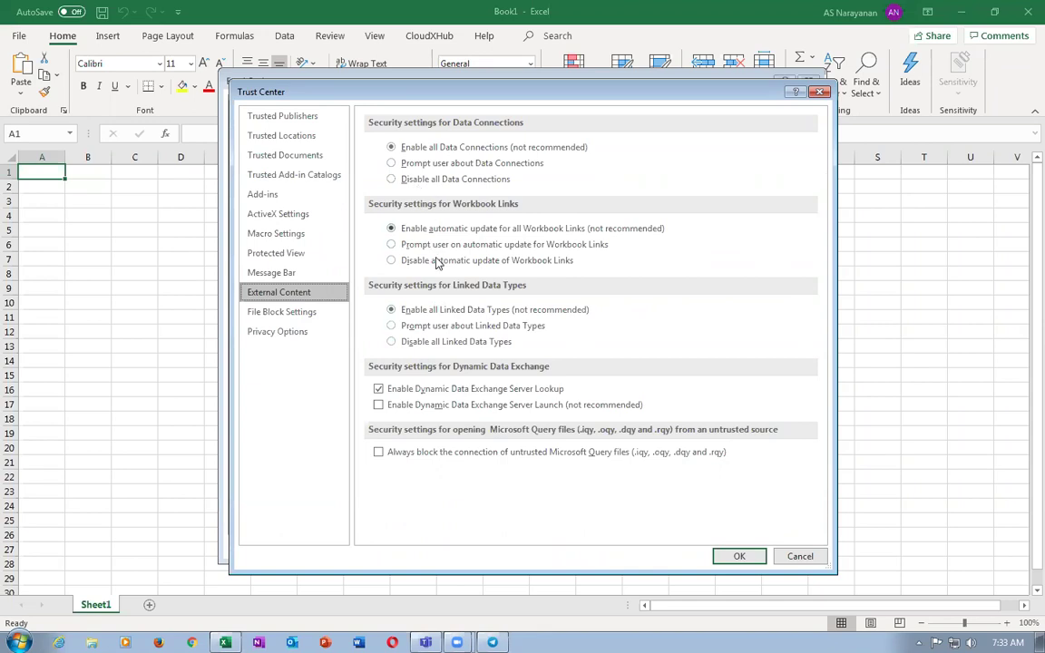
Review the Macro Settings and External Content security options in Excel's Trust Center, and close the options without changing anything.
{"action": "left_click", "coordinate": [274, 235]}
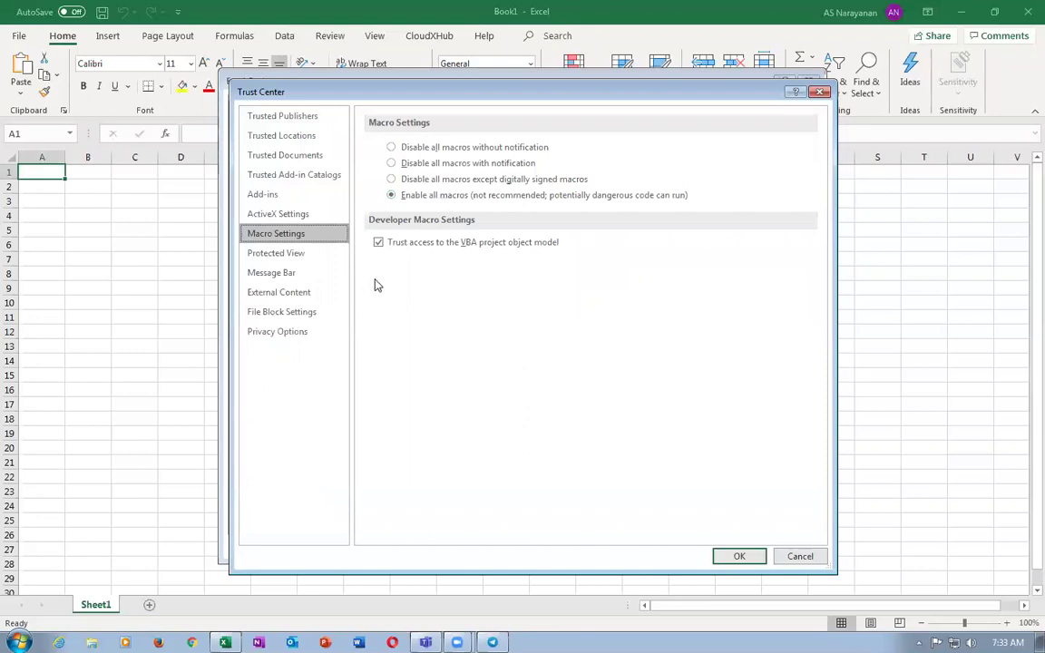
{"action": "left_click", "coordinate": [315, 292]}
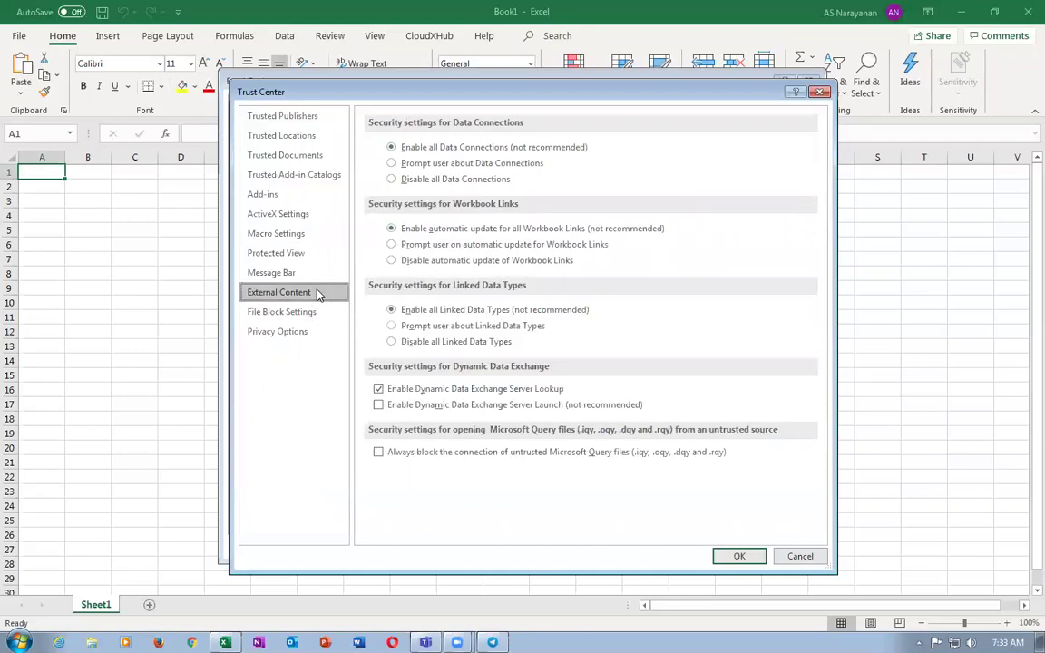
{"action": "left_click", "coordinate": [270, 234]}
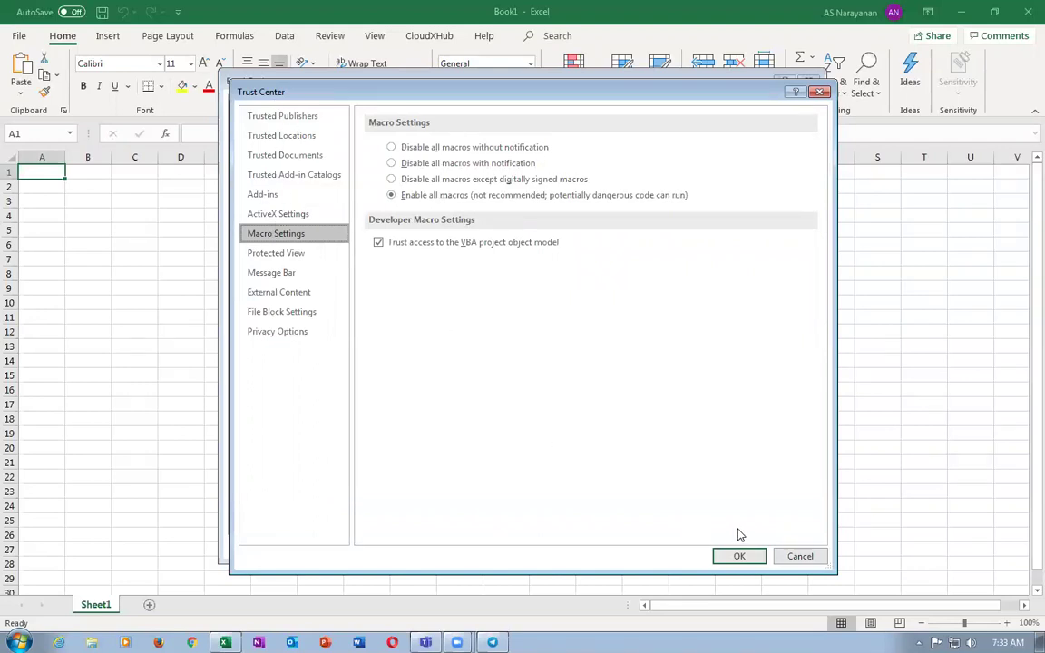
{"action": "left_click", "coordinate": [798, 556]}
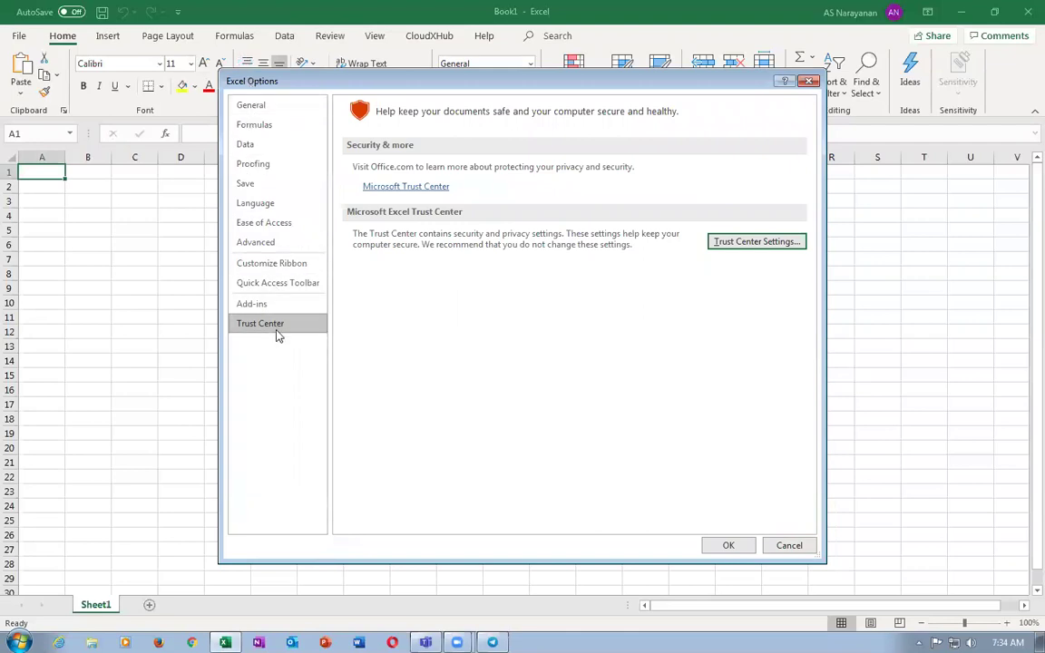
{"action": "left_click", "coordinate": [759, 241]}
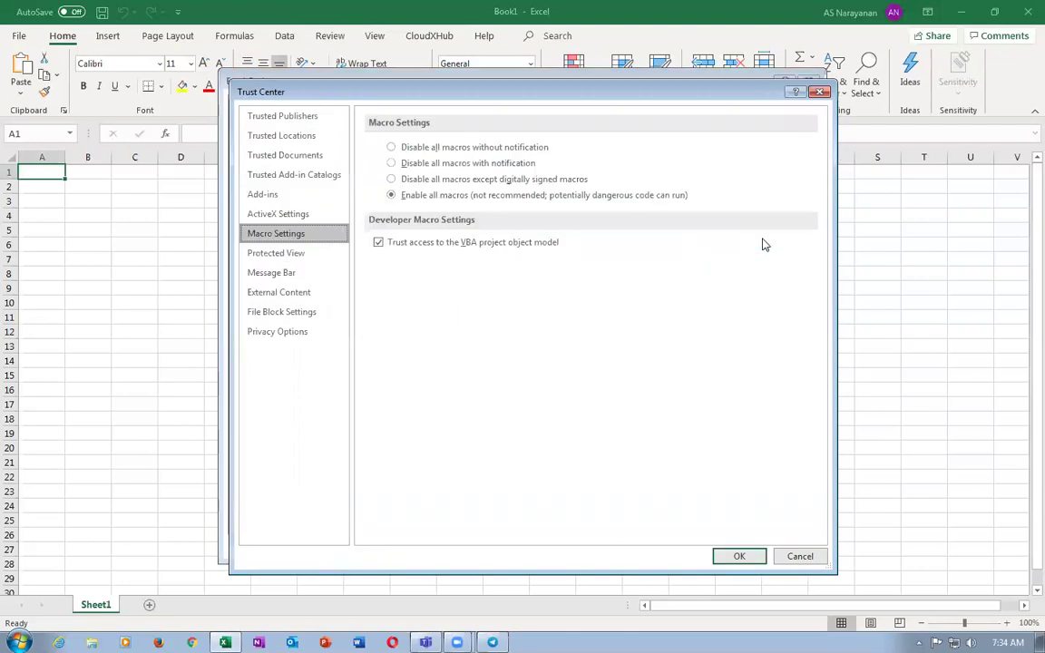
{"action": "left_click", "coordinate": [311, 296]}
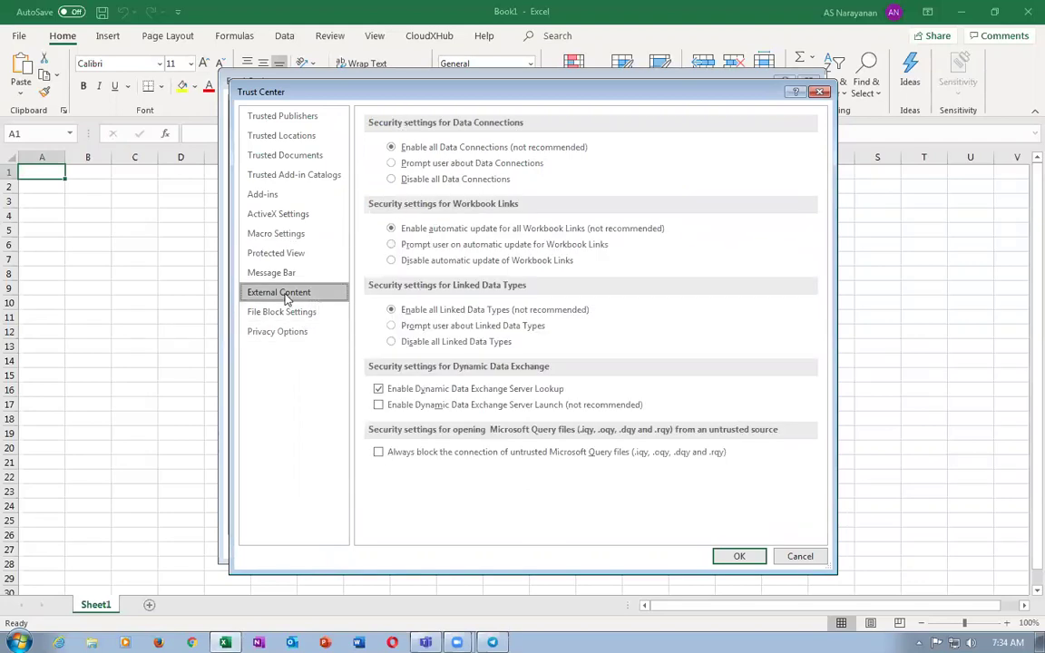
{"action": "left_click", "coordinate": [290, 233]}
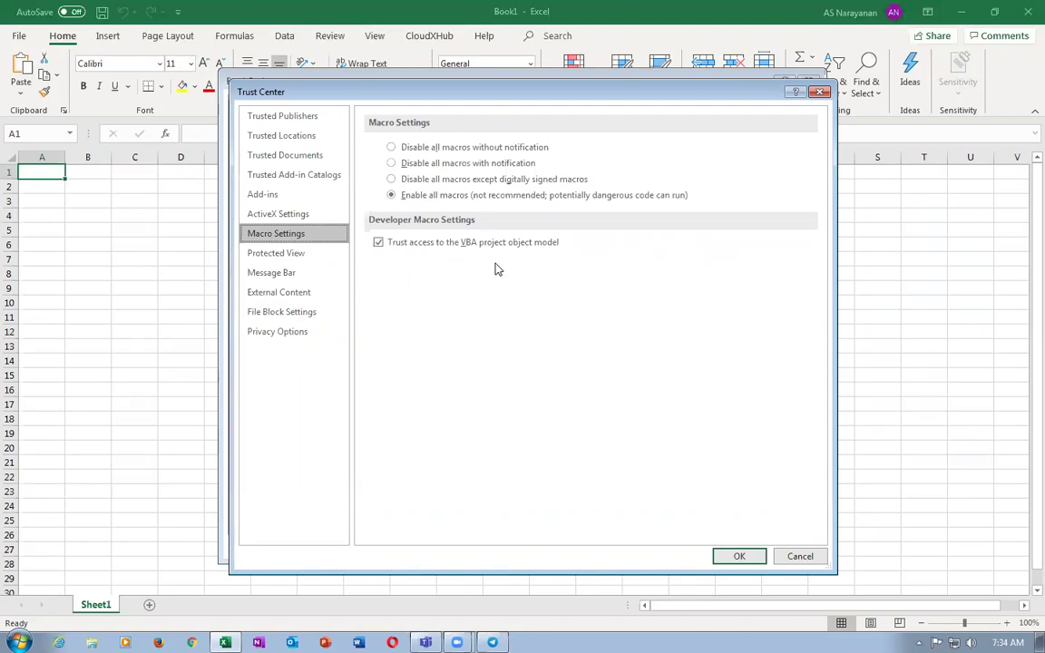
{"action": "left_click", "coordinate": [798, 556]}
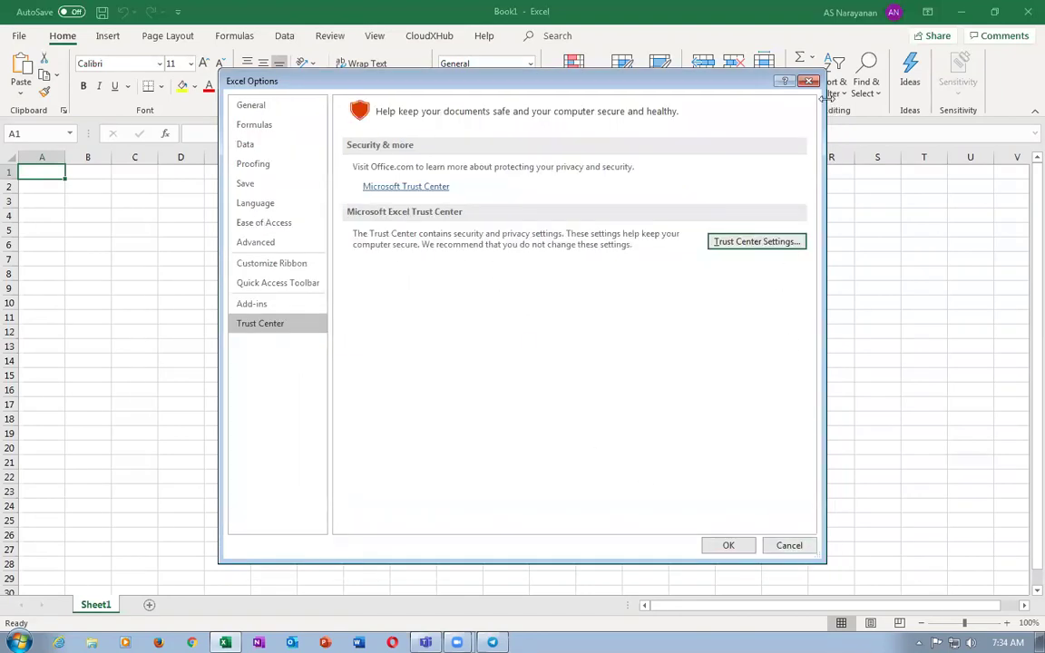
{"action": "left_click", "coordinate": [810, 81]}
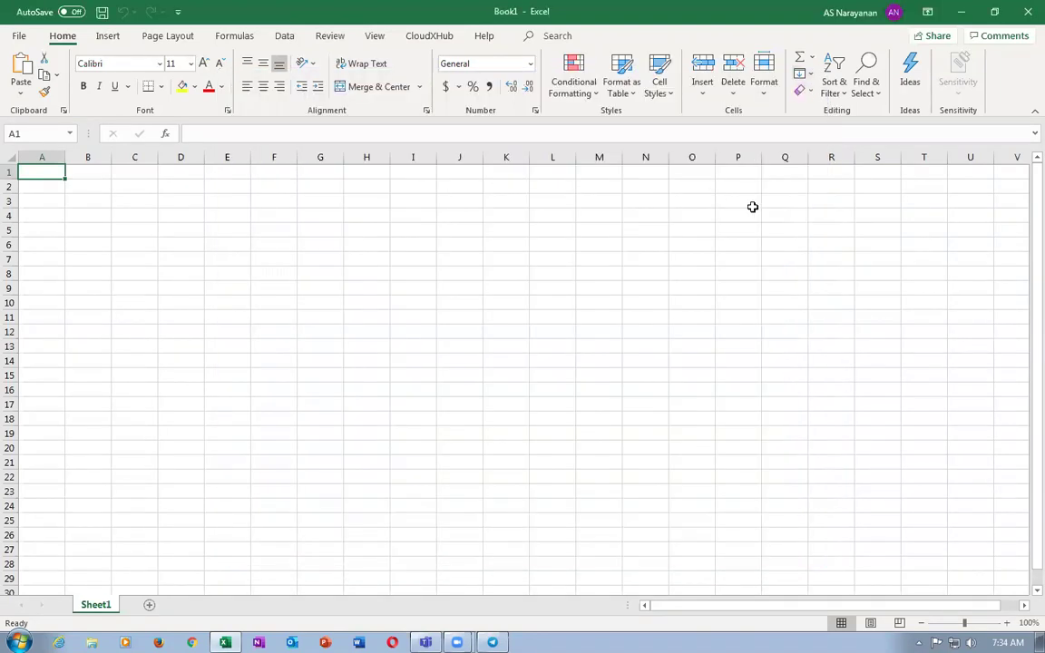
Close the blank Excel workbook and minimize the Telegram window to reach the desktop.
{"action": "left_click", "coordinate": [1027, 14]}
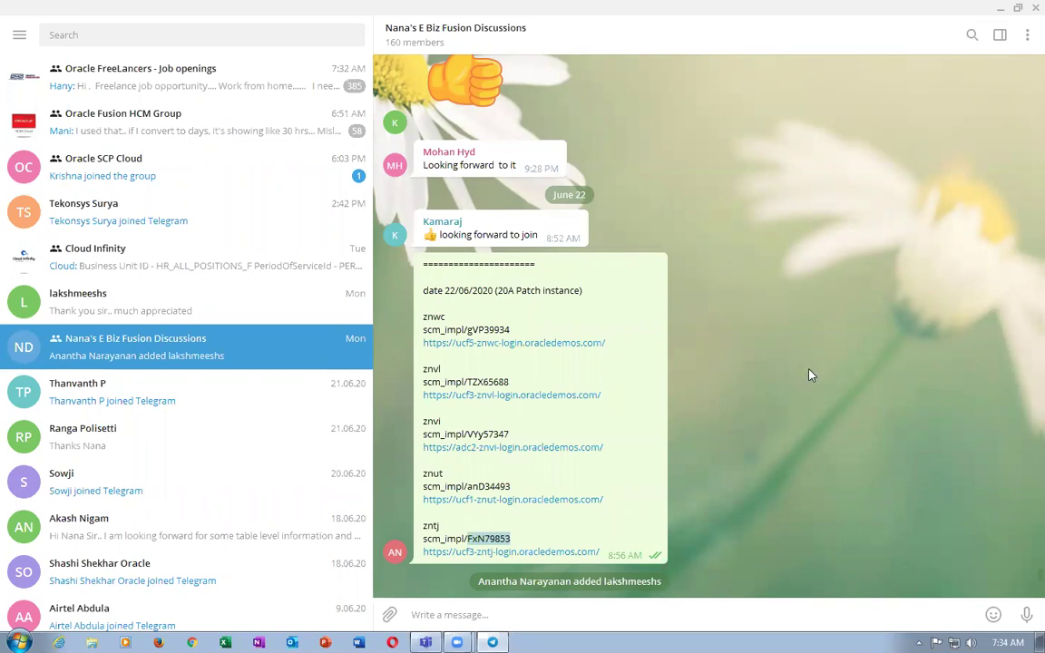
{"action": "left_click", "coordinate": [491, 488]}
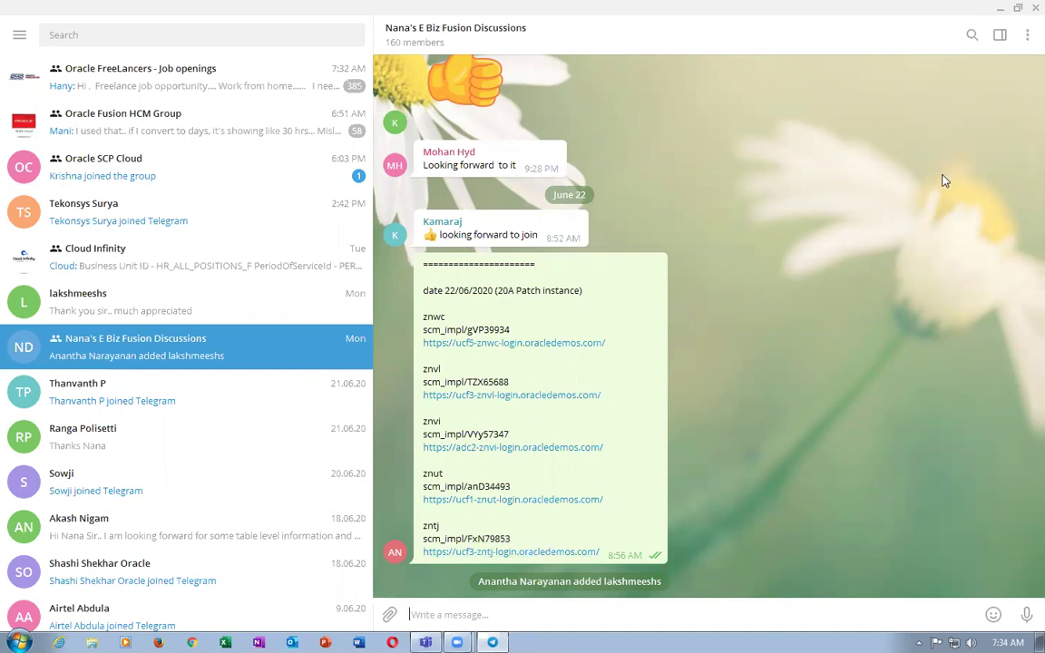
{"action": "left_click", "coordinate": [998, 9]}
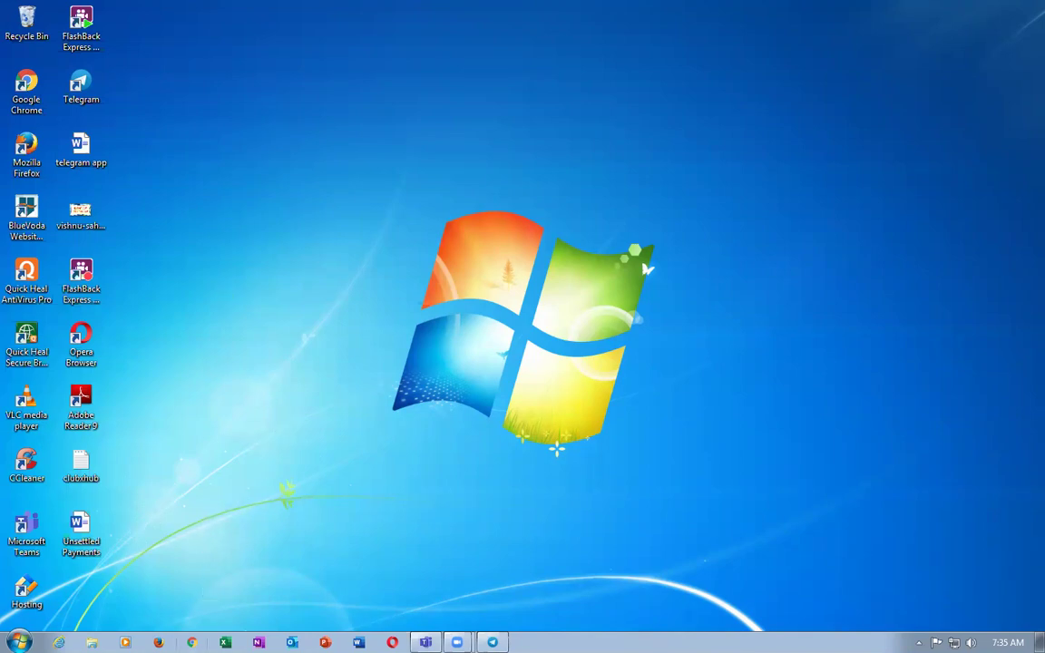
Switch to Chrome, load docs.oracle.com, and open the Cloud Applications documentation.
{"action": "left_click", "coordinate": [191, 643]}
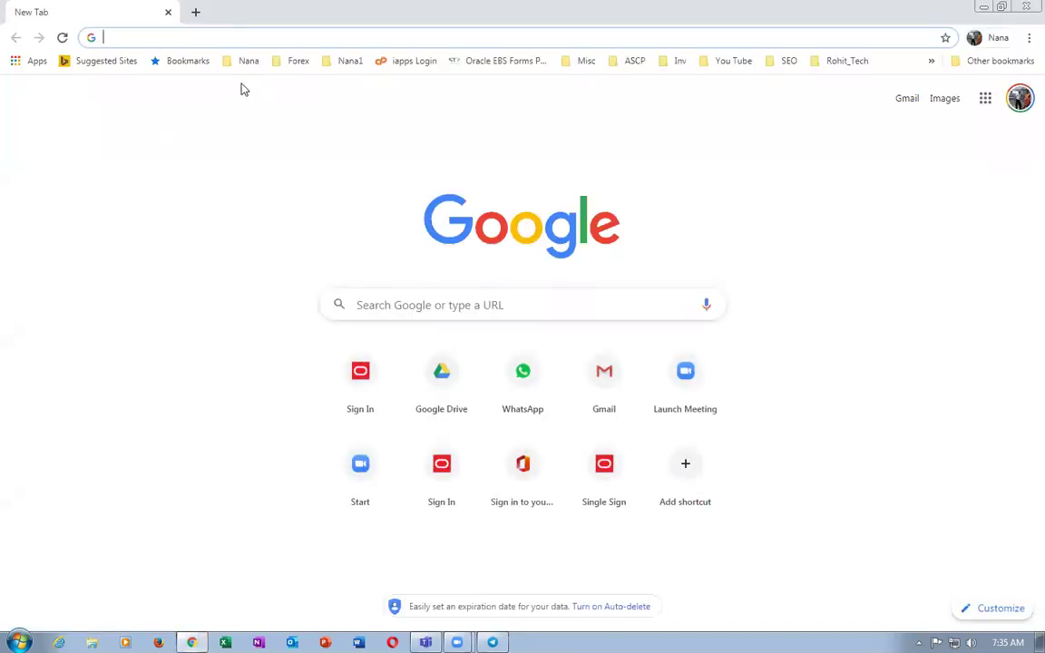
{"action": "type", "text": "docs."}
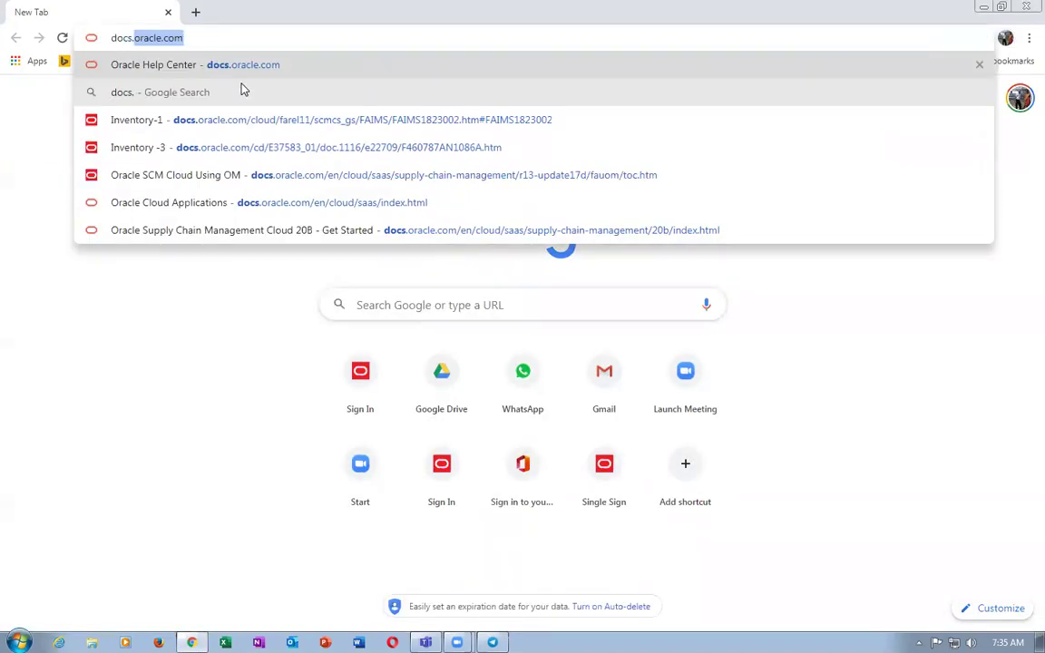
{"action": "key", "text": "Return"}
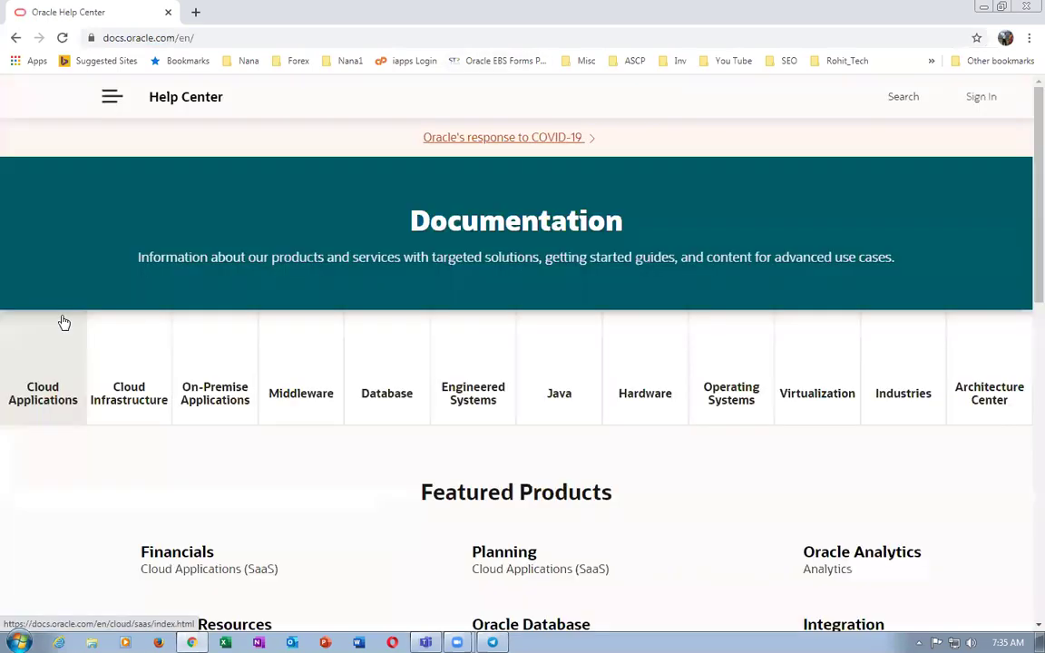
{"action": "left_click", "coordinate": [34, 372]}
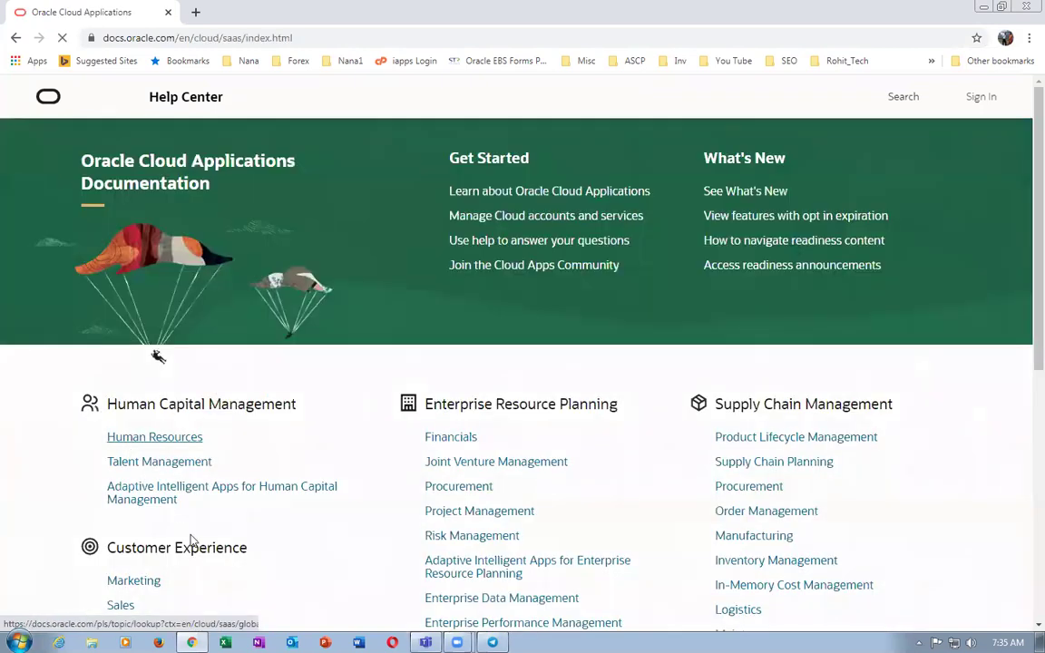
{"action": "key", "text": "super+d"}
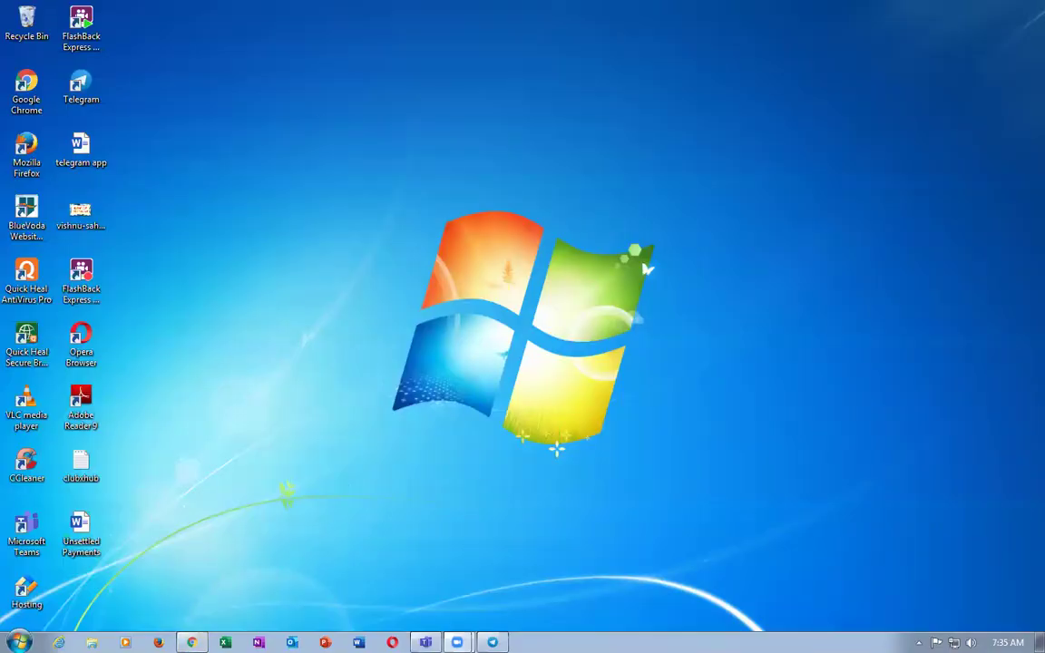
{"action": "left_click", "coordinate": [191, 642]}
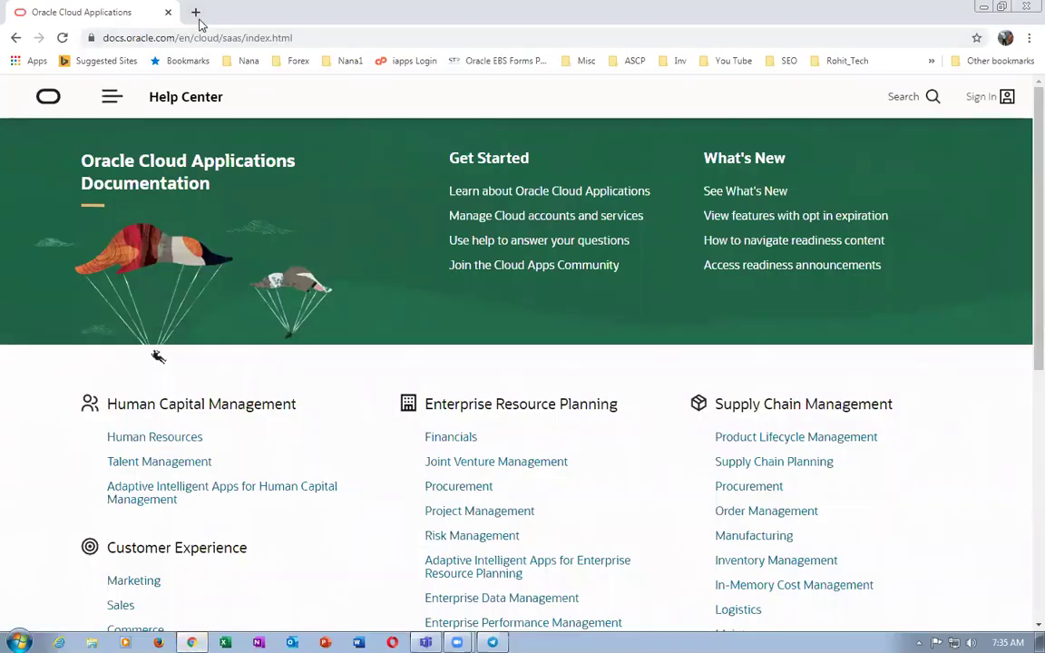
Open the bookmarked kaladi Login page in a new tab and sign in to Oracle Applications Cloud with the prefilled credentials.
{"action": "left_click", "coordinate": [195, 14]}
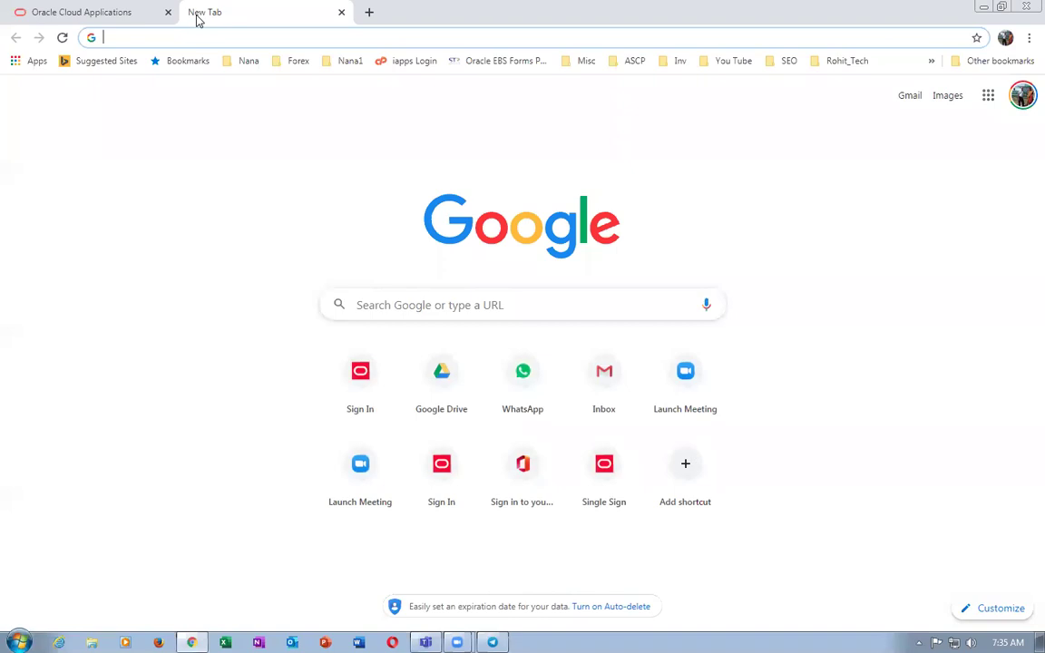
{"action": "left_click", "coordinate": [1005, 63]}
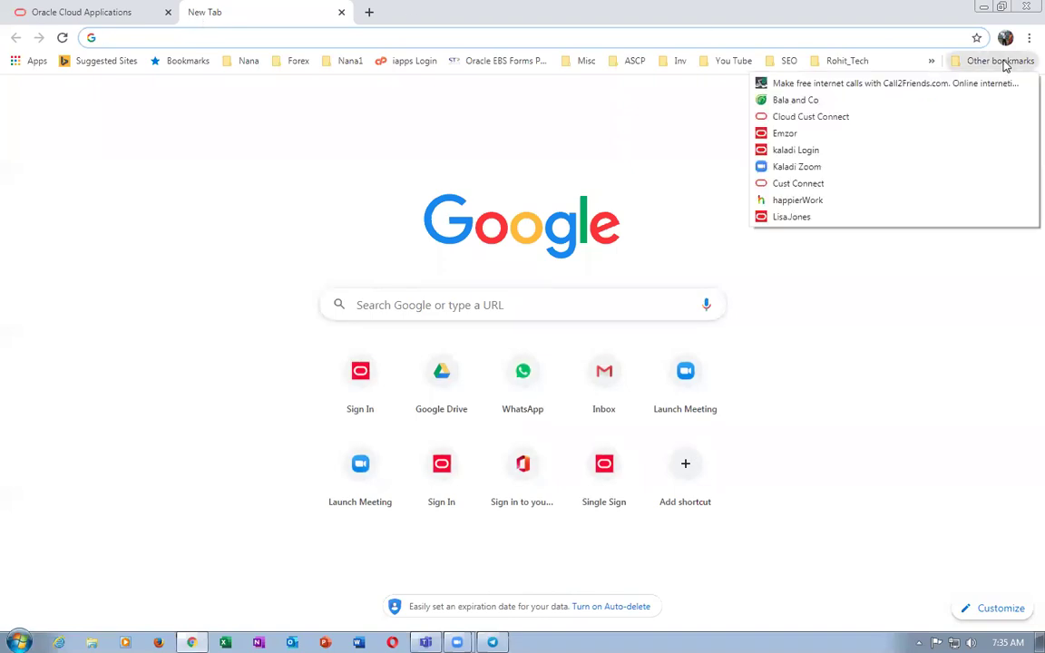
{"action": "left_click", "coordinate": [819, 153]}
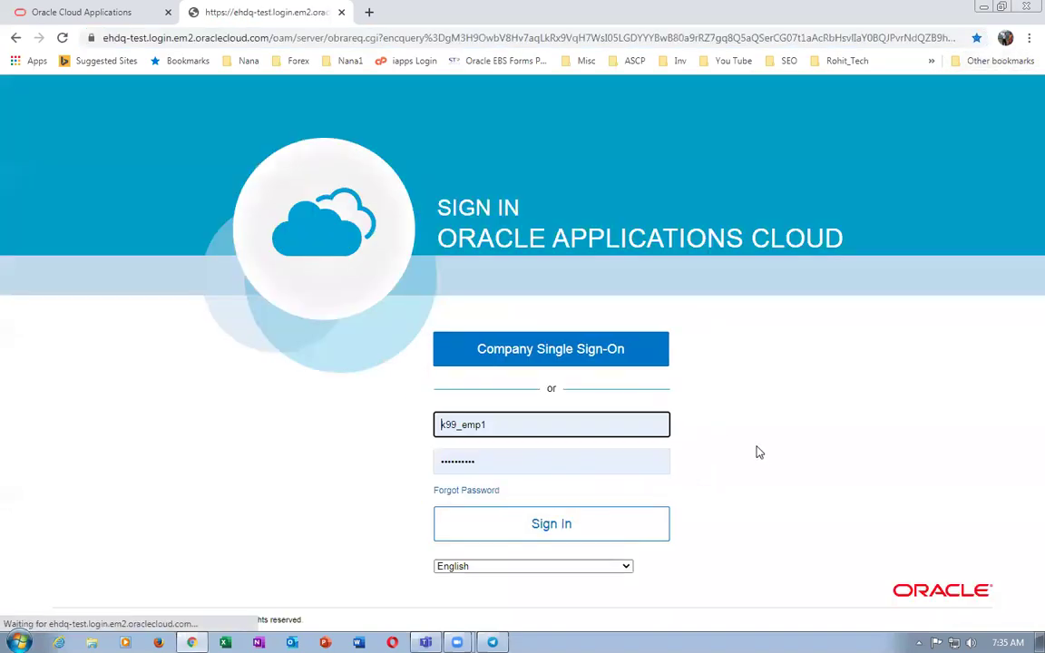
{"action": "left_click", "coordinate": [536, 530]}
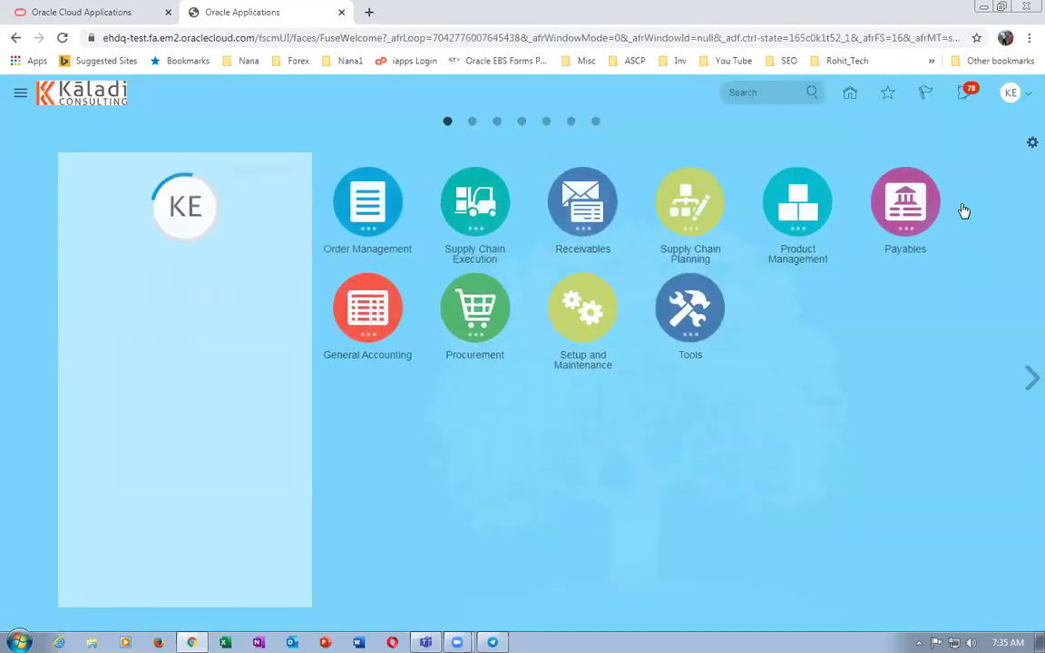
Check the Oracle Cloud Application release number in the About This Application information, and close it.
{"action": "left_click", "coordinate": [1012, 95]}
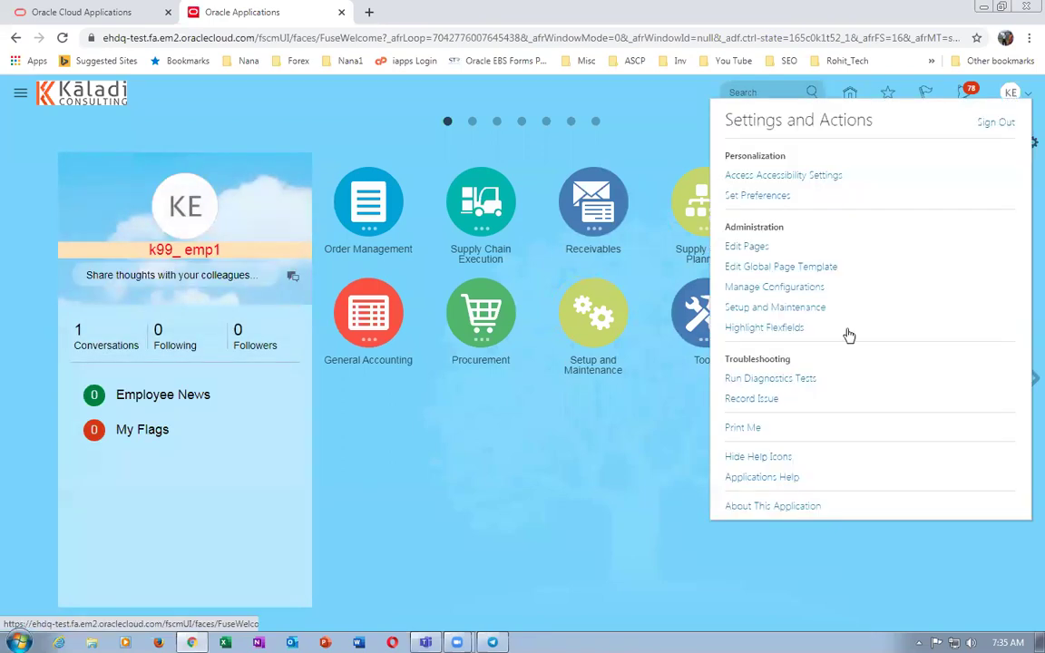
{"action": "left_click", "coordinate": [749, 508]}
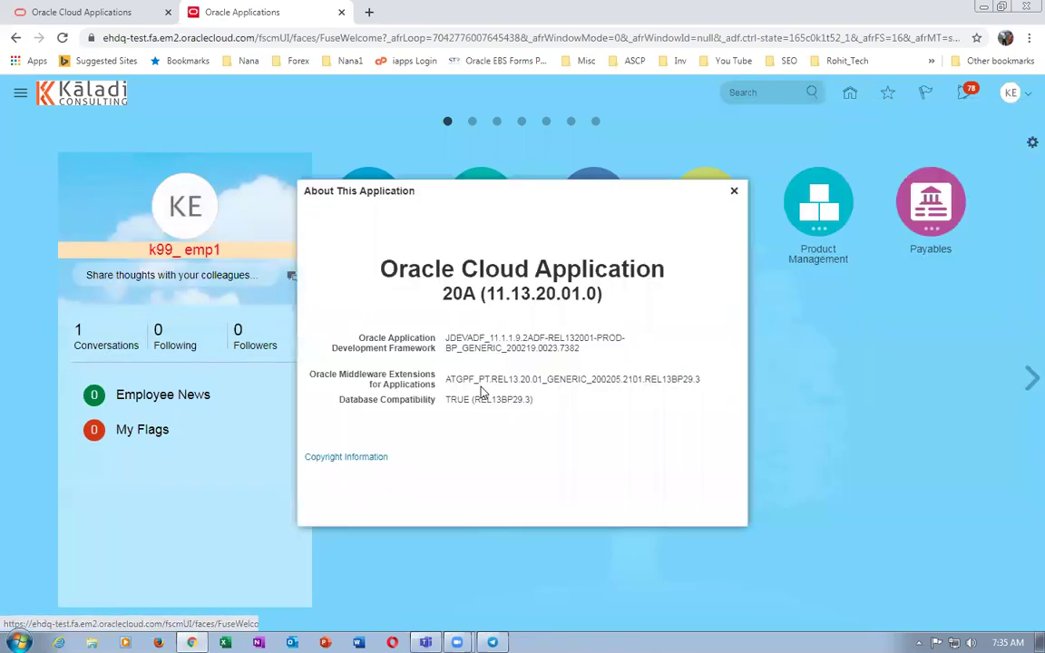
{"action": "left_click_drag", "start_coordinate": [456, 290], "coordinate": [561, 293]}
{"action": "left_click", "coordinate": [734, 191]}
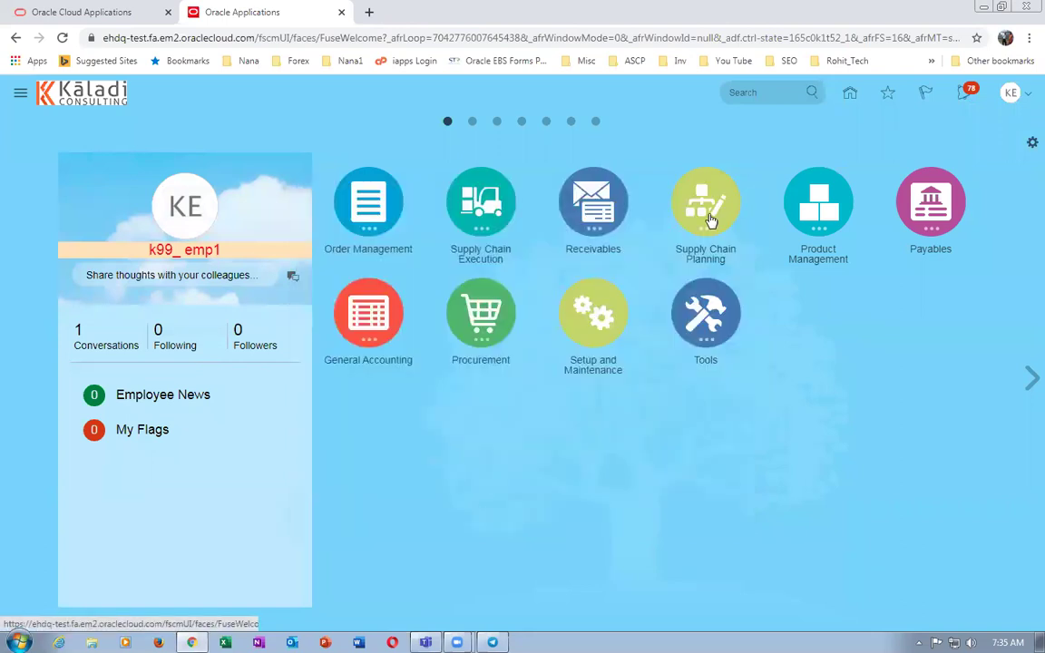
In the Oracle documentation, open Inventory Management under Supply Chain Management and select the Oracle Supply Chain Management Cloud 20A update.
{"action": "left_click", "coordinate": [112, 15]}
{"action": "scroll", "coordinate": [639, 514], "scroll_direction": "down", "scroll_amount": 2}
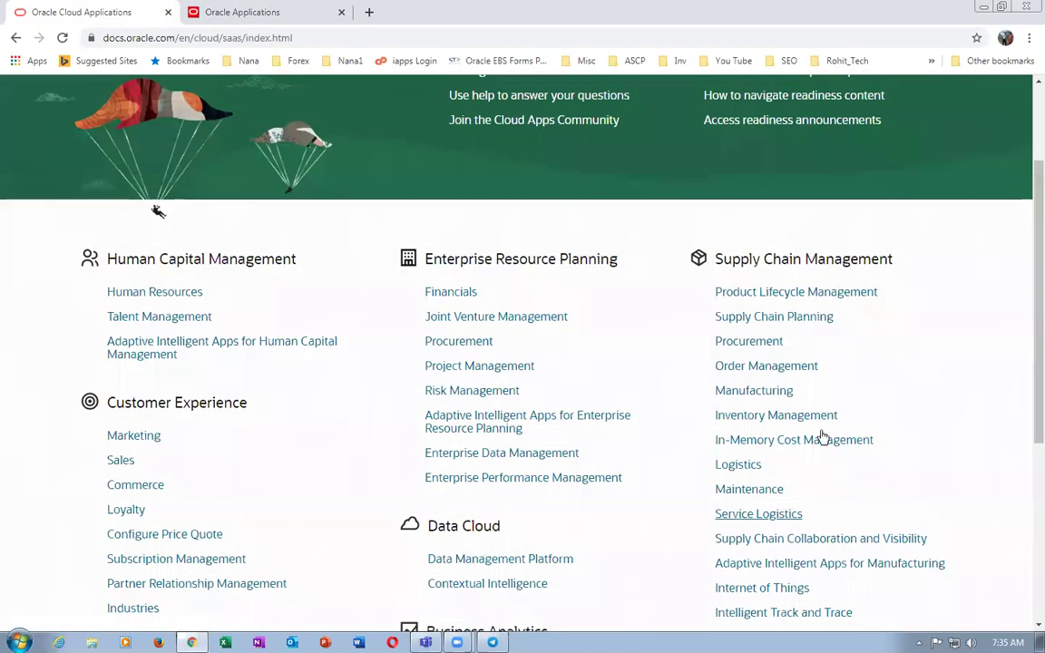
{"action": "left_click", "coordinate": [773, 424]}
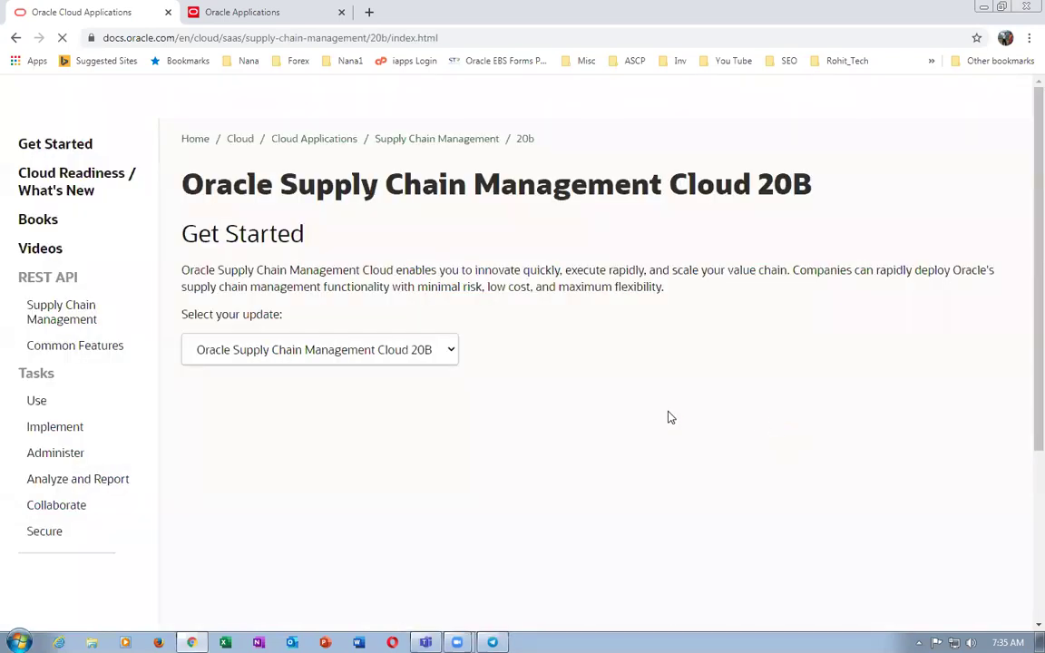
{"action": "left_click", "coordinate": [406, 357]}
{"action": "left_click", "coordinate": [413, 390]}
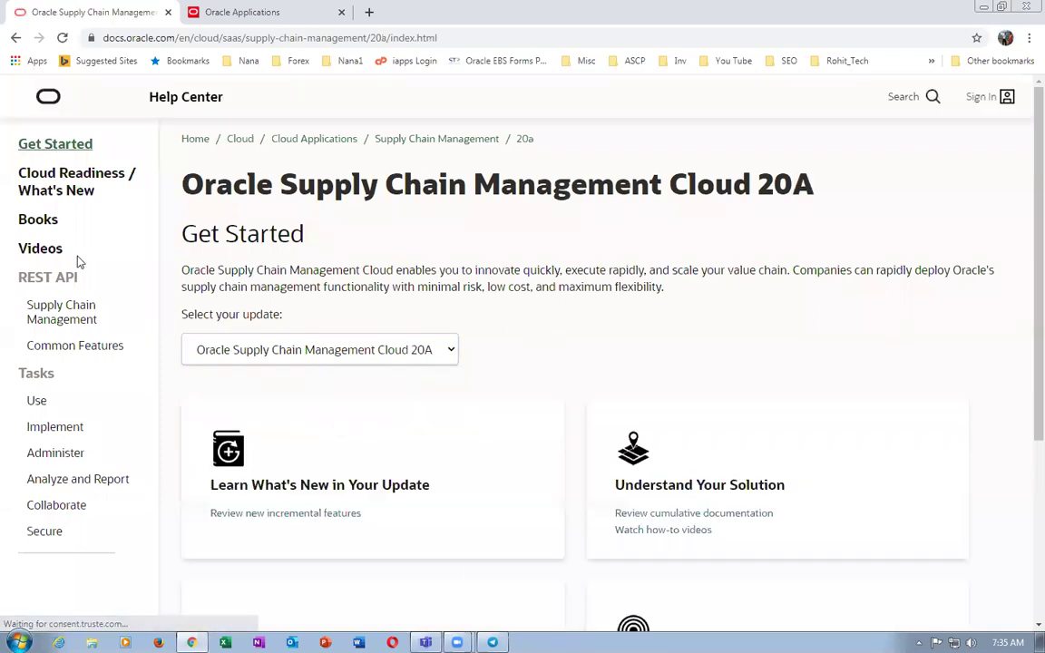
Open the Books list for the 20A update and look through its guide categories from Get Started to Security.
{"action": "left_click", "coordinate": [28, 223]}
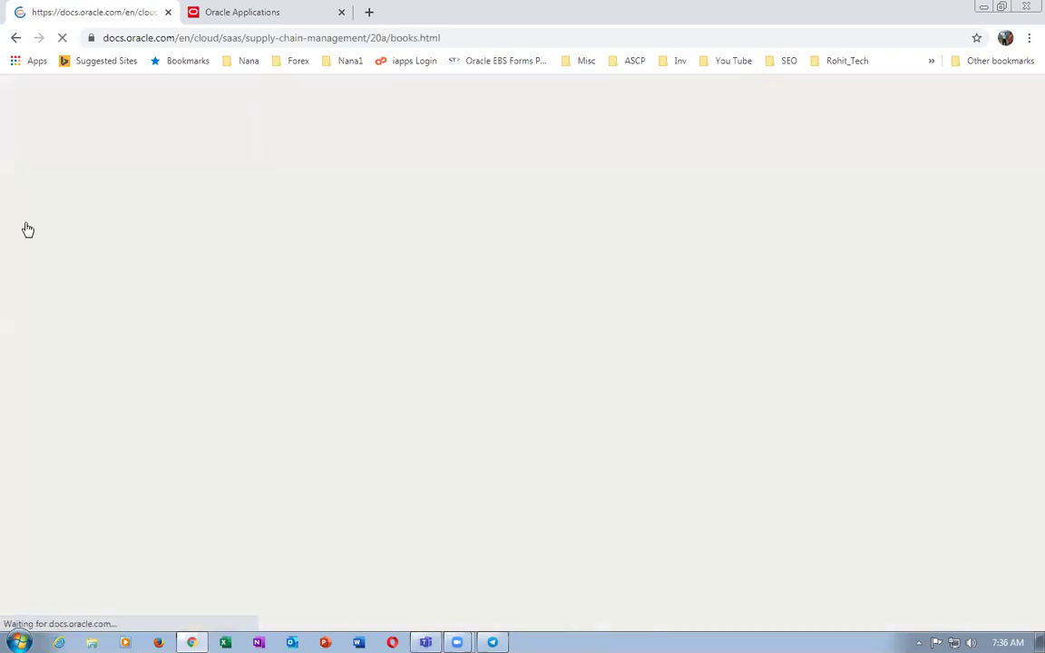
{"action": "scroll", "coordinate": [401, 361], "scroll_direction": "down", "scroll_amount": 5}
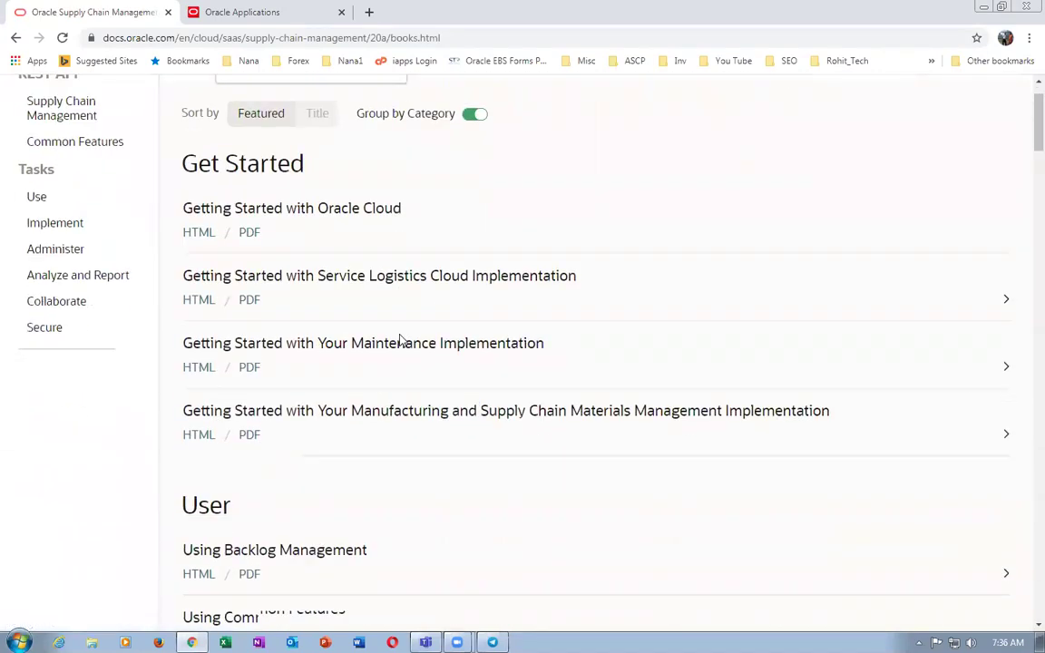
{"action": "scroll", "coordinate": [360, 449], "scroll_direction": "down", "scroll_amount": 10}
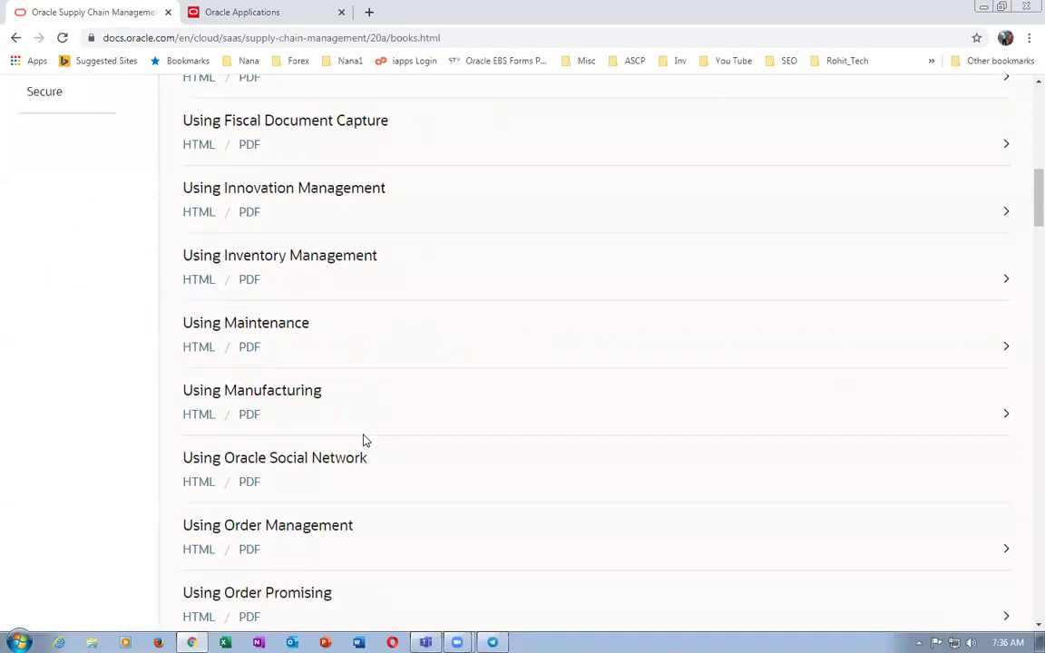
{"action": "scroll", "coordinate": [365, 440], "scroll_direction": "down", "scroll_amount": 12}
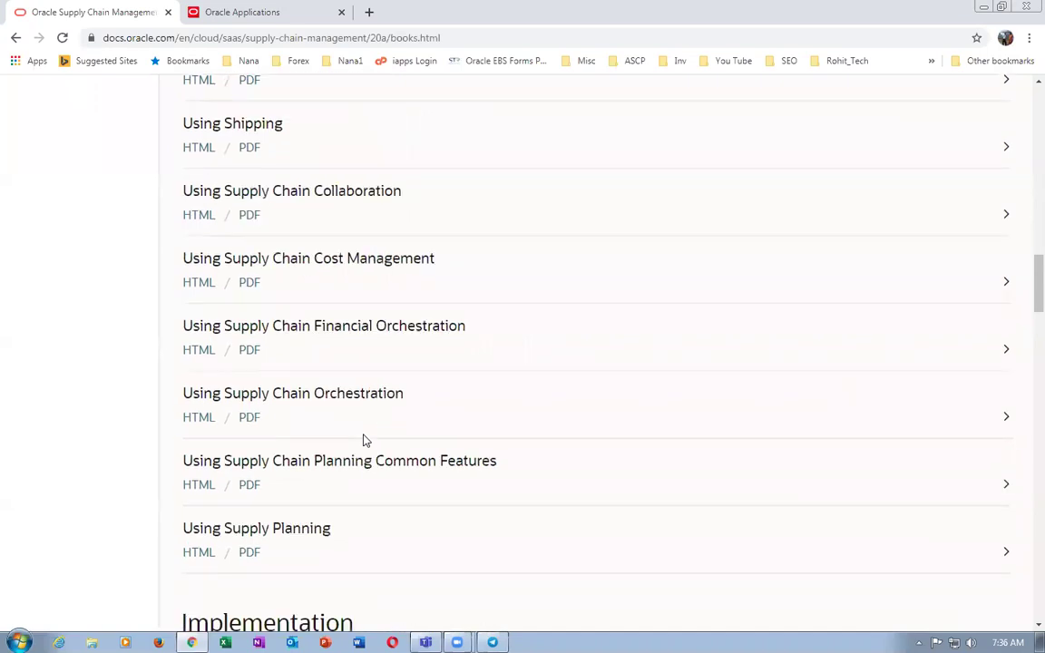
{"action": "scroll", "coordinate": [372, 387], "scroll_direction": "down", "scroll_amount": 12}
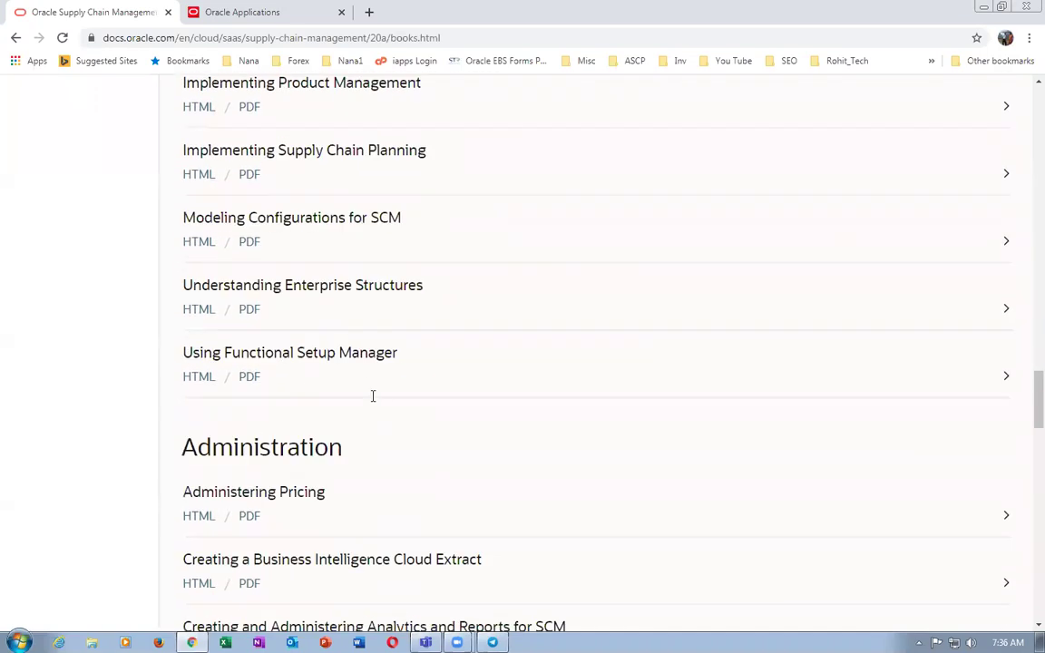
{"action": "scroll", "coordinate": [396, 389], "scroll_direction": "down", "scroll_amount": 4}
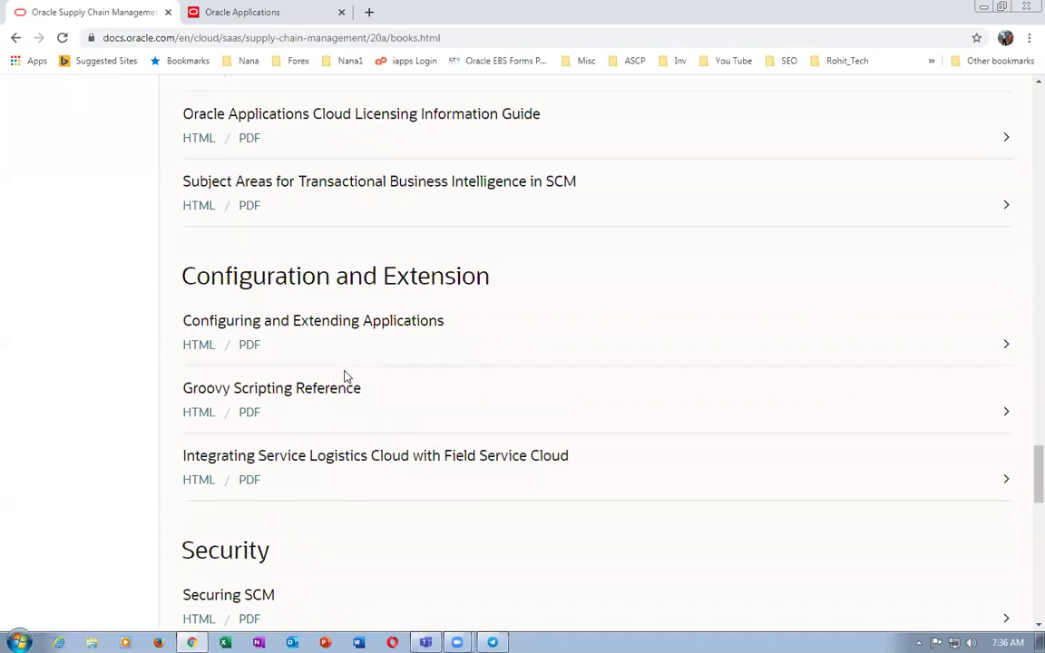
{"action": "scroll", "coordinate": [527, 383], "scroll_direction": "down", "scroll_amount": 3}
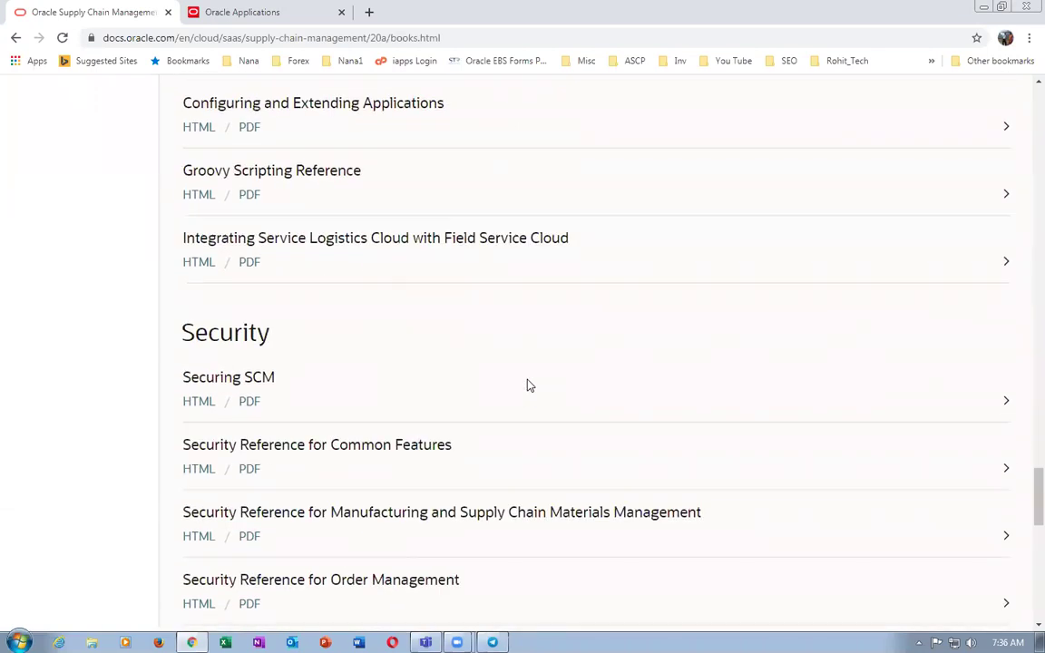
Look through the Development category of the 20A books, including the File-Based Data Import and REST API guides for Supply Chain Management Cloud.
{"action": "scroll", "coordinate": [529, 385], "scroll_direction": "down", "scroll_amount": 4}
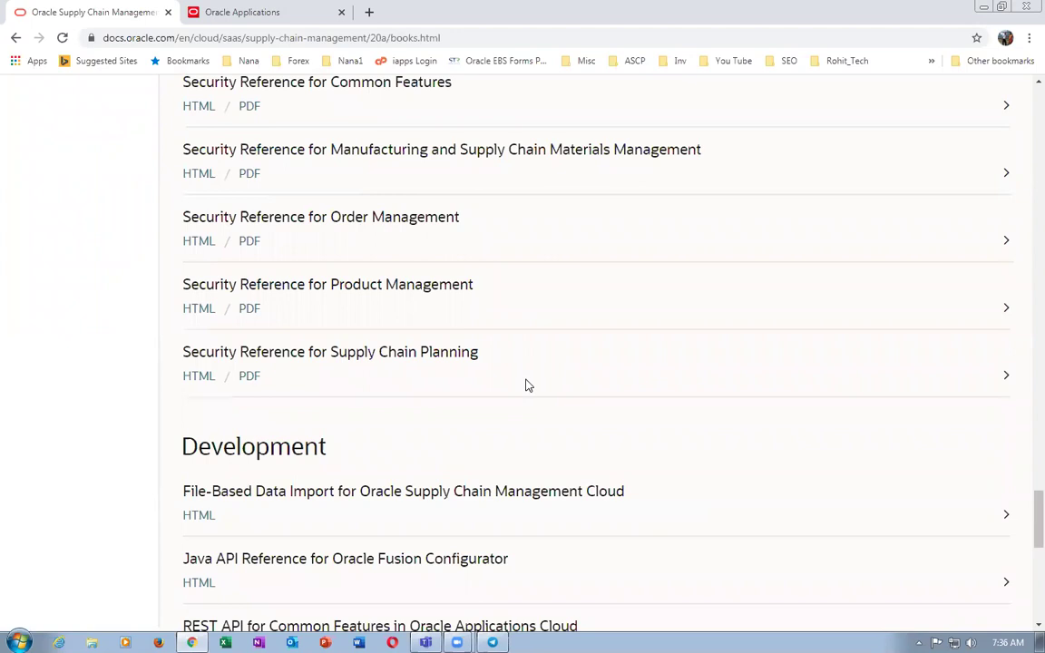
{"action": "left_click_drag", "start_coordinate": [196, 491], "coordinate": [309, 489]}
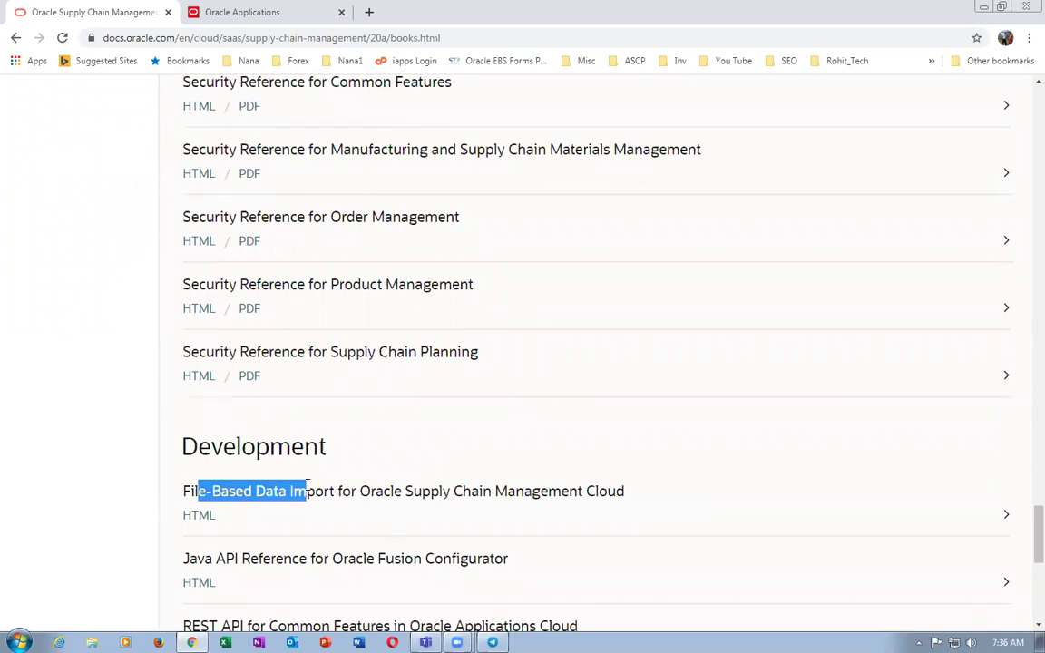
{"action": "scroll", "coordinate": [269, 558], "scroll_direction": "down", "scroll_amount": 2}
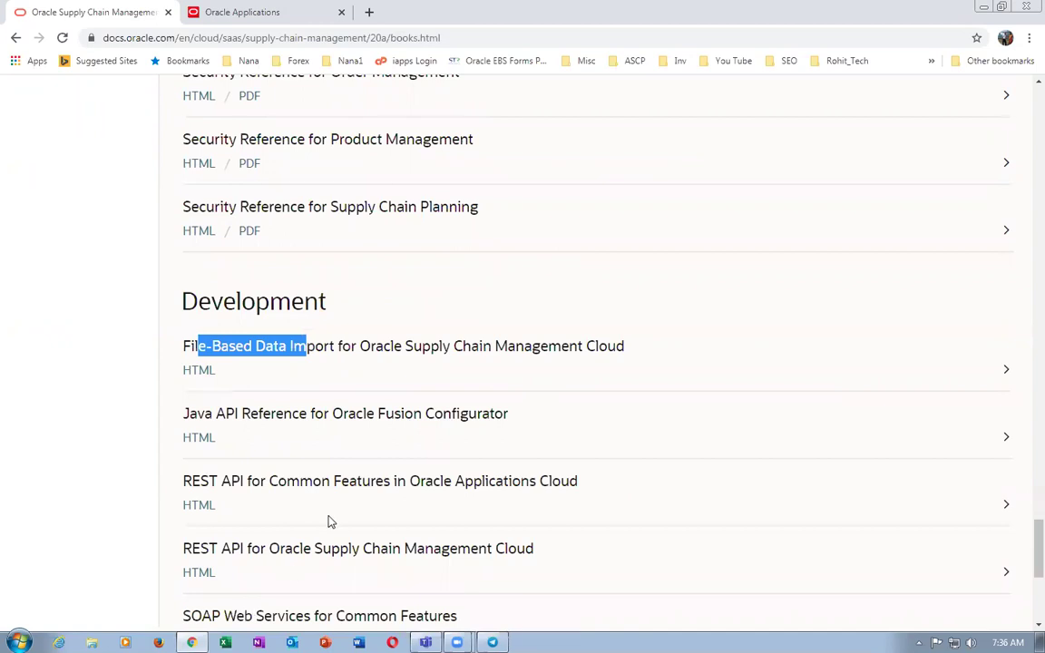
{"action": "scroll", "coordinate": [285, 579], "scroll_direction": "down", "scroll_amount": 2}
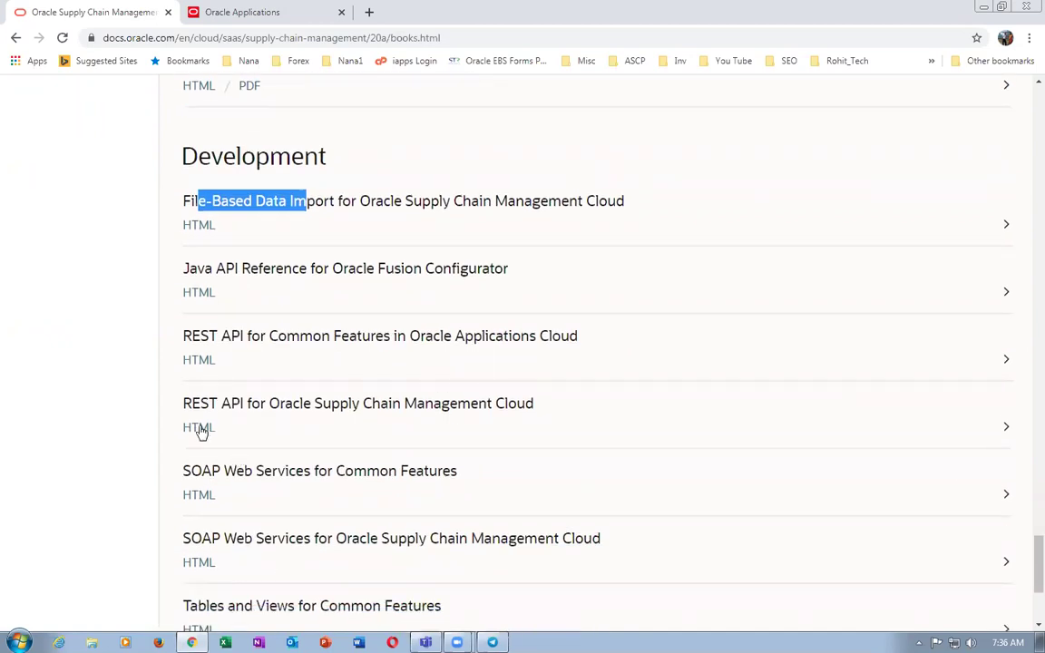
{"action": "left_click_drag", "start_coordinate": [194, 406], "coordinate": [434, 401]}
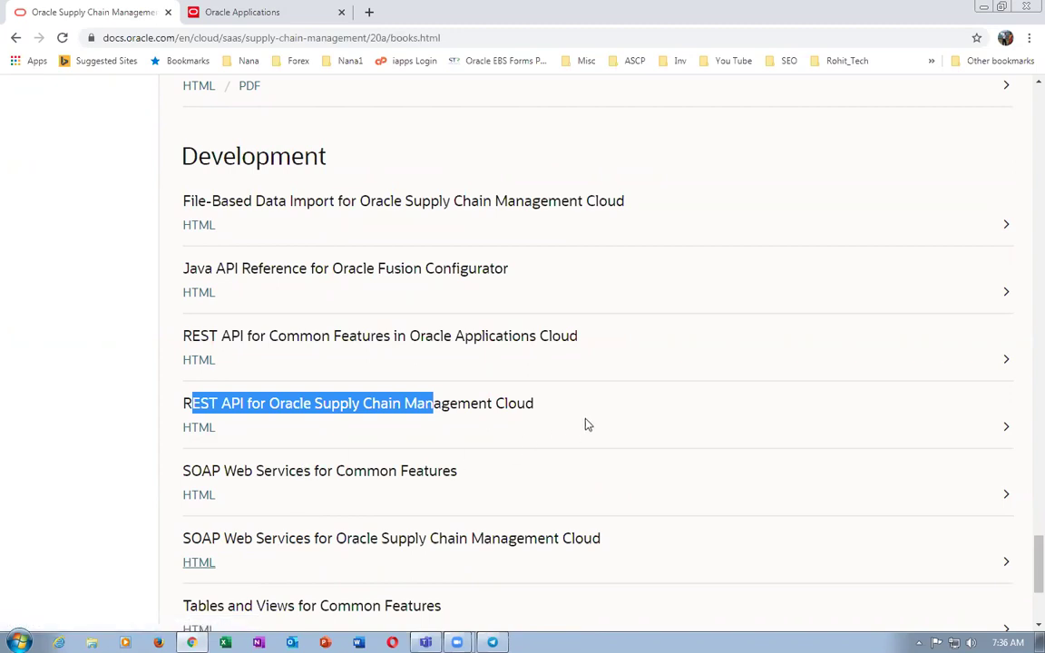
{"action": "left_click", "coordinate": [535, 426]}
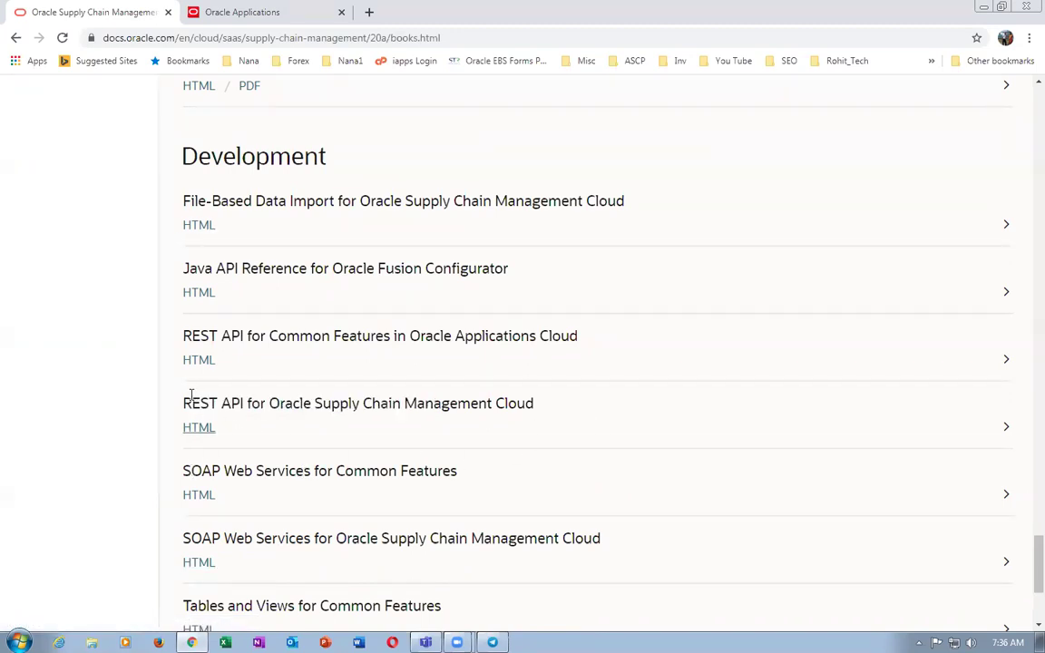
{"action": "left_click_drag", "start_coordinate": [192, 400], "coordinate": [445, 405]}
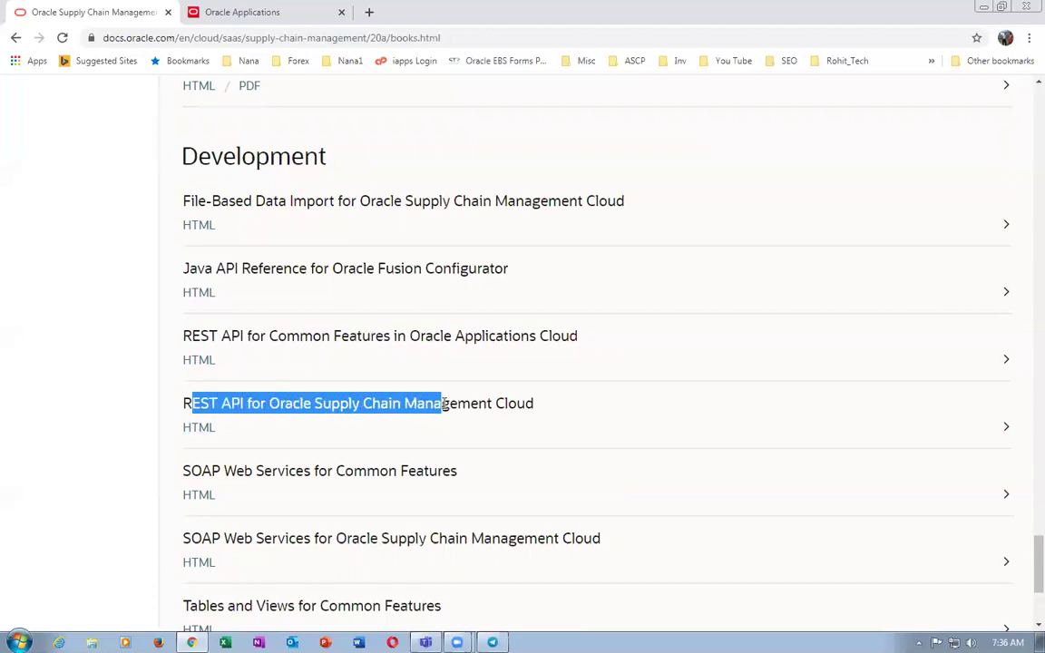
{"action": "left_click", "coordinate": [83, 418]}
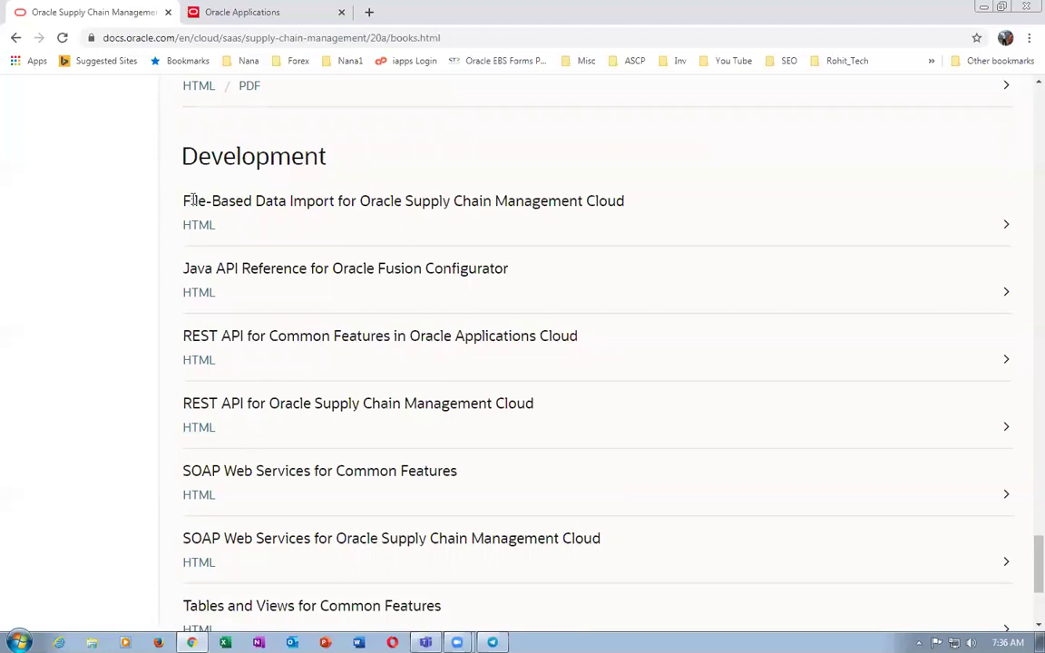
Open the HTML File-Based Data Import guide for Supply Chain Management Cloud and go to Inventory Transaction Import under Inventory Management.
{"action": "left_click", "coordinate": [198, 227]}
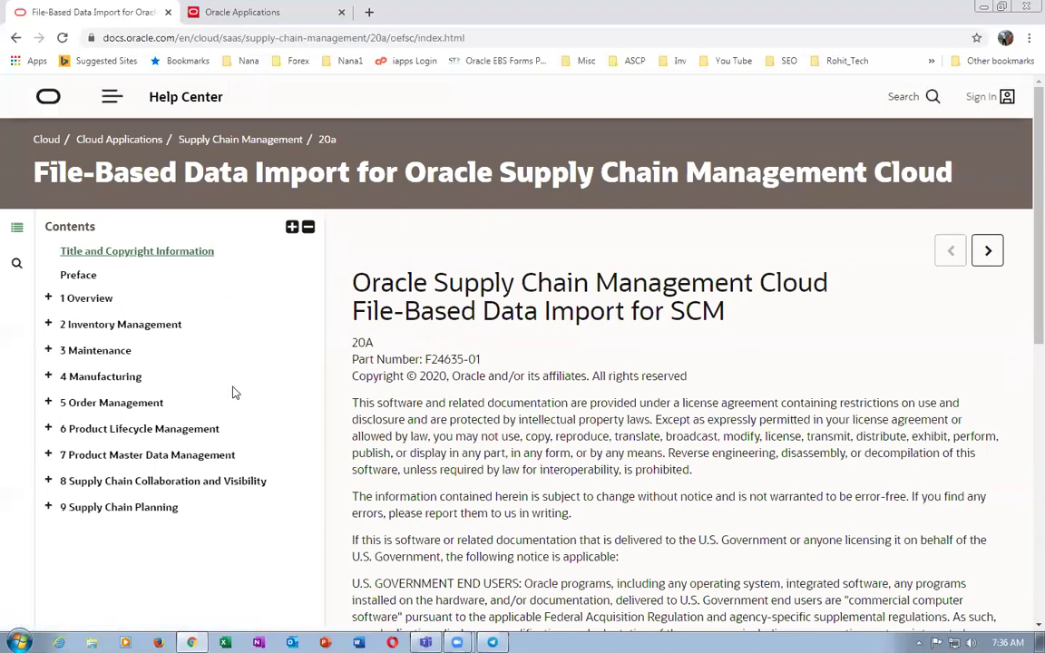
{"action": "left_click", "coordinate": [48, 457]}
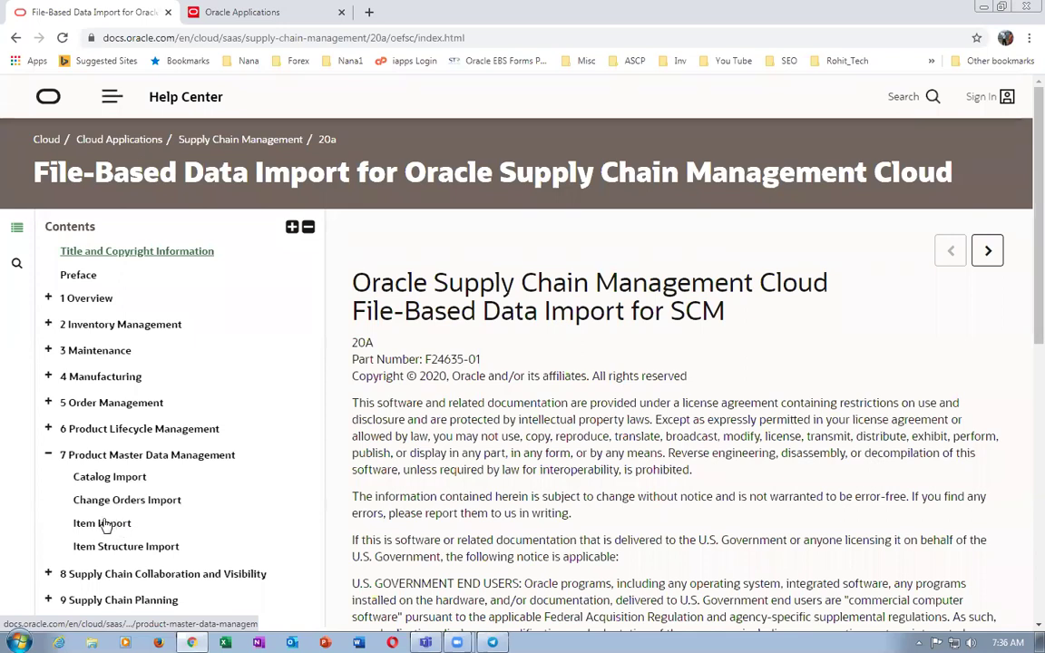
{"action": "left_click", "coordinate": [48, 455]}
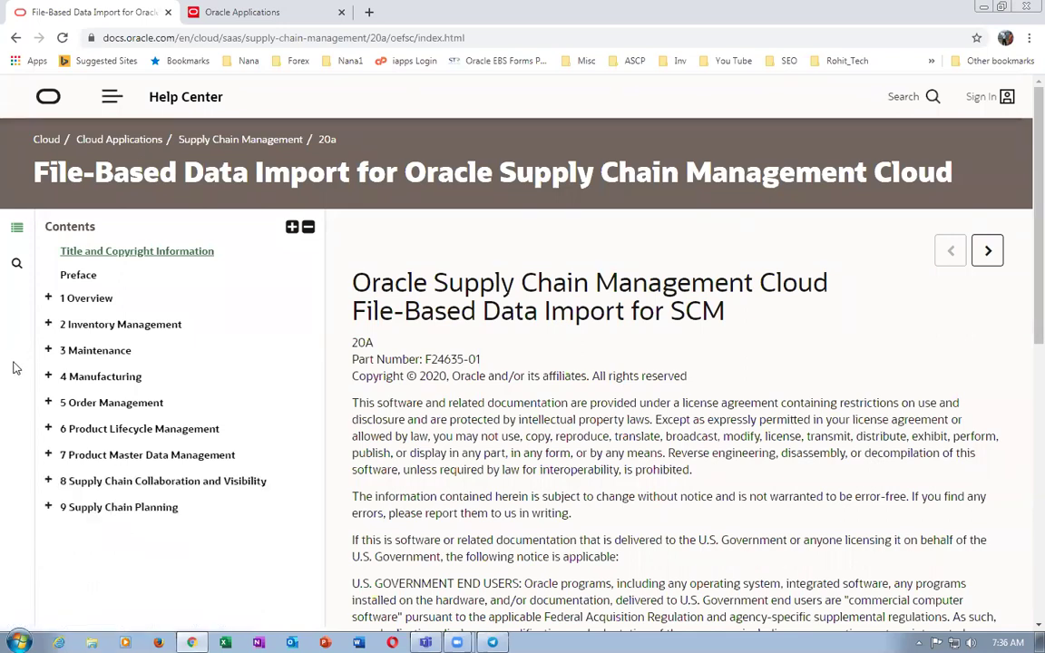
{"action": "left_click", "coordinate": [48, 325]}
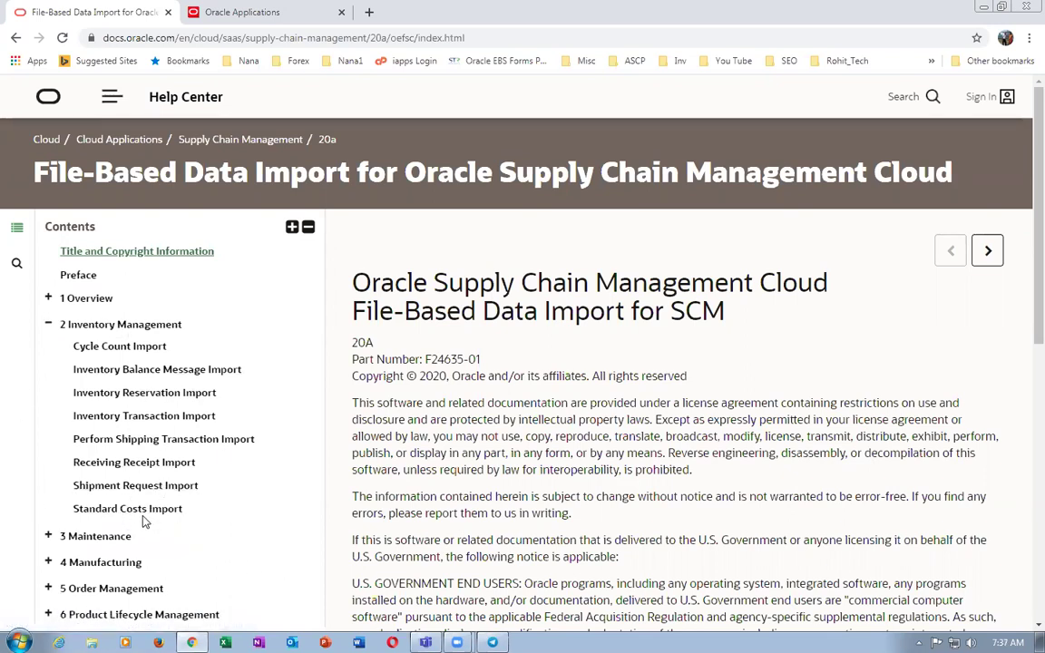
{"action": "left_click", "coordinate": [141, 417]}
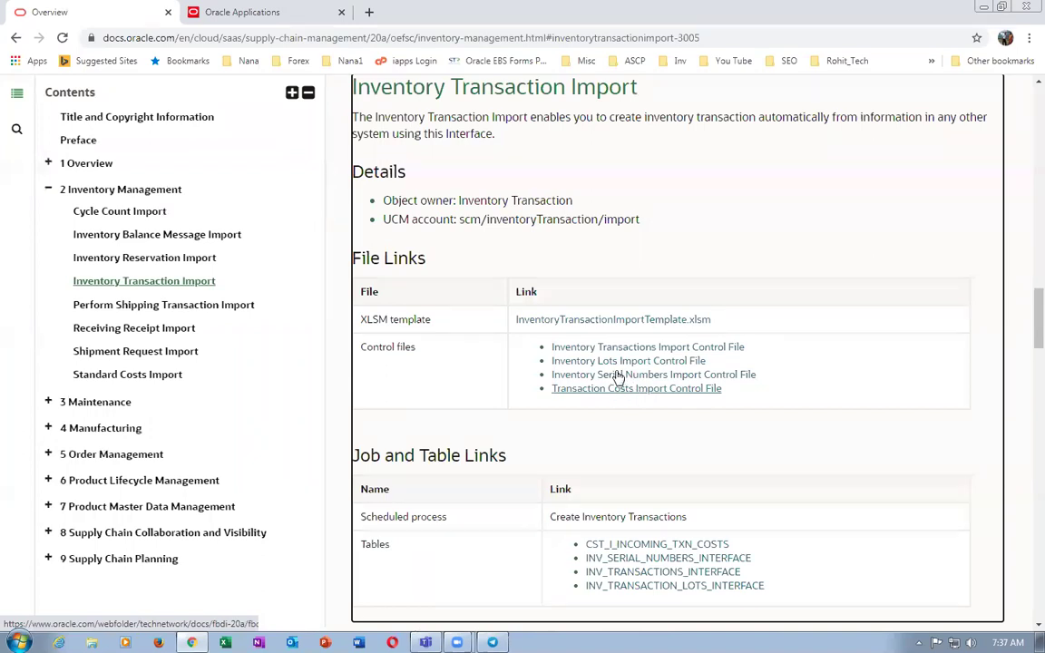
Download the InventoryTransactionImportTemplate.xlsm template into the Import folder under the file name m20_stock_Import.
{"action": "left_click", "coordinate": [585, 321]}
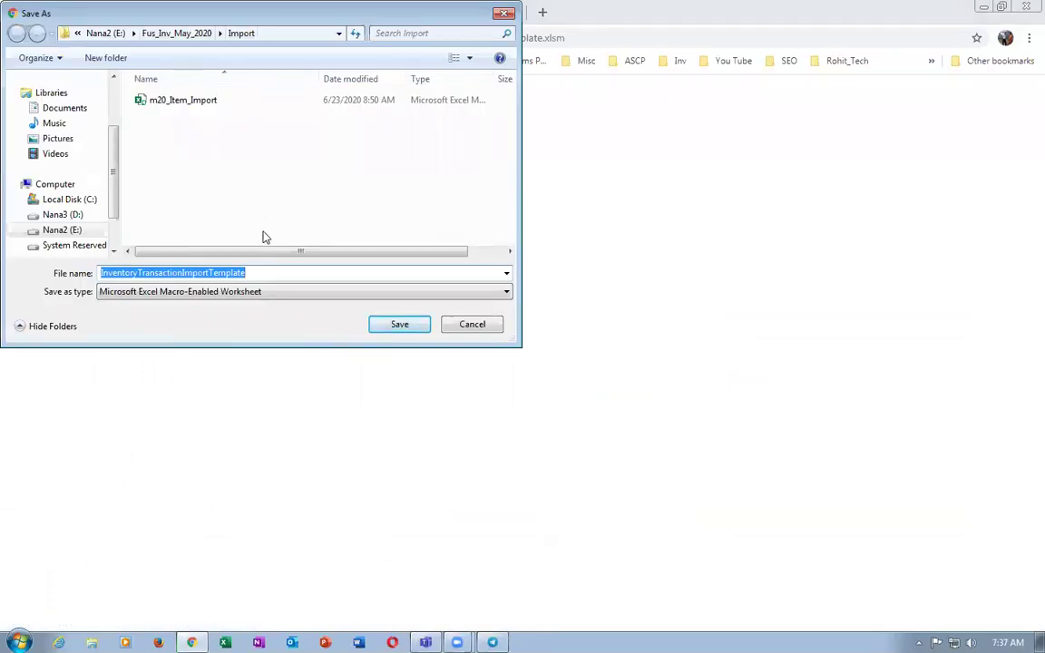
{"action": "type", "text": "m20_stoc"}
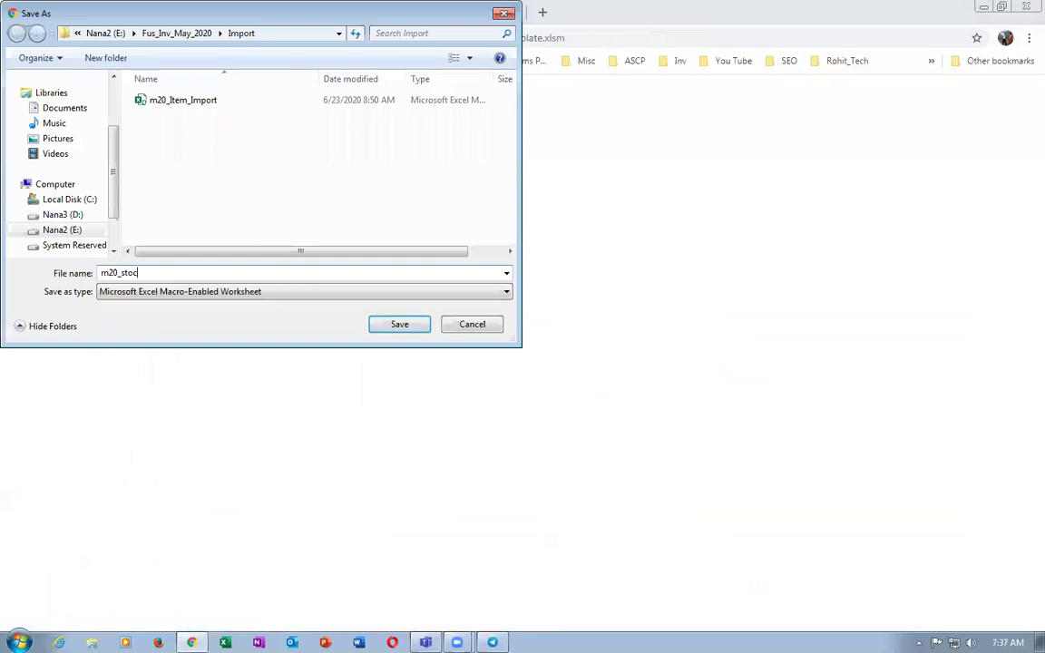
{"action": "type", "text": "k_Import"}
{"action": "left_click", "coordinate": [405, 329]}
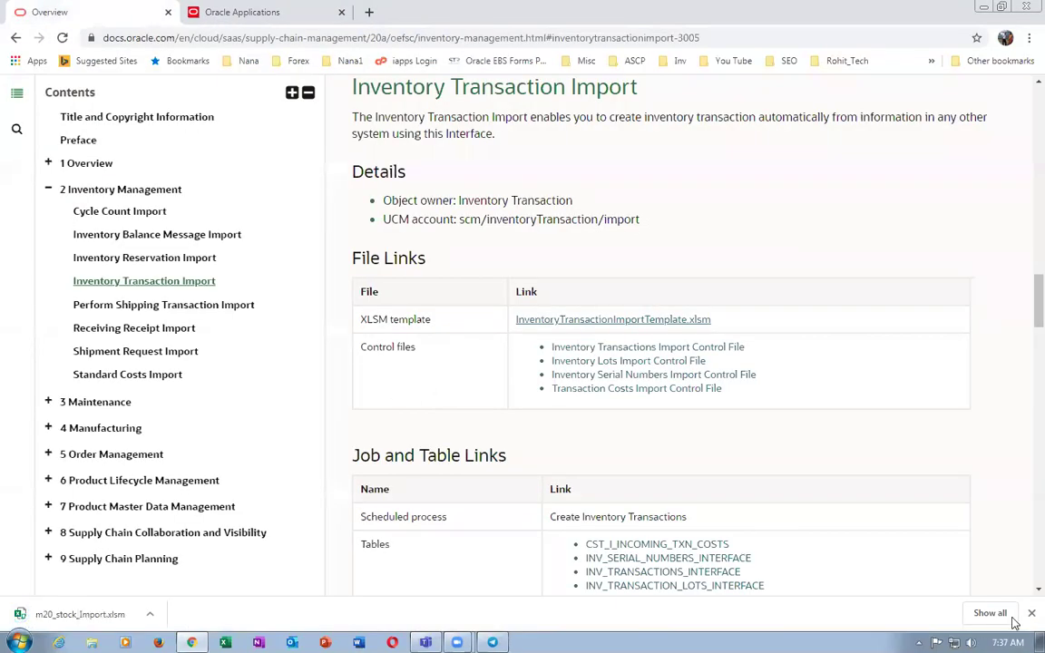
Open the downloaded m20_stock_Import.xlsm workbook in Excel and enable editing.
{"action": "left_click", "coordinate": [1011, 617]}
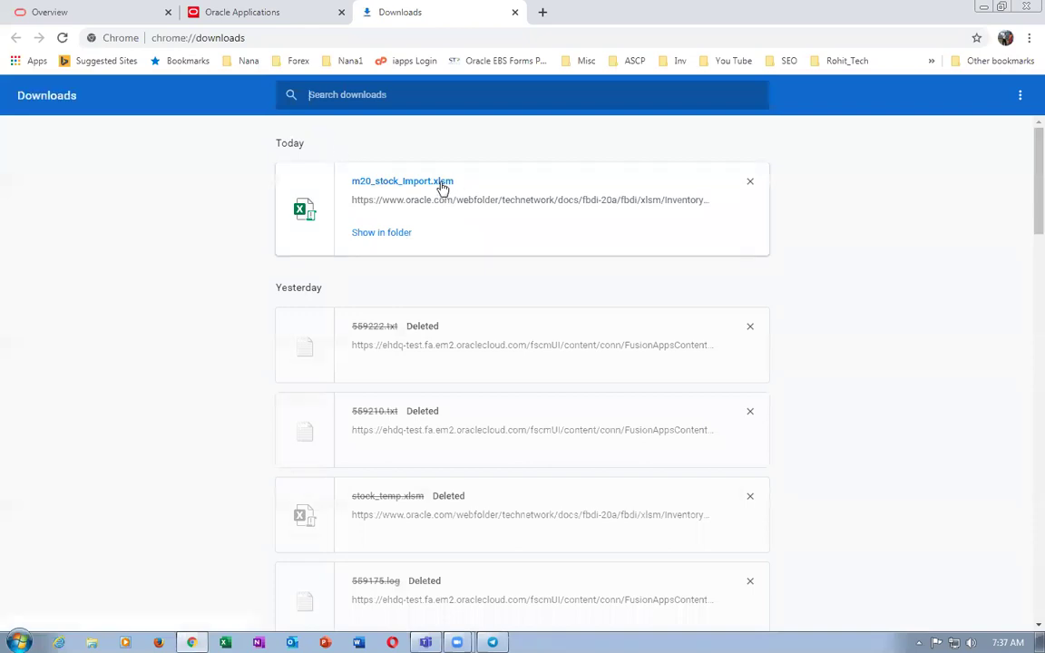
{"action": "left_click", "coordinate": [441, 183]}
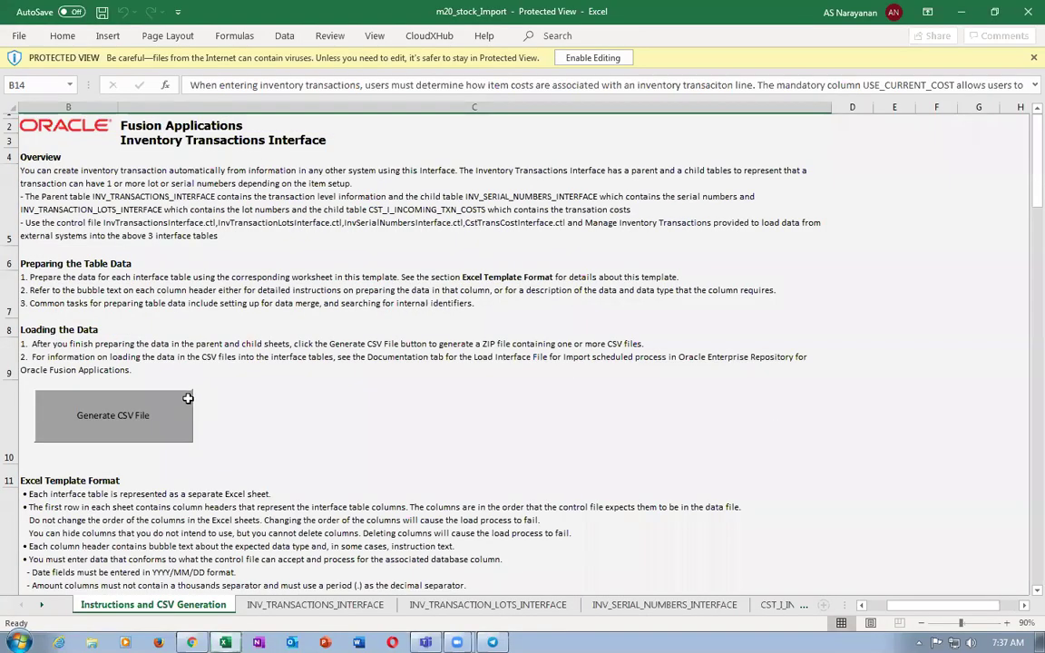
{"action": "left_click", "coordinate": [585, 57]}
Read the Instructions and CSV Generation sheet, covering the template format, transaction costs, loading recommendations and importing the loaded data.
{"action": "scroll", "coordinate": [164, 322], "scroll_direction": "down", "scroll_amount": 3}
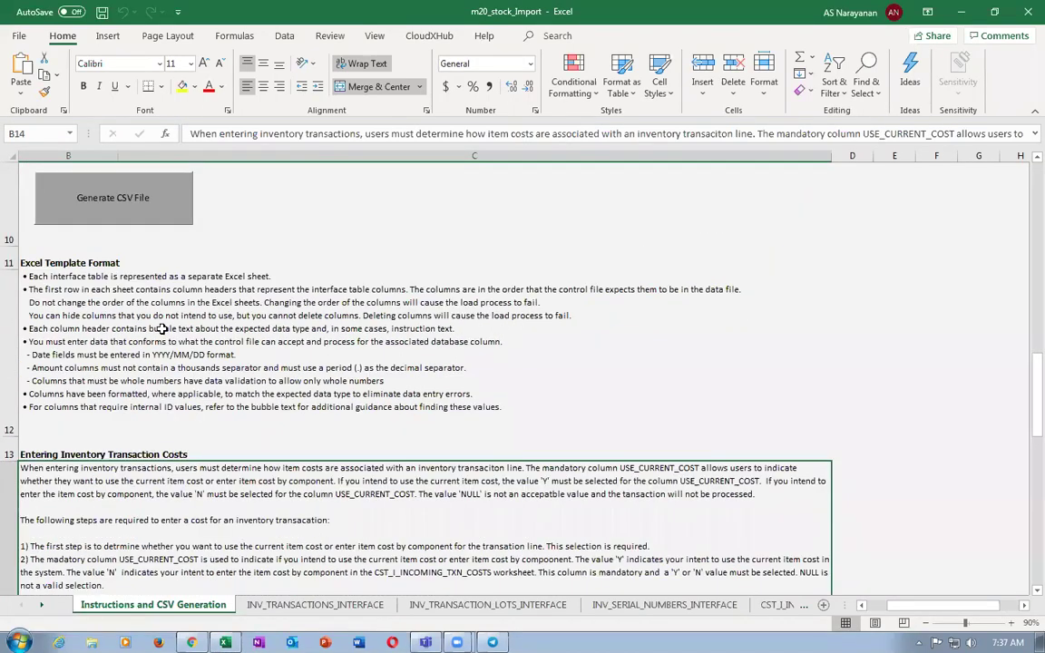
{"action": "scroll", "coordinate": [161, 329], "scroll_direction": "down", "scroll_amount": 2}
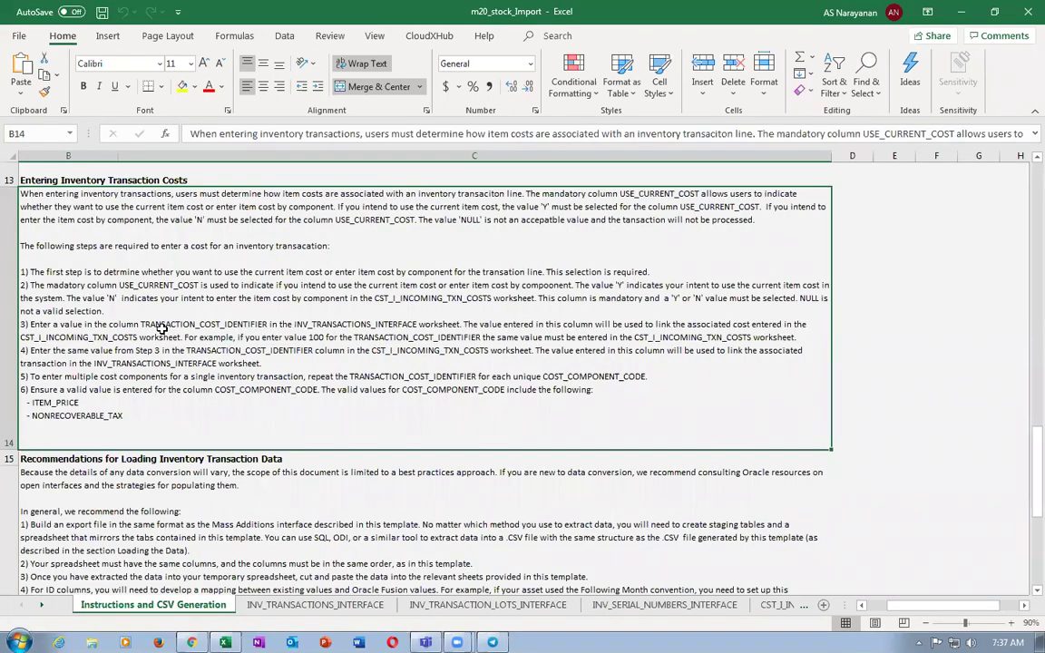
{"action": "left_click", "coordinate": [113, 555]}
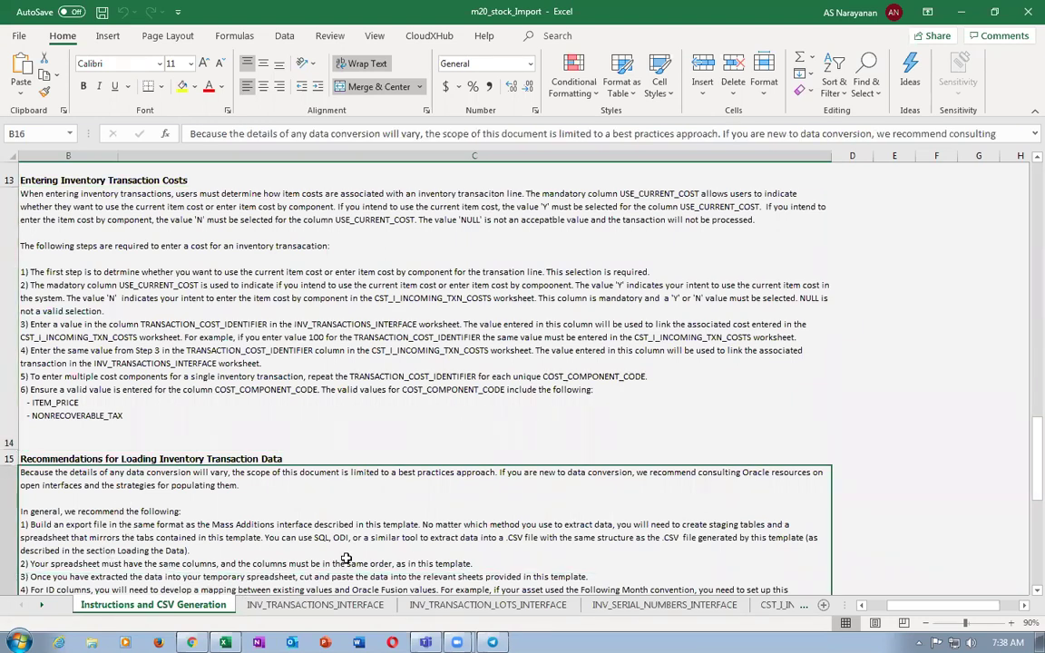
{"action": "mouse_move", "coordinate": [1024, 513]}
{"action": "left_mouse_down"}
{"action": "mouse_move", "coordinate": [1023, 493]}
{"action": "mouse_move", "coordinate": [1024, 537]}
{"action": "left_mouse_up"}
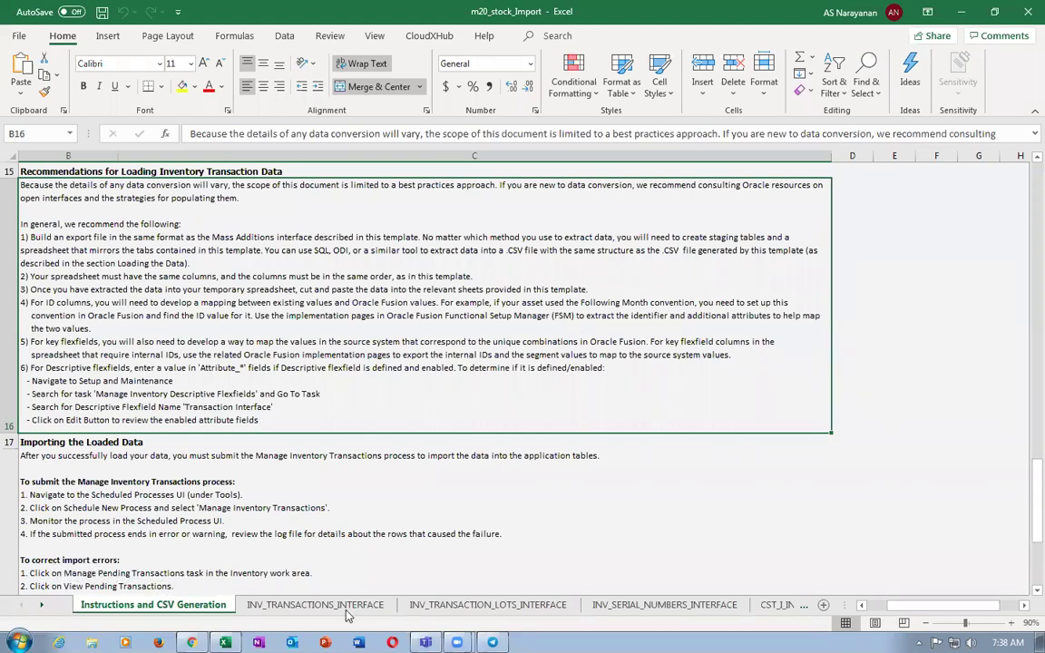
{"action": "left_click_drag", "start_coordinate": [1036, 527], "coordinate": [1034, 565]}
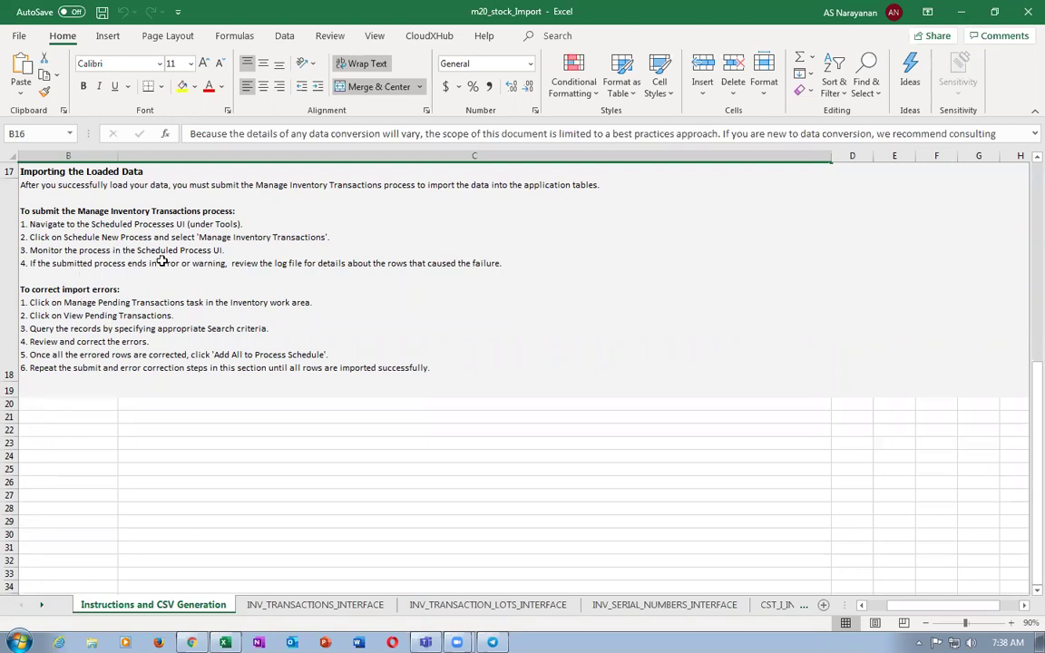
{"action": "left_click_drag", "start_coordinate": [1024, 495], "coordinate": [1024, 483]}
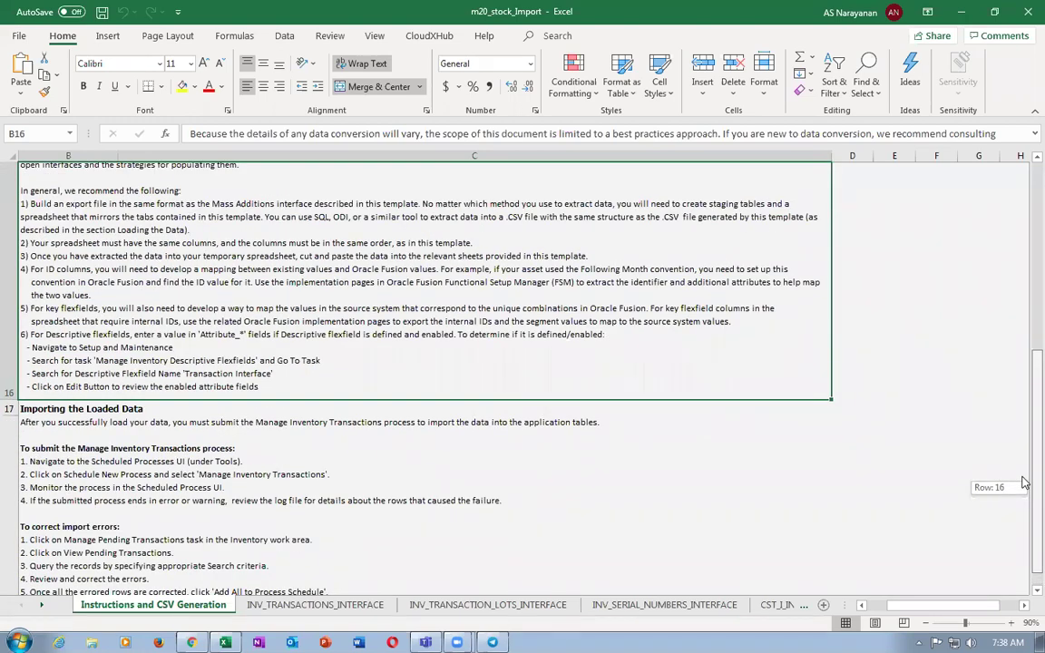
{"action": "left_click_drag", "start_coordinate": [1025, 483], "coordinate": [1025, 481]}
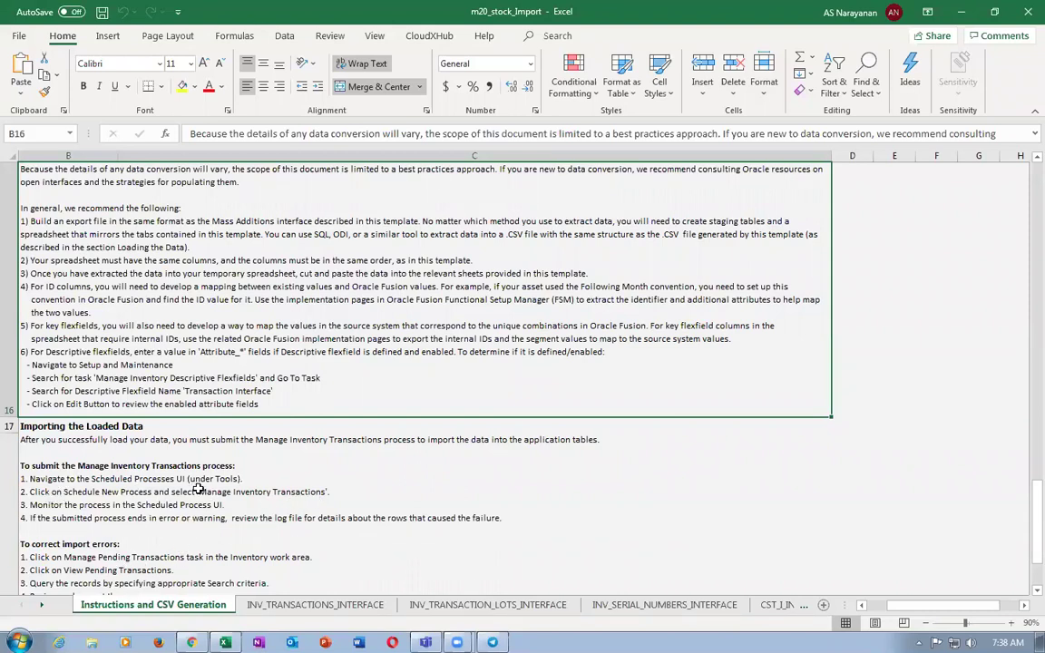
{"action": "left_click_drag", "start_coordinate": [1037, 508], "coordinate": [1024, 270]}
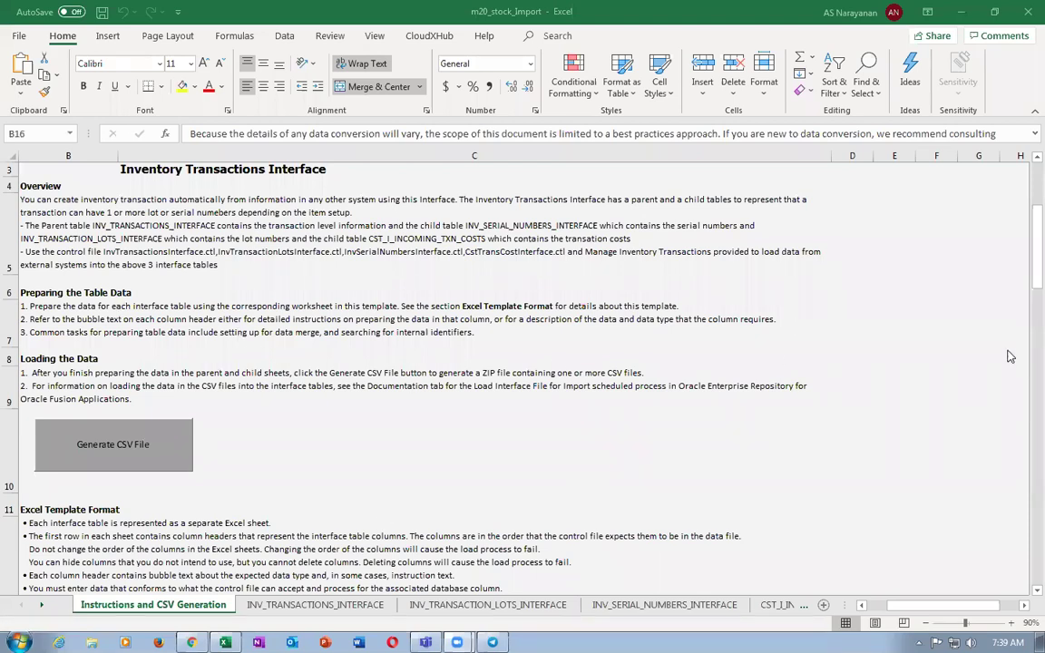
{"action": "left_click_drag", "start_coordinate": [1026, 217], "coordinate": [1023, 499]}
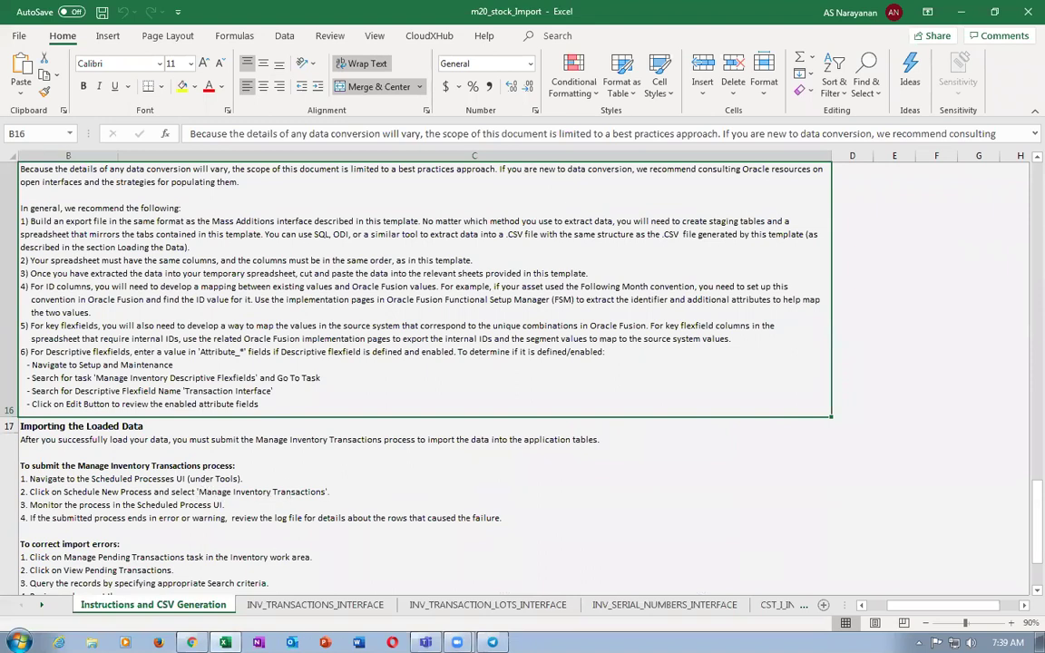
Clear the second sample transaction in row 6 of the INV_TRANSACTIONS_INTERFACE sheet and save the workbook.
{"action": "left_click", "coordinate": [315, 604]}
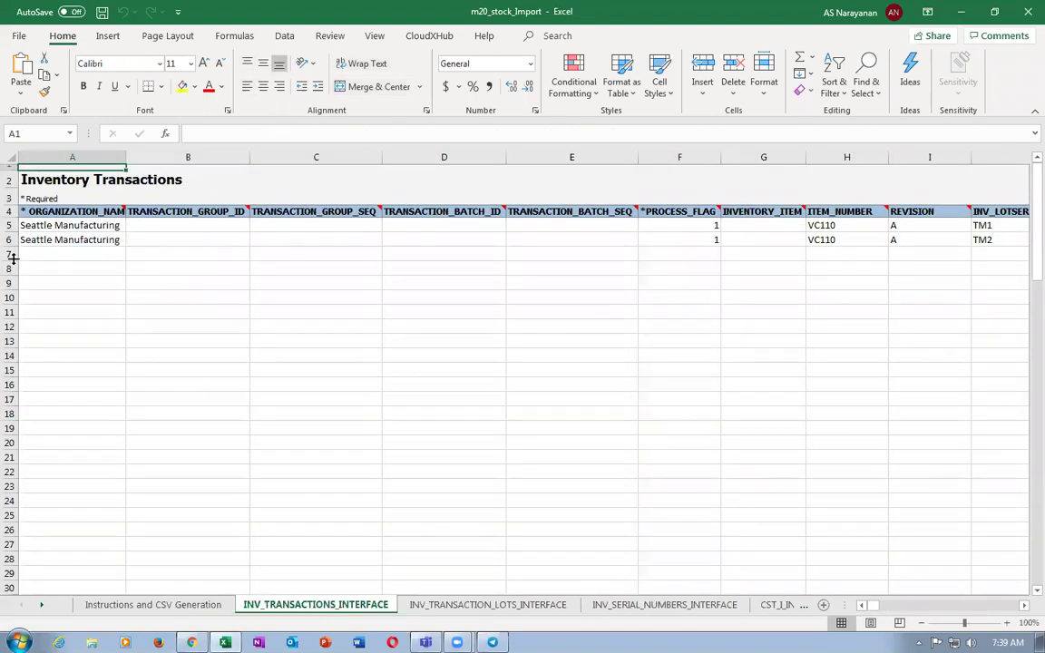
{"action": "left_click", "coordinate": [11, 238]}
{"action": "key", "text": "Delete"}
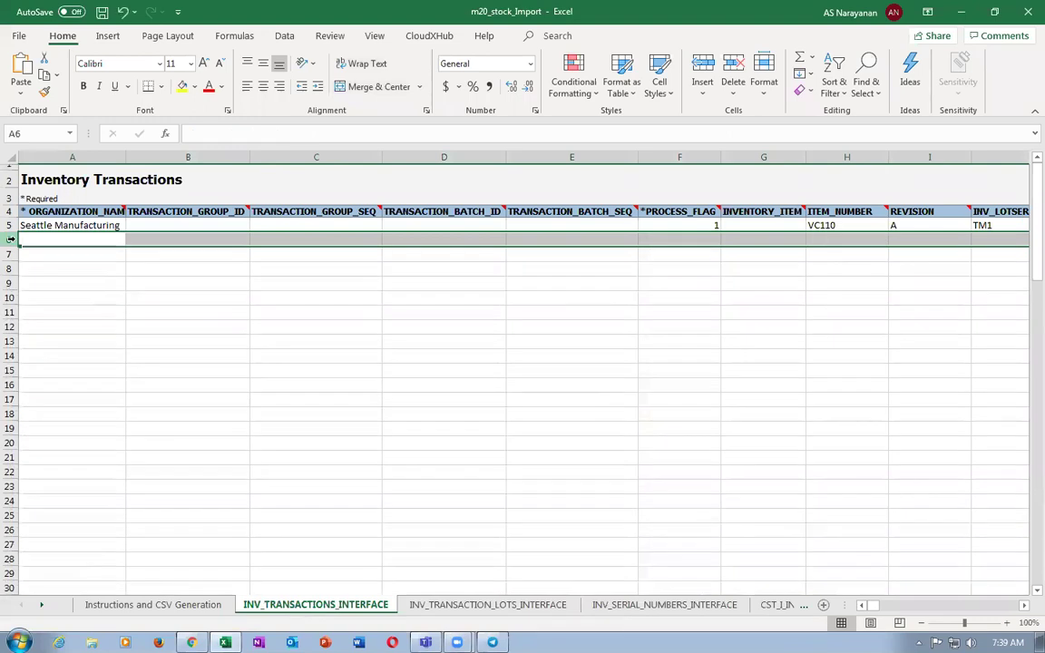
{"action": "left_click", "coordinate": [39, 224]}
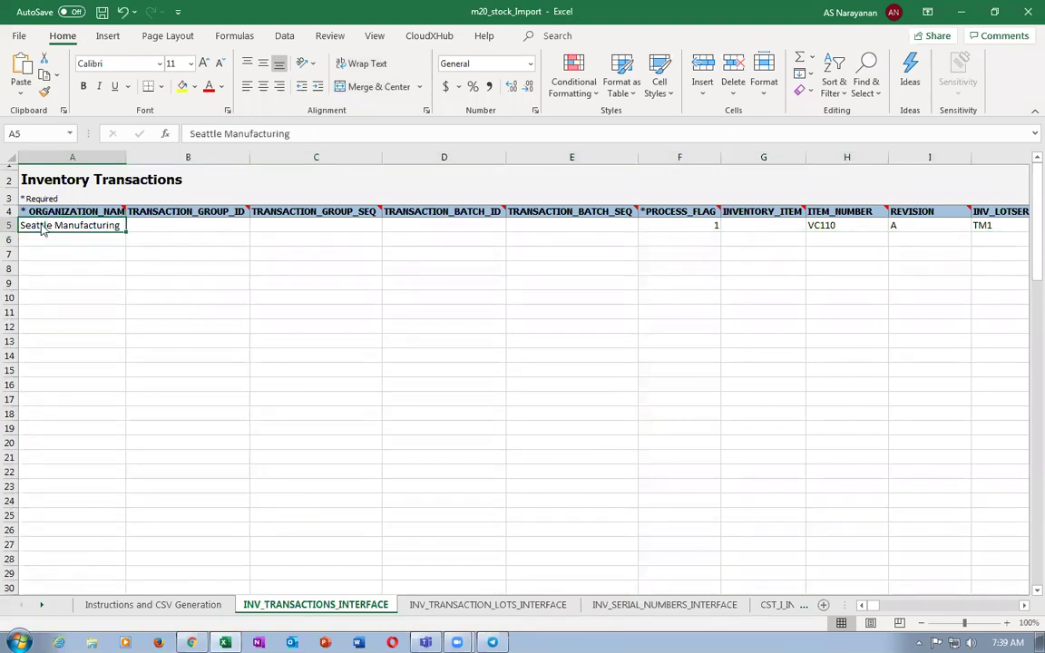
{"action": "key", "text": "ctrl+s"}
{"action": "left_click", "coordinate": [495, 363]}
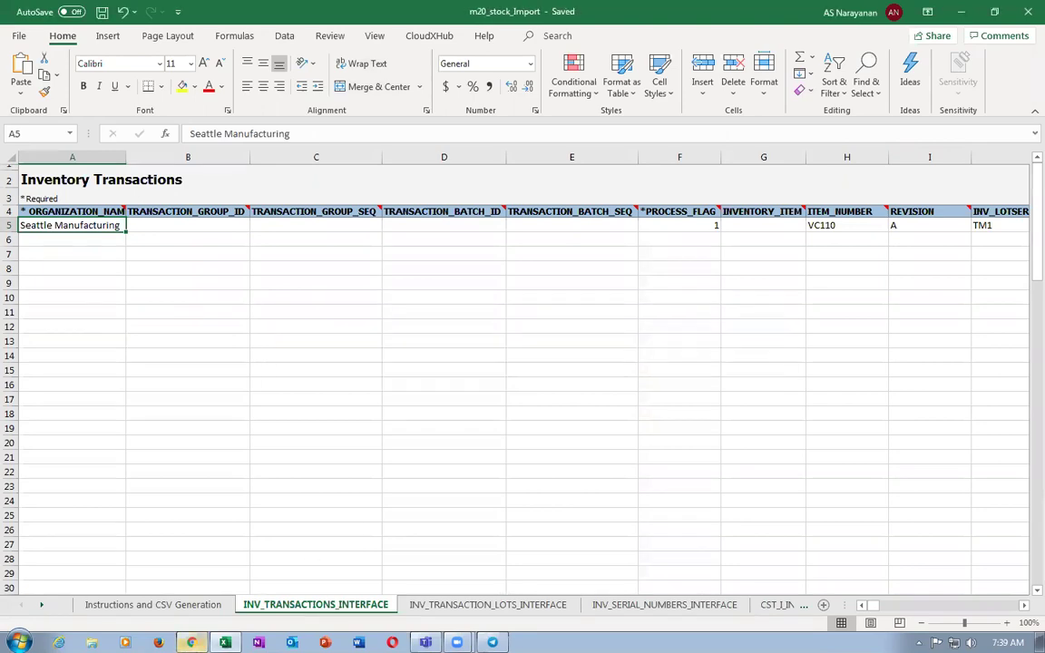
Switch to Oracle Applications in Chrome, closing the Downloads page, and open Browse Items in Product Information Management under Product Management.
{"action": "left_click", "coordinate": [192, 642]}
{"action": "left_click", "coordinate": [516, 11]}
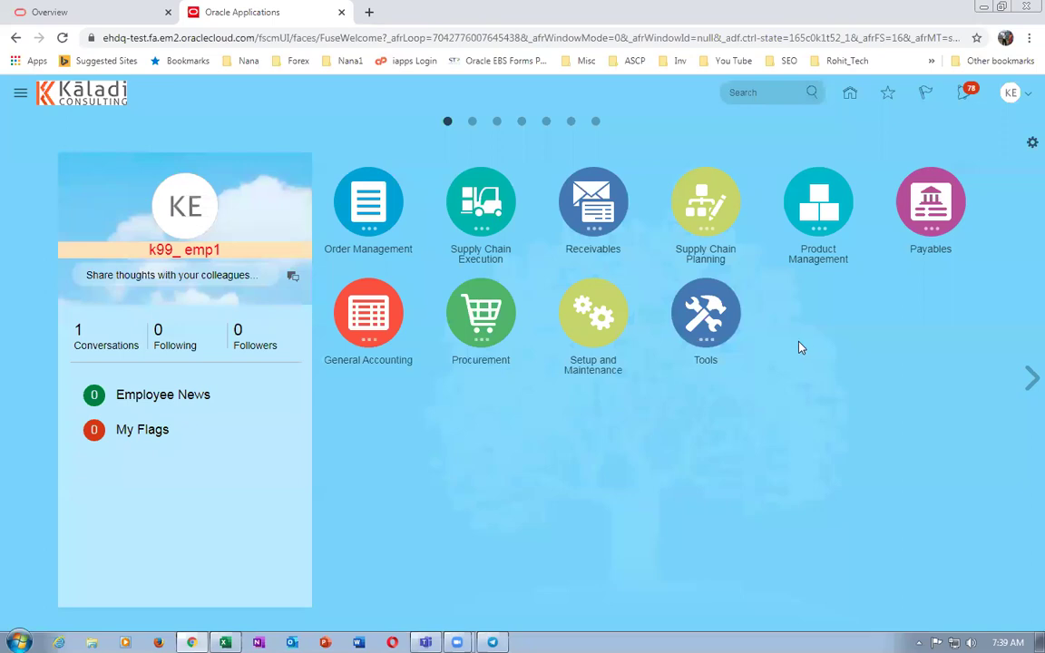
{"action": "left_click", "coordinate": [799, 218]}
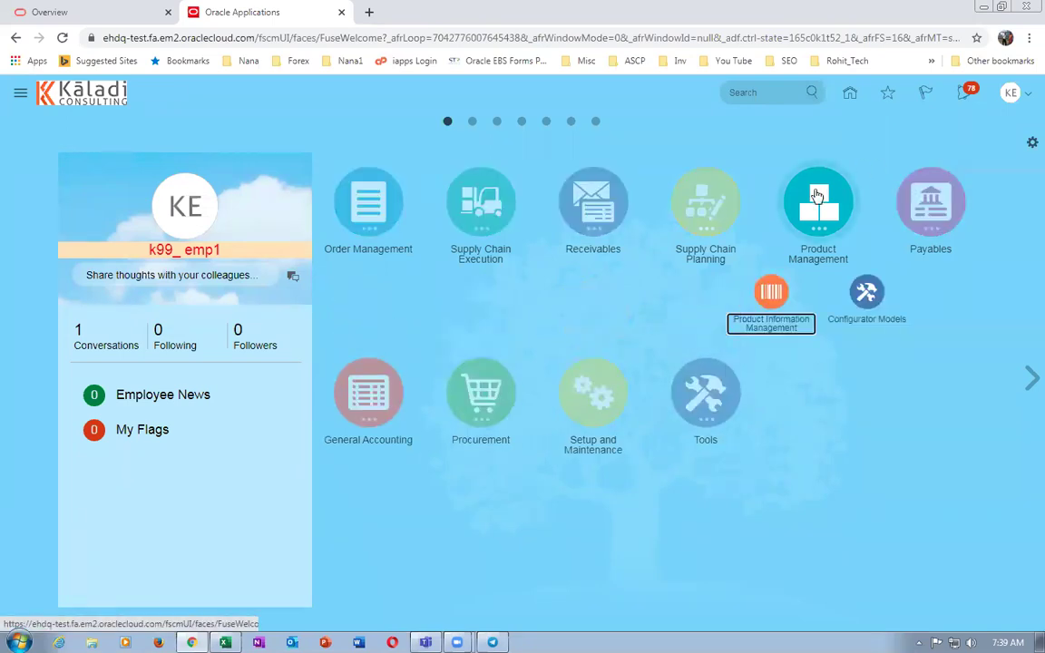
{"action": "left_click", "coordinate": [770, 295]}
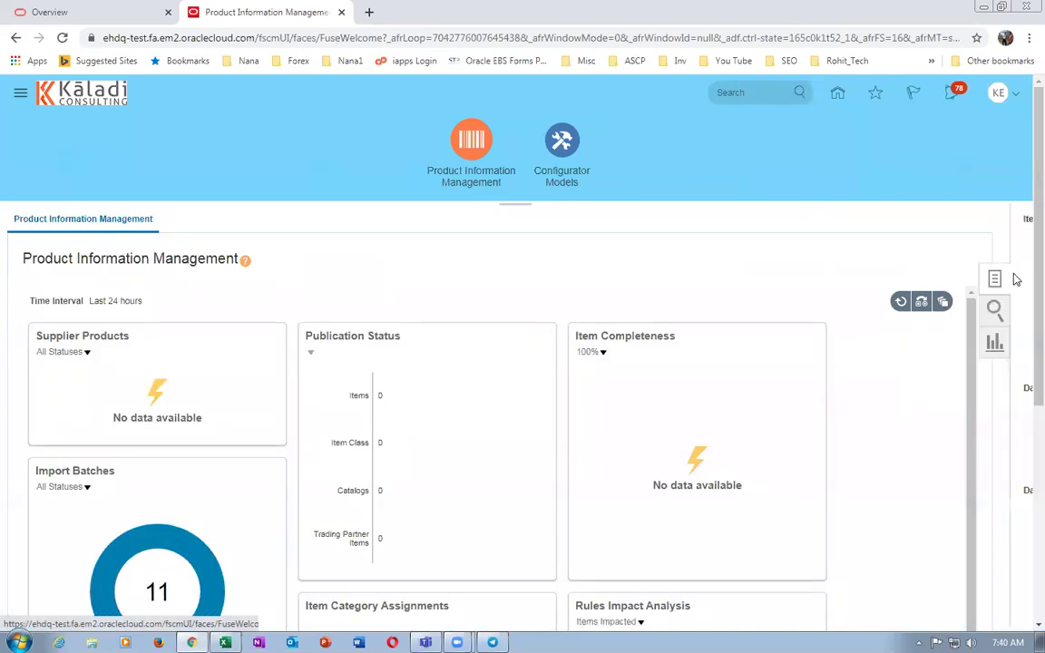
{"action": "left_click", "coordinate": [996, 280]}
{"action": "left_click", "coordinate": [917, 269]}
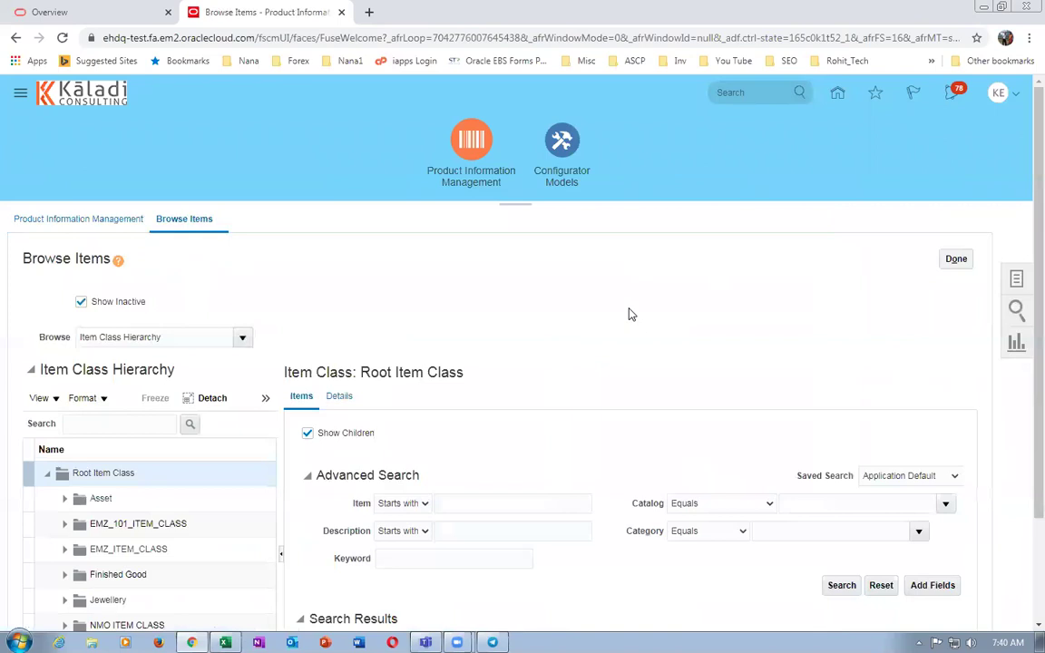
Add the Inventory attribute Starting Lot Number as a search field in the Browse Items advanced search.
{"action": "left_click", "coordinate": [931, 586]}
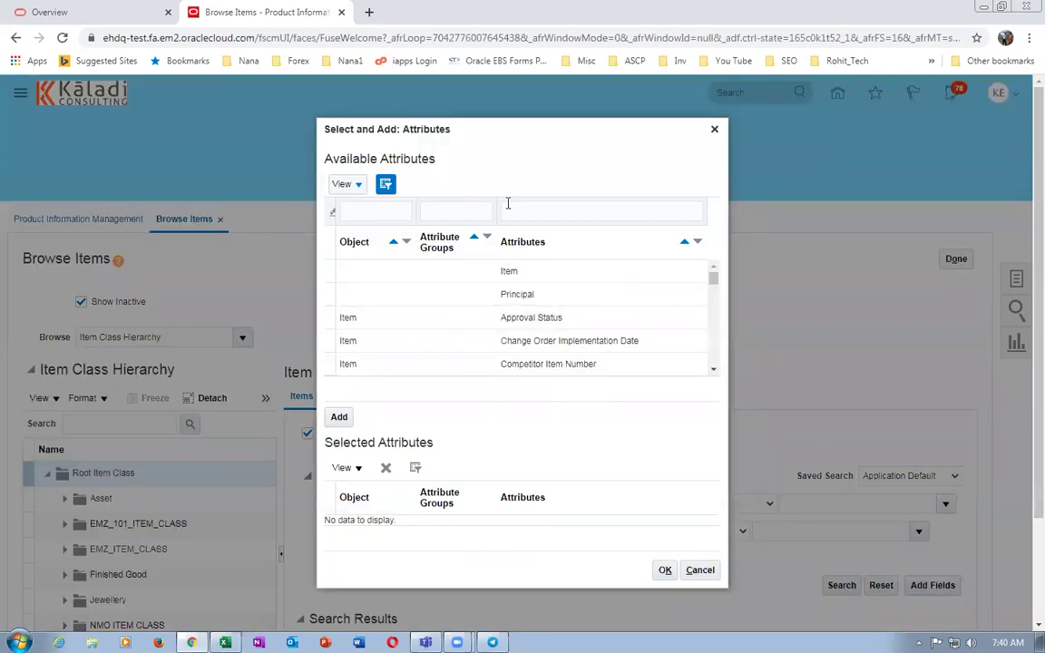
{"action": "left_click", "coordinate": [519, 210]}
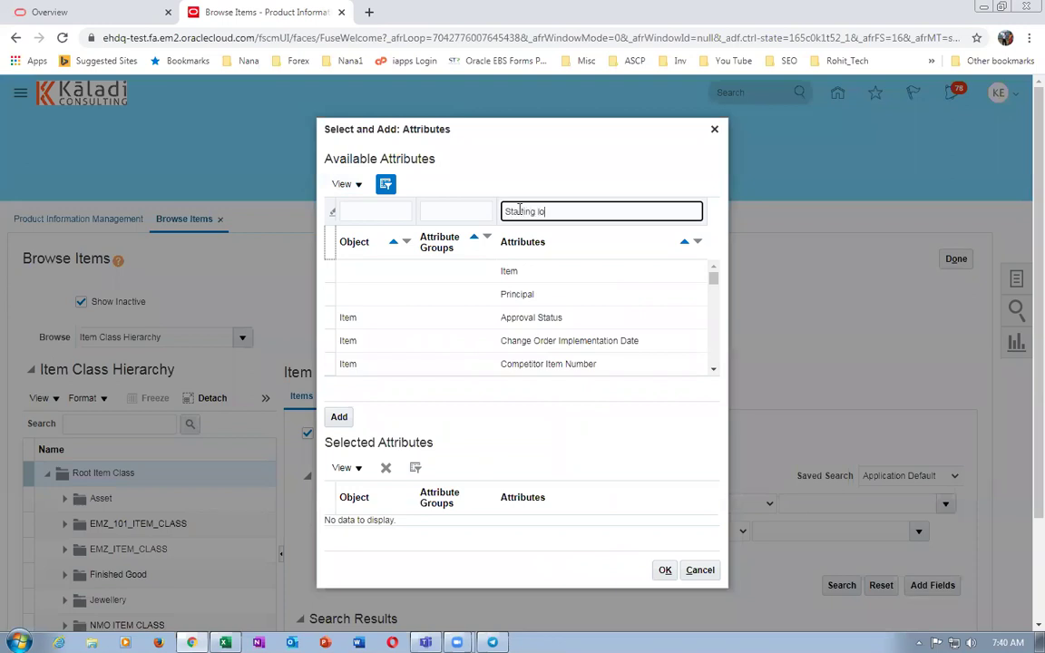
{"action": "key", "text": "Return"}
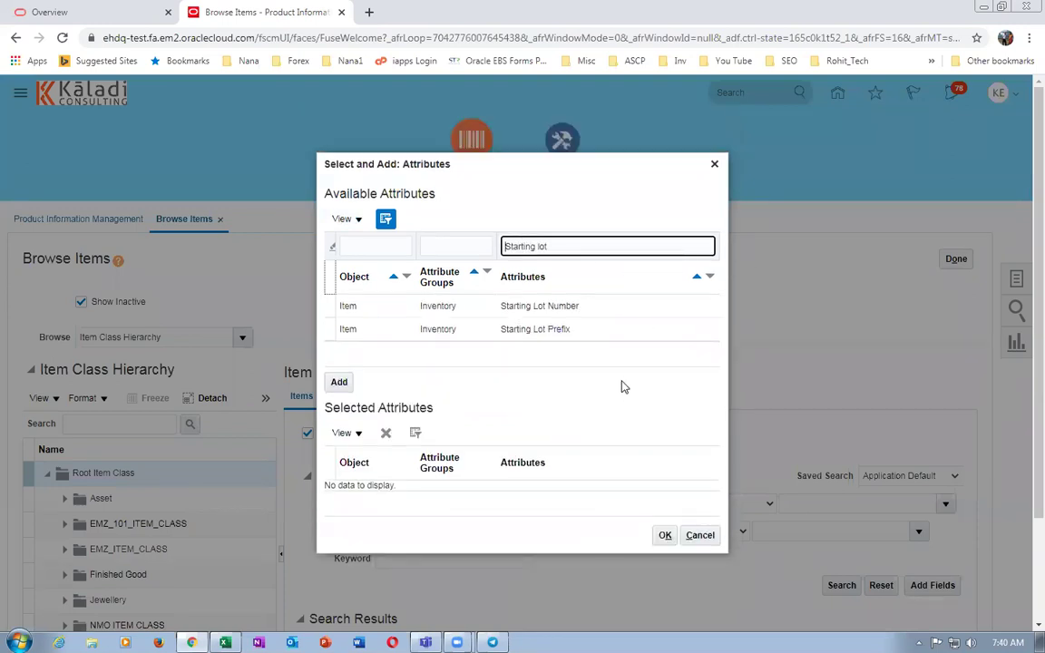
{"action": "left_click", "coordinate": [607, 306]}
{"action": "left_click", "coordinate": [339, 382]}
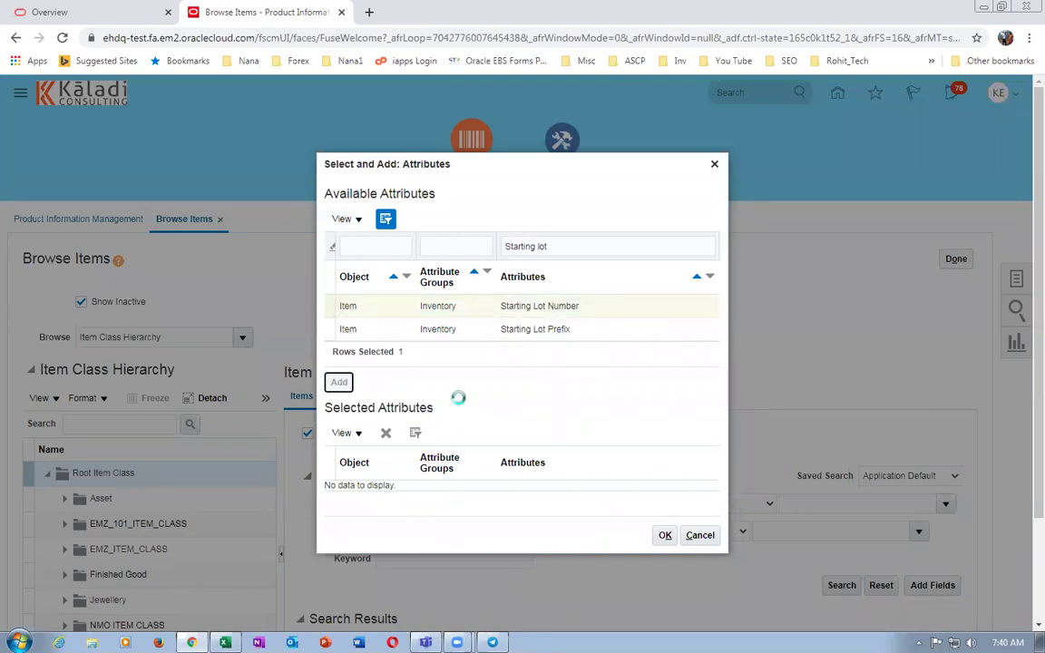
{"action": "left_click", "coordinate": [402, 473]}
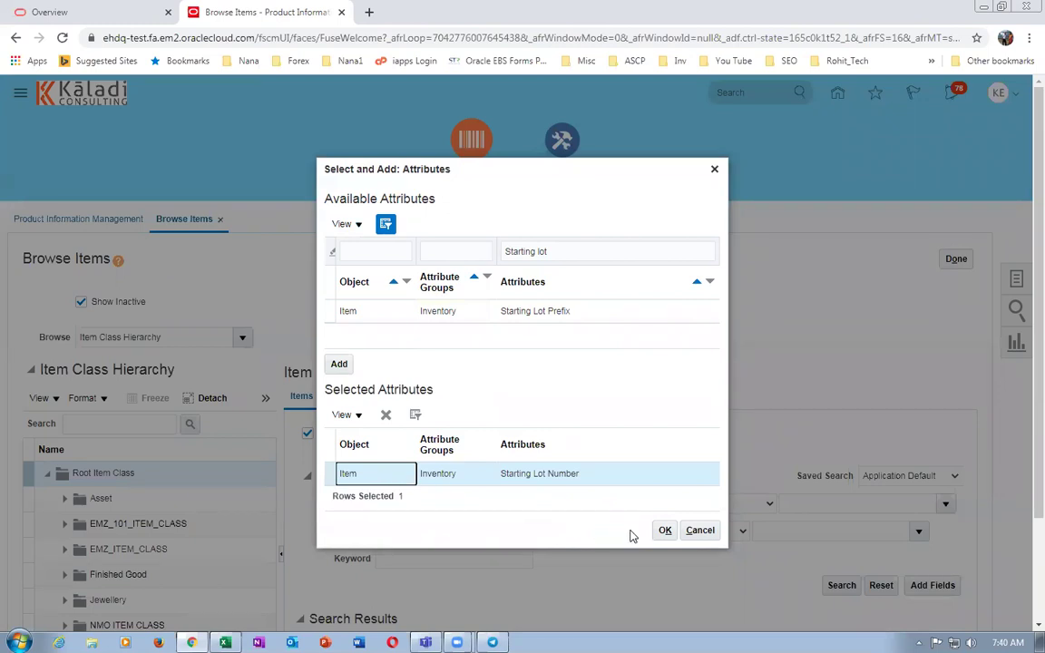
{"action": "left_click", "coordinate": [665, 529]}
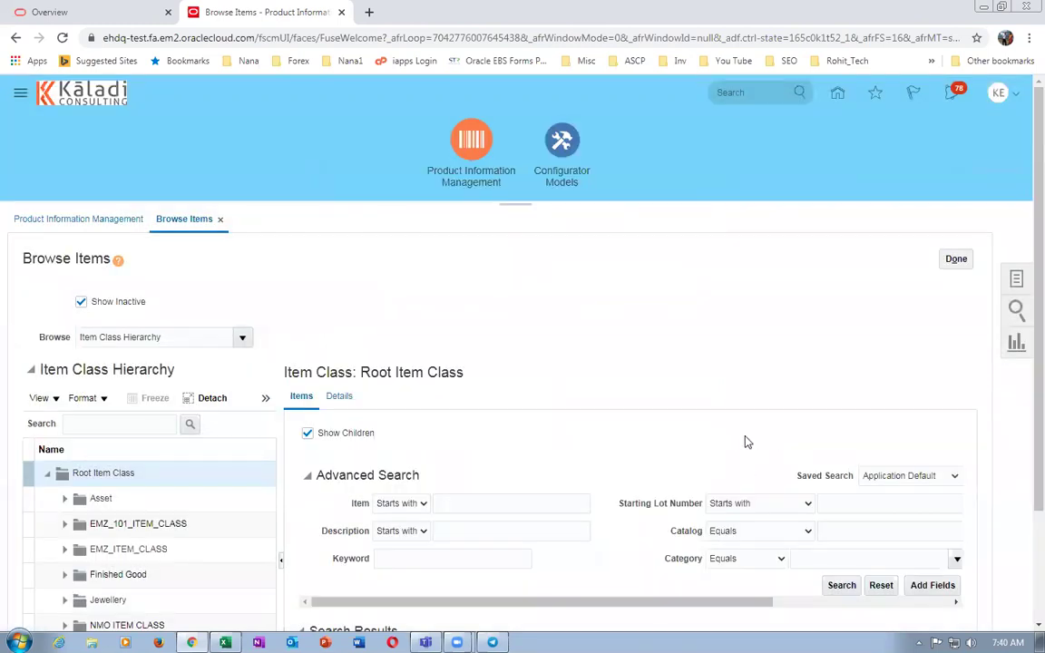
Collapse the item class hierarchy and search for items whose Starting Lot Number starts with 2020.
{"action": "scroll", "coordinate": [745, 442], "scroll_direction": "down", "scroll_amount": 2}
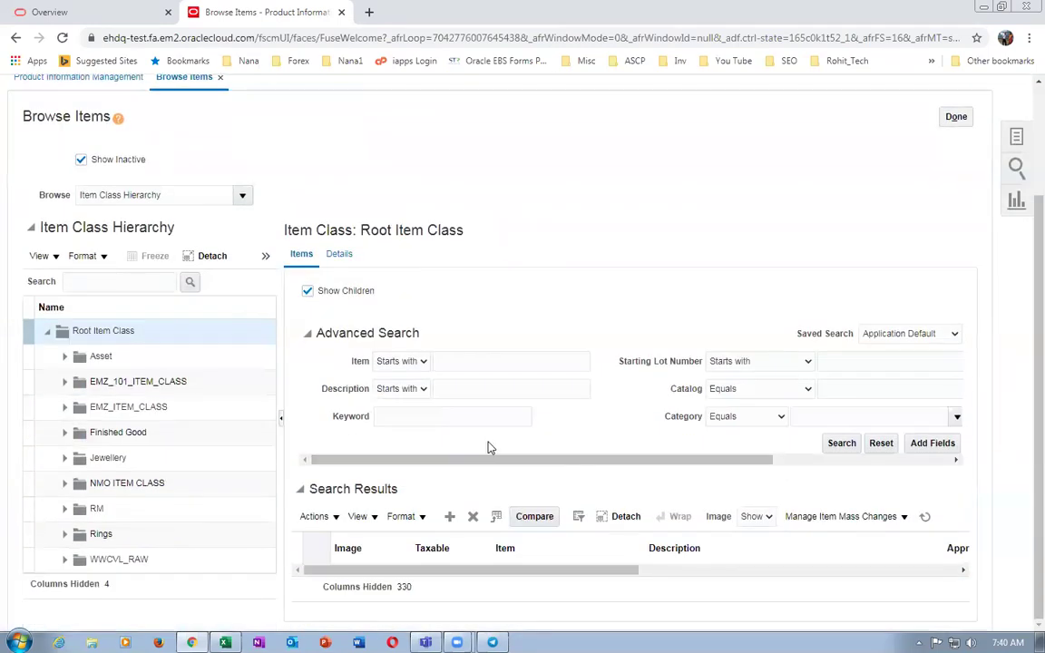
{"action": "left_click", "coordinate": [281, 419]}
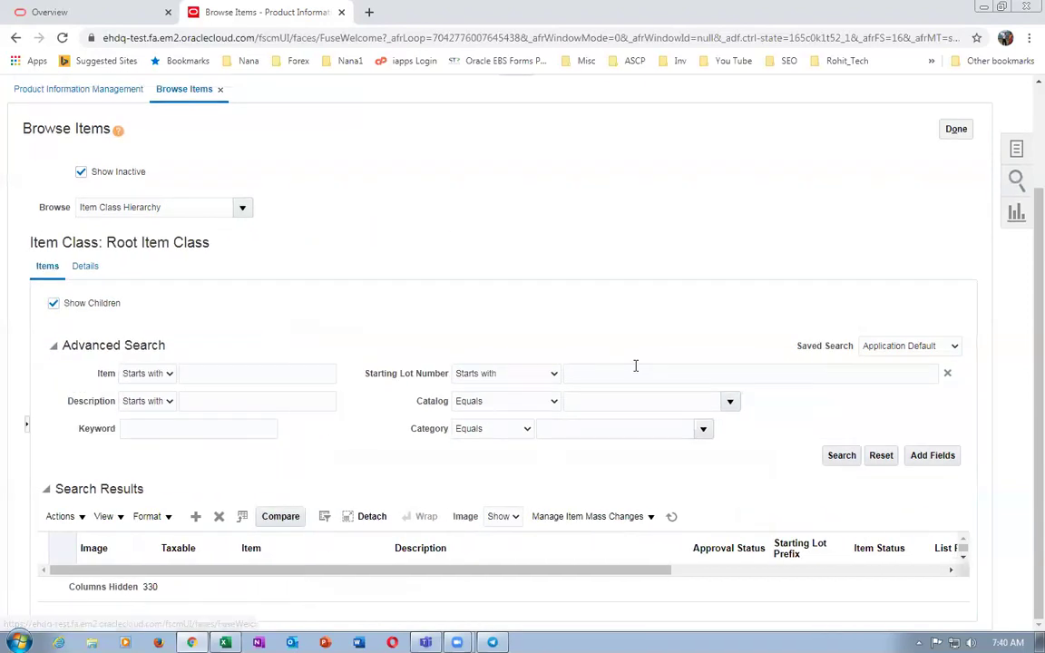
{"action": "left_click", "coordinate": [692, 373]}
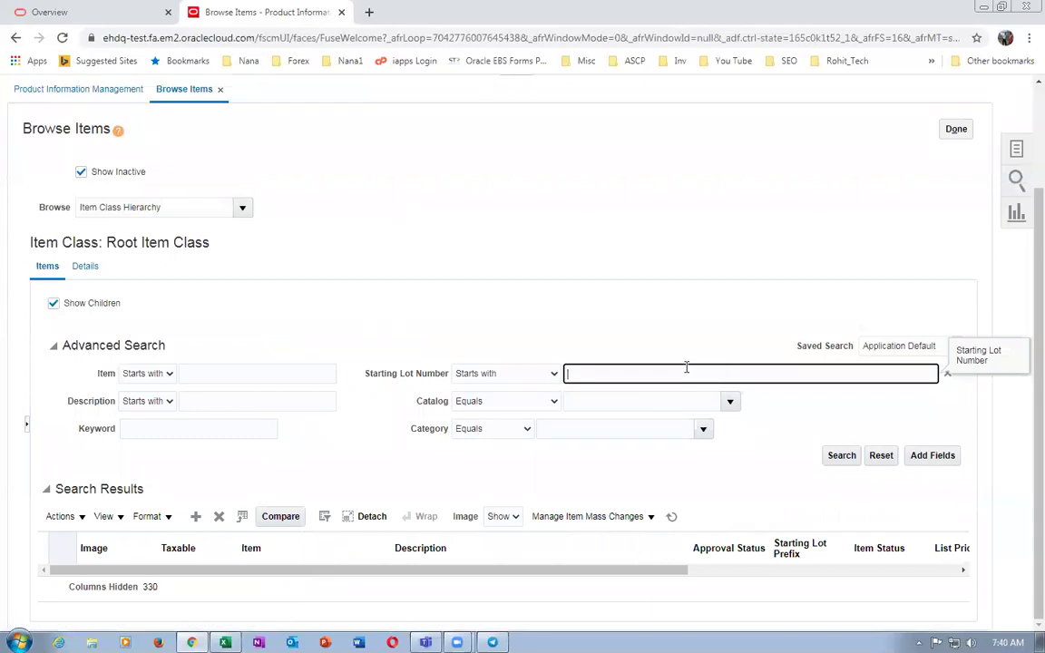
{"action": "type", "text": "2020"}
{"action": "left_click", "coordinate": [829, 462]}
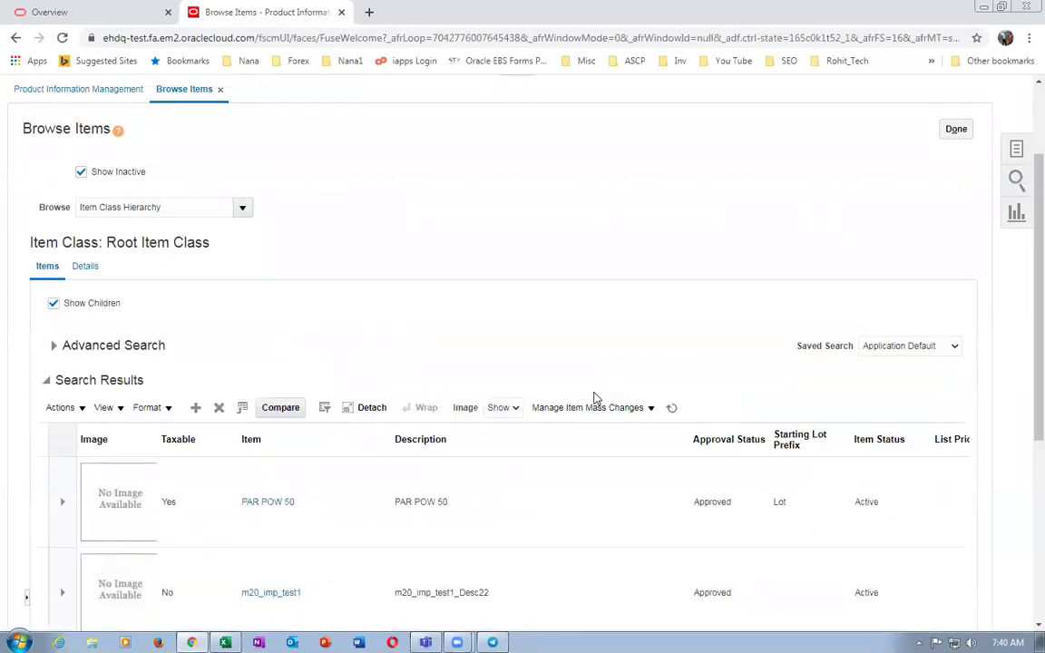
Hide the item images in the search results and select the m20_imp_test1_Desc44 row to check its organization.
{"action": "scroll", "coordinate": [597, 401], "scroll_direction": "down", "scroll_amount": 3}
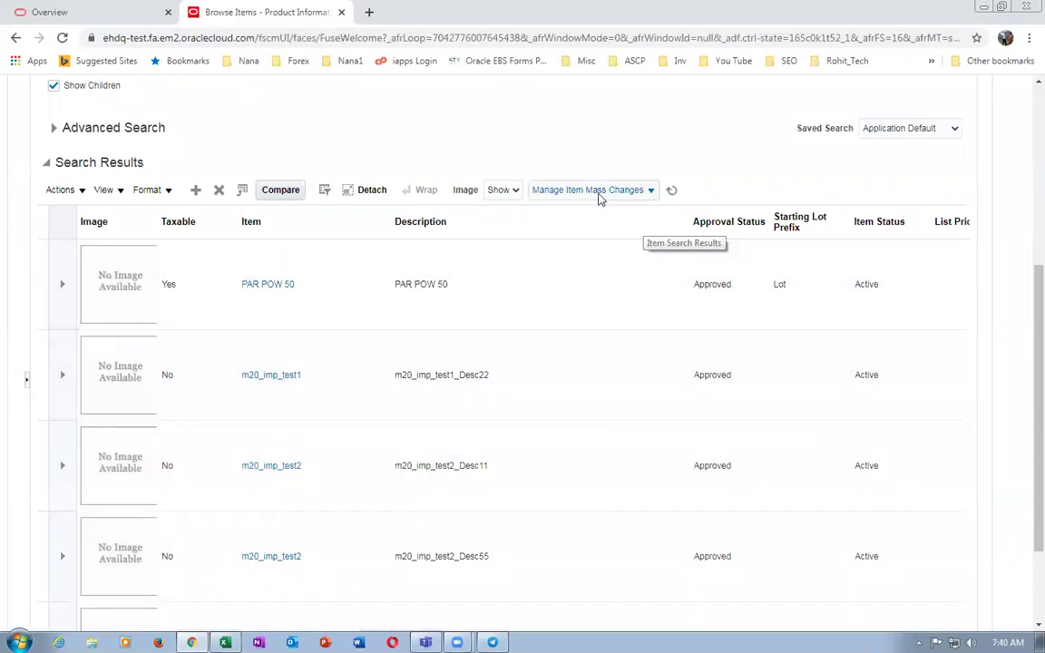
{"action": "left_click", "coordinate": [499, 190]}
{"action": "left_click", "coordinate": [508, 208]}
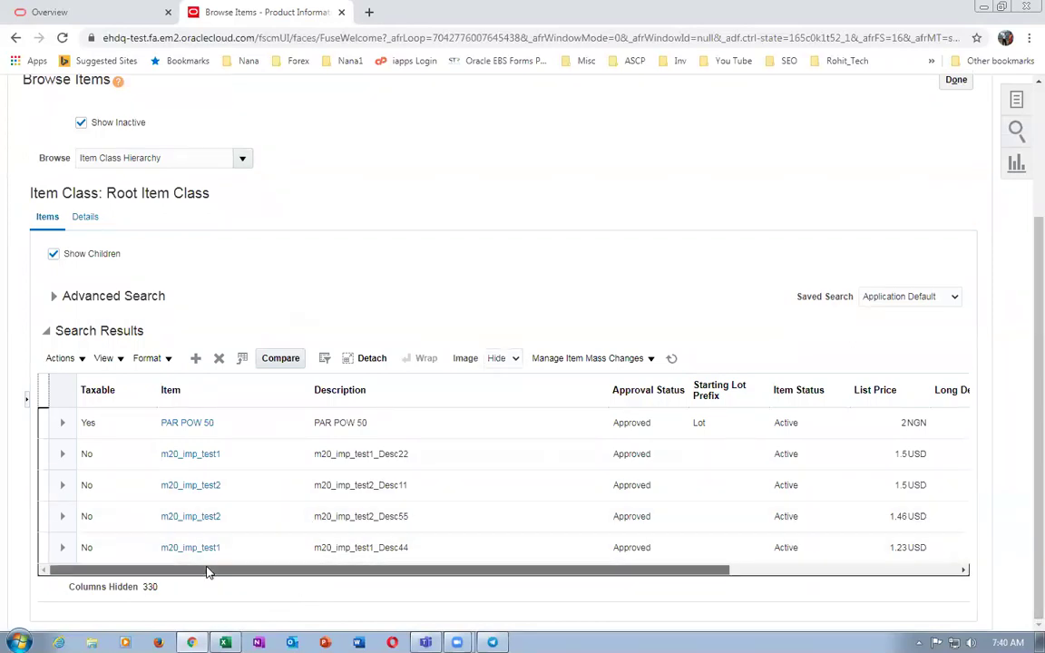
{"action": "left_click_drag", "start_coordinate": [207, 571], "coordinate": [304, 585]}
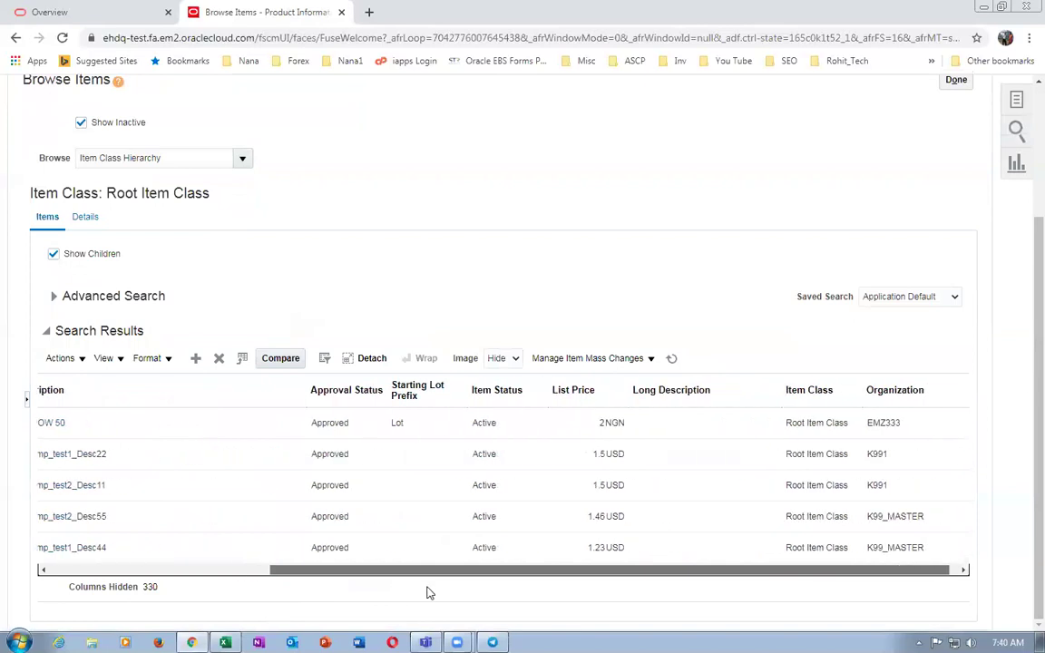
{"action": "scroll", "coordinate": [763, 453], "scroll_direction": "left", "scroll_amount": 1}
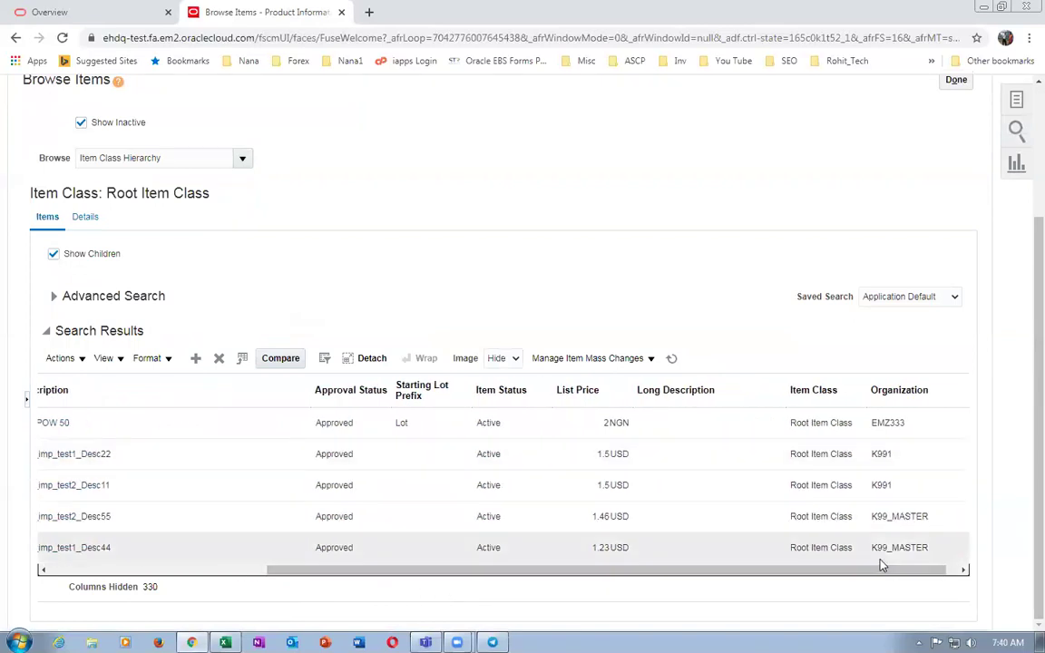
{"action": "left_click", "coordinate": [928, 547]}
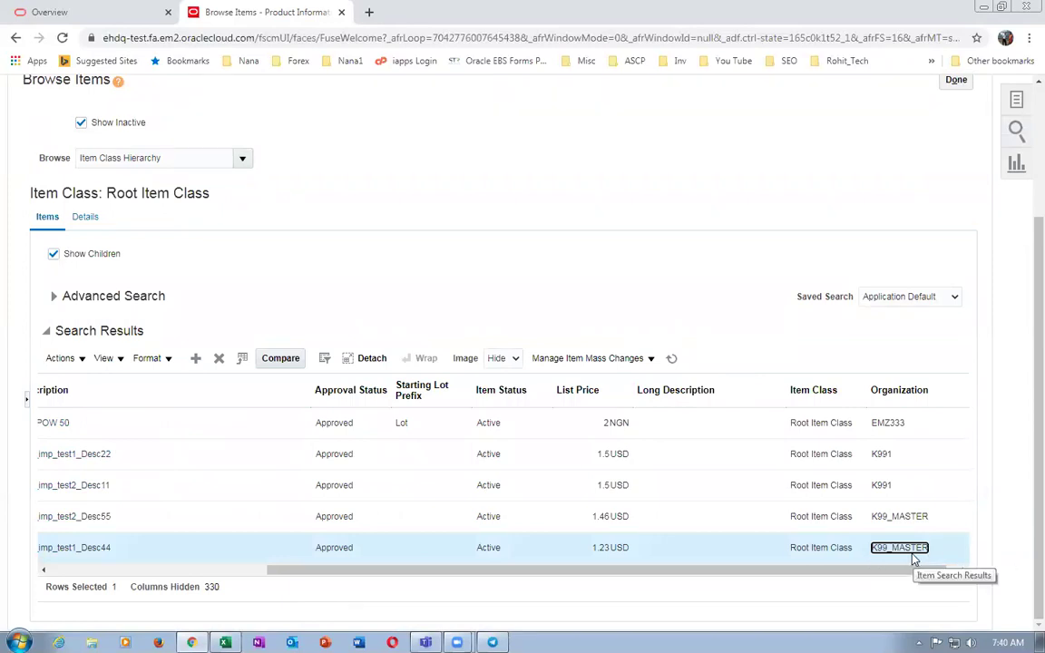
Switch to the m20_stock_Import workbook in Excel and enter K99_MASTER as the organization name in cell A5.
{"action": "key", "text": "alt+Tab"}
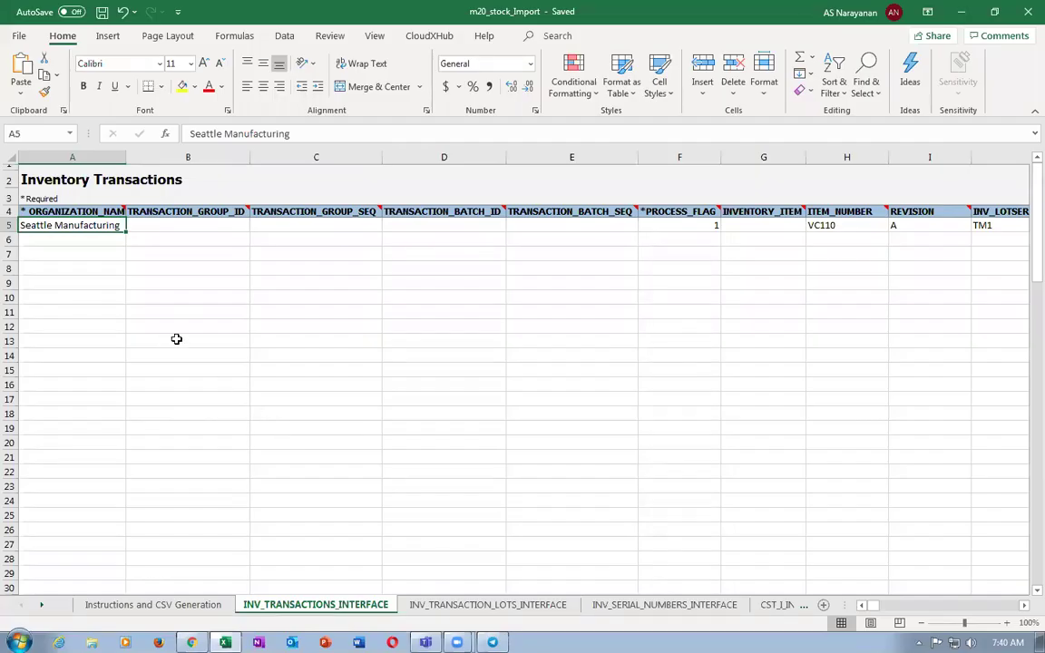
{"action": "type", "text": "K99_MASTER"}
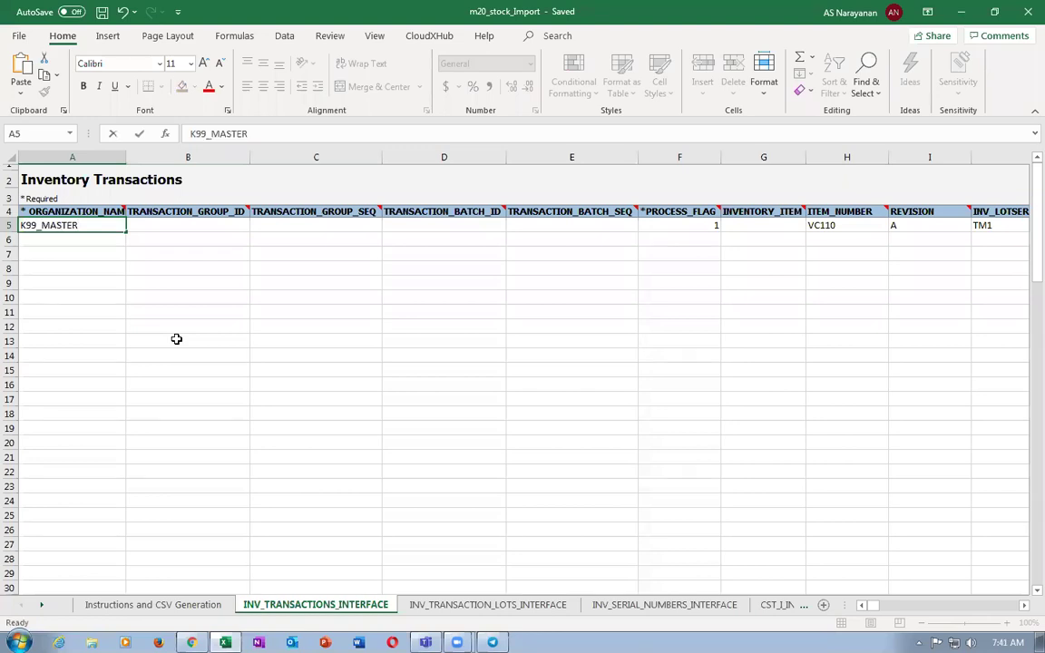
{"action": "key", "text": "Tab"}
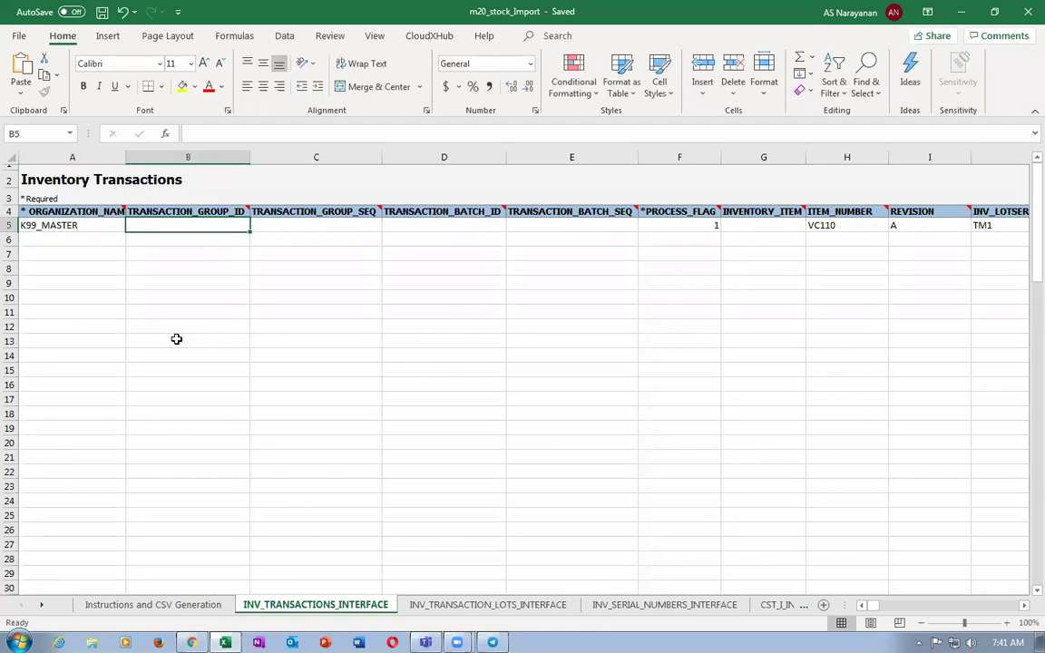
{"action": "key", "text": "shift+Tab"}
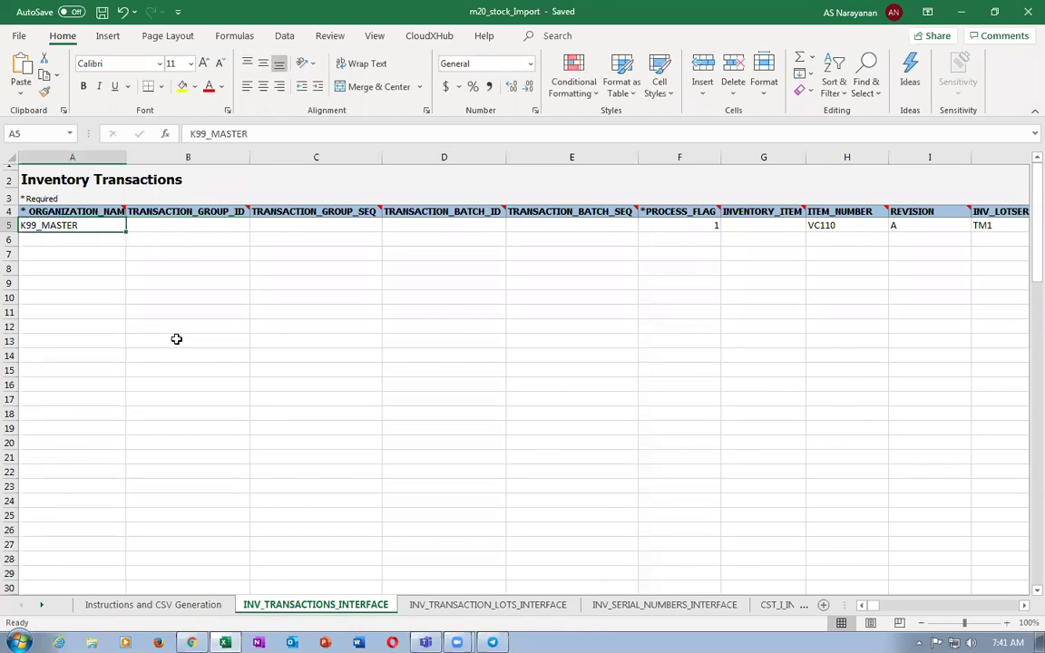
Recheck the items' organizations in the Chrome search results, then replace the organization name in Excel cell A5 with K991.
{"action": "key", "text": "alt+Tab"}
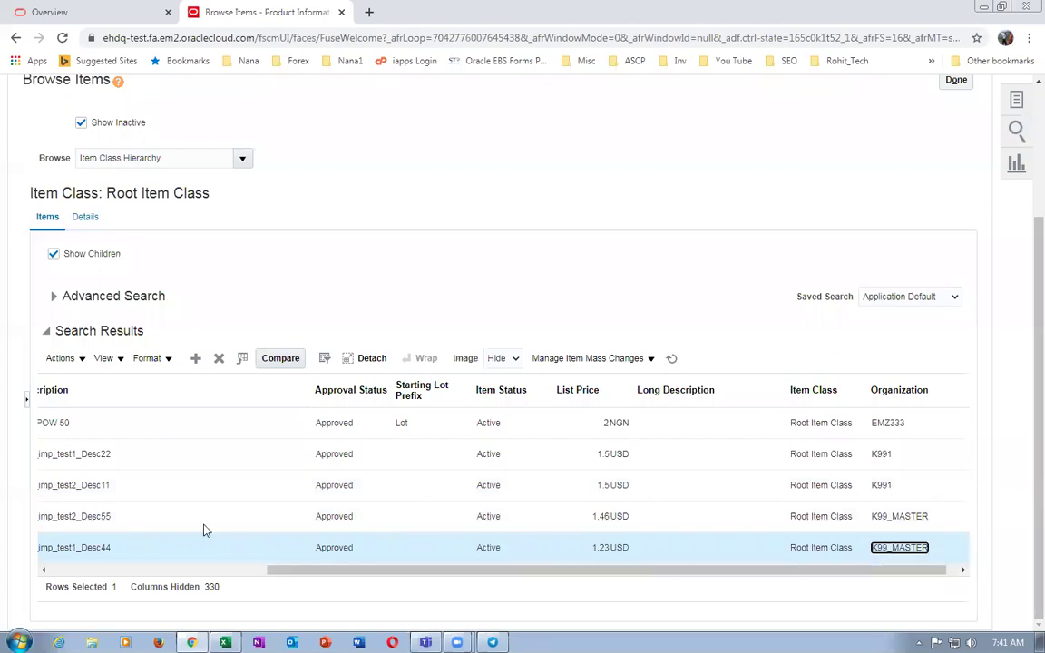
{"action": "mouse_move", "coordinate": [272, 574]}
{"action": "left_mouse_down"}
{"action": "mouse_move", "coordinate": [129, 579]}
{"action": "mouse_move", "coordinate": [265, 591]}
{"action": "left_mouse_up"}
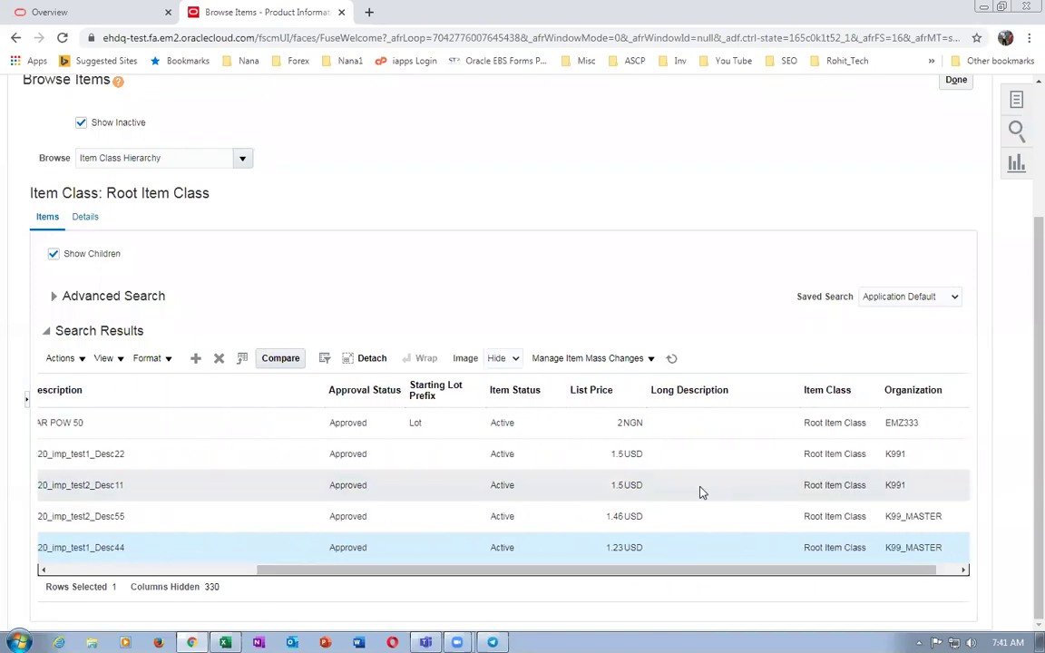
{"action": "key", "text": "alt+Tab"}
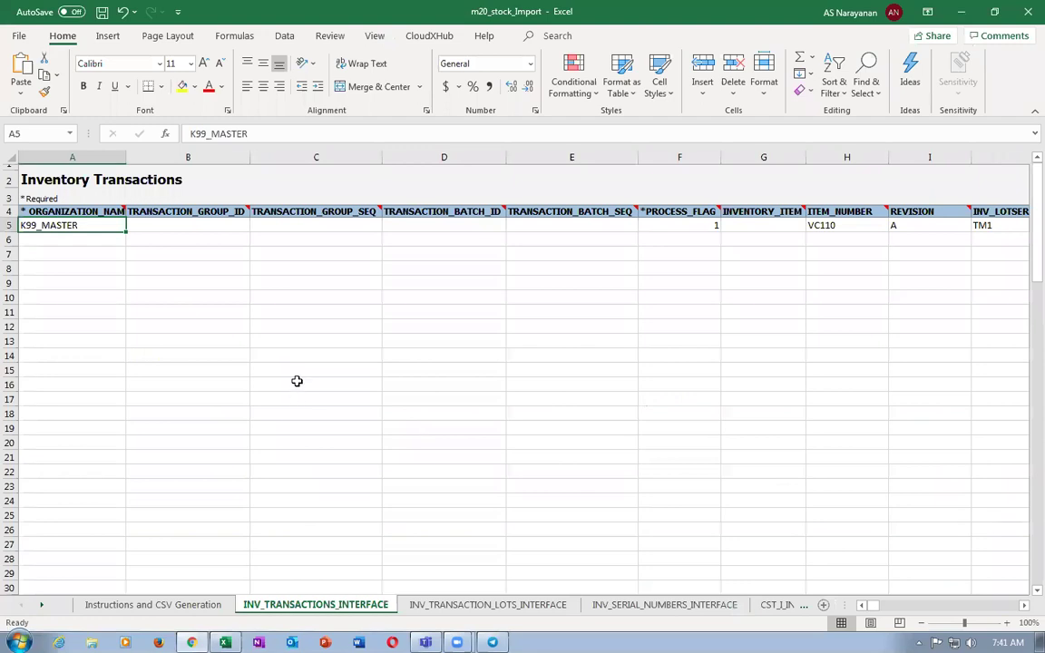
{"action": "type", "text": "K991"}
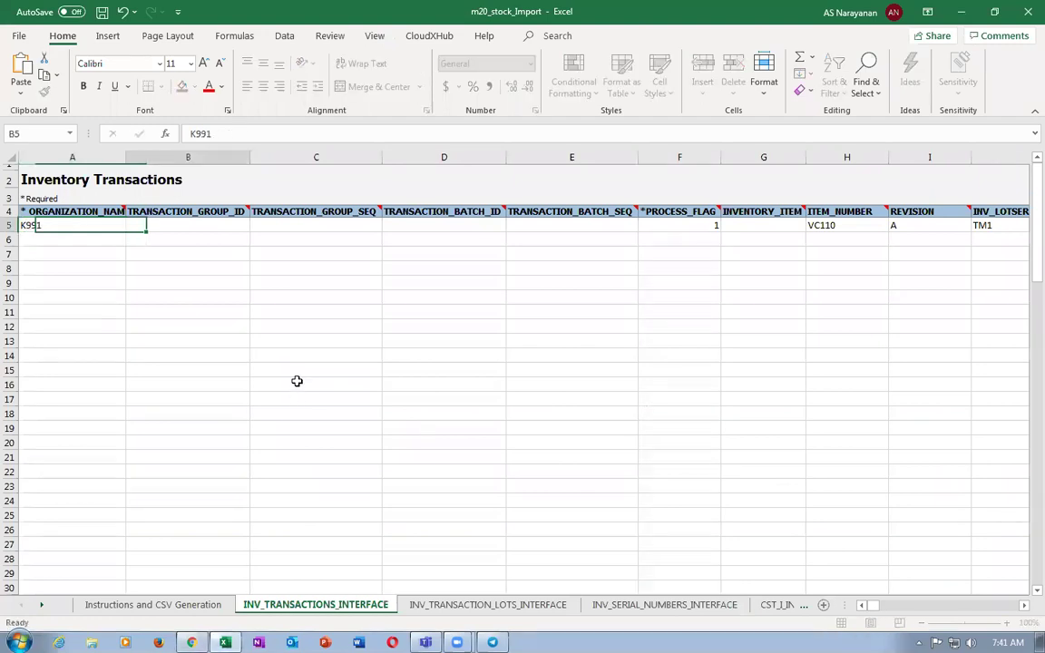
{"action": "key", "text": "Tab"}
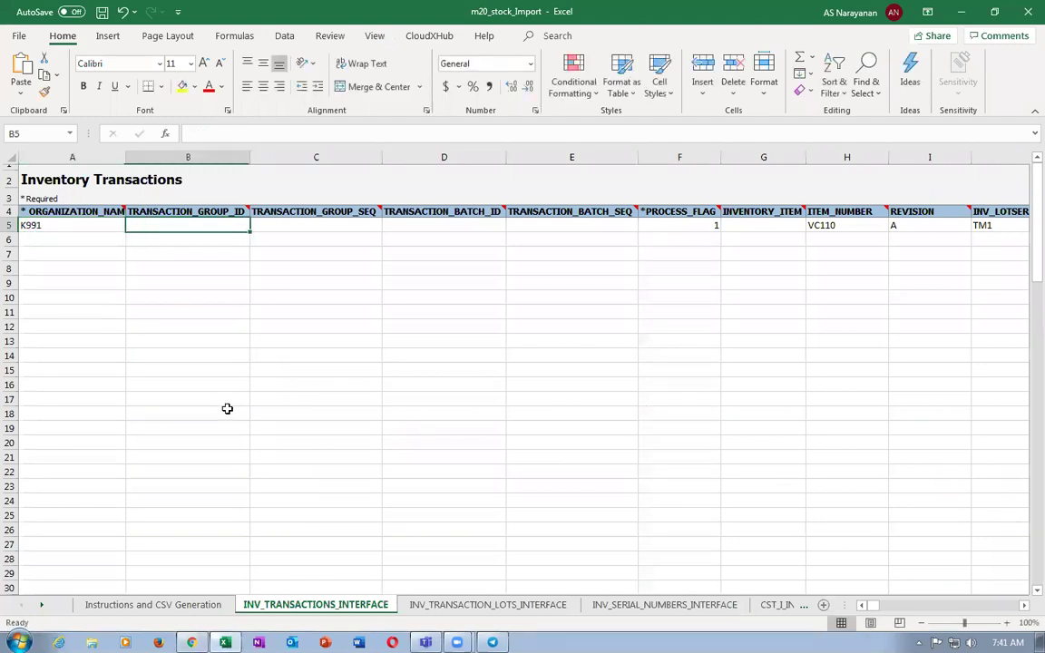
Return to the search results in Chrome and open item m20_imp_test2 of organization K991.
{"action": "key", "text": "alt+Tab"}
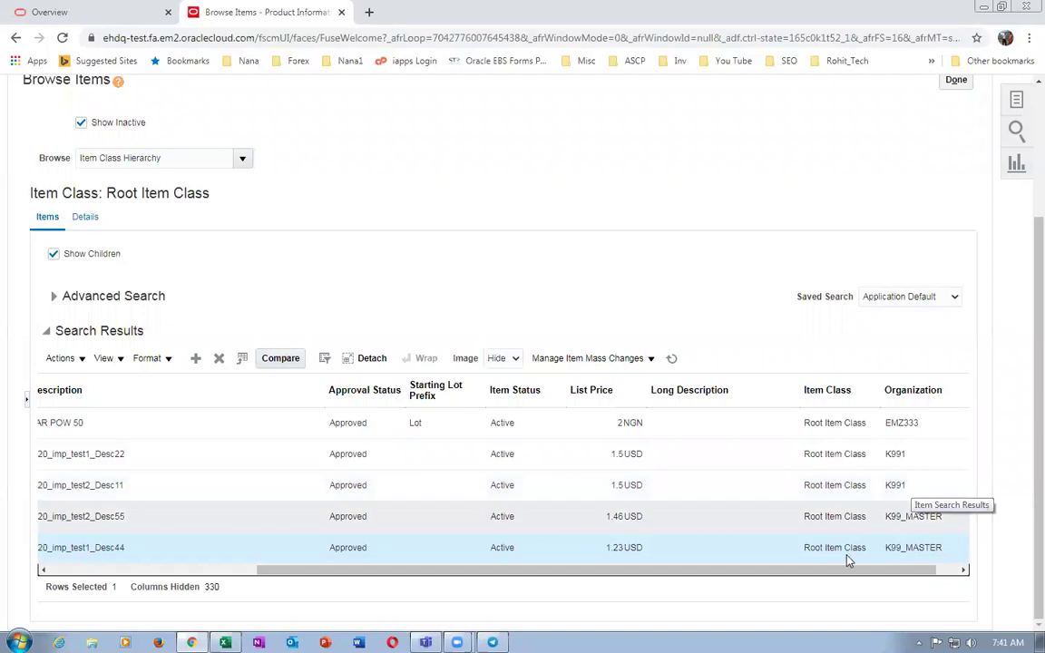
{"action": "scroll", "coordinate": [812, 582], "scroll_direction": "right", "scroll_amount": 1}
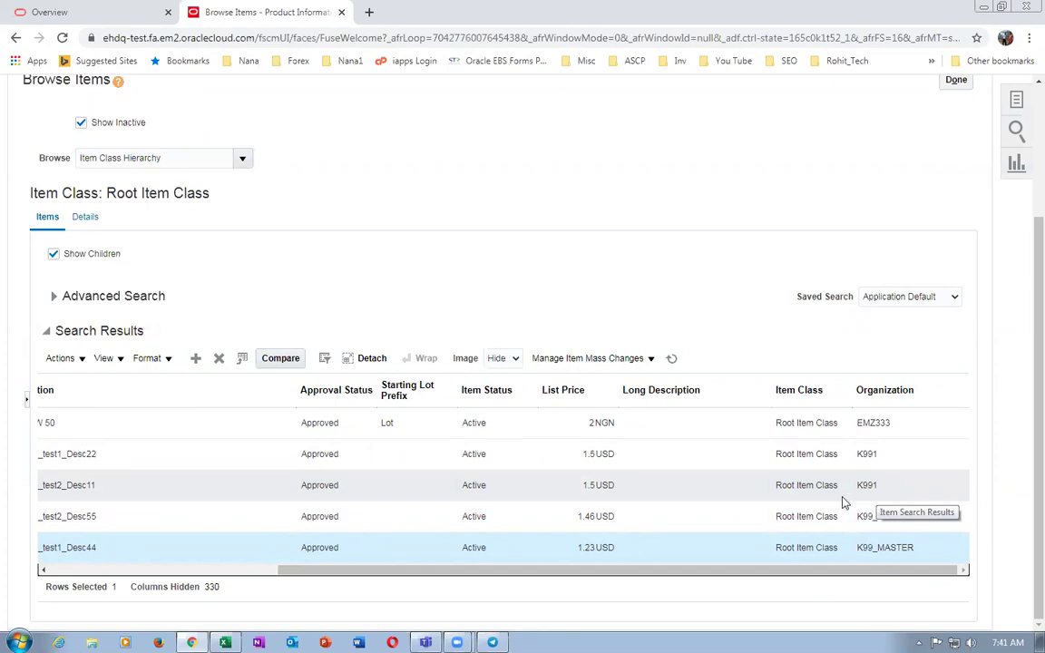
{"action": "mouse_move", "coordinate": [350, 571]}
{"action": "left_mouse_down"}
{"action": "mouse_move", "coordinate": [168, 573]}
{"action": "mouse_move", "coordinate": [362, 586]}
{"action": "left_mouse_up"}
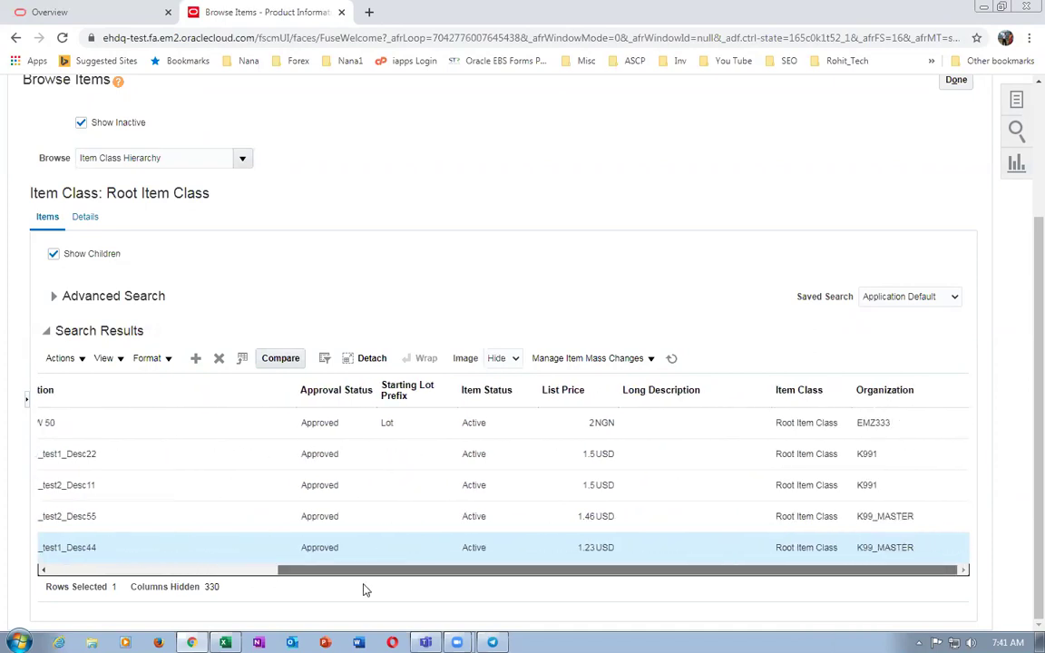
{"action": "left_click", "coordinate": [172, 485]}
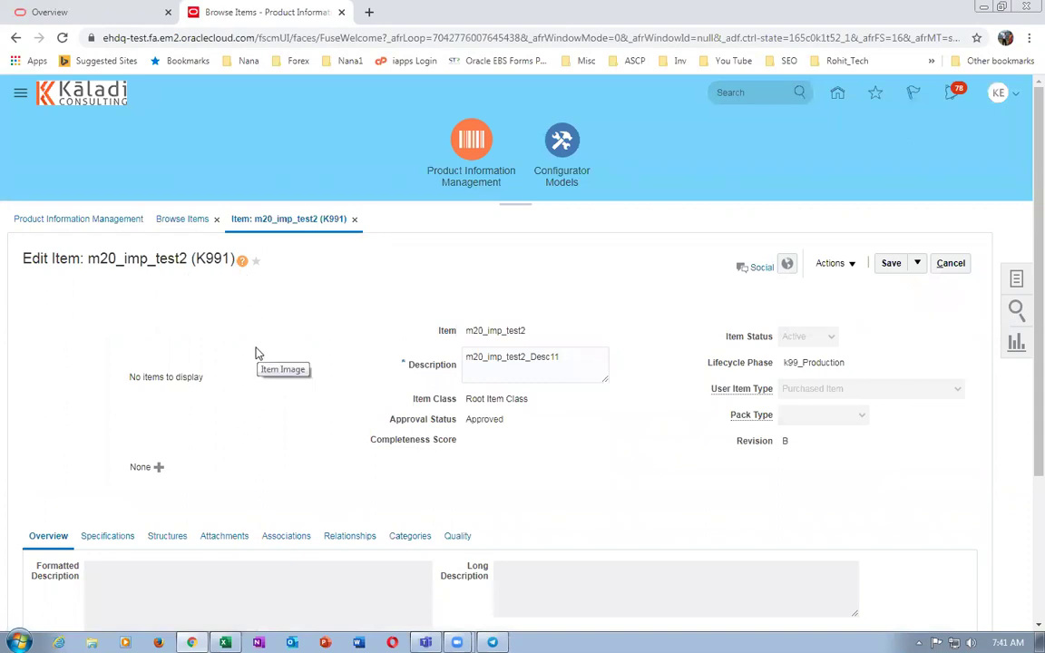
Duplicate the Browse Items browser tab and return to the original tab showing item m20_imp_test2.
{"action": "right_click", "coordinate": [259, 16]}
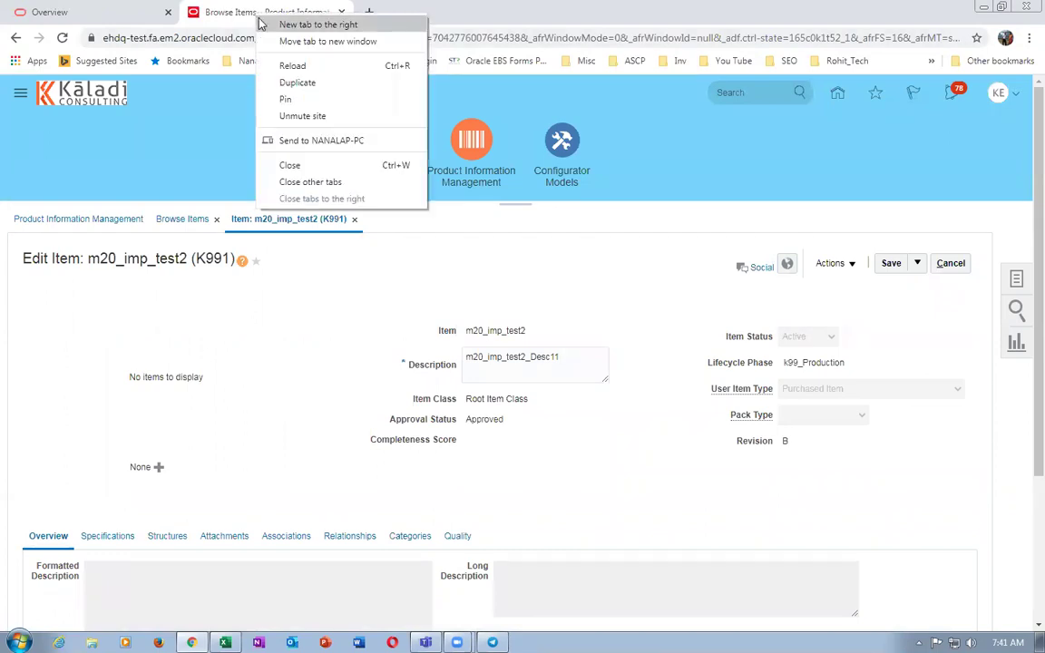
{"action": "left_click", "coordinate": [297, 83]}
{"action": "left_click", "coordinate": [192, 9]}
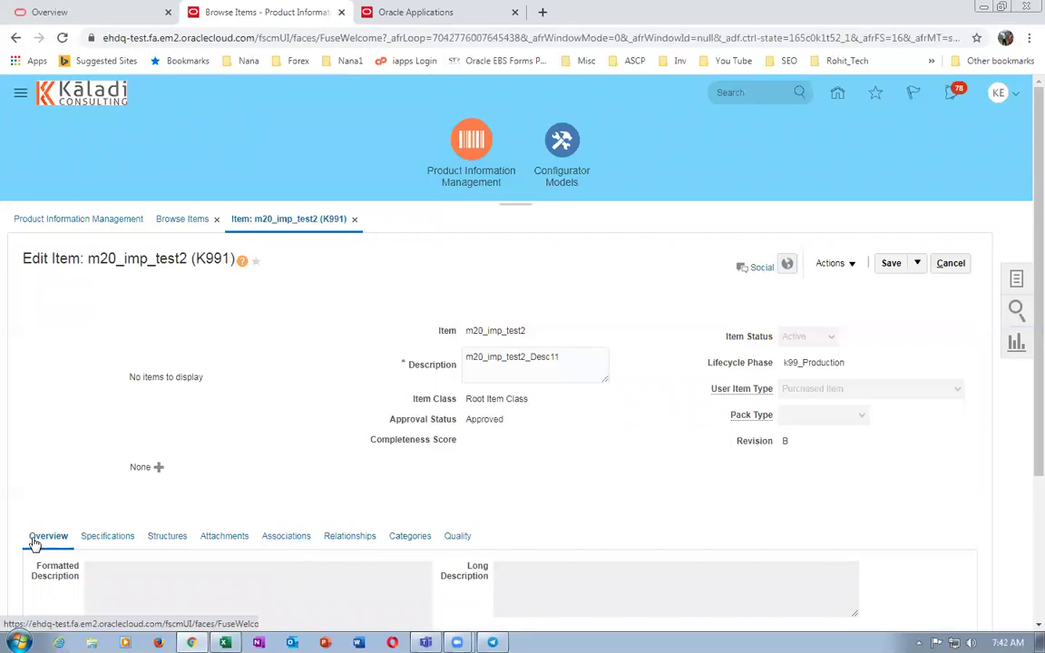
Examine the organization names in the item's organization associations and select the K991 row.
{"action": "scroll", "coordinate": [52, 485], "scroll_direction": "down", "scroll_amount": 2}
{"action": "left_click", "coordinate": [53, 463]}
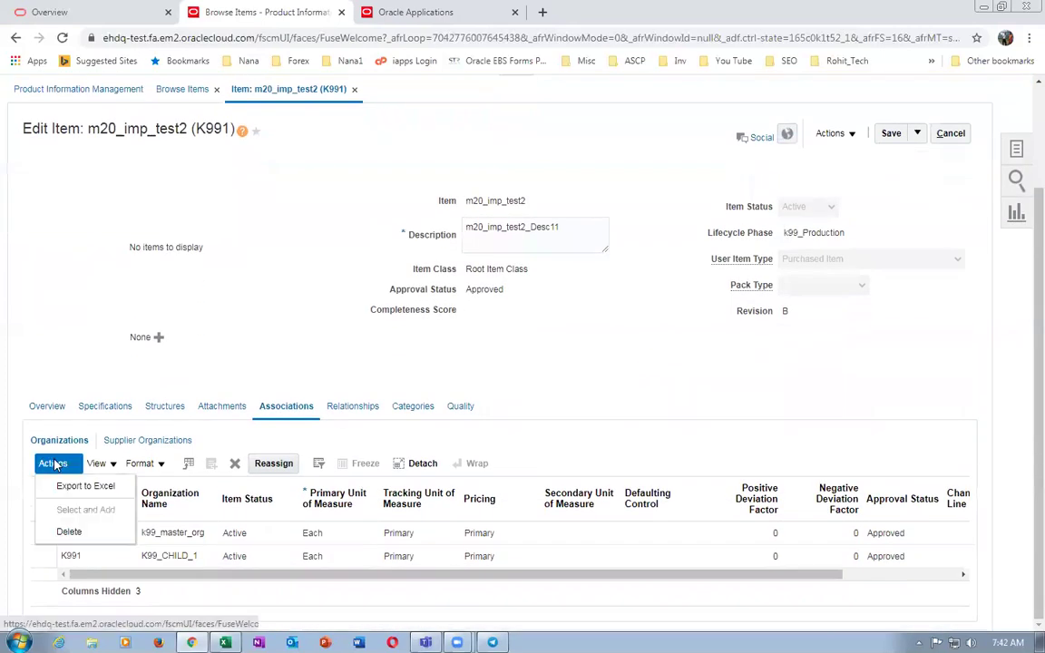
{"action": "left_click", "coordinate": [471, 310]}
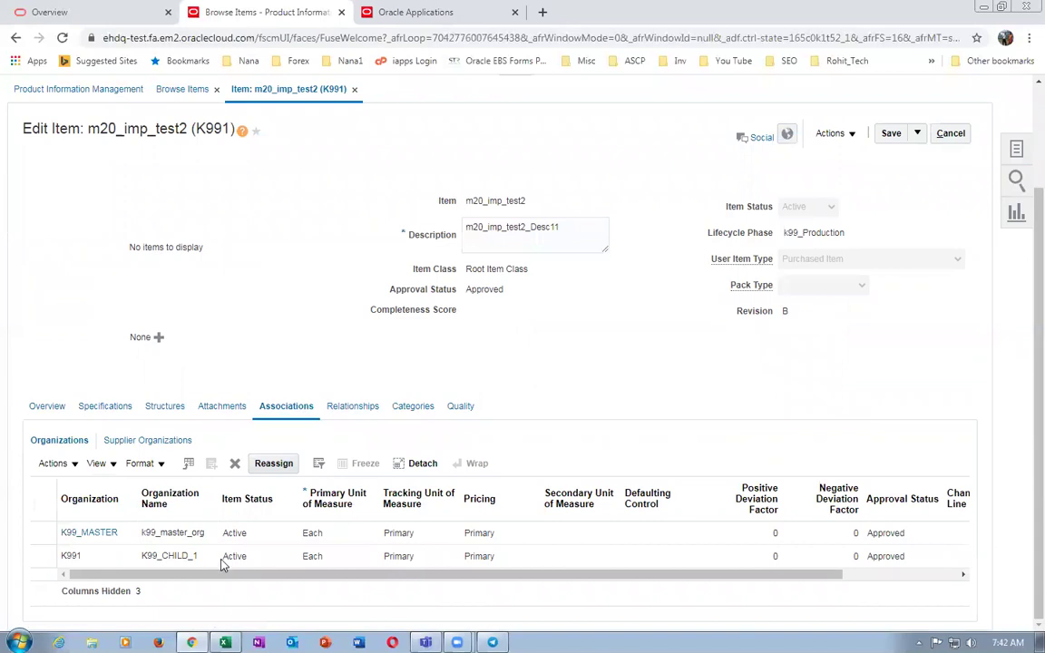
{"action": "left_click", "coordinate": [171, 556]}
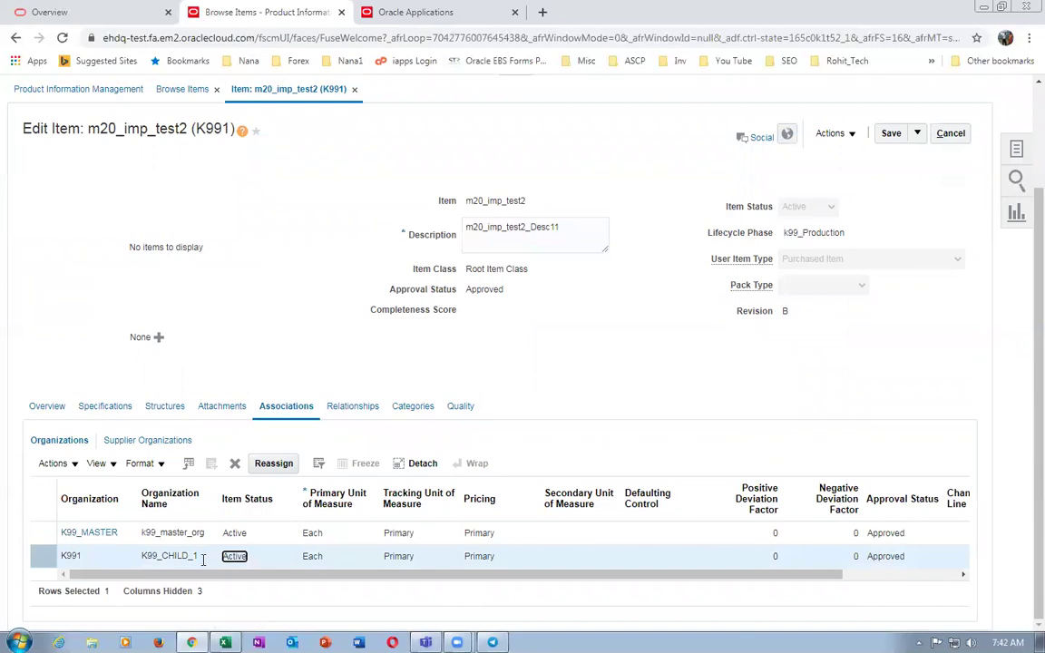
Switch to Excel, set the organization name in A5 to K99_CHILD_1, and save the workbook.
{"action": "key", "text": "alt+Tab"}
{"action": "left_click", "coordinate": [52, 229]}
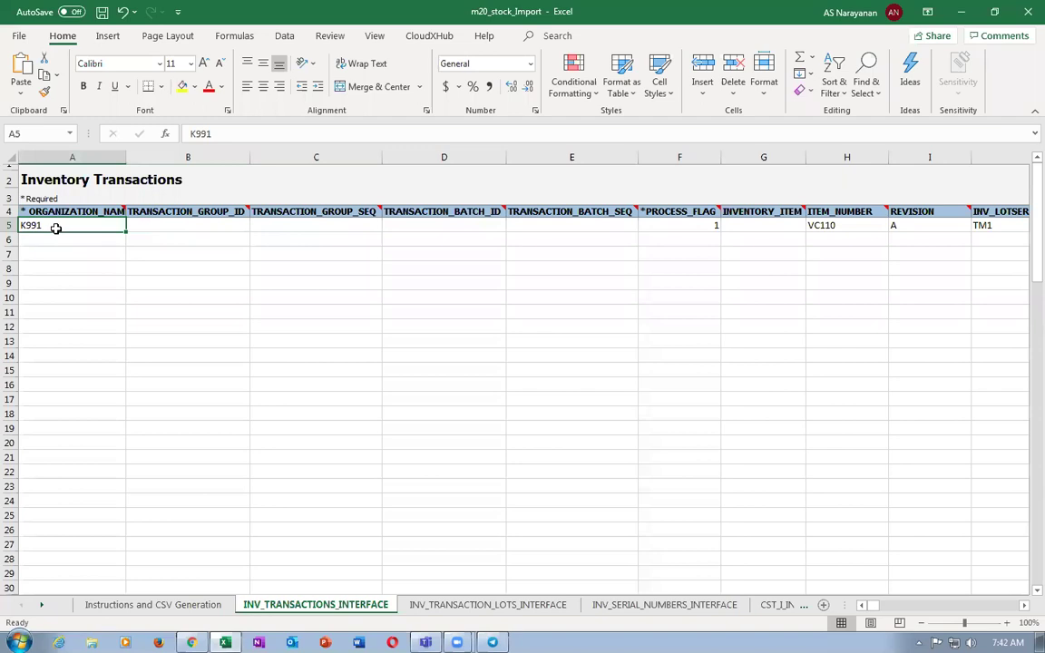
{"action": "type", "text": "K99"}
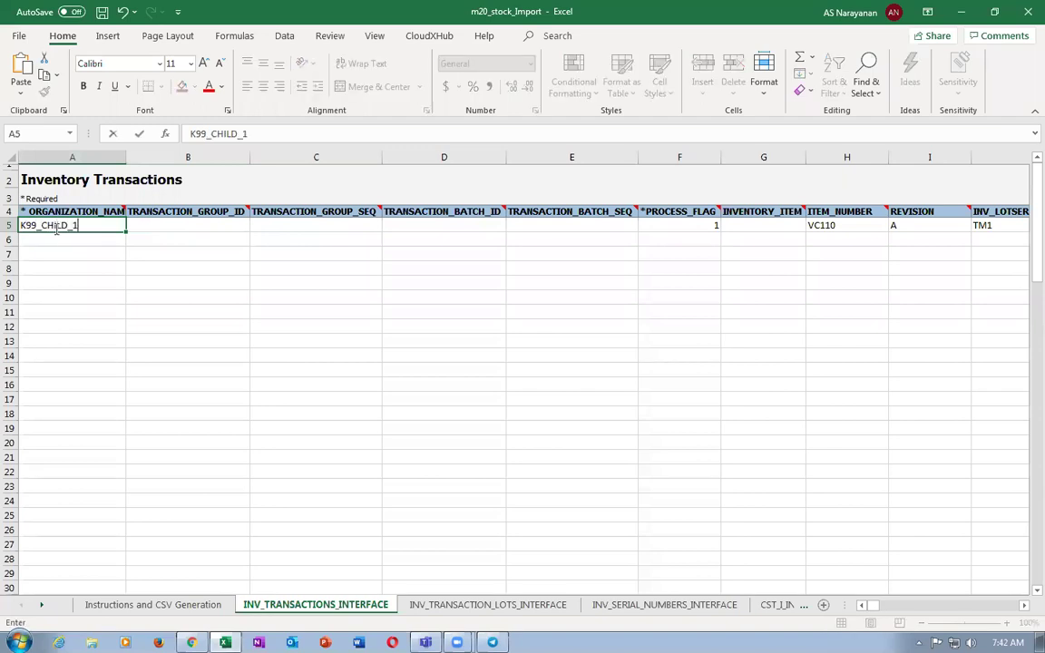
{"action": "key", "text": "Tab"}
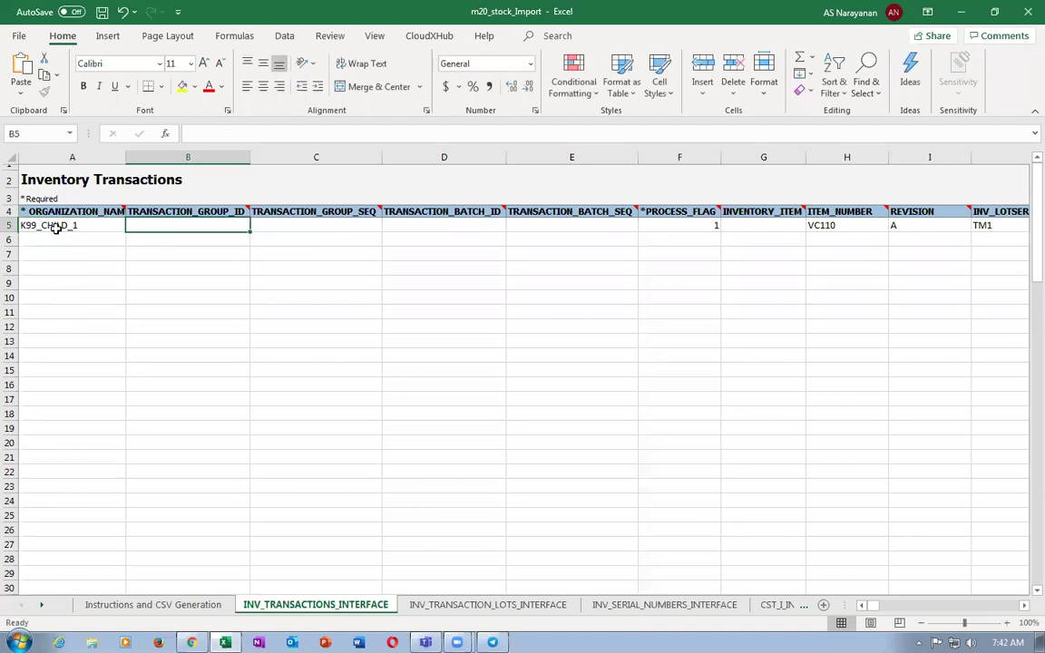
{"action": "key", "text": "ctrl+s"}
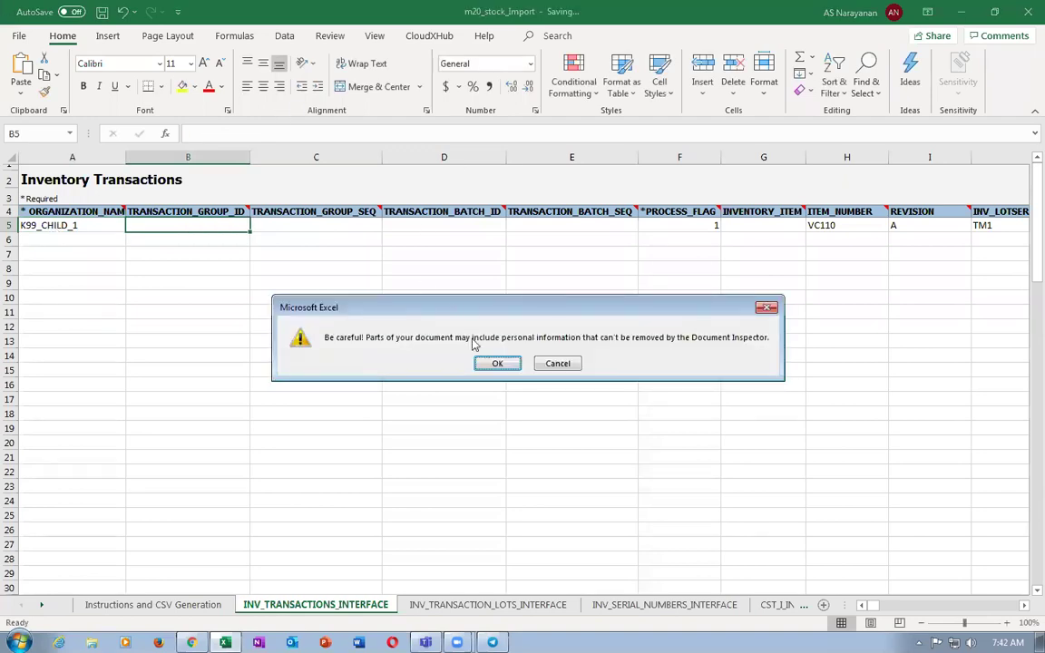
{"action": "key", "text": "Return"}
Check the item name in Chrome, then replace the item number in Excel cell H5 with m20_imp_test1.
{"action": "left_click", "coordinate": [658, 226]}
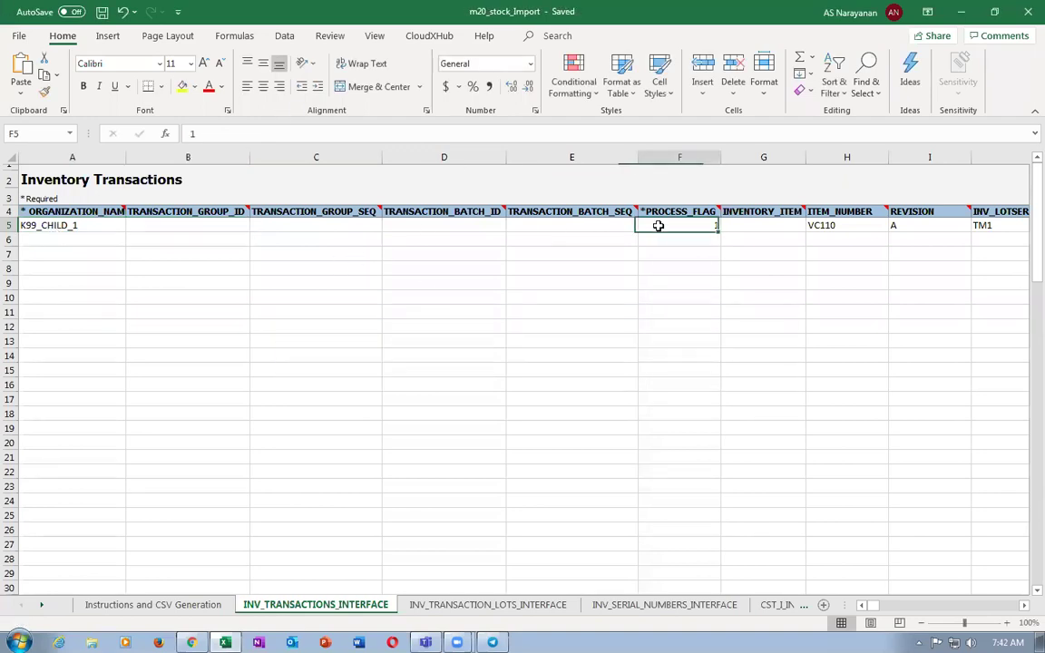
{"action": "left_click", "coordinate": [823, 226]}
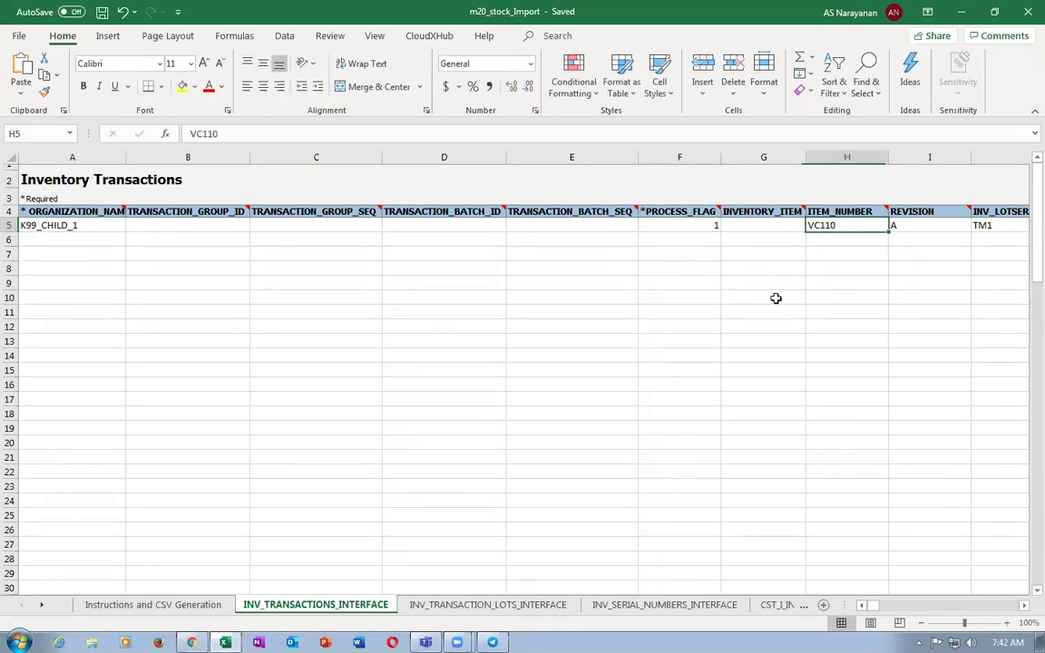
{"action": "key", "text": "alt+Tab"}
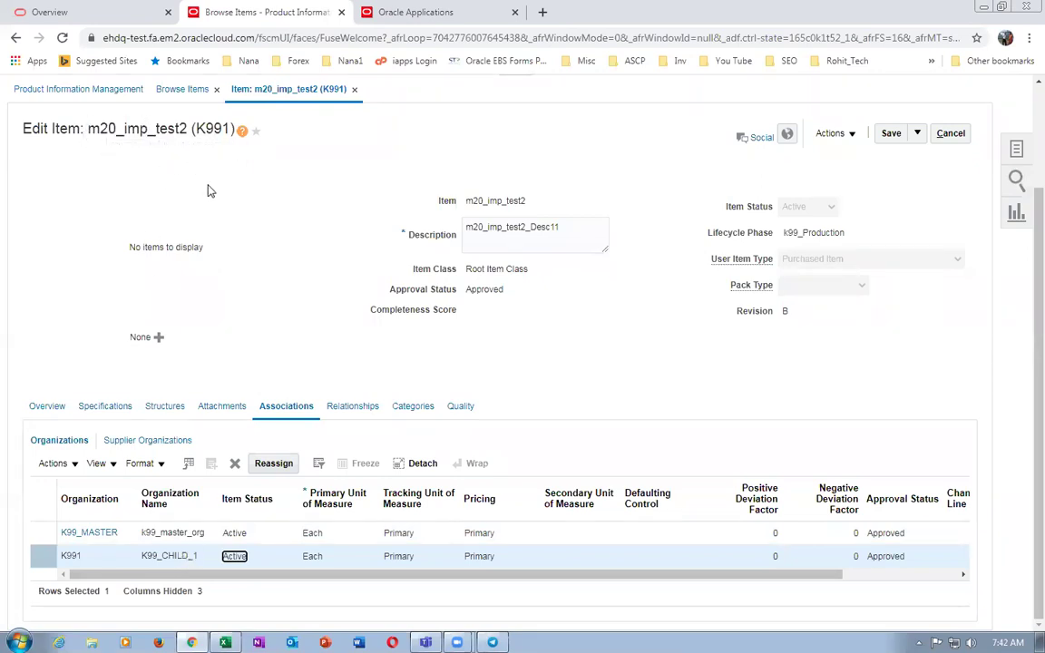
{"action": "key", "text": "alt+Tab"}
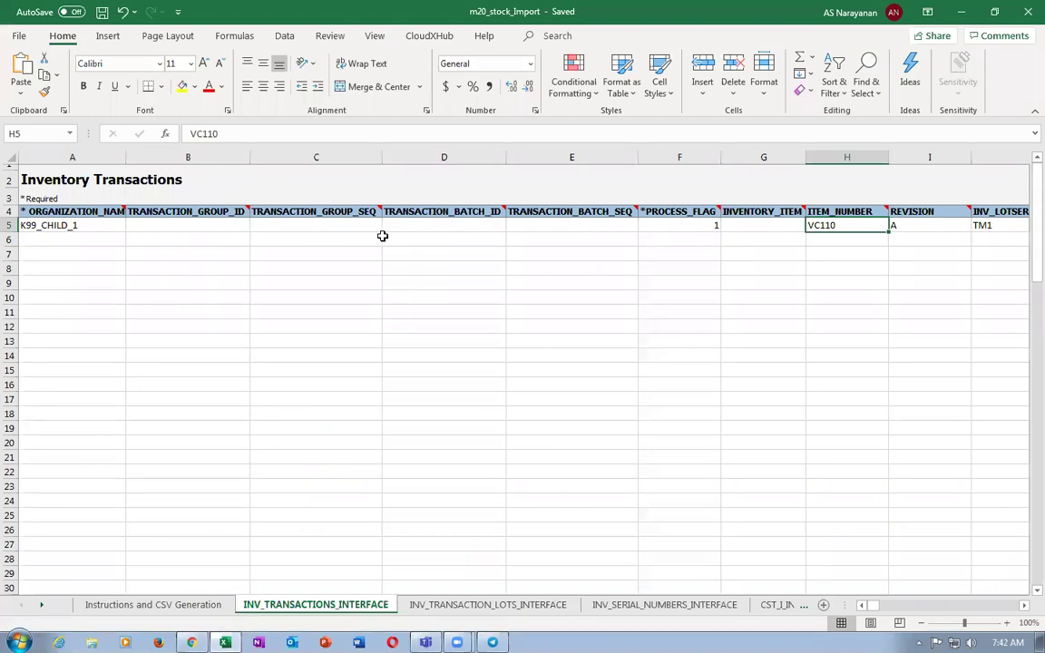
{"action": "type", "text": "M2"}
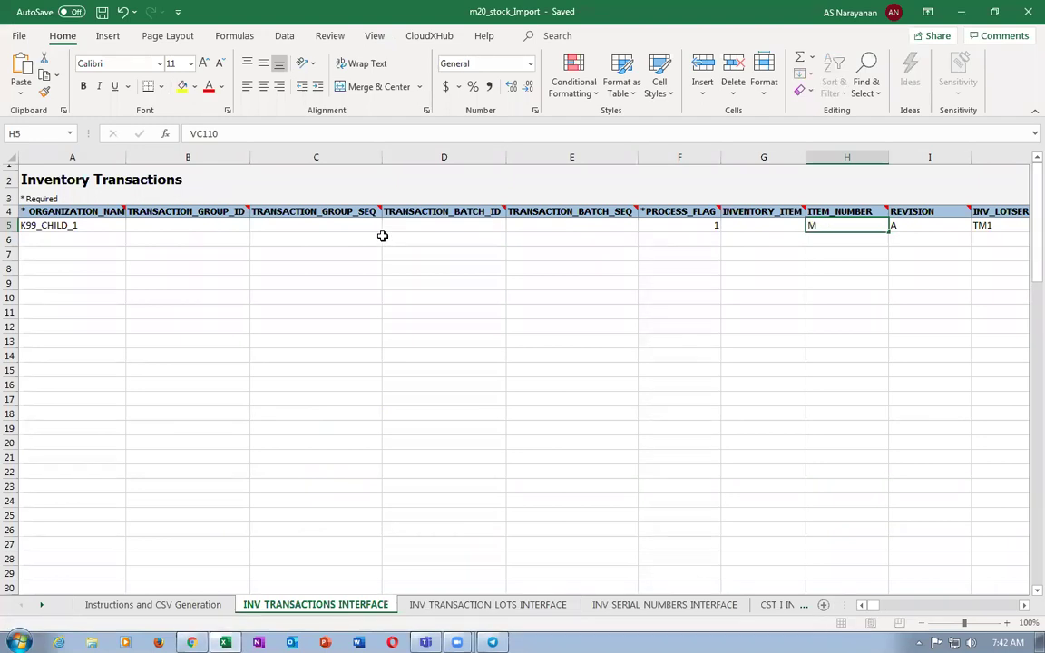
{"action": "key", "text": "BackSpace"}
{"action": "type", "text": "m20_imp_test"}
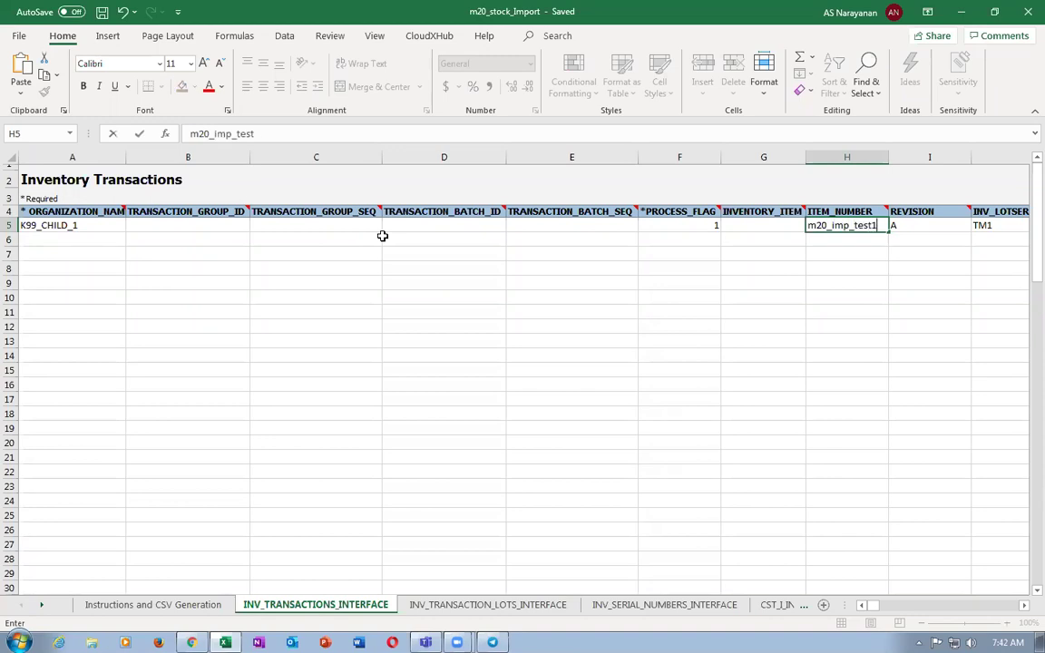
{"action": "key", "text": "Tab"}
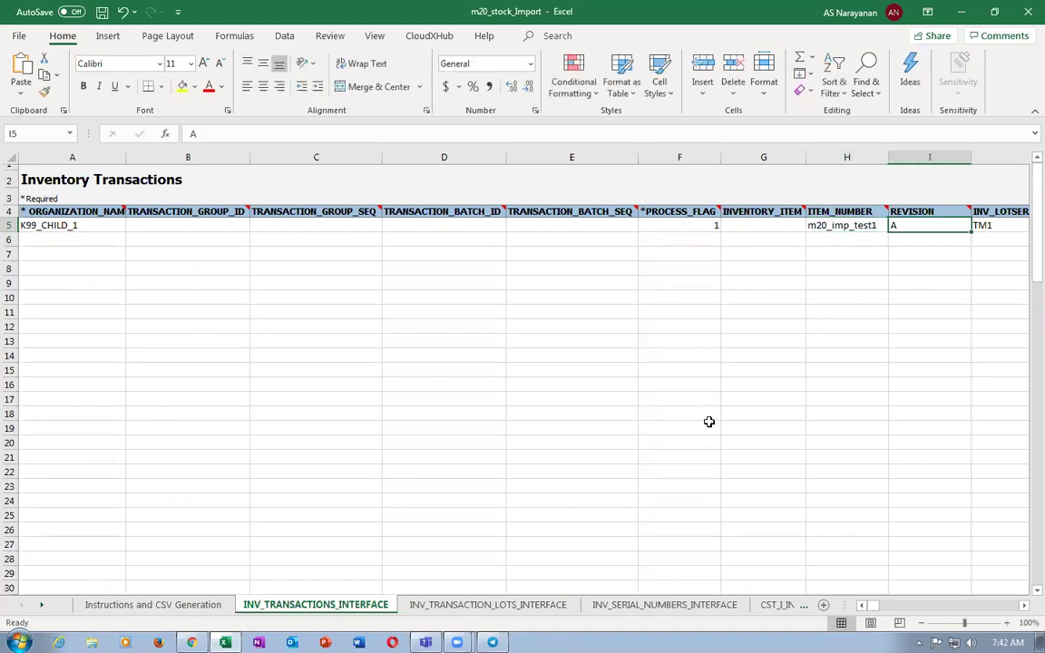
Clear the revision in cell I5 and move along row 5 to the LOCATOR_NAME column.
{"action": "key", "text": "Delete"}
{"action": "left_click", "coordinate": [744, 225]}
{"action": "key", "text": "Right"}
{"action": "key", "text": "Right"}
{"action": "key", "text": "Right"}
{"action": "key", "text": "Right"}
{"action": "key", "text": "Right"}
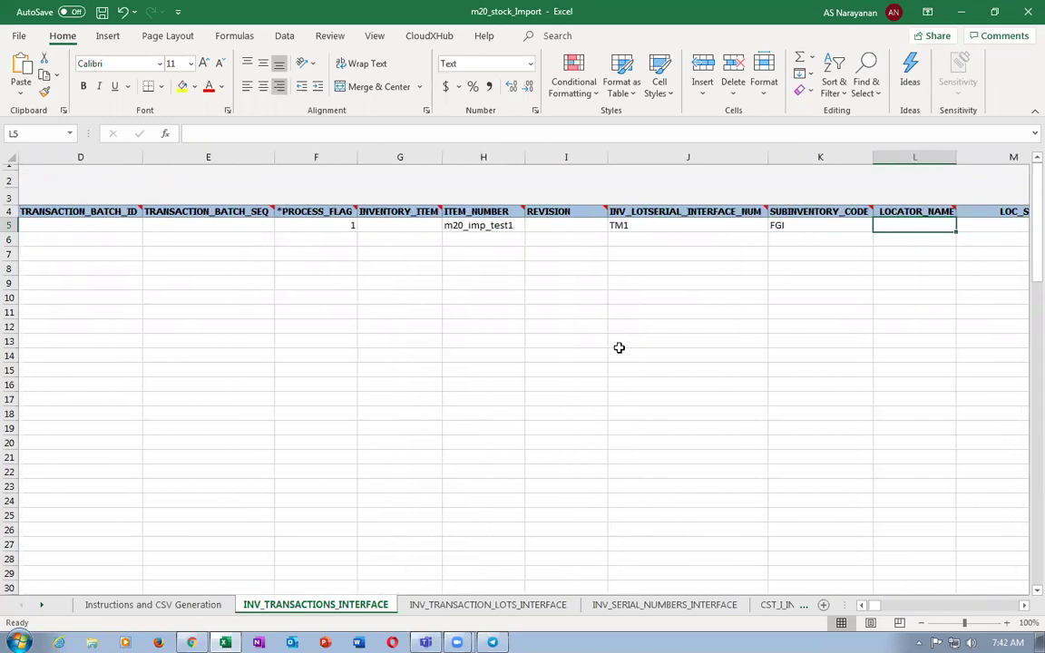
Trace the lot/serial interface number from the transactions sheet through the lots sheet to the serial number range.
{"action": "left_click", "coordinate": [647, 226]}
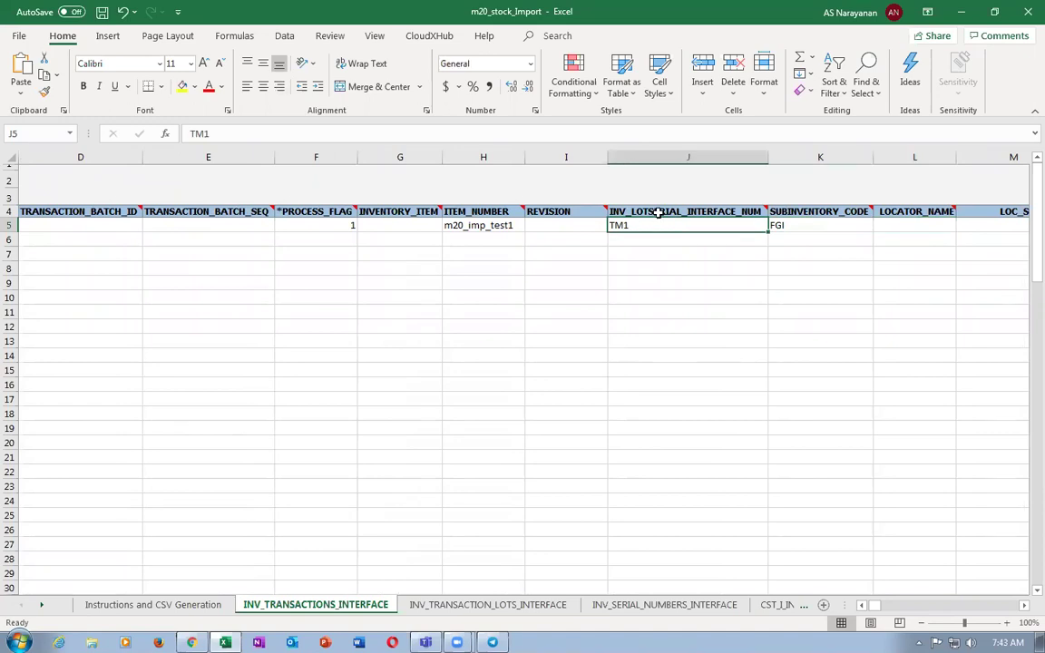
{"action": "left_click", "coordinate": [443, 607]}
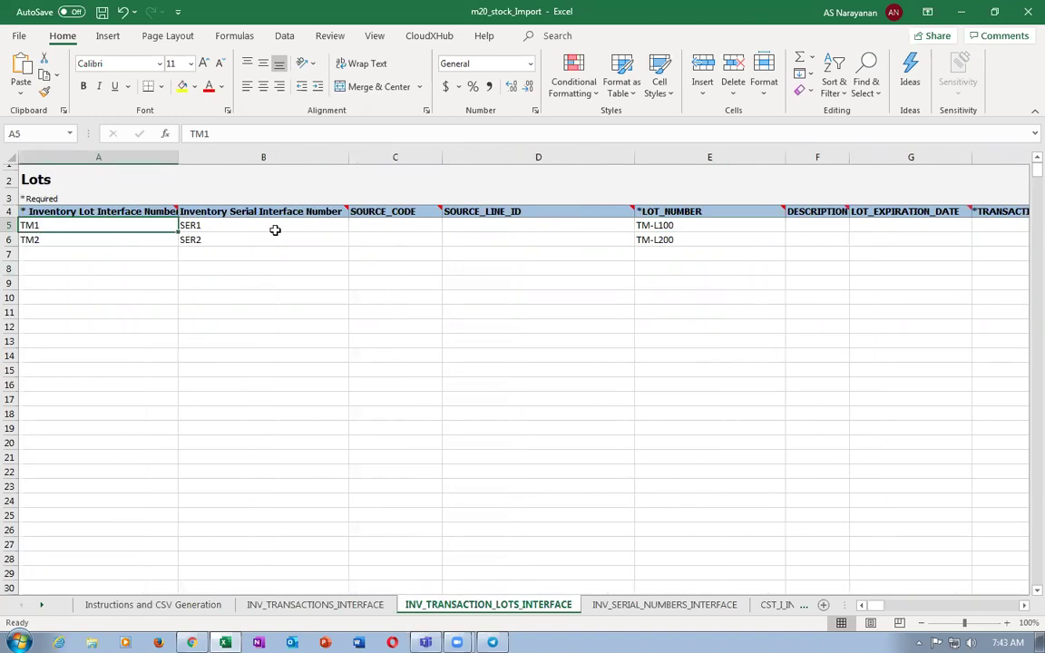
{"action": "left_click", "coordinate": [231, 225]}
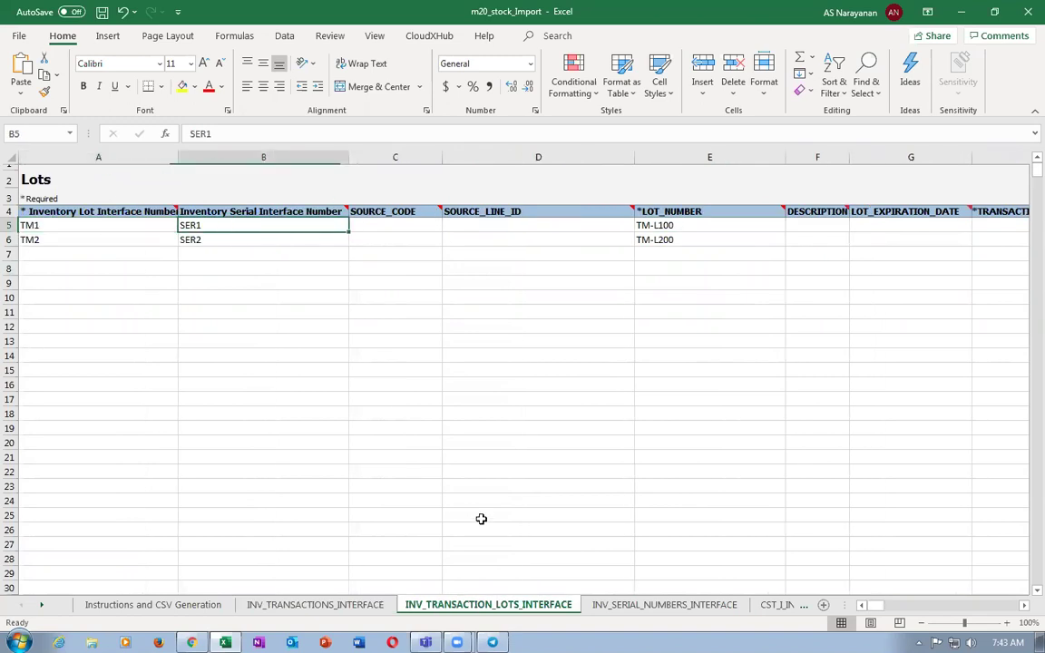
{"action": "left_click", "coordinate": [646, 606]}
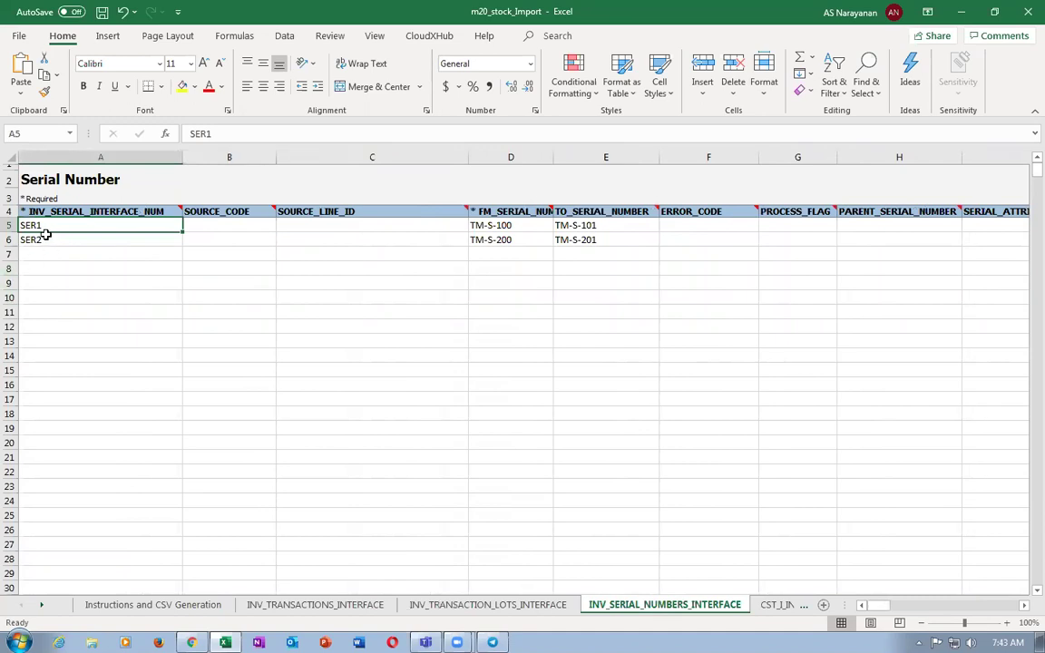
{"action": "left_click", "coordinate": [492, 225]}
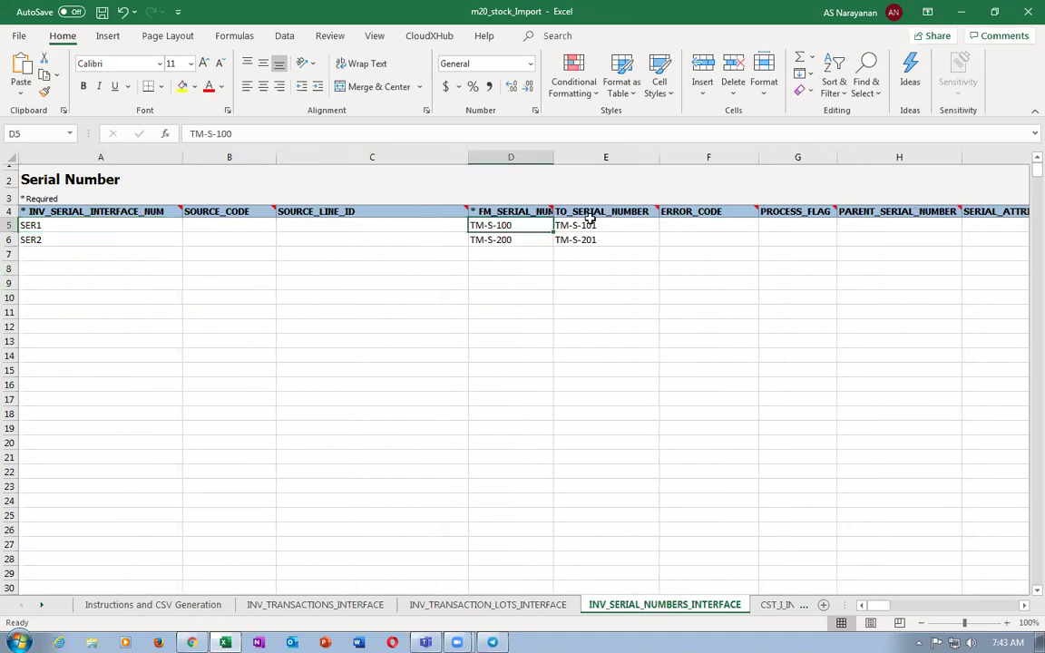
{"action": "left_click", "coordinate": [591, 222]}
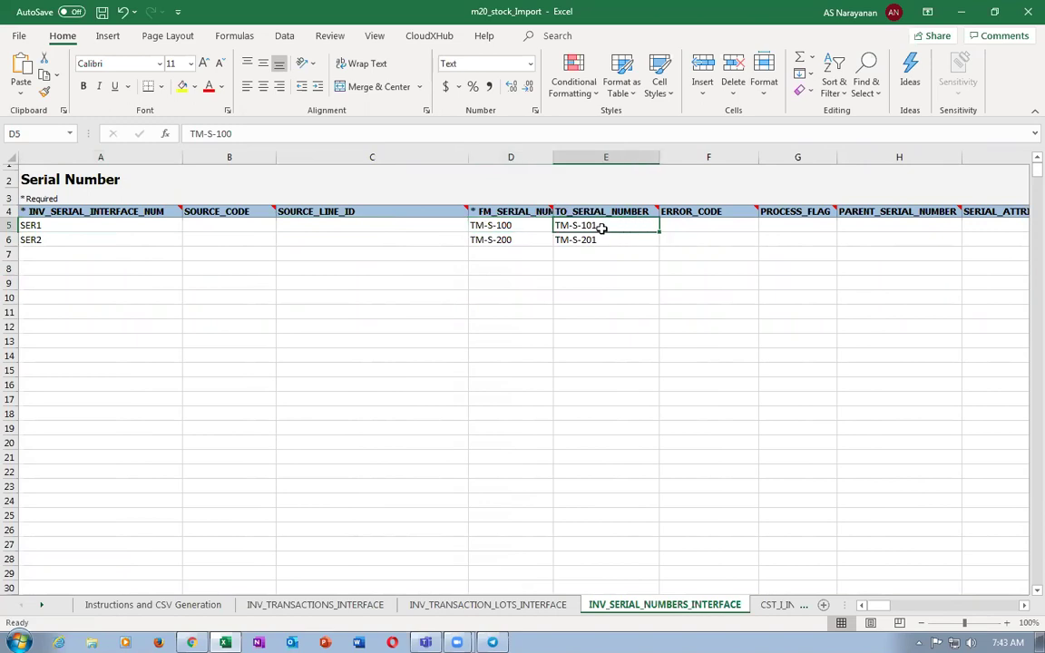
{"action": "left_click", "coordinate": [447, 605]}
{"action": "left_click", "coordinate": [714, 223]}
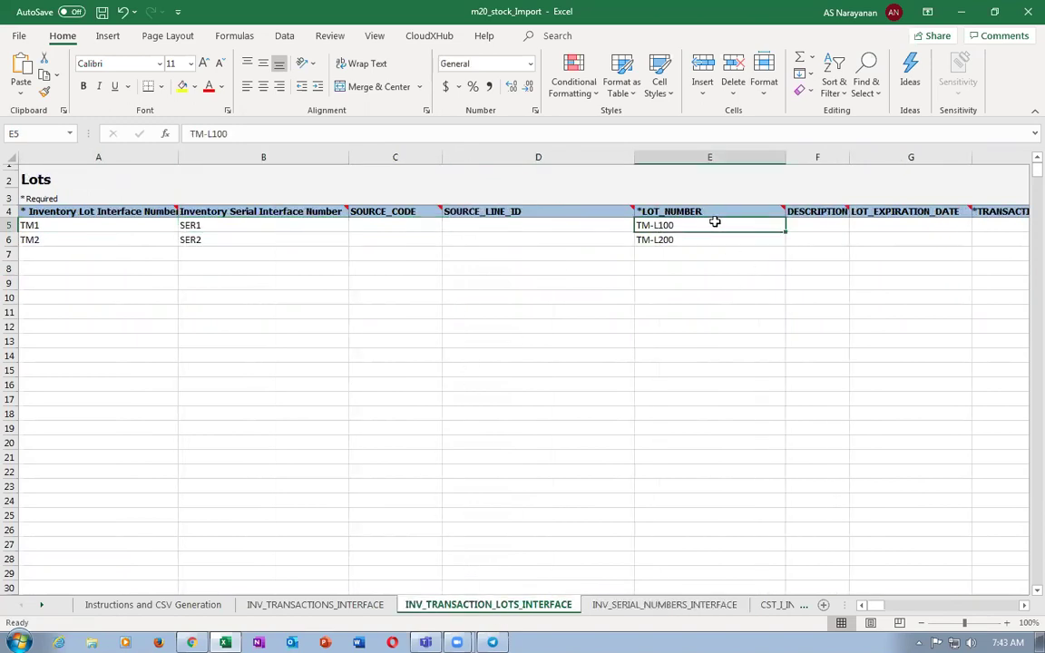
{"action": "left_click", "coordinate": [604, 605]}
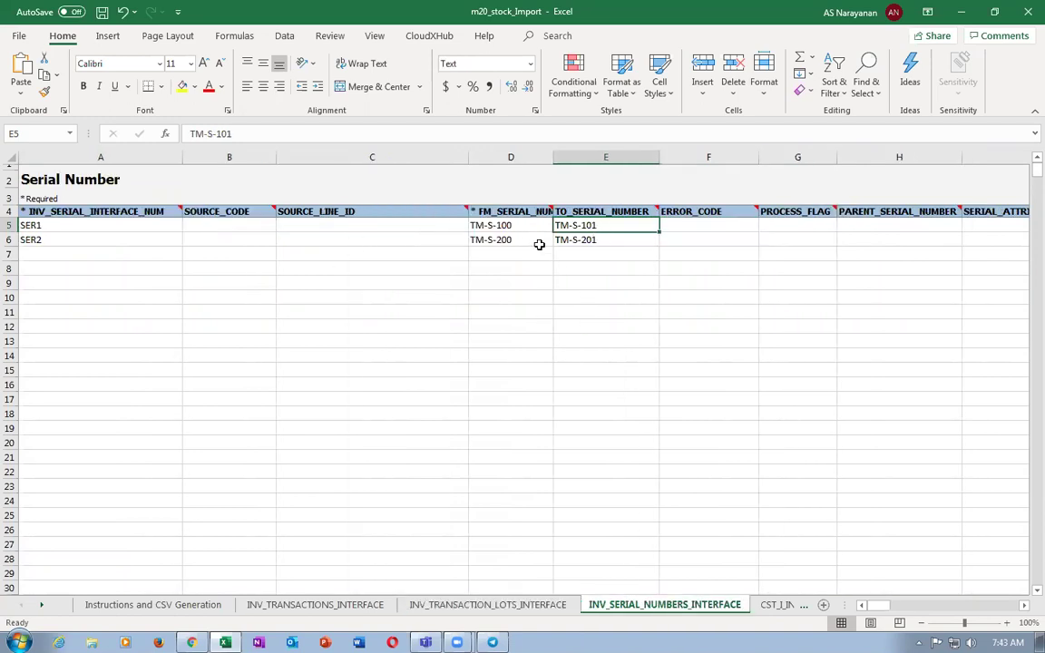
Go back to the transactions sheet and compare its lot/serial interface number with the first row of the lots sheet.
{"action": "left_click", "coordinate": [295, 605]}
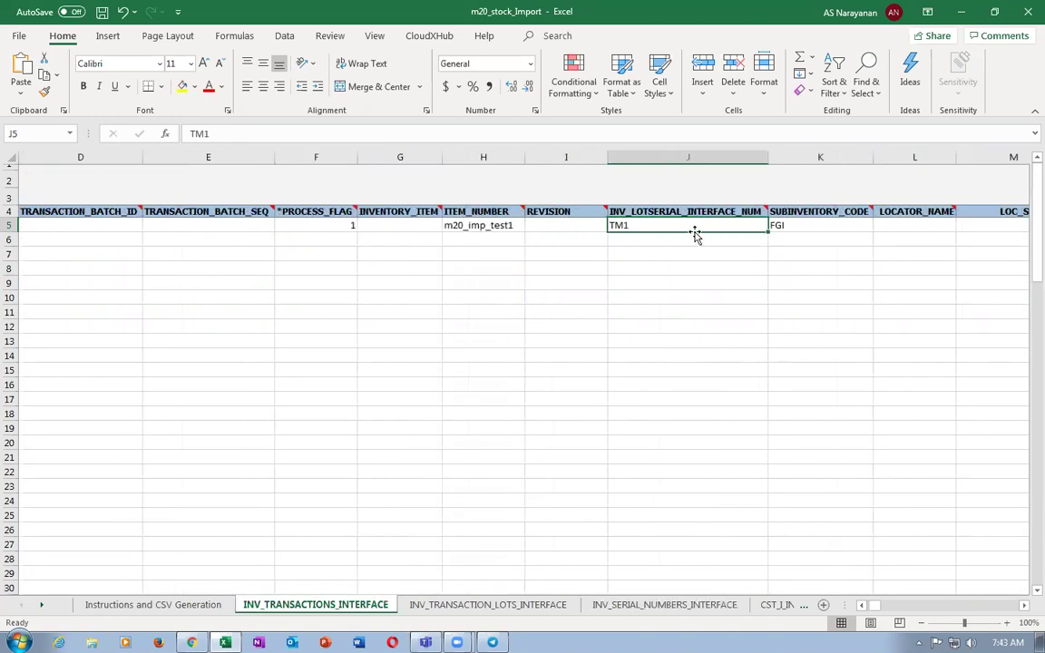
{"action": "left_click", "coordinate": [567, 226]}
{"action": "left_click", "coordinate": [633, 226]}
{"action": "left_click", "coordinate": [443, 605]}
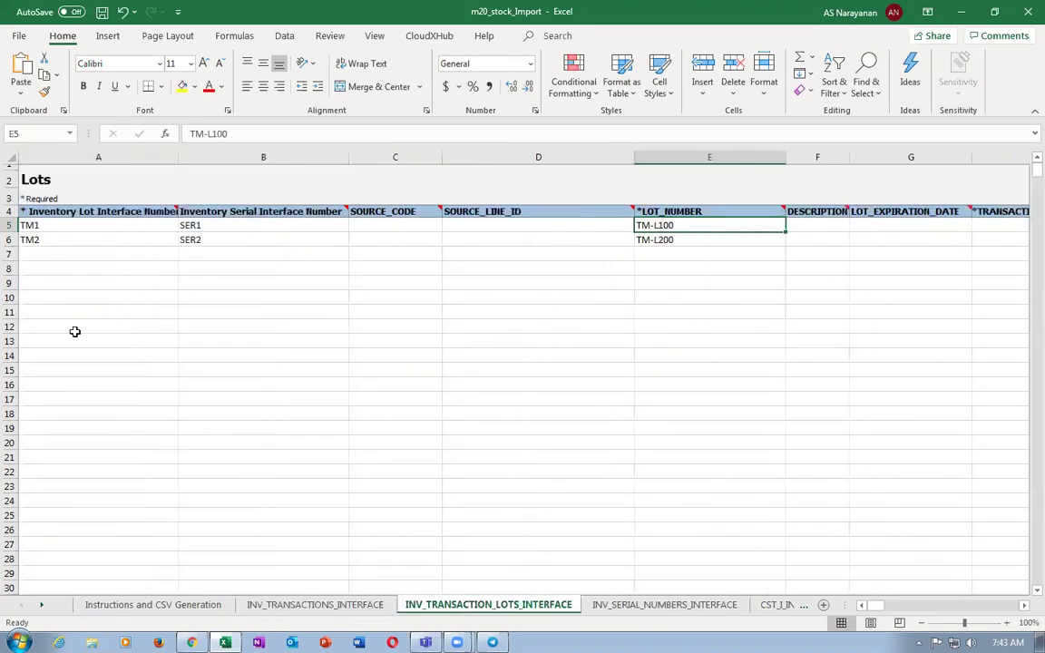
{"action": "left_click", "coordinate": [80, 227]}
{"action": "left_click", "coordinate": [219, 225]}
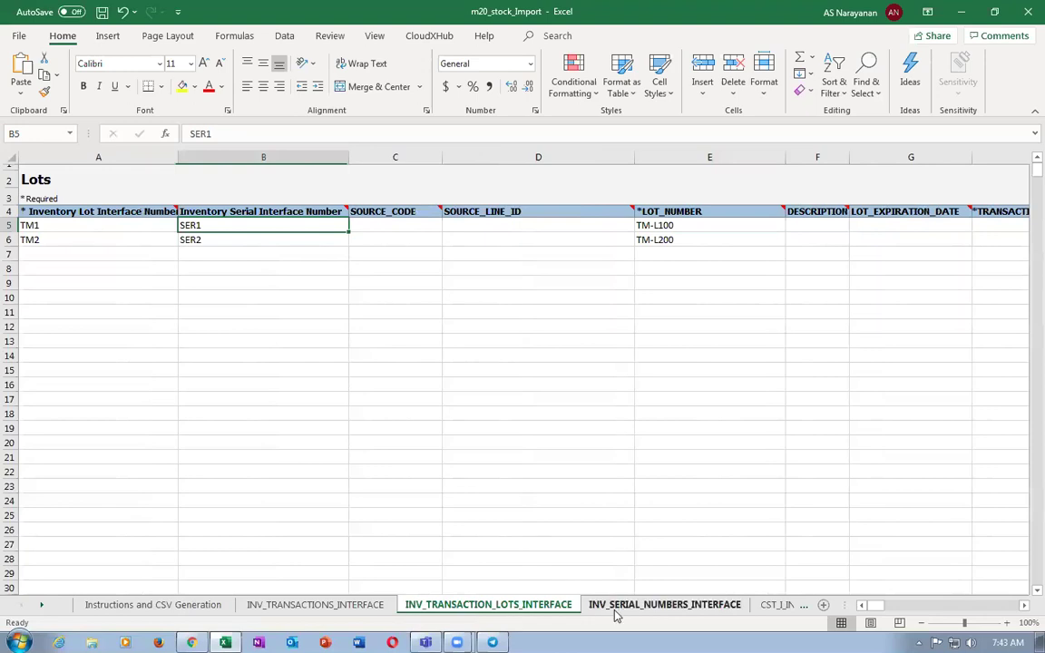
{"action": "left_click", "coordinate": [710, 501]}
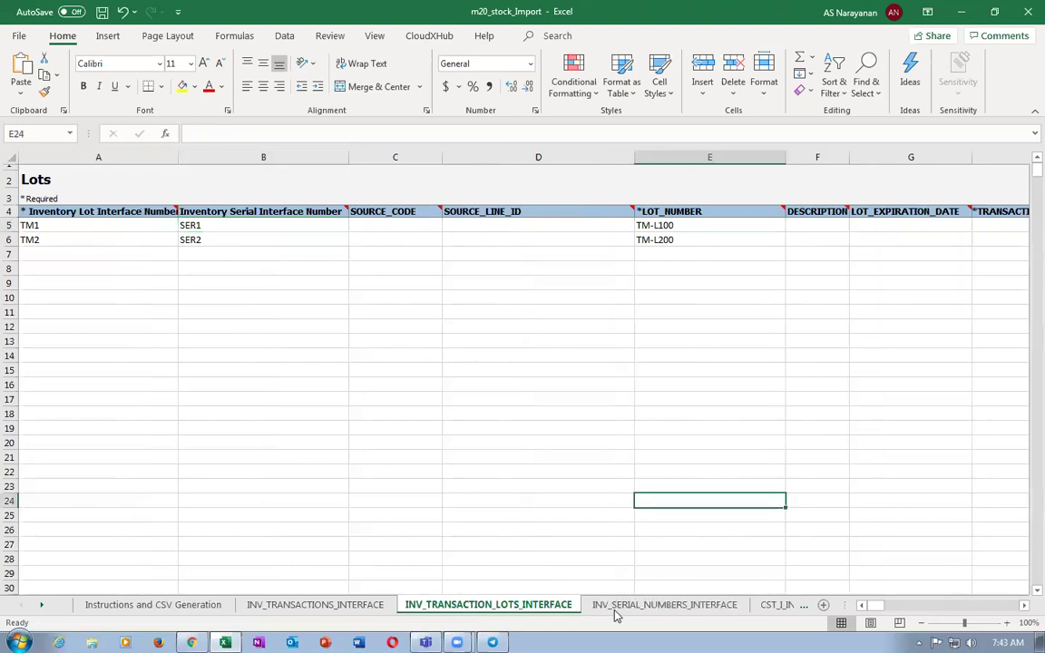
Review the first lot's interface and lot numbers, its from/to serial numbers, and the costs sheet.
{"action": "left_click", "coordinate": [195, 226]}
{"action": "left_click", "coordinate": [72, 227]}
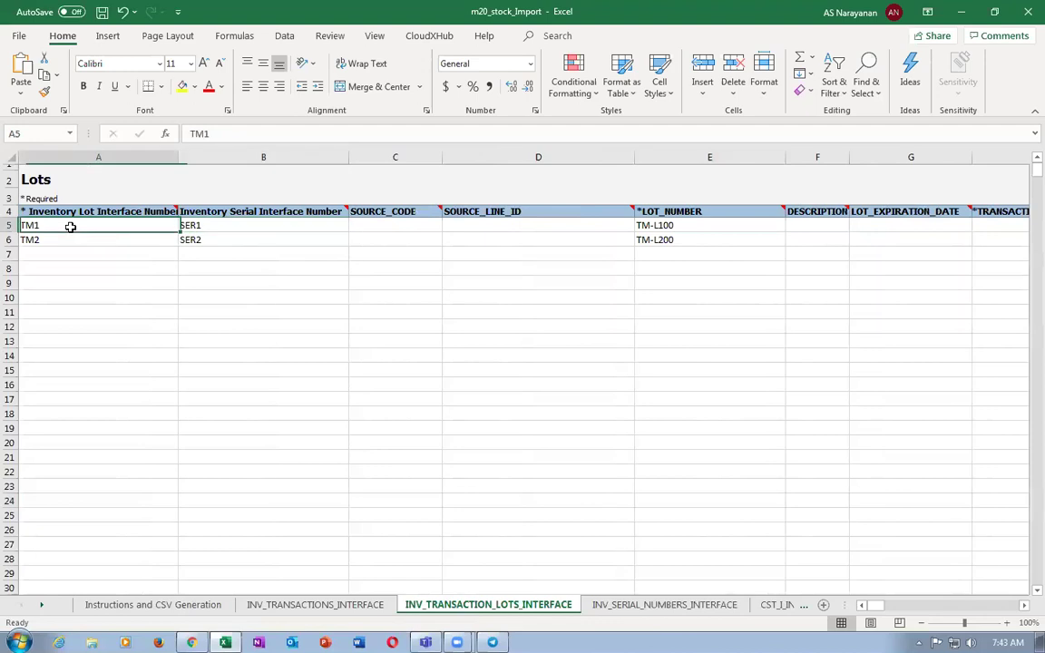
{"action": "left_click", "coordinate": [243, 226]}
{"action": "left_click", "coordinate": [680, 224]}
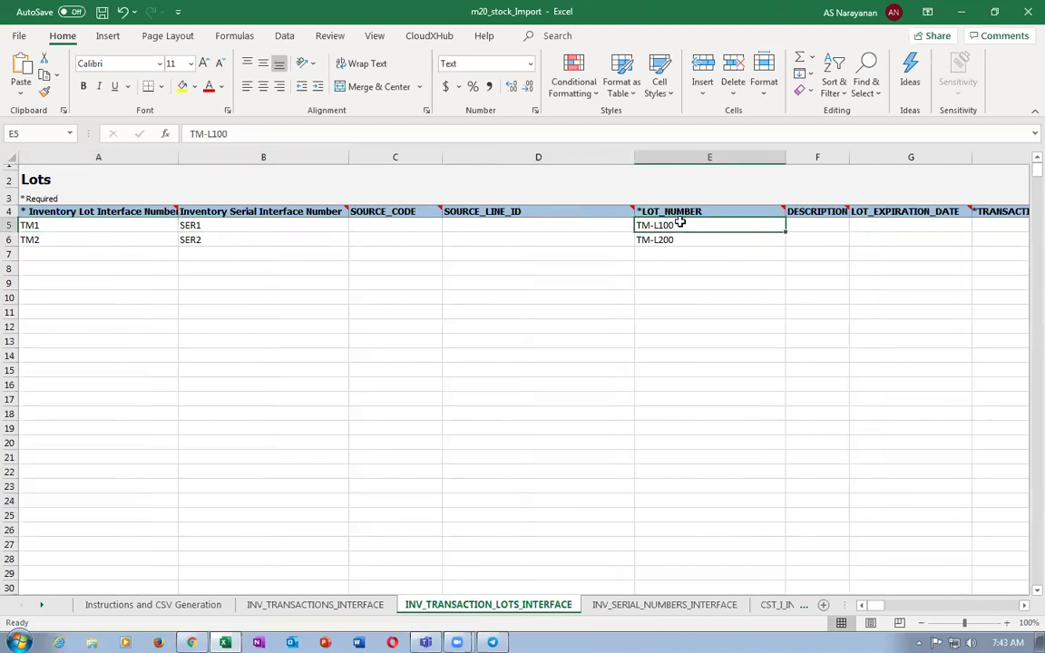
{"action": "left_click", "coordinate": [646, 605]}
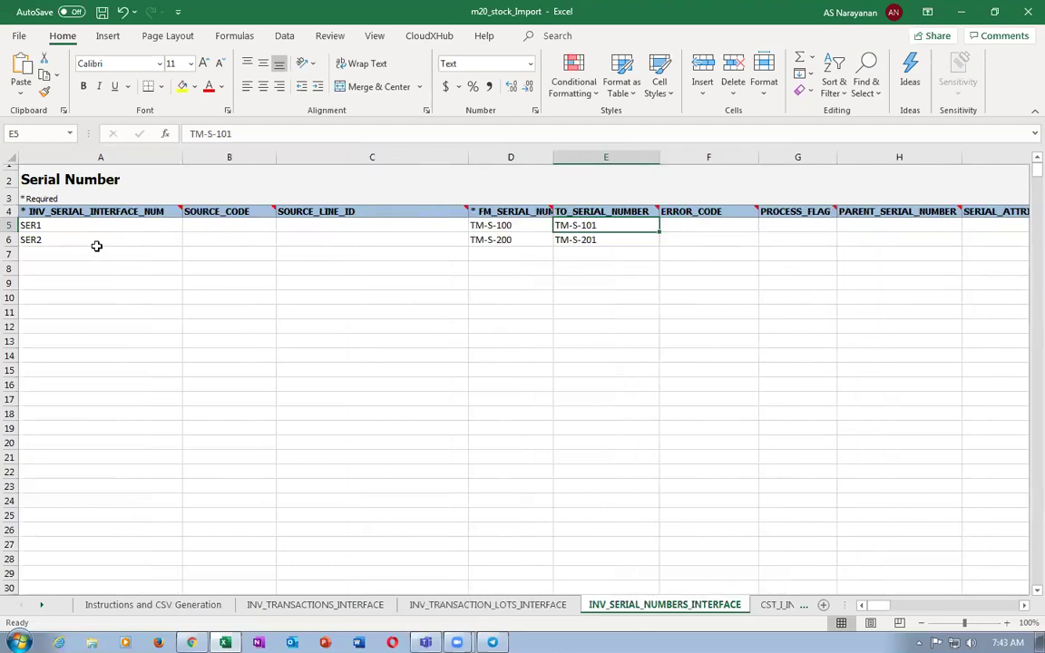
{"action": "left_click_drag", "start_coordinate": [499, 228], "coordinate": [569, 226]}
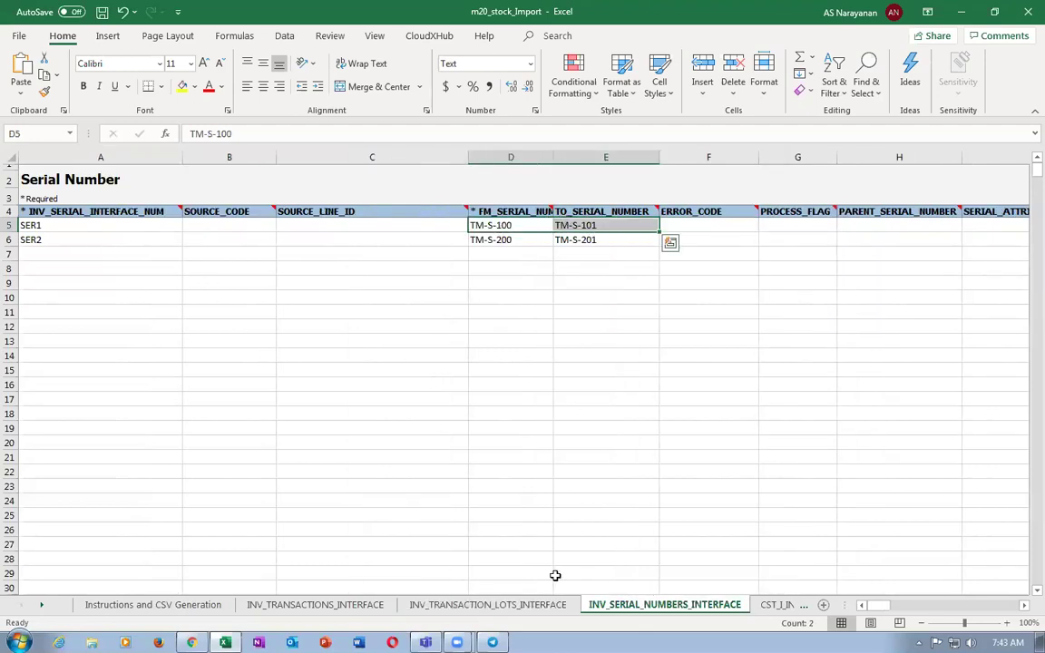
{"action": "left_click", "coordinate": [781, 606]}
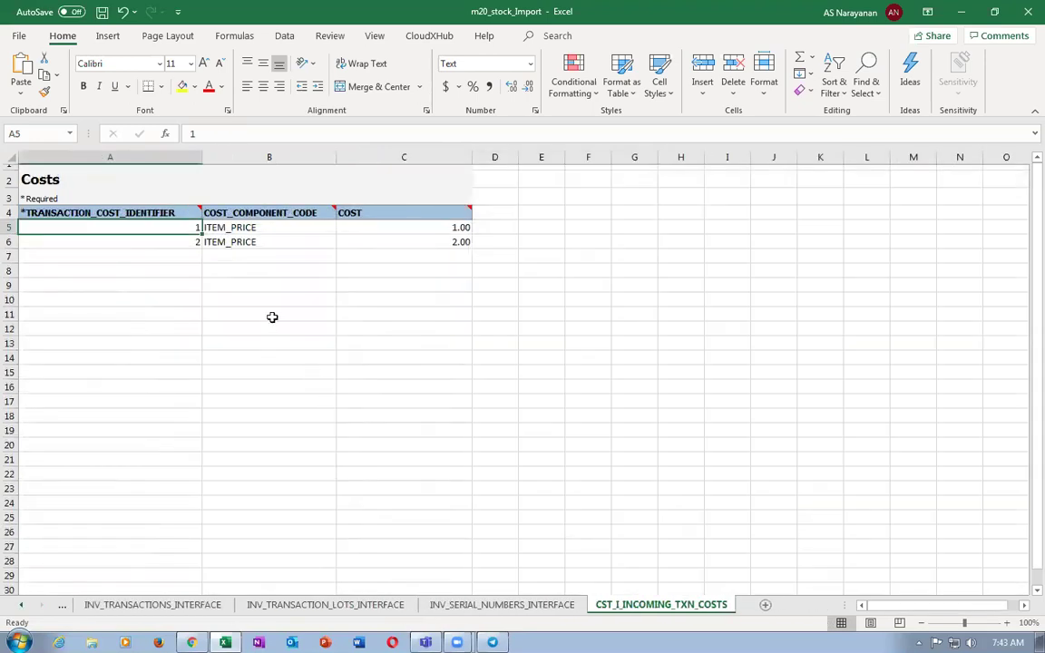
Check row 6 of the lots sheet, then clear the INV_LOTSERIAL_INTERFACE_NUM value in J5 of the transactions sheet.
{"action": "left_click", "coordinate": [349, 605]}
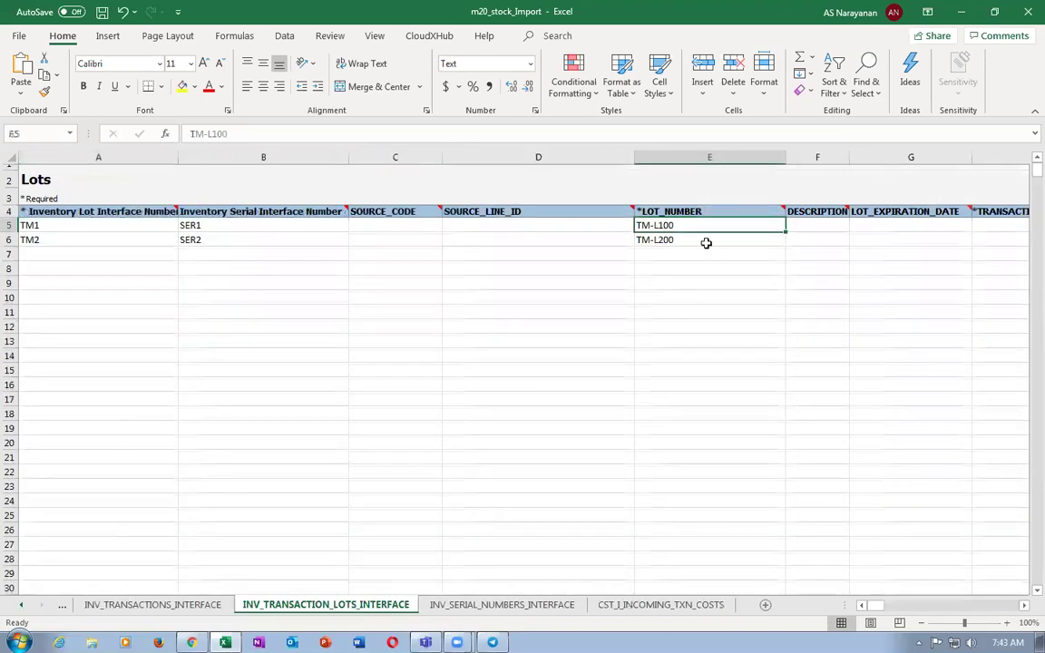
{"action": "left_click", "coordinate": [9, 239]}
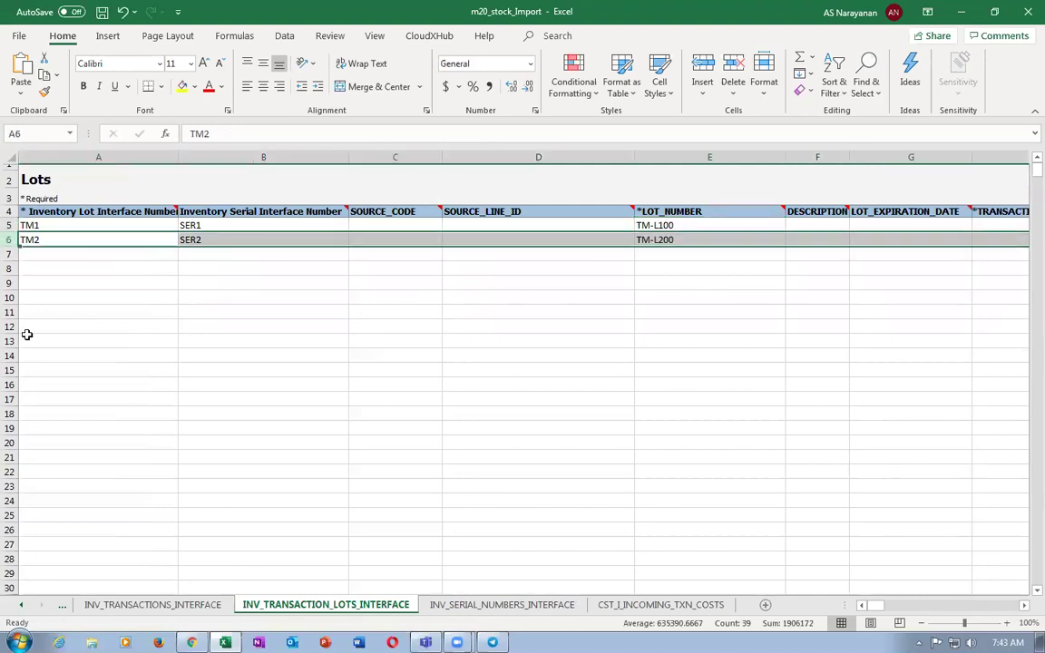
{"action": "key", "text": "ctrl+Page_Up"}
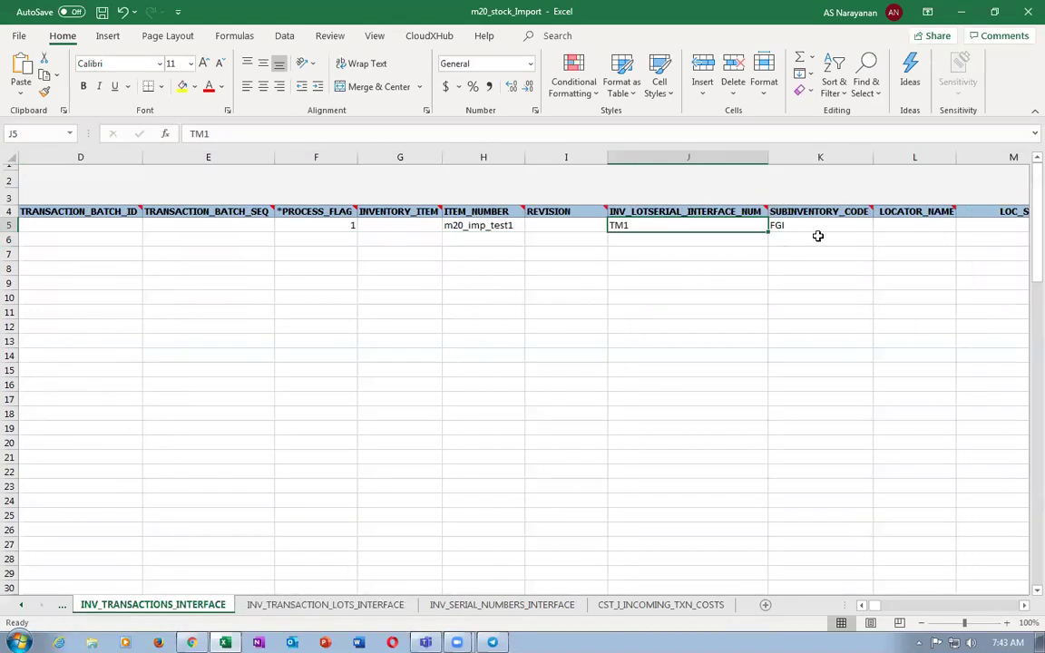
{"action": "left_click", "coordinate": [808, 227]}
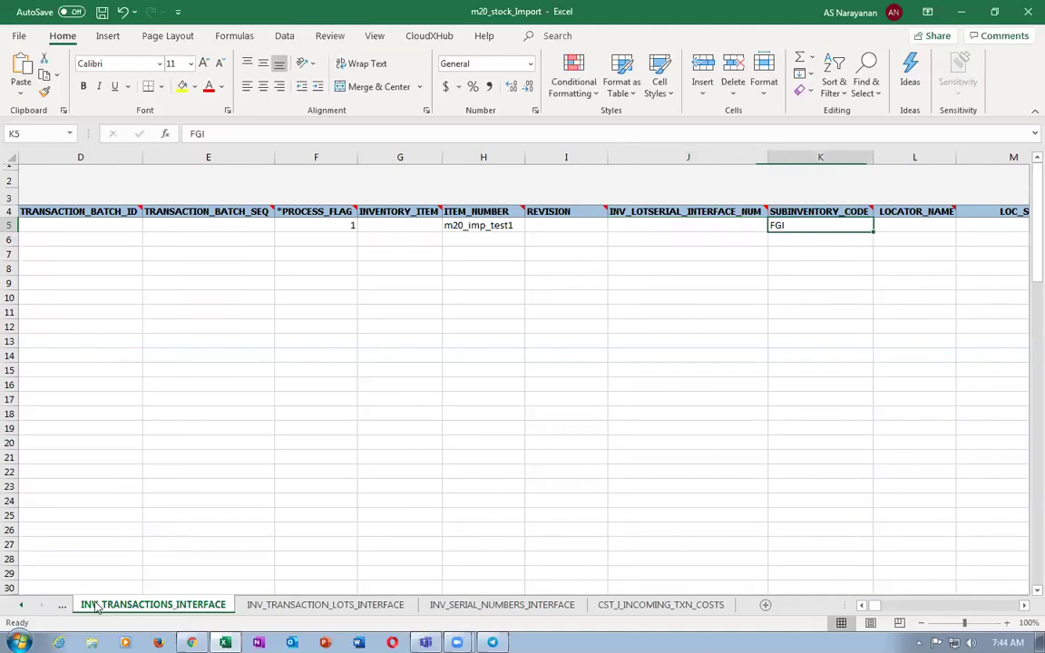
View the Instructions and CSV Generation sheet, return to the transactions sheet, and switch to the item page in Chrome.
{"action": "left_click", "coordinate": [61, 610]}
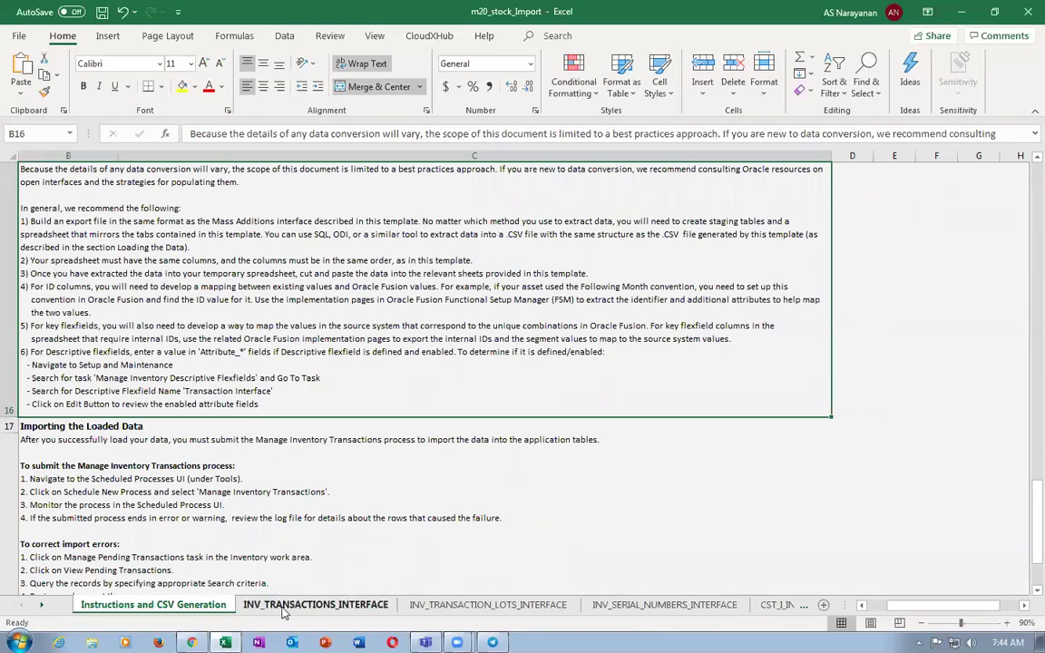
{"action": "left_click", "coordinate": [315, 605]}
{"action": "key", "text": "alt+Tab"}
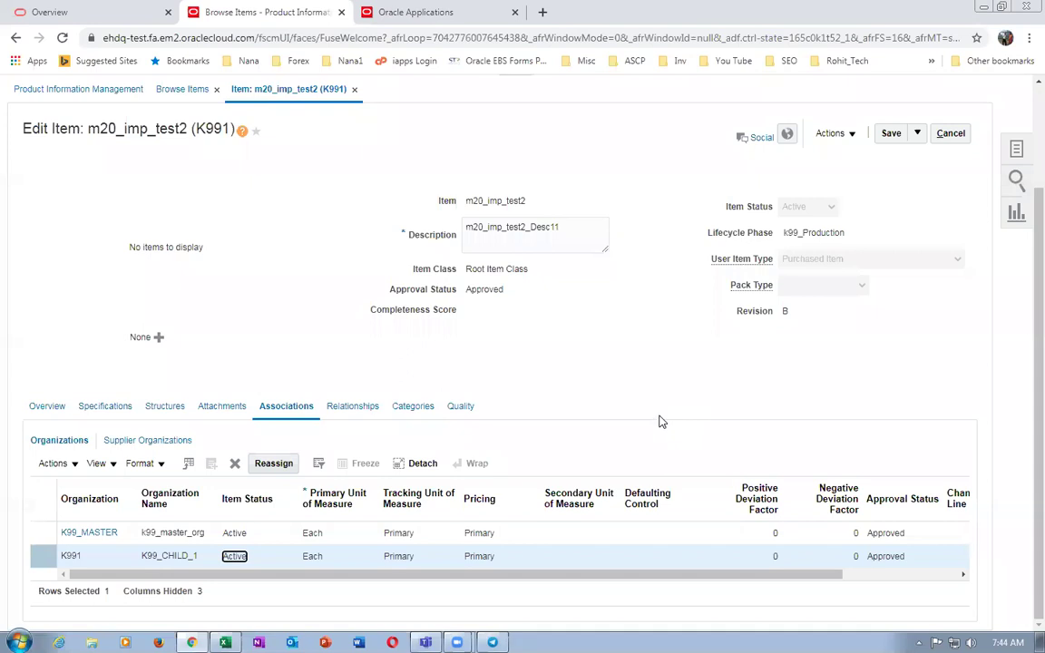
Close the m20_imp_test2 item and Browse Items without saving, and open the task search page in Setup and Maintenance.
{"action": "left_click", "coordinate": [951, 134]}
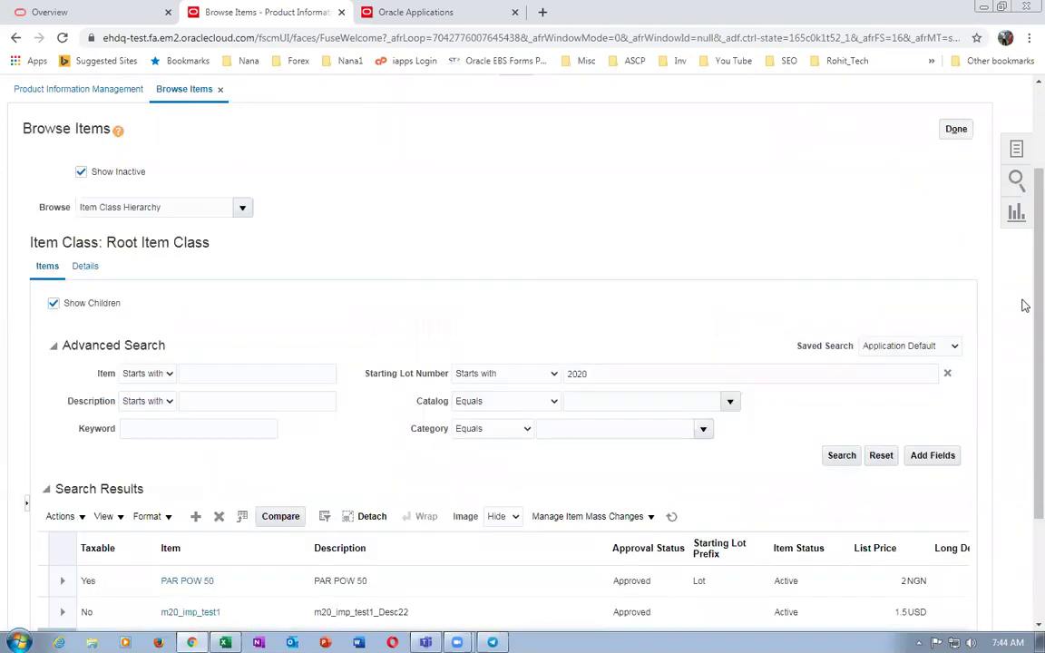
{"action": "scroll", "coordinate": [1023, 272], "scroll_direction": "up", "scroll_amount": 3}
{"action": "left_click", "coordinate": [957, 260]}
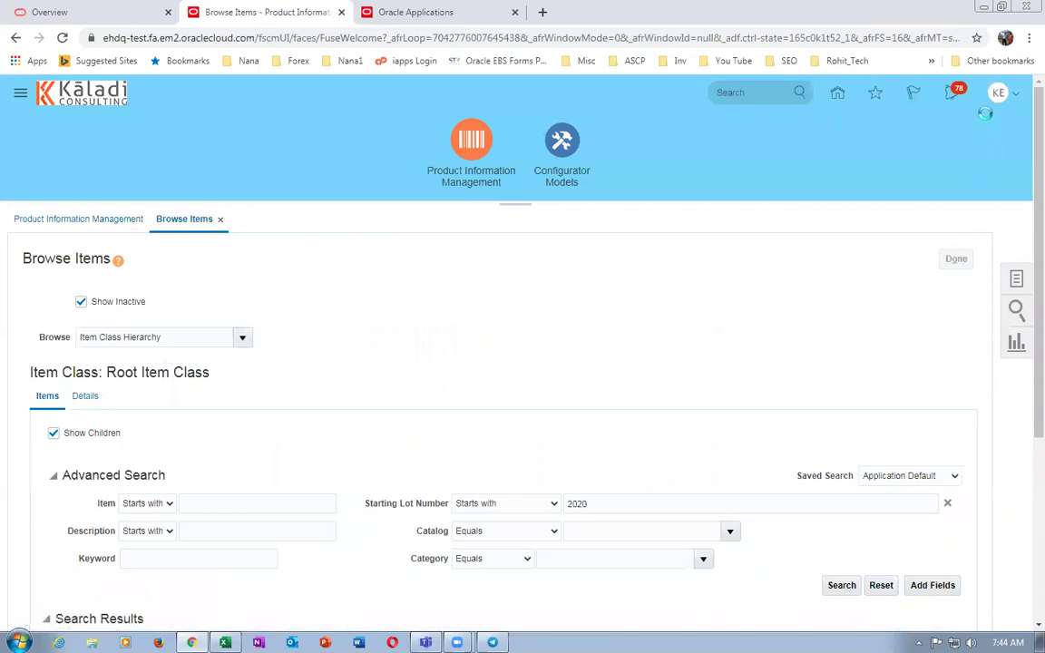
{"action": "left_click", "coordinate": [998, 92]}
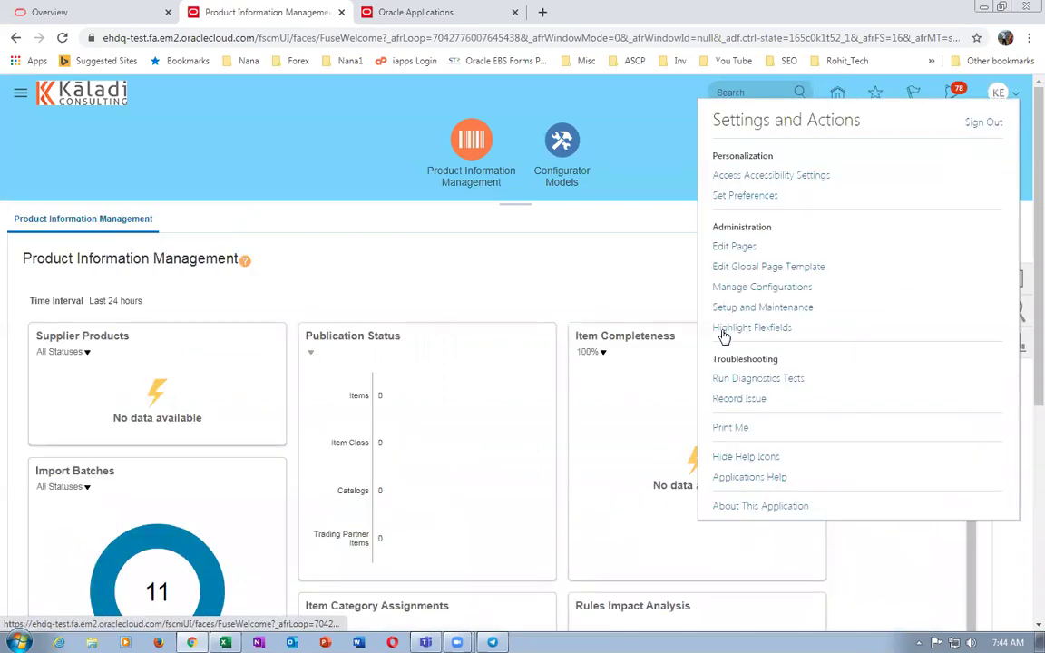
{"action": "left_click", "coordinate": [744, 308]}
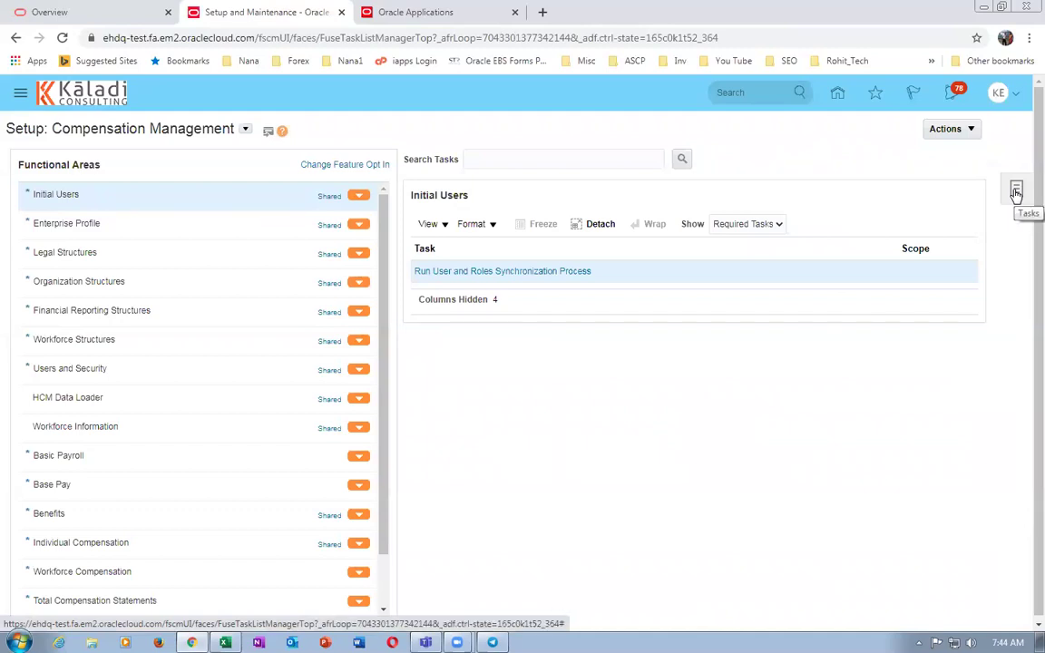
{"action": "left_click", "coordinate": [1017, 193]}
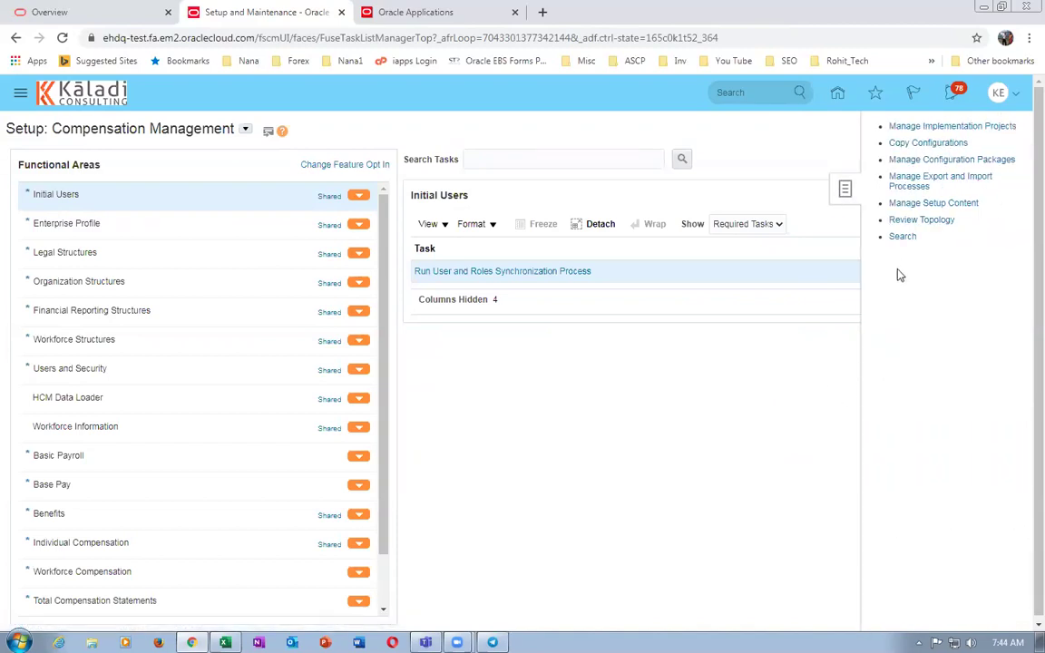
{"action": "left_click", "coordinate": [903, 239]}
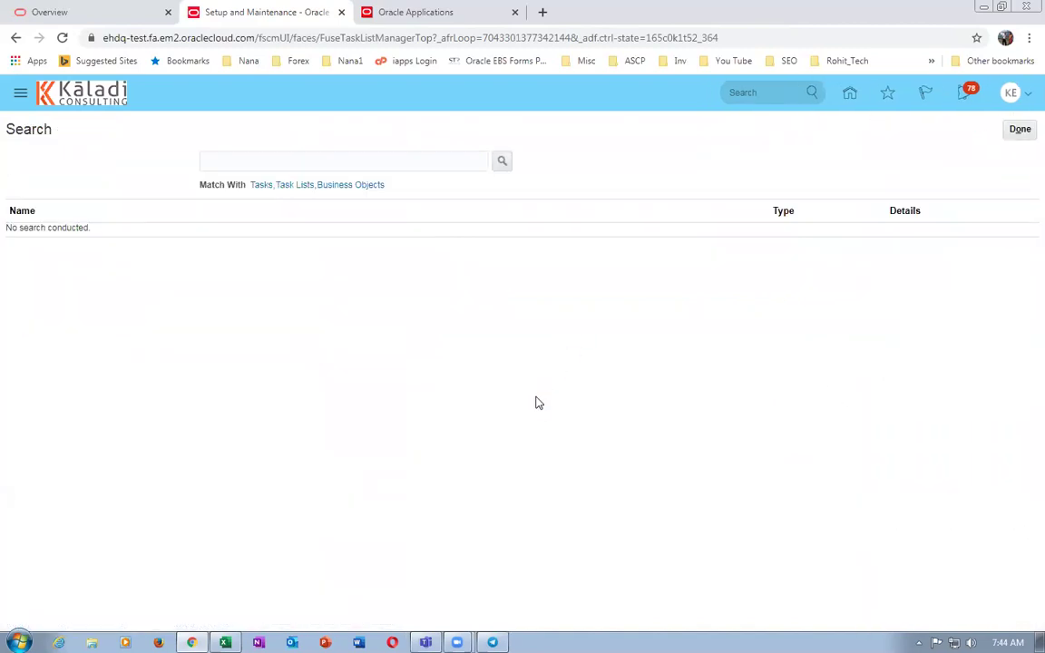
Check the SUBINVENTORY_CODE column in Excel, then search the setup tasks for man%sub%loca% and open Manage Subinventories and Locators.
{"action": "key", "text": "alt+Tab"}
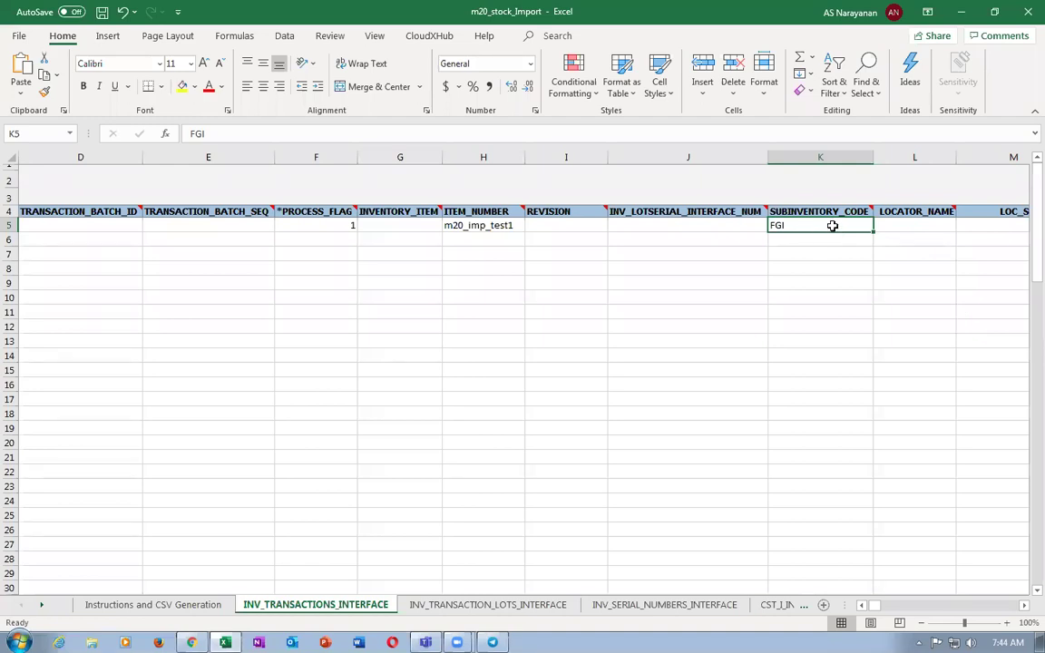
{"action": "key", "text": "alt+Tab"}
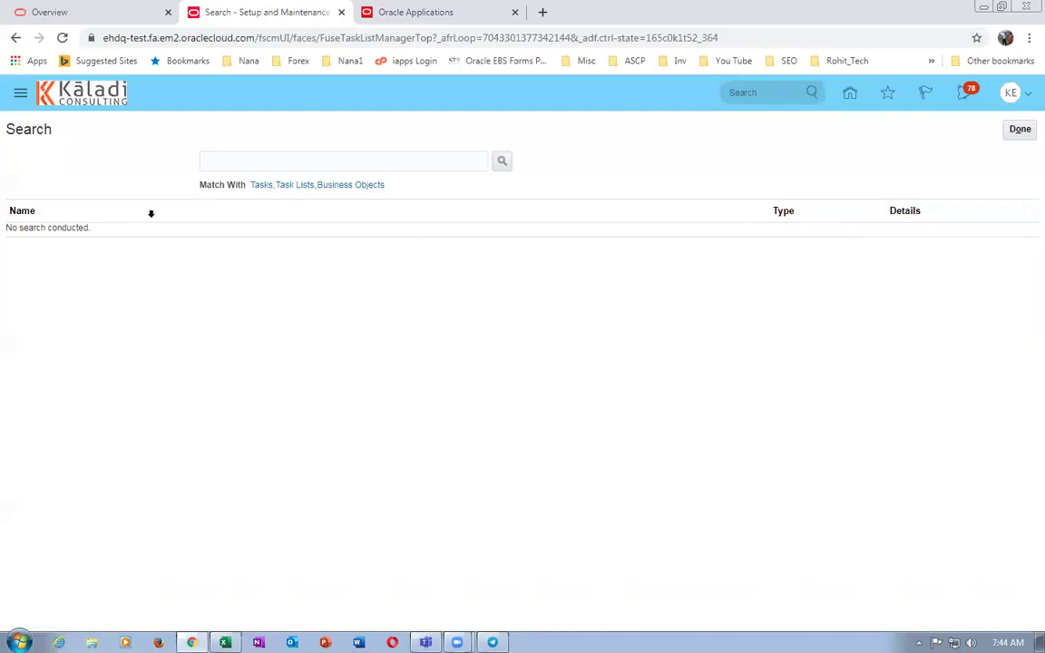
{"action": "left_click", "coordinate": [247, 161]}
{"action": "type", "text": "man%sub%loca%"}
{"action": "key", "text": "Return"}
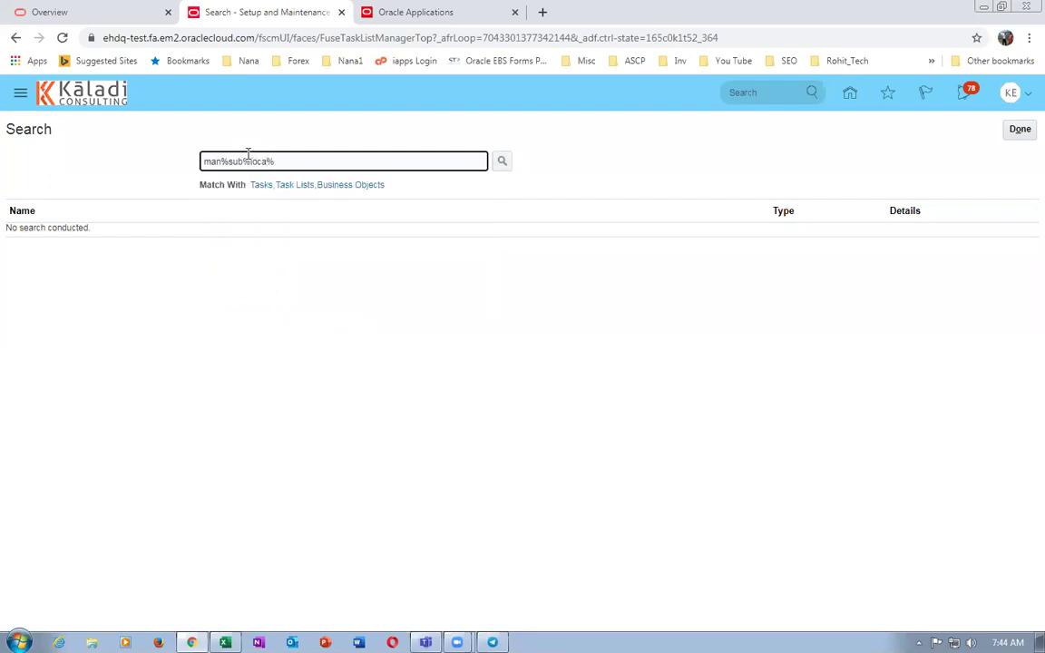
{"action": "left_click", "coordinate": [99, 234]}
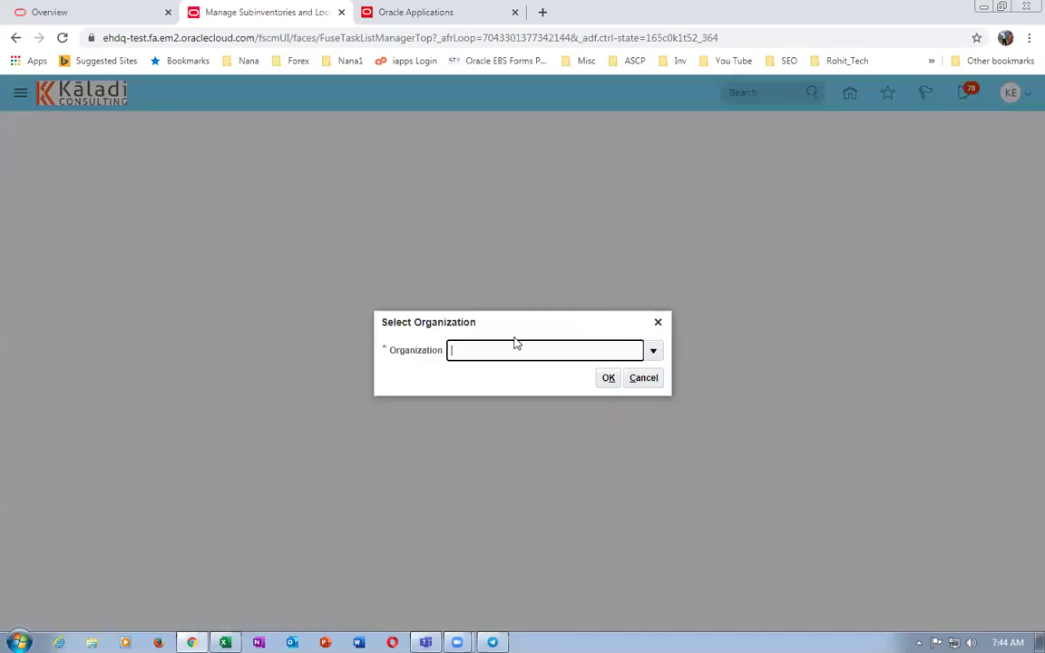
Choose K991 as the organization and list its subinventories.
{"action": "type", "text": "K991"}
{"action": "key", "text": "Tab"}
{"action": "key", "text": "Return"}
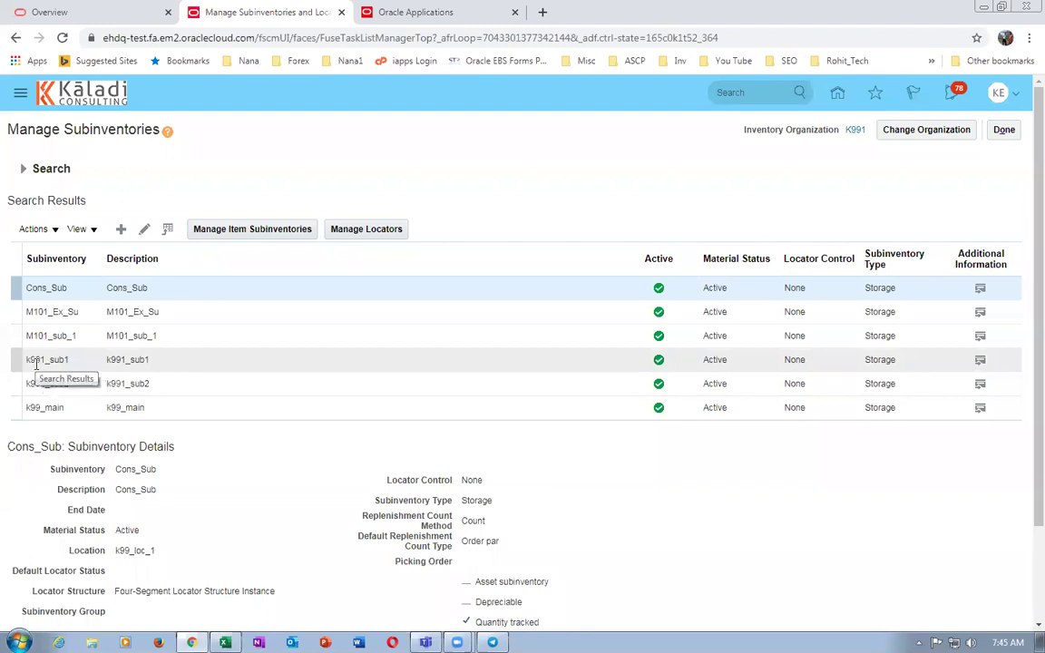
Switch to the transactions sheet in Excel and set SUBINVENTORY_CODE in K5 to k99_sub1.
{"action": "key", "text": "alt+Tab"}
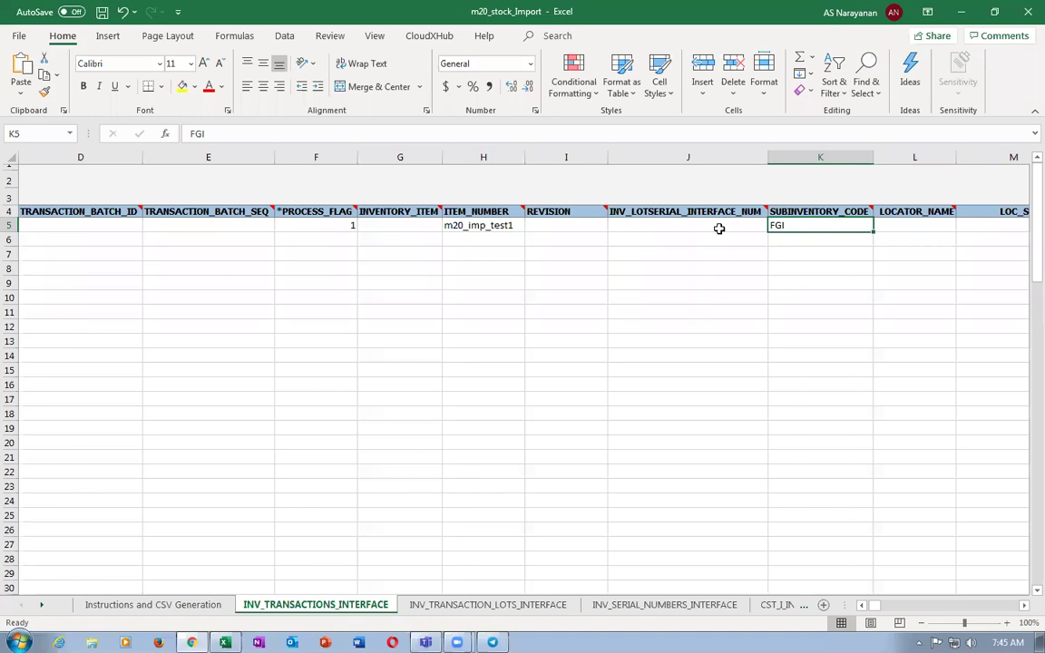
{"action": "type", "text": "k99"}
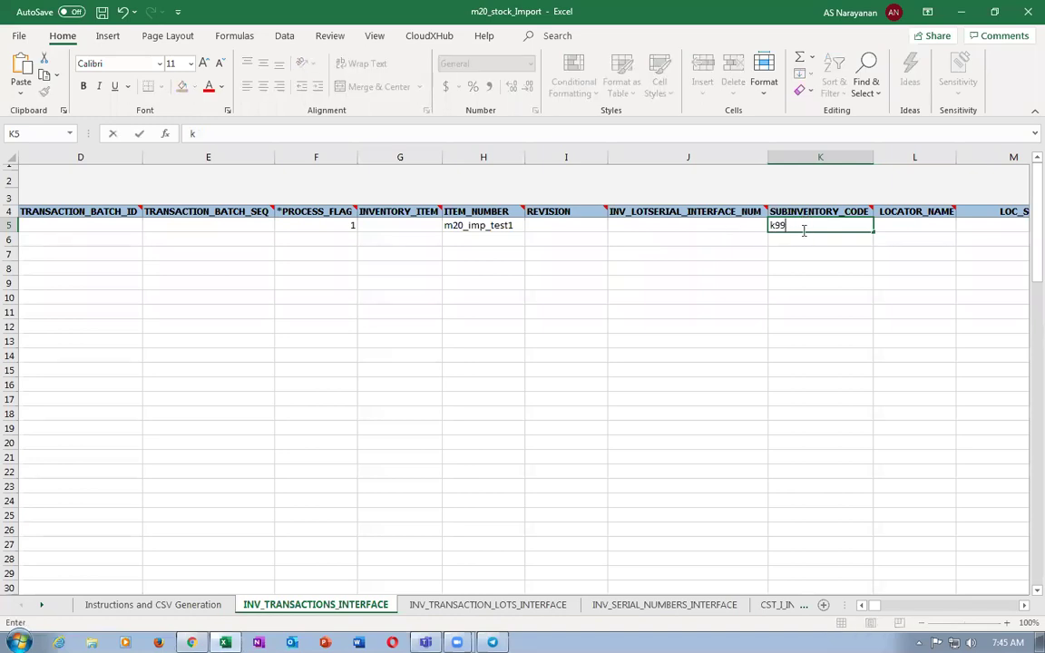
{"action": "type", "text": "_sub1"}
{"action": "key", "text": "Tab"}
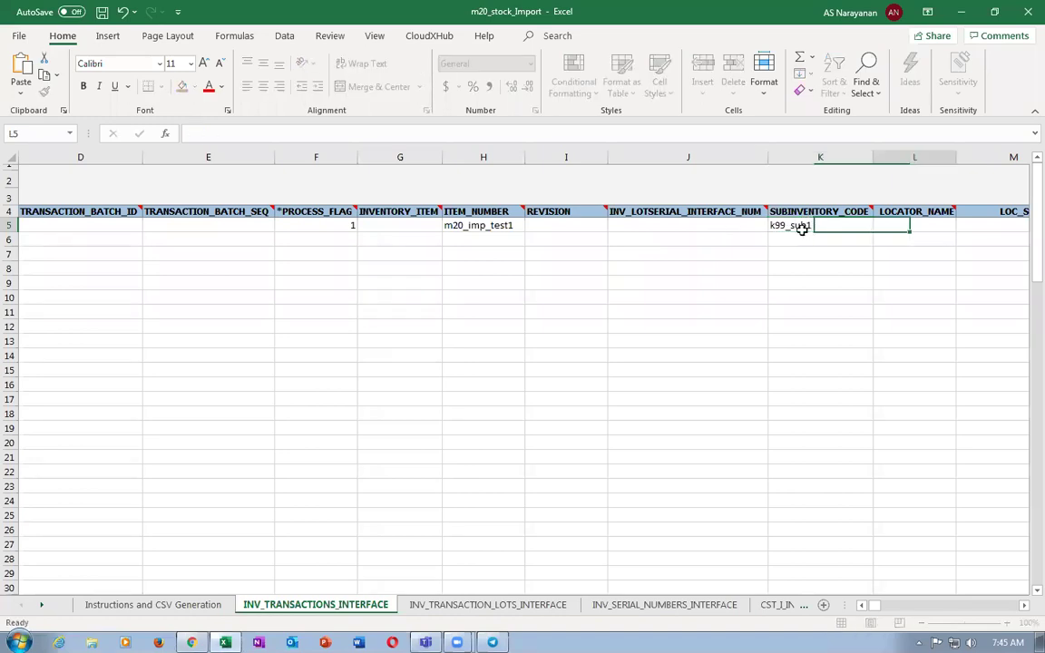
Compare the subinventory code in K5 with the K991 subinventory list in Chrome.
{"action": "key", "text": "alt+Tab"}
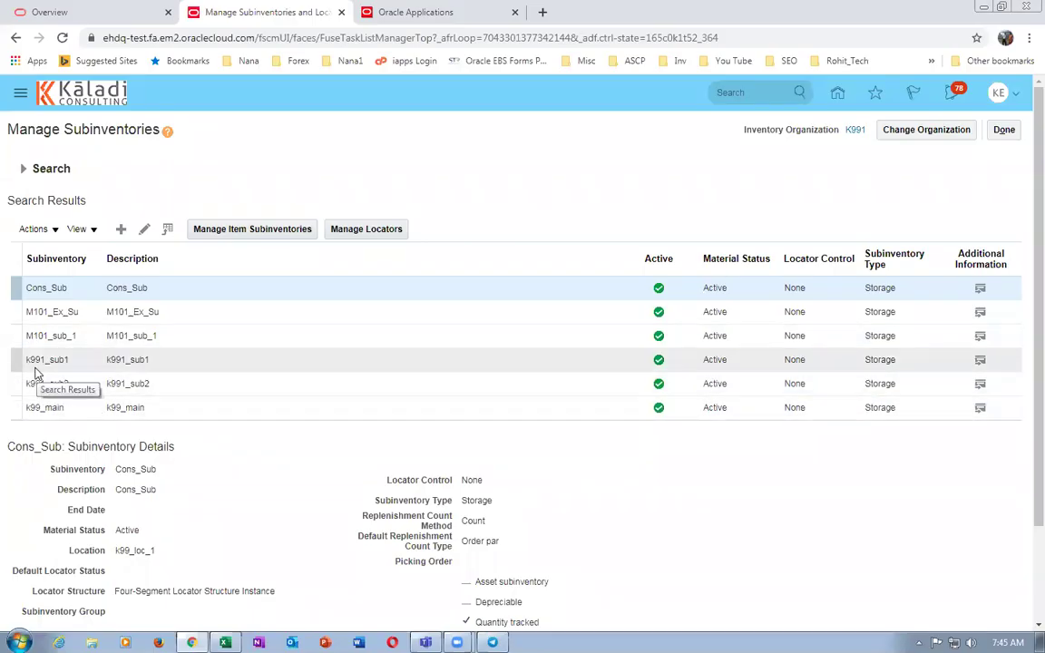
{"action": "key", "text": "alt+Tab"}
{"action": "key", "text": "alt+Tab"}
{"action": "key", "text": "alt+Tab"}
{"action": "left_click", "coordinate": [828, 225]}
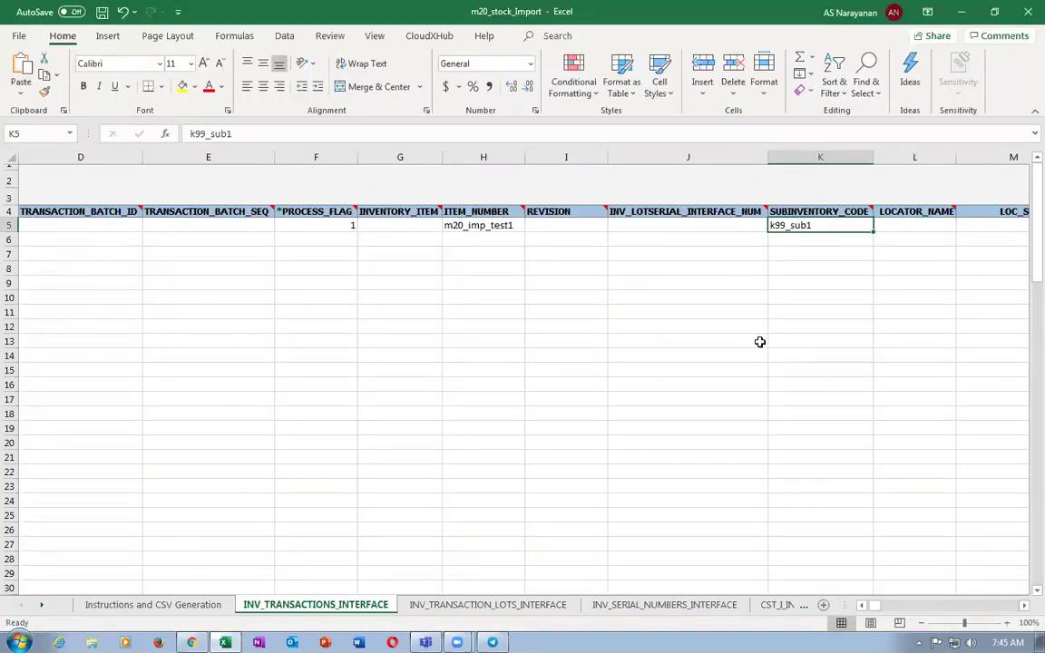
Set TRANSACTION_QUANTITY in AG5 of the transactions sheet to 20.
{"action": "key", "text": "Right"}
{"action": "key", "text": "Right"}
{"action": "key", "text": "Right"}
{"action": "key", "text": "Right"}
{"action": "key", "text": "Right"}
{"action": "key", "text": "Right"}
{"action": "key", "text": "Right"}
{"action": "key", "text": "Right"}
{"action": "key", "text": "Right"}
{"action": "key", "text": "Right"}
{"action": "key", "text": "Right"}
{"action": "key", "text": "Right"}
{"action": "key", "text": "Right"}
{"action": "key", "text": "Right"}
{"action": "key", "text": "Right"}
{"action": "key", "text": "Right"}
{"action": "key", "text": "Right"}
{"action": "key", "text": "Right"}
{"action": "key", "text": "Right"}
{"action": "key", "text": "Right"}
{"action": "key", "text": "Right"}
{"action": "key", "text": "Right"}
{"action": "key", "text": "Right"}
{"action": "key", "text": "Right"}
{"action": "key", "text": "Left"}
{"action": "key", "text": "Left"}
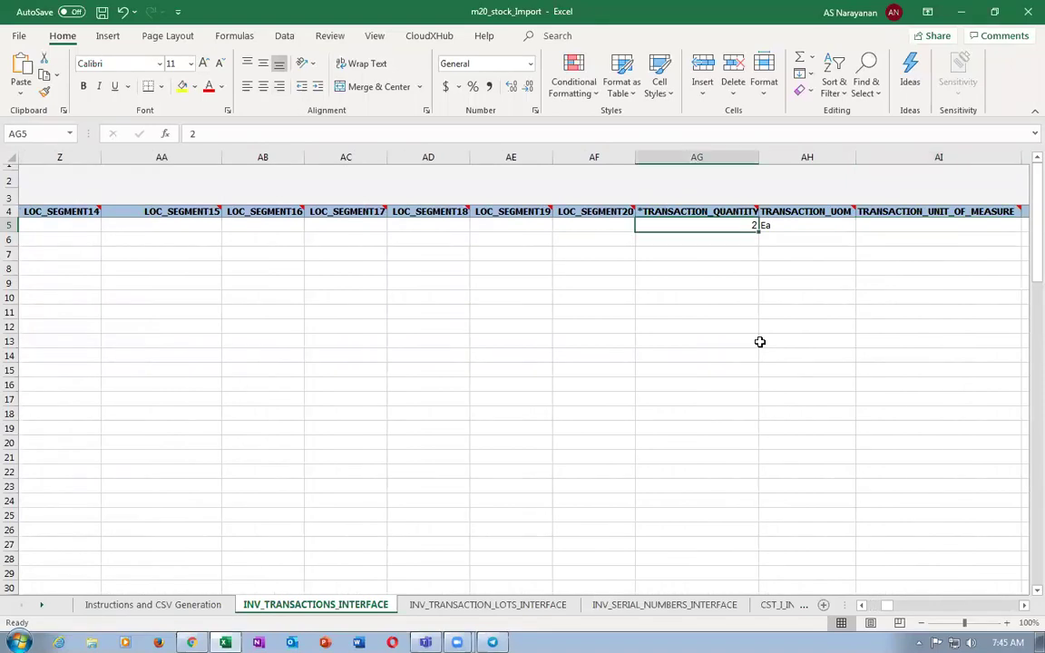
{"action": "key", "text": "Right"}
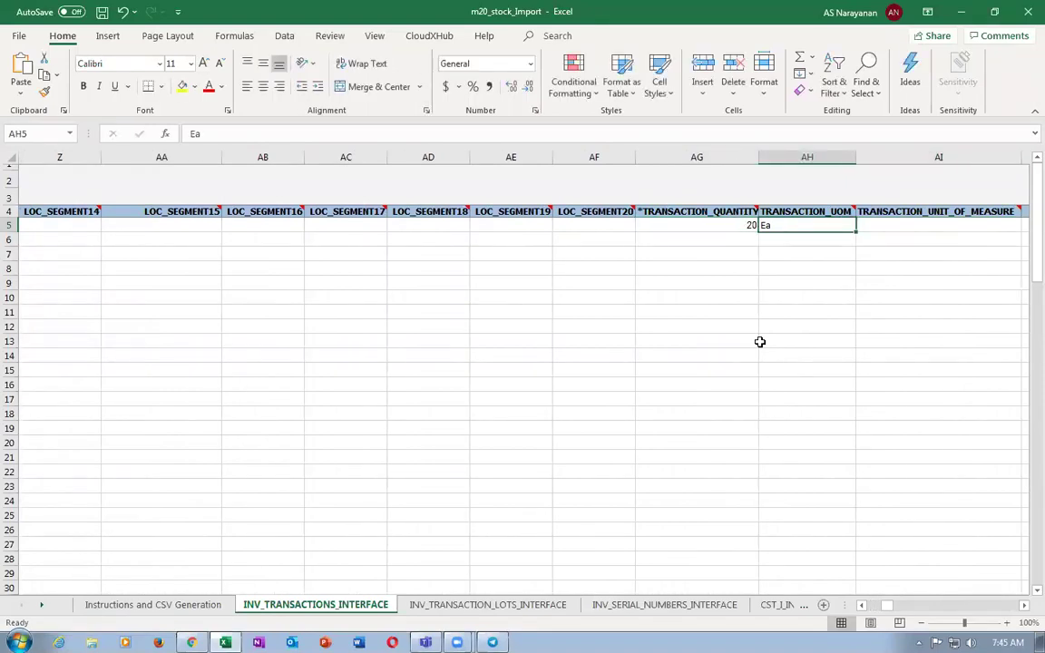
Switch to Chrome, close Manage Subinventories and the task search, and open Create Miscellaneous Transaction under Supply Chain Execution's Inventory Management.
{"action": "key", "text": "alt+Tab"}
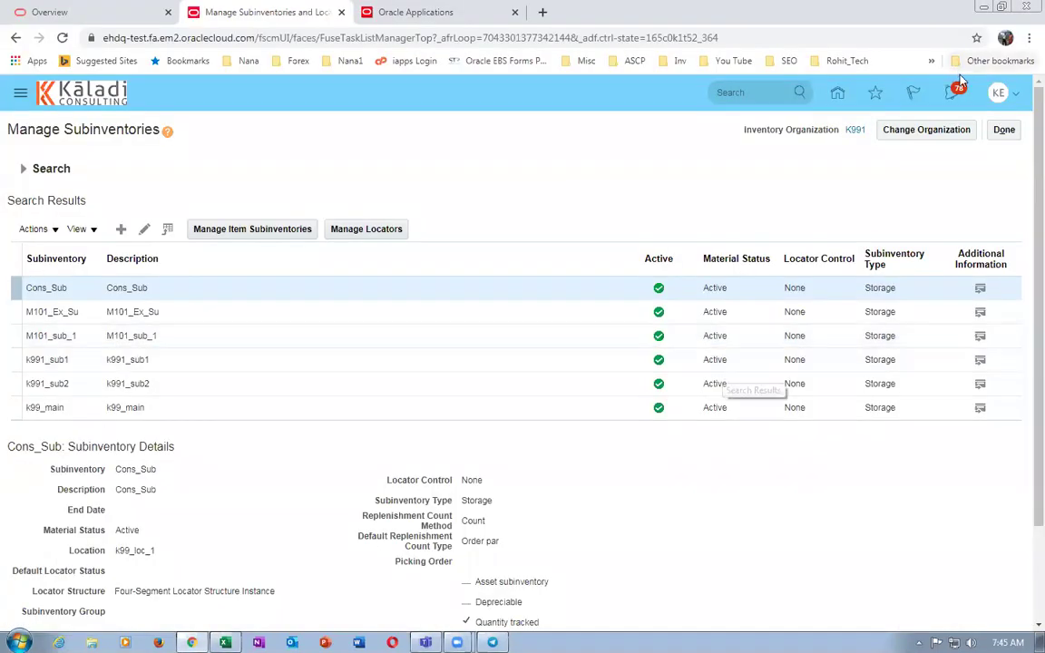
{"action": "left_click", "coordinate": [1014, 132]}
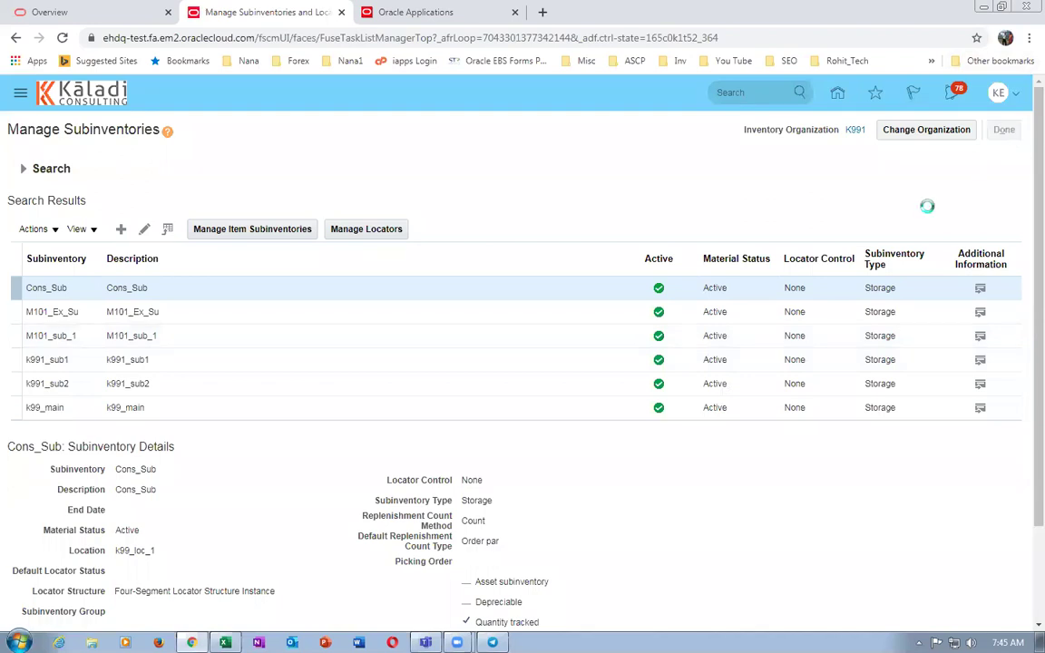
{"action": "left_click", "coordinate": [1021, 132]}
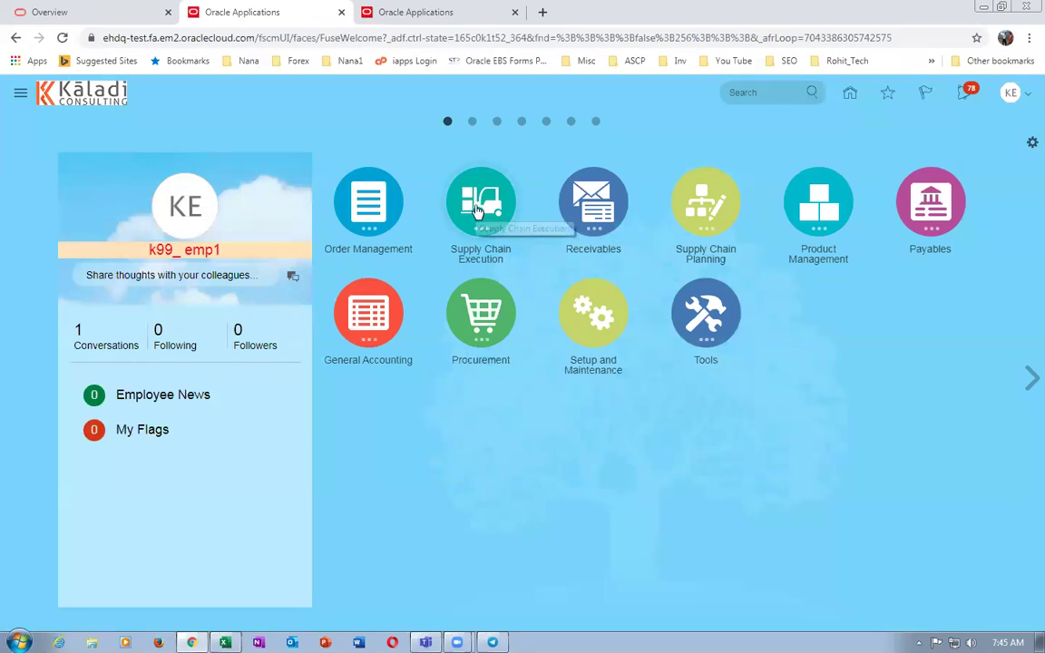
{"action": "left_click", "coordinate": [465, 205]}
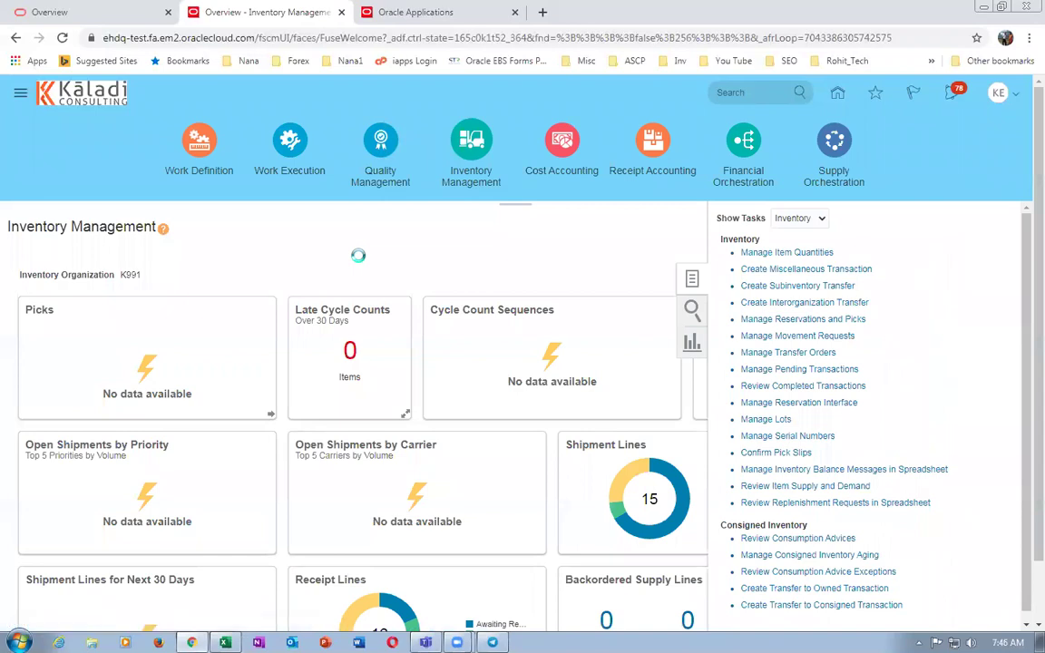
Set the transaction type to Miscellaneous Receipt, enter the ledger account, and set Use Current Item Cost to Yes.
{"action": "left_click", "coordinate": [468, 255]}
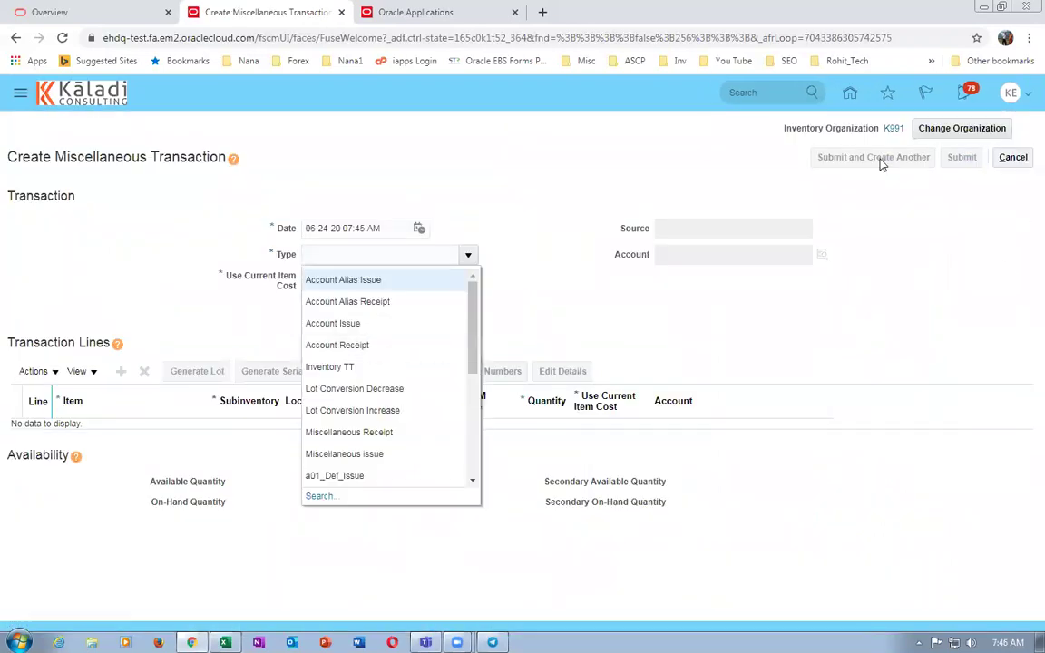
{"action": "left_click", "coordinate": [358, 432]}
{"action": "left_click", "coordinate": [722, 258]}
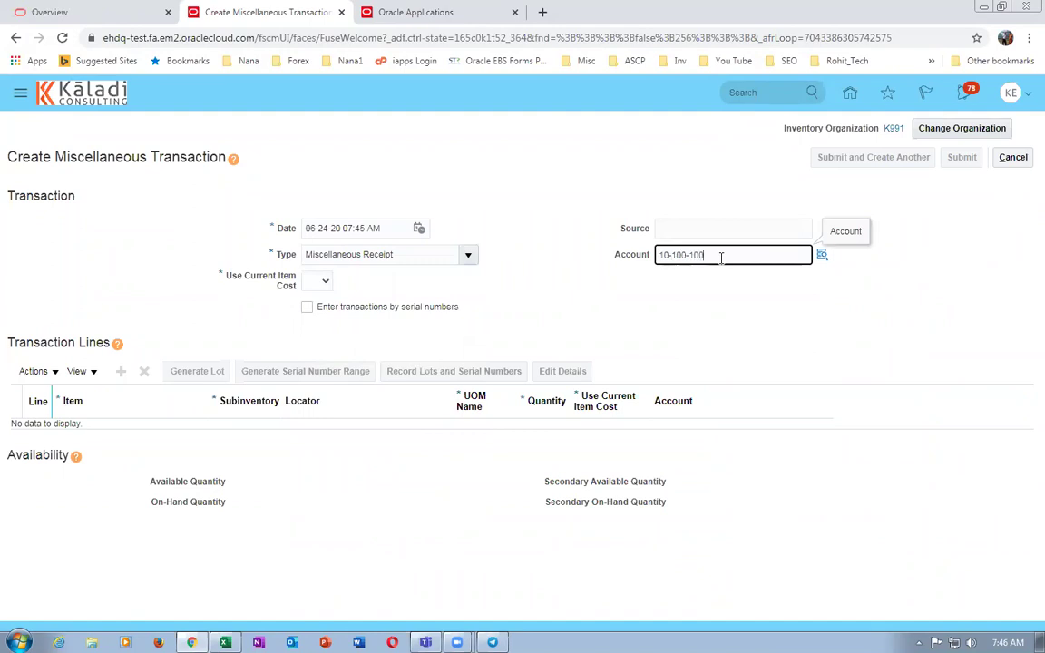
{"action": "left_click", "coordinate": [317, 284]}
{"action": "left_click", "coordinate": [312, 319]}
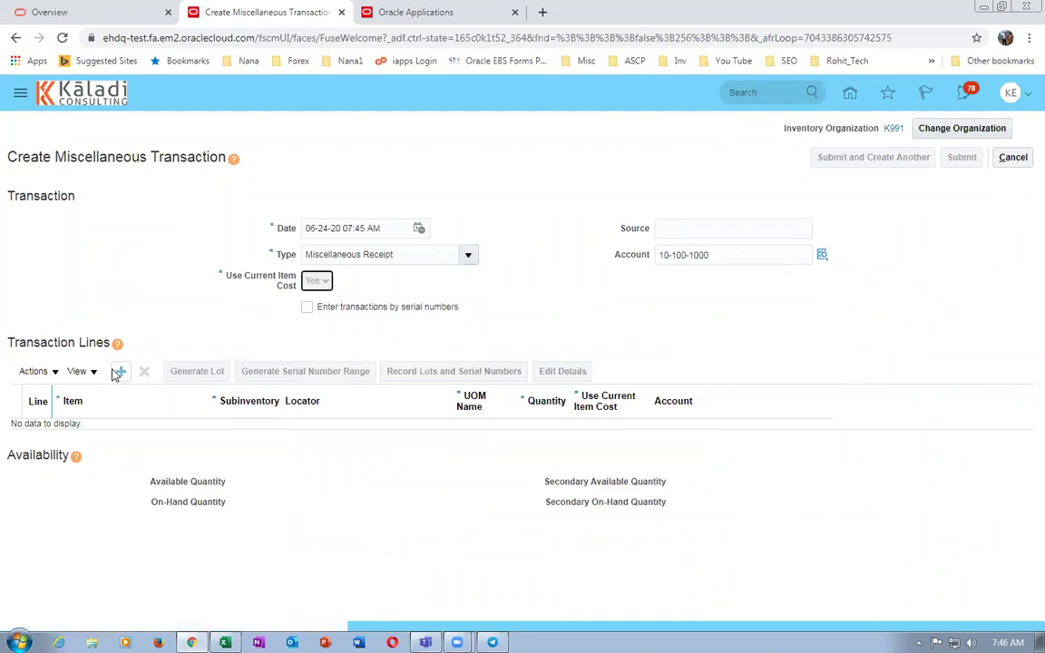
Add a transaction line and find items starting with m20_imp, choosing m20_imp_test1.
{"action": "left_click", "coordinate": [121, 372]}
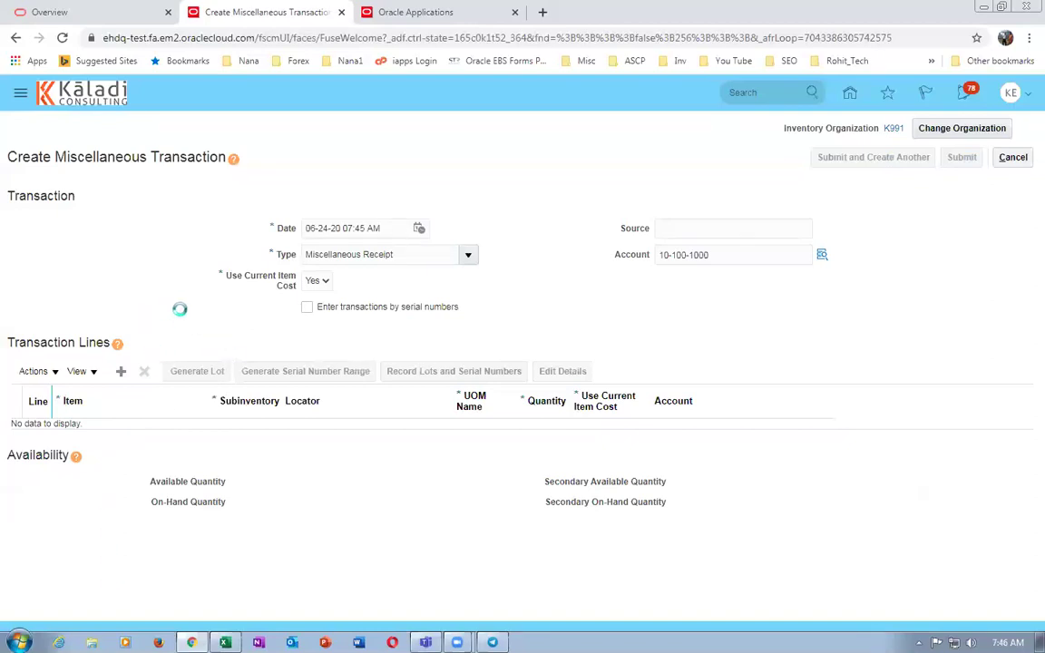
{"action": "left_click", "coordinate": [114, 436]}
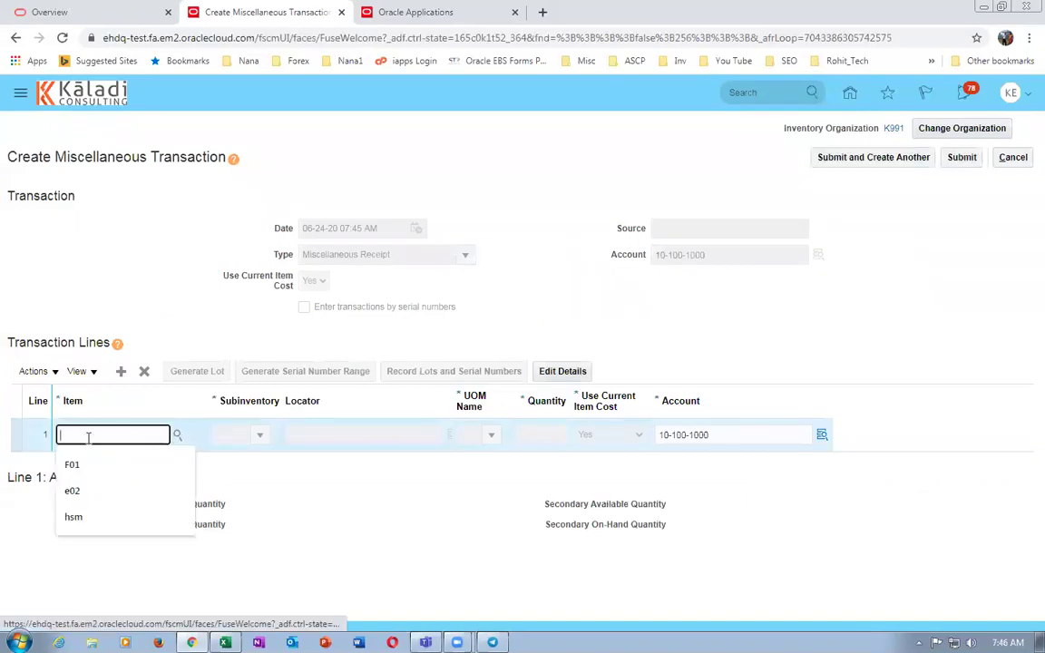
{"action": "type", "text": "m20_imp"}
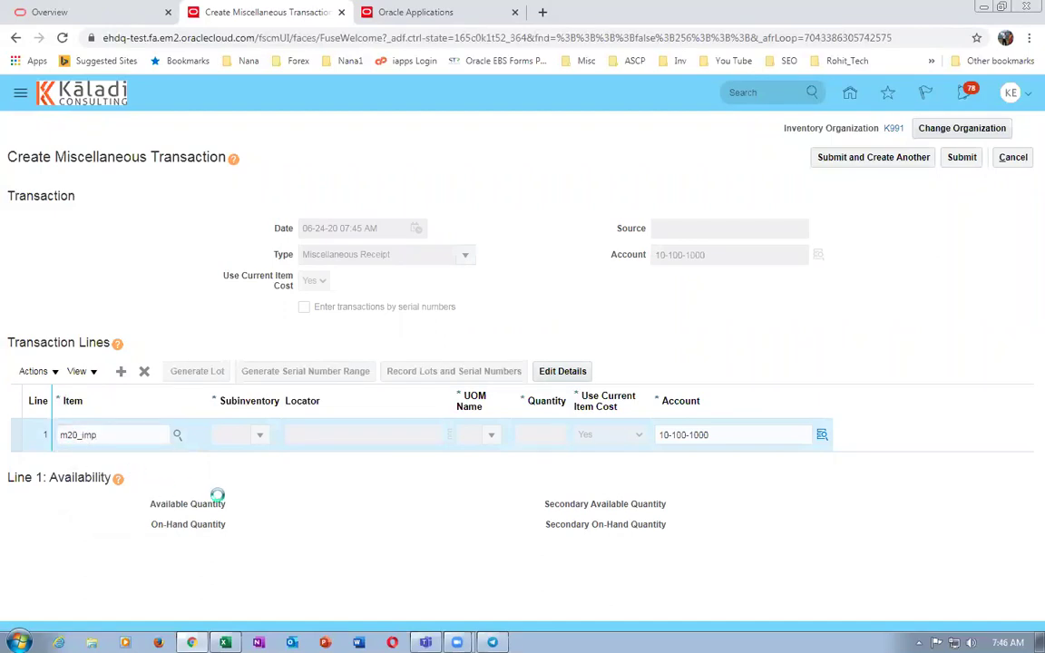
{"action": "key", "text": "Tab"}
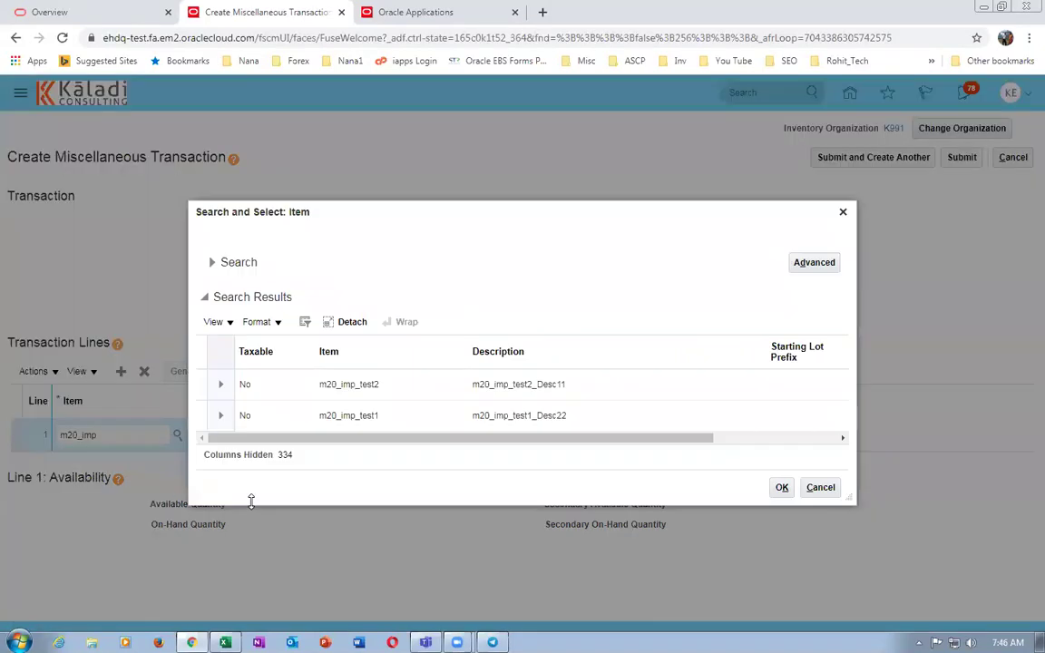
{"action": "left_click", "coordinate": [353, 416]}
{"action": "left_click", "coordinate": [788, 490]}
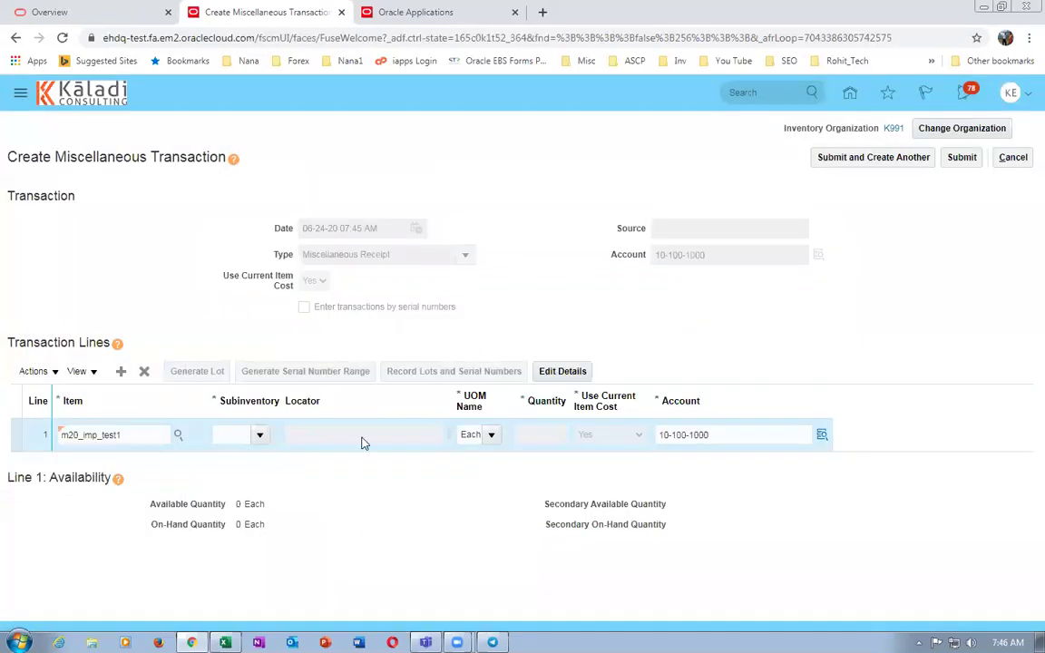
Check the line's UOM name, then set TRANSACTION_UOM in AH5 of the Excel transactions sheet to Each.
{"action": "left_click", "coordinate": [472, 435]}
{"action": "key", "text": "alt+Tab"}
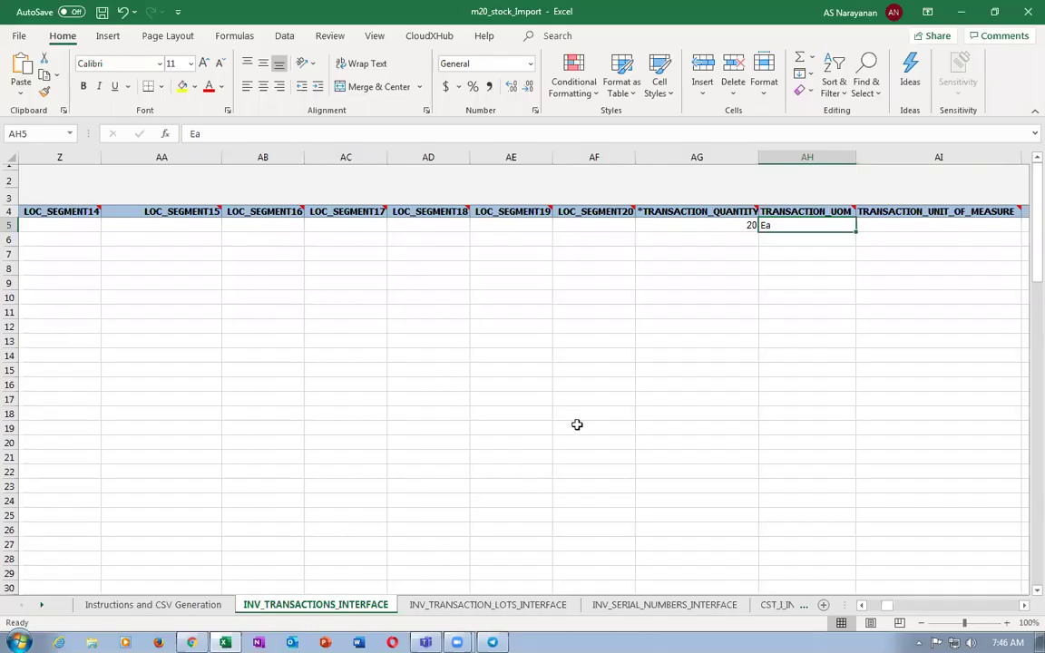
{"action": "type", "text": "Each"}
{"action": "key", "text": "Tab"}
{"action": "key", "text": "Tab"}
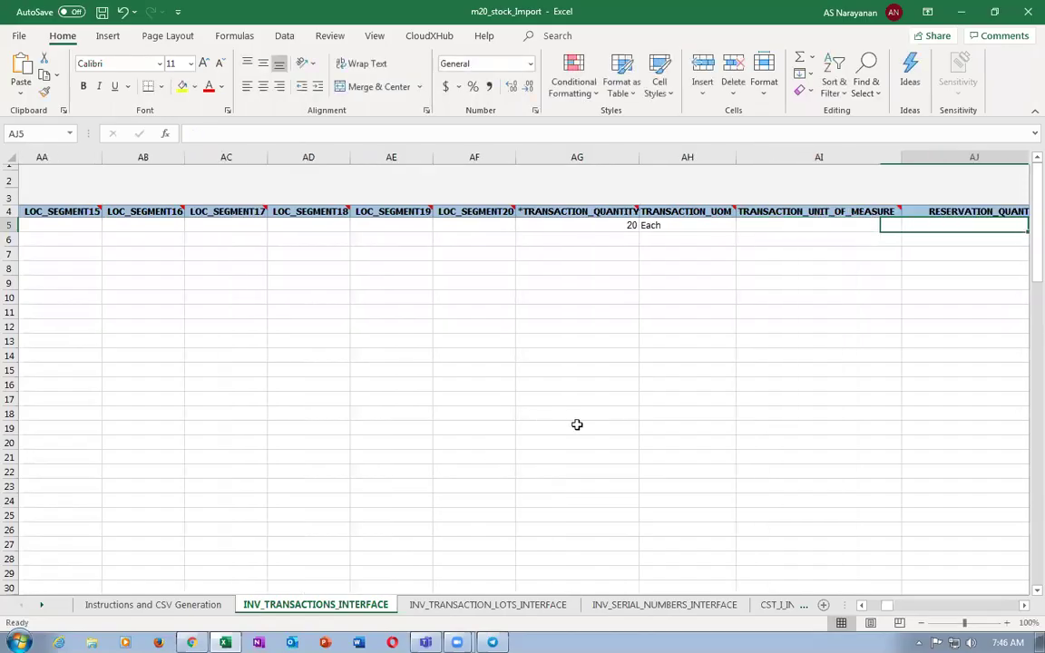
Check row 5's TRANSACTION_DATE, TRANSACTION_SOURCE_TYPE_NAME and TRANSACTION_TYPE_NAME entries on the transactions sheet.
{"action": "key", "text": "Tab"}
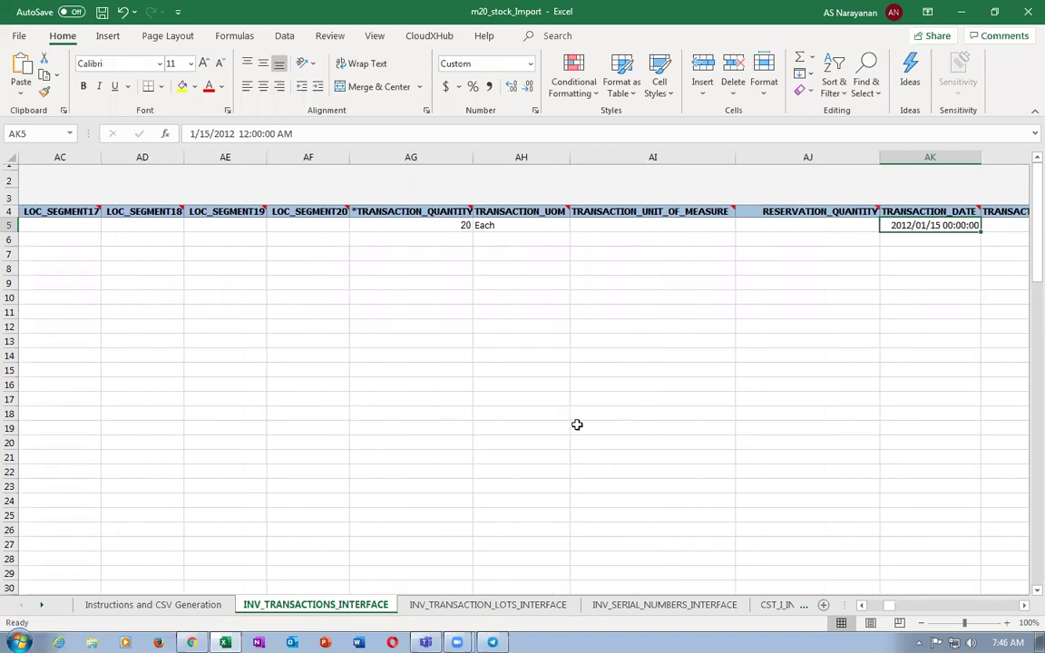
{"action": "key", "text": "Tab"}
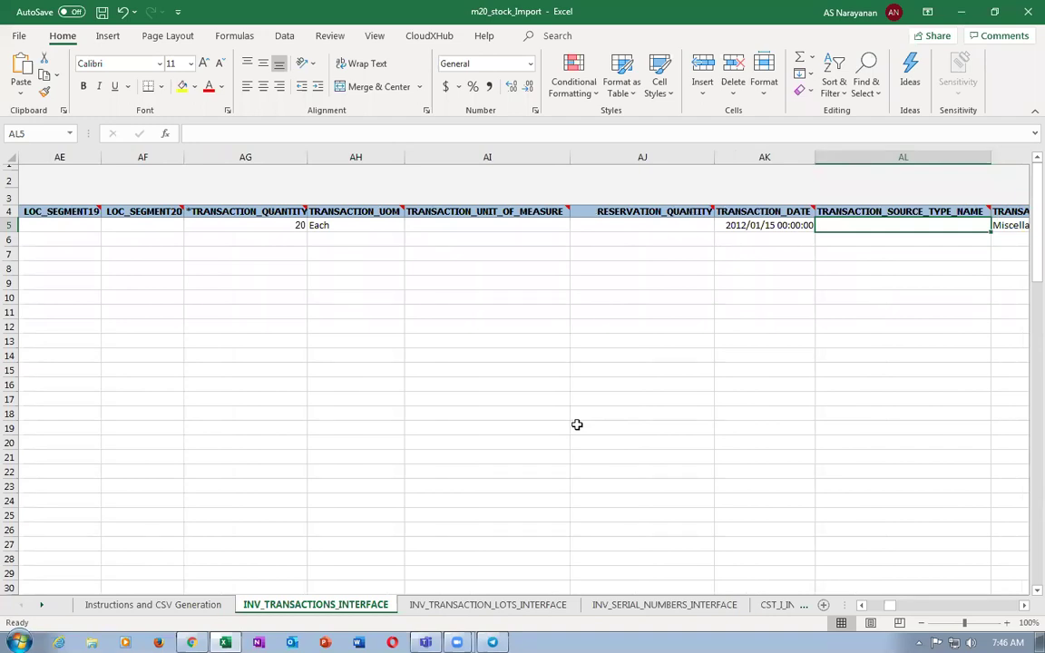
{"action": "key", "text": "Left"}
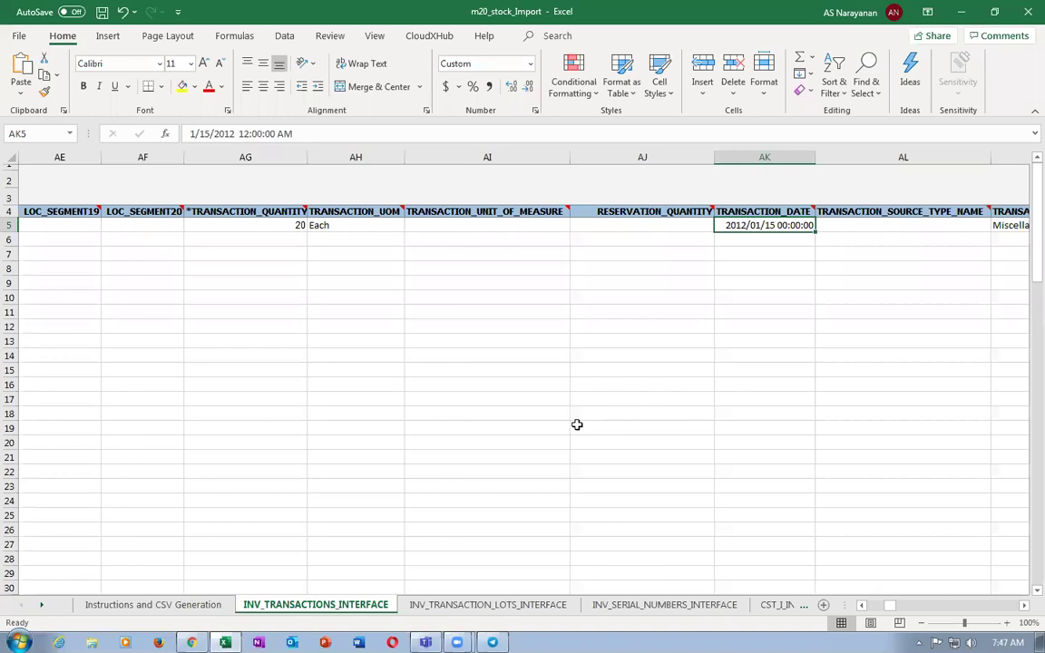
{"action": "key", "text": "Right"}
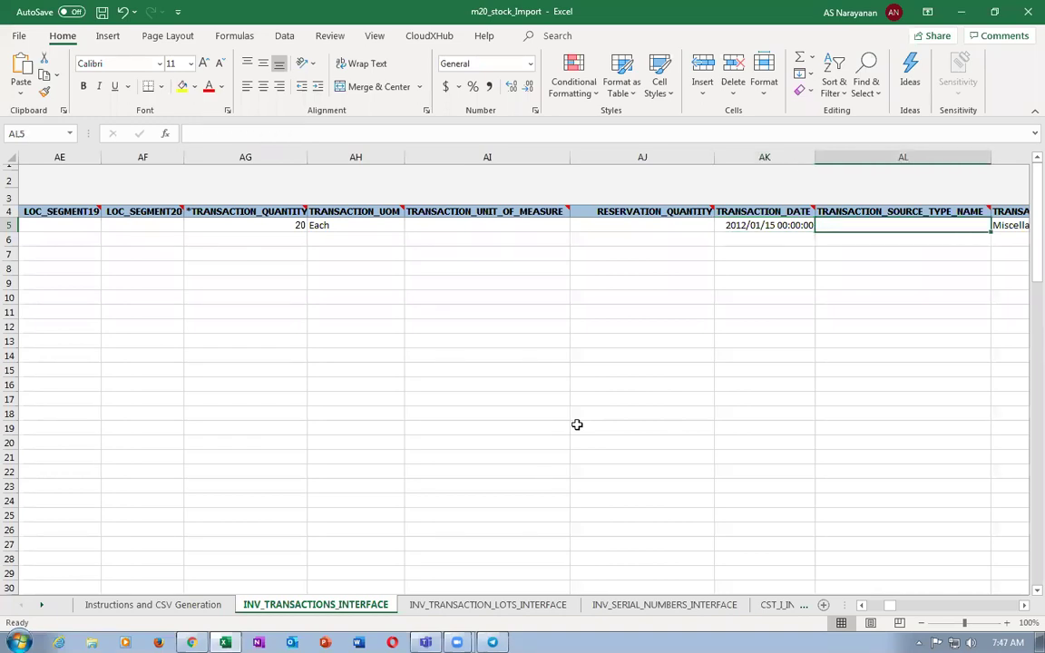
{"action": "key", "text": "Right"}
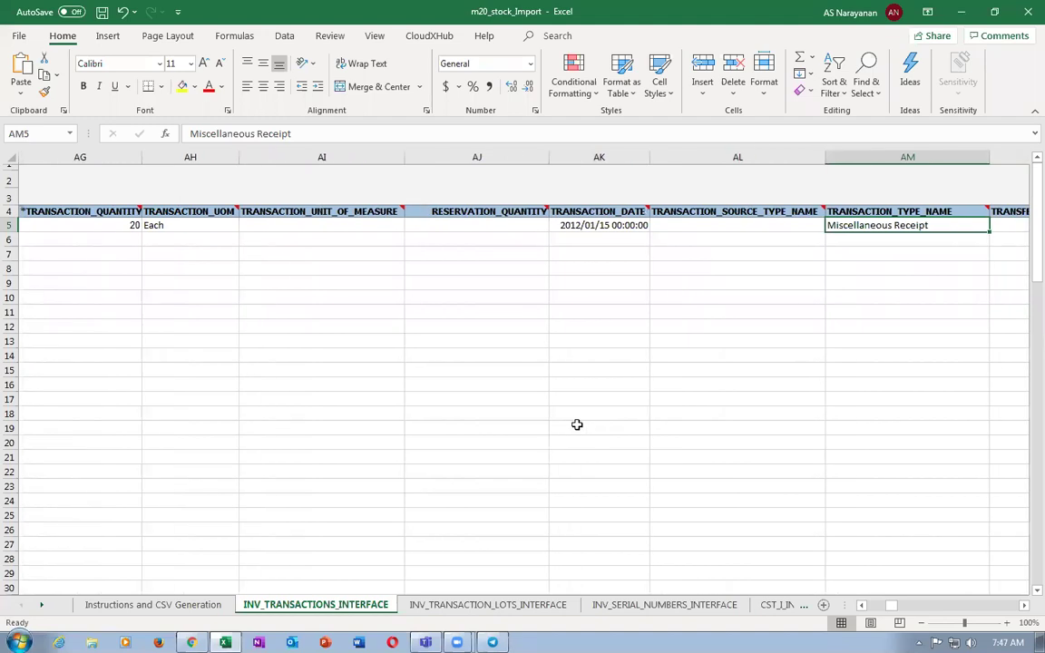
Review row 5's transfer, locator segment, primary and secondary quantity columns up to SOURCE_HEADER_ID.
{"action": "key", "text": "Right"}
{"action": "key", "text": "Right"}
{"action": "key", "text": "Right"}
{"action": "key", "text": "Right"}
{"action": "key", "text": "Right"}
{"action": "key", "text": "Right"}
{"action": "key", "text": "Right"}
{"action": "key", "text": "Right"}
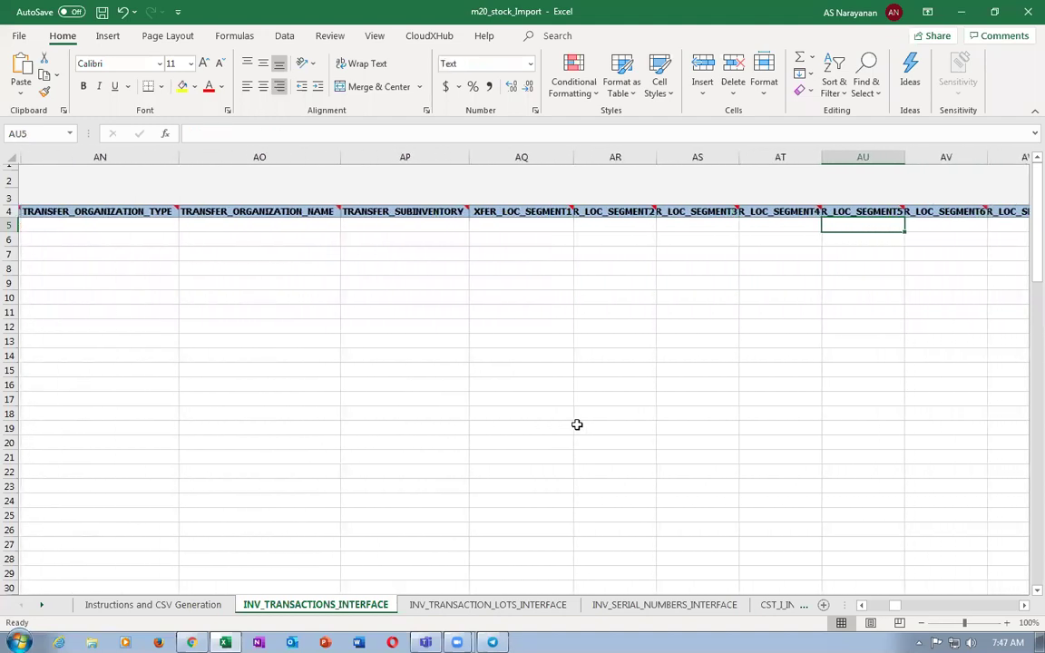
{"action": "key", "text": "Right"}
{"action": "key", "text": "Right"}
{"action": "key", "text": "Right"}
{"action": "key", "text": "Right"}
{"action": "key", "text": "Right"}
{"action": "key", "text": "Right"}
{"action": "key", "text": "Right"}
{"action": "key", "text": "Right"}
{"action": "key", "text": "Right"}
{"action": "key", "text": "Right"}
{"action": "key", "text": "Right"}
{"action": "key", "text": "Right"}
{"action": "key", "text": "Right"}
{"action": "key", "text": "Right"}
{"action": "key", "text": "Right"}
{"action": "key", "text": "Right"}
{"action": "key", "text": "Right"}
{"action": "key", "text": "Right"}
{"action": "key", "text": "Right"}
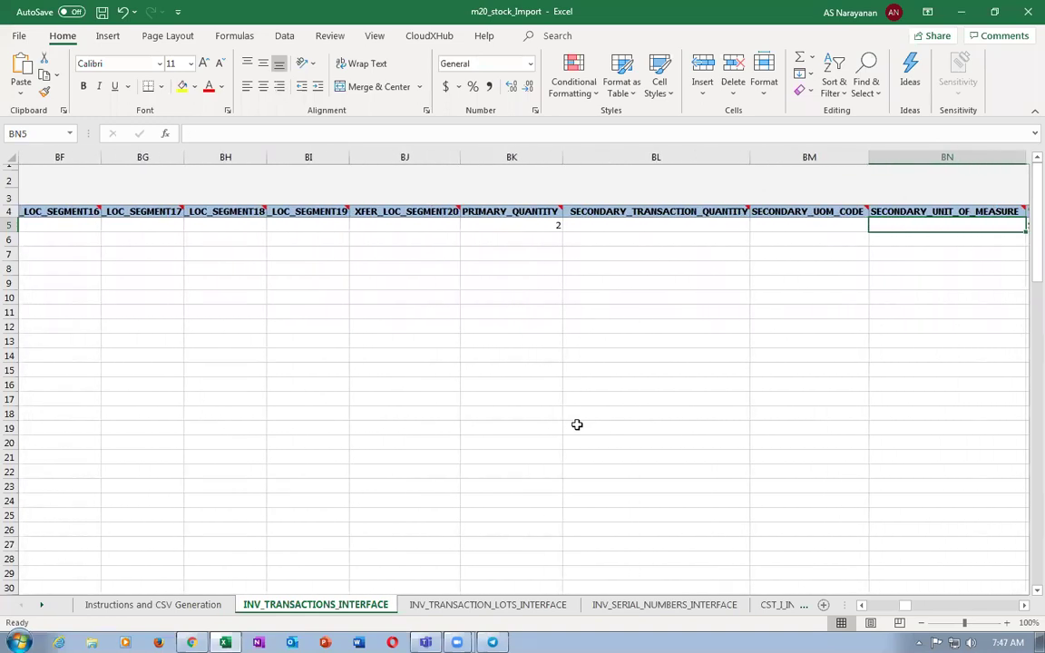
{"action": "key", "text": "Right"}
{"action": "key", "text": "Right"}
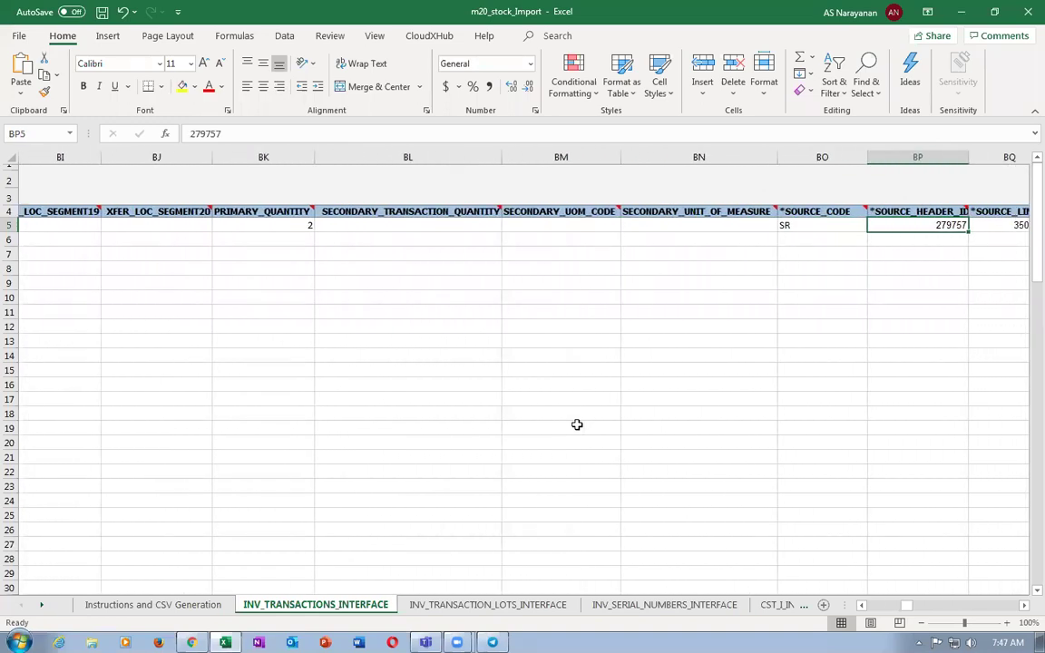
Compare the SOURCE_CODE, SOURCE_HEADER_ID and SOURCE_LINE_ID entries in row 5.
{"action": "key", "text": "Left"}
{"action": "key", "text": "Right"}
{"action": "key", "text": "Right"}
{"action": "key", "text": "Right"}
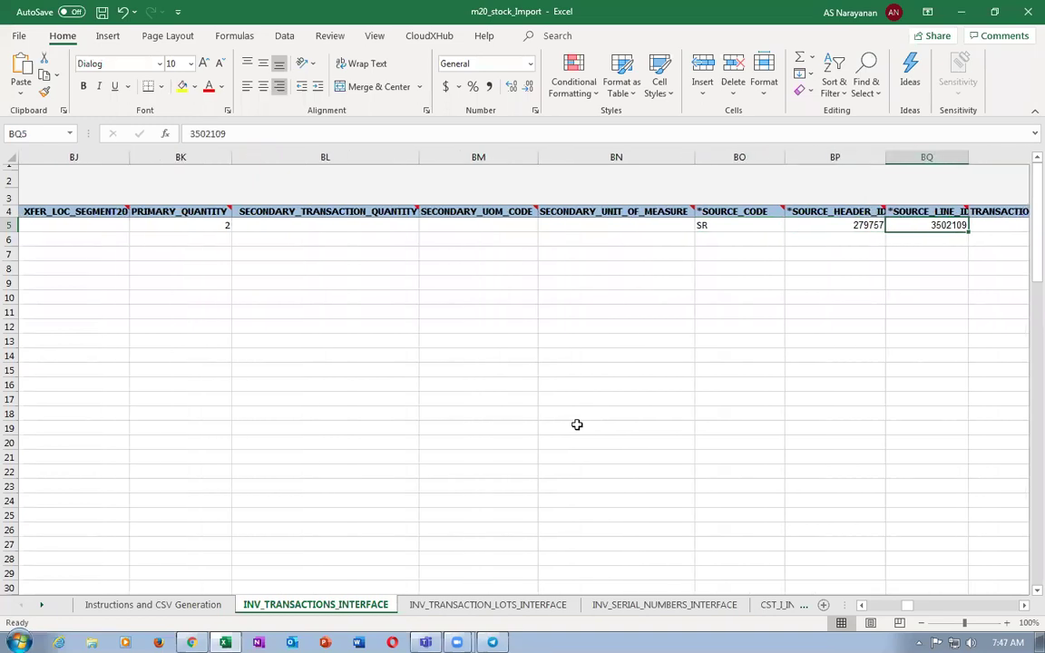
{"action": "key", "text": "Left"}
{"action": "key", "text": "Left"}
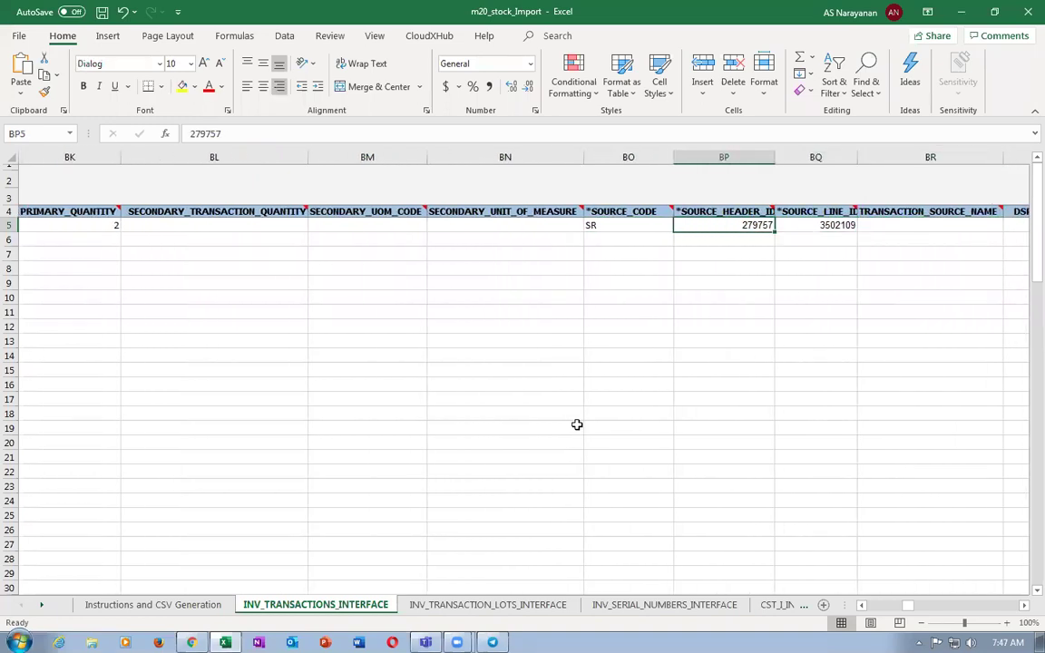
{"action": "key", "text": "Right"}
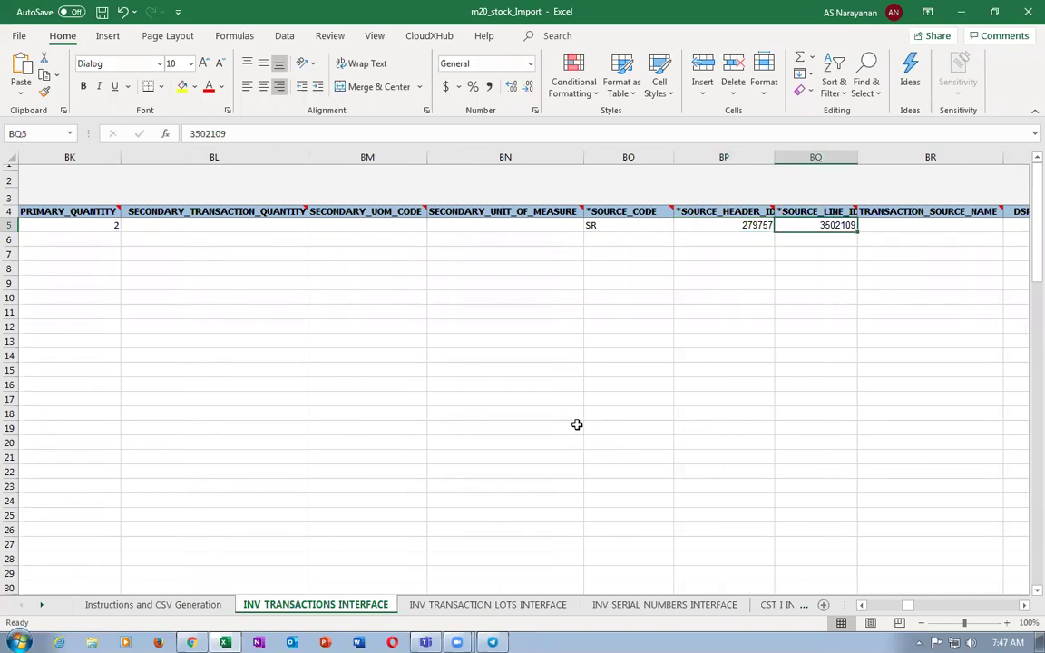
{"action": "key", "text": "Left"}
{"action": "key", "text": "Right"}
{"action": "key", "text": "Left"}
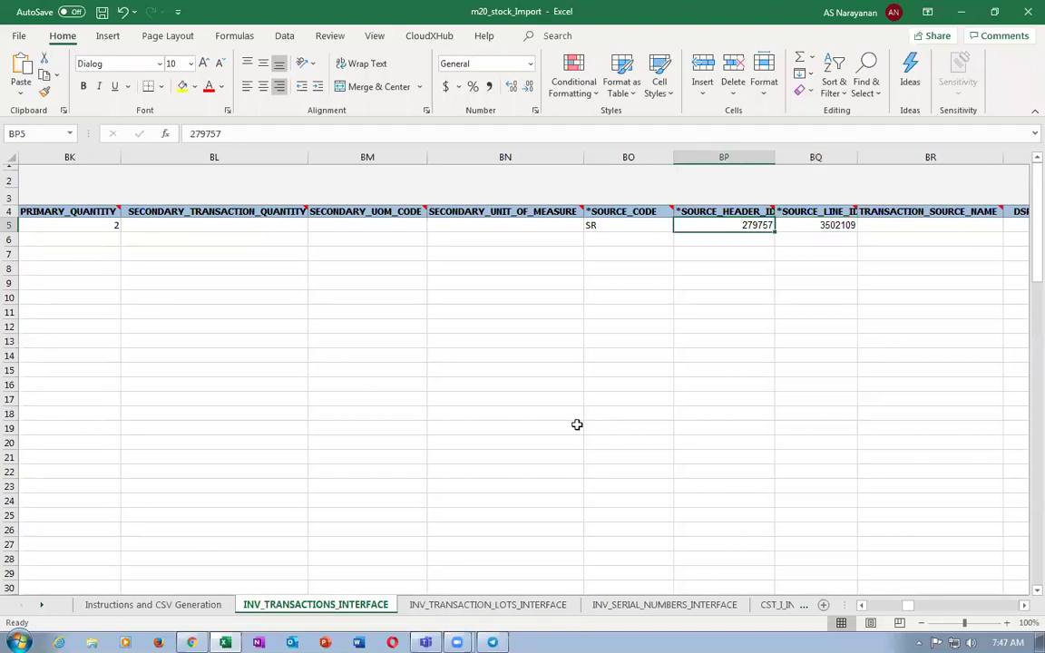
Examine the SOURCE_CODE and SOURCE_LINE_ID columns on the INV_SERIAL_NUMBERS_INTERFACE sheet.
{"action": "left_click", "coordinate": [664, 606]}
{"action": "left_click", "coordinate": [539, 396]}
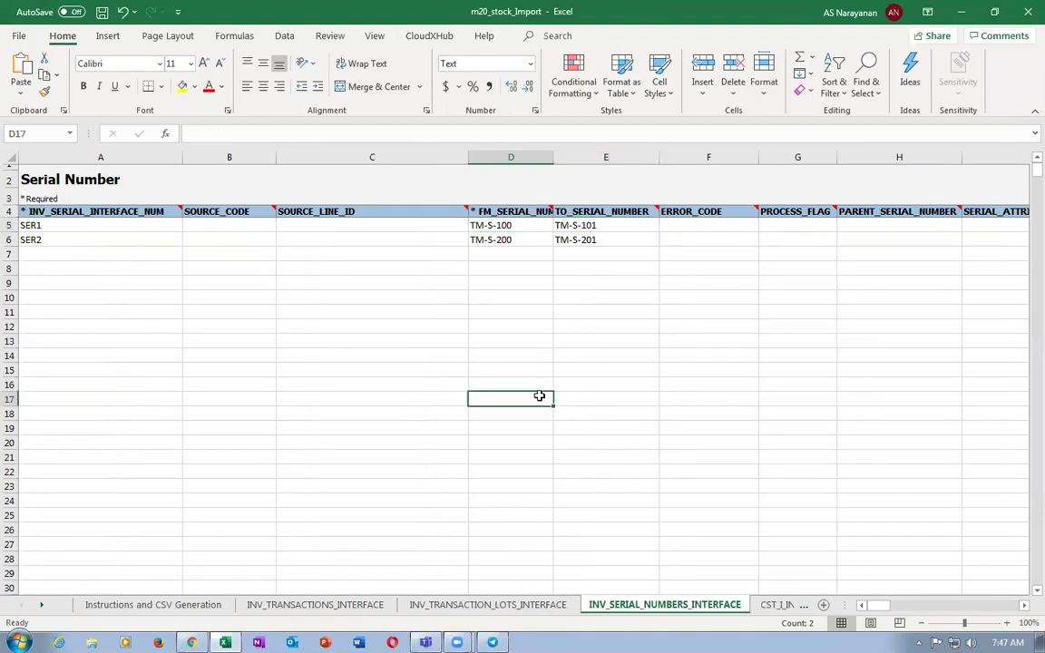
{"action": "left_click", "coordinate": [706, 228]}
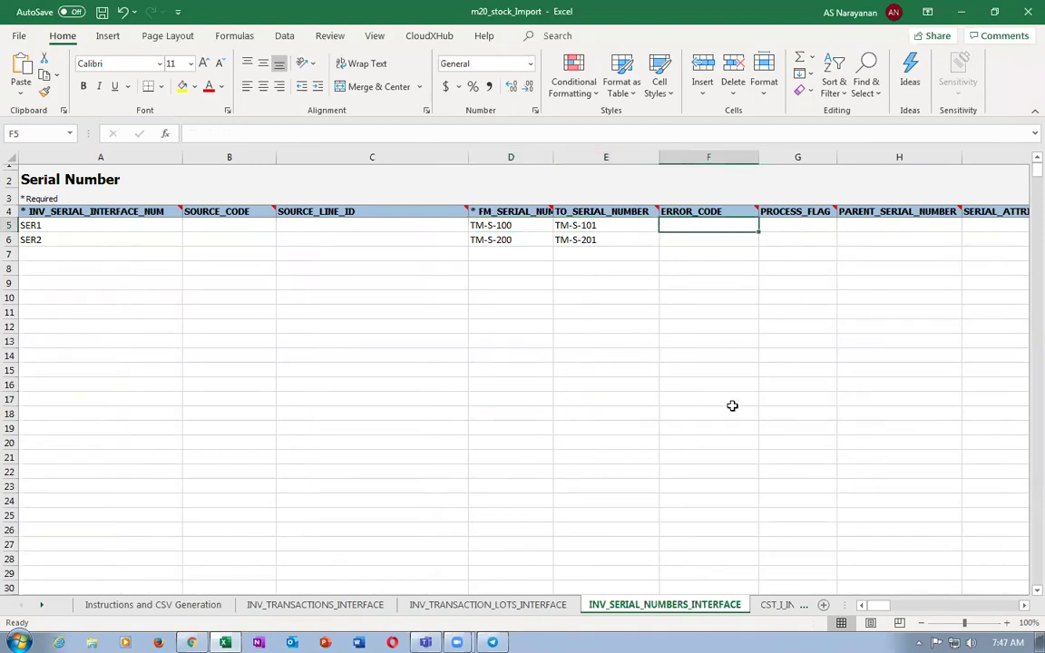
{"action": "key", "text": "Left"}
{"action": "key", "text": "Left"}
{"action": "key", "text": "Left"}
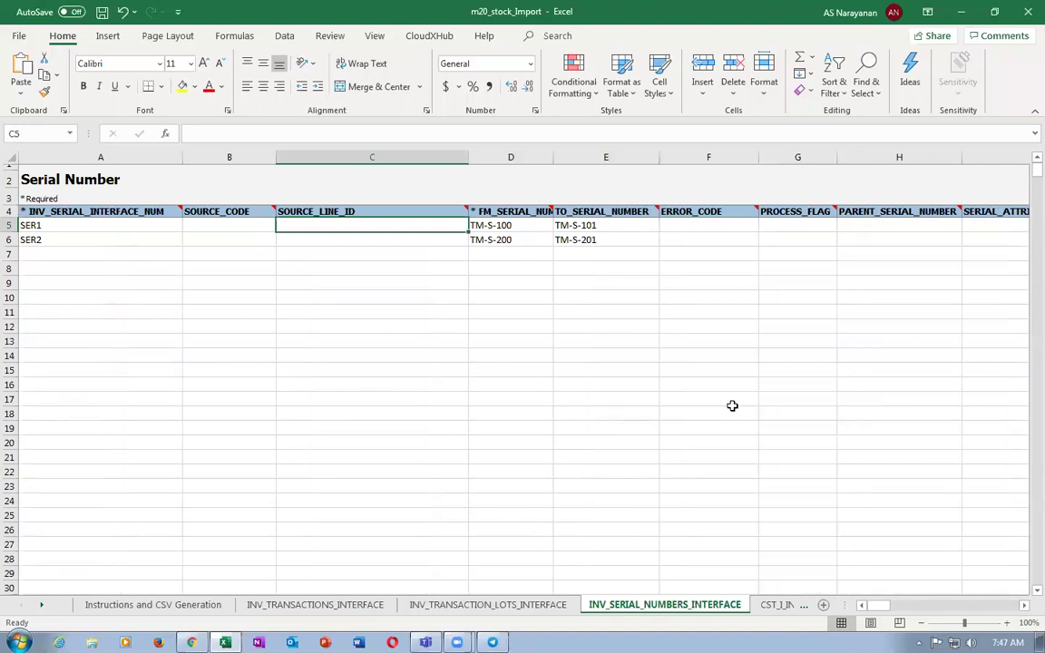
{"action": "key", "text": "Left"}
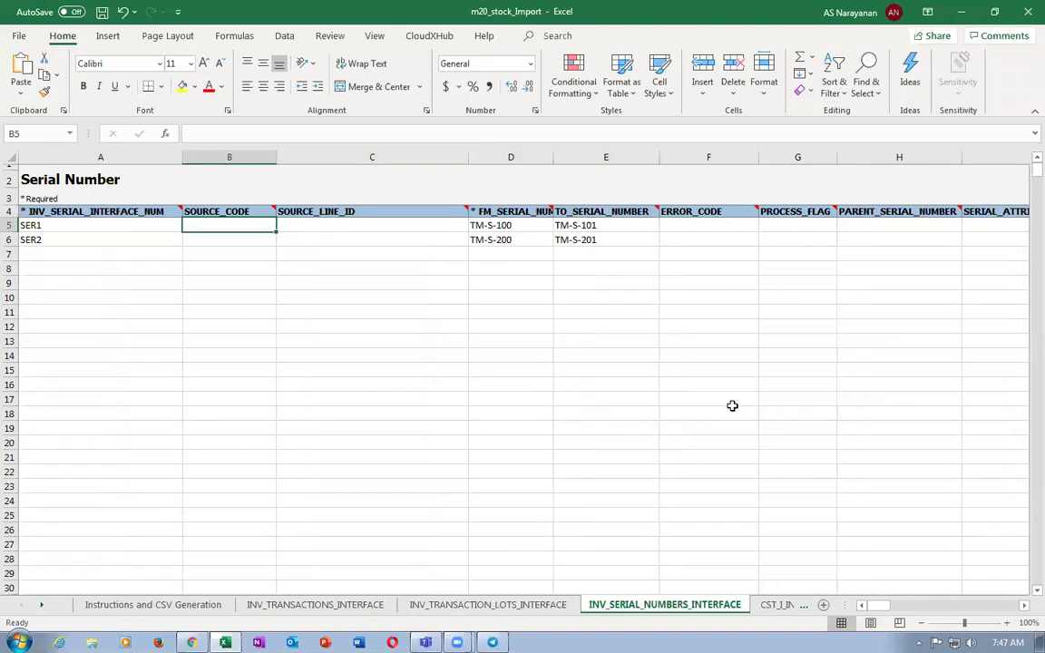
{"action": "key", "text": "Right"}
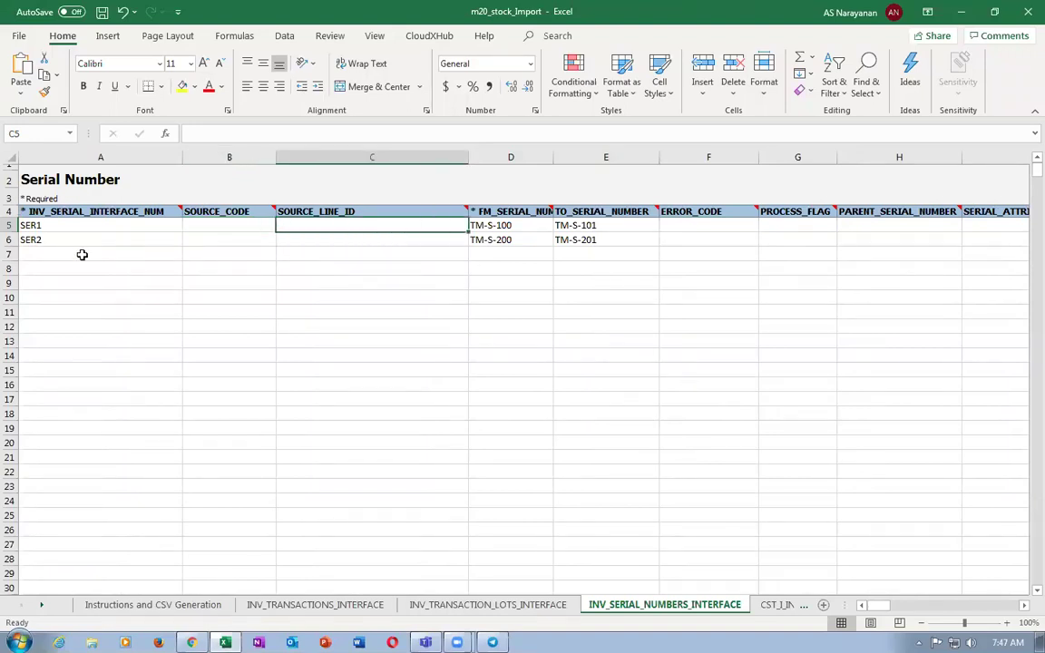
Check the SOURCE_LINE_ID column on the INV_TRANSACTION_LOTS_INTERFACE sheet and glance at the miscellaneous transaction in Chrome.
{"action": "left_click", "coordinate": [445, 606]}
{"action": "left_click", "coordinate": [339, 355]}
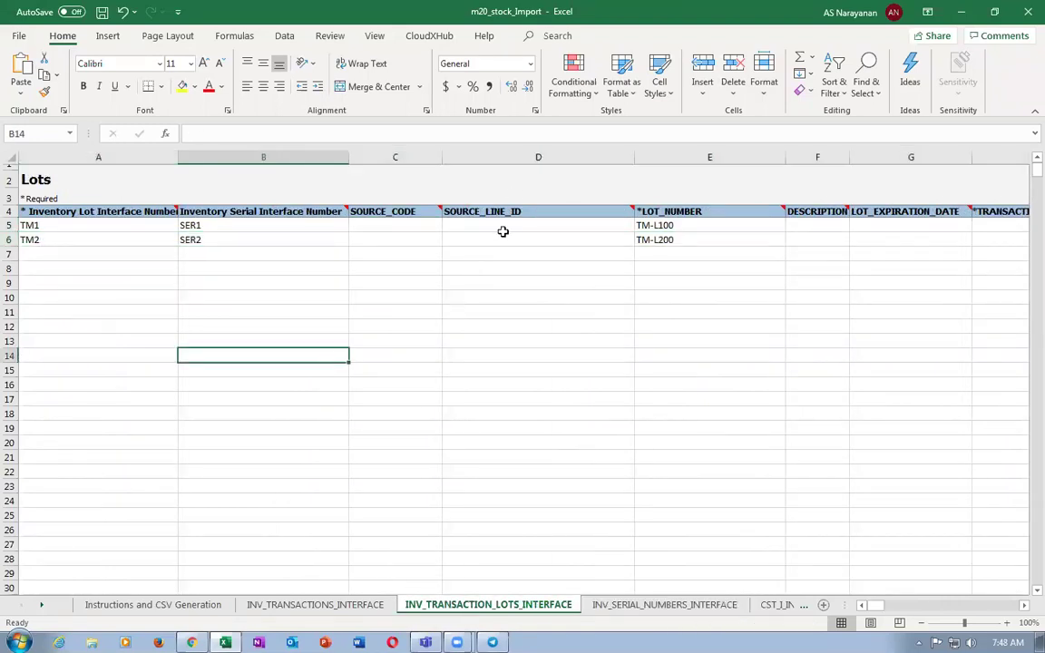
{"action": "left_click", "coordinate": [500, 226]}
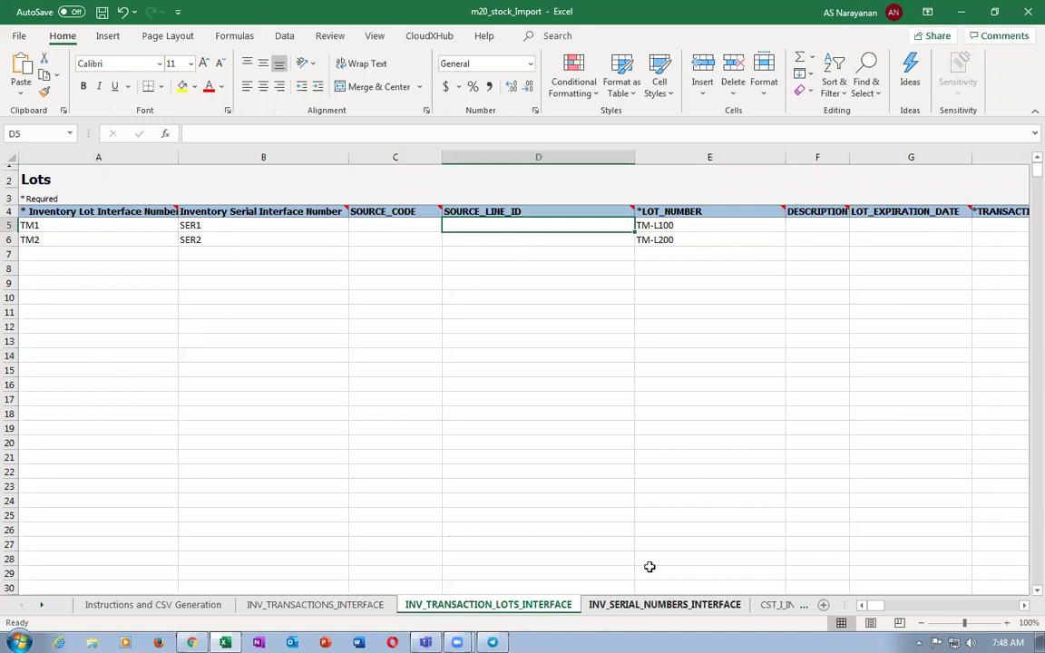
{"action": "key", "text": "alt+Tab"}
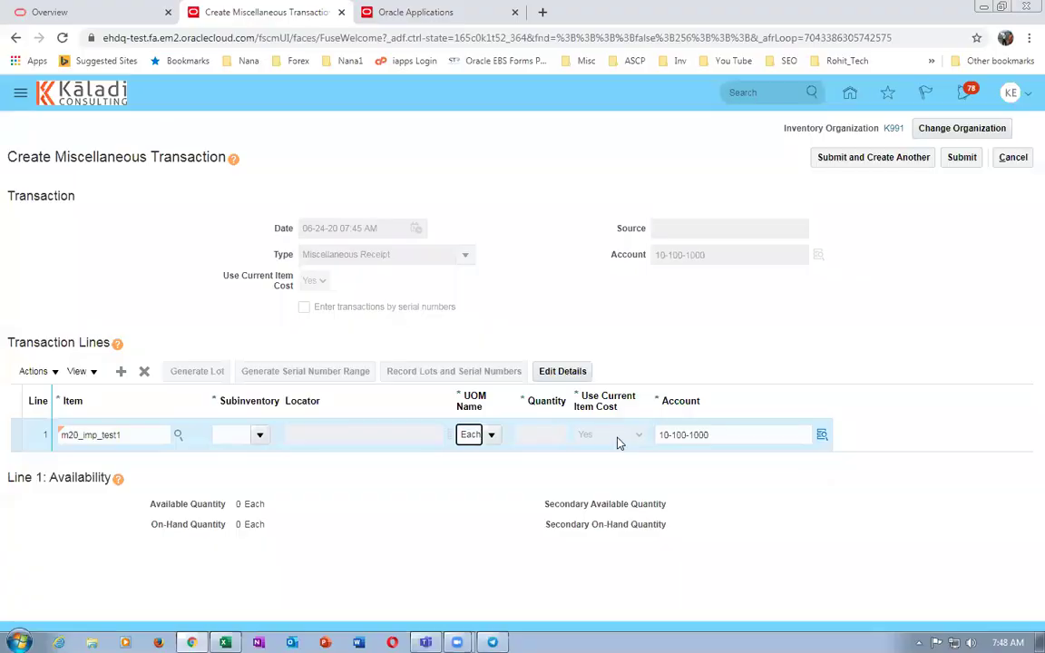
{"action": "key", "text": "alt+Tab"}
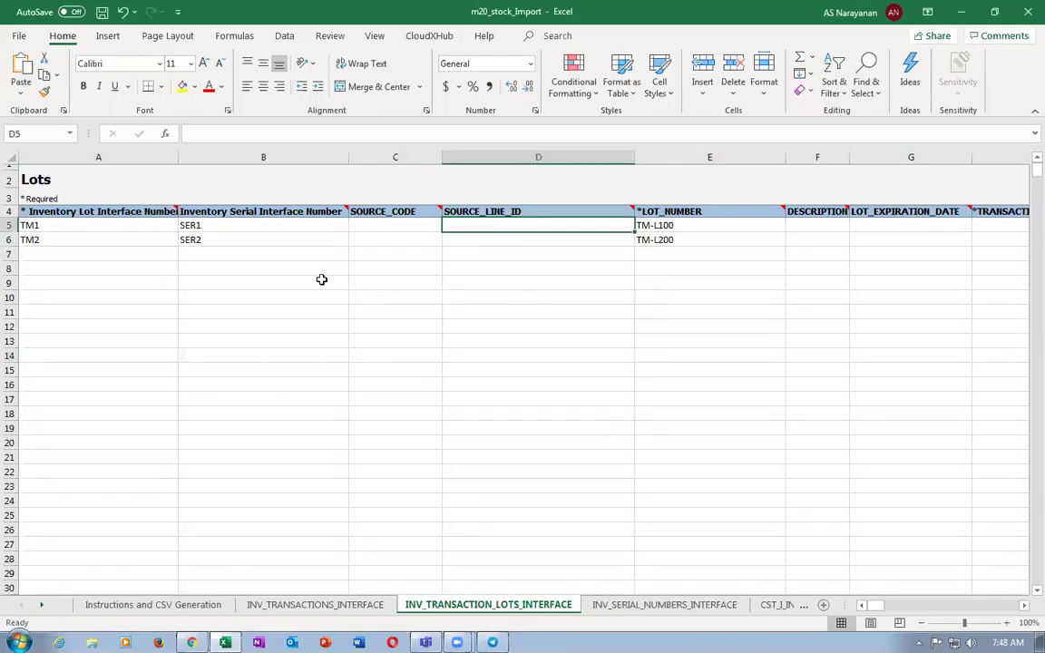
Return to the INV_TRANSACTIONS_INTERFACE sheet and recheck the source header and line ID columns in row 5.
{"action": "left_click", "coordinate": [273, 603]}
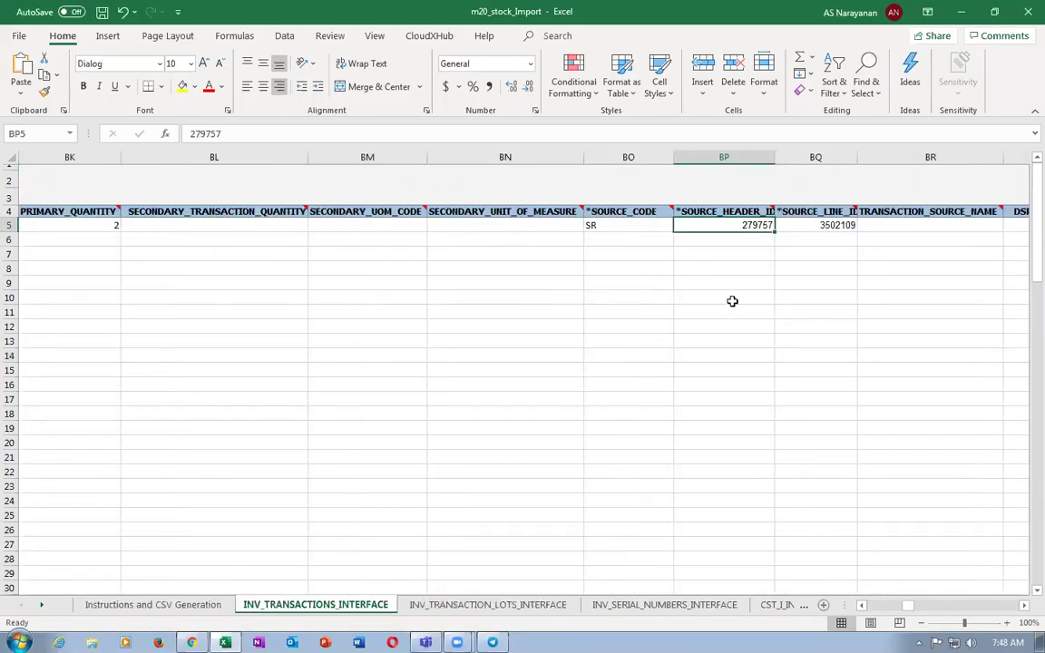
{"action": "key", "text": "Right"}
{"action": "key", "text": "Right"}
{"action": "key", "text": "Left"}
{"action": "key", "text": "Left"}
Find the TRANSACTION_MODE column in row 5 and read the note on its header for the processing mode codes.
{"action": "key", "text": "Right"}
{"action": "key", "text": "Right"}
{"action": "key", "text": "Right"}
{"action": "key", "text": "Right"}
{"action": "key", "text": "Right"}
{"action": "key", "text": "Right"}
{"action": "key", "text": "Right"}
{"action": "key", "text": "Right"}
{"action": "key", "text": "Right"}
{"action": "key", "text": "Right"}
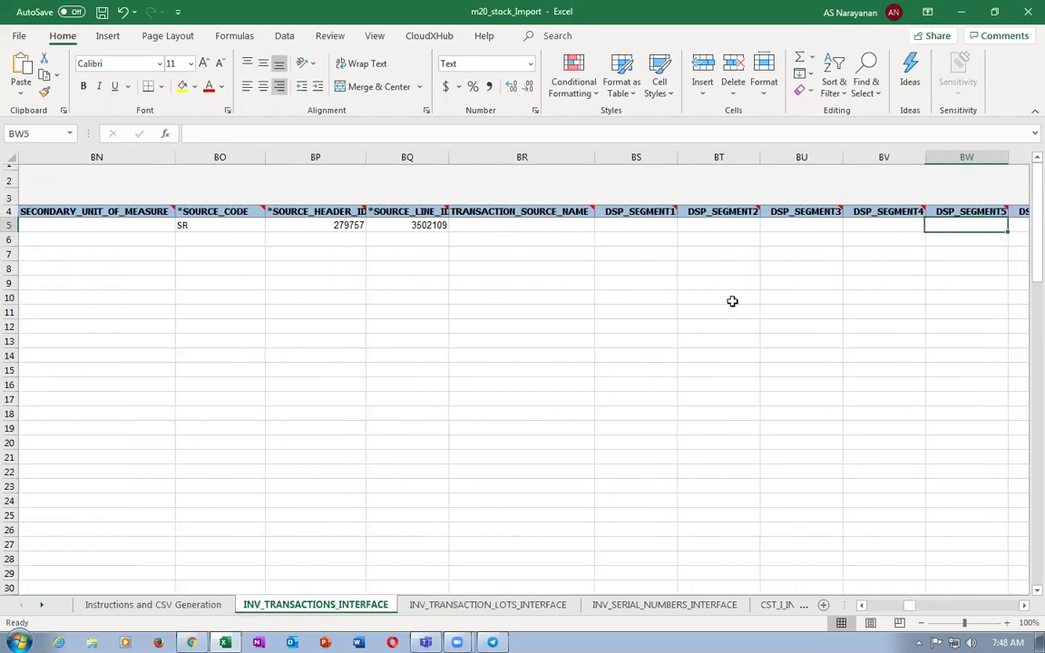
{"action": "key", "text": "Right"}
{"action": "key", "text": "Right"}
{"action": "key", "text": "Right"}
{"action": "key", "text": "Right"}
{"action": "key", "text": "Right"}
{"action": "key", "text": "Right"}
{"action": "key", "text": "Right"}
{"action": "key", "text": "Right"}
{"action": "key", "text": "Right"}
{"action": "key", "text": "Right"}
{"action": "key", "text": "Right"}
{"action": "key", "text": "Right"}
{"action": "key", "text": "Right"}
{"action": "key", "text": "Right"}
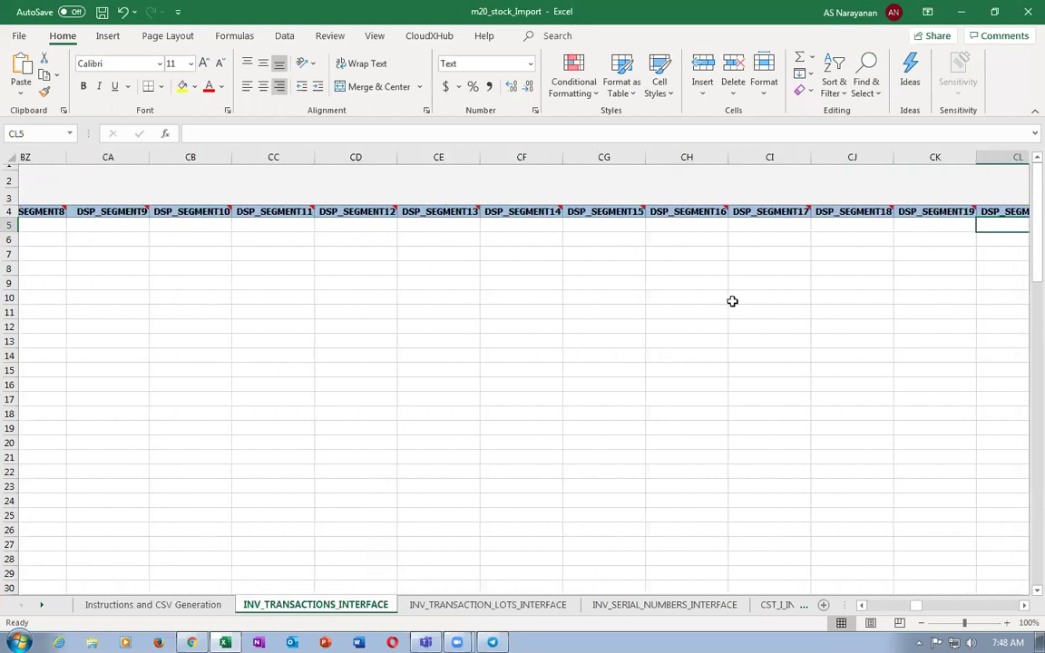
{"action": "key", "text": "Right"}
{"action": "key", "text": "Right"}
{"action": "key", "text": "Right"}
{"action": "key", "text": "Right"}
{"action": "key", "text": "Right"}
{"action": "key", "text": "Right"}
{"action": "key", "text": "Right"}
{"action": "key", "text": "Right"}
{"action": "key", "text": "Right"}
{"action": "key", "text": "Right"}
{"action": "key", "text": "Right"}
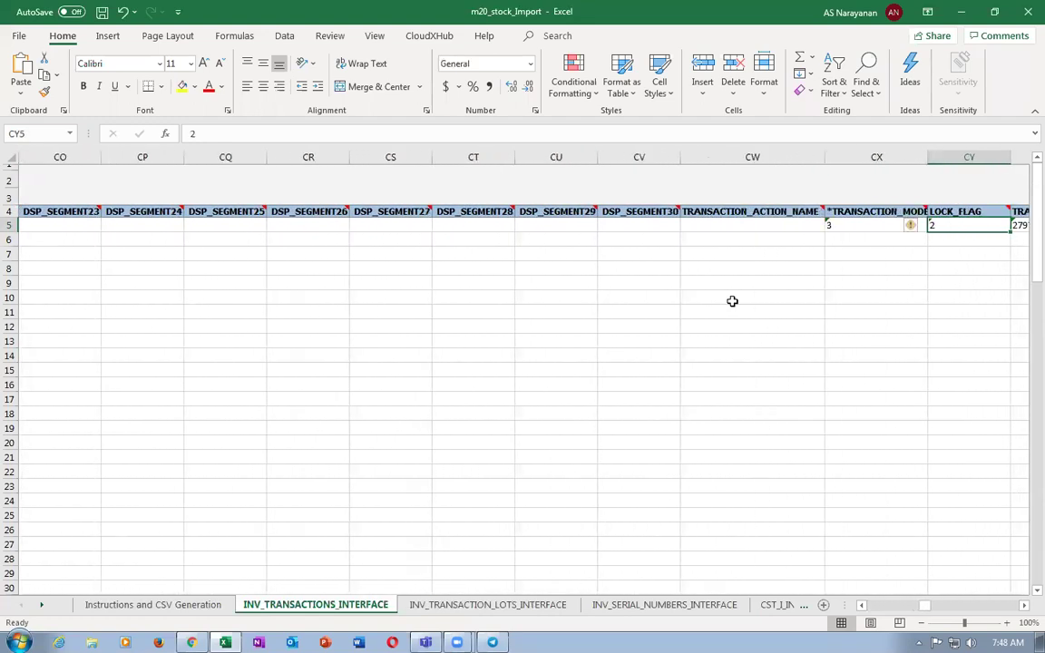
{"action": "key", "text": "Left"}
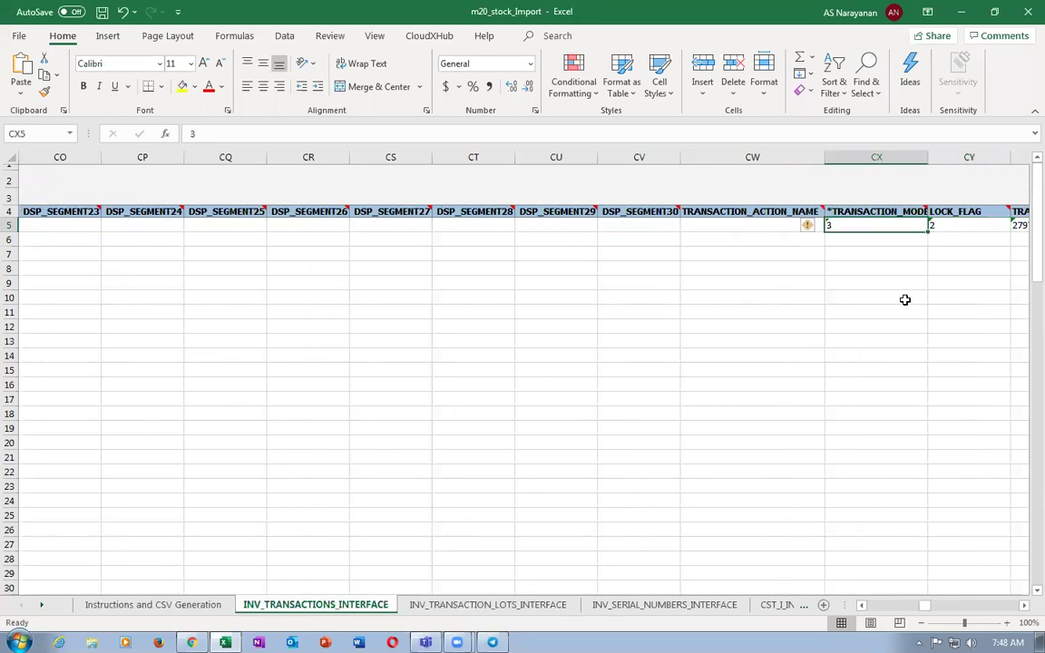
{"action": "right_click", "coordinate": [869, 212]}
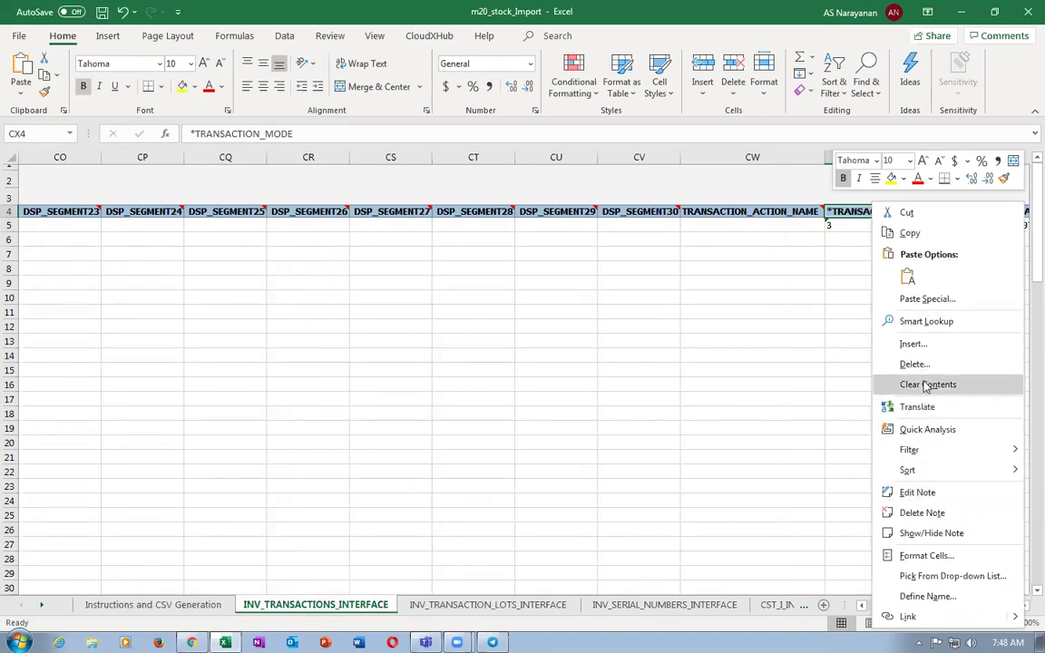
{"action": "left_click", "coordinate": [916, 492]}
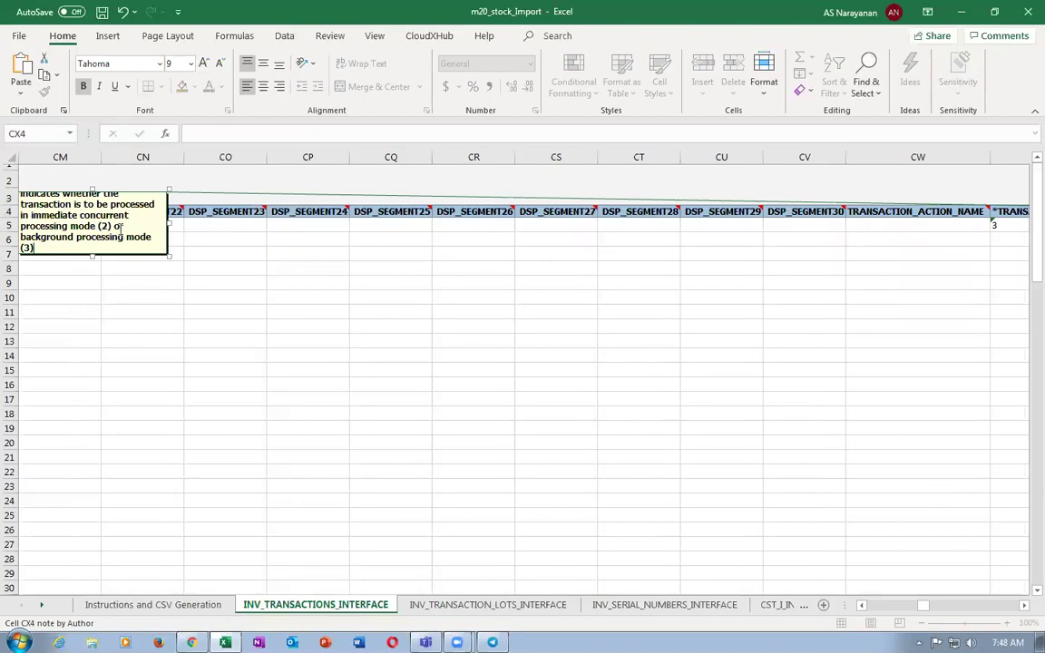
{"action": "left_click", "coordinate": [142, 313]}
{"action": "left_click", "coordinate": [894, 309]}
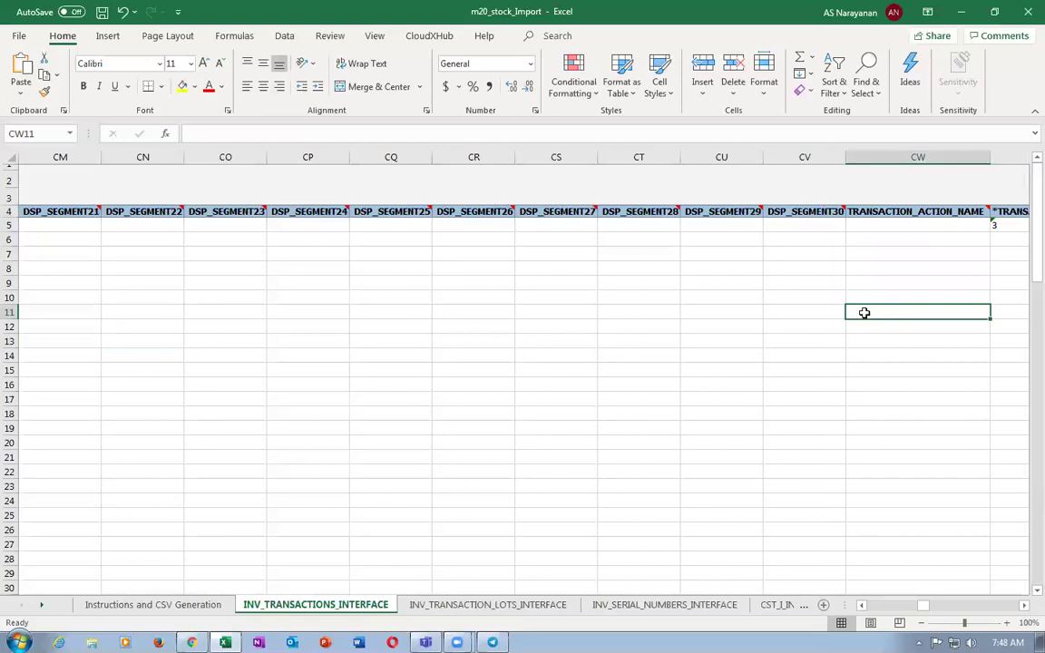
Set TRANSACTION_REFERENCE in CZ5 to 321.
{"action": "key", "text": "Right"}
{"action": "key", "text": "Right"}
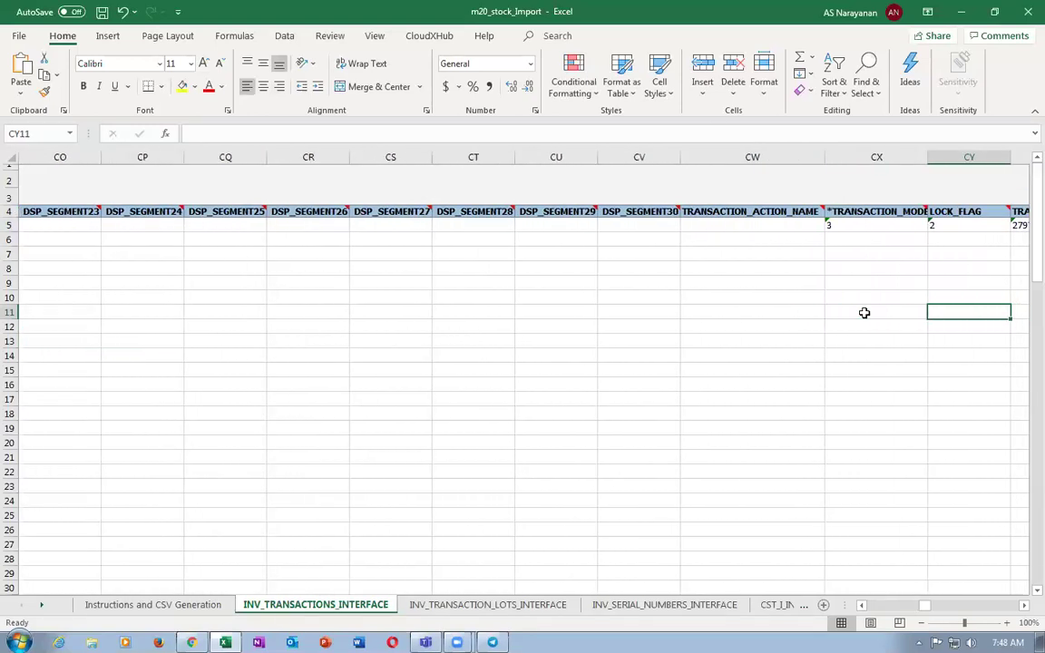
{"action": "key", "text": "Right"}
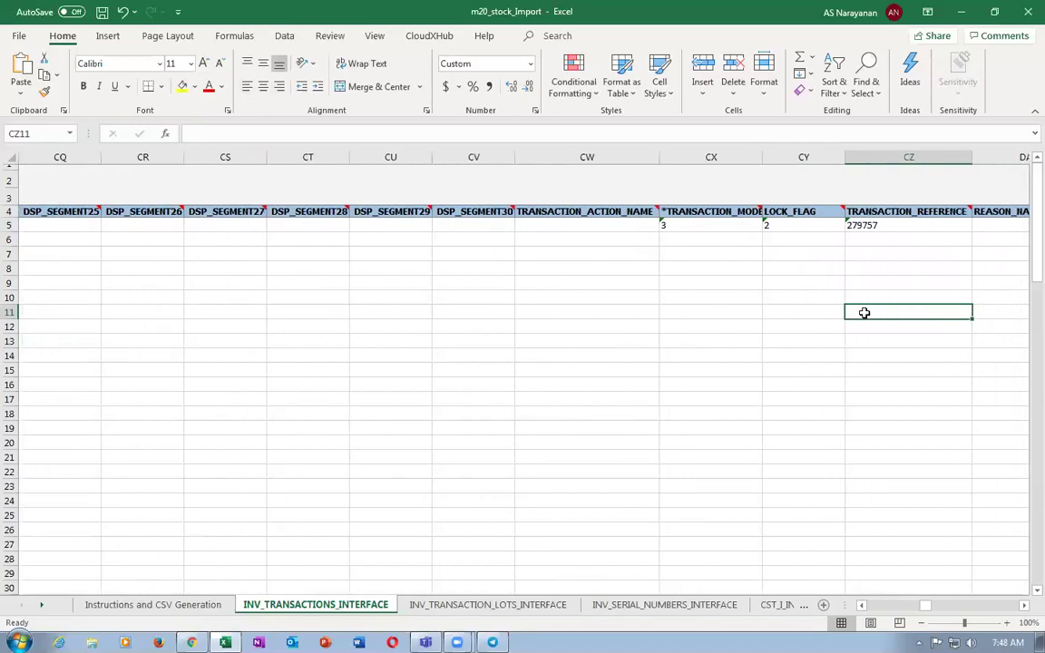
{"action": "key", "text": "Up"}
{"action": "key", "text": "Up"}
{"action": "key", "text": "Up"}
{"action": "key", "text": "Up"}
{"action": "key", "text": "Up"}
{"action": "key", "text": "Up"}
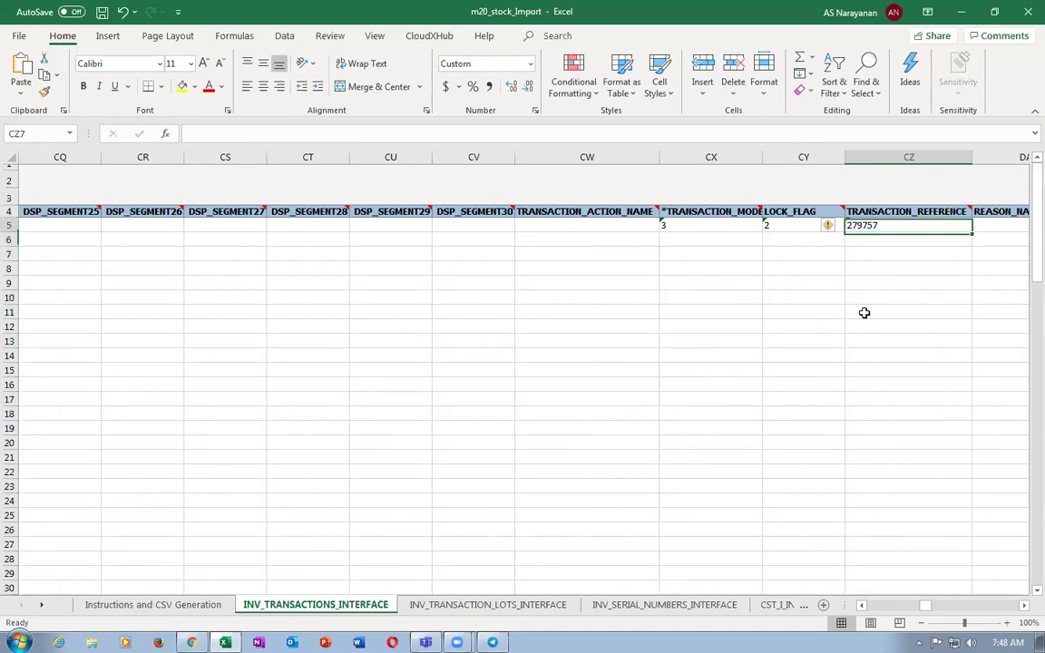
{"action": "type", "text": "321"}
{"action": "key", "text": "Tab"}
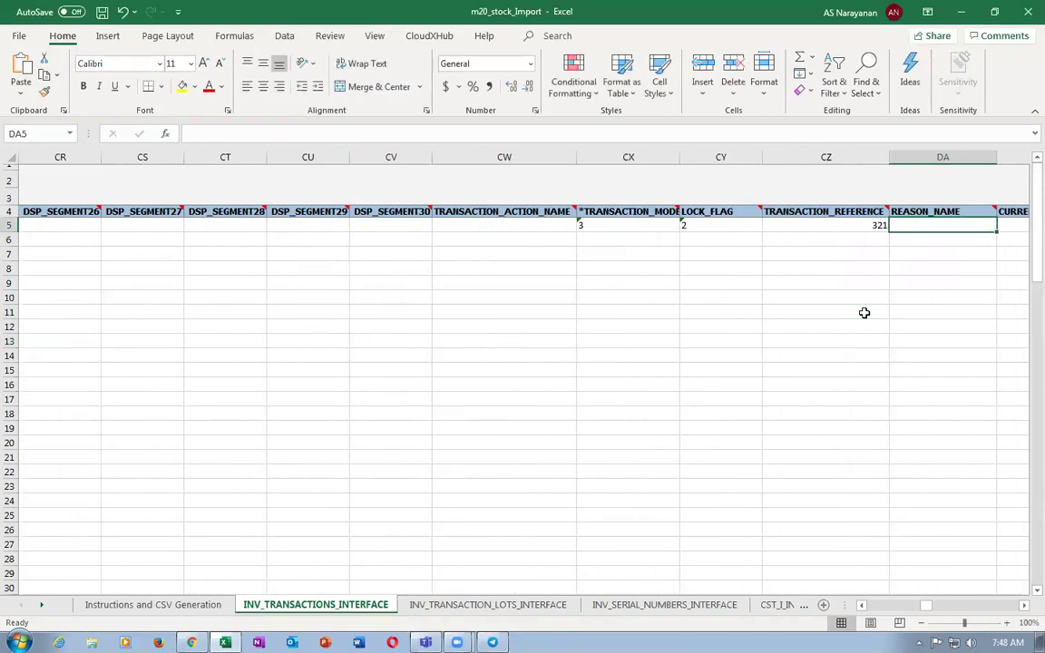
Clear the sample SHIPMENT_NUMBER value from ET5 in row 5.
{"action": "key", "text": "Tab"}
{"action": "key", "text": "Tab"}
{"action": "key", "text": "Tab"}
{"action": "key", "text": "Tab"}
{"action": "key", "text": "Tab"}
{"action": "key", "text": "Tab"}
{"action": "key", "text": "Tab"}
{"action": "key", "text": "Tab"}
{"action": "key", "text": "Tab"}
{"action": "key", "text": "Tab"}
{"action": "key", "text": "Tab"}
{"action": "key", "text": "Tab"}
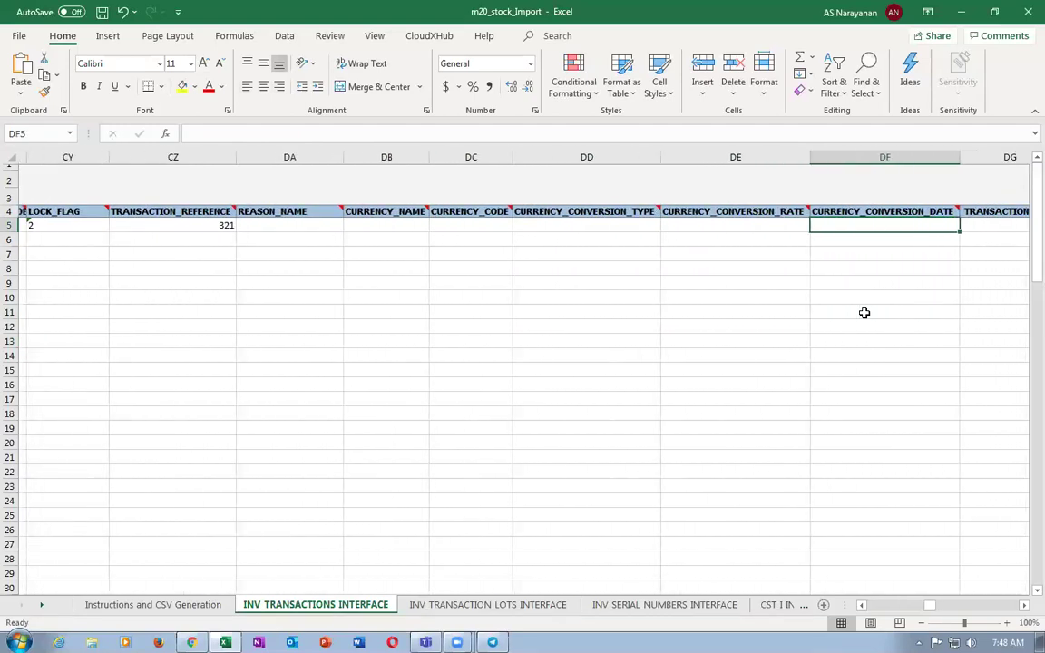
{"action": "key", "text": "Tab"}
{"action": "key", "text": "Tab"}
{"action": "key", "text": "Tab"}
{"action": "key", "text": "Tab"}
{"action": "key", "text": "Tab"}
{"action": "key", "text": "Tab"}
{"action": "key", "text": "Tab"}
{"action": "key", "text": "Tab"}
{"action": "key", "text": "Tab"}
{"action": "key", "text": "Tab"}
{"action": "key", "text": "Tab"}
{"action": "key", "text": "Tab"}
{"action": "key", "text": "Tab"}
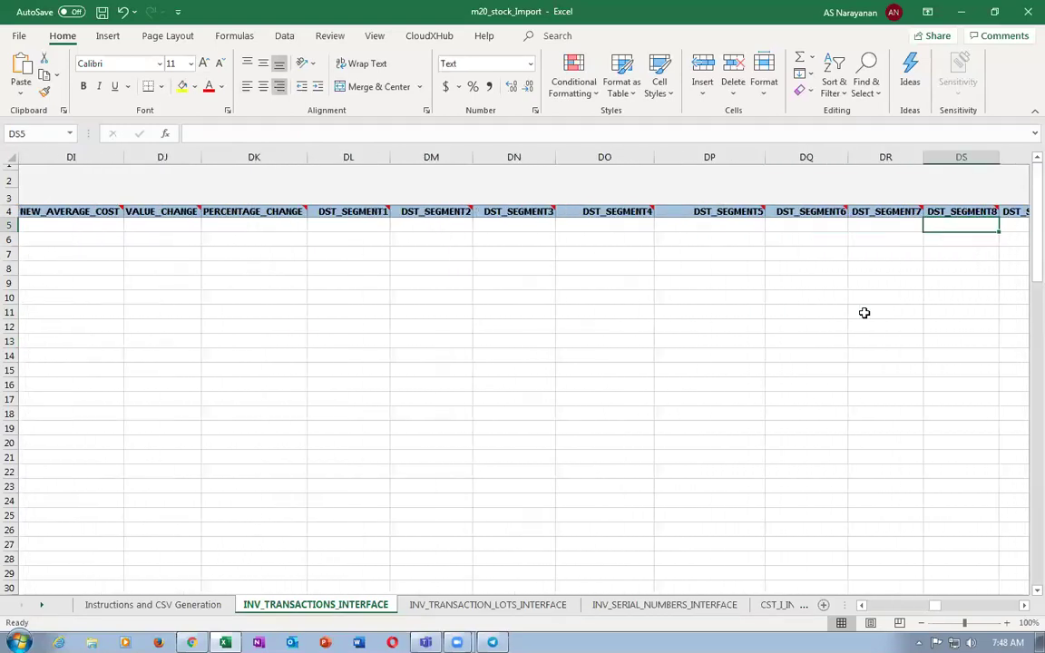
{"action": "key", "text": "Tab"}
{"action": "key", "text": "Tab"}
{"action": "key", "text": "Tab"}
{"action": "key", "text": "Tab"}
{"action": "key", "text": "Tab"}
{"action": "key", "text": "Tab"}
{"action": "key", "text": "Tab"}
{"action": "key", "text": "Tab"}
{"action": "key", "text": "Tab"}
{"action": "key", "text": "Tab"}
{"action": "key", "text": "Tab"}
{"action": "key", "text": "Tab"}
{"action": "key", "text": "Tab"}
{"action": "key", "text": "Tab"}
{"action": "key", "text": "Tab"}
{"action": "key", "text": "Tab"}
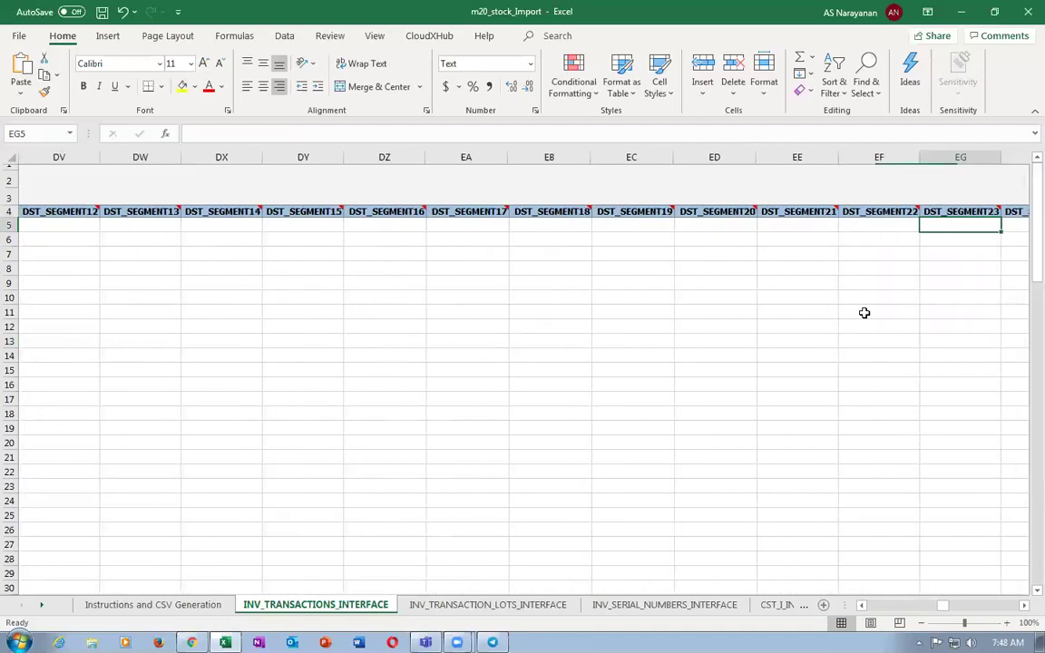
{"action": "key", "text": "Tab"}
{"action": "key", "text": "Tab"}
{"action": "key", "text": "Tab"}
{"action": "key", "text": "Tab"}
{"action": "key", "text": "Tab"}
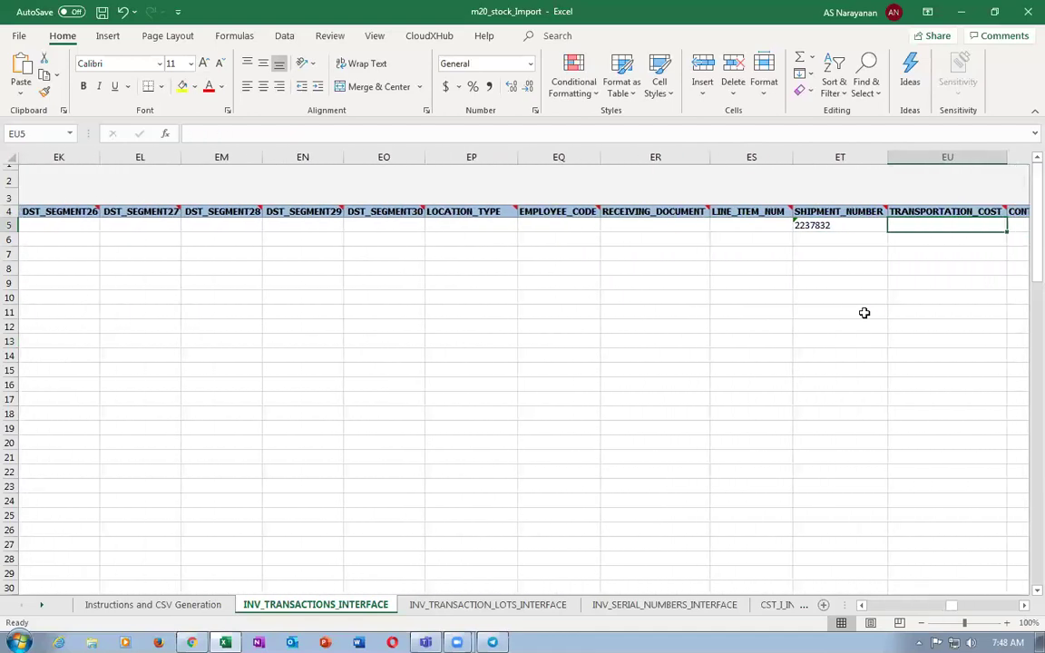
{"action": "key", "text": "shift+Tab"}
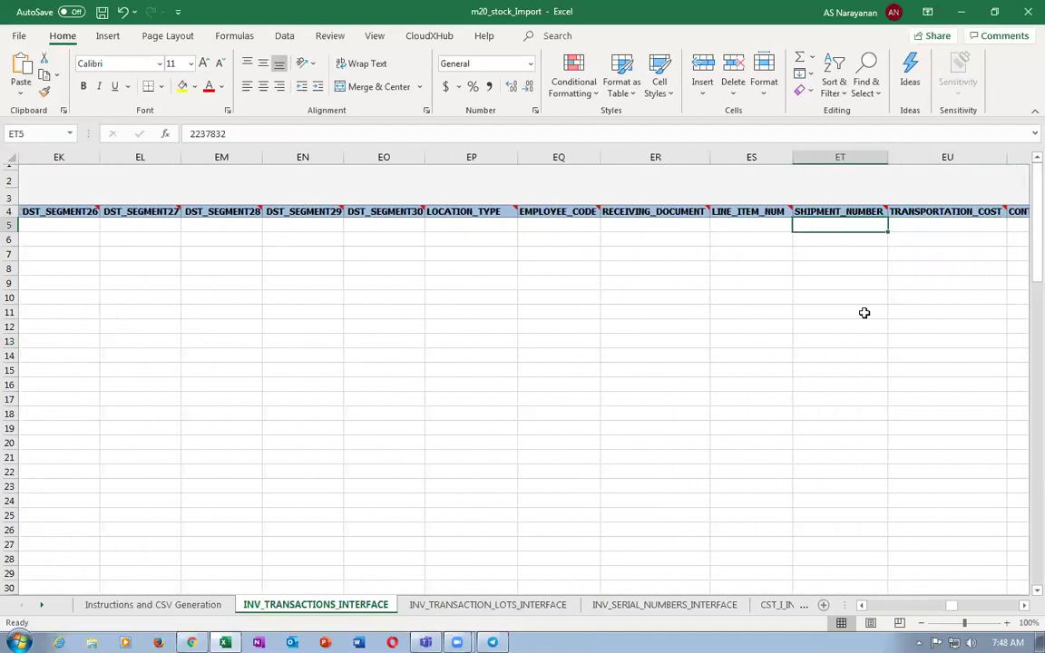
Clear the sample EXPECTED_ARRIVAL_DATE from EX5 in row 5.
{"action": "key", "text": "Tab"}
{"action": "key", "text": "Tab"}
{"action": "key", "text": "Tab"}
{"action": "key", "text": "Tab"}
{"action": "key", "text": "Tab"}
{"action": "key", "text": "Tab"}
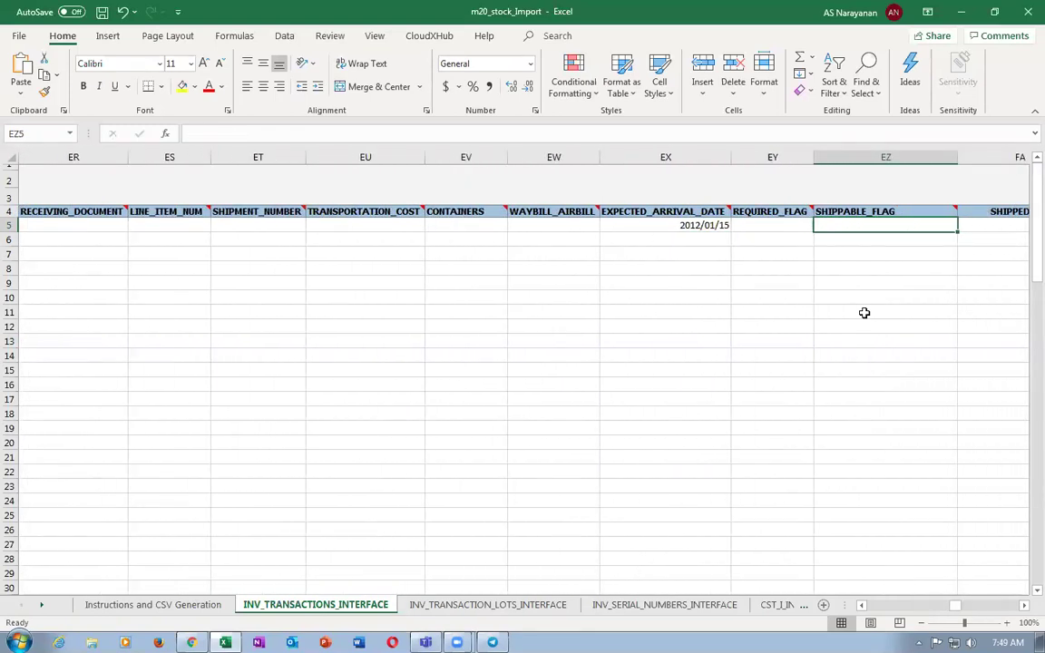
{"action": "key", "text": "Tab"}
{"action": "key", "text": "Tab"}
{"action": "key", "text": "Tab"}
{"action": "key", "text": "Tab"}
{"action": "key", "text": "Tab"}
{"action": "key", "text": "Tab"}
{"action": "key", "text": "Tab"}
{"action": "key", "text": "Tab"}
{"action": "key", "text": "Tab"}
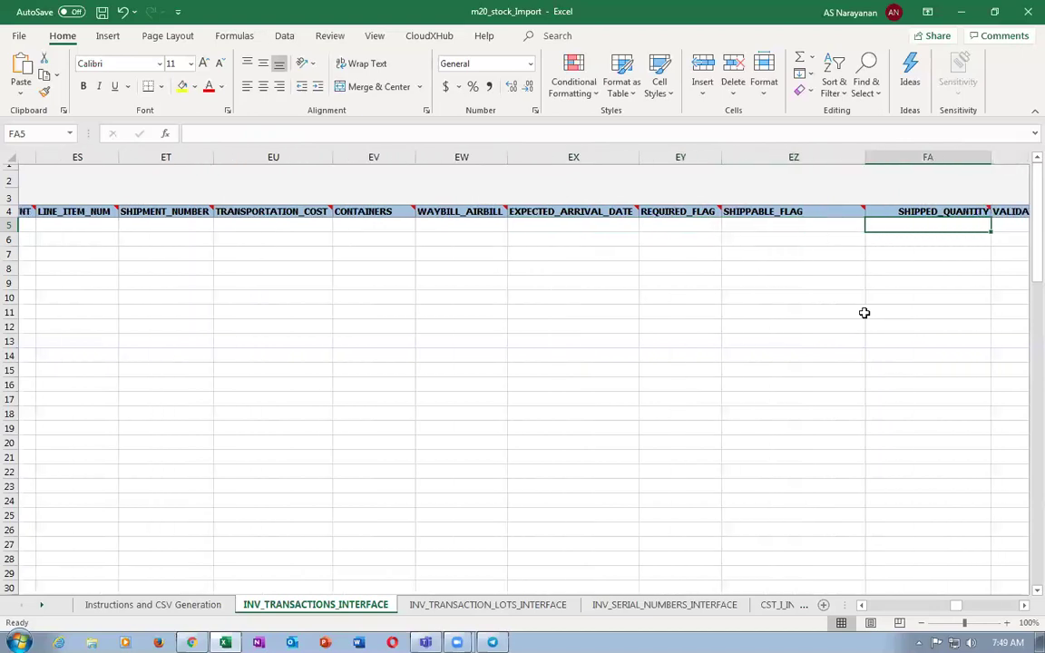
Check row 5 for leftover sample values from the ownership and attribute columns up to TRANSACTION_COST_IDENTIFIER in HR5.
{"action": "key", "text": "Tab"}
{"action": "key", "text": "Tab"}
{"action": "key", "text": "Tab"}
{"action": "key", "text": "Tab"}
{"action": "key", "text": "Tab"}
{"action": "key", "text": "Tab"}
{"action": "key", "text": "Tab"}
{"action": "key", "text": "Tab"}
{"action": "key", "text": "Tab"}
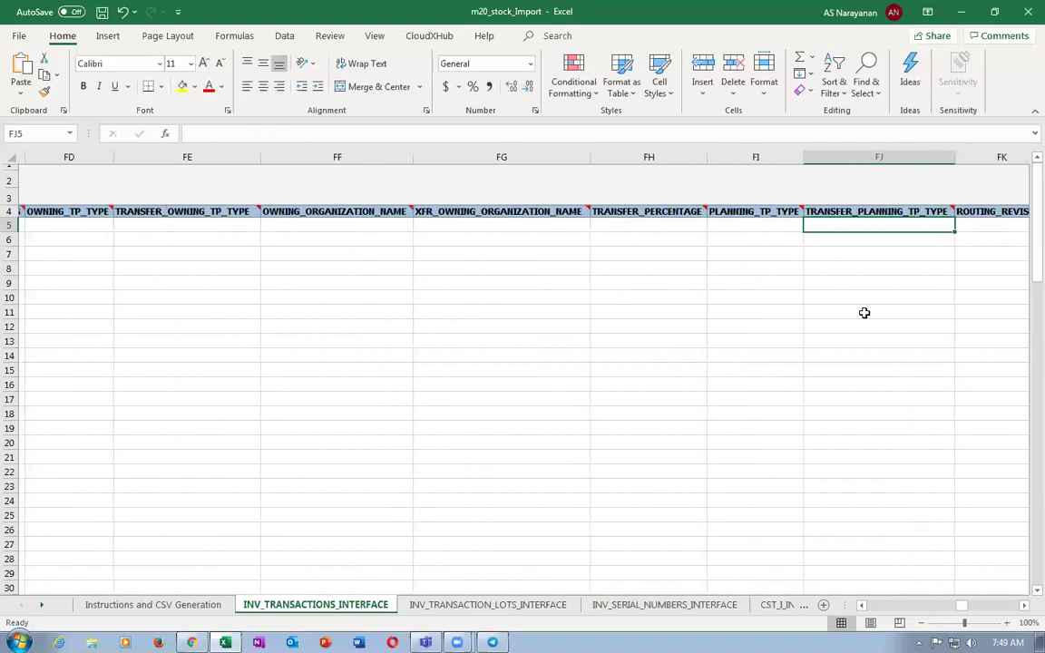
{"action": "key", "text": "Tab"}
{"action": "key", "text": "Tab"}
{"action": "key", "text": "Tab"}
{"action": "key", "text": "Tab"}
{"action": "key", "text": "Tab"}
{"action": "key", "text": "Tab"}
{"action": "key", "text": "Tab"}
{"action": "key", "text": "Tab"}
{"action": "key", "text": "Tab"}
{"action": "key", "text": "Tab"}
{"action": "key", "text": "Tab"}
{"action": "key", "text": "Tab"}
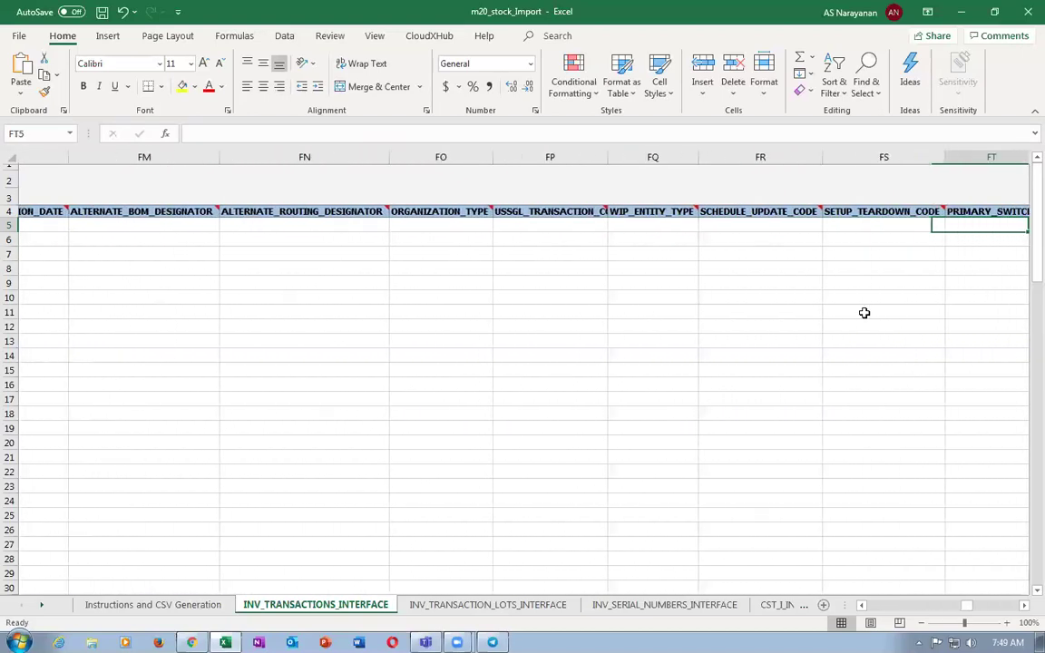
{"action": "key", "text": "Tab"}
{"action": "key", "text": "Tab"}
{"action": "key", "text": "Tab"}
{"action": "key", "text": "Tab"}
{"action": "key", "text": "Tab"}
{"action": "key", "text": "Tab"}
{"action": "key", "text": "Tab"}
{"action": "key", "text": "Tab"}
{"action": "key", "text": "Tab"}
{"action": "key", "text": "Tab"}
{"action": "key", "text": "Tab"}
{"action": "key", "text": "Tab"}
{"action": "key", "text": "Tab"}
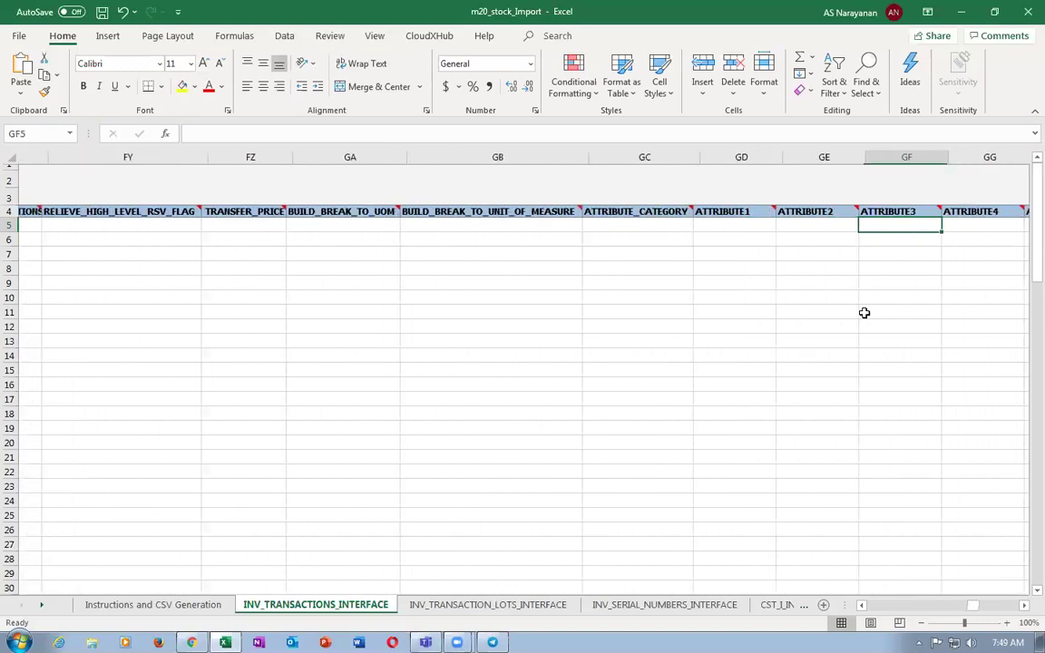
{"action": "key", "text": "Tab"}
{"action": "key", "text": "Tab"}
{"action": "key", "text": "Tab"}
{"action": "key", "text": "Tab"}
{"action": "key", "text": "Tab"}
{"action": "key", "text": "Tab"}
{"action": "key", "text": "Tab"}
{"action": "key", "text": "Tab"}
{"action": "key", "text": "Tab"}
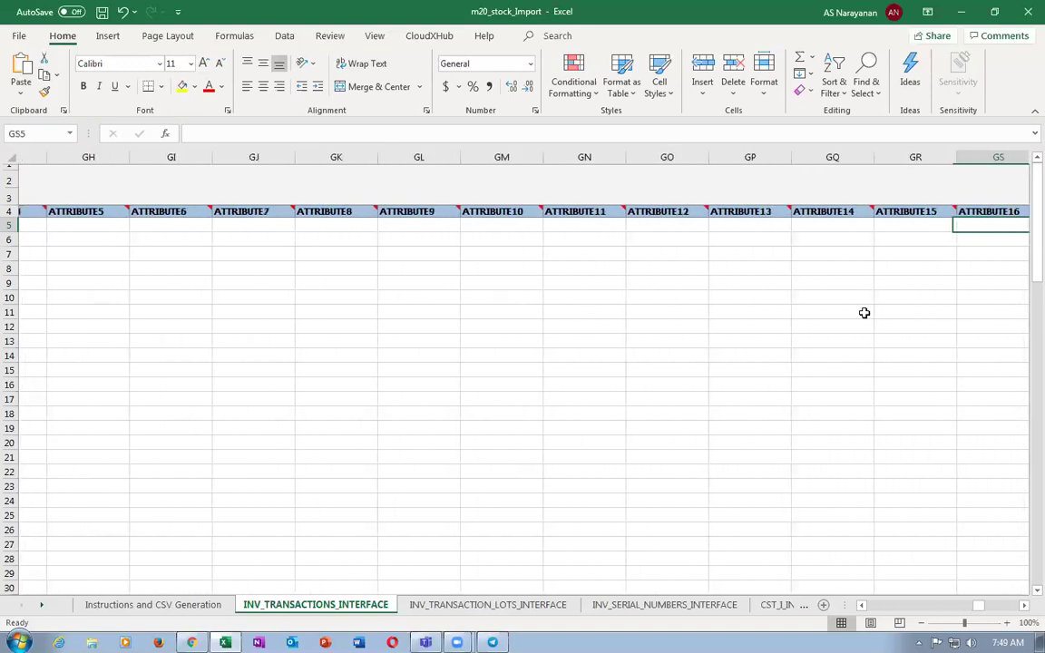
{"action": "key", "text": "Tab"}
{"action": "key", "text": "Tab"}
{"action": "key", "text": "Tab"}
{"action": "key", "text": "Tab"}
{"action": "key", "text": "Tab"}
{"action": "key", "text": "Tab"}
{"action": "key", "text": "Tab"}
{"action": "key", "text": "Tab"}
{"action": "key", "text": "Tab"}
{"action": "key", "text": "Tab"}
{"action": "key", "text": "Tab"}
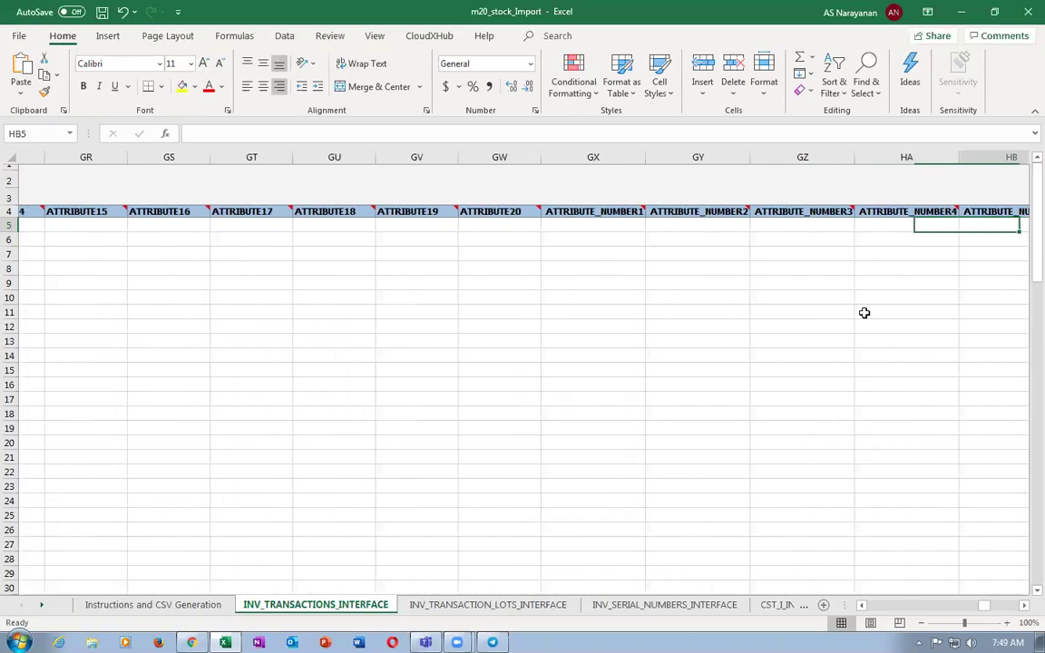
{"action": "key", "text": "Tab"}
{"action": "key", "text": "Tab"}
{"action": "key", "text": "Tab"}
{"action": "key", "text": "Tab"}
{"action": "key", "text": "Tab"}
{"action": "key", "text": "Tab"}
{"action": "key", "text": "Tab"}
{"action": "key", "text": "Tab"}
{"action": "key", "text": "Tab"}
{"action": "key", "text": "Tab"}
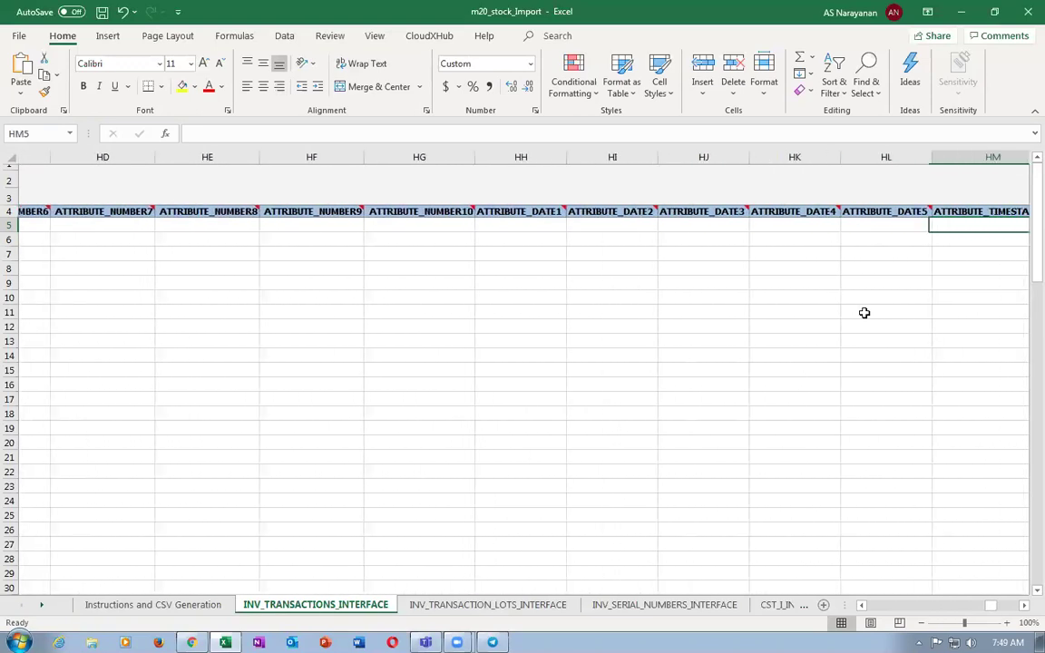
{"action": "key", "text": "Tab"}
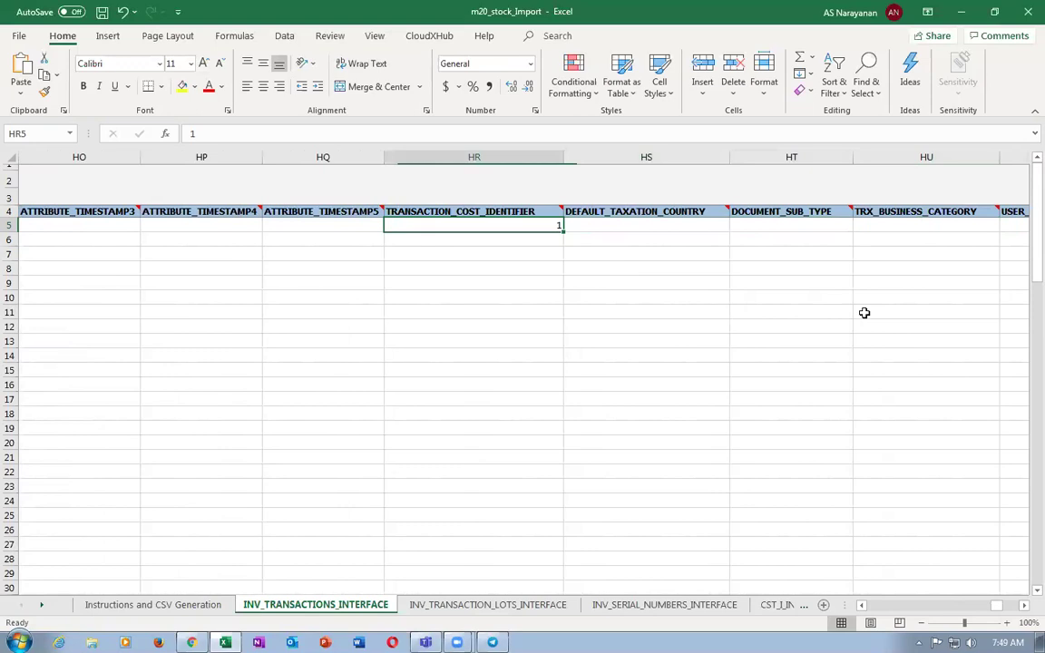
Check the taxation, category and vendor columns of row 5 up to the required USE_CURRENT_COST flag in IP5.
{"action": "key", "text": "Tab"}
{"action": "key", "text": "Tab"}
{"action": "key", "text": "Tab"}
{"action": "key", "text": "Tab"}
{"action": "key", "text": "Tab"}
{"action": "key", "text": "Tab"}
{"action": "key", "text": "Tab"}
{"action": "key", "text": "Tab"}
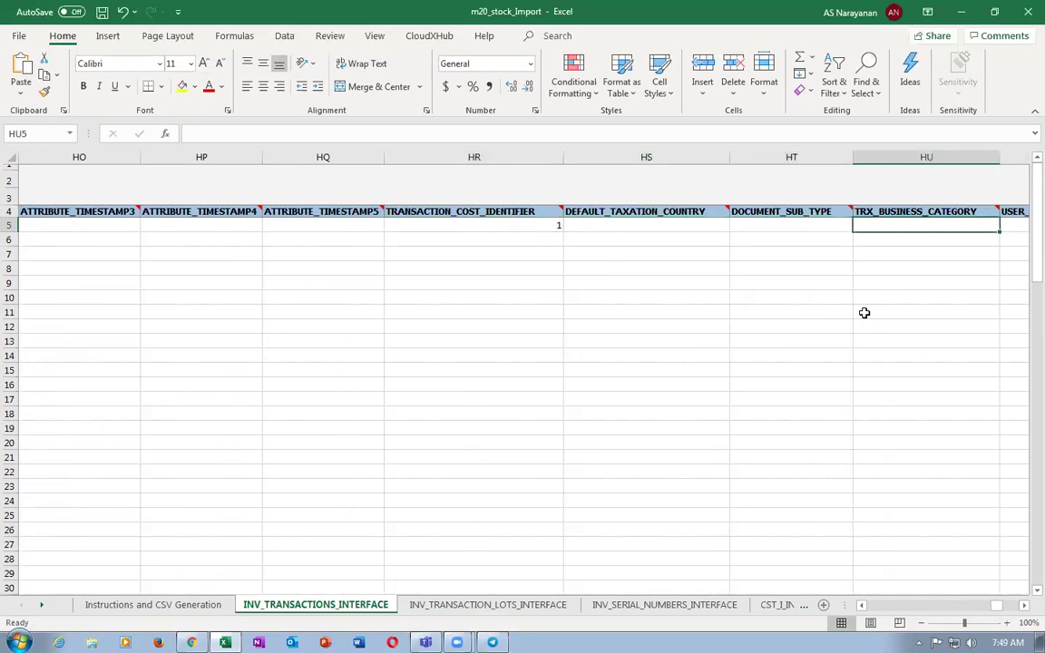
{"action": "key", "text": "Tab"}
{"action": "key", "text": "Tab"}
{"action": "key", "text": "Tab"}
{"action": "key", "text": "Tab"}
{"action": "key", "text": "Tab"}
{"action": "key", "text": "Tab"}
{"action": "key", "text": "Tab"}
{"action": "key", "text": "Tab"}
{"action": "key", "text": "Tab"}
{"action": "key", "text": "Tab"}
{"action": "key", "text": "Tab"}
{"action": "key", "text": "Tab"}
{"action": "key", "text": "Tab"}
{"action": "key", "text": "Tab"}
{"action": "key", "text": "Tab"}
{"action": "key", "text": "Tab"}
{"action": "key", "text": "Tab"}
{"action": "key", "text": "Tab"}
{"action": "key", "text": "Tab"}
{"action": "key", "text": "Tab"}
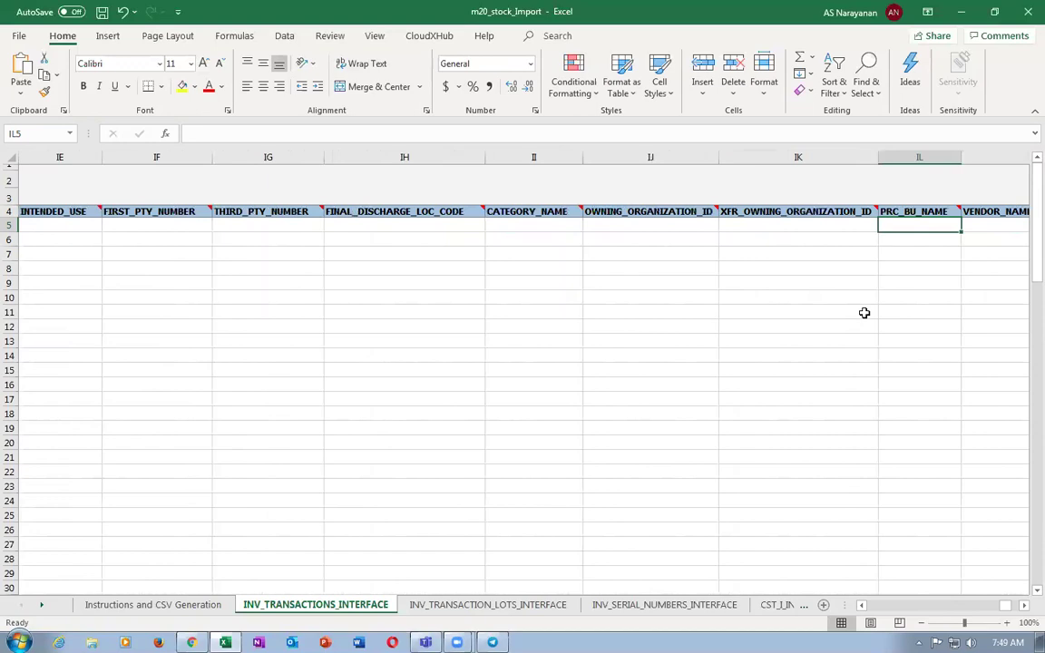
{"action": "key", "text": "shift+Tab"}
{"action": "key", "text": "shift+Tab"}
{"action": "key", "text": "shift+Tab"}
{"action": "key", "text": "shift+Tab"}
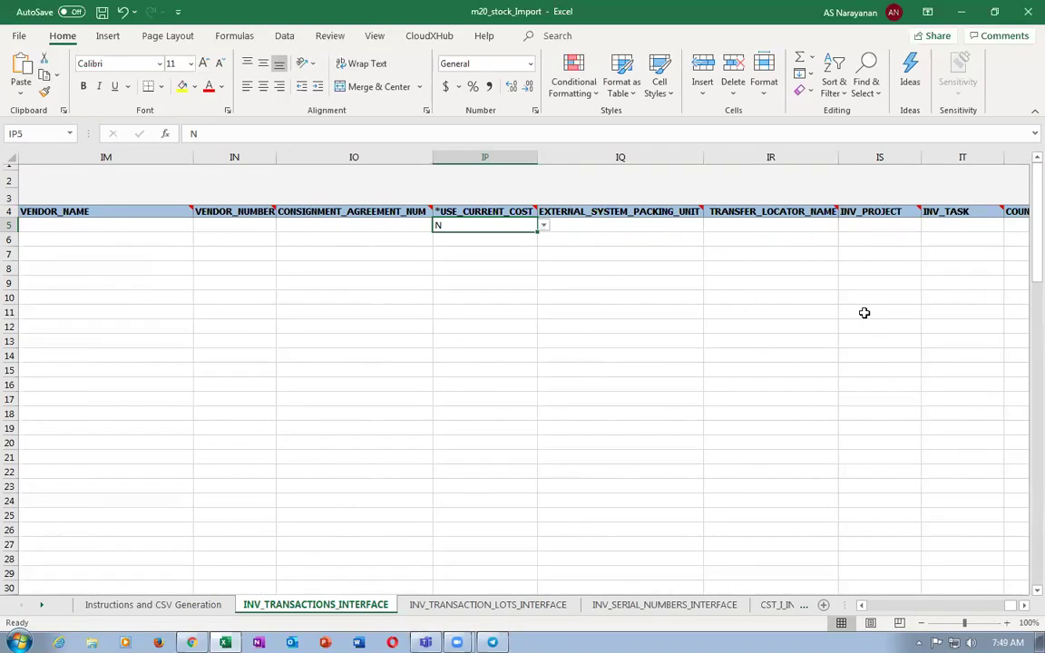
Check the last columns of row 5, from EXTERNAL_SYSTEM_PACKING_UNIT to TRANSFER_INV_TASK, for leftover sample values.
{"action": "key", "text": "Tab"}
{"action": "key", "text": "Tab"}
{"action": "key", "text": "Tab"}
{"action": "key", "text": "Tab"}
{"action": "key", "text": "Tab"}
{"action": "key", "text": "Tab"}
{"action": "key", "text": "Tab"}
{"action": "key", "text": "Tab"}
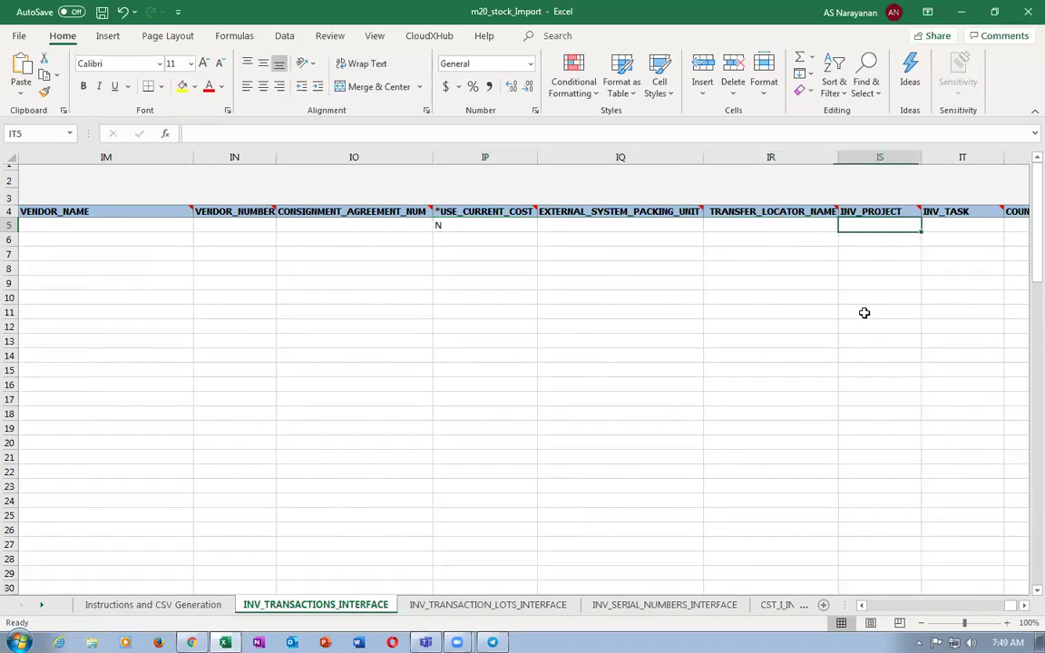
{"action": "key", "text": "Tab"}
{"action": "key", "text": "Tab"}
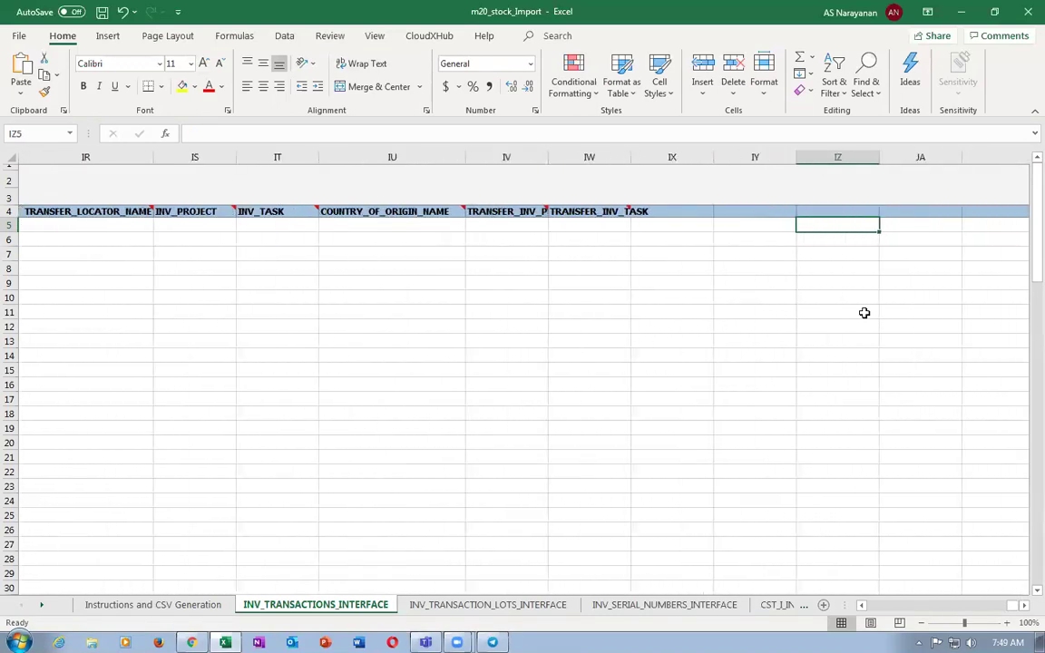
Return to COUNTRY_OF_ORIGIN_NAME in row 5 and save the workbook, accepting the personal information warning.
{"action": "key", "text": "shift+Tab"}
{"action": "key", "text": "shift+Tab"}
{"action": "key", "text": "shift+Tab"}
{"action": "key", "text": "shift+Tab"}
{"action": "key", "text": "shift+Tab"}
{"action": "key", "text": "ctrl+s"}
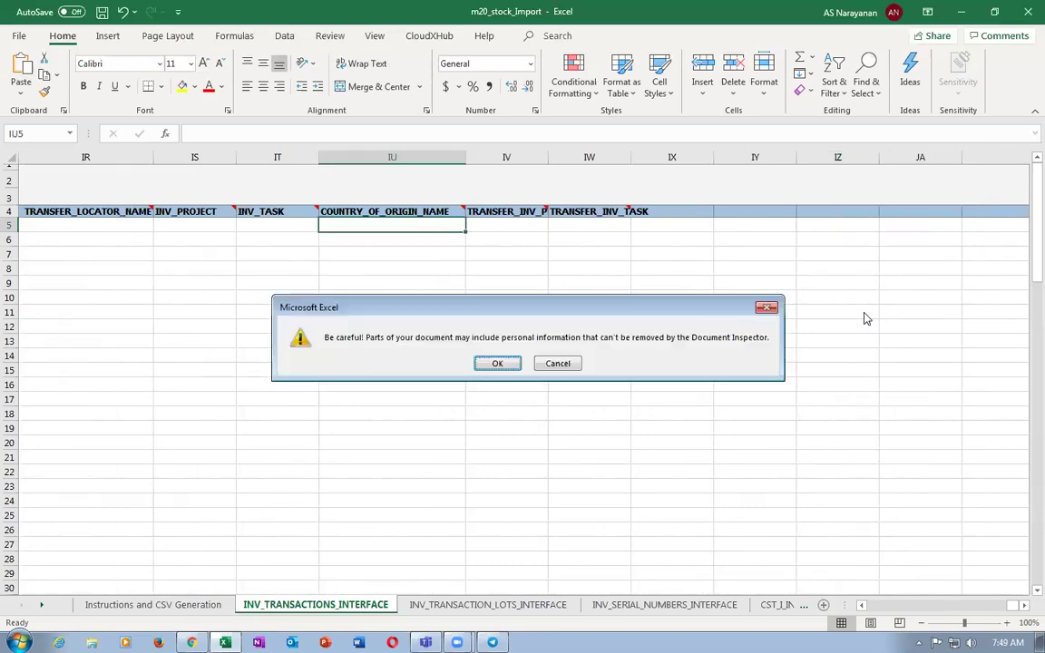
{"action": "left_click", "coordinate": [494, 364]}
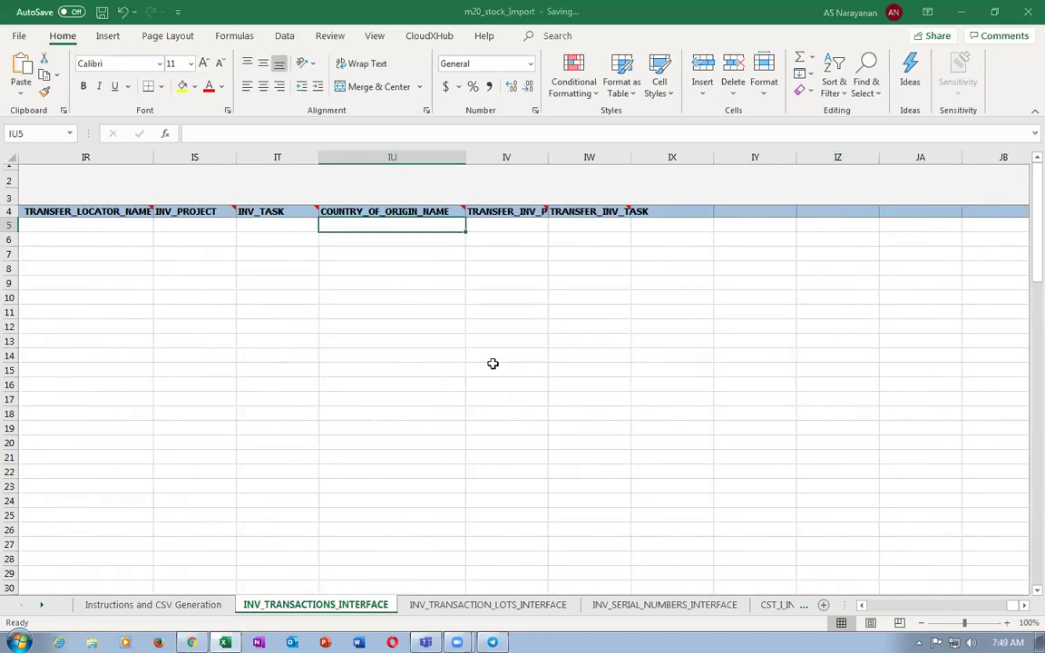
Clear the sample lot entries from rows 5 and 6 of the INV_TRANSACTION_LOTS_INTERFACE sheet.
{"action": "left_click", "coordinate": [463, 612]}
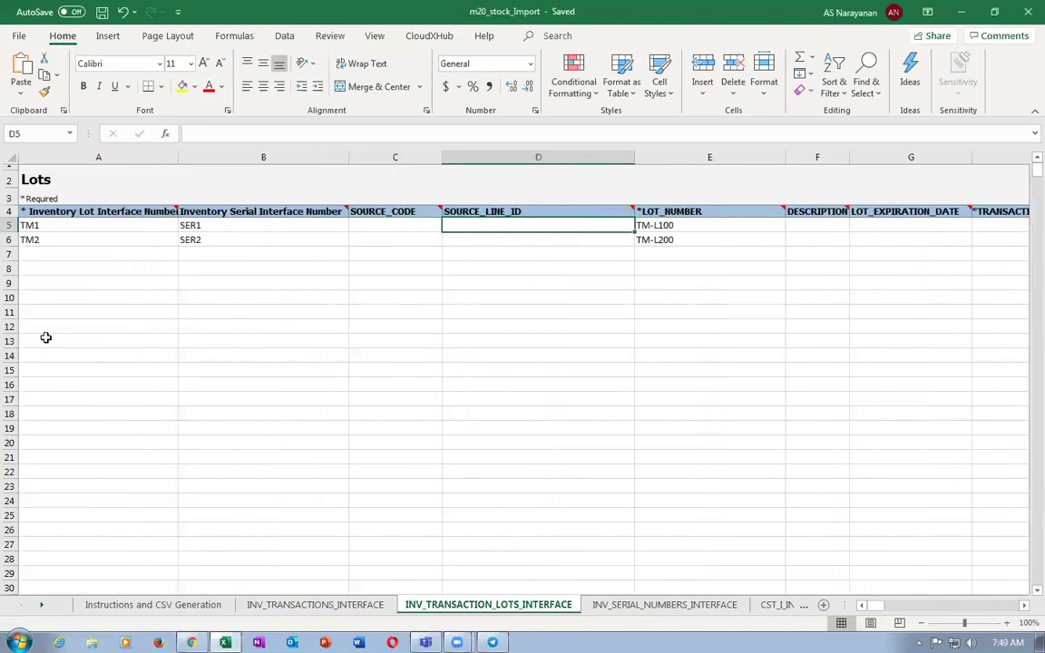
{"action": "left_click_drag", "start_coordinate": [9, 225], "coordinate": [11, 240]}
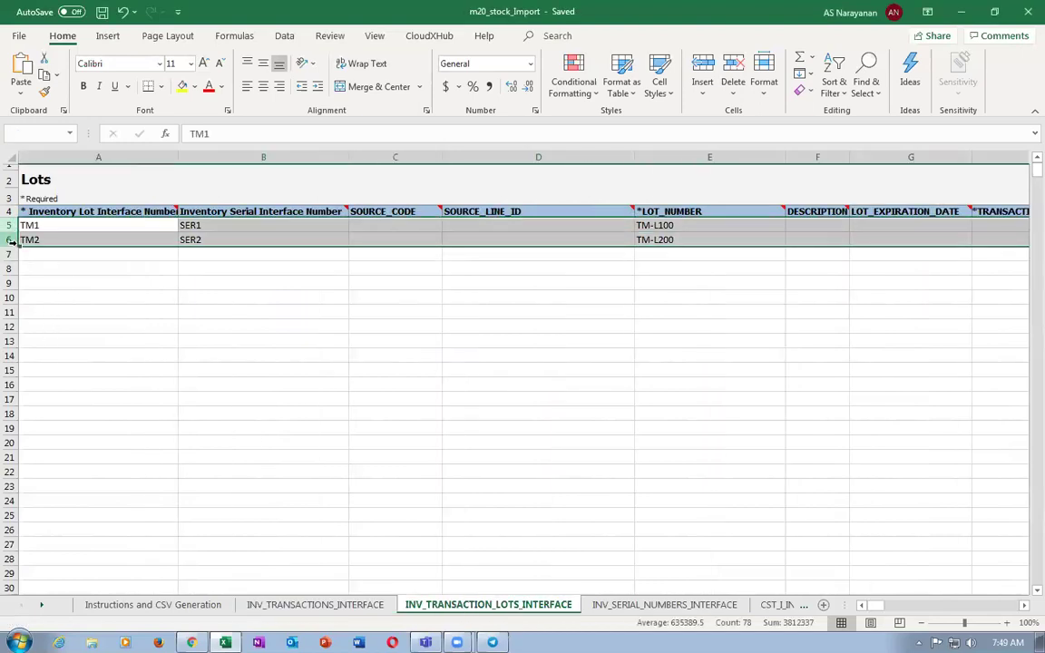
{"action": "key", "text": "Delete"}
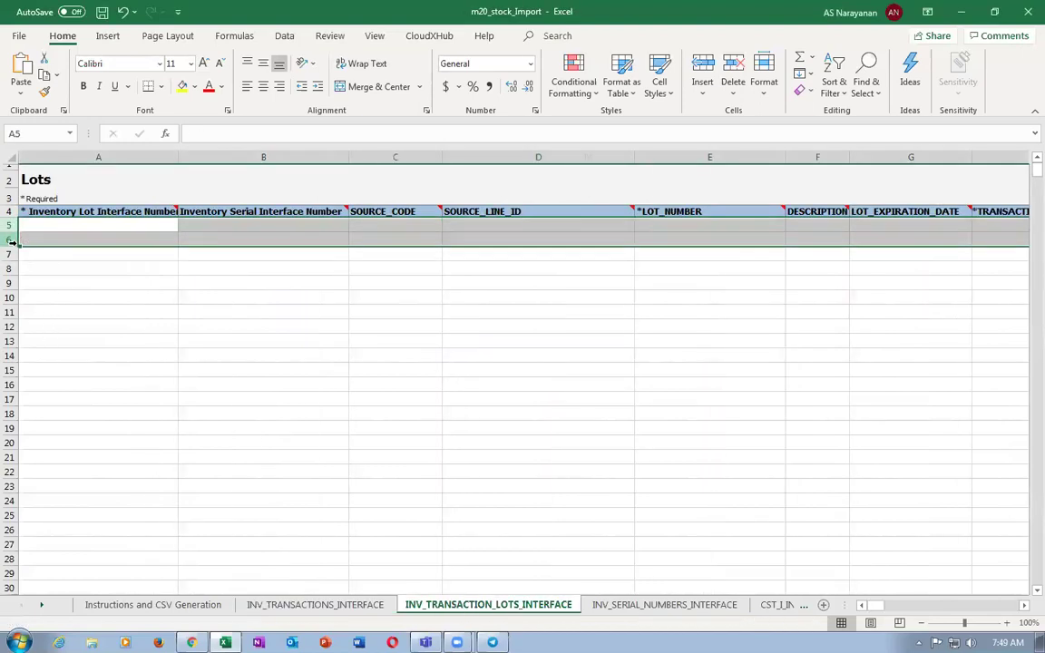
Clear the sample serial number entries from rows 5 and 6 of the INV_SERIAL_NUMBERS_INTERFACE sheet.
{"action": "left_click", "coordinate": [655, 606]}
{"action": "left_click_drag", "start_coordinate": [9, 225], "coordinate": [13, 234]}
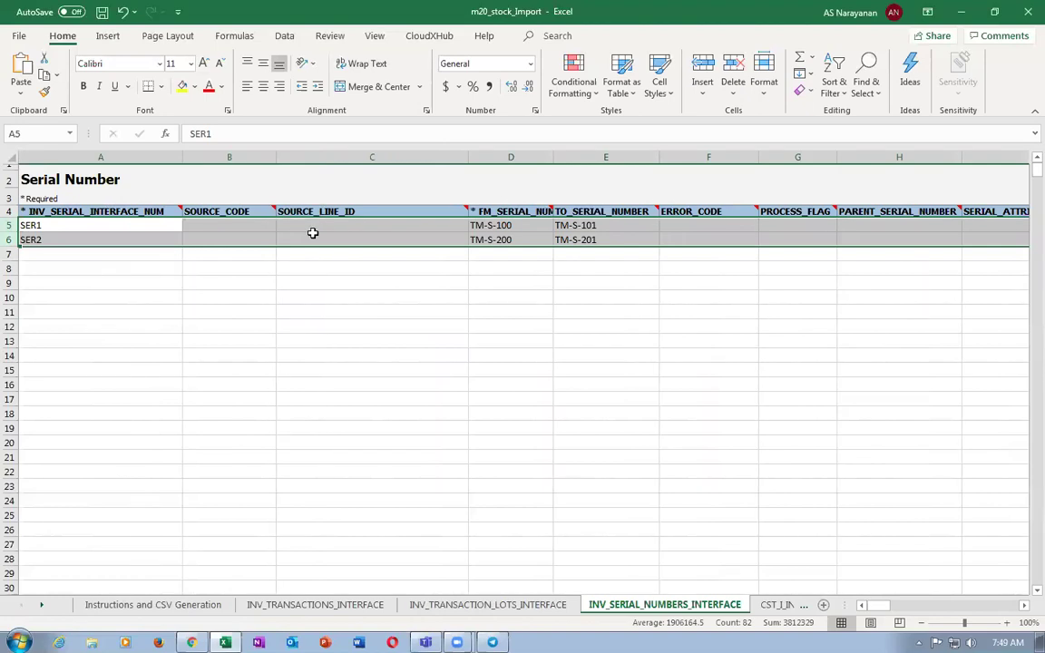
{"action": "key", "text": "Delete"}
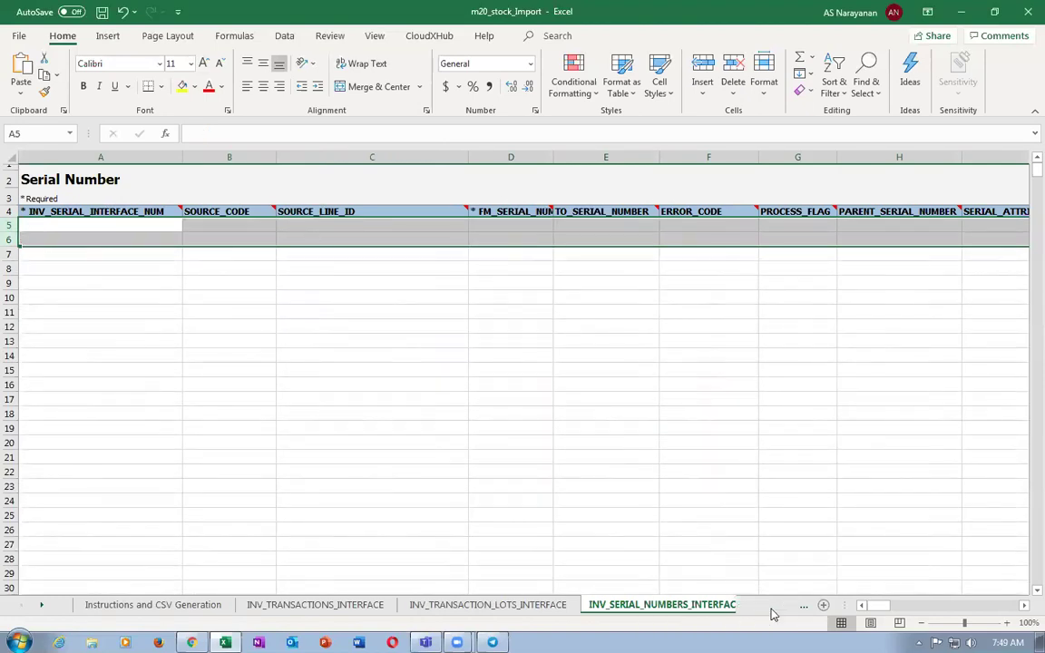
Set the COST in C5 of the CST_I_INCOMING_TXN_COSTS sheet to 2.50.
{"action": "left_click", "coordinate": [774, 606]}
{"action": "left_click", "coordinate": [434, 226]}
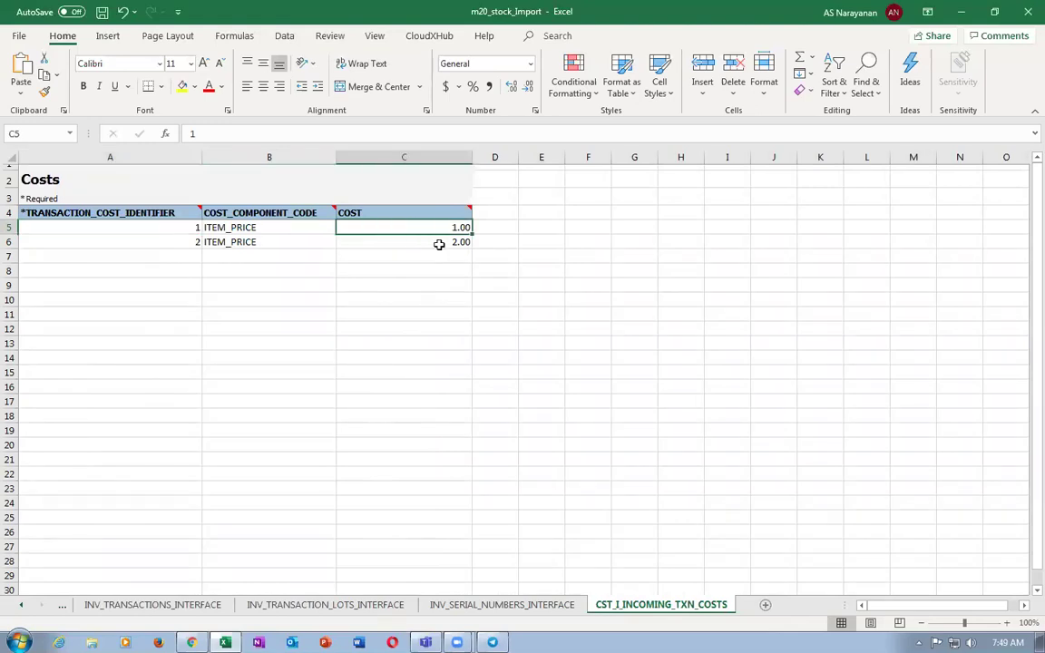
{"action": "type", "text": "2.50"}
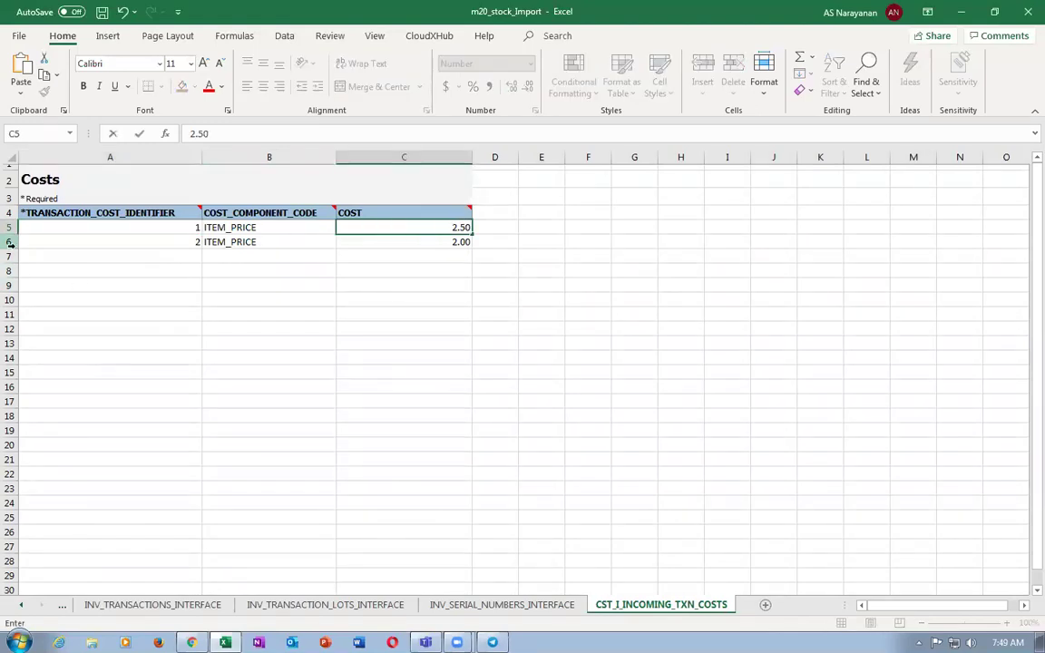
Clear the second sample cost entry in row 6 and save the workbook, accepting the personal information warning.
{"action": "left_click", "coordinate": [10, 242]}
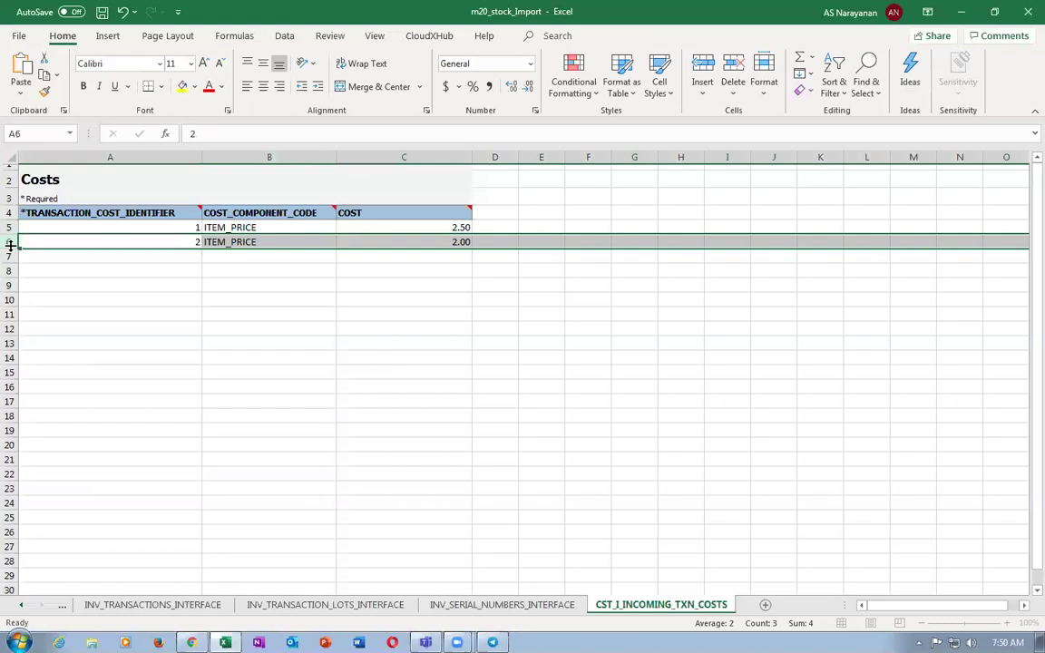
{"action": "key", "text": "Delete"}
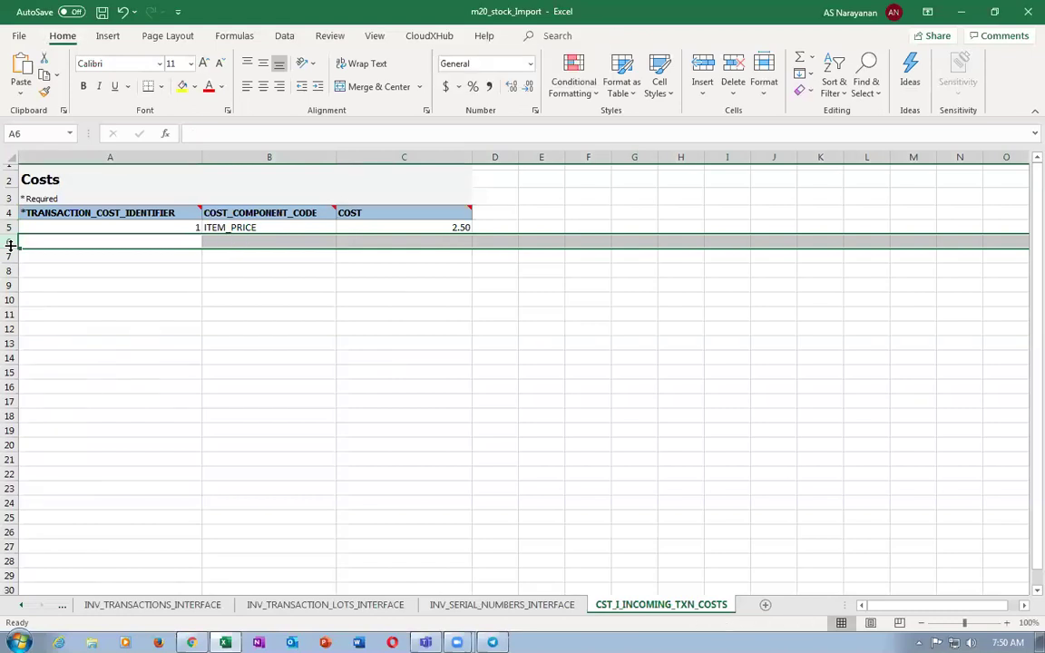
{"action": "key", "text": "ctrl+s"}
{"action": "left_click", "coordinate": [498, 364]}
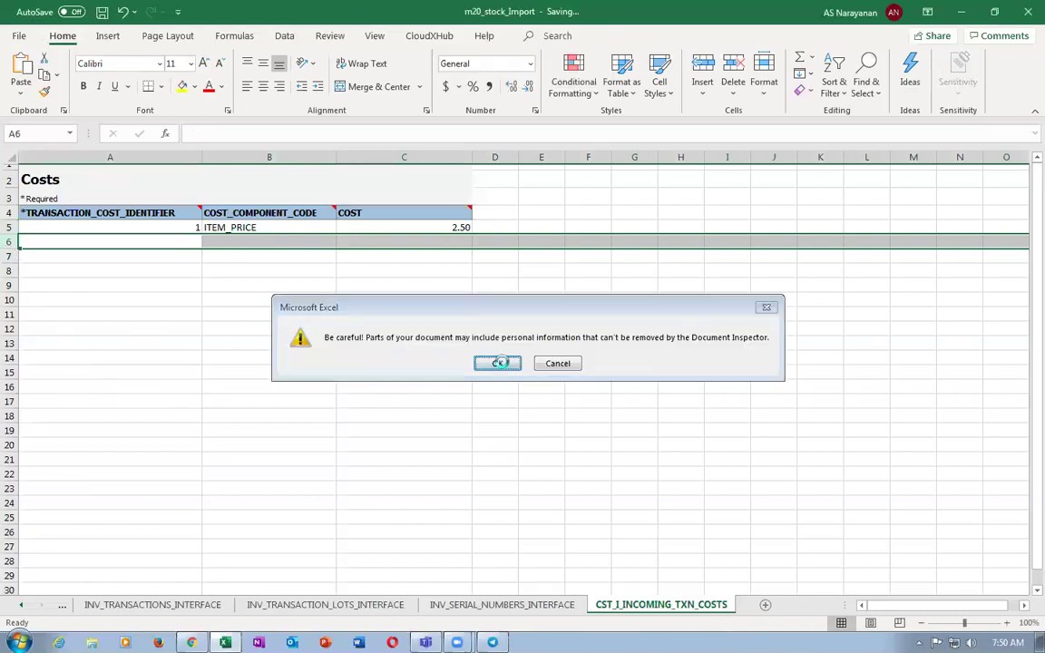
Review the Lots sheet, and row 5 of INV_TRANSACTIONS_INTERFACE from INV_TASK back to SECONDARY_UOM_CODE, for leftover sample values.
{"action": "left_click", "coordinate": [265, 608]}
{"action": "left_click", "coordinate": [351, 529]}
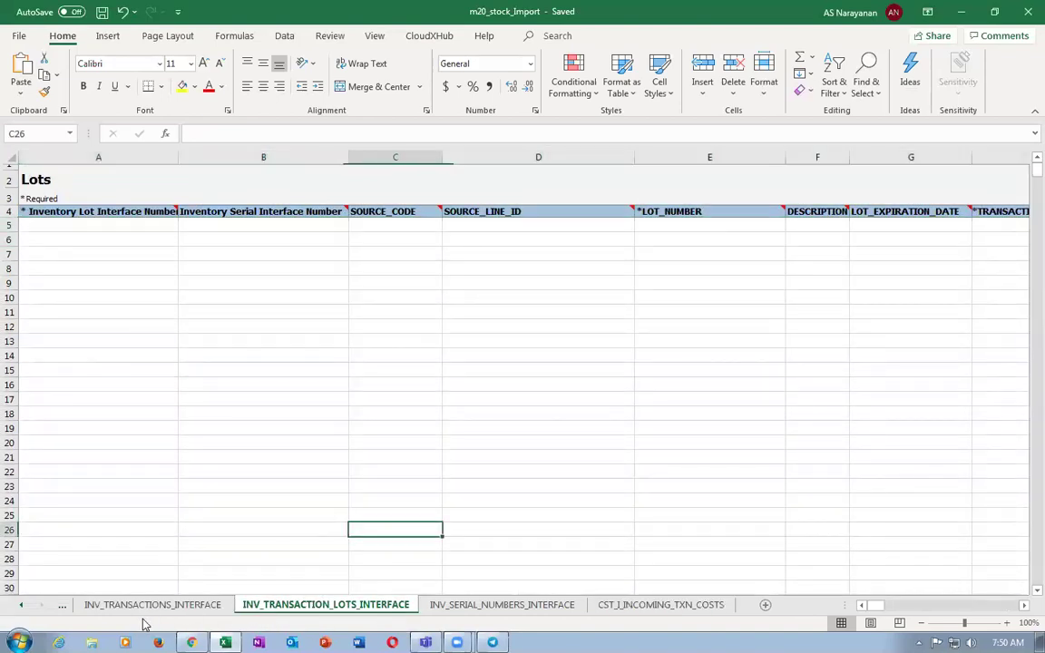
{"action": "left_click", "coordinate": [142, 606]}
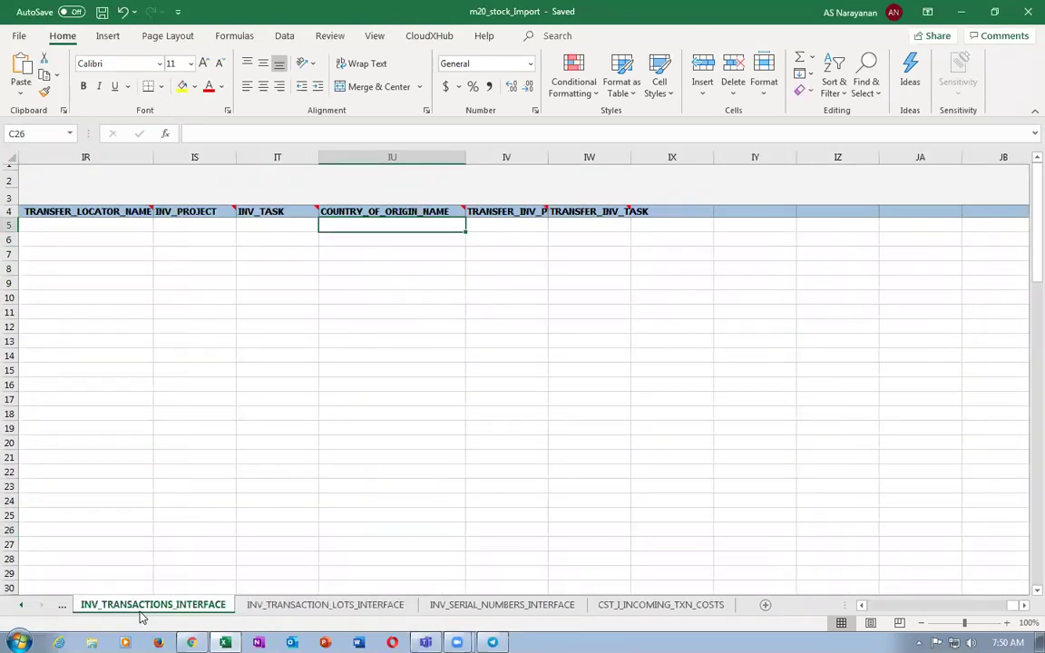
{"action": "left_click", "coordinate": [287, 225]}
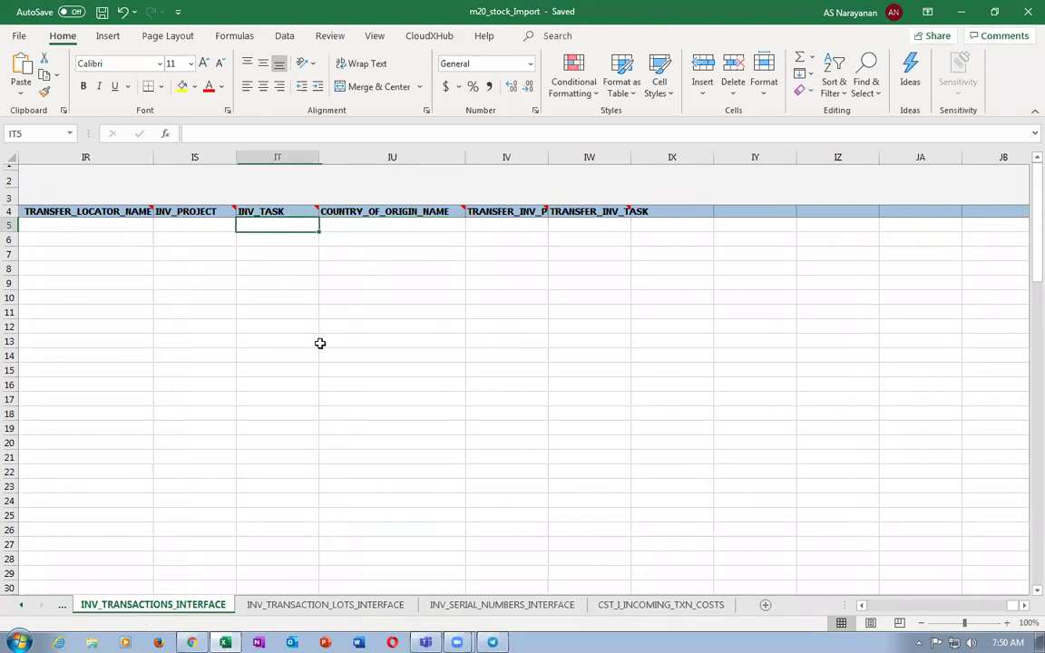
{"action": "key", "text": "Left"}
{"action": "key", "text": "Left"}
{"action": "key", "text": "Left"}
{"action": "key", "text": "Left"}
{"action": "key", "text": "Left"}
{"action": "key", "text": "Left"}
{"action": "key", "text": "Left"}
{"action": "key", "text": "Left"}
{"action": "key", "text": "Left"}
{"action": "key", "text": "Left"}
{"action": "key", "text": "Left"}
{"action": "key", "text": "Left"}
{"action": "key", "text": "Left"}
{"action": "key", "text": "Left"}
{"action": "key", "text": "Left"}
{"action": "key", "text": "Left"}
{"action": "key", "text": "Left"}
{"action": "key", "text": "Left"}
{"action": "key", "text": "Left"}
{"action": "key", "text": "Left"}
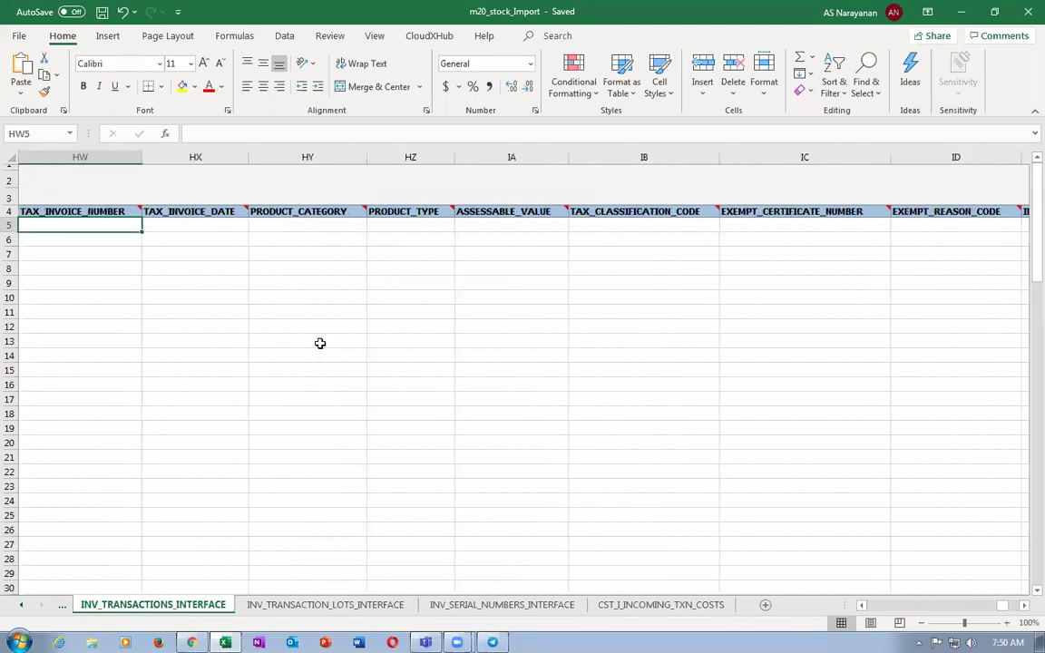
{"action": "key", "text": "Left"}
{"action": "key", "text": "Left"}
{"action": "key", "text": "Left"}
{"action": "key", "text": "Left"}
{"action": "key", "text": "Left"}
{"action": "key", "text": "Left"}
{"action": "key", "text": "Left"}
{"action": "key", "text": "Left"}
{"action": "key", "text": "Left"}
{"action": "key", "text": "Left"}
{"action": "key", "text": "Left"}
{"action": "key", "text": "Left"}
{"action": "key", "text": "Left"}
{"action": "key", "text": "Left"}
{"action": "key", "text": "Left"}
{"action": "key", "text": "Left"}
{"action": "key", "text": "Left"}
{"action": "key", "text": "Left"}
{"action": "key", "text": "Left"}
{"action": "key", "text": "Left"}
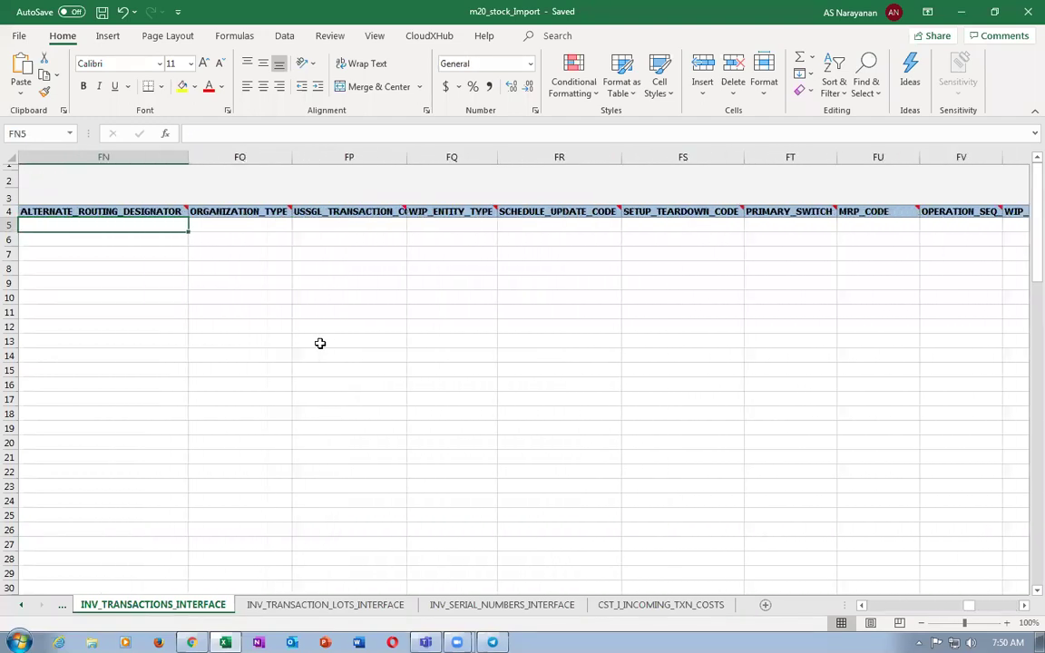
{"action": "key", "text": "Left"}
{"action": "key", "text": "Left"}
{"action": "key", "text": "Left"}
{"action": "key", "text": "Left"}
{"action": "key", "text": "Left"}
{"action": "key", "text": "Left"}
{"action": "key", "text": "Left"}
{"action": "key", "text": "Left"}
{"action": "key", "text": "Left"}
{"action": "key", "text": "Left"}
{"action": "key", "text": "Left"}
{"action": "key", "text": "Left"}
{"action": "key", "text": "Left"}
{"action": "key", "text": "Left"}
{"action": "key", "text": "Left"}
{"action": "key", "text": "Left"}
{"action": "key", "text": "Left"}
{"action": "key", "text": "Left"}
{"action": "key", "text": "Left"}
{"action": "key", "text": "Left"}
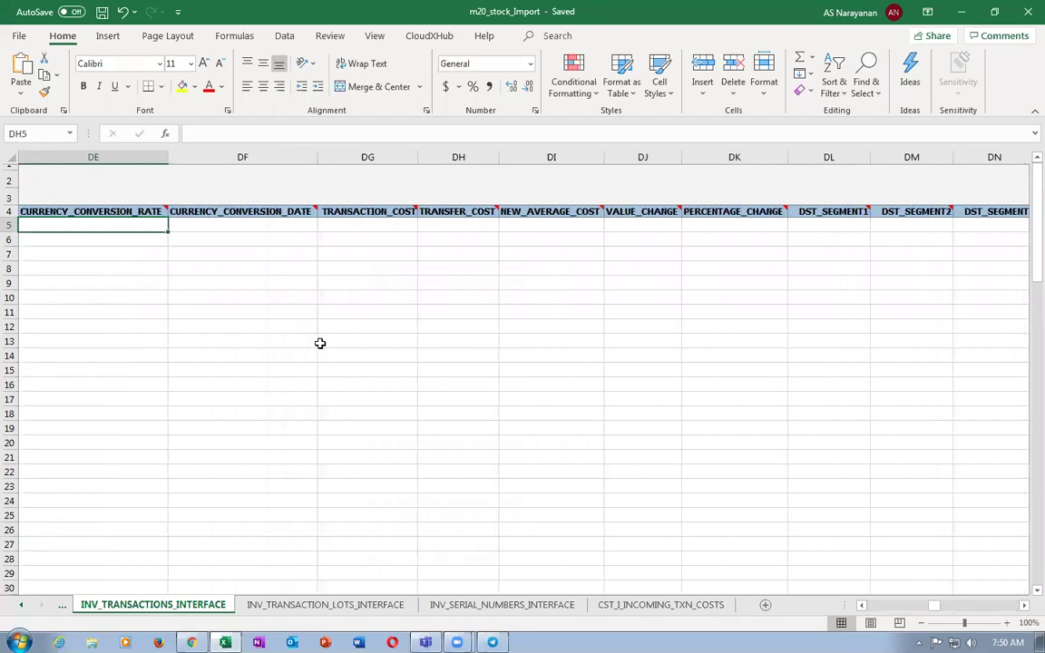
{"action": "key", "text": "Left"}
{"action": "key", "text": "Left"}
{"action": "key", "text": "Left"}
{"action": "key", "text": "Left"}
{"action": "key", "text": "Left"}
{"action": "key", "text": "Left"}
{"action": "key", "text": "Left"}
{"action": "key", "text": "Left"}
{"action": "key", "text": "Left"}
{"action": "key", "text": "Left"}
{"action": "key", "text": "Left"}
{"action": "key", "text": "Left"}
{"action": "key", "text": "Left"}
{"action": "key", "text": "Left"}
{"action": "key", "text": "Left"}
{"action": "key", "text": "Left"}
{"action": "key", "text": "Left"}
{"action": "key", "text": "Left"}
{"action": "key", "text": "Left"}
{"action": "key", "text": "Left"}
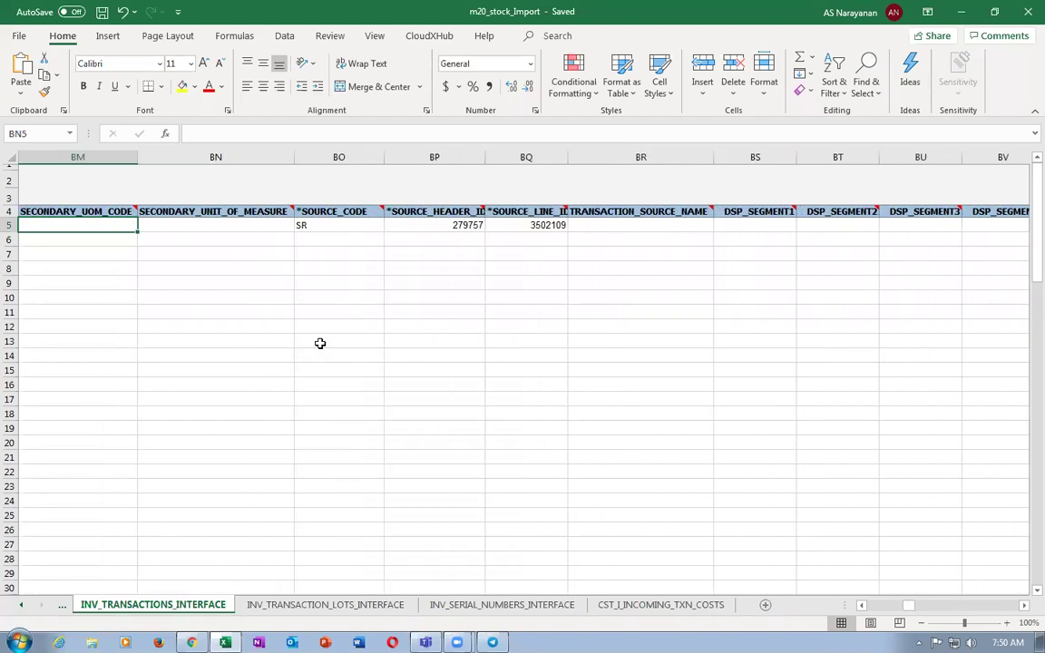
Examine the required source fields and the DSP_SEGMENT columns of row 5 up to DSP_SEGMENT11.
{"action": "key", "text": "Right"}
{"action": "key", "text": "Right"}
{"action": "key", "text": "Right"}
{"action": "key", "text": "Right"}
{"action": "key", "text": "Right"}
{"action": "key", "text": "Right"}
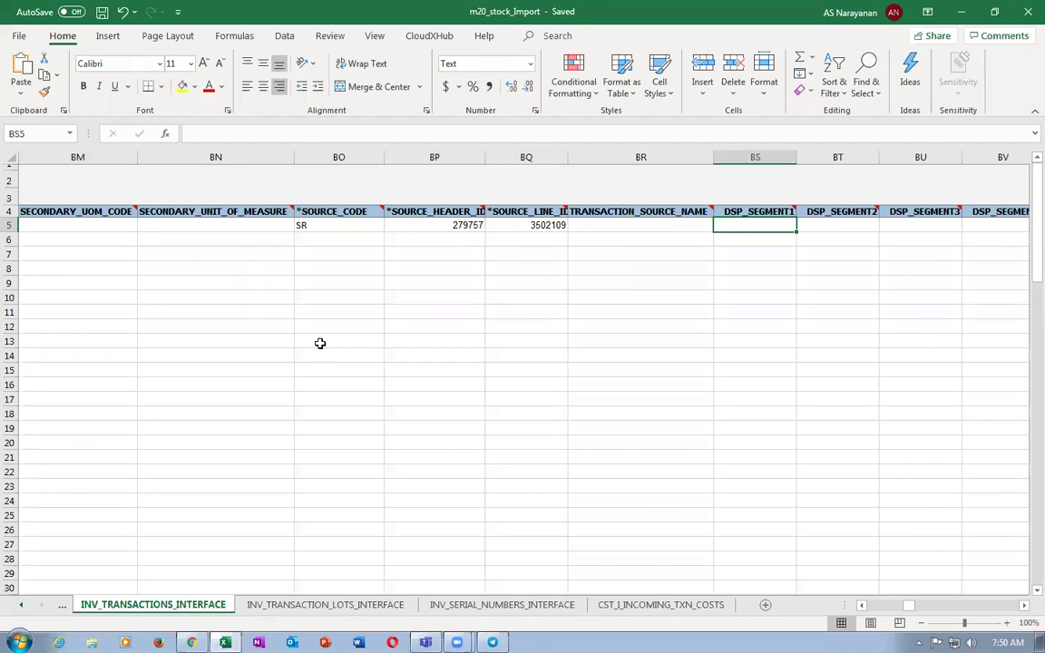
{"action": "key", "text": "Right"}
{"action": "key", "text": "Right"}
{"action": "key", "text": "Right"}
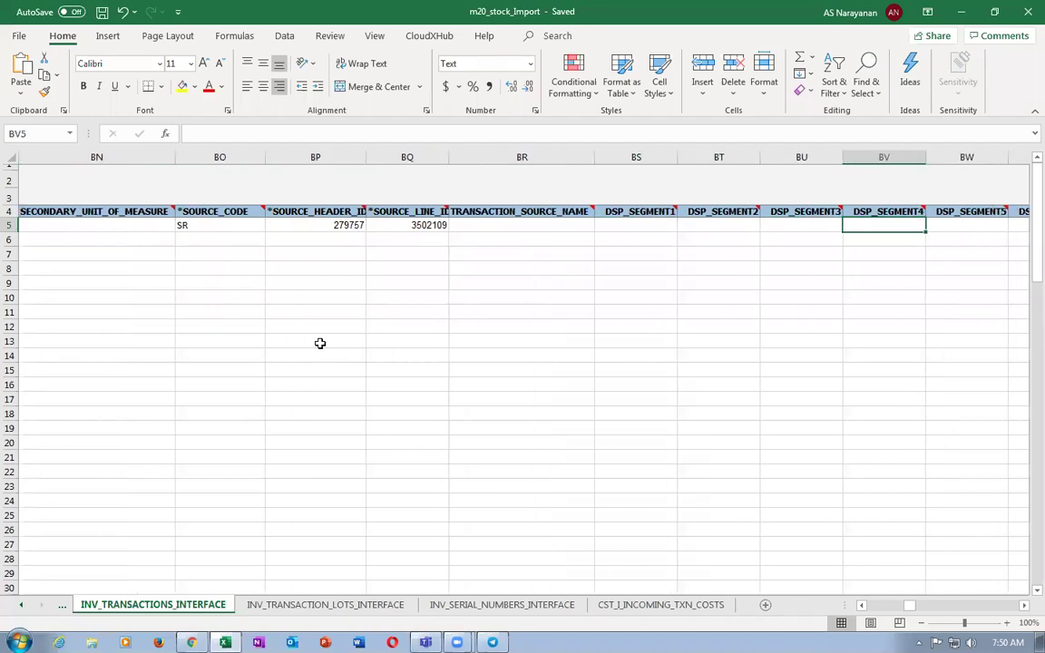
{"action": "key", "text": "Right"}
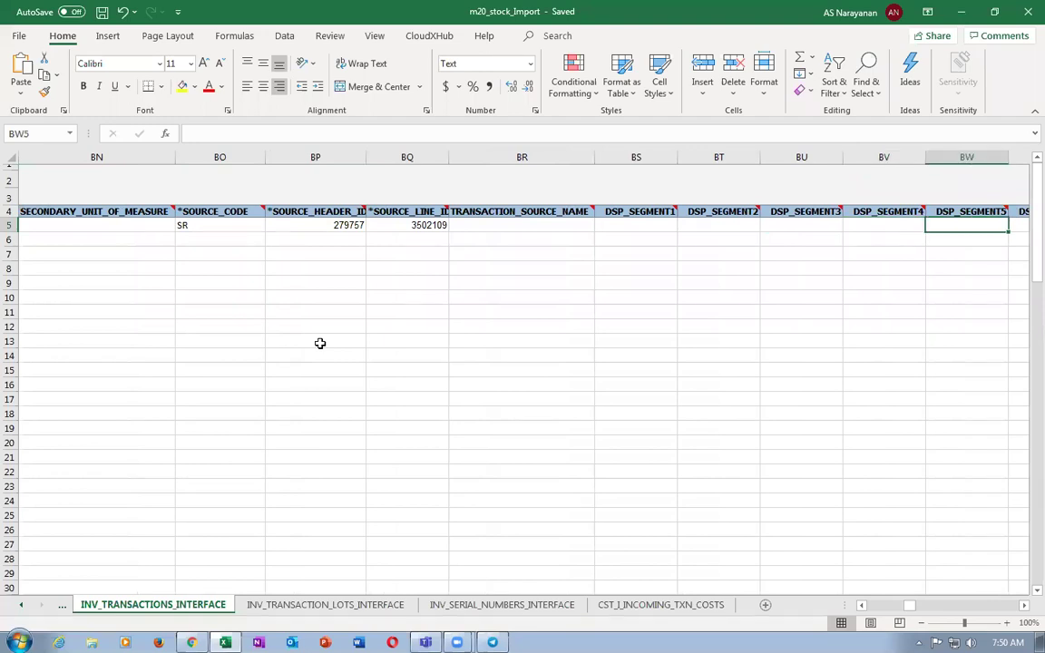
{"action": "key", "text": "Left"}
{"action": "key", "text": "Left"}
{"action": "key", "text": "Left"}
{"action": "key", "text": "Left"}
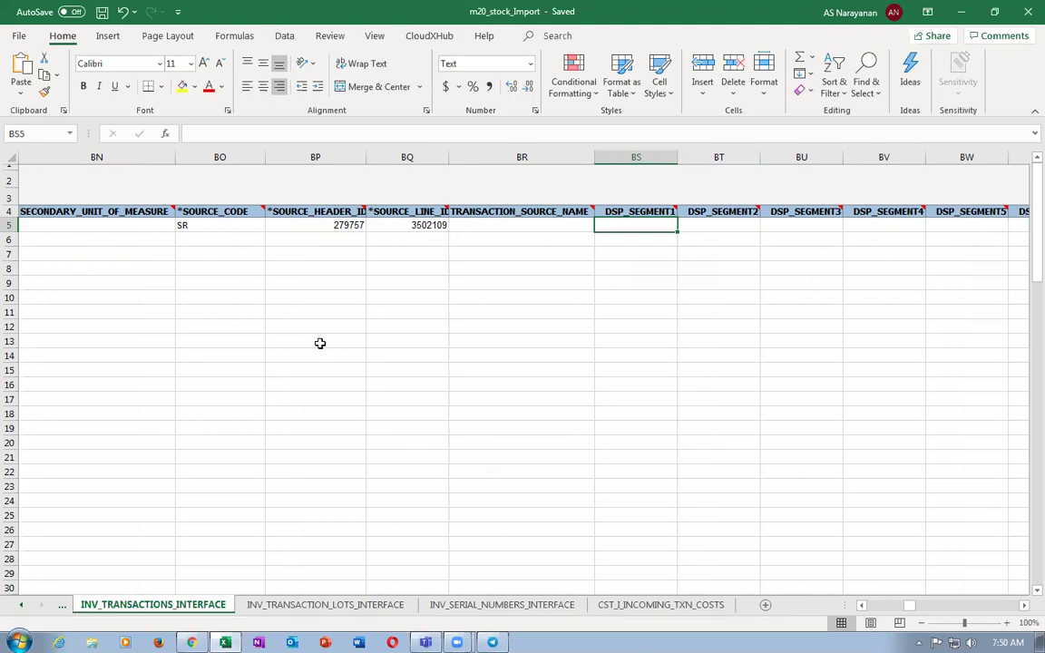
{"action": "key", "text": "Right"}
{"action": "key", "text": "Right"}
{"action": "key", "text": "Right"}
{"action": "key", "text": "Right"}
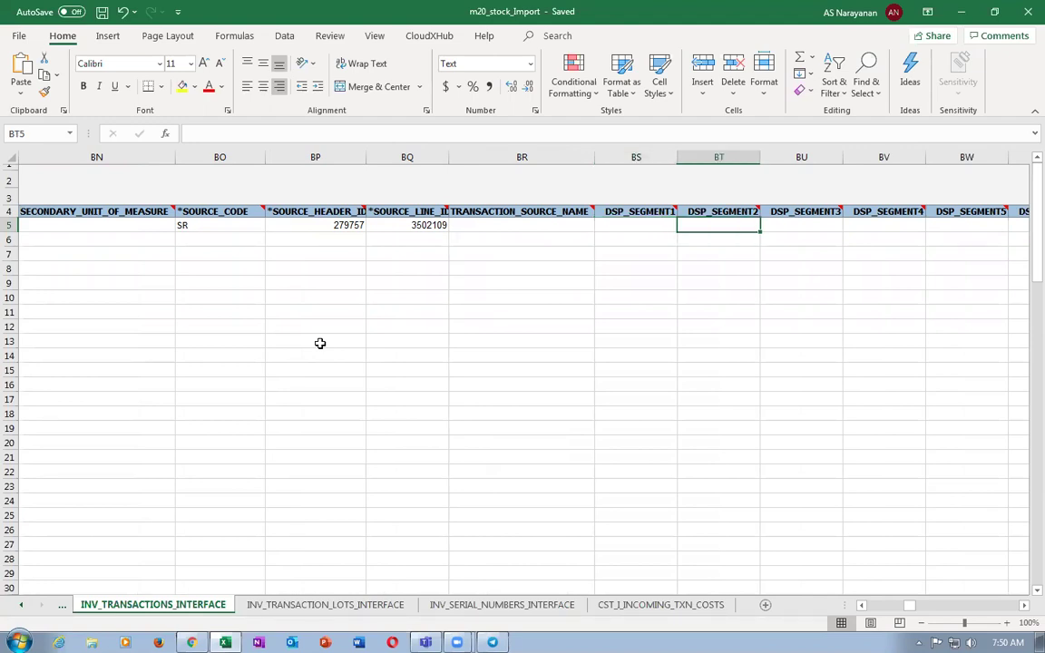
{"action": "key", "text": "Right"}
{"action": "key", "text": "Right"}
{"action": "key", "text": "Right"}
{"action": "key", "text": "Right"}
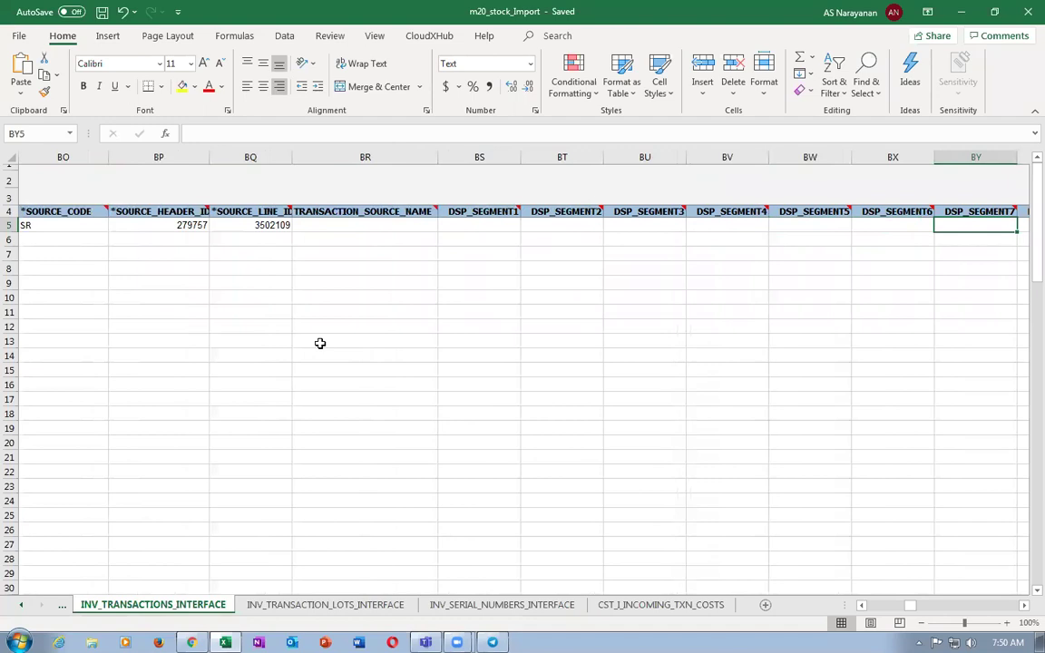
{"action": "key", "text": "Right"}
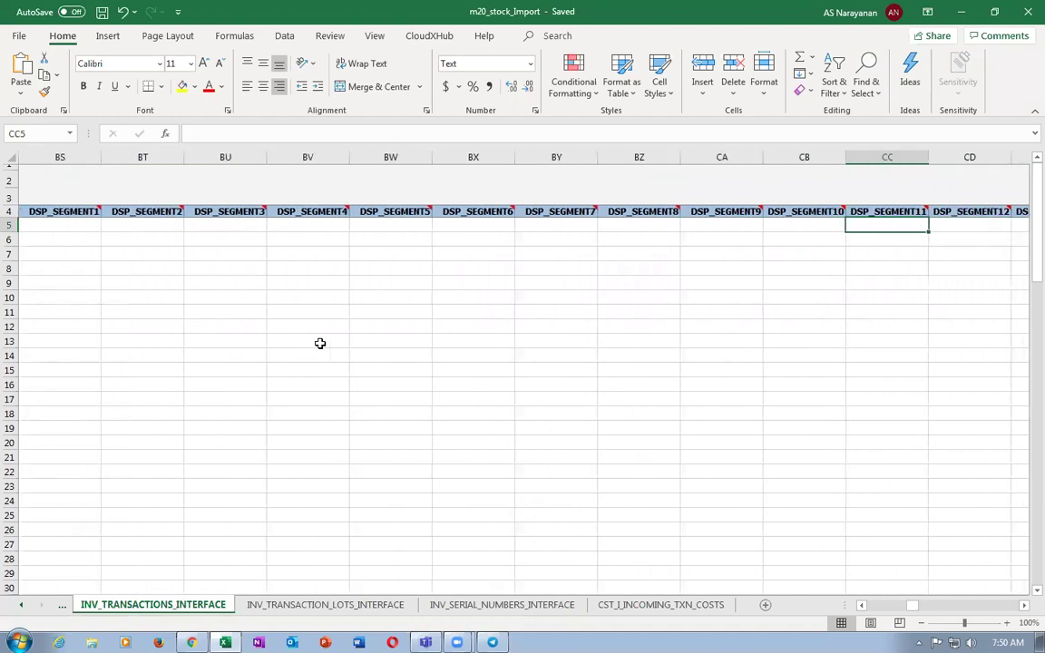
Recheck SOURCE_HEADER_ID, TRANSACTION_SOURCE_NAME and the first DSP_SEGMENT columns in row 5, and return to ORGANIZATION_NAME in A5.
{"action": "key", "text": "ctrl+Left"}
{"action": "key", "text": "ctrl+Left"}
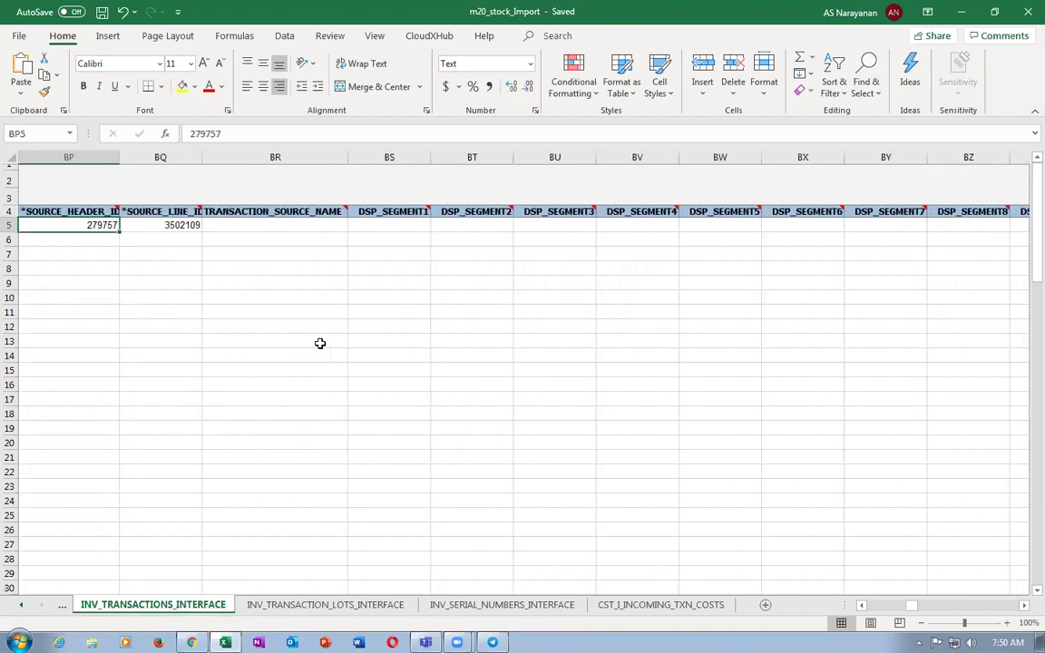
{"action": "key", "text": "Right"}
{"action": "key", "text": "Right"}
{"action": "key", "text": "Right"}
{"action": "key", "text": "Right"}
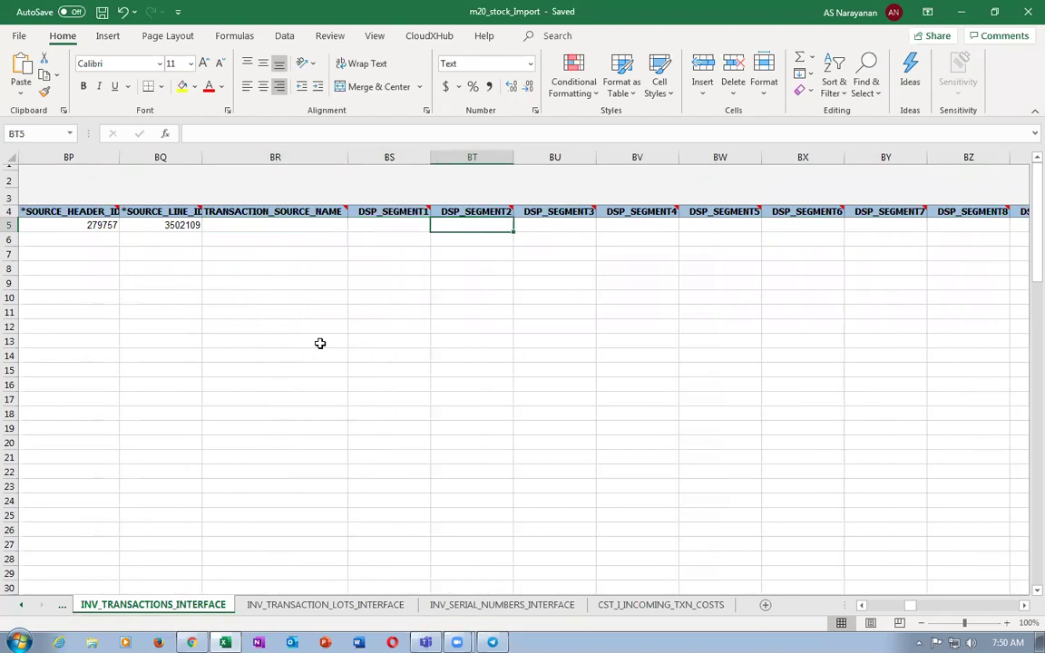
{"action": "key", "text": "Left"}
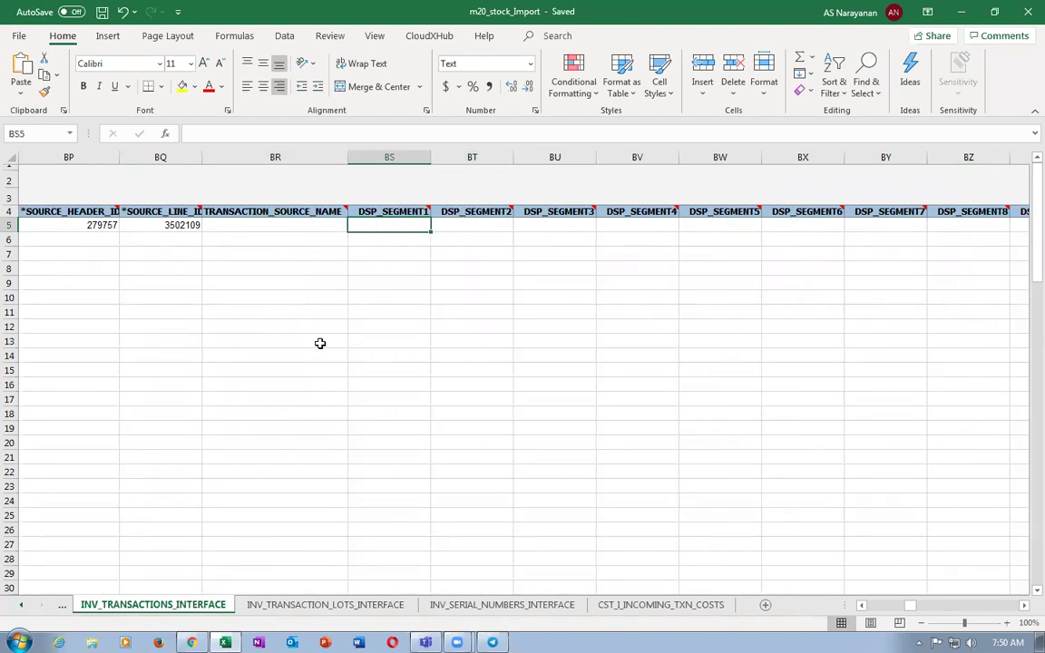
{"action": "key", "text": "Left"}
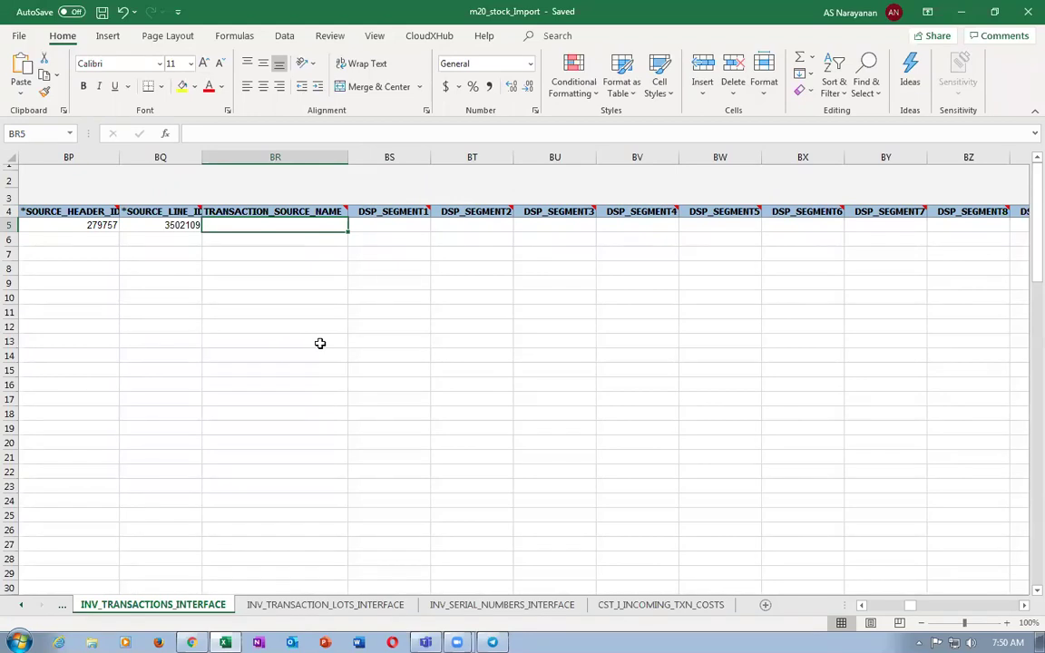
{"action": "key", "text": "Right"}
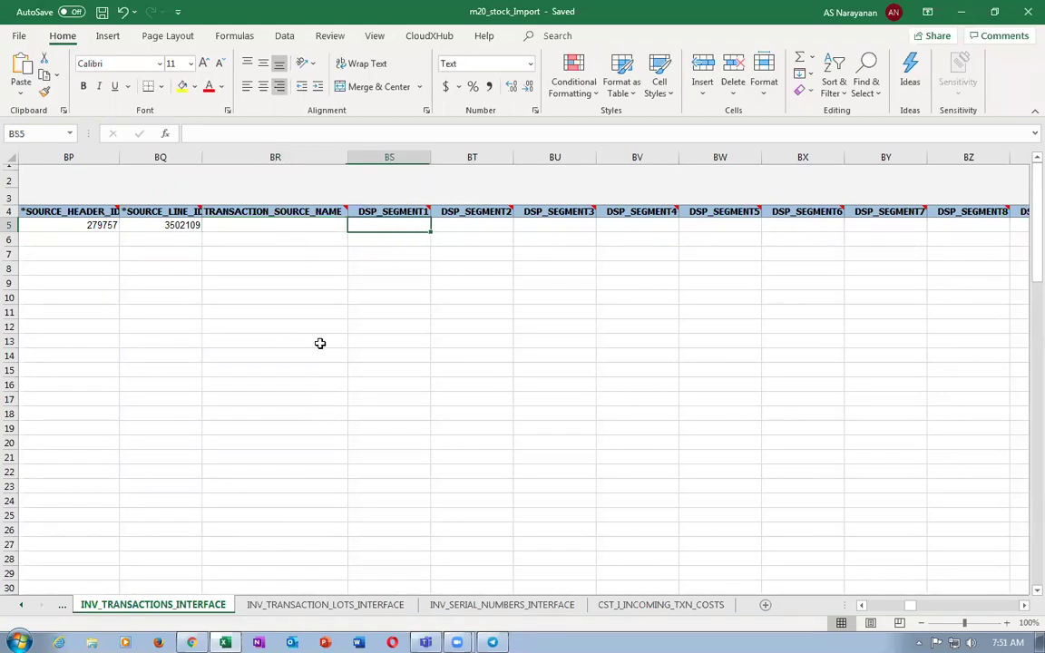
{"action": "key", "text": "Home"}
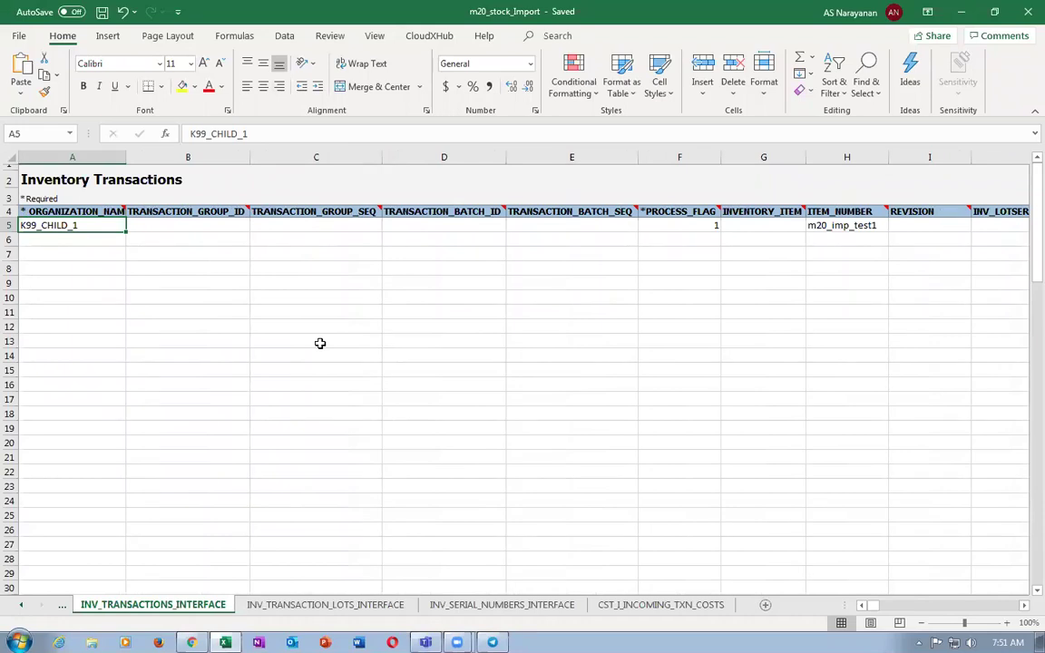
Review row 5 of INV_TRANSACTIONS_INTERFACE from ORGANIZATION_NAME across the LOC_SEGMENT columns to TRANSACTION_UOM.
{"action": "key", "text": "Right"}
{"action": "key", "text": "Right"}
{"action": "key", "text": "Right"}
{"action": "key", "text": "Right"}
{"action": "key", "text": "Right"}
{"action": "key", "text": "Right"}
{"action": "key", "text": "Right"}
{"action": "key", "text": "Right"}
{"action": "key", "text": "Right"}
{"action": "key", "text": "Right"}
{"action": "key", "text": "Right"}
{"action": "key", "text": "Right"}
{"action": "key", "text": "Right"}
{"action": "key", "text": "Right"}
{"action": "key", "text": "Right"}
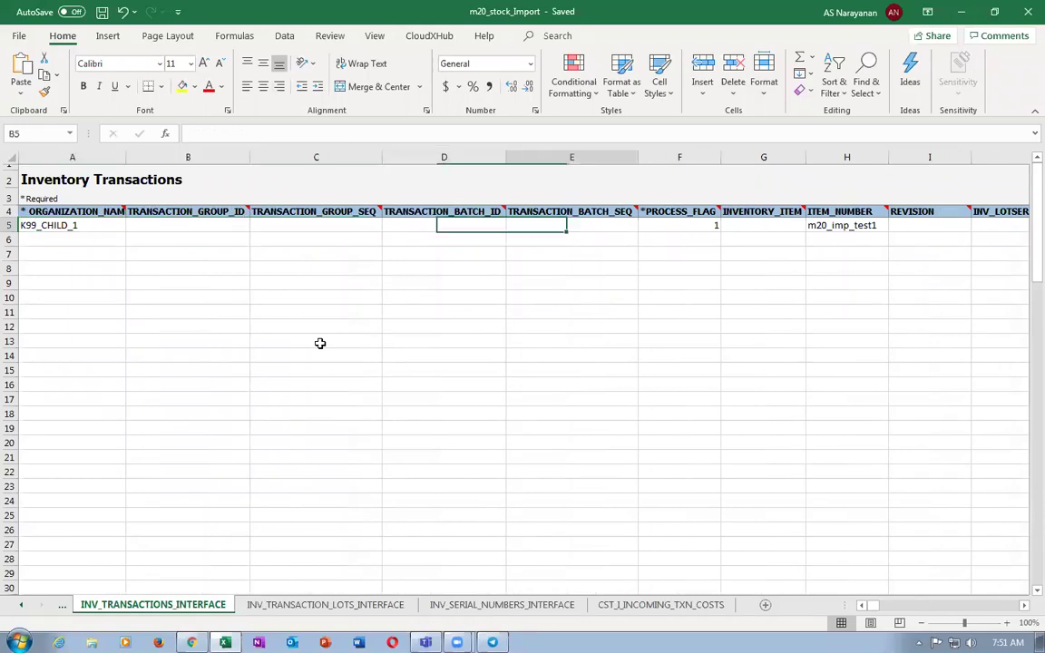
{"action": "key", "text": "Right"}
{"action": "key", "text": "Right"}
{"action": "key", "text": "Right"}
{"action": "key", "text": "Right"}
{"action": "key", "text": "Right"}
{"action": "key", "text": "Right"}
{"action": "key", "text": "Right"}
{"action": "key", "text": "Right"}
{"action": "key", "text": "Right"}
{"action": "key", "text": "Right"}
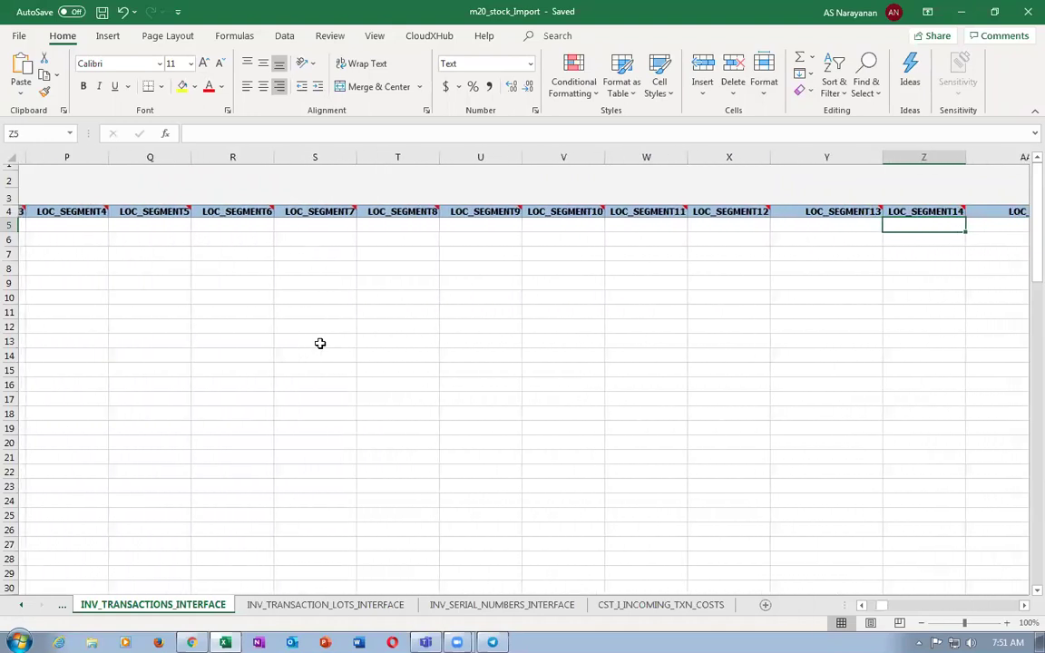
{"action": "key", "text": "Right"}
{"action": "key", "text": "Right"}
{"action": "key", "text": "Right"}
{"action": "key", "text": "Right"}
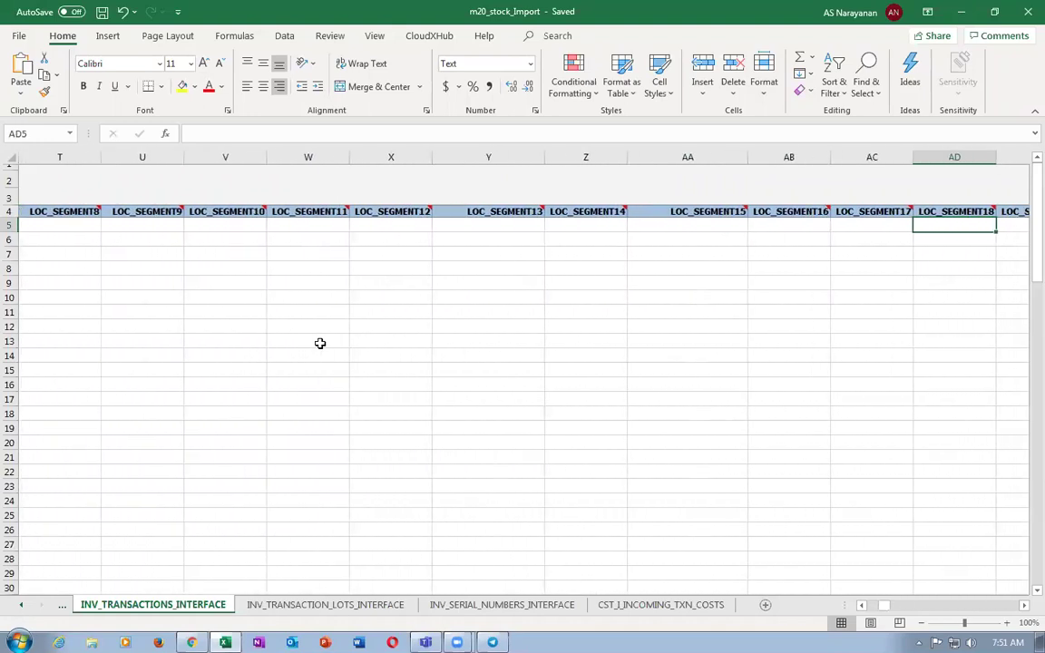
{"action": "key", "text": "Right"}
{"action": "key", "text": "Right"}
{"action": "key", "text": "Right"}
{"action": "key", "text": "Right"}
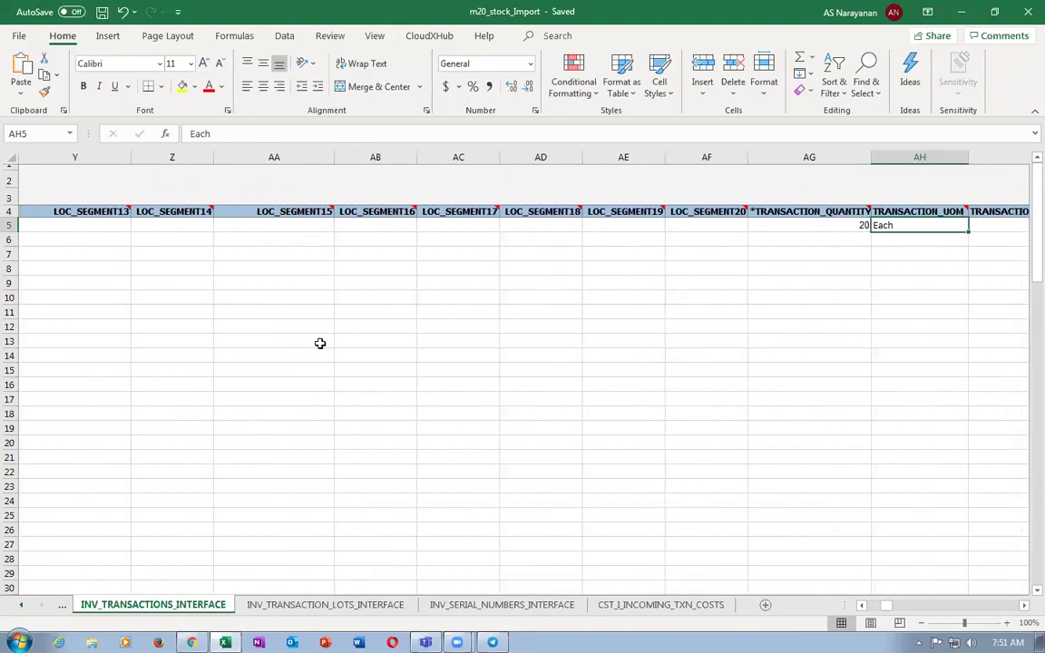
Examine the transaction date, type and transfer organization fields of row 5, and the transfer locator segments up to segment 13.
{"action": "key", "text": "Right"}
{"action": "key", "text": "Right"}
{"action": "key", "text": "Right"}
{"action": "key", "text": "Right"}
{"action": "key", "text": "Right"}
{"action": "key", "text": "Right"}
{"action": "key", "text": "Right"}
{"action": "key", "text": "Right"}
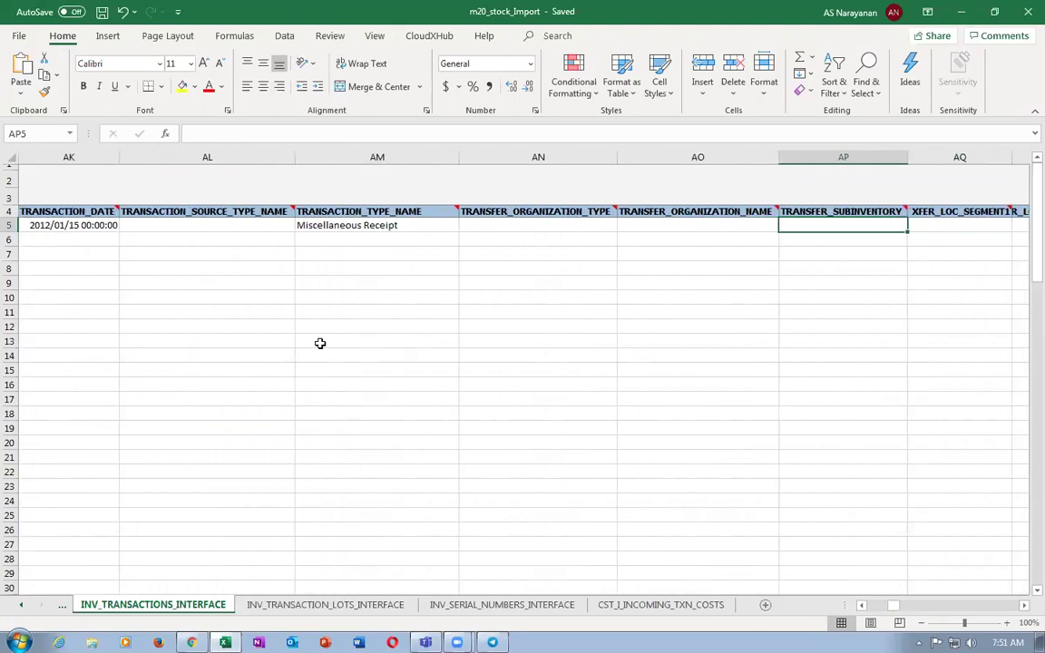
{"action": "key", "text": "Right"}
{"action": "key", "text": "Right"}
{"action": "key", "text": "Right"}
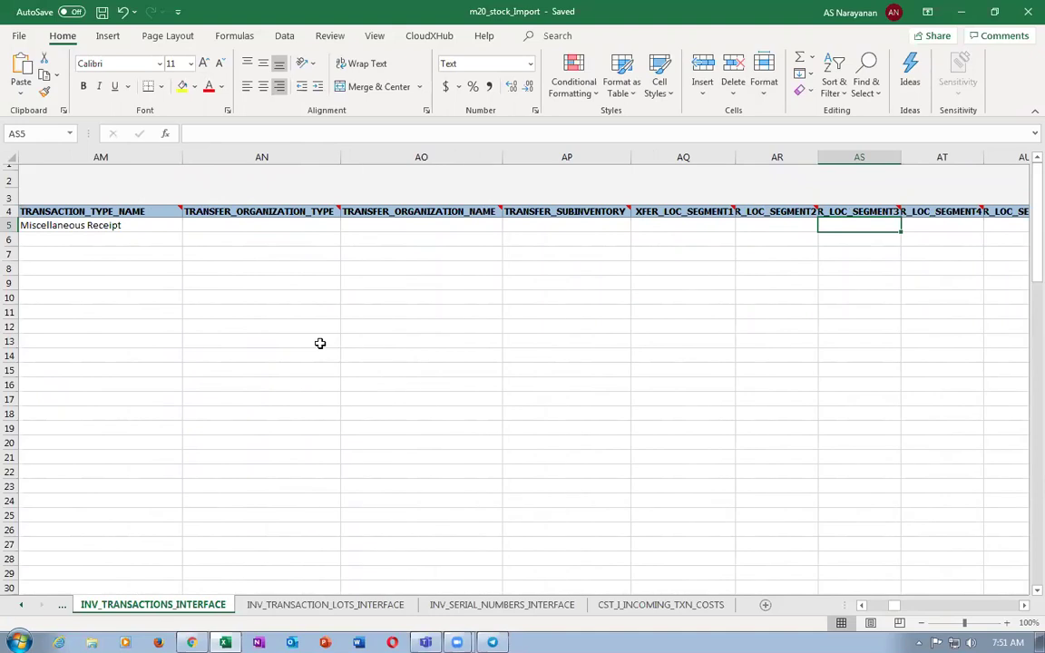
{"action": "key", "text": "Right"}
{"action": "key", "text": "Right"}
{"action": "key", "text": "Right"}
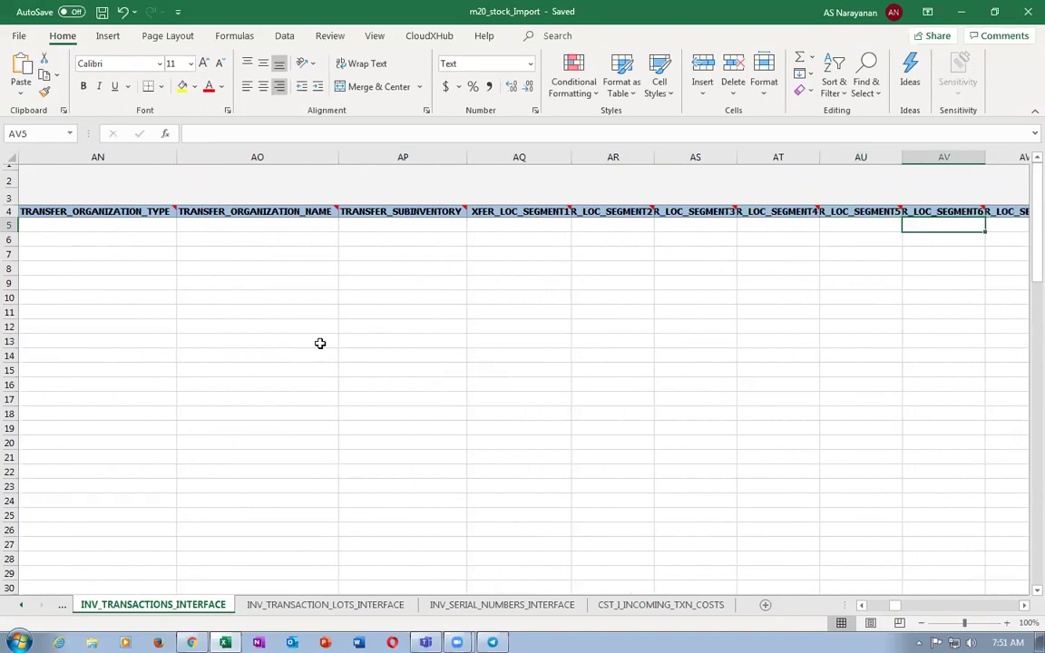
{"action": "key", "text": "Right"}
{"action": "key", "text": "Right"}
{"action": "key", "text": "Right"}
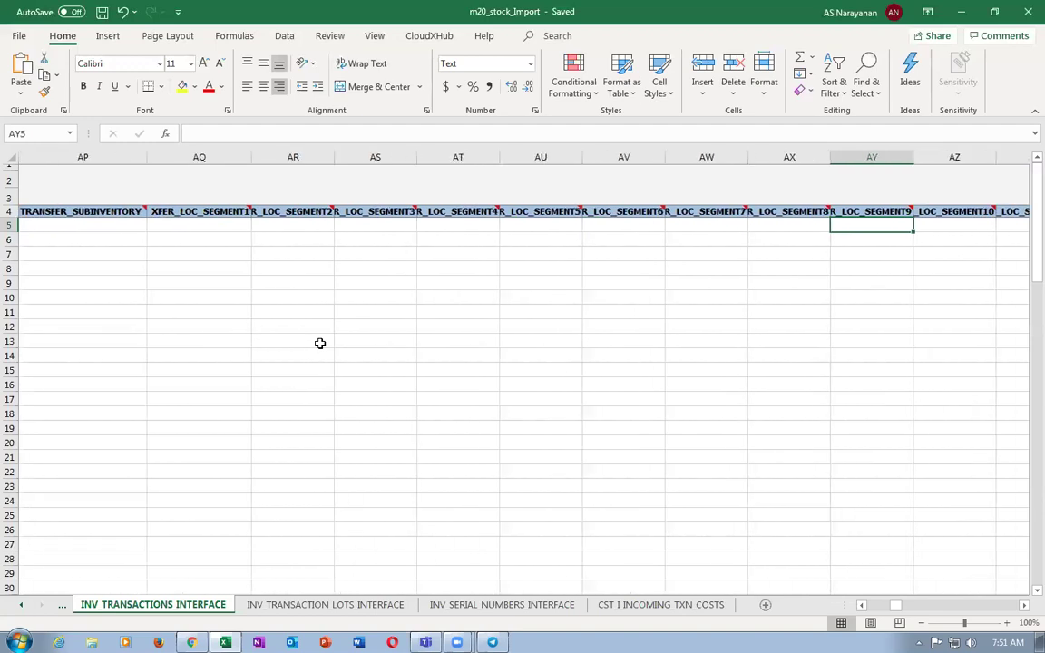
{"action": "key", "text": "Right"}
{"action": "key", "text": "Right"}
{"action": "key", "text": "Right"}
{"action": "key", "text": "Right"}
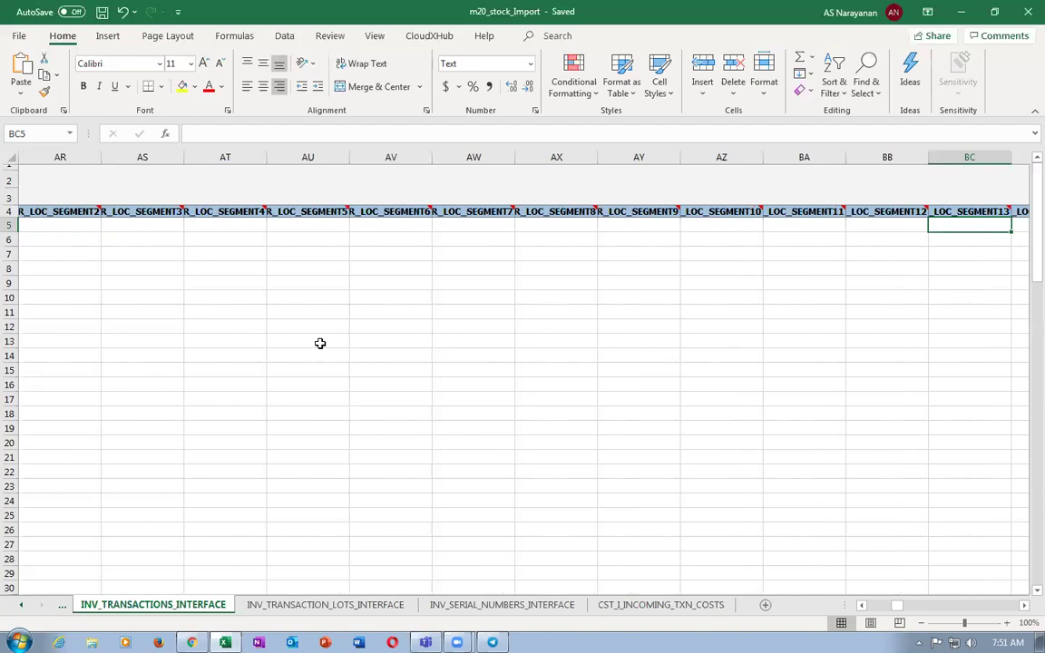
{"action": "key", "text": "Left"}
{"action": "key", "text": "Left"}
{"action": "key", "text": "Left"}
{"action": "key", "text": "Left"}
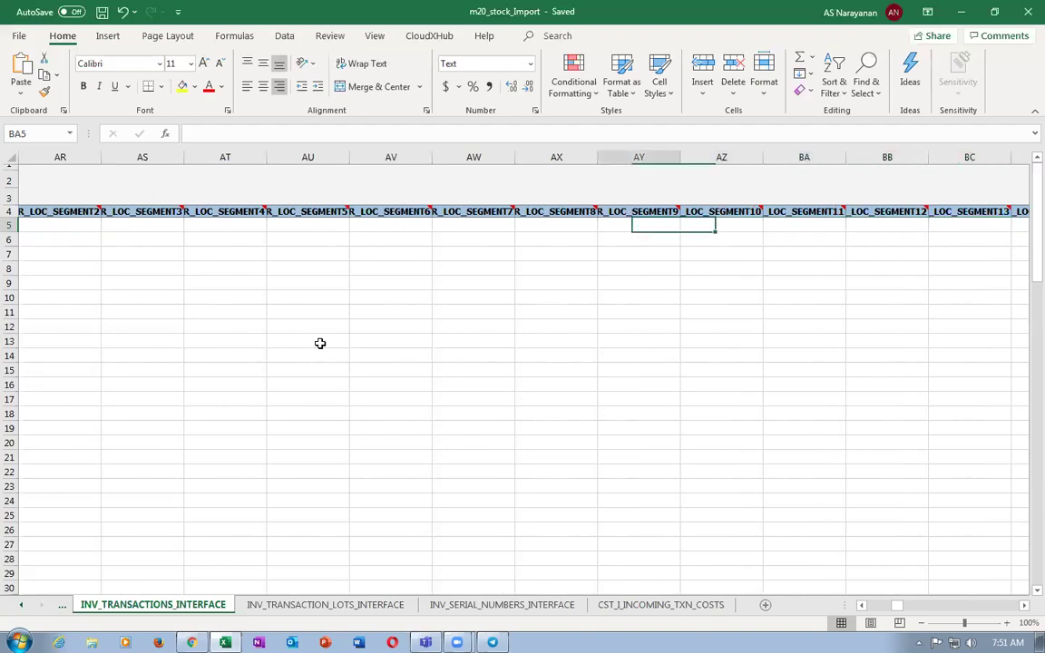
Examine the remaining transfer locator segments of row 5, PRIMARY_QUANTITY and the required source fields, up to DSP_SEGMENT2.
{"action": "key", "text": "Right"}
{"action": "key", "text": "Right"}
{"action": "key", "text": "Right"}
{"action": "key", "text": "Right"}
{"action": "key", "text": "Right"}
{"action": "key", "text": "Right"}
{"action": "key", "text": "Right"}
{"action": "key", "text": "Right"}
{"action": "key", "text": "Right"}
{"action": "key", "text": "Right"}
{"action": "key", "text": "Right"}
{"action": "key", "text": "Right"}
{"action": "key", "text": "Right"}
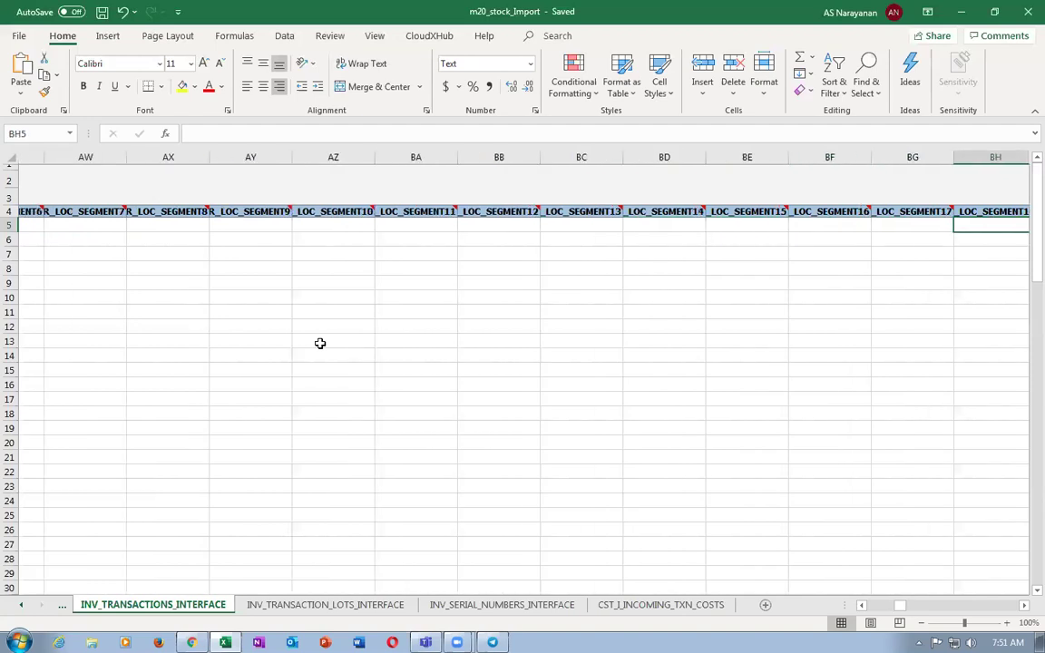
{"action": "key", "text": "Right"}
{"action": "key", "text": "Right"}
{"action": "key", "text": "Right"}
{"action": "key", "text": "Right"}
{"action": "key", "text": "Right"}
{"action": "key", "text": "Right"}
{"action": "key", "text": "Right"}
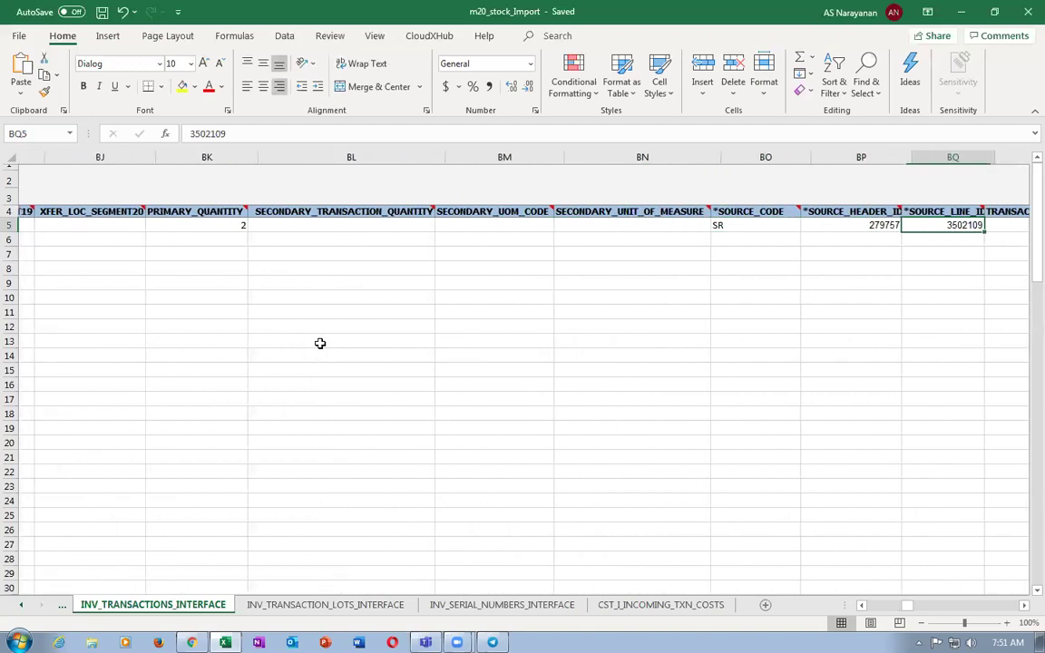
{"action": "key", "text": "Right"}
{"action": "key", "text": "Right"}
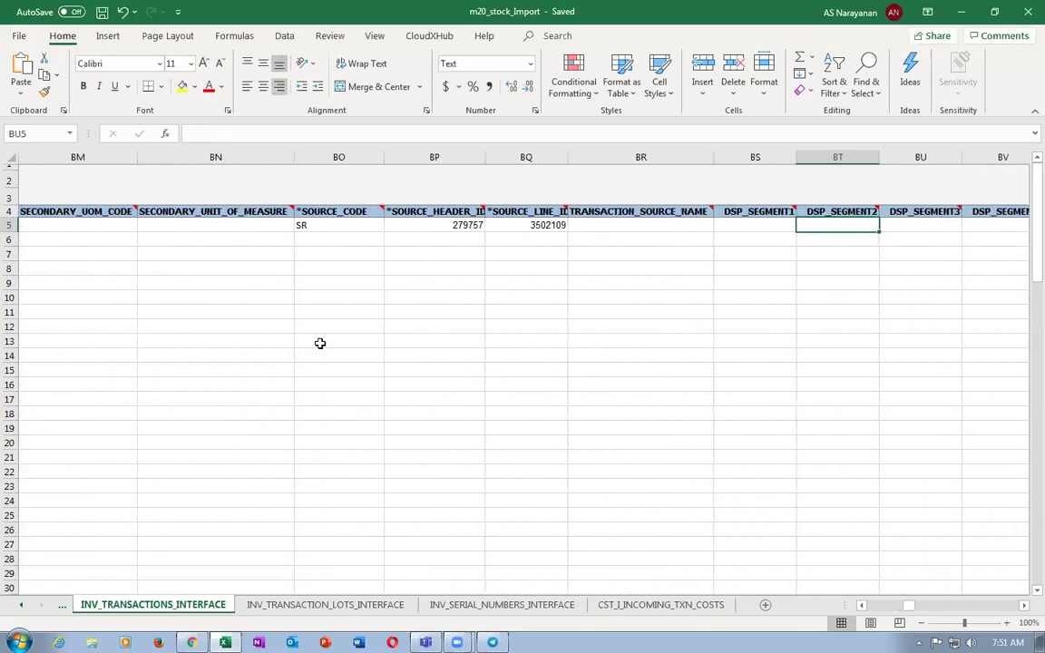
Recheck the DSP_SEGMENT1 to DSP_SEGMENT4 columns of row 5.
{"action": "key", "text": "Left"}
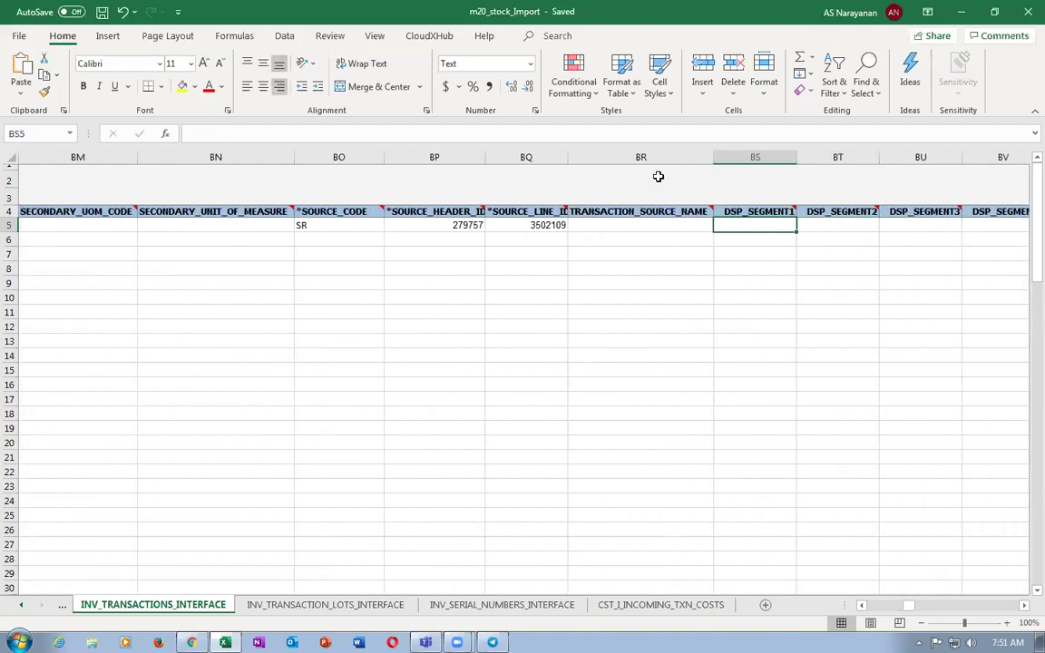
{"action": "key", "text": "Right"}
{"action": "key", "text": "Right"}
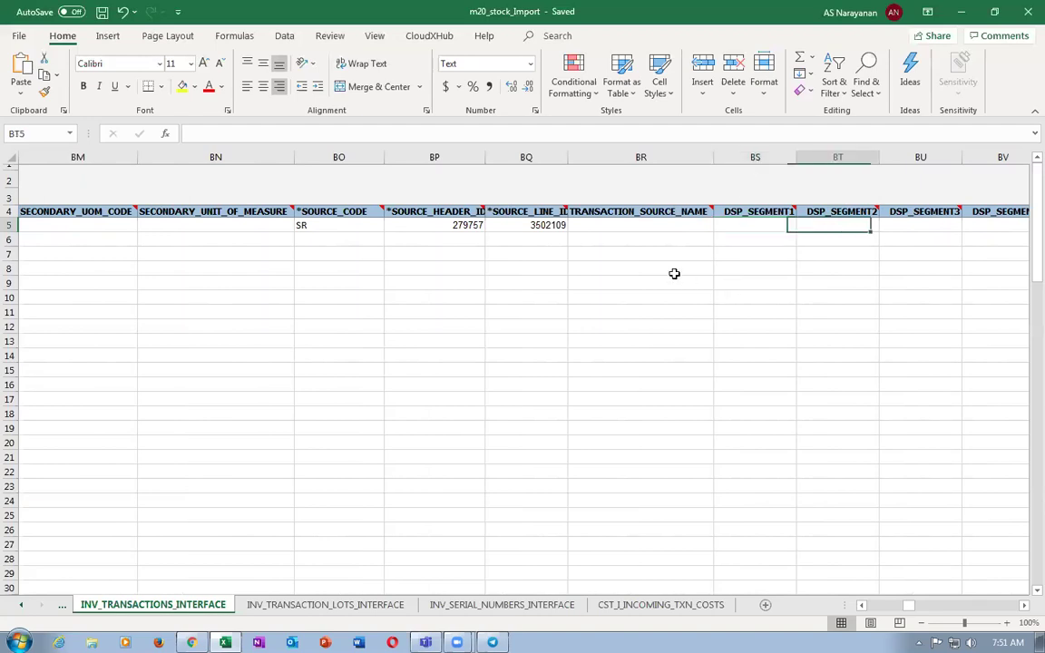
{"action": "key", "text": "Left"}
{"action": "key", "text": "Left"}
{"action": "key", "text": "Right"}
{"action": "key", "text": "Right"}
{"action": "key", "text": "Right"}
{"action": "key", "text": "Right"}
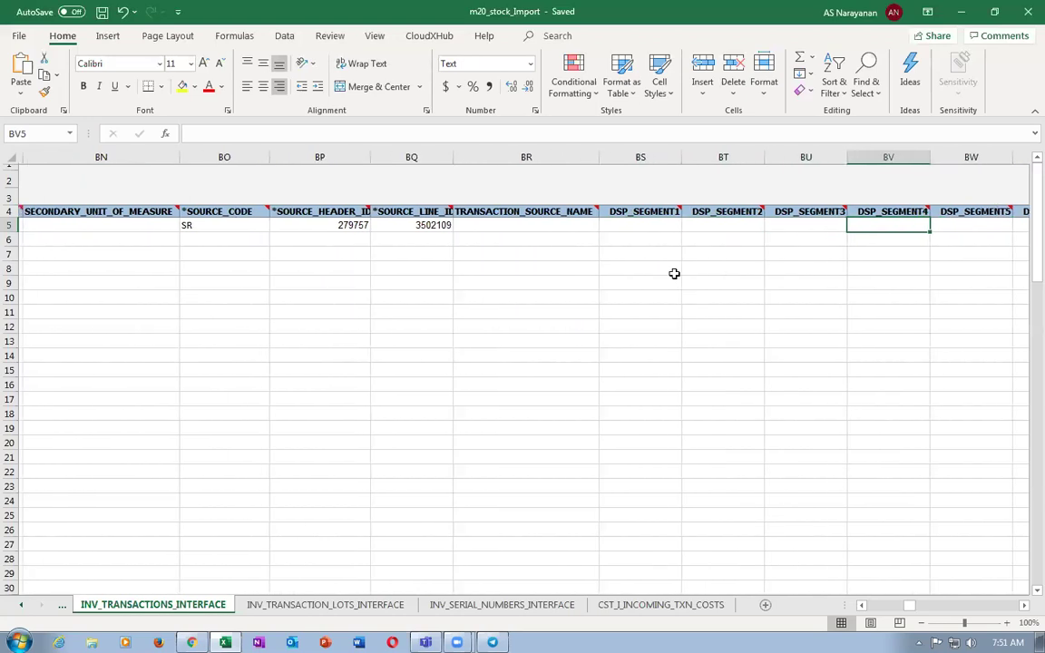
{"action": "key", "text": "Left"}
{"action": "key", "text": "Left"}
{"action": "key", "text": "Left"}
{"action": "key", "text": "Left"}
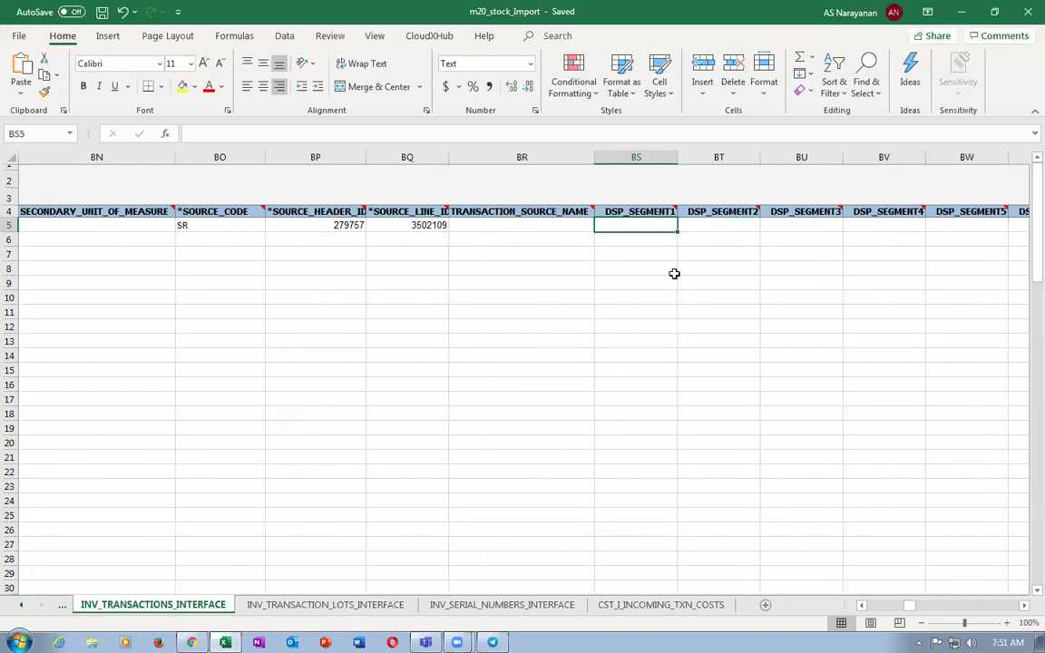
Return to ORGANIZATION_NAME in A5 and save the workbook, accepting the personal information warning.
{"action": "key", "text": "Home"}
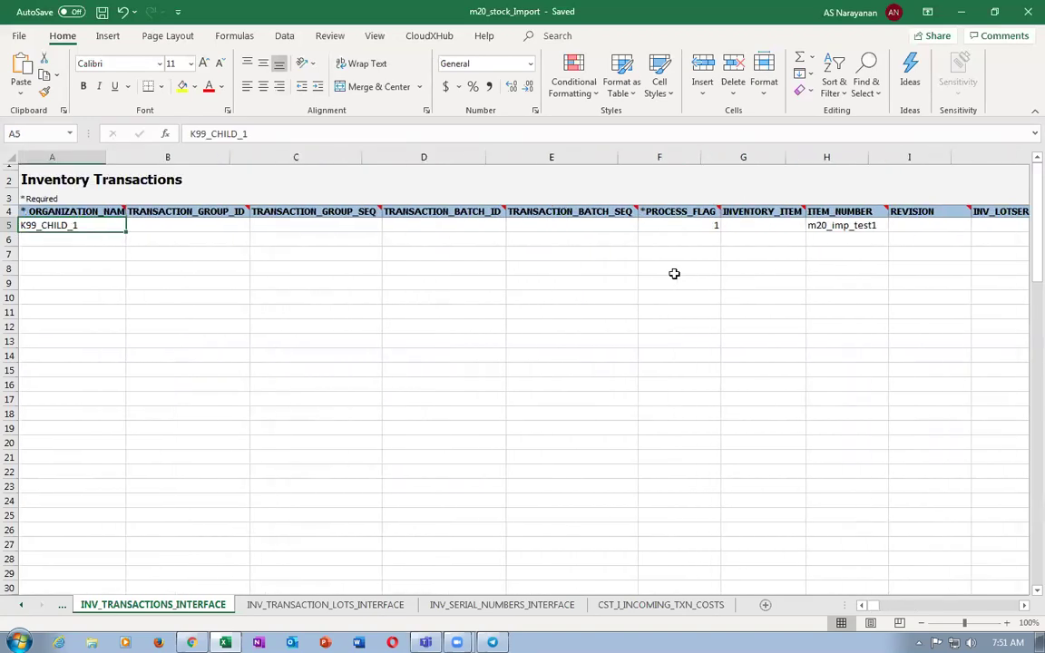
{"action": "key", "text": "ctrl+s"}
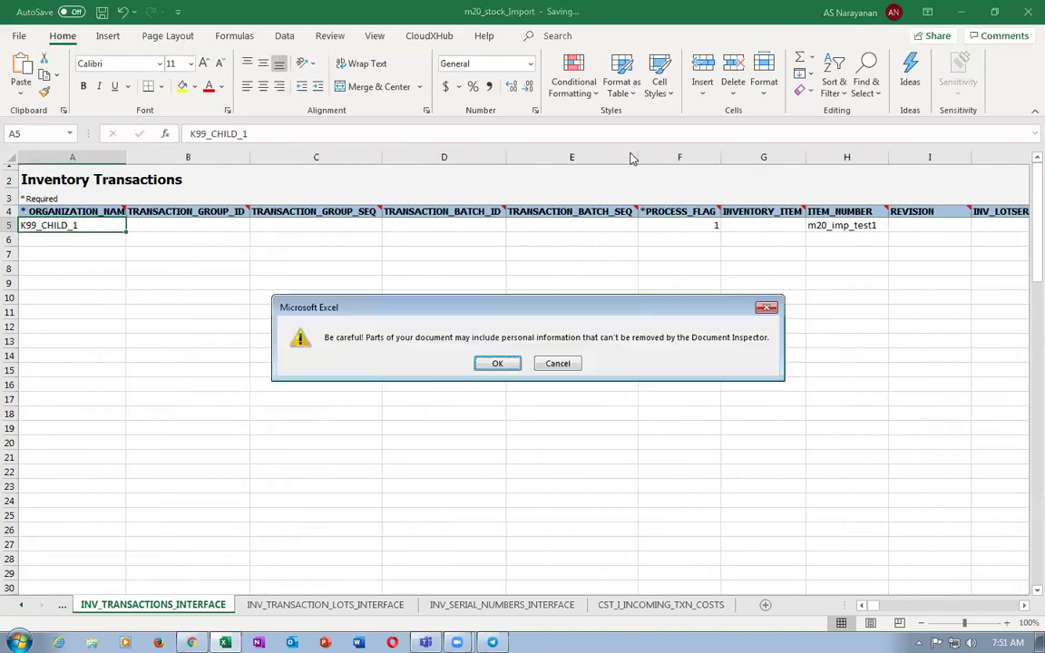
{"action": "left_click", "coordinate": [497, 363]}
Start generating the CSV file from the Instructions and CSV Generation sheet.
{"action": "left_click", "coordinate": [62, 607]}
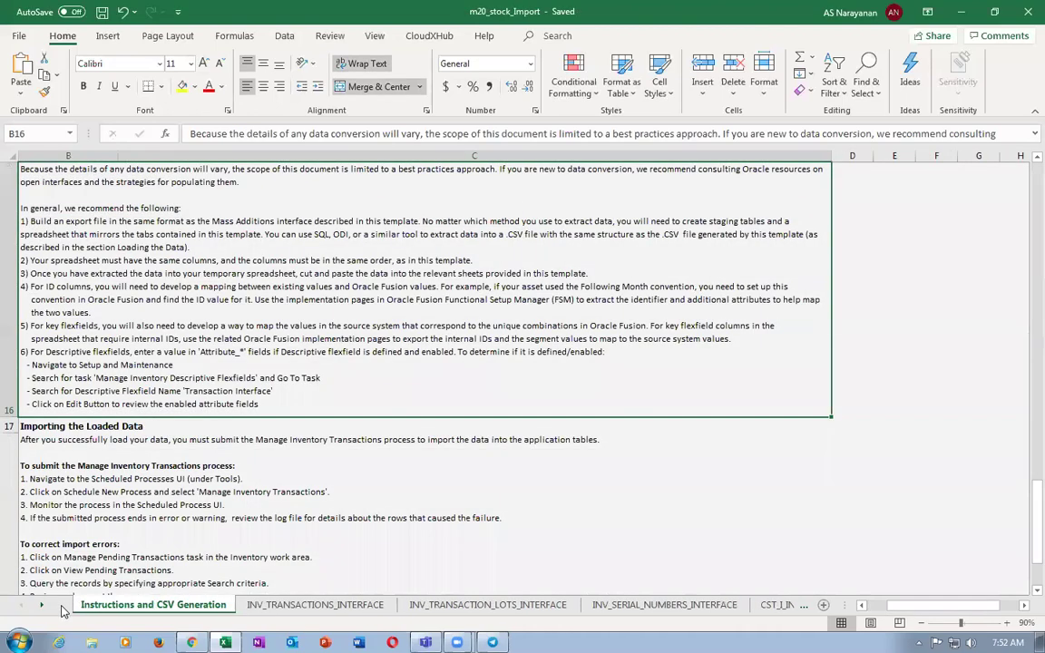
{"action": "scroll", "coordinate": [122, 417], "scroll_direction": "up", "scroll_amount": 3}
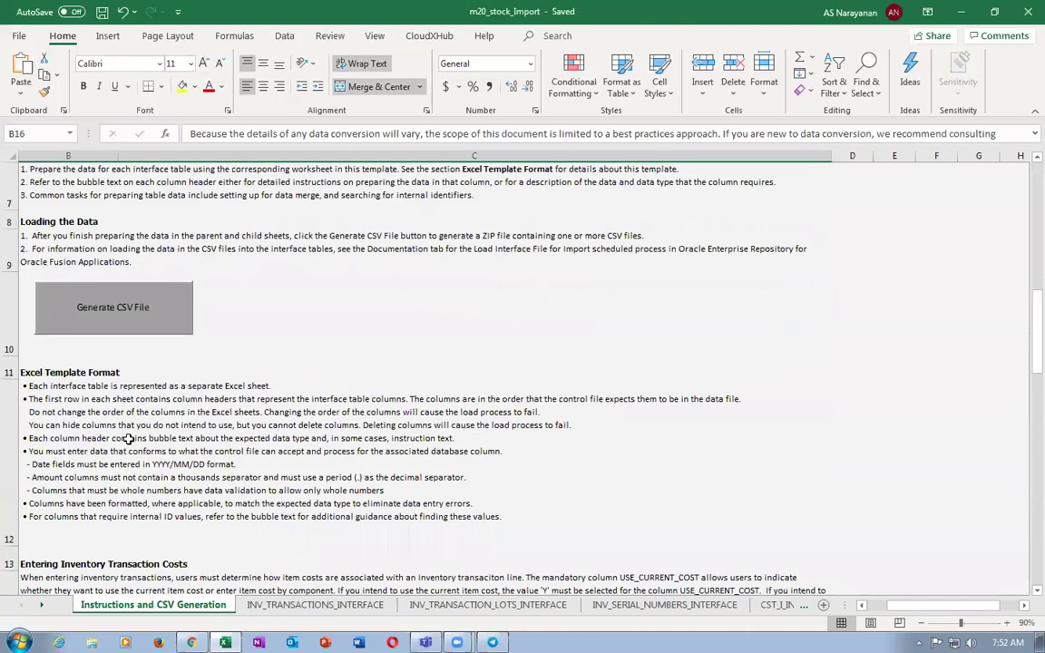
{"action": "left_click", "coordinate": [108, 309]}
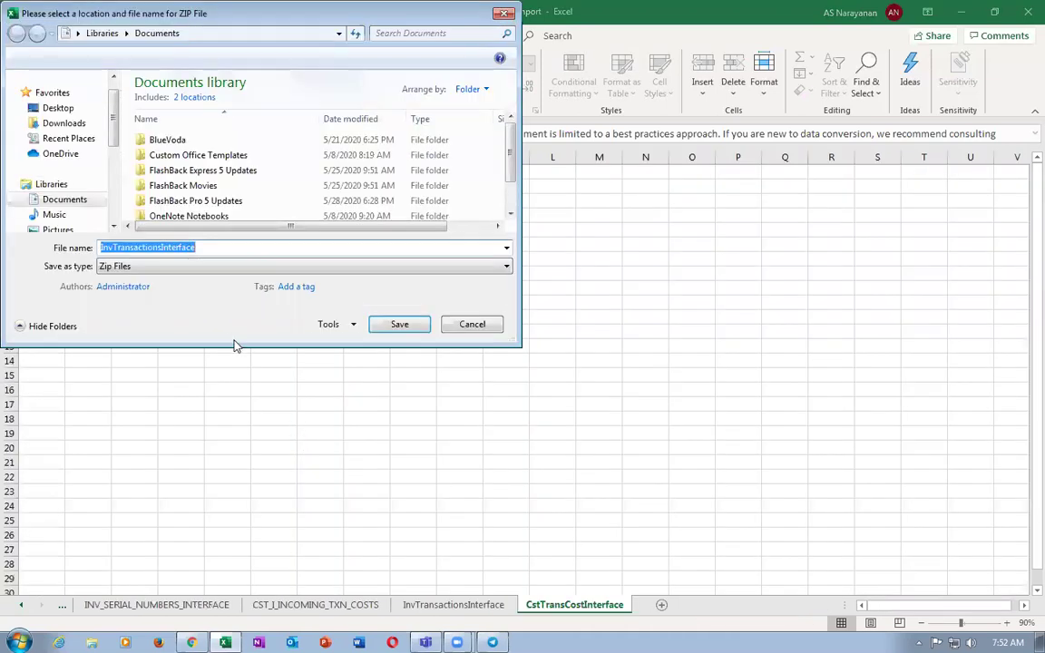
Set the ZIP file's save location to the Import folder inside Fus_Inv_May_2020 on the E: drive.
{"action": "left_click_drag", "start_coordinate": [113, 127], "coordinate": [115, 177]}
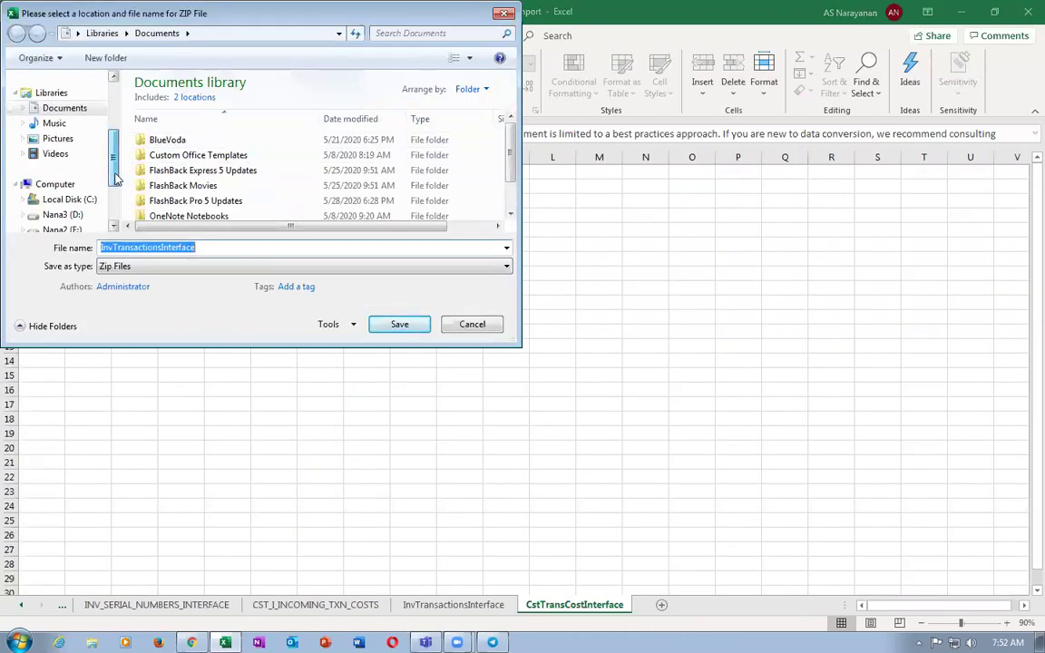
{"action": "scroll", "coordinate": [71, 199], "scroll_direction": "down", "scroll_amount": 1}
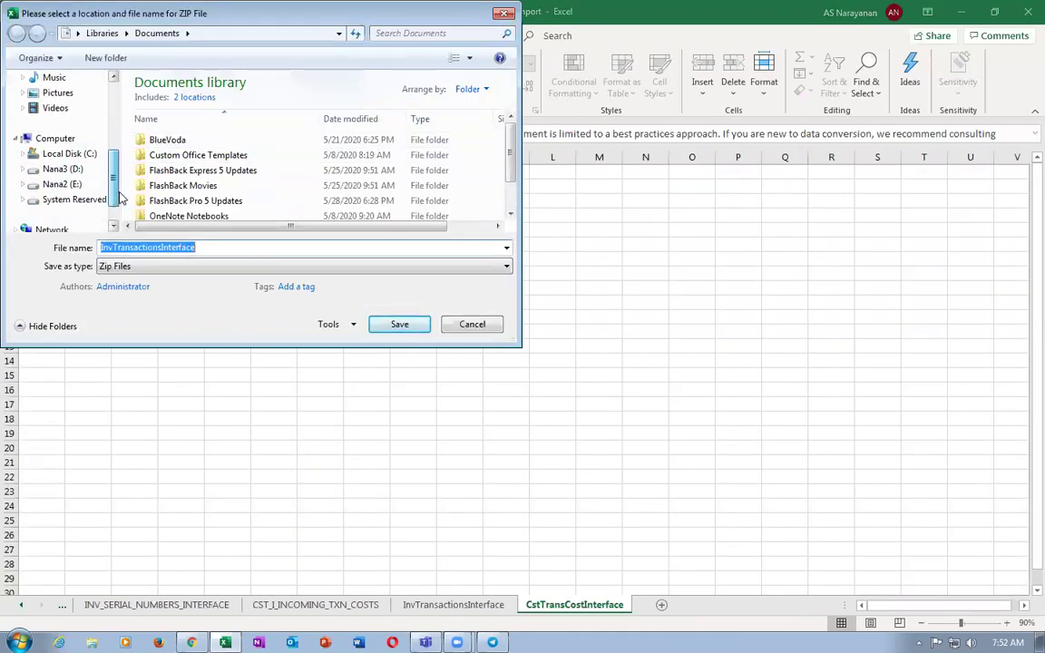
{"action": "left_click", "coordinate": [71, 184]}
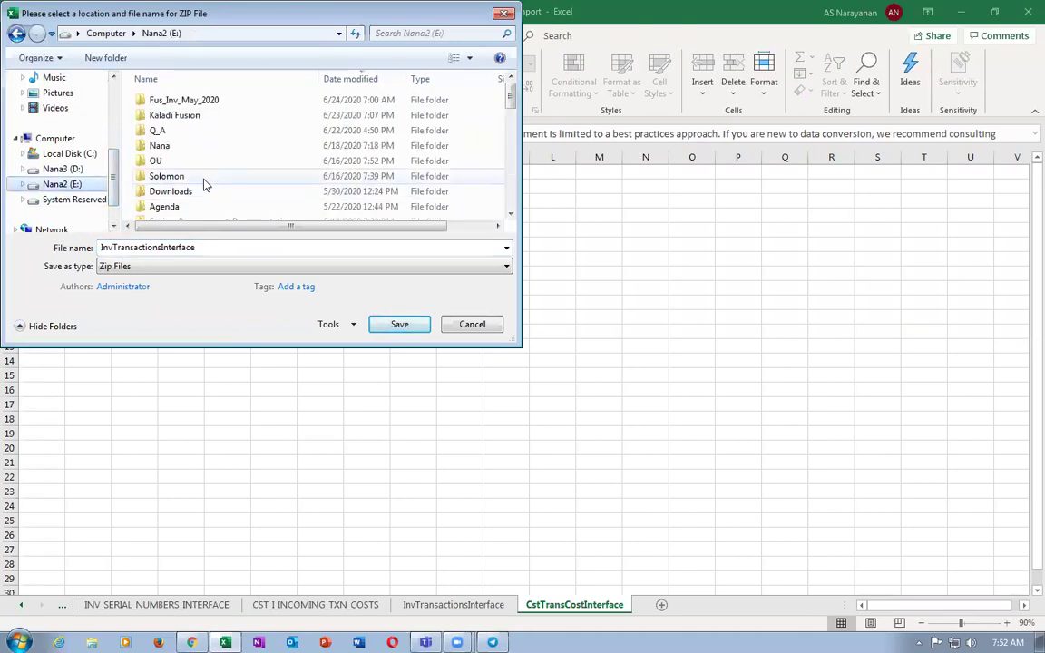
{"action": "scroll", "coordinate": [204, 185], "scroll_direction": "down", "scroll_amount": 3}
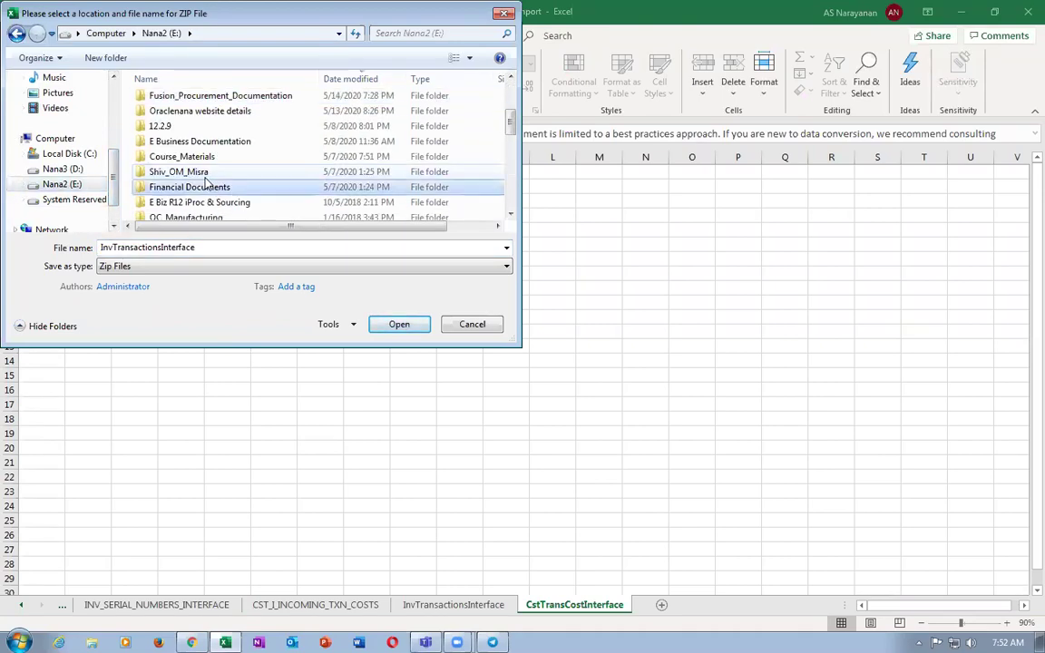
{"action": "scroll", "coordinate": [196, 185], "scroll_direction": "down", "scroll_amount": 3}
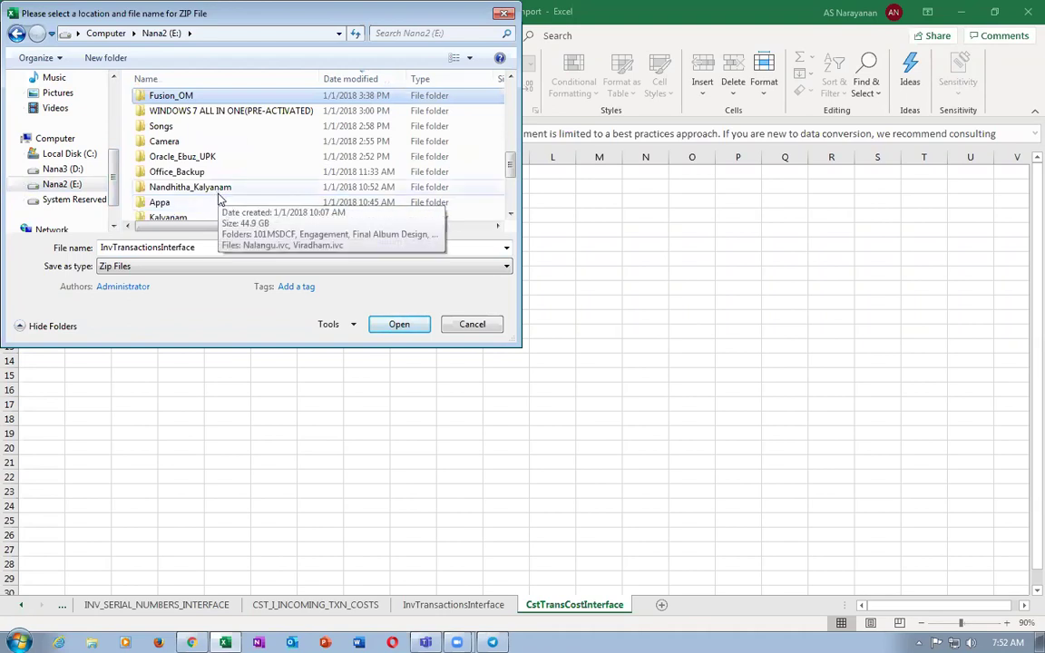
{"action": "scroll", "coordinate": [217, 196], "scroll_direction": "up", "scroll_amount": 6}
{"action": "double_click", "coordinate": [191, 102]}
{"action": "double_click", "coordinate": [166, 131]}
Name the ZIP file m20_stock_Imp, save it and dismiss the completion message.
{"action": "double_click", "coordinate": [214, 251]}
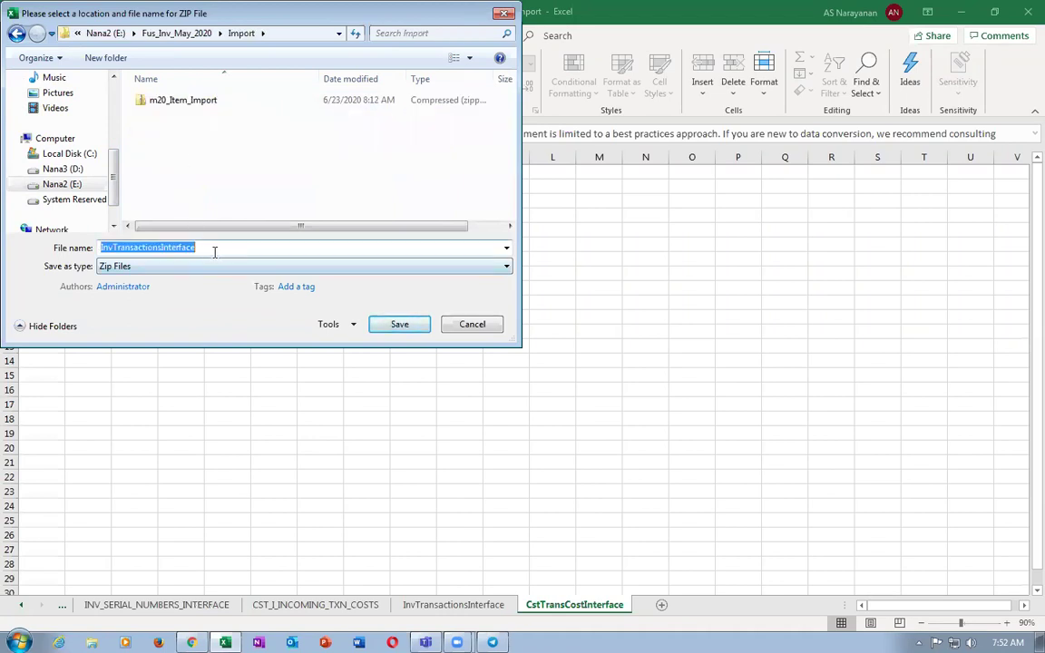
{"action": "type", "text": "m20_stock_Imp"}
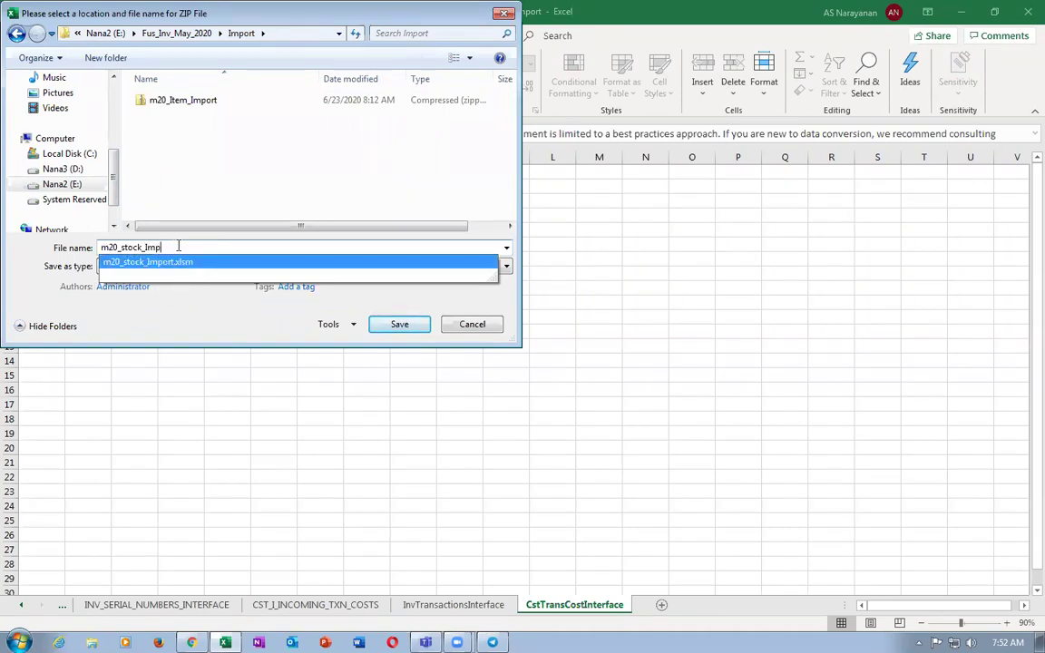
{"action": "left_click", "coordinate": [399, 326]}
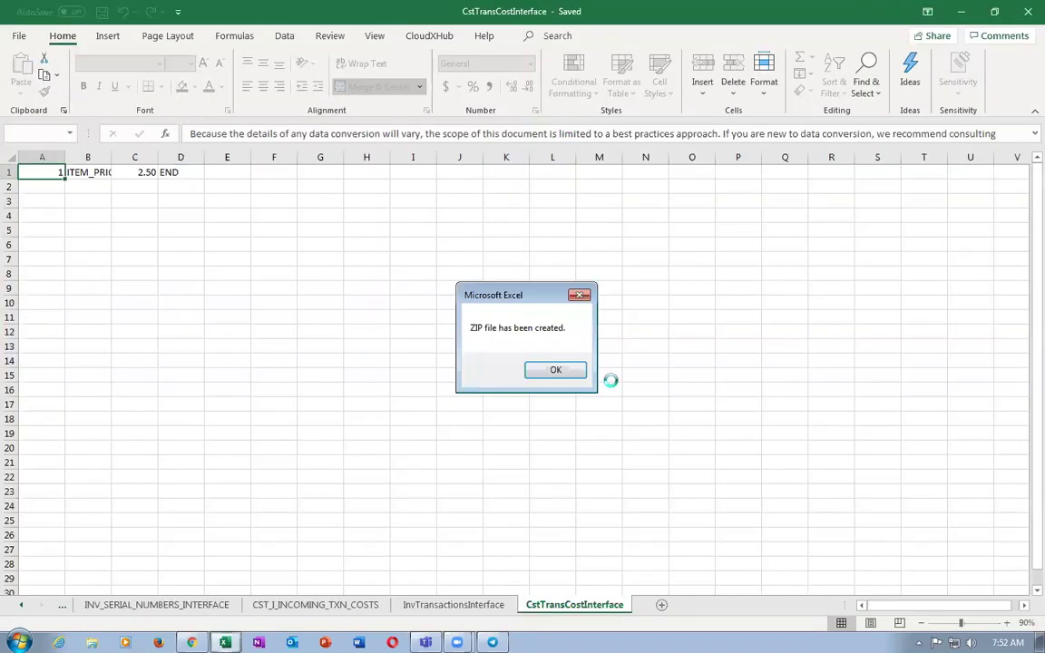
{"action": "left_click", "coordinate": [553, 369]}
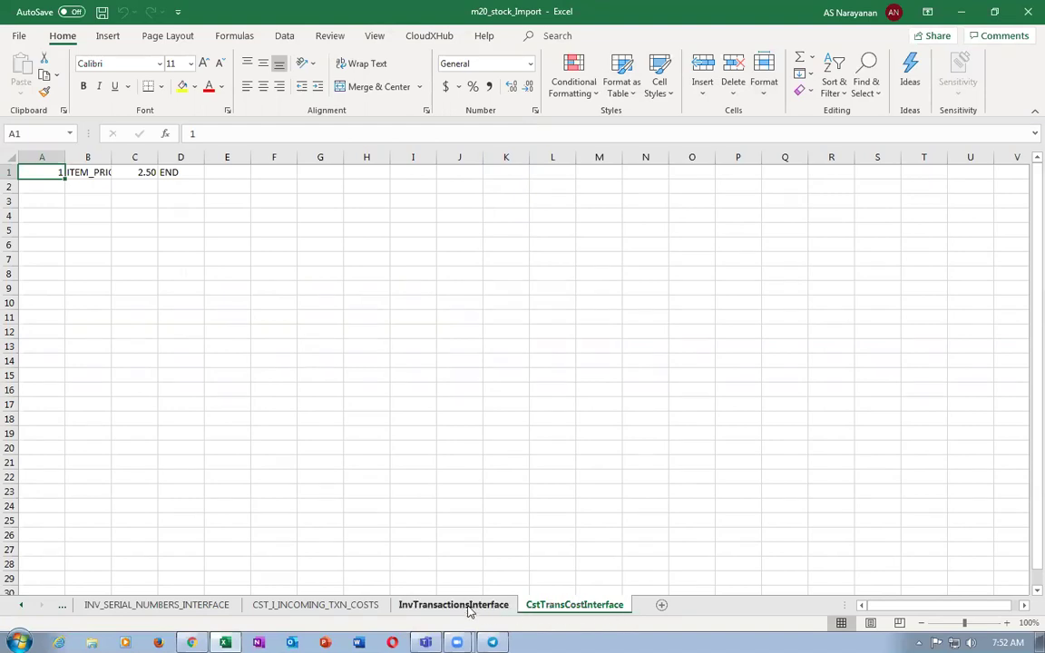
Check the generated InvTransactionsInterface and CstTransCostInterface sheets, and close the workbook without saving the changes.
{"action": "left_click", "coordinate": [425, 606]}
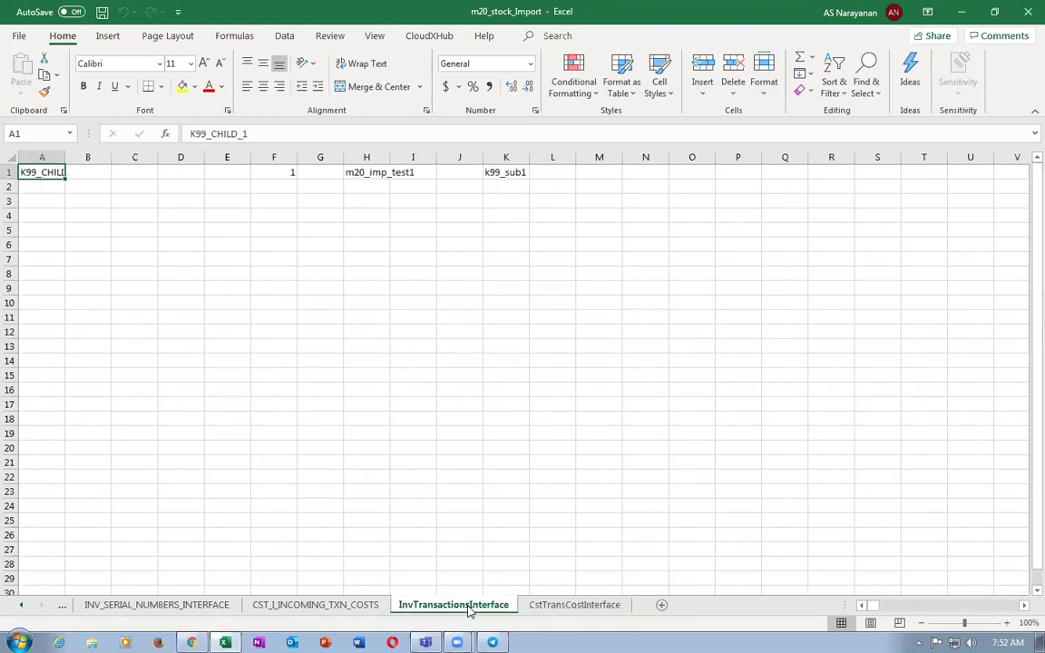
{"action": "left_click", "coordinate": [574, 606]}
{"action": "left_click", "coordinate": [1025, 7]}
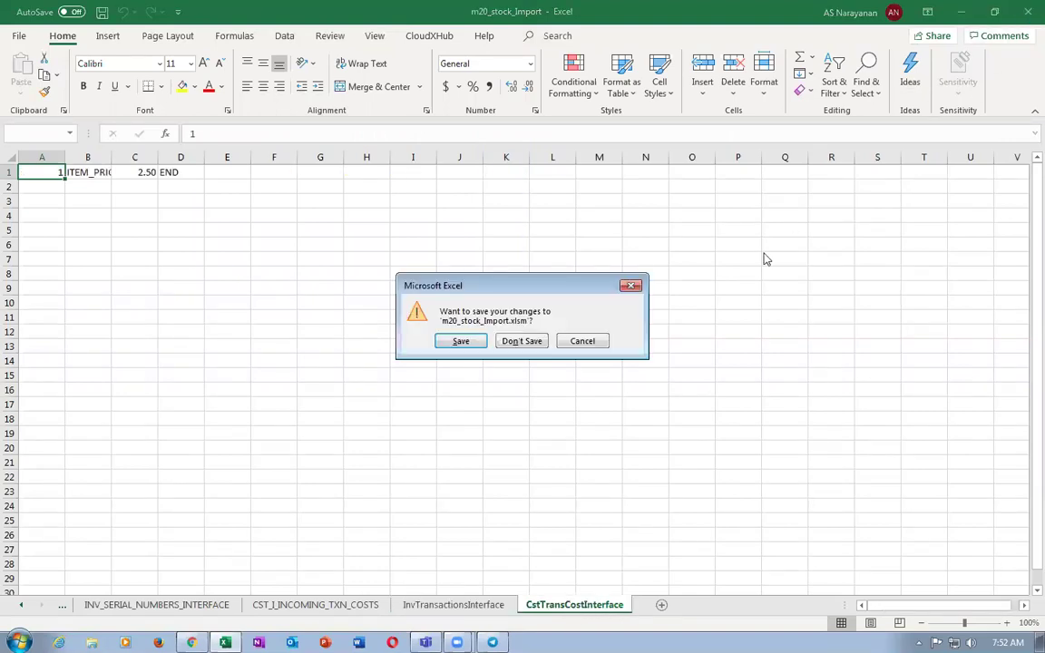
{"action": "left_click", "coordinate": [518, 342]}
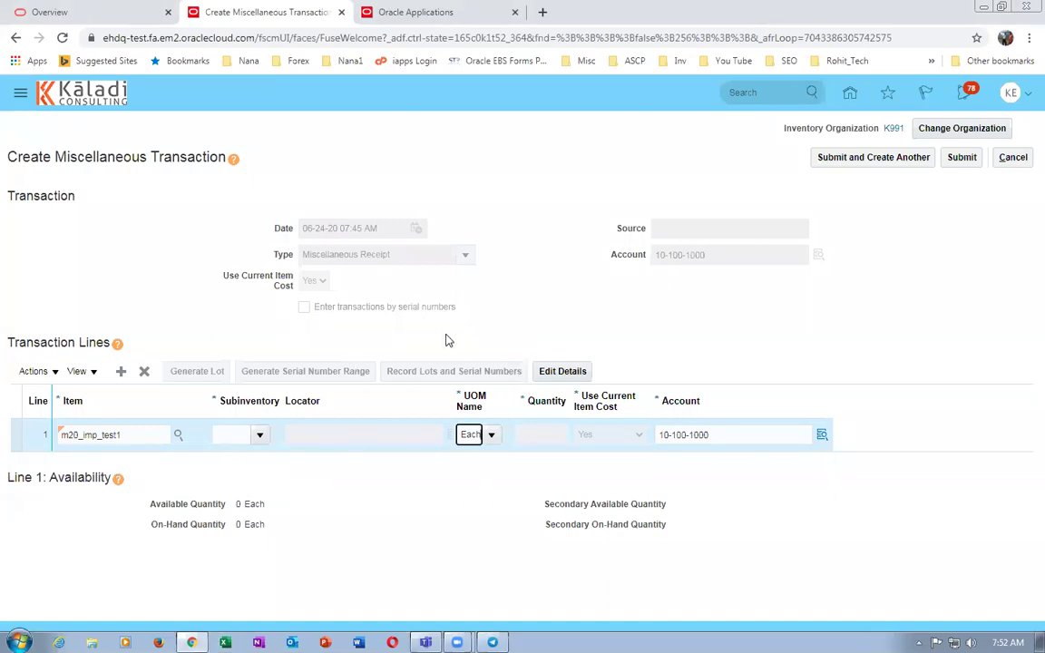
Open Scheduled Processes from the Oracle Applications home page and start scheduling a new Load Interface File for Import job.
{"action": "left_click", "coordinate": [396, 14]}
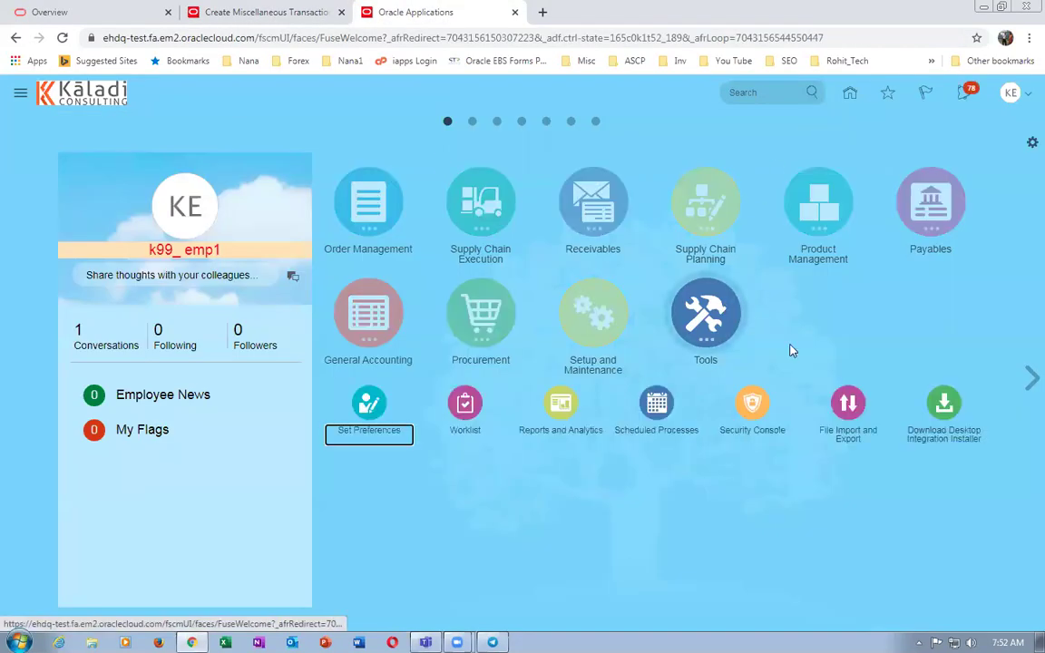
{"action": "left_click", "coordinate": [657, 408]}
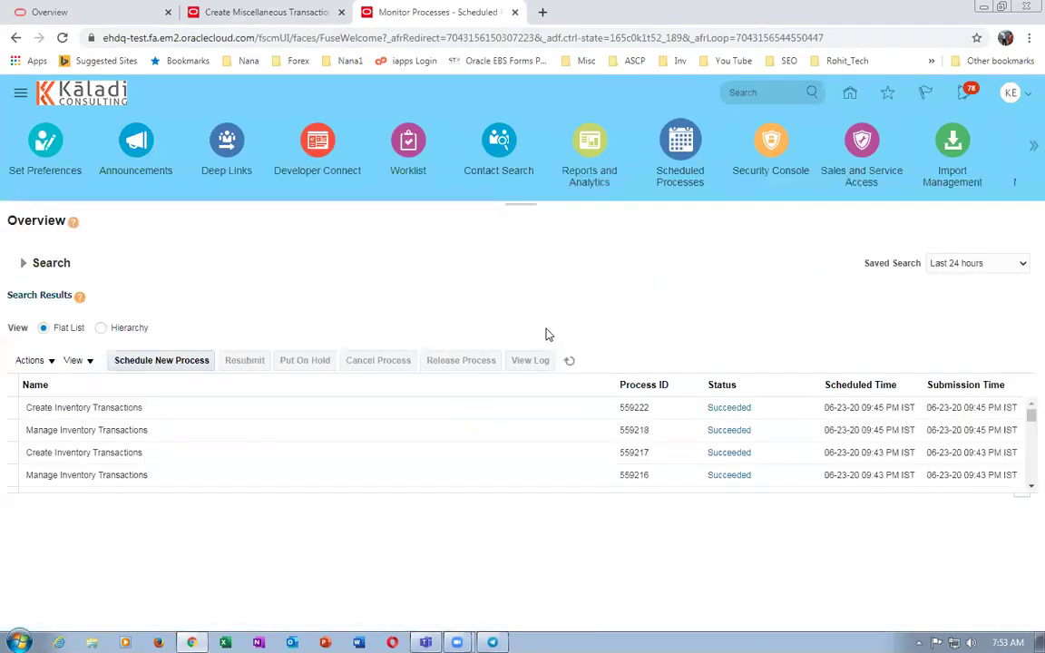
{"action": "left_click", "coordinate": [123, 360]}
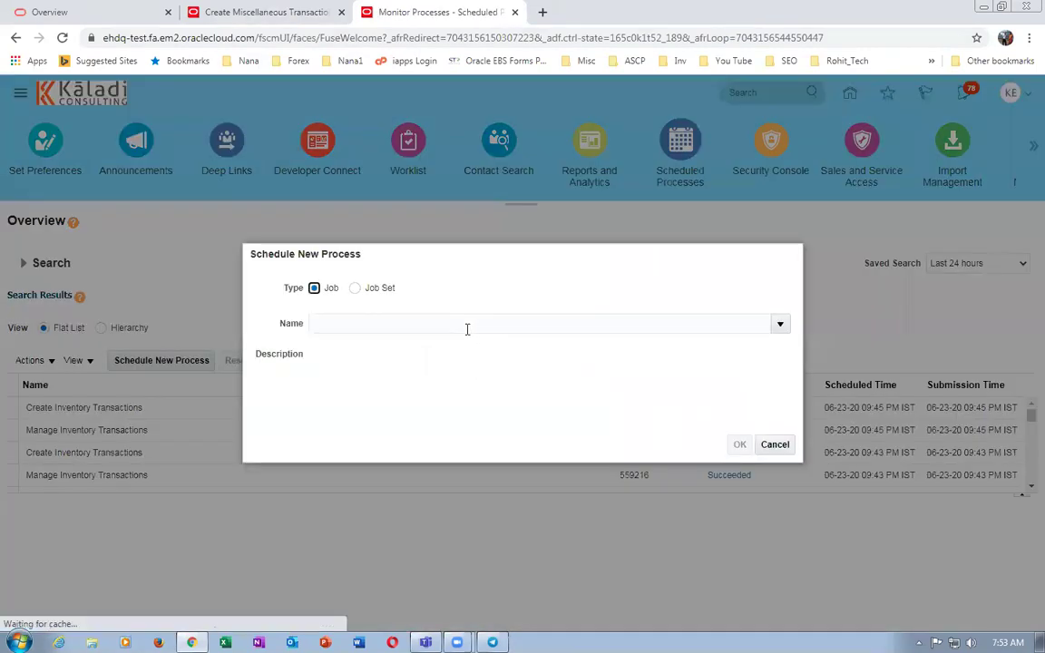
{"action": "left_click", "coordinate": [468, 319]}
{"action": "type", "text": "load i"}
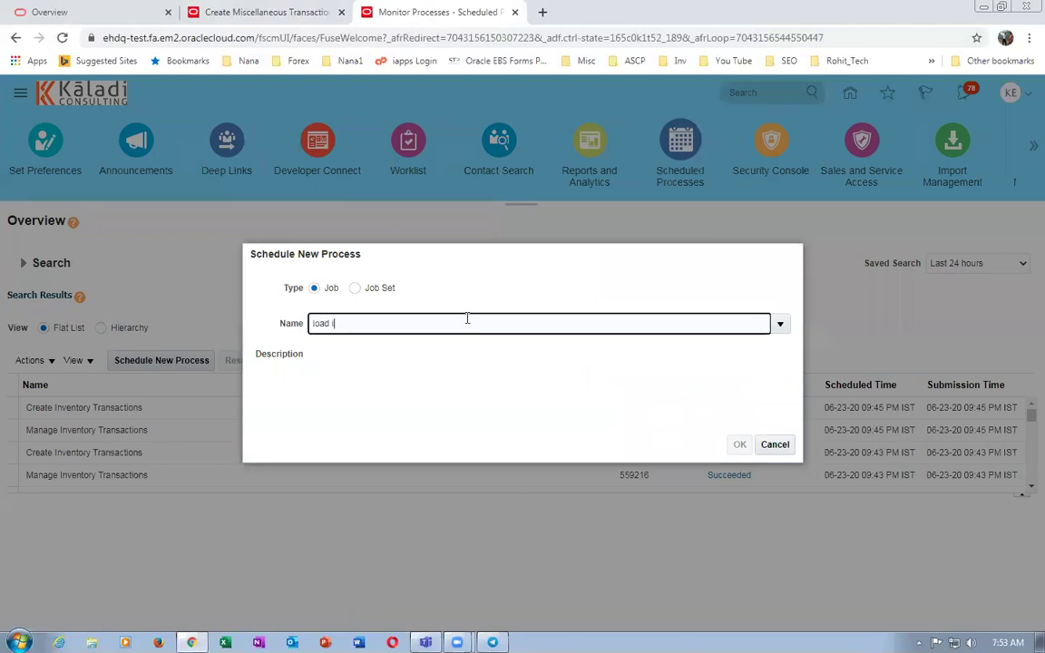
{"action": "type", "text": "nt"}
{"action": "key", "text": "Tab"}
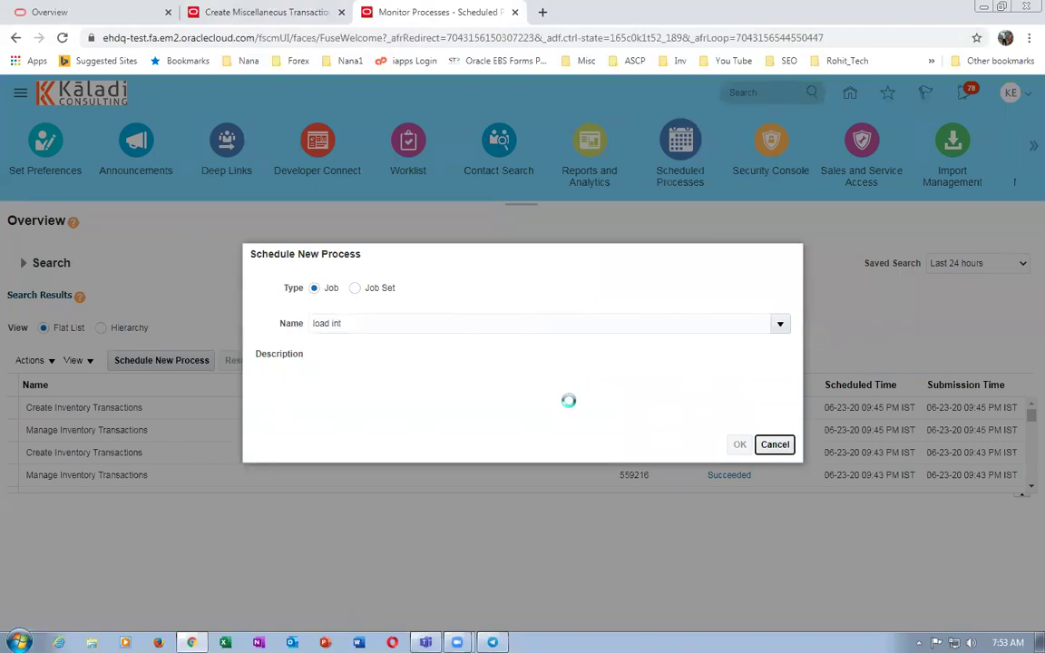
{"action": "left_click", "coordinate": [738, 445]}
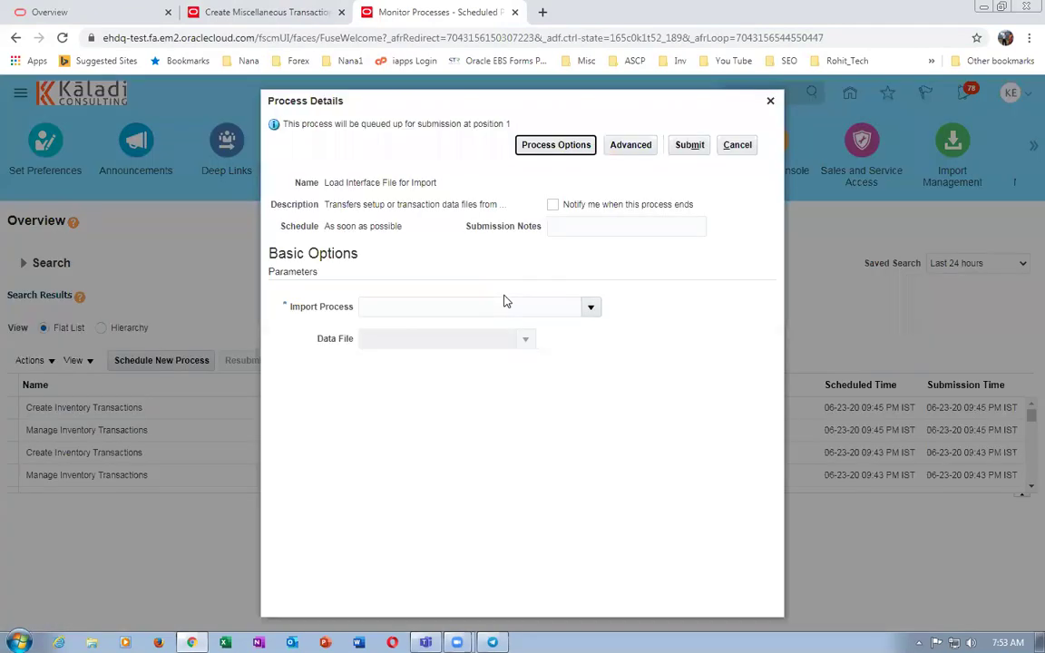
Search the import processes for "Create Inv" and set the import process to Create Inventory Transactions.
{"action": "left_click", "coordinate": [591, 307]}
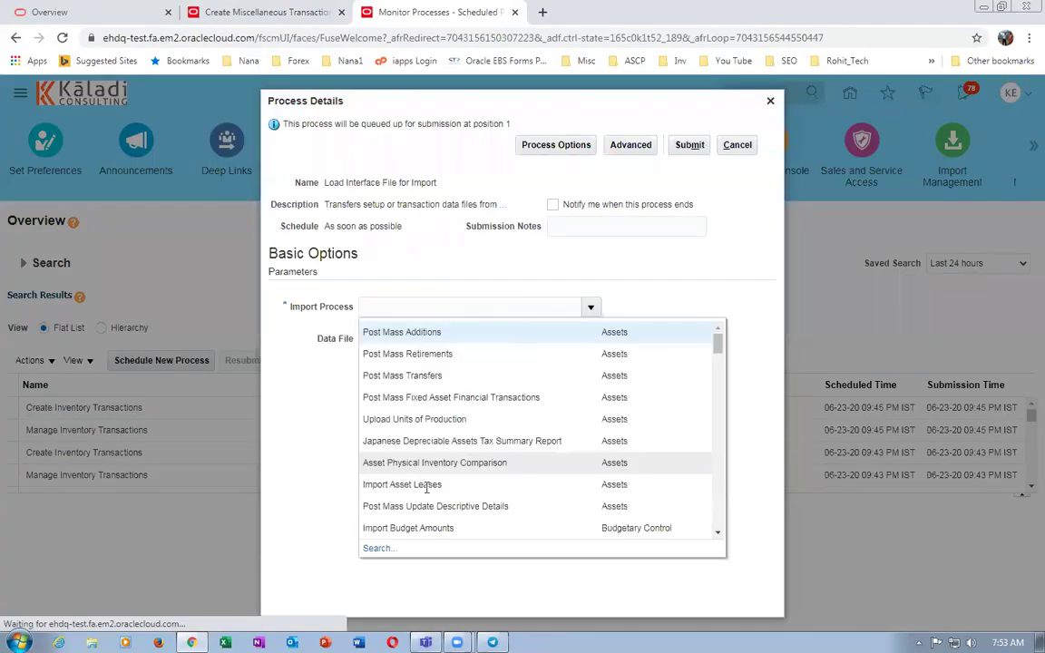
{"action": "left_click", "coordinate": [373, 551]}
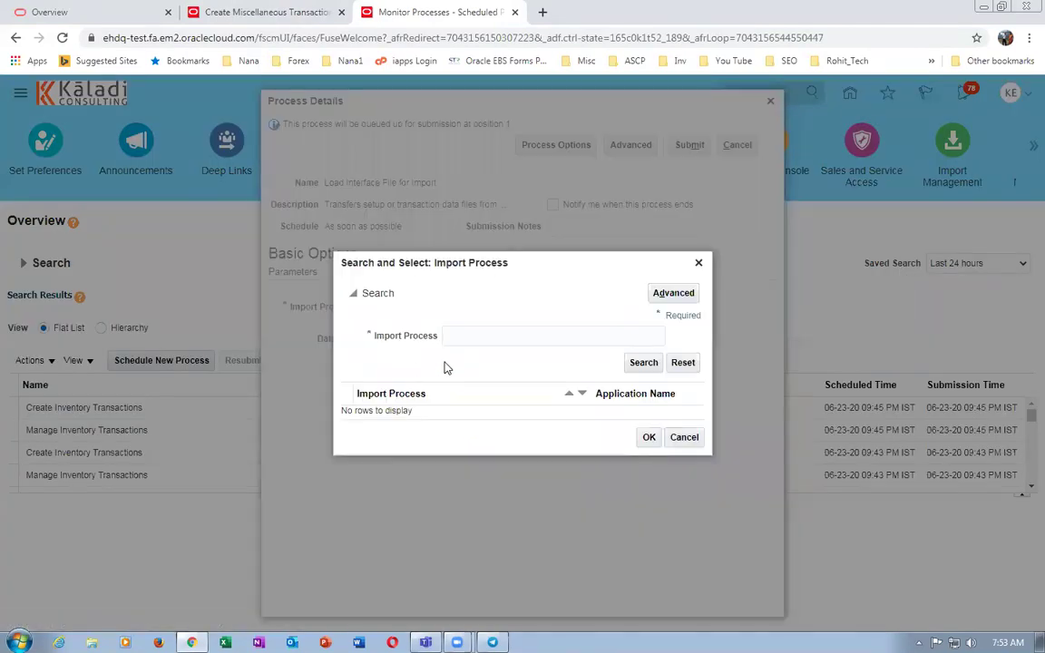
{"action": "type", "text": "Create inv"}
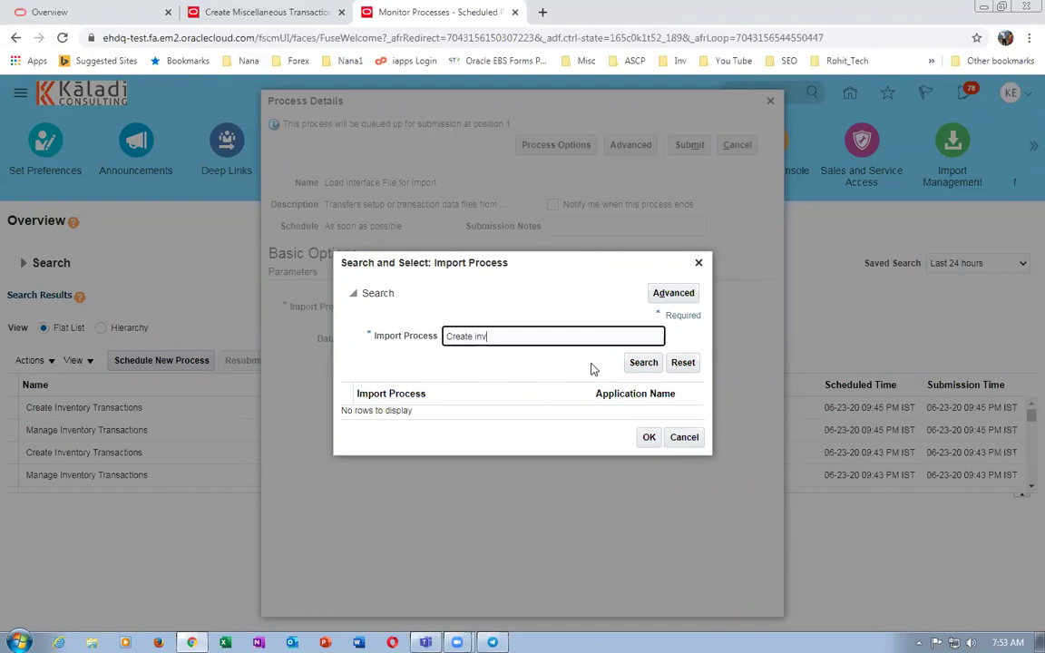
{"action": "left_click", "coordinate": [645, 363]}
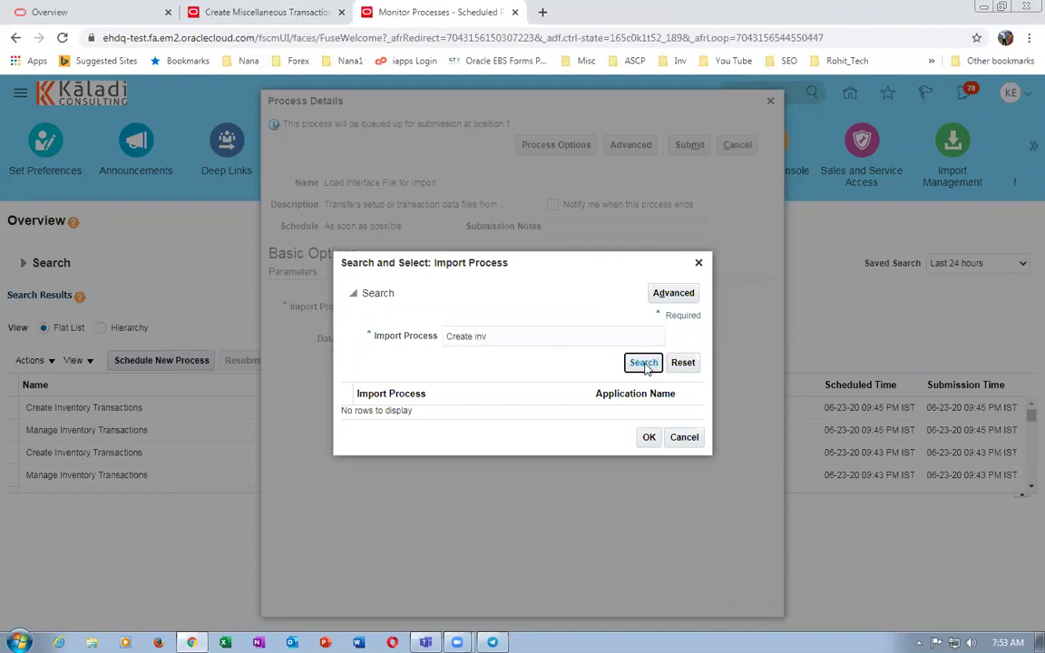
{"action": "left_click", "coordinate": [556, 337]}
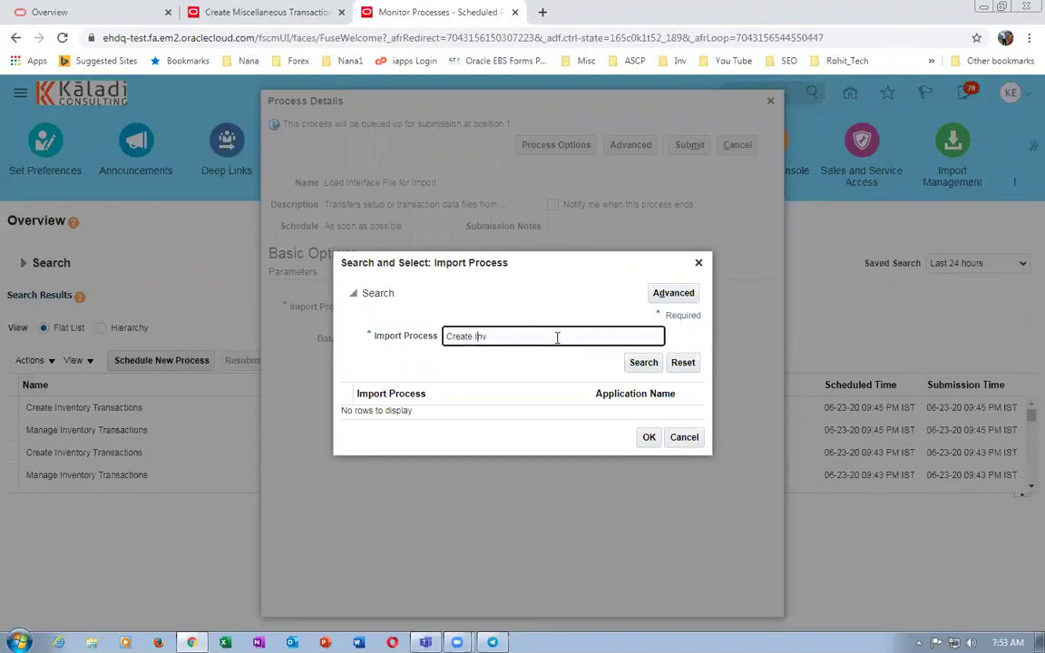
{"action": "left_click", "coordinate": [641, 364]}
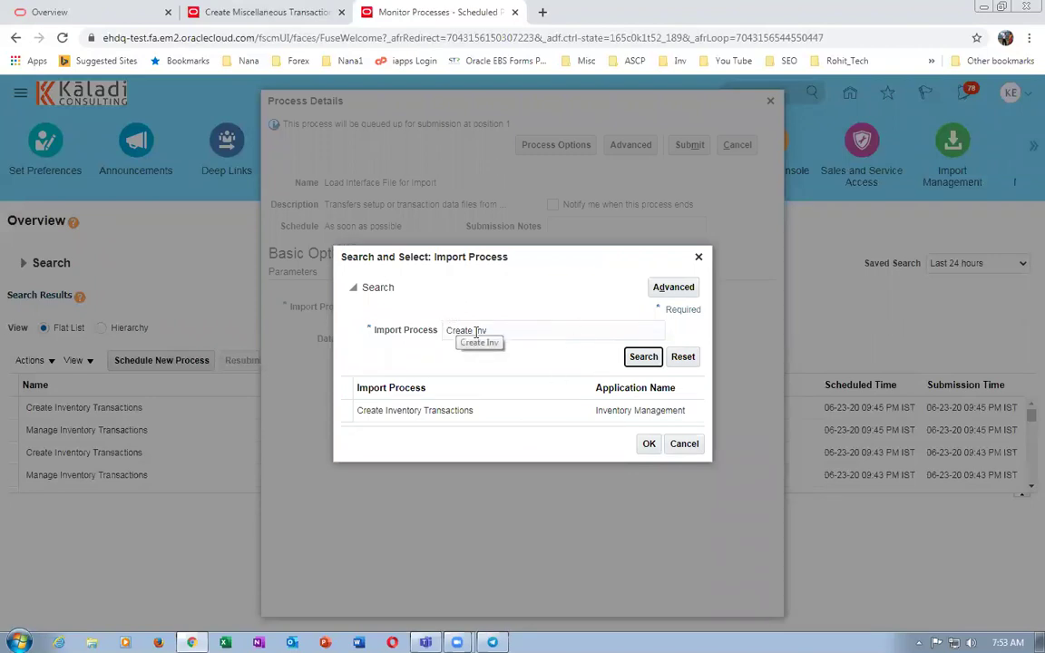
{"action": "left_click", "coordinate": [481, 413]}
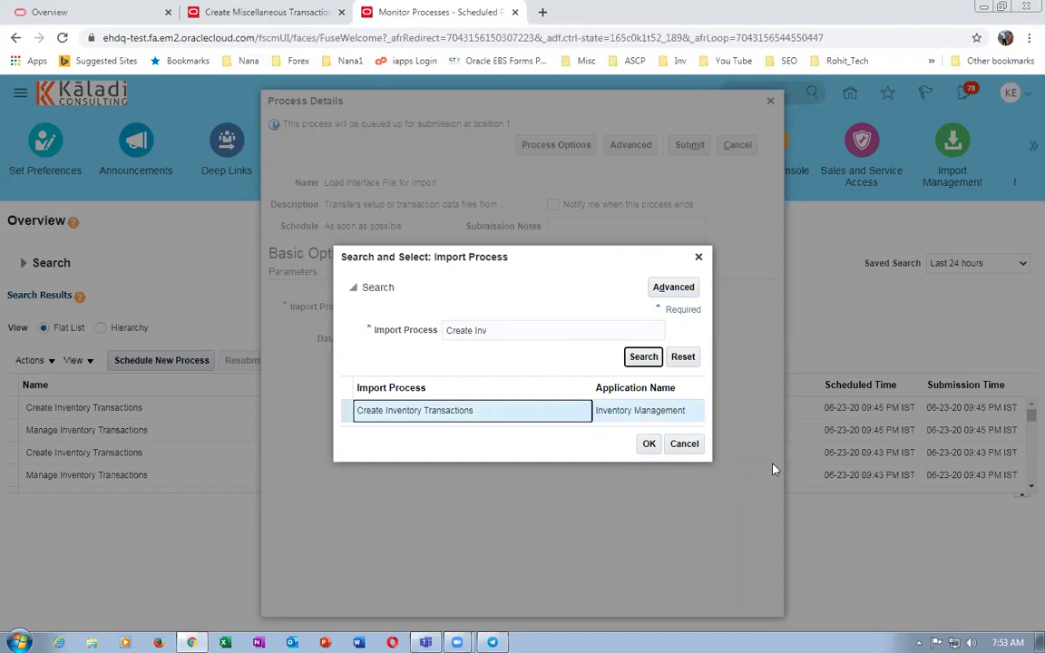
{"action": "left_click", "coordinate": [648, 444]}
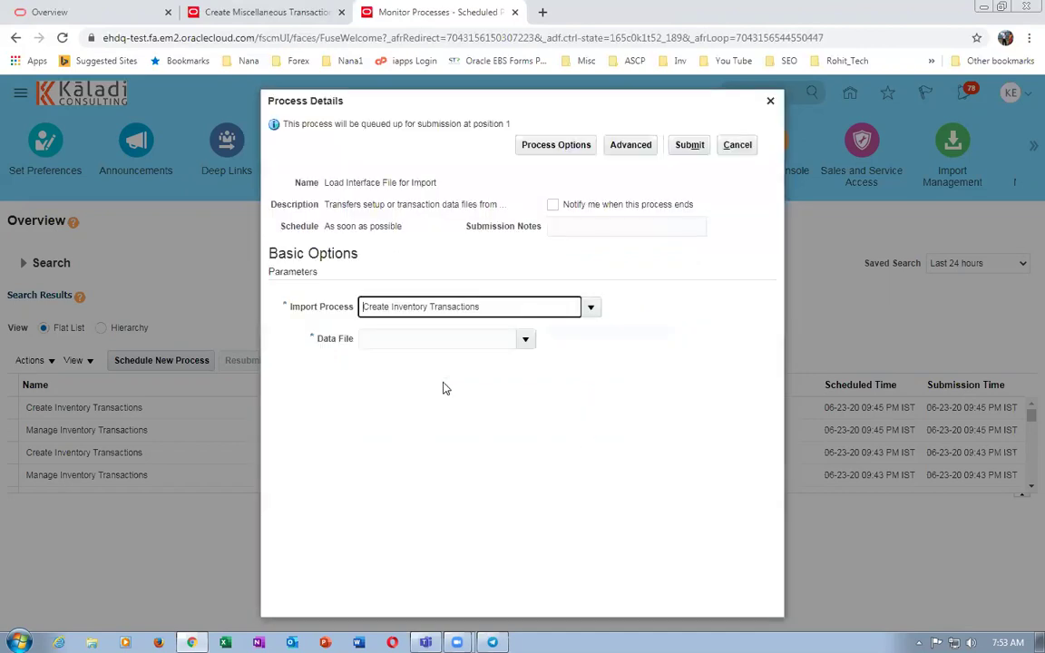
Upload m20_stock_Imp.zip from the Import folder inside Fus_Inv_May_2020 as the data file, and submit the load process.
{"action": "left_click", "coordinate": [526, 340]}
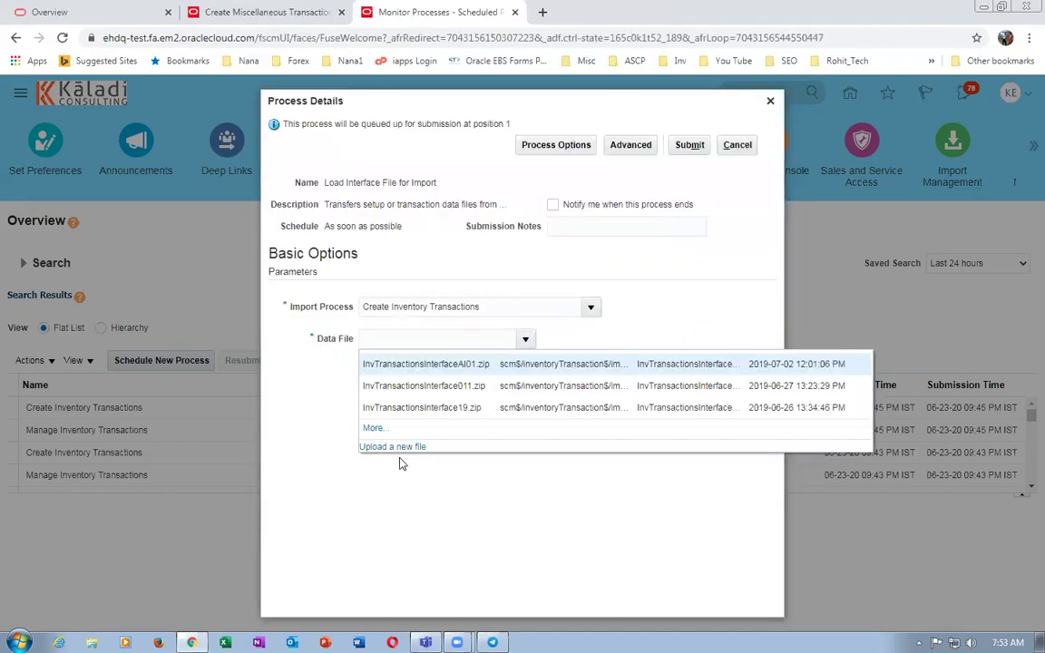
{"action": "left_click", "coordinate": [394, 448]}
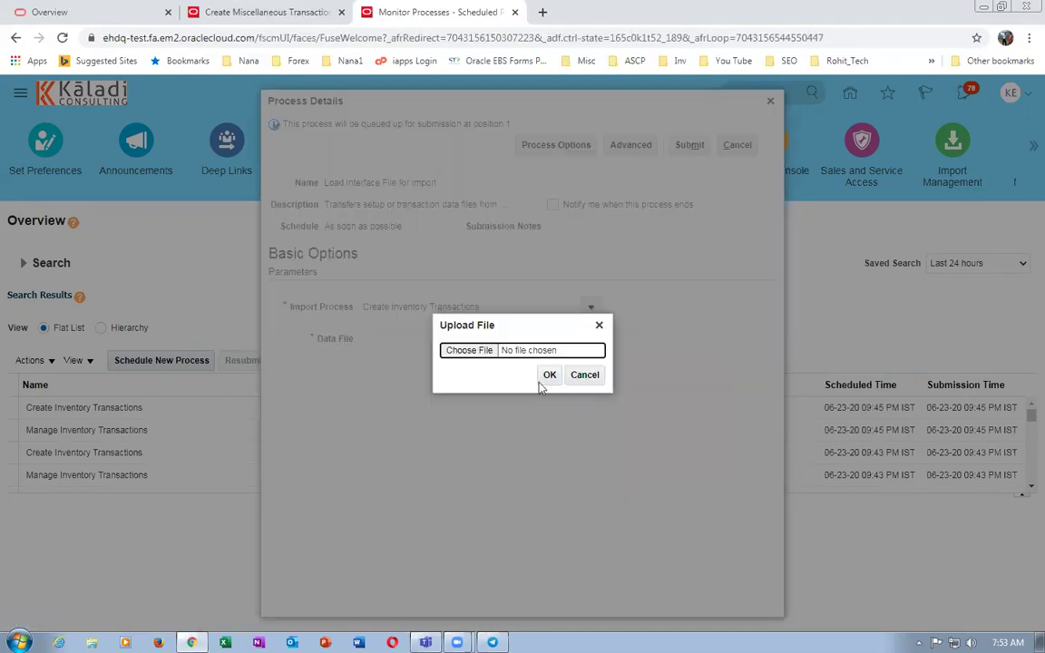
{"action": "left_click", "coordinate": [471, 351]}
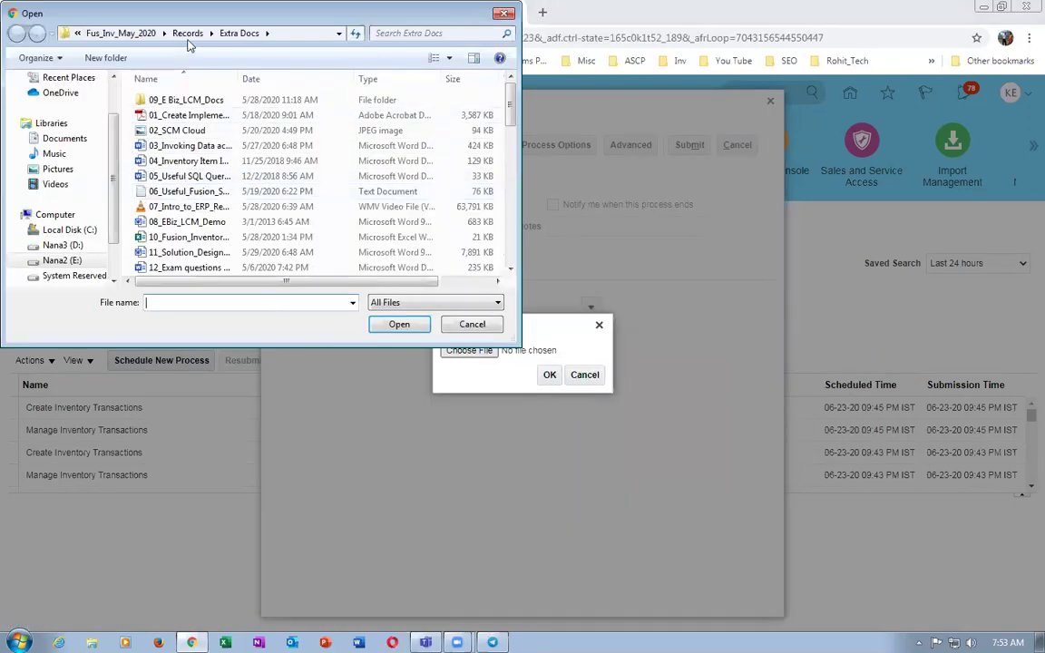
{"action": "left_click", "coordinate": [104, 32]}
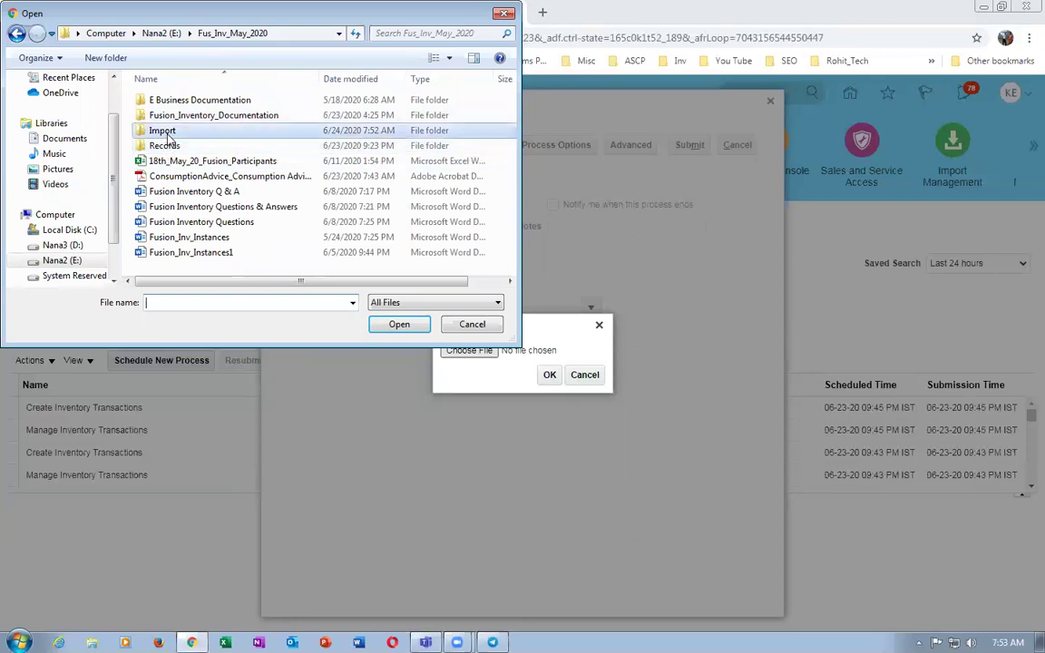
{"action": "double_click", "coordinate": [169, 133]}
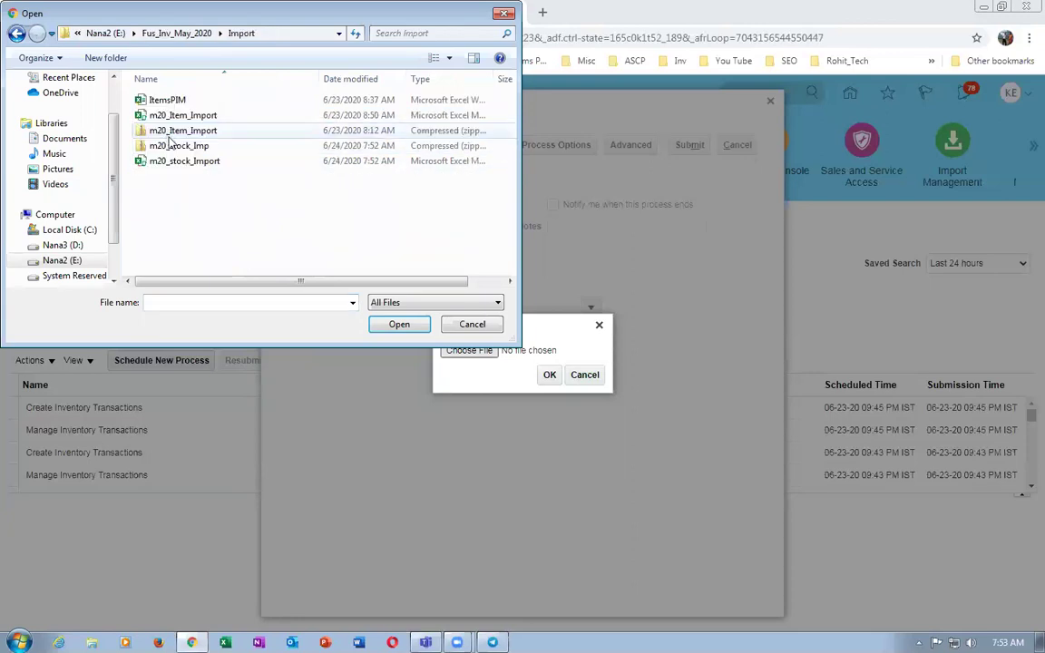
{"action": "left_click", "coordinate": [218, 148]}
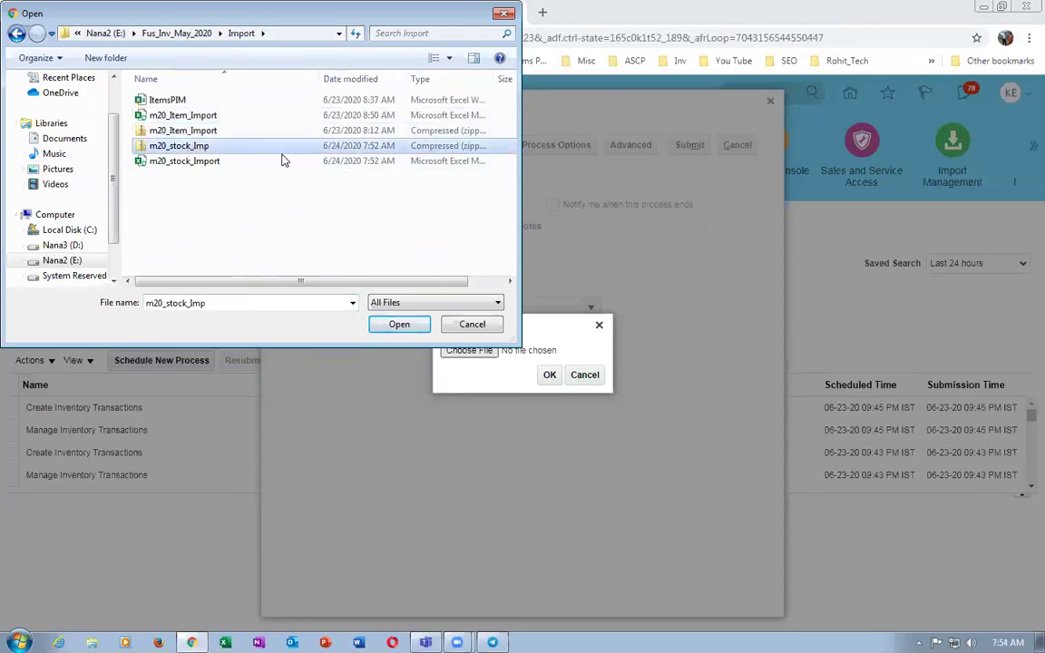
{"action": "left_click", "coordinate": [393, 328]}
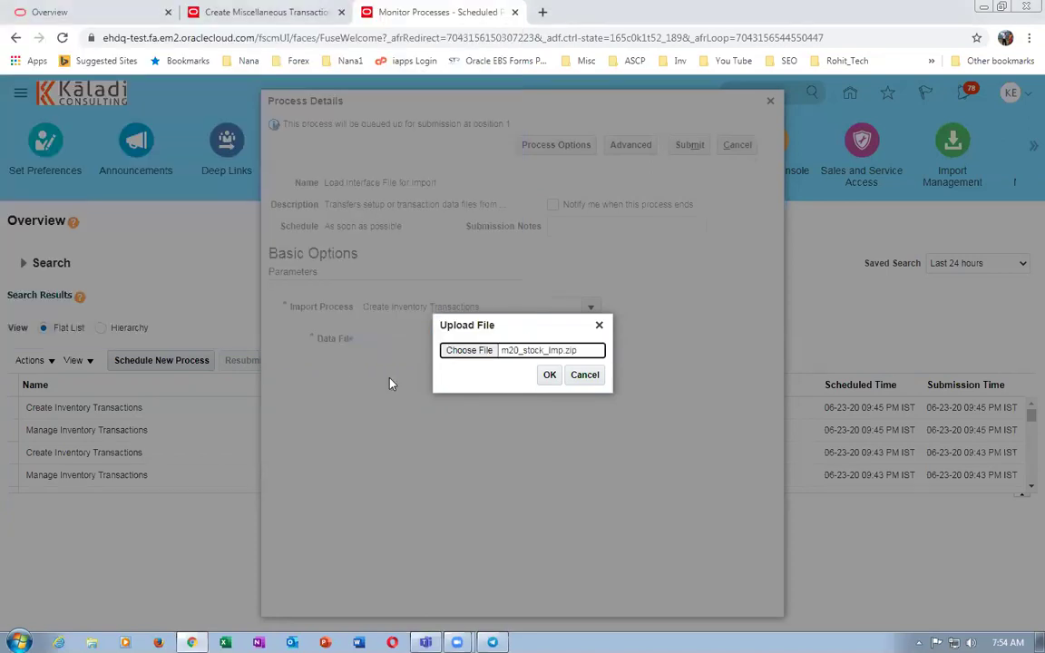
{"action": "left_click", "coordinate": [549, 375]}
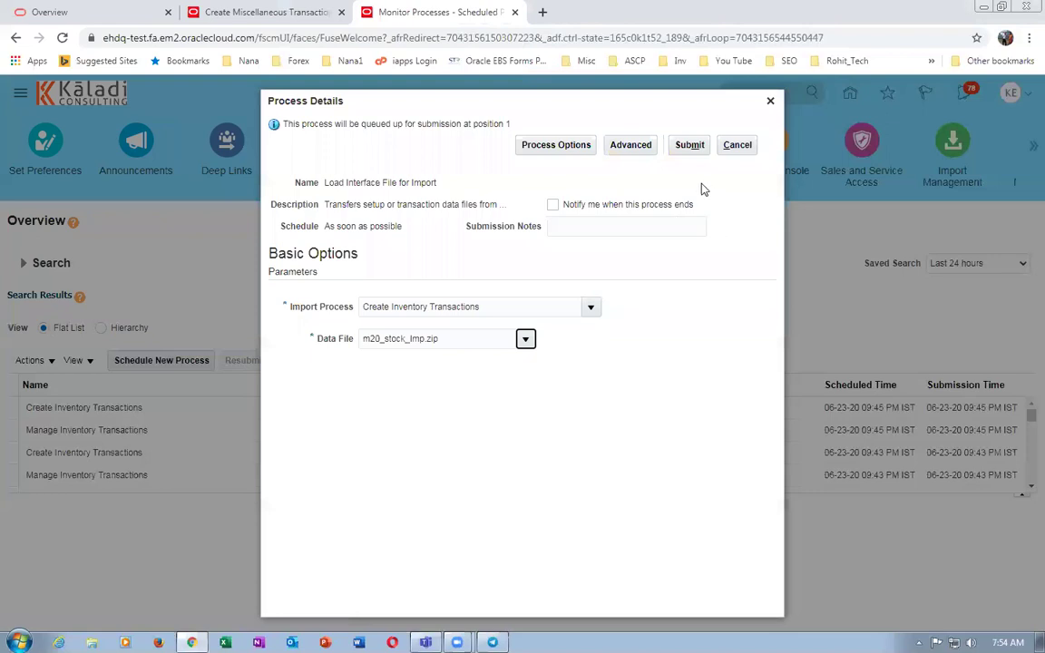
{"action": "left_click", "coordinate": [689, 145]}
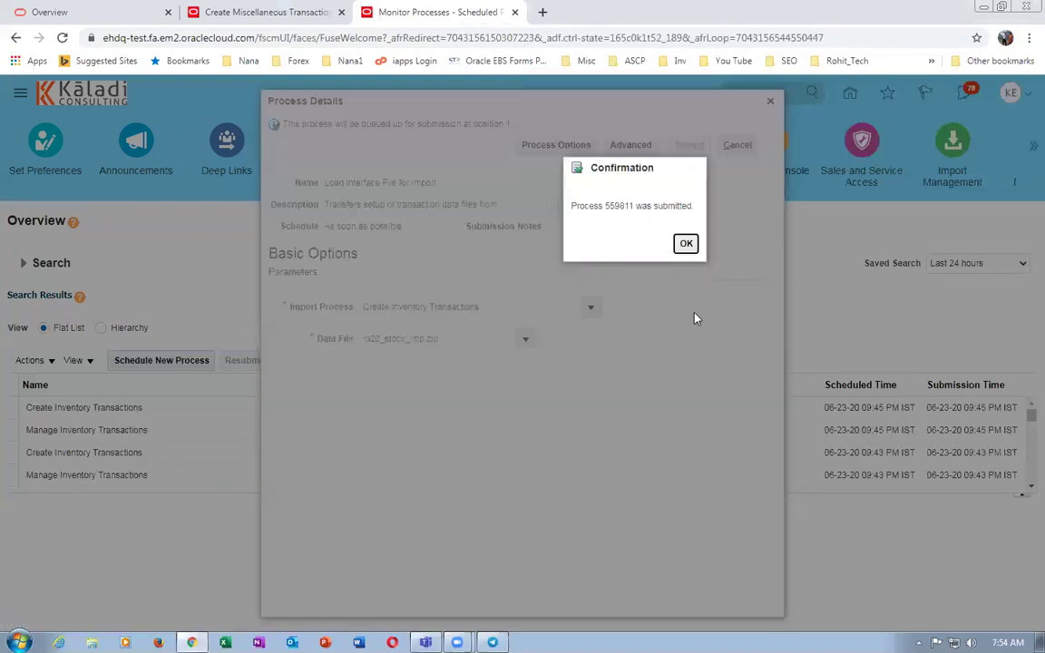
{"action": "left_click", "coordinate": [687, 245]}
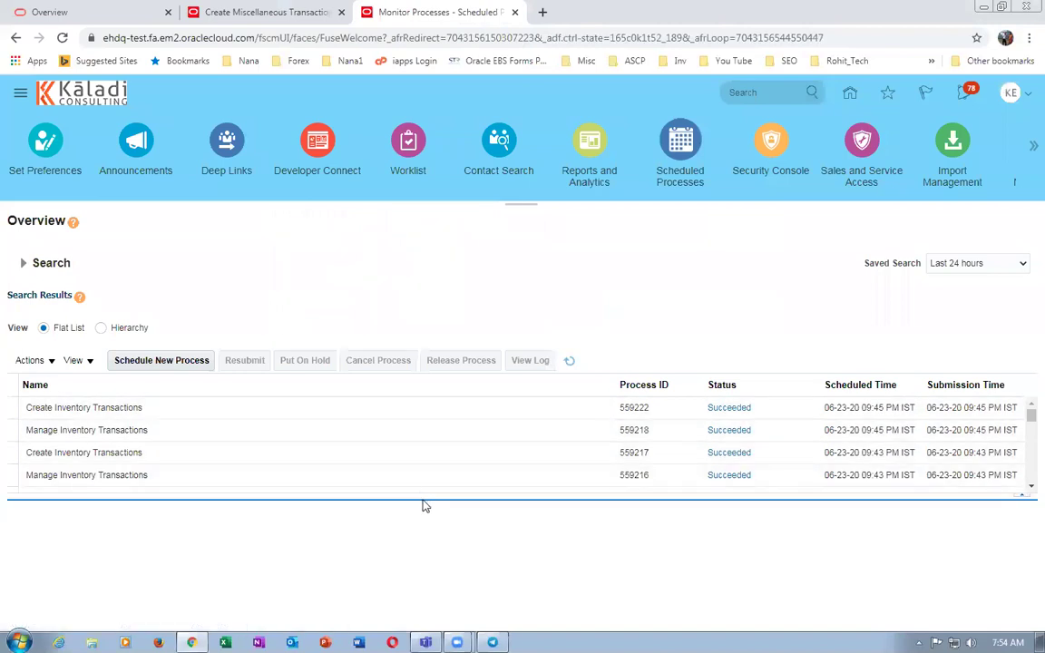
Enlarge the process list and refresh it repeatedly to check the status of the Load Interface File for Import run and its subprocesses.
{"action": "left_click_drag", "start_coordinate": [425, 506], "coordinate": [434, 555]}
{"action": "left_click", "coordinate": [570, 361]}
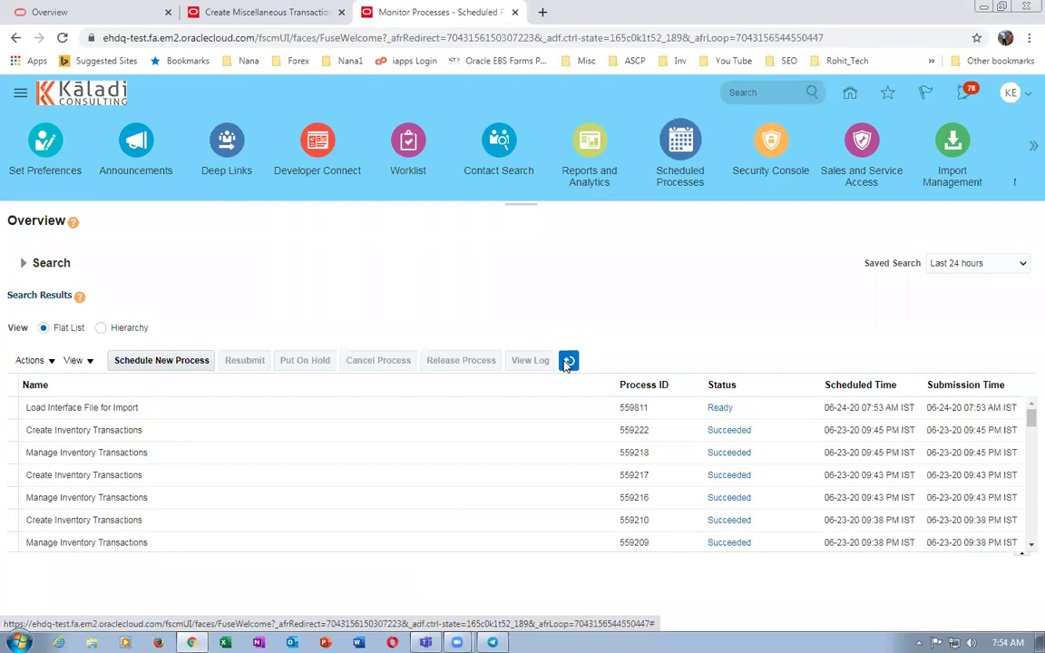
{"action": "left_click", "coordinate": [567, 362]}
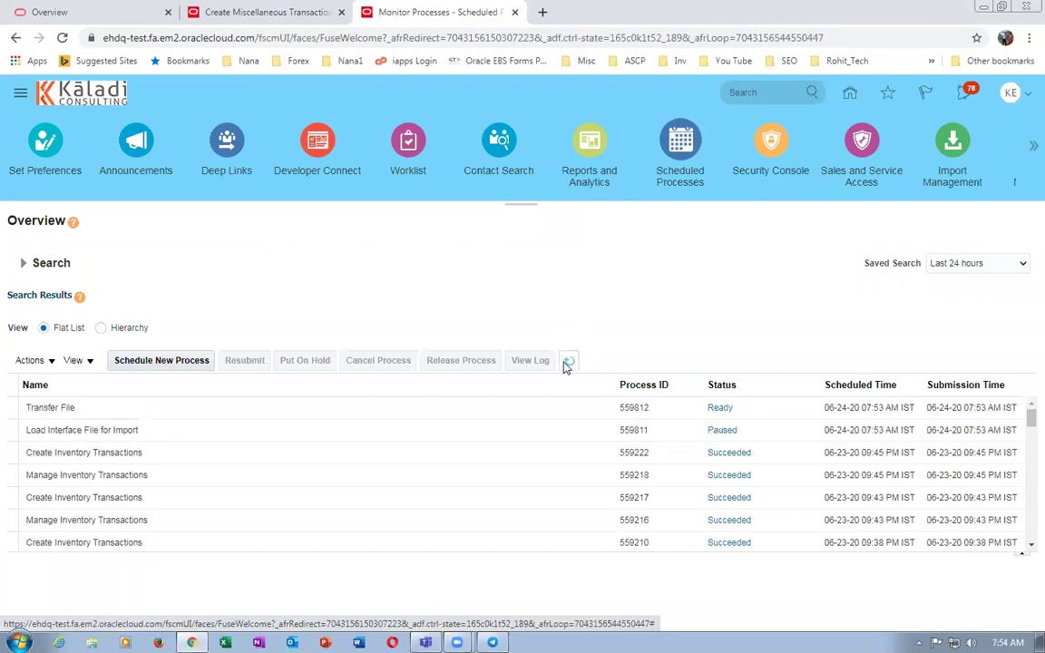
{"action": "left_click", "coordinate": [568, 362]}
{"action": "left_click", "coordinate": [568, 362]}
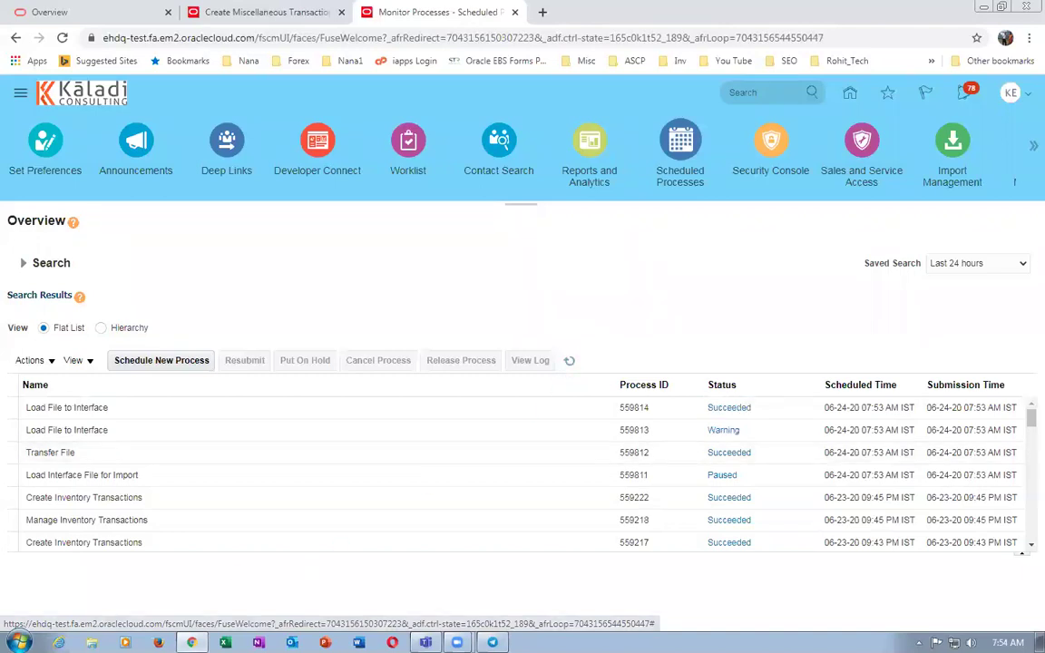
{"action": "left_click", "coordinate": [572, 365]}
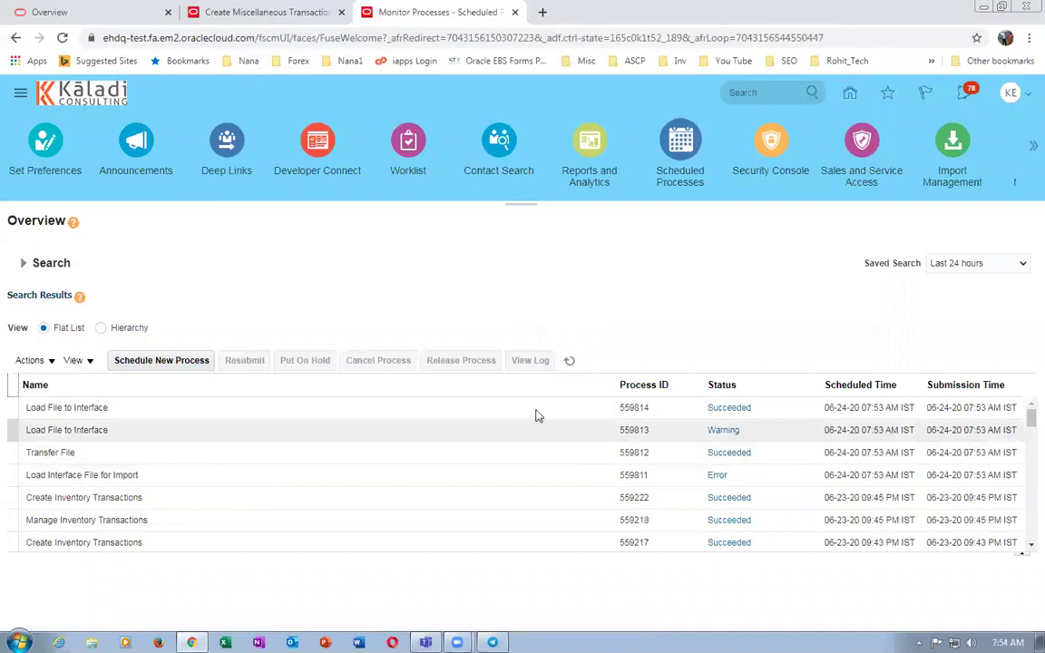
{"action": "left_click", "coordinate": [569, 361]}
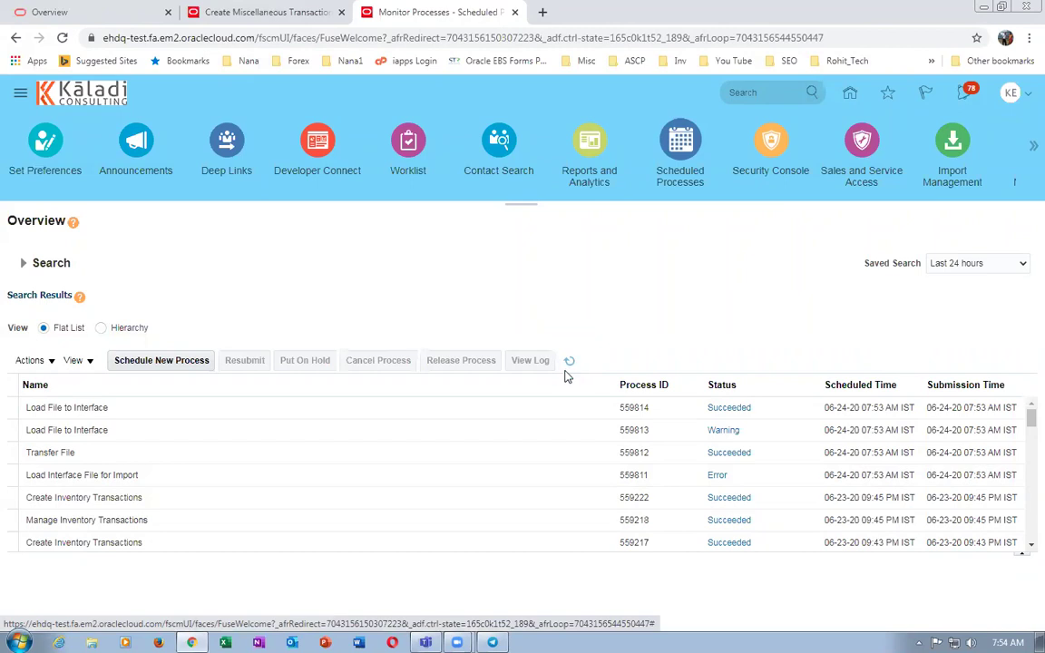
{"action": "left_click", "coordinate": [421, 475]}
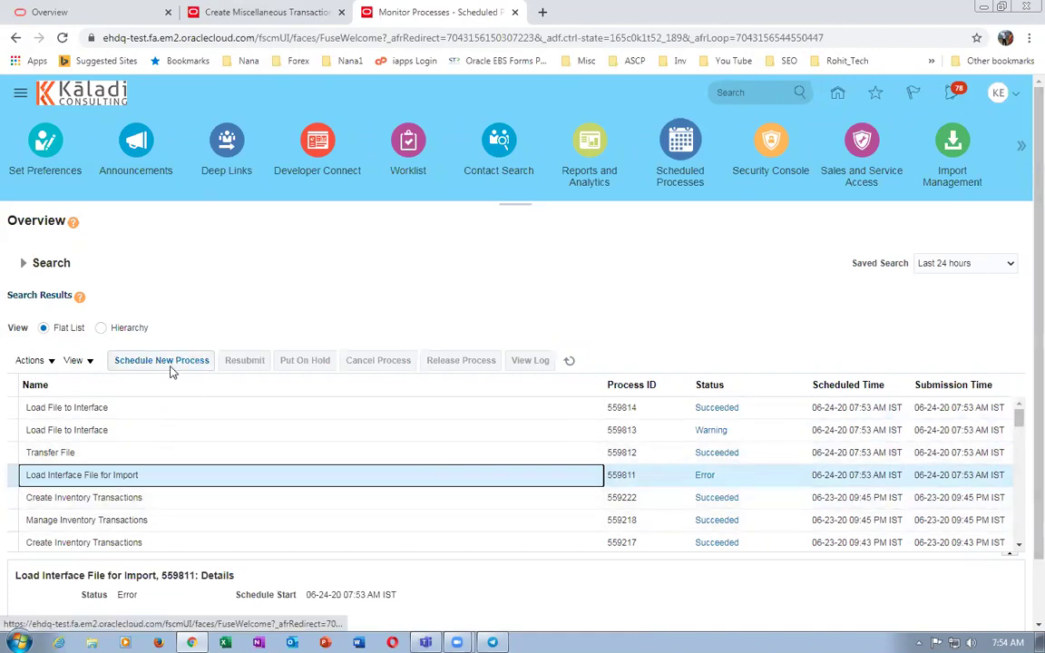
{"action": "left_click", "coordinate": [569, 361]}
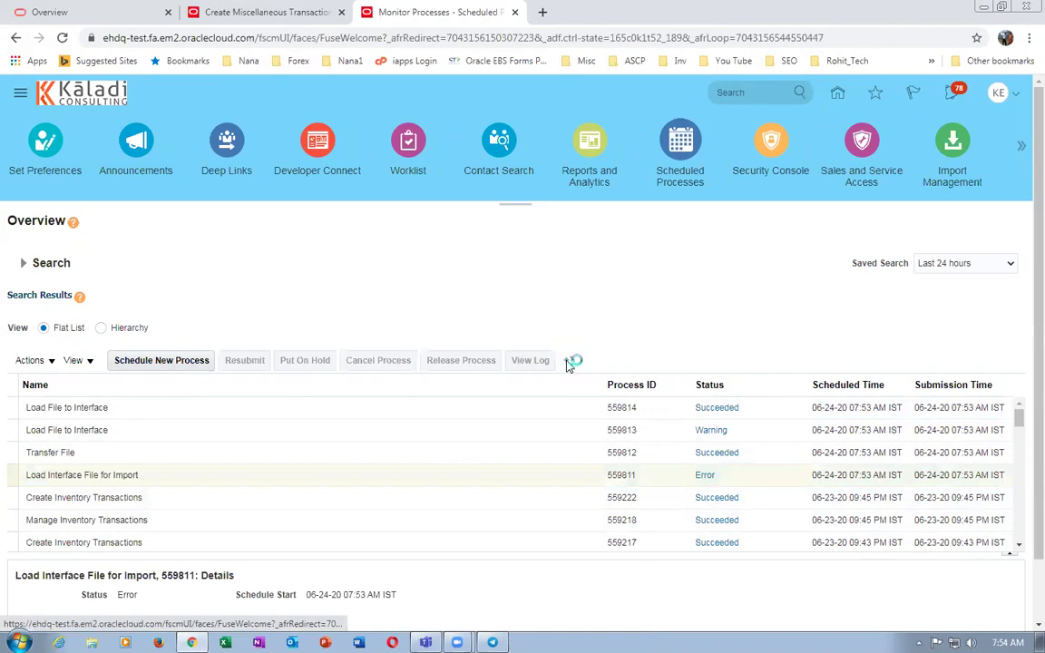
Find the Manage Inventory Transactions job by searching for "man%inv%", and submit it as a new process with the default options.
{"action": "left_click", "coordinate": [155, 361]}
{"action": "left_click_drag", "start_coordinate": [445, 325], "coordinate": [89, 313]}
{"action": "type", "text": "man"}
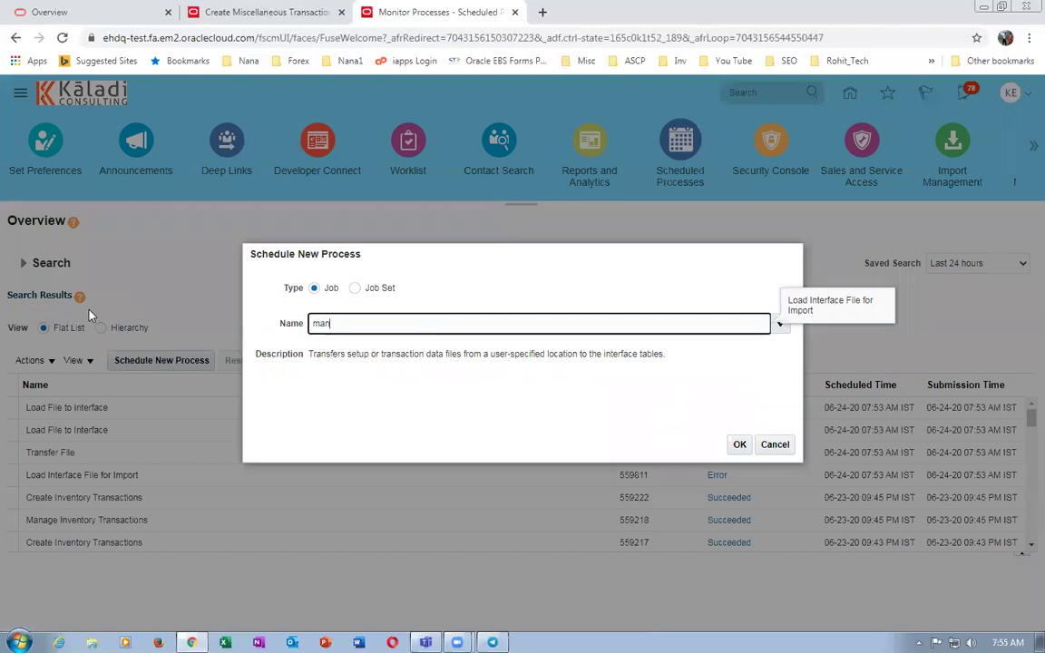
{"action": "type", "text": "%inv%"}
{"action": "left_click", "coordinate": [740, 443]}
{"action": "left_click", "coordinate": [413, 420]}
{"action": "left_click", "coordinate": [831, 469]}
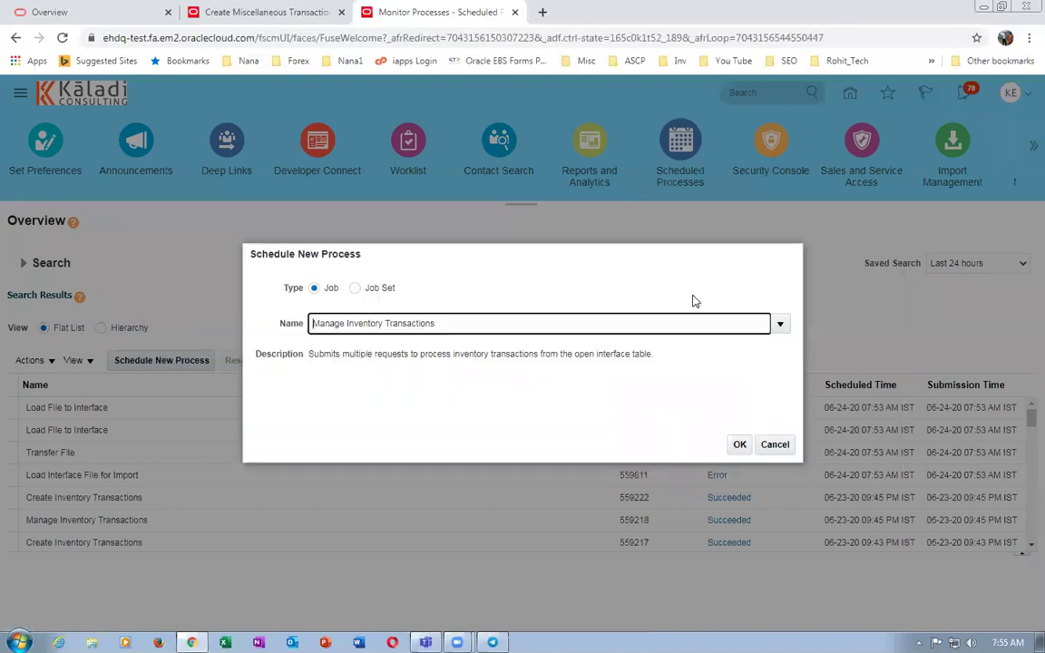
{"action": "left_click", "coordinate": [737, 445]}
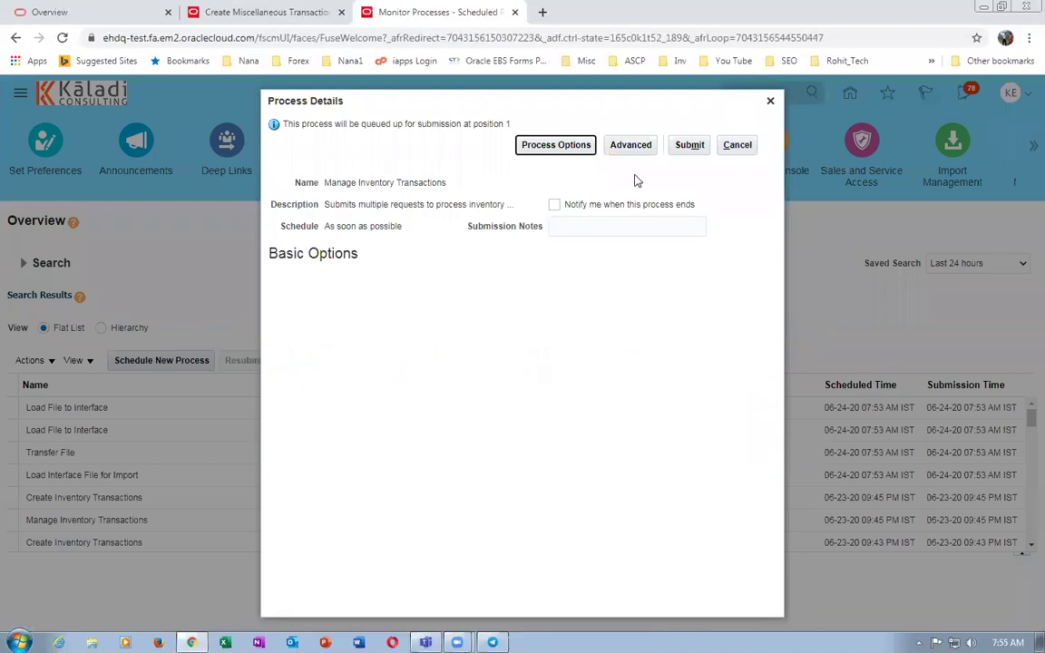
{"action": "left_click", "coordinate": [690, 146]}
{"action": "left_click", "coordinate": [686, 243]}
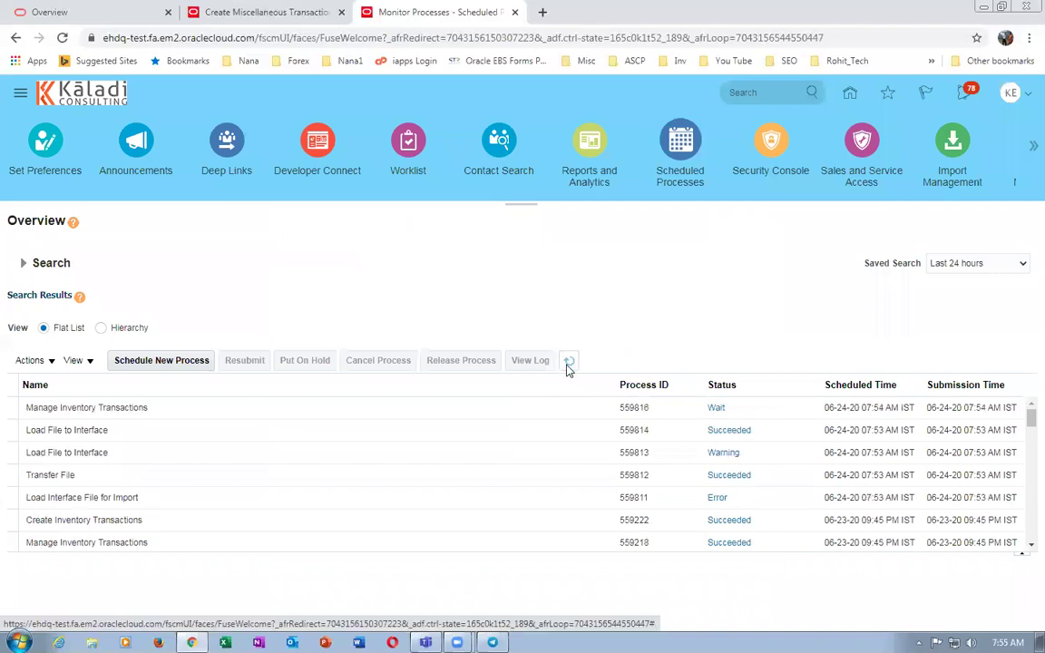
Refresh the scheduled process list to check the status of the latest Manage Inventory Transactions run.
{"action": "left_click", "coordinate": [568, 366]}
{"action": "left_click", "coordinate": [183, 408]}
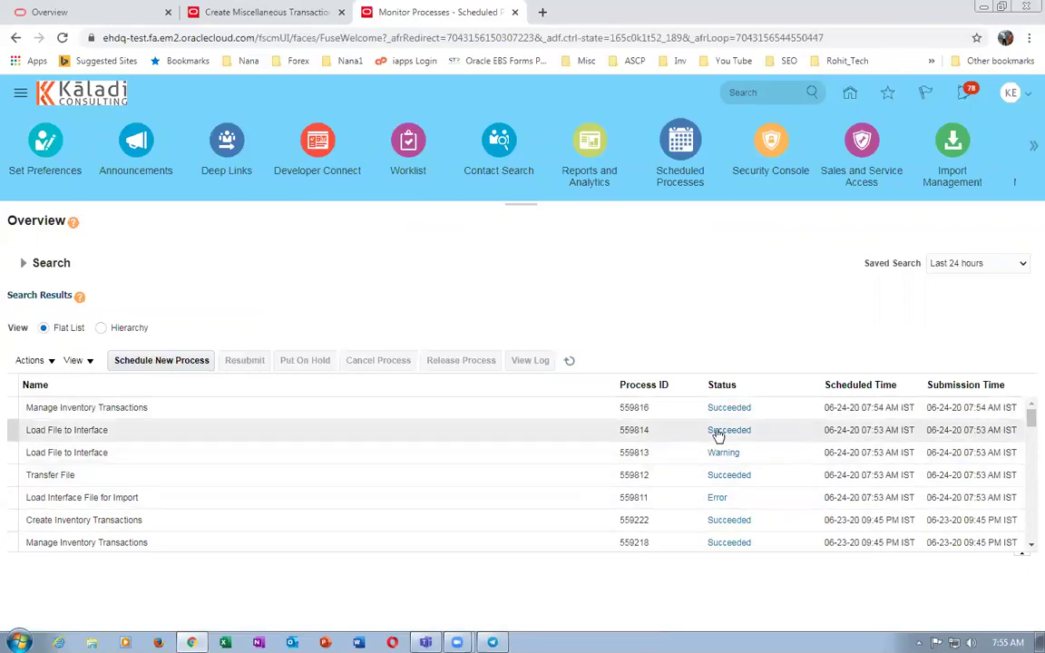
{"action": "left_click", "coordinate": [566, 365]}
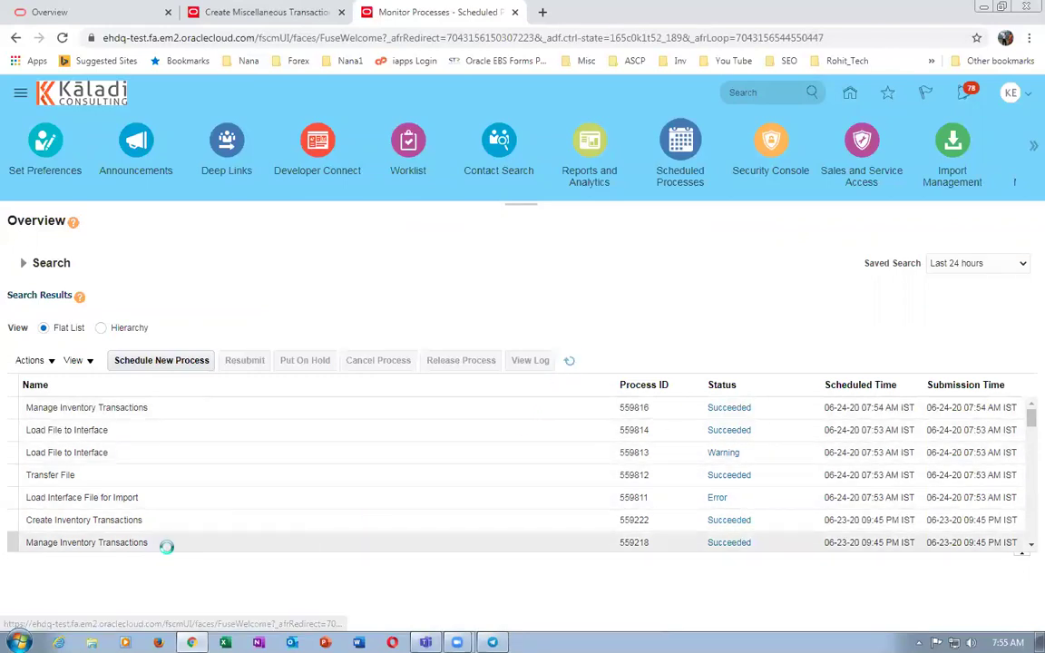
Open the m20_stock_Import workbook from the Import folder inside Fus_Inv_May_2020 on the Nana2 (E:) drive.
{"action": "left_click", "coordinate": [92, 642]}
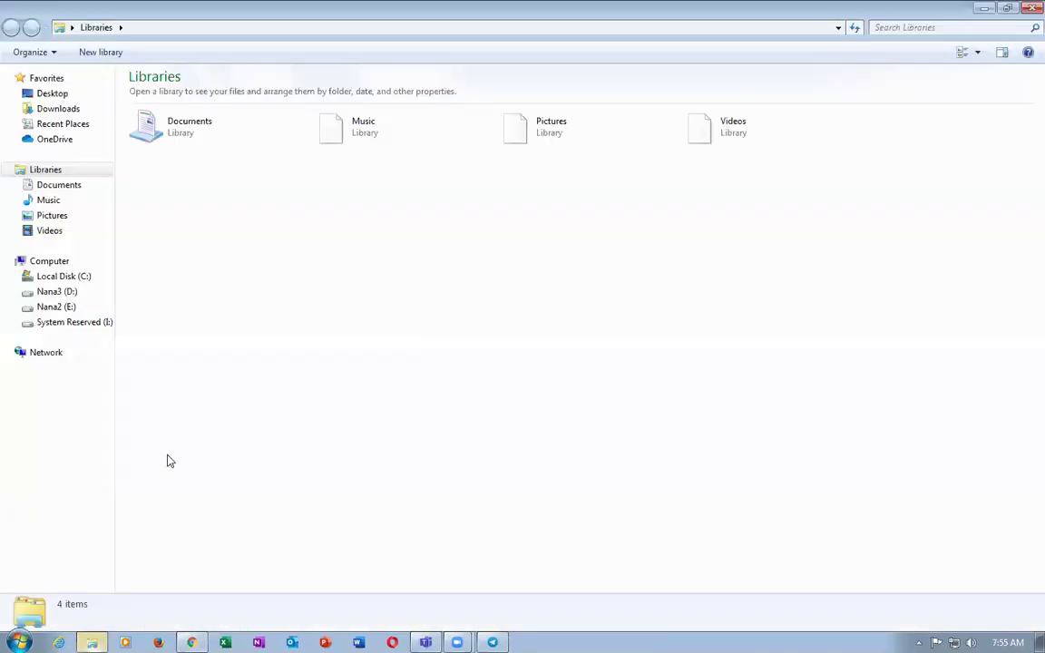
{"action": "left_click", "coordinate": [58, 306]}
{"action": "left_click", "coordinate": [195, 306]}
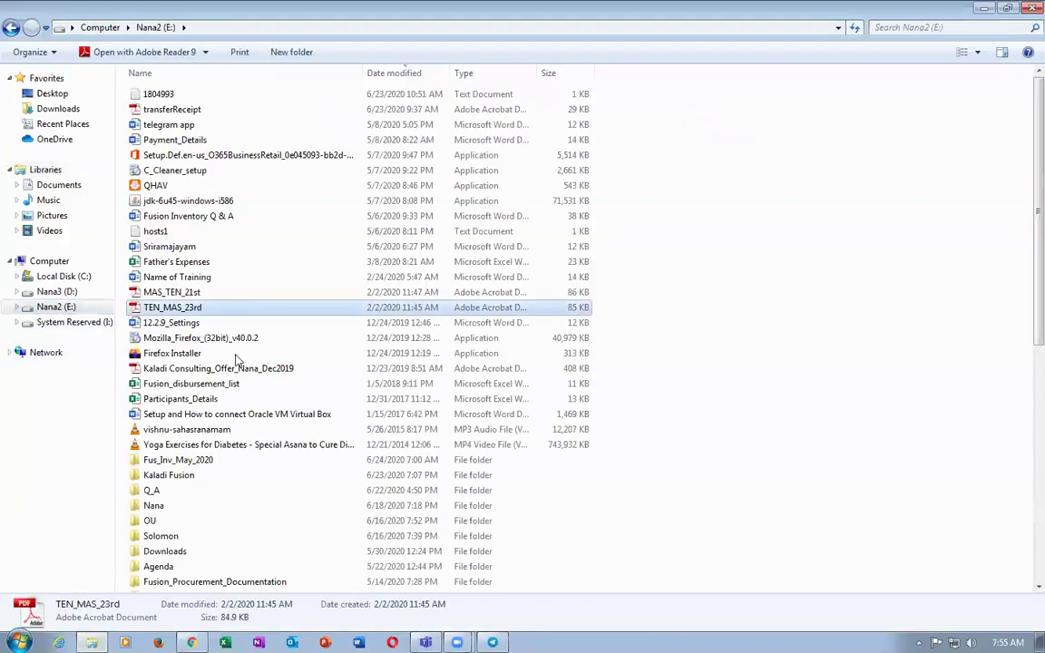
{"action": "double_click", "coordinate": [226, 461]}
{"action": "double_click", "coordinate": [156, 124]}
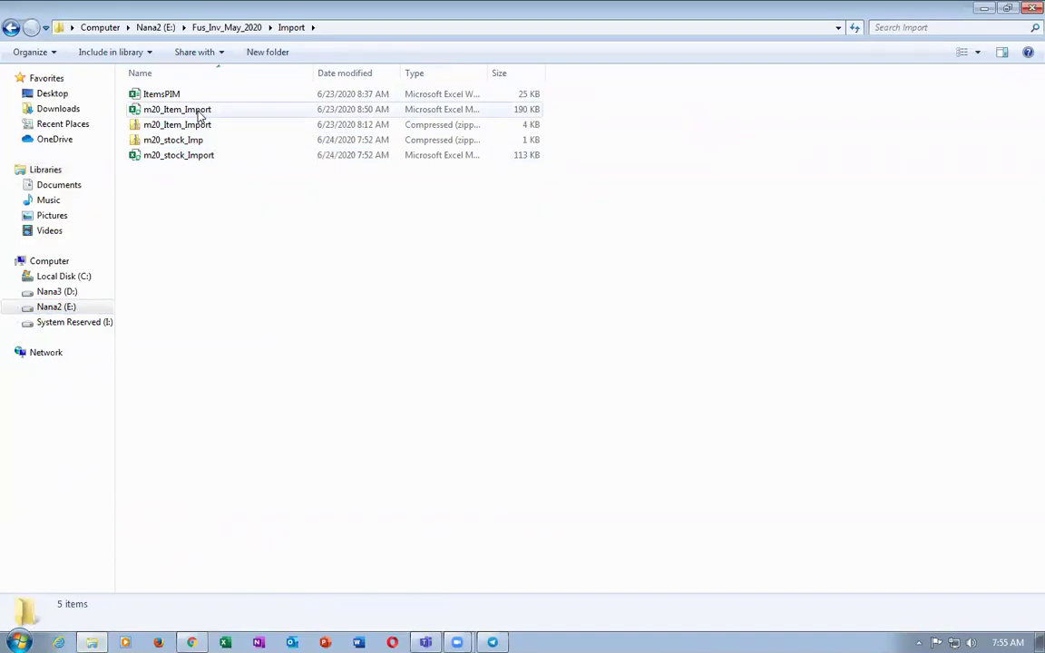
{"action": "double_click", "coordinate": [204, 159]}
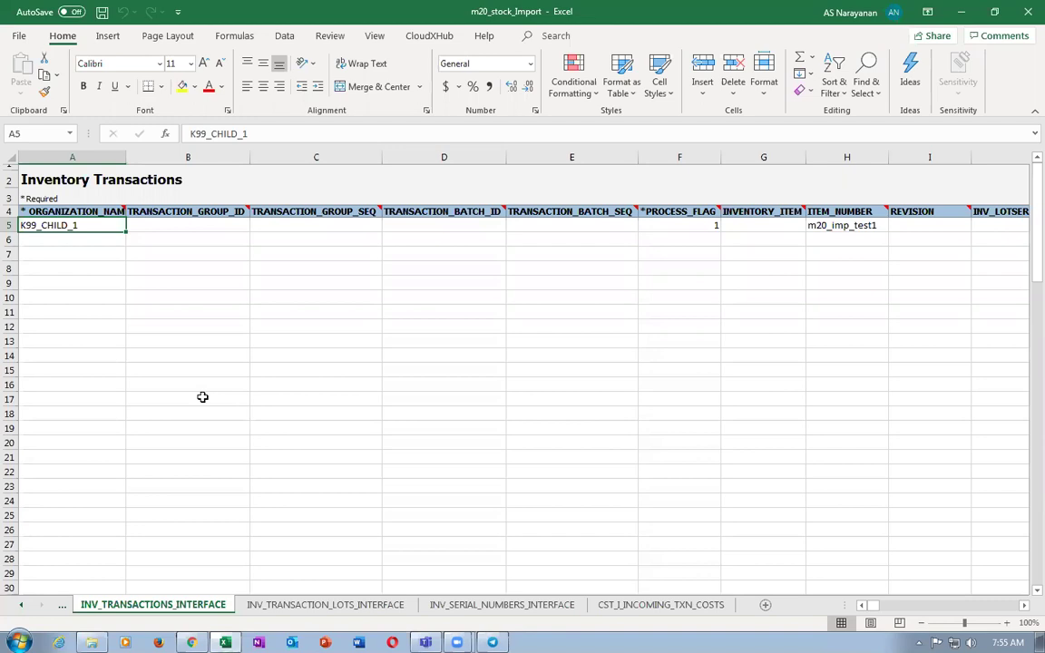
Review the m20_imp_test1 record on the INV_TRANSACTIONS_INTERFACE sheet column by column, from the item number through the DST segment columns.
{"action": "key", "text": "ctrl+Right"}
{"action": "key", "text": "ctrl+Right"}
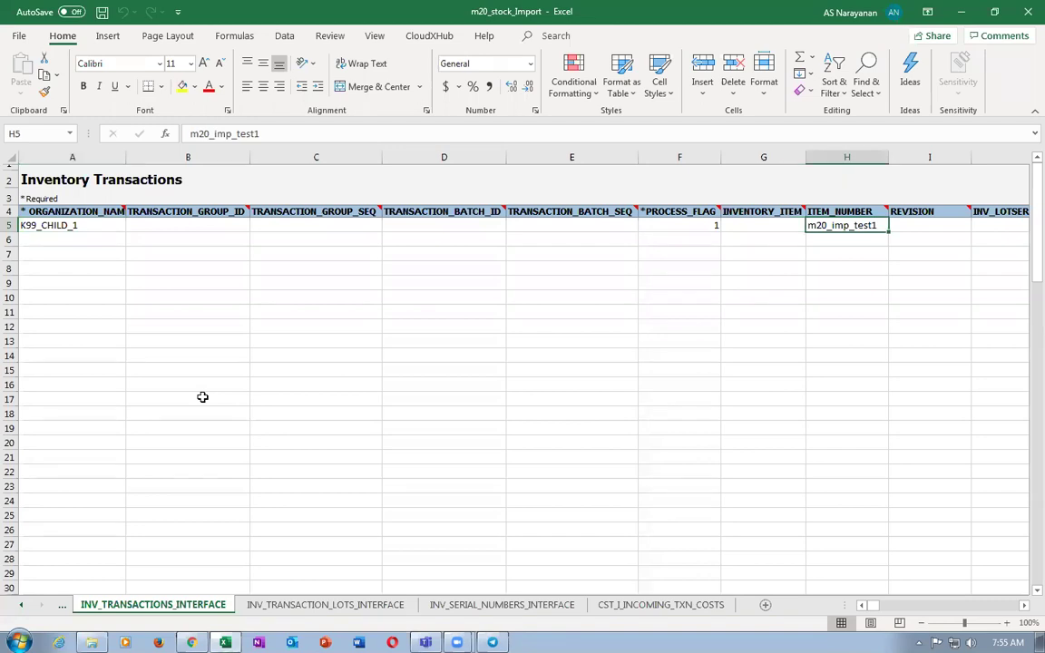
{"action": "key", "text": "Right"}
{"action": "key", "text": "Right"}
{"action": "key", "text": "Right"}
{"action": "key", "text": "Right"}
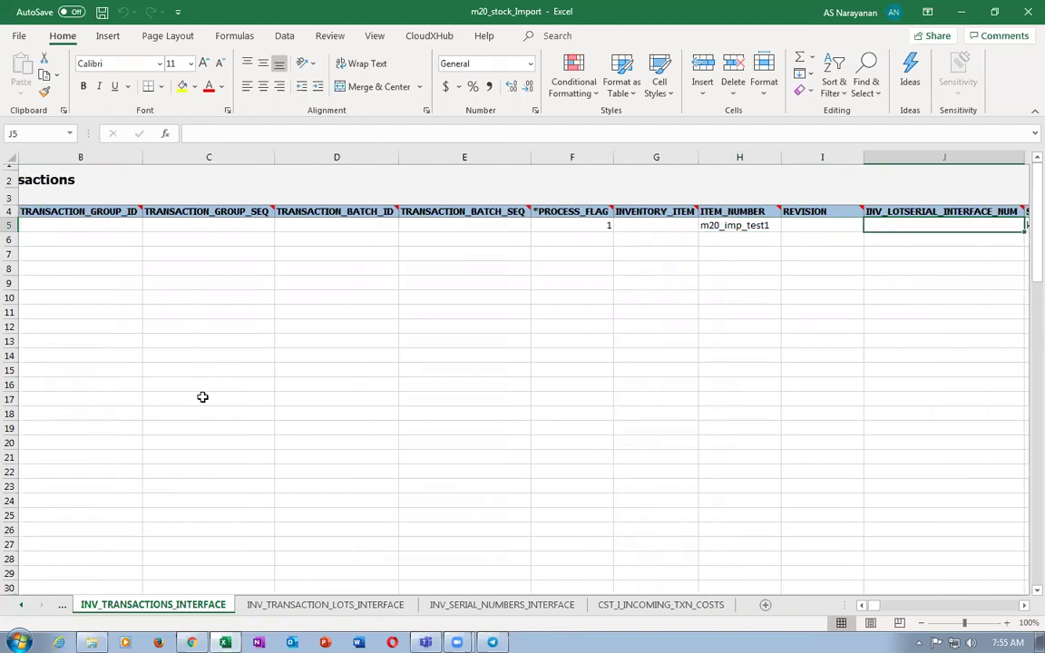
{"action": "key", "text": "Right"}
{"action": "key", "text": "Right"}
{"action": "key", "text": "Right"}
{"action": "key", "text": "Right"}
{"action": "key", "text": "Right"}
{"action": "key", "text": "Right"}
{"action": "key", "text": "Right"}
{"action": "key", "text": "Right"}
{"action": "key", "text": "Right"}
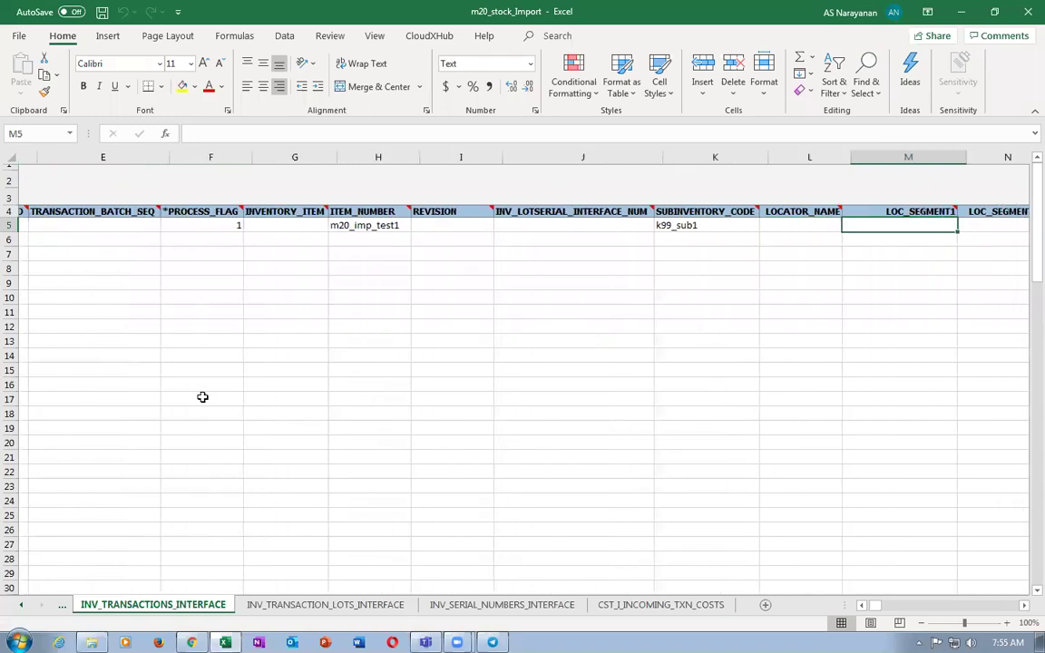
{"action": "key", "text": "Right"}
{"action": "key", "text": "Right"}
{"action": "key", "text": "Right"}
{"action": "key", "text": "Right"}
{"action": "key", "text": "Right"}
{"action": "key", "text": "Right"}
{"action": "key", "text": "Right"}
{"action": "key", "text": "Right"}
{"action": "key", "text": "Right"}
{"action": "key", "text": "Right"}
{"action": "key", "text": "Right"}
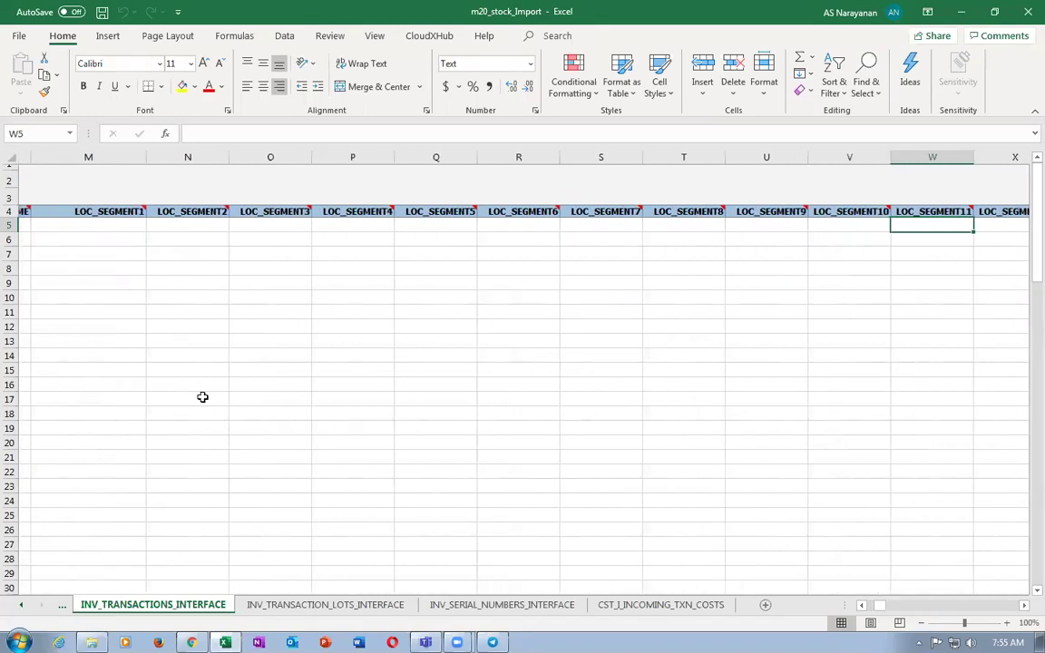
{"action": "key", "text": "Right"}
{"action": "key", "text": "Right"}
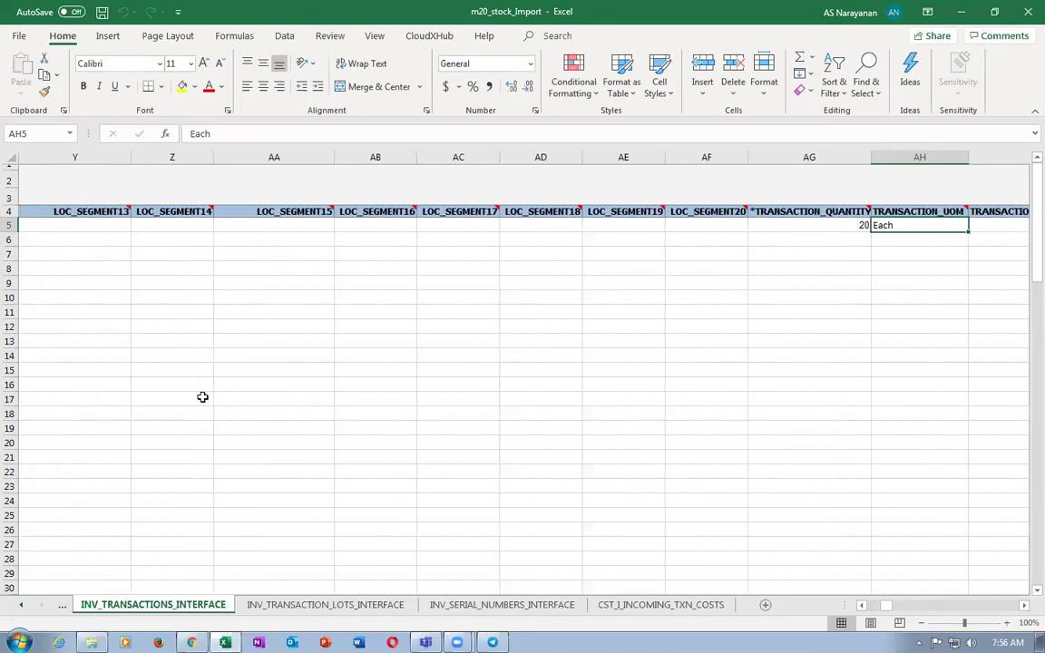
{"action": "key", "text": "Right"}
{"action": "key", "text": "Right"}
{"action": "key", "text": "Right"}
{"action": "key", "text": "Right"}
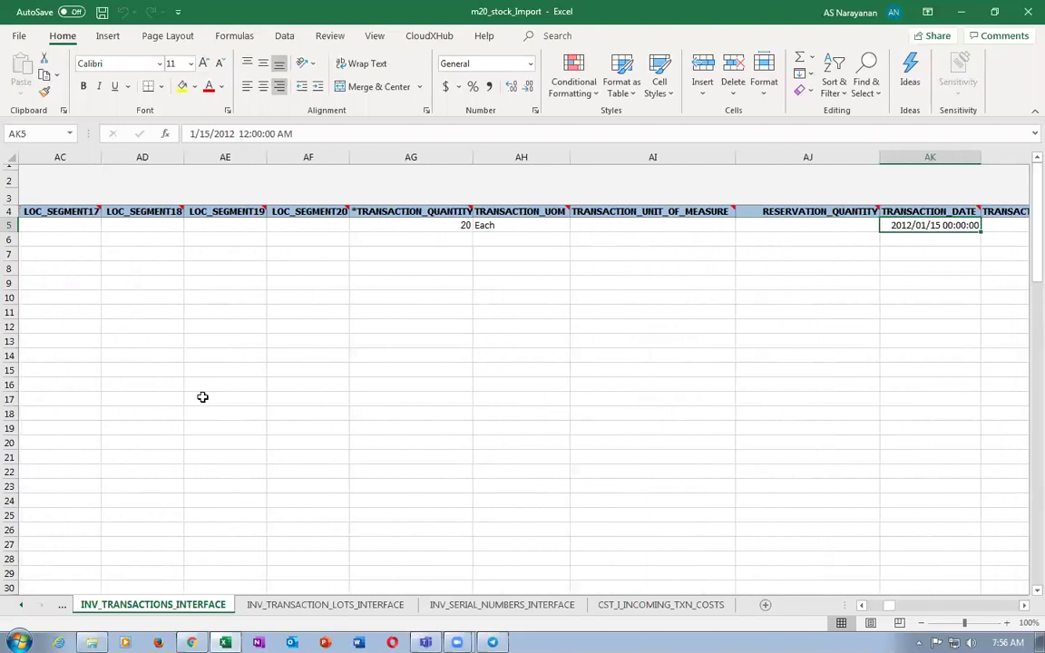
{"action": "key", "text": "Right"}
{"action": "key", "text": "Right"}
{"action": "key", "text": "Right"}
{"action": "key", "text": "Right"}
{"action": "key", "text": "Right"}
{"action": "key", "text": "Right"}
{"action": "key", "text": "Right"}
{"action": "key", "text": "Right"}
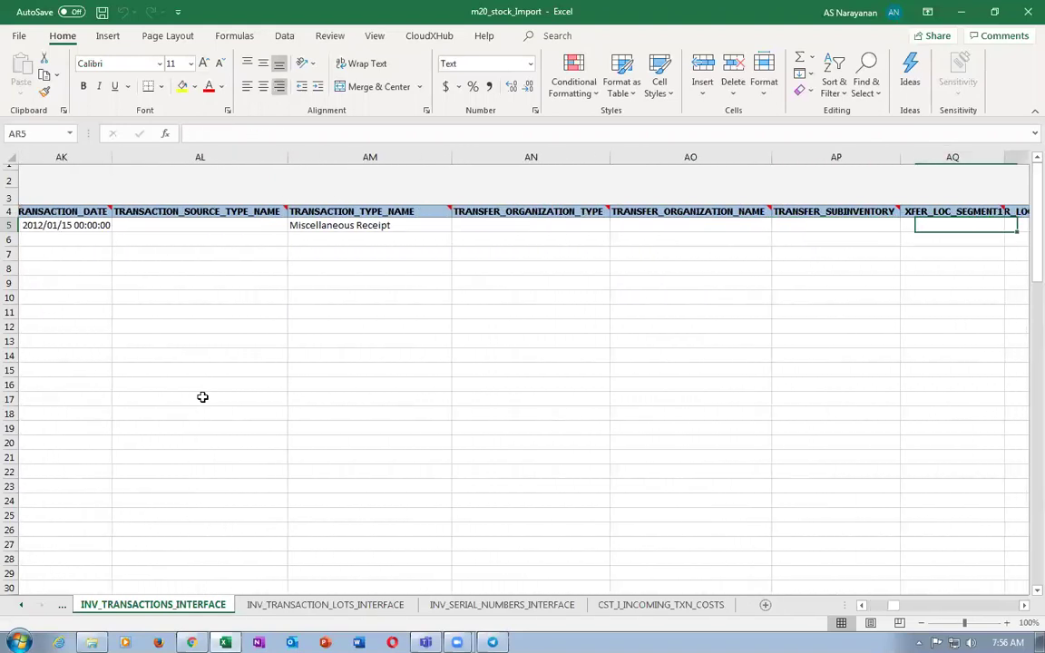
{"action": "key", "text": "Right"}
{"action": "key", "text": "Right"}
{"action": "key", "text": "Right"}
{"action": "key", "text": "Right"}
{"action": "key", "text": "Right"}
{"action": "key", "text": "Right"}
{"action": "key", "text": "Right"}
{"action": "key", "text": "Right"}
{"action": "key", "text": "Right"}
{"action": "key", "text": "Right"}
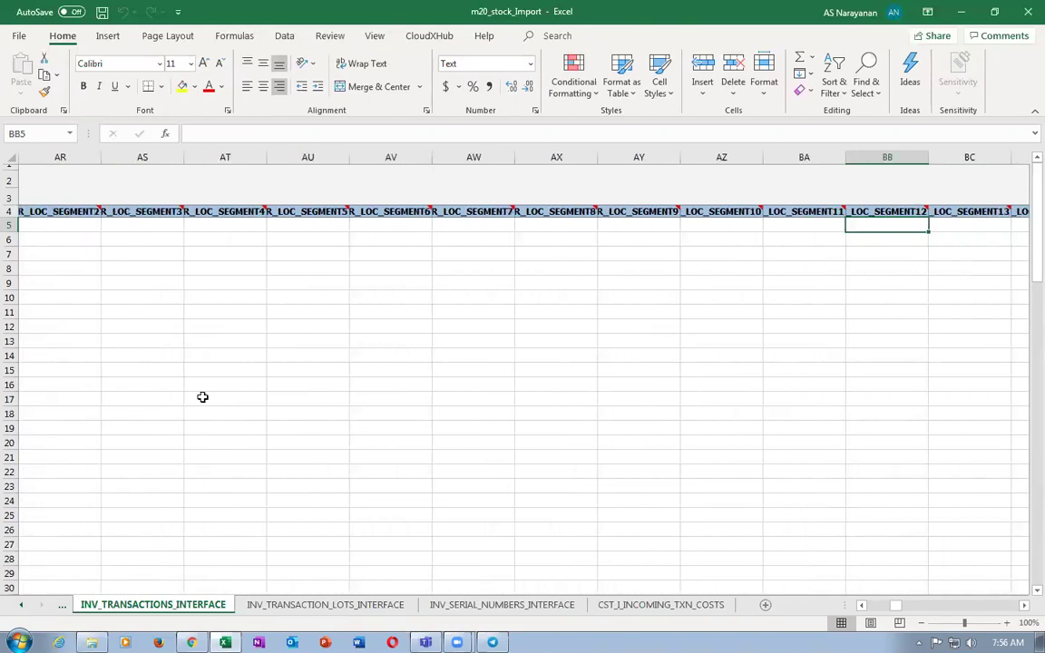
{"action": "key", "text": "Right"}
{"action": "key", "text": "Right"}
{"action": "key", "text": "Right"}
{"action": "key", "text": "Right"}
{"action": "key", "text": "Right"}
{"action": "key", "text": "Right"}
{"action": "key", "text": "Right"}
{"action": "key", "text": "Right"}
{"action": "key", "text": "Right"}
{"action": "key", "text": "Right"}
{"action": "key", "text": "Right"}
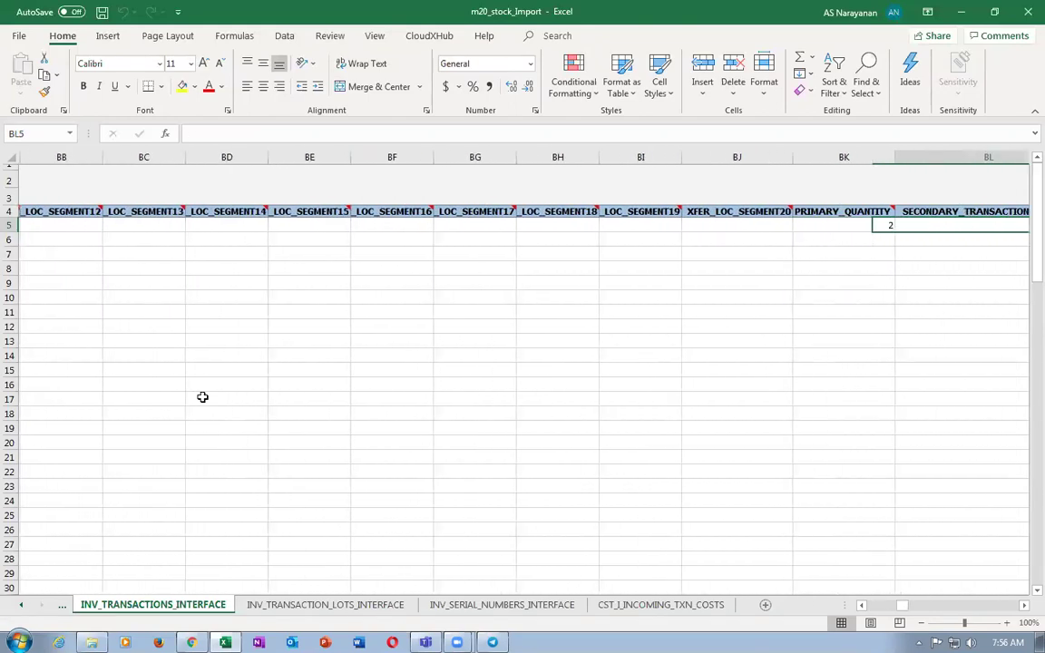
{"action": "key", "text": "Right"}
{"action": "key", "text": "Right"}
{"action": "key", "text": "Right"}
{"action": "key", "text": "Right"}
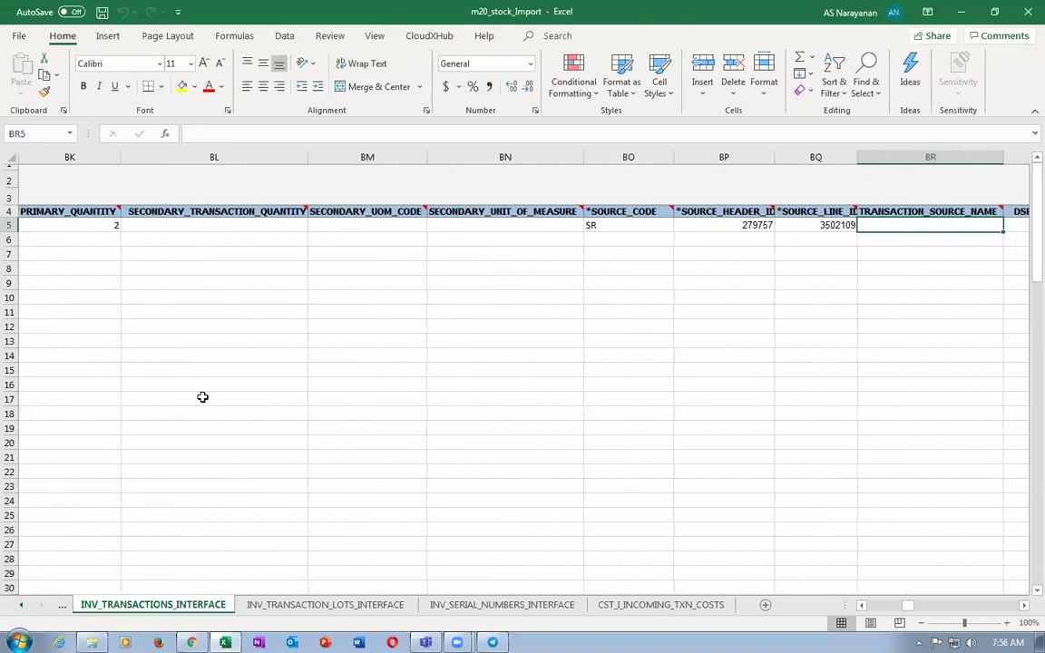
{"action": "key", "text": "Right"}
{"action": "key", "text": "Right"}
{"action": "key", "text": "Right"}
{"action": "key", "text": "Right"}
{"action": "key", "text": "Right"}
{"action": "key", "text": "Right"}
{"action": "key", "text": "Right"}
{"action": "key", "text": "Right"}
{"action": "key", "text": "Right"}
{"action": "key", "text": "Right"}
{"action": "key", "text": "Right"}
{"action": "key", "text": "Right"}
{"action": "key", "text": "Right"}
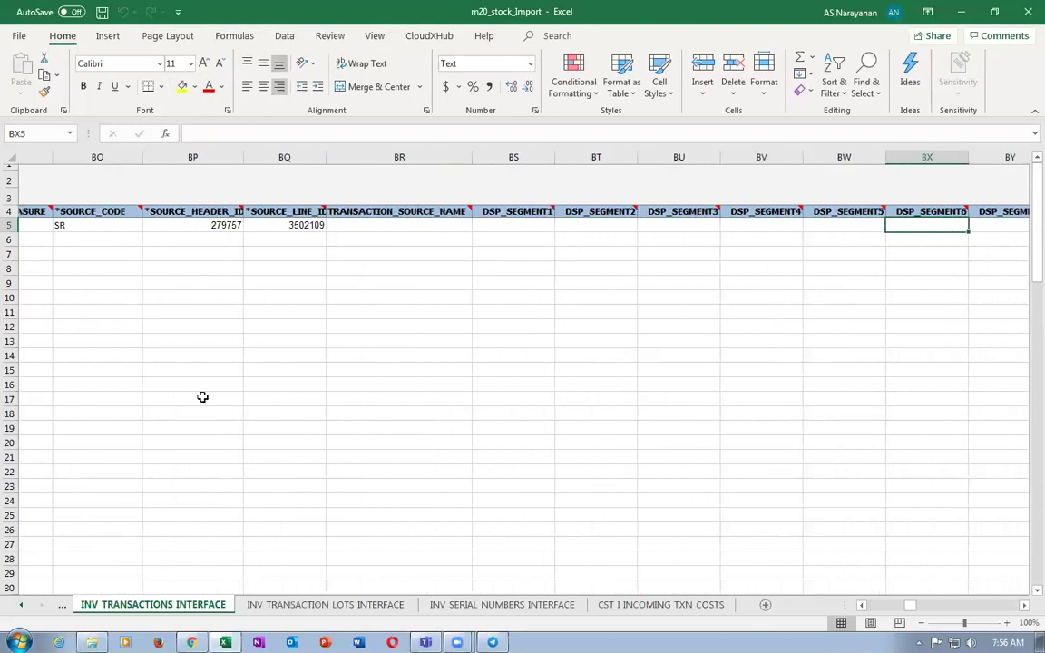
{"action": "key", "text": "Right"}
{"action": "key", "text": "Right"}
{"action": "key", "text": "Right"}
{"action": "key", "text": "Right"}
{"action": "key", "text": "Right"}
{"action": "key", "text": "Right"}
{"action": "key", "text": "Right"}
{"action": "key", "text": "Right"}
{"action": "key", "text": "Right"}
{"action": "key", "text": "Right"}
{"action": "key", "text": "Right"}
{"action": "key", "text": "Right"}
{"action": "key", "text": "Right"}
{"action": "key", "text": "Right"}
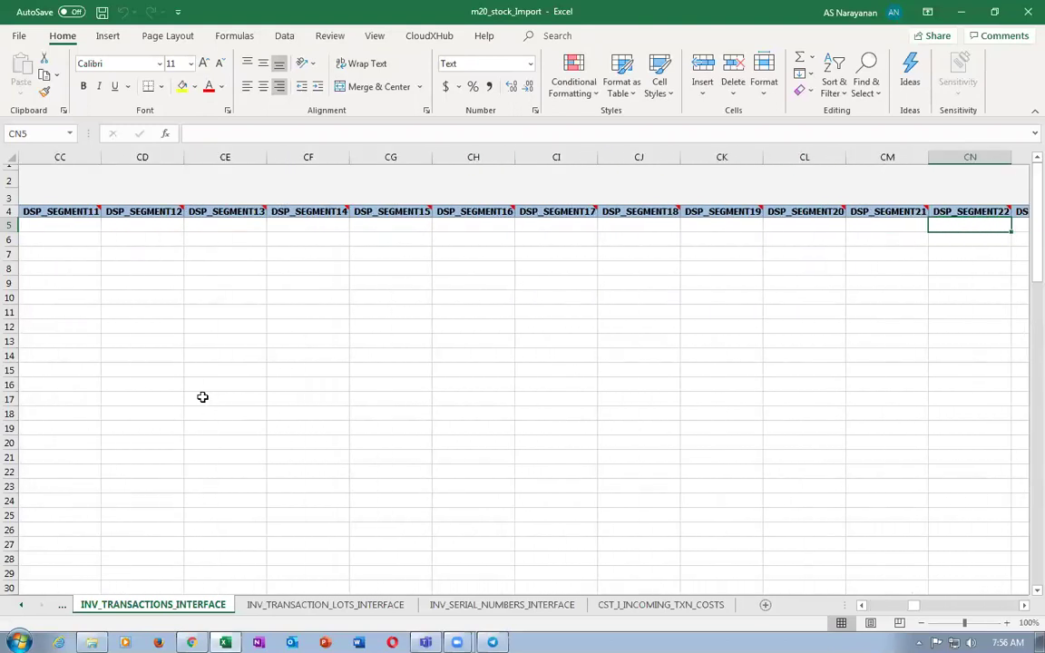
{"action": "key", "text": "Right"}
{"action": "key", "text": "Right"}
{"action": "key", "text": "Right"}
{"action": "key", "text": "Right"}
{"action": "key", "text": "Right"}
{"action": "key", "text": "Right"}
{"action": "key", "text": "Right"}
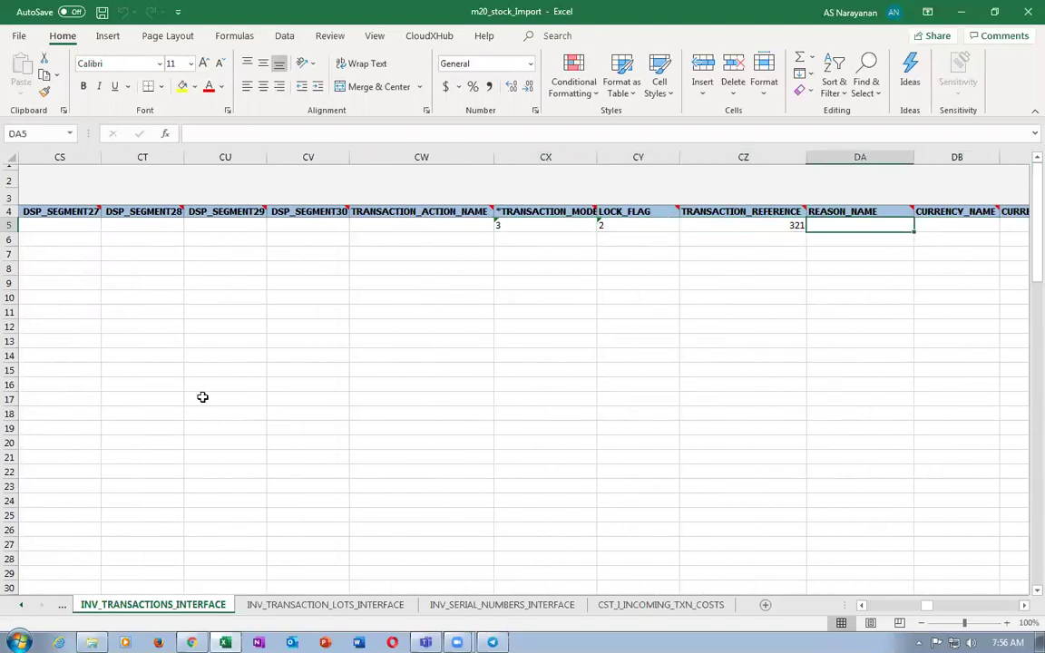
{"action": "key", "text": "Right"}
{"action": "key", "text": "Right"}
{"action": "key", "text": "Right"}
{"action": "key", "text": "Right"}
{"action": "key", "text": "Right"}
{"action": "key", "text": "Right"}
{"action": "key", "text": "Right"}
{"action": "key", "text": "Right"}
{"action": "key", "text": "Right"}
{"action": "key", "text": "Right"}
{"action": "key", "text": "Right"}
{"action": "key", "text": "Right"}
{"action": "key", "text": "Right"}
{"action": "key", "text": "Right"}
{"action": "key", "text": "Right"}
{"action": "key", "text": "Right"}
{"action": "key", "text": "Right"}
{"action": "key", "text": "Right"}
{"action": "key", "text": "Right"}
{"action": "key", "text": "Right"}
{"action": "key", "text": "Right"}
{"action": "key", "text": "Right"}
{"action": "key", "text": "Right"}
{"action": "key", "text": "Right"}
{"action": "key", "text": "Right"}
{"action": "key", "text": "Right"}
{"action": "key", "text": "Right"}
{"action": "key", "text": "Right"}
{"action": "key", "text": "Right"}
{"action": "key", "text": "Right"}
{"action": "key", "text": "Right"}
{"action": "key", "text": "Right"}
{"action": "key", "text": "Right"}
{"action": "key", "text": "Right"}
{"action": "key", "text": "Right"}
{"action": "key", "text": "Right"}
{"action": "key", "text": "Right"}
{"action": "key", "text": "Right"}
{"action": "key", "text": "Right"}
{"action": "key", "text": "Right"}
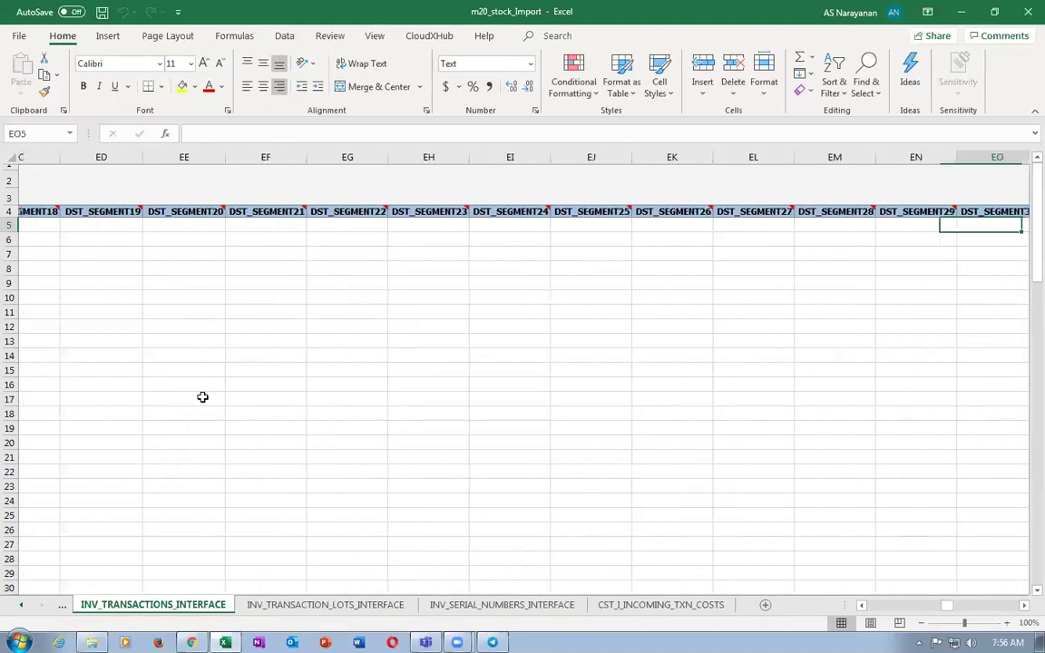
Review the rest of the m20_imp_test1 record on the INV_TRANSACTIONS_INTERFACE sheet, from DST_SEGMENT30 through the attribute, cost, tax and transfer columns.
{"action": "key", "text": "Right"}
{"action": "key", "text": "Right"}
{"action": "key", "text": "Right"}
{"action": "key", "text": "Right"}
{"action": "key", "text": "Right"}
{"action": "key", "text": "Right"}
{"action": "key", "text": "Right"}
{"action": "key", "text": "Right"}
{"action": "key", "text": "Right"}
{"action": "key", "text": "Right"}
{"action": "key", "text": "Right"}
{"action": "key", "text": "Right"}
{"action": "key", "text": "Right"}
{"action": "key", "text": "Right"}
{"action": "key", "text": "Right"}
{"action": "key", "text": "Right"}
{"action": "key", "text": "Right"}
{"action": "key", "text": "Right"}
{"action": "key", "text": "Right"}
{"action": "key", "text": "Right"}
{"action": "key", "text": "Right"}
{"action": "key", "text": "Right"}
{"action": "key", "text": "Right"}
{"action": "key", "text": "Right"}
{"action": "key", "text": "Right"}
{"action": "key", "text": "Right"}
{"action": "key", "text": "Right"}
{"action": "key", "text": "Right"}
{"action": "key", "text": "Right"}
{"action": "key", "text": "Right"}
{"action": "key", "text": "Right"}
{"action": "key", "text": "Right"}
{"action": "key", "text": "Right"}
{"action": "key", "text": "Right"}
{"action": "key", "text": "Right"}
{"action": "key", "text": "Right"}
{"action": "key", "text": "Right"}
{"action": "key", "text": "Right"}
{"action": "key", "text": "Right"}
{"action": "key", "text": "Right"}
{"action": "key", "text": "Right"}
{"action": "key", "text": "Right"}
{"action": "key", "text": "Right"}
{"action": "key", "text": "Right"}
{"action": "key", "text": "Right"}
{"action": "key", "text": "Right"}
{"action": "key", "text": "Right"}
{"action": "key", "text": "Right"}
{"action": "key", "text": "Right"}
{"action": "key", "text": "Right"}
{"action": "key", "text": "Right"}
{"action": "key", "text": "Right"}
{"action": "key", "text": "Right"}
{"action": "key", "text": "Right"}
{"action": "key", "text": "Right"}
{"action": "key", "text": "Right"}
{"action": "key", "text": "Right"}
{"action": "key", "text": "Right"}
{"action": "key", "text": "Right"}
{"action": "key", "text": "Right"}
{"action": "key", "text": "Right"}
{"action": "key", "text": "Right"}
{"action": "key", "text": "Right"}
{"action": "key", "text": "Right"}
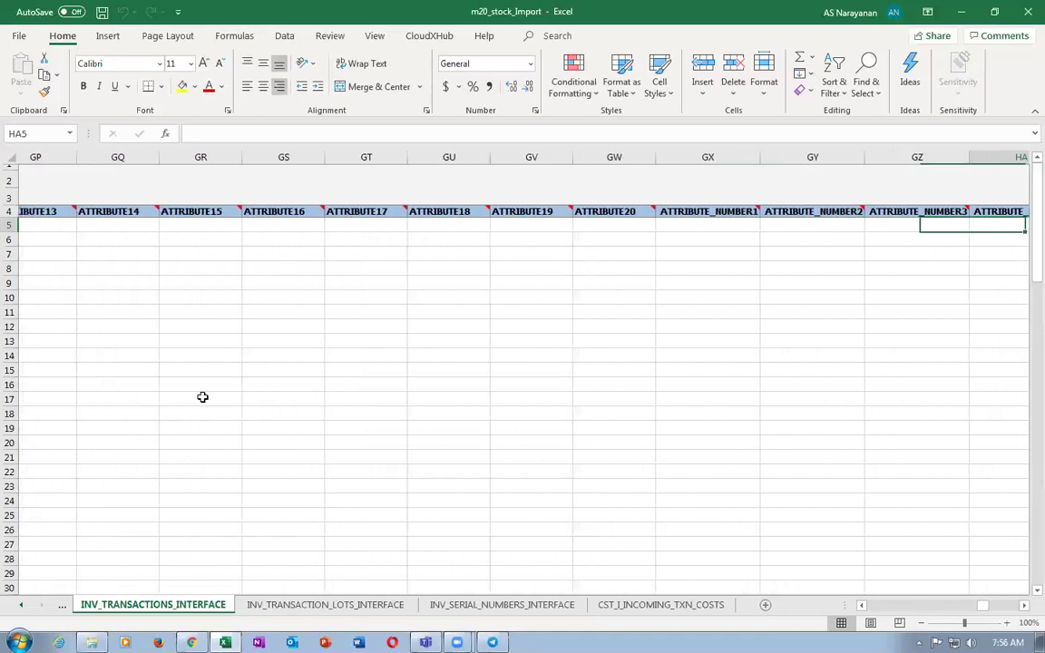
{"action": "key", "text": "Right"}
{"action": "key", "text": "Right"}
{"action": "key", "text": "Right"}
{"action": "key", "text": "Right"}
{"action": "key", "text": "Right"}
{"action": "key", "text": "Right"}
{"action": "key", "text": "Right"}
{"action": "key", "text": "Right"}
{"action": "key", "text": "Right"}
{"action": "key", "text": "Right"}
{"action": "key", "text": "Right"}
{"action": "key", "text": "Right"}
{"action": "key", "text": "Right"}
{"action": "key", "text": "Right"}
{"action": "key", "text": "Right"}
{"action": "key", "text": "Right"}
{"action": "key", "text": "Right"}
{"action": "key", "text": "Right"}
{"action": "key", "text": "Right"}
{"action": "key", "text": "Right"}
{"action": "key", "text": "Right"}
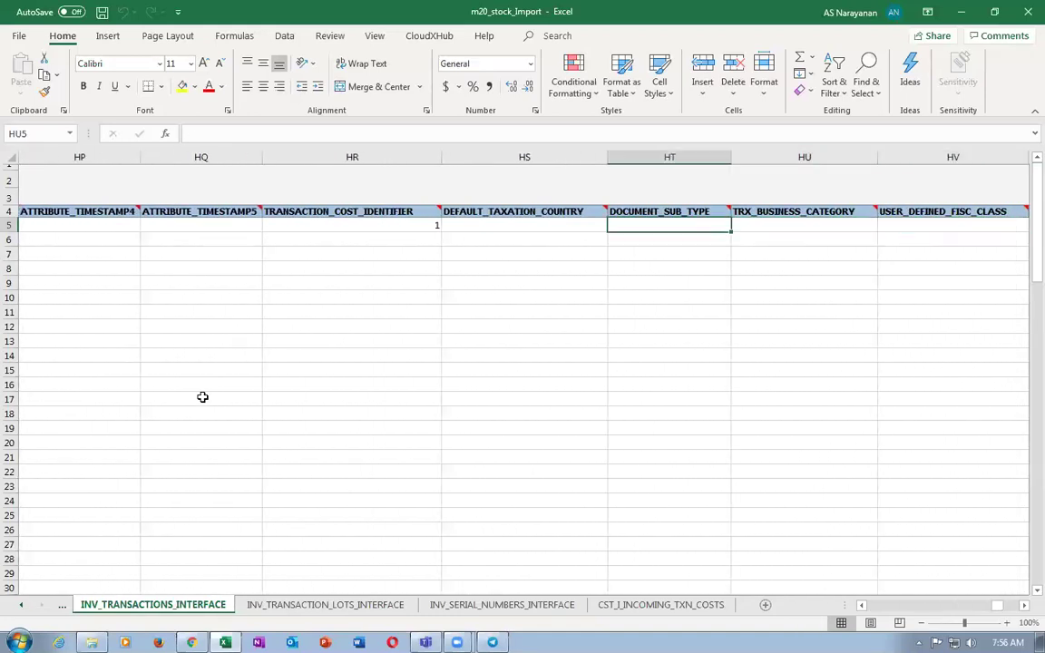
{"action": "key", "text": "Right"}
{"action": "key", "text": "Right"}
{"action": "key", "text": "Right"}
{"action": "key", "text": "Right"}
{"action": "key", "text": "Right"}
{"action": "key", "text": "Right"}
{"action": "key", "text": "Right"}
{"action": "key", "text": "Right"}
{"action": "key", "text": "Right"}
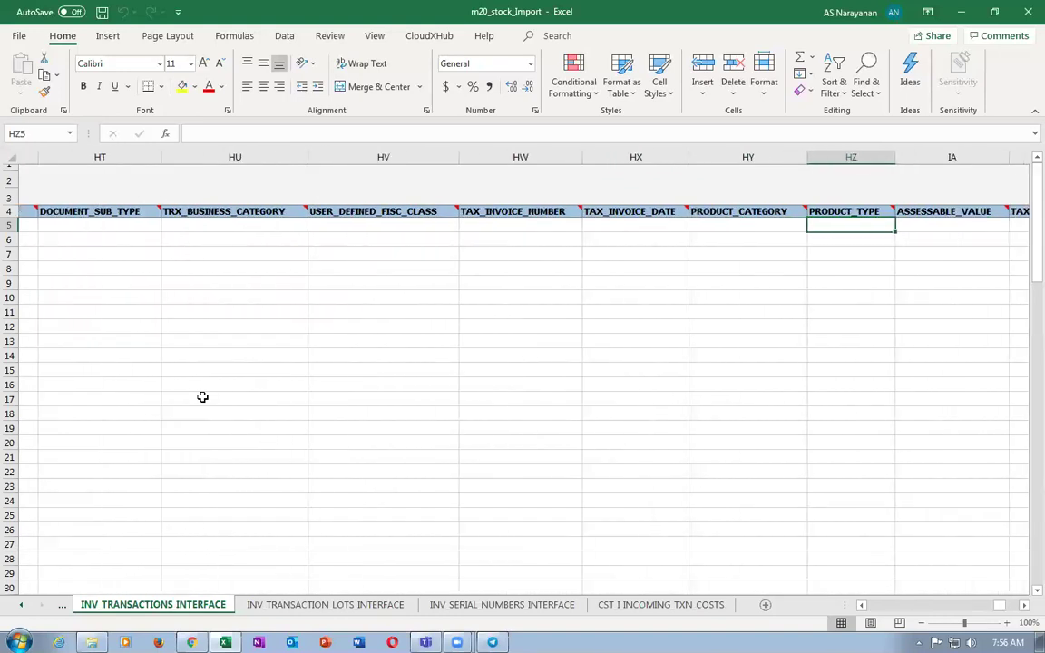
{"action": "key", "text": "Right"}
{"action": "key", "text": "Right"}
{"action": "key", "text": "Right"}
{"action": "key", "text": "Right"}
{"action": "key", "text": "Right"}
{"action": "key", "text": "Right"}
{"action": "key", "text": "Right"}
{"action": "key", "text": "Right"}
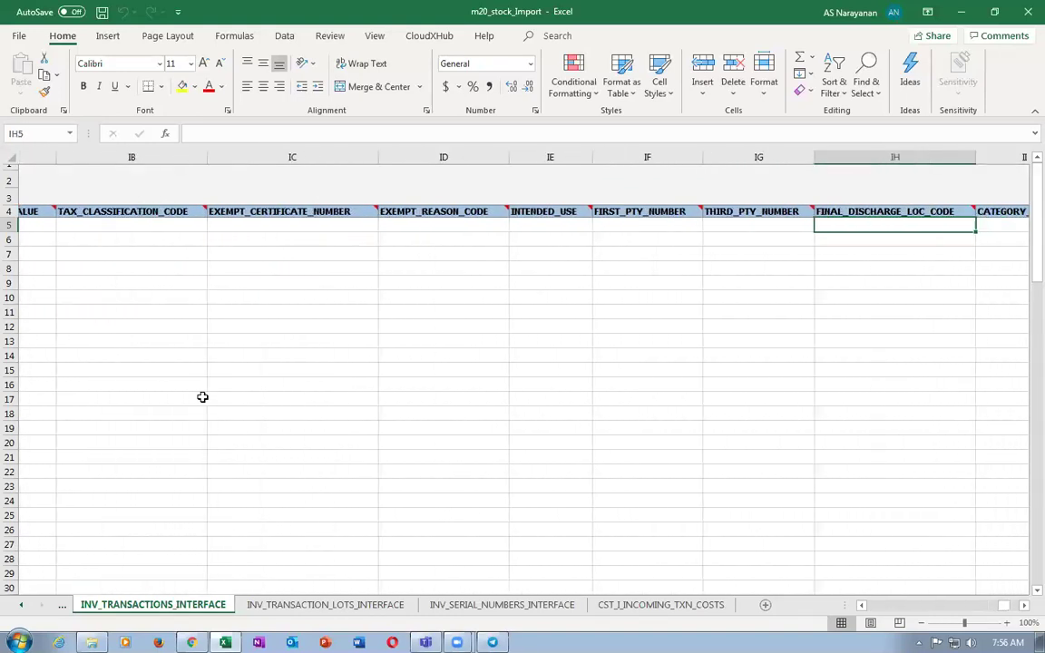
{"action": "key", "text": "Right"}
{"action": "key", "text": "Right"}
{"action": "key", "text": "Right"}
{"action": "key", "text": "Right"}
{"action": "key", "text": "Right"}
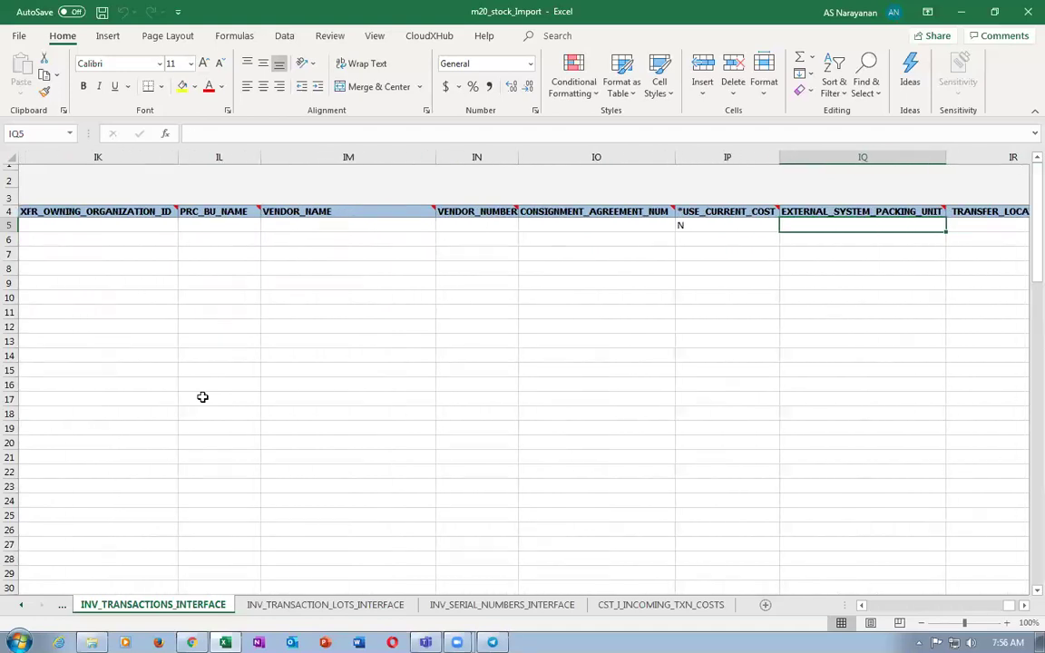
{"action": "key", "text": "Left"}
{"action": "key", "text": "Right"}
{"action": "key", "text": "Right"}
{"action": "key", "text": "Right"}
{"action": "key", "text": "Right"}
{"action": "key", "text": "Right"}
{"action": "key", "text": "Right"}
{"action": "key", "text": "Right"}
{"action": "key", "text": "Right"}
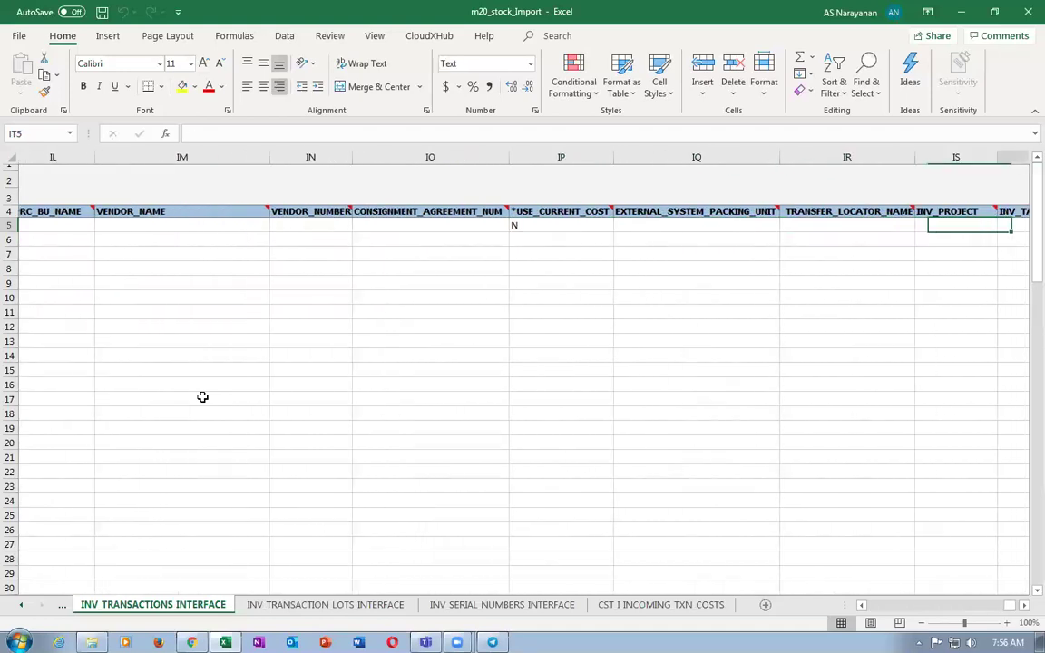
{"action": "key", "text": "Right"}
{"action": "key", "text": "Right"}
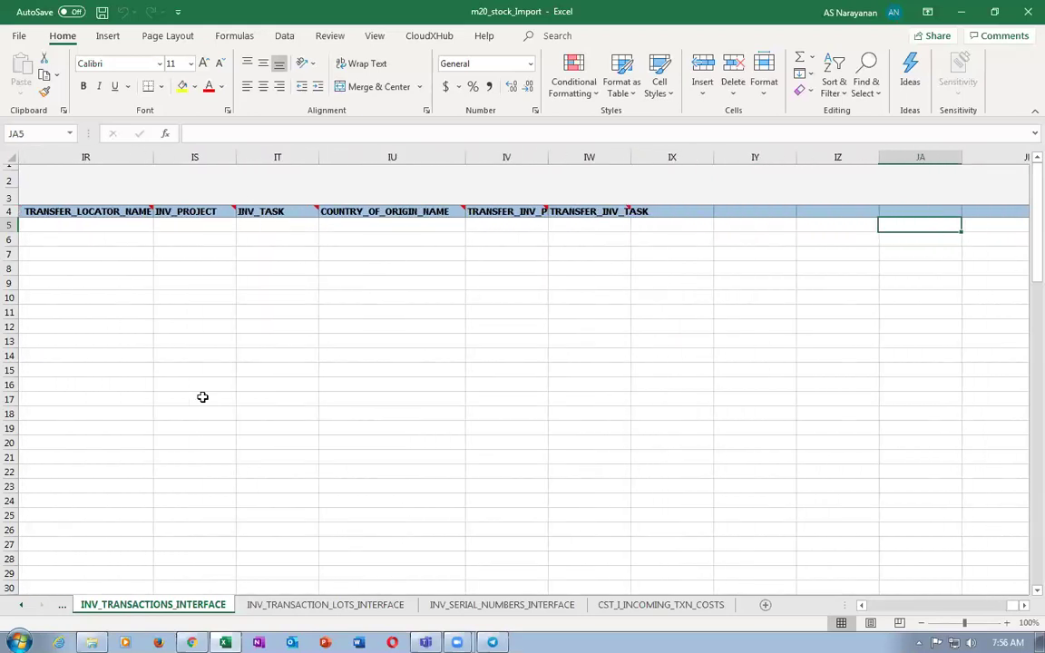
Check the row data on the INV_TRANSACTION_LOTS_INTERFACE, INV_SERIAL_NUMBERS_INTERFACE and CST_I_INCOMING_TXN_COSTS sheets.
{"action": "left_click", "coordinate": [353, 608]}
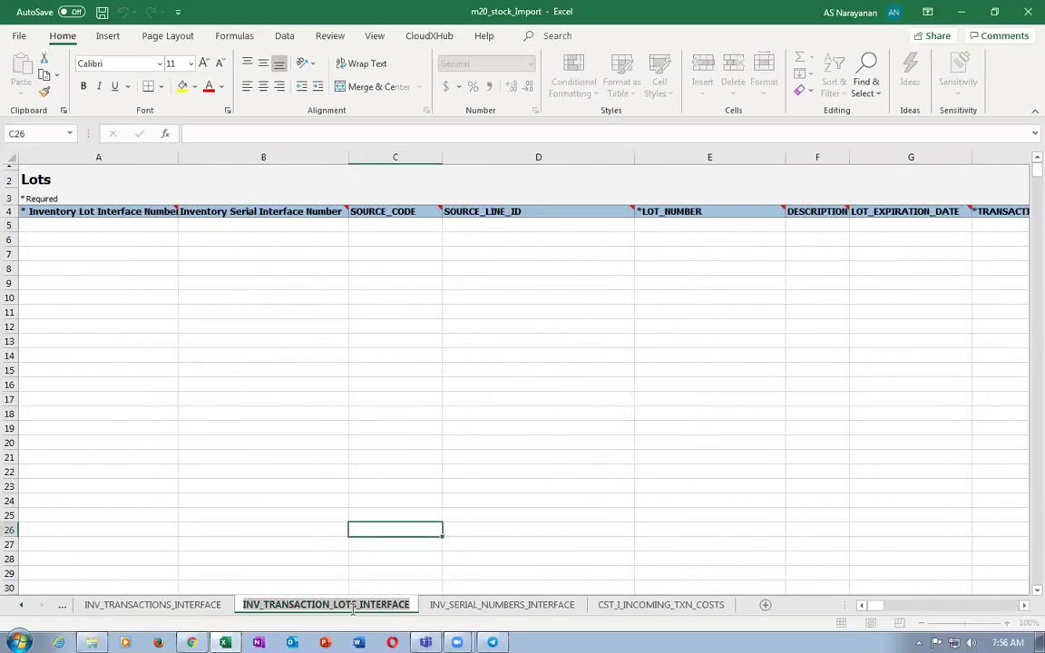
{"action": "left_click", "coordinate": [508, 605]}
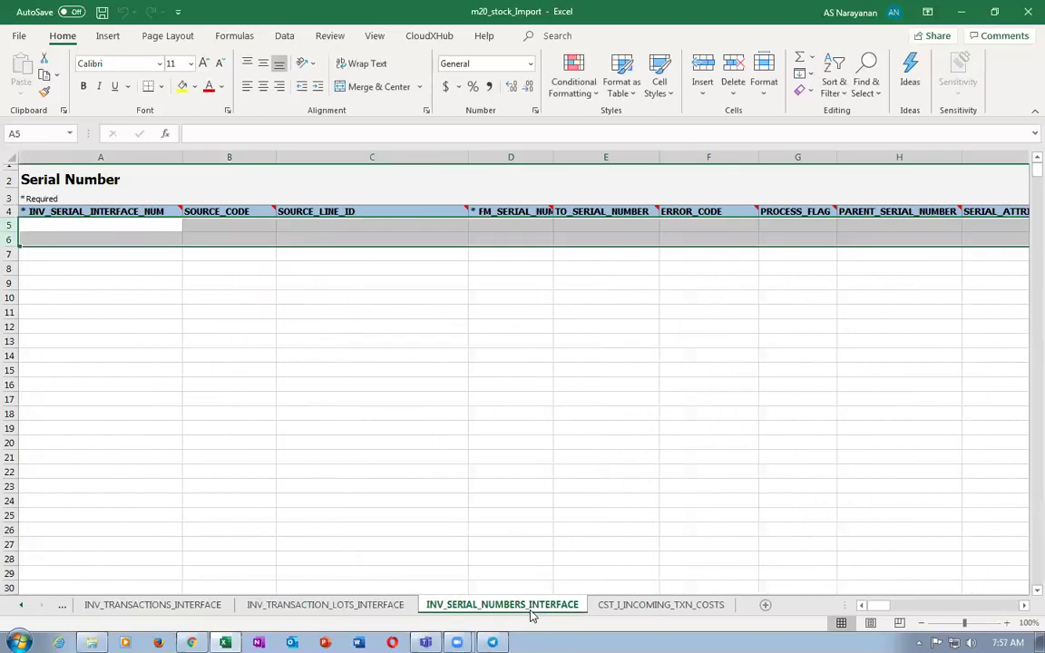
{"action": "left_click", "coordinate": [549, 518]}
{"action": "left_click", "coordinate": [645, 604]}
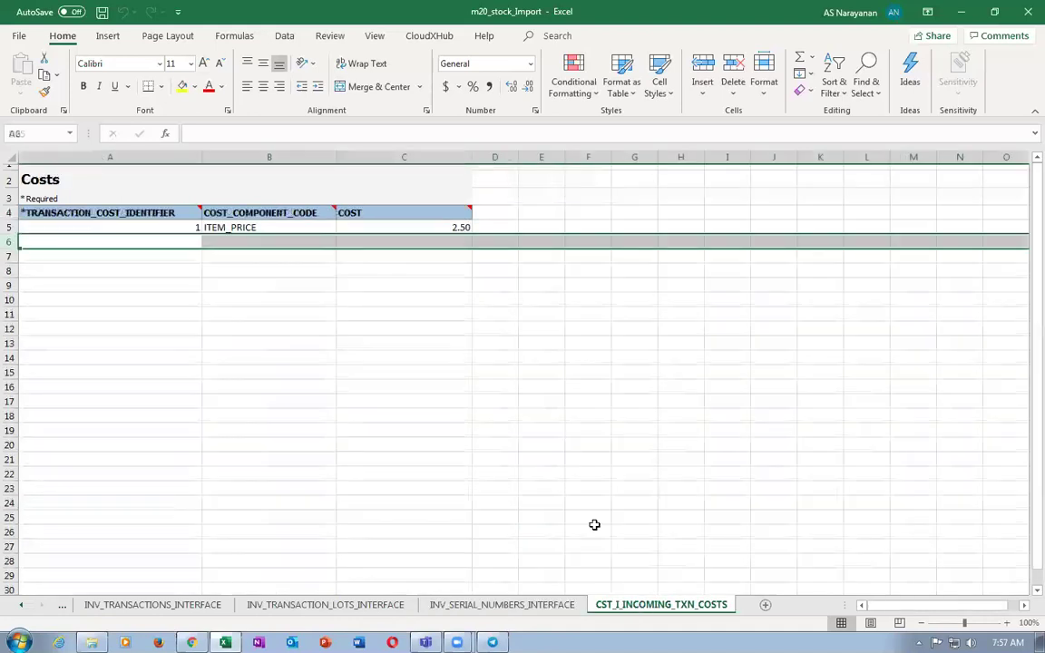
{"action": "left_click", "coordinate": [276, 229]}
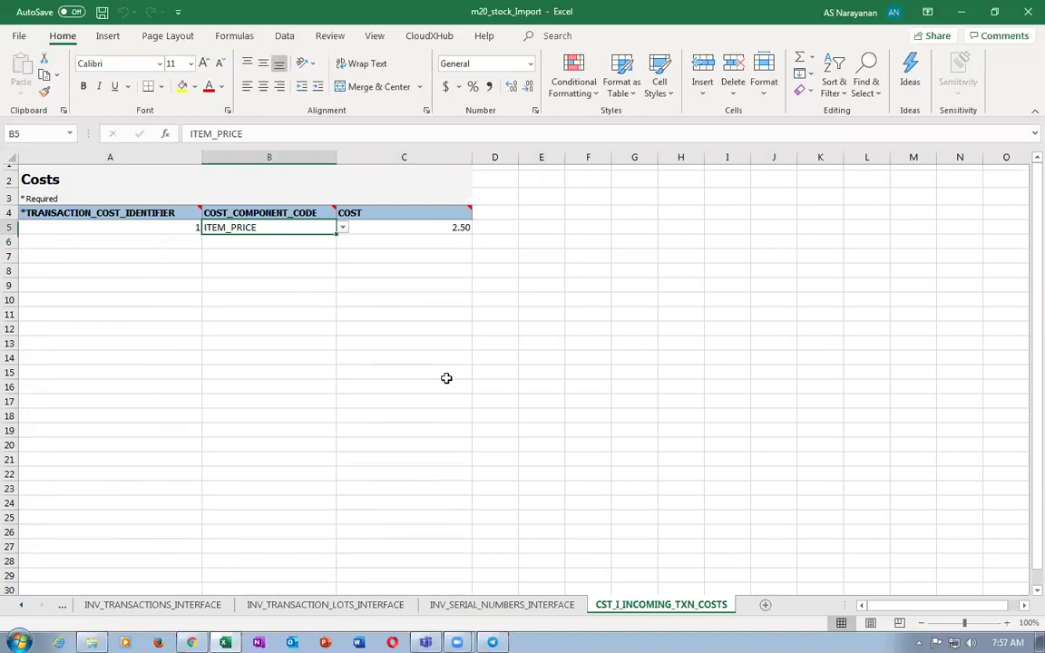
Switch to the scheduled processes in Chrome and save the ESS log of Load Interface File for Import, process 559811, in the Import folder.
{"action": "key", "text": "alt+Tab"}
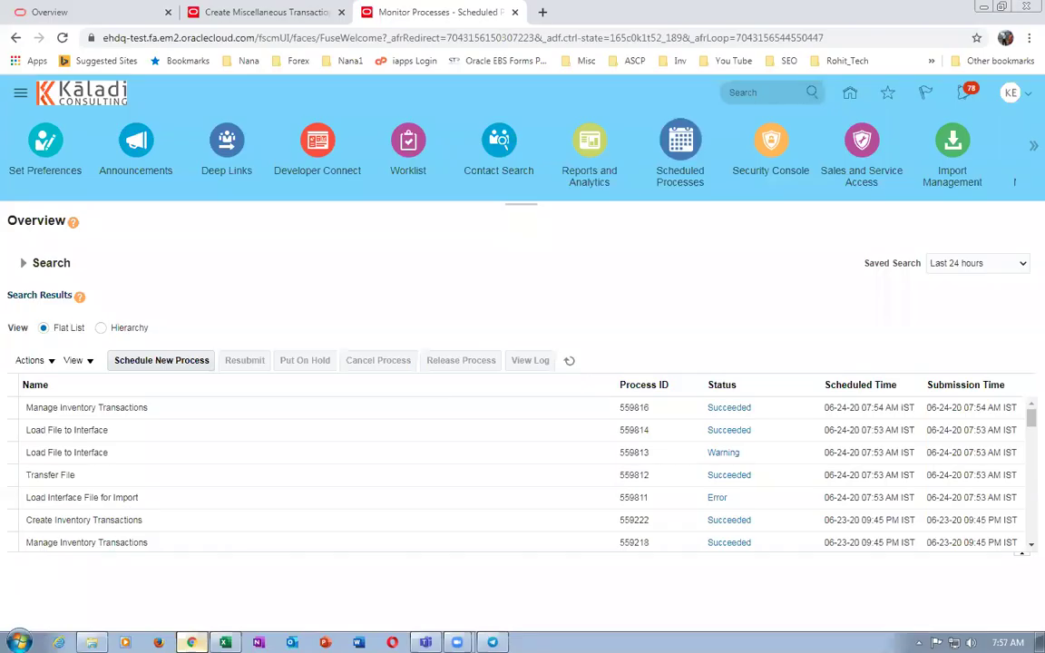
{"action": "left_click", "coordinate": [203, 497]}
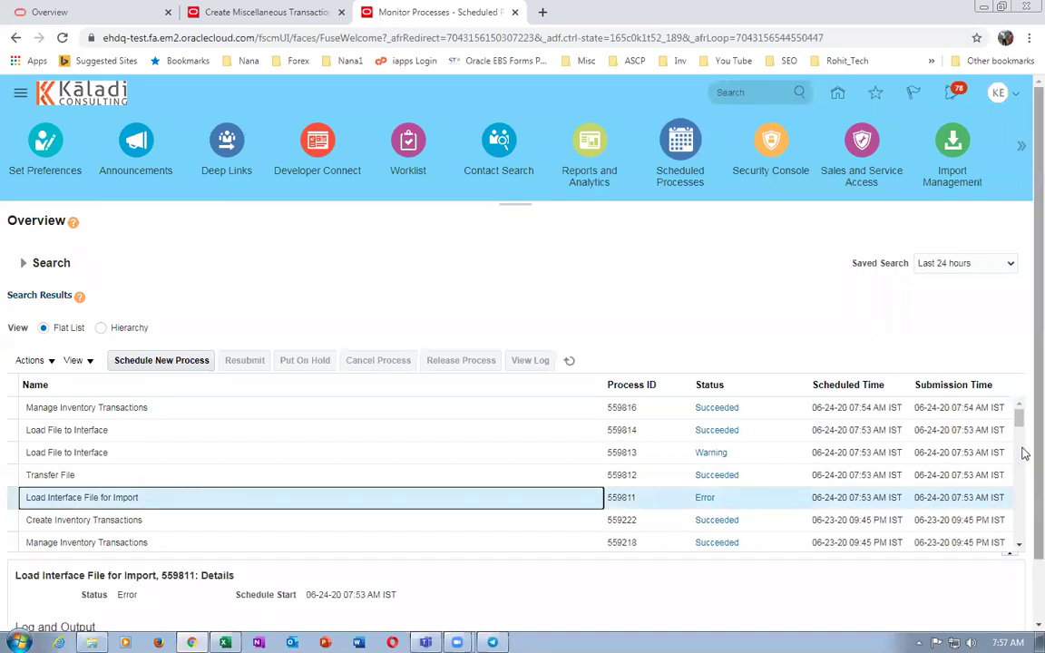
{"action": "scroll", "coordinate": [1021, 554], "scroll_direction": "down", "scroll_amount": 1}
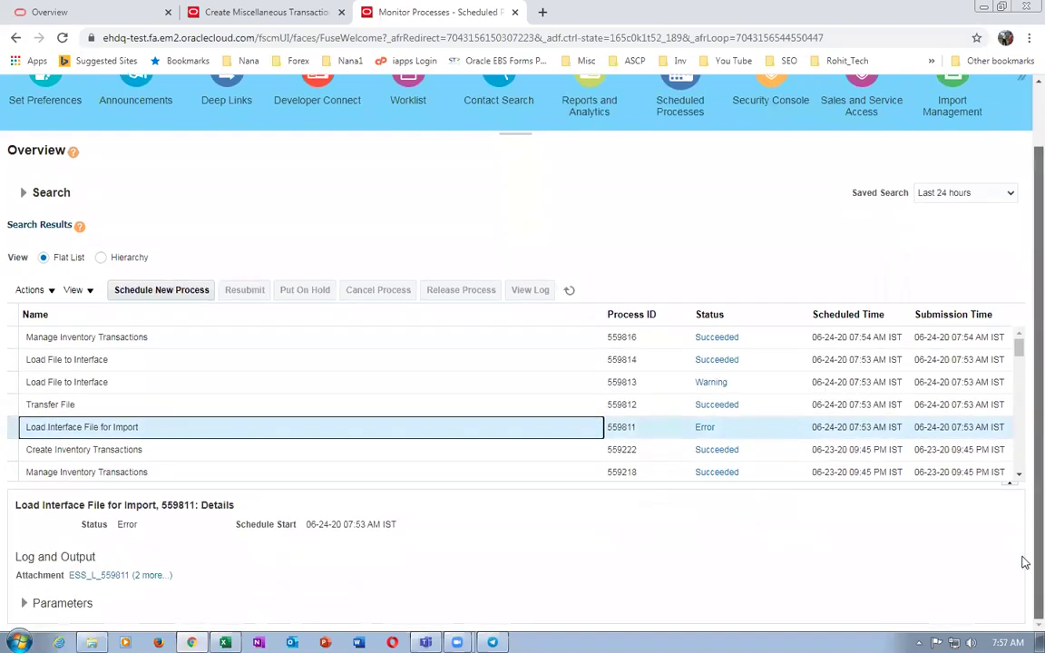
{"action": "left_click", "coordinate": [113, 580]}
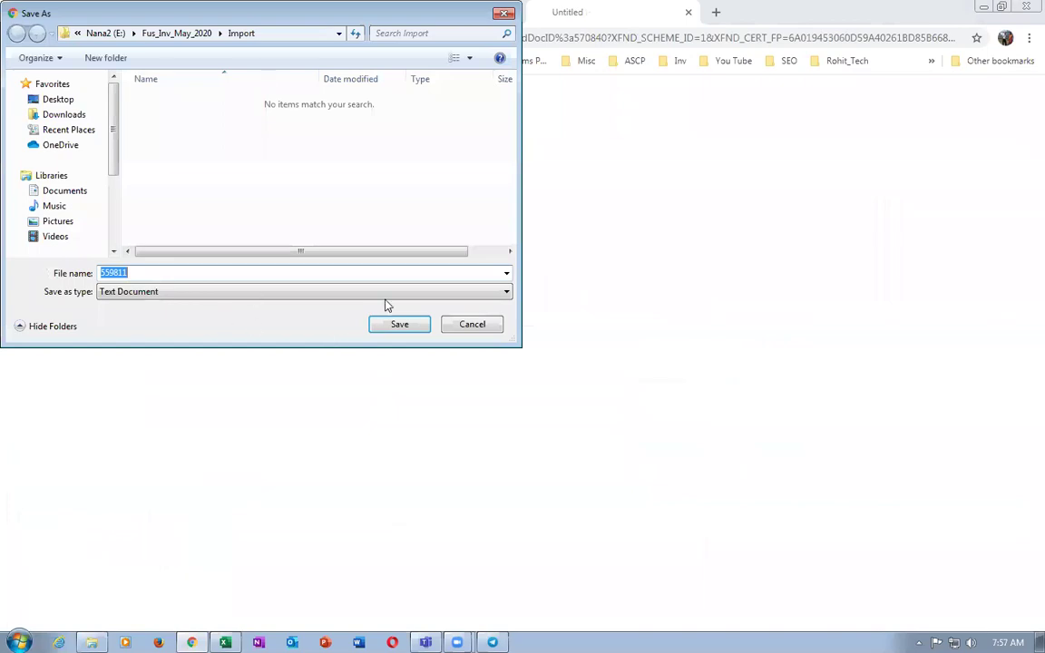
{"action": "left_click", "coordinate": [400, 324]}
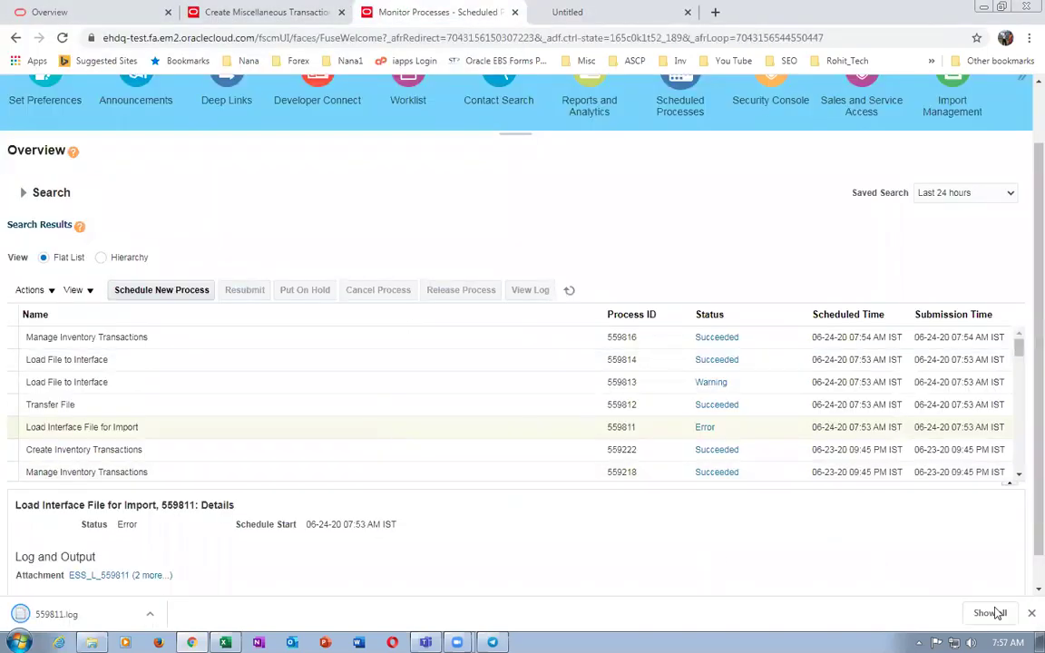
Open the downloaded 559811 log and copy its entire text into a new blank Word document.
{"action": "left_click", "coordinate": [993, 611]}
{"action": "left_click", "coordinate": [375, 181]}
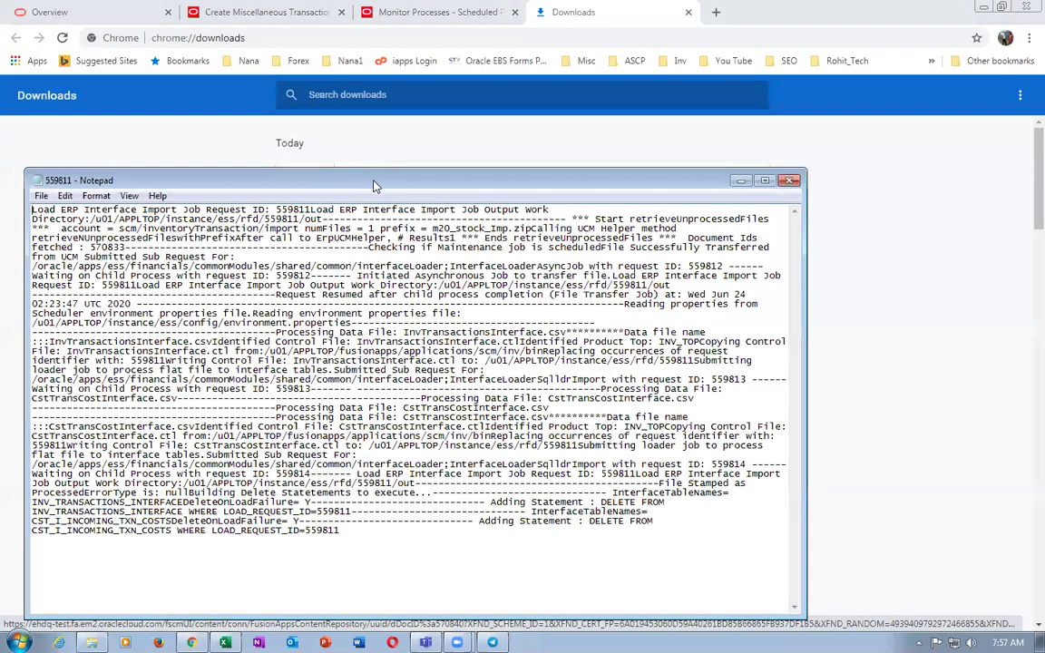
{"action": "key", "text": "ctrl+a"}
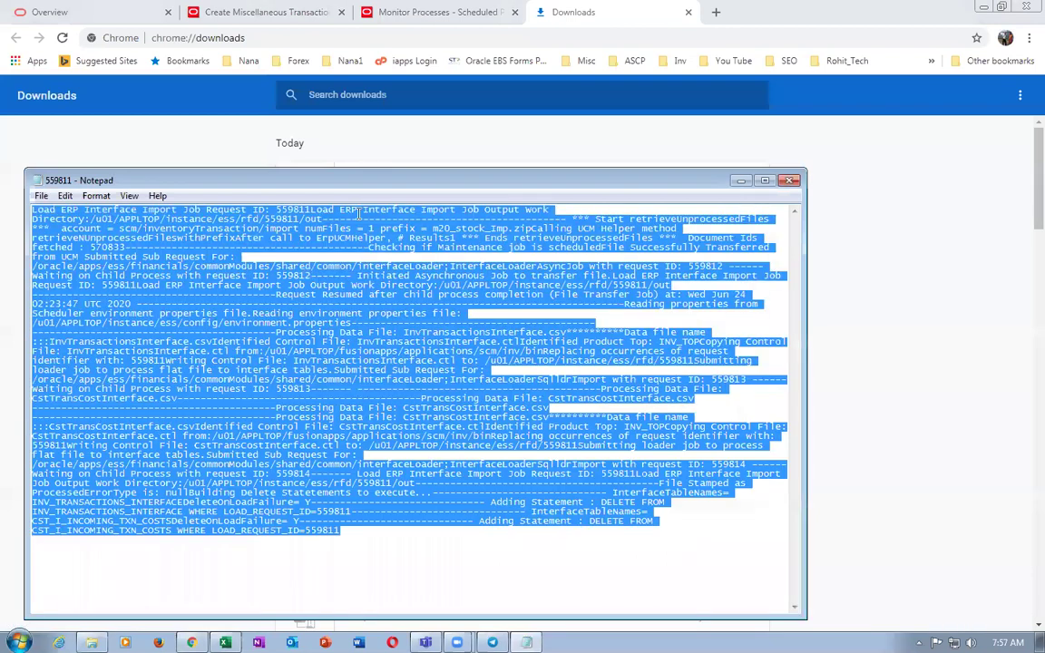
{"action": "left_click", "coordinate": [795, 181]}
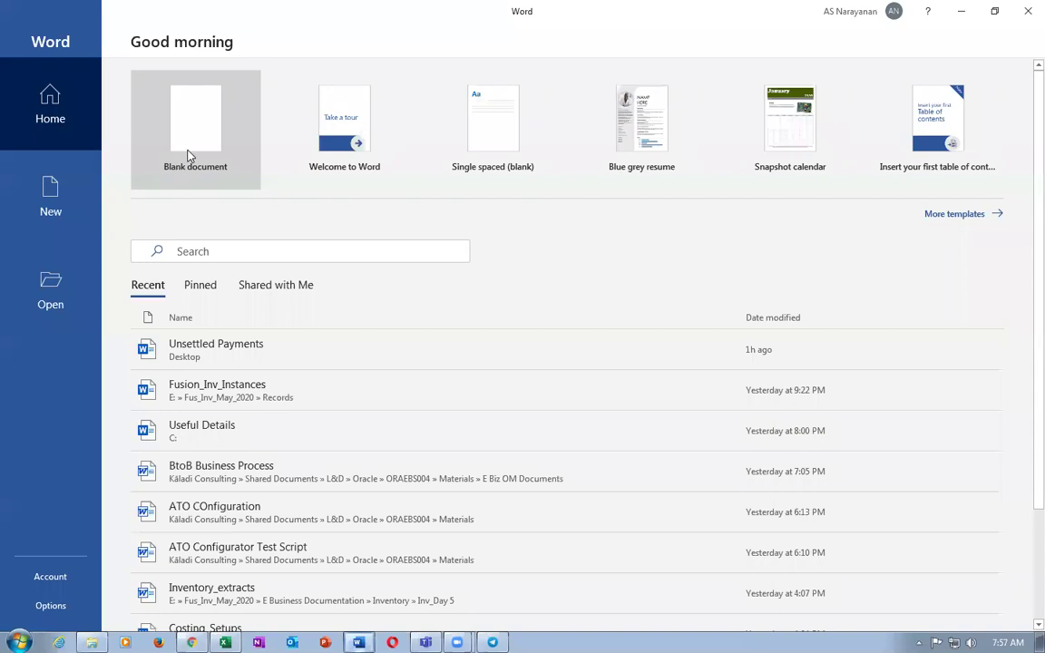
{"action": "left_click", "coordinate": [188, 156]}
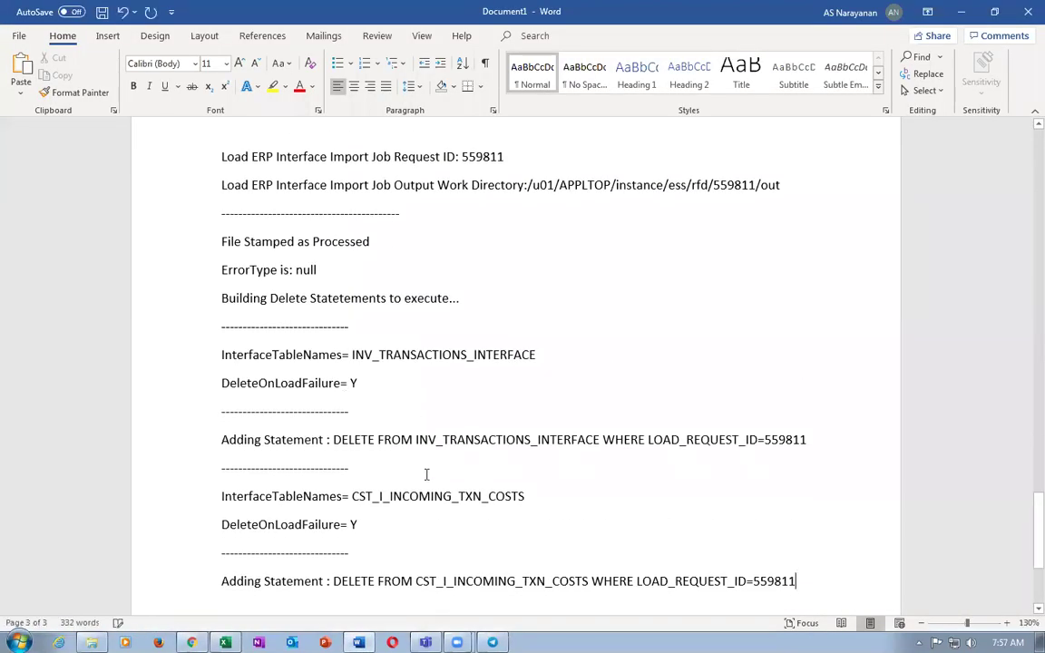
Read through the pasted import job log from its beginning, checking the file retrieval and child process entries.
{"action": "scroll", "coordinate": [427, 475], "scroll_direction": "up", "scroll_amount": 15}
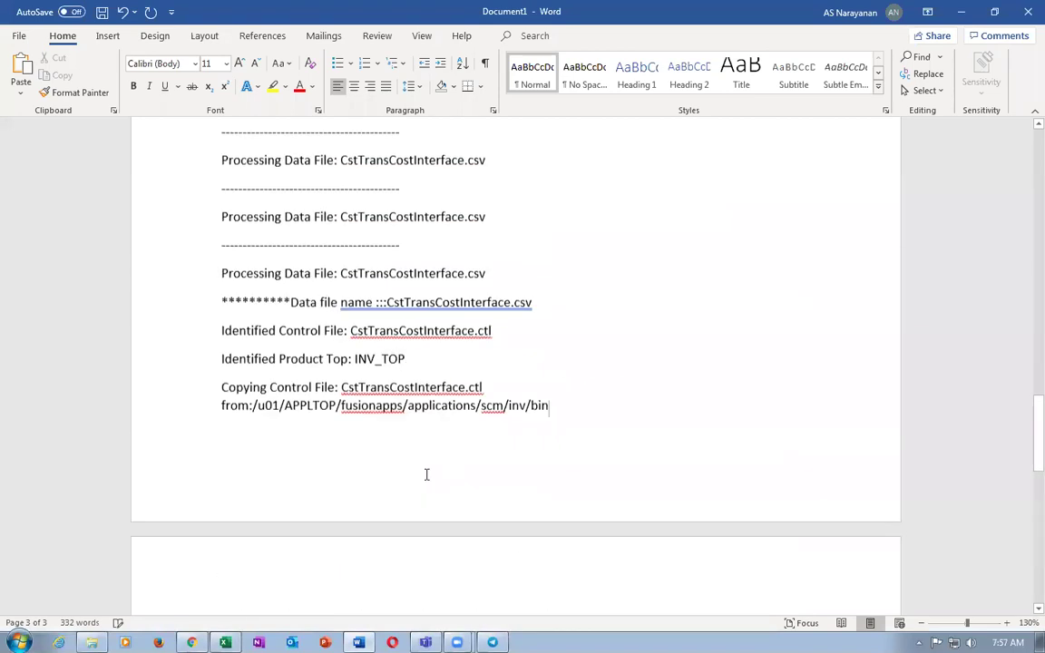
{"action": "scroll", "coordinate": [427, 474], "scroll_direction": "up", "scroll_amount": 10}
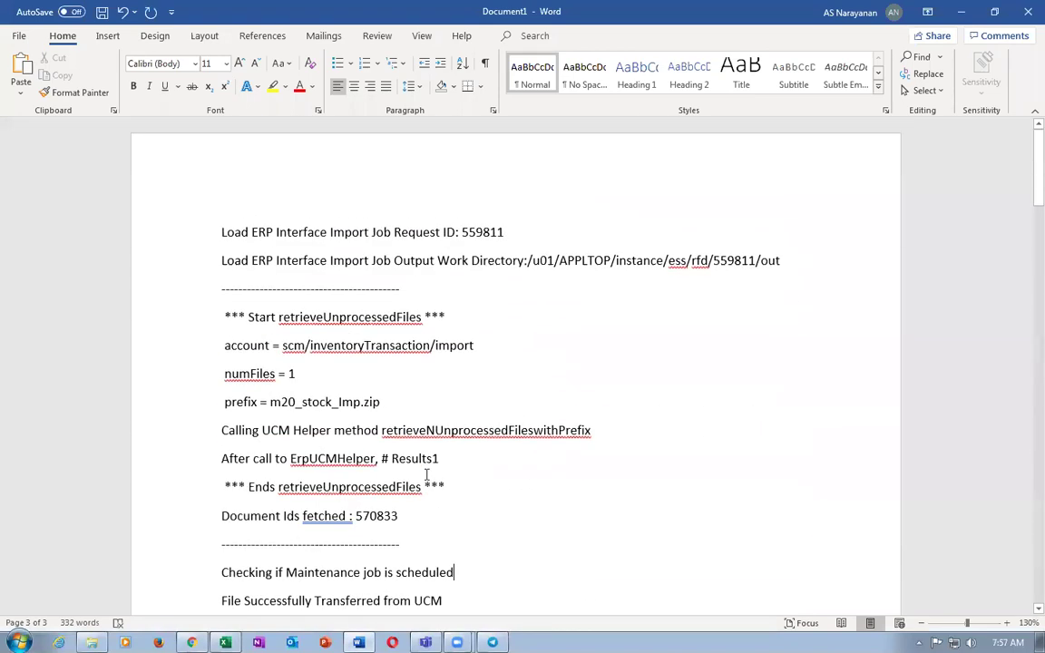
{"action": "scroll", "coordinate": [506, 430], "scroll_direction": "down", "scroll_amount": 5}
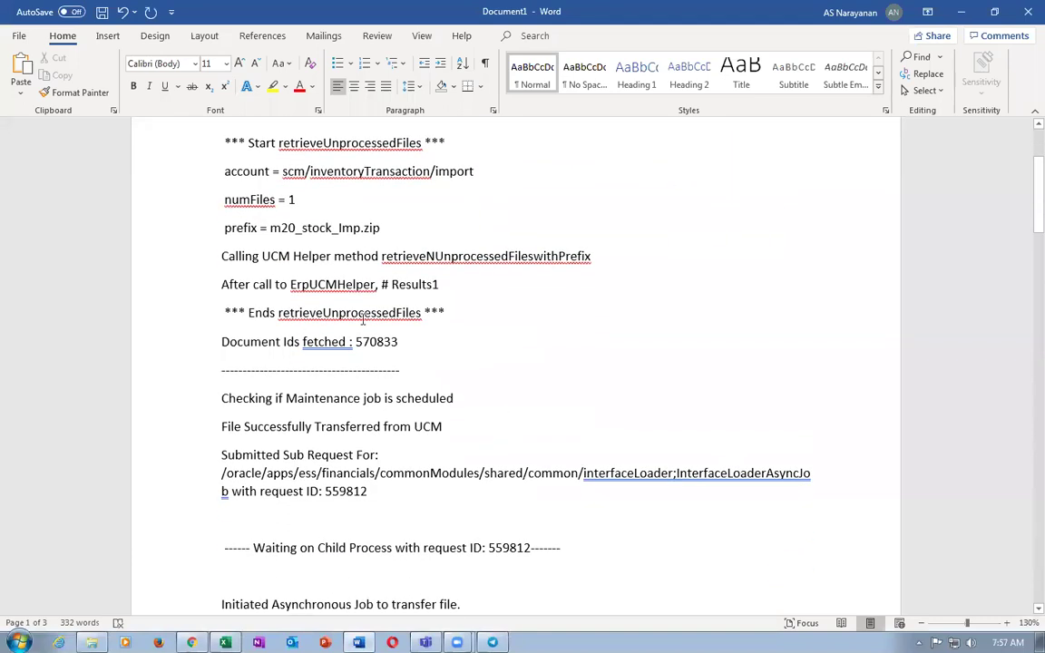
{"action": "scroll", "coordinate": [411, 366], "scroll_direction": "down", "scroll_amount": 3}
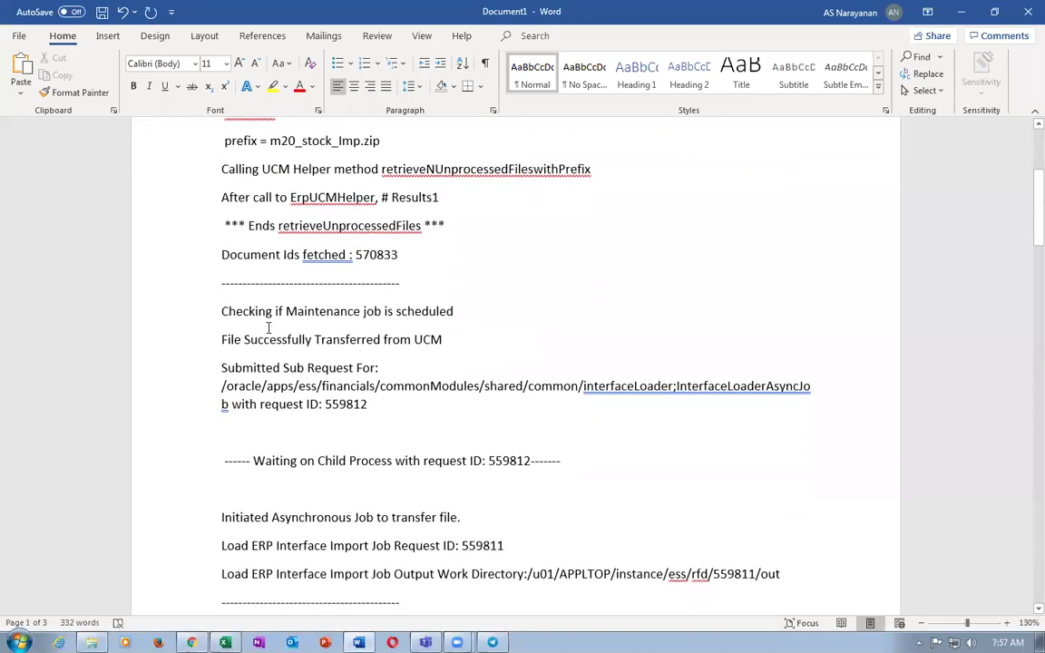
Examine the log's file transfer entries and the InvTransactionsInterface.csv processing section, including its request identifier replacement.
{"action": "scroll", "coordinate": [394, 350], "scroll_direction": "down", "scroll_amount": 3}
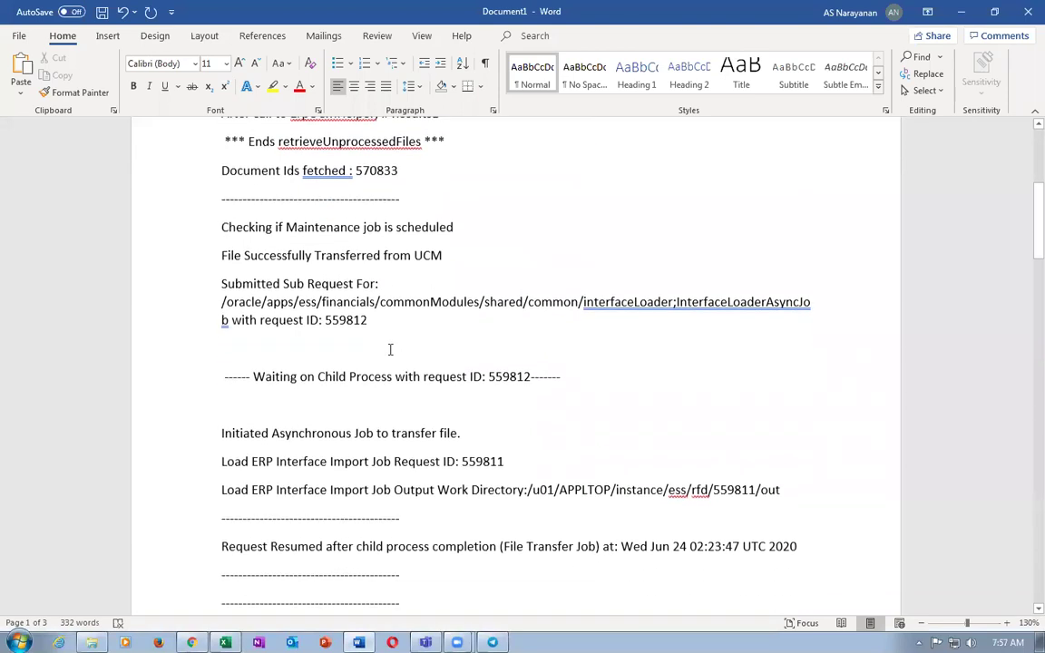
{"action": "scroll", "coordinate": [388, 349], "scroll_direction": "down", "scroll_amount": 3}
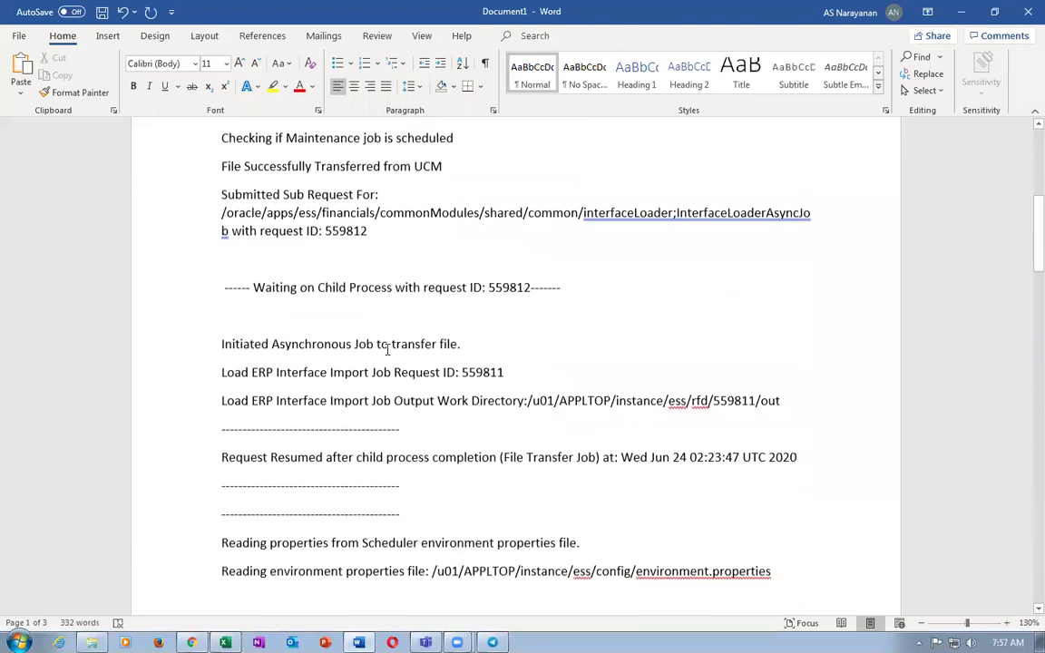
{"action": "scroll", "coordinate": [429, 310], "scroll_direction": "down", "scroll_amount": 3}
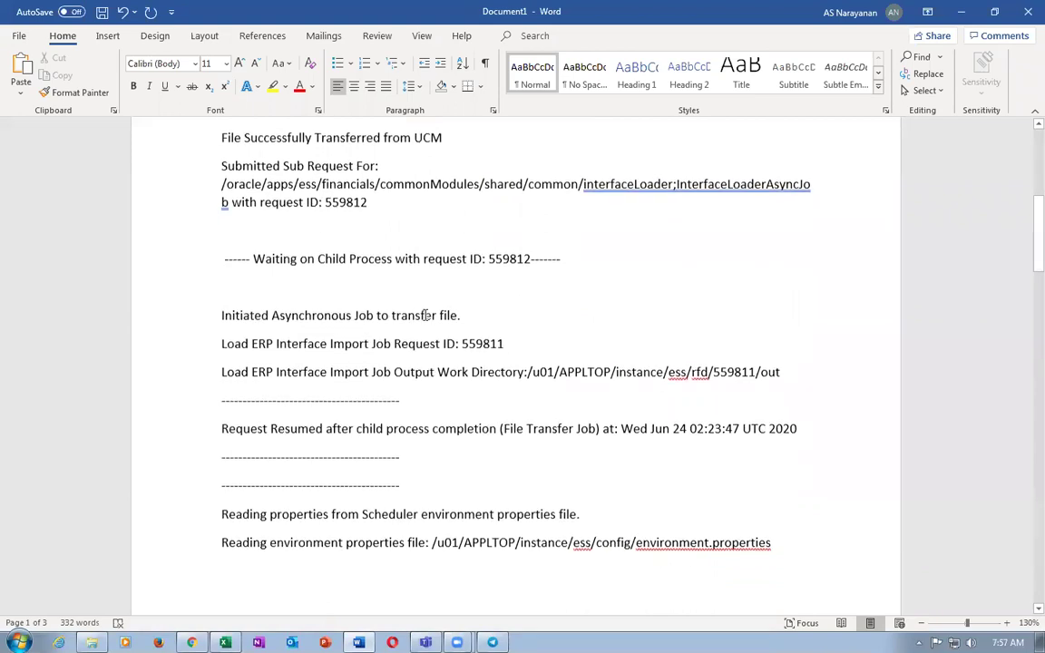
{"action": "scroll", "coordinate": [520, 410], "scroll_direction": "down", "scroll_amount": 9}
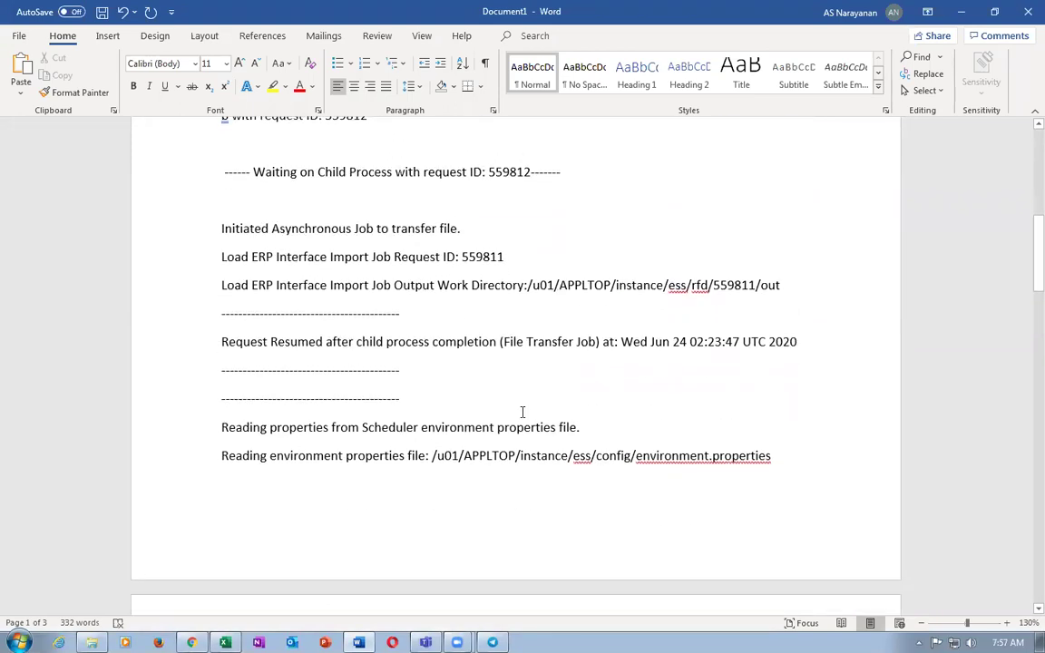
{"action": "scroll", "coordinate": [520, 412], "scroll_direction": "down", "scroll_amount": 8}
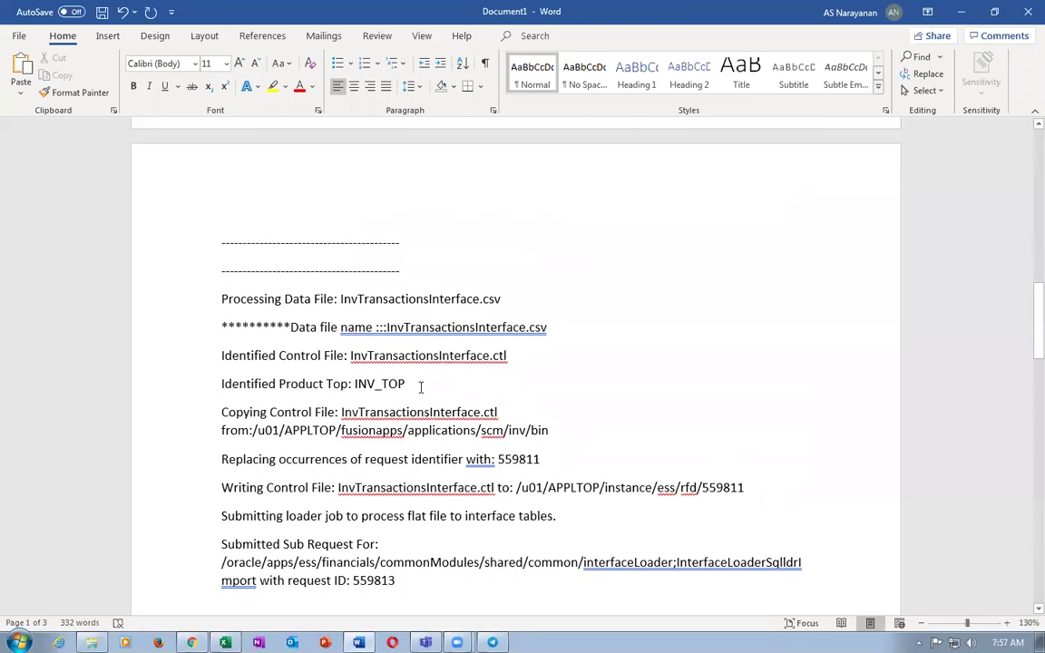
{"action": "scroll", "coordinate": [547, 413], "scroll_direction": "down", "scroll_amount": 3}
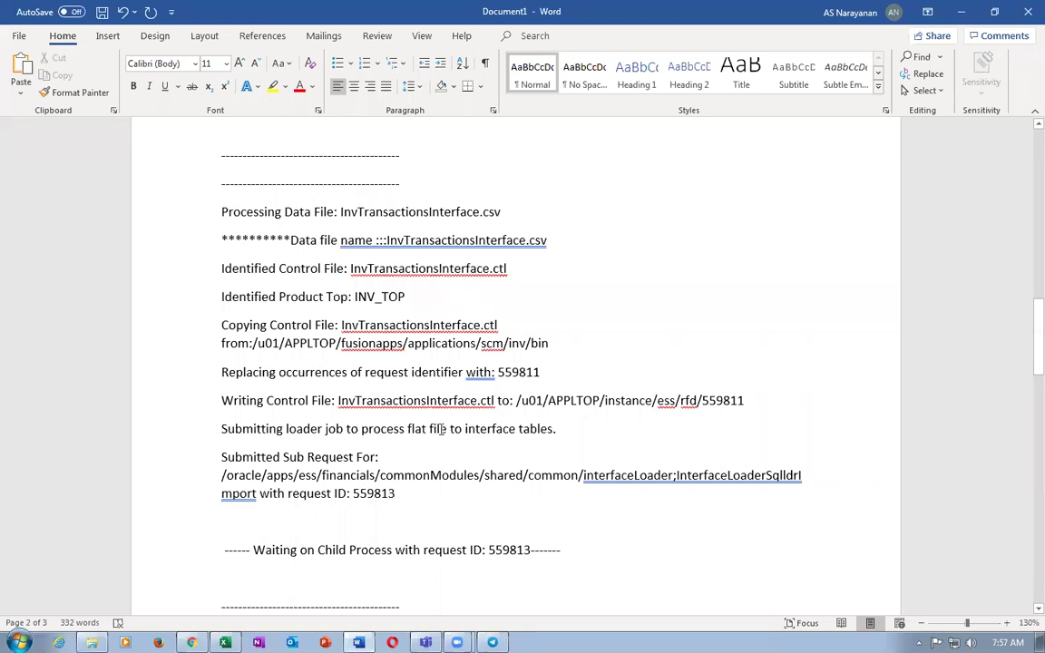
{"action": "double_click", "coordinate": [512, 372]}
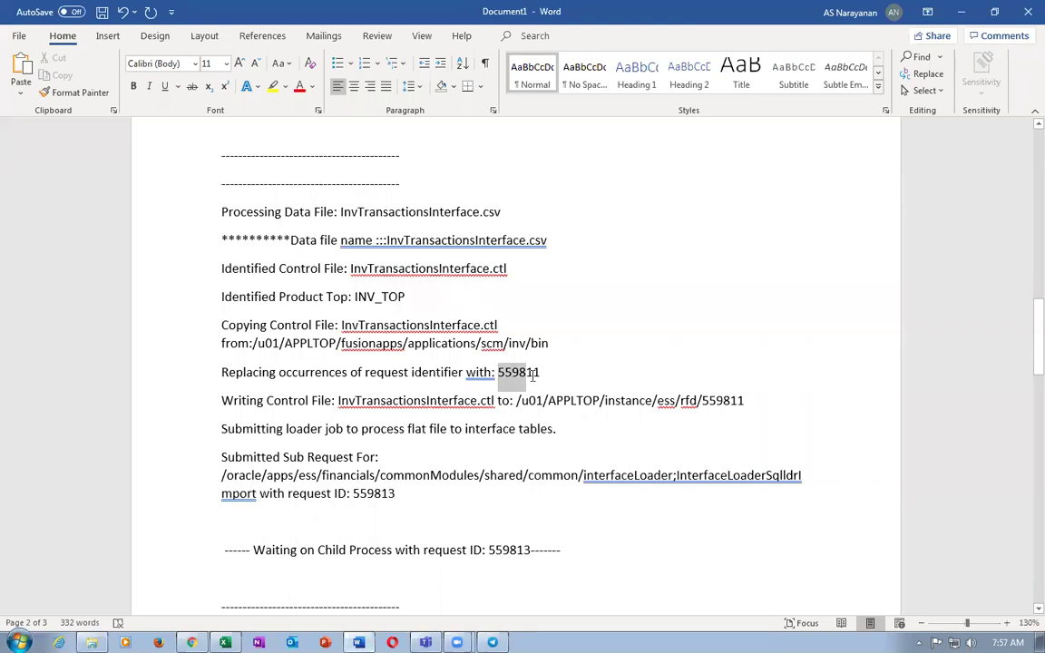
{"action": "left_click", "coordinate": [471, 400]}
{"action": "scroll", "coordinate": [451, 451], "scroll_direction": "down", "scroll_amount": 1}
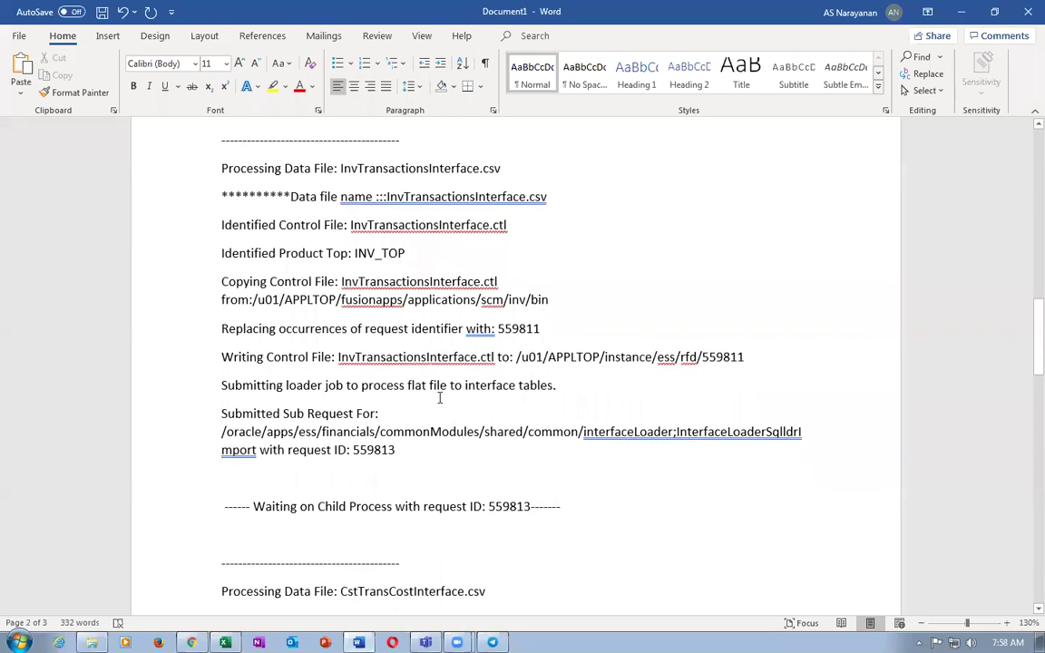
Examine the log's CstTransCostInterface.csv processing section, from the control file entries to the submitted loader sub-request.
{"action": "scroll", "coordinate": [439, 398], "scroll_direction": "down", "scroll_amount": 4}
{"action": "scroll", "coordinate": [424, 400], "scroll_direction": "down", "scroll_amount": 6}
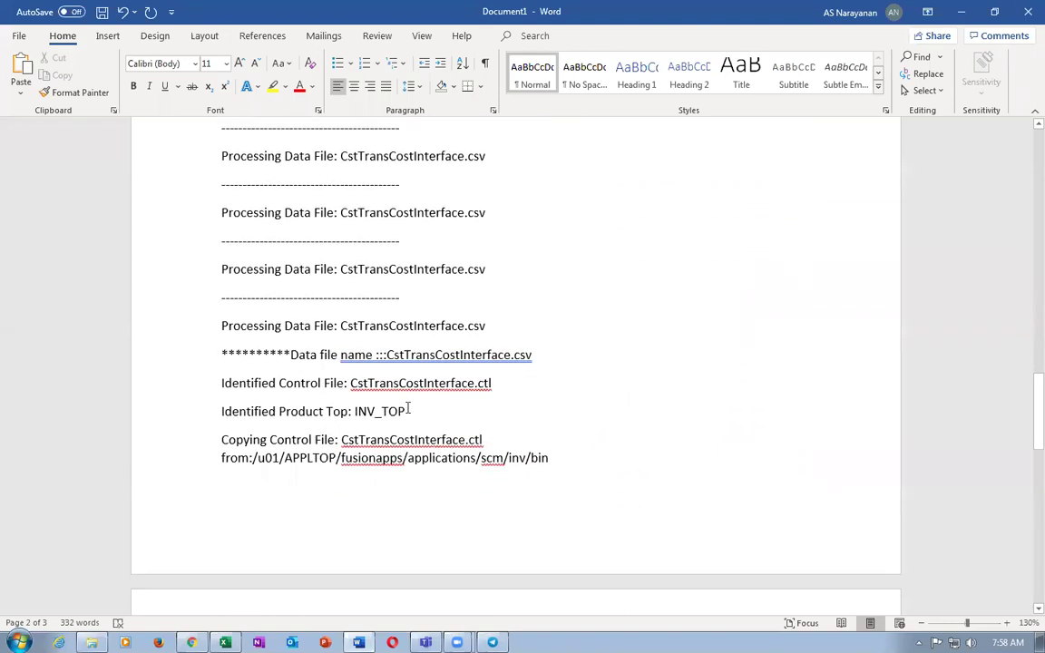
{"action": "scroll", "coordinate": [406, 411], "scroll_direction": "down", "scroll_amount": 2}
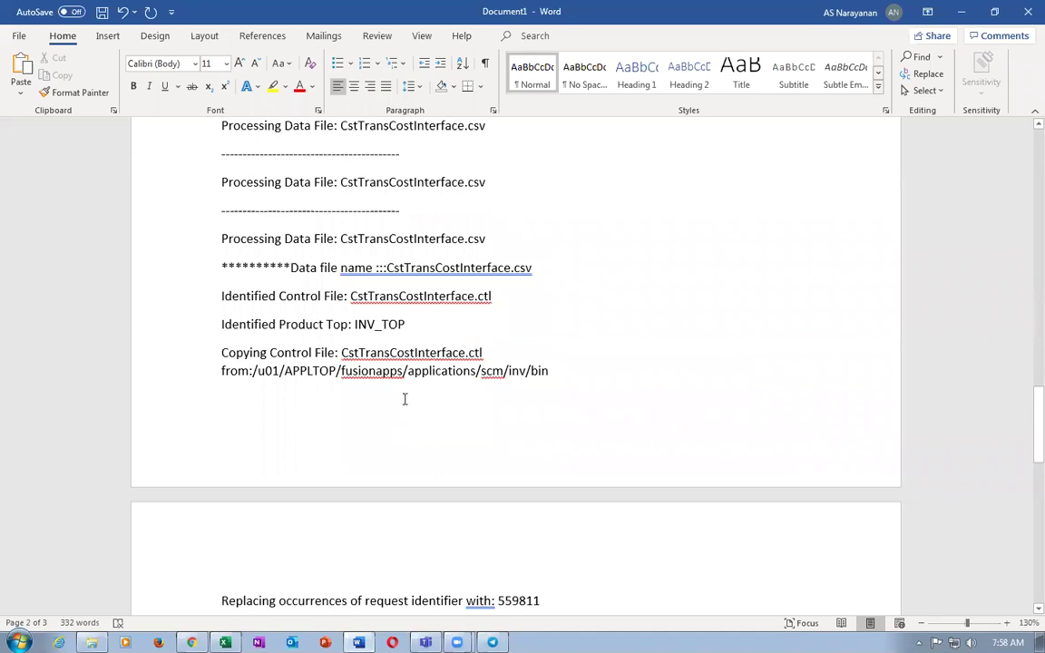
{"action": "scroll", "coordinate": [400, 403], "scroll_direction": "down", "scroll_amount": 3}
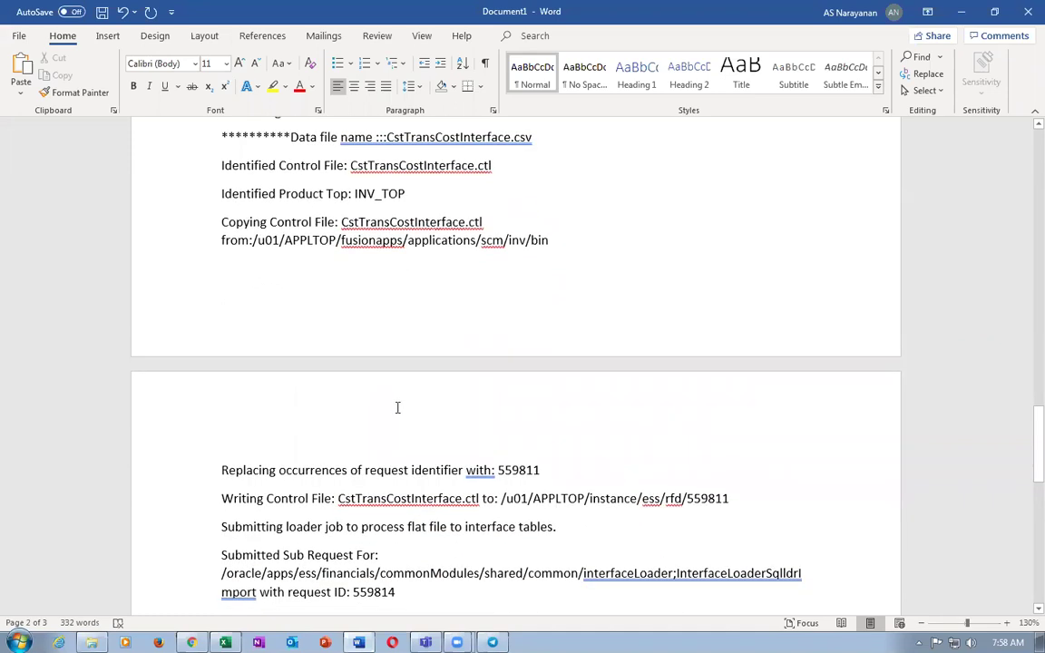
{"action": "scroll", "coordinate": [394, 471], "scroll_direction": "down", "scroll_amount": 2}
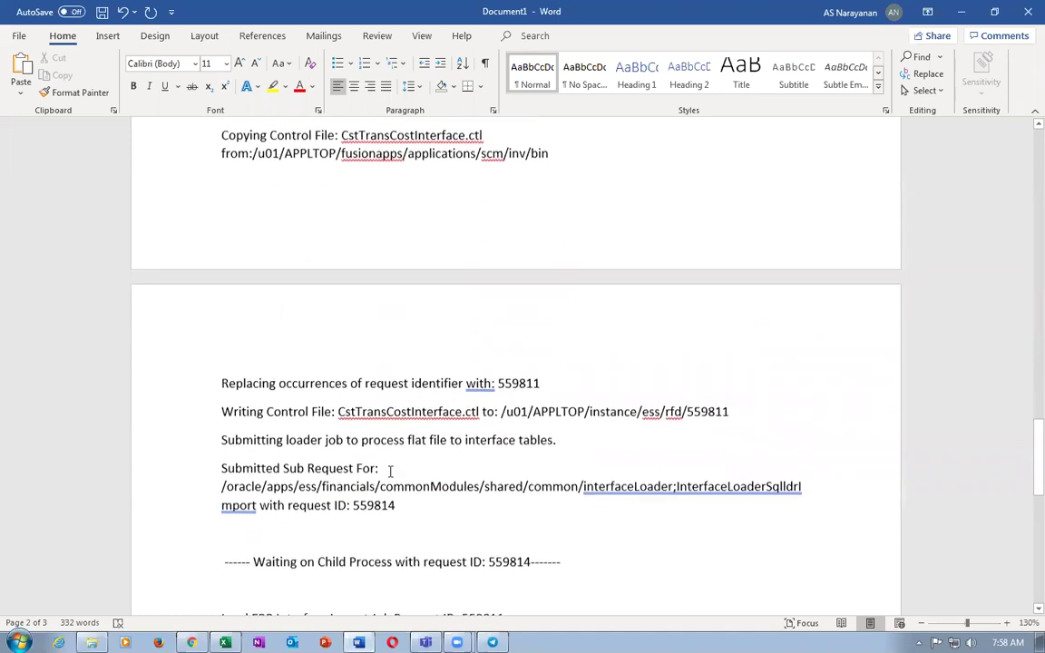
{"action": "scroll", "coordinate": [385, 470], "scroll_direction": "down", "scroll_amount": 2}
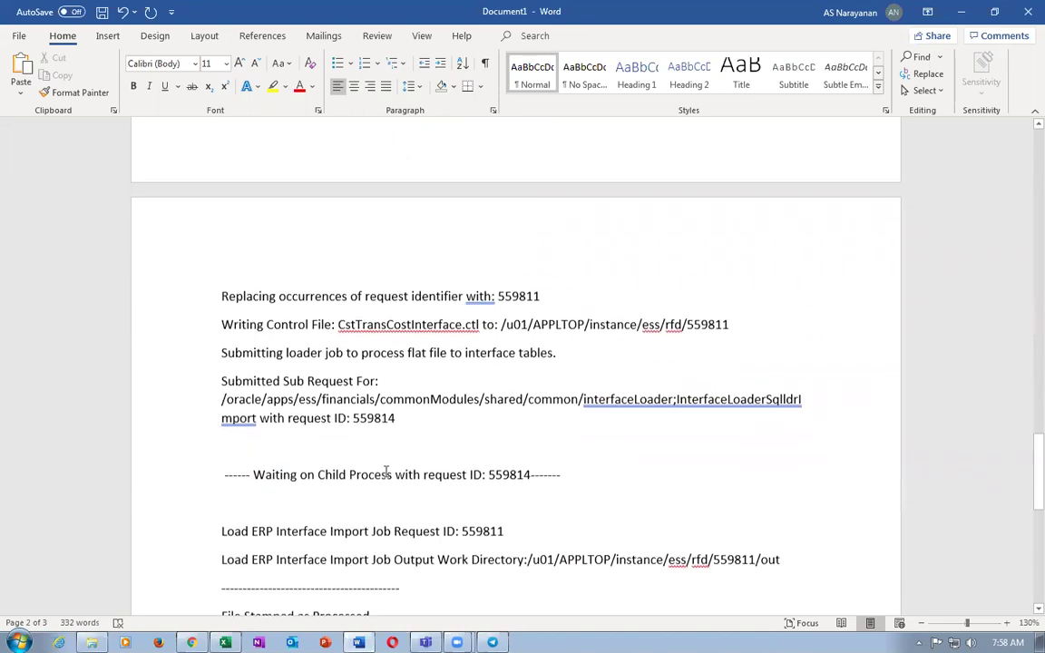
{"action": "scroll", "coordinate": [383, 473], "scroll_direction": "down", "scroll_amount": 4}
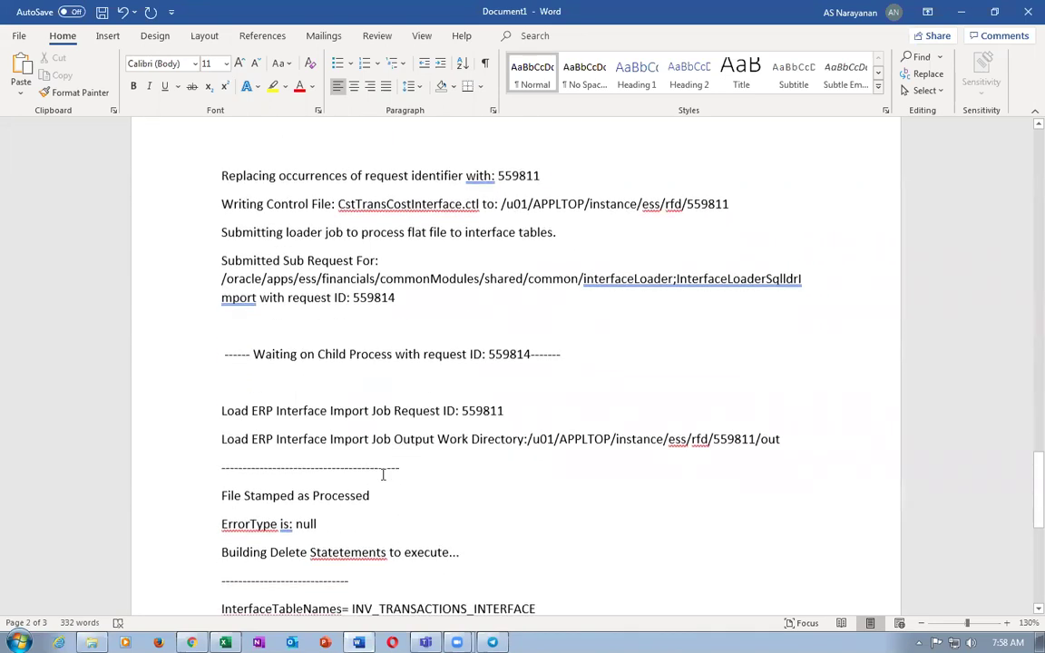
Examine the log's closing delete statements for the INV_TRANSACTIONS_INTERFACE and CST_I_INCOMING_TXN_COSTS tables.
{"action": "scroll", "coordinate": [477, 455], "scroll_direction": "down", "scroll_amount": 2}
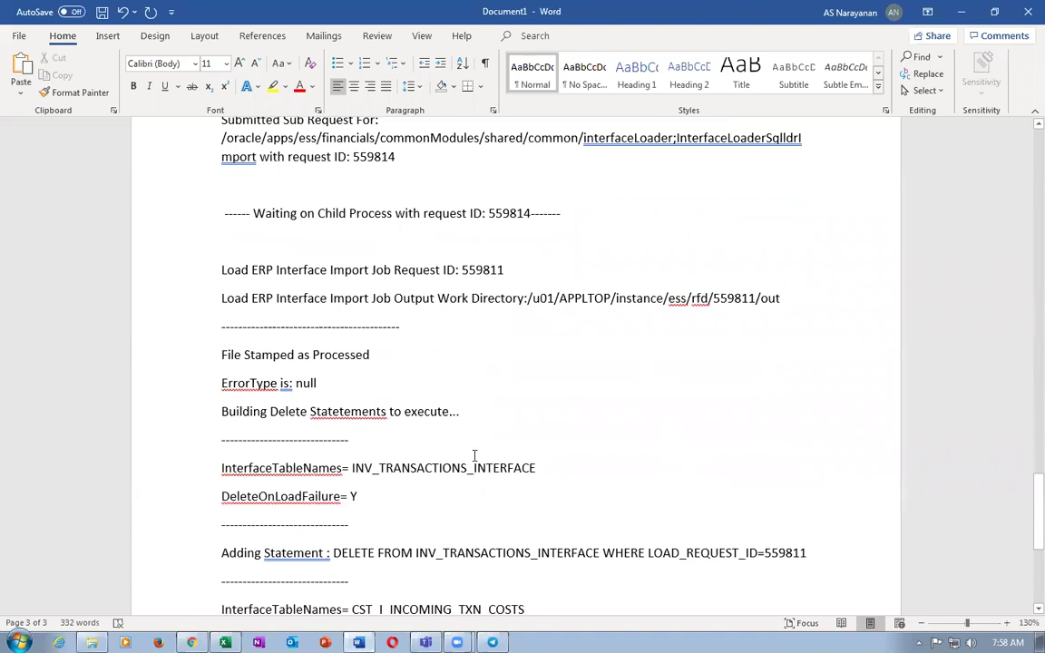
{"action": "scroll", "coordinate": [474, 455], "scroll_direction": "down", "scroll_amount": 2}
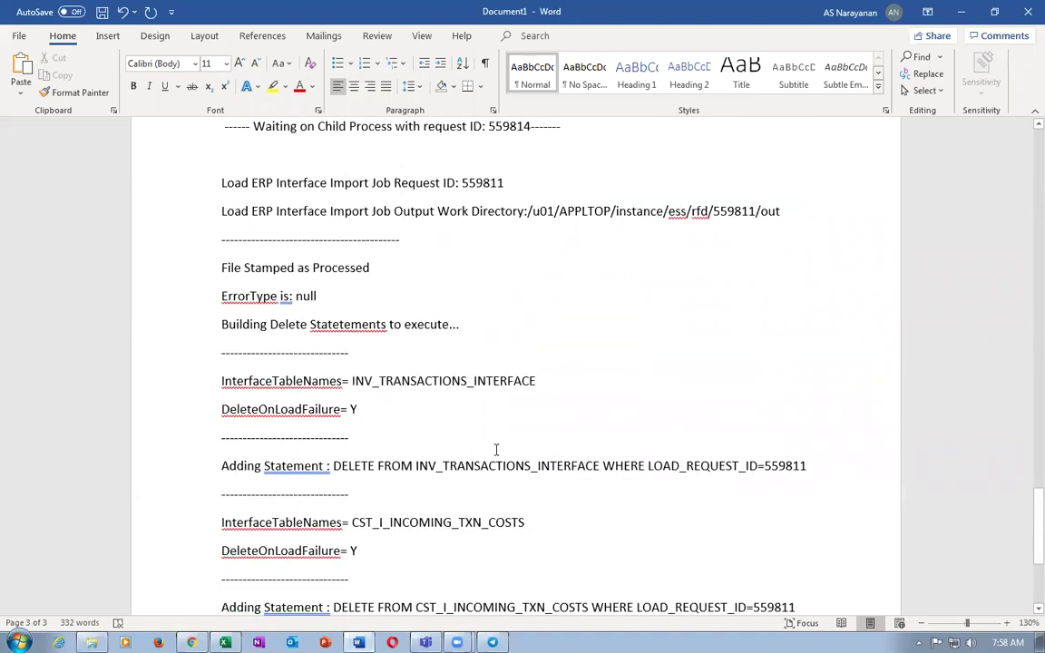
{"action": "scroll", "coordinate": [505, 471], "scroll_direction": "down", "scroll_amount": 2}
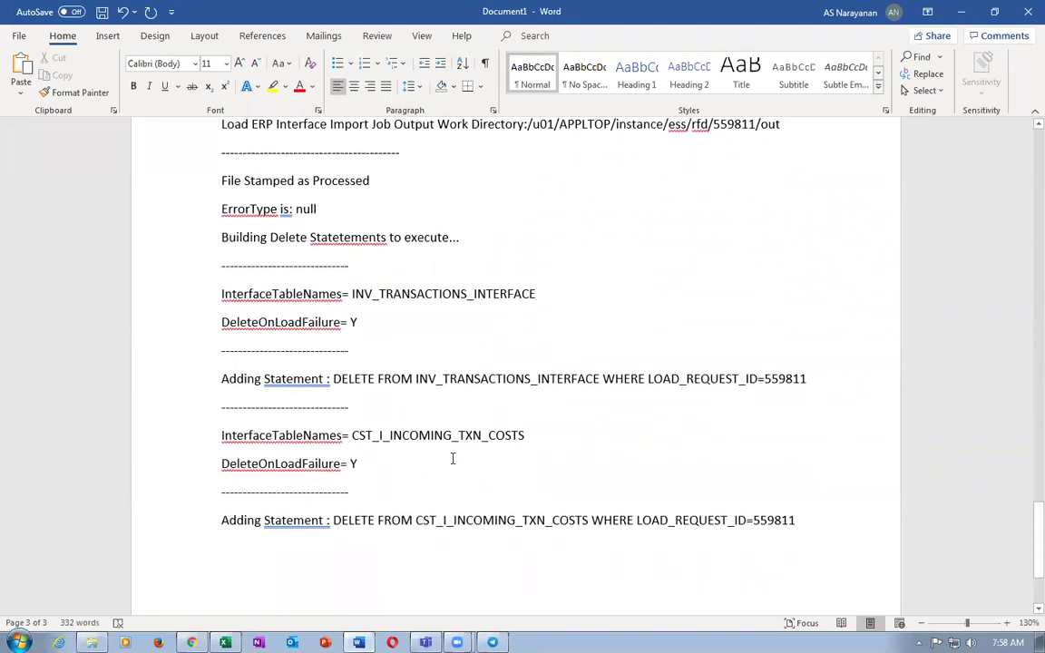
{"action": "scroll", "coordinate": [450, 461], "scroll_direction": "down", "scroll_amount": 2}
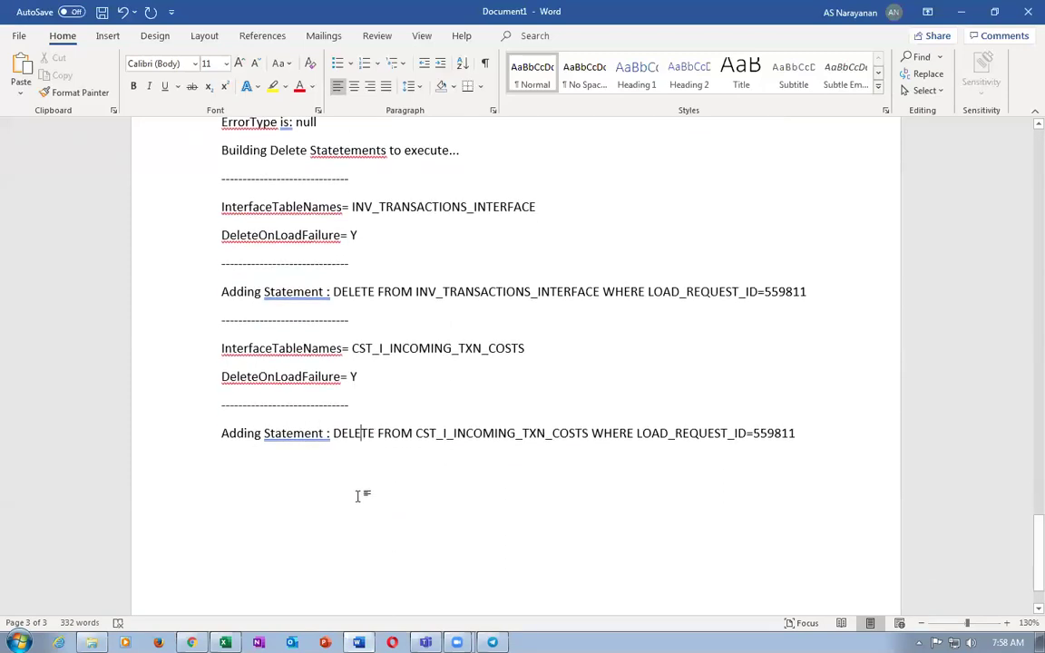
{"action": "scroll", "coordinate": [362, 494], "scroll_direction": "down", "scroll_amount": 2}
{"action": "left_click", "coordinate": [362, 360]}
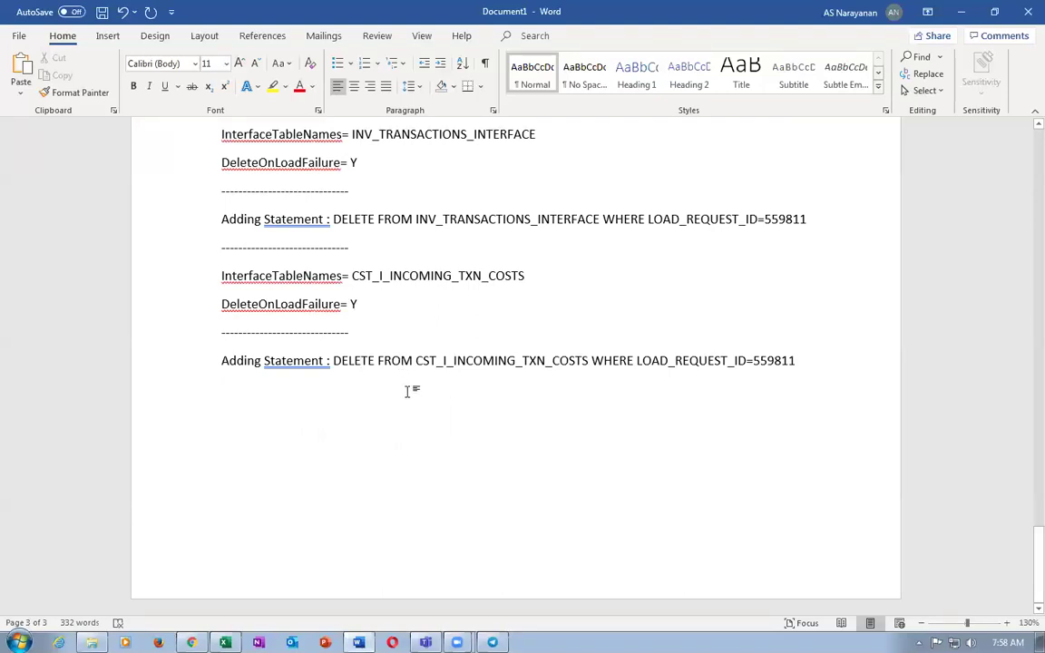
{"action": "left_click", "coordinate": [768, 361]}
{"action": "scroll", "coordinate": [640, 426], "scroll_direction": "up", "scroll_amount": 2}
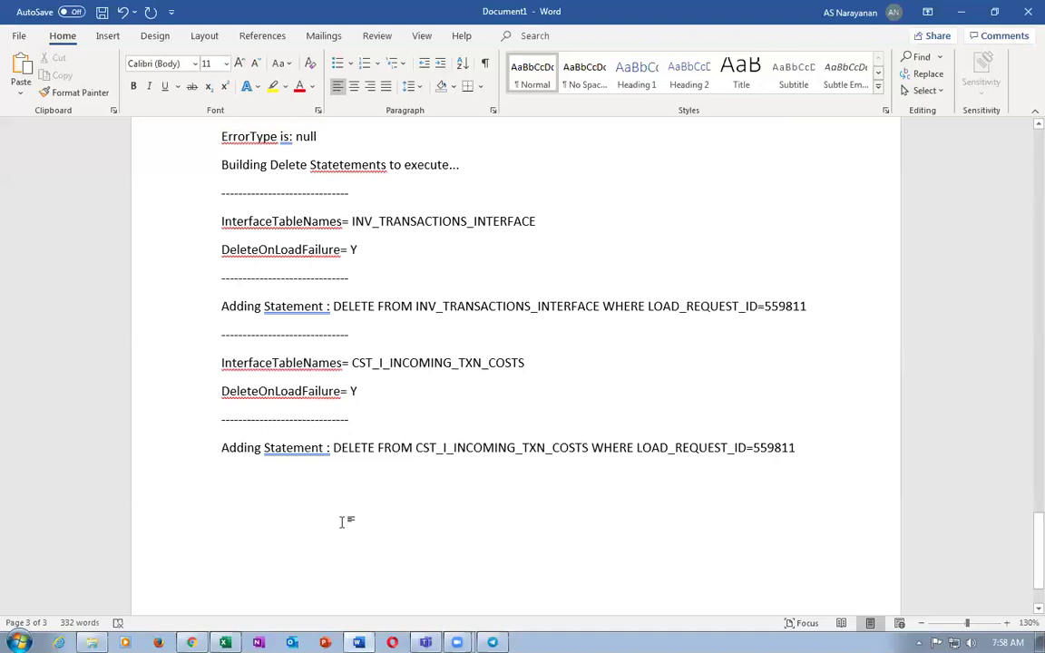
Switch to Chrome, close the downloads page, and review the attachment list of the Load Interface File for Import process.
{"action": "left_click", "coordinate": [192, 642]}
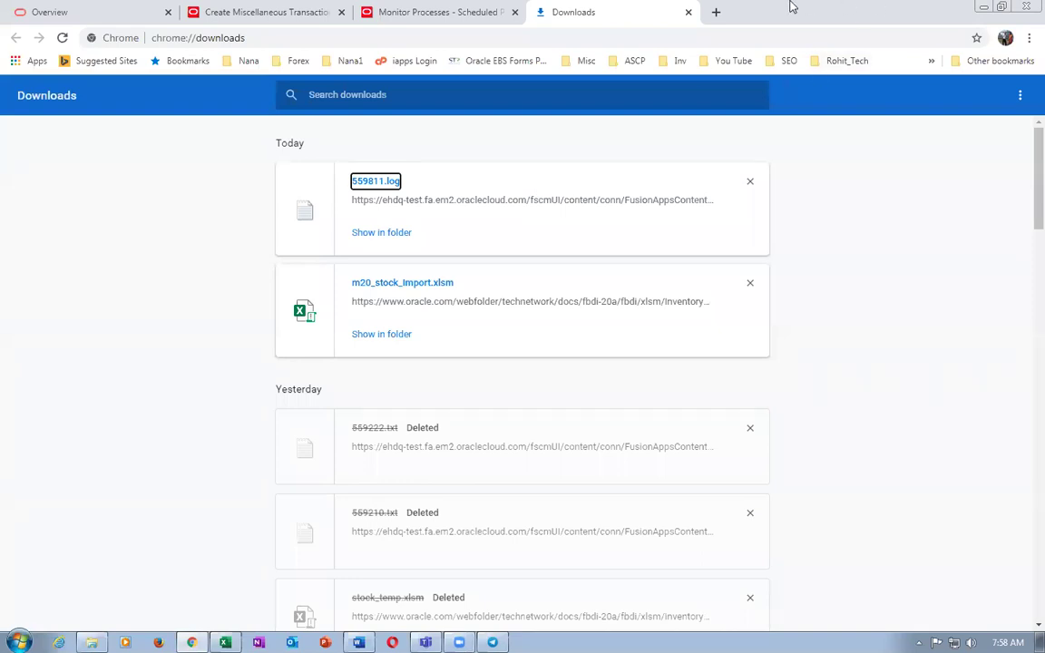
{"action": "left_click", "coordinate": [687, 13]}
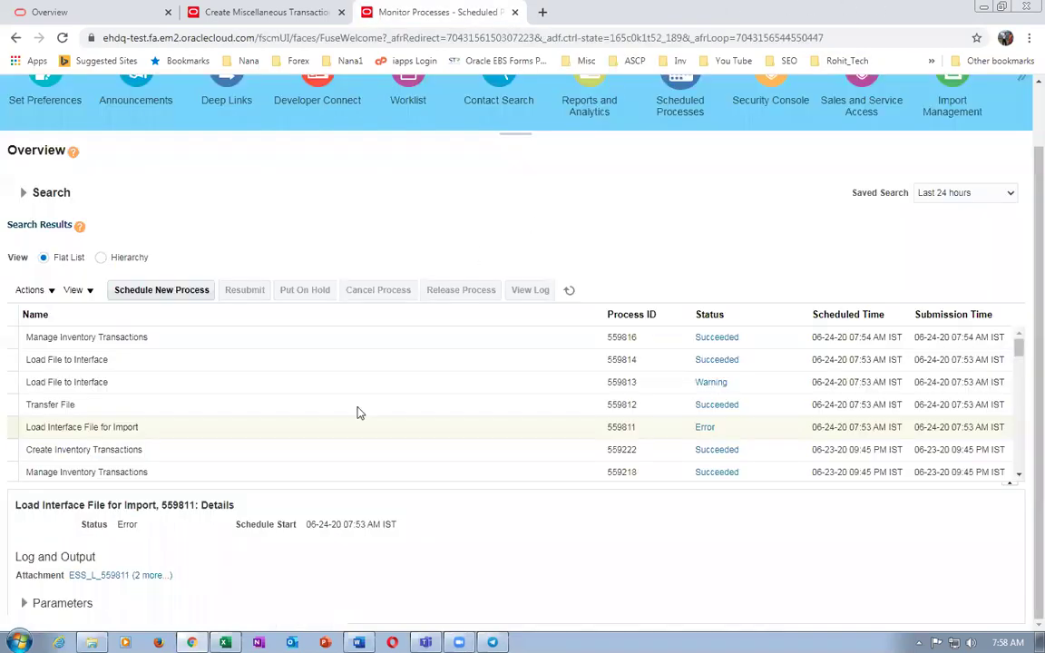
{"action": "left_click", "coordinate": [142, 577]}
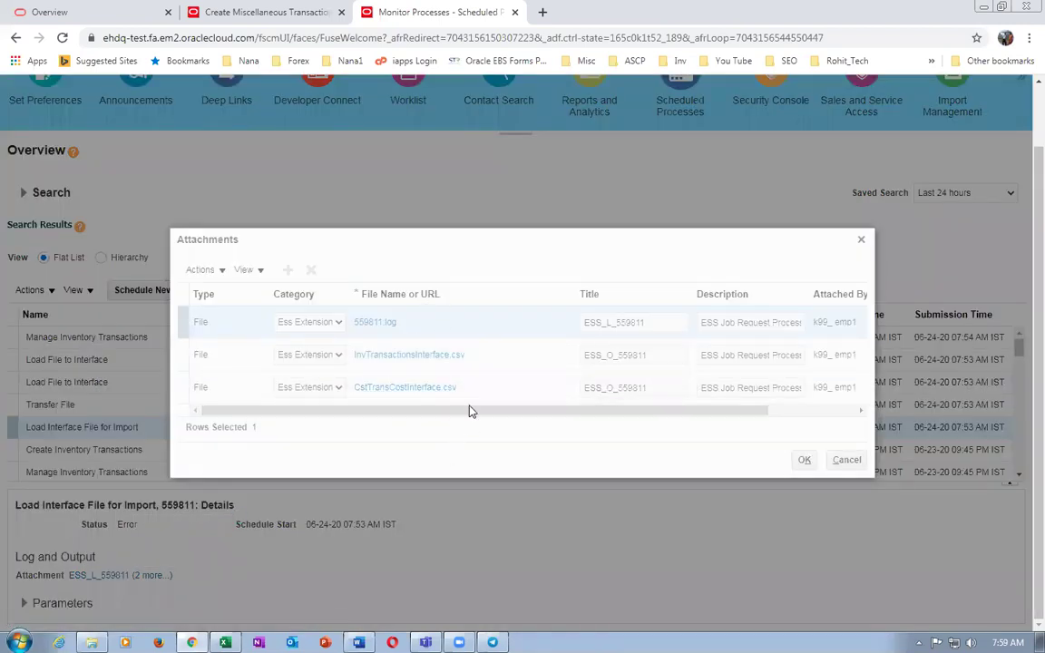
{"action": "left_click", "coordinate": [491, 361]}
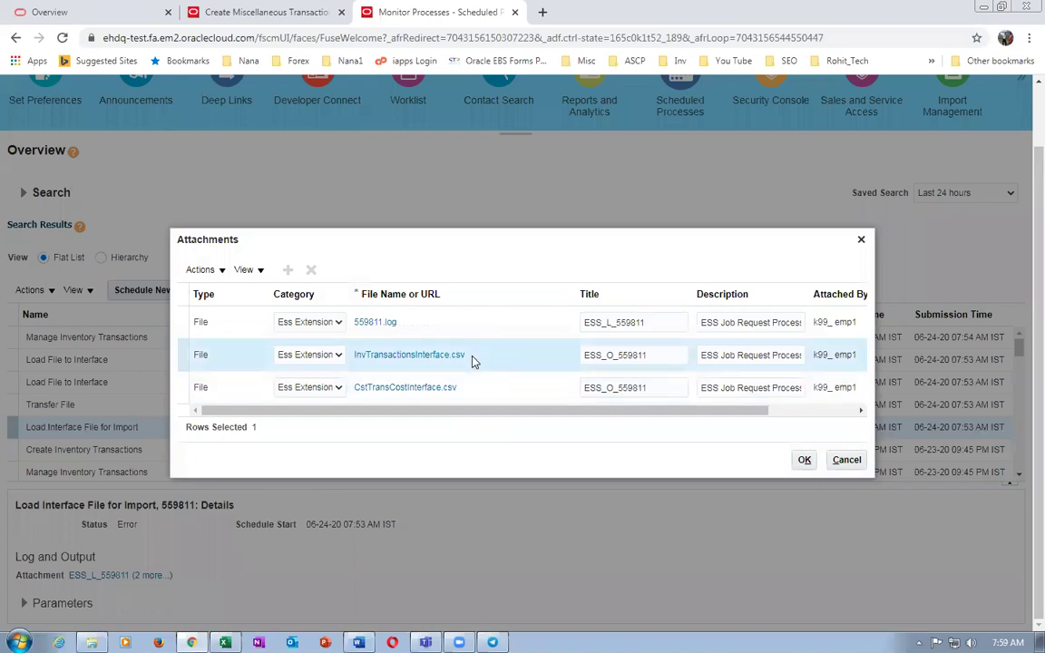
{"action": "left_click", "coordinate": [804, 461]}
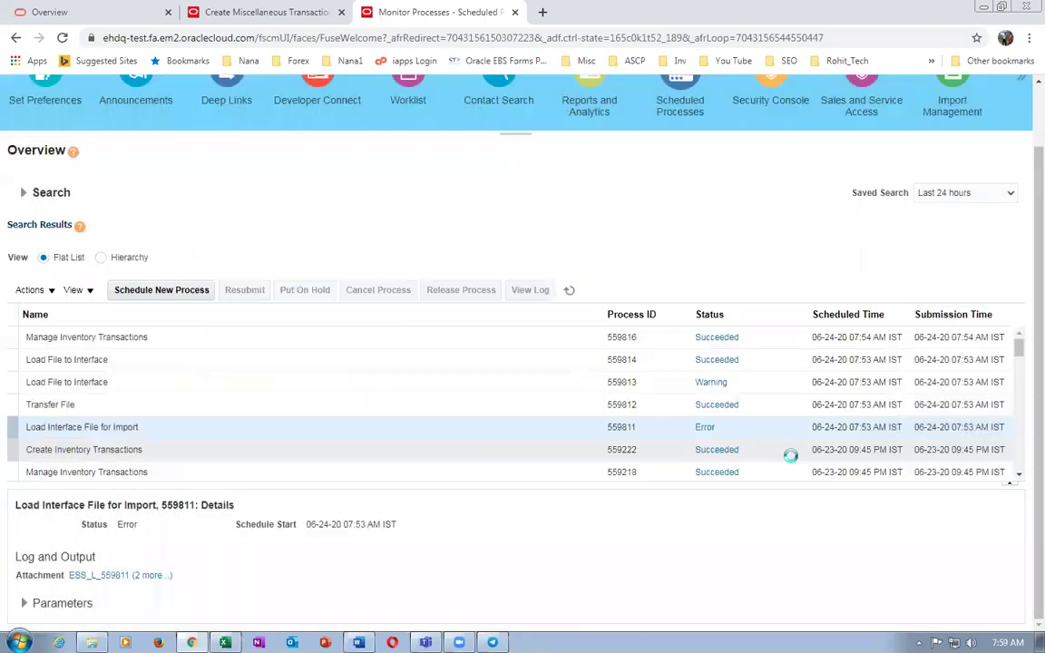
Download InvTransactionsInterface.csv from the Load Interface File for Import process attachments and open it in Excel.
{"action": "left_click", "coordinate": [154, 575]}
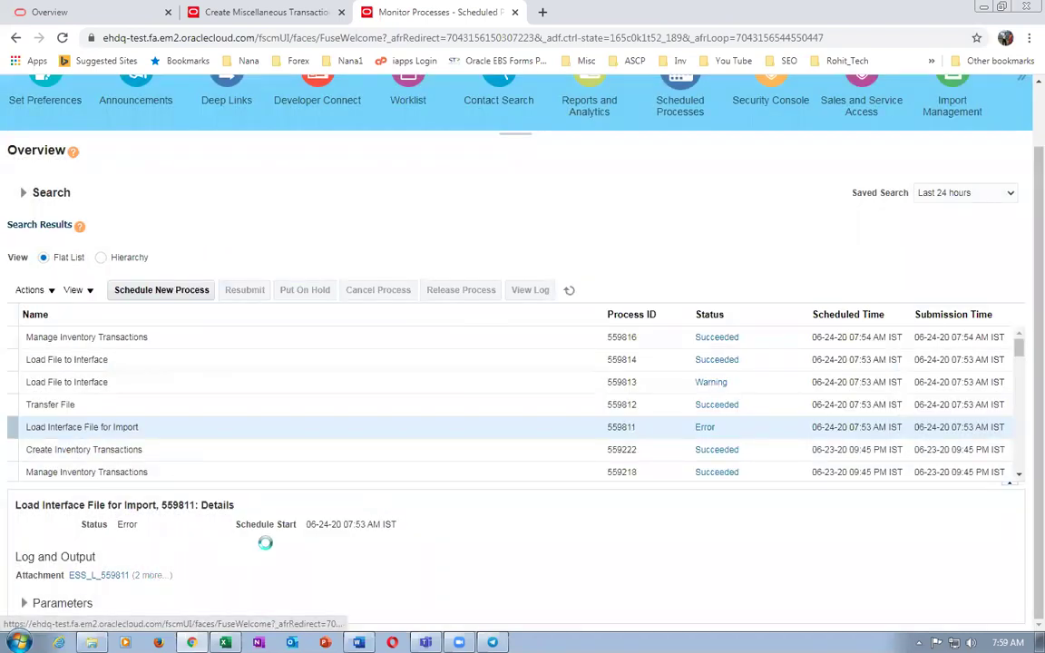
{"action": "left_click", "coordinate": [406, 360]}
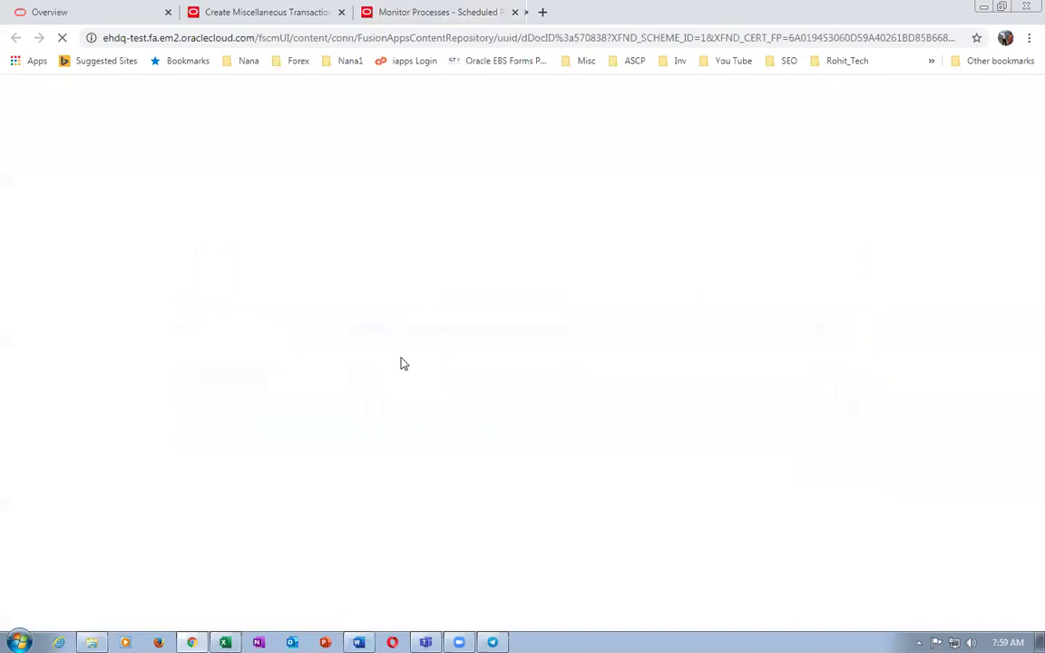
{"action": "left_click", "coordinate": [392, 328]}
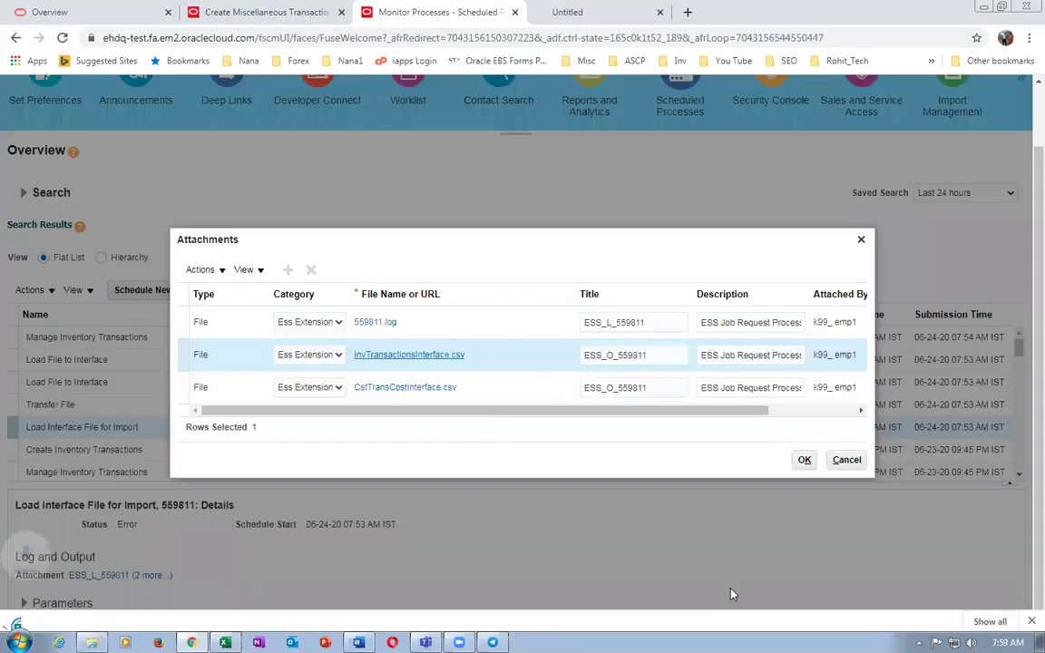
{"action": "left_click", "coordinate": [990, 613]}
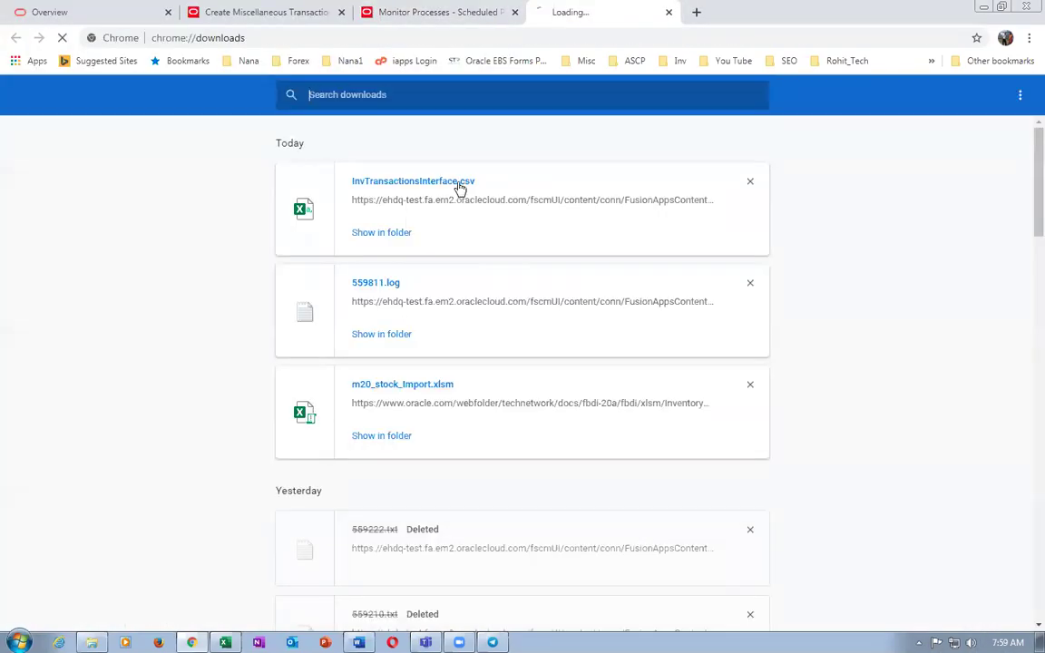
{"action": "left_click", "coordinate": [457, 187]}
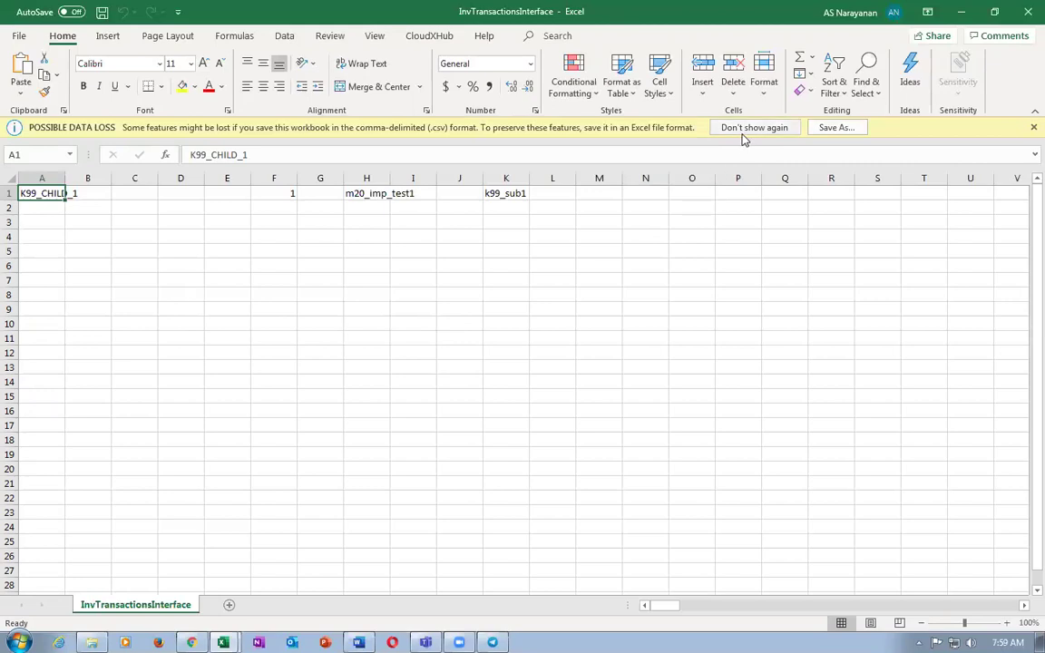
Close the InvTransactionsInterface workbook, then return to Chrome and dismiss the downloads page and the attachment list.
{"action": "left_click", "coordinate": [1028, 13]}
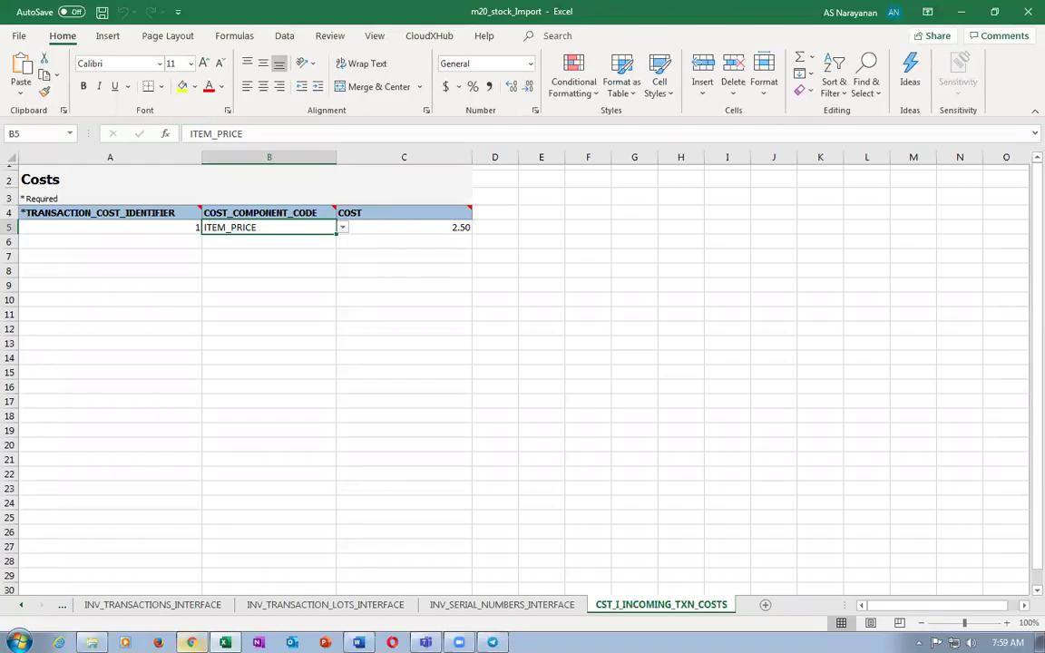
{"action": "left_click", "coordinate": [192, 642]}
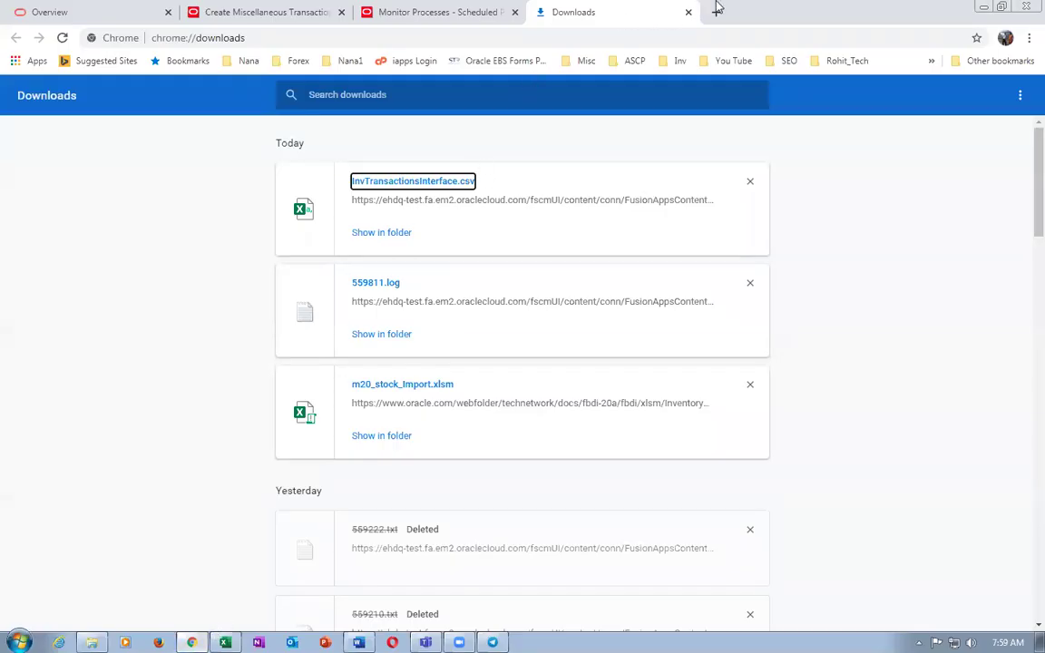
{"action": "left_click", "coordinate": [689, 12]}
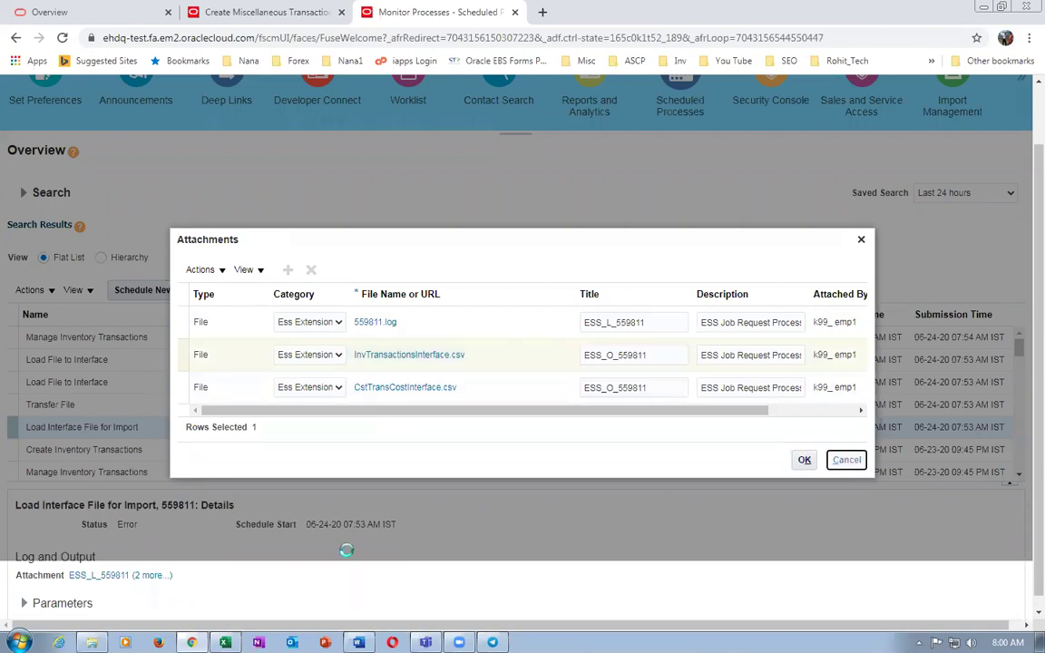
{"action": "left_click", "coordinate": [847, 459]}
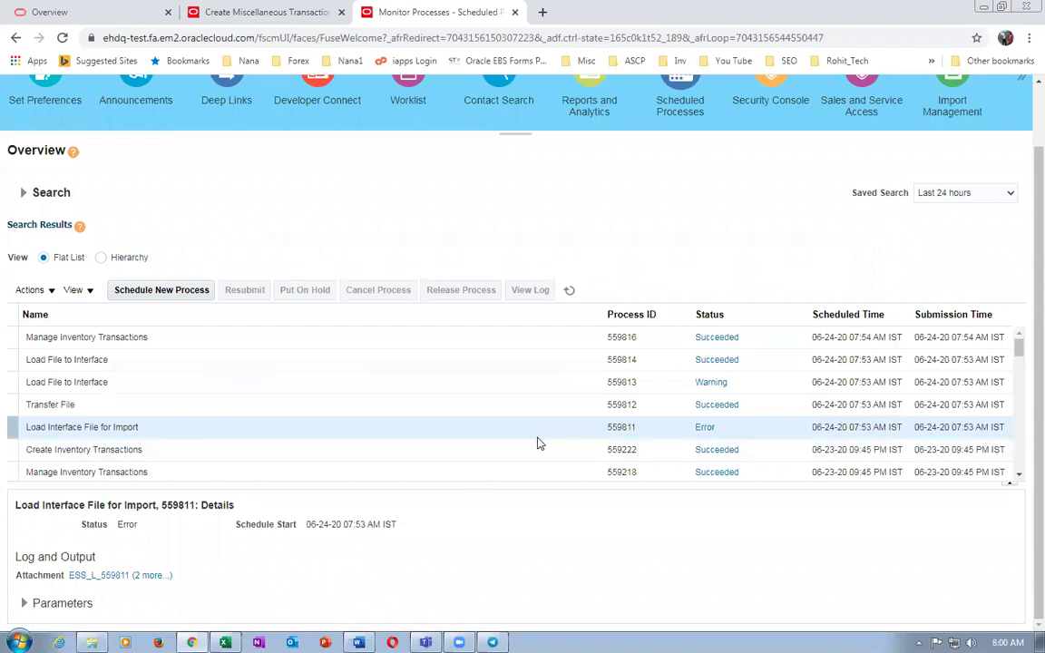
Download the log of the Load File to Interface process that has Warning status and open the 559813.log file.
{"action": "left_click", "coordinate": [538, 382]}
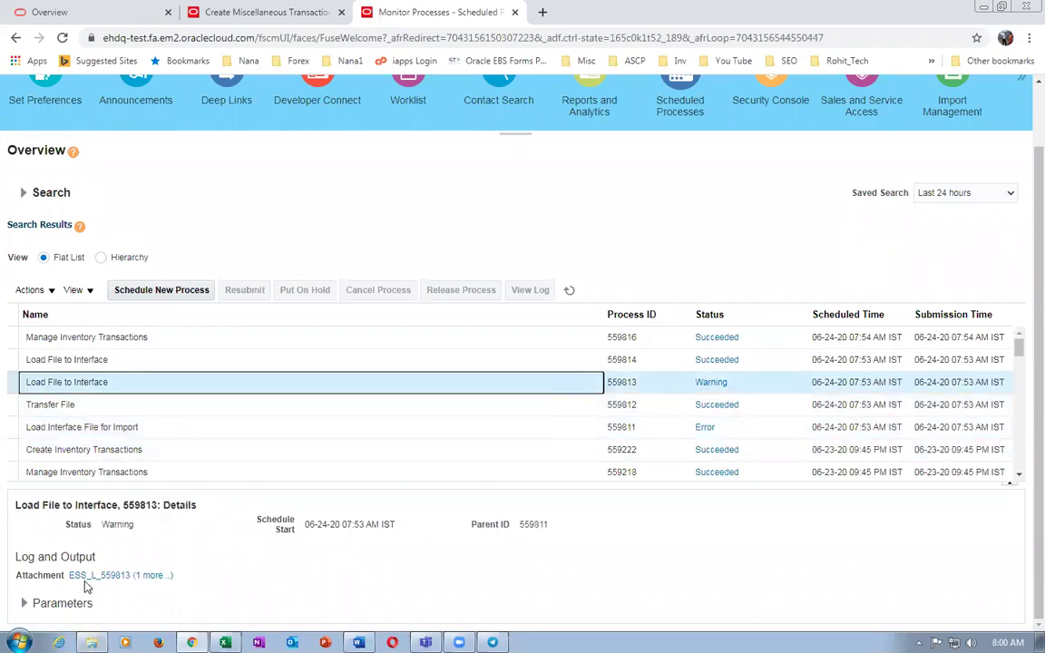
{"action": "left_click", "coordinate": [85, 580]}
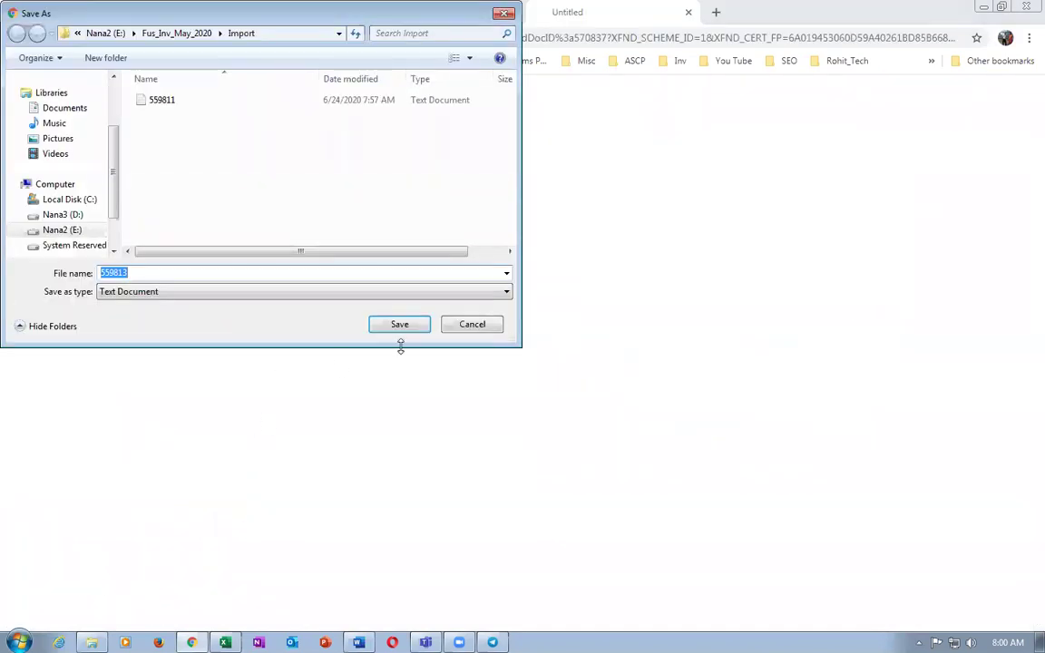
{"action": "left_click", "coordinate": [397, 327]}
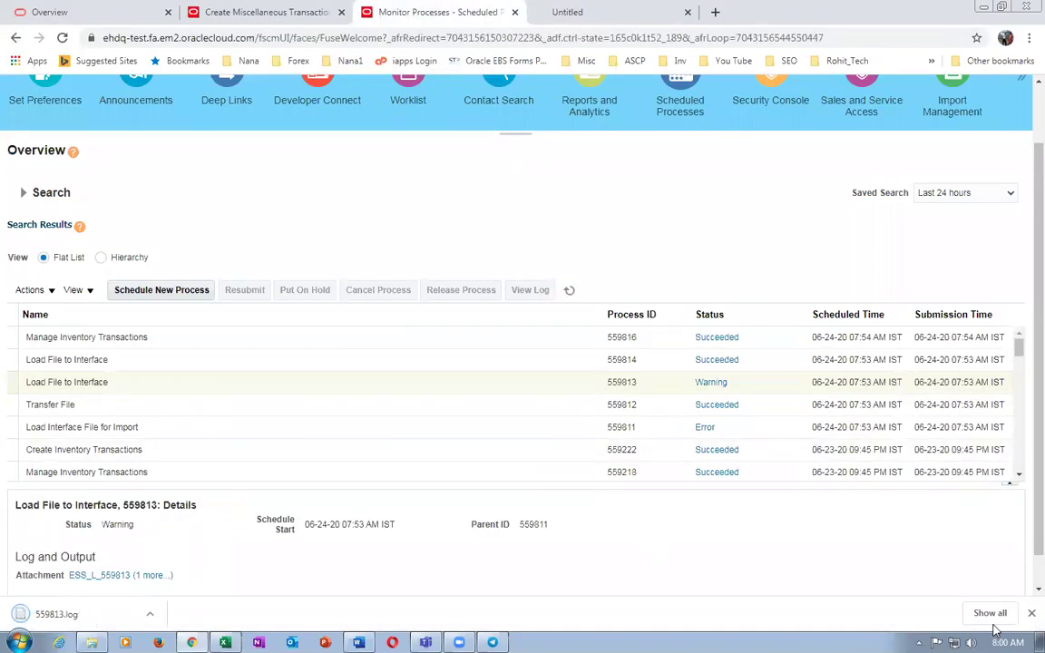
{"action": "left_click", "coordinate": [990, 613]}
{"action": "left_click", "coordinate": [372, 179]}
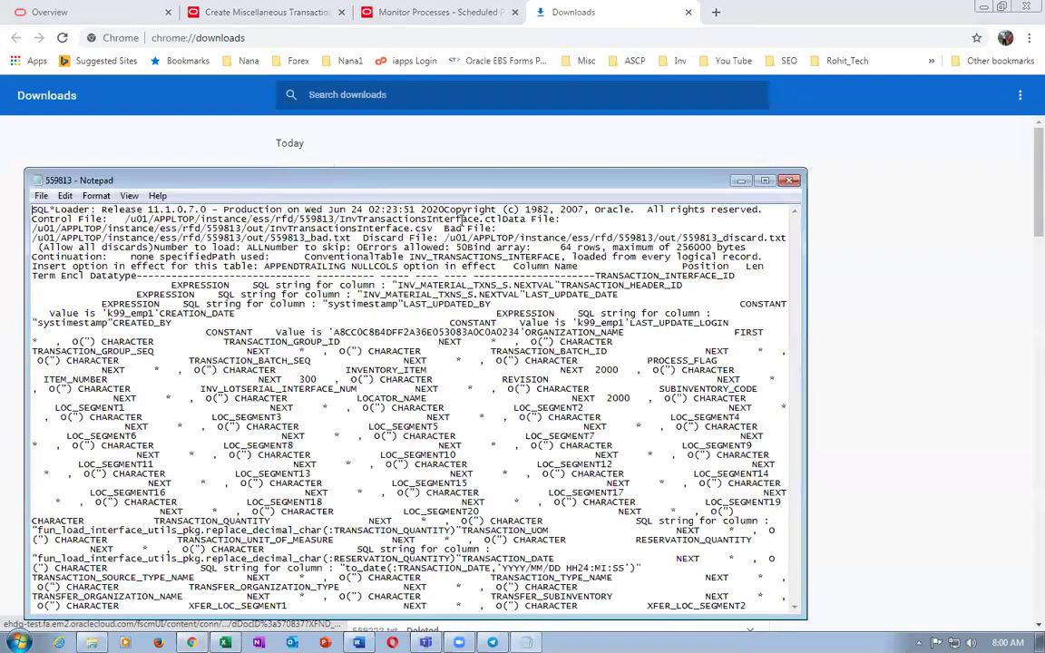
Copy the entire 559813 log, close it, and paste it into the Word document in place of the previous log text.
{"action": "scroll", "coordinate": [431, 332], "scroll_direction": "down", "scroll_amount": 4}
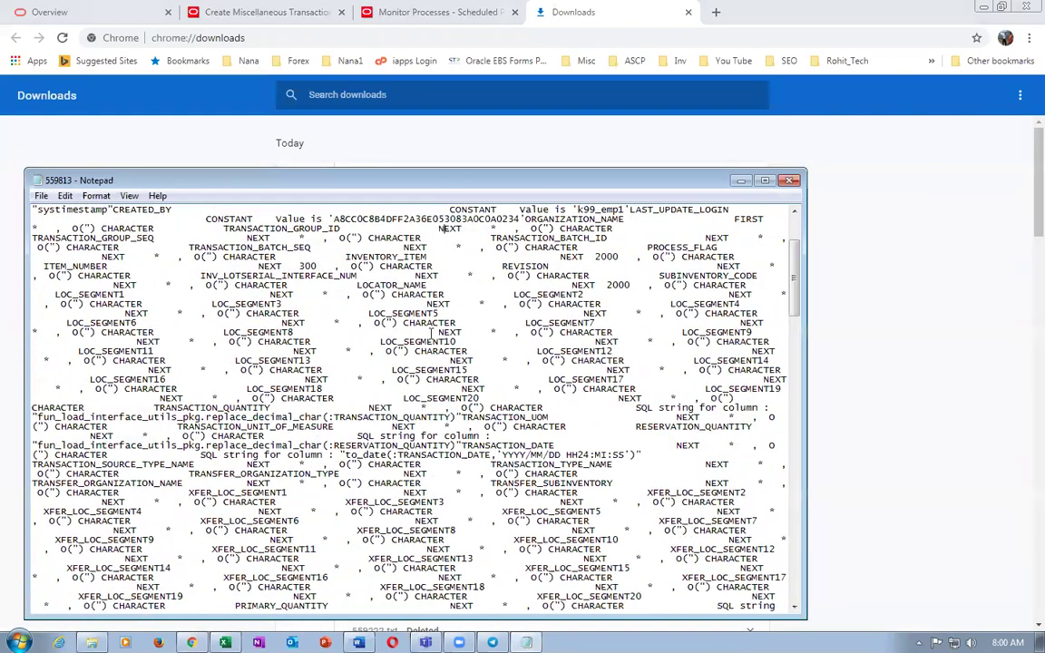
{"action": "key", "text": "ctrl+a"}
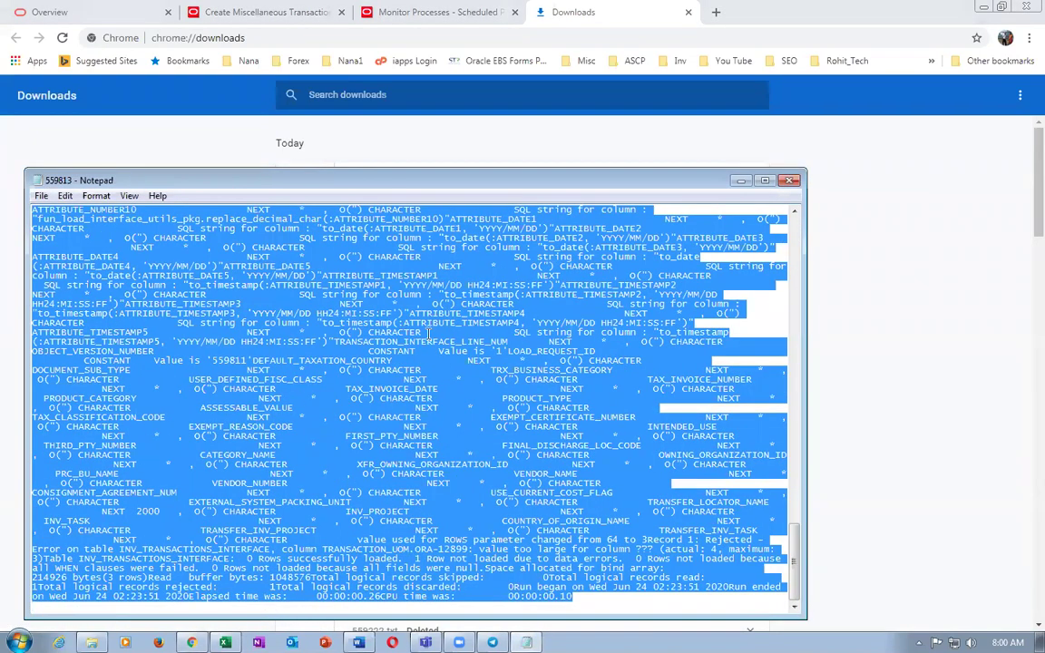
{"action": "key", "text": "alt+F4"}
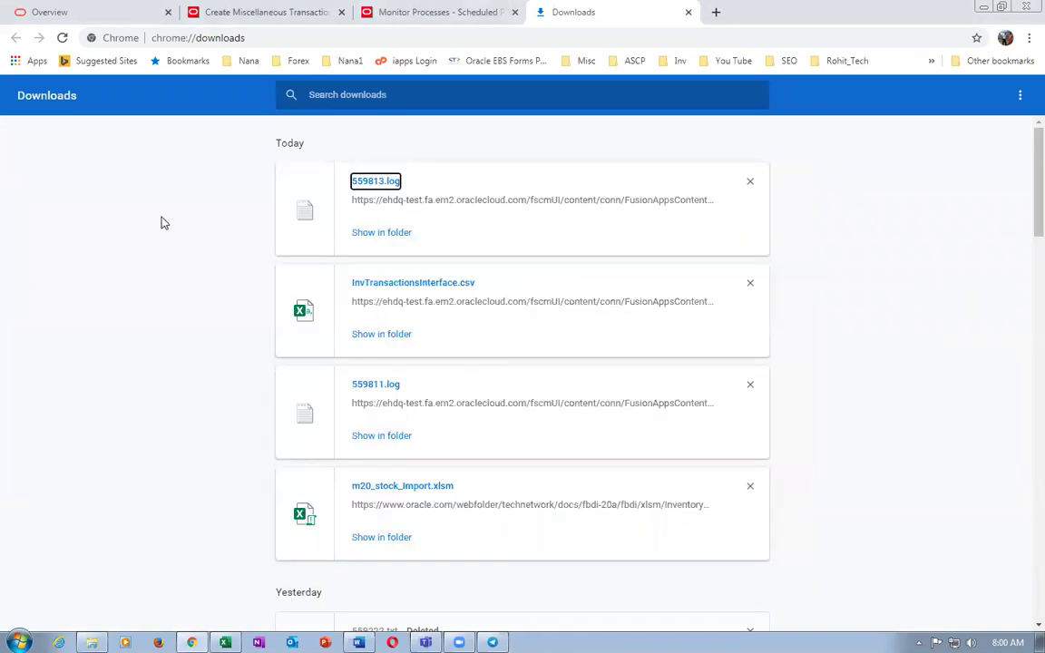
{"action": "left_click", "coordinate": [358, 643]}
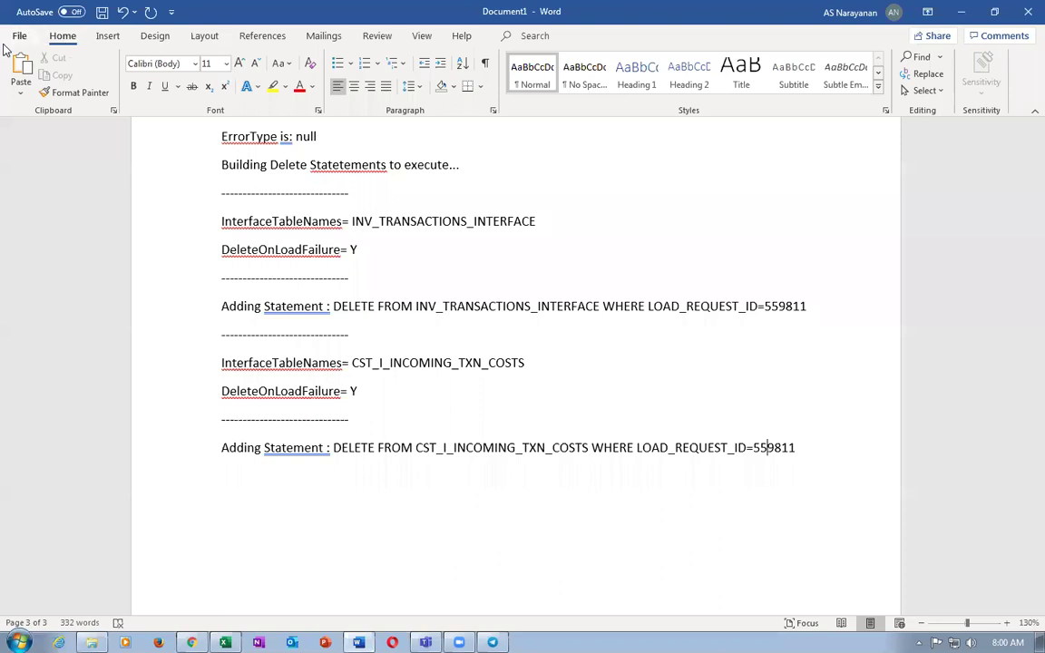
{"action": "key", "text": "ctrl+a"}
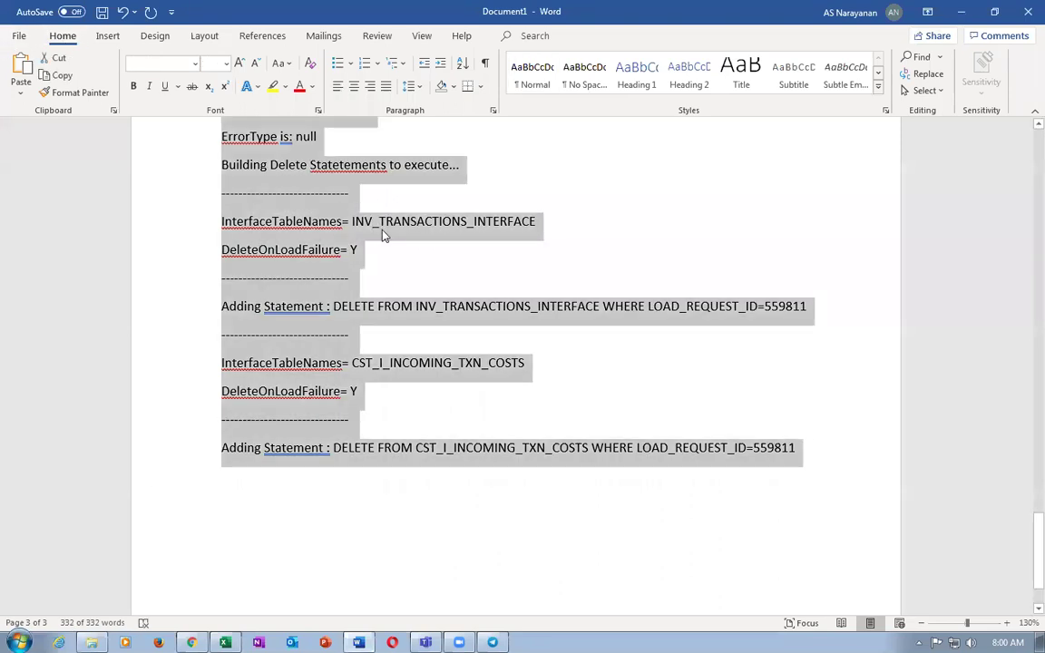
{"action": "key", "text": "ctrl+v"}
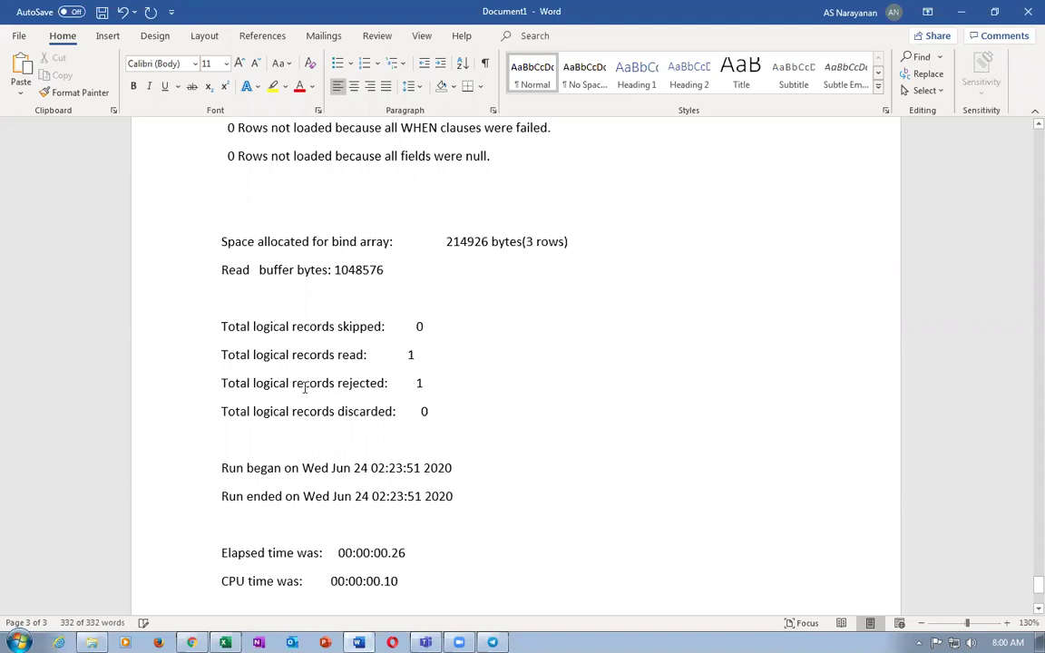
Examine the log's record totals, the INV_TRANSACTIONS_INTERFACE row results, and the rejection error for the TRANSACTION_UOM column.
{"action": "left_click_drag", "start_coordinate": [305, 387], "coordinate": [363, 356]}
{"action": "left_click", "coordinate": [344, 425]}
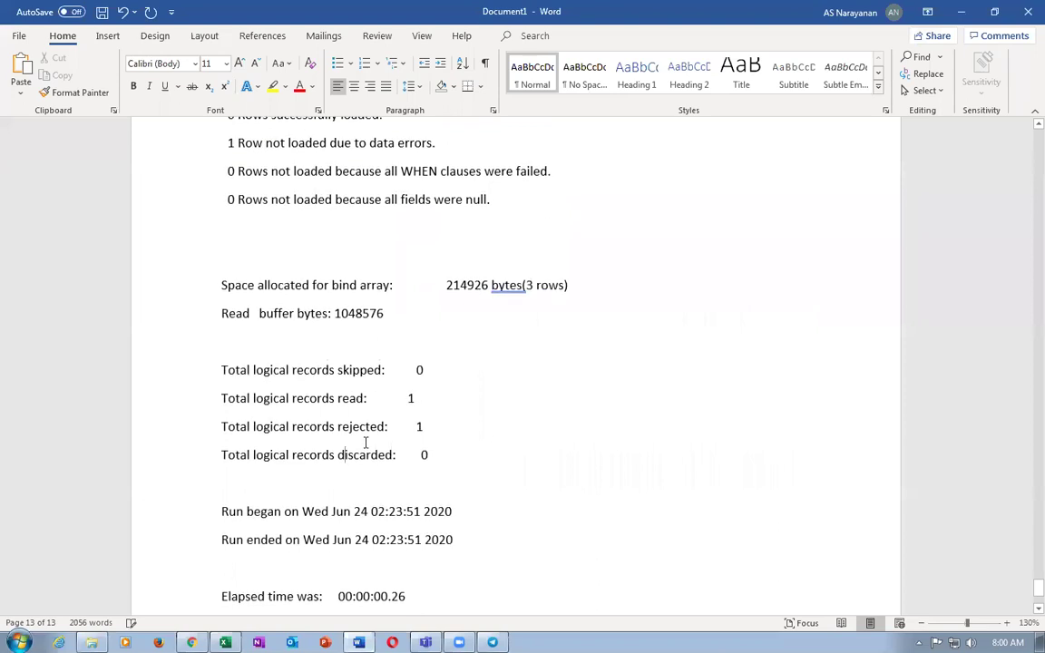
{"action": "scroll", "coordinate": [364, 442], "scroll_direction": "up", "scroll_amount": 3}
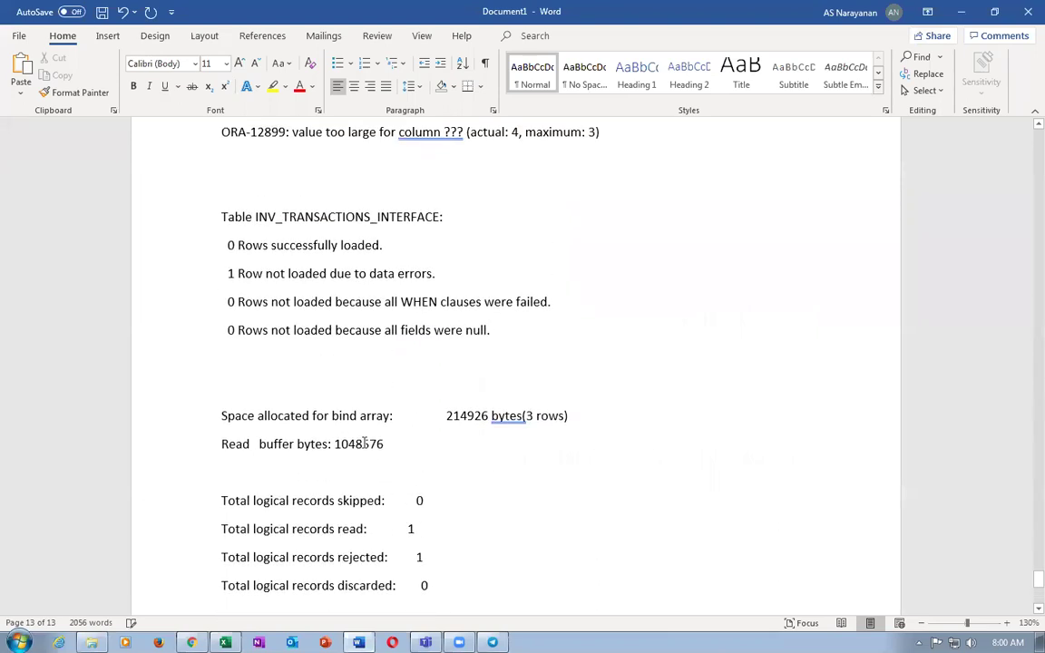
{"action": "scroll", "coordinate": [364, 443], "scroll_direction": "up", "scroll_amount": 1}
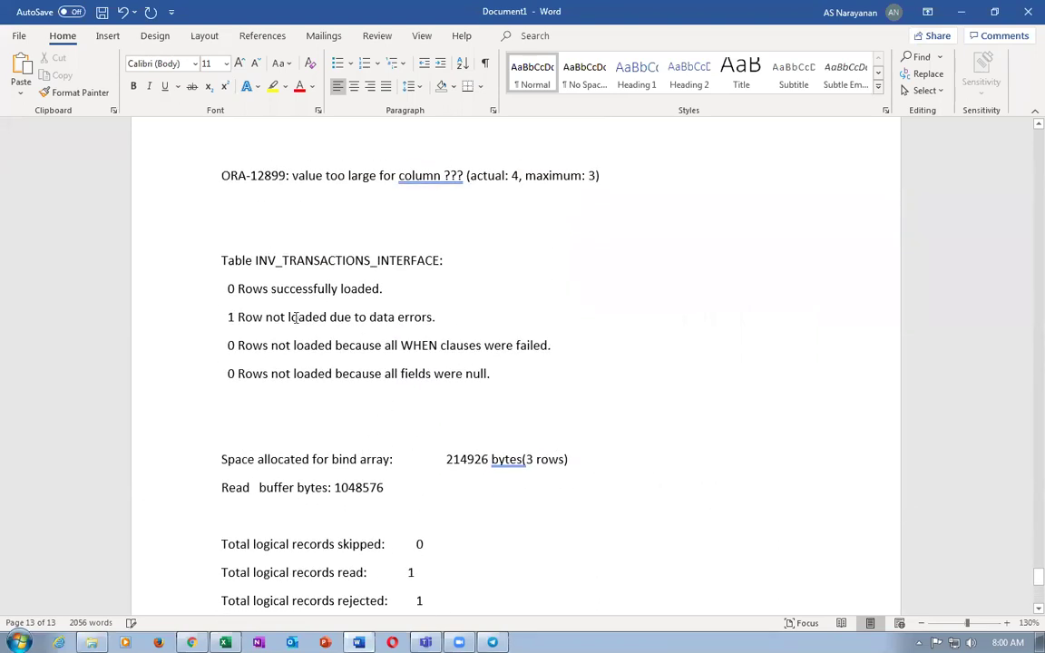
{"action": "left_click_drag", "start_coordinate": [264, 317], "coordinate": [395, 318]}
{"action": "scroll", "coordinate": [386, 384], "scroll_direction": "up", "scroll_amount": 3}
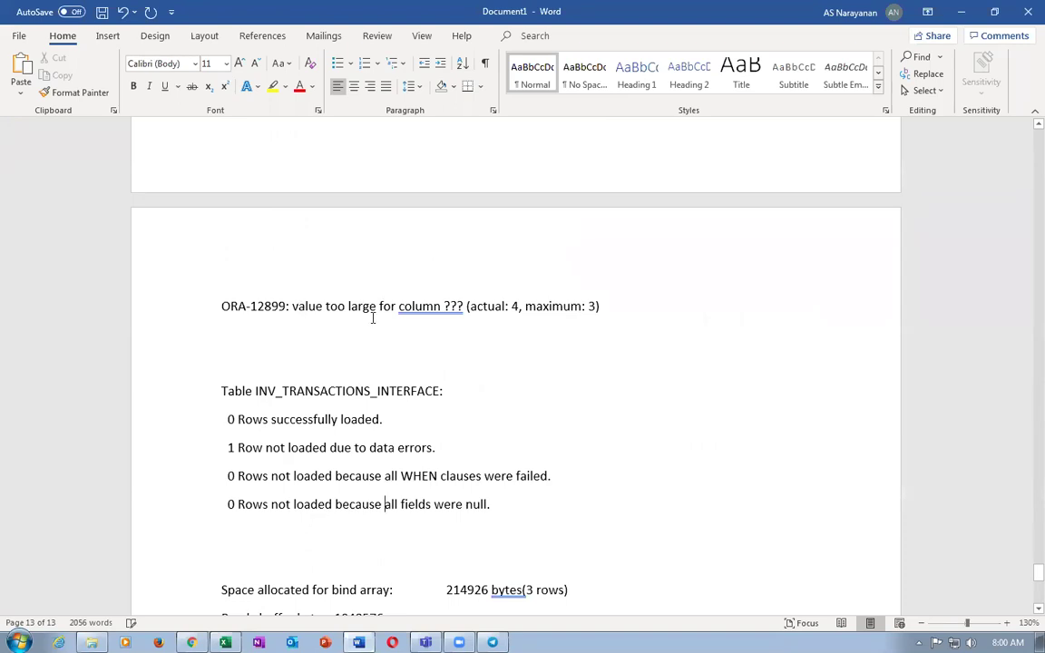
{"action": "scroll", "coordinate": [369, 319], "scroll_direction": "up", "scroll_amount": 5}
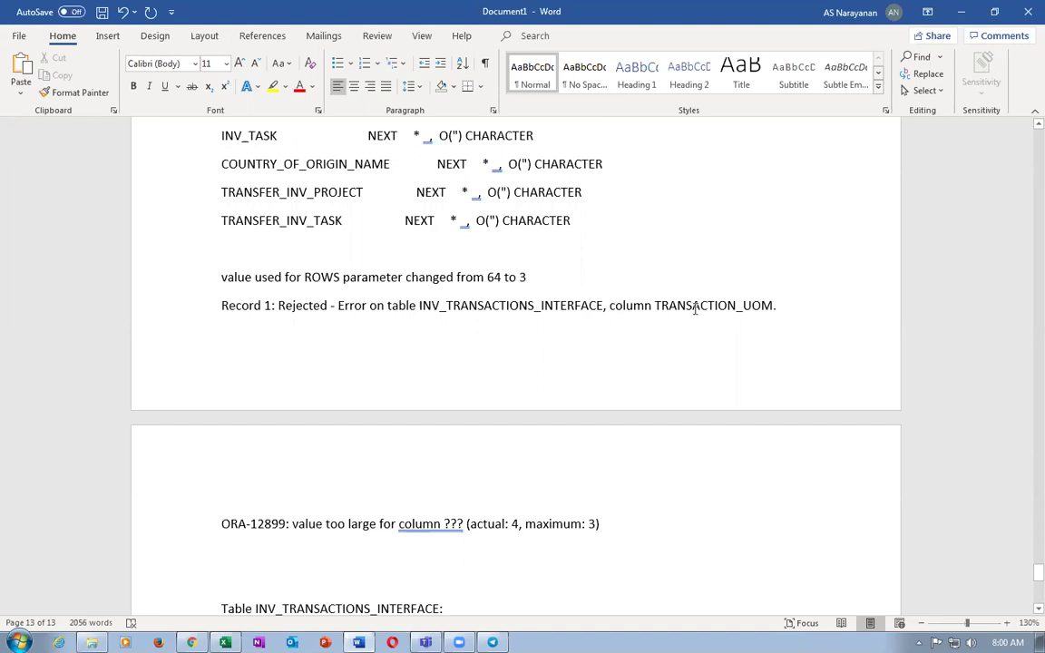
{"action": "left_click_drag", "start_coordinate": [667, 305], "coordinate": [760, 305]}
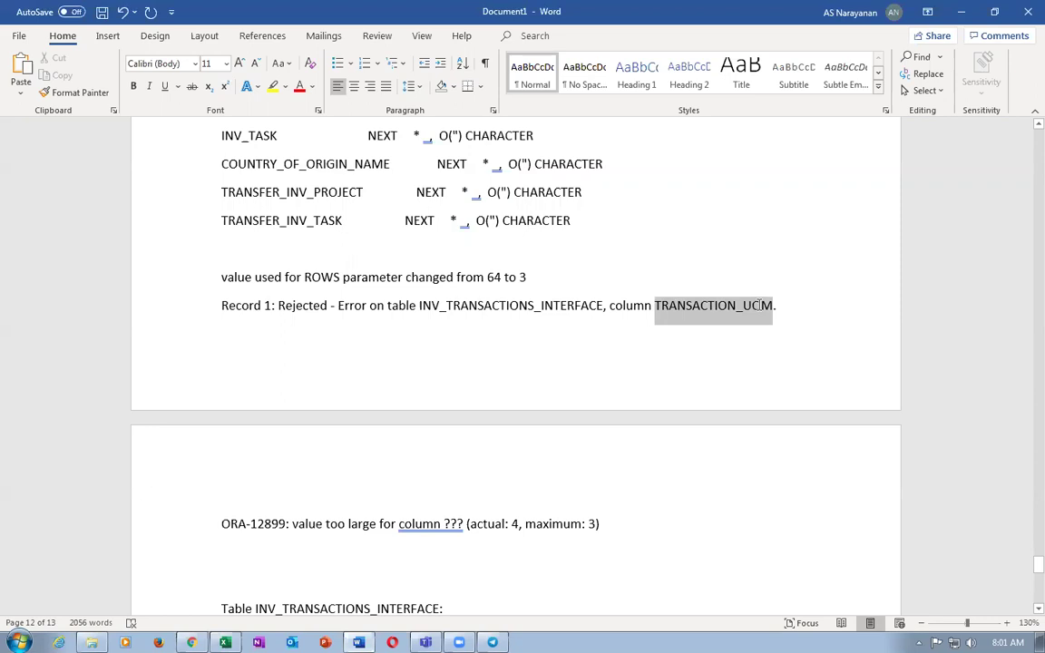
{"action": "left_click_drag", "start_coordinate": [757, 311], "coordinate": [756, 310]}
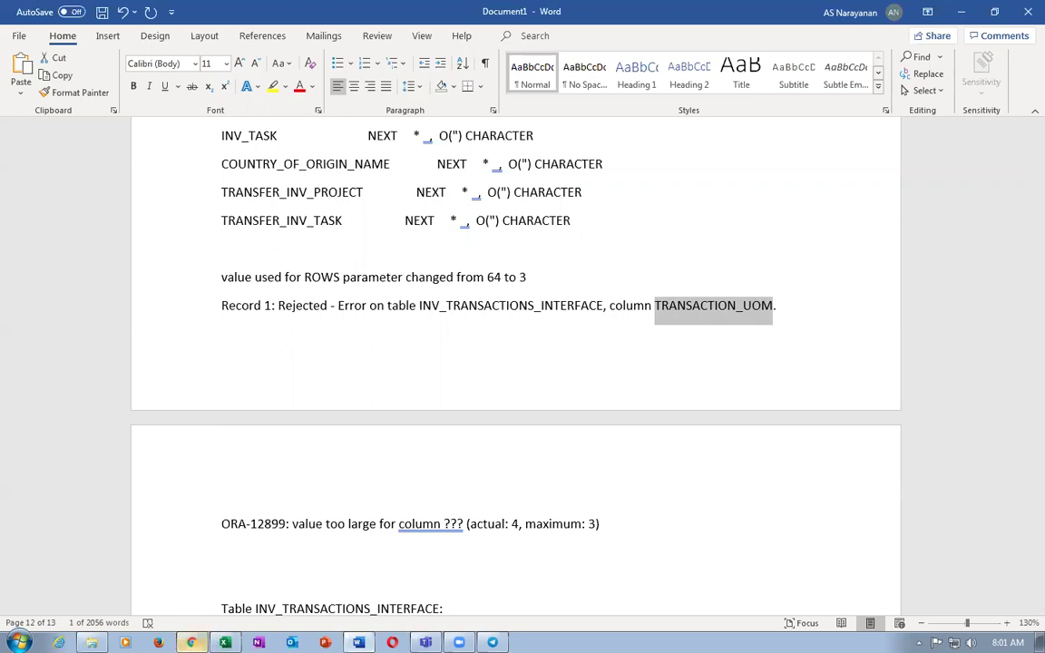
{"action": "mouse_move", "coordinate": [191, 642]}
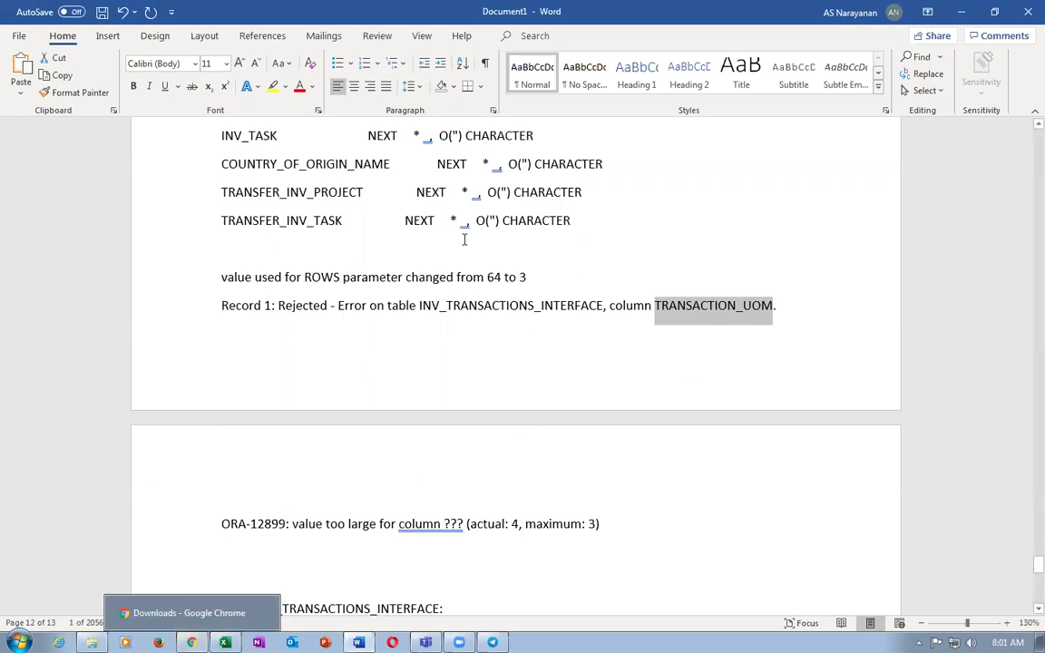
{"action": "left_click", "coordinate": [459, 307]}
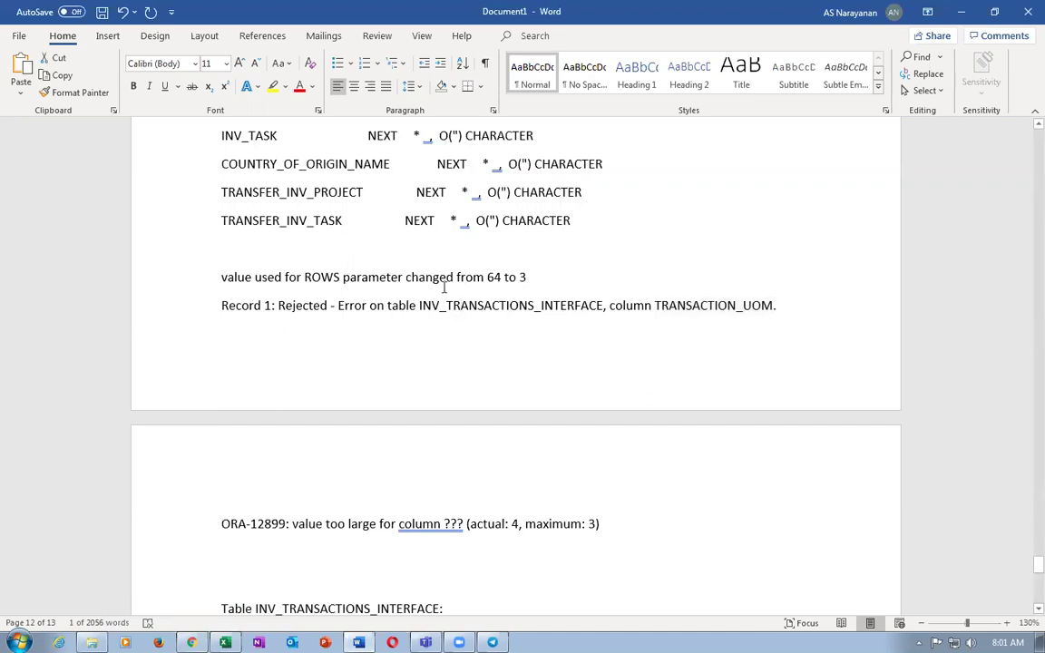
Switch to Chrome, close the downloads page, and duplicate the Scheduled Processes tab.
{"action": "left_click", "coordinate": [191, 642]}
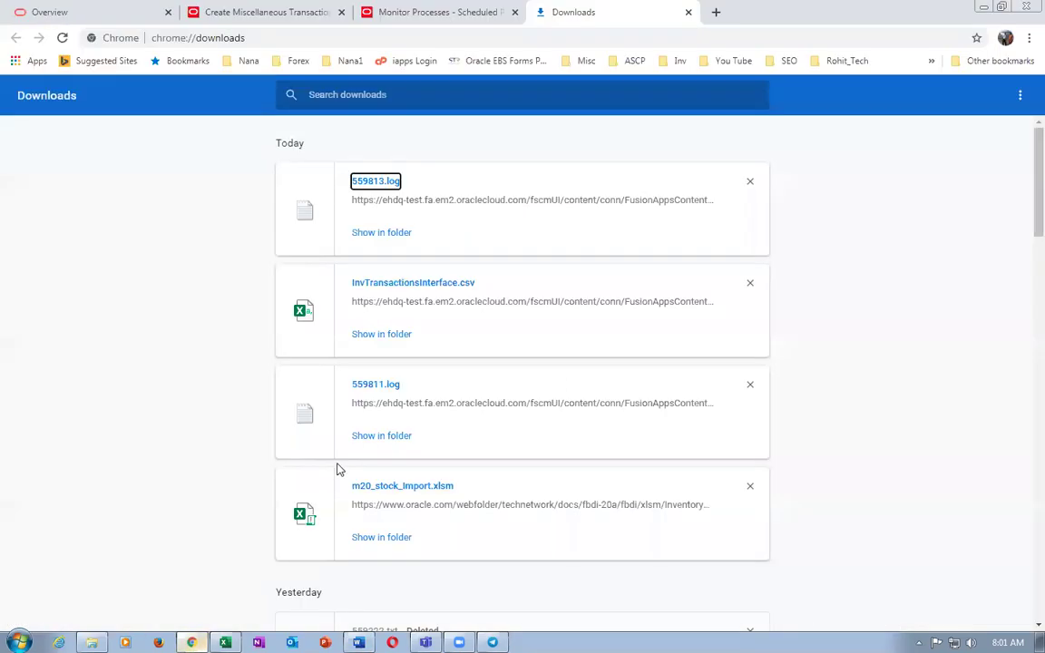
{"action": "left_click", "coordinate": [688, 12]}
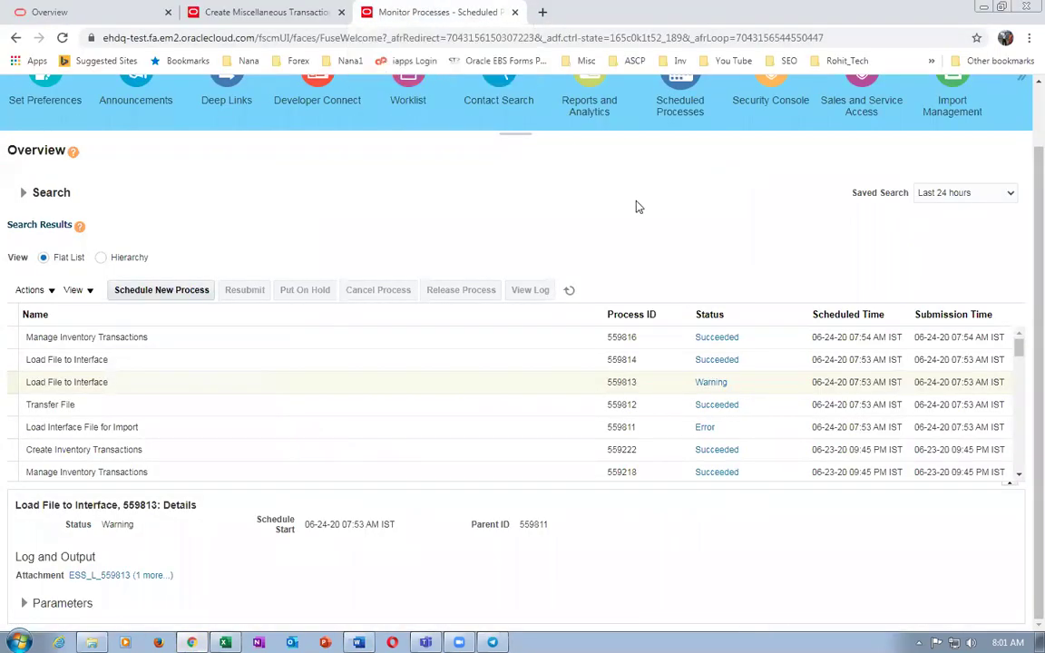
{"action": "scroll", "coordinate": [1022, 241], "scroll_direction": "up", "scroll_amount": 1}
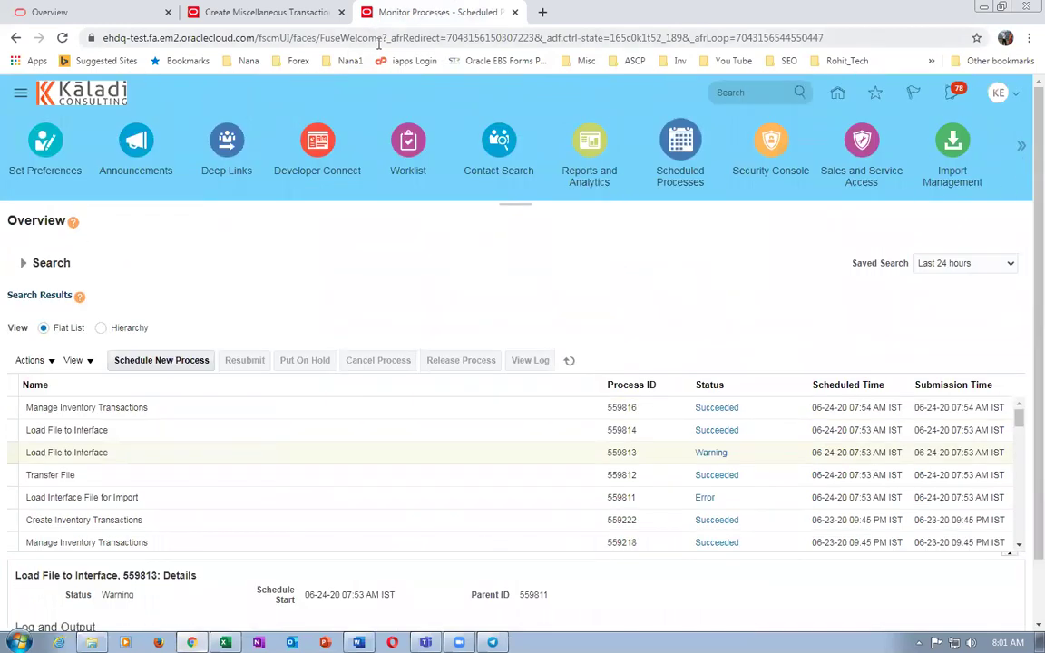
{"action": "right_click", "coordinate": [410, 7]}
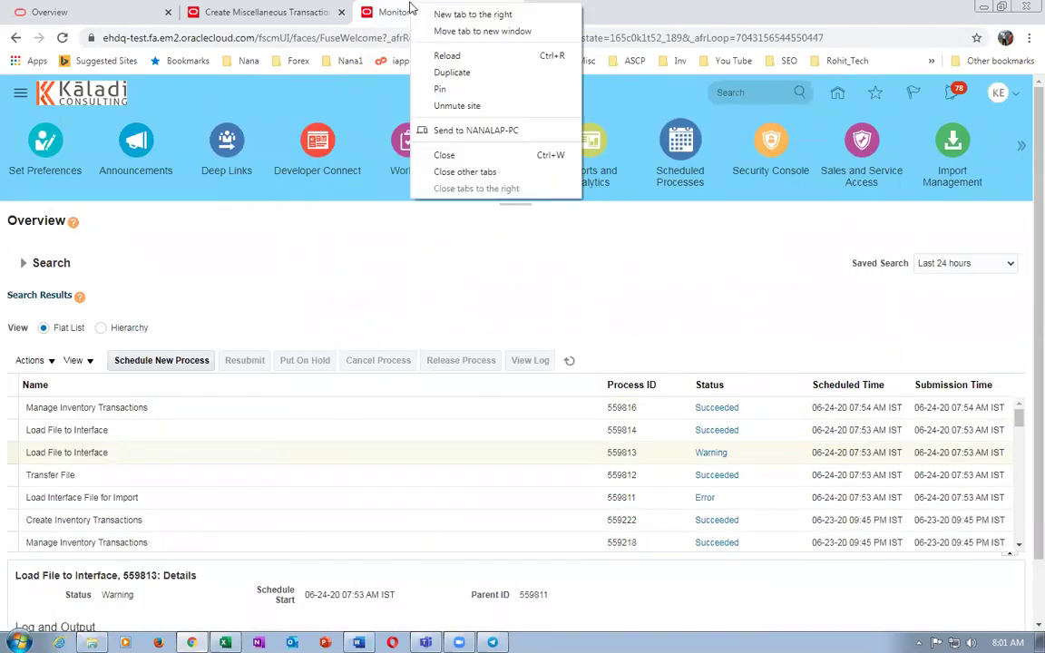
{"action": "left_click", "coordinate": [453, 72]}
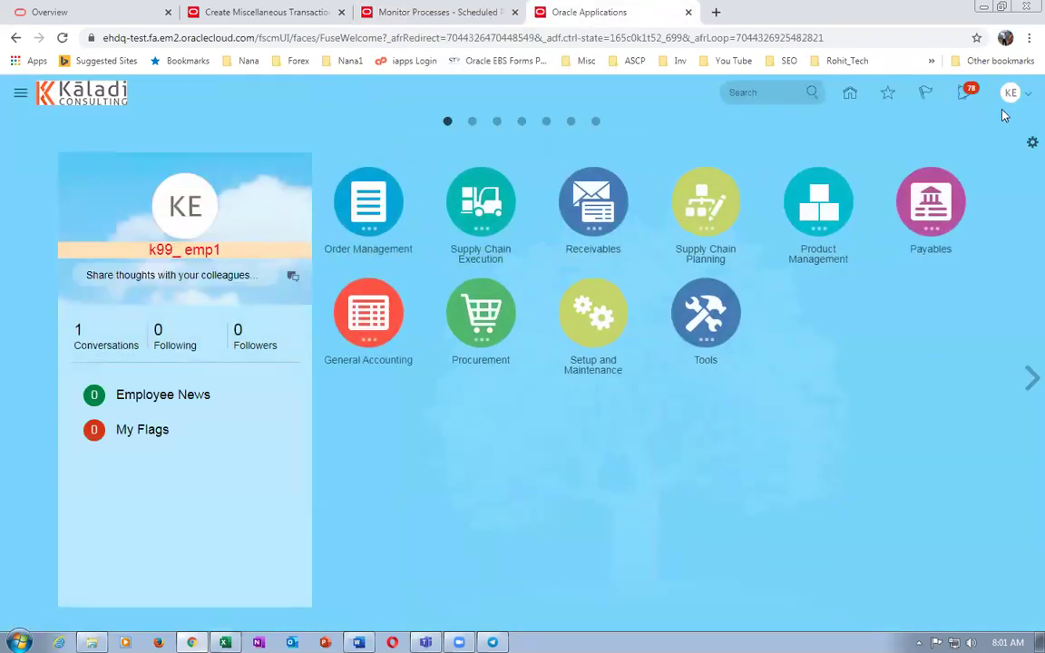
Go to Setup and Maintenance in the duplicated tab and open its task search page.
{"action": "left_click", "coordinate": [1013, 95]}
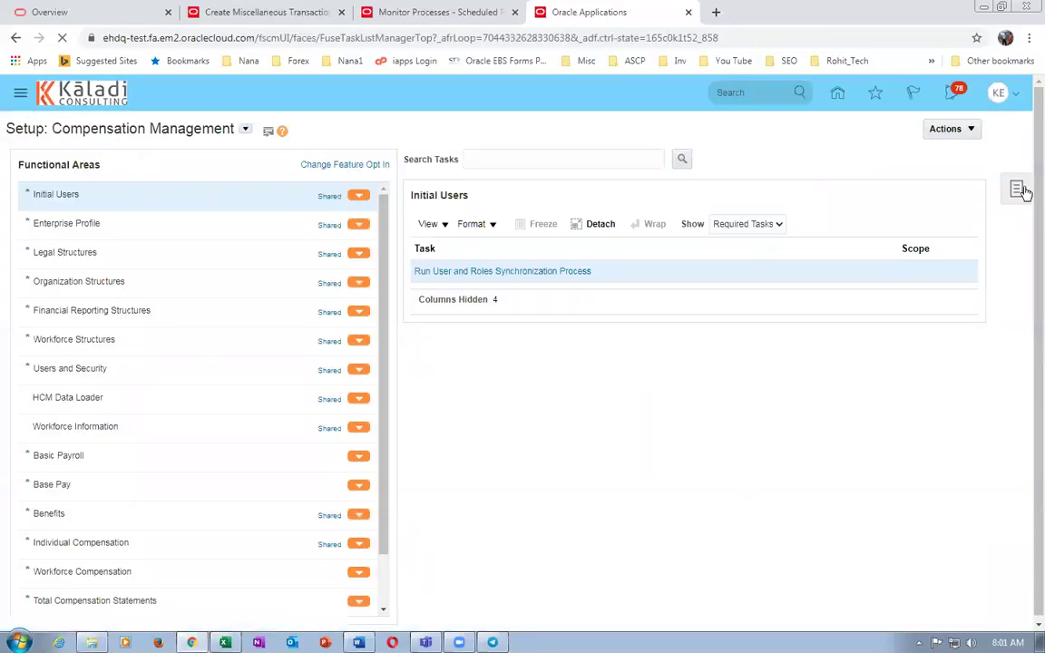
{"action": "left_click", "coordinate": [1019, 190]}
{"action": "left_click", "coordinate": [907, 236]}
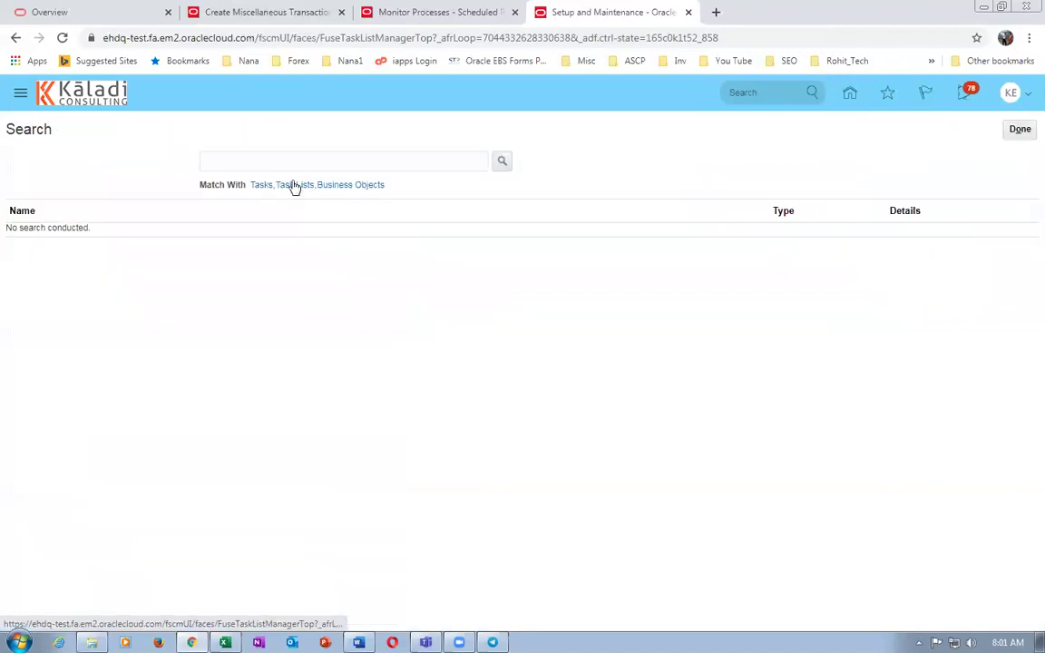
Search the setup tasks for man%unit%meas% and open the Manage Units of Measure task.
{"action": "left_click", "coordinate": [268, 154]}
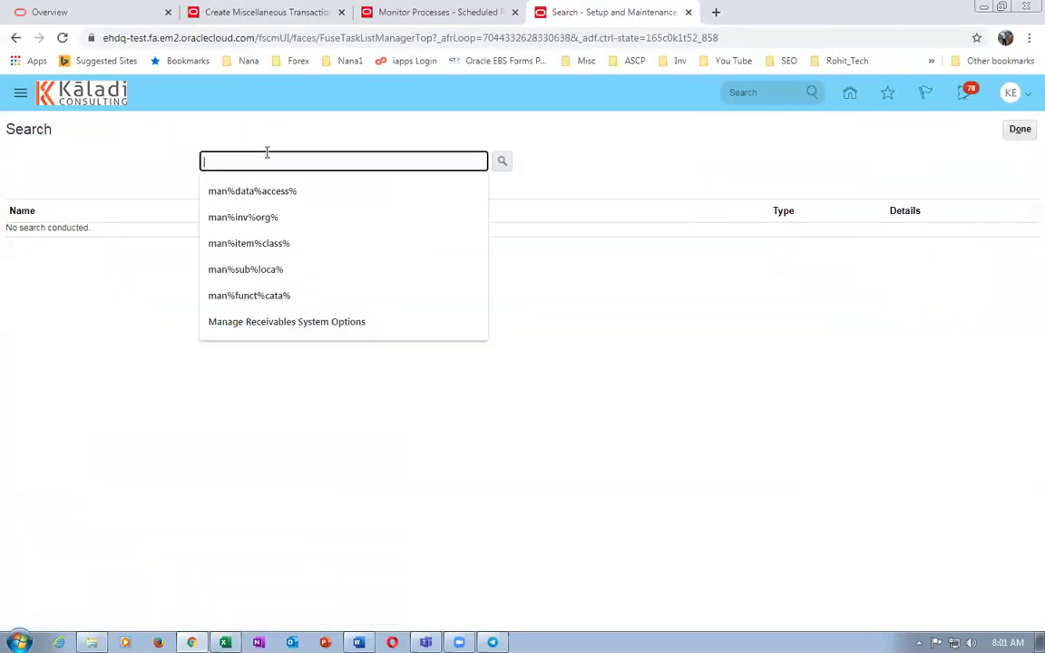
{"action": "type", "text": "man%unit%m"}
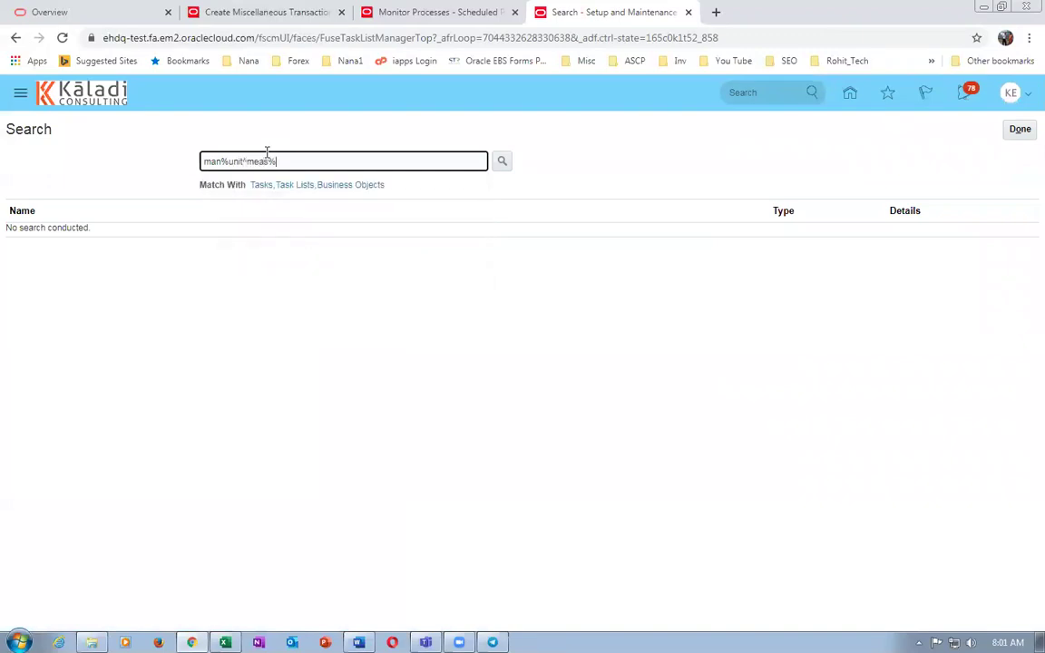
{"action": "type", "text": "eas%"}
{"action": "key", "text": "Return"}
{"action": "key", "text": "Left"}
{"action": "key", "text": "Left"}
{"action": "key", "text": "Left"}
{"action": "key", "text": "Left"}
{"action": "key", "text": "Left"}
{"action": "key", "text": "Return"}
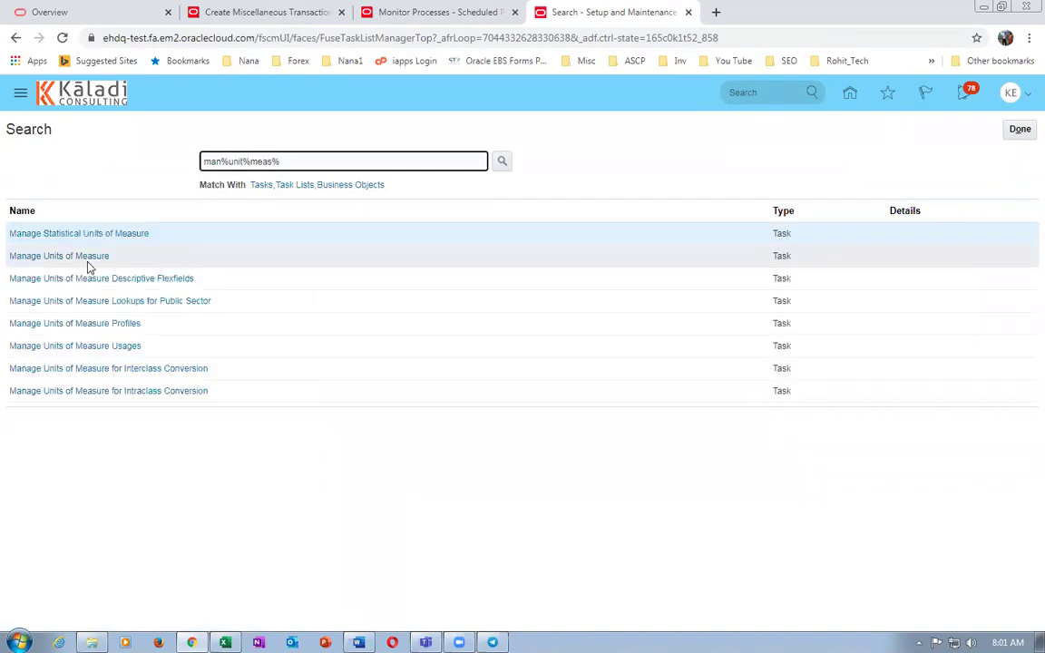
{"action": "left_click", "coordinate": [65, 257]}
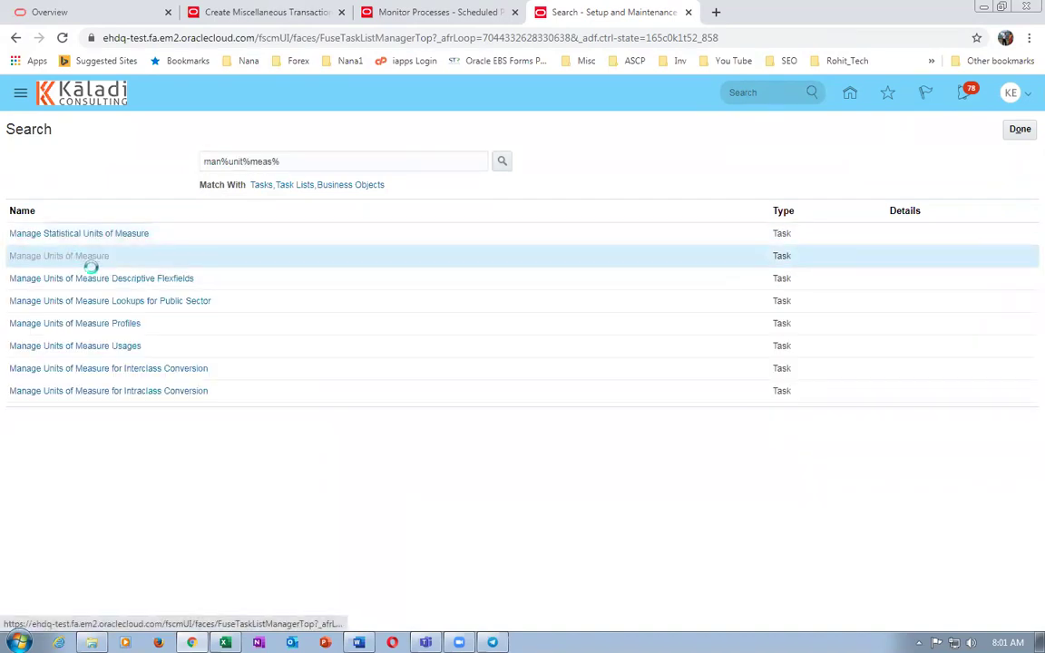
Search the units of measure for the UOM name Each and check its UOM code.
{"action": "left_click", "coordinate": [141, 189]}
{"action": "type", "text": "Each"}
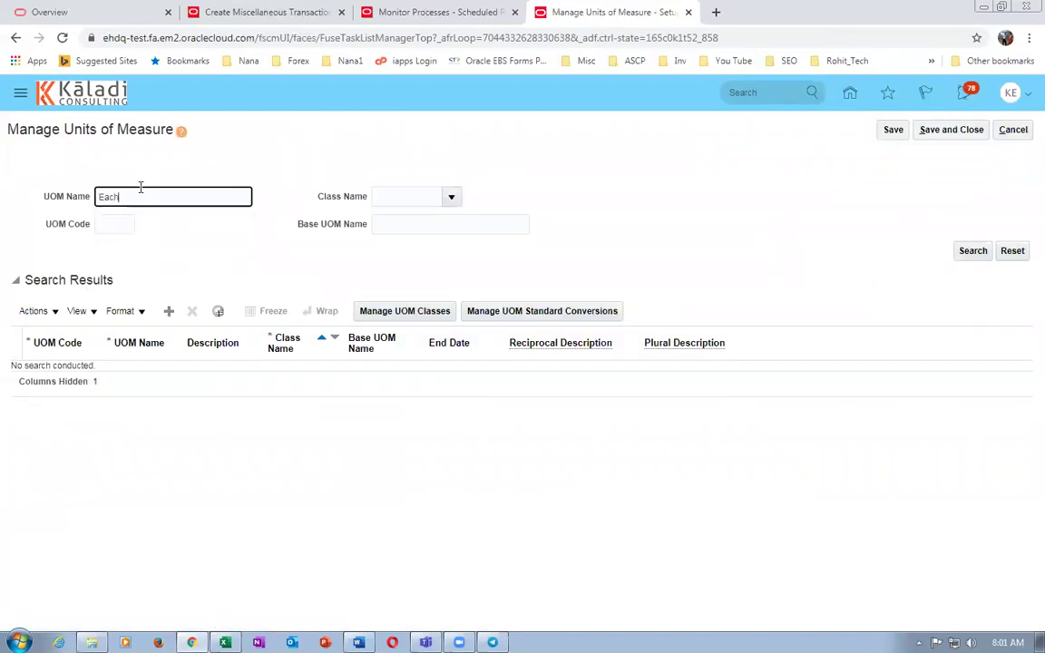
{"action": "left_click", "coordinate": [969, 258]}
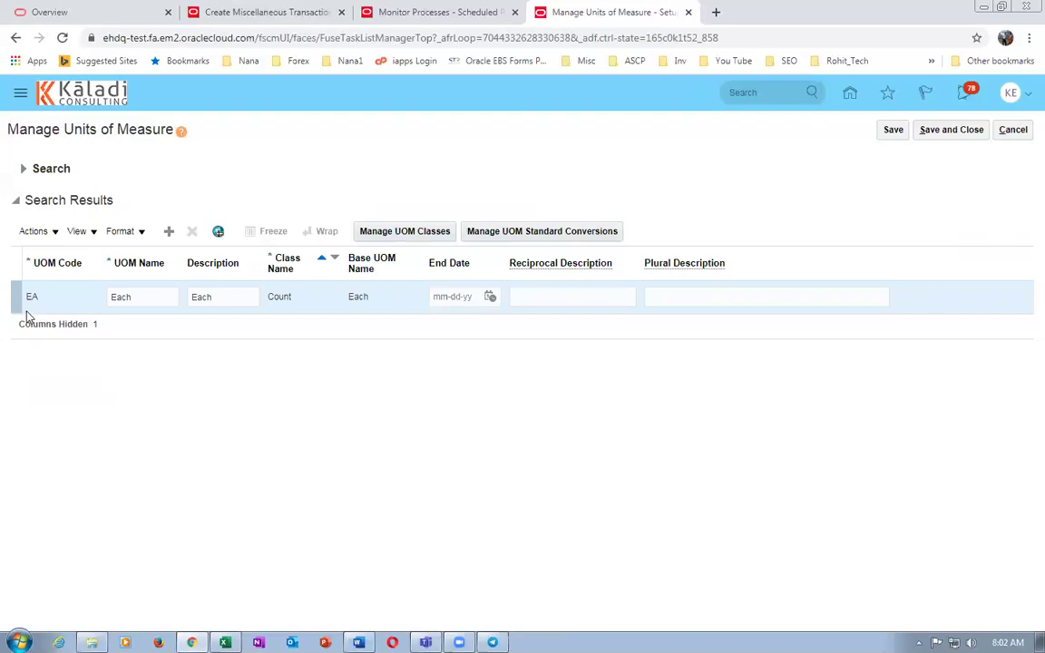
{"action": "left_click", "coordinate": [145, 296]}
{"action": "left_click", "coordinate": [48, 302]}
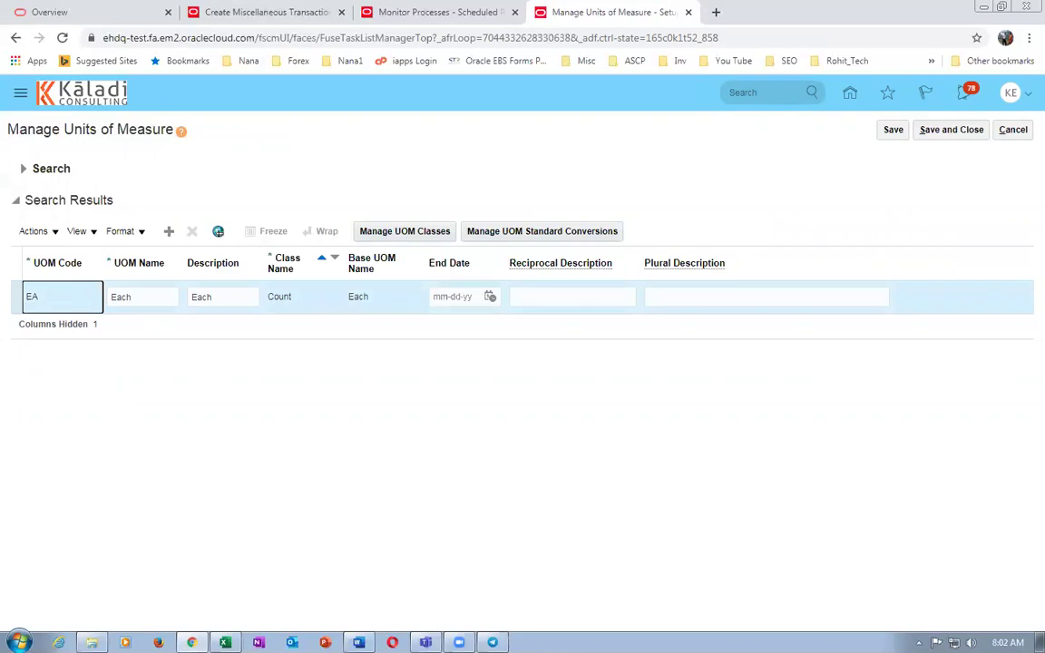
Switch to the m20_stock_Import workbook in Excel and go to the start of row 5 on the INV_TRANSACTIONS_INTERFACE sheet.
{"action": "key", "text": "alt+Tab"}
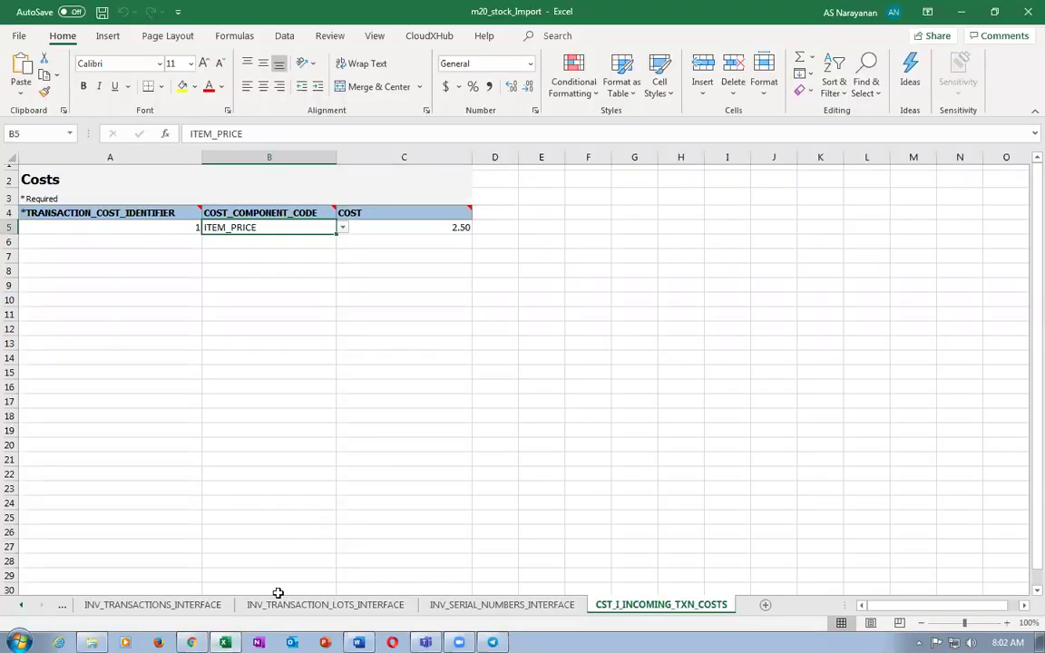
{"action": "left_click", "coordinate": [278, 604]}
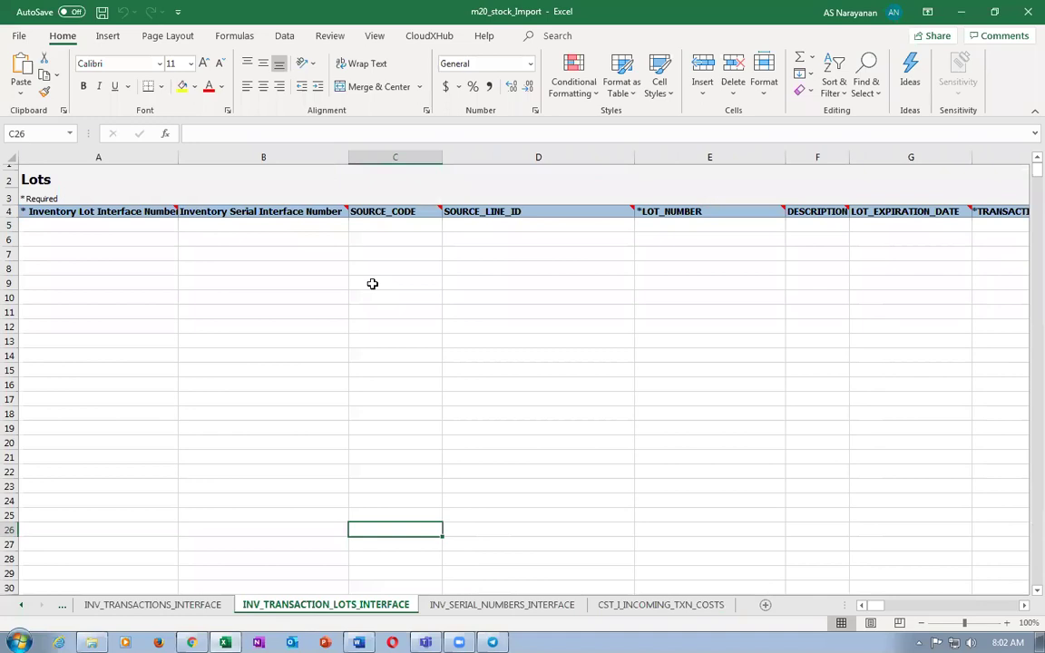
{"action": "key", "text": "Home"}
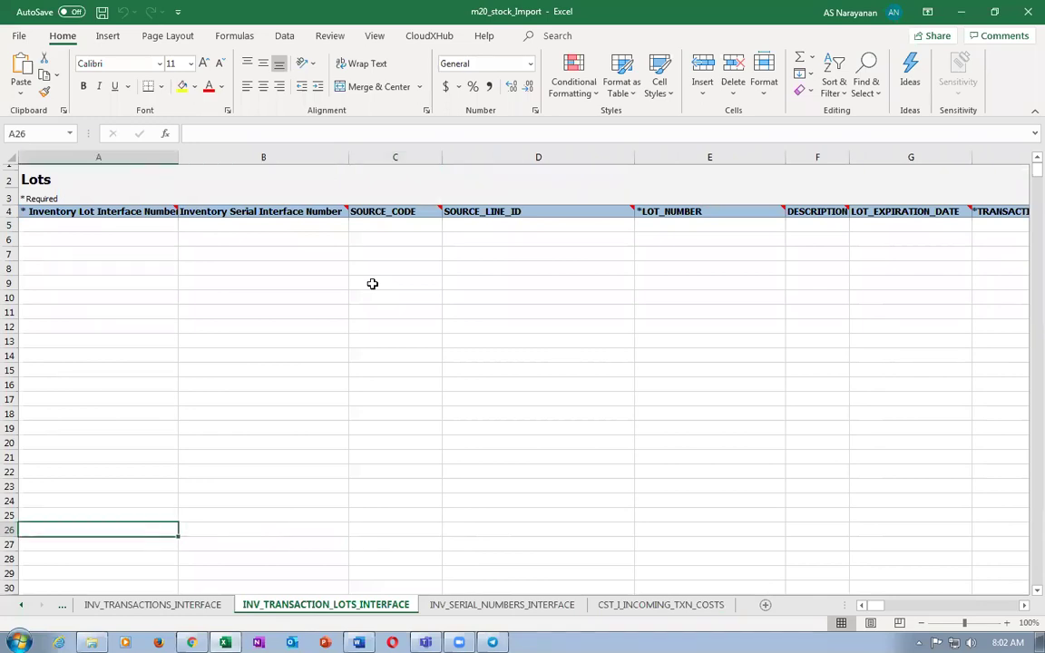
{"action": "left_click", "coordinate": [135, 605]}
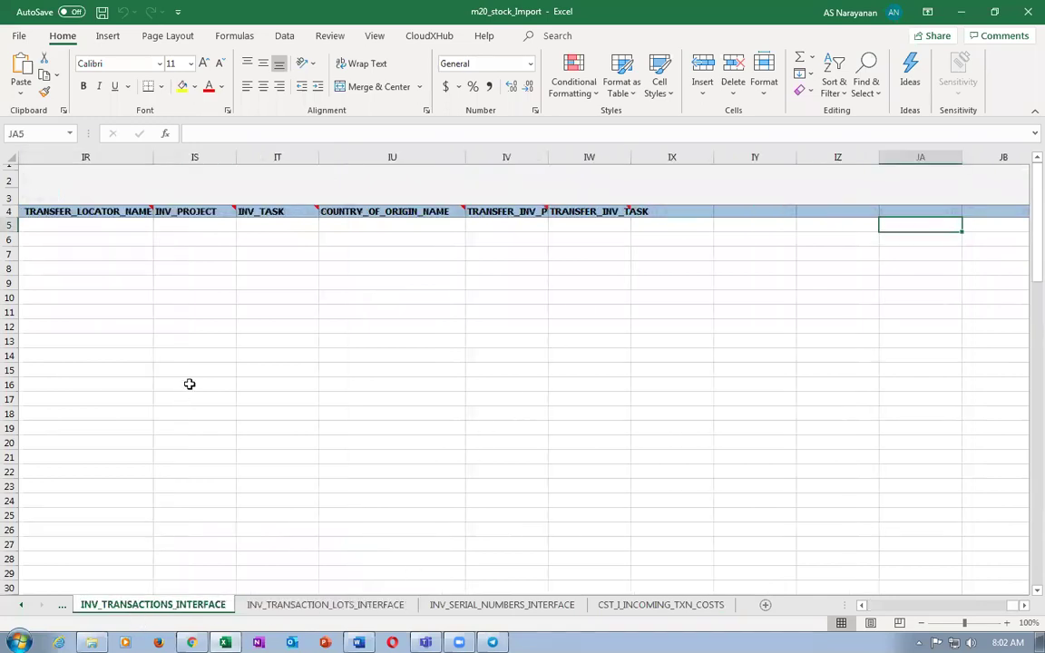
{"action": "key", "text": "Home"}
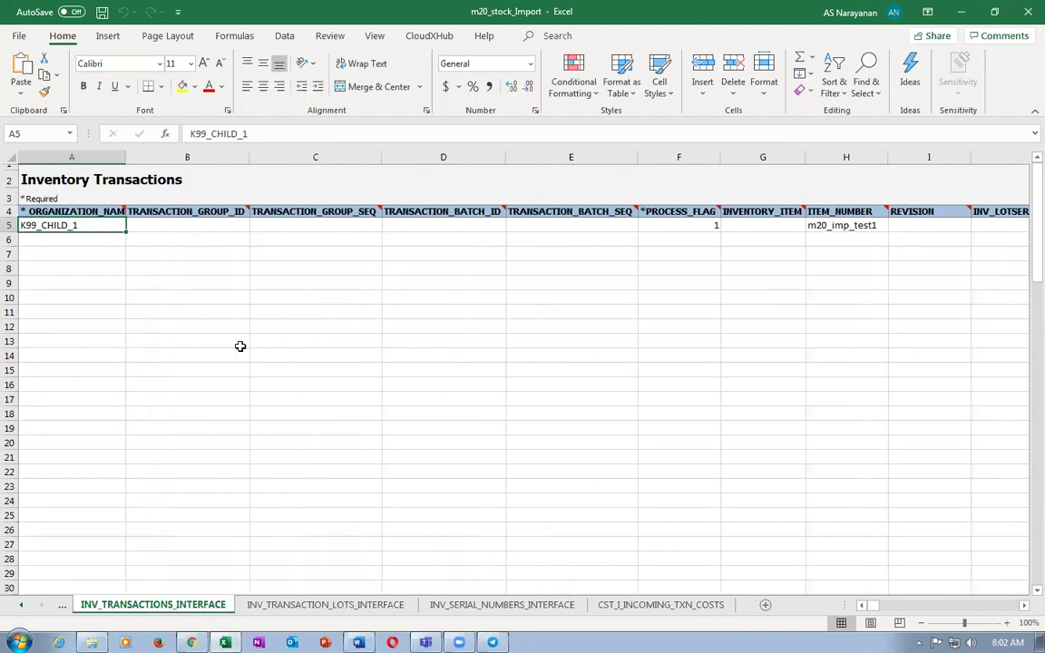
Set TRANSACTION_UOM in row 5 to EA and save the workbook, accepting the personal information warning.
{"action": "key", "text": "Right"}
{"action": "key", "text": "Right"}
{"action": "key", "text": "Right"}
{"action": "key", "text": "Right"}
{"action": "key", "text": "Right"}
{"action": "key", "text": "Right"}
{"action": "key", "text": "Right"}
{"action": "key", "text": "Right"}
{"action": "key", "text": "Right"}
{"action": "key", "text": "Right"}
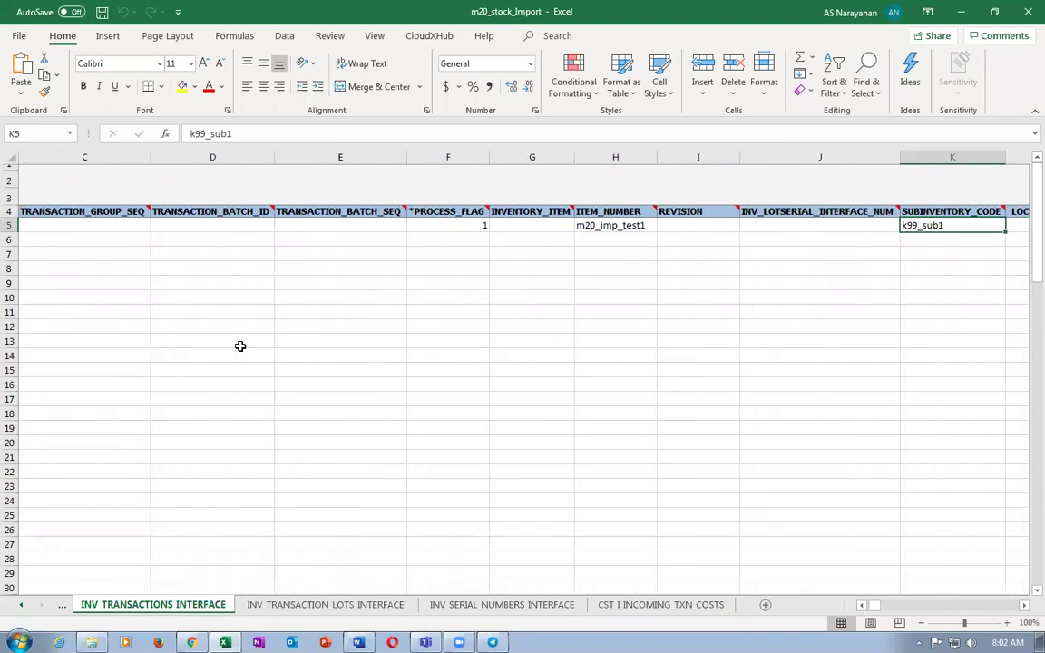
{"action": "key", "text": "Right"}
{"action": "key", "text": "Right"}
{"action": "key", "text": "Right"}
{"action": "key", "text": "Right"}
{"action": "key", "text": "Right"}
{"action": "key", "text": "Right"}
{"action": "key", "text": "Right"}
{"action": "key", "text": "Right"}
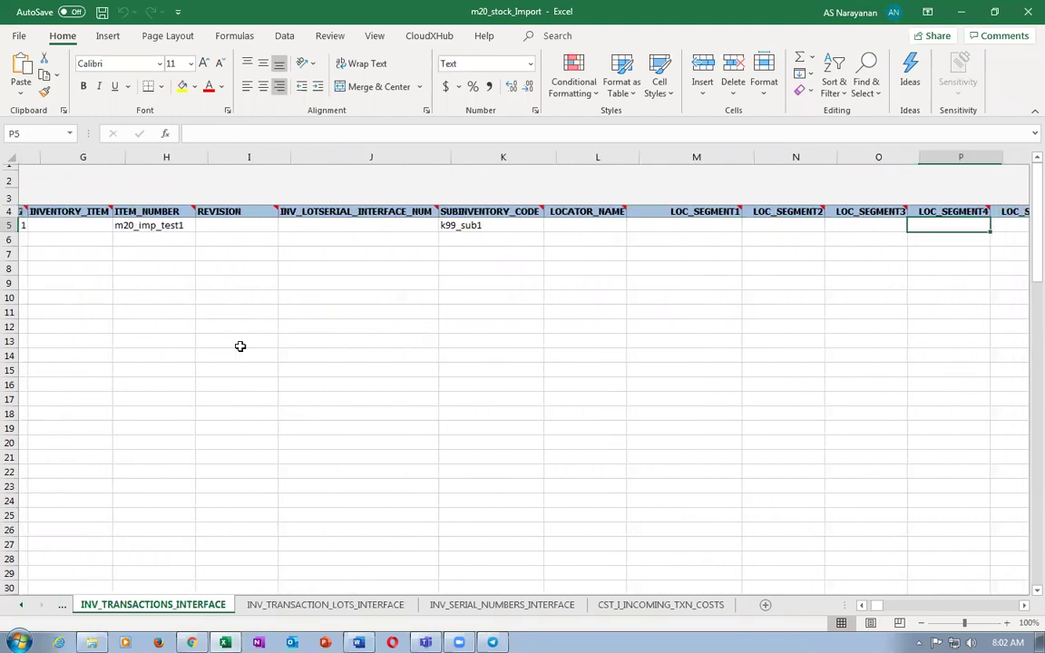
{"action": "key", "text": "Right"}
{"action": "key", "text": "Right"}
{"action": "key", "text": "Right"}
{"action": "key", "text": "Right"}
{"action": "key", "text": "Right"}
{"action": "key", "text": "Right"}
{"action": "key", "text": "Right"}
{"action": "key", "text": "Right"}
{"action": "key", "text": "Right"}
{"action": "key", "text": "Right"}
{"action": "key", "text": "Right"}
{"action": "key", "text": "Right"}
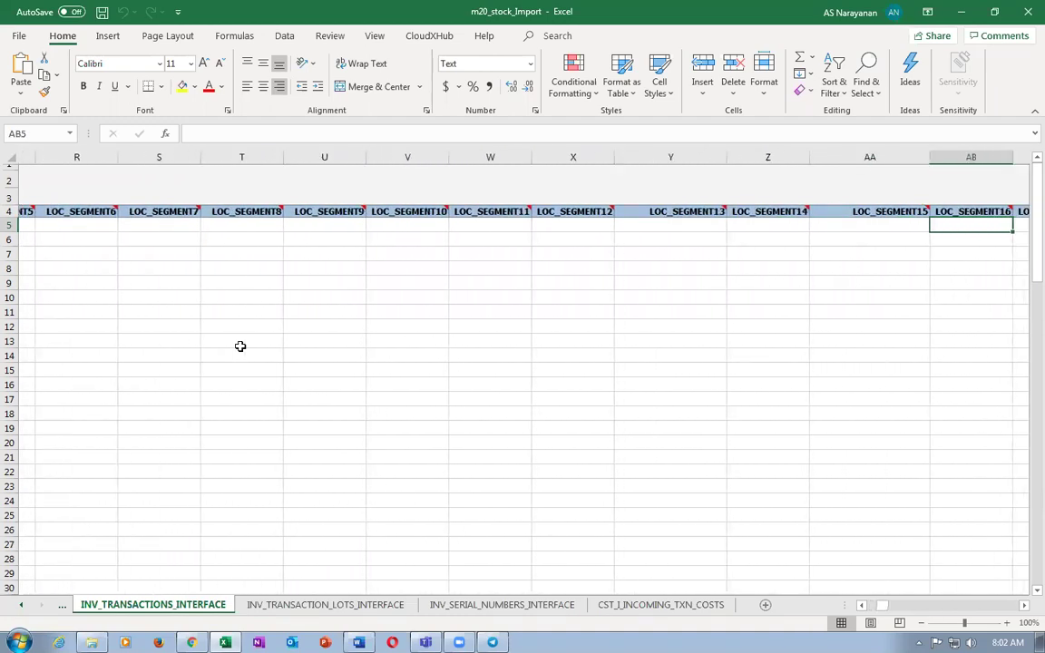
{"action": "key", "text": "Right"}
{"action": "key", "text": "Right"}
{"action": "key", "text": "Right"}
{"action": "key", "text": "Right"}
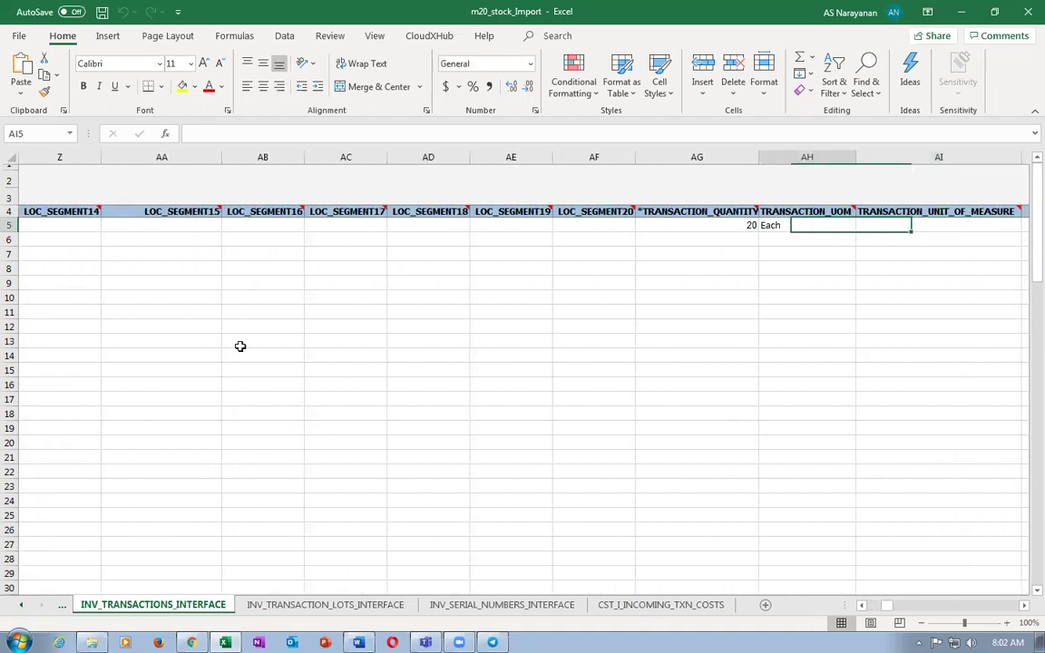
{"action": "key", "text": "Left"}
{"action": "type", "text": "EA"}
{"action": "key", "text": "Tab"}
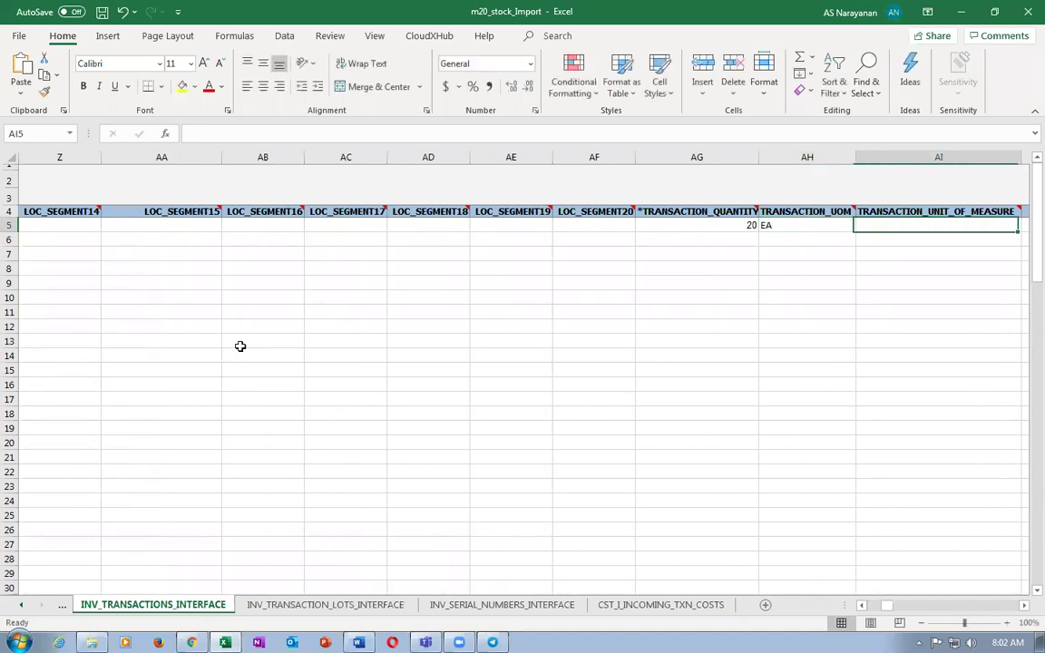
{"action": "key", "text": "ctrl+s"}
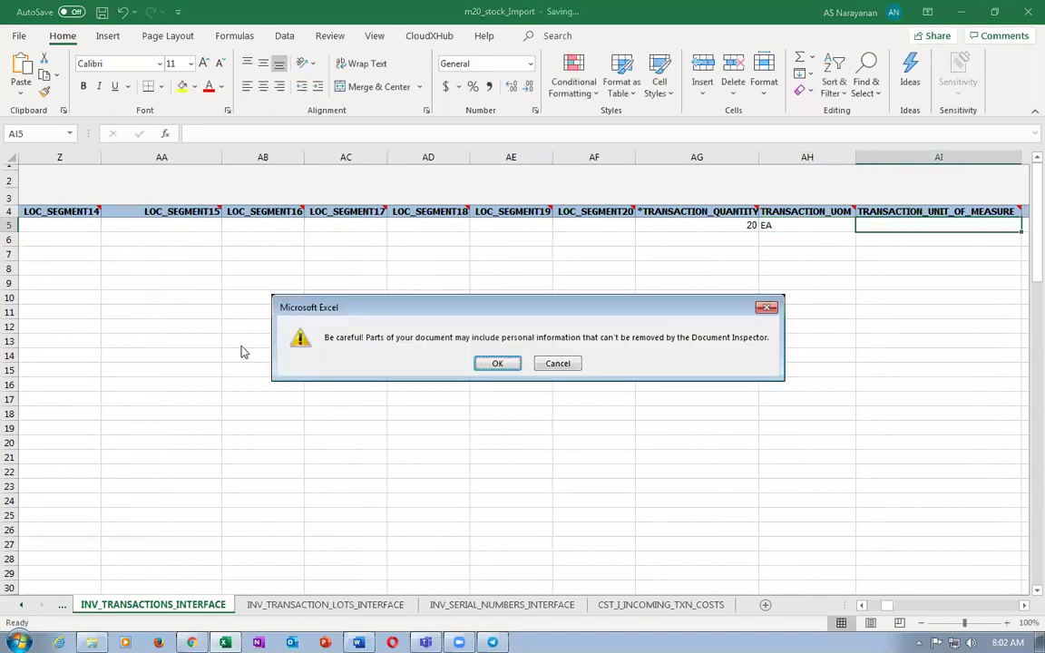
{"action": "left_click", "coordinate": [497, 364]}
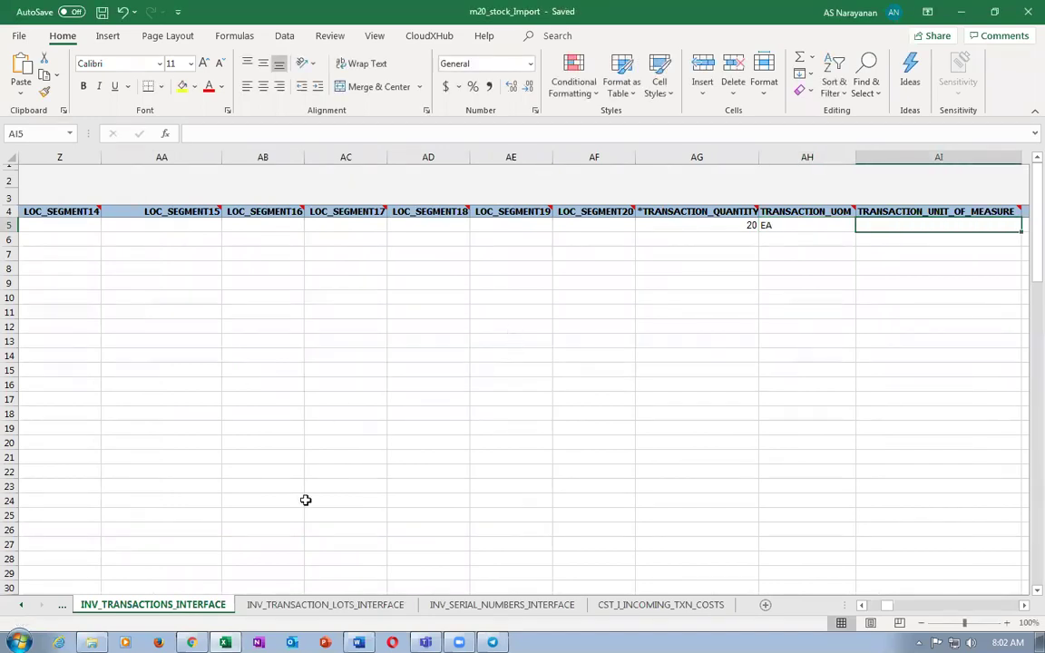
Generate the import ZIP file from the workbook and choose the Fus_Inv_May_2020\Import folder on Nana2 (E:) as its location.
{"action": "left_click", "coordinate": [61, 604]}
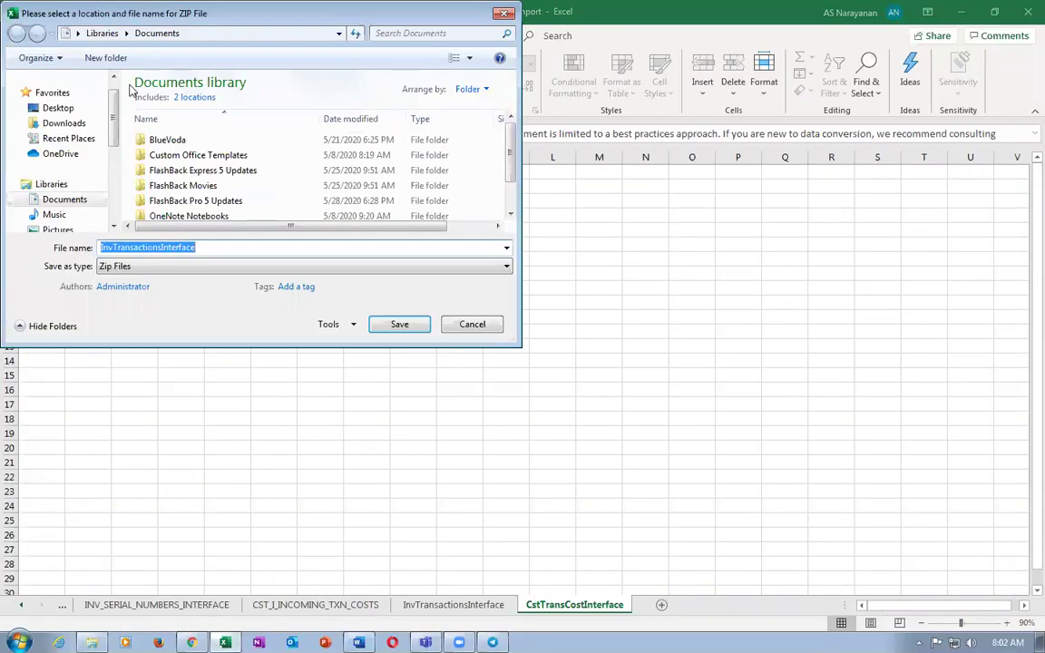
{"action": "scroll", "coordinate": [100, 100], "scroll_direction": "down", "scroll_amount": 3}
{"action": "left_click", "coordinate": [69, 202]}
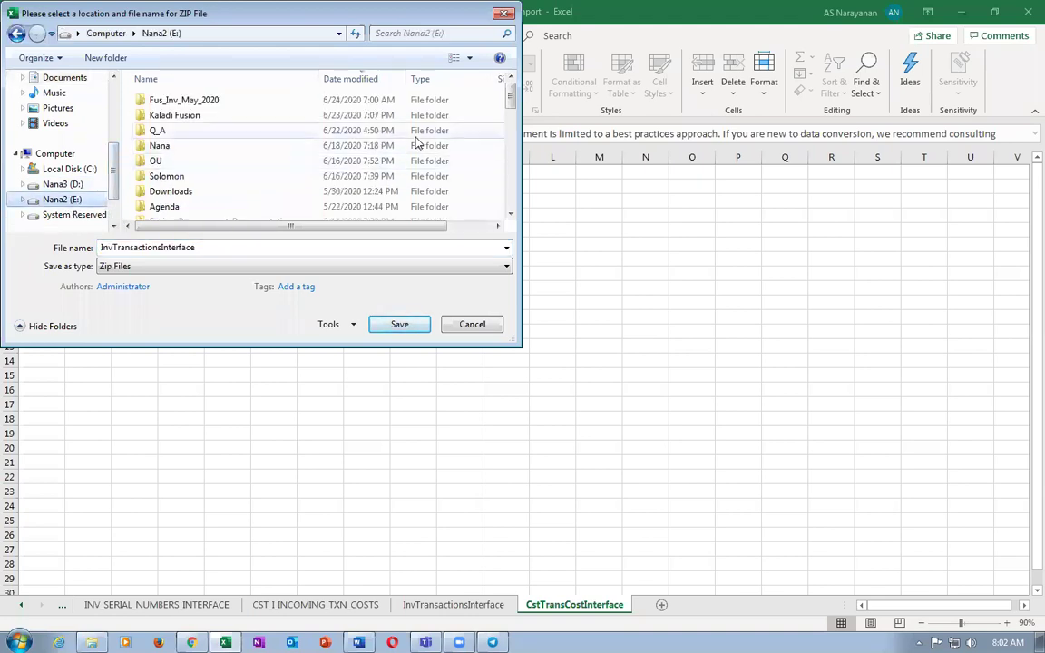
{"action": "left_click", "coordinate": [169, 180]}
{"action": "scroll", "coordinate": [170, 186], "scroll_direction": "down", "scroll_amount": 3}
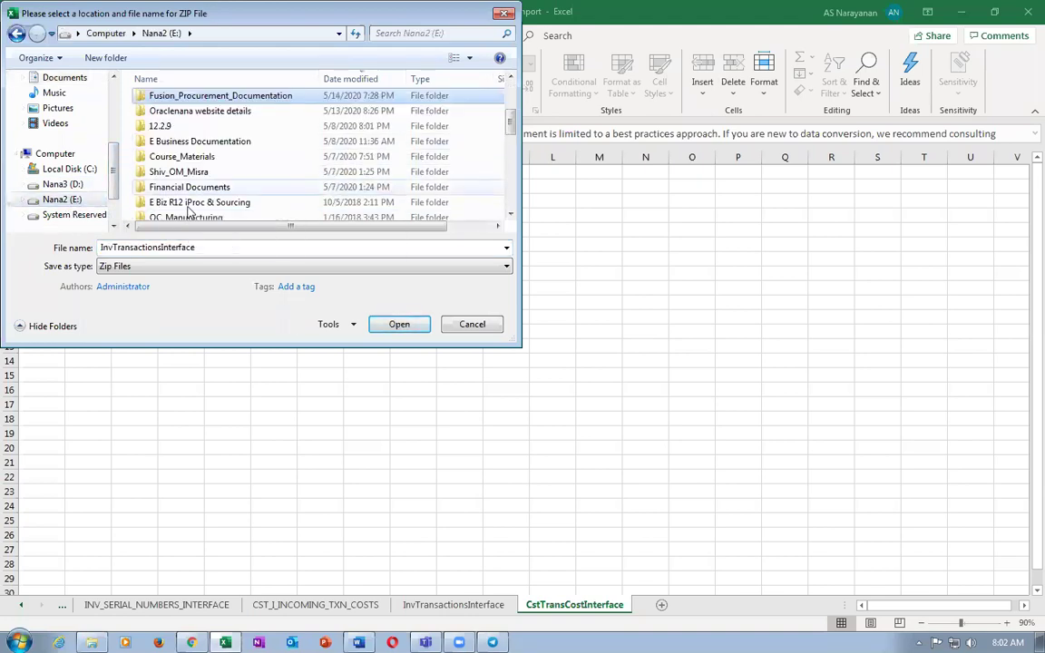
{"action": "scroll", "coordinate": [190, 221], "scroll_direction": "down", "scroll_amount": 5}
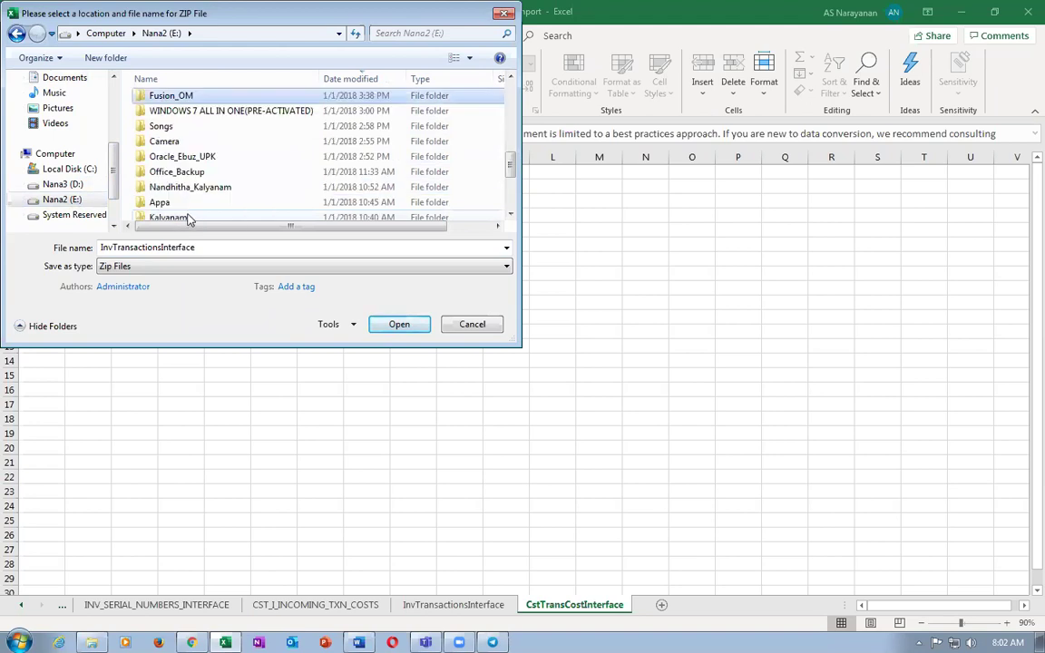
{"action": "scroll", "coordinate": [189, 218], "scroll_direction": "up", "scroll_amount": 10}
{"action": "double_click", "coordinate": [177, 100]}
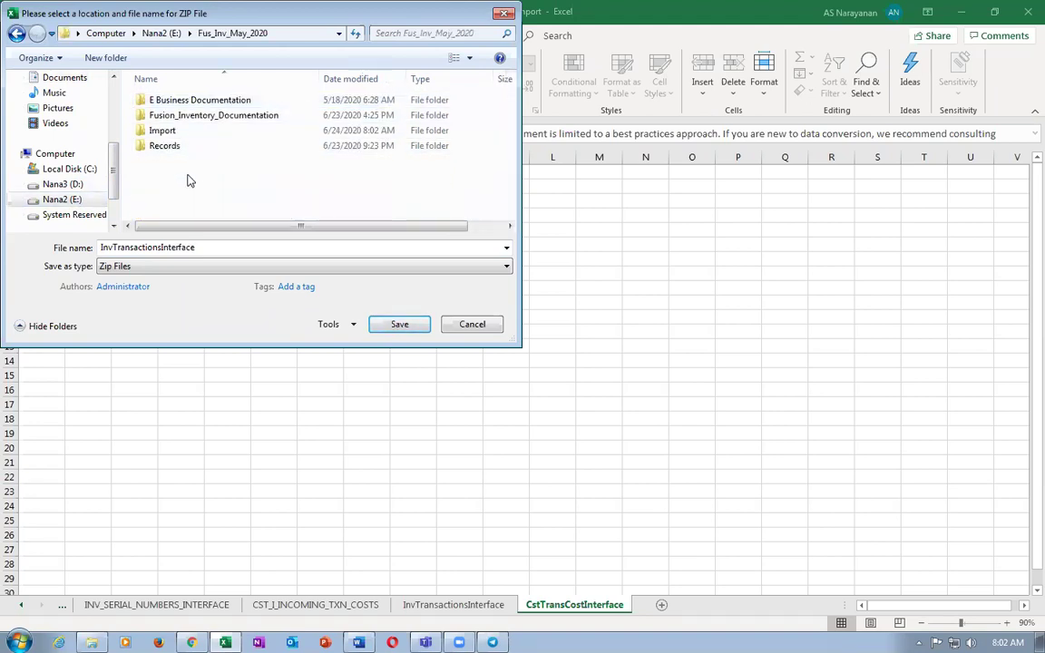
{"action": "double_click", "coordinate": [163, 131]}
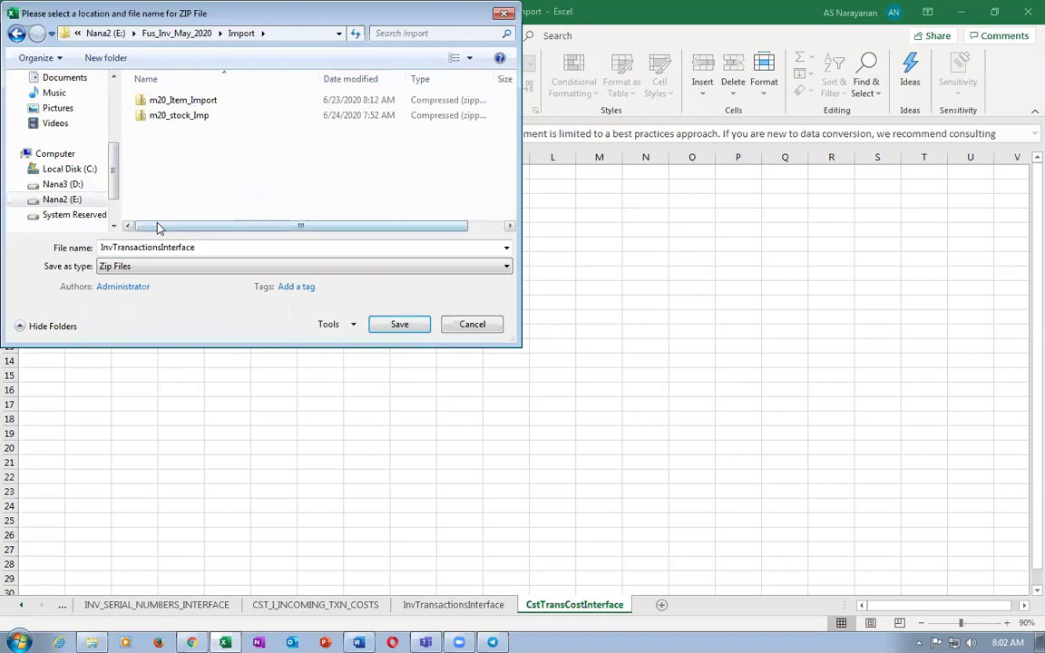
Save the ZIP file as m20_stock_imp_2 and close the workbook.
{"action": "double_click", "coordinate": [227, 247]}
{"action": "type", "text": "m20_stock_imp_2"}
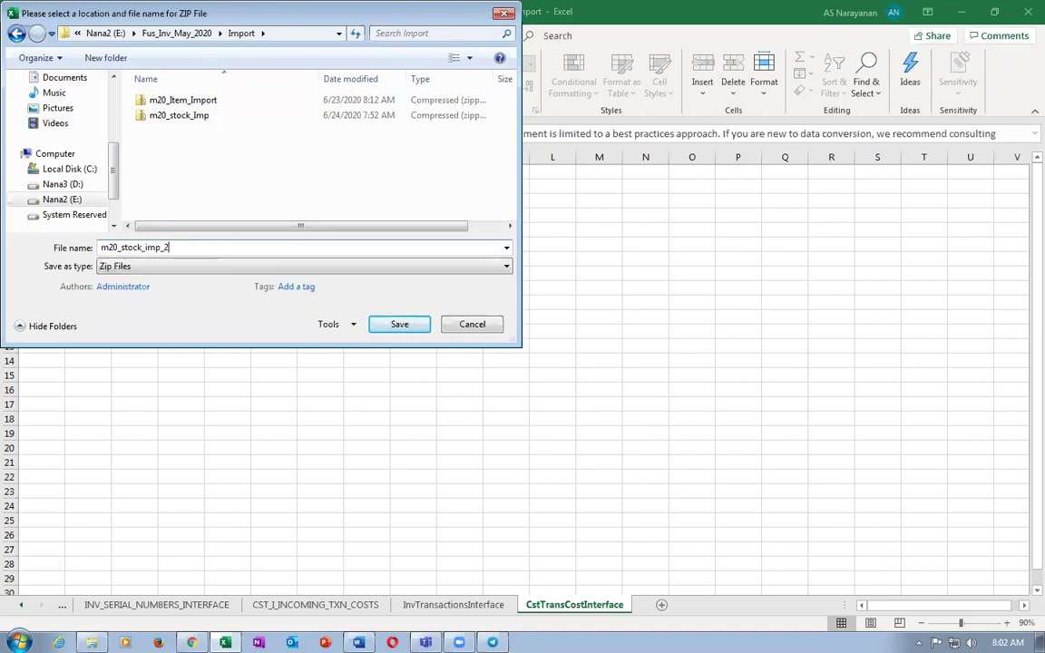
{"action": "left_click", "coordinate": [400, 324]}
{"action": "left_click", "coordinate": [568, 372]}
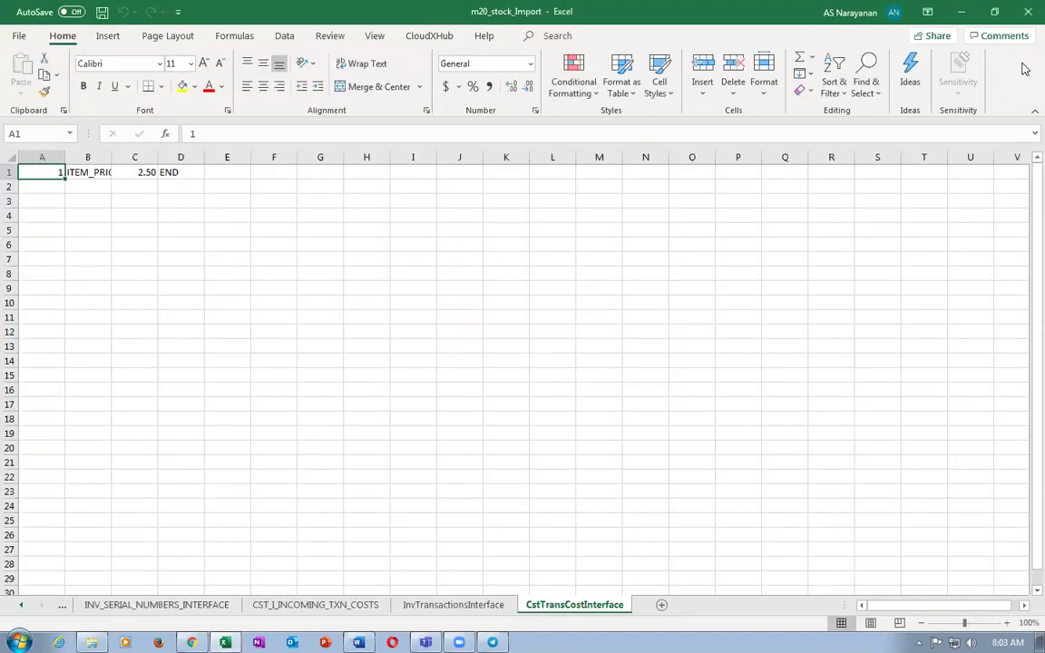
{"action": "left_click", "coordinate": [1025, 12]}
{"action": "left_click", "coordinate": [518, 340]}
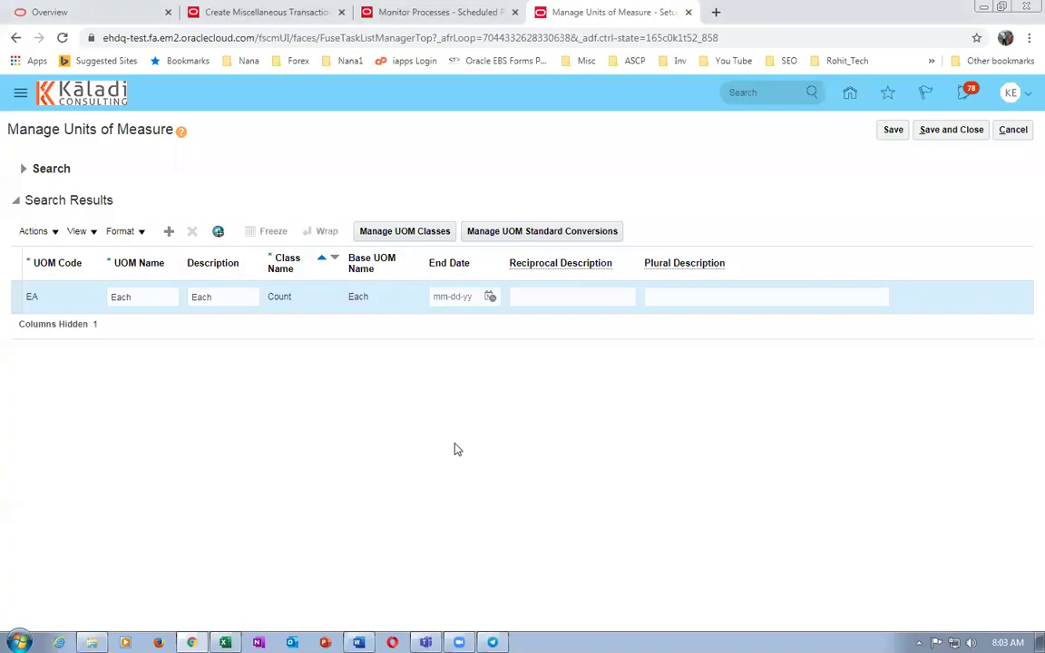
Return to the Scheduled Processes tab in Chrome and start a new Load Interface File for Import process.
{"action": "key", "text": "alt+Tab"}
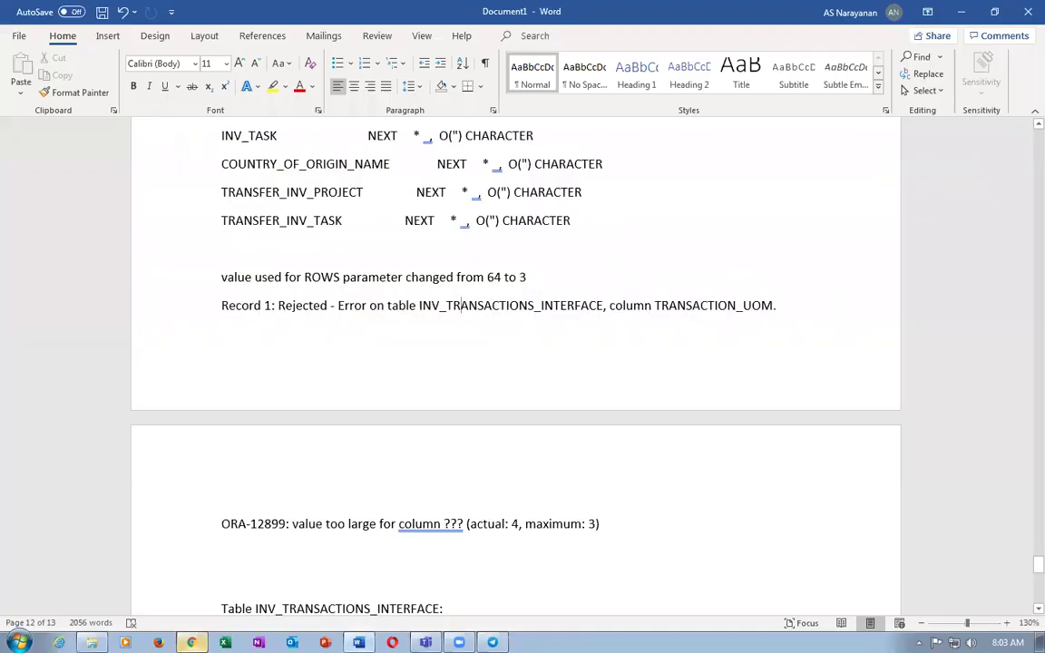
{"action": "key", "text": "alt+Tab"}
{"action": "left_click", "coordinate": [422, 18]}
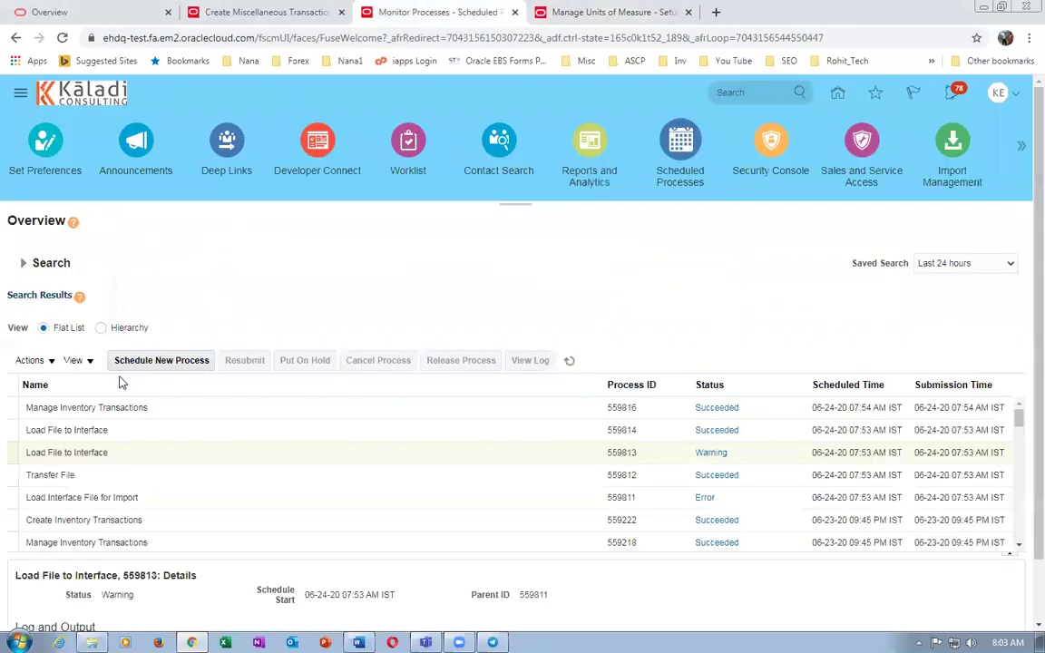
{"action": "left_click", "coordinate": [141, 361]}
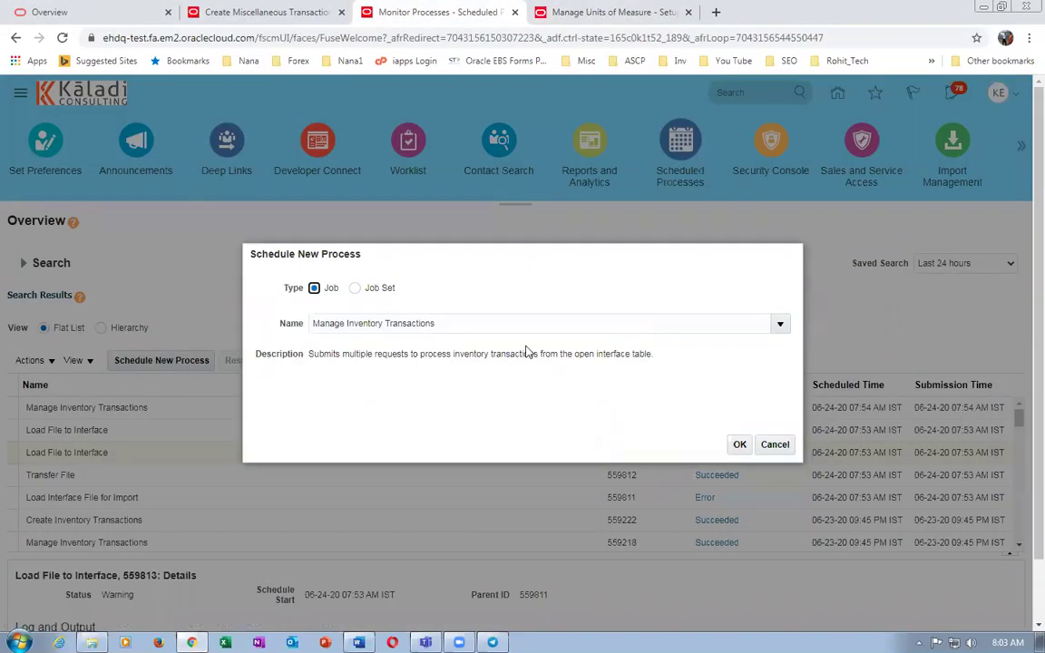
{"action": "key", "text": "BackSpace"}
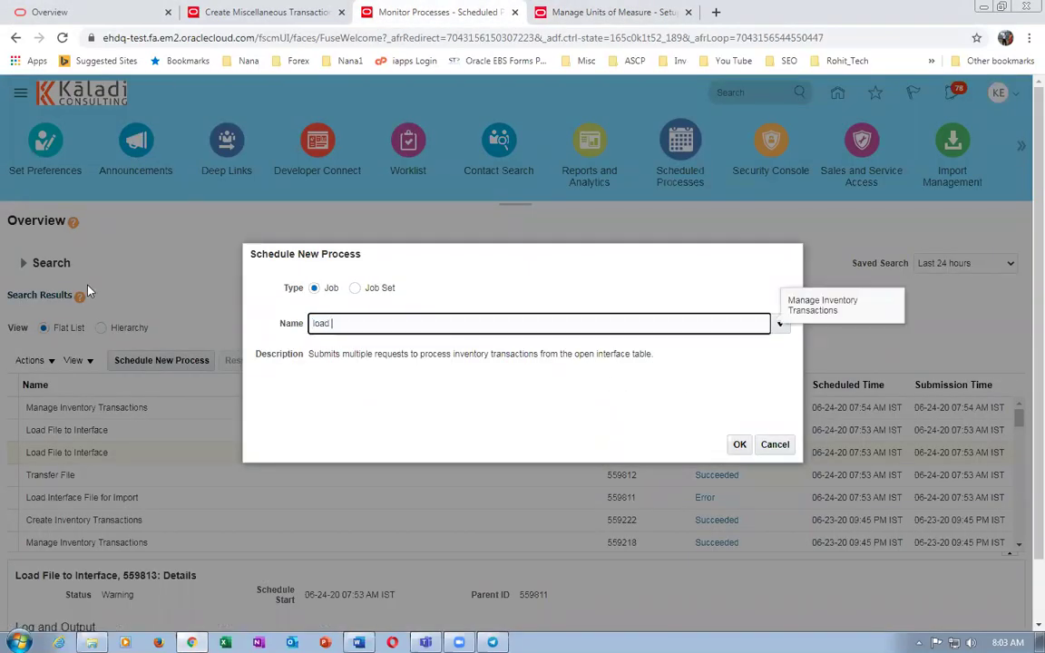
{"action": "type", "text": "load int"}
{"action": "key", "text": "Tab"}
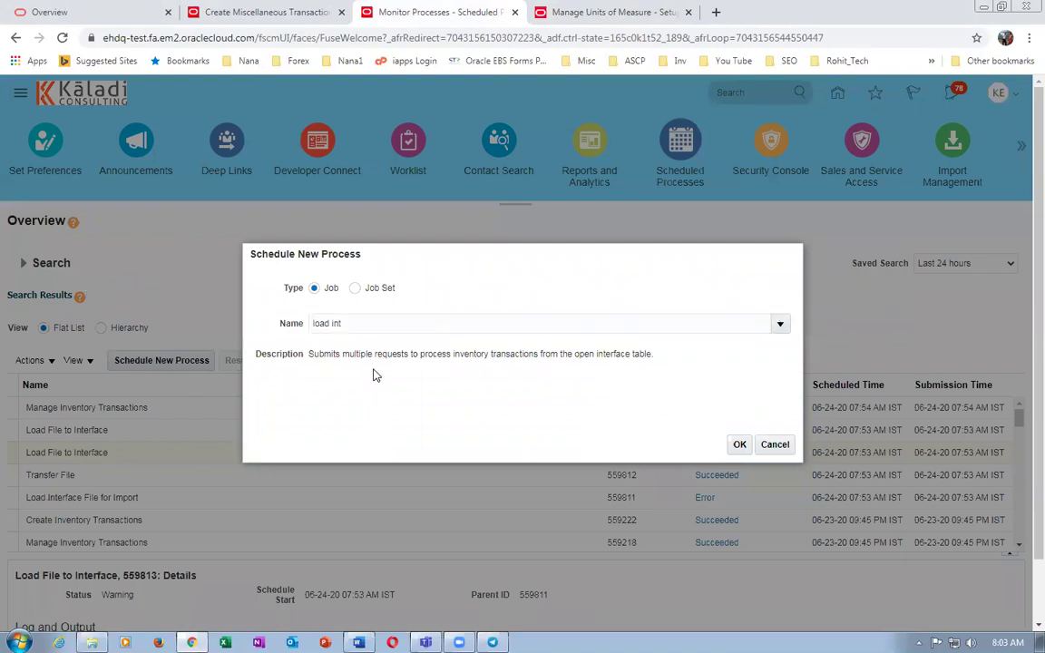
{"action": "left_click", "coordinate": [739, 445]}
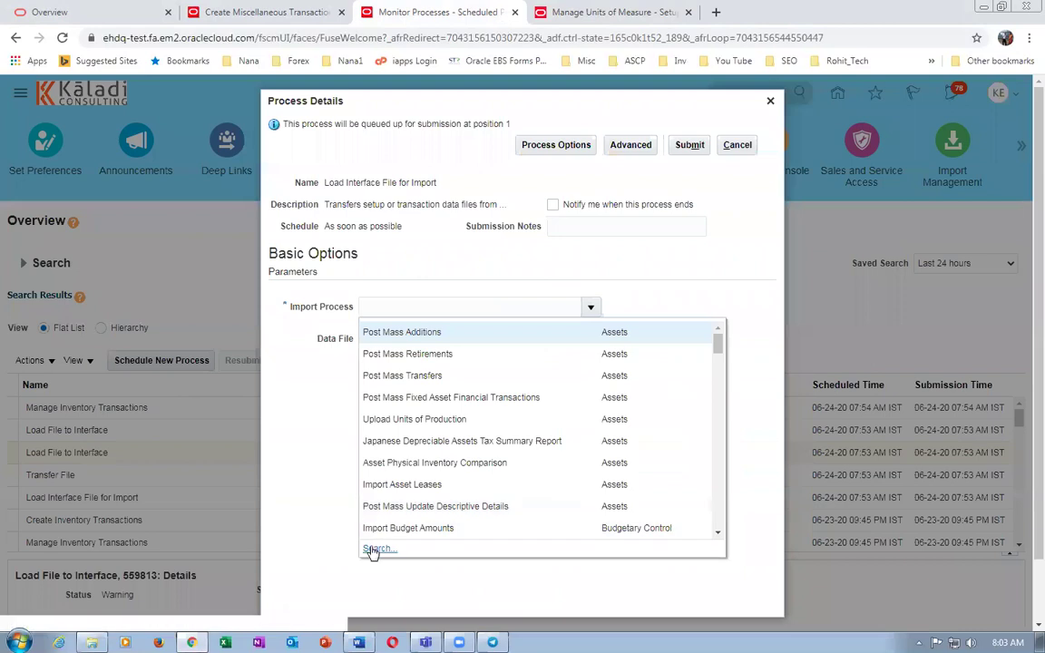
Search the import processes for Create Inv and select Create Inventory Transactions as the import process.
{"action": "left_click", "coordinate": [371, 551]}
{"action": "left_click", "coordinate": [476, 337]}
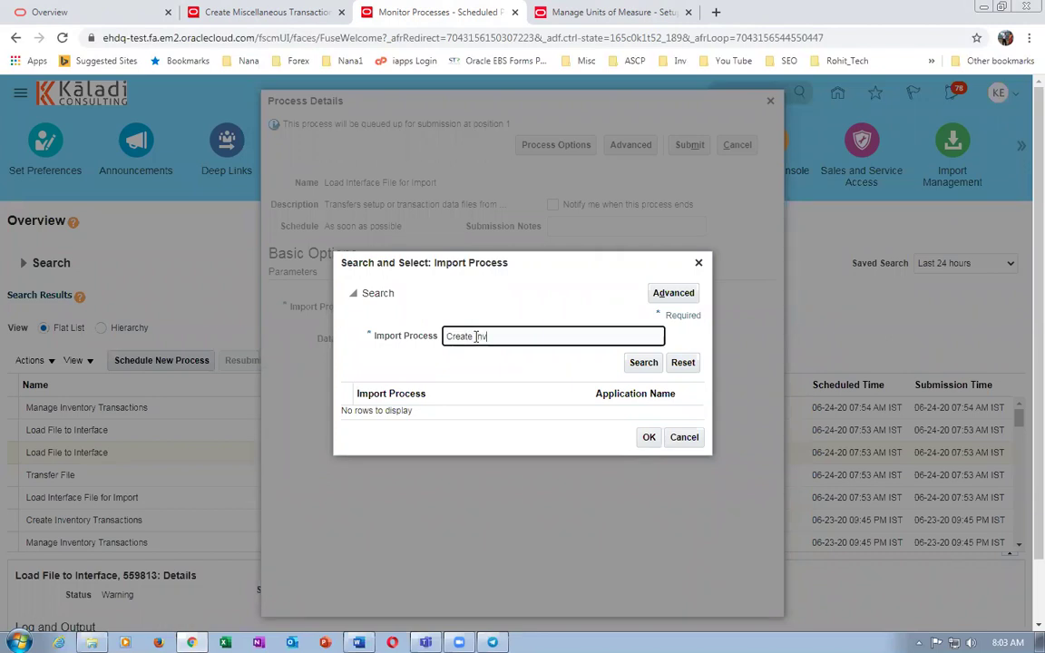
{"action": "left_click", "coordinate": [641, 363]}
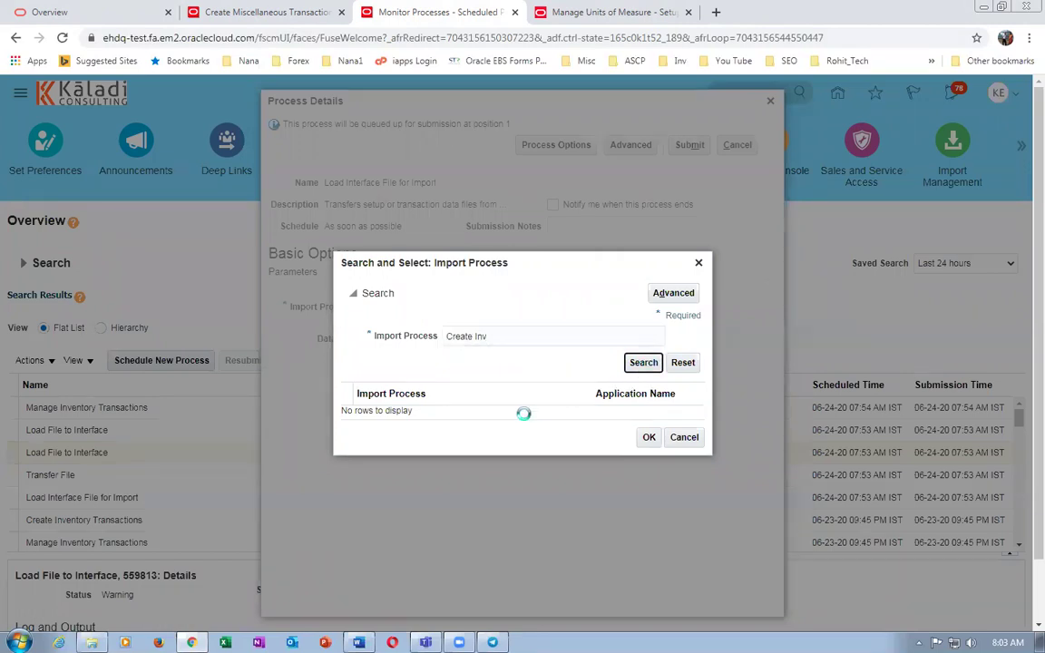
{"action": "left_click", "coordinate": [648, 444]}
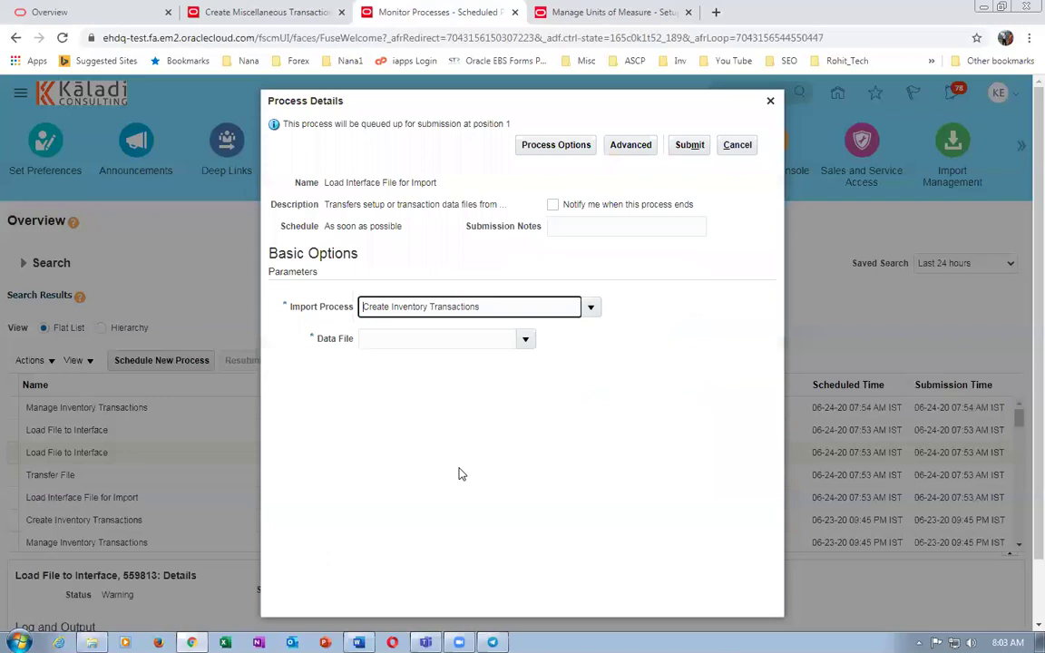
Upload m20_stock_imp_2.zip from the Import folder as the data file and submit the process.
{"action": "left_click", "coordinate": [525, 339]}
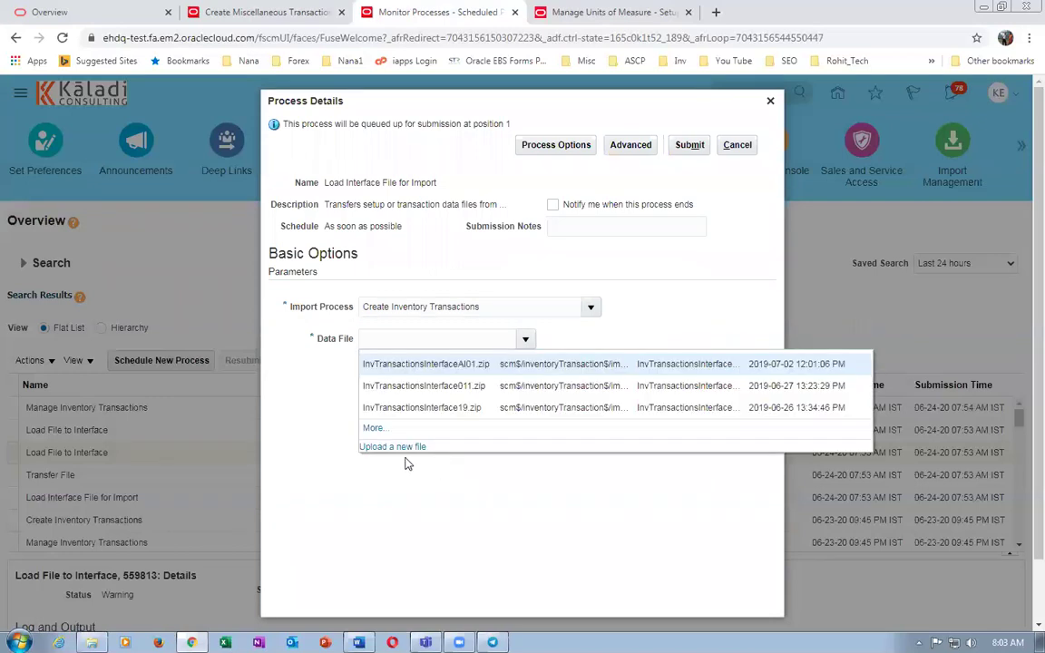
{"action": "left_click", "coordinate": [399, 448]}
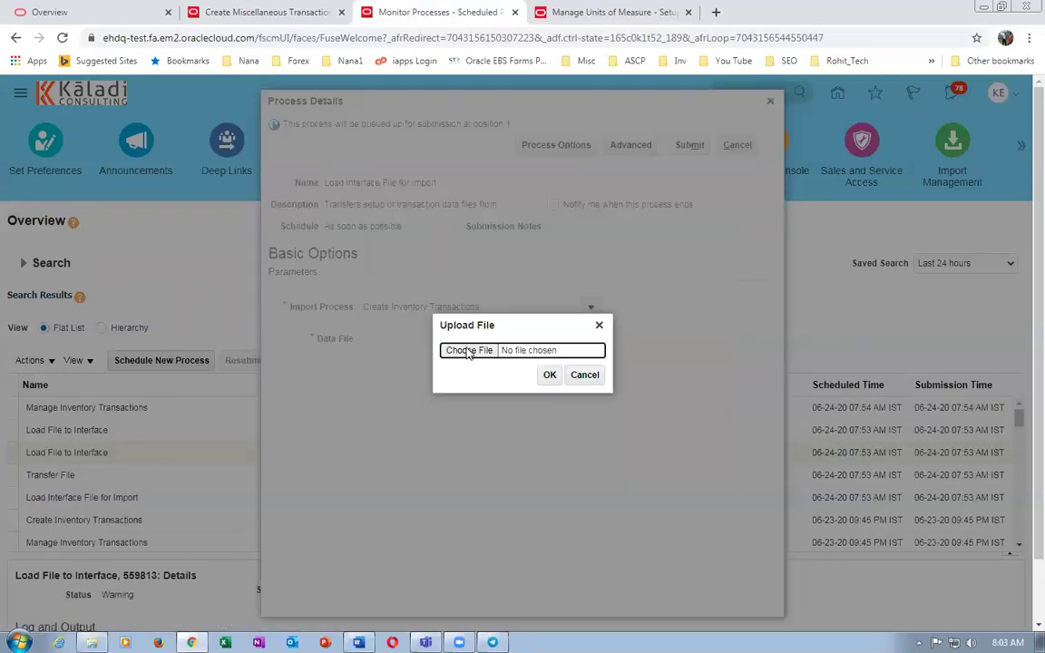
{"action": "left_click", "coordinate": [462, 350]}
{"action": "left_click", "coordinate": [181, 205]}
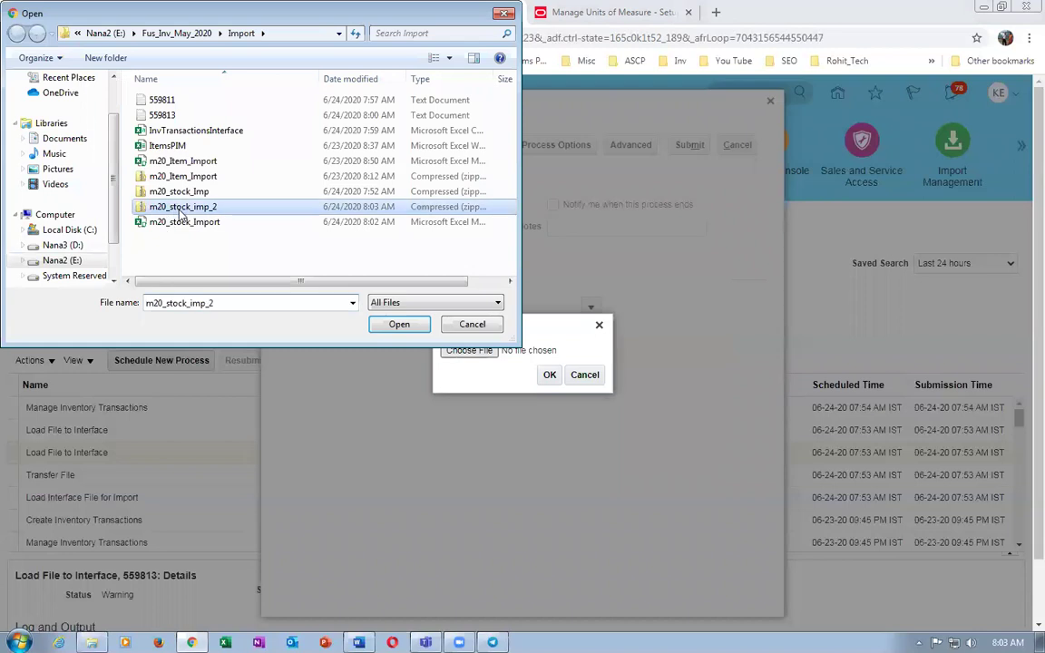
{"action": "left_click", "coordinate": [400, 324]}
{"action": "left_click", "coordinate": [550, 375]}
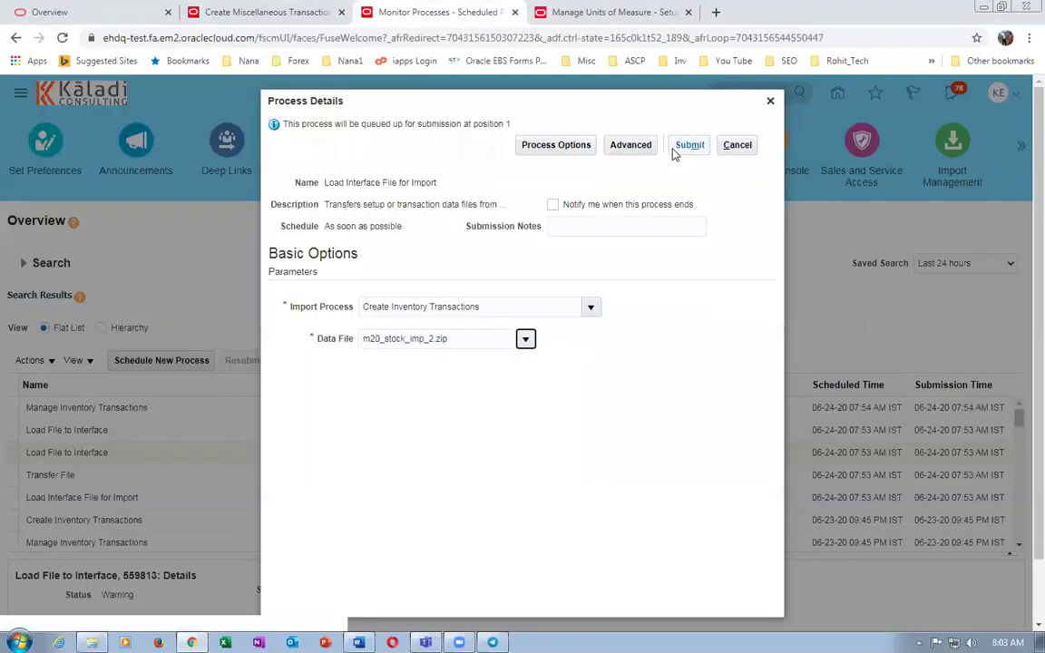
{"action": "left_click", "coordinate": [687, 146]}
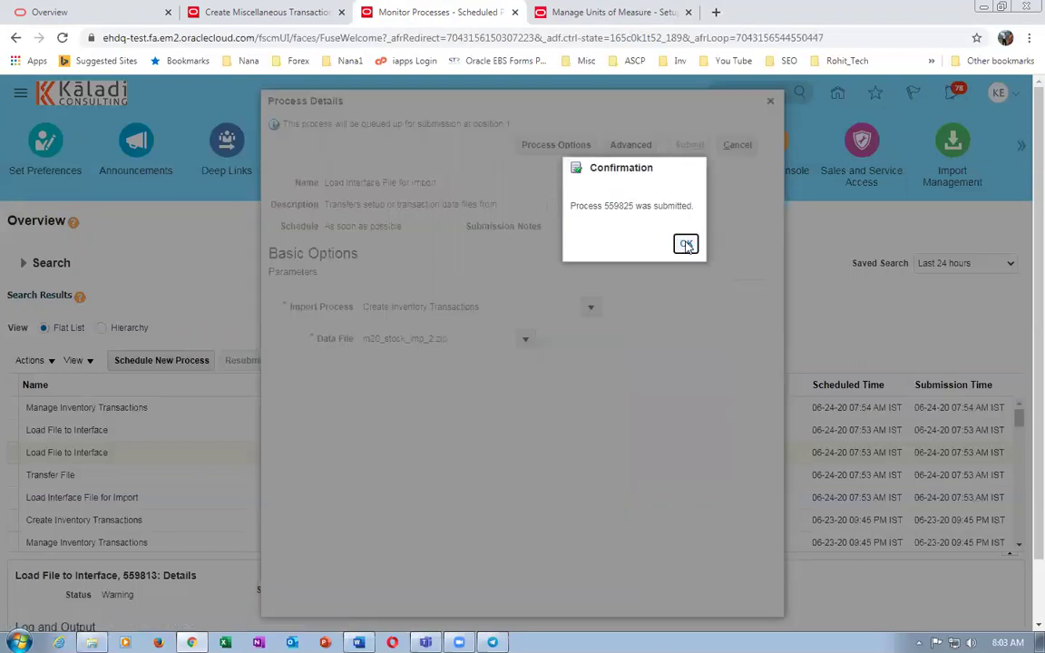
Acknowledge the submitted load process and refresh the scheduled process list until the load and its child processes finish.
{"action": "left_click", "coordinate": [684, 242]}
{"action": "left_click", "coordinate": [571, 361]}
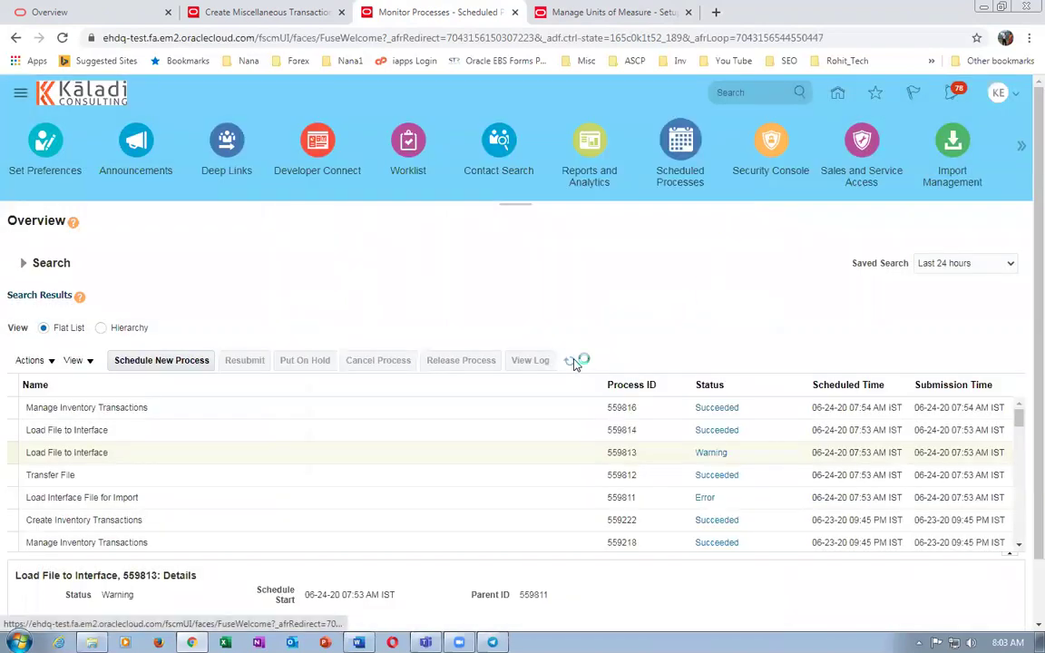
{"action": "left_click", "coordinate": [571, 361]}
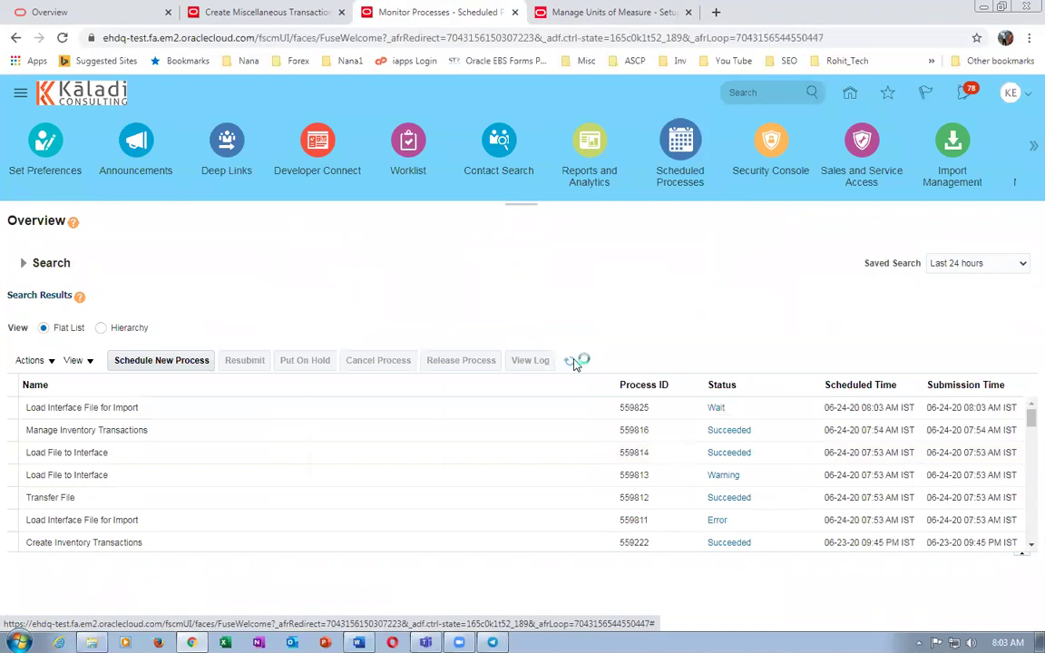
{"action": "left_click", "coordinate": [570, 361]}
{"action": "left_click", "coordinate": [569, 362]}
{"action": "left_click", "coordinate": [570, 361]}
{"action": "left_click", "coordinate": [570, 361]}
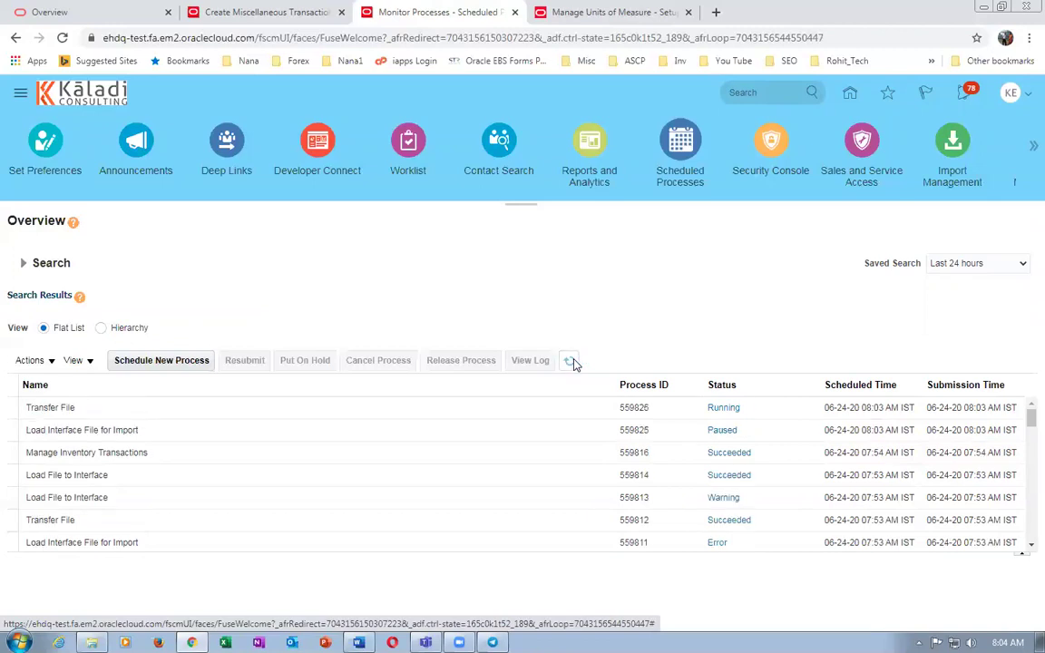
{"action": "left_click", "coordinate": [570, 362]}
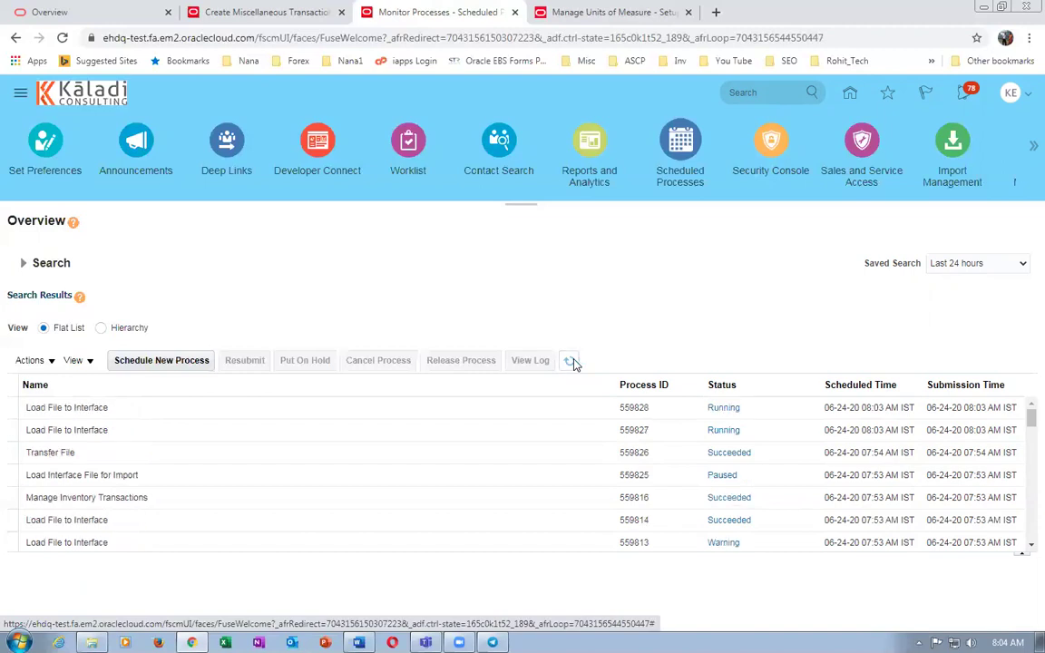
{"action": "left_click", "coordinate": [570, 361]}
{"action": "left_click", "coordinate": [571, 362]}
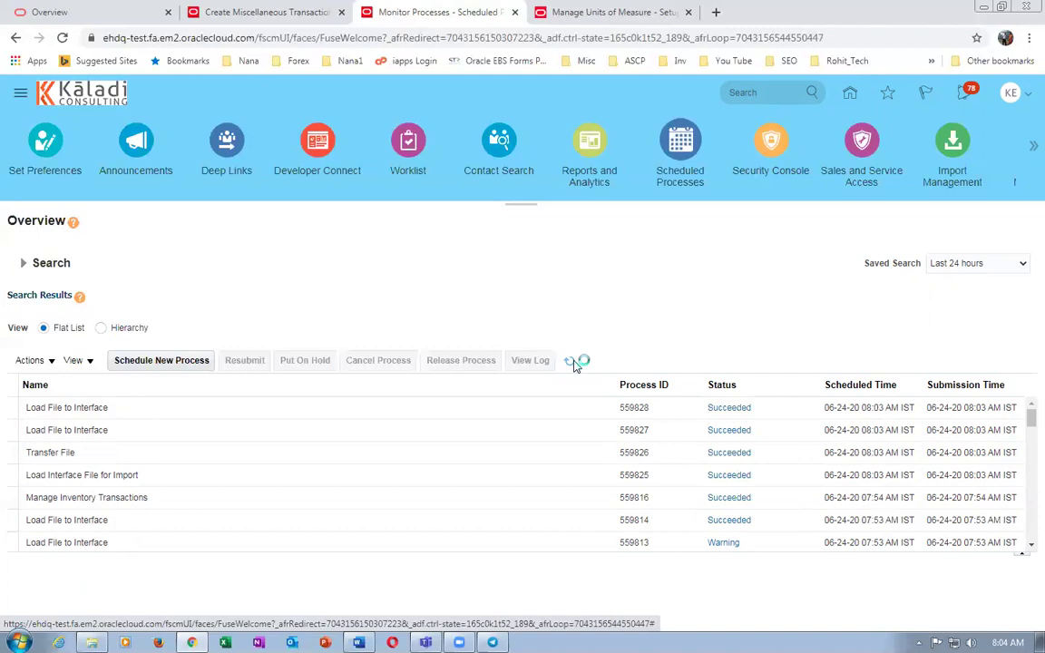
{"action": "left_click", "coordinate": [571, 362]}
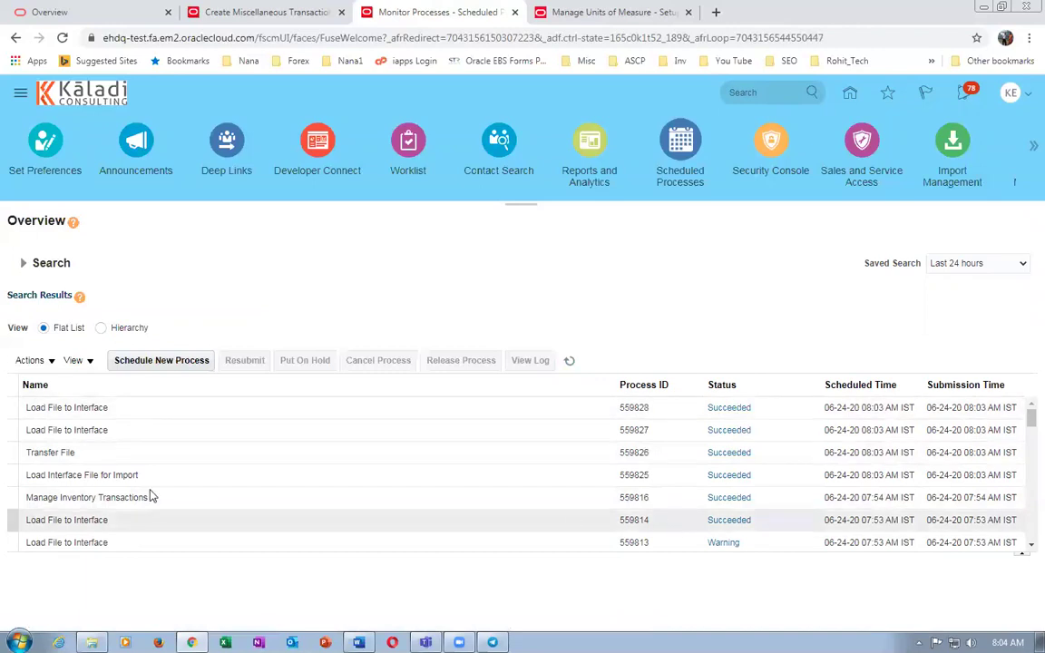
Start a new scheduled process, search the process names for man%inv% and choose Manage Inventory Transactions.
{"action": "left_click", "coordinate": [182, 362]}
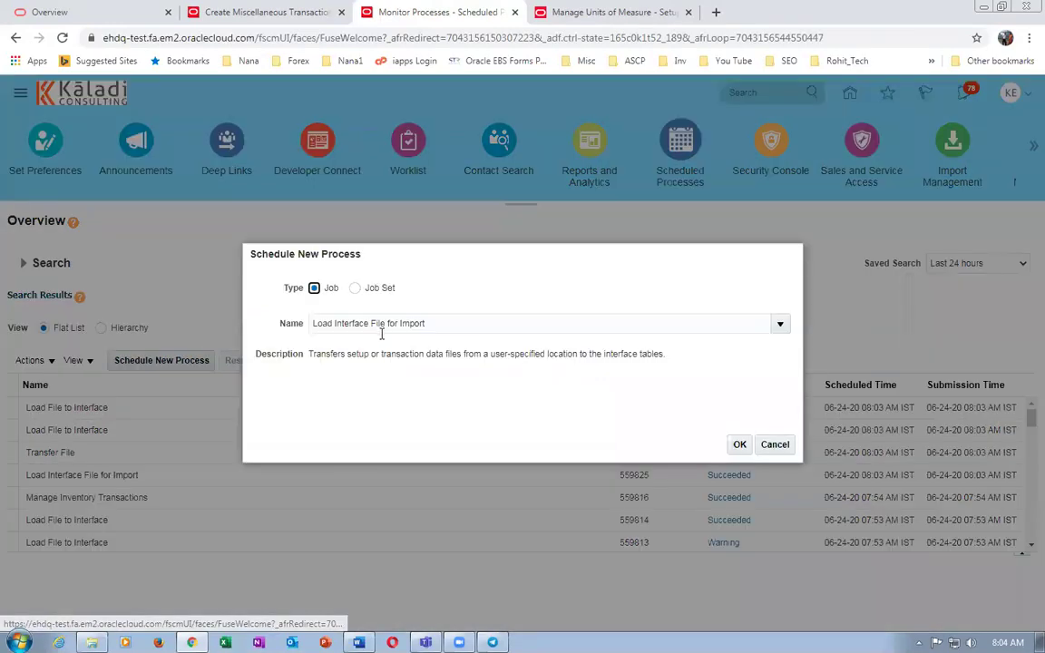
{"action": "type", "text": "man"}
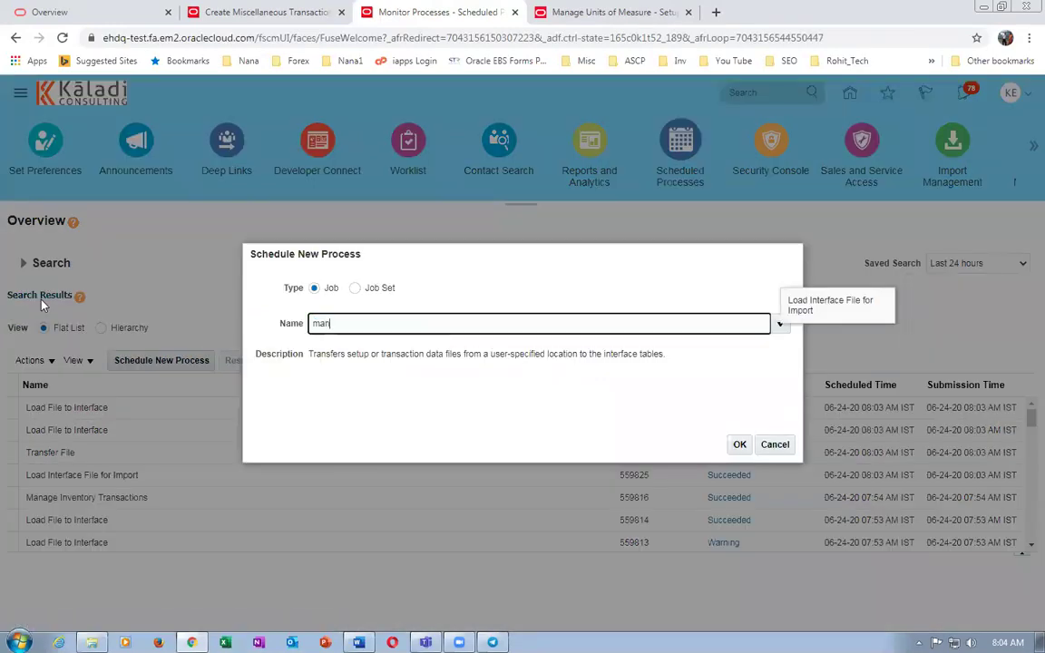
{"action": "type", "text": "%inv%"}
{"action": "key", "text": "Tab"}
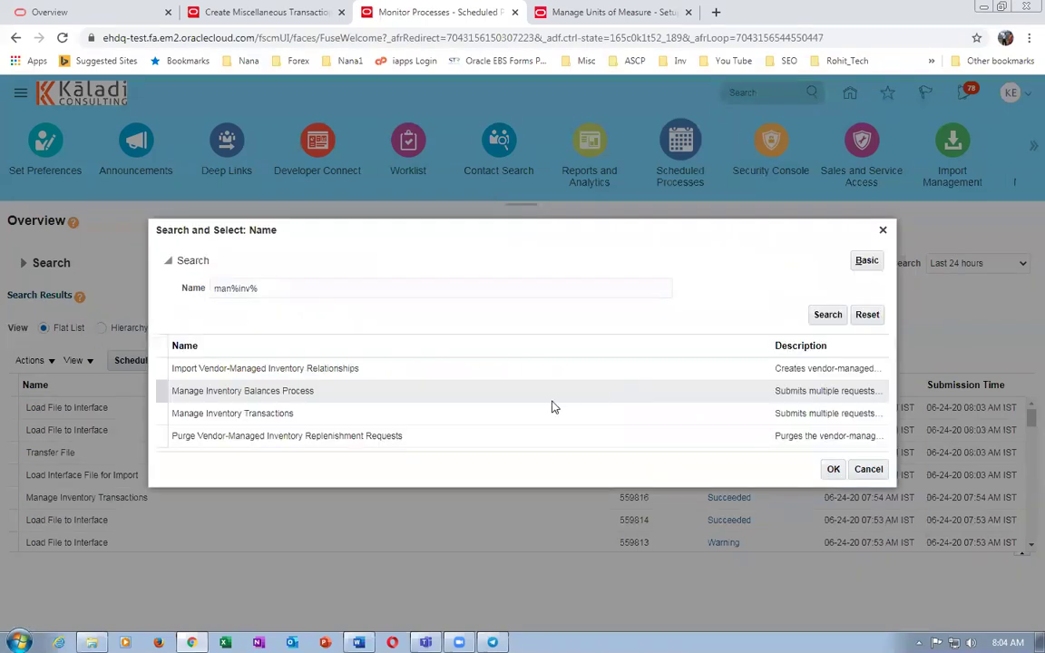
{"action": "left_click", "coordinate": [378, 416]}
{"action": "left_click", "coordinate": [834, 468]}
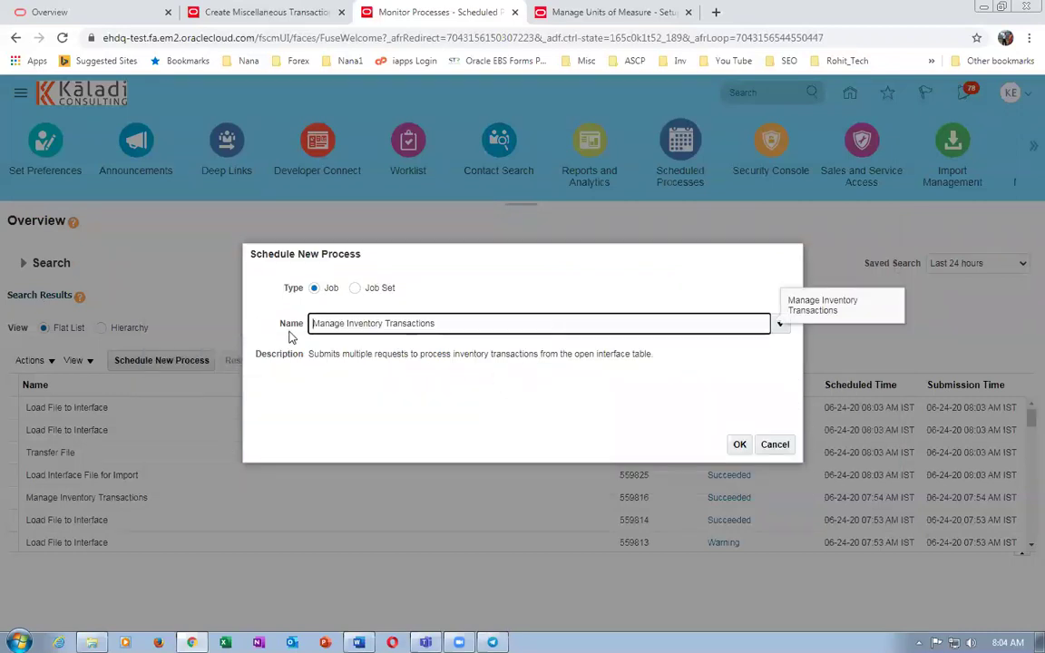
Submit the Manage Inventory Transactions process and refresh the process list to follow its status.
{"action": "left_click", "coordinate": [739, 445]}
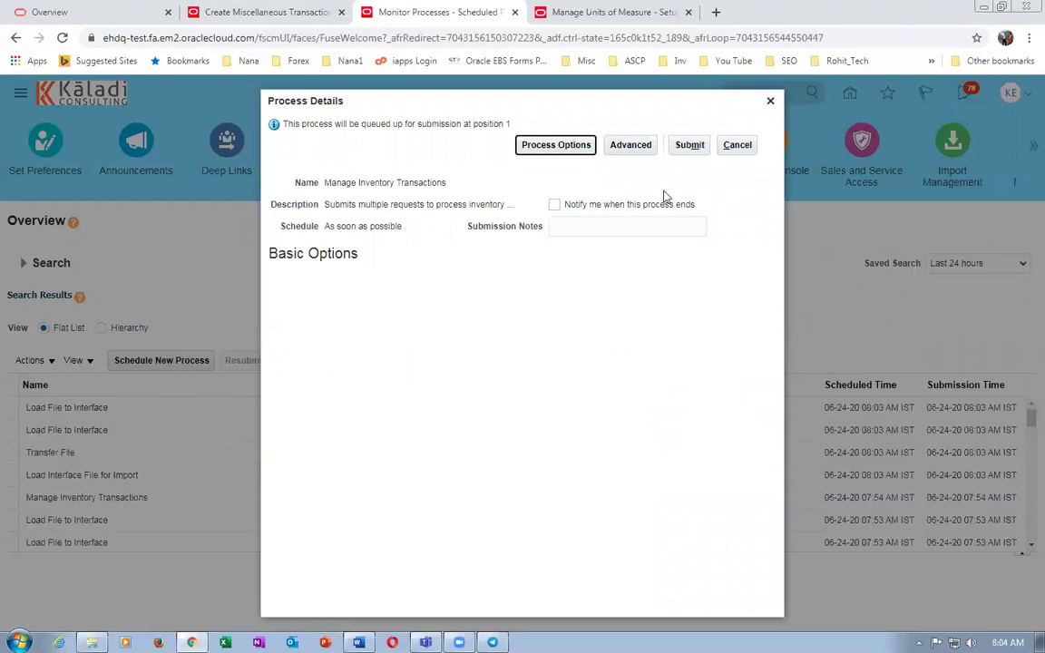
{"action": "left_click", "coordinate": [690, 145]}
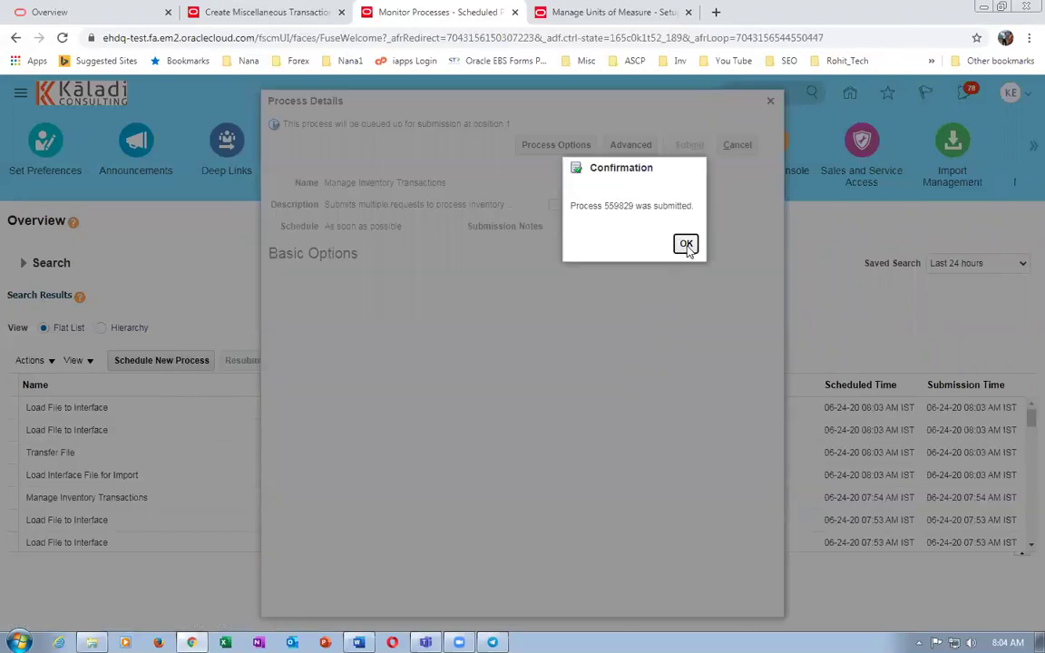
{"action": "left_click", "coordinate": [683, 242]}
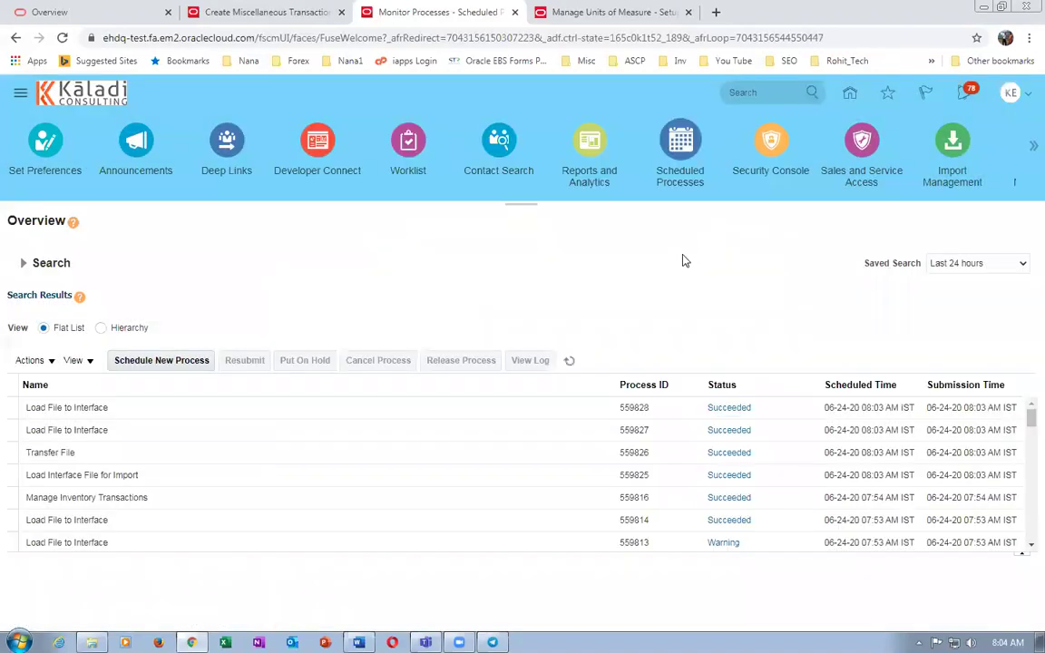
{"action": "left_click", "coordinate": [571, 362]}
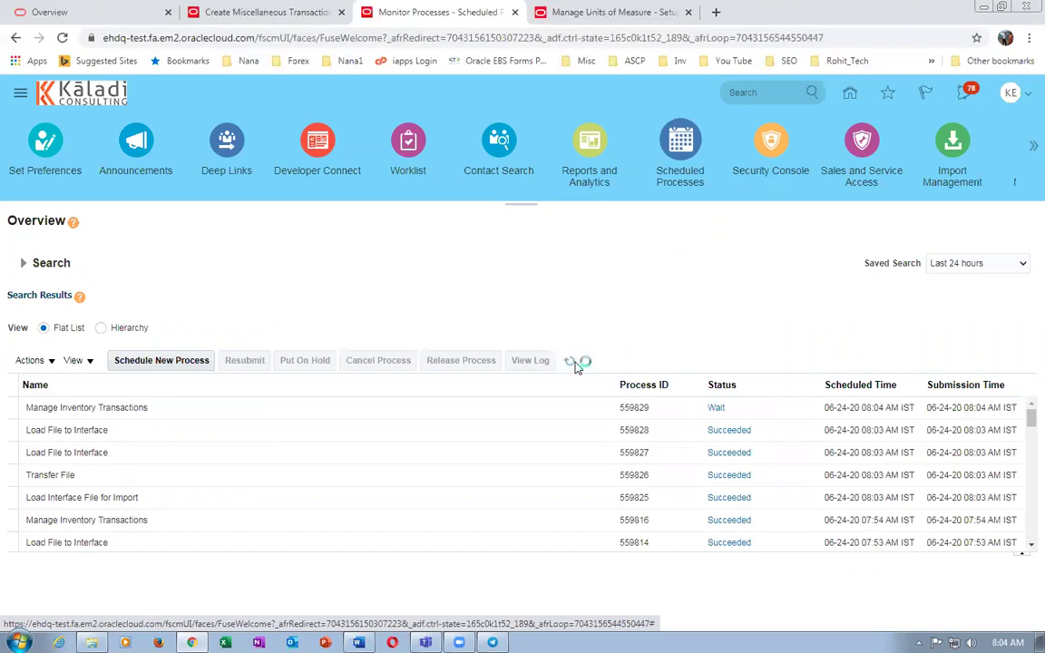
{"action": "left_click", "coordinate": [572, 362]}
{"action": "left_click", "coordinate": [575, 363]}
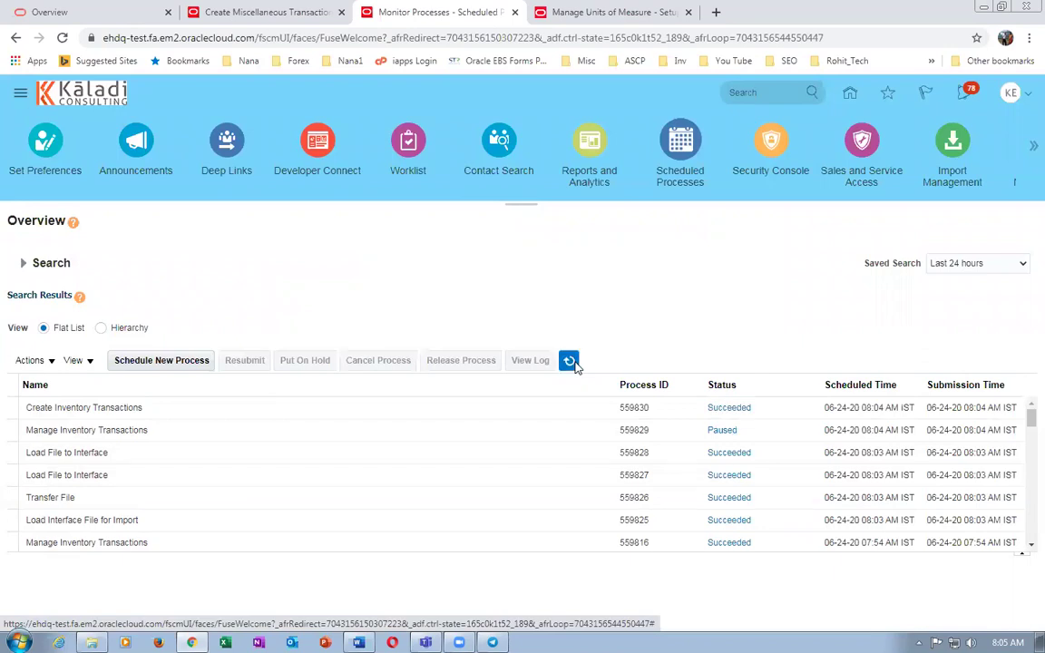
Leave the Manage Units of Measure page without saving and open Manage Pending Transactions from Inventory Management under Supply Chain Execution.
{"action": "left_click", "coordinate": [585, 7]}
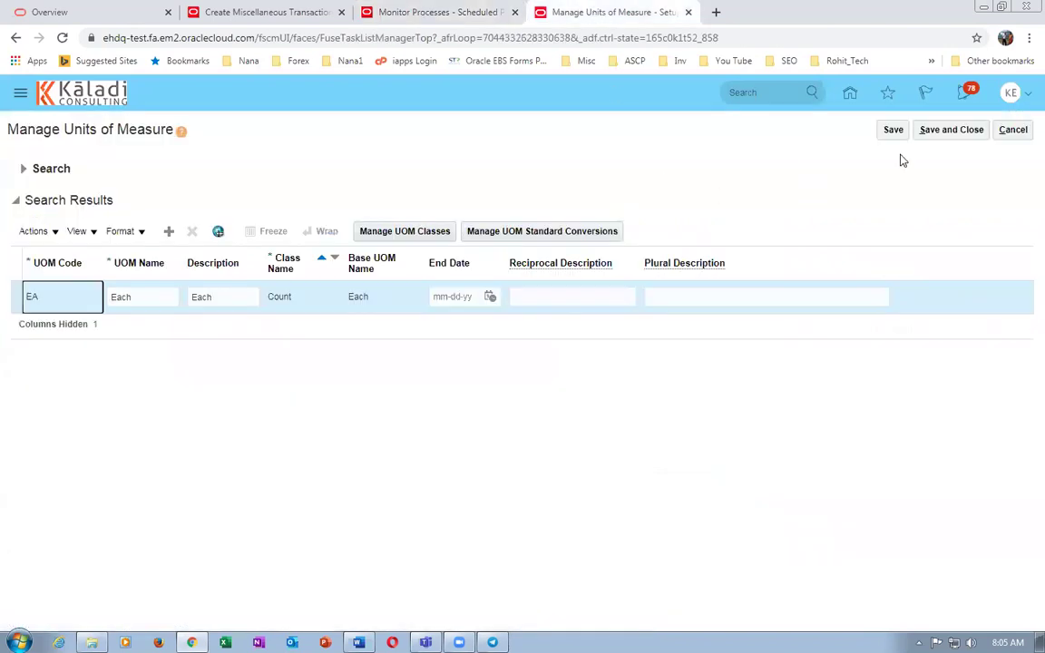
{"action": "left_click", "coordinate": [1013, 129]}
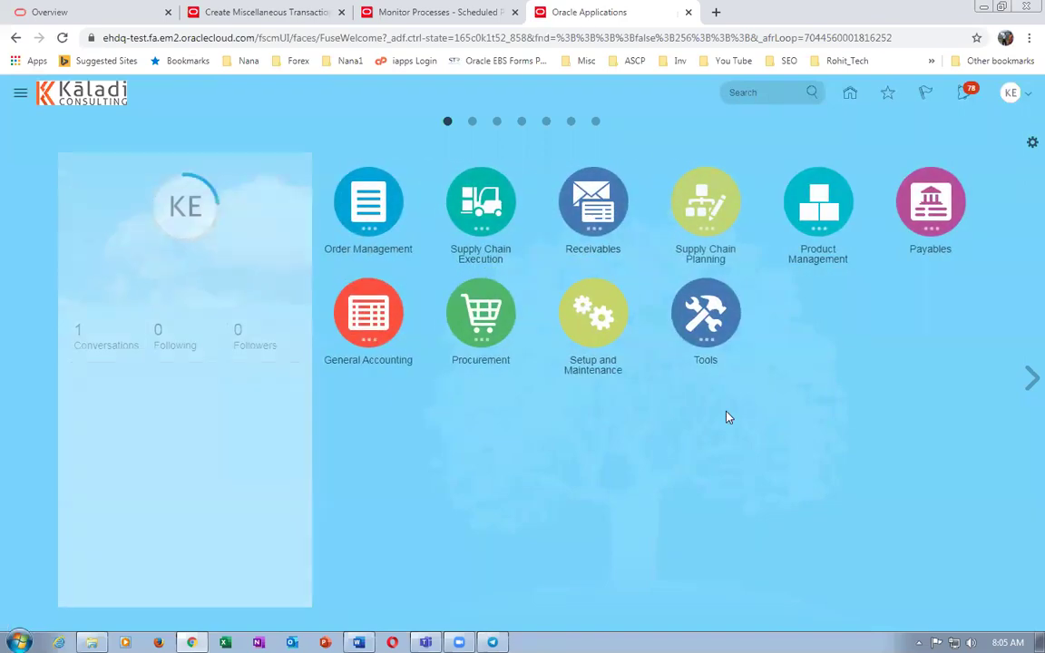
{"action": "left_click", "coordinate": [449, 201]}
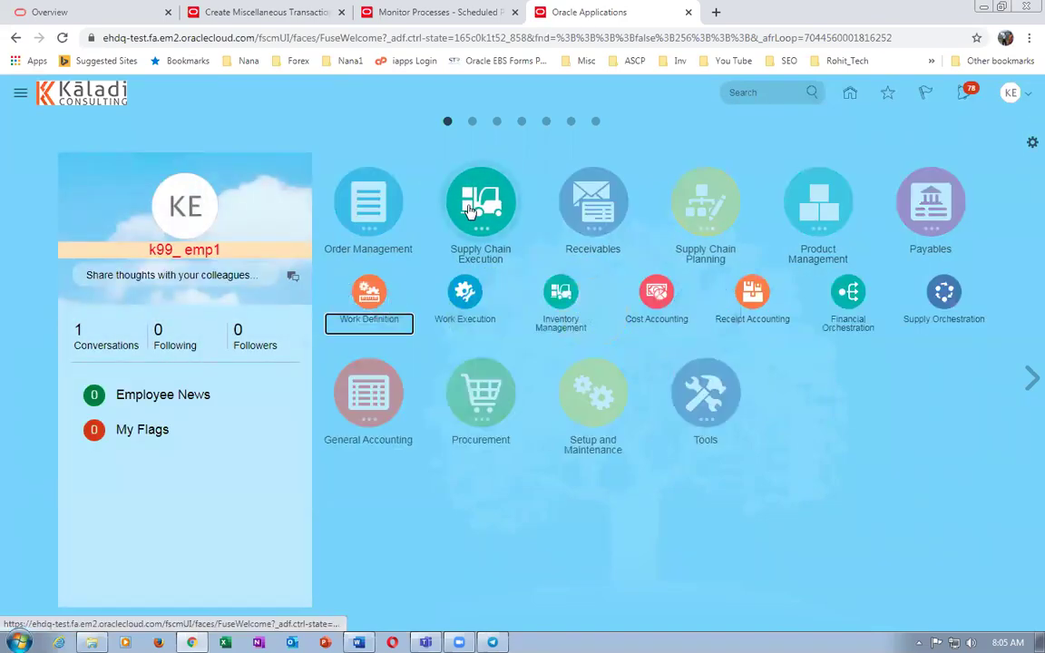
{"action": "left_click", "coordinate": [559, 317]}
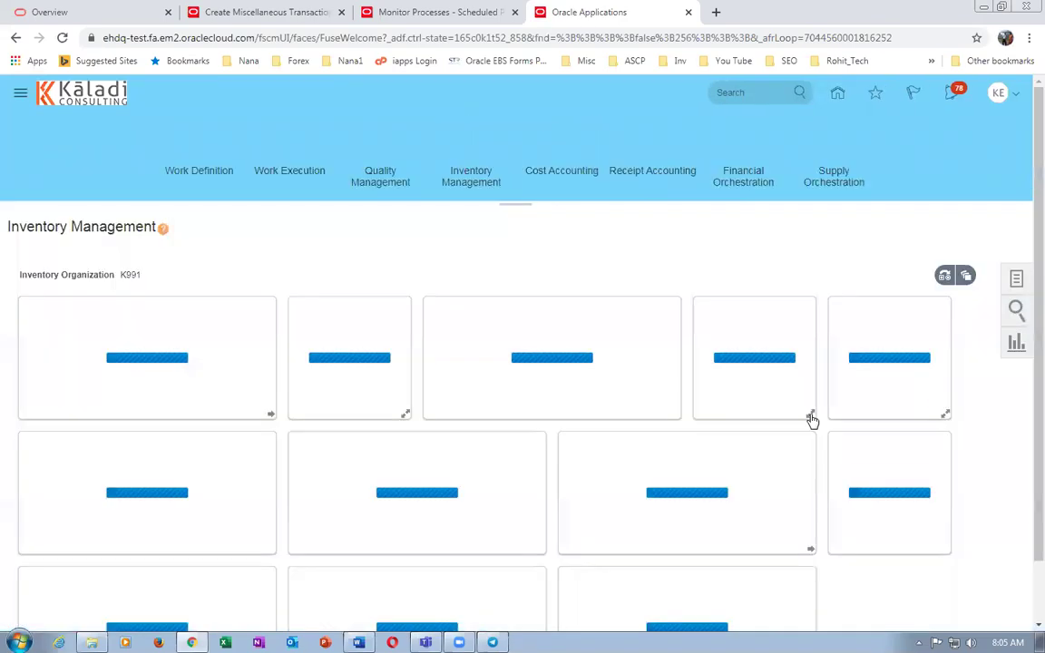
{"action": "left_click", "coordinate": [1018, 278]}
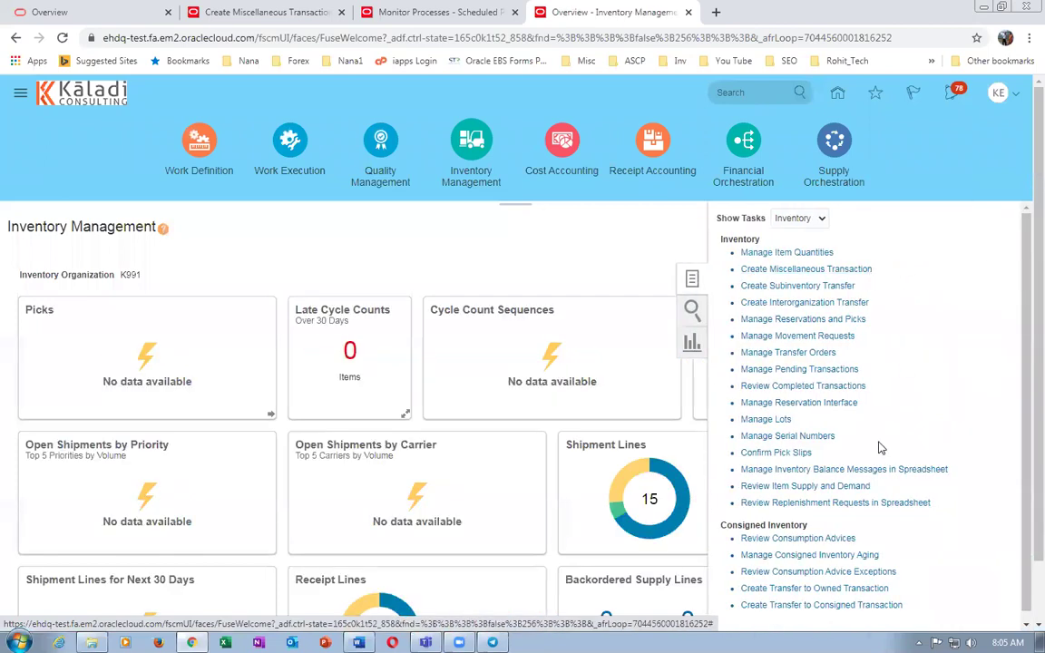
{"action": "left_click", "coordinate": [765, 370]}
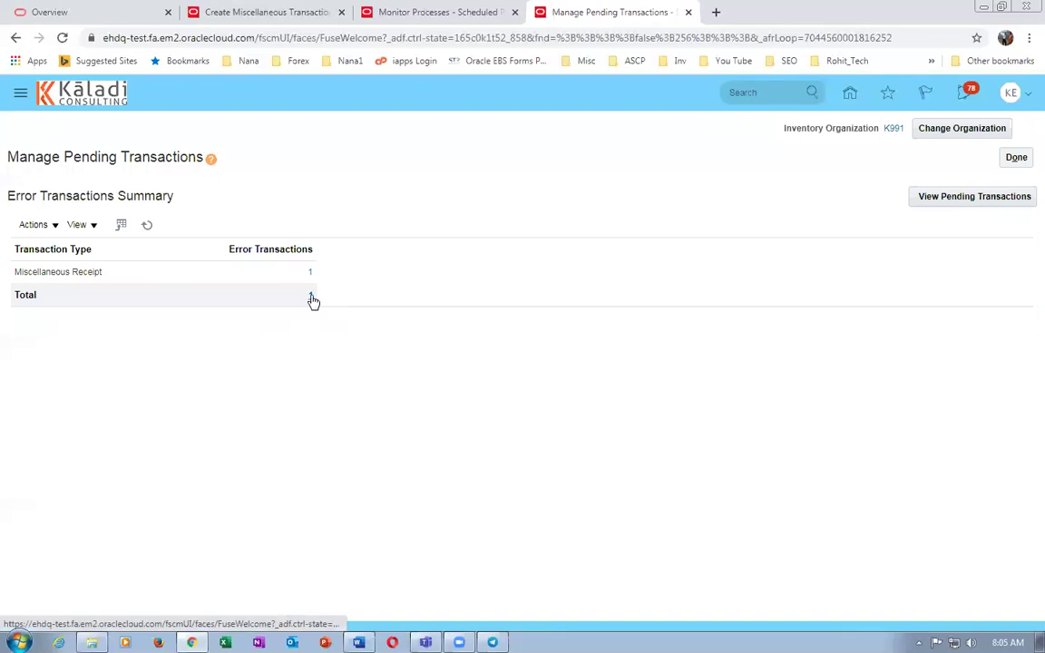
View the pending transactions of organization K991 for item m20_imp_test1, looking the item up with m20_imp.
{"action": "left_click", "coordinate": [1007, 199]}
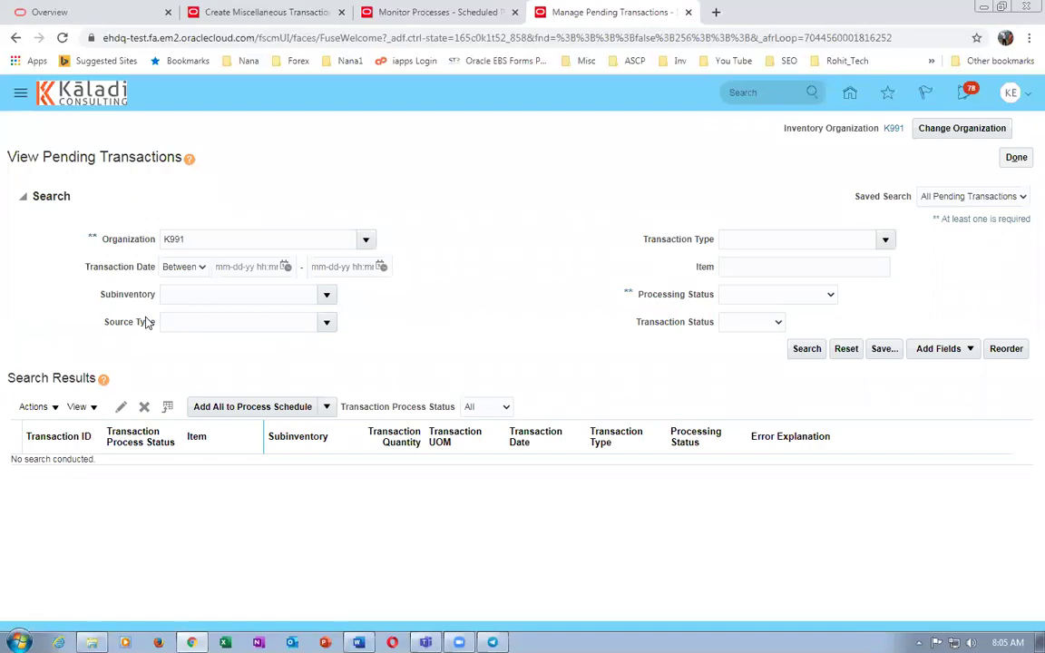
{"action": "left_click", "coordinate": [762, 265]}
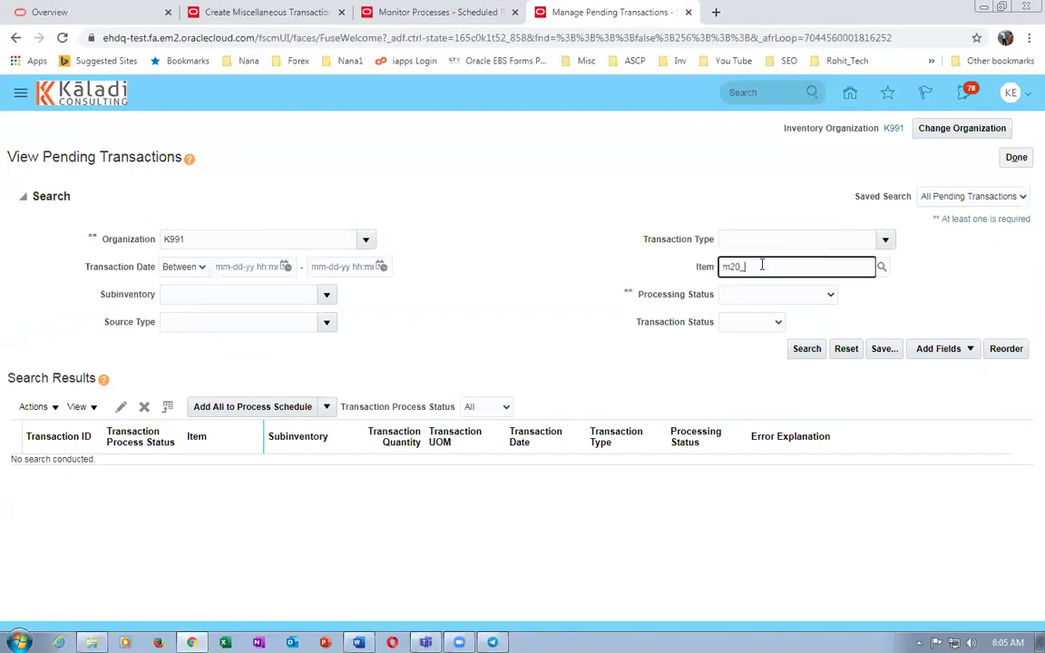
{"action": "type", "text": "m20_imp"}
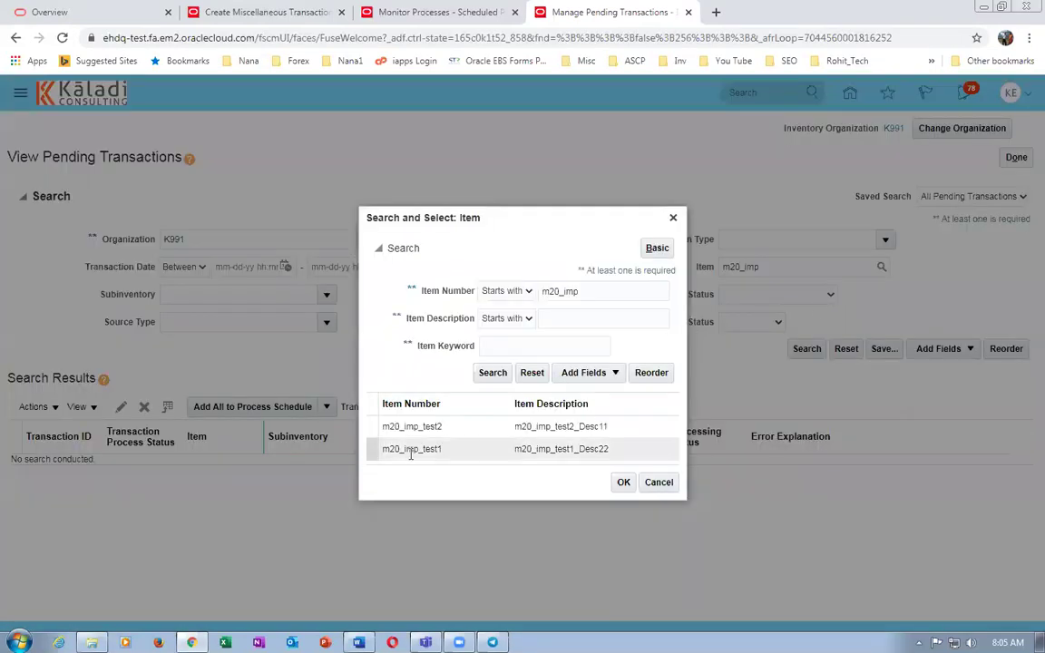
{"action": "left_click", "coordinate": [410, 450]}
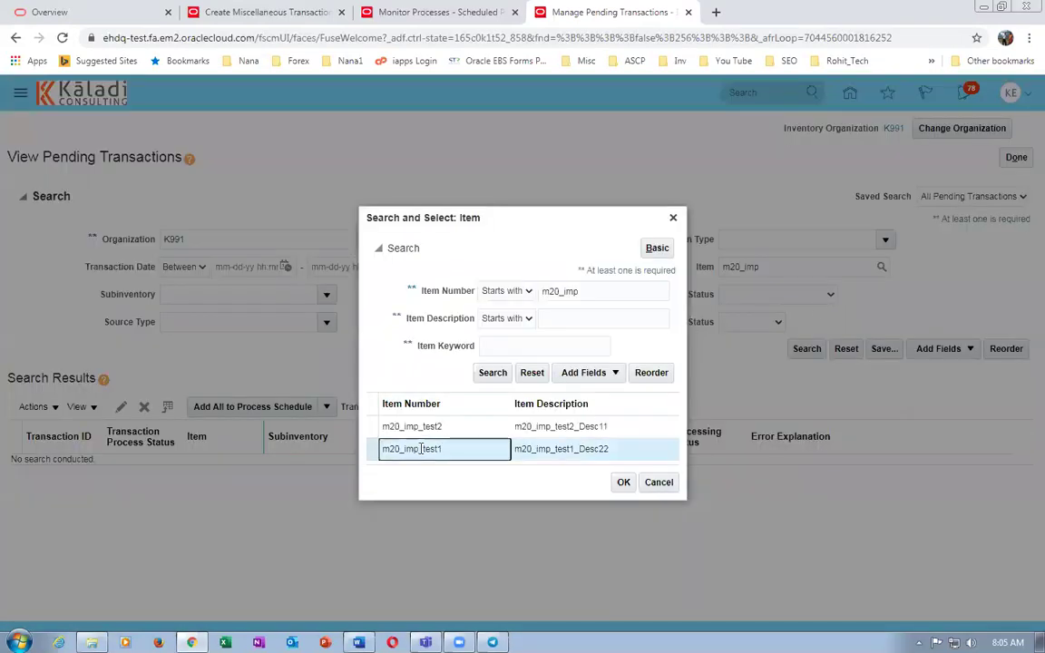
{"action": "left_click", "coordinate": [623, 484]}
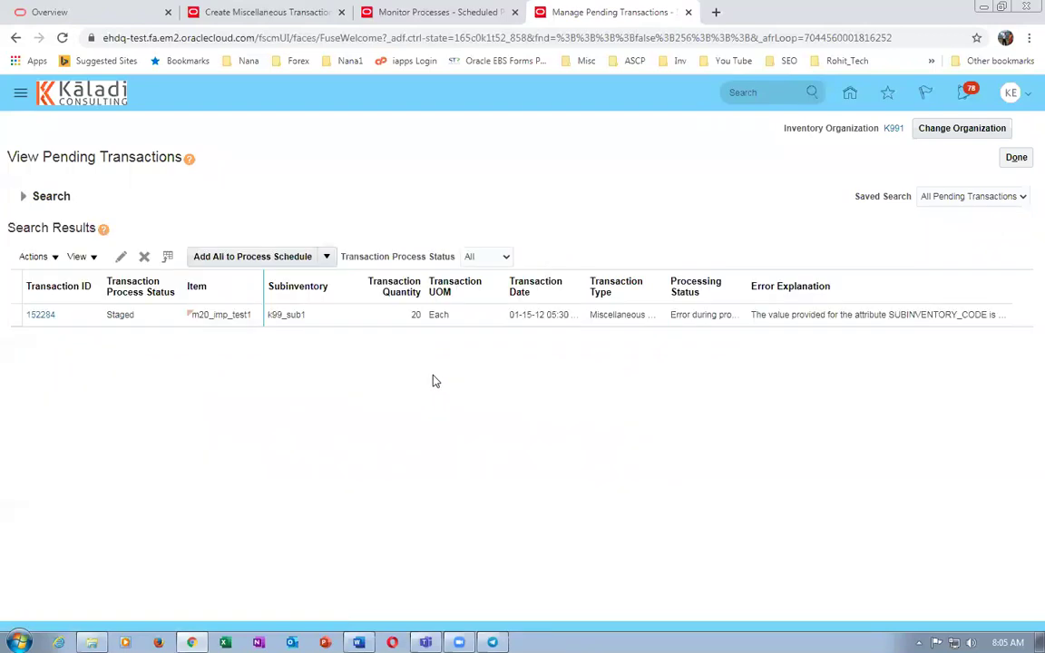
Open the pending transaction of m20_imp_test1 for editing and review its location, quantity, transaction and in-transit details.
{"action": "left_click", "coordinate": [15, 314]}
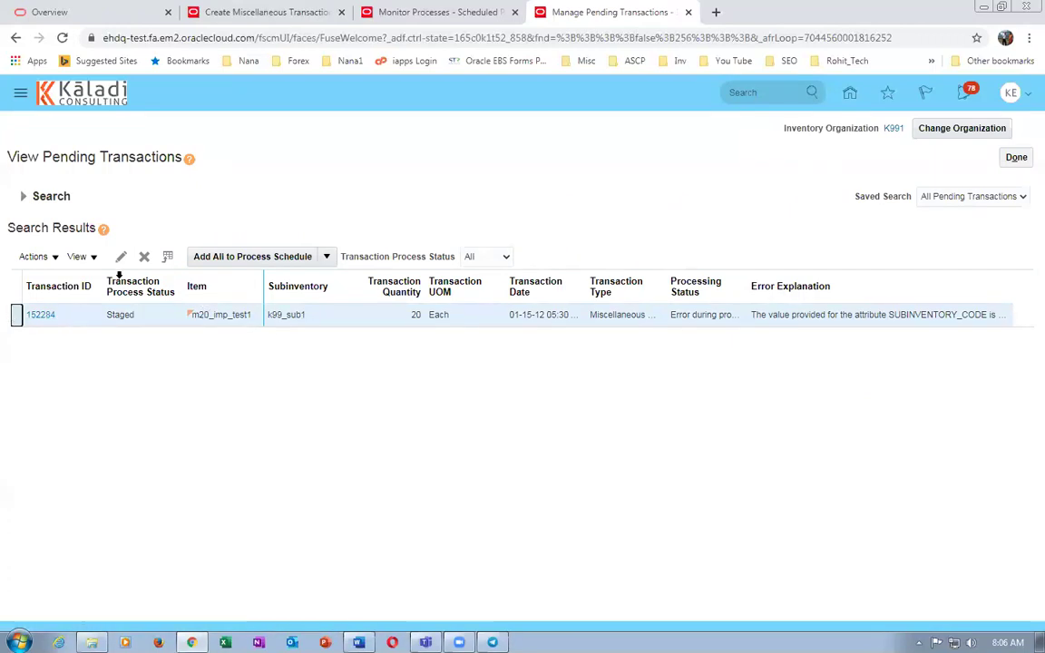
{"action": "left_click", "coordinate": [121, 257]}
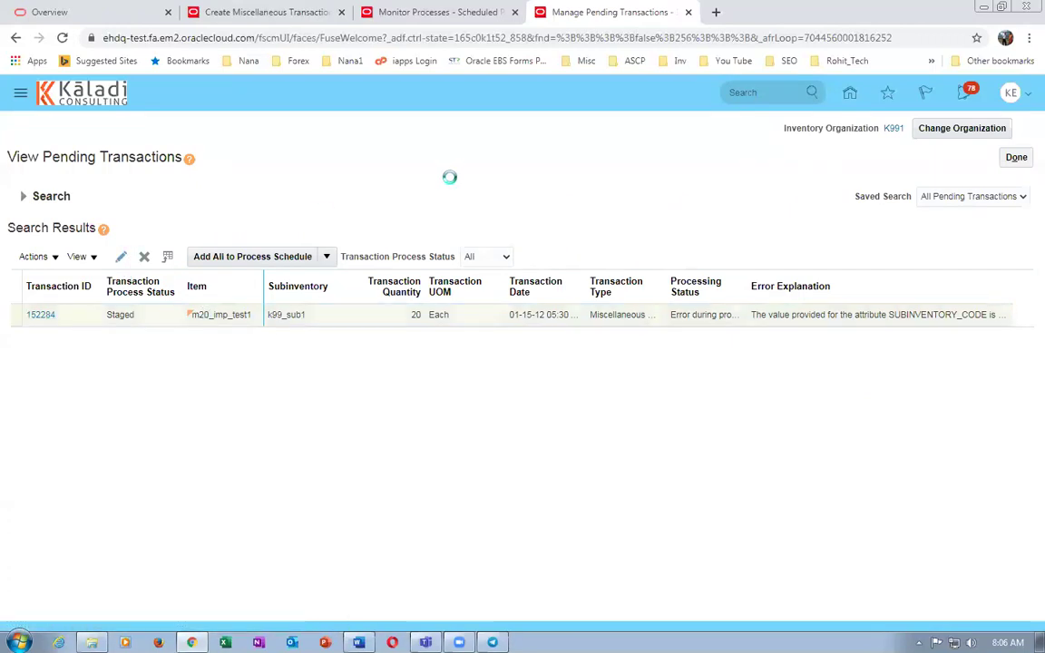
{"action": "scroll", "coordinate": [326, 209], "scroll_direction": "down", "scroll_amount": 3}
{"action": "scroll", "coordinate": [328, 235], "scroll_direction": "up", "scroll_amount": 2}
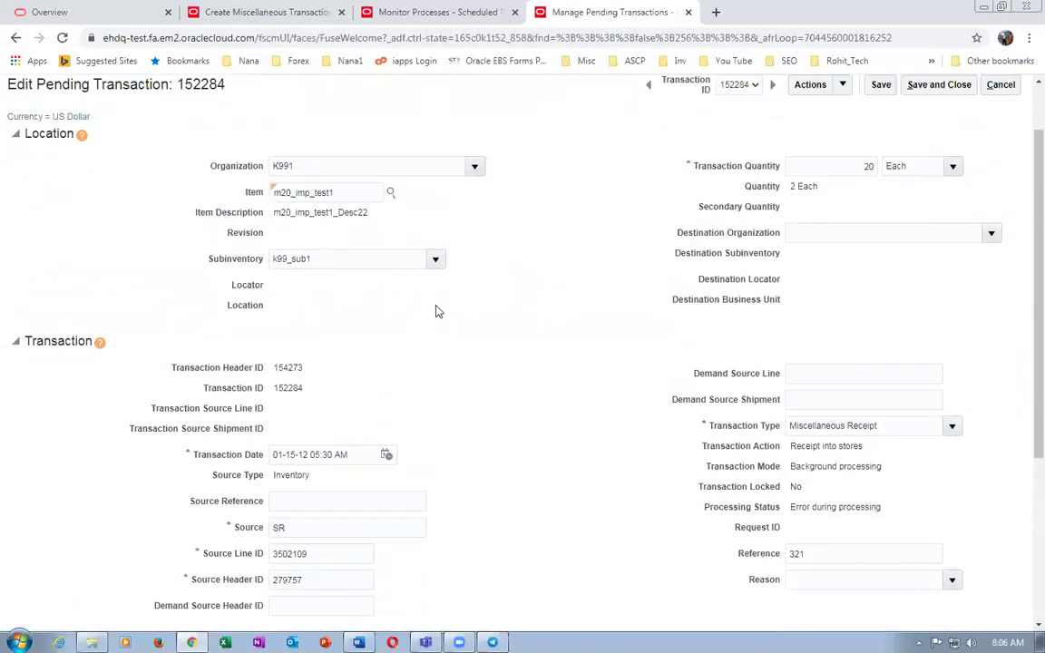
{"action": "scroll", "coordinate": [437, 323], "scroll_direction": "down", "scroll_amount": 3}
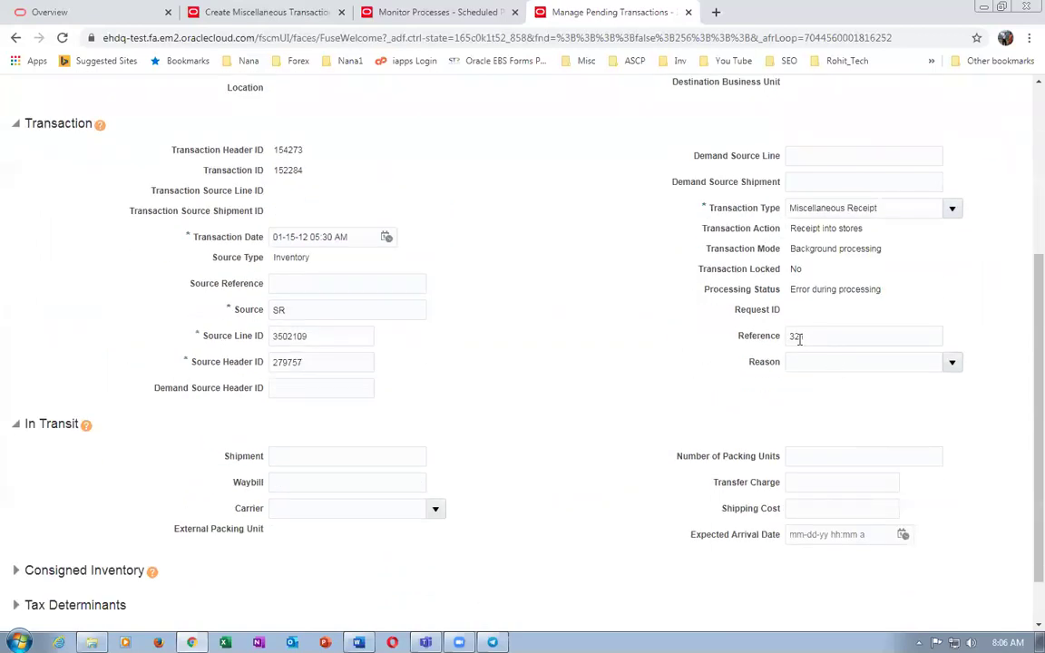
{"action": "scroll", "coordinate": [584, 422], "scroll_direction": "up", "scroll_amount": 3}
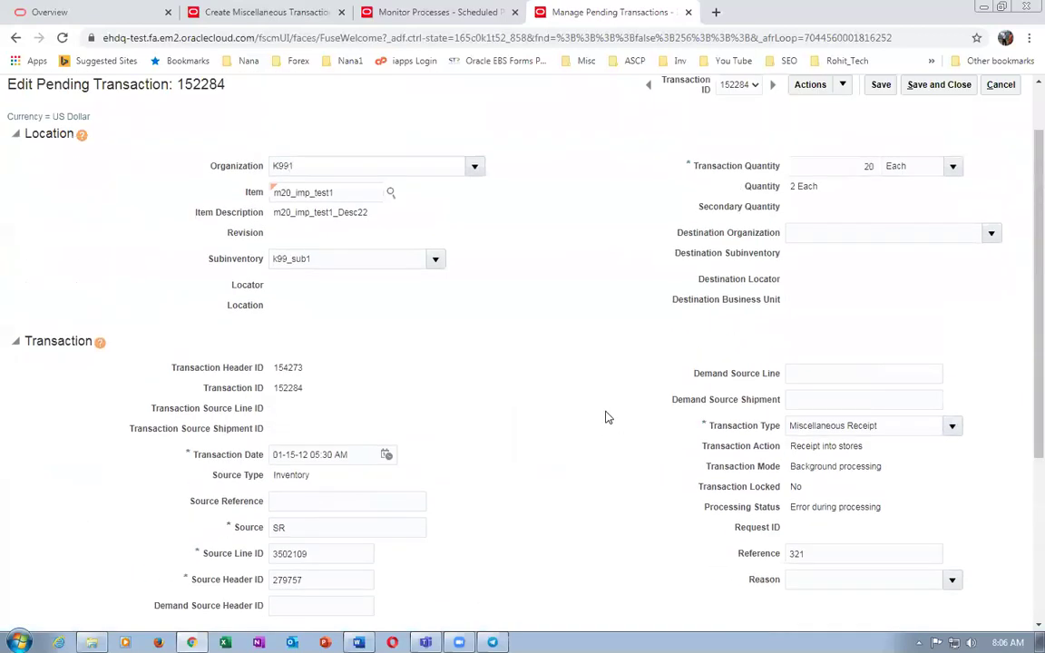
{"action": "scroll", "coordinate": [603, 416], "scroll_direction": "up", "scroll_amount": 1}
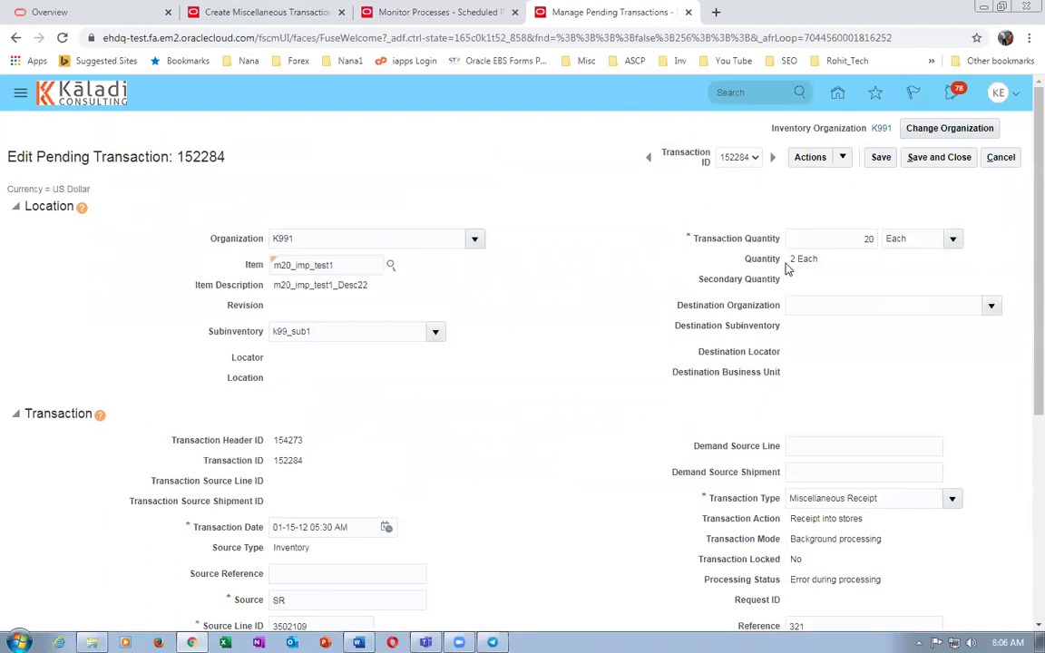
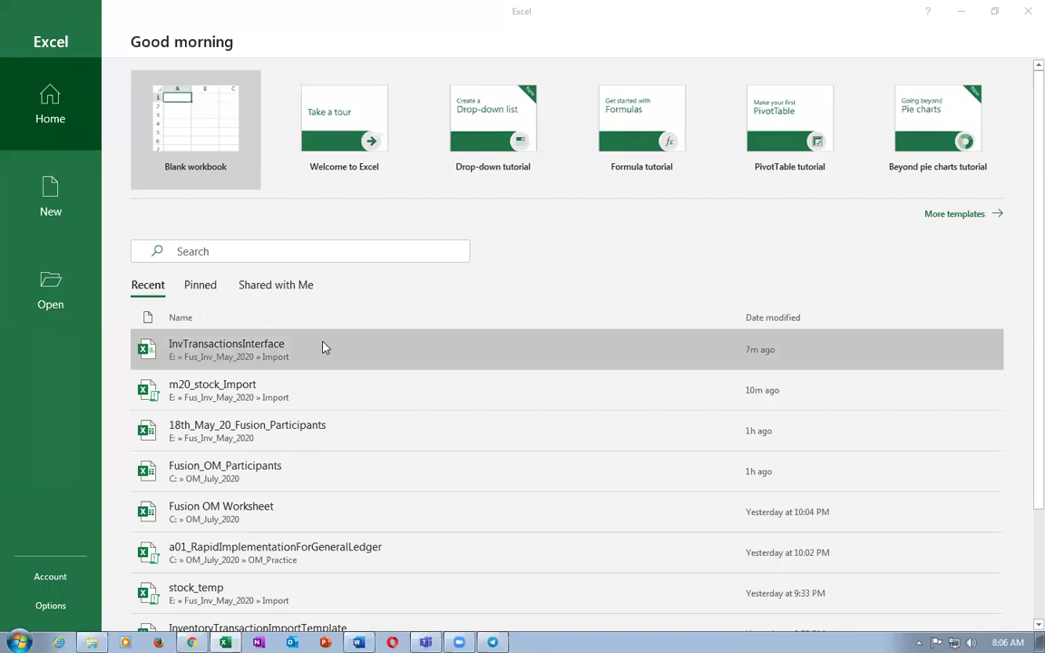
Open the m20_stock_Import workbook in Excel and examine row 5 from the transaction quantity through the source and DSP segment columns.
{"action": "left_click", "coordinate": [298, 403]}
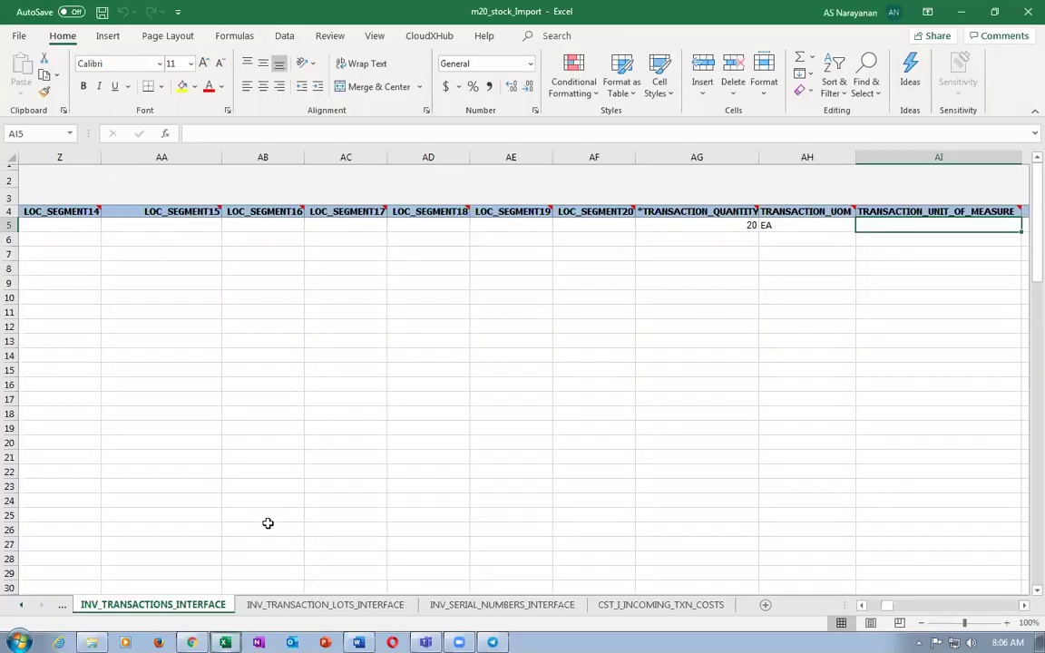
{"action": "left_click", "coordinate": [673, 227]}
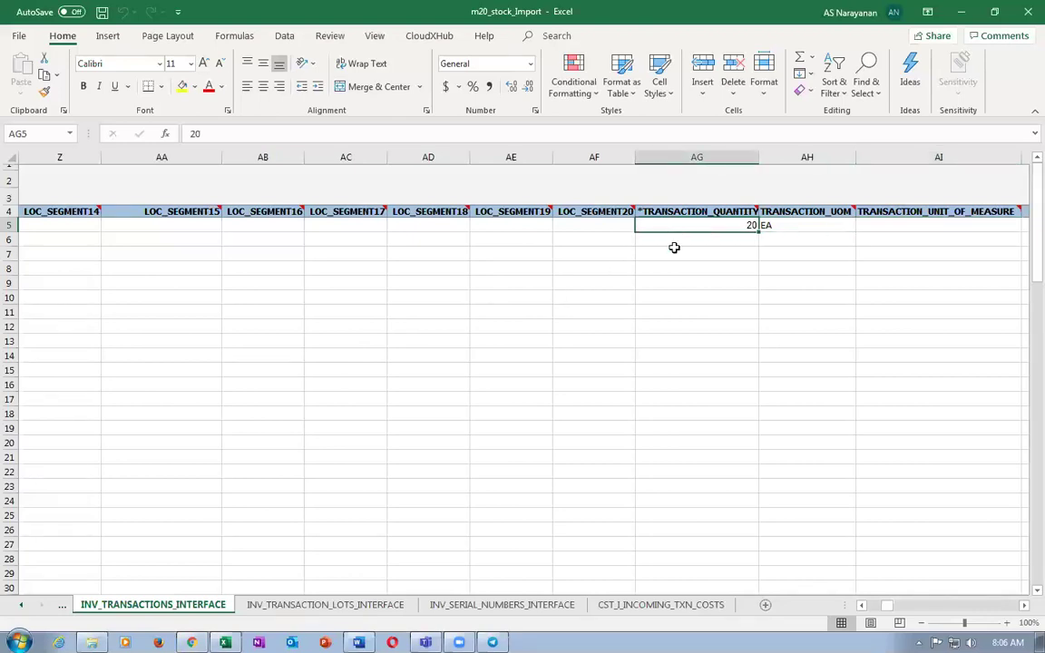
{"action": "key", "text": "Right"}
{"action": "key", "text": "Right"}
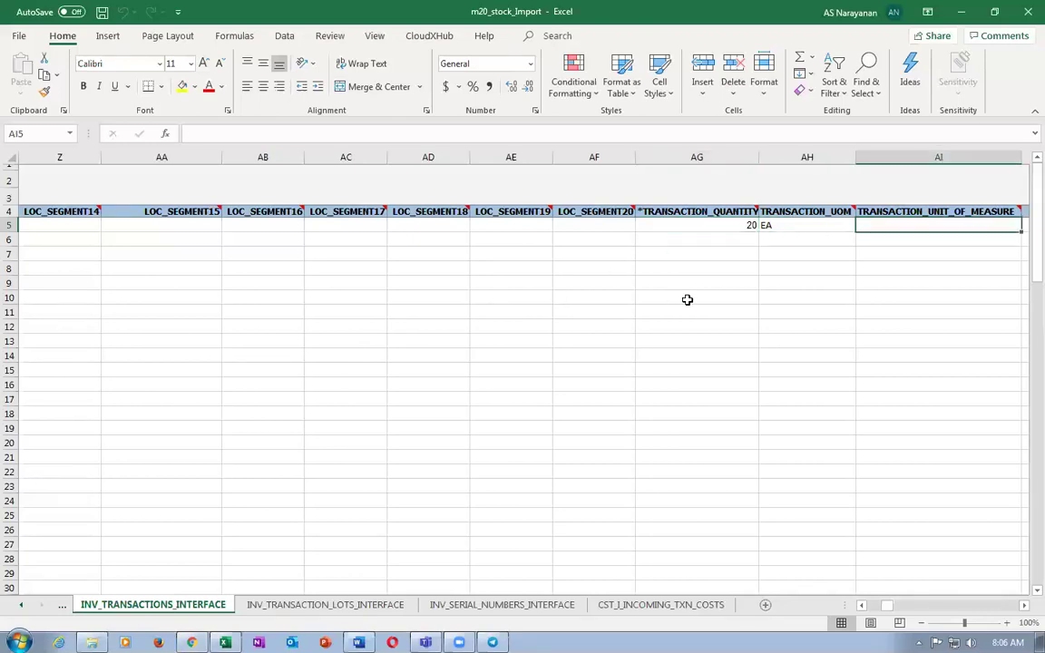
{"action": "key", "text": "Right"}
{"action": "key", "text": "Right"}
{"action": "key", "text": "Right"}
{"action": "key", "text": "Right"}
{"action": "key", "text": "Right"}
{"action": "key", "text": "Right"}
{"action": "key", "text": "Right"}
{"action": "key", "text": "Right"}
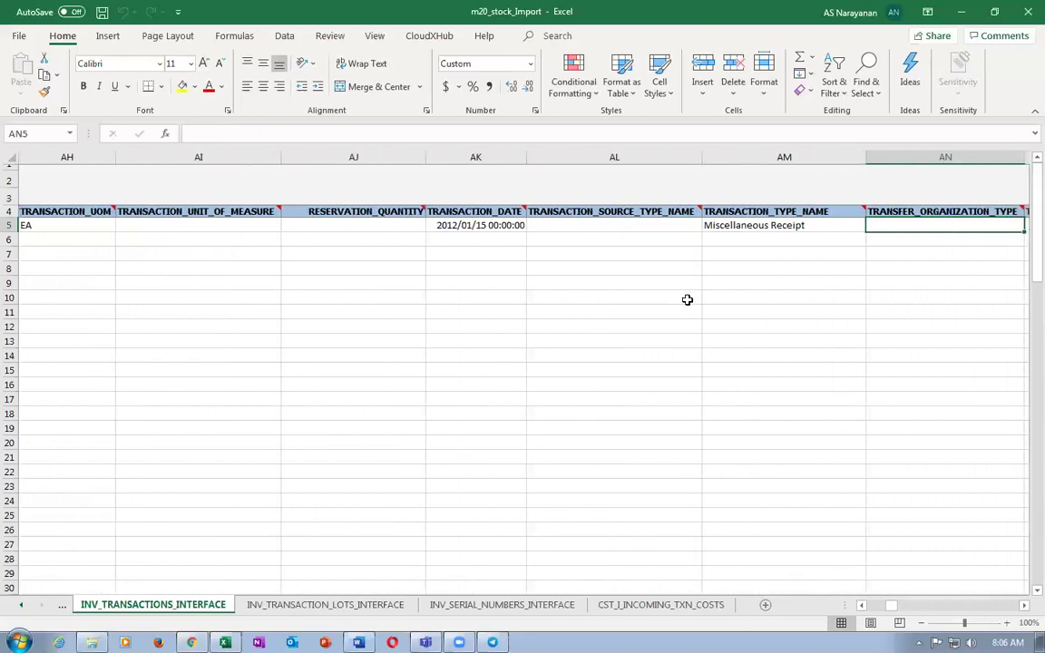
{"action": "key", "text": "Right"}
{"action": "key", "text": "Right"}
{"action": "key", "text": "Right"}
{"action": "key", "text": "Right"}
{"action": "key", "text": "Right"}
{"action": "key", "text": "Right"}
{"action": "key", "text": "Right"}
{"action": "key", "text": "Right"}
{"action": "key", "text": "Right"}
{"action": "key", "text": "Right"}
{"action": "key", "text": "Right"}
{"action": "key", "text": "Right"}
{"action": "key", "text": "Right"}
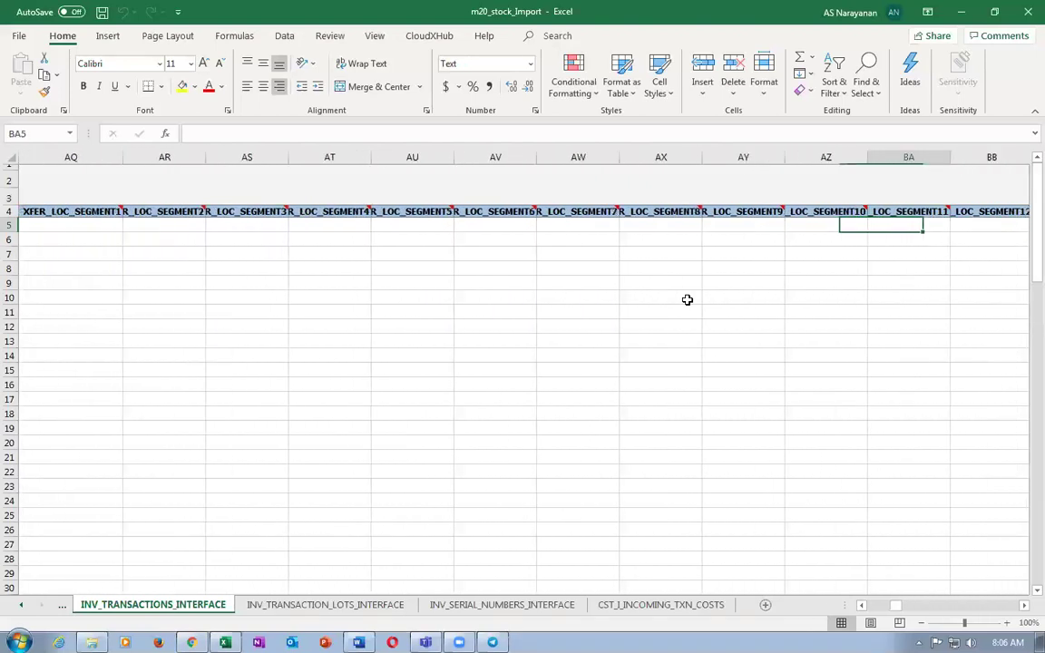
{"action": "key", "text": "Right"}
{"action": "key", "text": "Right"}
{"action": "key", "text": "Right"}
{"action": "key", "text": "Right"}
{"action": "key", "text": "Right"}
{"action": "key", "text": "Right"}
{"action": "key", "text": "Right"}
{"action": "key", "text": "Right"}
{"action": "key", "text": "Right"}
{"action": "key", "text": "Right"}
{"action": "key", "text": "Right"}
{"action": "key", "text": "Right"}
{"action": "key", "text": "Right"}
{"action": "key", "text": "Right"}
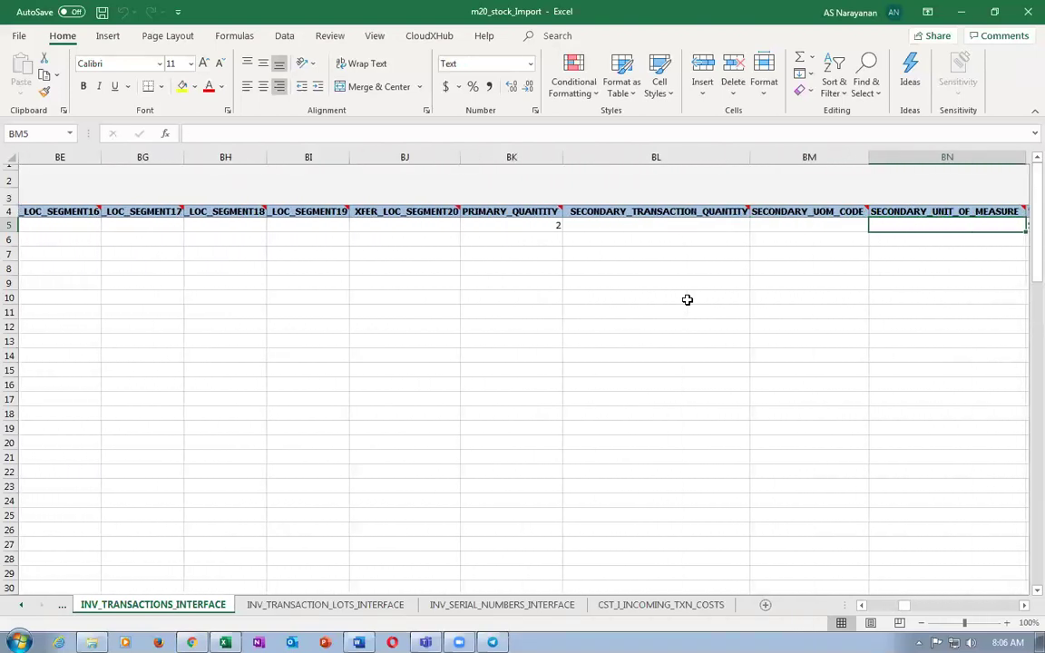
{"action": "key", "text": "Right"}
{"action": "key", "text": "Right"}
{"action": "key", "text": "Right"}
{"action": "key", "text": "Right"}
{"action": "key", "text": "Right"}
{"action": "key", "text": "Right"}
{"action": "key", "text": "Right"}
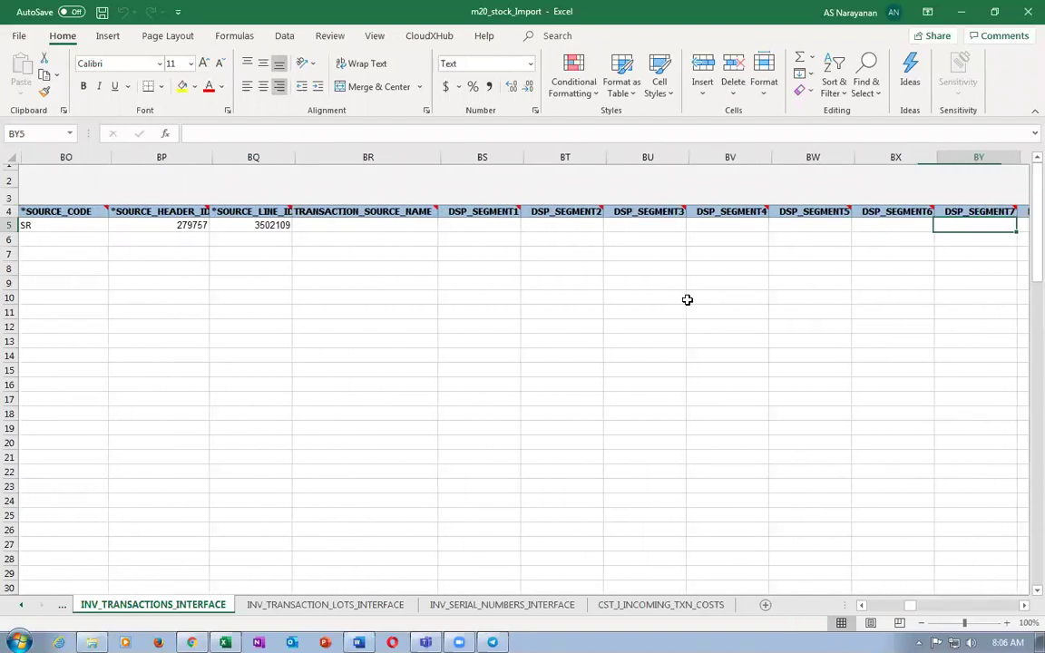
Go back along row 5 to check the primary quantity and the neighbouring secondary quantity column.
{"action": "key", "text": "Left"}
{"action": "key", "text": "Left"}
{"action": "key", "text": "Left"}
{"action": "key", "text": "Left"}
{"action": "key", "text": "Left"}
{"action": "key", "text": "Left"}
{"action": "key", "text": "Left"}
{"action": "key", "text": "Left"}
{"action": "key", "text": "Left"}
{"action": "key", "text": "Left"}
{"action": "key", "text": "Left"}
{"action": "key", "text": "Left"}
{"action": "key", "text": "Left"}
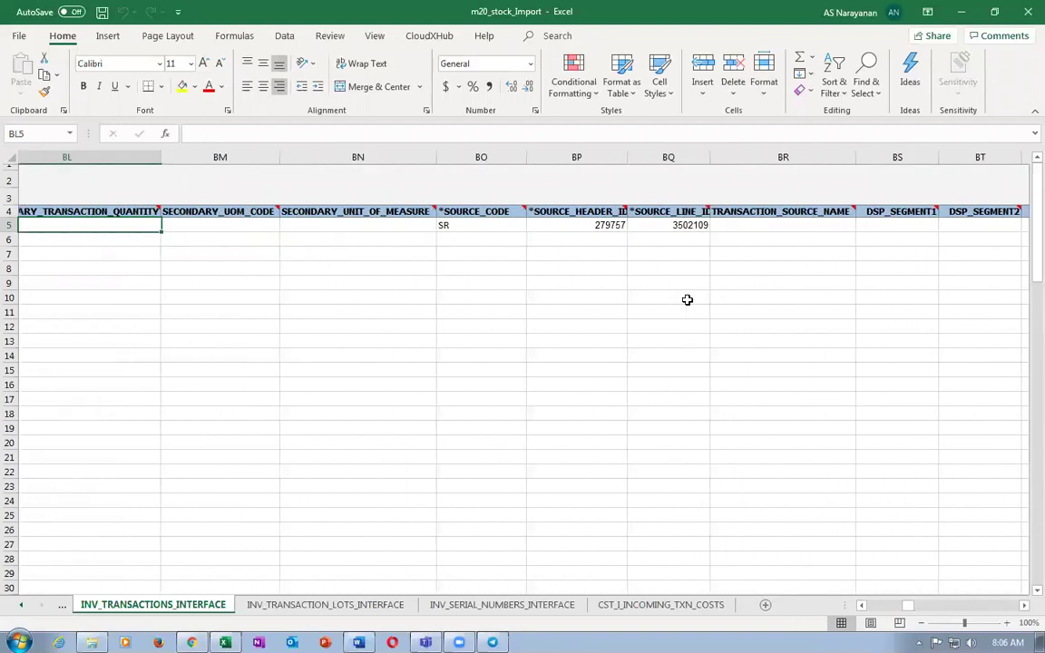
{"action": "key", "text": "Left"}
{"action": "key", "text": "Left"}
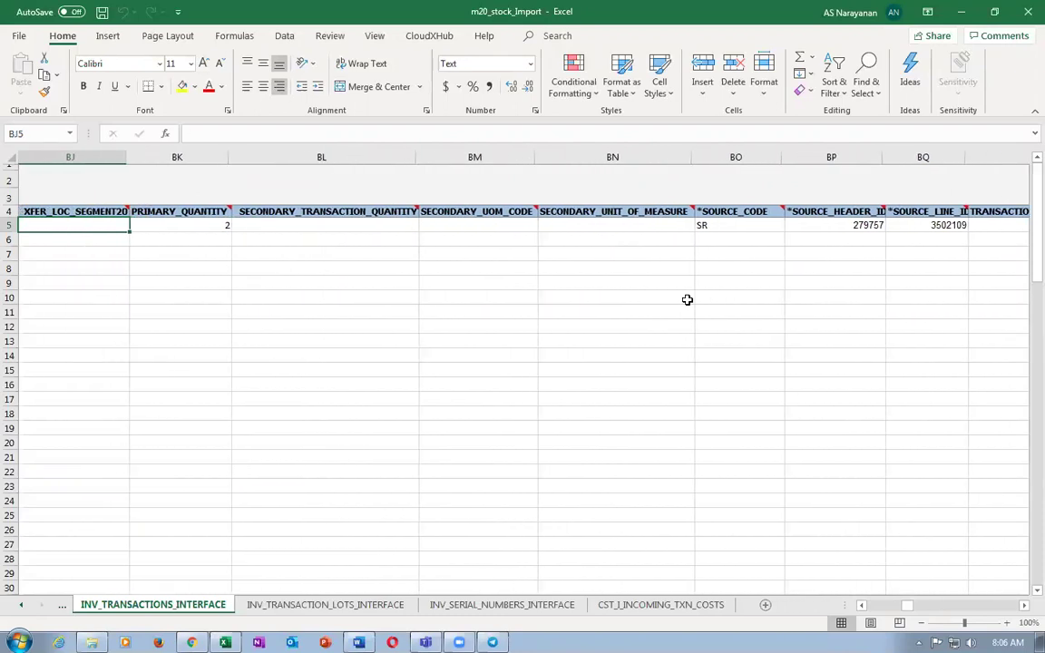
{"action": "key", "text": "Right"}
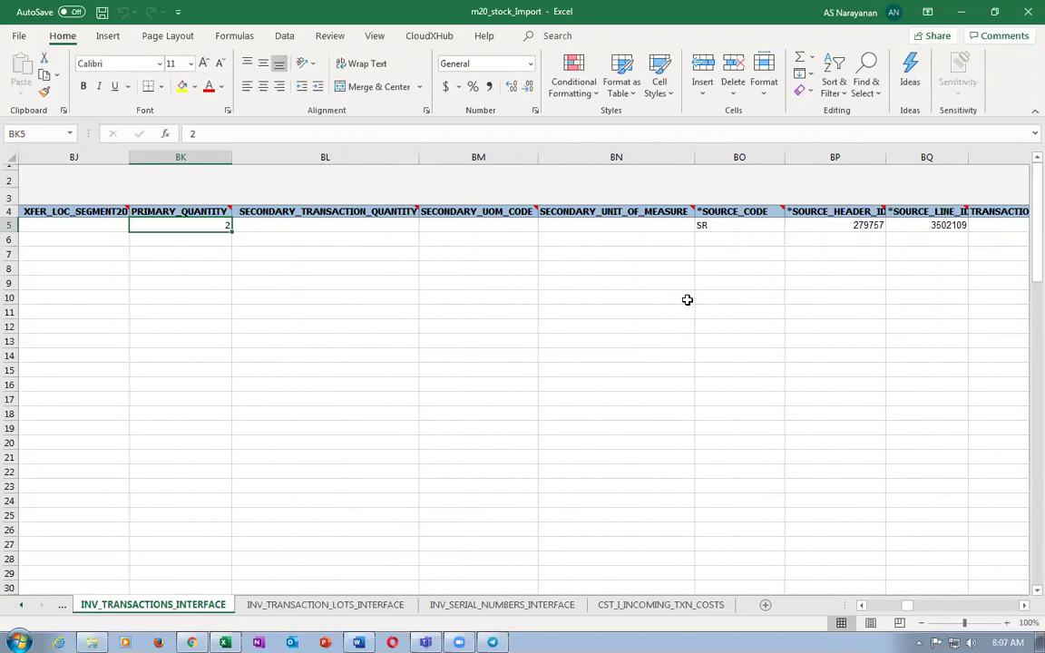
{"action": "key", "text": "Right"}
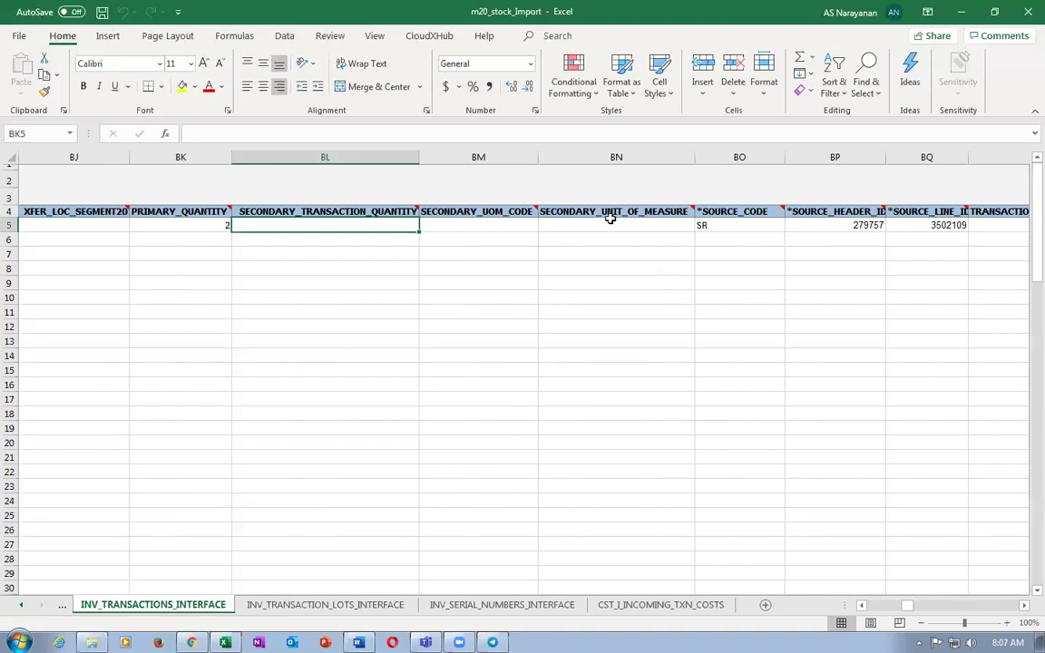
Back in the pending transaction in Chrome, set the transaction quantity to 2 and the subinventory to k991_sub1, and save.
{"action": "key", "text": "alt+Tab"}
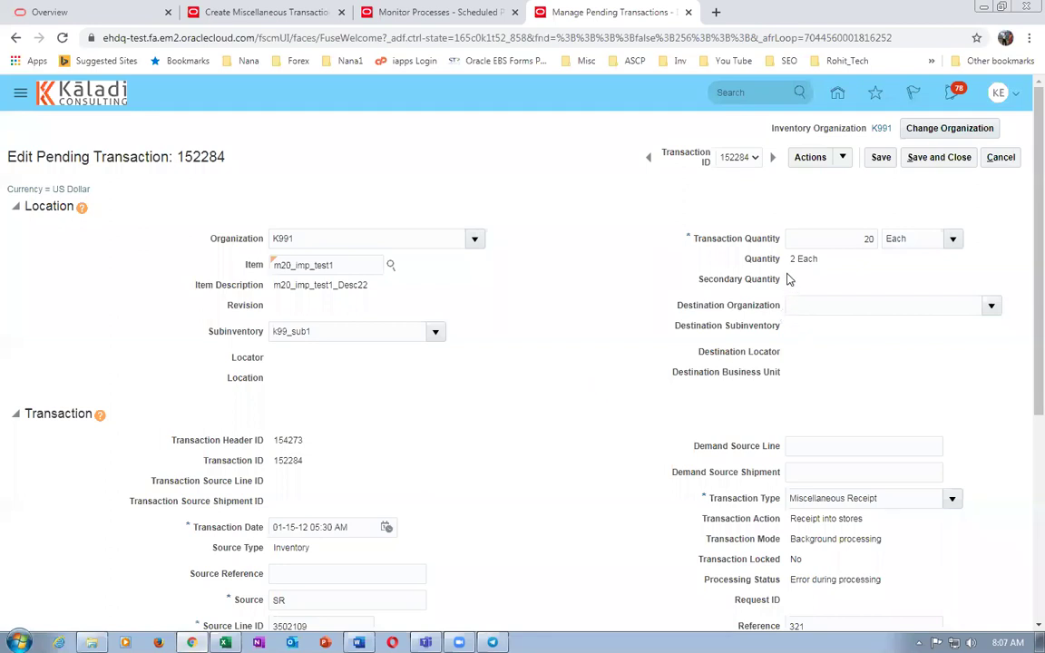
{"action": "left_click_drag", "start_coordinate": [857, 241], "coordinate": [881, 248]}
{"action": "type", "text": "2"}
{"action": "left_click", "coordinate": [796, 289]}
{"action": "left_click", "coordinate": [435, 335]}
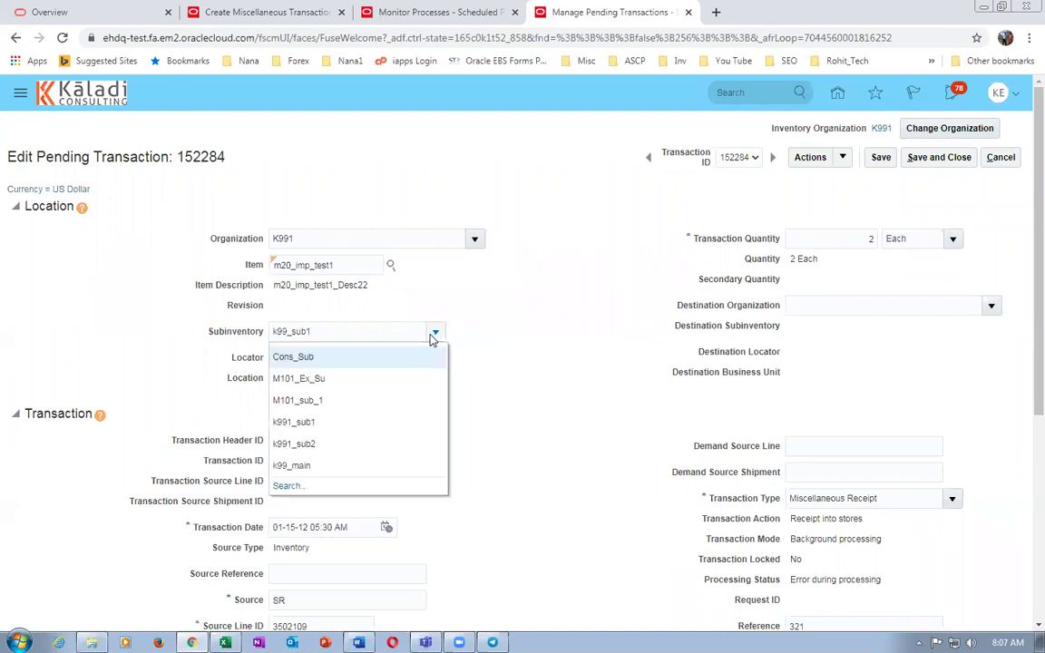
{"action": "left_click", "coordinate": [345, 420]}
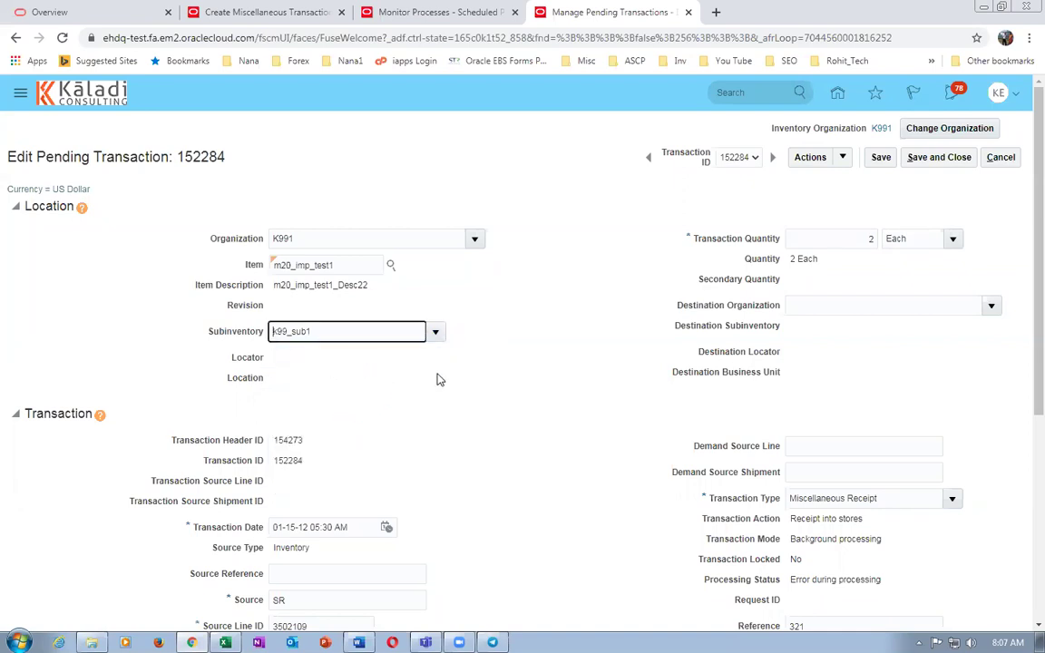
{"action": "left_click", "coordinate": [881, 160]}
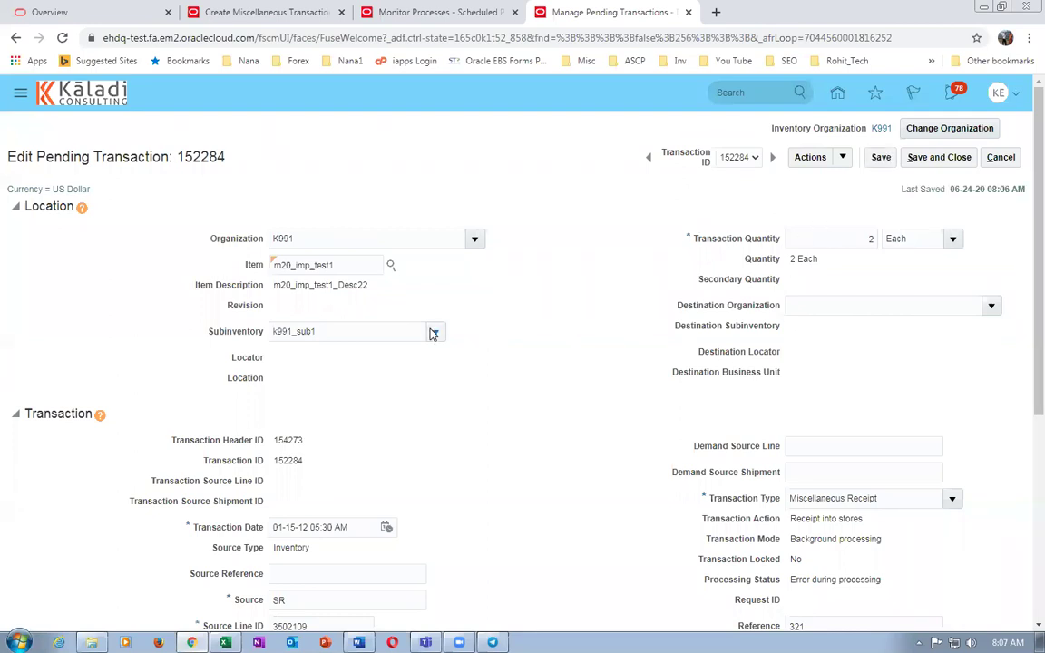
Add the corrected pending transaction to the process schedule, then save and close it.
{"action": "left_click", "coordinate": [812, 158]}
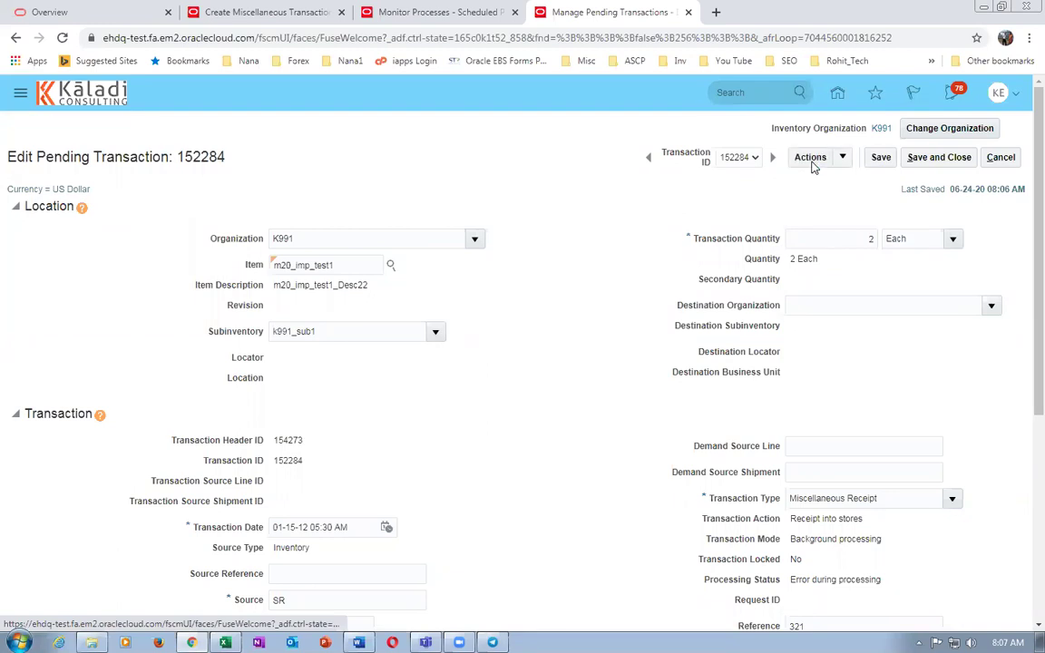
{"action": "left_click", "coordinate": [836, 164]}
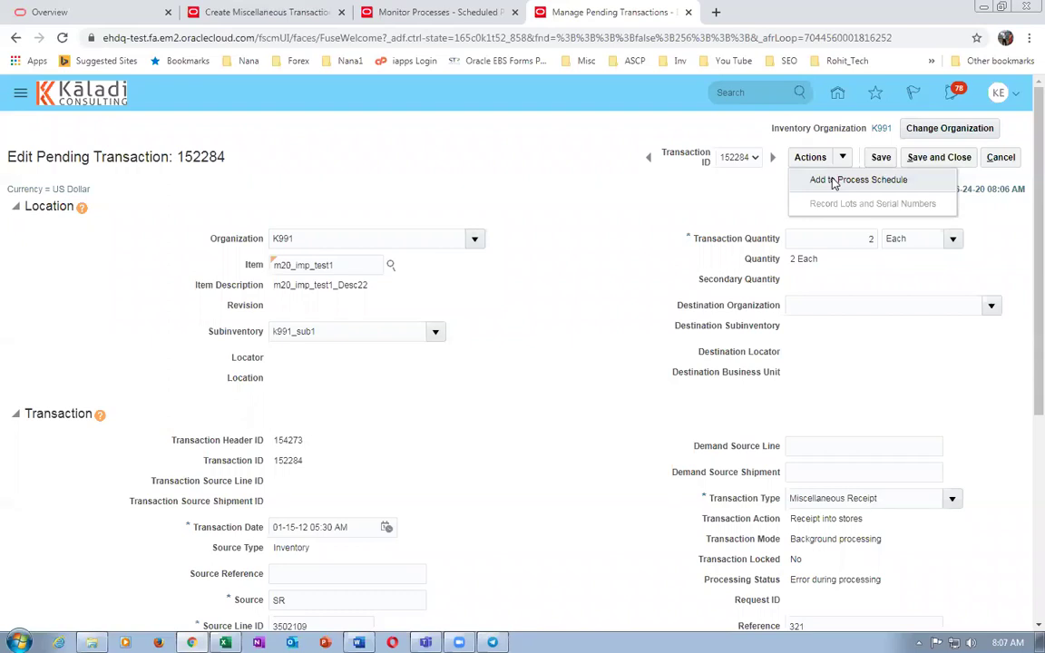
{"action": "left_click", "coordinate": [832, 181]}
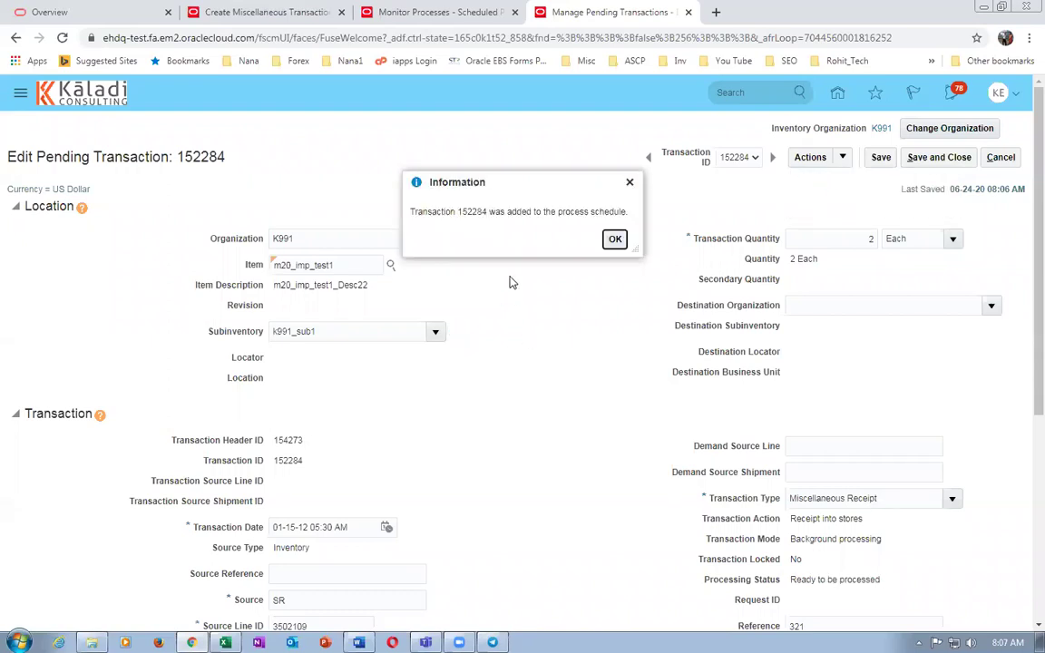
{"action": "left_click", "coordinate": [615, 238]}
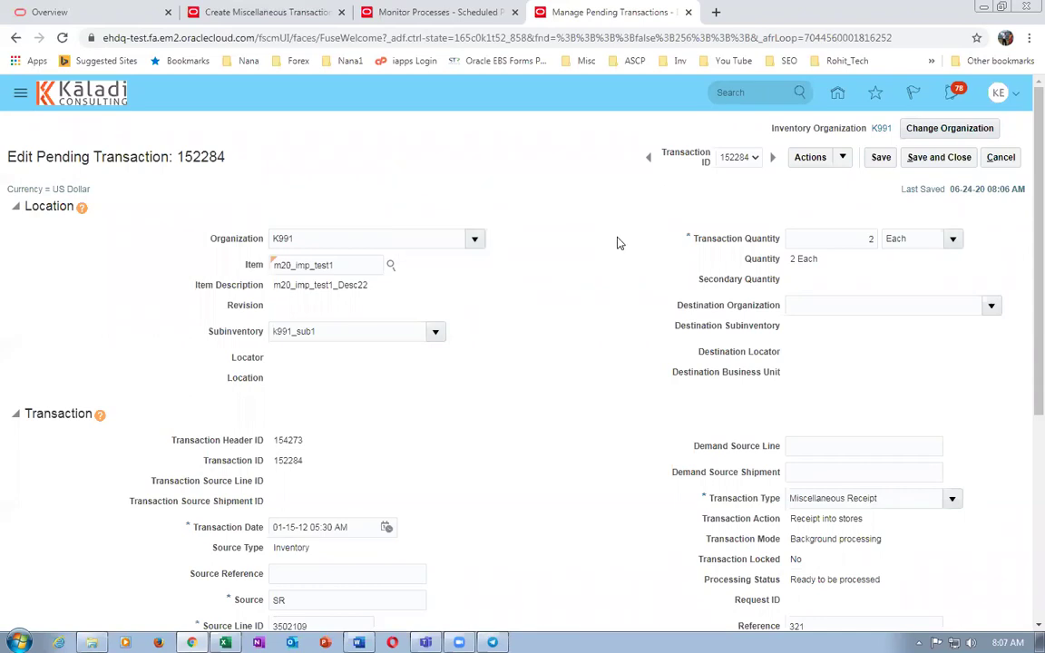
{"action": "left_click", "coordinate": [940, 157]}
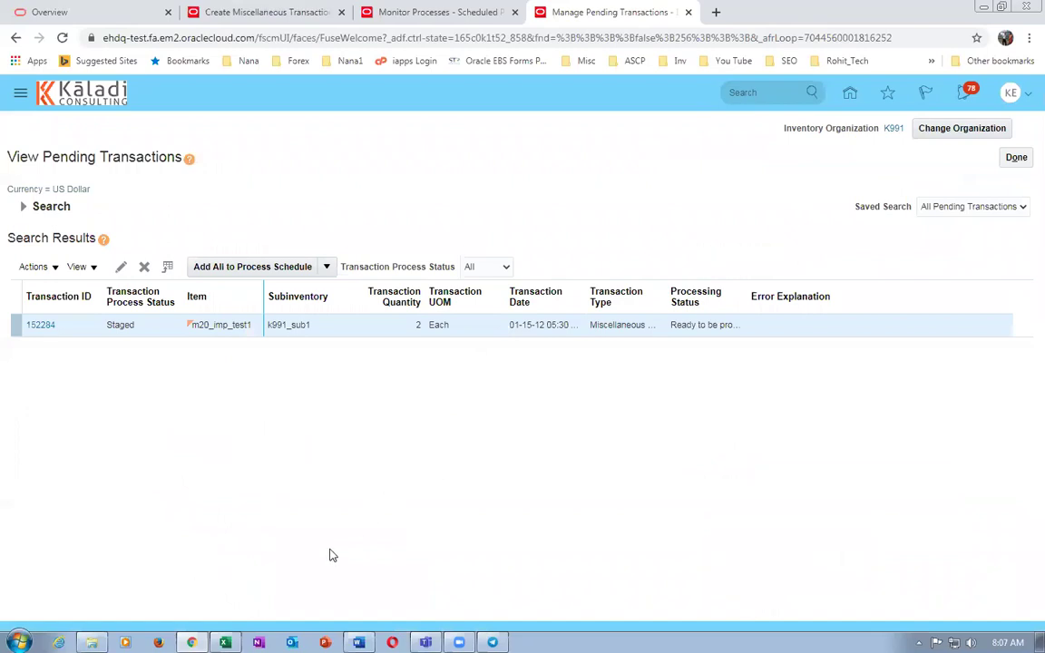
Refresh the scheduled processes list and show the details of the latest Create Inventory Transactions process.
{"action": "left_click", "coordinate": [420, 12]}
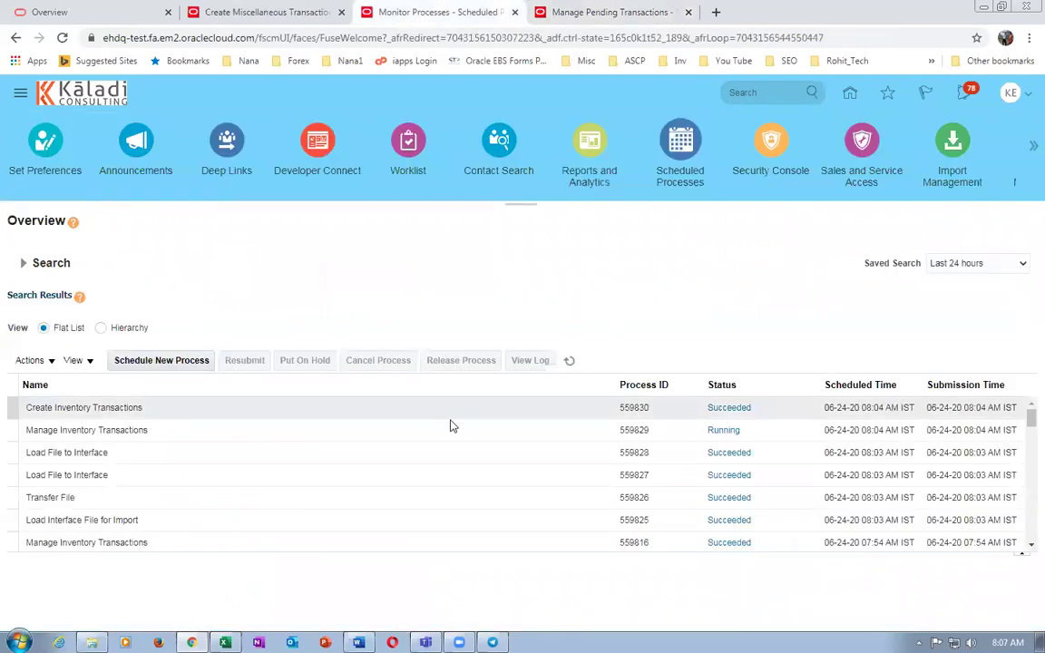
{"action": "left_click", "coordinate": [568, 362]}
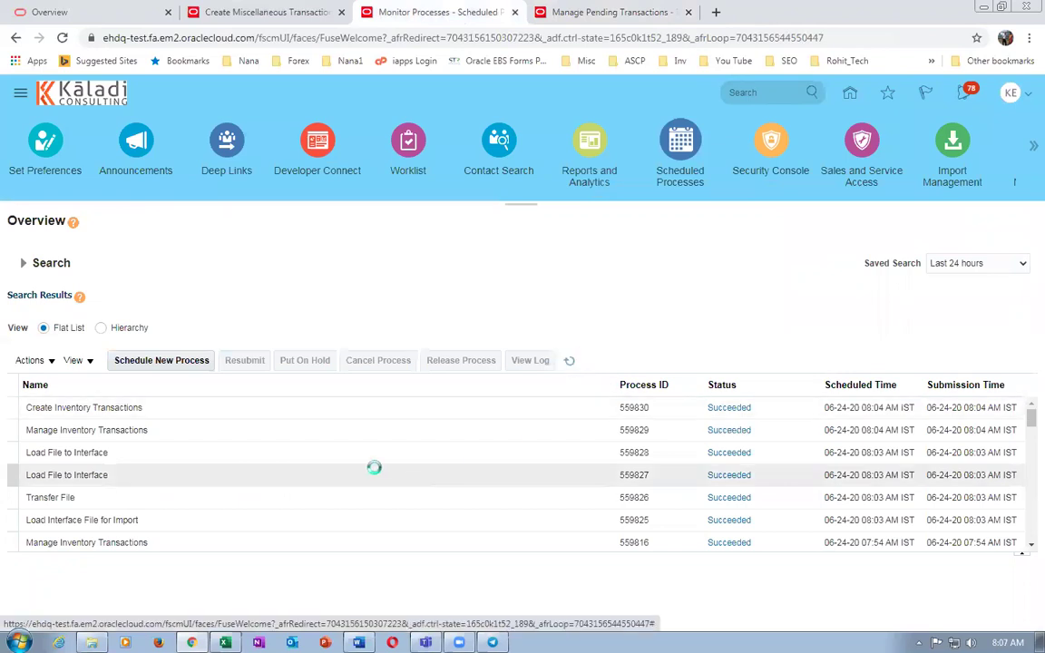
{"action": "left_click", "coordinate": [287, 413]}
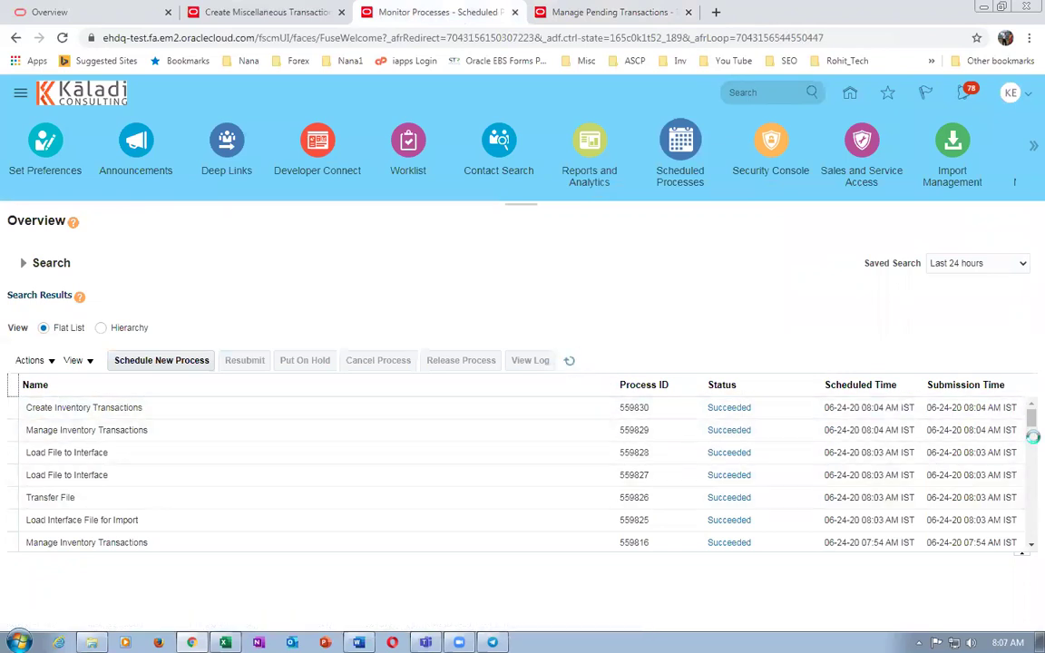
{"action": "left_click", "coordinate": [168, 406]}
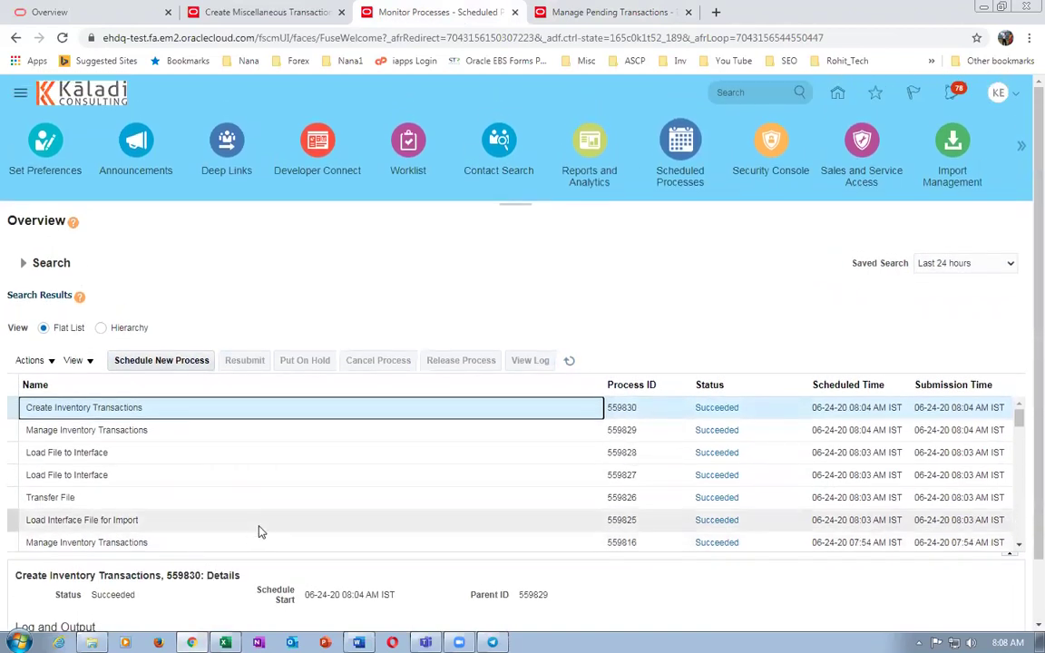
Download the process's output attachment ESS_O_559830 as 559830.txt into the Import folder and open it in Notepad.
{"action": "scroll", "coordinate": [243, 539], "scroll_direction": "down", "scroll_amount": 3}
{"action": "scroll", "coordinate": [171, 588], "scroll_direction": "down", "scroll_amount": 2}
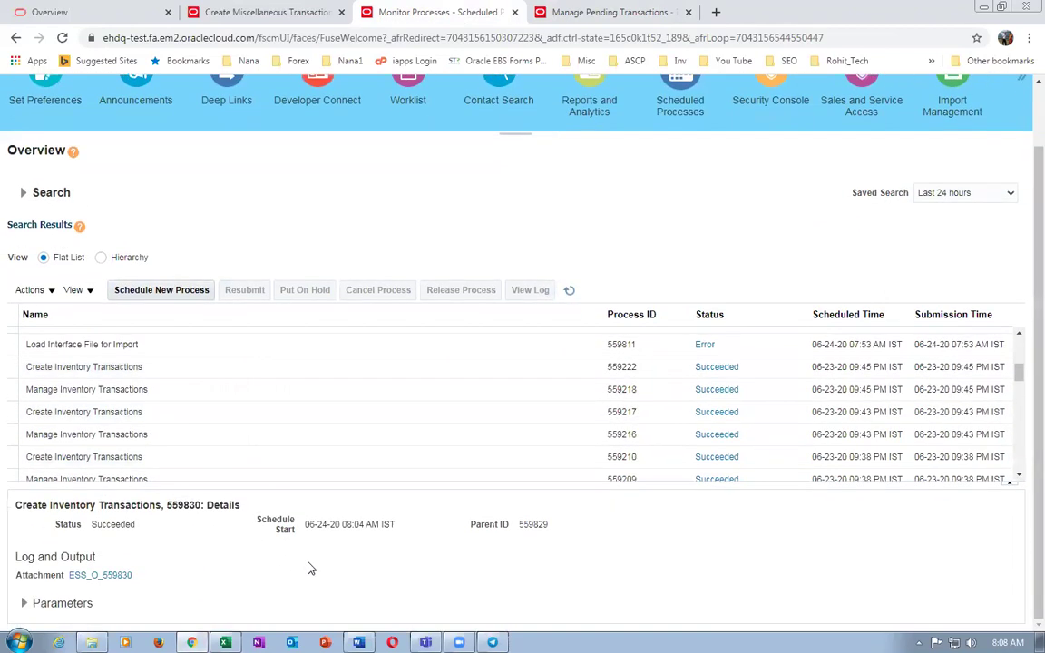
{"action": "left_click", "coordinate": [90, 575]}
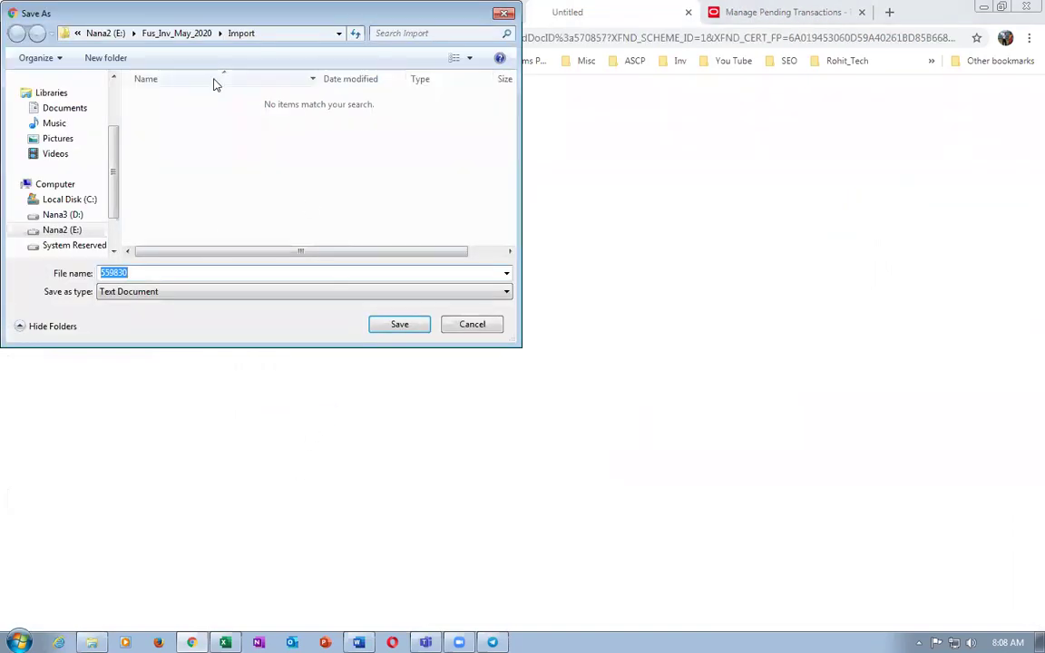
{"action": "left_click", "coordinate": [395, 327]}
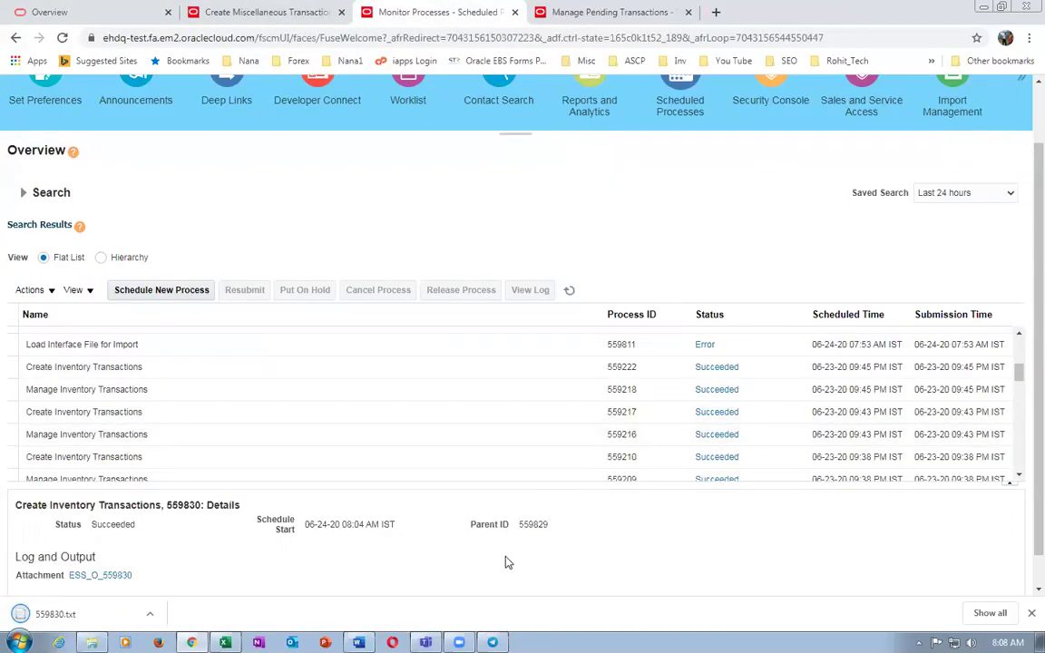
{"action": "left_click", "coordinate": [987, 613]}
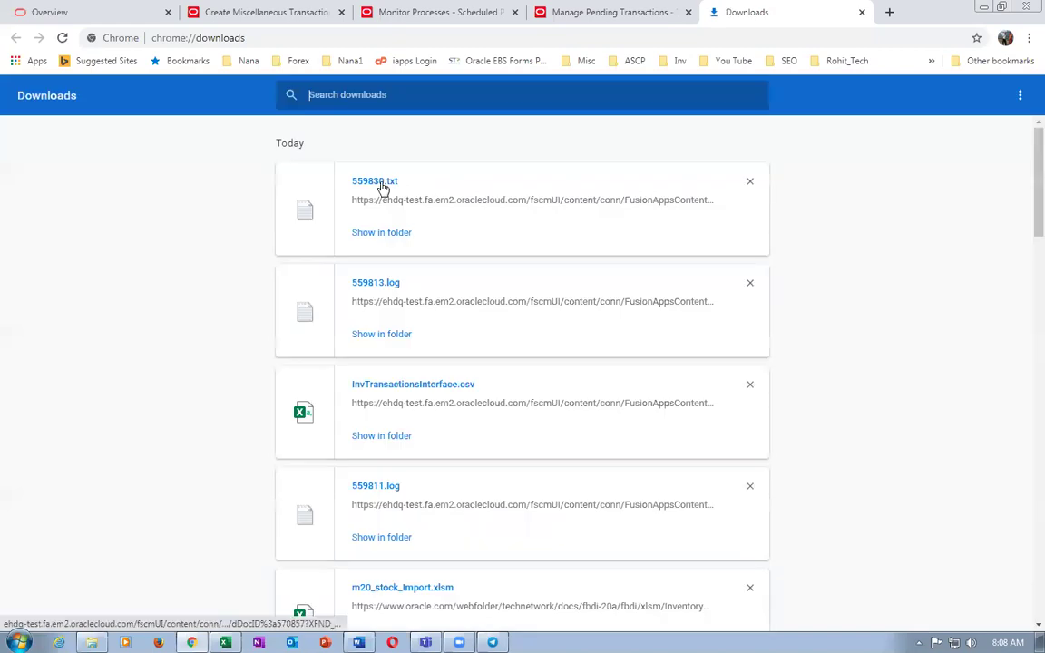
{"action": "left_click", "coordinate": [380, 181]}
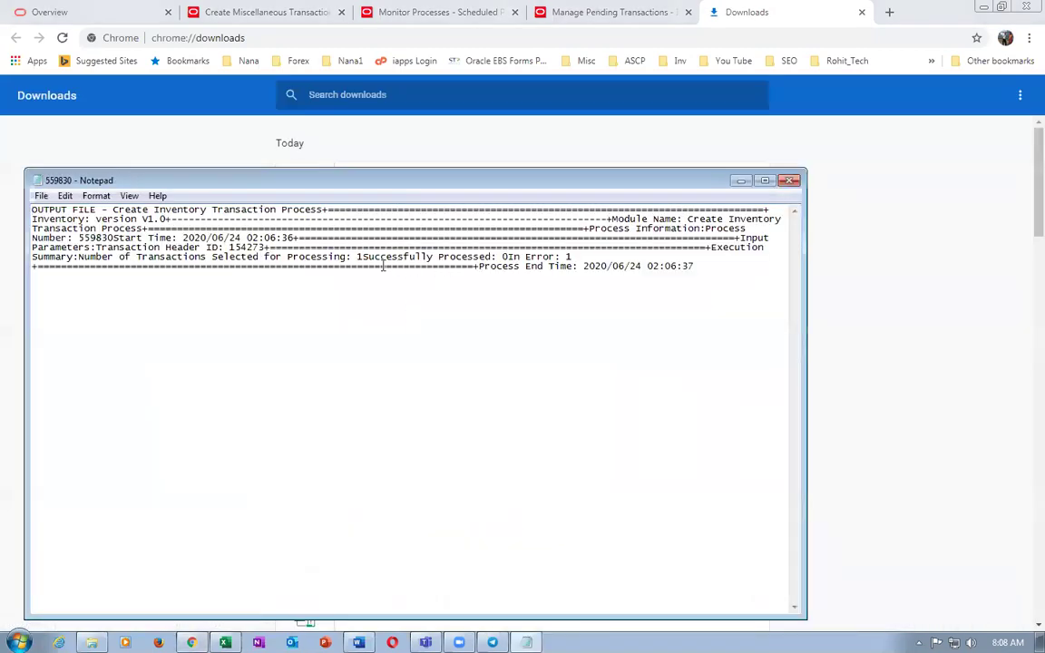
Examine the execution summary's selected, processed and error counts in the output file, then close the file and the downloads page.
{"action": "left_click_drag", "start_coordinate": [260, 260], "coordinate": [362, 257]}
{"action": "left_click", "coordinate": [124, 196]}
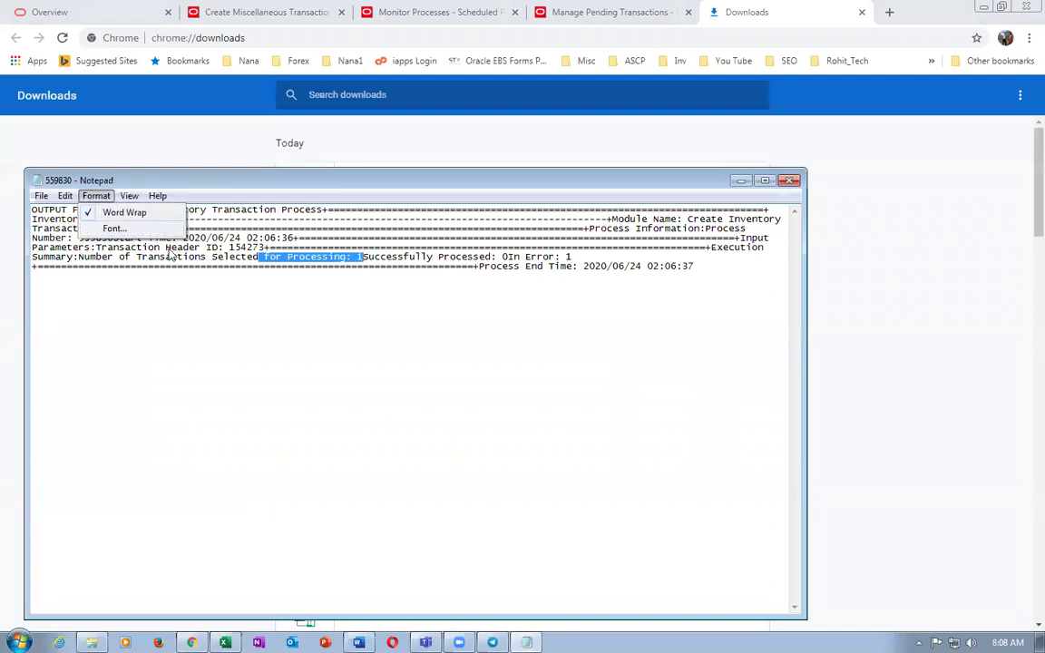
{"action": "left_click", "coordinate": [399, 299]}
{"action": "left_click_drag", "start_coordinate": [267, 258], "coordinate": [426, 259]}
{"action": "left_click_drag", "start_coordinate": [538, 257], "coordinate": [577, 261]}
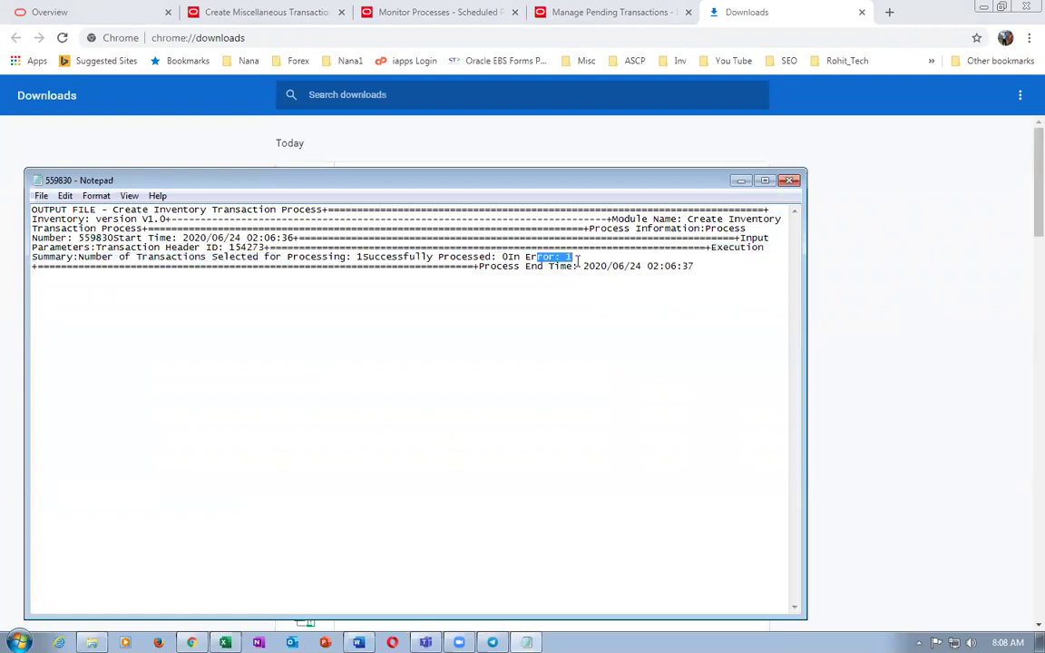
{"action": "left_click", "coordinate": [789, 180]}
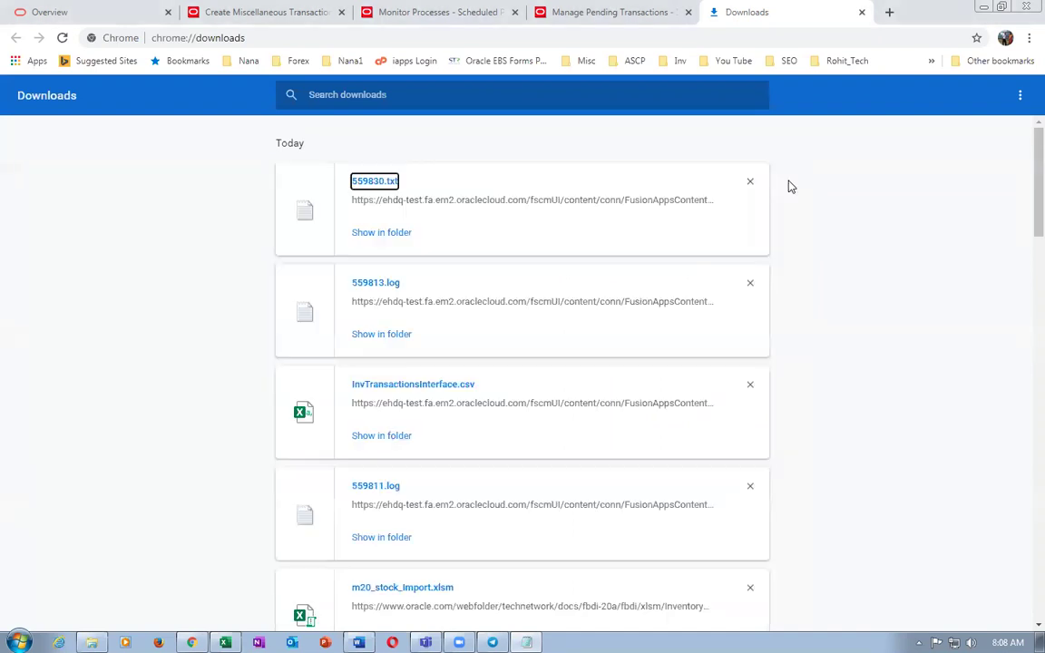
{"action": "left_click", "coordinate": [862, 13]}
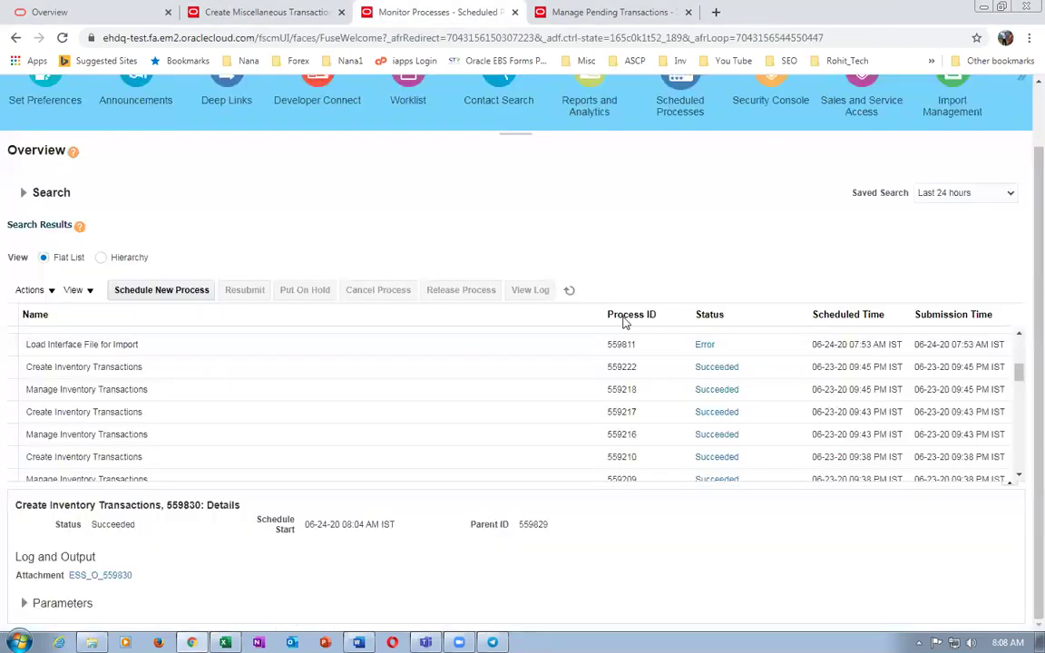
Schedule the Manage Inventory Transactions job as a new process, submit it and confirm the submission.
{"action": "left_click", "coordinate": [166, 291]}
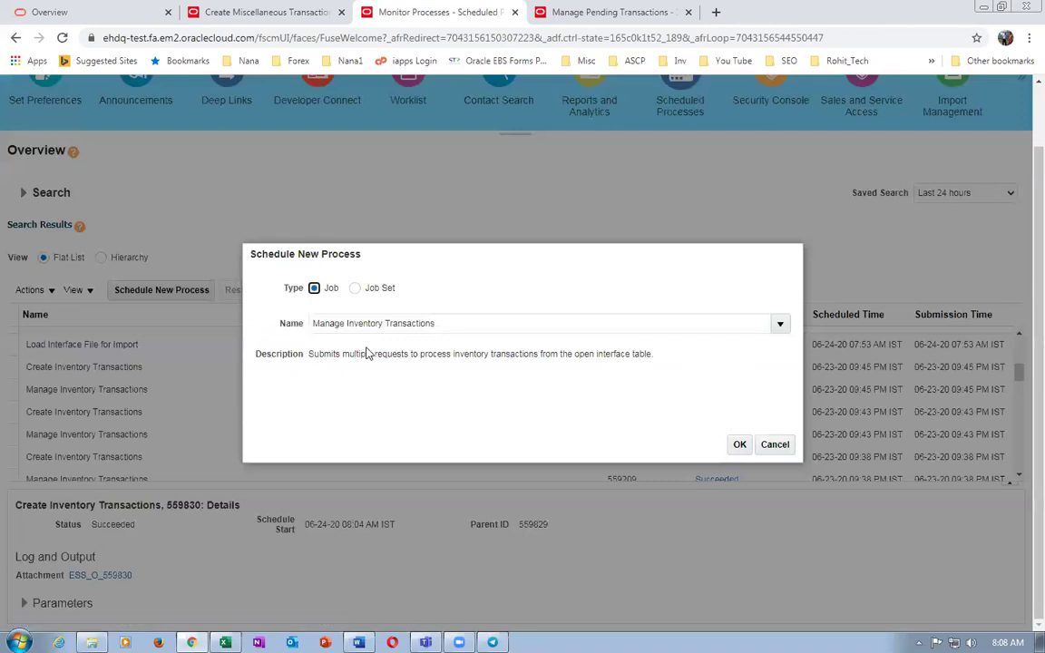
{"action": "left_click", "coordinate": [738, 443]}
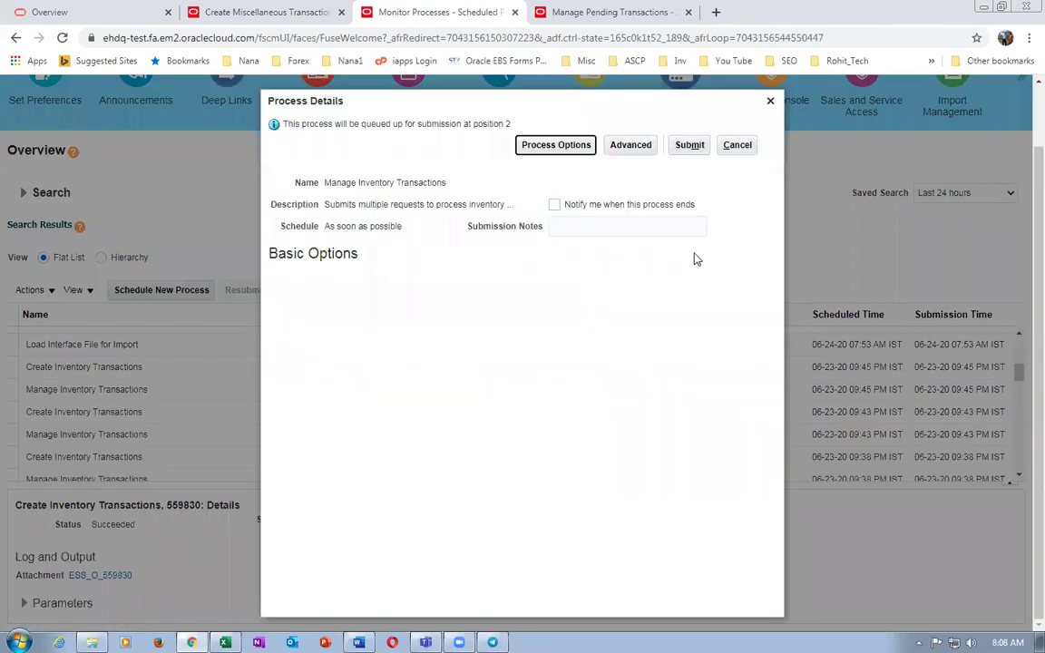
{"action": "left_click", "coordinate": [686, 150]}
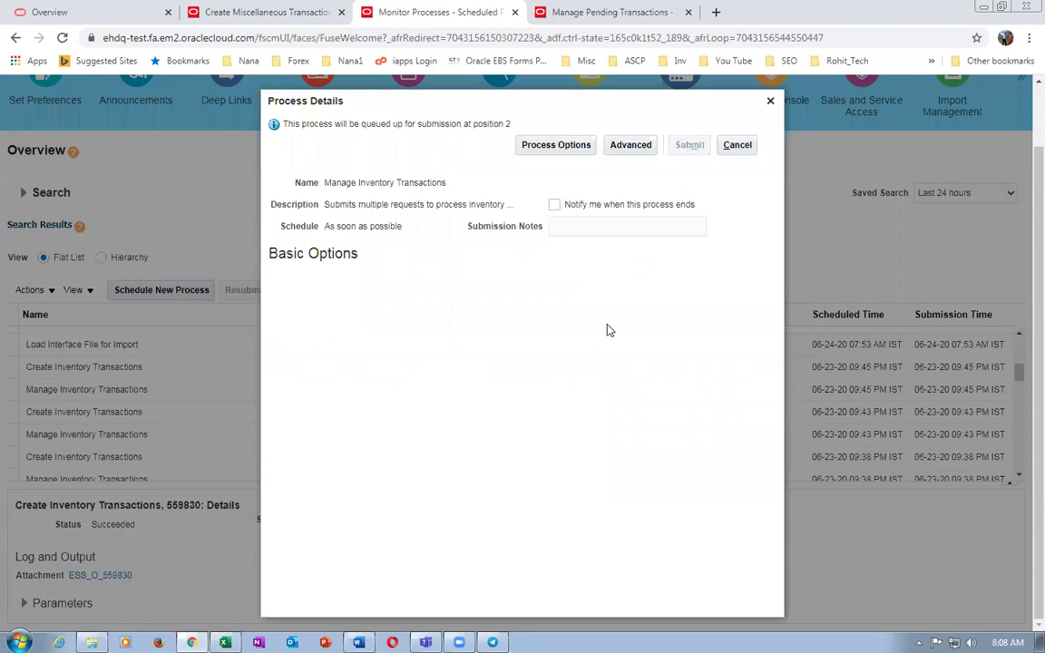
{"action": "left_click", "coordinate": [681, 245]}
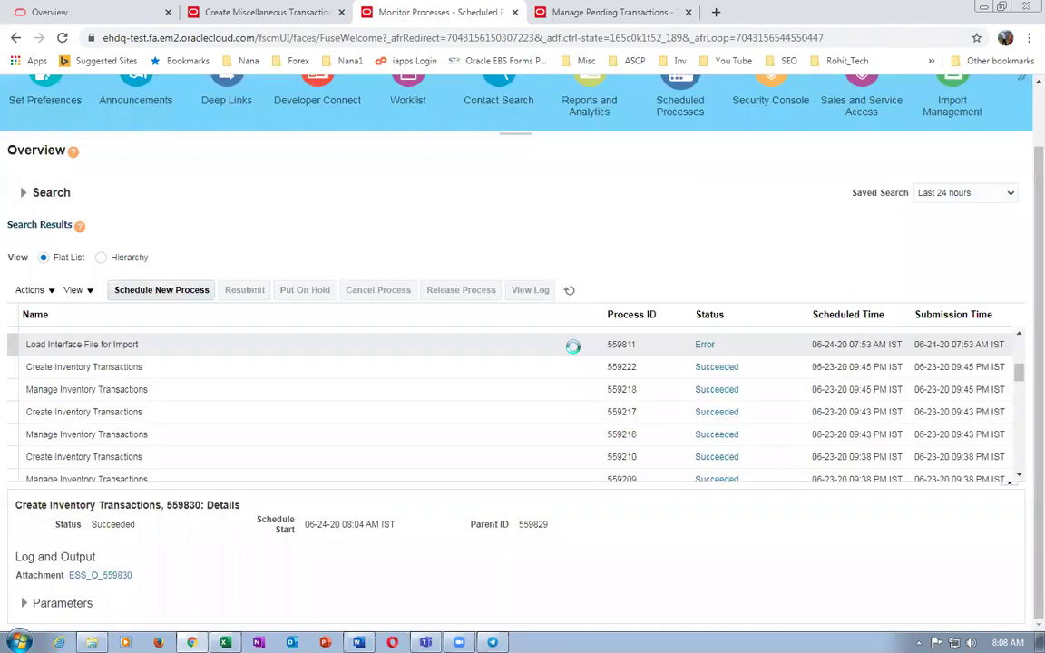
Refresh the scheduled processes list repeatedly to monitor the status of the new Manage Inventory Transactions run and its child process.
{"action": "left_click", "coordinate": [569, 291]}
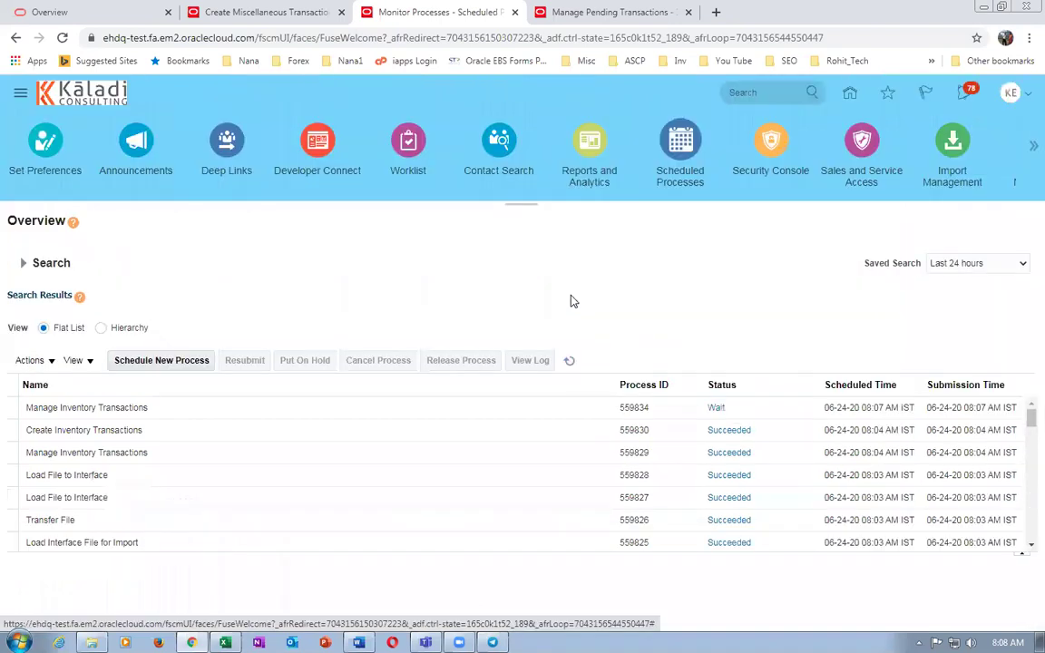
{"action": "left_click", "coordinate": [571, 361]}
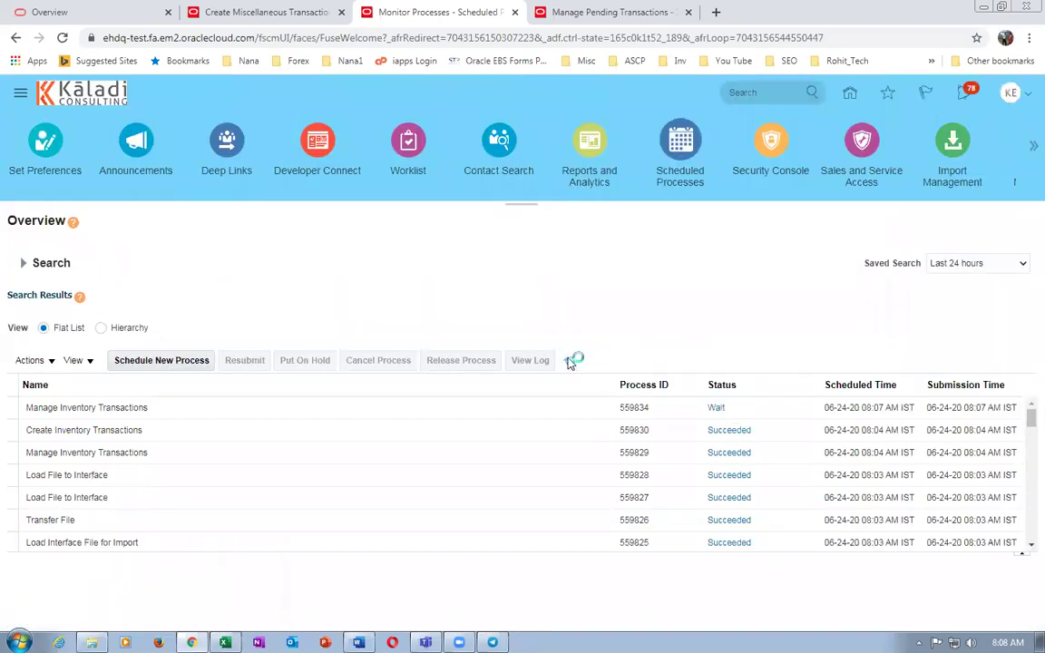
{"action": "left_click", "coordinate": [570, 362]}
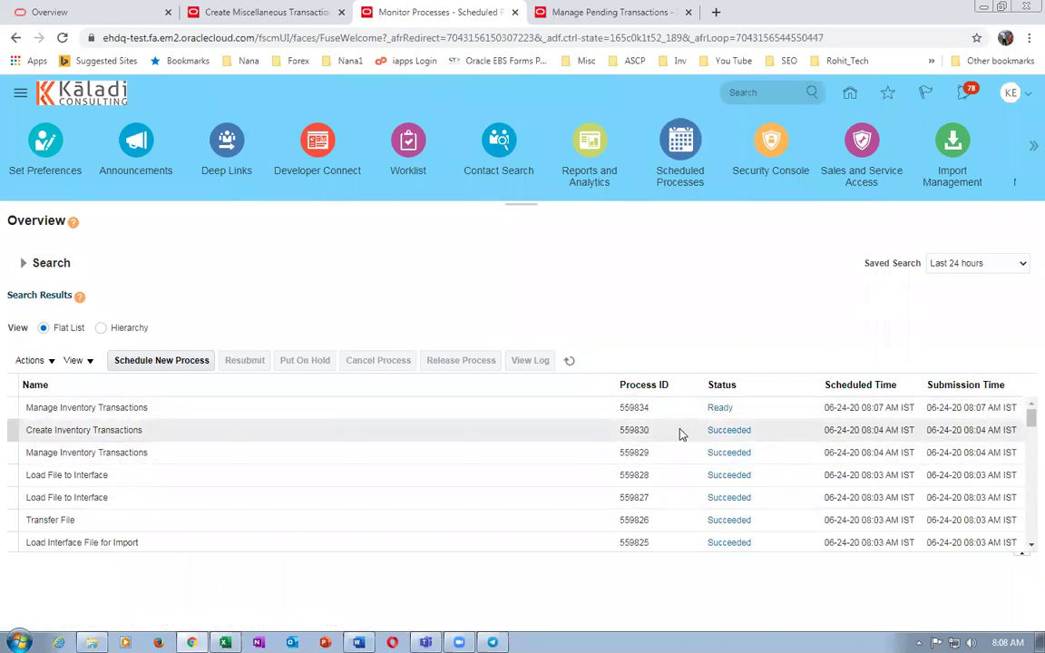
{"action": "left_click", "coordinate": [570, 363]}
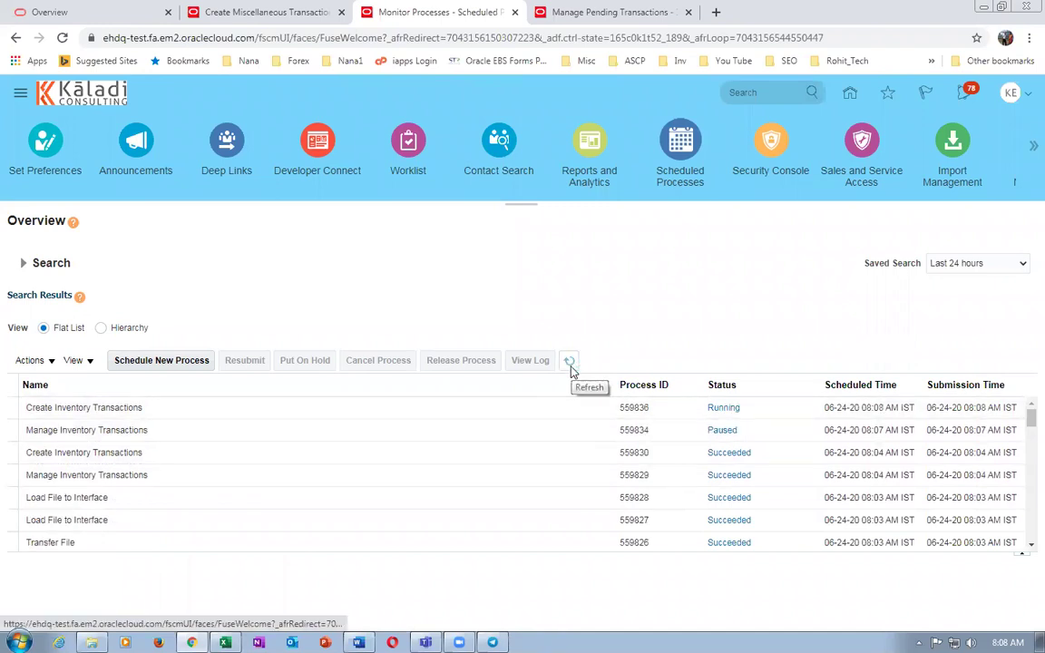
{"action": "left_click", "coordinate": [570, 363]}
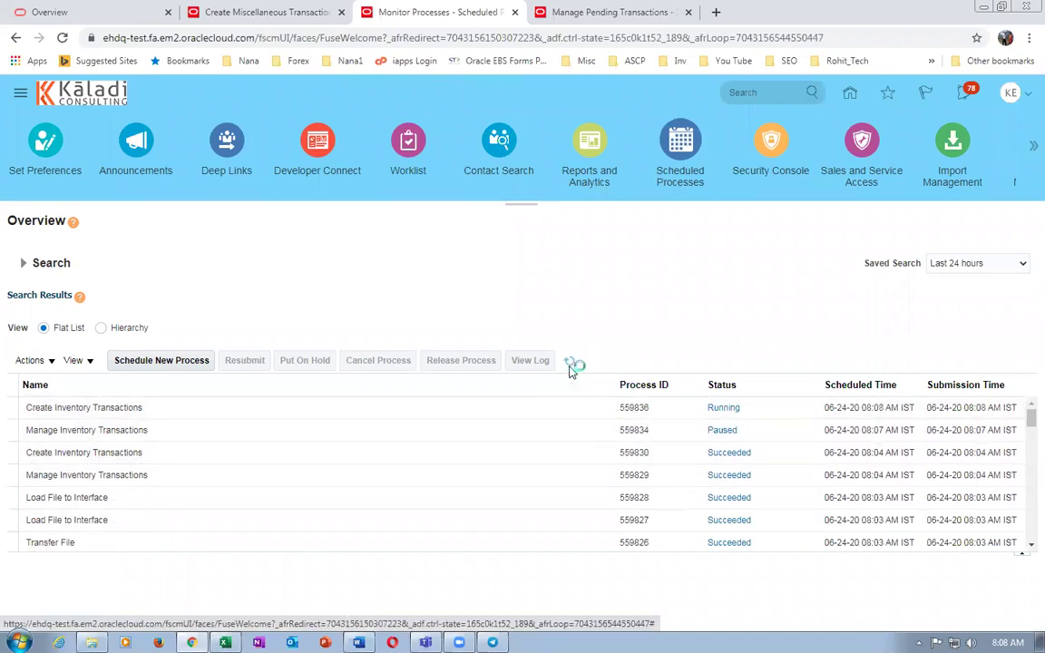
{"action": "left_click", "coordinate": [569, 363]}
{"action": "left_click", "coordinate": [569, 363]}
{"action": "left_click", "coordinate": [569, 362]}
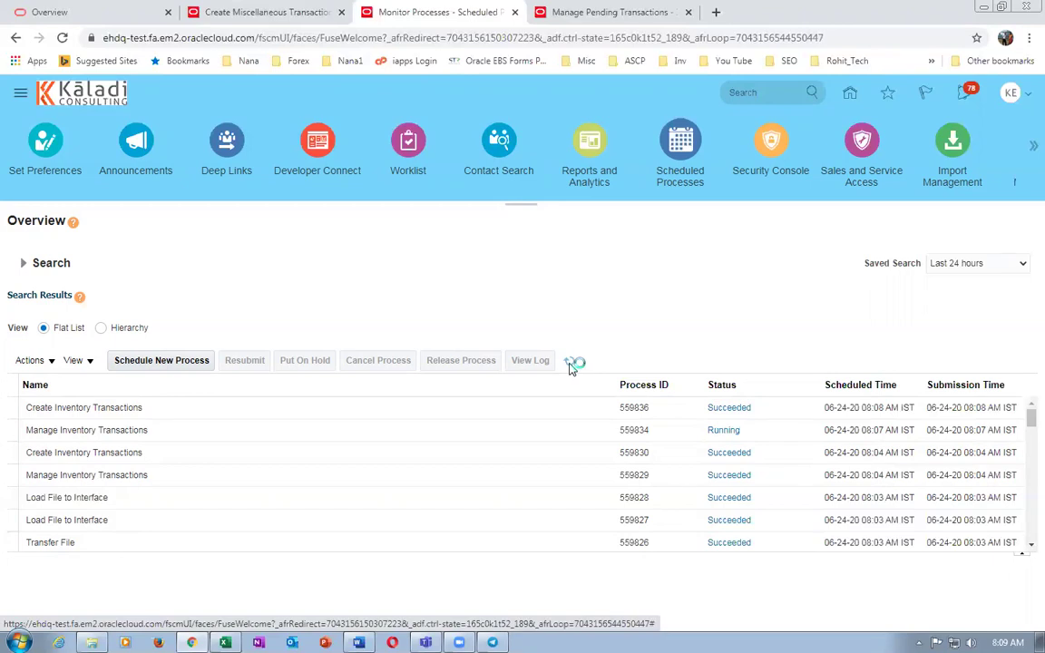
{"action": "left_click", "coordinate": [569, 362]}
Download the latest Create Inventory Transactions output ESS_O_559836 as 559836.txt into the Import folder and open it in Notepad.
{"action": "left_click", "coordinate": [373, 409]}
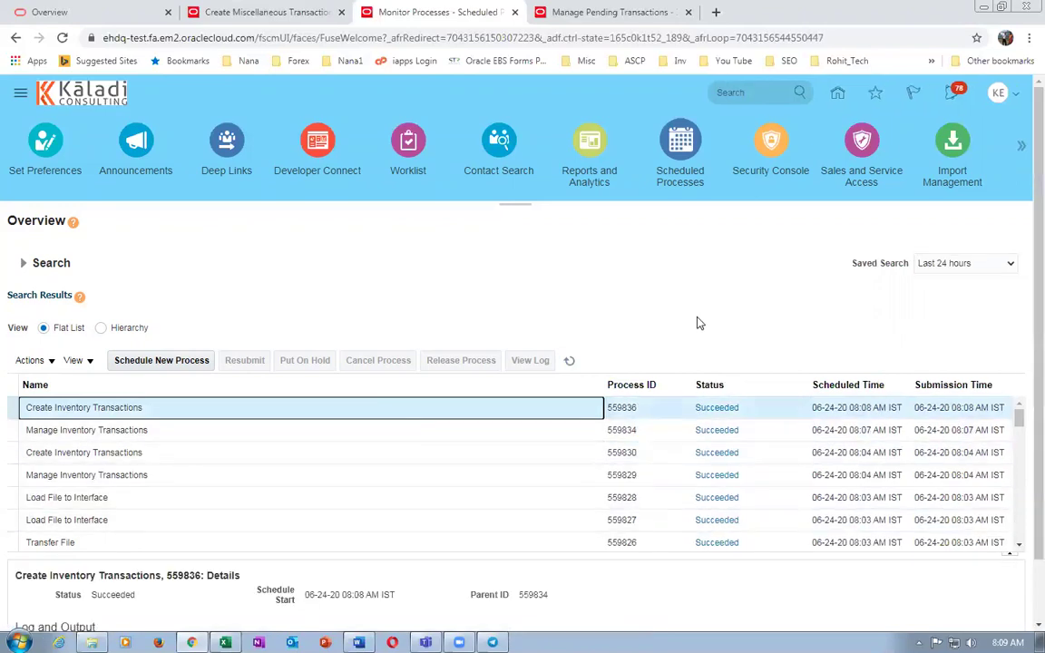
{"action": "scroll", "coordinate": [698, 325], "scroll_direction": "down", "scroll_amount": 2}
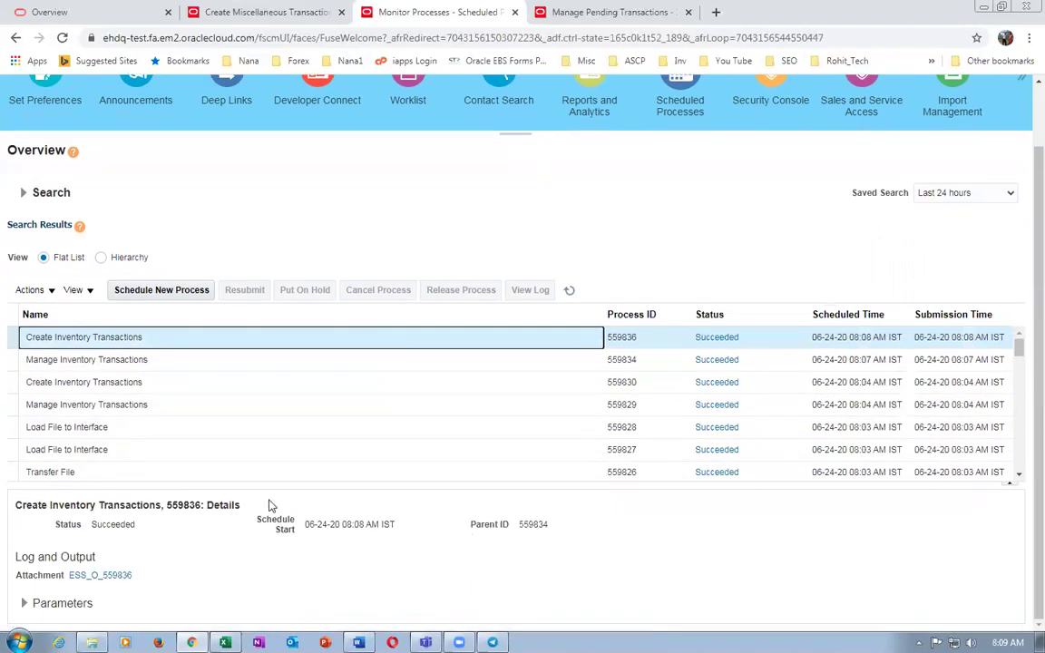
{"action": "left_click", "coordinate": [88, 577]}
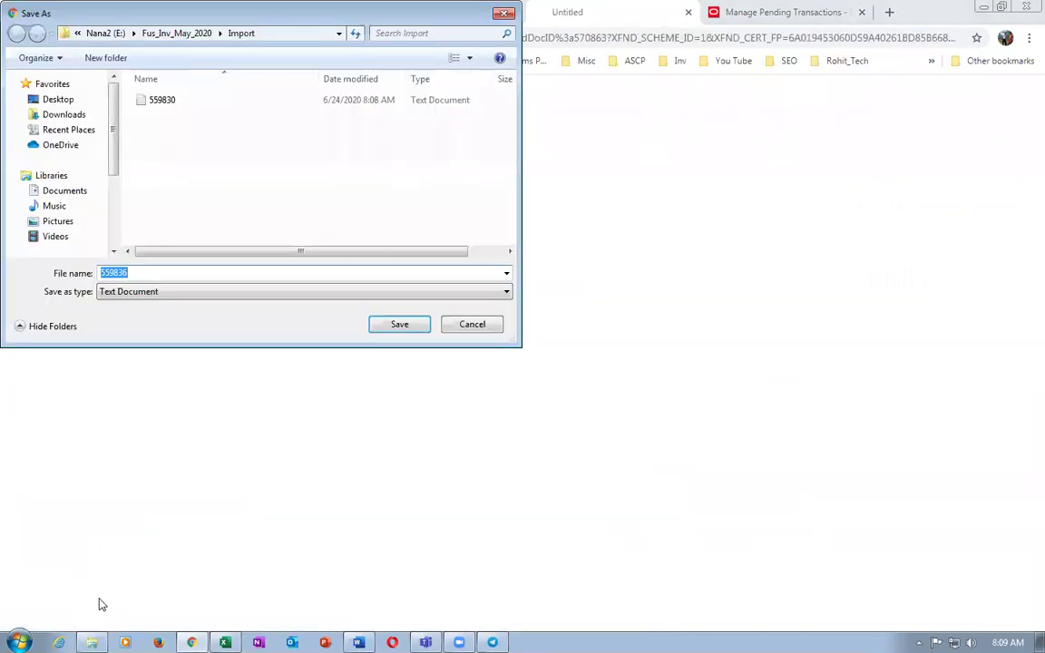
{"action": "left_click", "coordinate": [399, 324]}
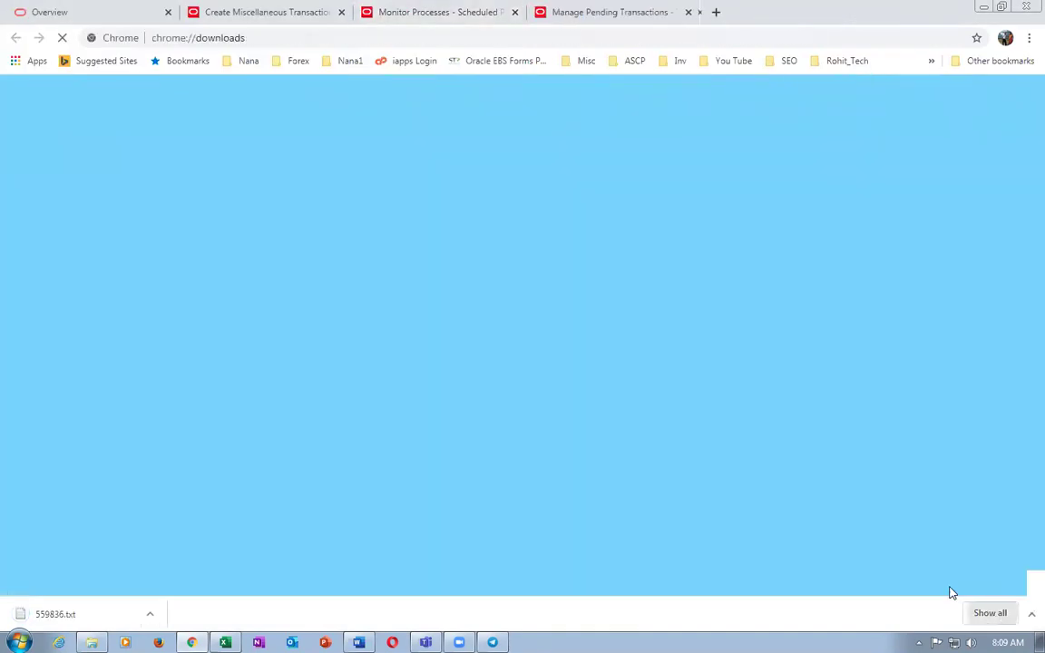
{"action": "left_click", "coordinate": [990, 613]}
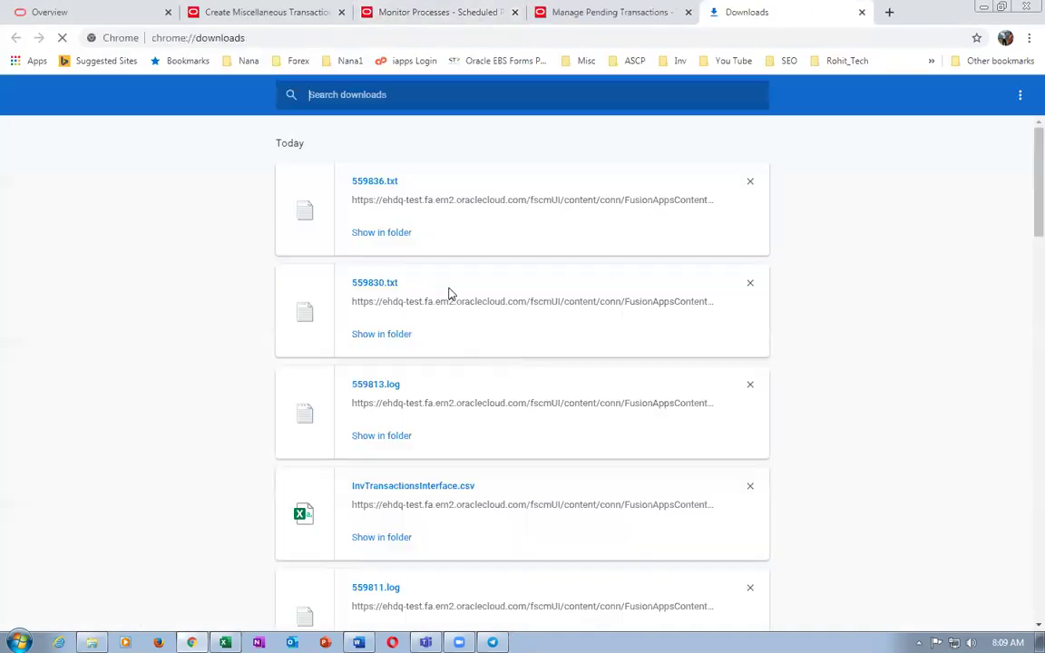
{"action": "left_click", "coordinate": [378, 187]}
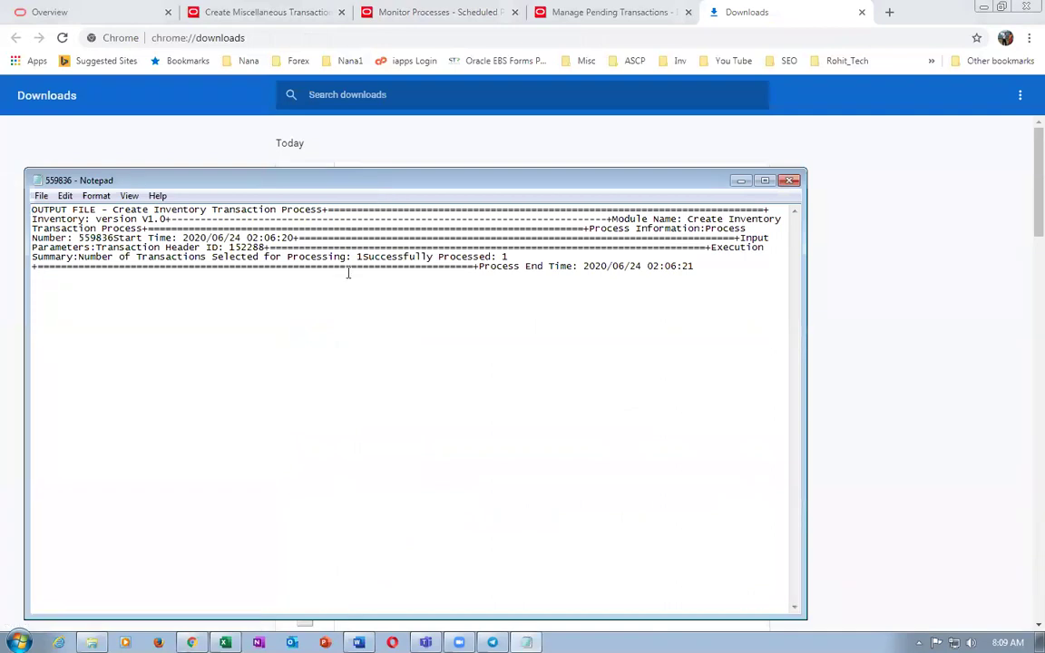
Examine the selected and successfully processed transaction counts in the output file's execution summary, then close the file.
{"action": "left_click_drag", "start_coordinate": [284, 258], "coordinate": [360, 258]}
{"action": "left_click", "coordinate": [399, 260]}
{"action": "left_click_drag", "start_coordinate": [415, 257], "coordinate": [508, 257]}
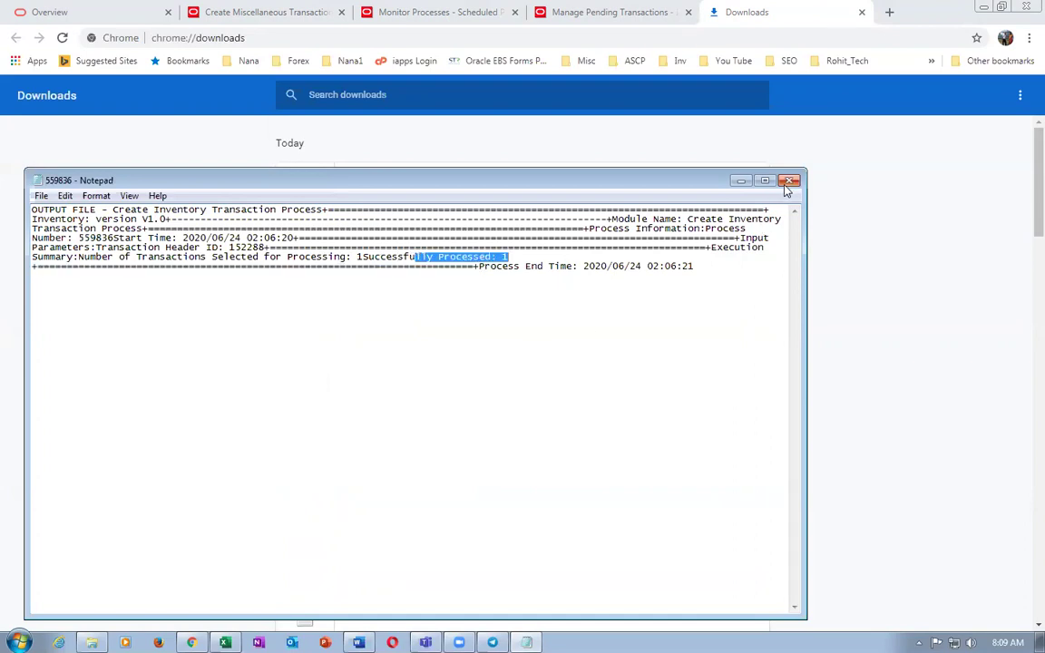
{"action": "key", "text": "alt+F4"}
Rerun the pending transactions search for item m20_imp_test1 in organization K991, then leave the pending transactions page.
{"action": "left_click", "coordinate": [581, 17]}
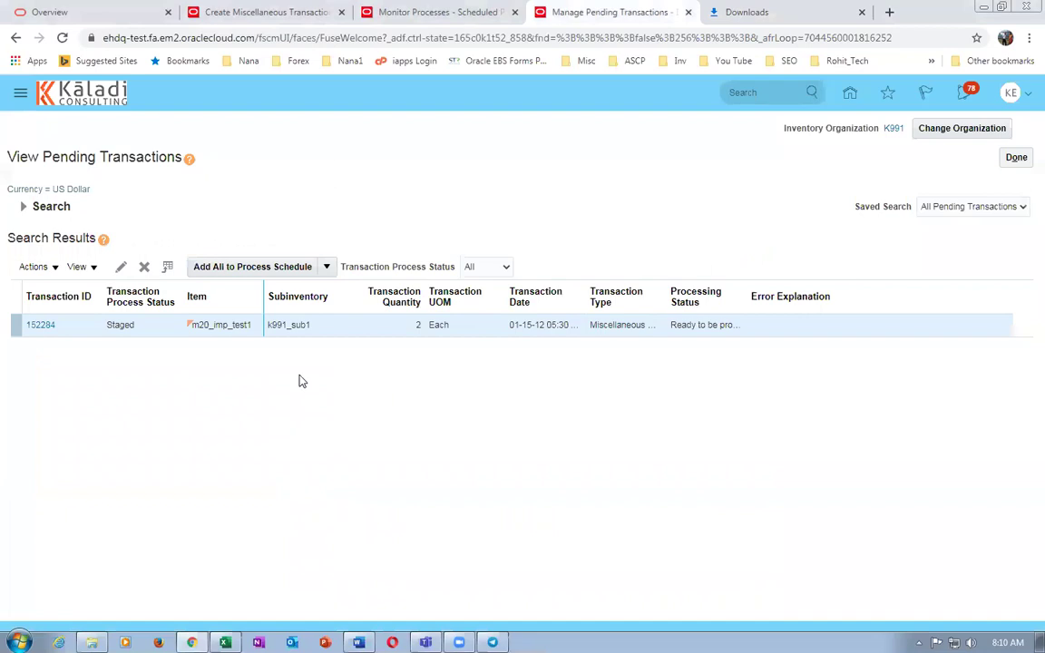
{"action": "left_click", "coordinate": [23, 207]}
{"action": "left_click", "coordinate": [807, 363]}
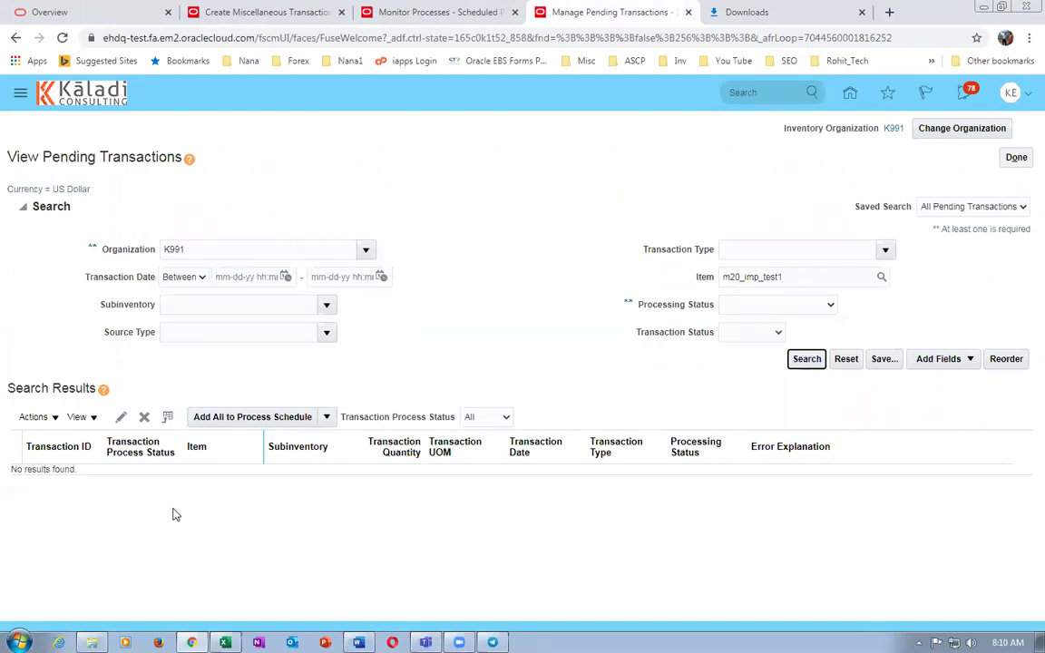
{"action": "left_click", "coordinate": [1016, 159]}
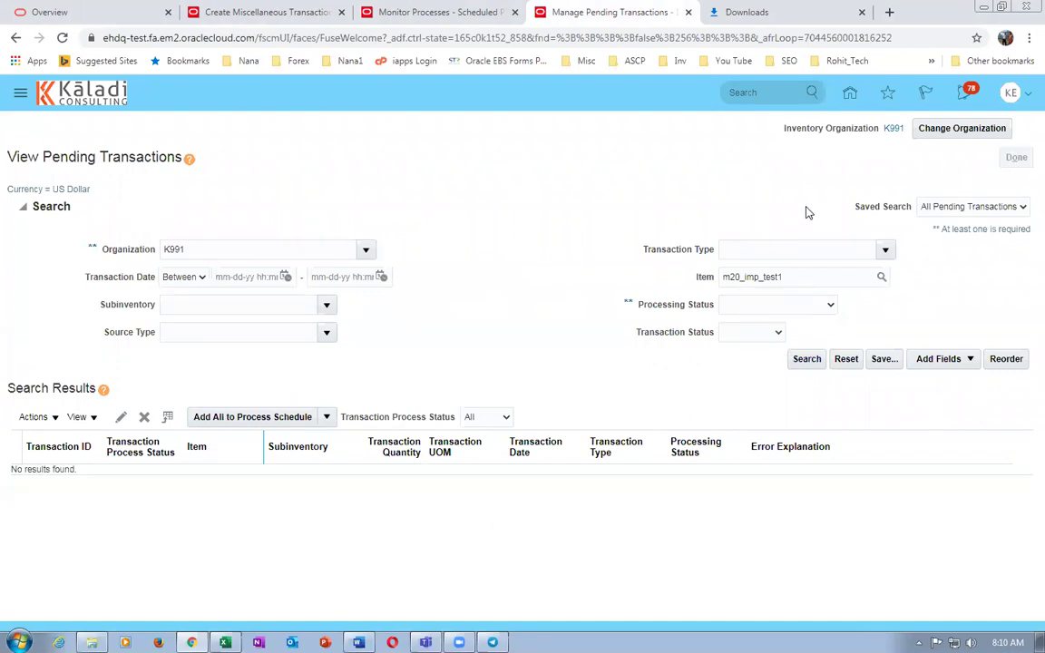
{"action": "left_click", "coordinate": [1017, 157]}
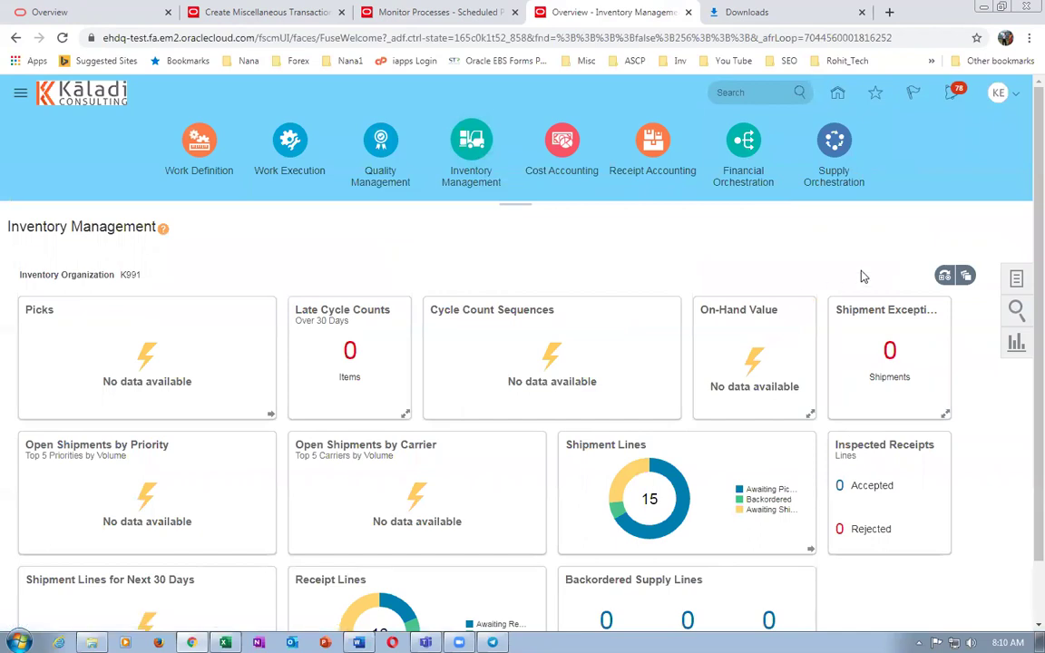
Open Manage Item Quantities and search organization K991 for the on-hand quantity of item m20_imp_test1.
{"action": "left_click", "coordinate": [1016, 276]}
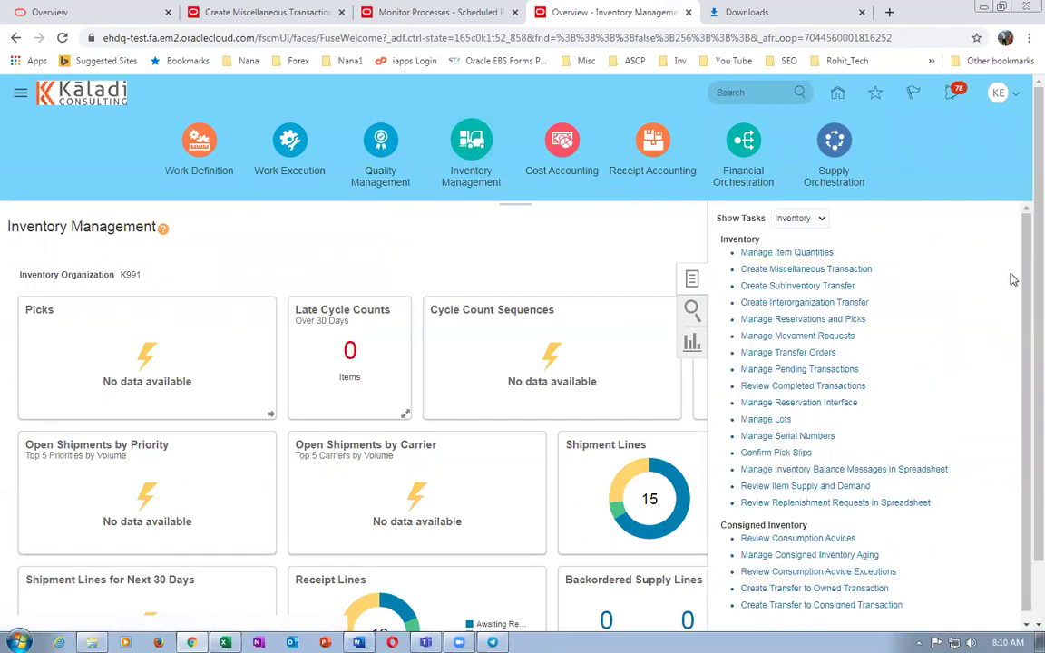
{"action": "left_click", "coordinate": [798, 255]}
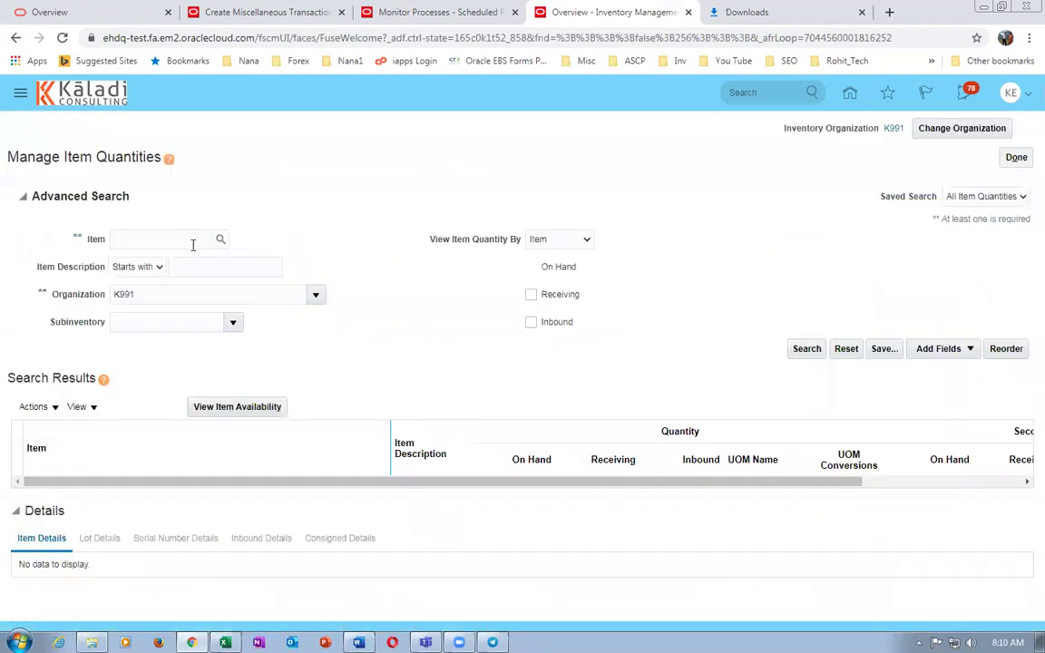
{"action": "left_click", "coordinate": [169, 239]}
{"action": "type", "text": "m20_imp"}
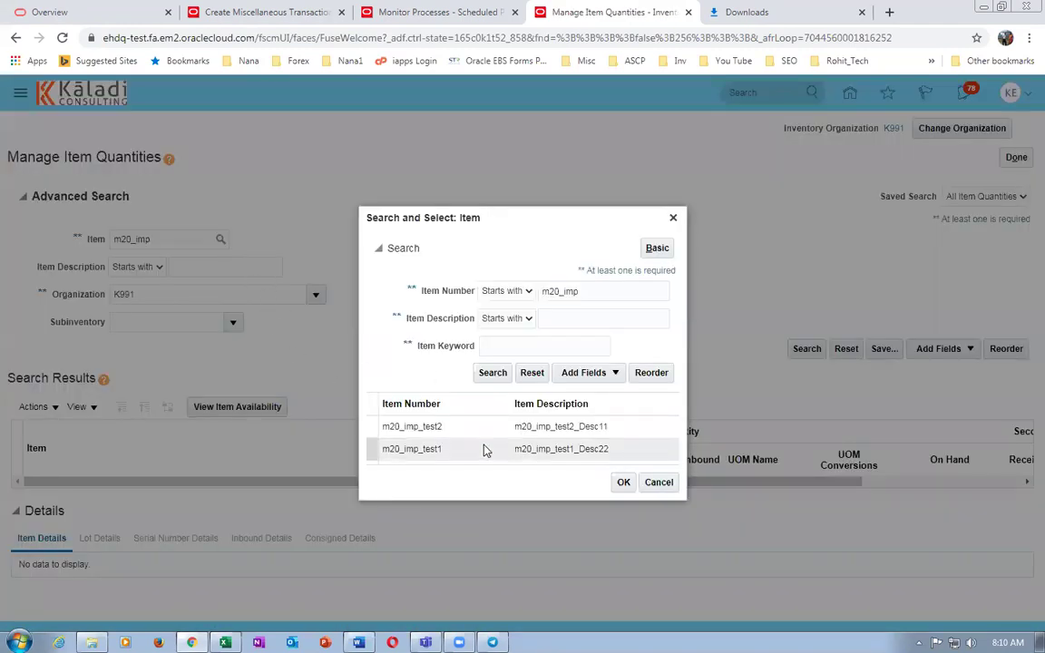
{"action": "left_click", "coordinate": [483, 450]}
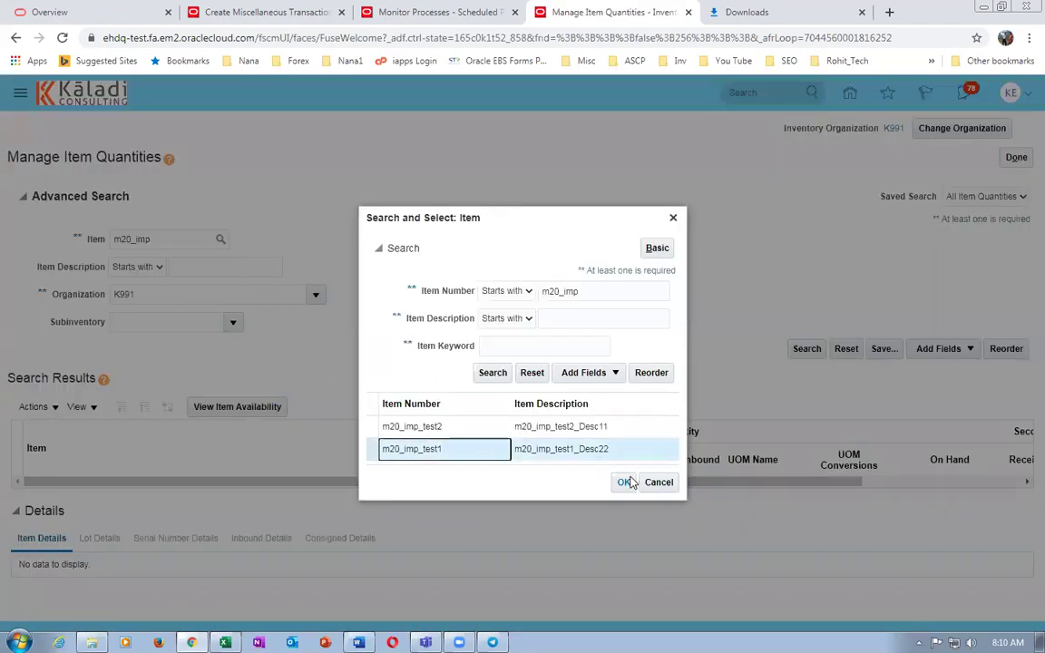
{"action": "left_click", "coordinate": [629, 482]}
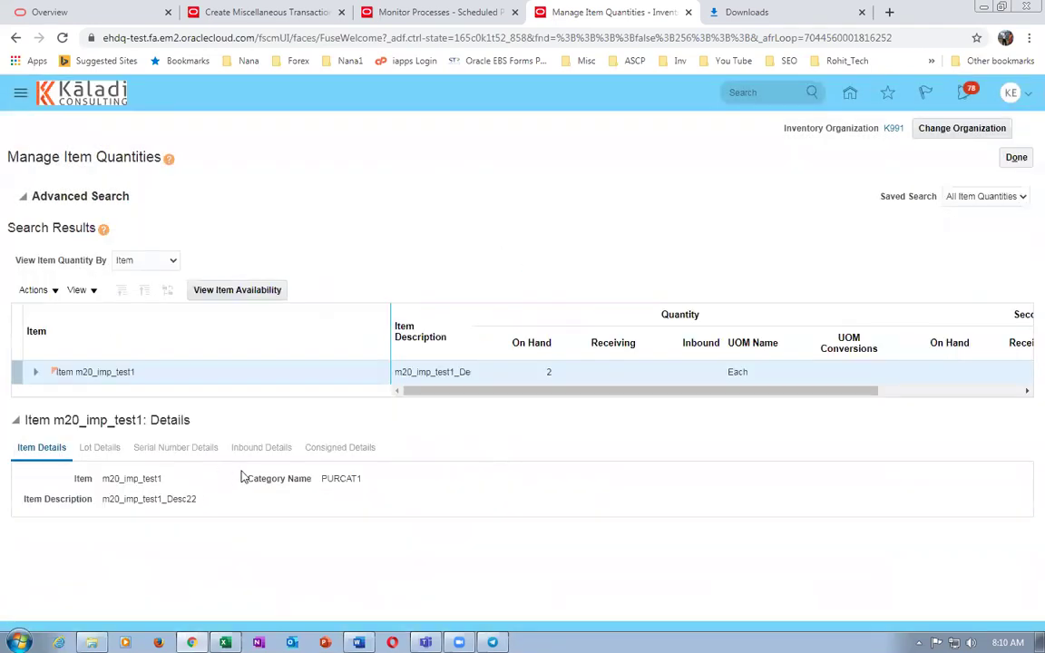
Expand item m20_imp_test1 through organization K991 and select subinventory k991_sub1 to view its quantity details.
{"action": "left_click", "coordinate": [35, 373]}
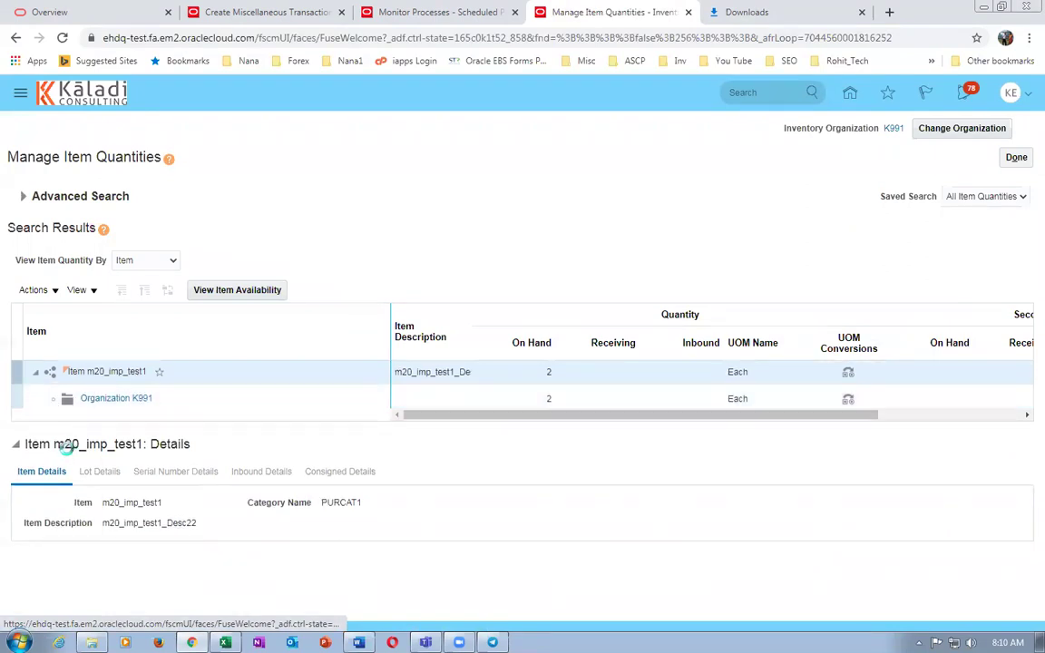
{"action": "left_click", "coordinate": [54, 403]}
{"action": "left_click", "coordinate": [340, 423]}
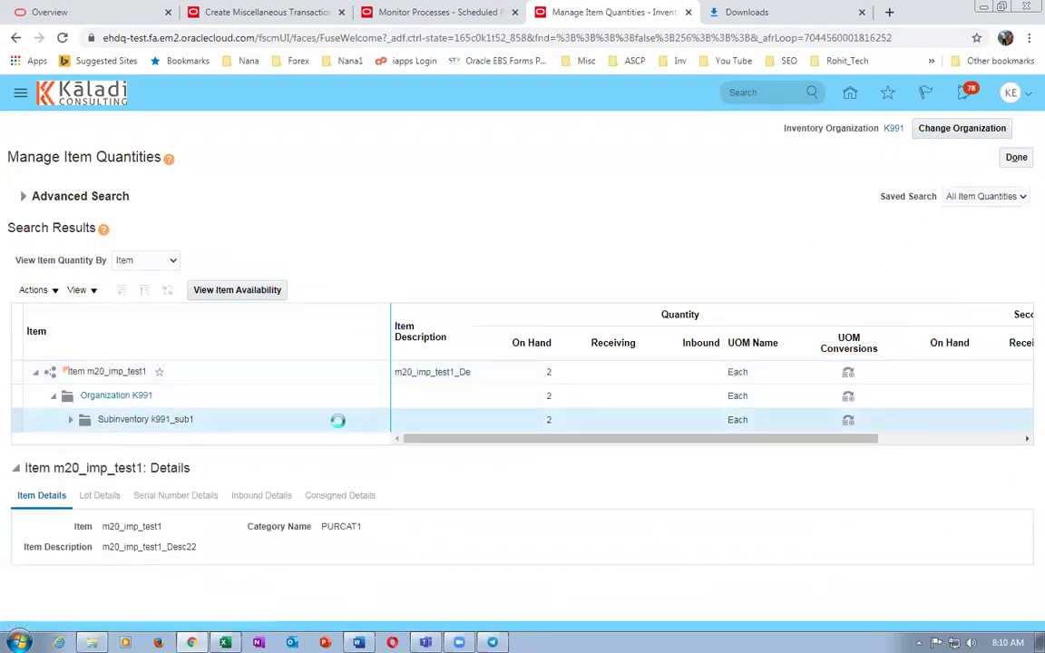
Start scheduling the Transfer Transactions from Inventory to Costing process, found with trans%inv%cost%, and list the available cost organizations.
{"action": "left_click", "coordinate": [458, 13]}
{"action": "left_click", "coordinate": [150, 296]}
{"action": "left_click", "coordinate": [469, 324]}
{"action": "type", "text": "Manage Inventory Transactions"}
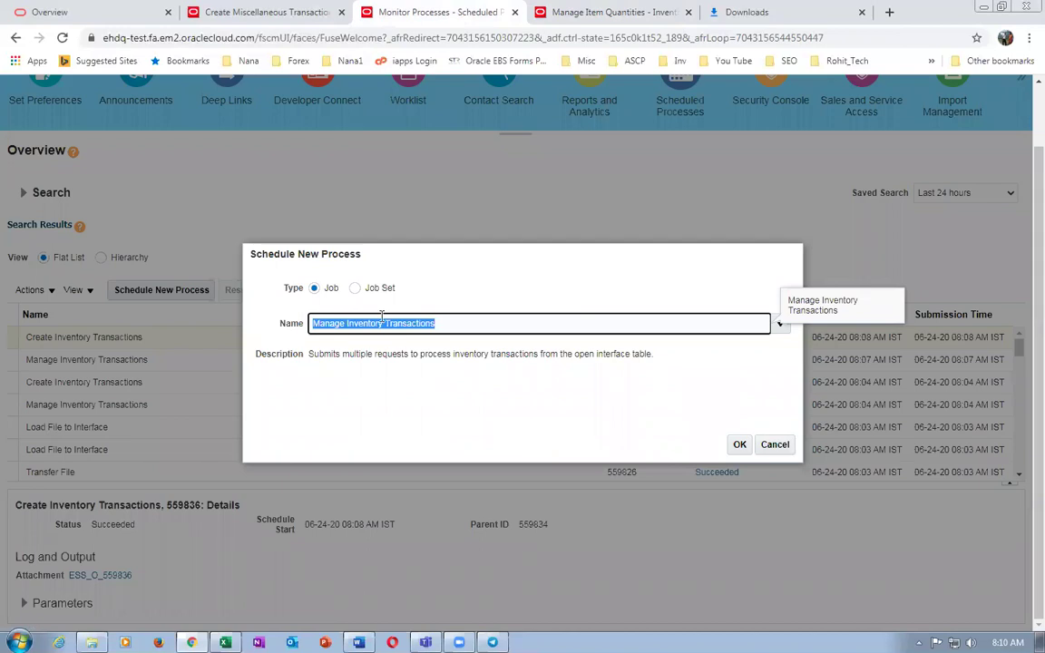
{"action": "type", "text": "trans%"}
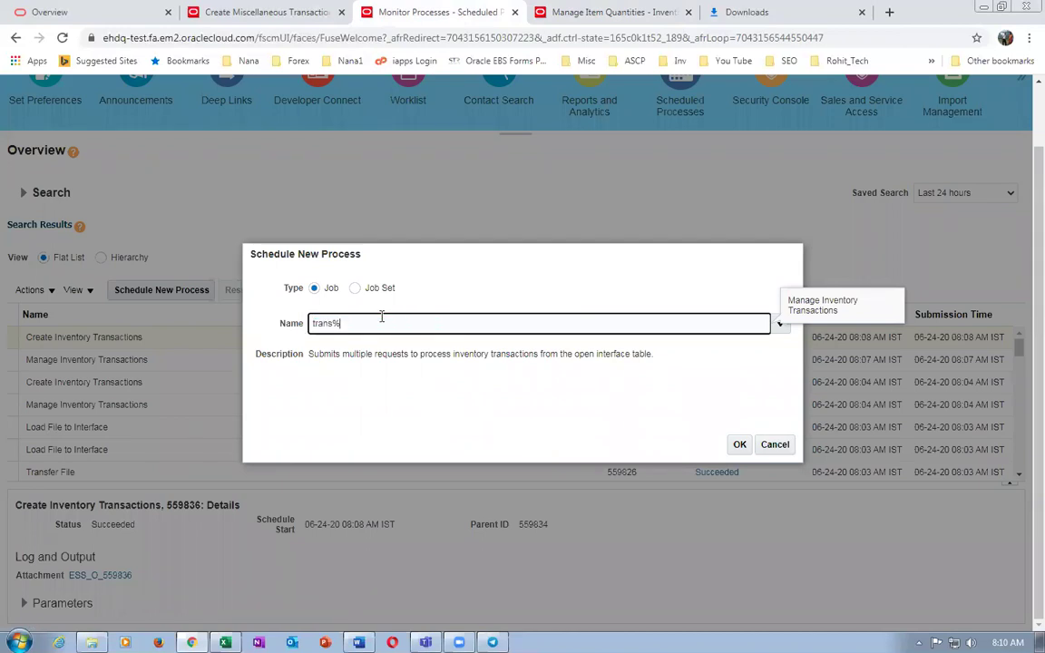
{"action": "type", "text": "trans%inv%cost%"}
{"action": "key", "text": "Tab"}
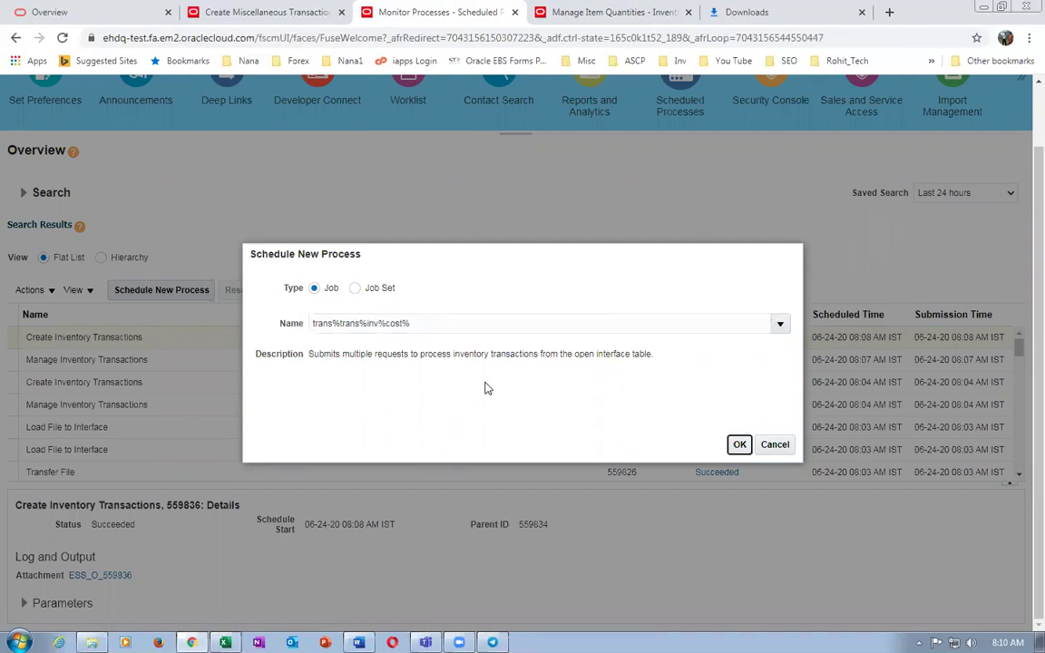
{"action": "left_click", "coordinate": [739, 445]}
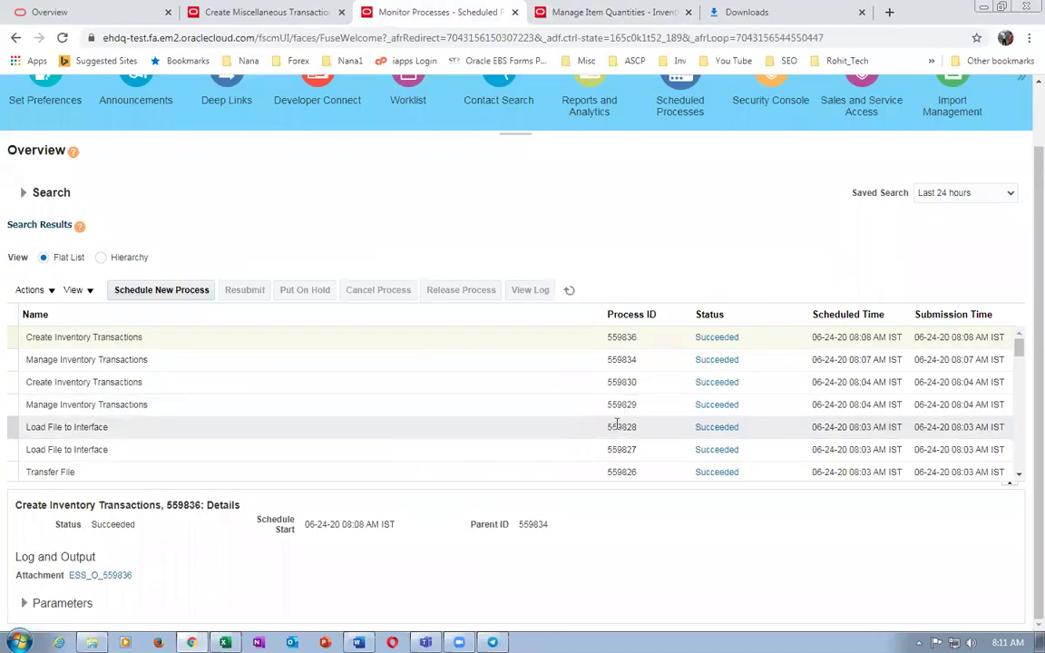
{"action": "left_click", "coordinate": [498, 312]}
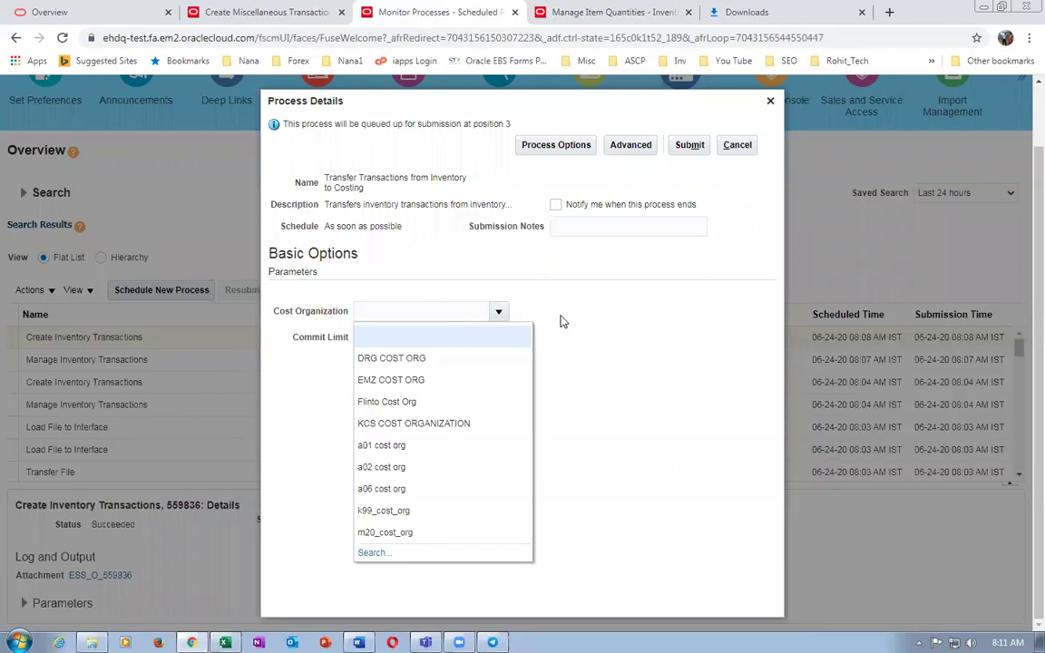
Leave Manage Item Quantities and open the Review Completed Transactions page in Inventory Management.
{"action": "left_click", "coordinate": [594, 12]}
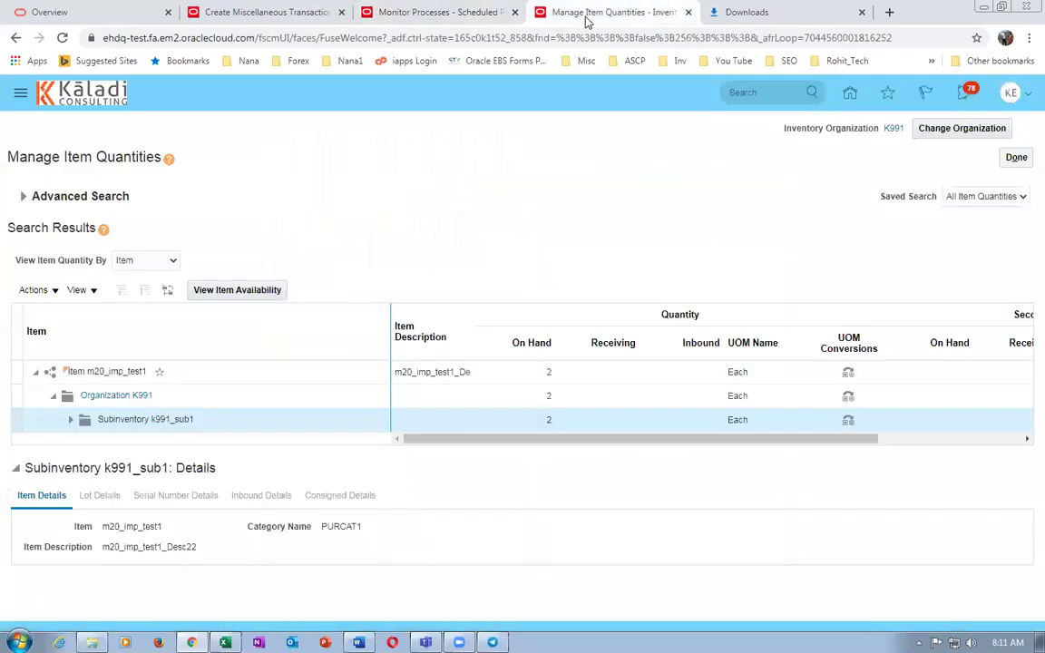
{"action": "left_click", "coordinate": [1012, 157]}
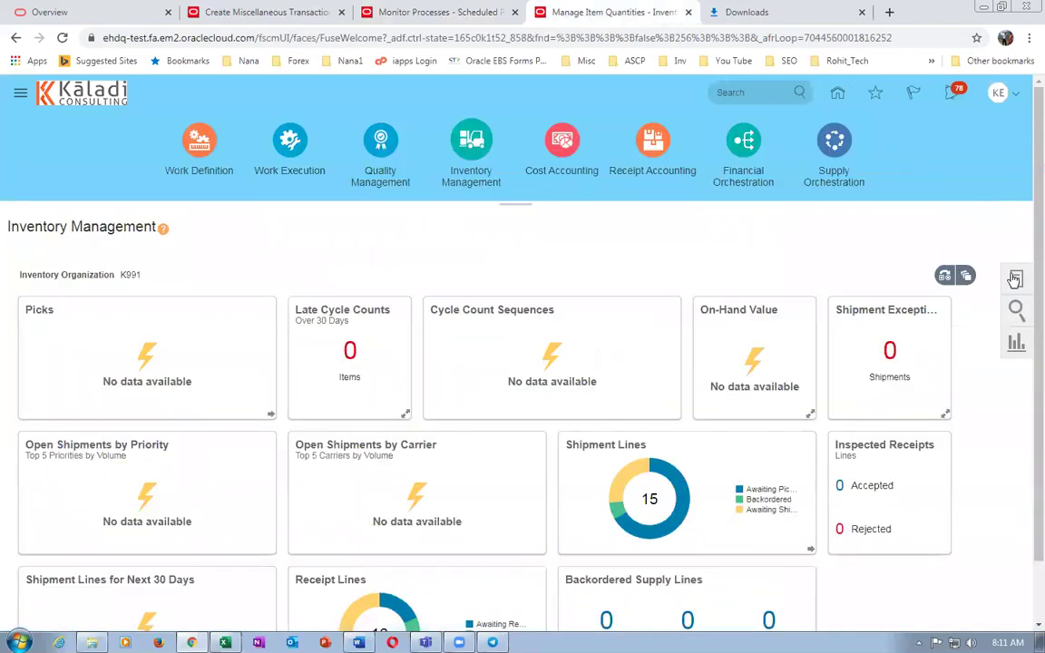
{"action": "left_click", "coordinate": [1016, 279]}
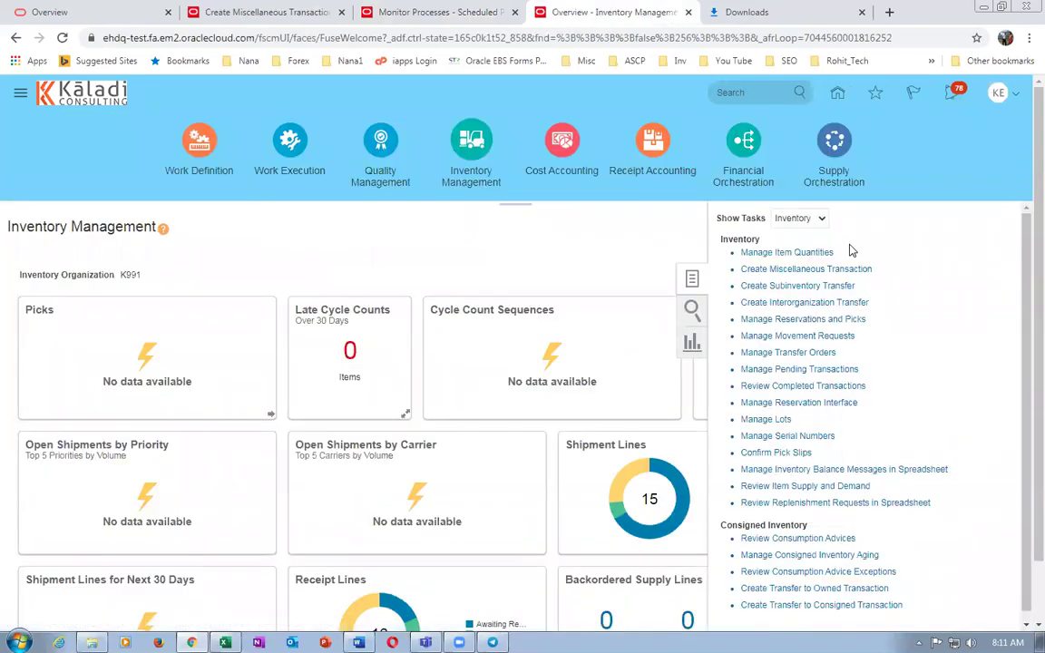
{"action": "left_click", "coordinate": [777, 387]}
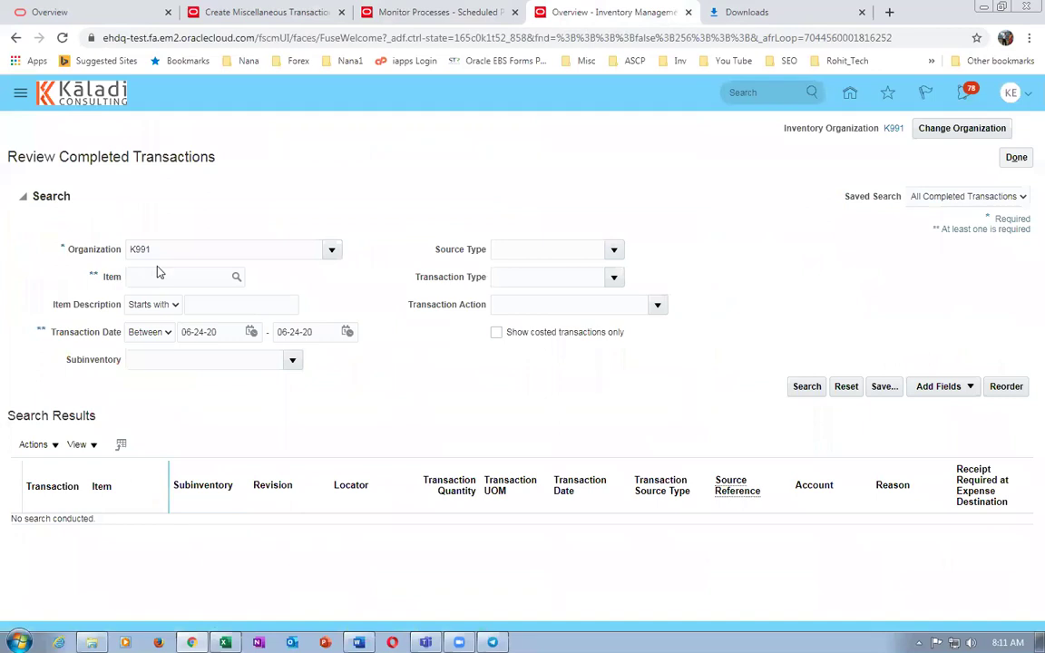
Search the completed transactions of organization K991 for item m20_imp_test1.
{"action": "left_click", "coordinate": [155, 272]}
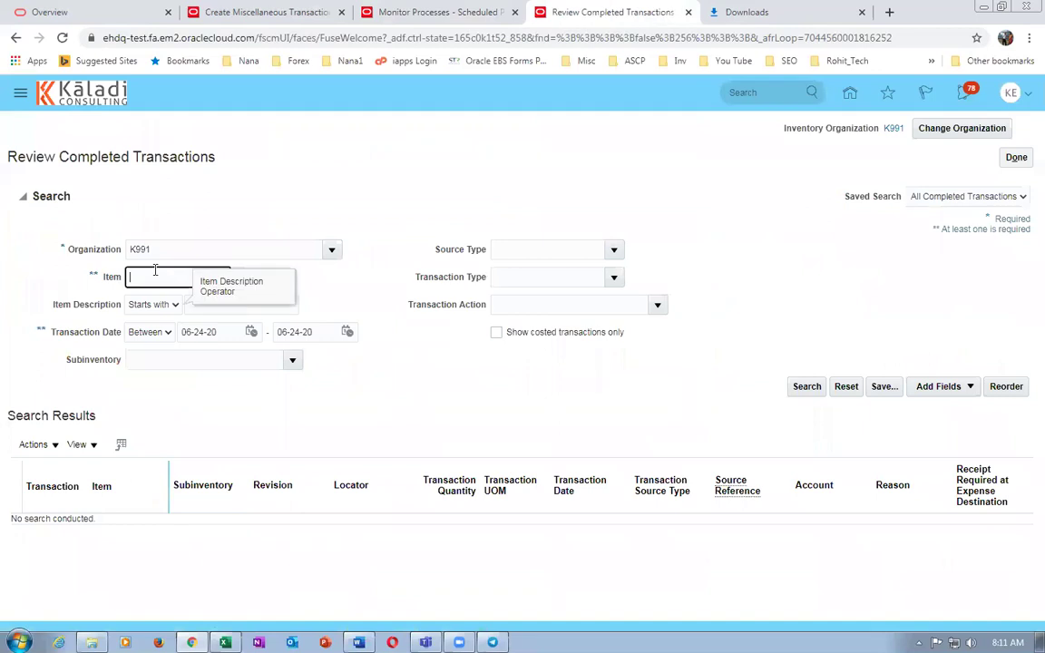
{"action": "type", "text": "m20_imp_"}
{"action": "key", "text": "Tab"}
{"action": "left_click", "coordinate": [459, 428]}
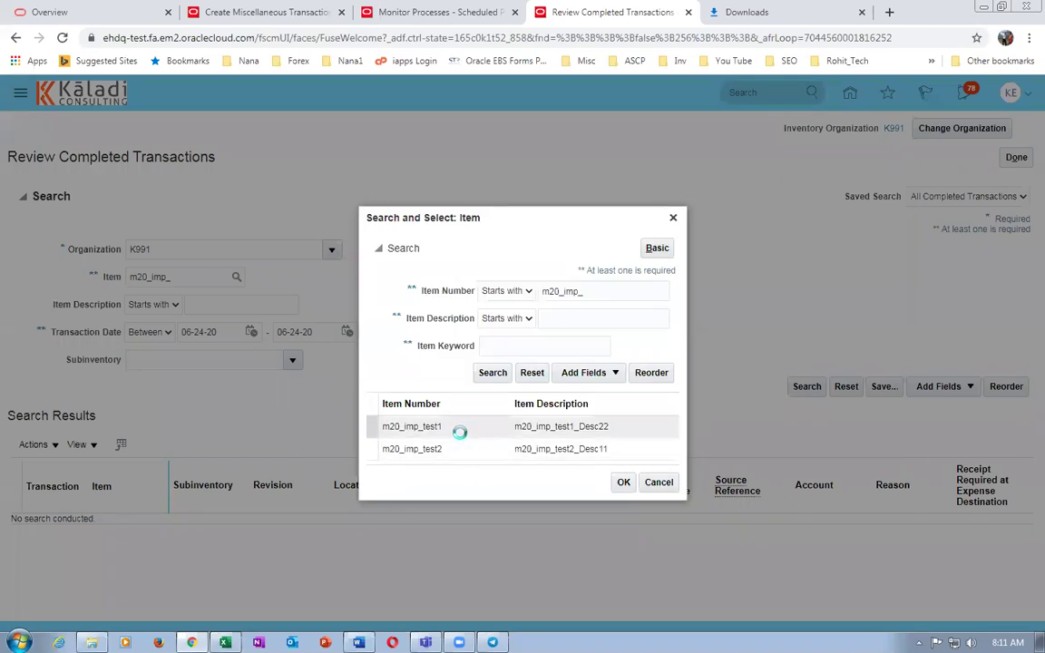
{"action": "left_click", "coordinate": [623, 483]}
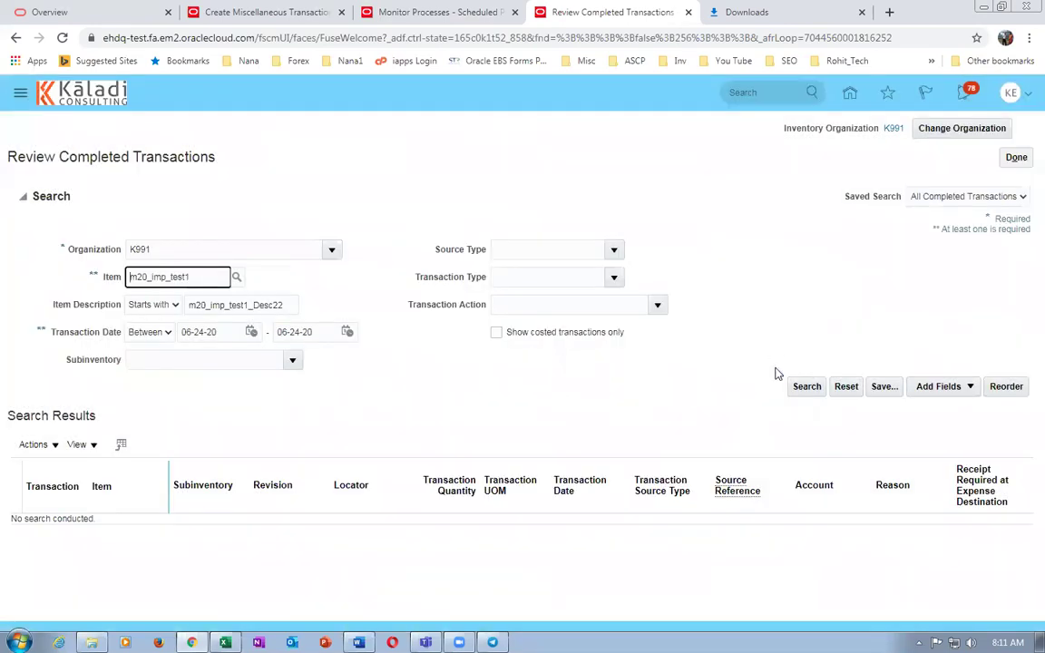
{"action": "left_click", "coordinate": [799, 388]}
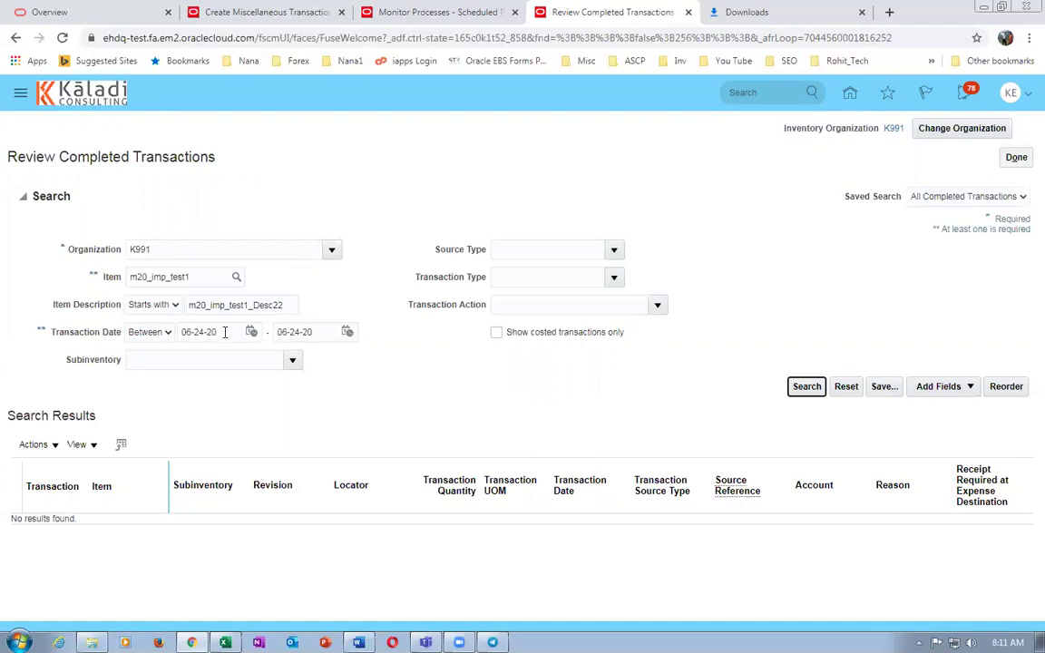
Set the start of the transaction date range to 06-24-11 and rerun the completed transactions search.
{"action": "left_click", "coordinate": [222, 333]}
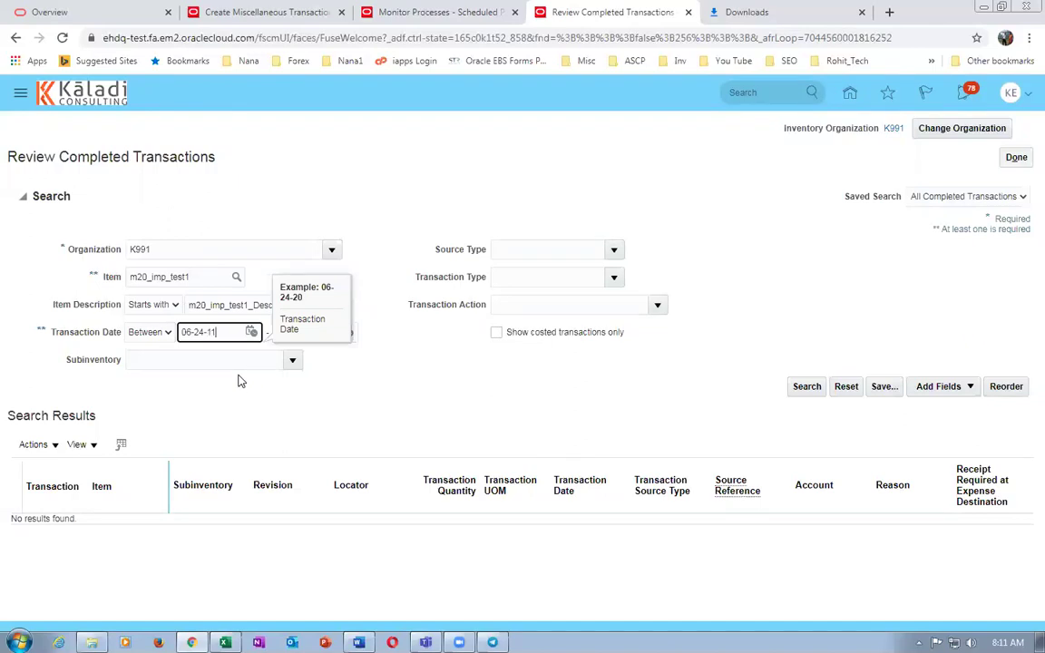
{"action": "key", "text": "Tab"}
{"action": "left_click", "coordinate": [332, 364]}
{"action": "left_click", "coordinate": [808, 387]}
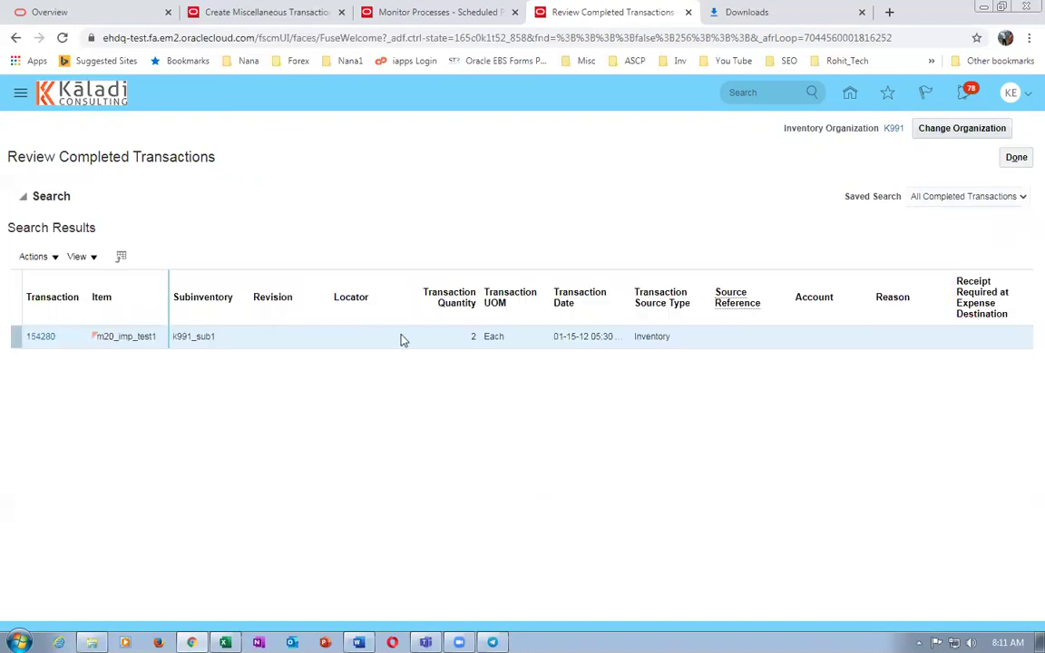
Examine the m20_imp_test1 result row across to the Account column and check which result columns are available.
{"action": "left_click", "coordinate": [305, 341]}
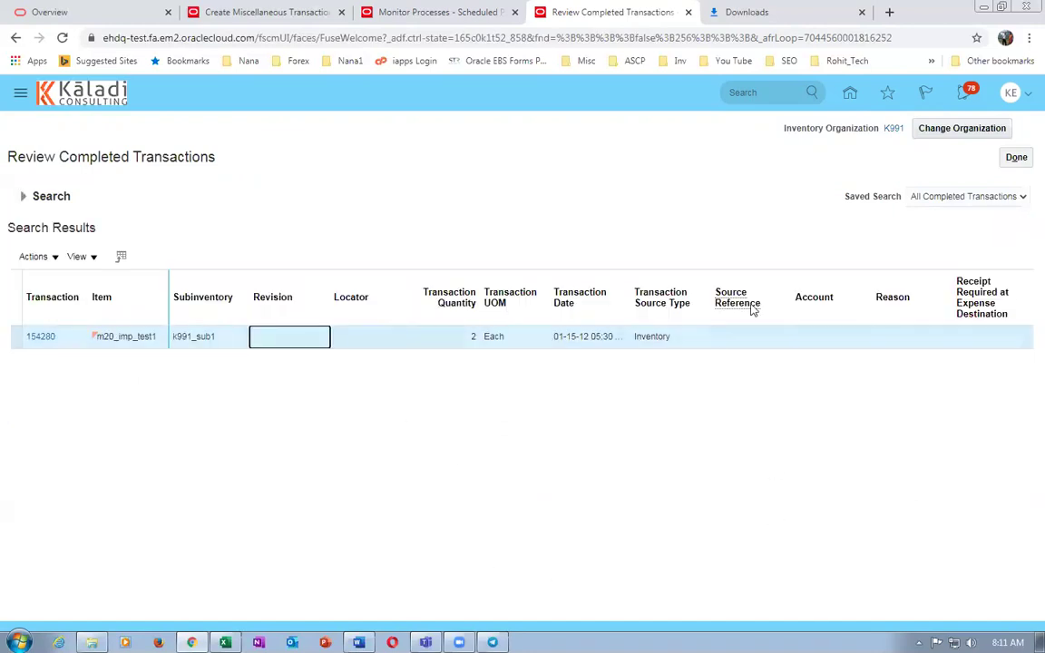
{"action": "key", "text": "Tab"}
{"action": "key", "text": "Tab"}
{"action": "key", "text": "Tab"}
{"action": "key", "text": "Tab"}
{"action": "key", "text": "Tab"}
{"action": "key", "text": "Tab"}
{"action": "key", "text": "Tab"}
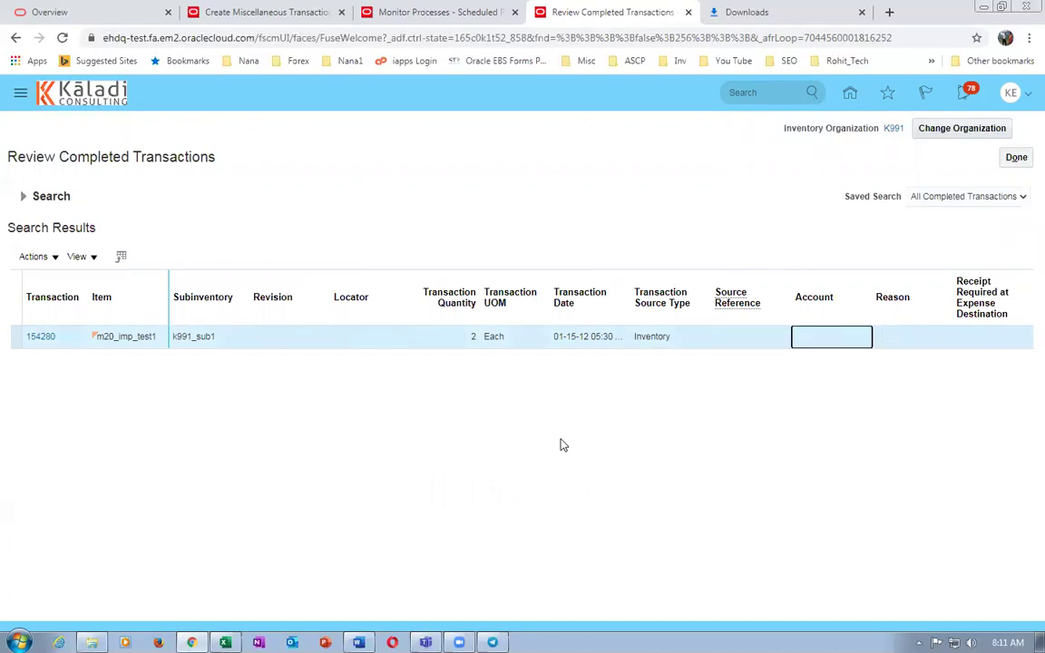
{"action": "left_click", "coordinate": [76, 258]}
{"action": "mouse_move", "coordinate": [86, 305]}
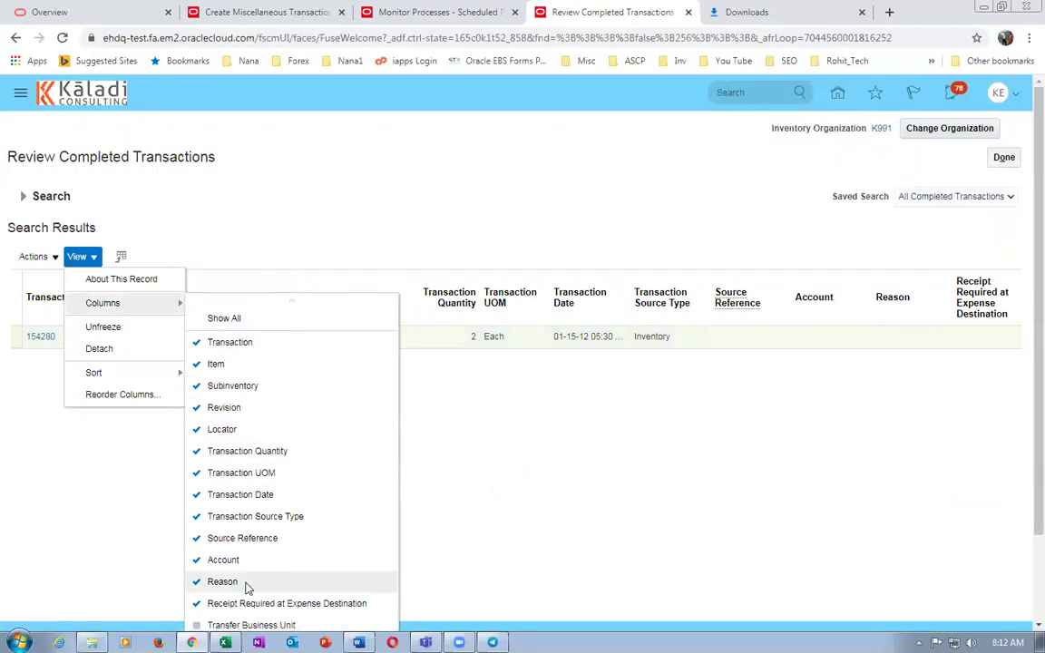
{"action": "left_click", "coordinate": [436, 468]}
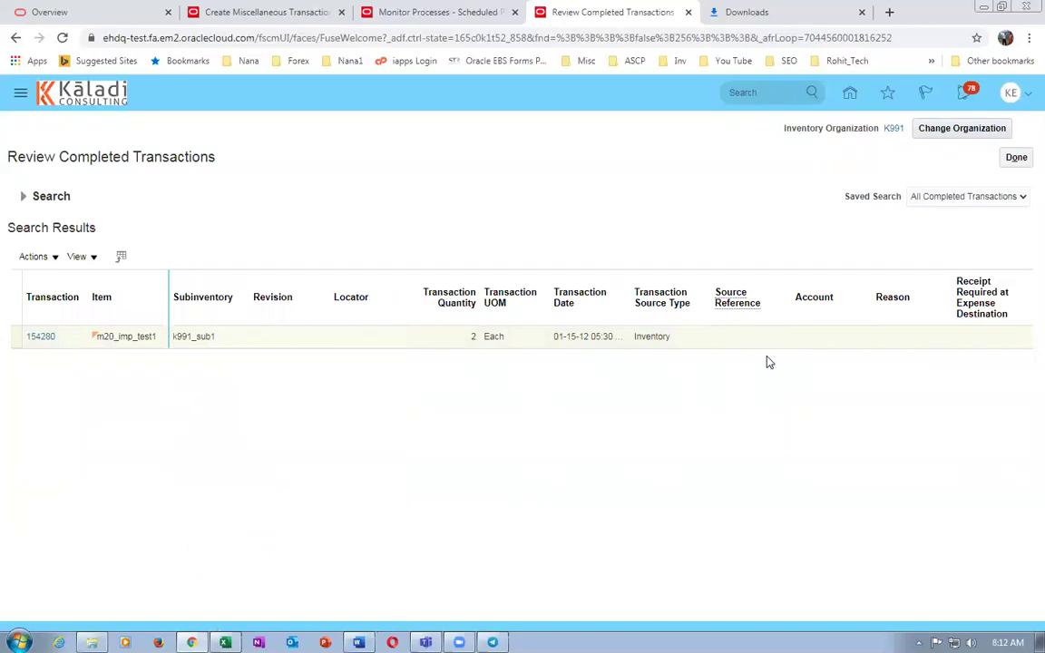
{"action": "left_click", "coordinate": [815, 342]}
Open the completed m20_imp_test1 transaction, review its details including account and costed status, and close them.
{"action": "left_click", "coordinate": [44, 337]}
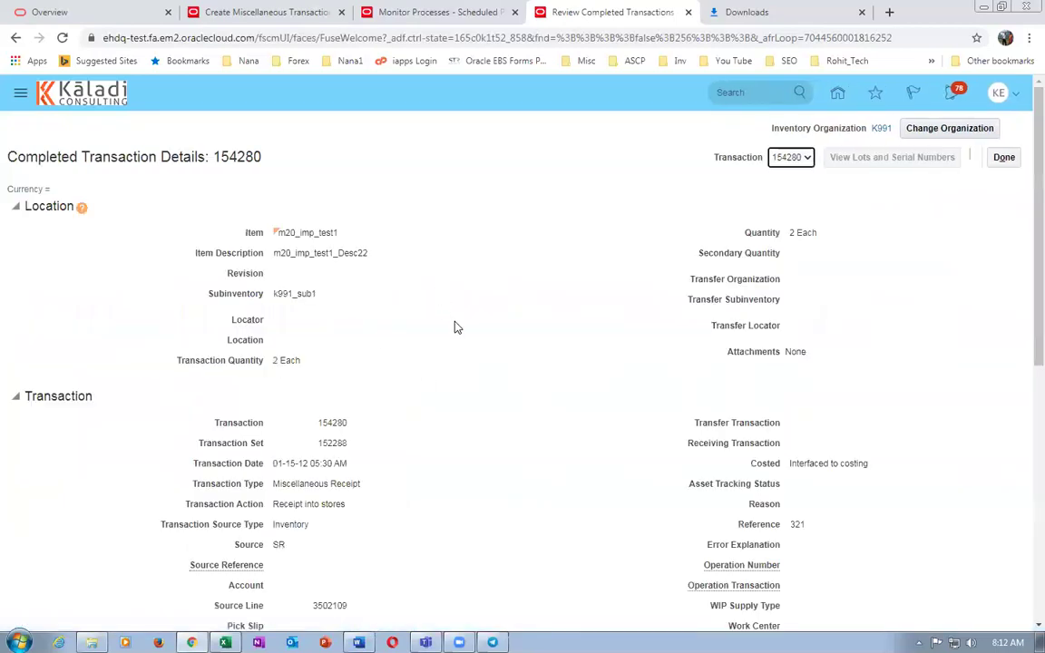
{"action": "scroll", "coordinate": [451, 325], "scroll_direction": "down", "scroll_amount": 3}
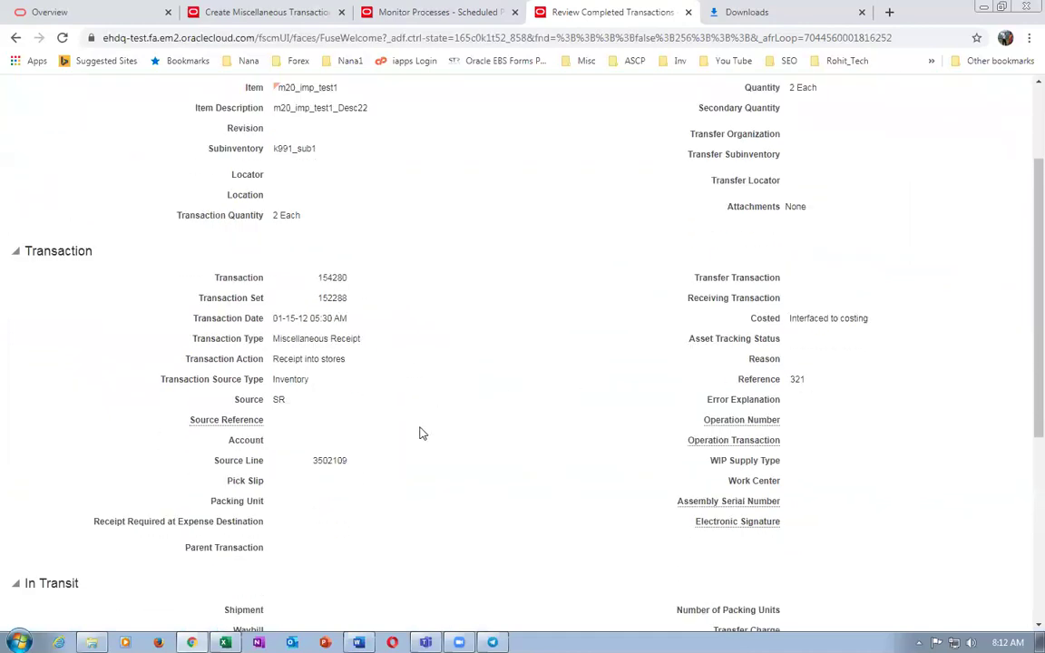
{"action": "scroll", "coordinate": [420, 432], "scroll_direction": "down", "scroll_amount": 3}
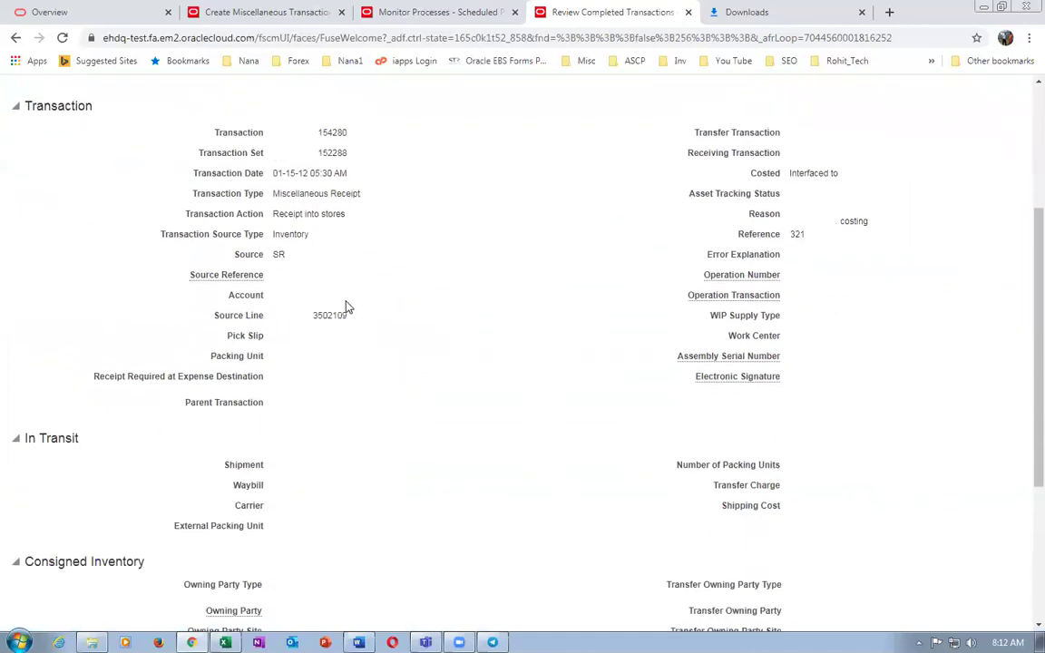
{"action": "scroll", "coordinate": [373, 420], "scroll_direction": "down", "scroll_amount": 4}
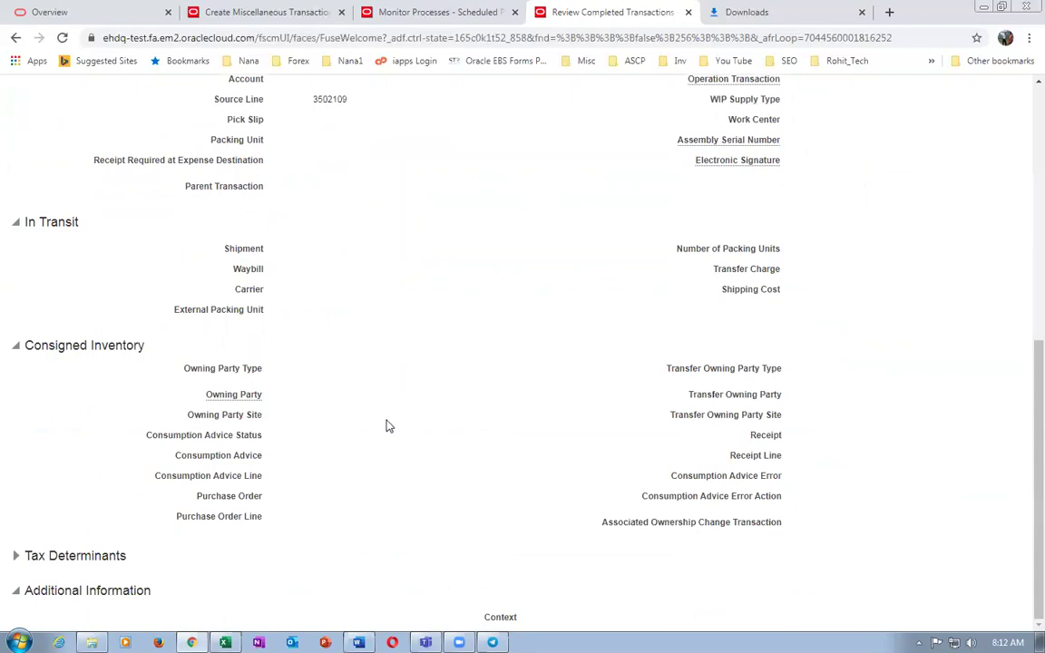
{"action": "scroll", "coordinate": [386, 425], "scroll_direction": "up", "scroll_amount": 4}
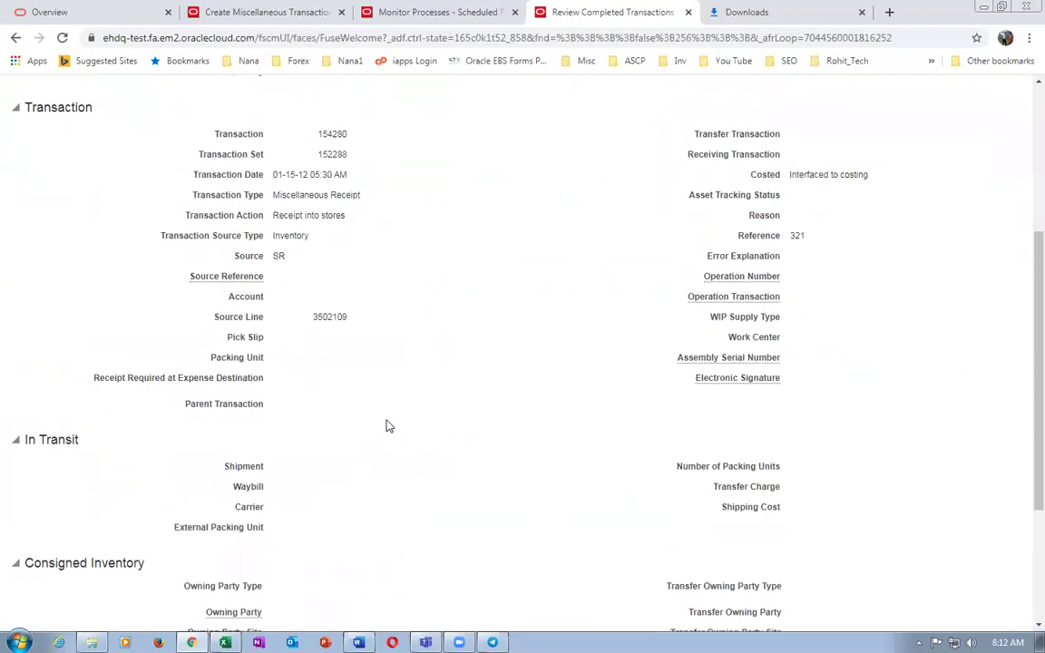
{"action": "scroll", "coordinate": [386, 426], "scroll_direction": "up", "scroll_amount": 4}
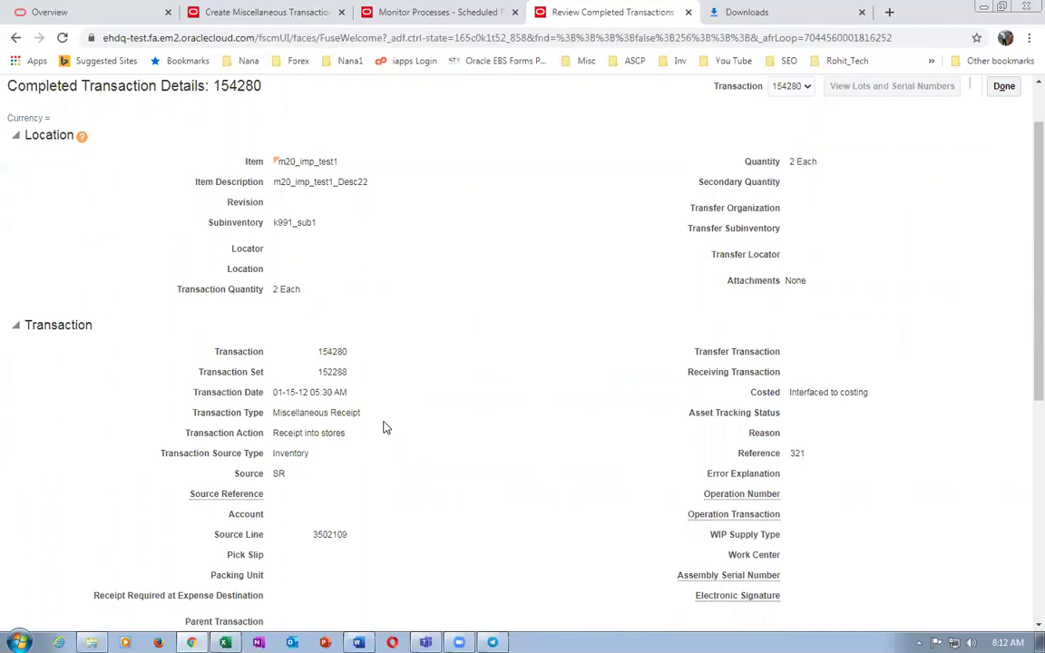
{"action": "left_click", "coordinate": [1003, 87]}
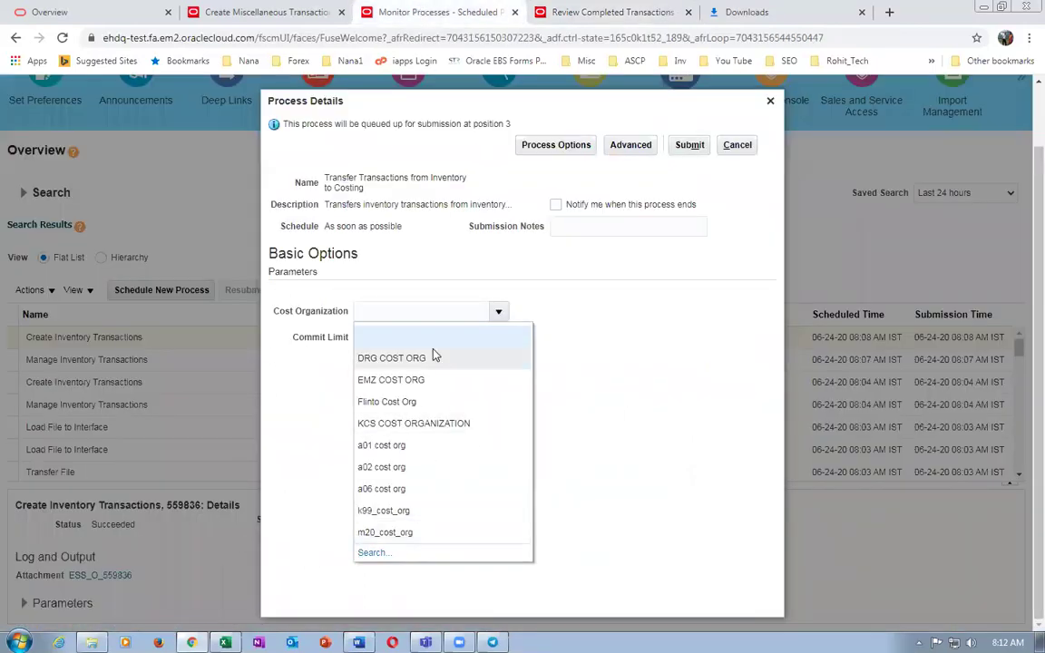
Search the cost organizations for K99 and choose k99_cost_org for the Transfer Transactions from Inventory to Costing process.
{"action": "left_click", "coordinate": [358, 553]}
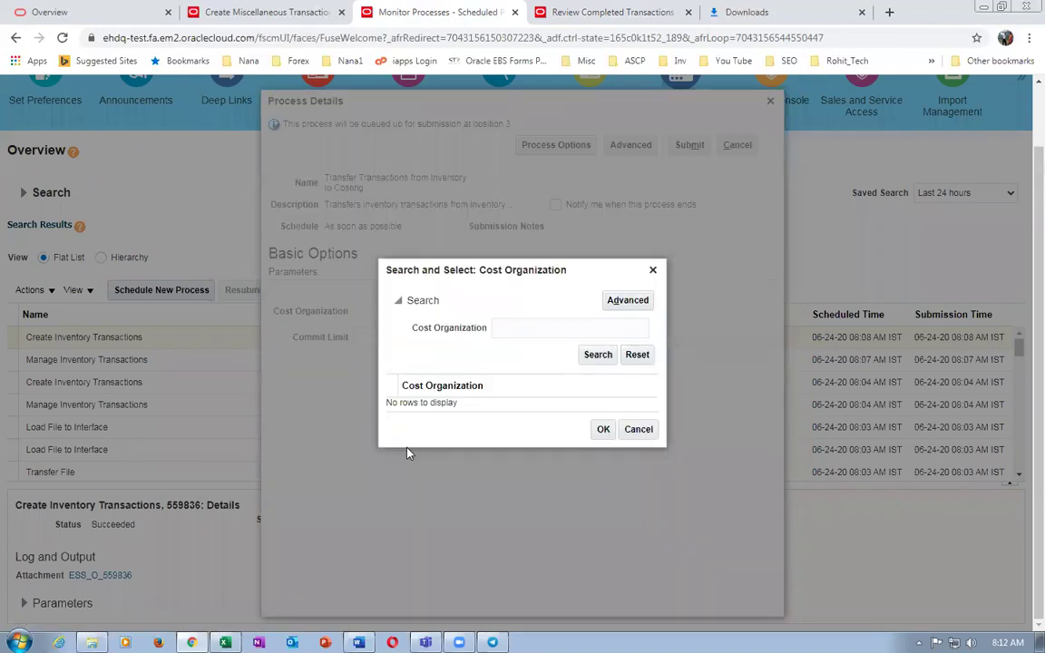
{"action": "left_click", "coordinate": [577, 333]}
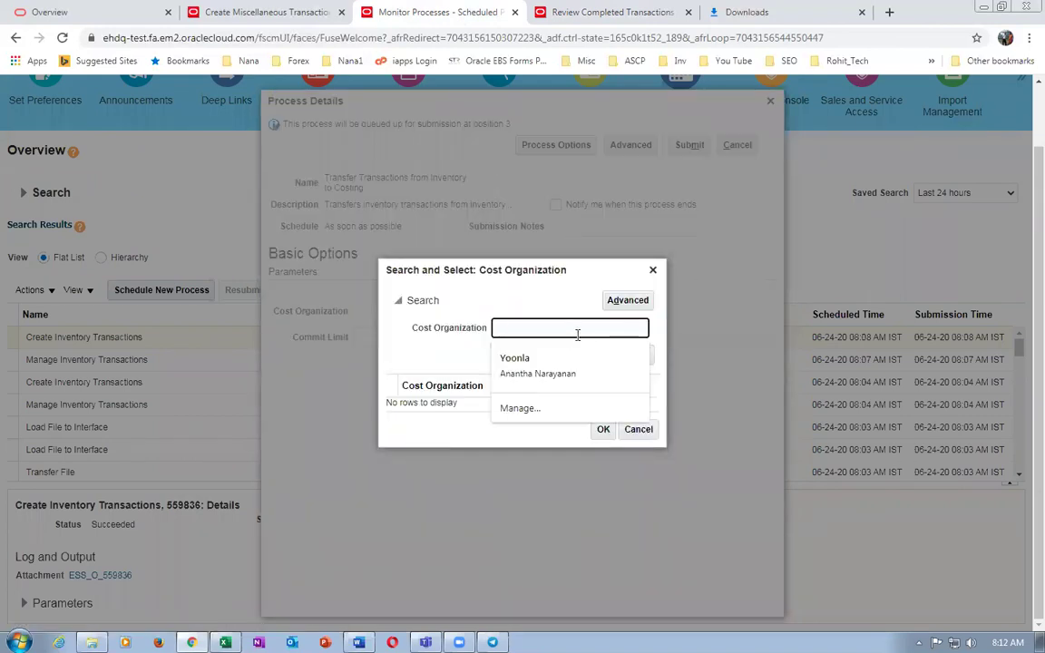
{"action": "type", "text": "K99"}
{"action": "left_click", "coordinate": [597, 354]}
{"action": "left_click", "coordinate": [449, 408]}
{"action": "left_click", "coordinate": [603, 436]}
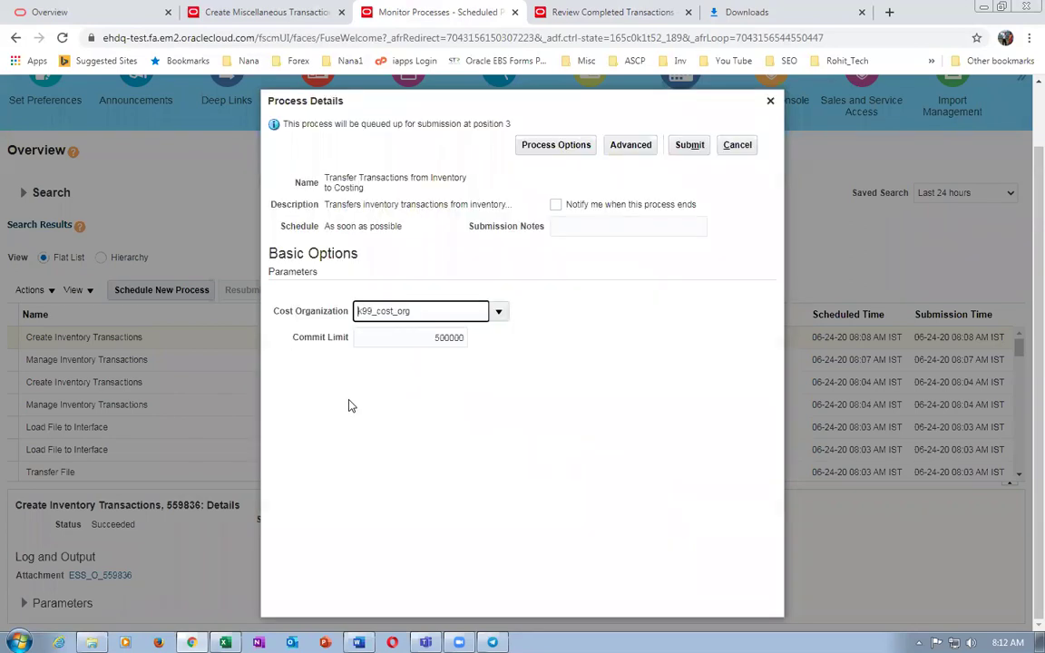
Submit the Transfer Transactions from Inventory to Costing process and refresh the scheduled processes list.
{"action": "left_click", "coordinate": [695, 145]}
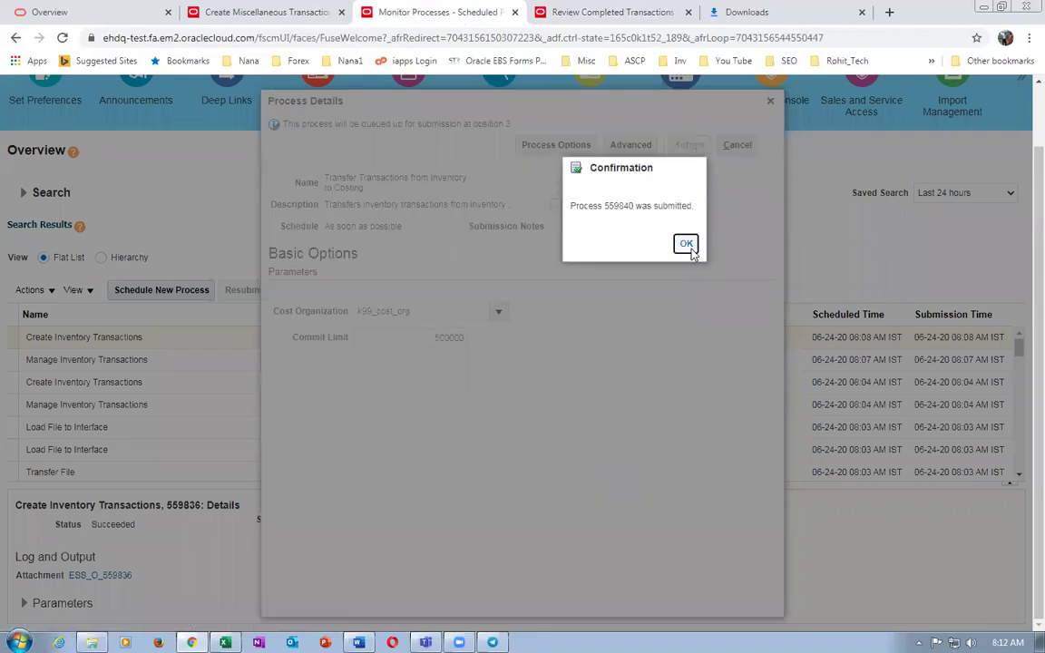
{"action": "left_click", "coordinate": [687, 243]}
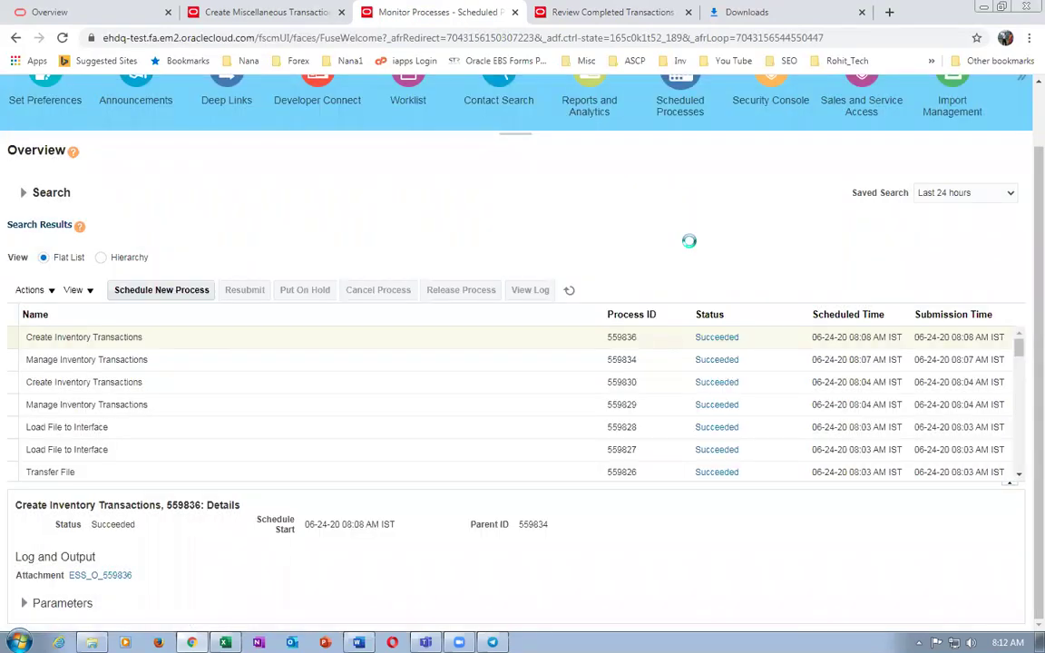
{"action": "left_click", "coordinate": [571, 291]}
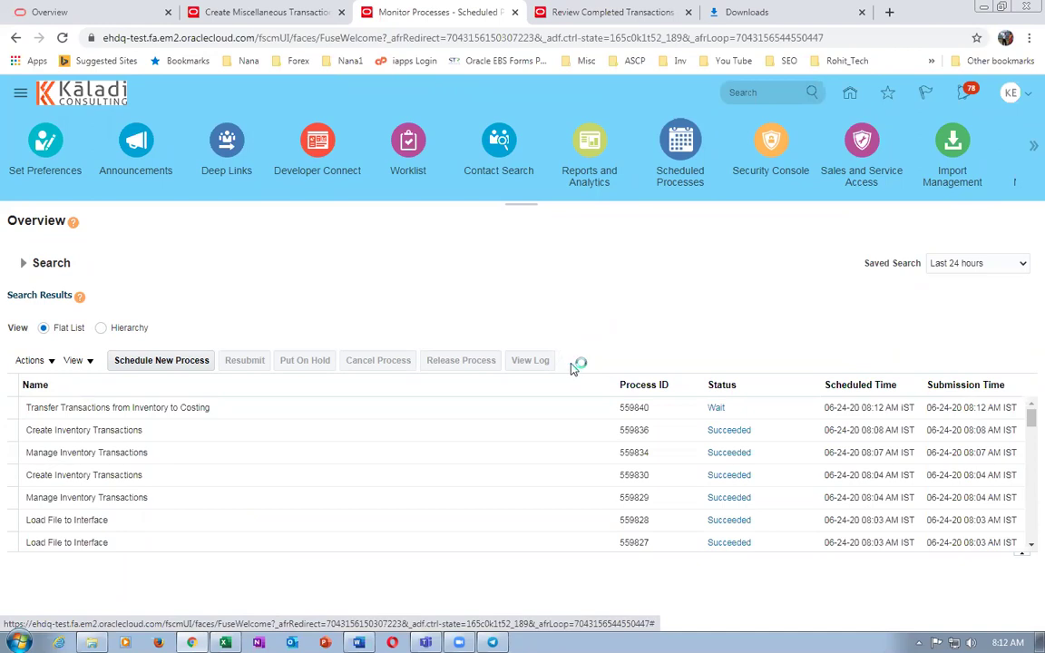
Duplicate the scheduled processes browser tab and open the Cost Accounting task list under Supply Chain Execution in the copy.
{"action": "right_click", "coordinate": [410, 12]}
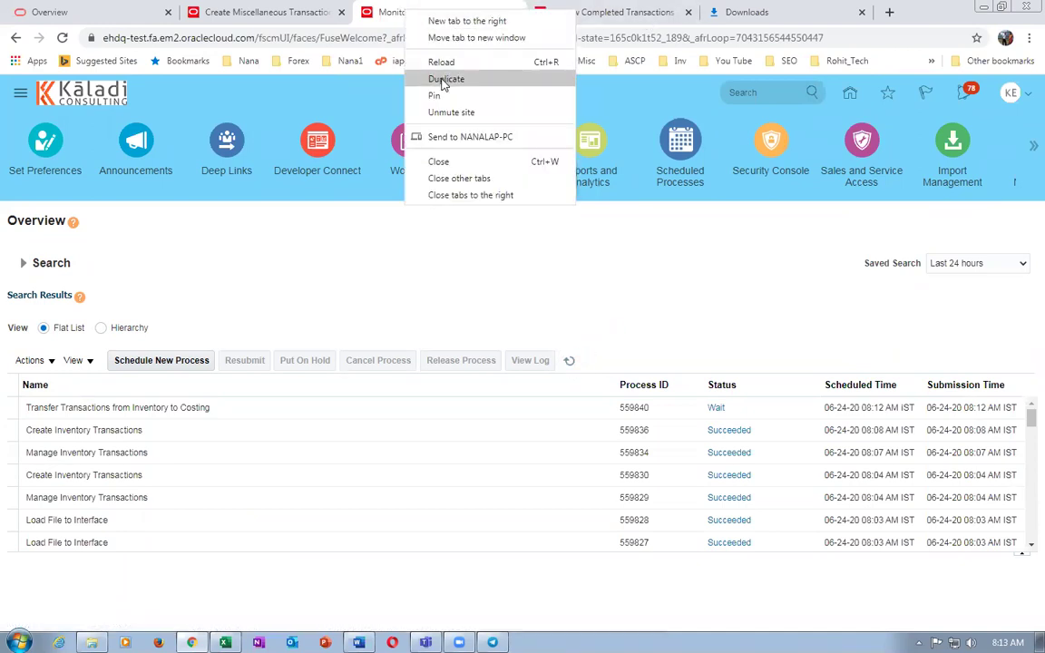
{"action": "left_click", "coordinate": [444, 80]}
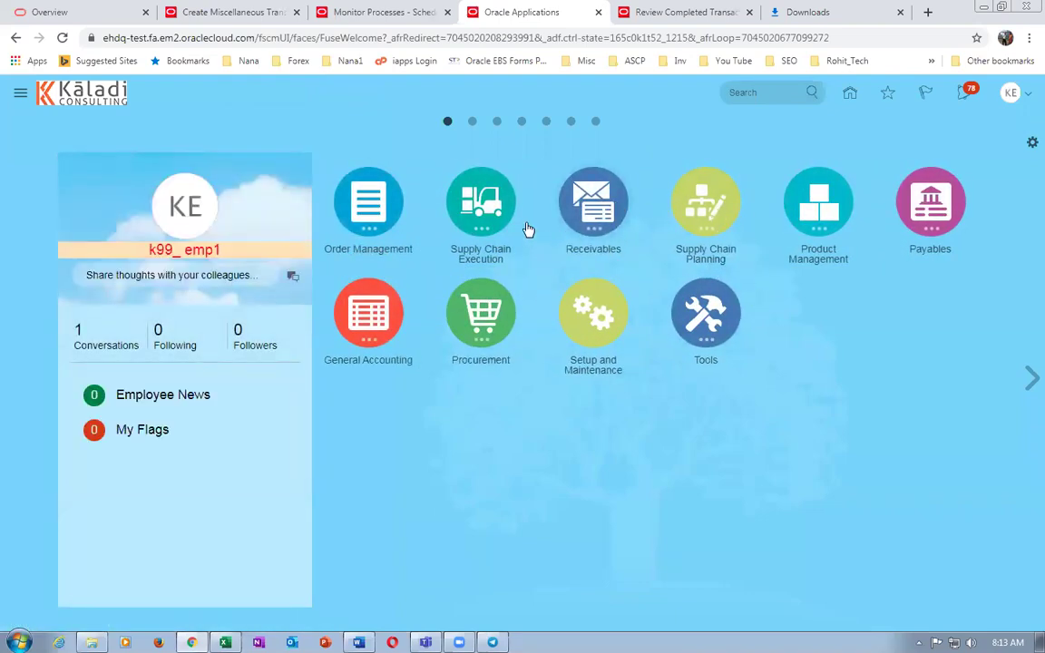
{"action": "left_click", "coordinate": [465, 198]}
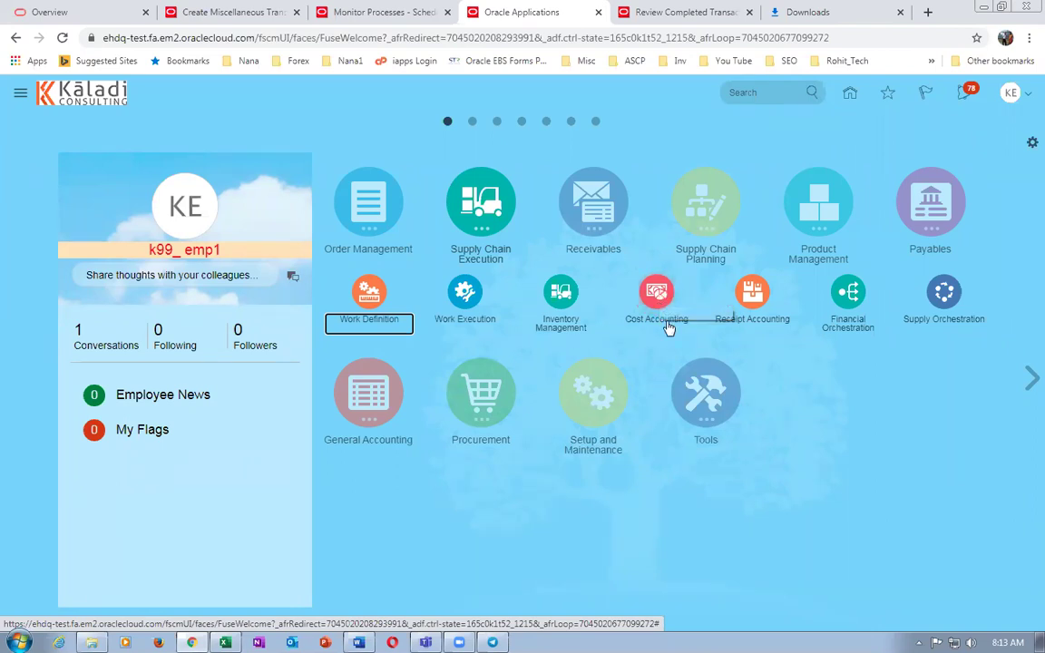
{"action": "left_click", "coordinate": [660, 294]}
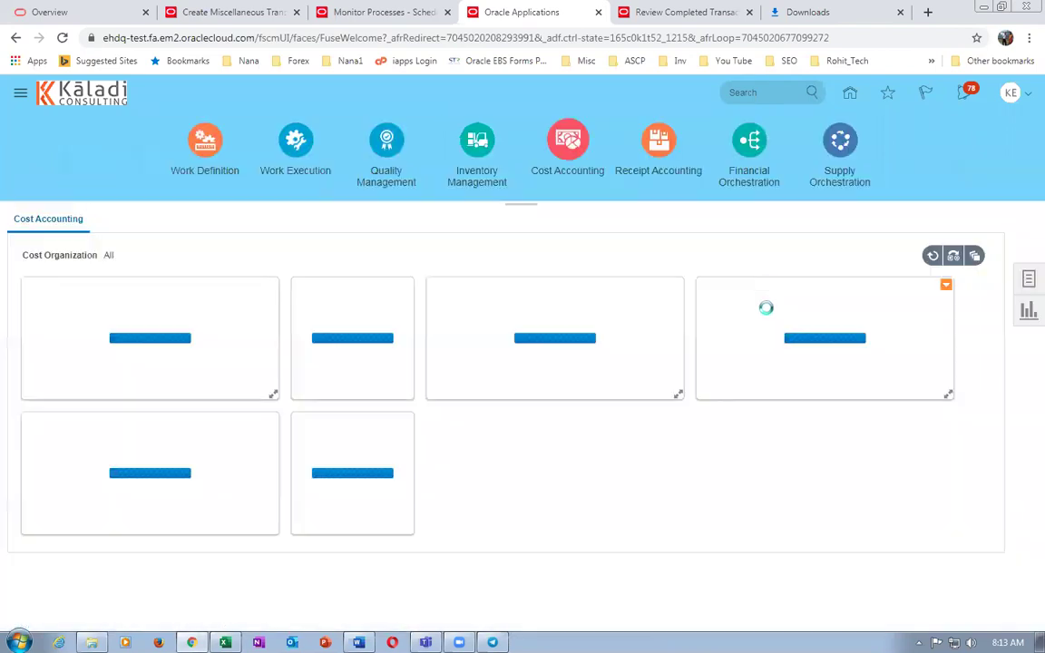
{"action": "left_click", "coordinate": [1029, 280]}
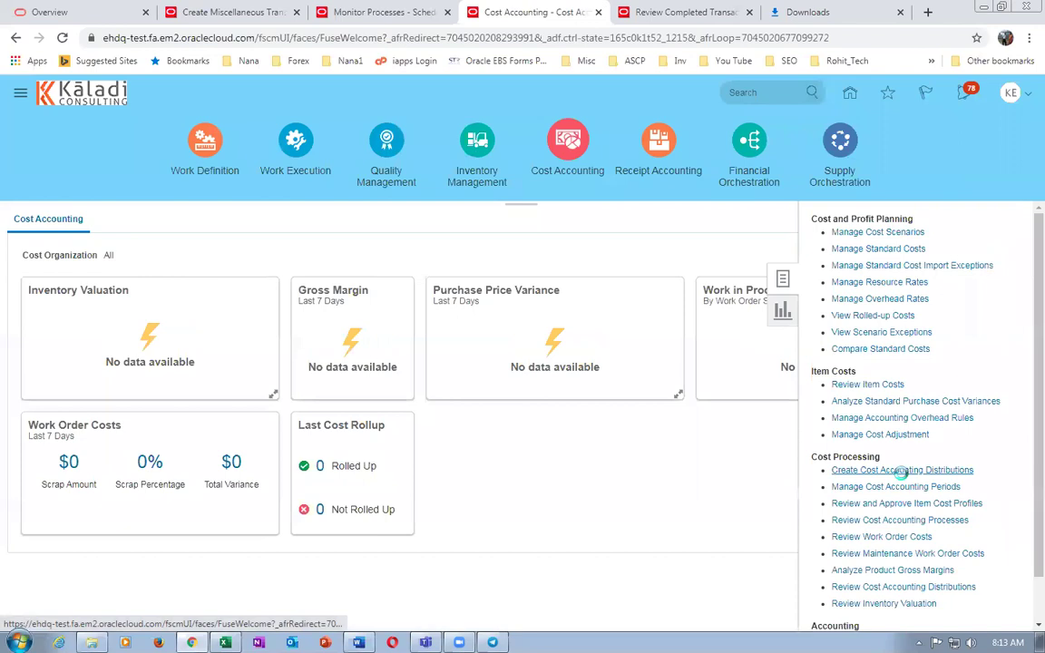
Open Create Cost Accounting Distributions and search for run controls starting with k99.
{"action": "left_click", "coordinate": [904, 472]}
{"action": "left_click", "coordinate": [257, 325]}
{"action": "type", "text": "k99"}
{"action": "left_click", "coordinate": [871, 352]}
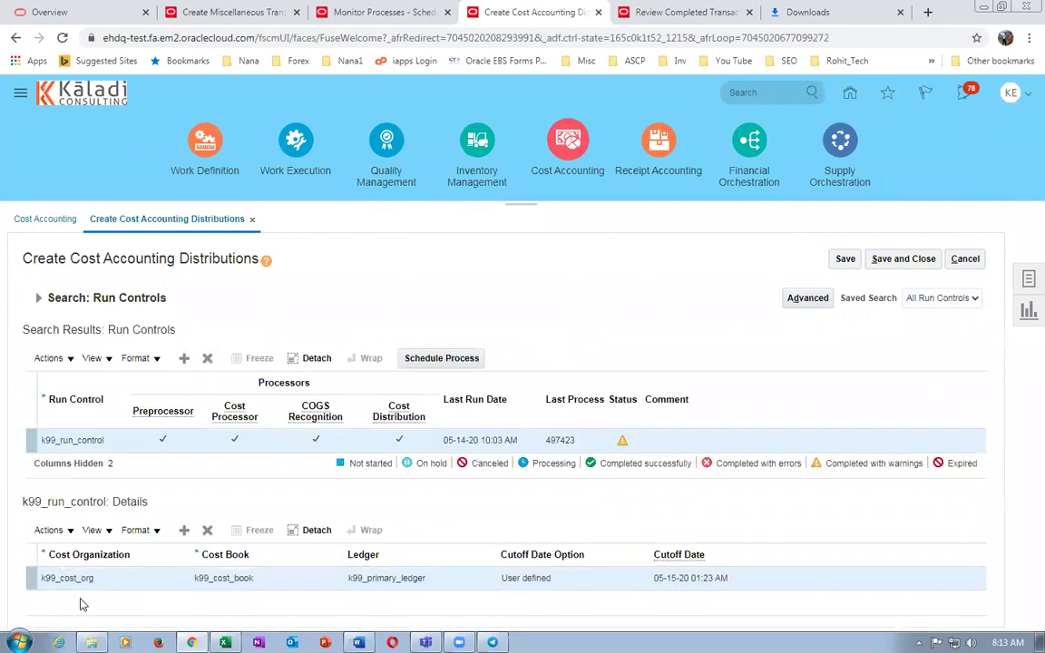
Set the k99_cost_org cutoff date in k99_run_control to 06-25-20, keeping the time, and save the run control.
{"action": "left_click", "coordinate": [686, 581]}
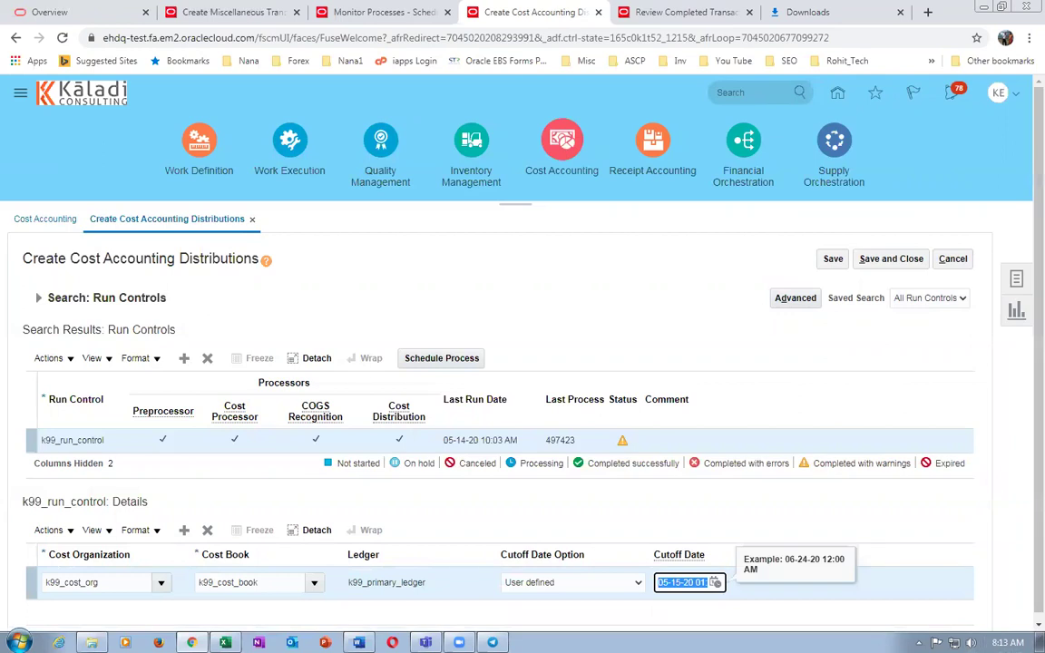
{"action": "left_click", "coordinate": [1008, 643]}
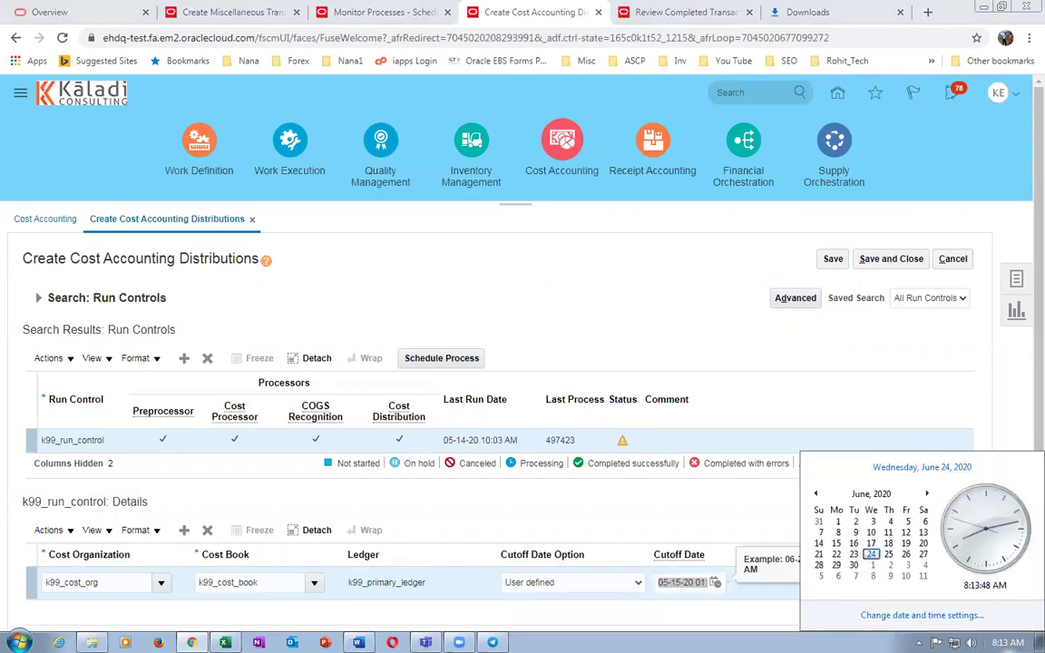
{"action": "key", "text": "Escape"}
{"action": "left_click", "coordinate": [673, 584]}
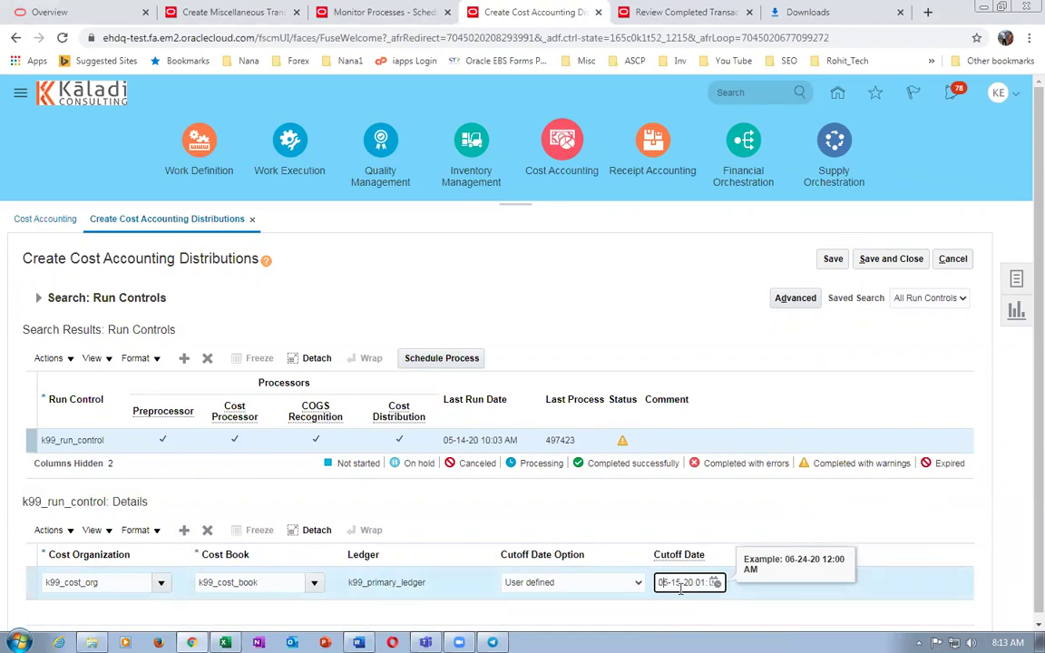
{"action": "key", "text": "BackSpace"}
{"action": "type", "text": "2"}
{"action": "left_click", "coordinate": [763, 518]}
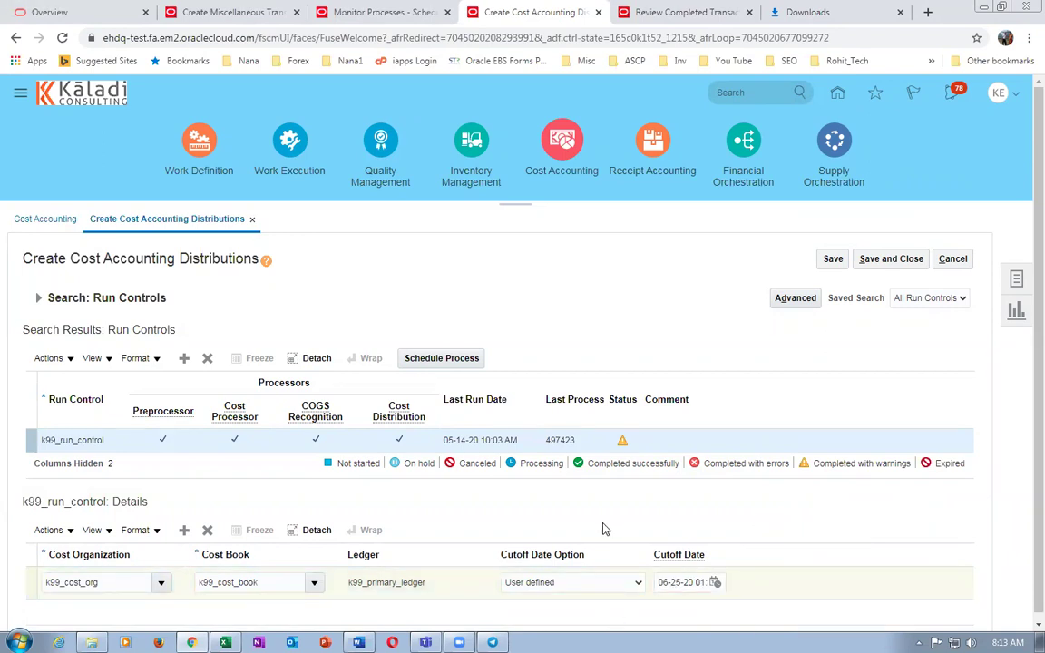
{"action": "left_click", "coordinate": [831, 258]}
{"action": "left_click", "coordinate": [348, 16]}
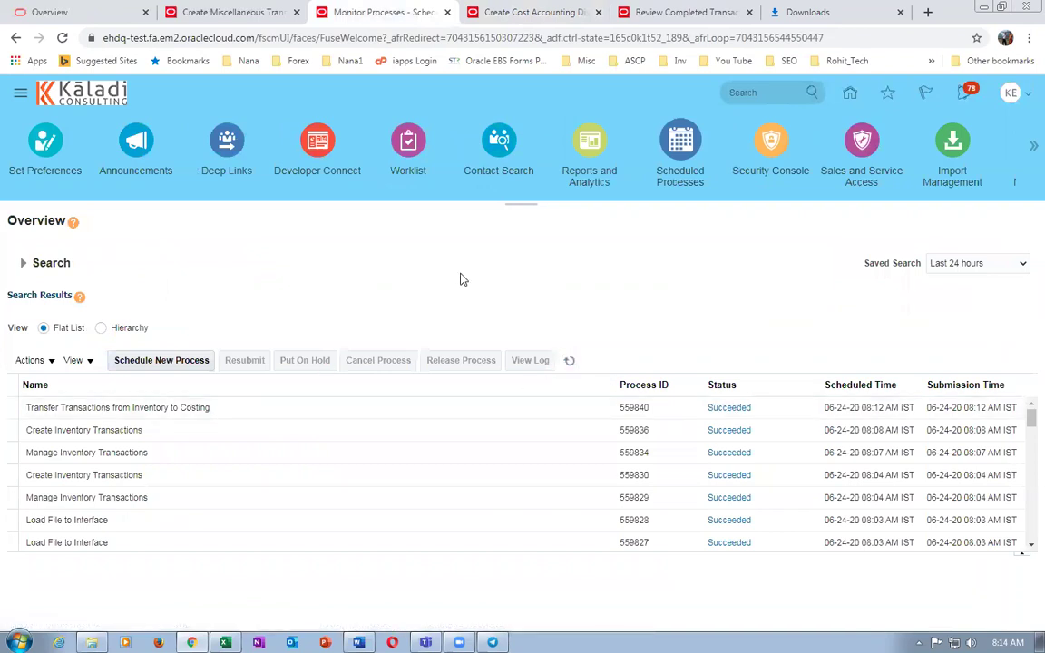
{"action": "left_click", "coordinate": [519, 15]}
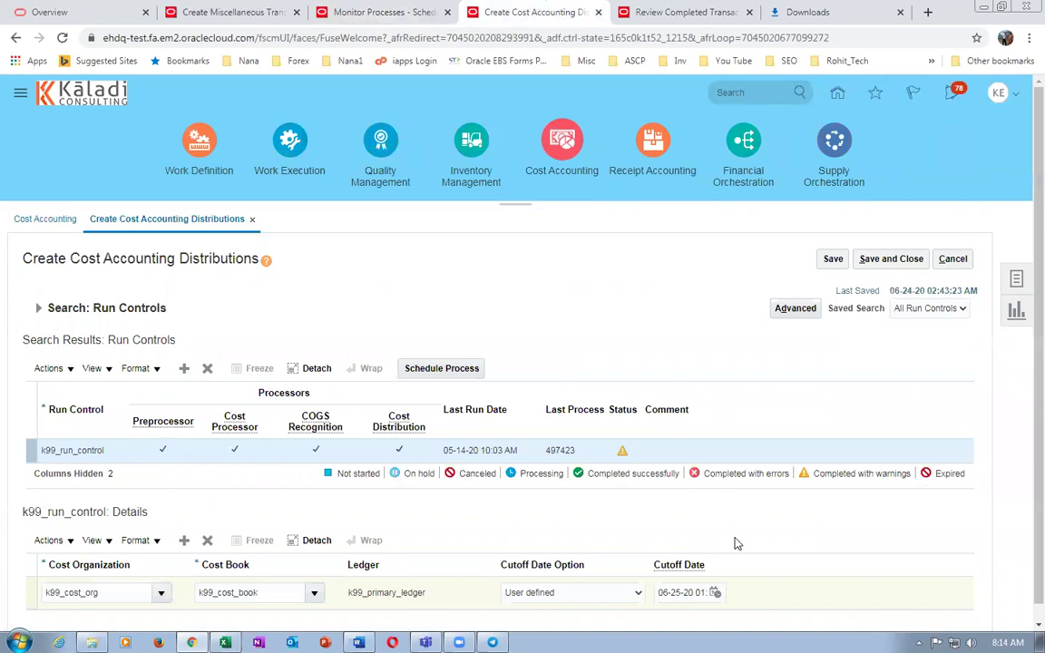
{"action": "left_click", "coordinate": [833, 259]}
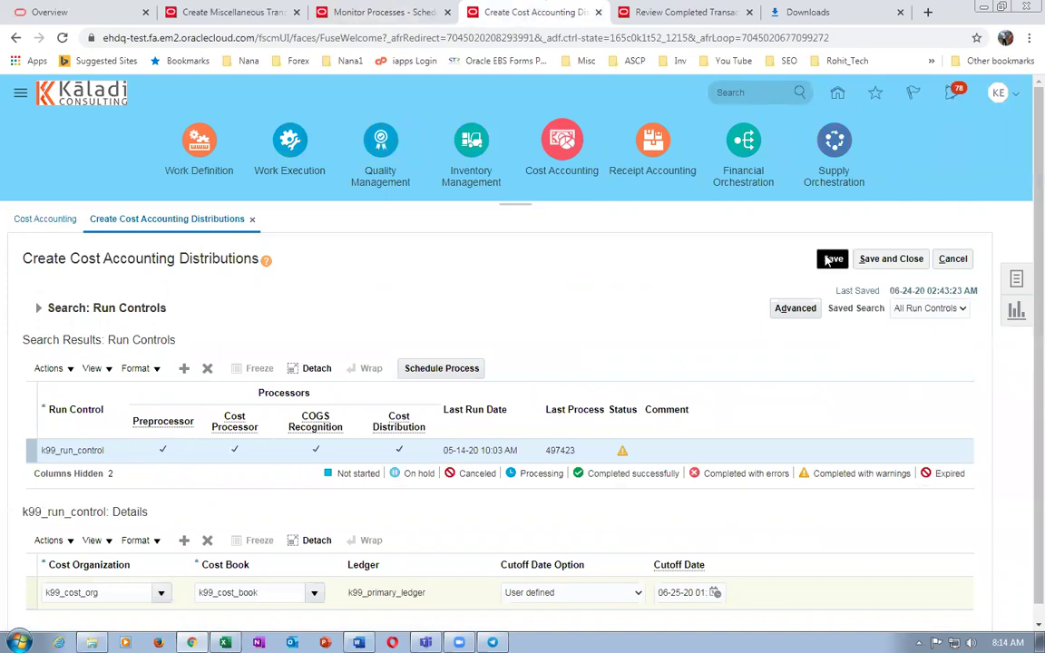
Submit the Create Cost Accounting Distributions process for k99_run_control and refresh the scheduled processes list.
{"action": "left_click", "coordinate": [439, 372]}
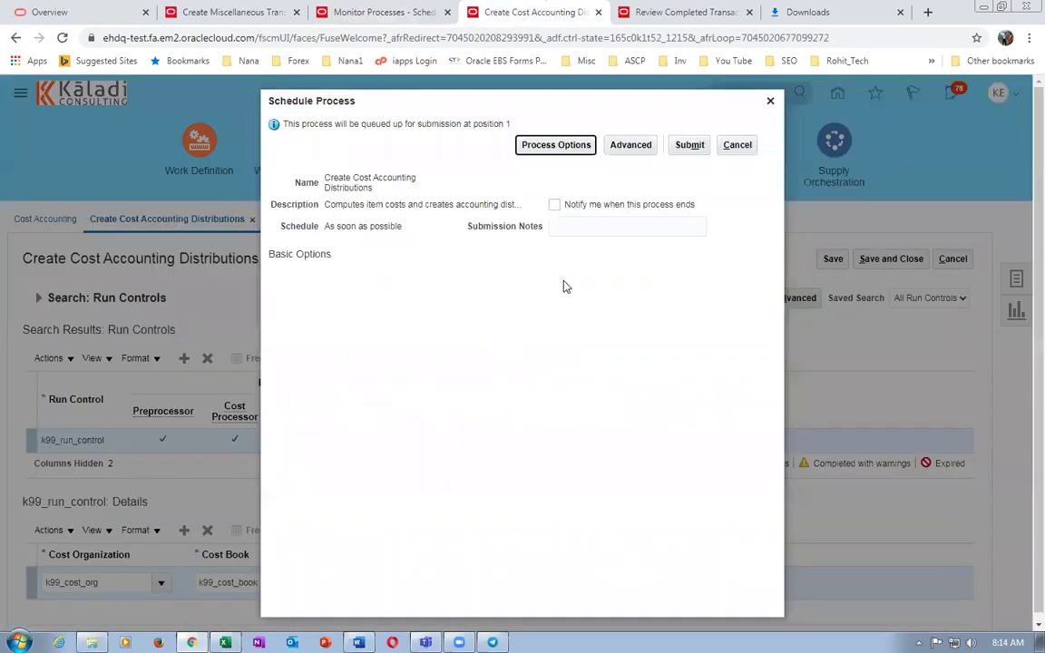
{"action": "left_click", "coordinate": [687, 145]}
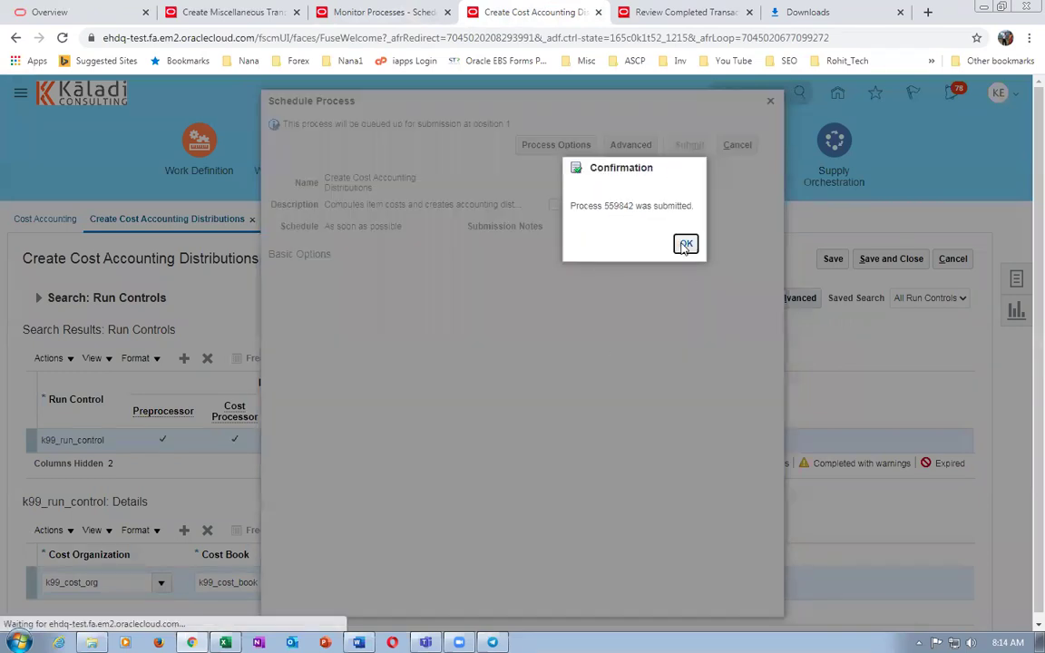
{"action": "left_click", "coordinate": [685, 245]}
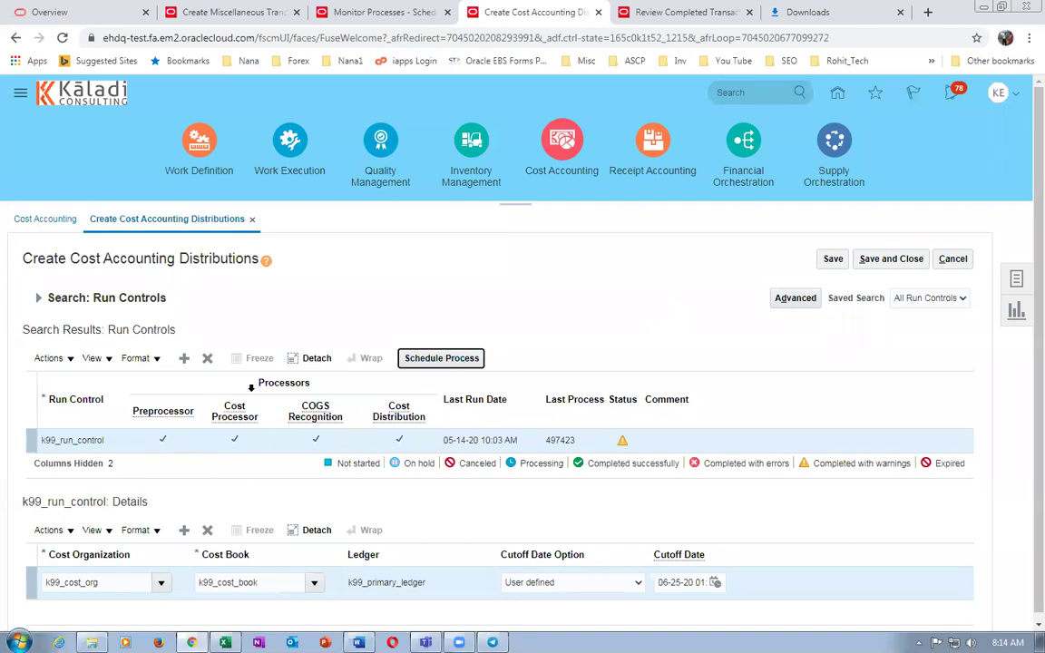
{"action": "left_click", "coordinate": [350, 11]}
{"action": "left_click", "coordinate": [569, 362]}
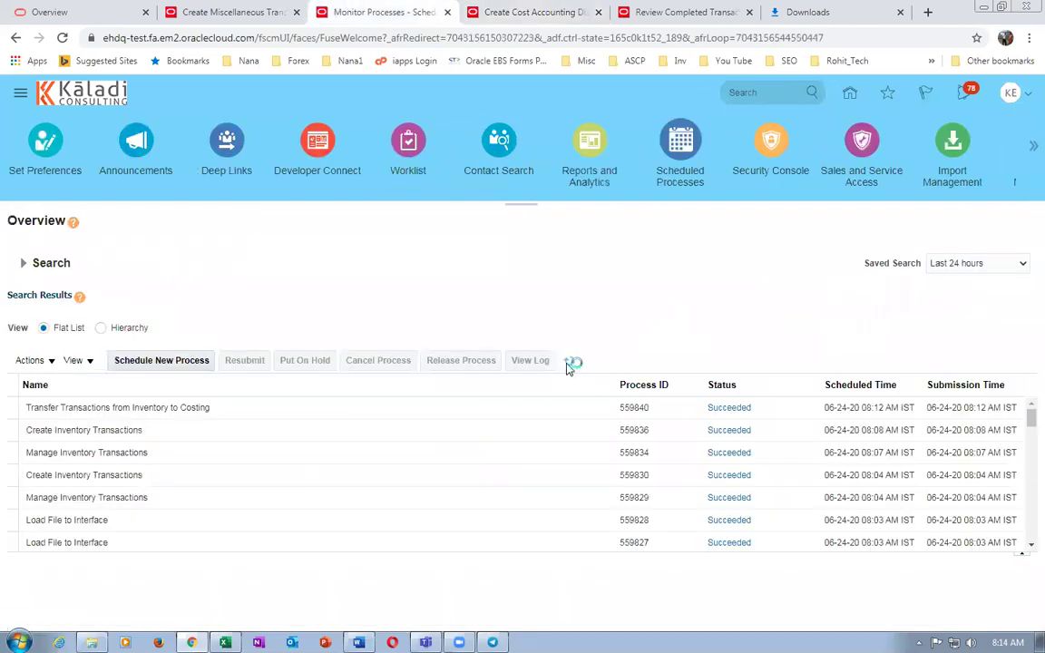
{"action": "left_click", "coordinate": [569, 362]}
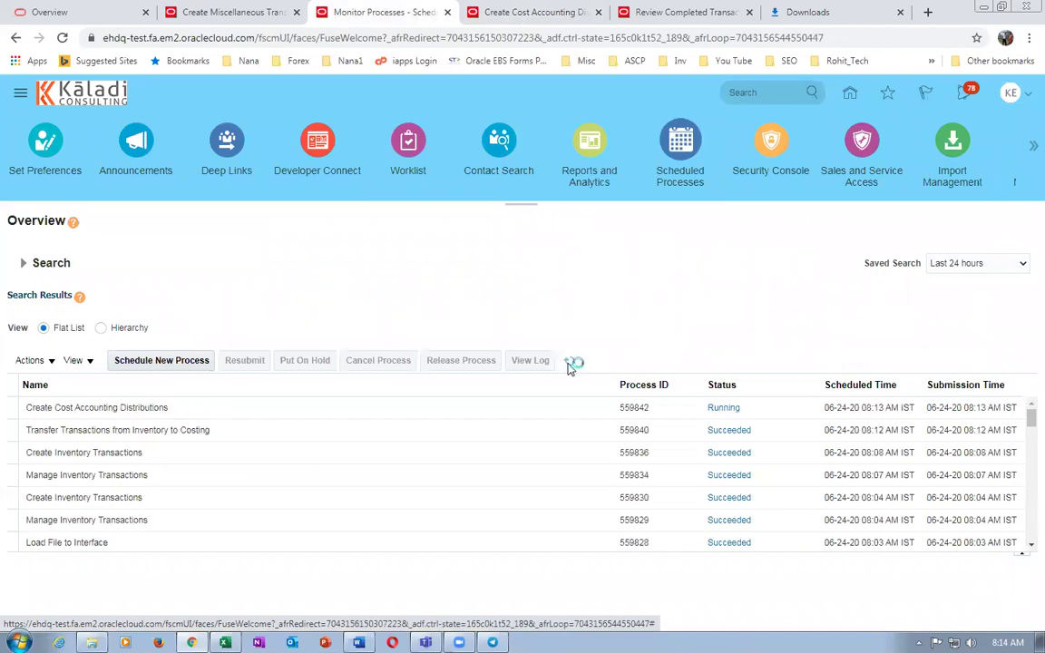
{"action": "left_click", "coordinate": [570, 363]}
Save and close Create Cost Accounting Distributions, and open the Review Item Costs task.
{"action": "left_click", "coordinate": [555, 18]}
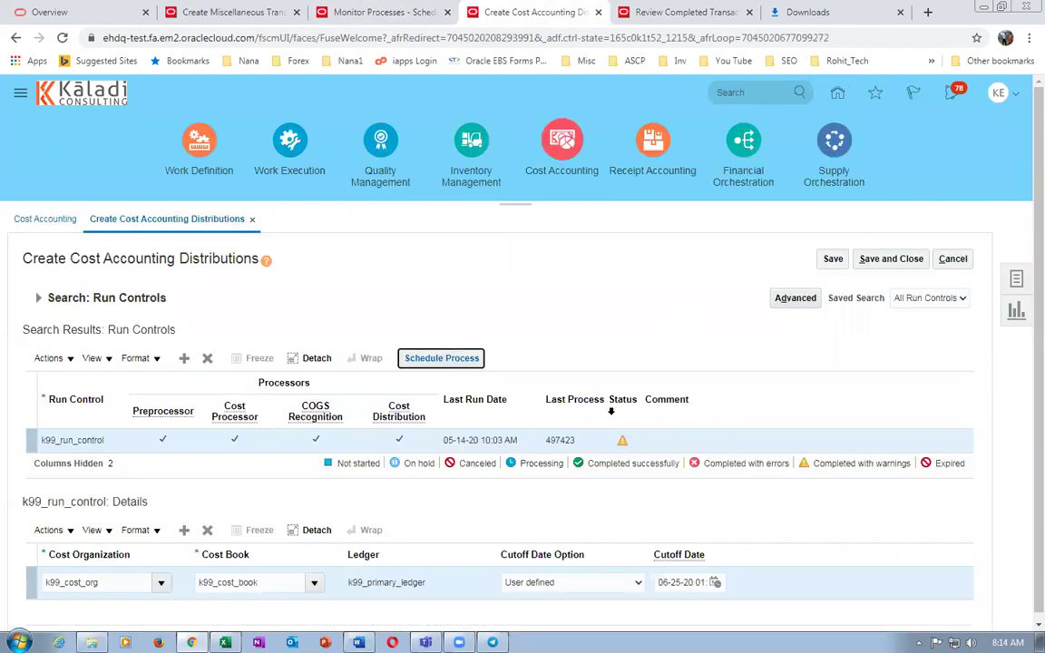
{"action": "left_click", "coordinate": [890, 261]}
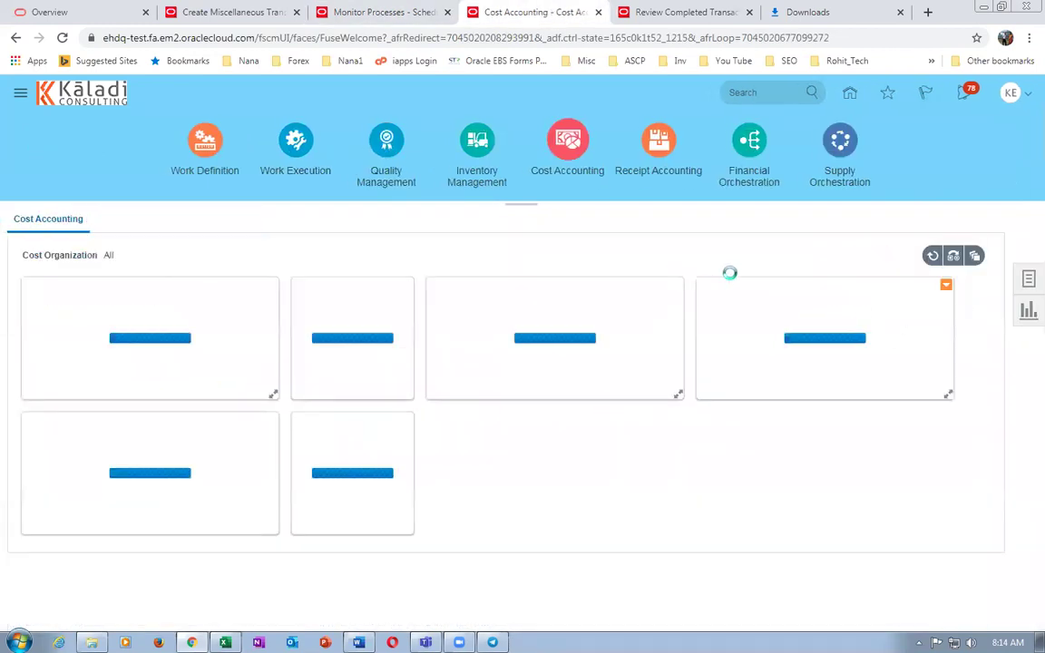
{"action": "left_click", "coordinate": [1028, 280]}
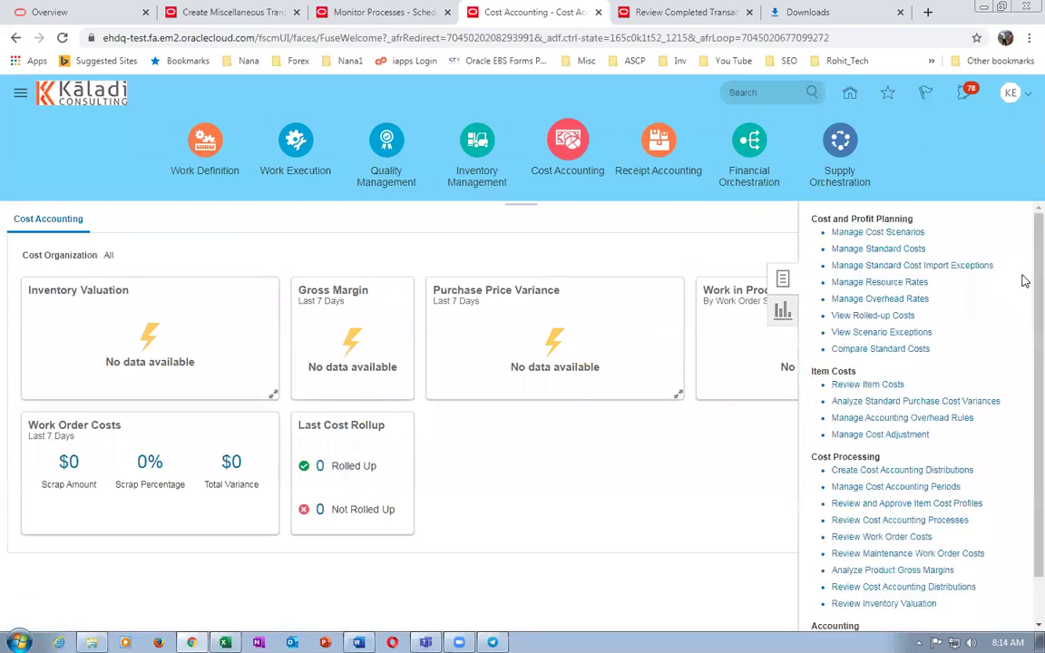
{"action": "left_click", "coordinate": [867, 384]}
Search the item costs for item m20_imp_test1.
{"action": "left_click", "coordinate": [244, 397]}
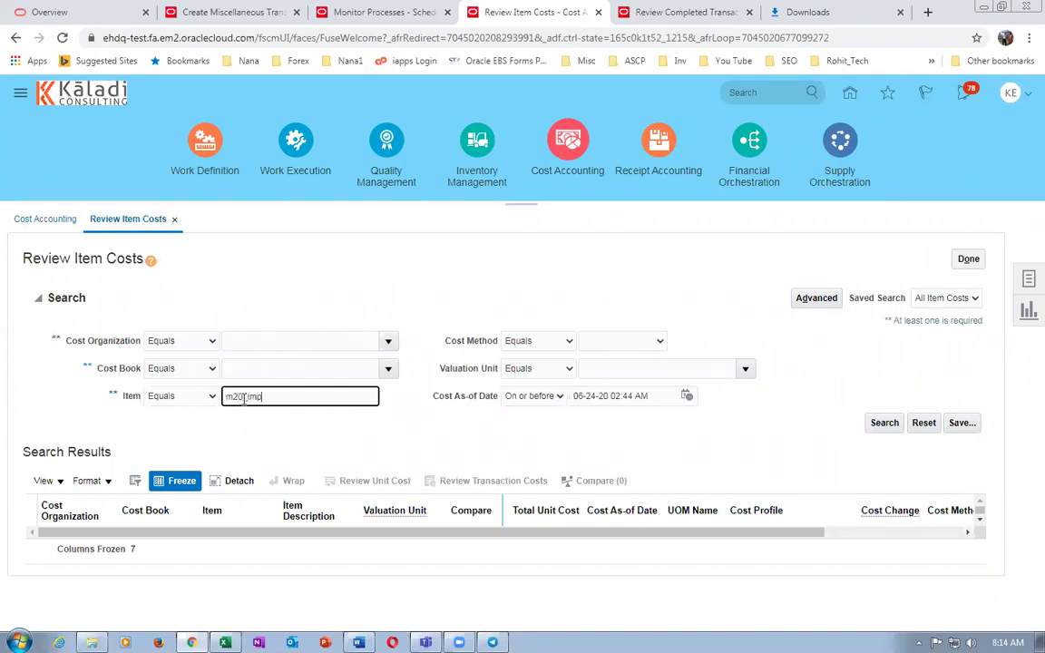
{"action": "type", "text": "m20_imp_test1"}
{"action": "key", "text": "Tab"}
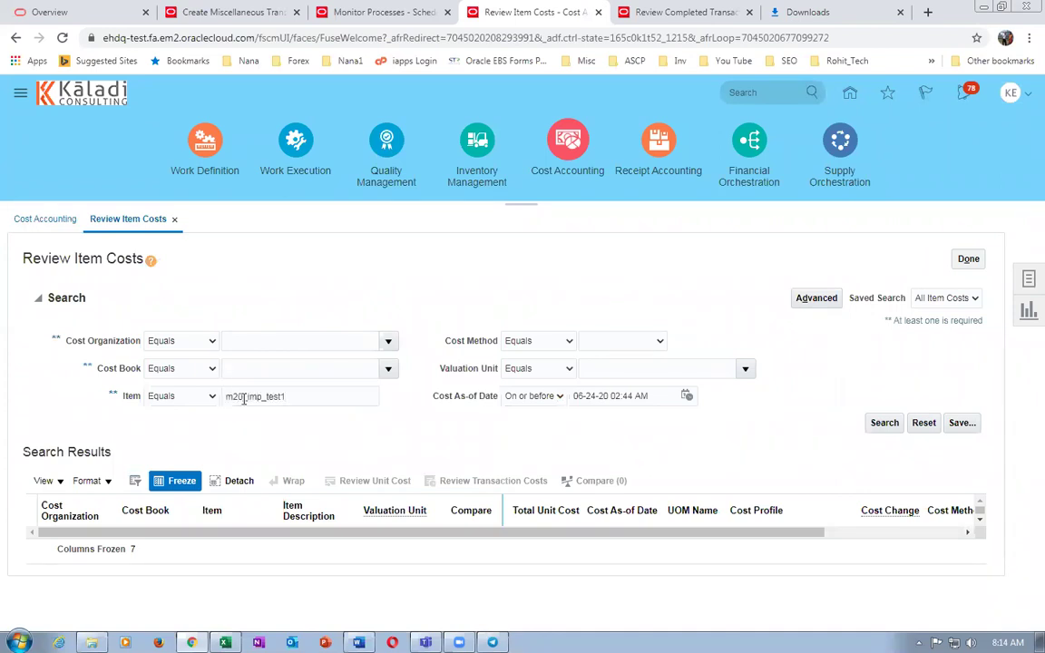
{"action": "left_click", "coordinate": [349, 399]}
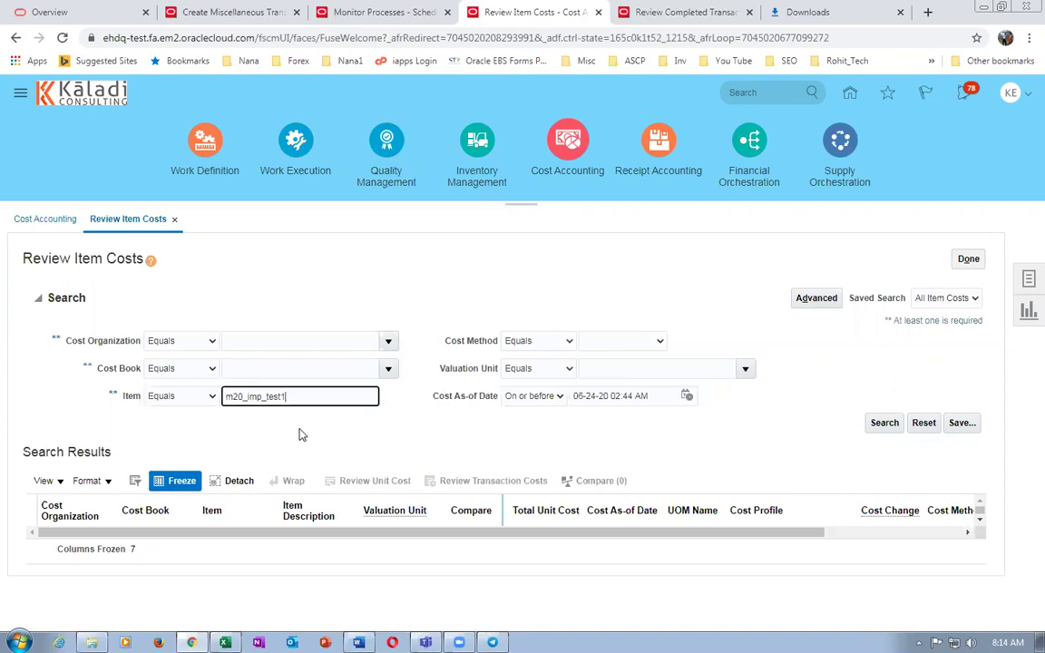
{"action": "left_click", "coordinate": [885, 423]}
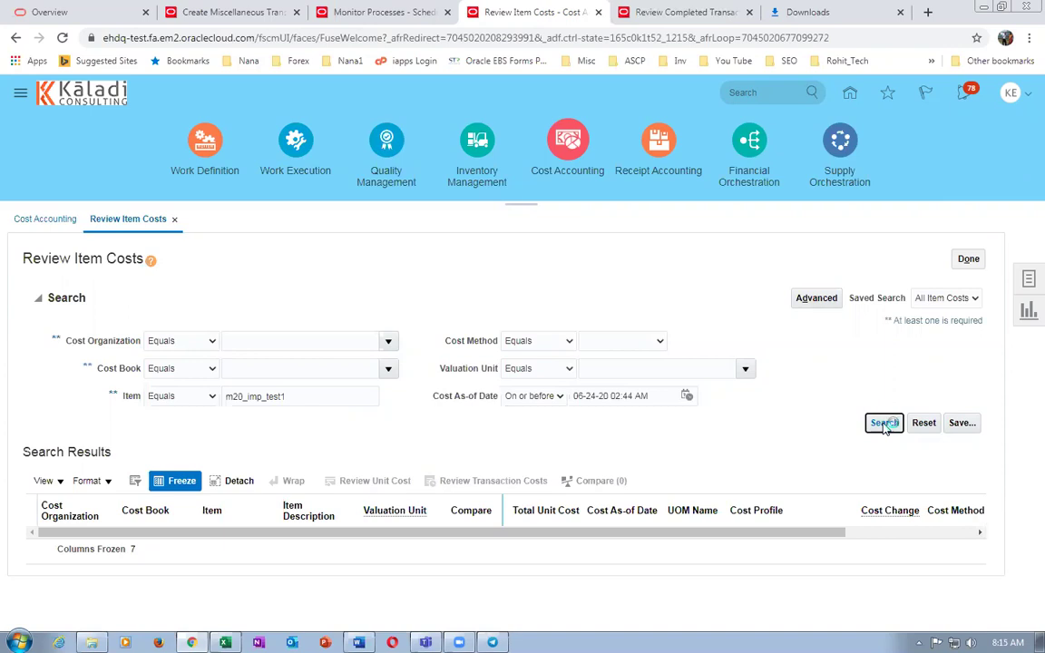
Check the scheduled processes, switch to the m20_stock_Import workbook in Excel, and examine row 5 of INV_TRANSACTIONS_INTERFACE from organization name through transaction date.
{"action": "left_click", "coordinate": [359, 20]}
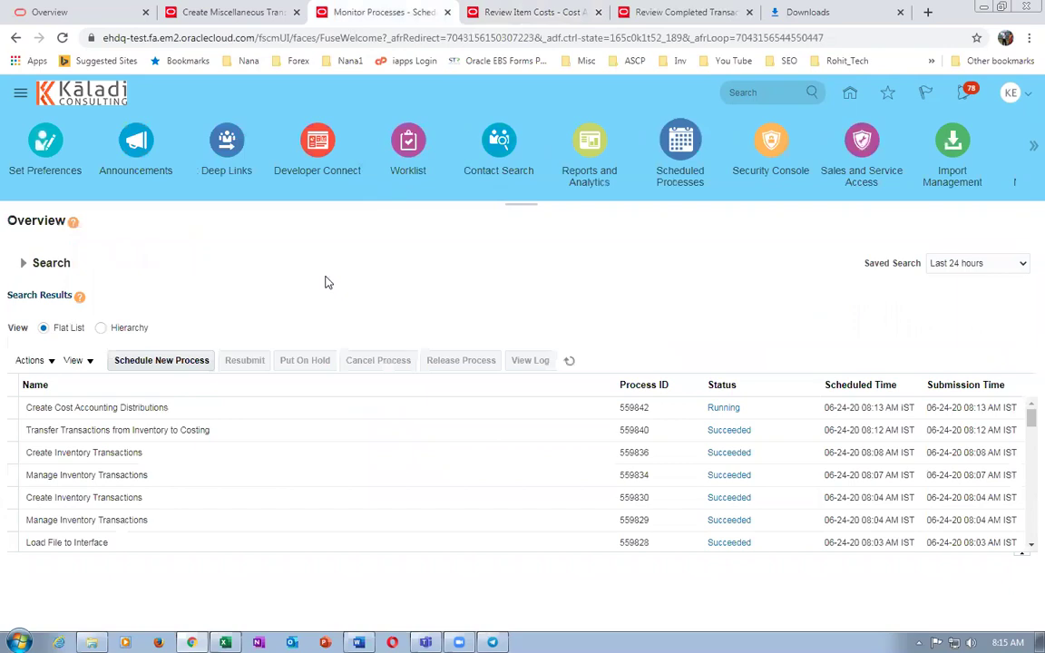
{"action": "left_click", "coordinate": [225, 642]}
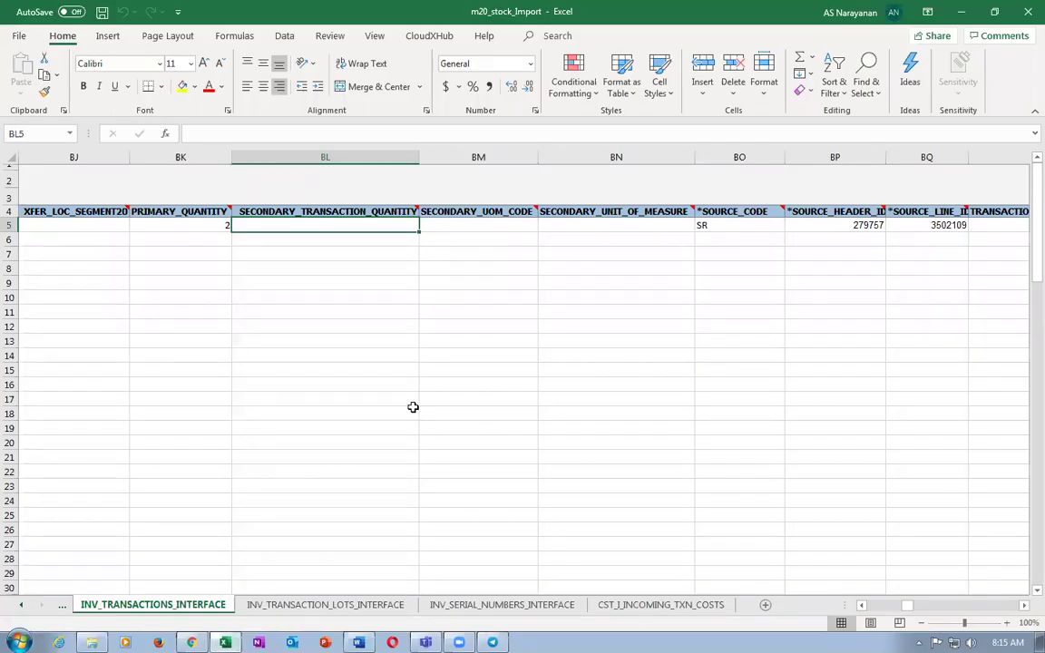
{"action": "key", "text": "Home"}
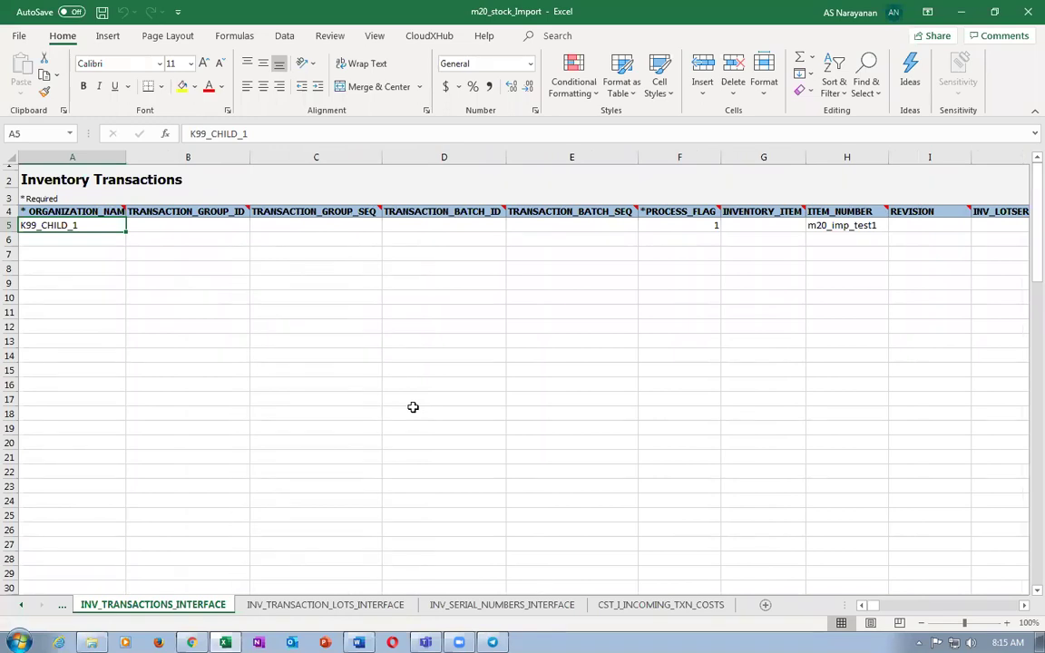
{"action": "key", "text": "Tab"}
{"action": "key", "text": "Tab"}
{"action": "key", "text": "Tab"}
{"action": "key", "text": "Tab"}
{"action": "key", "text": "Tab"}
{"action": "key", "text": "Tab"}
{"action": "key", "text": "Tab"}
{"action": "key", "text": "Tab"}
{"action": "key", "text": "Tab"}
{"action": "key", "text": "Tab"}
{"action": "key", "text": "Tab"}
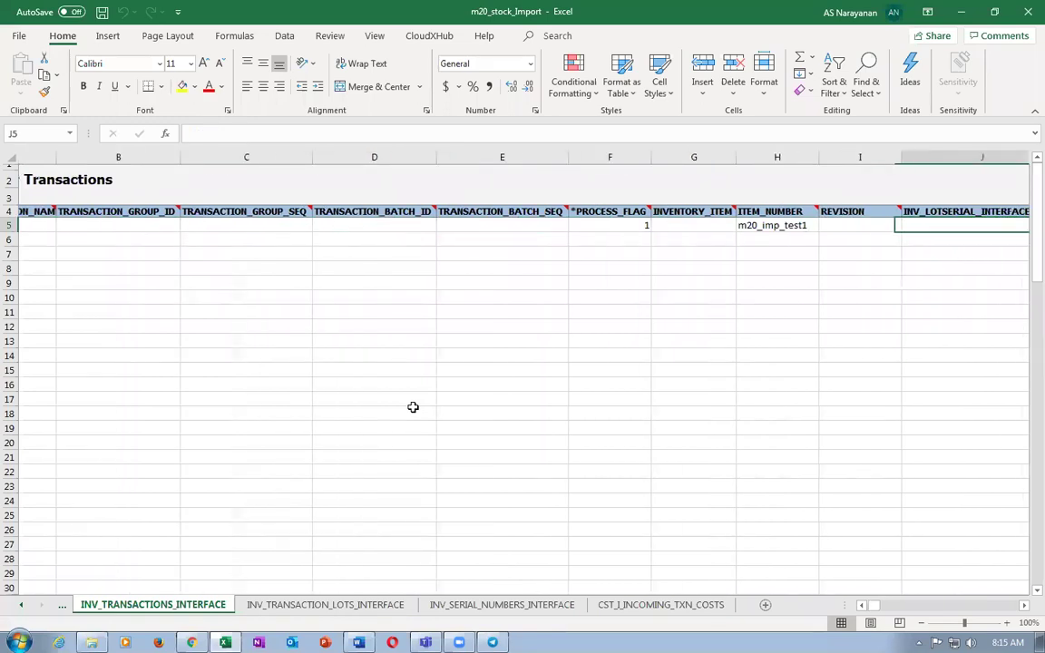
{"action": "key", "text": "Tab"}
{"action": "key", "text": "Tab"}
{"action": "key", "text": "Tab"}
{"action": "key", "text": "Tab"}
{"action": "key", "text": "Tab"}
{"action": "key", "text": "Tab"}
{"action": "key", "text": "Tab"}
{"action": "key", "text": "Tab"}
{"action": "key", "text": "Tab"}
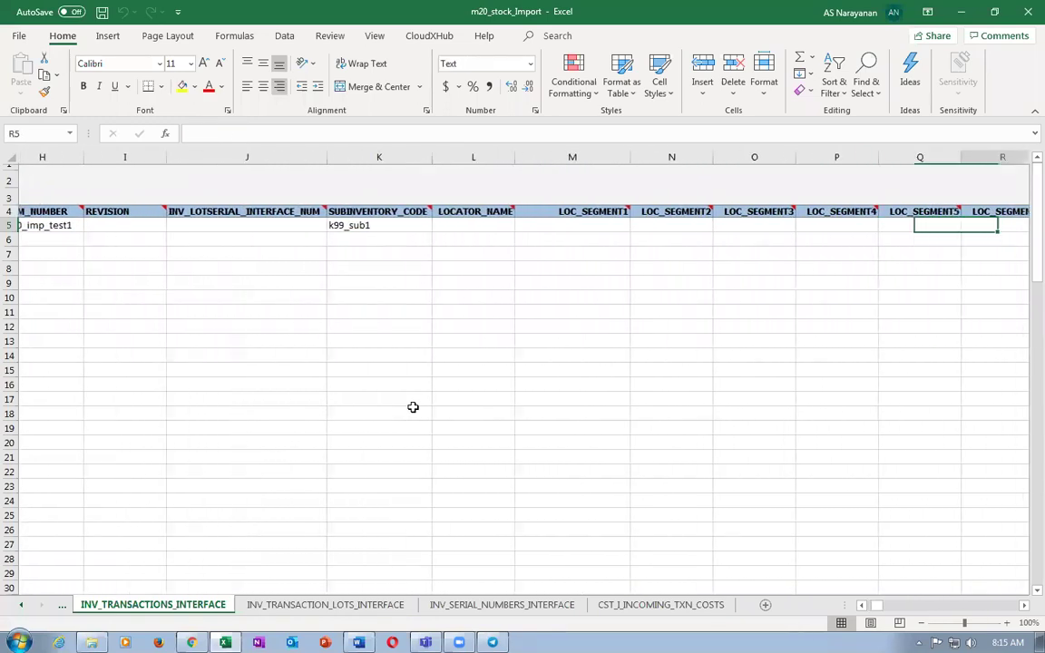
{"action": "key", "text": "Tab"}
{"action": "key", "text": "Tab"}
{"action": "key", "text": "Tab"}
{"action": "key", "text": "Tab"}
{"action": "key", "text": "Tab"}
{"action": "key", "text": "Tab"}
{"action": "key", "text": "Tab"}
{"action": "key", "text": "Tab"}
{"action": "key", "text": "Tab"}
{"action": "key", "text": "Tab"}
{"action": "key", "text": "Tab"}
{"action": "key", "text": "Tab"}
{"action": "key", "text": "Tab"}
{"action": "key", "text": "Tab"}
{"action": "key", "text": "Tab"}
{"action": "key", "text": "Tab"}
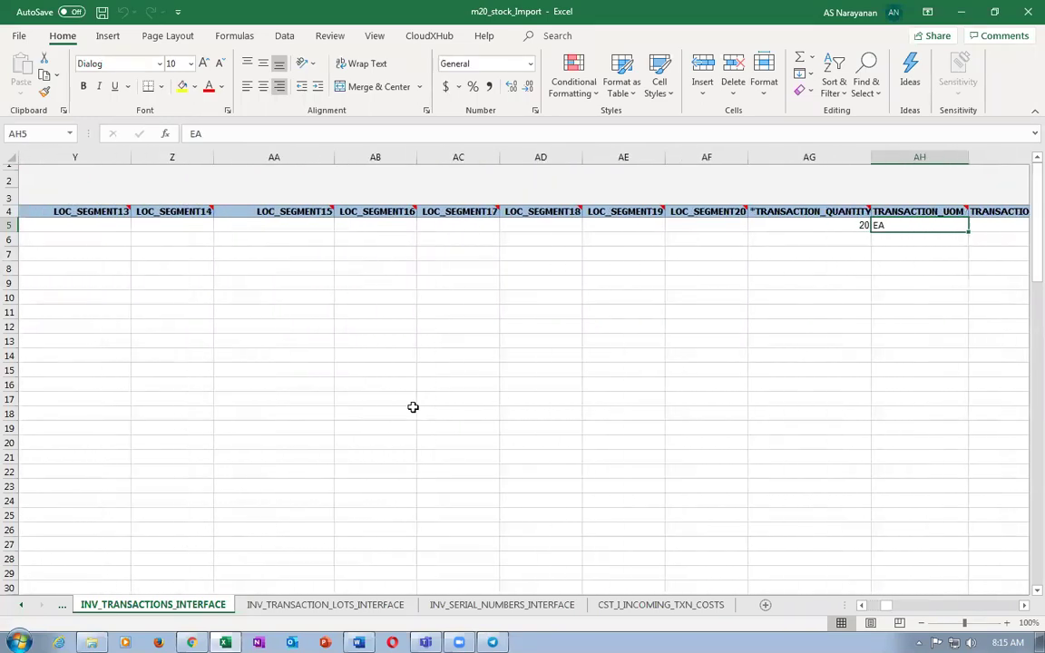
{"action": "key", "text": "Tab"}
{"action": "key", "text": "shift+Tab"}
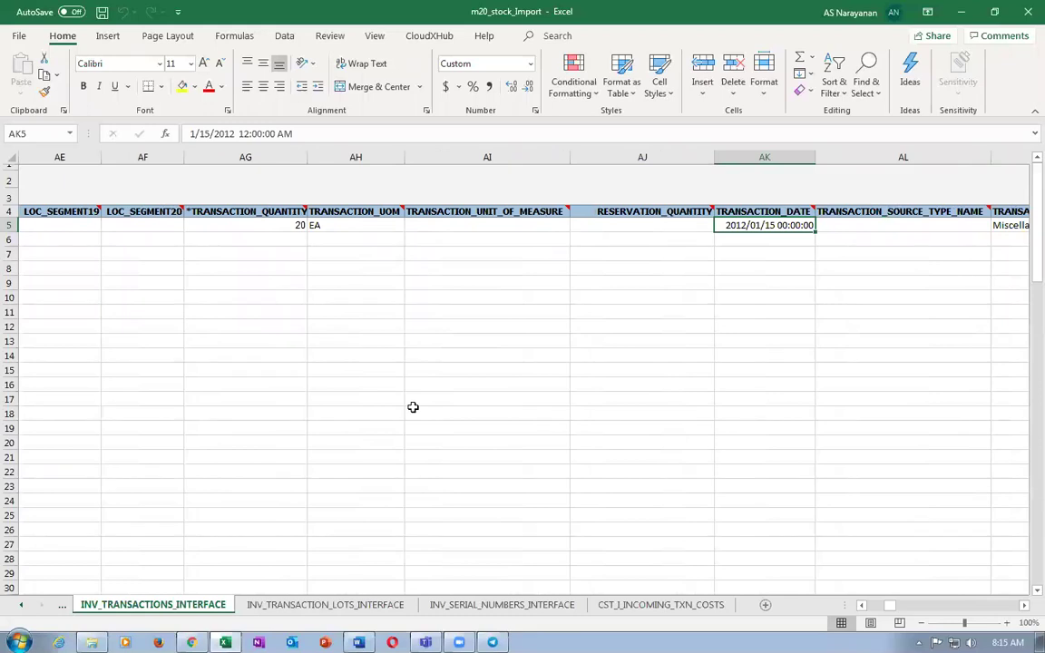
Change the month and day of the TRANSACTION_DATE in cell AK5 to June 24.
{"action": "key", "text": "F2"}
{"action": "left_click", "coordinate": [204, 133]}
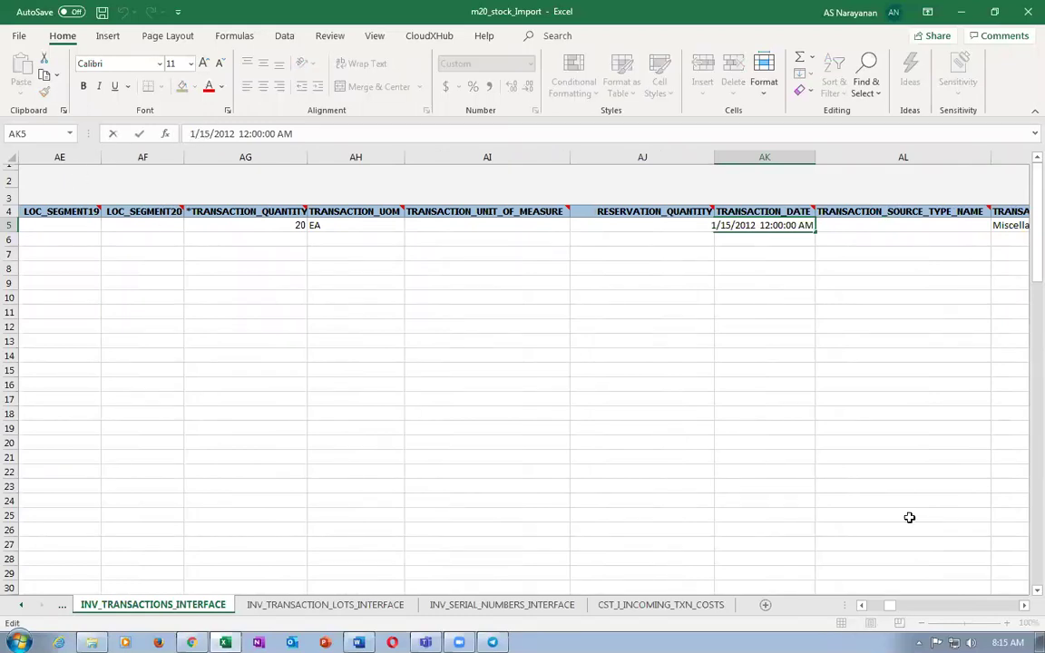
{"action": "left_click", "coordinate": [1008, 643]}
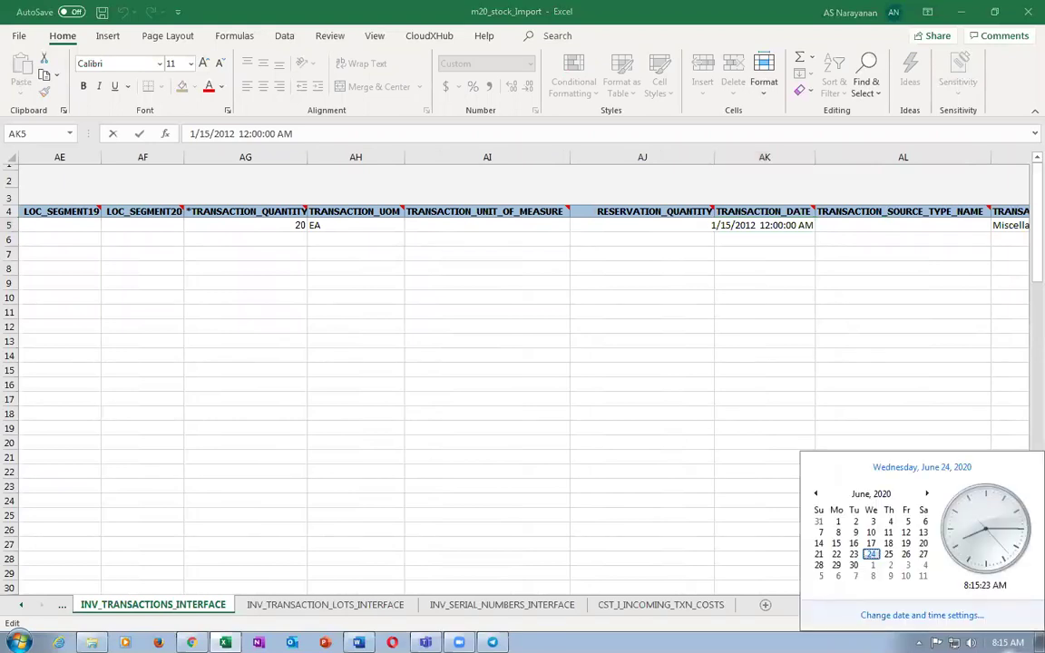
{"action": "left_click", "coordinate": [205, 133]}
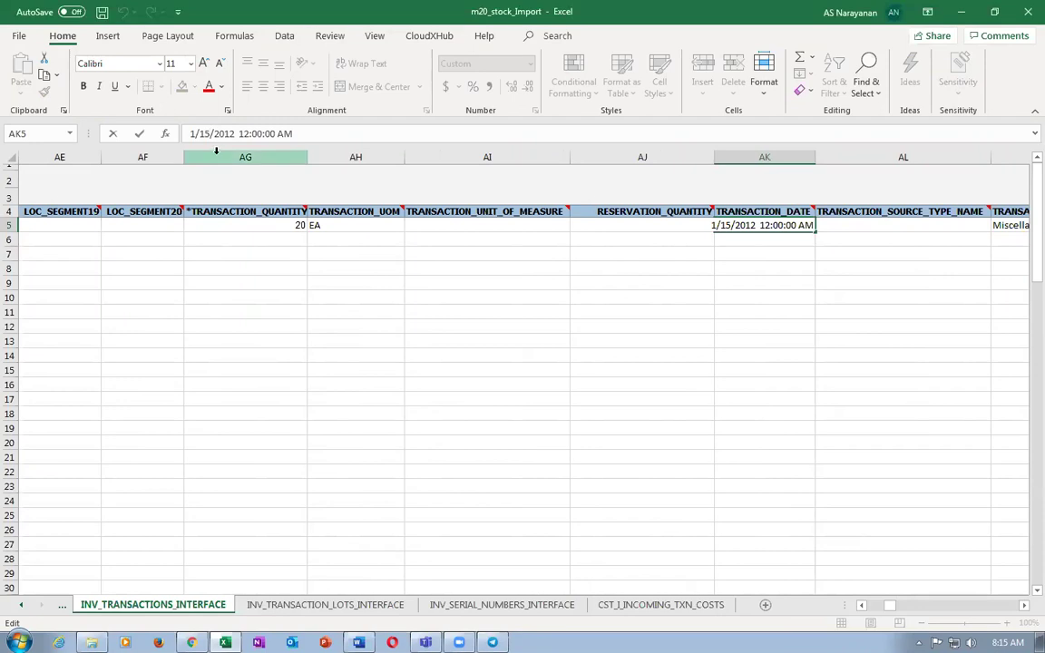
{"action": "key", "text": "BackSpace"}
{"action": "type", "text": "24"}
{"action": "key", "text": "BackSpace"}
{"action": "type", "text": "6"}
{"action": "left_click", "coordinate": [383, 325]}
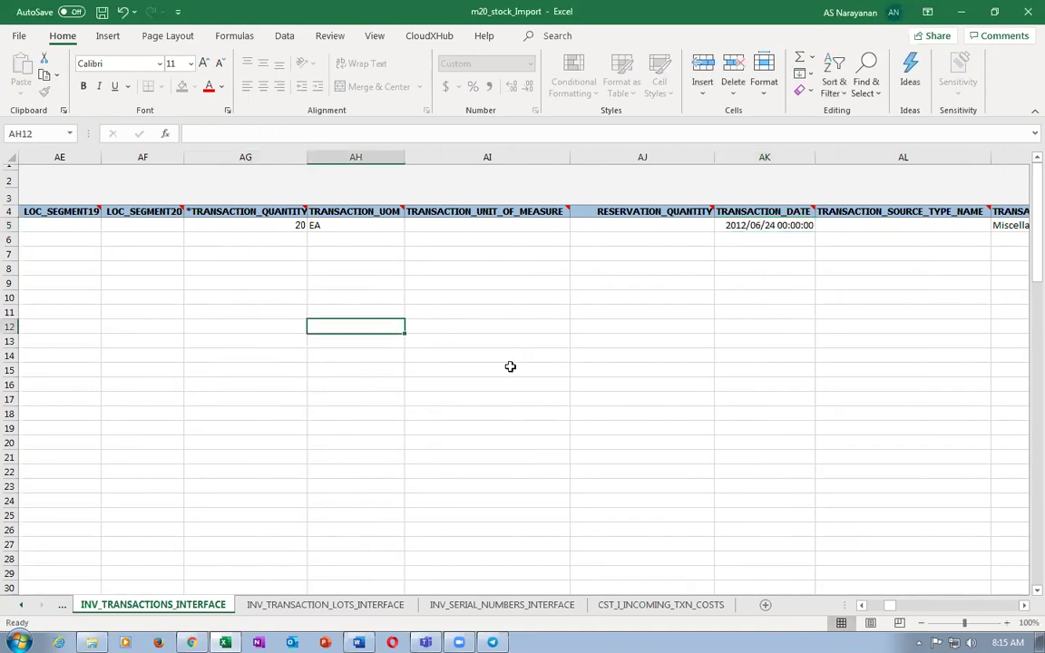
Change the year of the TRANSACTION_DATE in cell AK5 to 2020.
{"action": "left_click", "coordinate": [646, 224]}
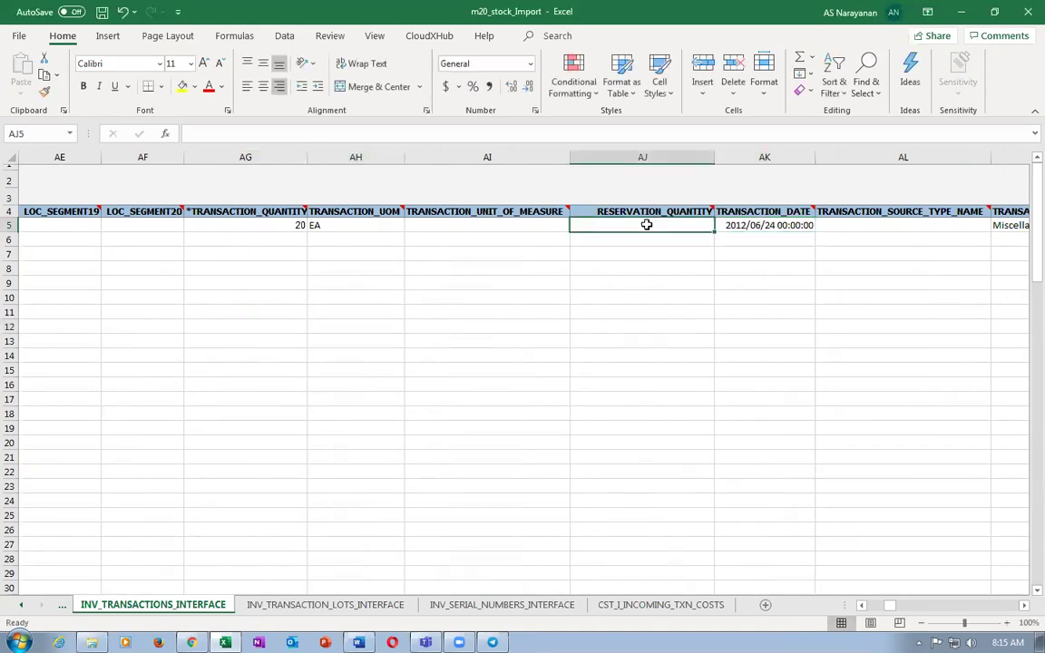
{"action": "left_click", "coordinate": [746, 225]}
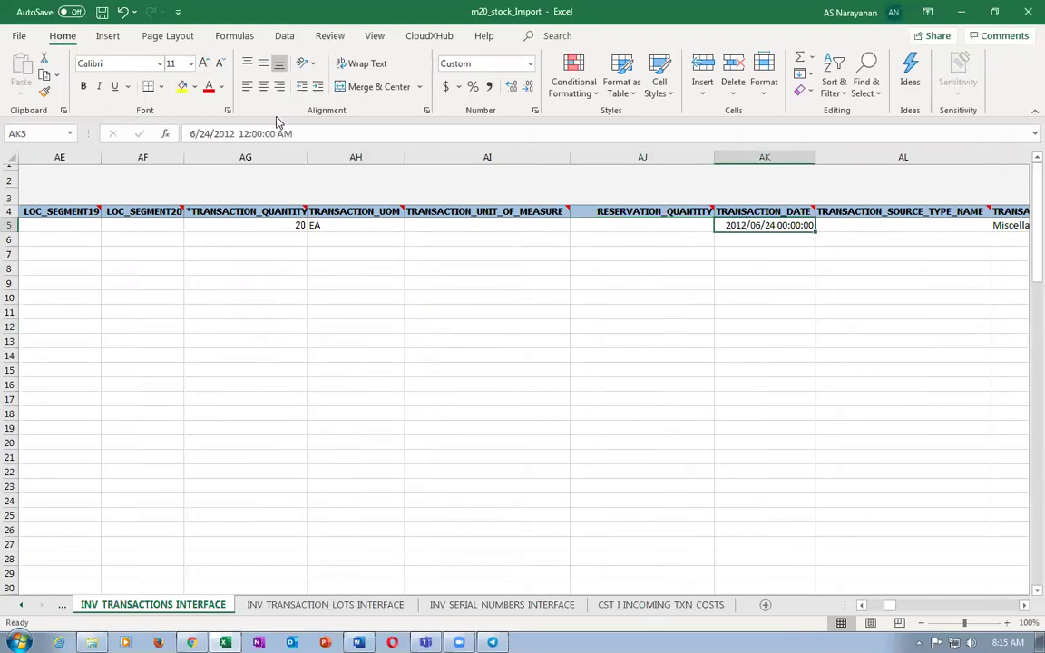
{"action": "left_click", "coordinate": [226, 135]}
{"action": "key", "text": "BackSpace"}
{"action": "key", "text": "BackSpace"}
{"action": "type", "text": "20"}
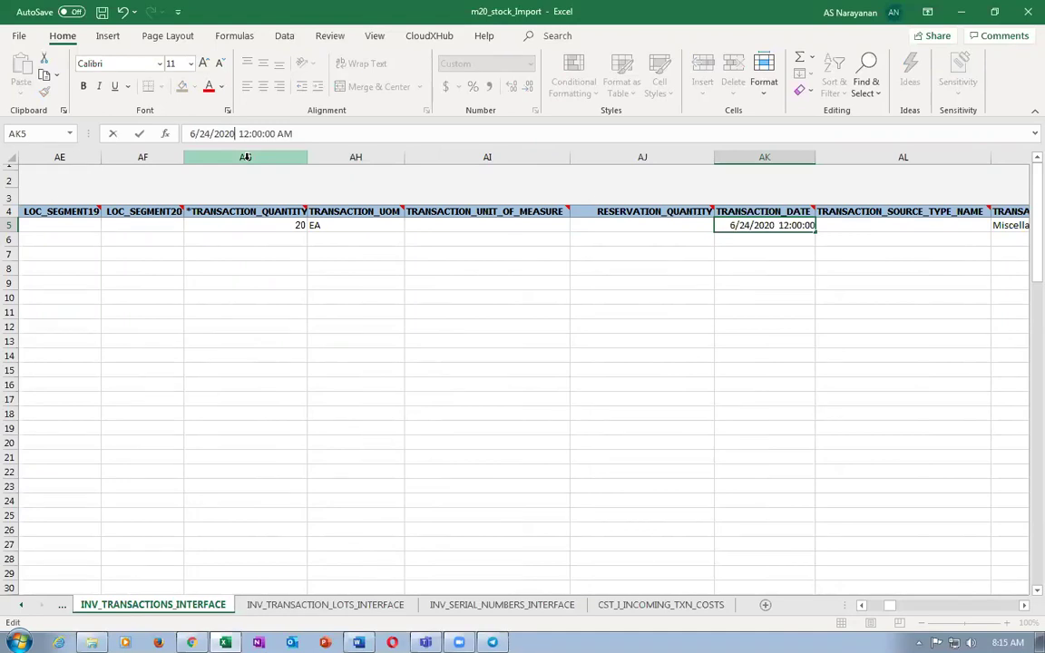
{"action": "key", "text": "Return"}
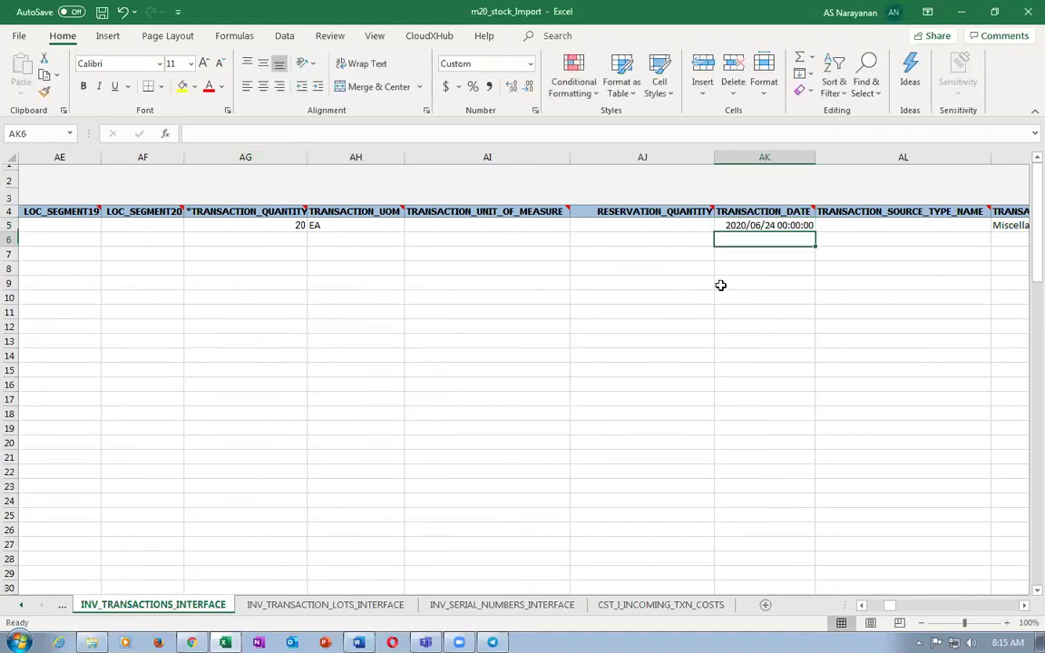
{"action": "left_click", "coordinate": [733, 224]}
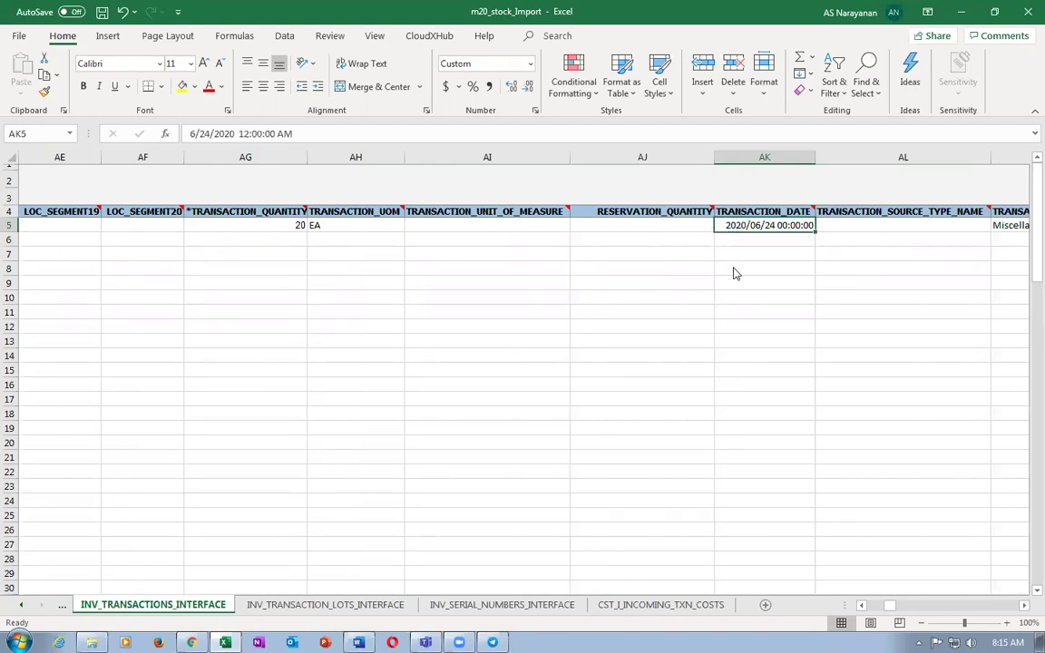
Save the import workbook with the corrected transaction date.
{"action": "key", "text": "ctrl+s"}
{"action": "left_click", "coordinate": [490, 361]}
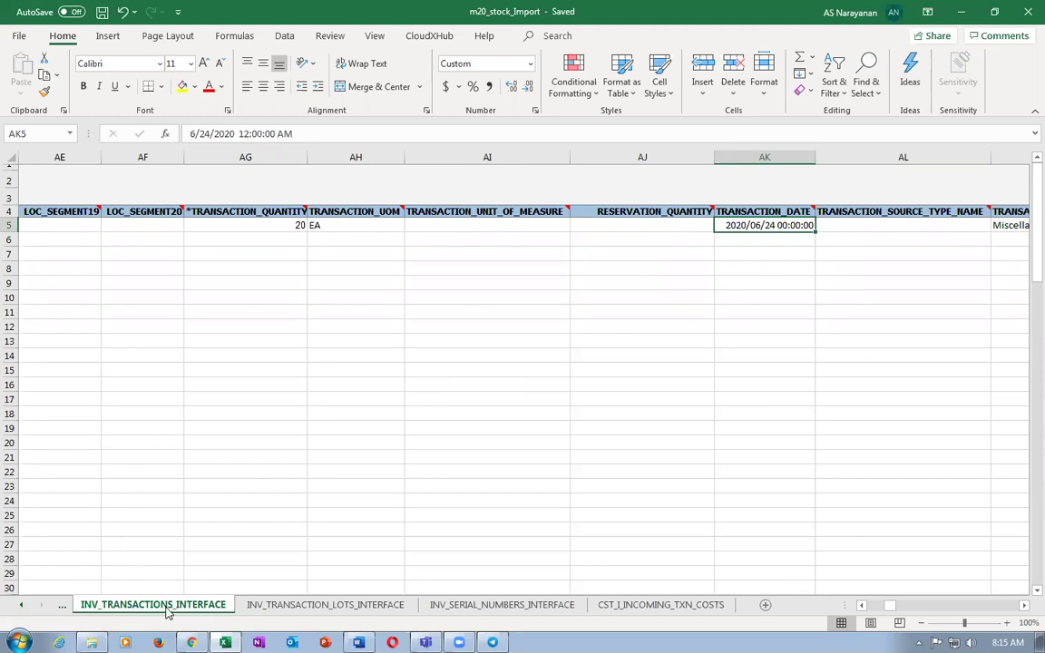
Examine the Instructions and CSV Generation sheet for the rules on importing data, entering transaction costs and formatting date fields.
{"action": "left_click", "coordinate": [62, 605]}
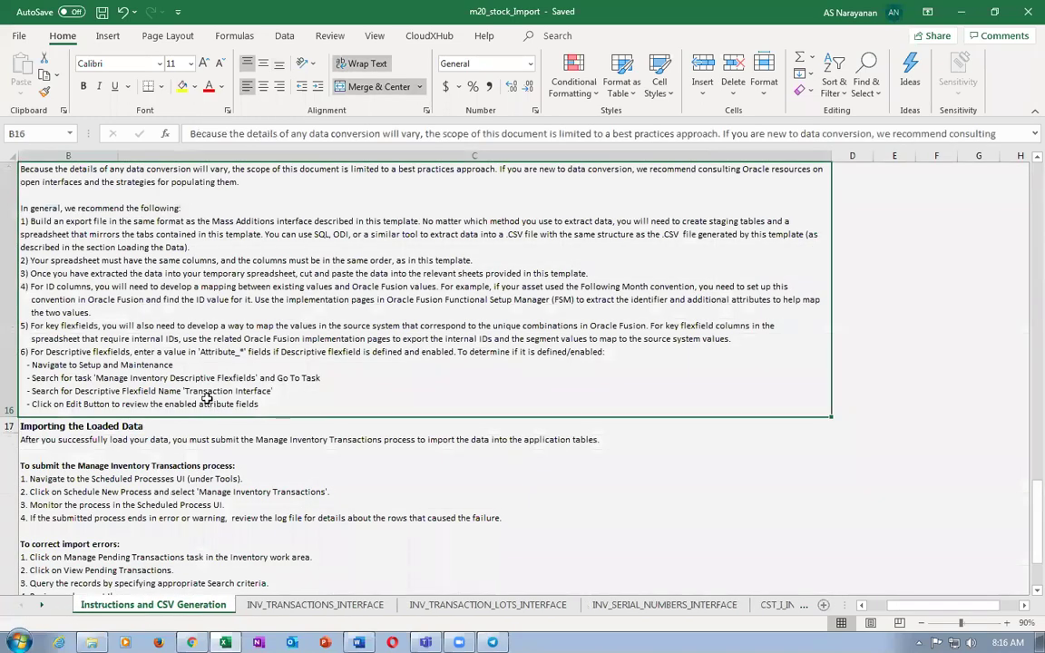
{"action": "scroll", "coordinate": [200, 392], "scroll_direction": "down", "scroll_amount": 2}
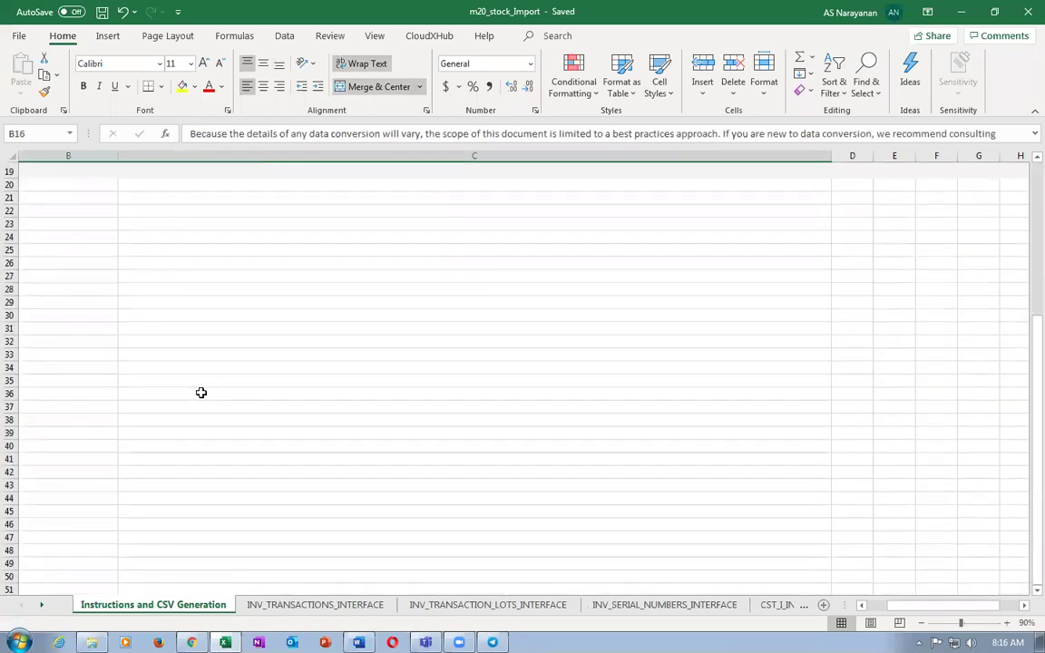
{"action": "scroll", "coordinate": [200, 392], "scroll_direction": "up", "scroll_amount": 2}
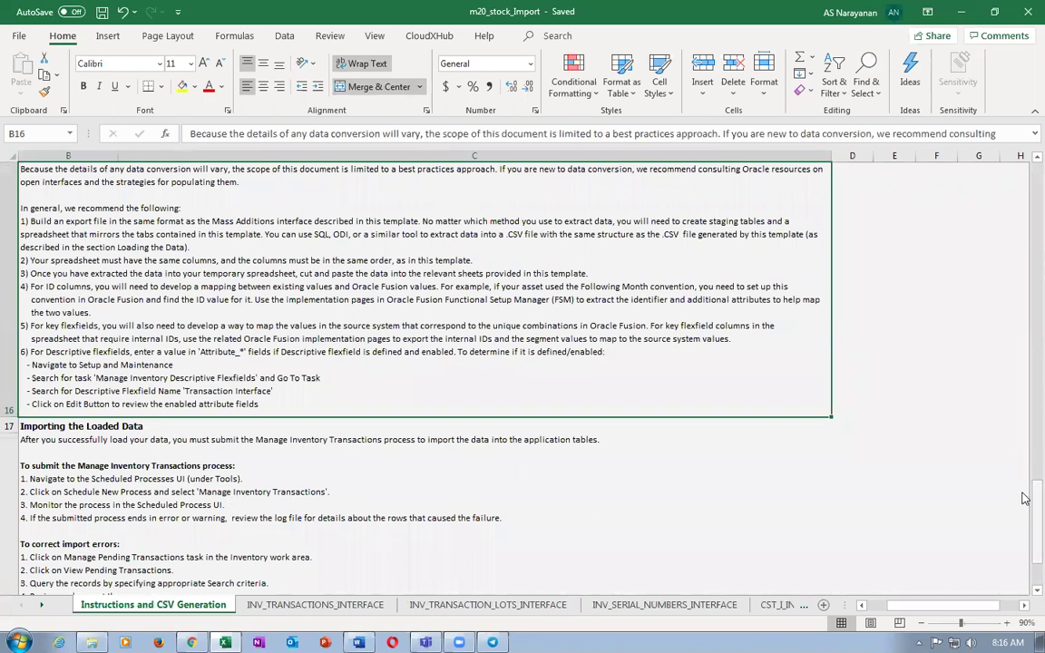
{"action": "left_click_drag", "start_coordinate": [1037, 510], "coordinate": [1024, 441]}
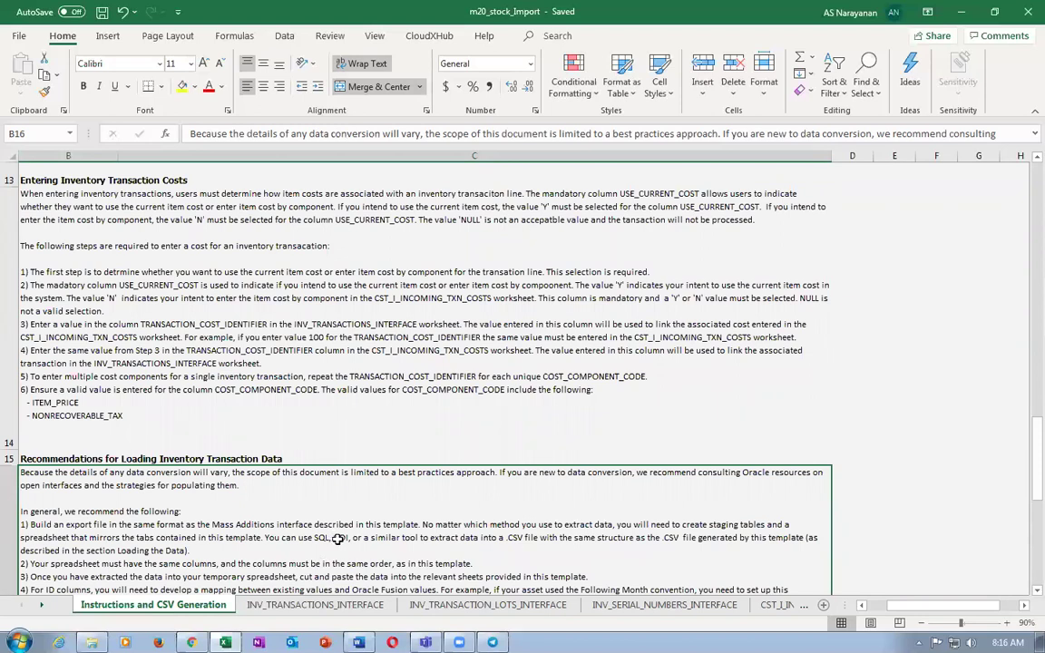
{"action": "left_click_drag", "start_coordinate": [1024, 478], "coordinate": [1025, 509]}
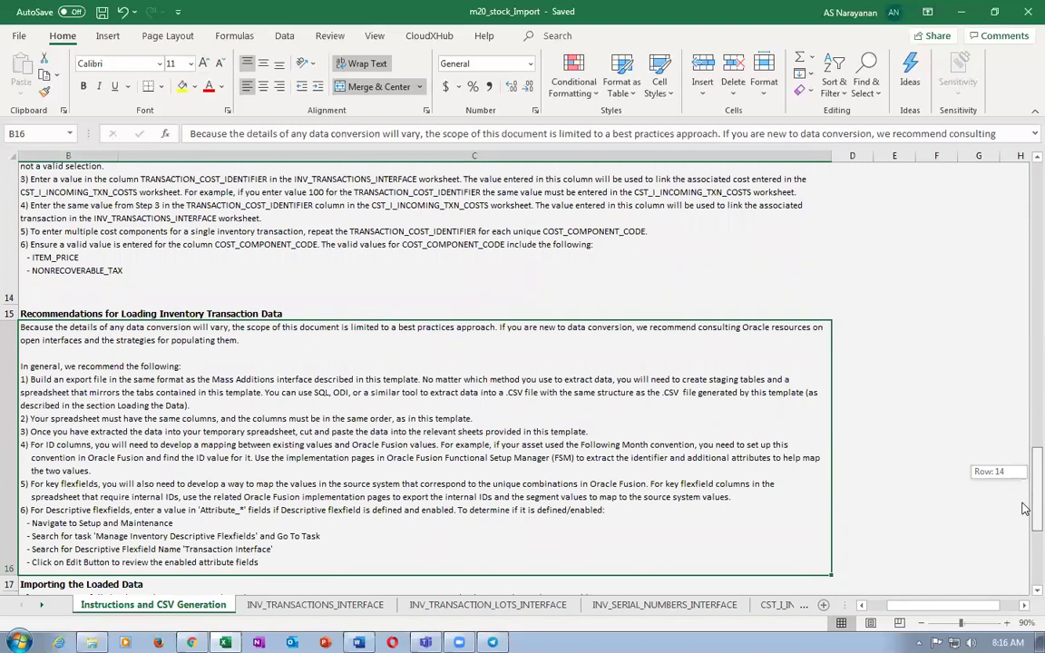
{"action": "left_click_drag", "start_coordinate": [1024, 509], "coordinate": [969, 456]}
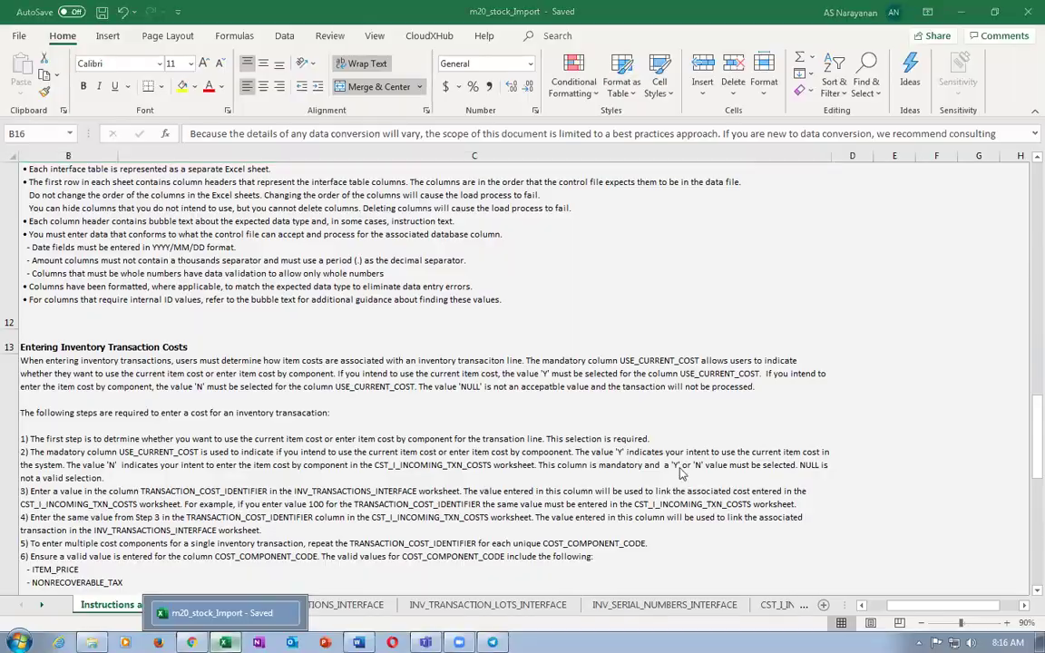
{"action": "left_click", "coordinate": [225, 642]}
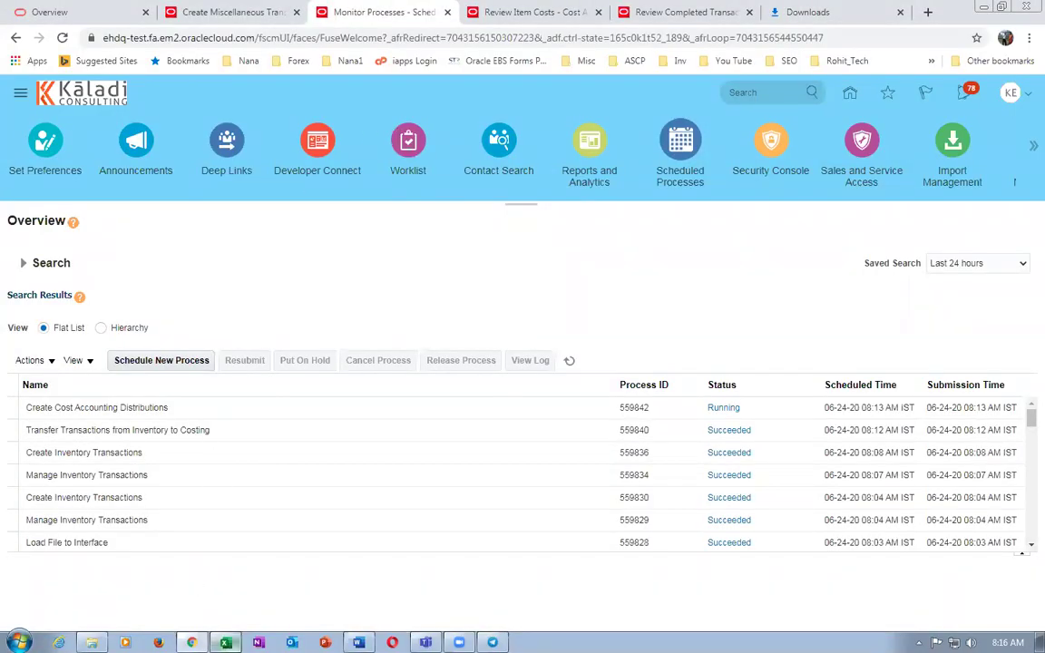
{"action": "left_click", "coordinate": [225, 643]}
{"action": "left_click", "coordinate": [314, 604]}
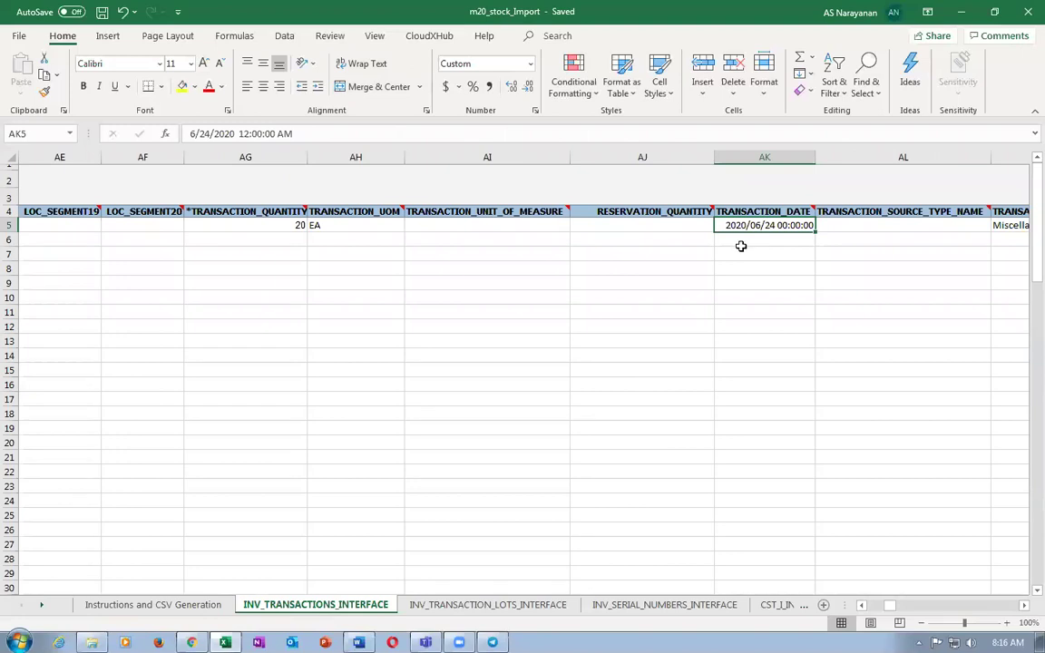
{"action": "left_click", "coordinate": [154, 603]}
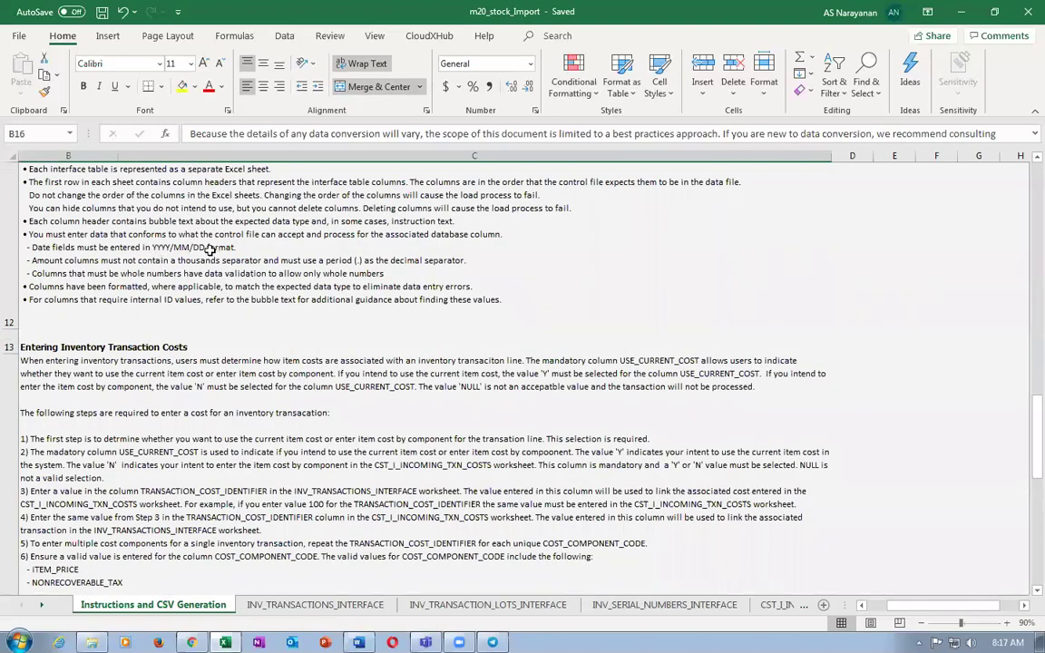
Try to remove the time portion from the TRANSACTION_DATE in cell AK5 of INV_TRANSACTIONS_INTERFACE, entering only 6/24/2020.
{"action": "left_click", "coordinate": [315, 604]}
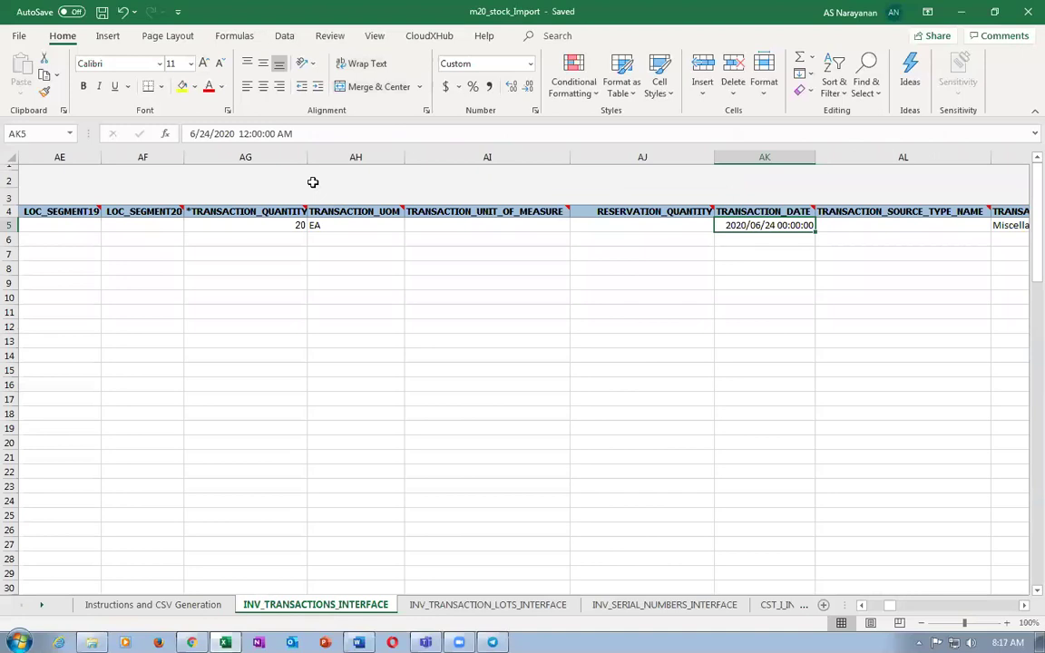
{"action": "left_click", "coordinate": [301, 135]}
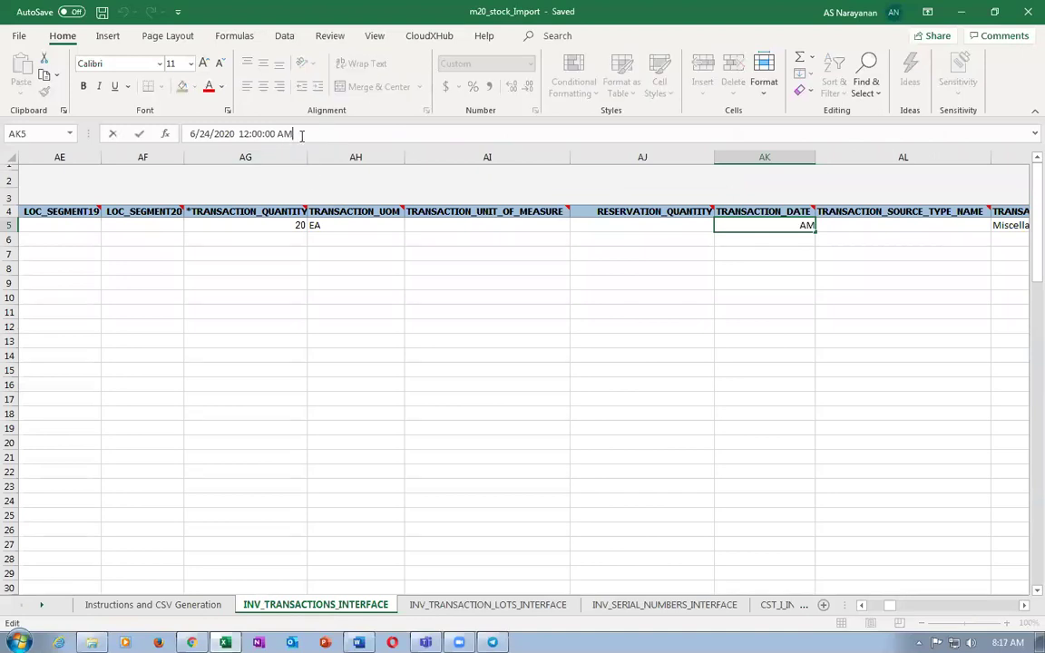
{"action": "key", "text": "BackSpace"}
{"action": "key", "text": "BackSpace"}
{"action": "key", "text": "BackSpace"}
{"action": "key", "text": "BackSpace"}
{"action": "key", "text": "BackSpace"}
{"action": "key", "text": "BackSpace"}
{"action": "key", "text": "BackSpace"}
{"action": "key", "text": "BackSpace"}
{"action": "key", "text": "BackSpace"}
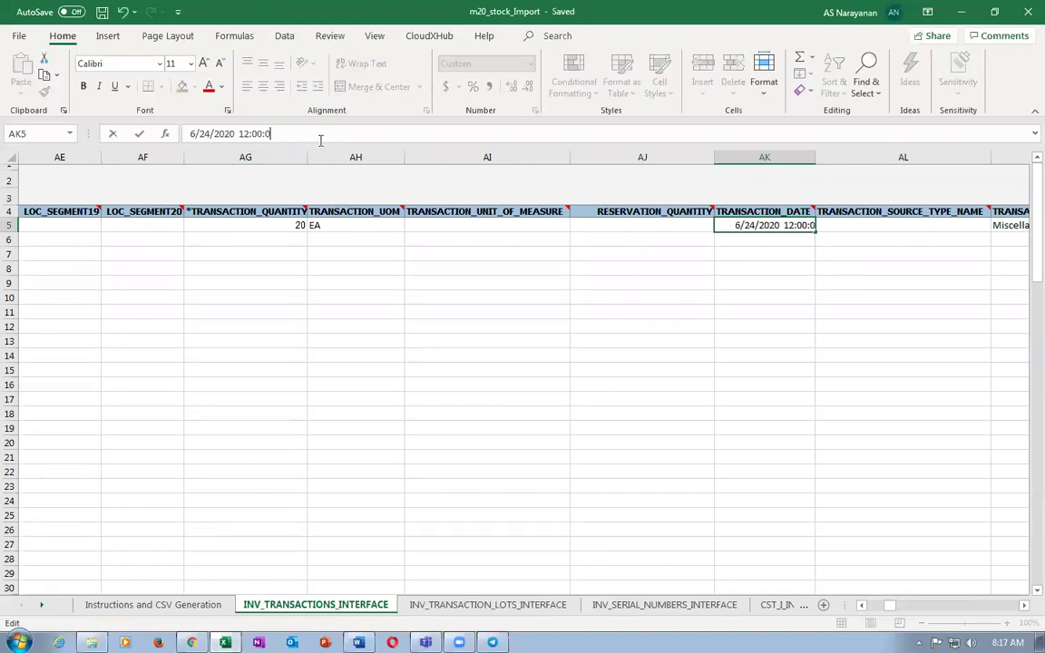
{"action": "key", "text": "BackSpace"}
{"action": "key", "text": "BackSpace"}
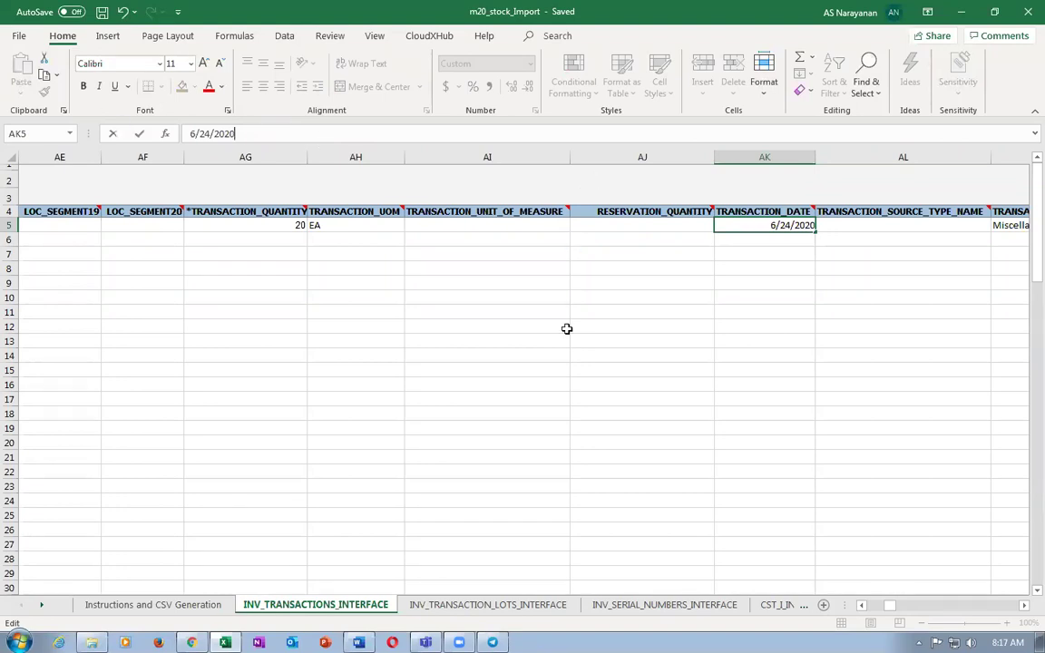
{"action": "left_click", "coordinate": [558, 329]}
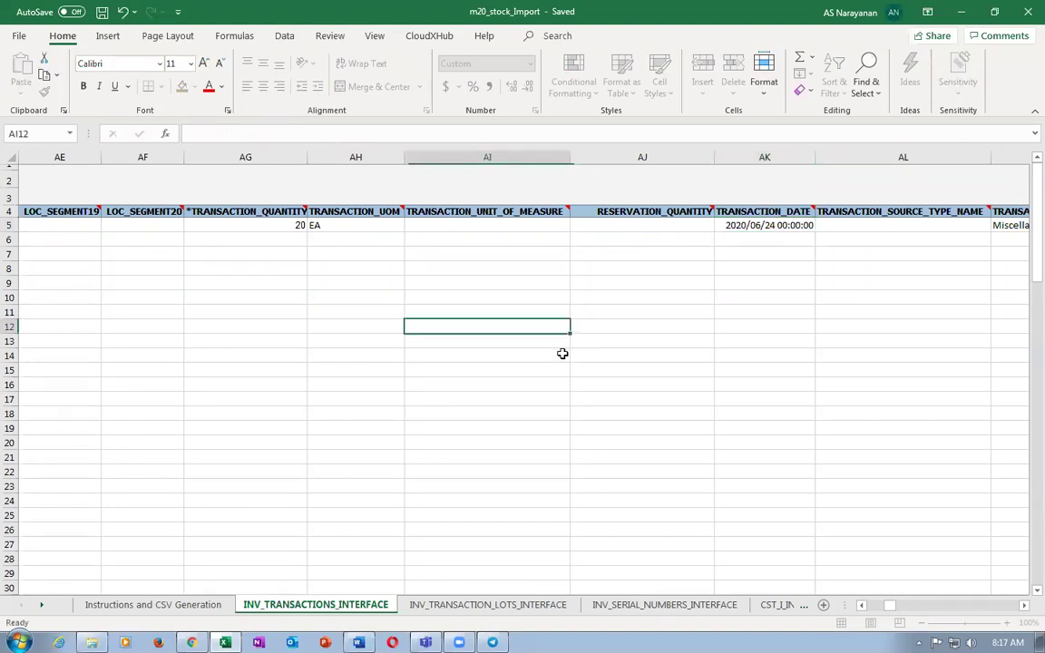
Format the TRANSACTION_DATE cell AK5 with the Date category, type *3/14/2012.
{"action": "left_click", "coordinate": [745, 225]}
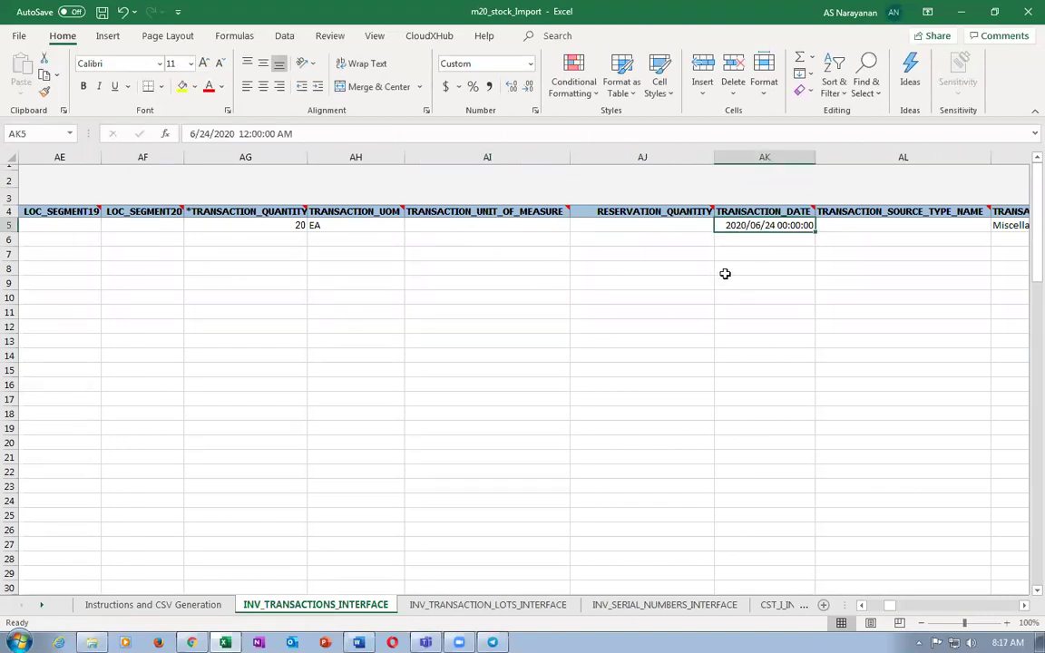
{"action": "right_click", "coordinate": [742, 229]}
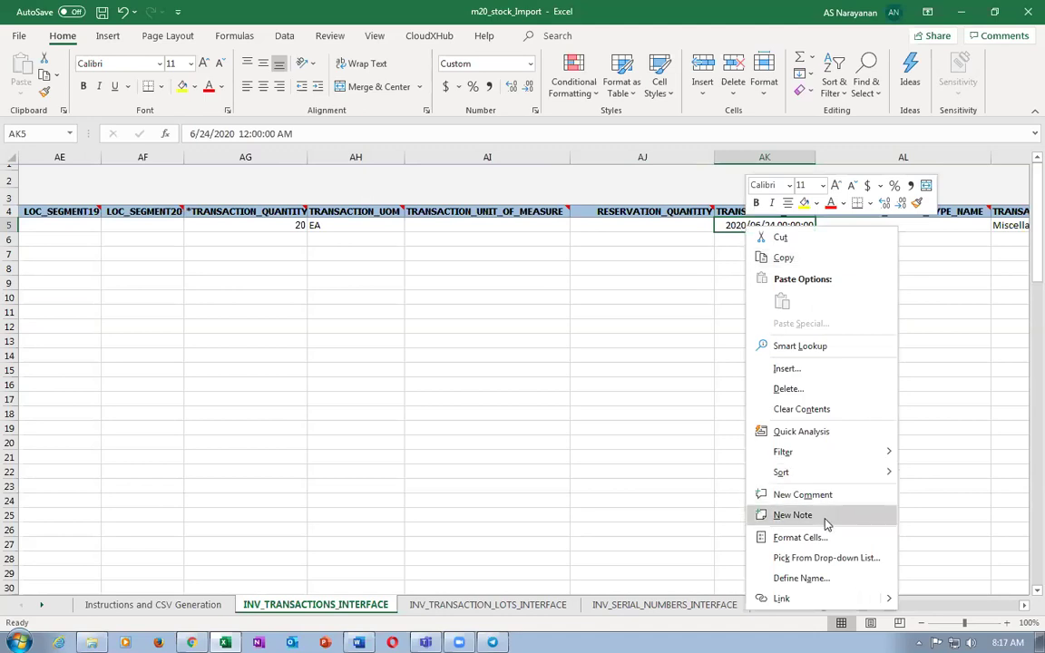
{"action": "left_click", "coordinate": [803, 535]}
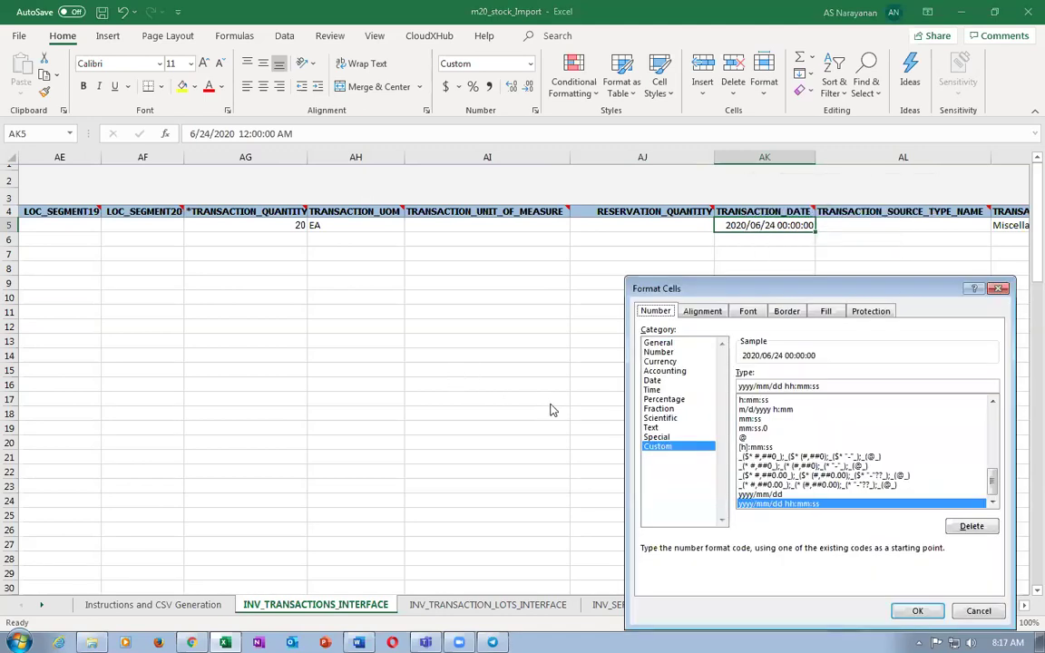
{"action": "left_click", "coordinate": [667, 381]}
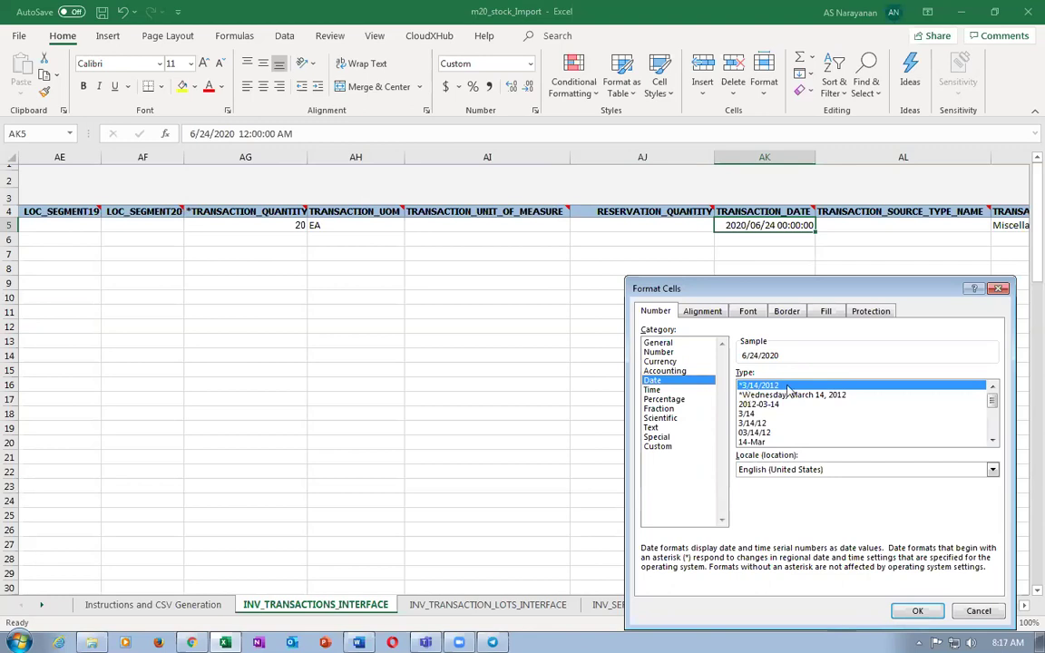
{"action": "left_click", "coordinate": [917, 611]}
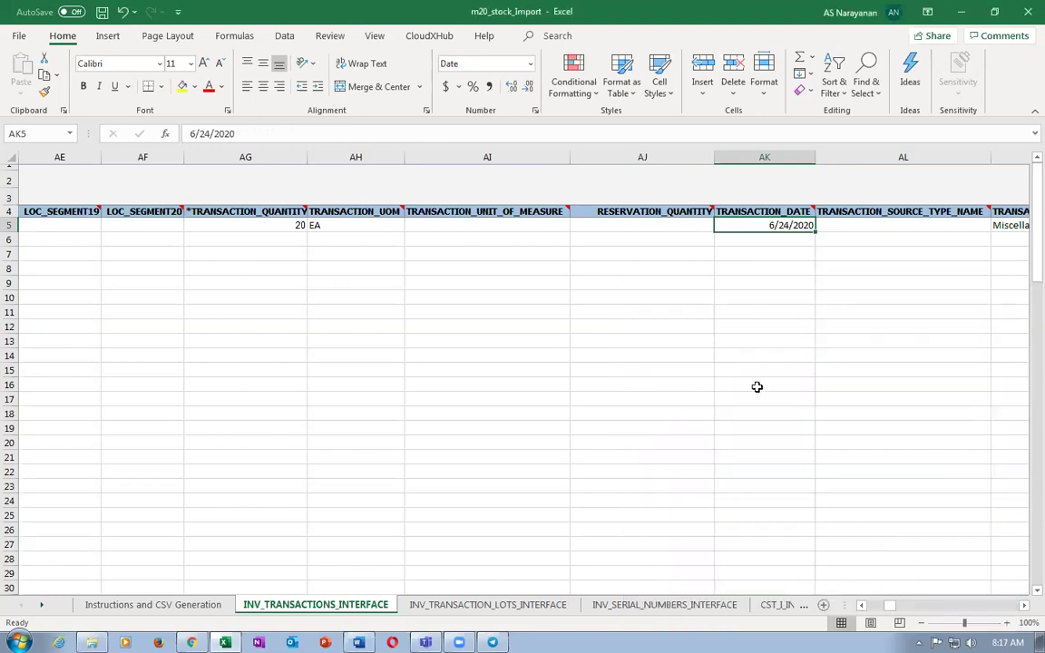
{"action": "left_click", "coordinate": [759, 387]}
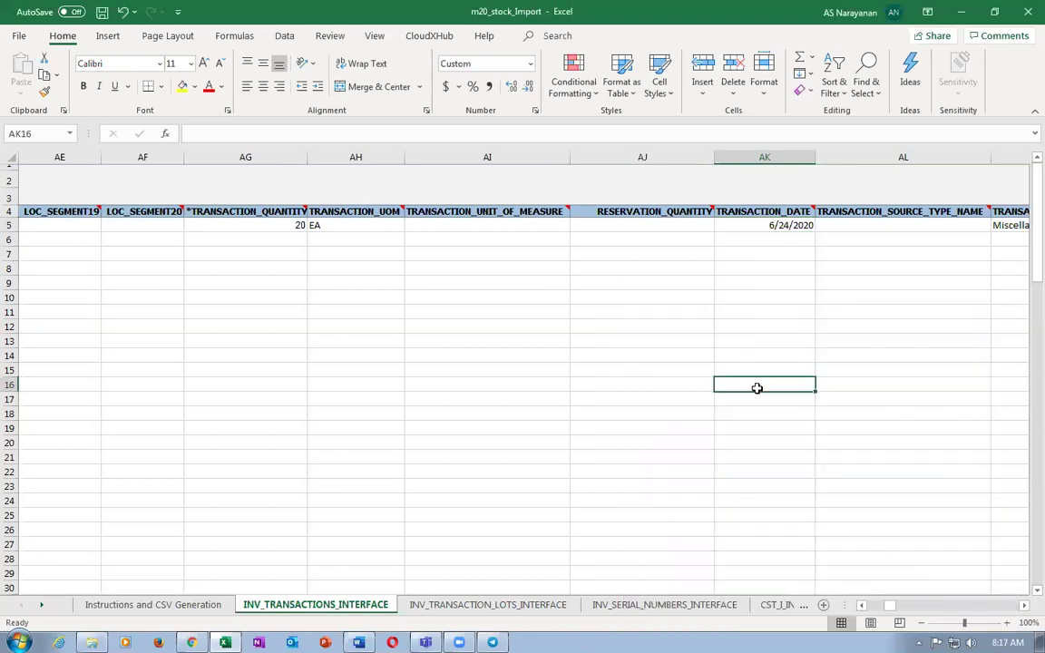
Recheck the date rule on the instructions sheet and format the TRANSACTION_DATE cell AK5 with the Date type 2012-03-14.
{"action": "left_click", "coordinate": [96, 606]}
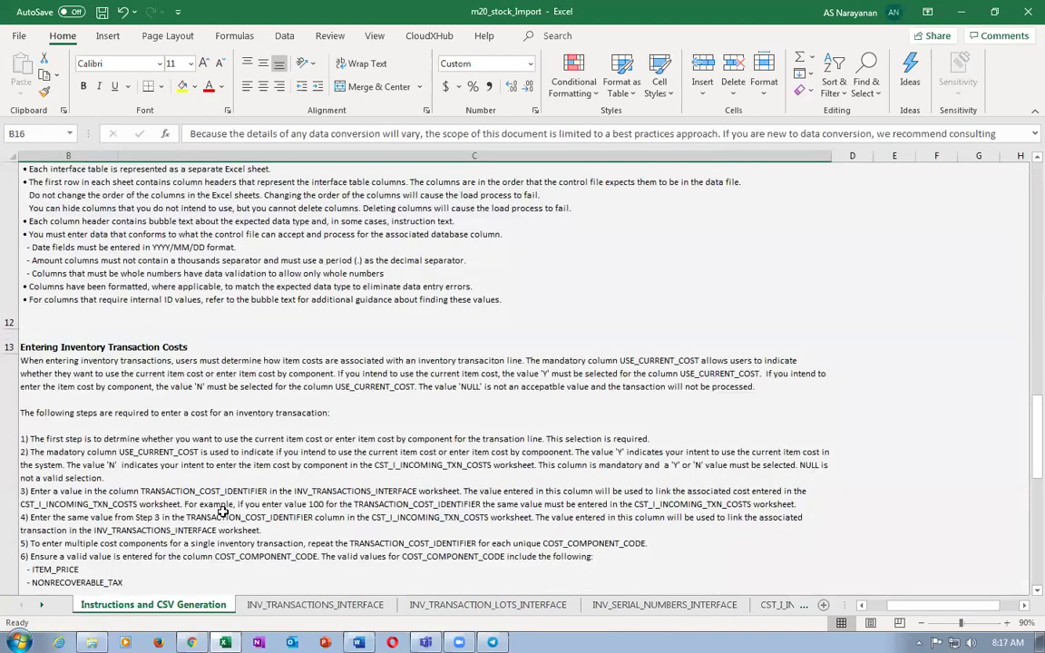
{"action": "left_click", "coordinate": [284, 606]}
{"action": "right_click", "coordinate": [764, 226]}
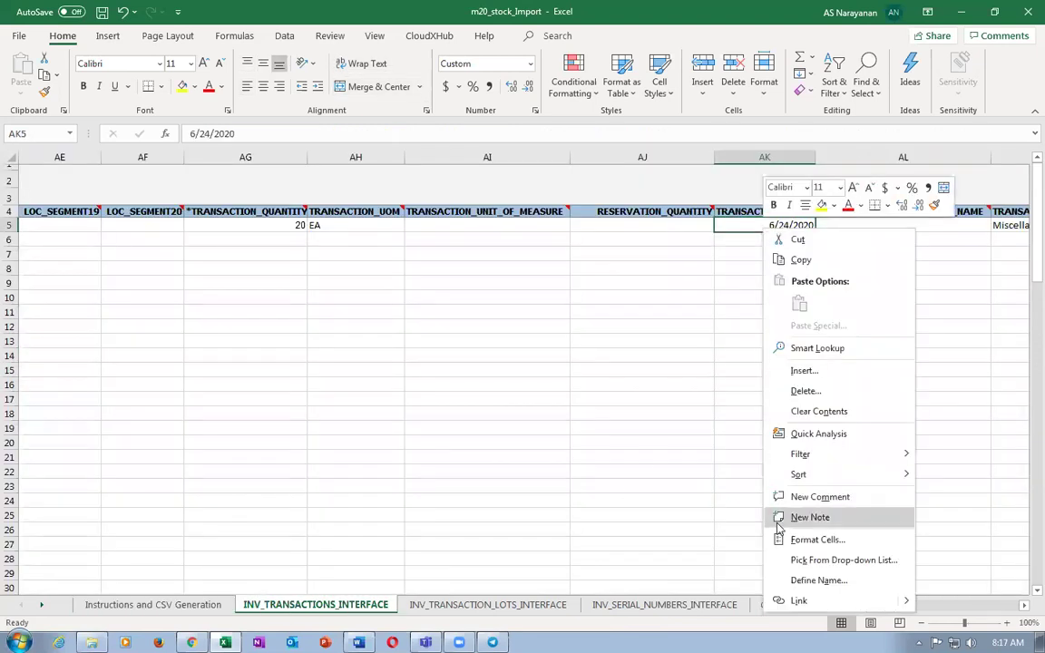
{"action": "left_click", "coordinate": [805, 539]}
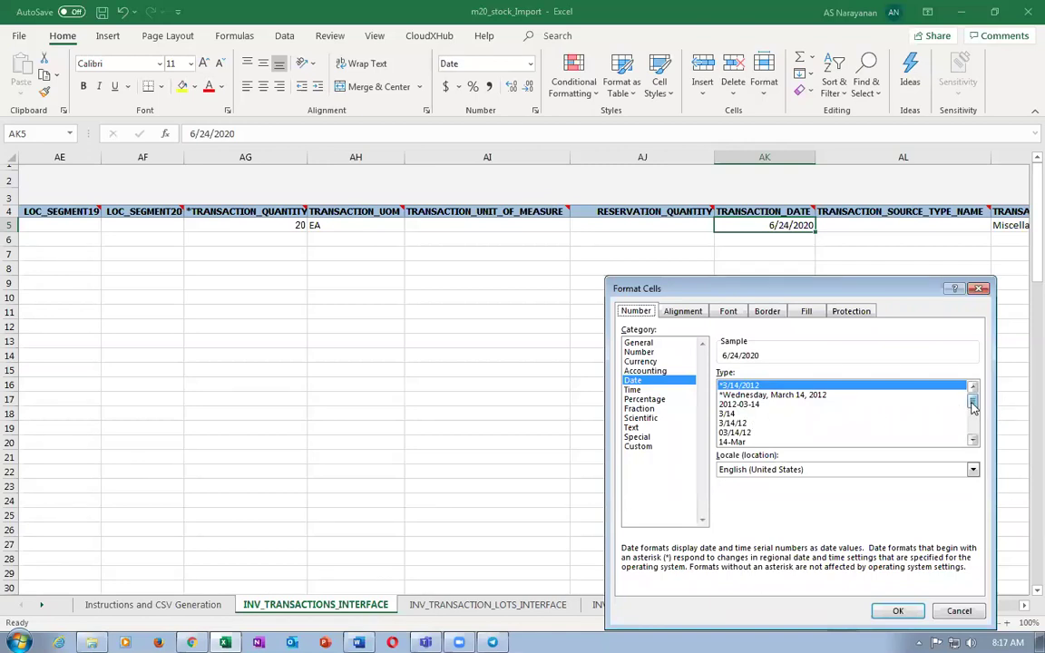
{"action": "scroll", "coordinate": [973, 408], "scroll_direction": "down", "scroll_amount": 2}
{"action": "scroll", "coordinate": [973, 408], "scroll_direction": "up", "scroll_amount": 2}
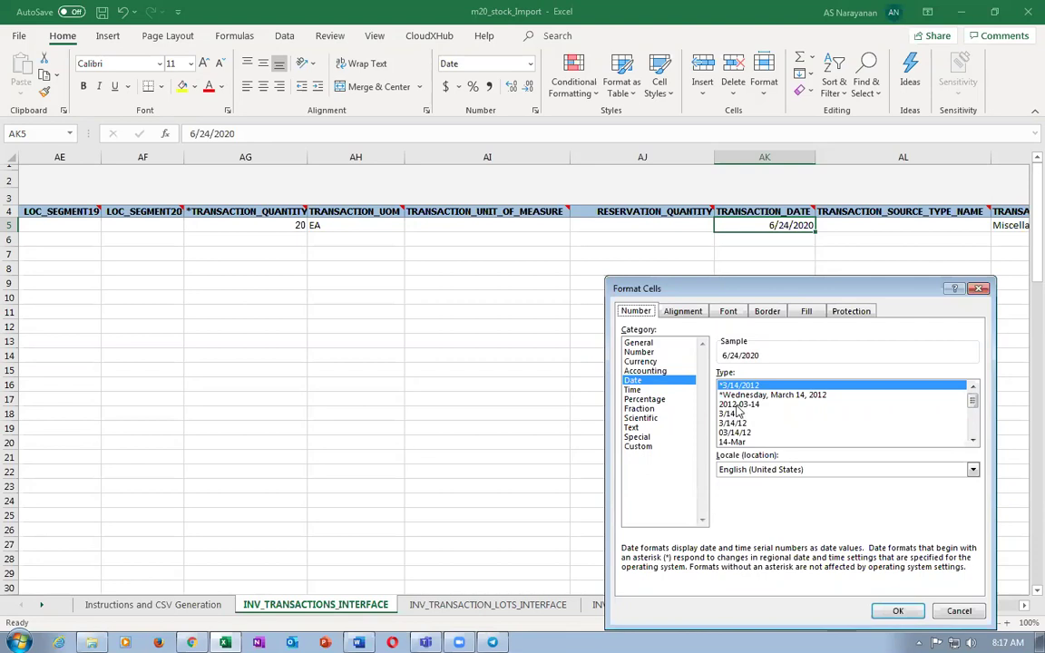
{"action": "left_click", "coordinate": [973, 441]}
{"action": "left_click", "coordinate": [973, 441]}
{"action": "left_click", "coordinate": [972, 441]}
{"action": "left_click", "coordinate": [973, 441]}
{"action": "left_click", "coordinate": [973, 441]}
{"action": "left_click", "coordinate": [973, 441]}
{"action": "left_click", "coordinate": [973, 441]}
{"action": "left_click", "coordinate": [973, 441]}
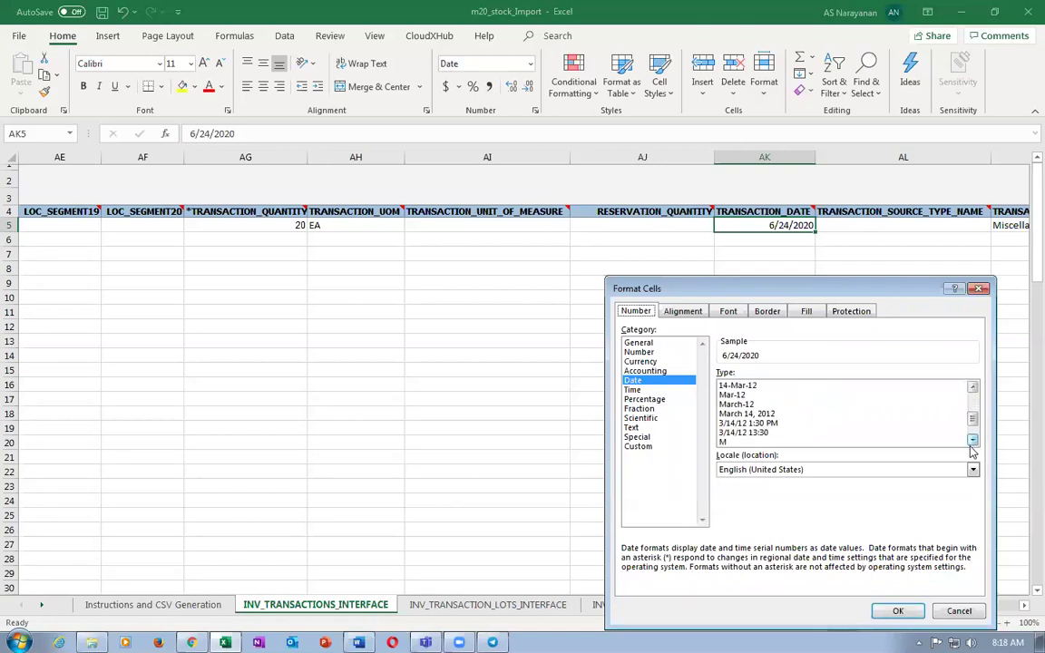
{"action": "left_click", "coordinate": [973, 440]}
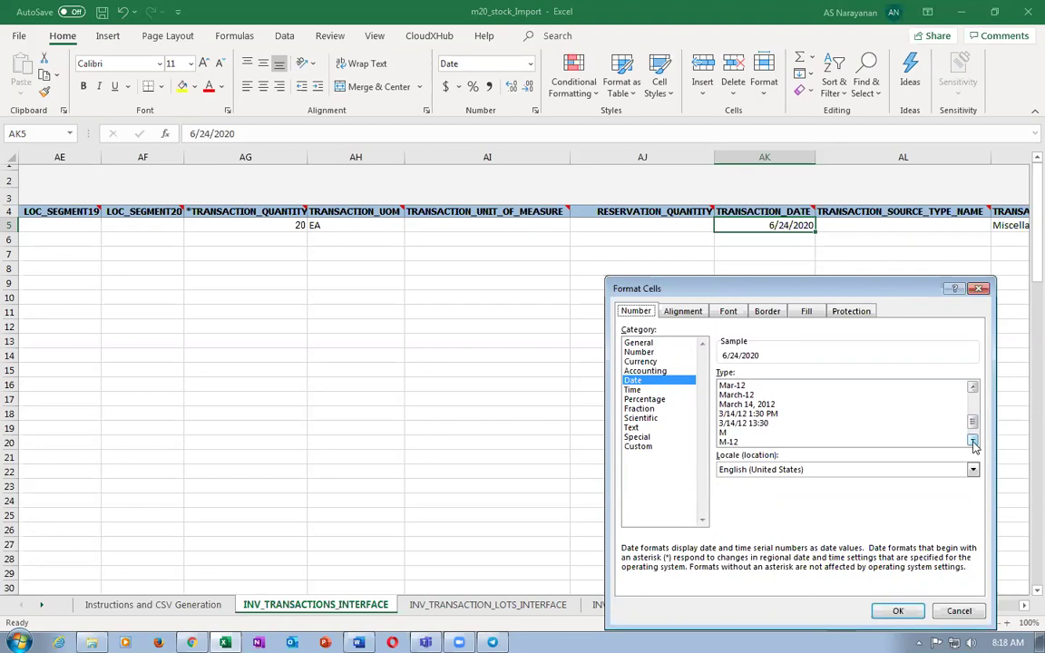
{"action": "left_click", "coordinate": [973, 441]}
{"action": "left_click", "coordinate": [973, 441]}
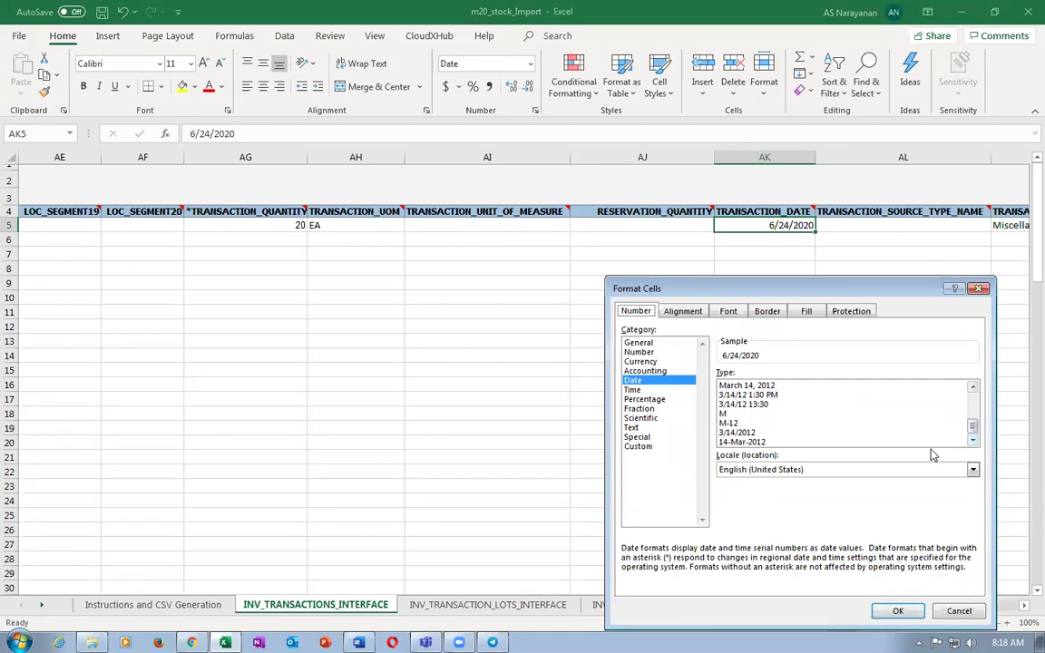
{"action": "left_click_drag", "start_coordinate": [971, 432], "coordinate": [972, 397]}
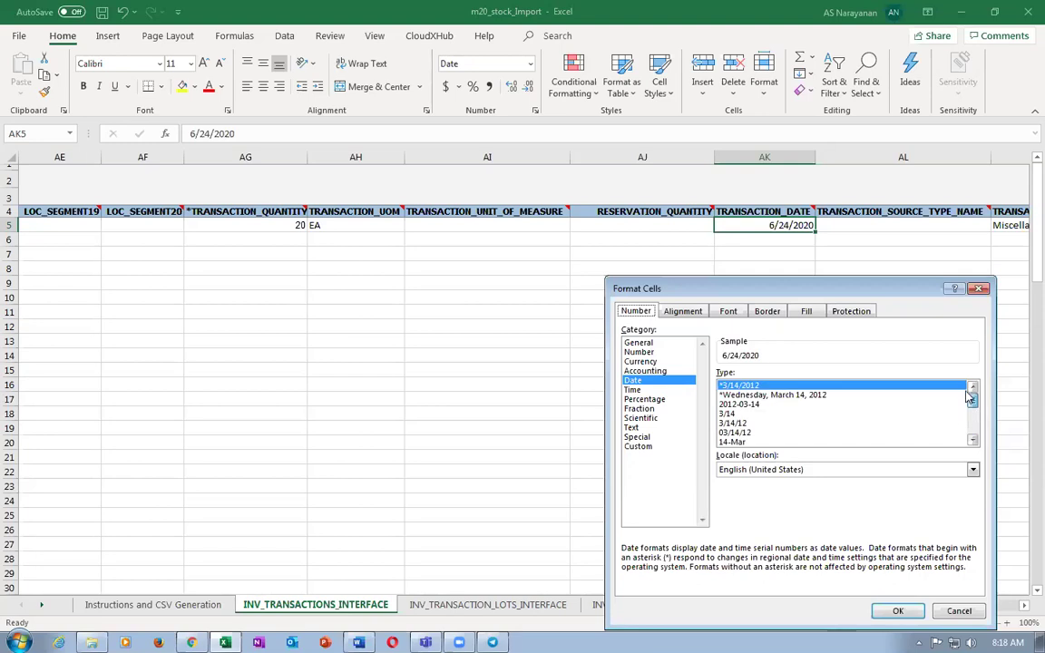
{"action": "left_click", "coordinate": [800, 404]}
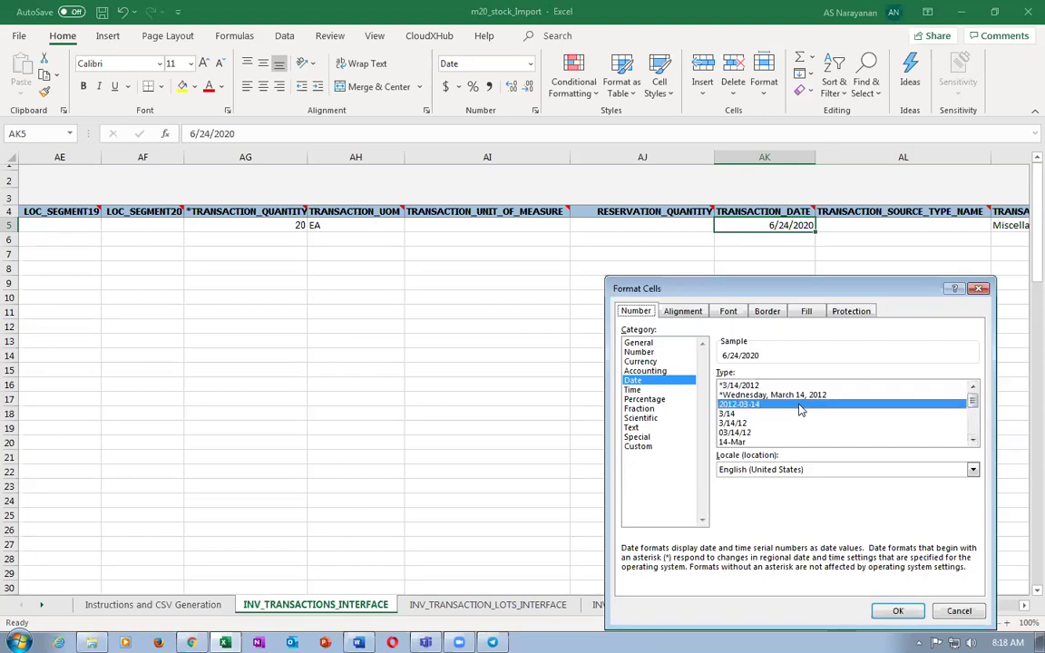
{"action": "left_click", "coordinate": [896, 611]}
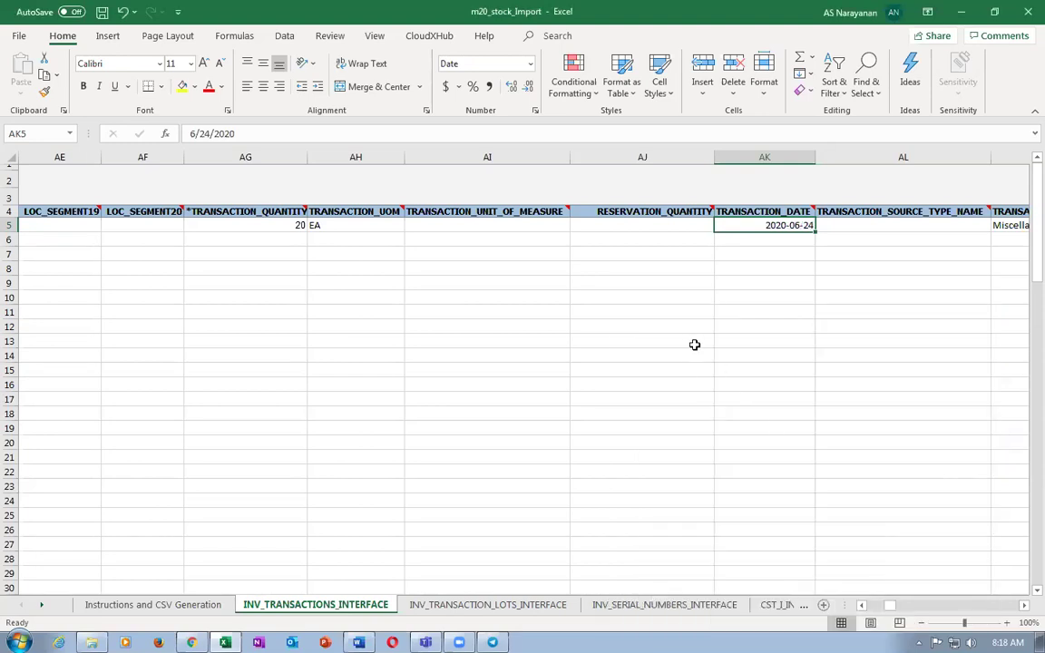
Apply the Custom number format yyyy-mm-dd;@ to the TRANSACTION_DATE cell AK5.
{"action": "right_click", "coordinate": [759, 227]}
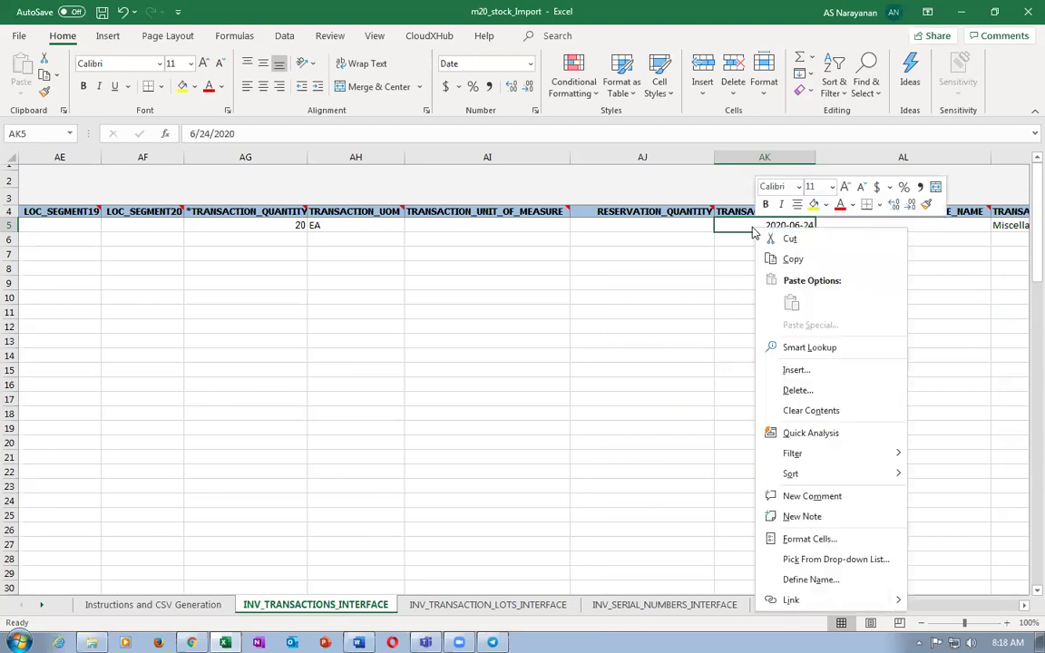
{"action": "left_click", "coordinate": [795, 539]}
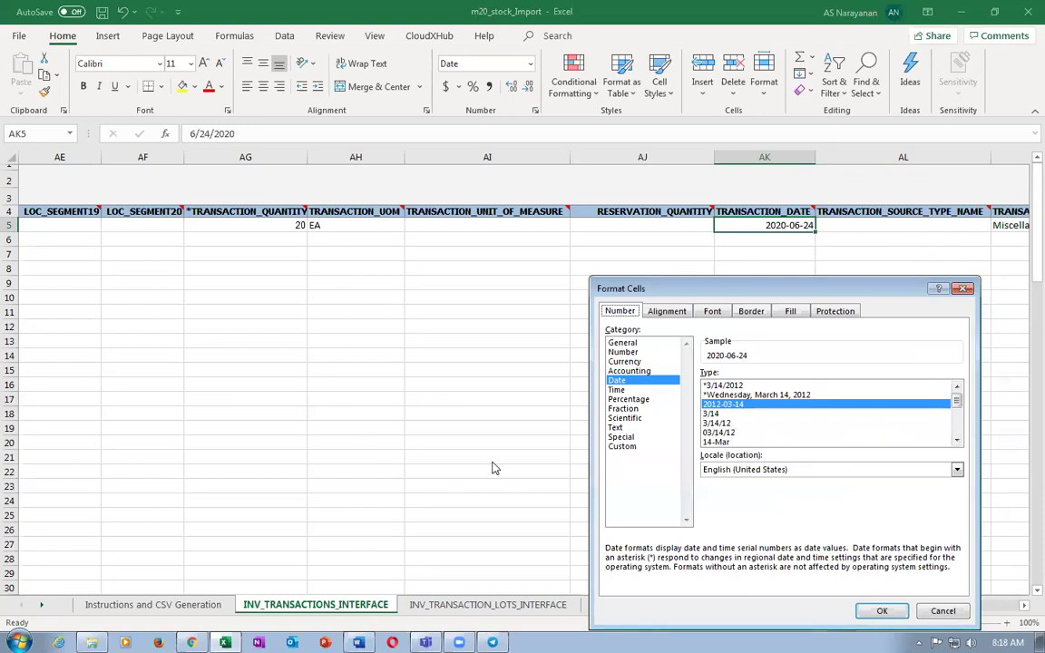
{"action": "left_click", "coordinate": [624, 448]}
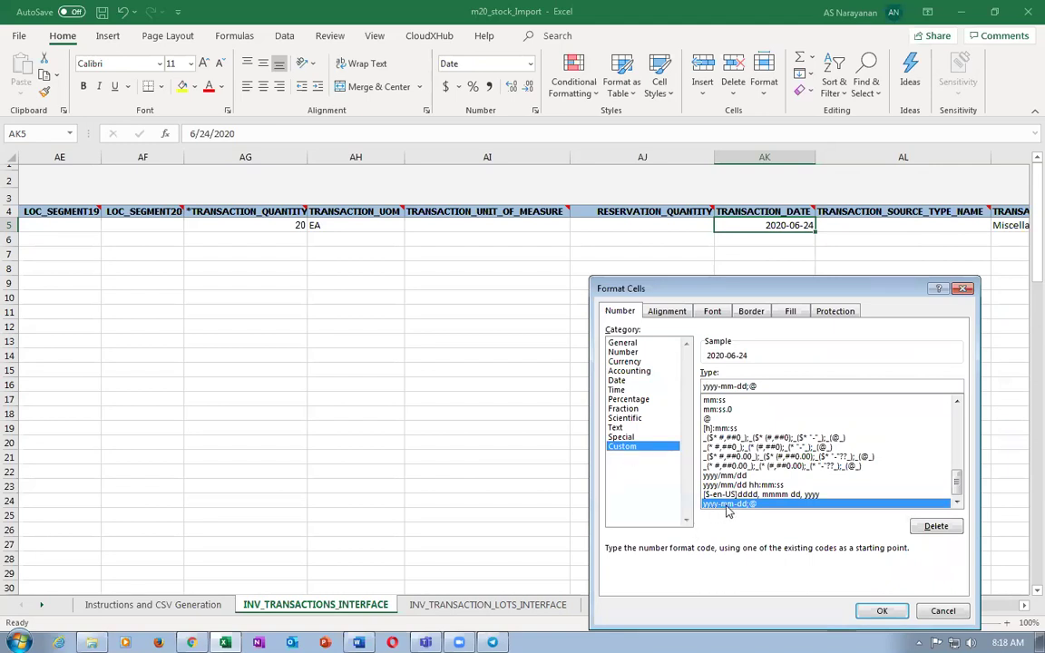
{"action": "left_click", "coordinate": [883, 611]}
{"action": "left_click", "coordinate": [753, 372]}
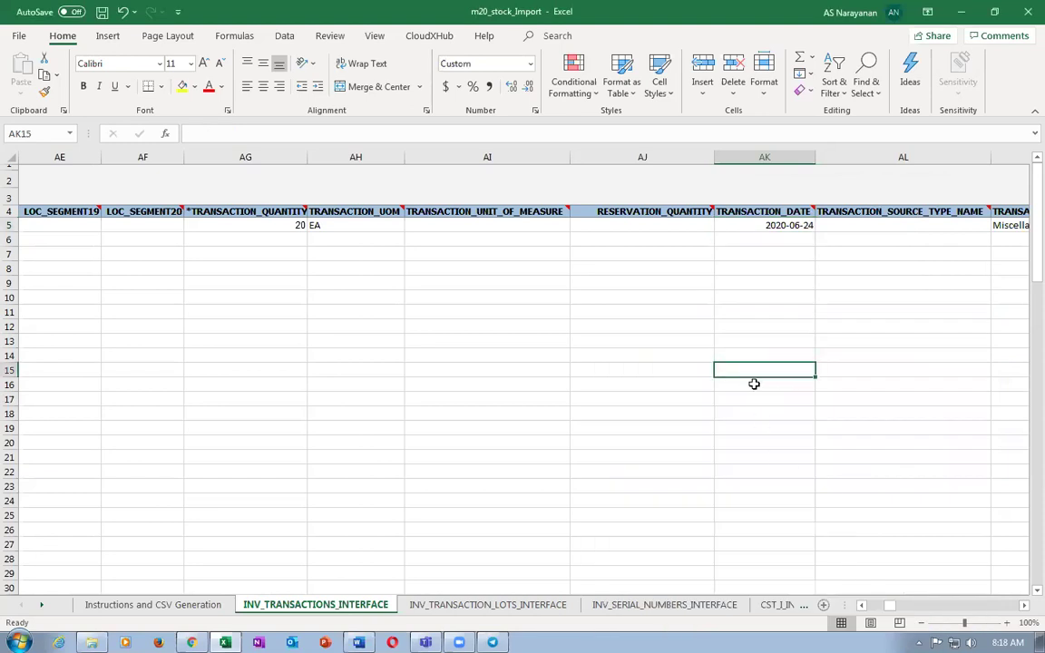
Save the m20_stock_Import workbook with the reformatted TRANSACTION_DATE cell AK5.
{"action": "left_click", "coordinate": [763, 226]}
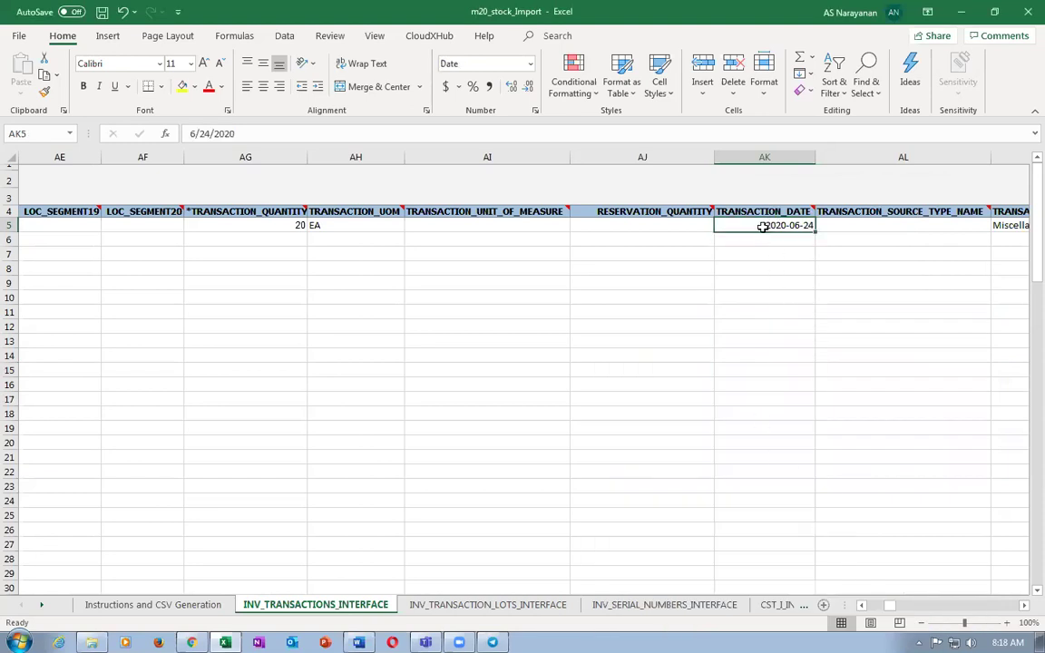
{"action": "key", "text": "ctrl+s"}
{"action": "left_click", "coordinate": [496, 363]}
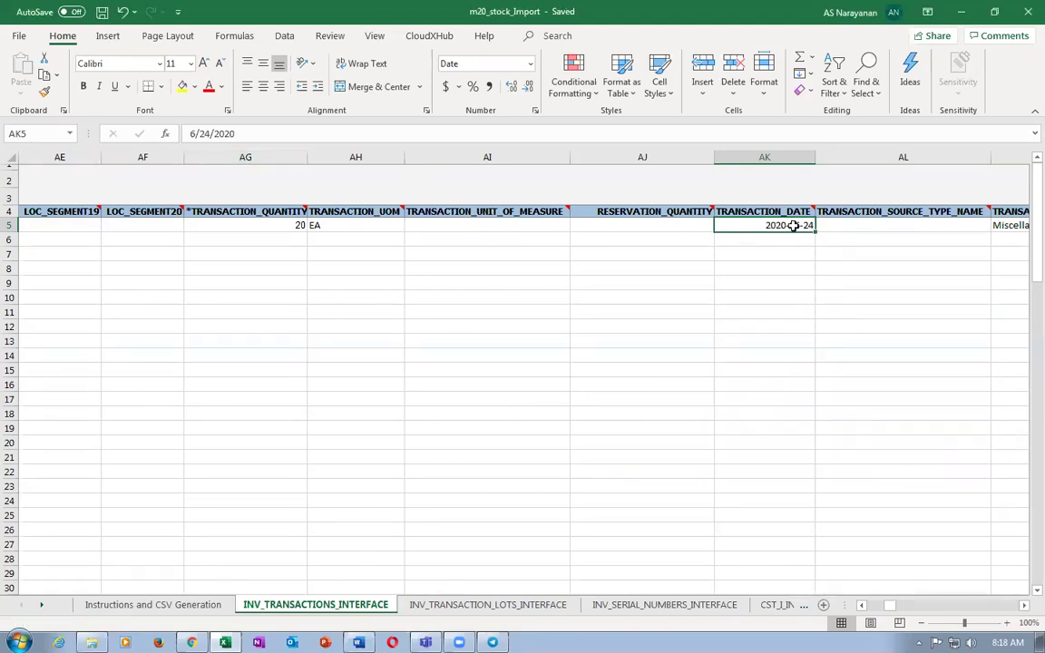
Try to retype the TRANSACTION_DATE in cell AK5 with the year first, entering only 2020.
{"action": "double_click", "coordinate": [793, 227]}
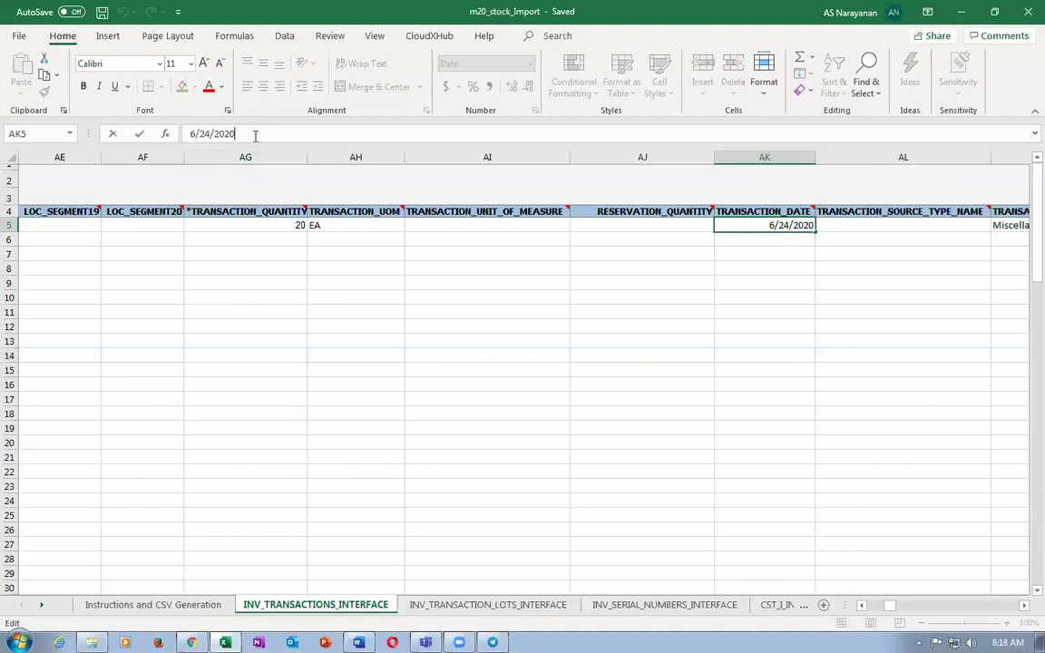
{"action": "key", "text": "BackSpace"}
{"action": "key", "text": "BackSpace"}
{"action": "key", "text": "BackSpace"}
{"action": "key", "text": "BackSpace"}
{"action": "key", "text": "BackSpace"}
{"action": "key", "text": "BackSpace"}
{"action": "key", "text": "BackSpace"}
{"action": "key", "text": "BackSpace"}
{"action": "key", "text": "BackSpace"}
{"action": "type", "text": "202"}
{"action": "right_click", "coordinate": [716, 225]}
{"action": "key", "text": "Escape"}
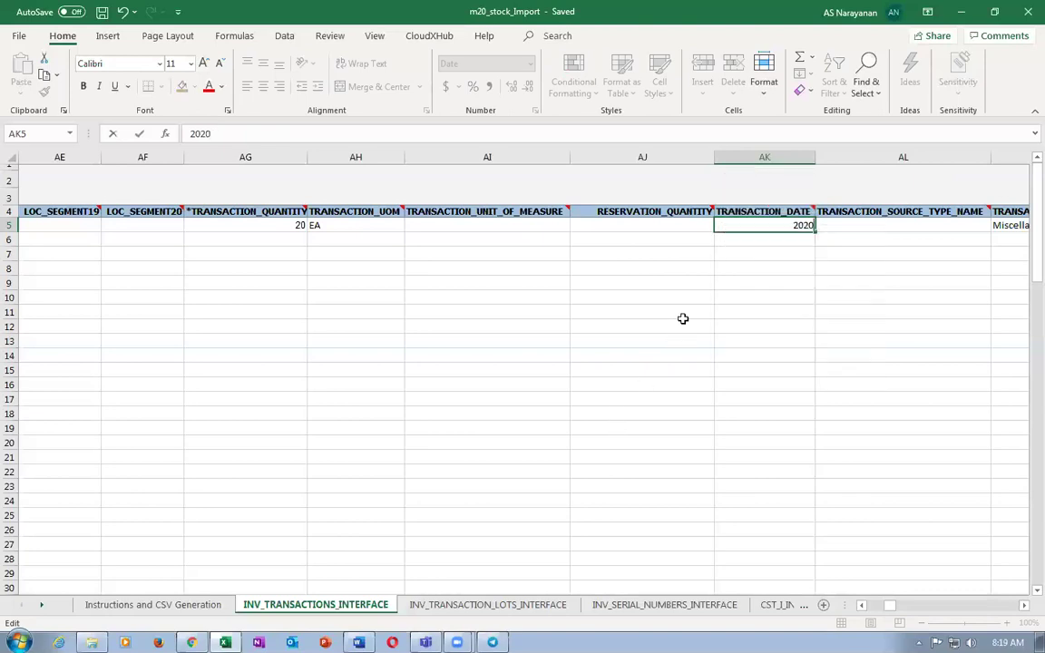
{"action": "left_click", "coordinate": [638, 224]}
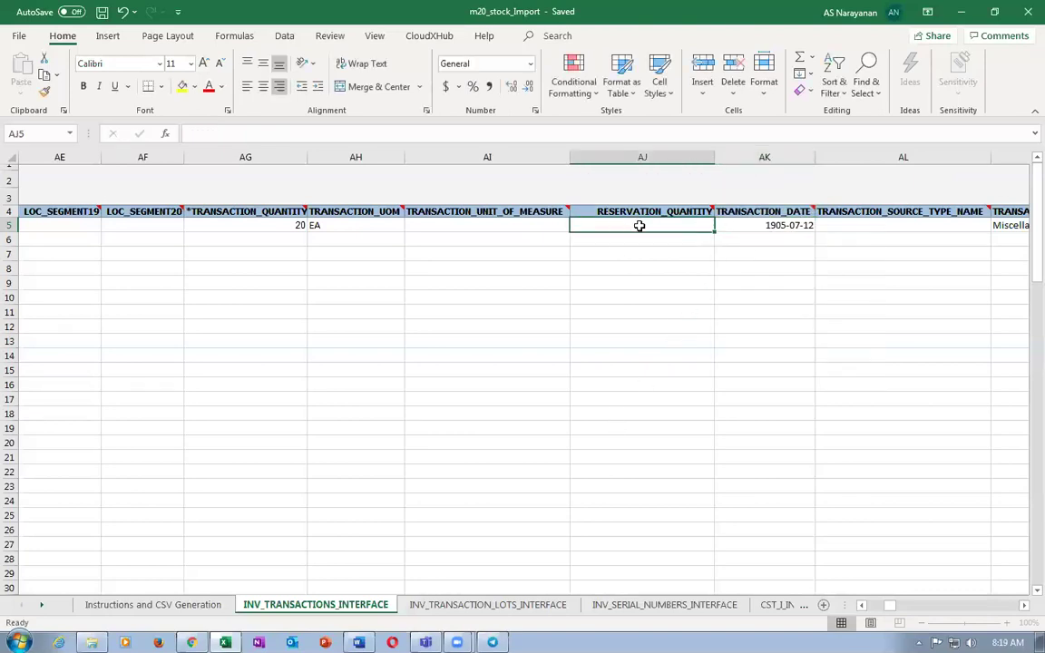
Apply the Custom number format yyyy/mm/dd to the TRANSACTION_DATE cell AK5.
{"action": "left_click", "coordinate": [730, 223]}
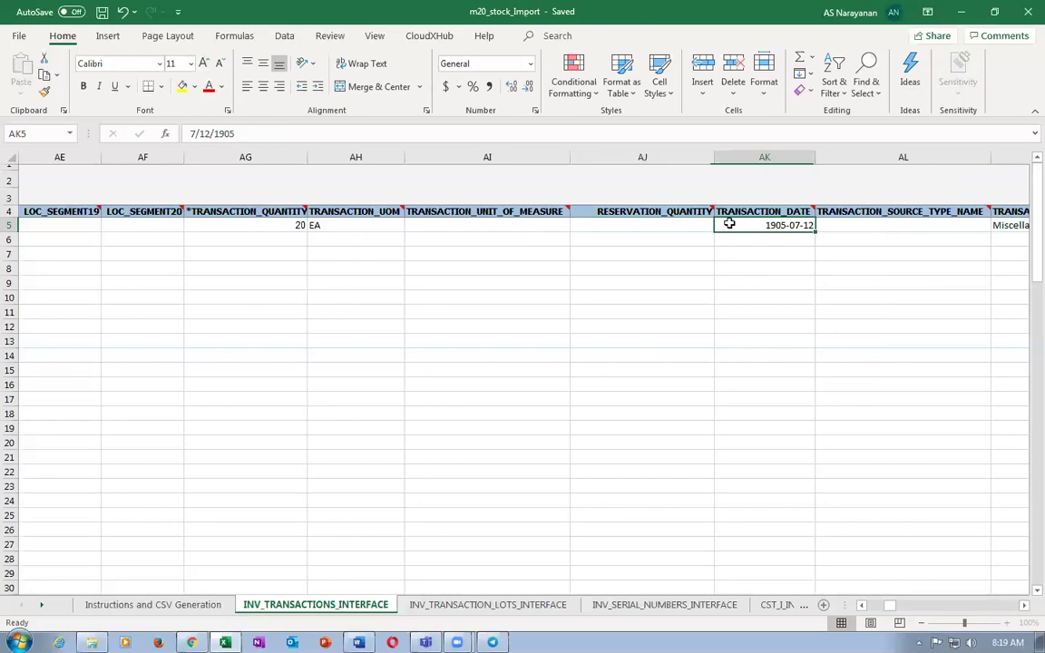
{"action": "right_click", "coordinate": [730, 223]}
{"action": "left_click", "coordinate": [742, 533]}
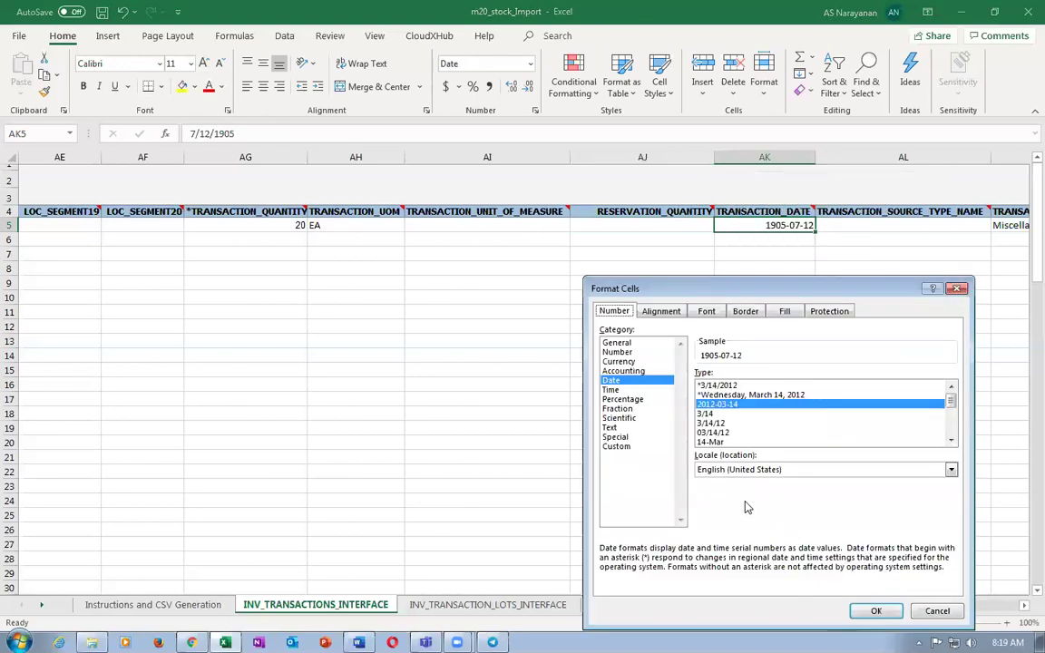
{"action": "left_click", "coordinate": [616, 447]}
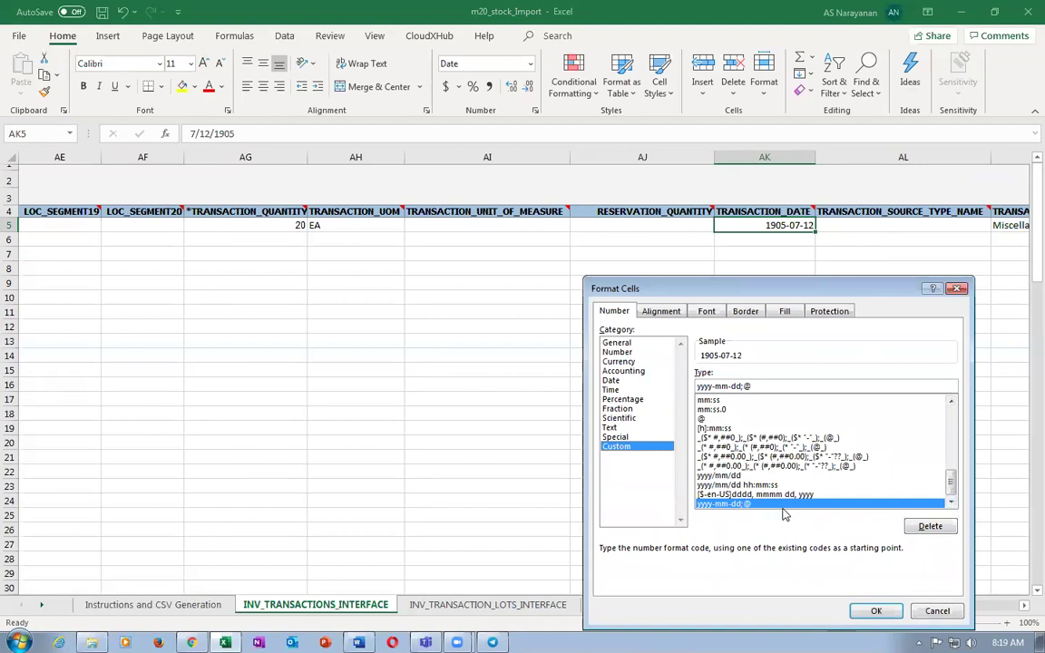
{"action": "left_click", "coordinate": [716, 486]}
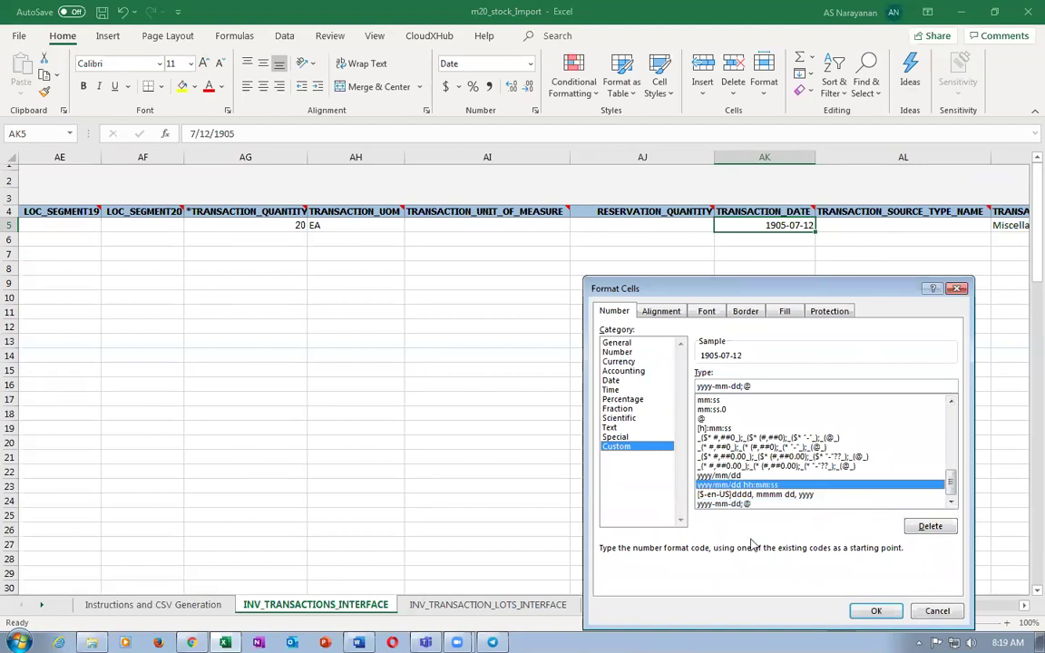
{"action": "left_click", "coordinate": [715, 476]}
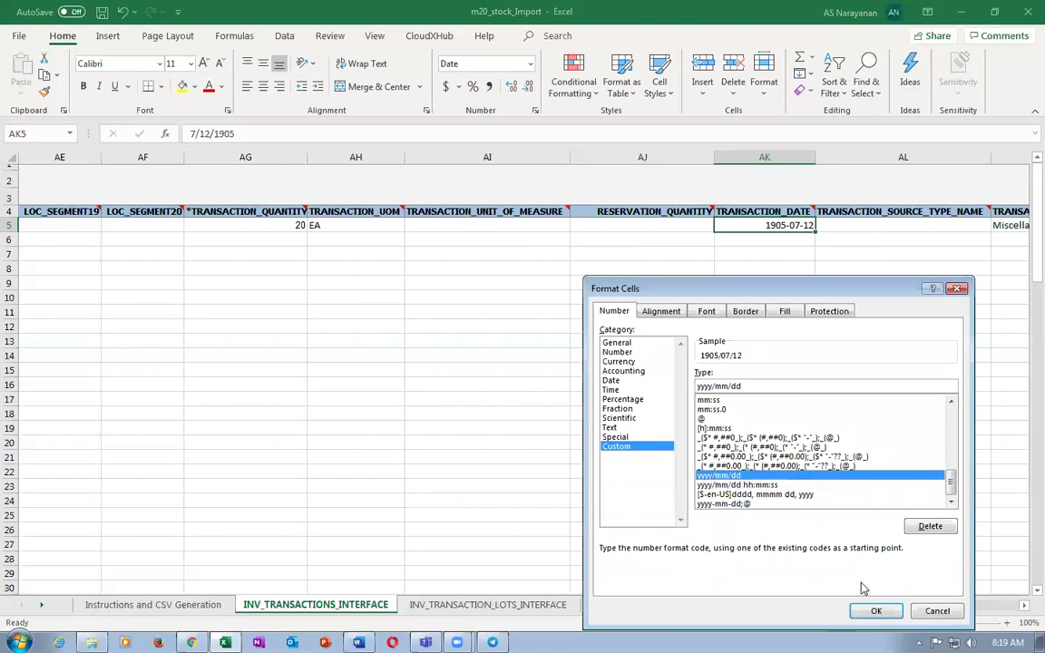
{"action": "left_click", "coordinate": [877, 610]}
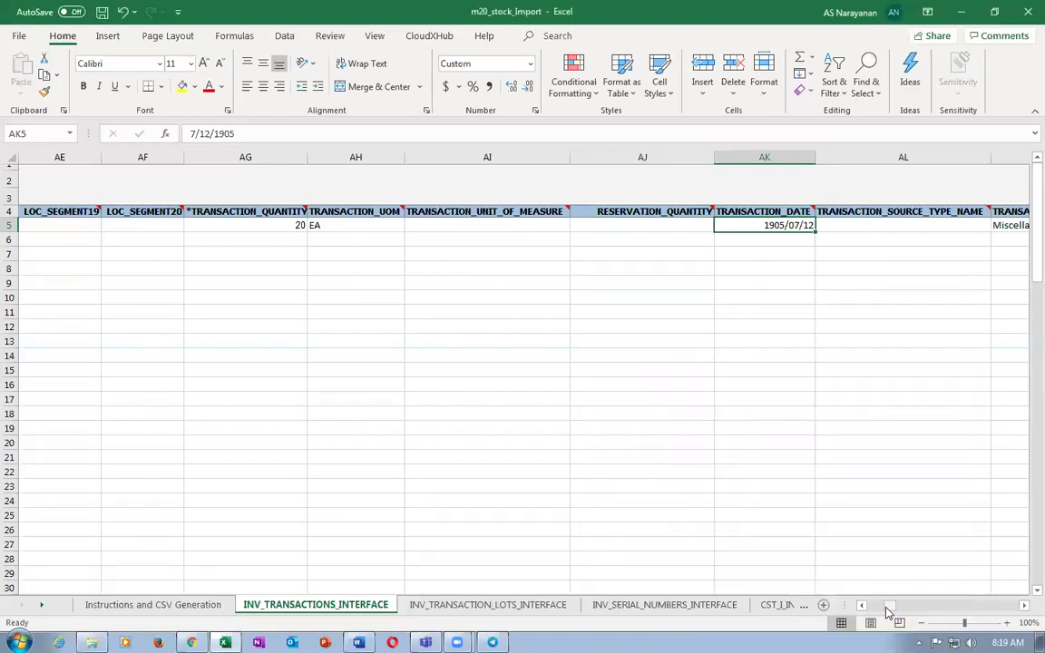
{"action": "left_click", "coordinate": [774, 356]}
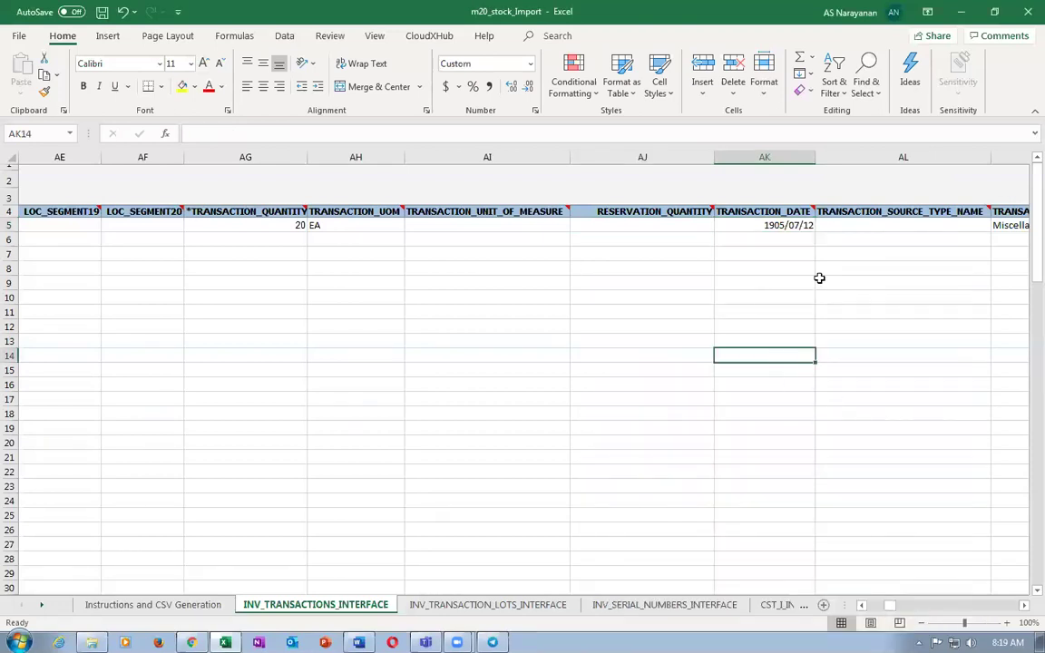
Set the TRANSACTION_DATE in cell AK5 to 6/24/2020 and save the workbook.
{"action": "left_click", "coordinate": [752, 230]}
{"action": "left_click", "coordinate": [231, 134]}
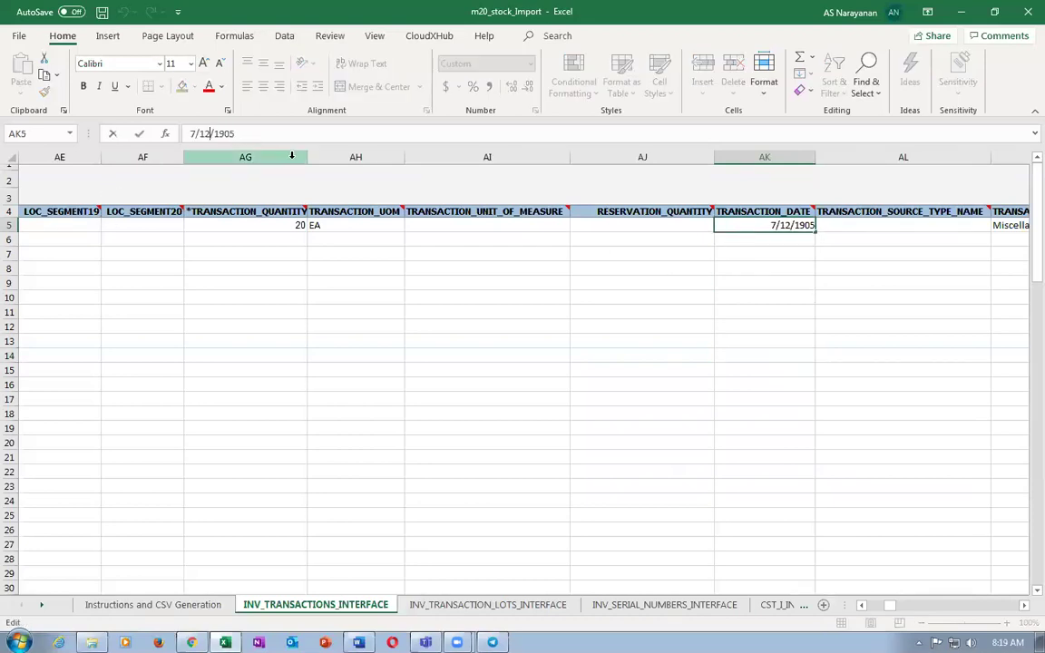
{"action": "key", "text": "Home"}
{"action": "key", "text": "Delete"}
{"action": "type", "text": "6"}
{"action": "key", "text": "Right"}
{"action": "key", "text": "Delete"}
{"action": "key", "text": "Delete"}
{"action": "type", "text": "24"}
{"action": "key", "text": "Delete"}
{"action": "key", "text": "Delete"}
{"action": "key", "text": "Delete"}
{"action": "key", "text": "Delete"}
{"action": "type", "text": "2020"}
{"action": "key", "text": "Return"}
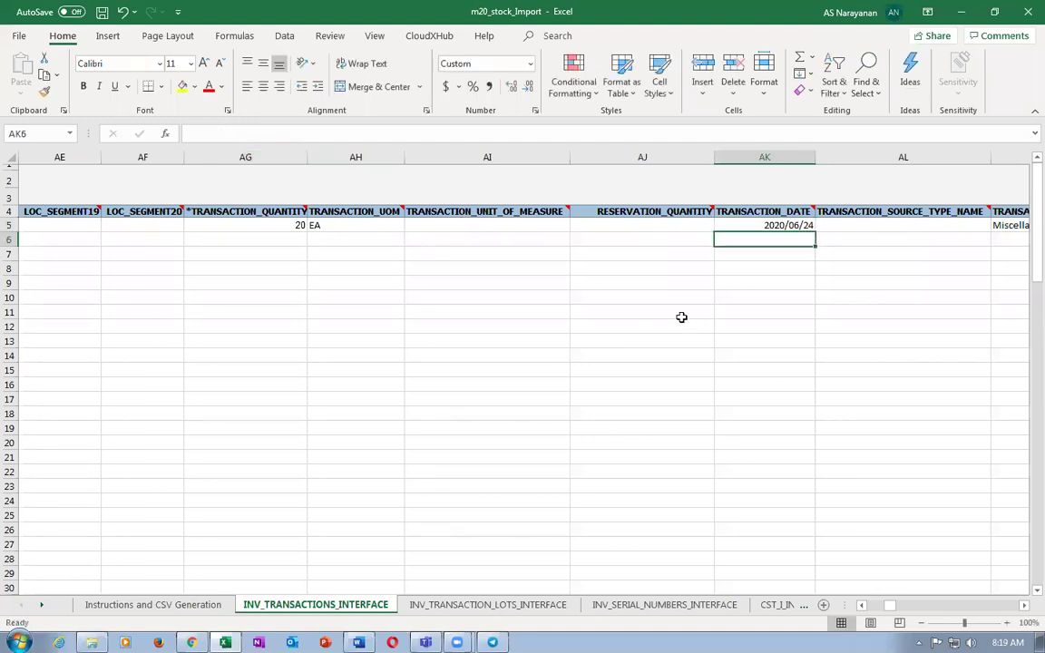
{"action": "left_click", "coordinate": [679, 279]}
{"action": "left_click", "coordinate": [765, 227]}
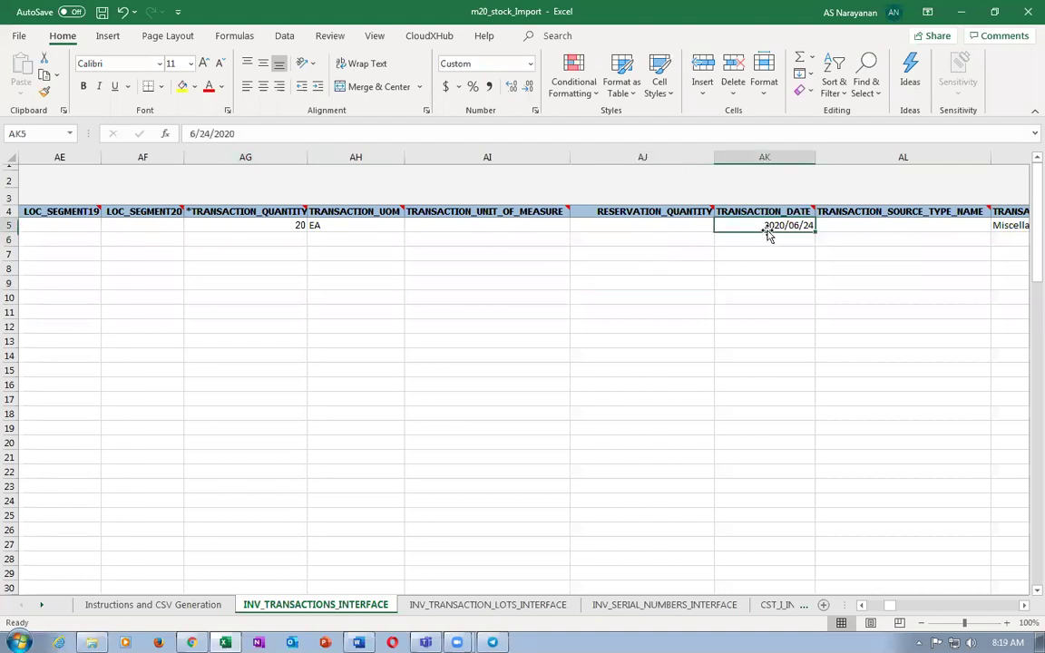
{"action": "key", "text": "ctrl+s"}
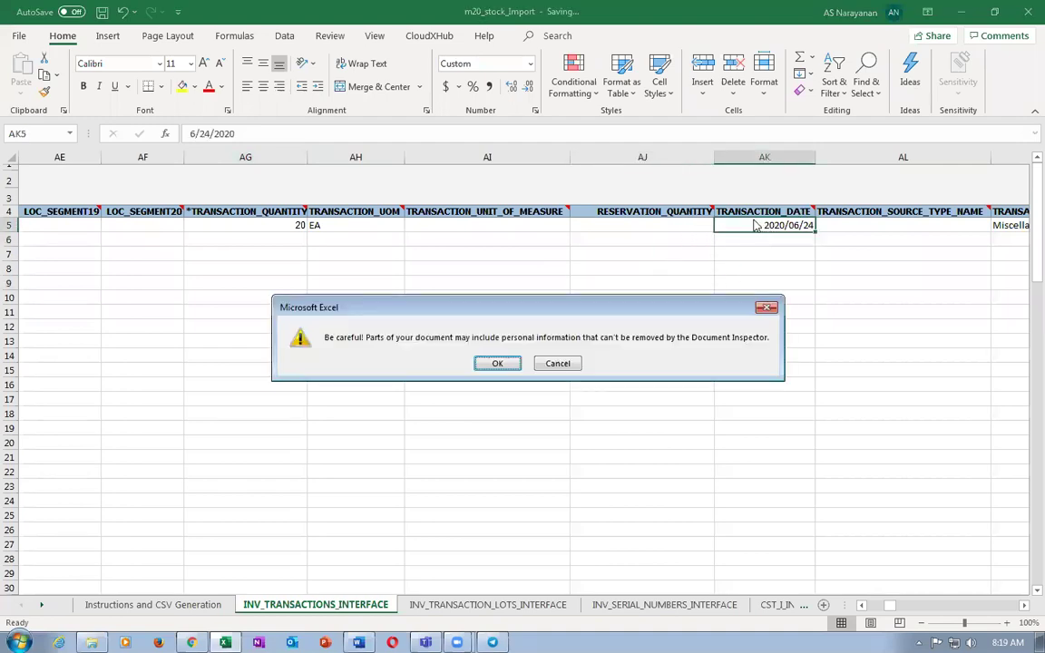
{"action": "left_click", "coordinate": [497, 363]}
Switch to Oracle Fusion in Chrome and rerun the Review Item Costs search for item m20_imp_test1.
{"action": "right_click", "coordinate": [191, 643]}
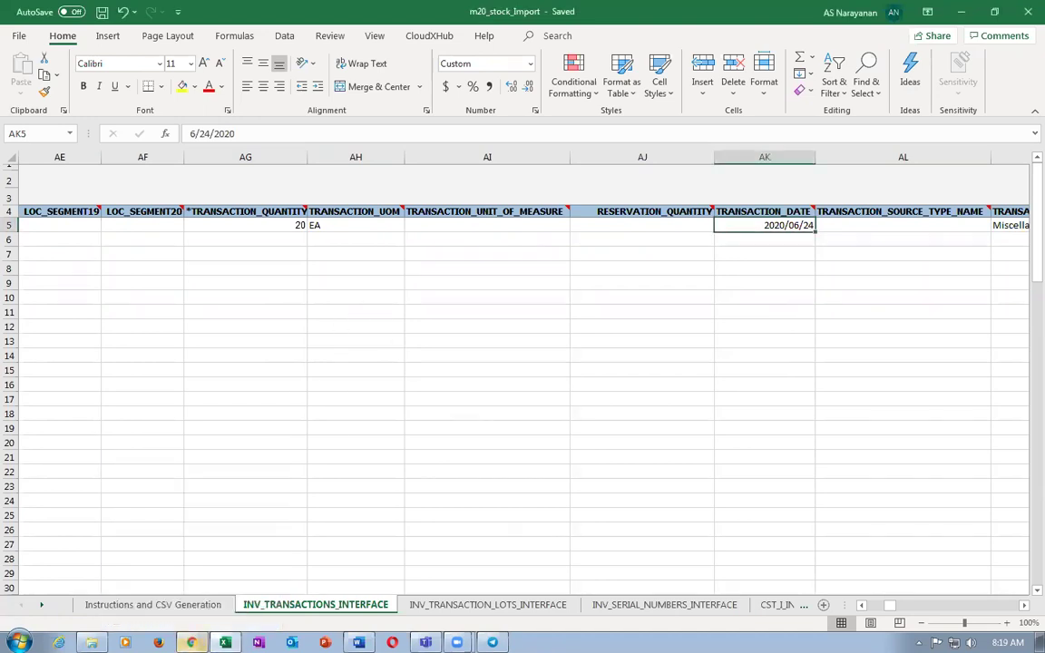
{"action": "left_click", "coordinate": [192, 642]}
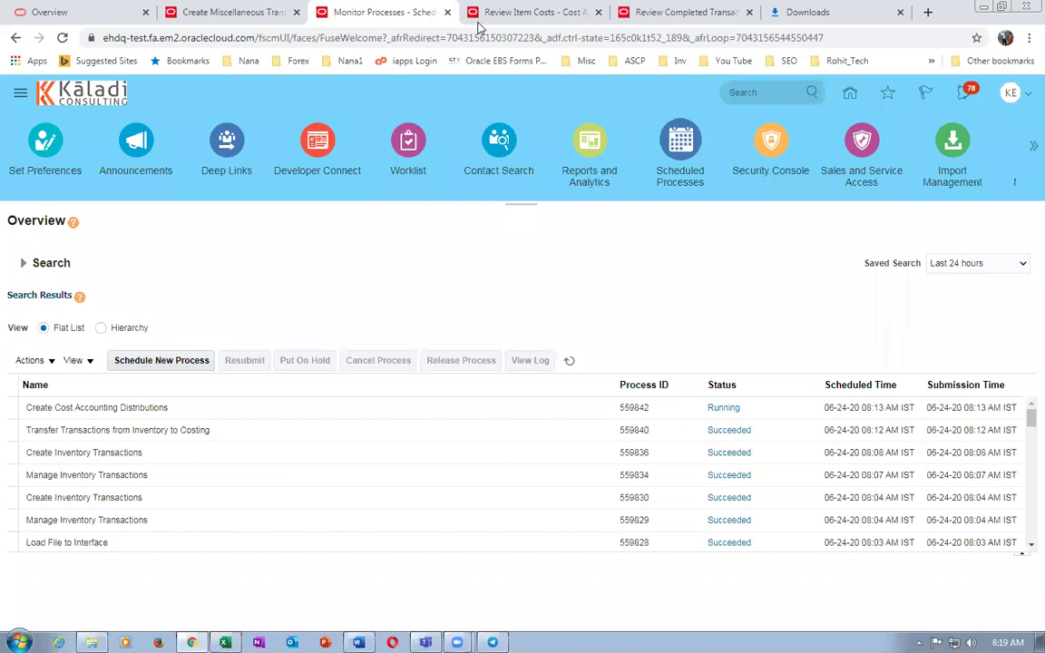
{"action": "left_click", "coordinate": [508, 12]}
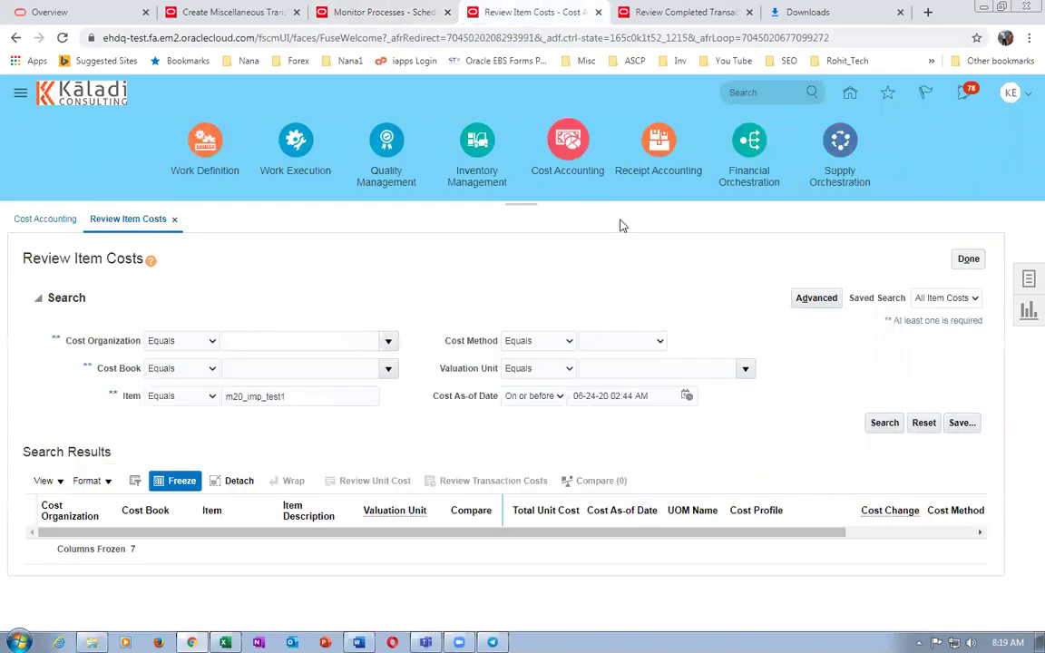
{"action": "left_click", "coordinate": [892, 423]}
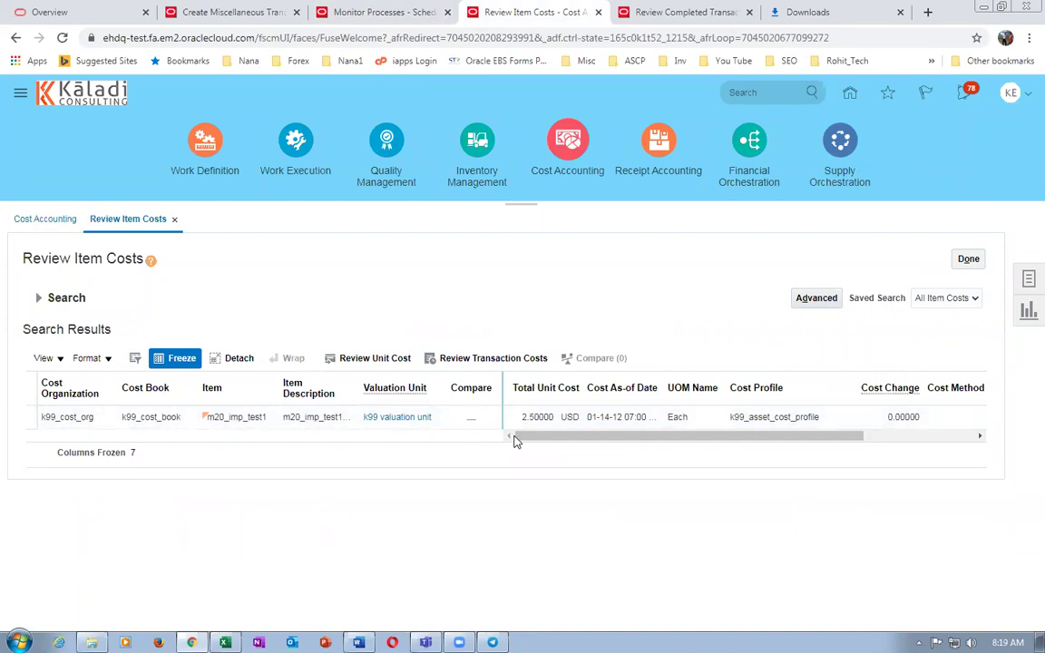
Switch back to the m20_stock_Import workbook in Excel and save it again from the start of row 5.
{"action": "left_click", "coordinate": [225, 642]}
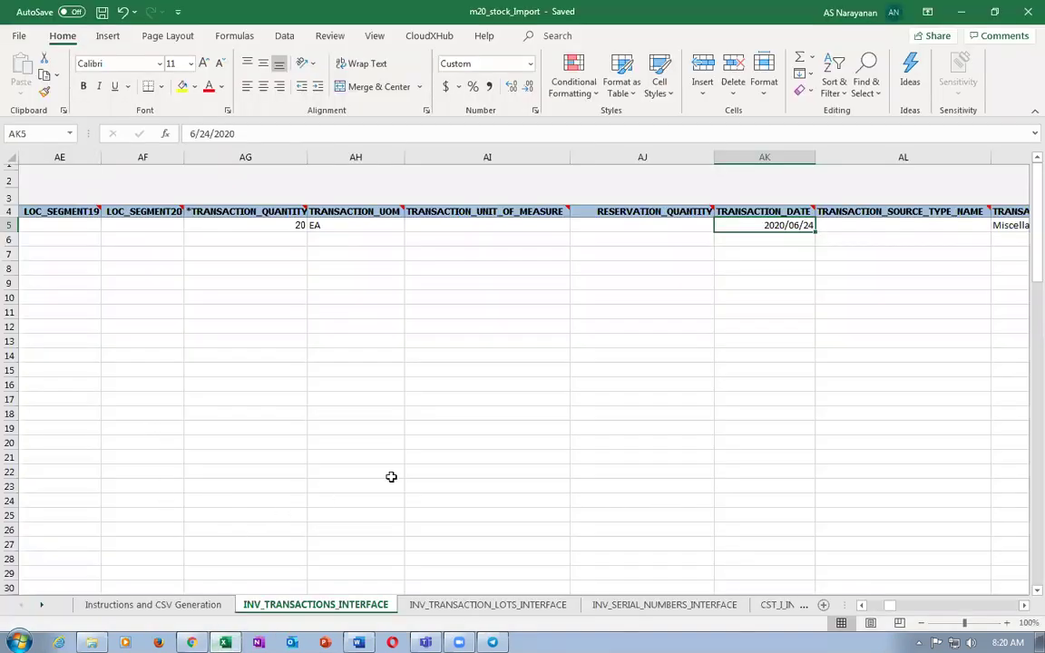
{"action": "key", "text": "Home"}
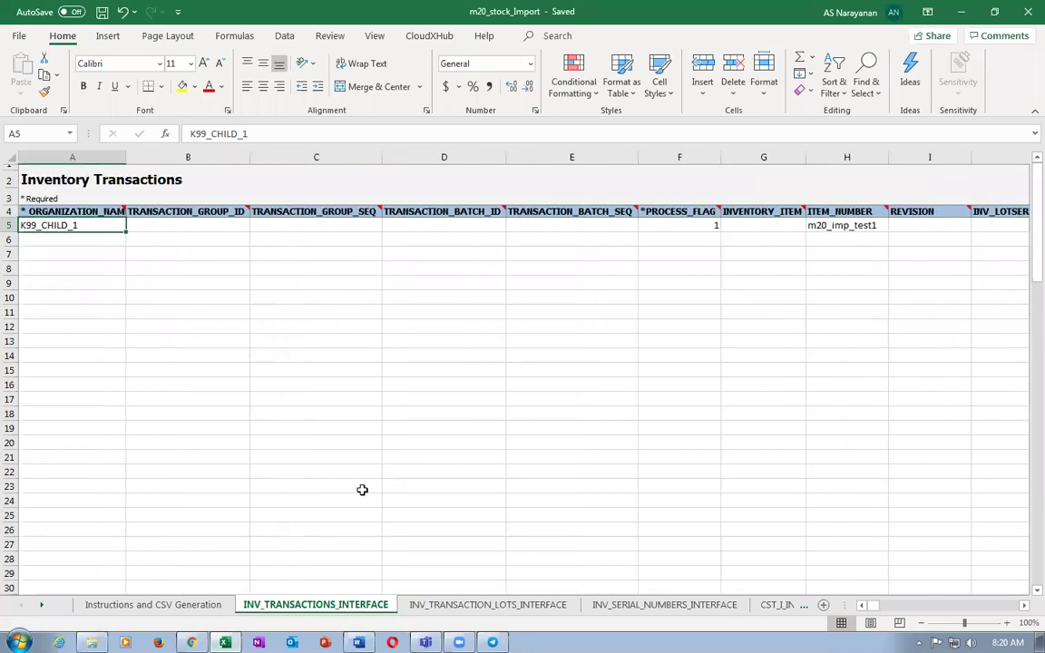
{"action": "key", "text": "ctrl+s"}
{"action": "left_click", "coordinate": [495, 365]}
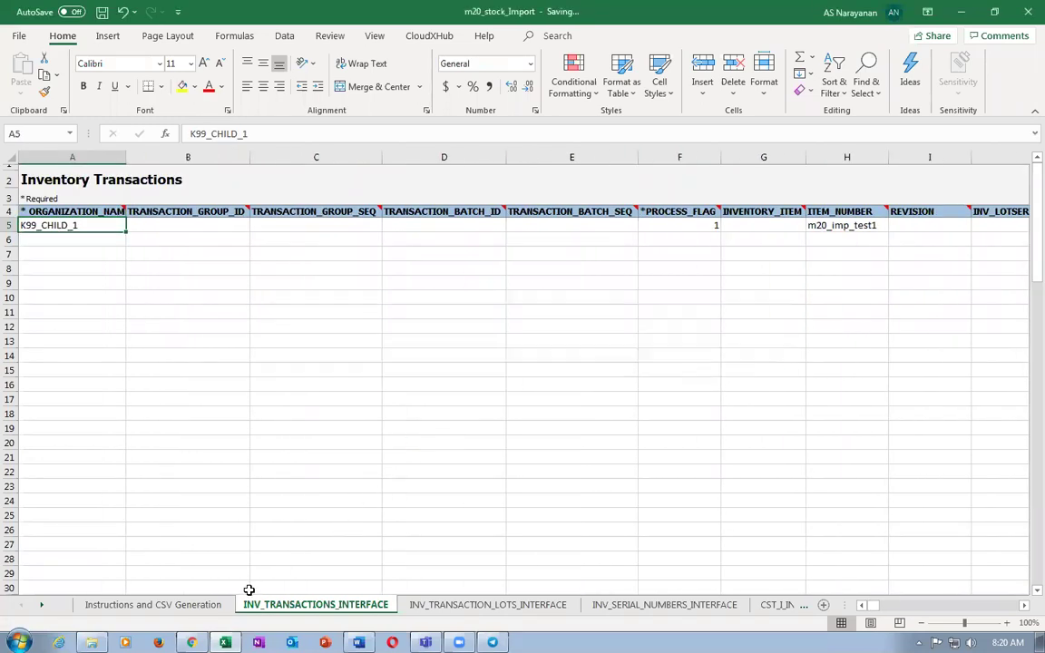
{"action": "left_click", "coordinate": [181, 605]}
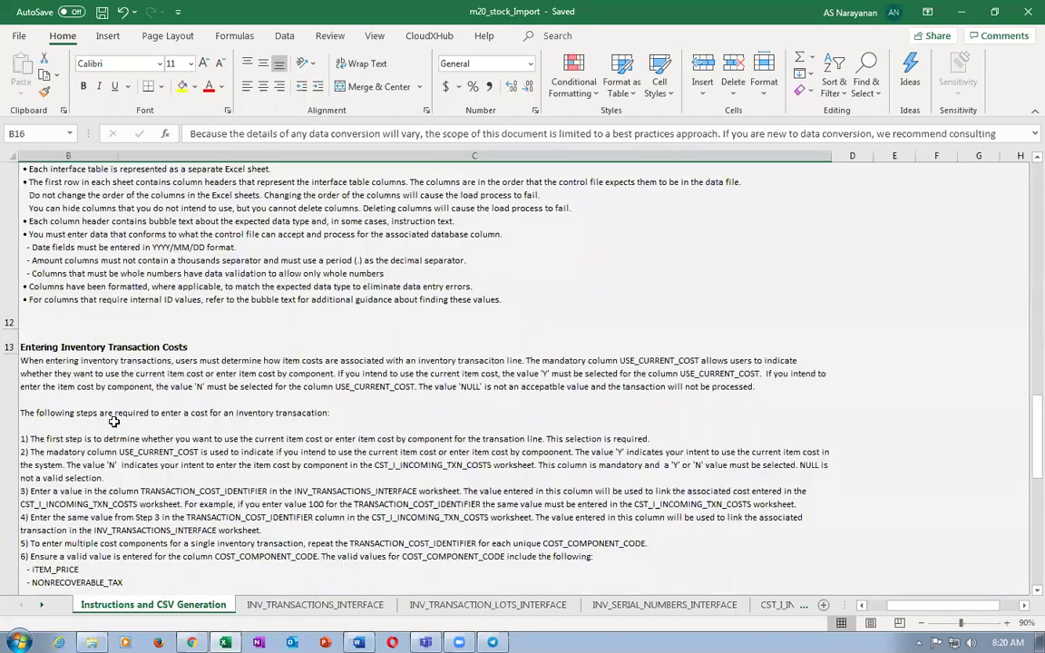
{"action": "scroll", "coordinate": [138, 434], "scroll_direction": "up", "scroll_amount": 5}
{"action": "left_click", "coordinate": [138, 433]}
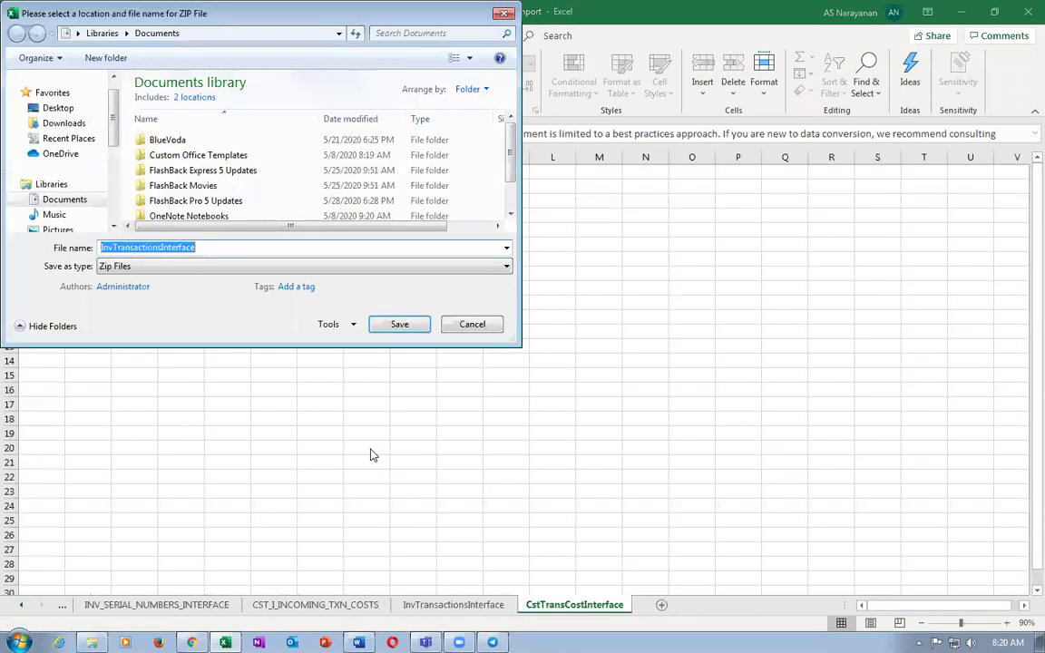
{"action": "type", "text": "m2"}
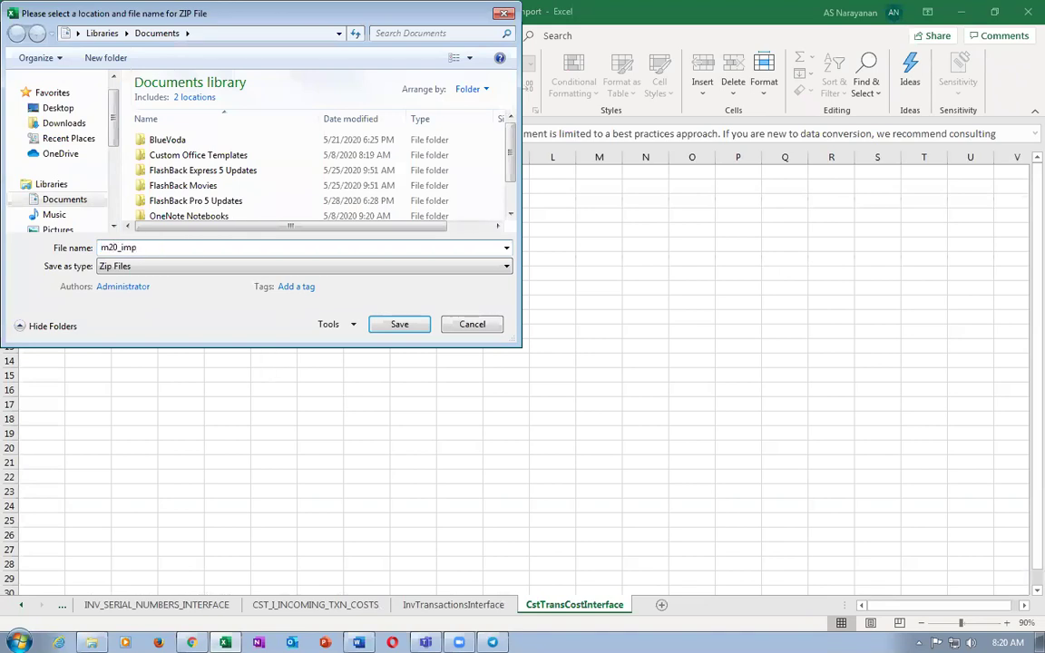
{"action": "type", "text": "0_stock"}
{"action": "left_click", "coordinate": [472, 323]}
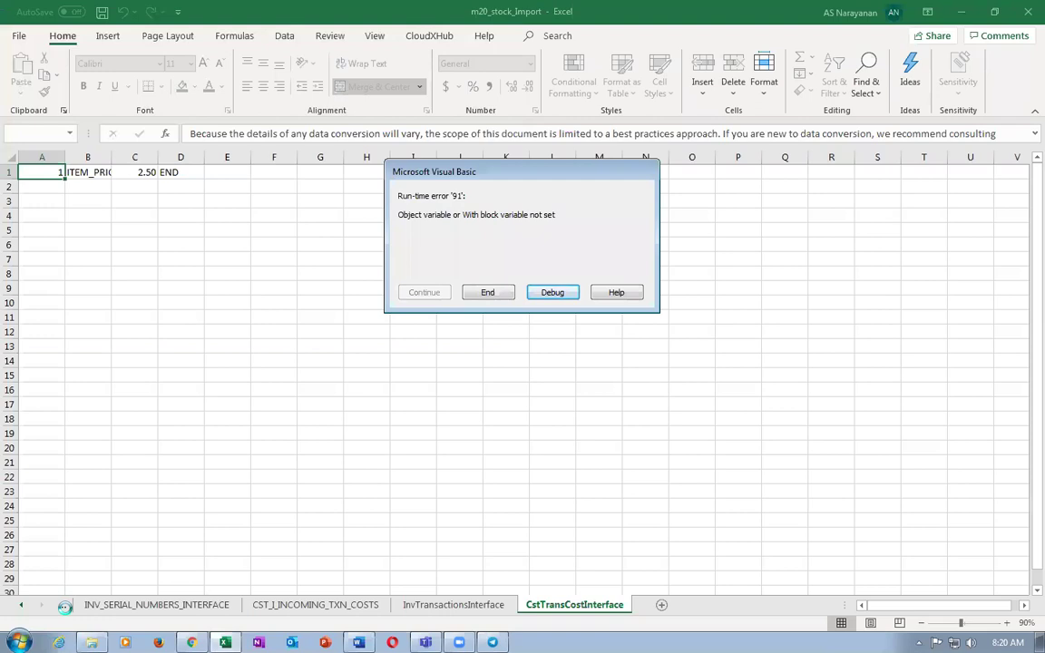
{"action": "left_click", "coordinate": [488, 294]}
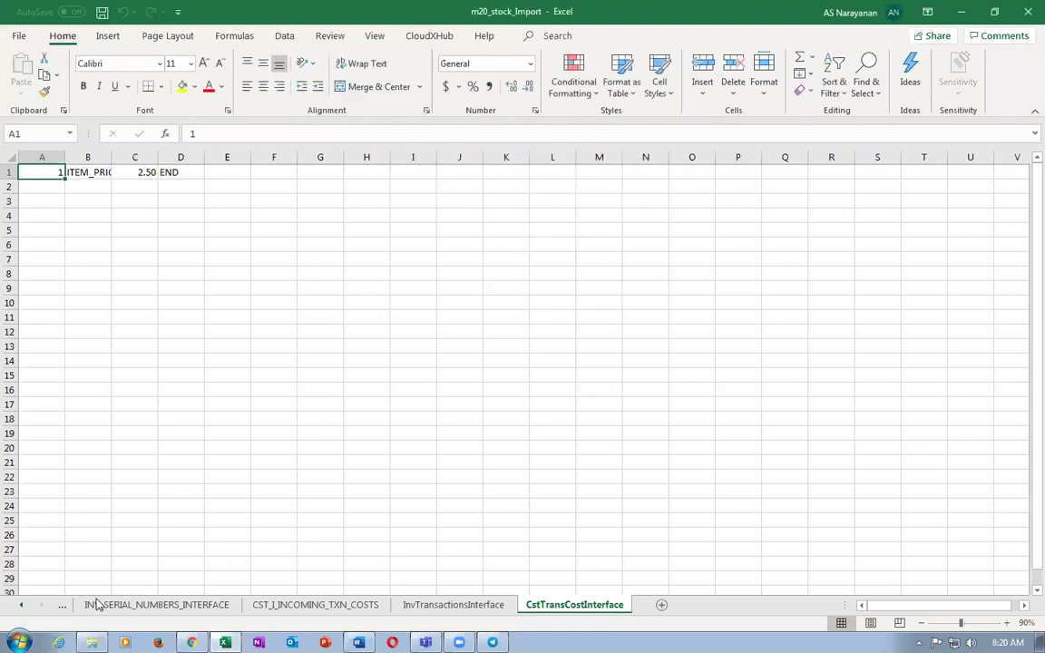
Change the SUBINVENTORY_CODE in row 5 of INV_TRANSACTIONS_INTERFACE to k991_sub1 and save the workbook.
{"action": "left_click", "coordinate": [62, 604]}
{"action": "left_click", "coordinate": [63, 604]}
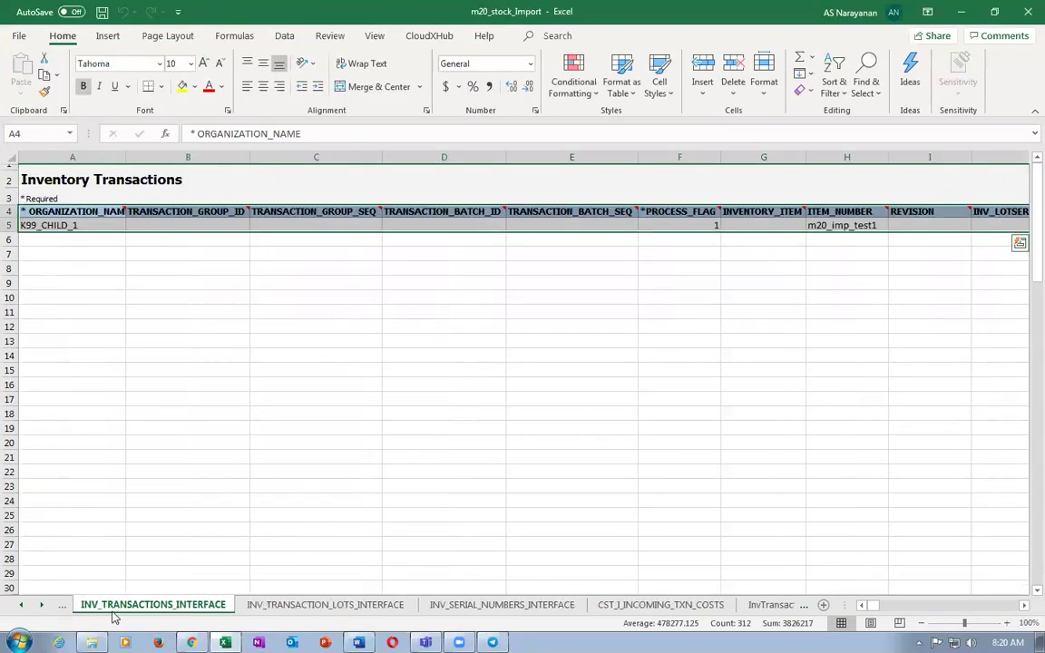
{"action": "left_click", "coordinate": [66, 608]}
{"action": "left_click", "coordinate": [243, 605]}
{"action": "left_click", "coordinate": [295, 240]}
{"action": "key", "text": "Up"}
{"action": "key", "text": "Right"}
{"action": "key", "text": "Right"}
{"action": "key", "text": "Right"}
{"action": "key", "text": "Right"}
{"action": "key", "text": "Right"}
{"action": "key", "text": "Right"}
{"action": "key", "text": "Right"}
{"action": "key", "text": "Right"}
{"action": "key", "text": "Right"}
{"action": "key", "text": "Right"}
{"action": "key", "text": "Right"}
{"action": "key", "text": "Left"}
{"action": "key", "text": "Left"}
{"action": "key", "text": "Left"}
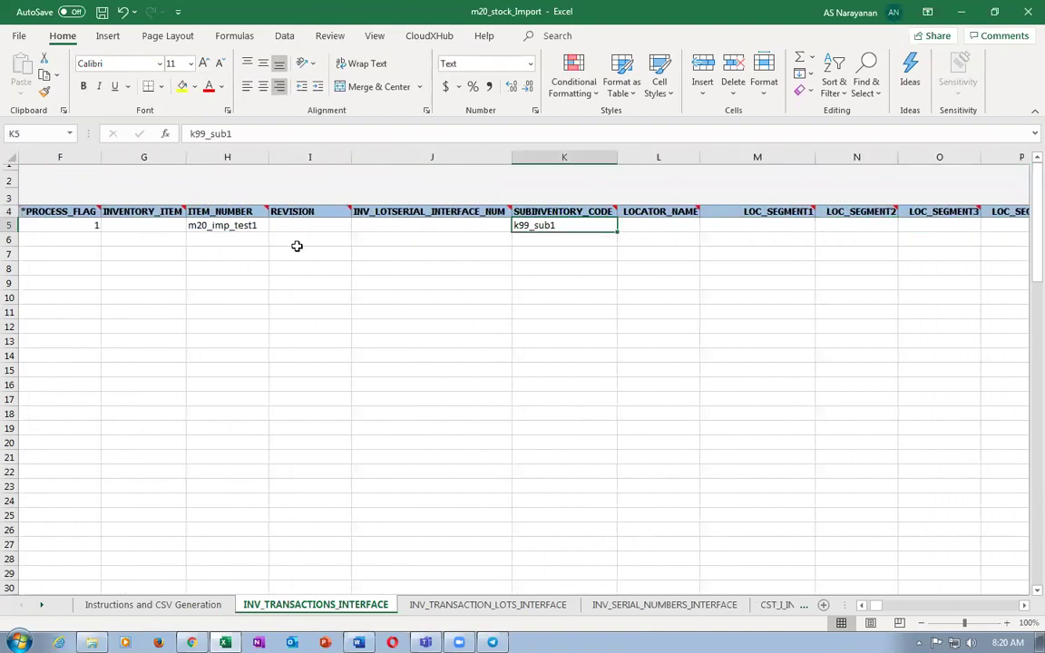
{"action": "key", "text": "F2"}
{"action": "key", "text": "Left"}
{"action": "key", "text": "Left"}
{"action": "key", "text": "Left"}
{"action": "key", "text": "Left"}
{"action": "type", "text": "1"}
{"action": "left_click", "coordinate": [324, 295]}
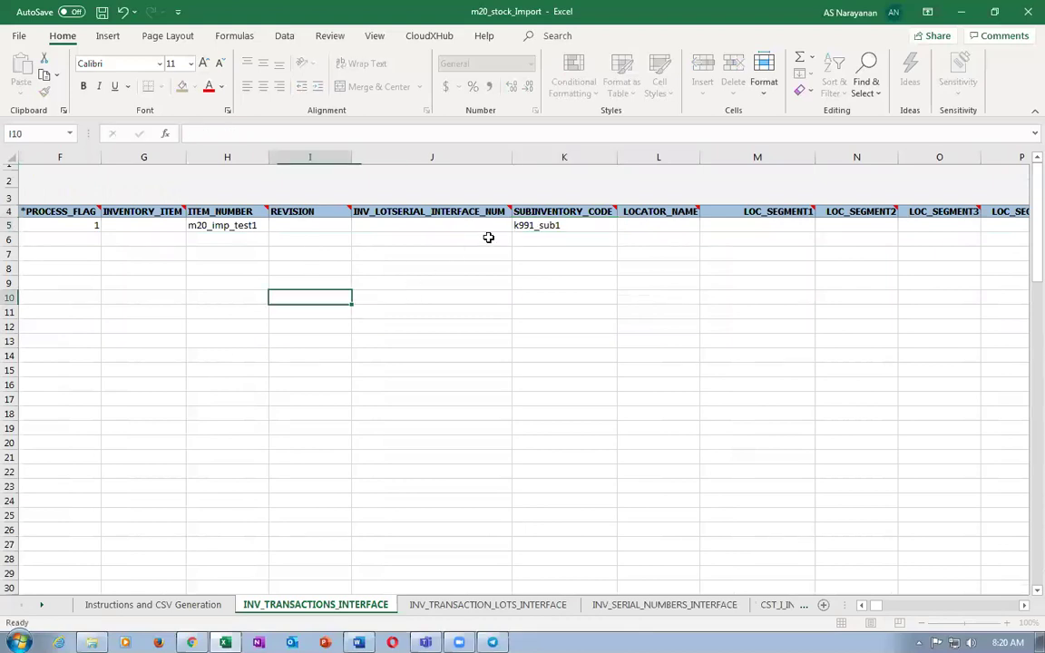
{"action": "key", "text": "ctrl+s"}
{"action": "left_click", "coordinate": [491, 363]}
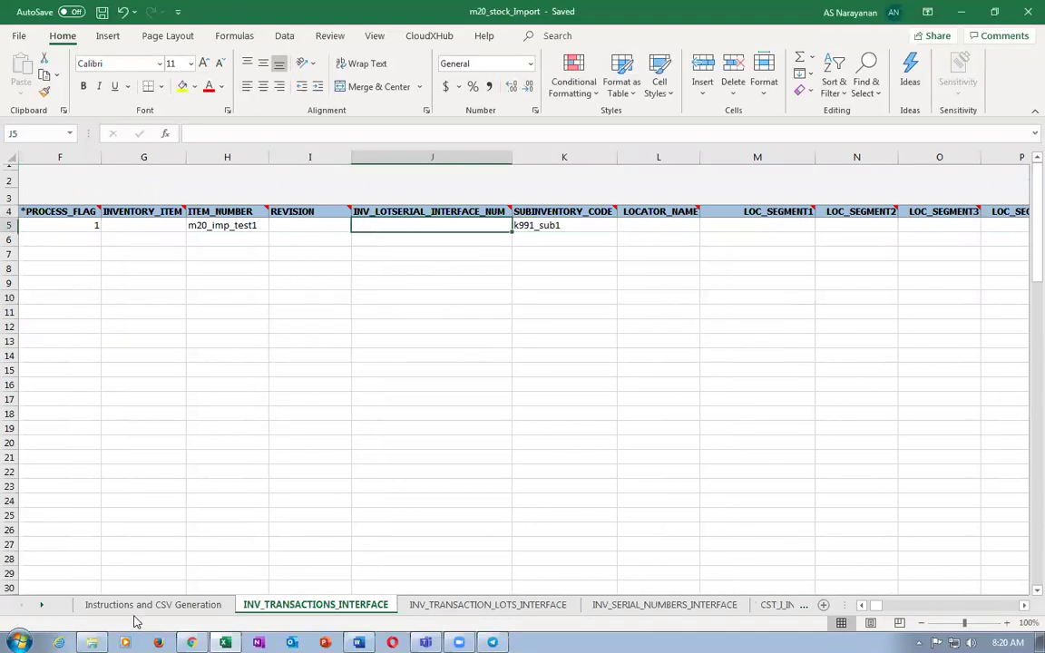
Try to generate the CSV file from the instructions sheet again, and close the workbook without saving.
{"action": "left_click", "coordinate": [136, 604]}
{"action": "left_click", "coordinate": [109, 446]}
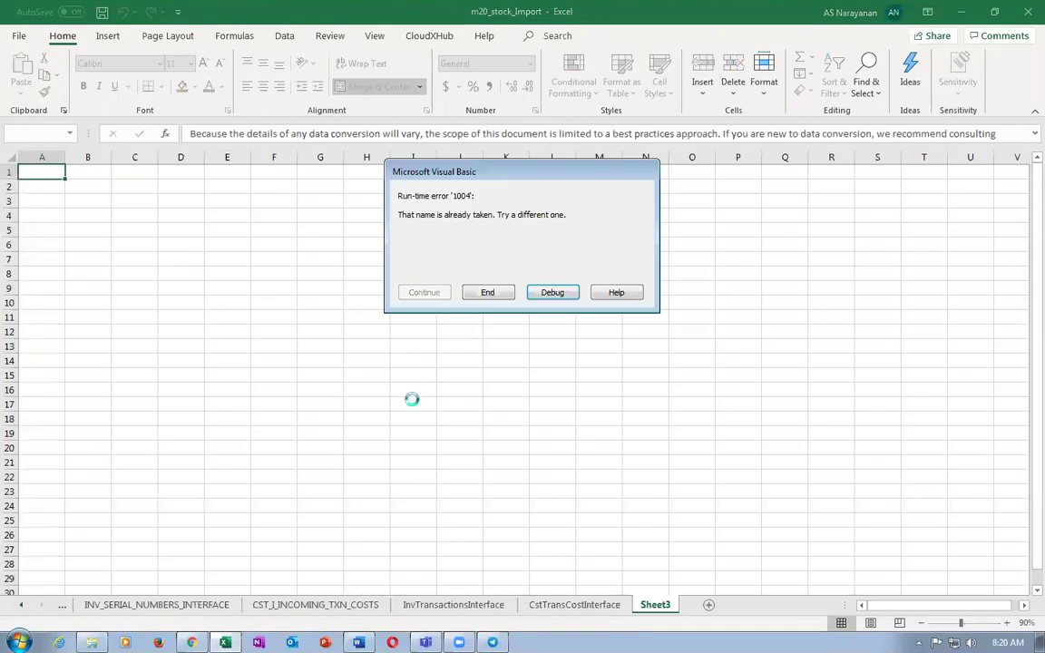
{"action": "left_click", "coordinate": [486, 292]}
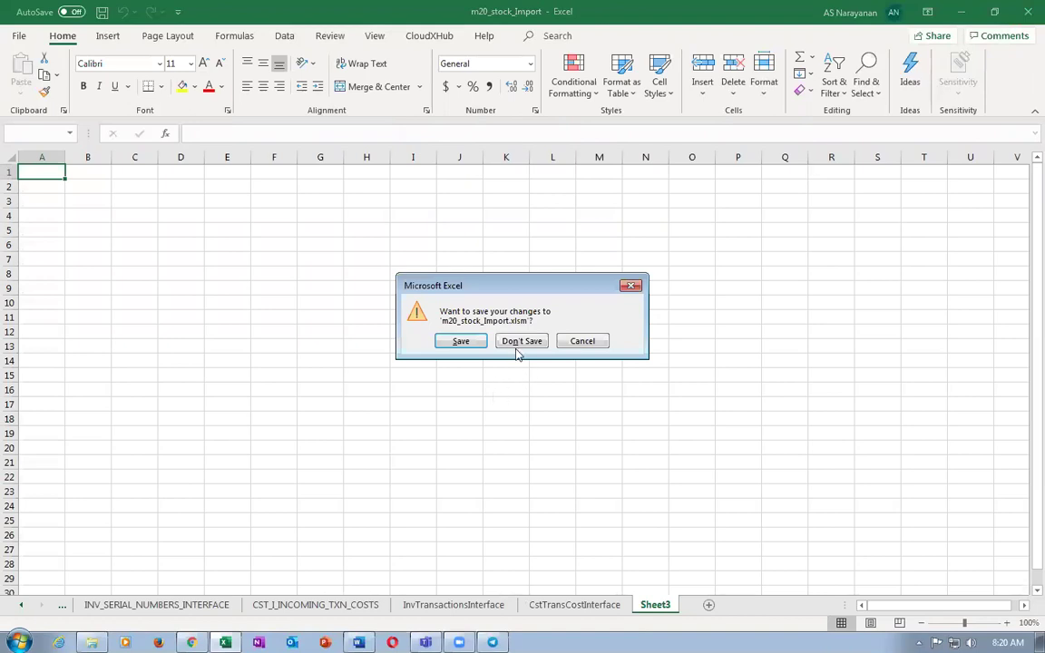
{"action": "left_click", "coordinate": [522, 342]}
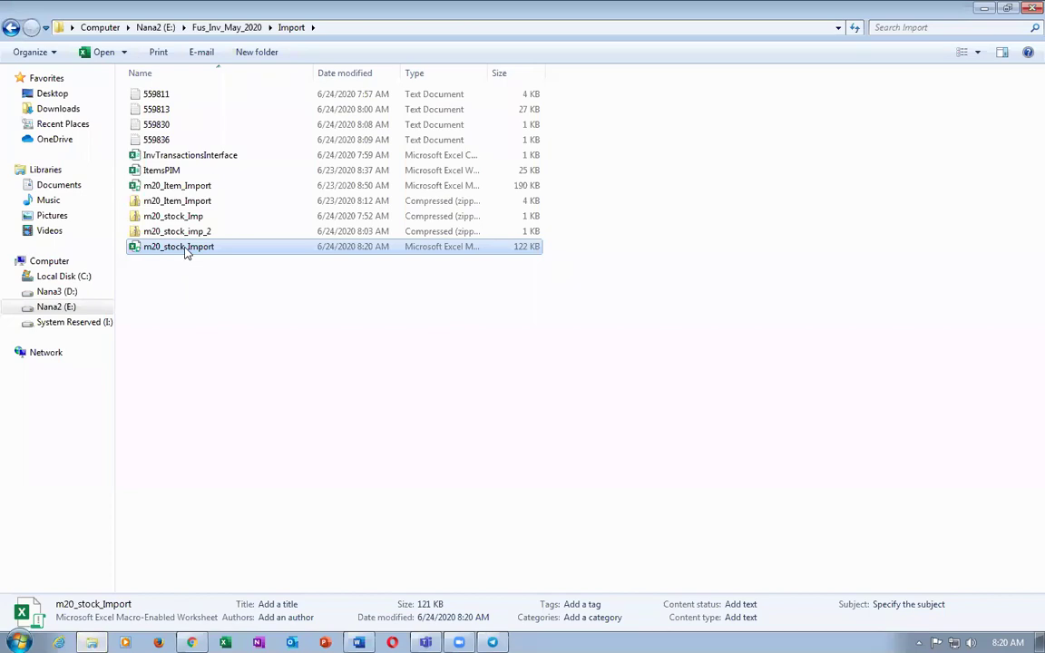
Reopen the m20_stock_Import workbook and review the row 5 entries in INV_TRANSACTIONS_INTERFACE from the organization name through the transaction date.
{"action": "double_click", "coordinate": [185, 249]}
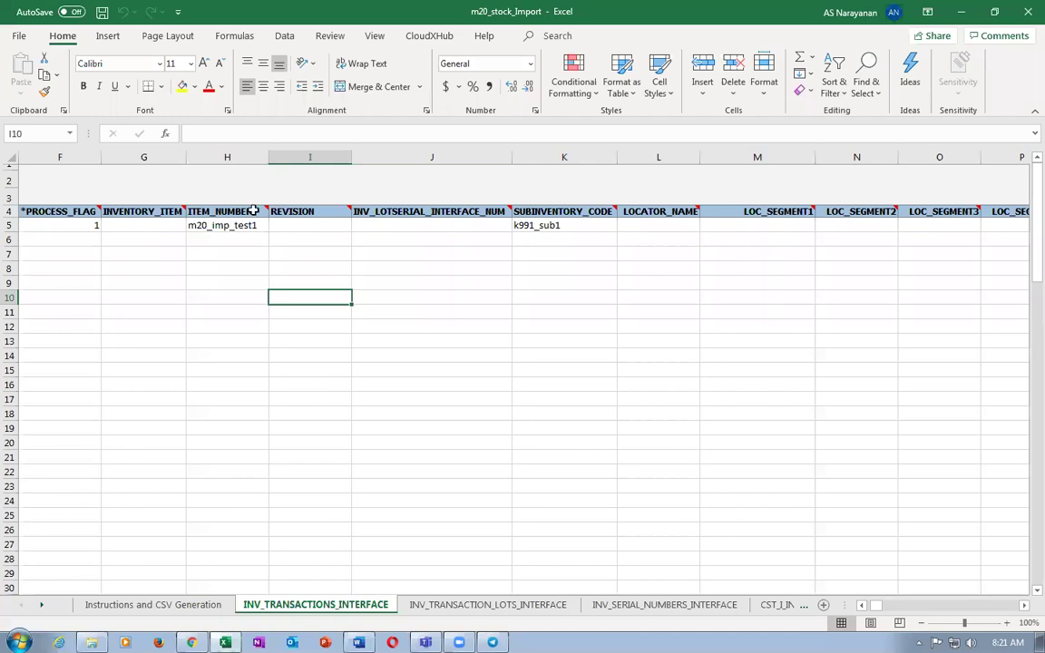
{"action": "left_click", "coordinate": [241, 225]}
{"action": "key", "text": "ctrl+Home"}
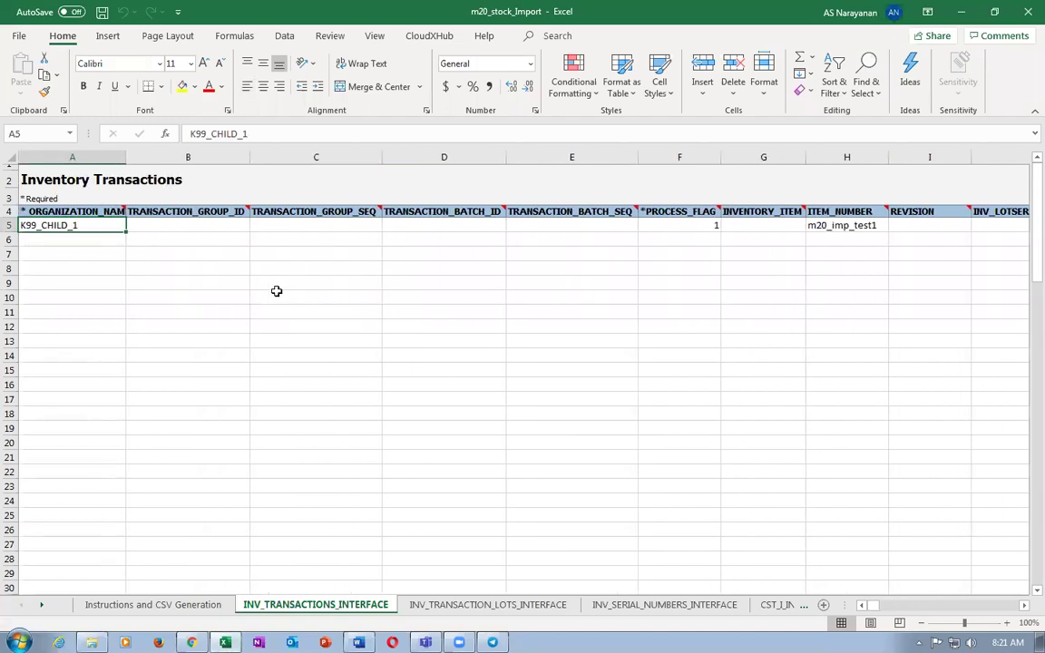
{"action": "key", "text": "Right"}
{"action": "key", "text": "Right"}
{"action": "key", "text": "Right"}
{"action": "key", "text": "Right"}
{"action": "key", "text": "Right"}
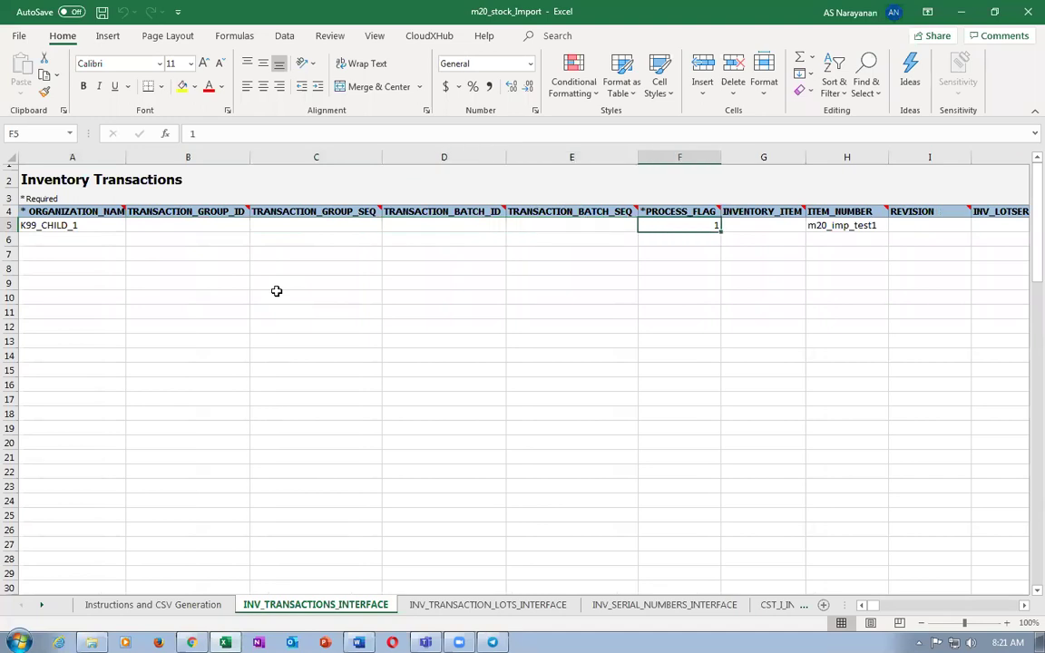
{"action": "key", "text": "Right"}
{"action": "key", "text": "Right"}
{"action": "key", "text": "Right"}
{"action": "key", "text": "Right"}
{"action": "key", "text": "Right"}
{"action": "key", "text": "Right"}
{"action": "key", "text": "Left"}
{"action": "key", "text": "Right"}
{"action": "key", "text": "Right"}
{"action": "key", "text": "Right"}
{"action": "key", "text": "Right"}
{"action": "key", "text": "Right"}
{"action": "key", "text": "Right"}
{"action": "key", "text": "Right"}
{"action": "key", "text": "Right"}
{"action": "key", "text": "Right"}
{"action": "key", "text": "Right"}
{"action": "key", "text": "Right"}
{"action": "key", "text": "Right"}
{"action": "key", "text": "Right"}
{"action": "key", "text": "Right"}
{"action": "key", "text": "Right"}
{"action": "key", "text": "Right"}
{"action": "key", "text": "Right"}
{"action": "key", "text": "Right"}
{"action": "key", "text": "Right"}
{"action": "key", "text": "Right"}
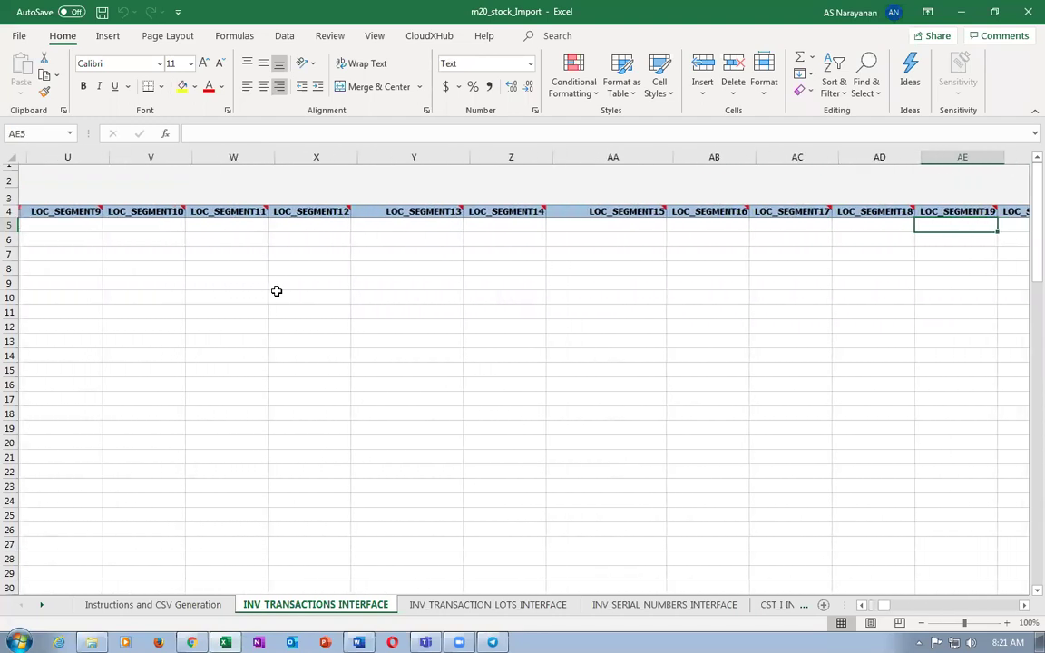
{"action": "key", "text": "Right"}
{"action": "key", "text": "Right"}
{"action": "key", "text": "Right"}
{"action": "key", "text": "Right"}
{"action": "key", "text": "Right"}
{"action": "key", "text": "Right"}
{"action": "key", "text": "Right"}
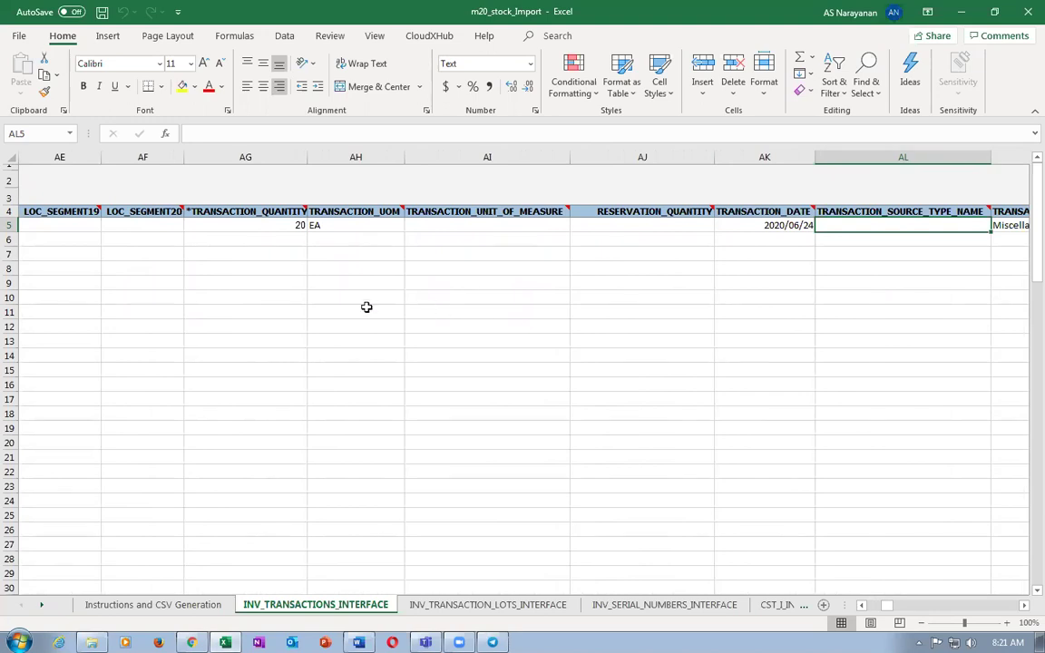
Try once more to generate the CSV file from the instructions sheet, then close the workbook without saving.
{"action": "left_click", "coordinate": [151, 606]}
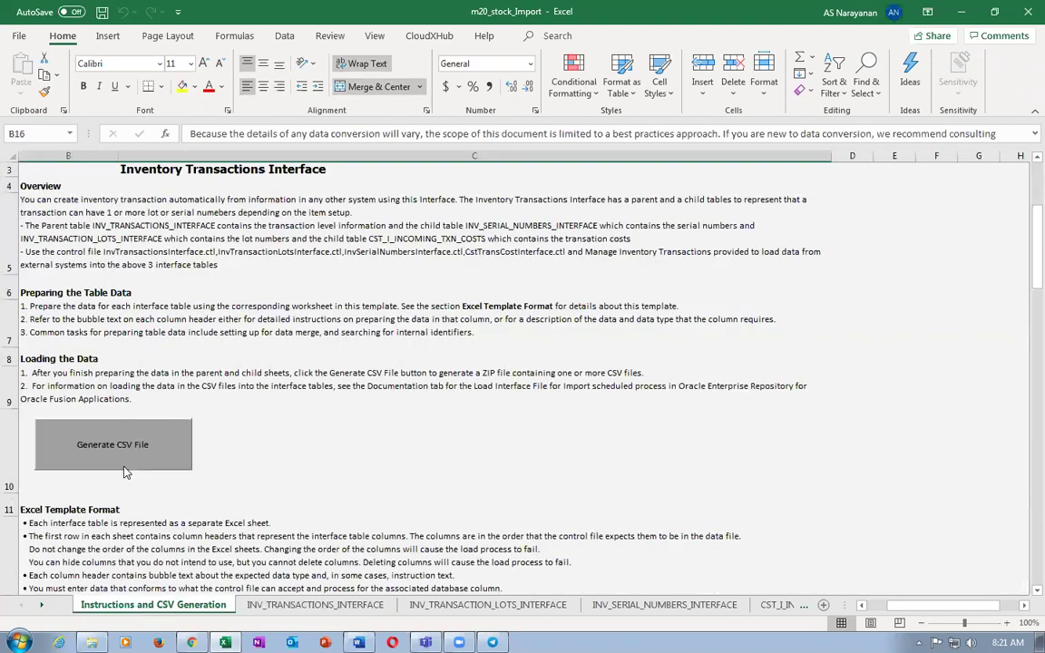
{"action": "left_click", "coordinate": [118, 450]}
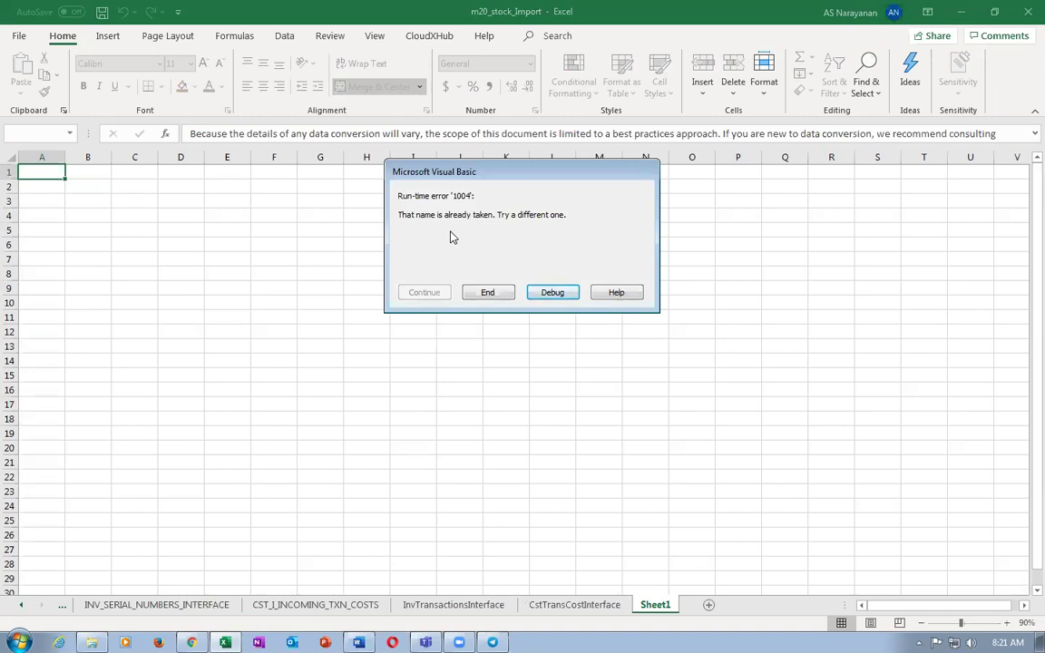
{"action": "left_click", "coordinate": [483, 293]}
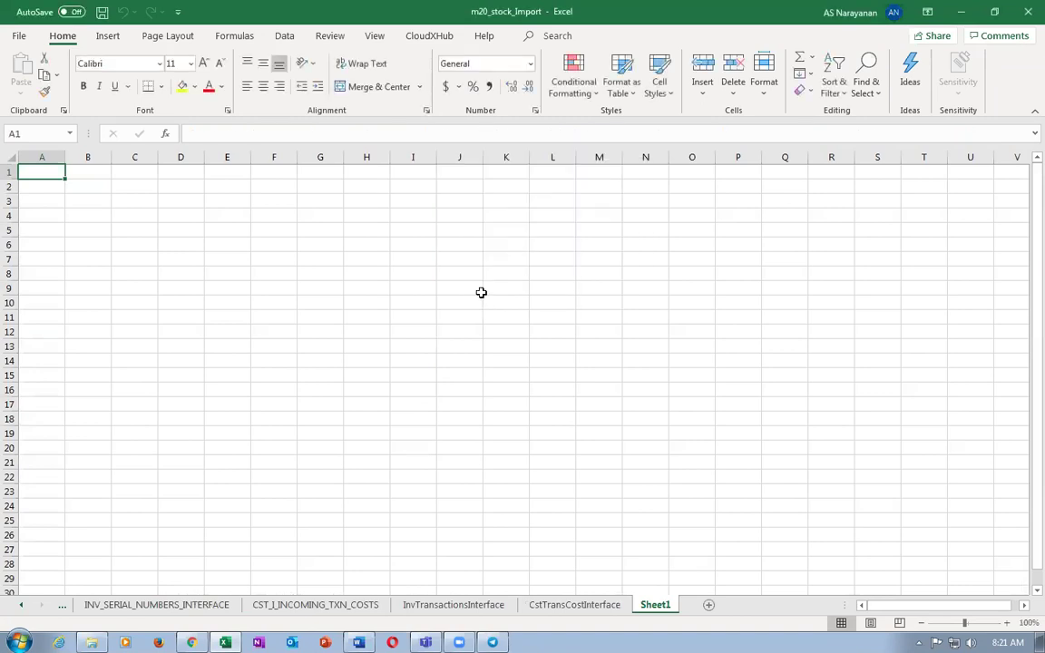
{"action": "left_click", "coordinate": [1028, 12]}
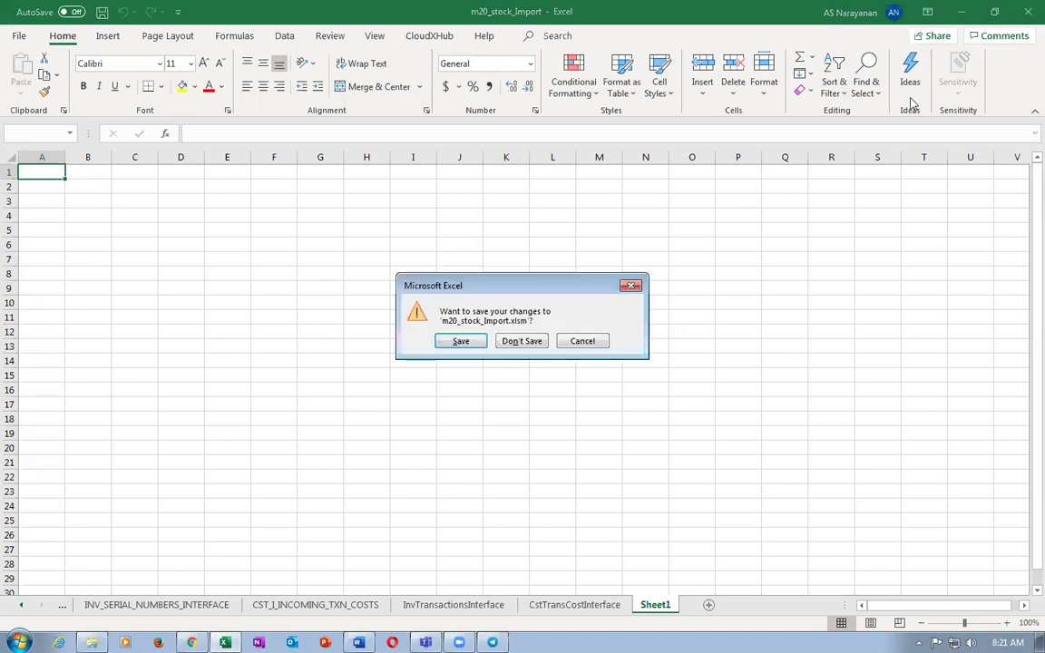
{"action": "left_click", "coordinate": [510, 348]}
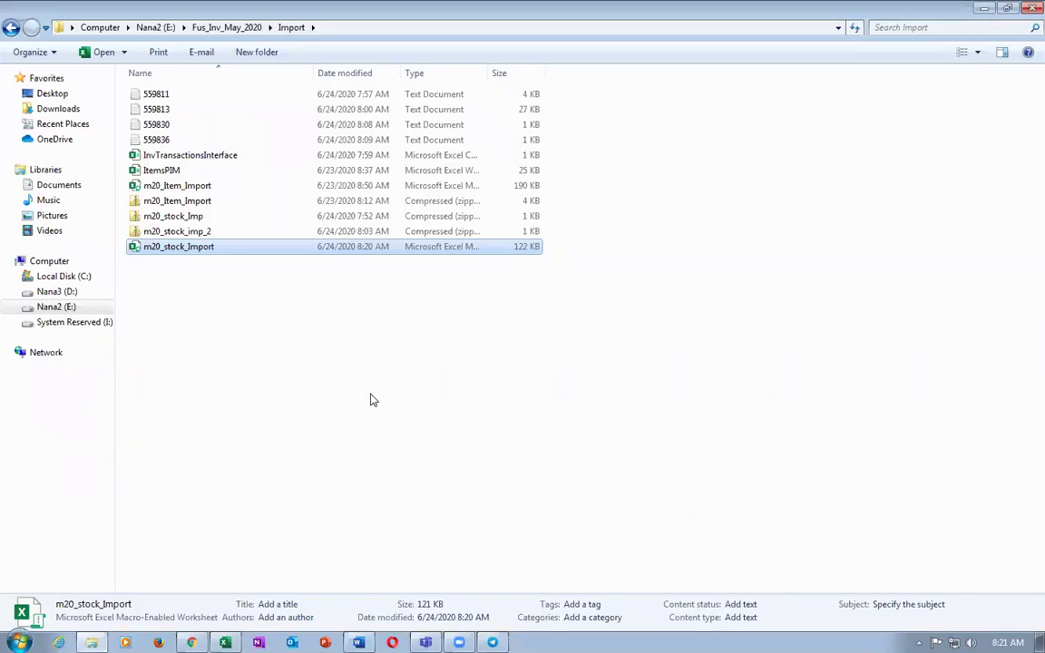
Open the m20_stock_Import workbook from the Import folder and delete its previously generated InvTransactionsInterface sheet.
{"action": "left_click", "coordinate": [228, 250]}
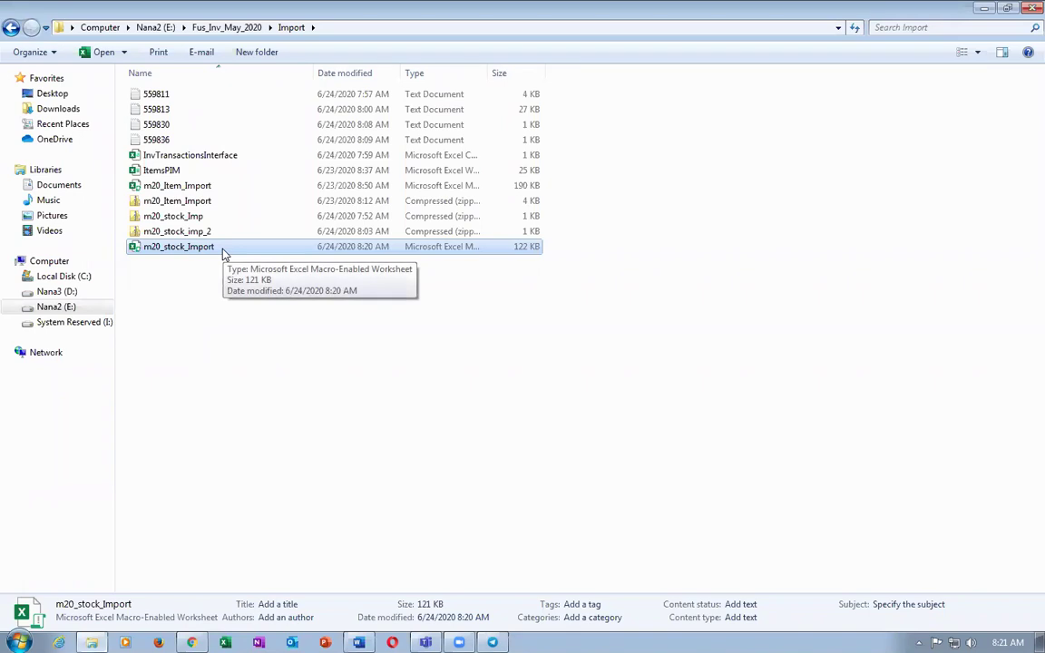
{"action": "double_click", "coordinate": [224, 252]}
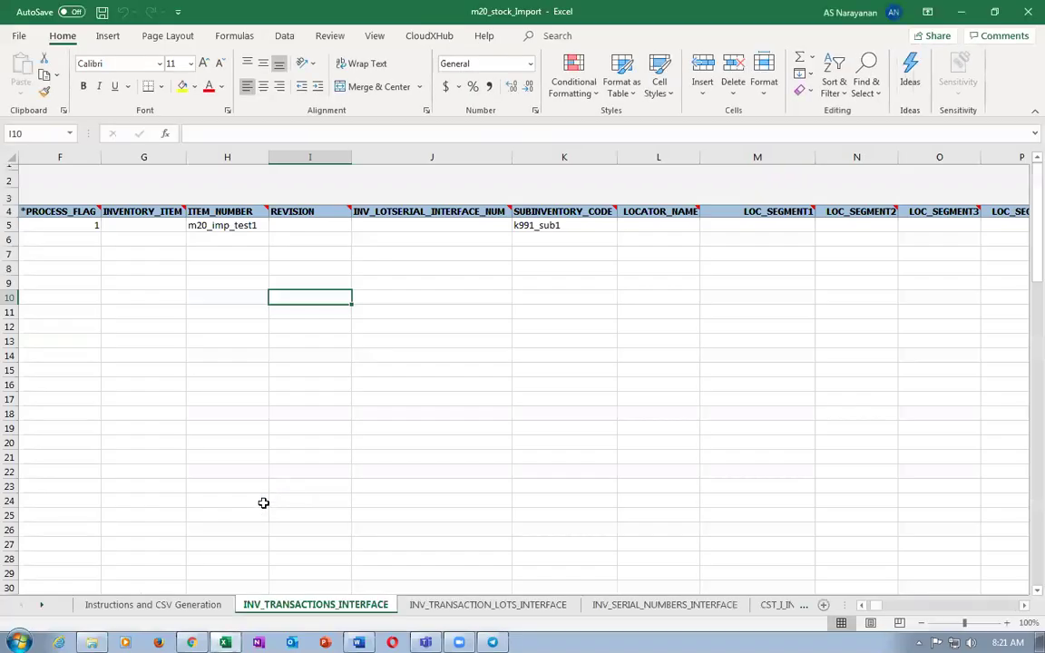
{"action": "left_click", "coordinate": [806, 607]}
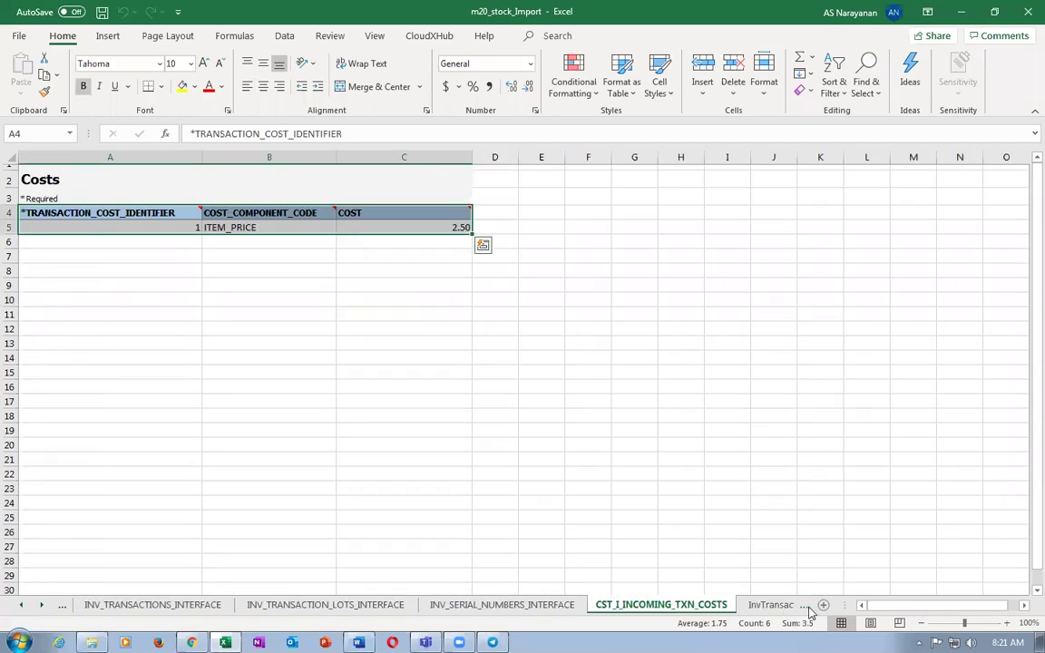
{"action": "left_click", "coordinate": [796, 606]}
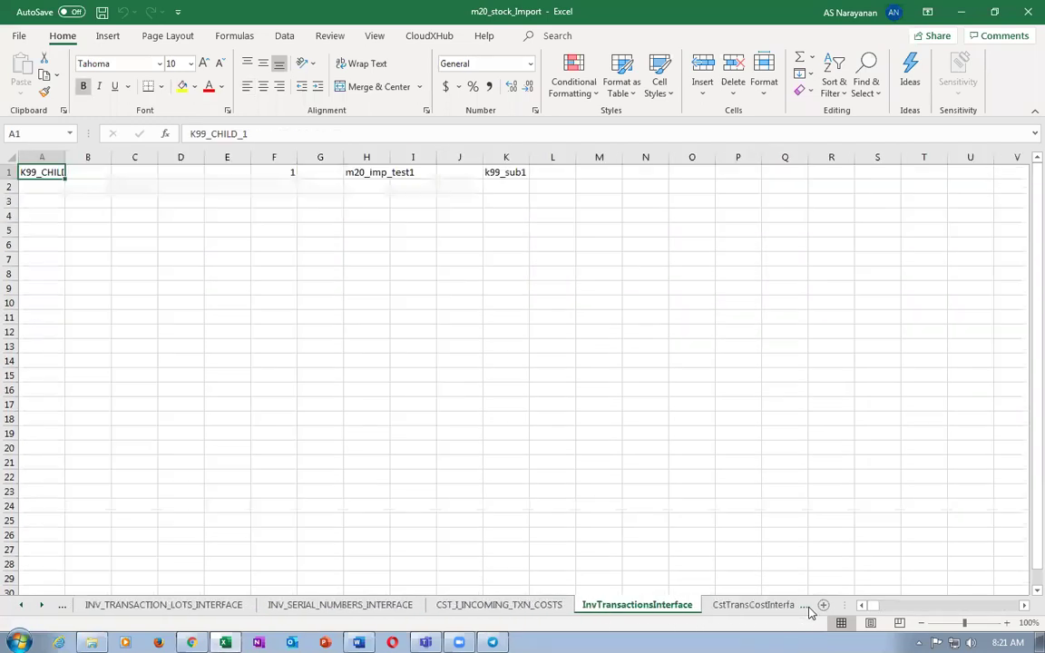
{"action": "right_click", "coordinate": [667, 612]}
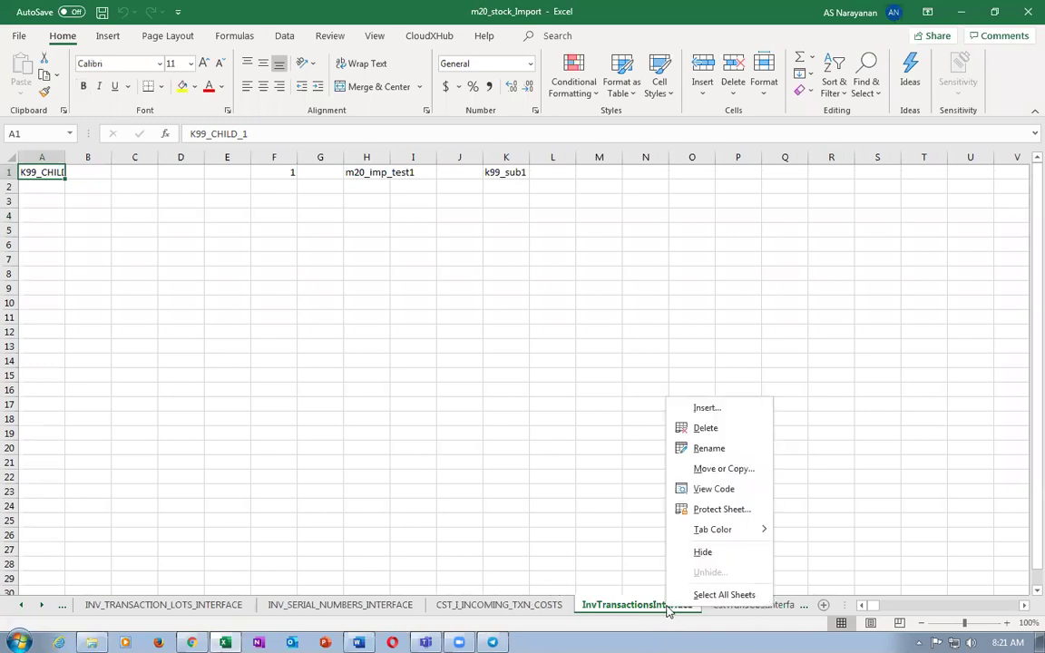
{"action": "left_click", "coordinate": [705, 428]}
{"action": "left_click", "coordinate": [491, 365]}
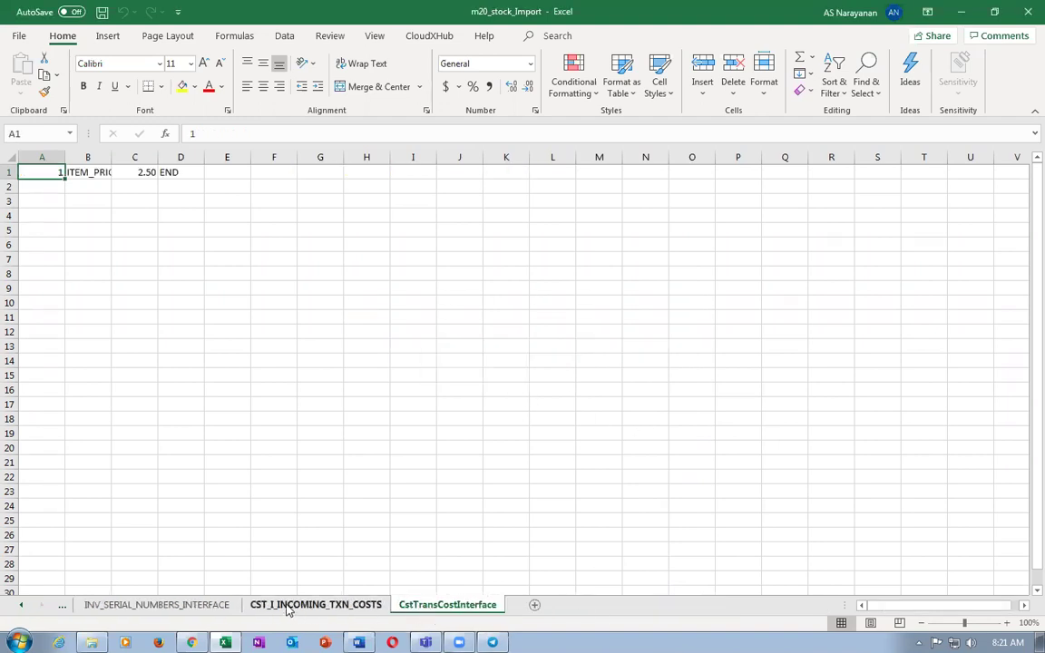
Delete the generated CstTransCostInterface sheet and save the workbook.
{"action": "right_click", "coordinate": [465, 613]}
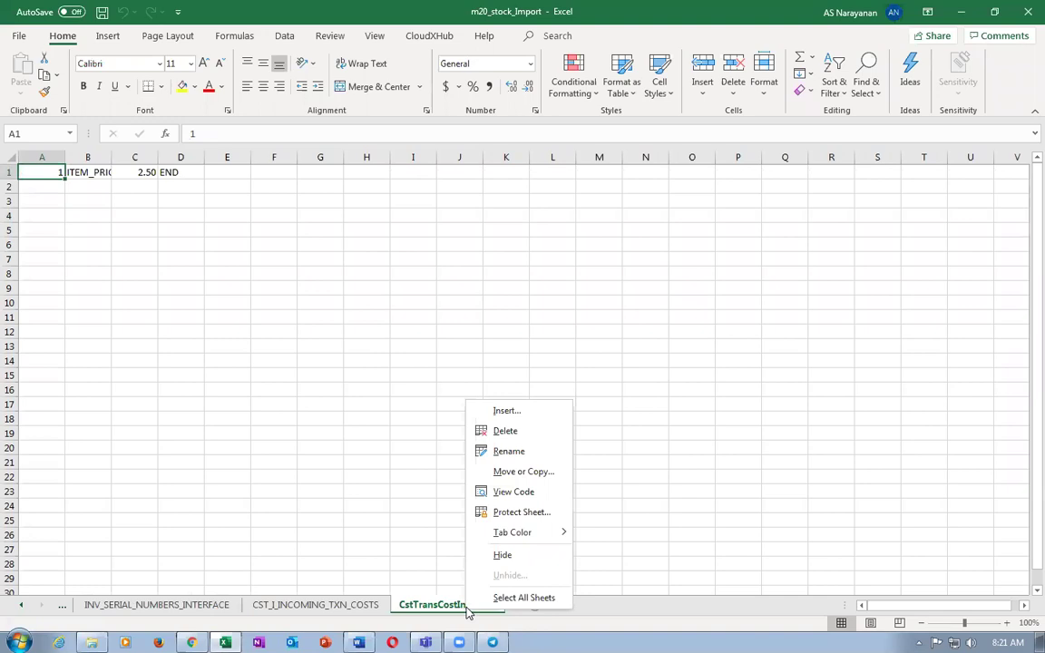
{"action": "left_click", "coordinate": [500, 432]}
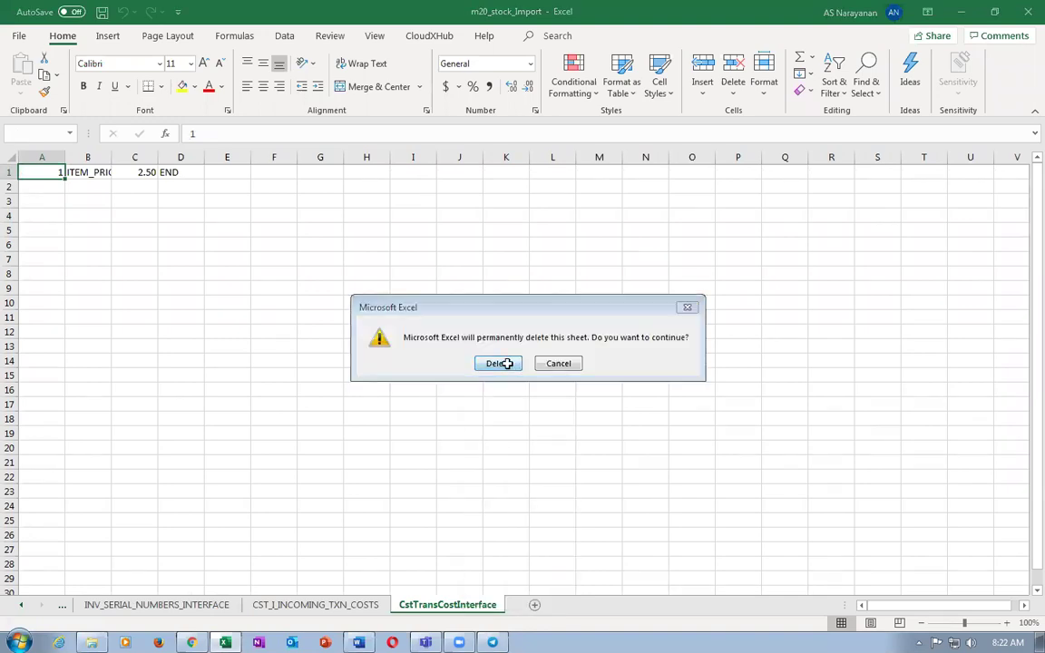
{"action": "left_click", "coordinate": [496, 364]}
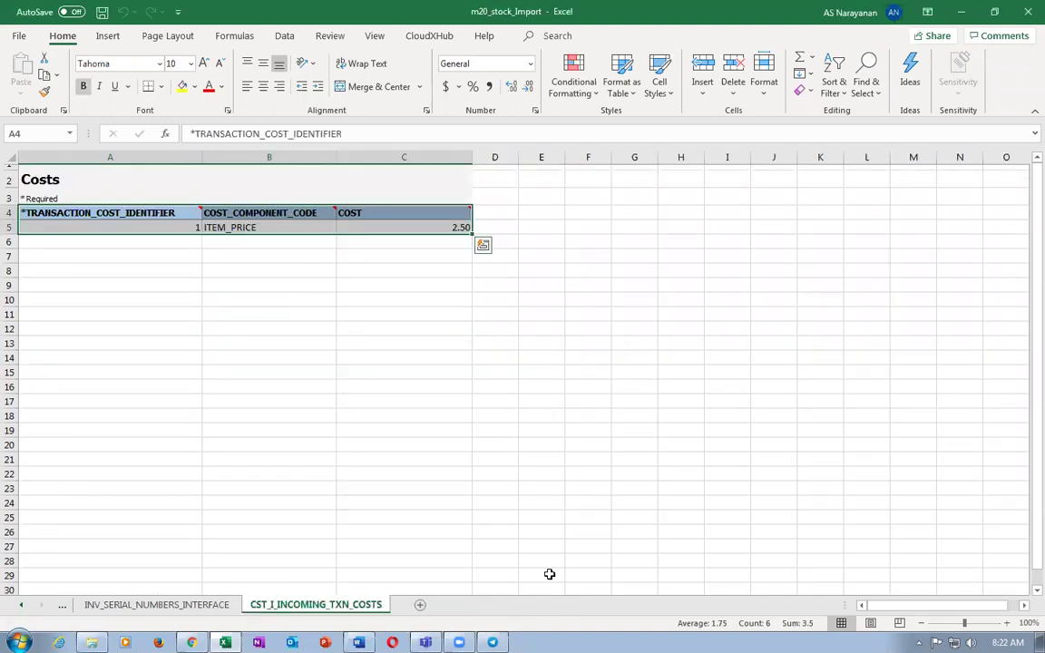
{"action": "key", "text": "ctrl+s"}
{"action": "left_click", "coordinate": [495, 363]}
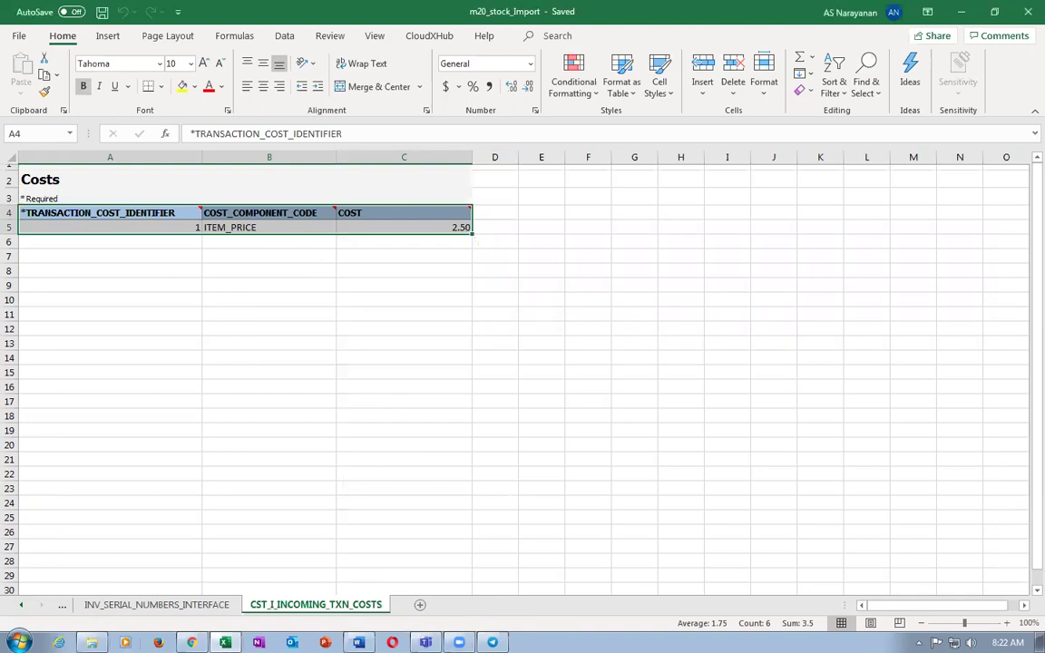
Return to the Instructions and CSV Generation sheet and generate the CSV file.
{"action": "left_click", "coordinate": [61, 610]}
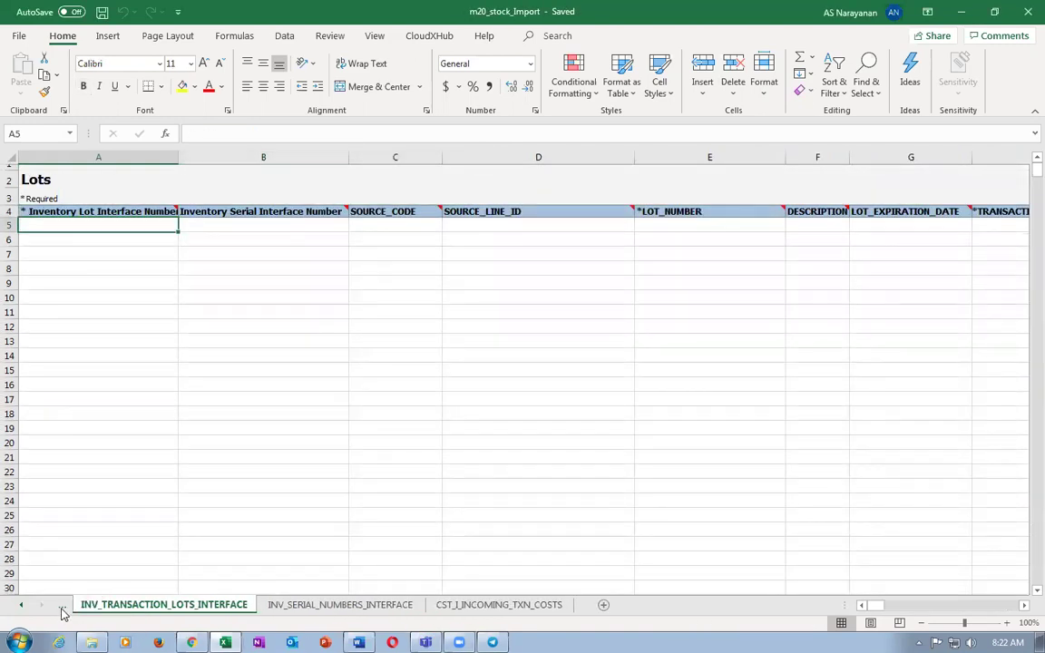
{"action": "left_click", "coordinate": [61, 611]}
{"action": "left_click", "coordinate": [61, 612]}
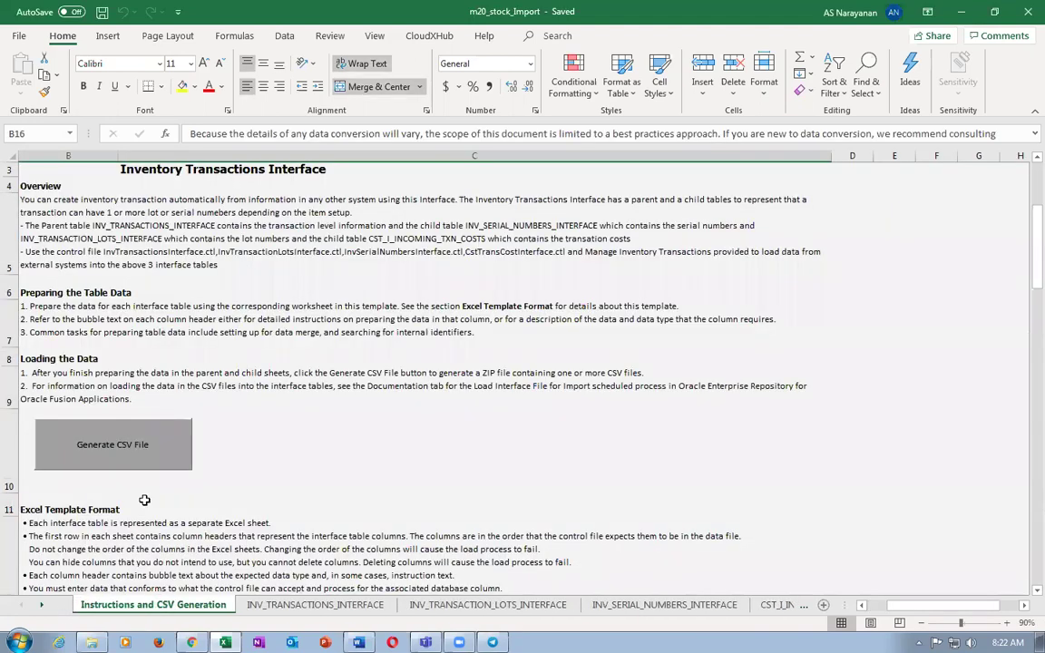
{"action": "left_click", "coordinate": [124, 445]}
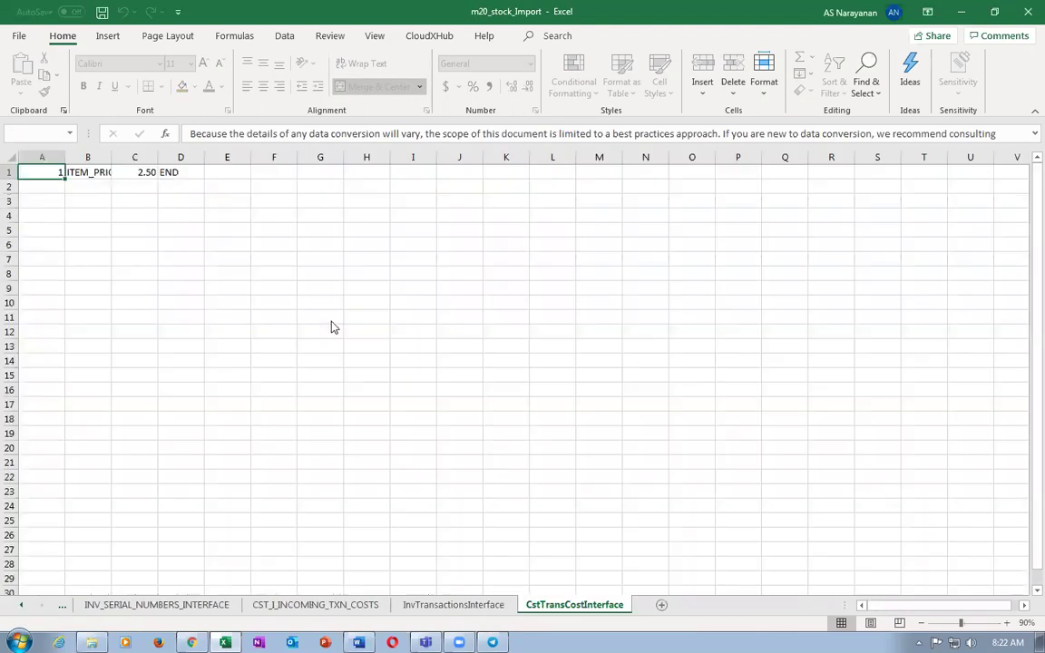
Name the ZIP file m20_imp_stock_3 and browse to the Fus_Inv_May_2020 folder on Nana2 (E:) as its save location.
{"action": "type", "text": "m20_imp_stock_3"}
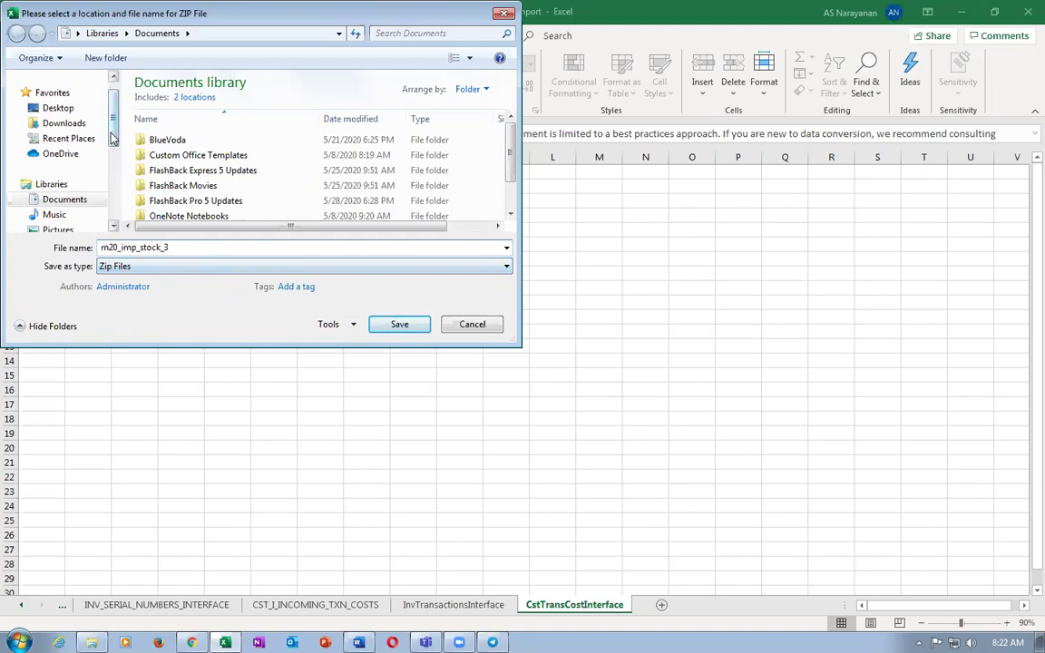
{"action": "scroll", "coordinate": [63, 164], "scroll_direction": "down", "scroll_amount": 5}
{"action": "left_click", "coordinate": [62, 154]}
{"action": "left_click", "coordinate": [162, 207]}
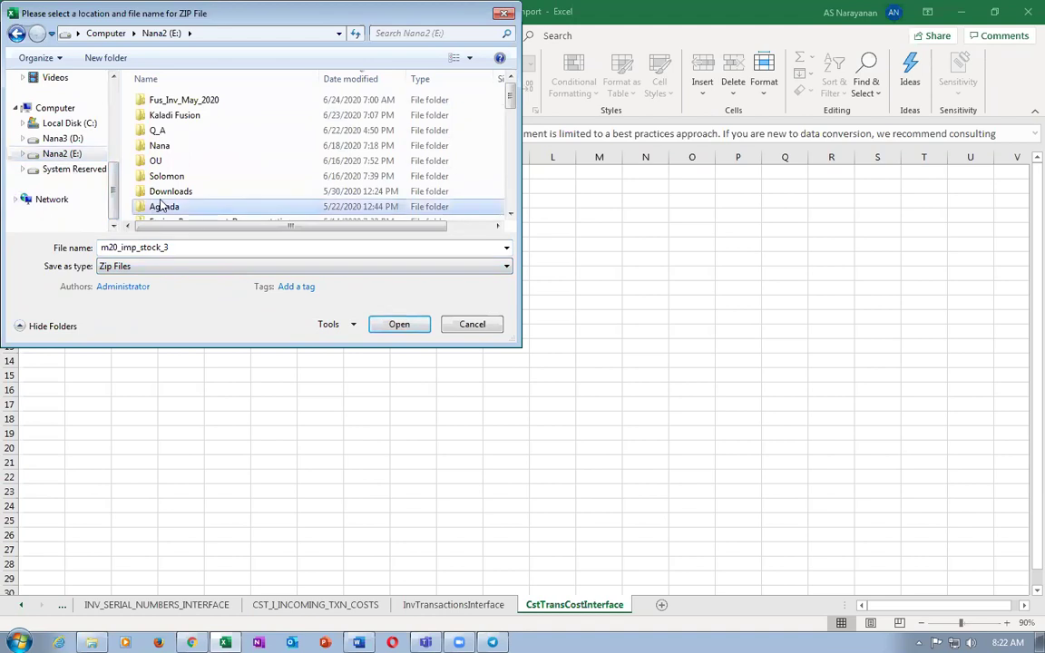
{"action": "scroll", "coordinate": [182, 207], "scroll_direction": "down", "scroll_amount": 3}
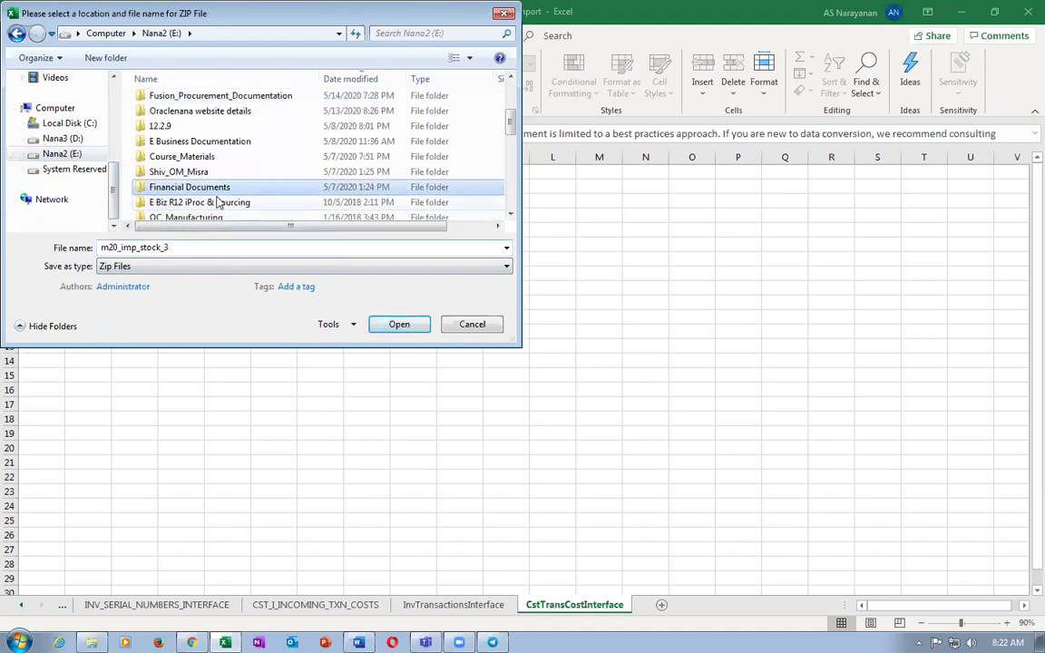
{"action": "scroll", "coordinate": [218, 209], "scroll_direction": "down", "scroll_amount": 5}
{"action": "scroll", "coordinate": [222, 211], "scroll_direction": "up", "scroll_amount": 8}
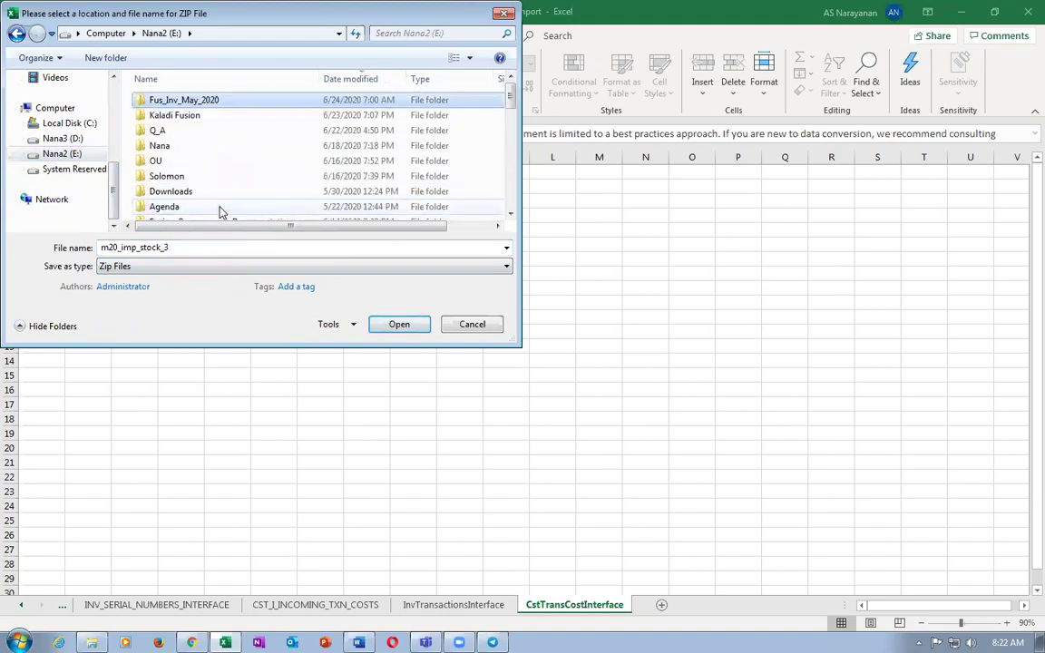
{"action": "double_click", "coordinate": [221, 104]}
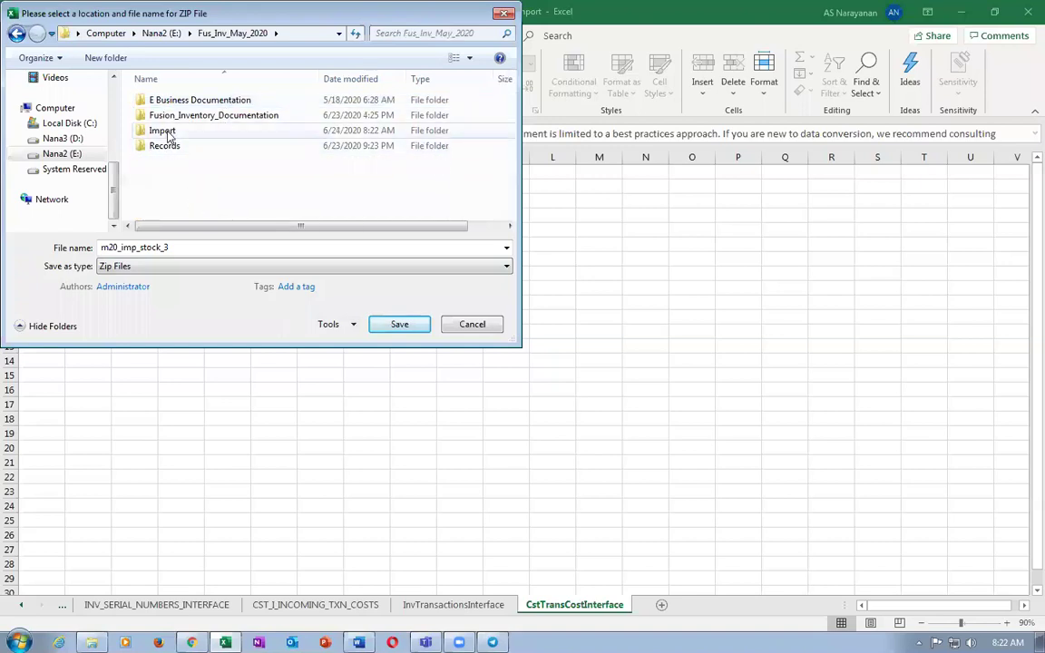
Save the ZIP file as m20_imp_stock_3 in the Import folder, replacing the existing InvTransactionsInterface CSV file.
{"action": "double_click", "coordinate": [161, 131]}
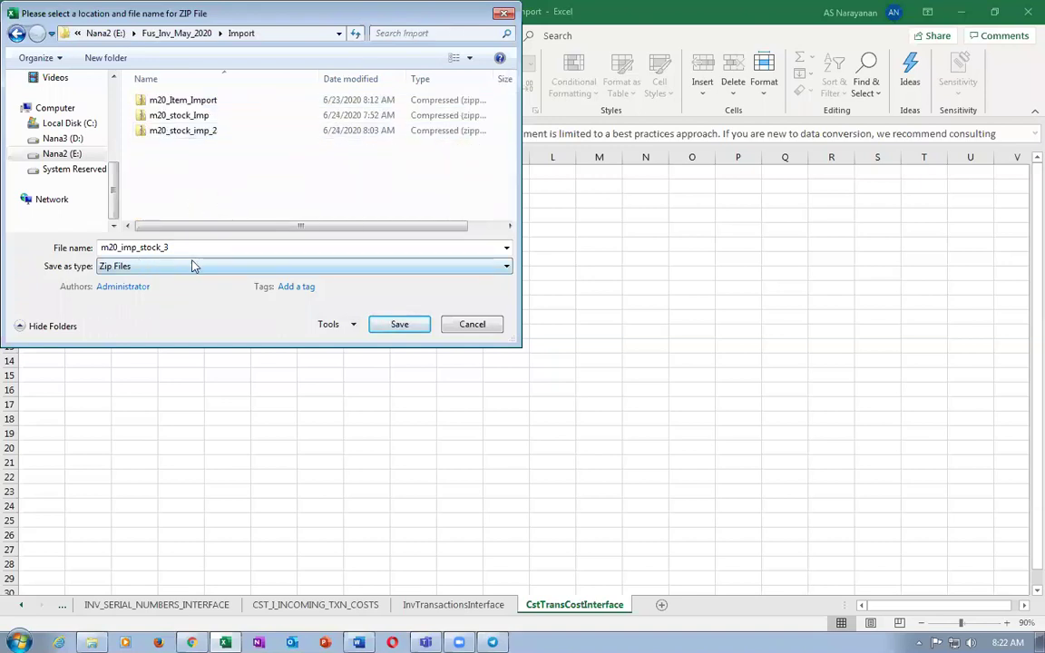
{"action": "left_click", "coordinate": [401, 326]}
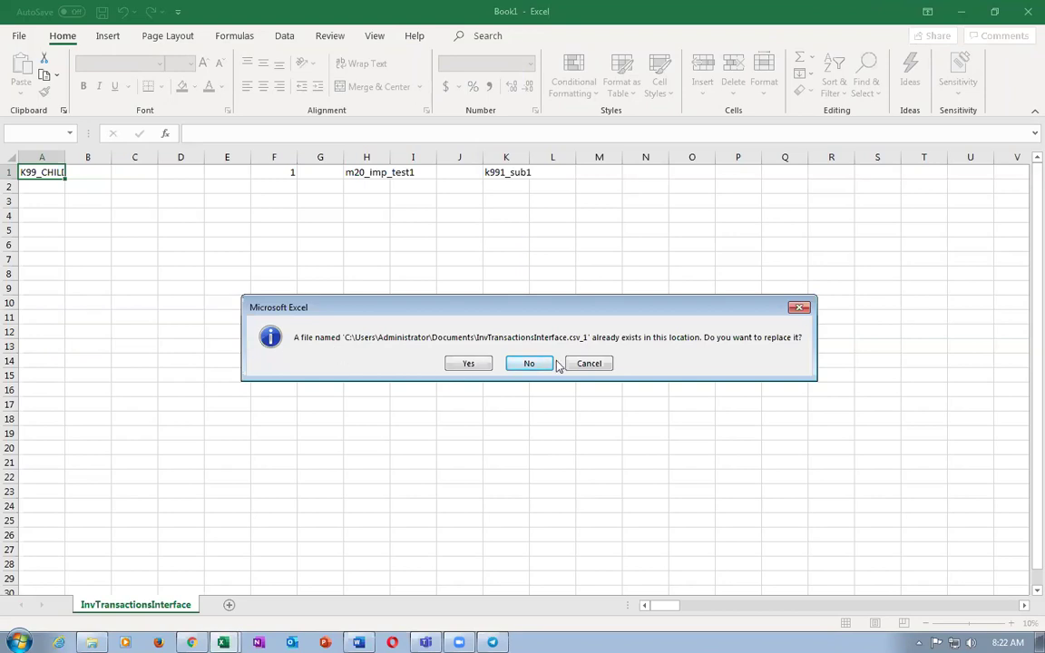
{"action": "left_click", "coordinate": [468, 364]}
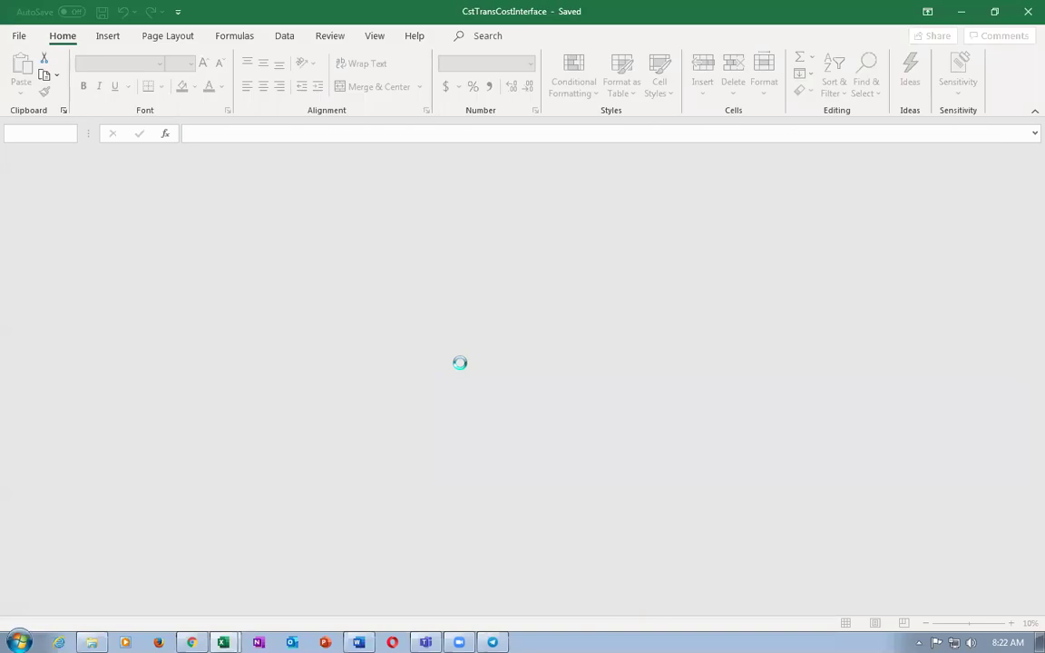
{"action": "left_click", "coordinate": [554, 370]}
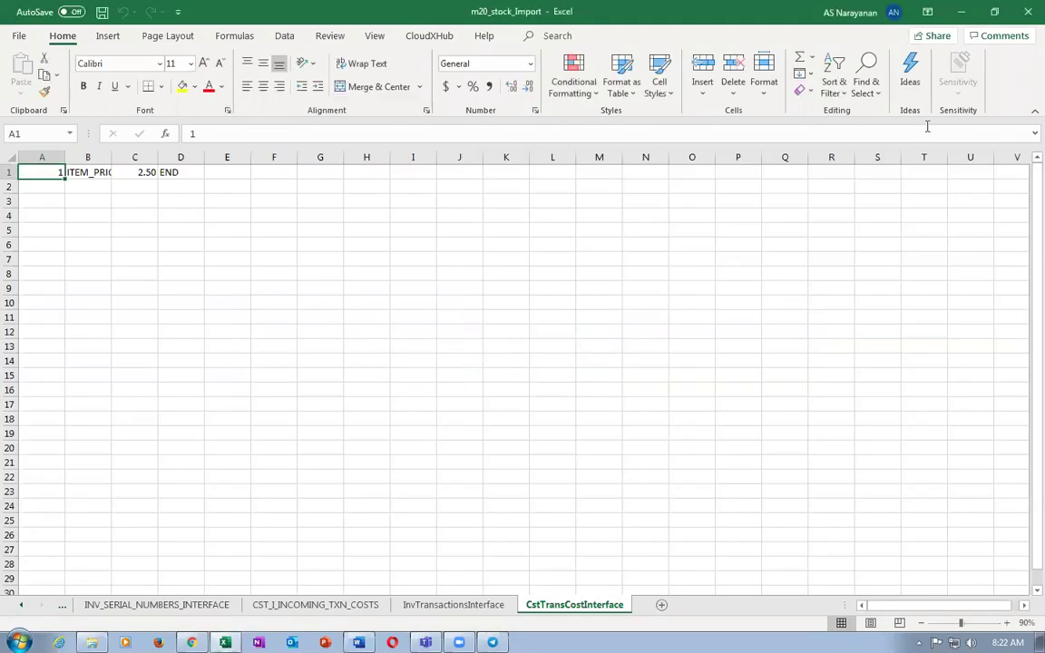
Close the m20_stock_Import workbook without saving and select the m20_imp_stock_3 archive in the Import folder.
{"action": "left_click", "coordinate": [1028, 12]}
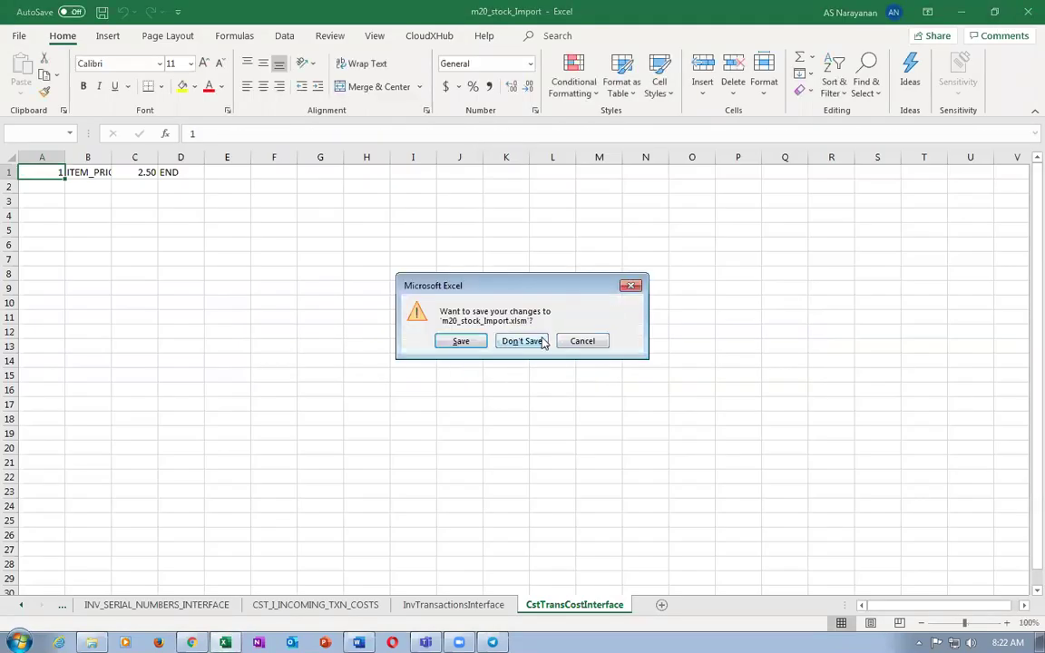
{"action": "left_click", "coordinate": [522, 342]}
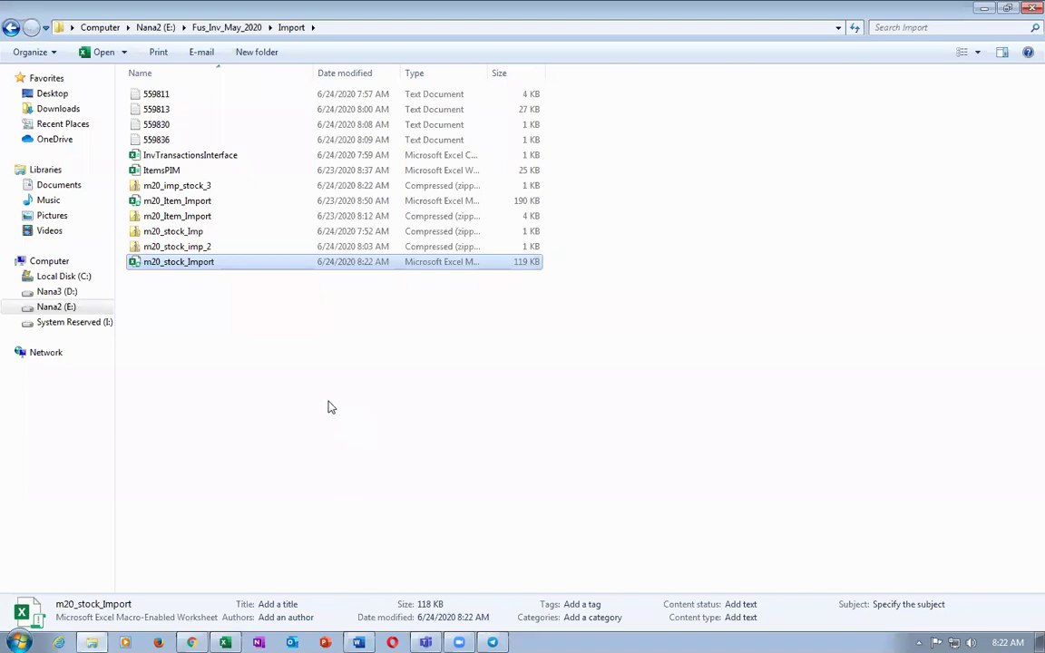
{"action": "key", "text": "m"}
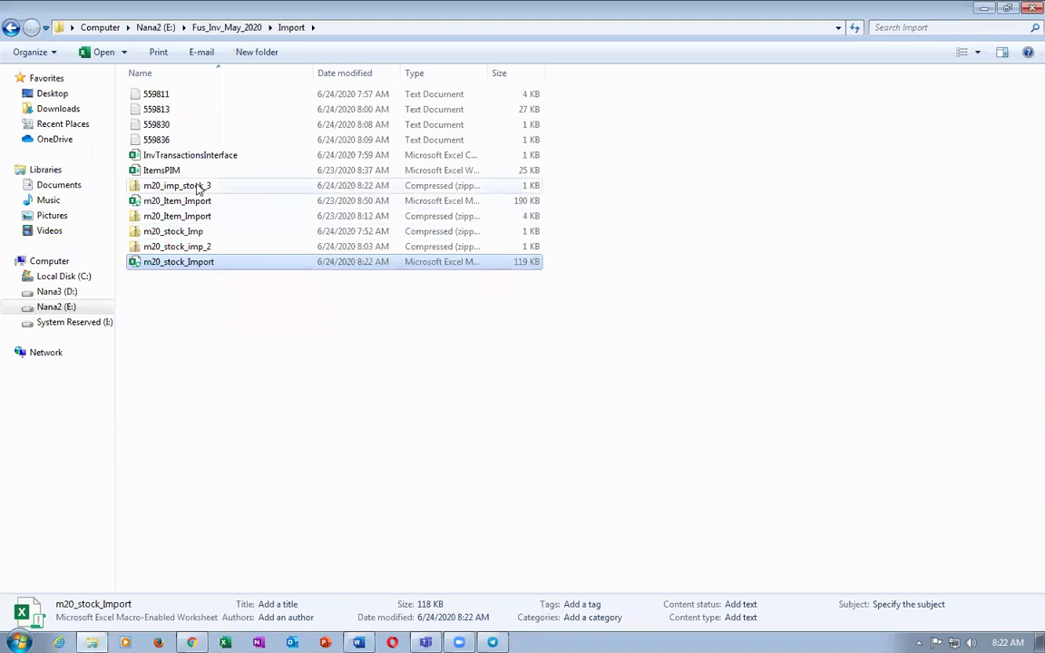
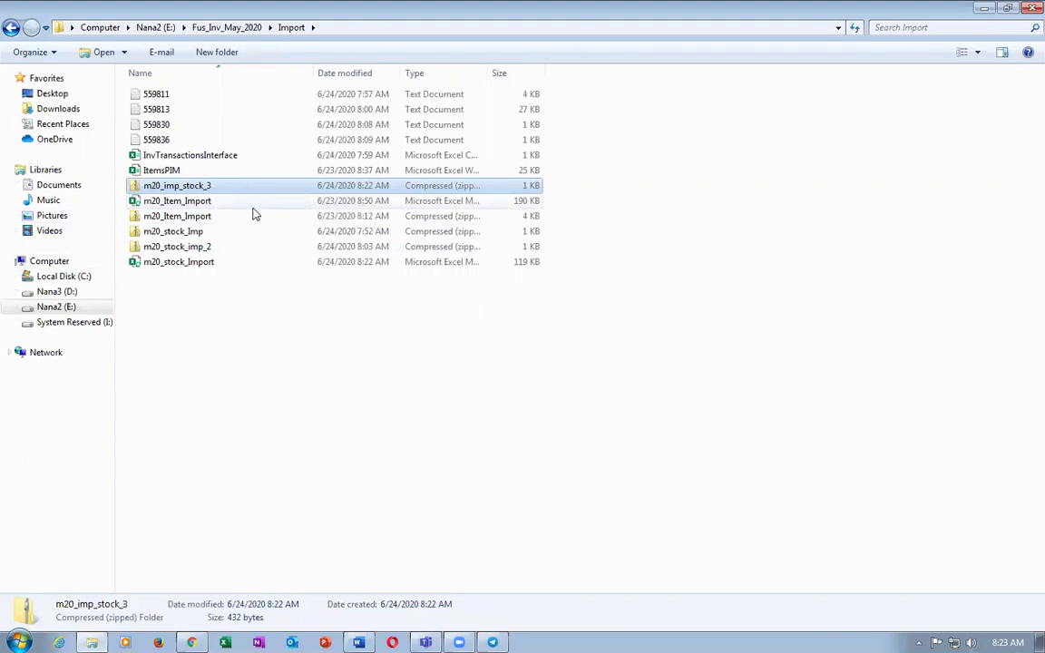
Switch to the Scheduled Processes page in Chrome and schedule a new Load Interface File for Import job.
{"action": "left_click", "coordinate": [192, 642]}
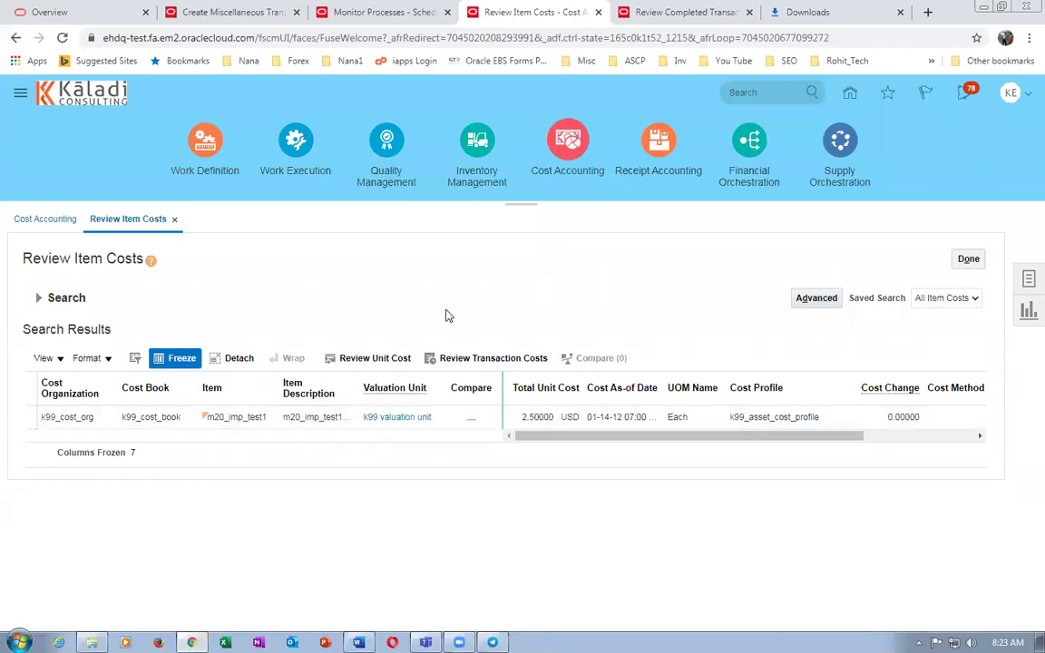
{"action": "left_click", "coordinate": [392, 14]}
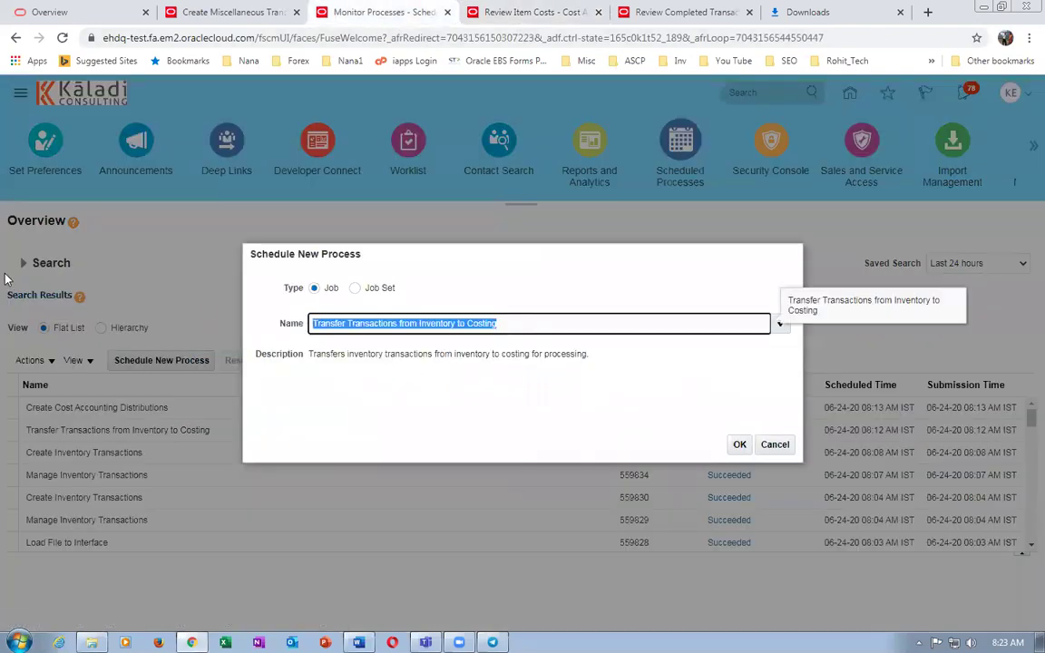
{"action": "key", "text": "BackSpace"}
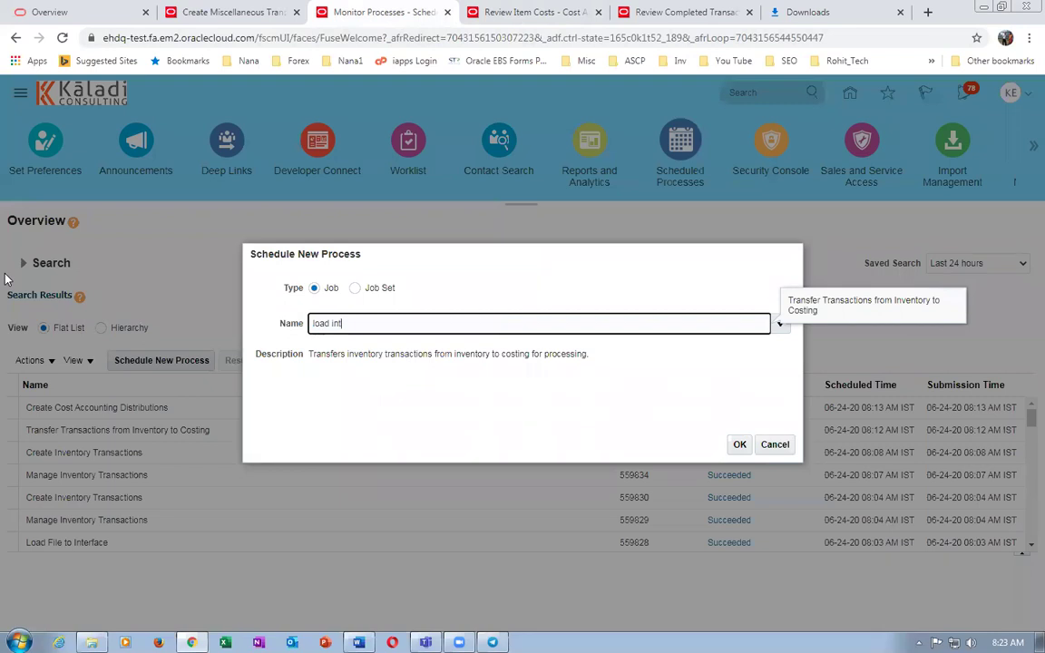
{"action": "type", "text": "load int"}
{"action": "key", "text": "Tab"}
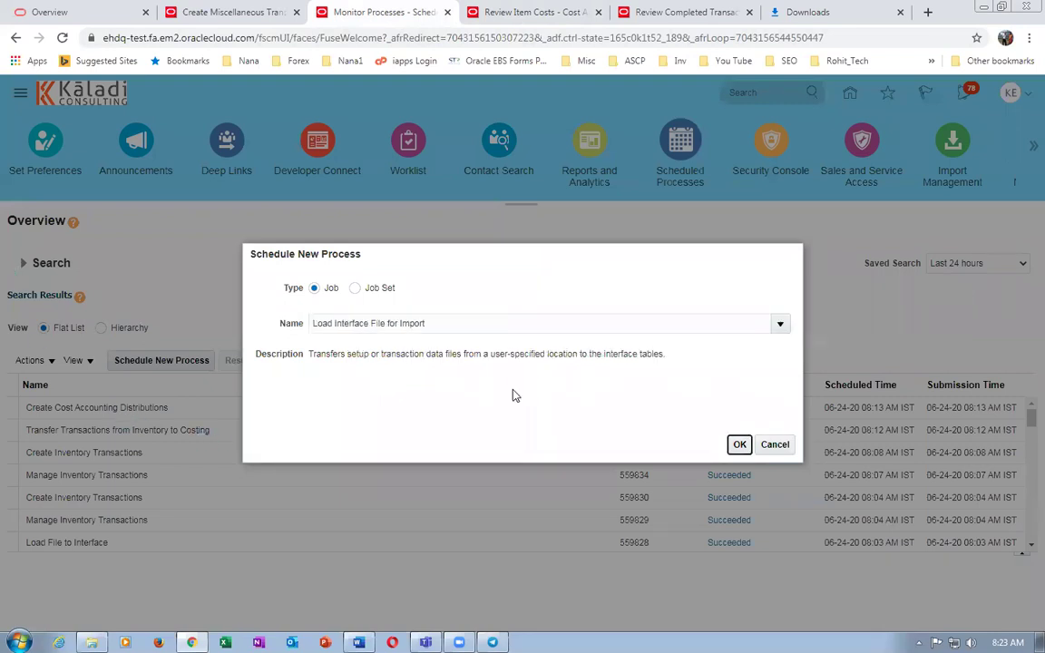
{"action": "left_click", "coordinate": [739, 444]}
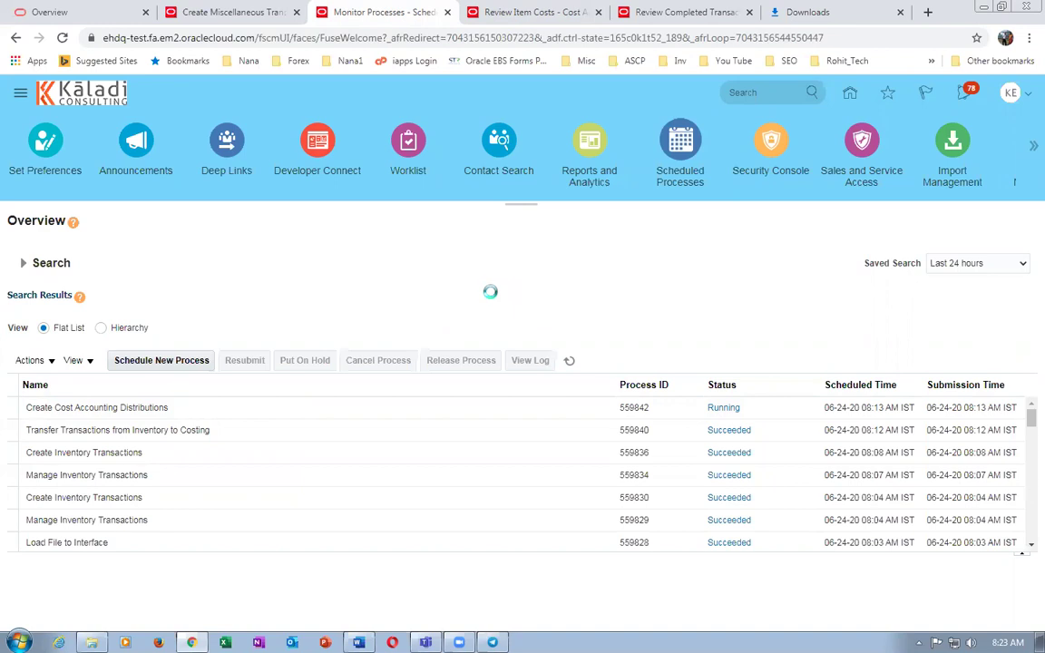
Open Review Completed Transactions in Inventory Management from the Review Item Costs page and enter m20_ as the item.
{"action": "left_click", "coordinate": [532, 12]}
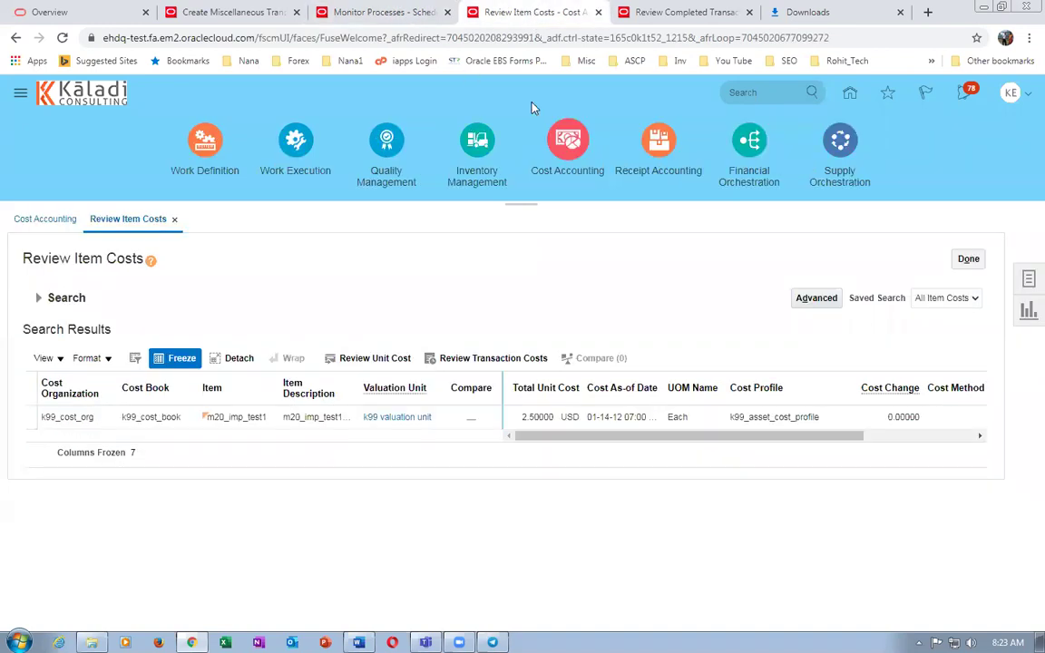
{"action": "left_click_drag", "start_coordinate": [602, 439], "coordinate": [546, 450]}
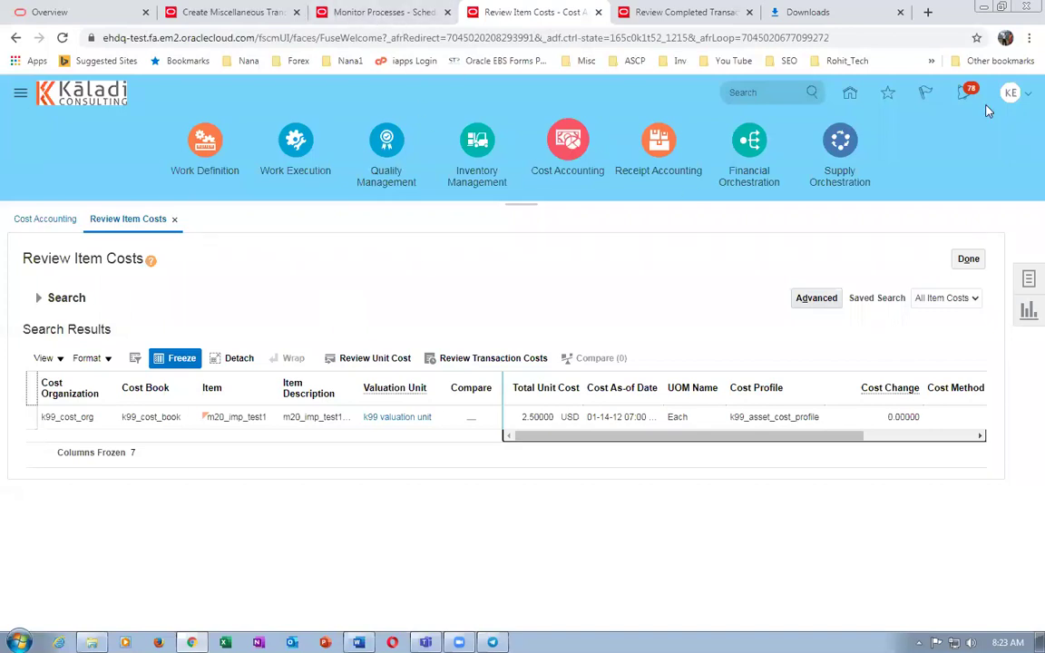
{"action": "left_click", "coordinate": [850, 92]}
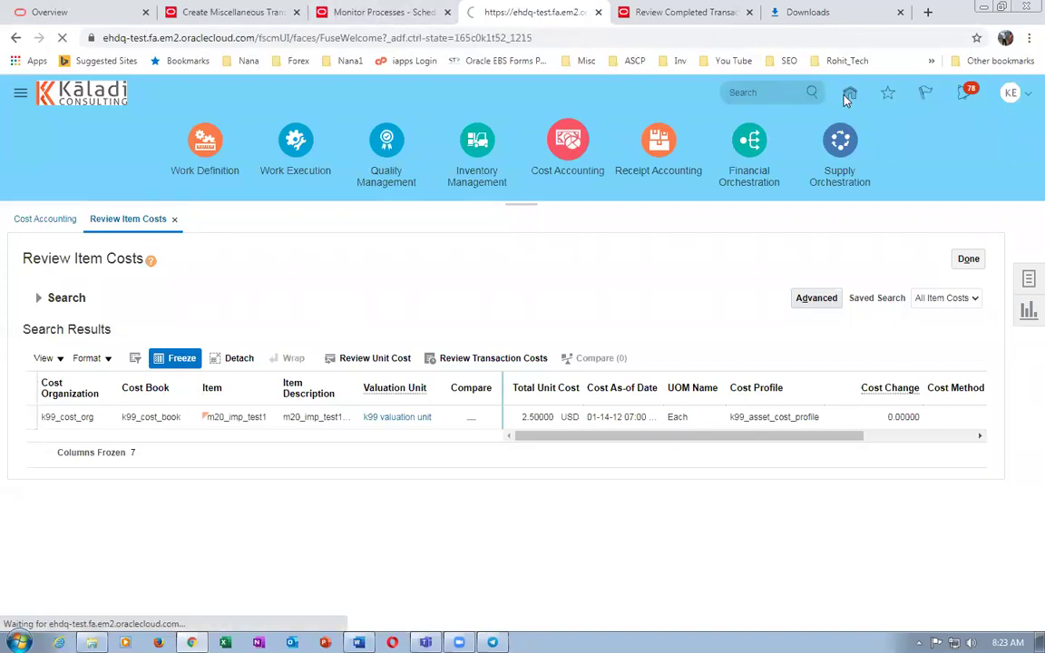
{"action": "left_click", "coordinate": [493, 231]}
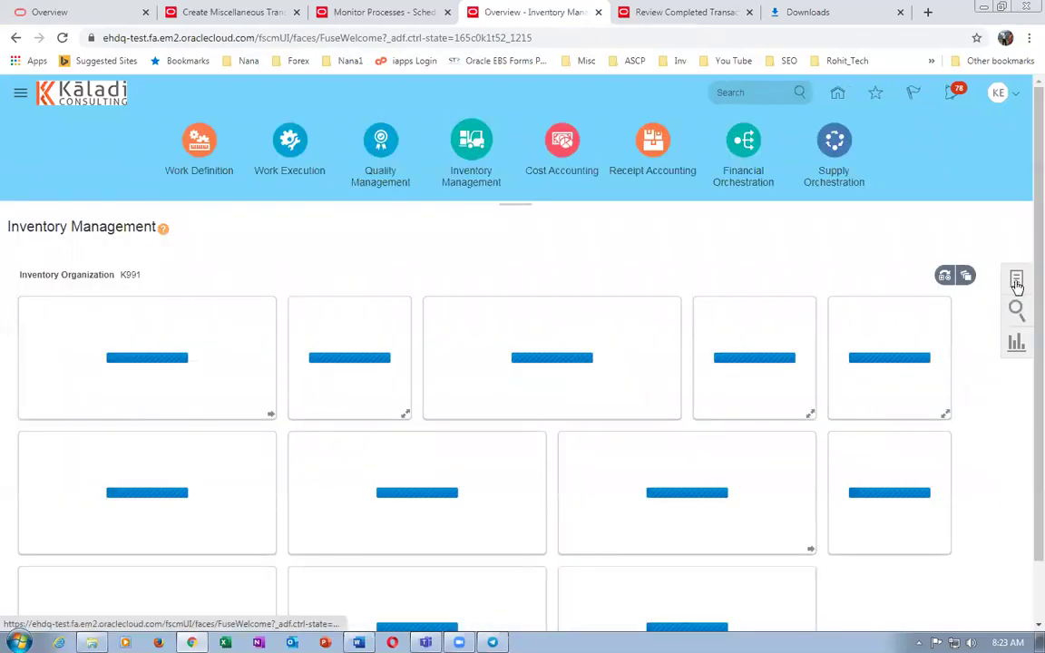
{"action": "left_click", "coordinate": [1016, 282]}
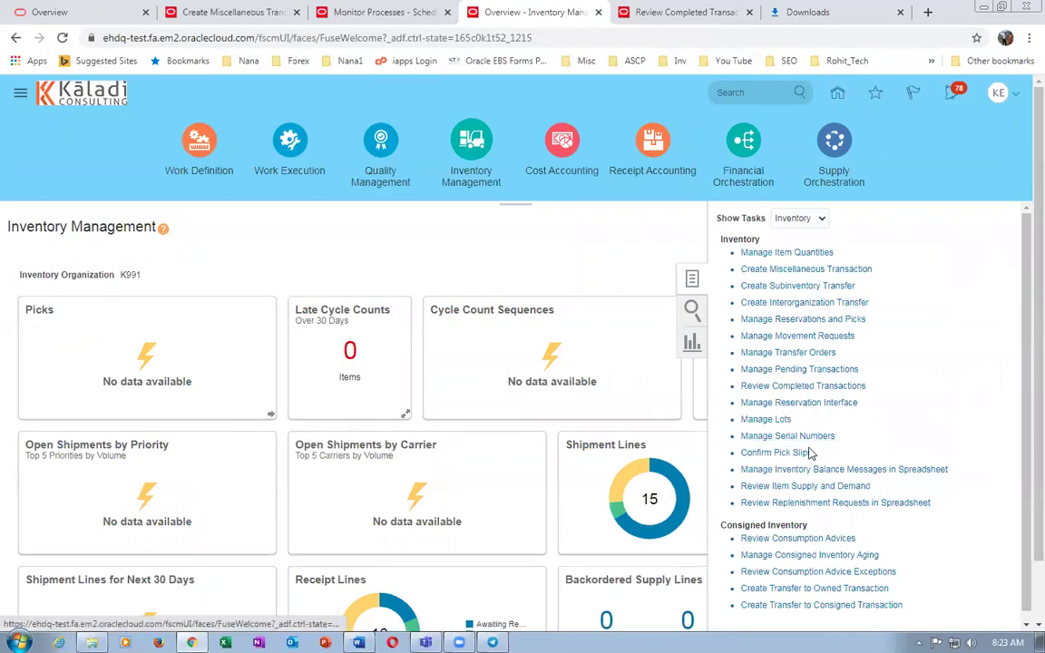
{"action": "left_click", "coordinate": [803, 385]}
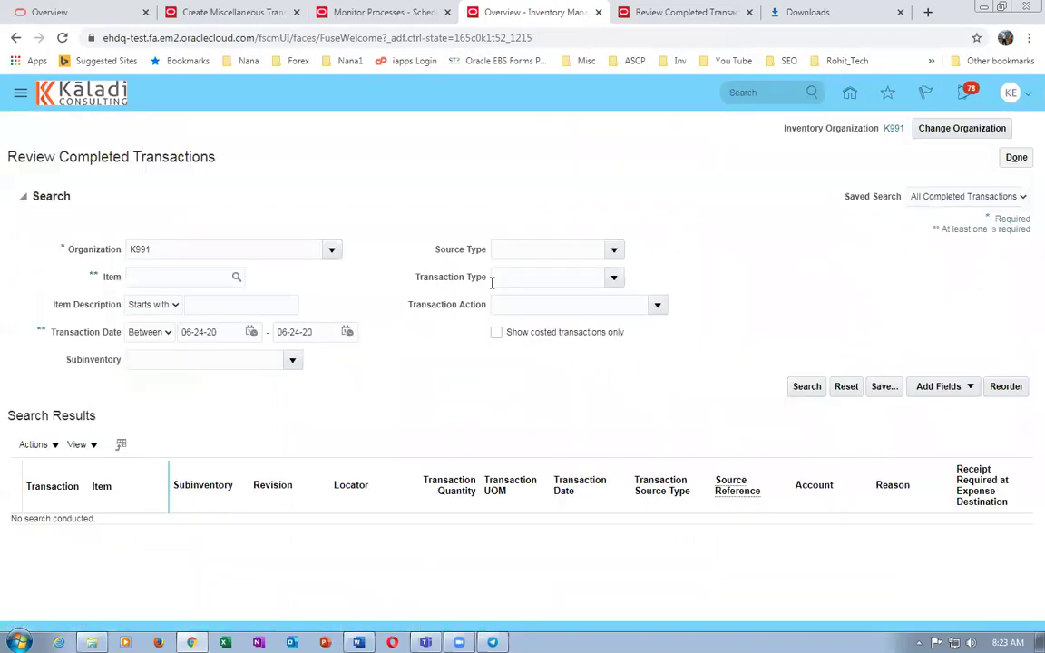
{"action": "left_click", "coordinate": [134, 276]}
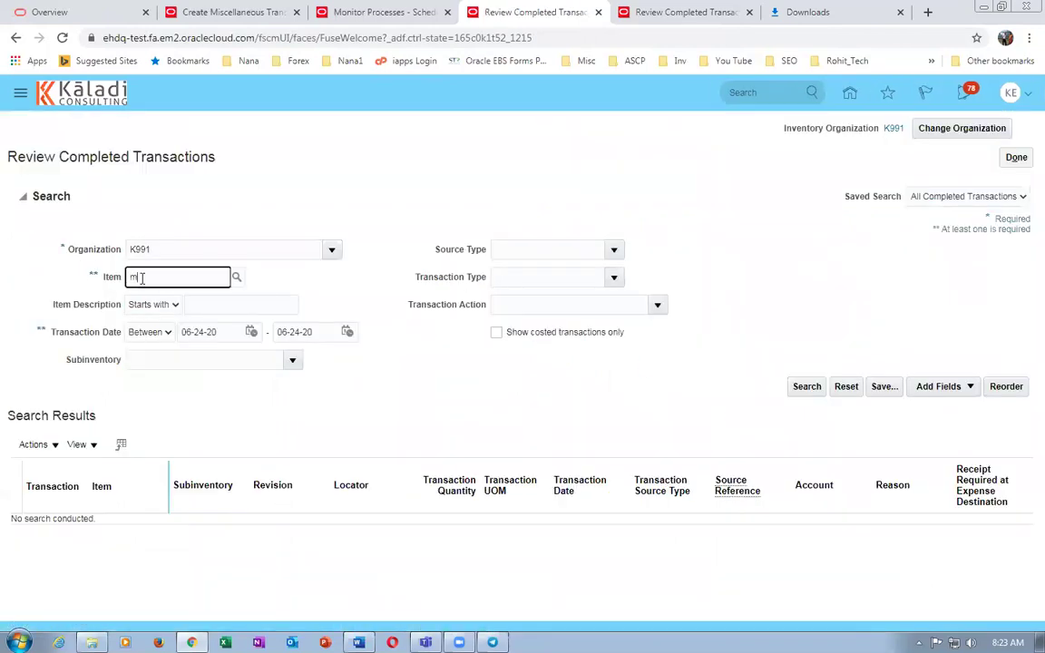
{"action": "type", "text": "m20_"}
Return to the Load Interface File for Import details, search for "Create Inv" and choose Create Inventory Transactions as the import process.
{"action": "left_click", "coordinate": [363, 13]}
{"action": "left_click", "coordinate": [590, 307]}
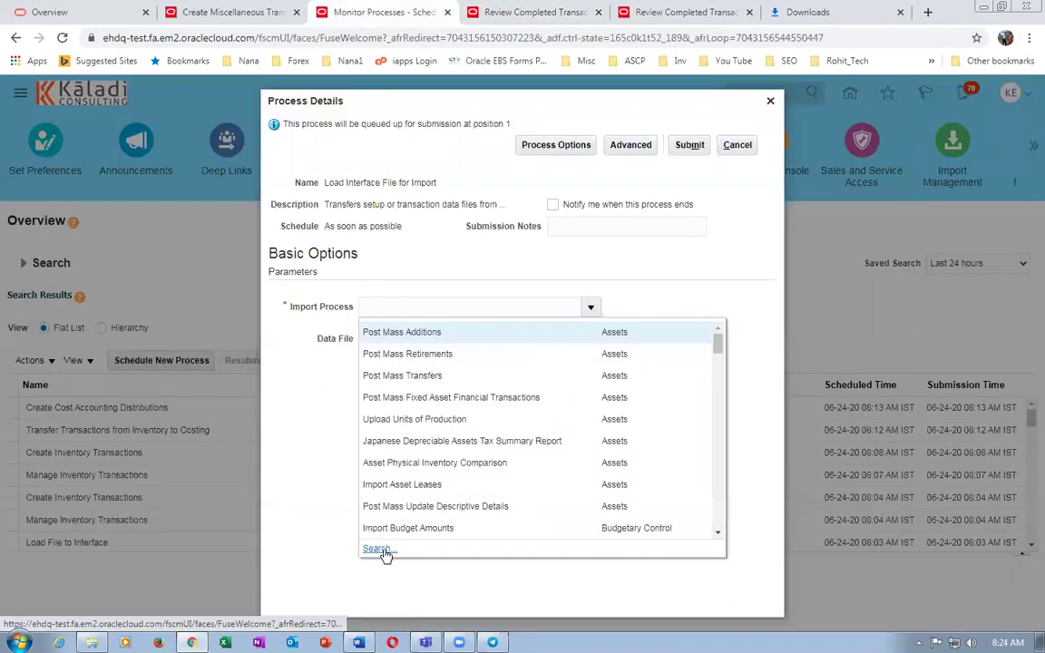
{"action": "left_click", "coordinate": [378, 549]}
{"action": "left_click", "coordinate": [486, 335]}
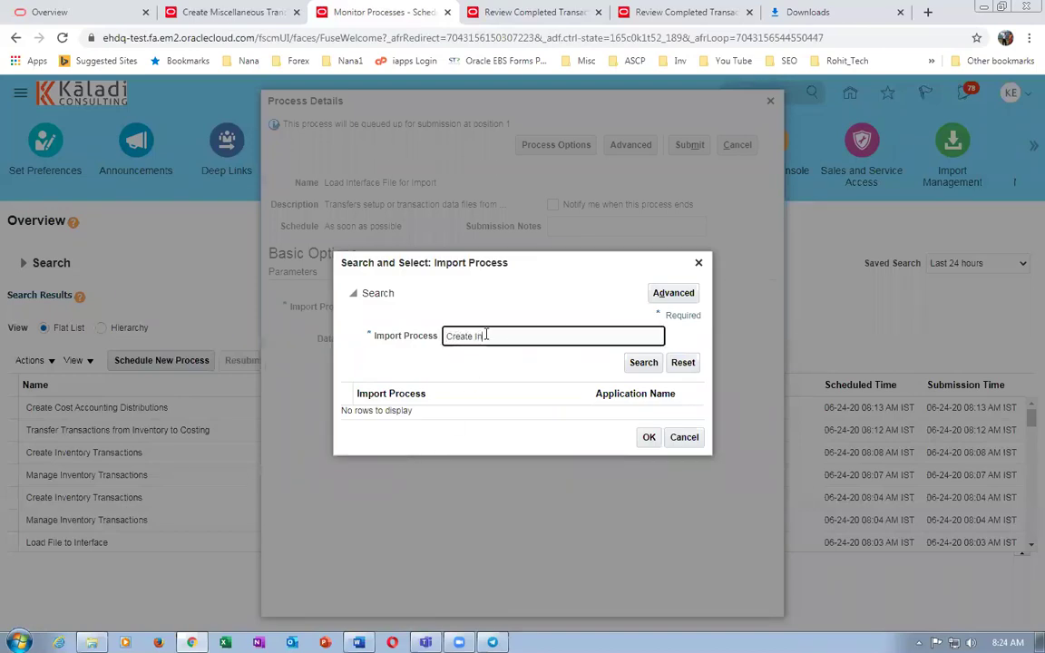
{"action": "left_click", "coordinate": [636, 366]}
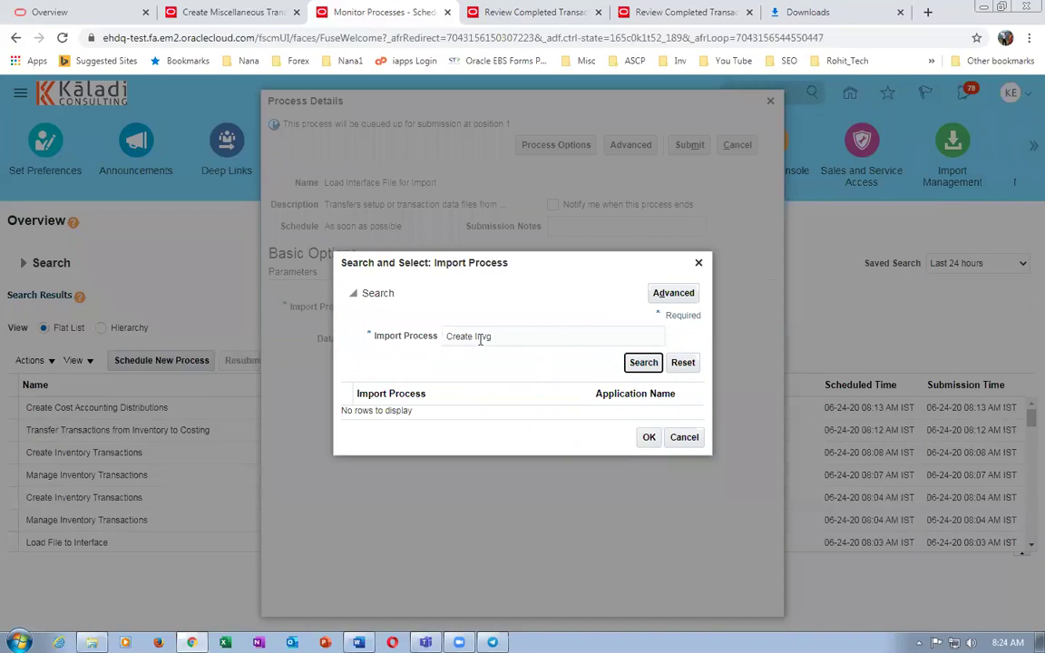
{"action": "left_click", "coordinate": [494, 337]}
{"action": "key", "text": "BackSpace"}
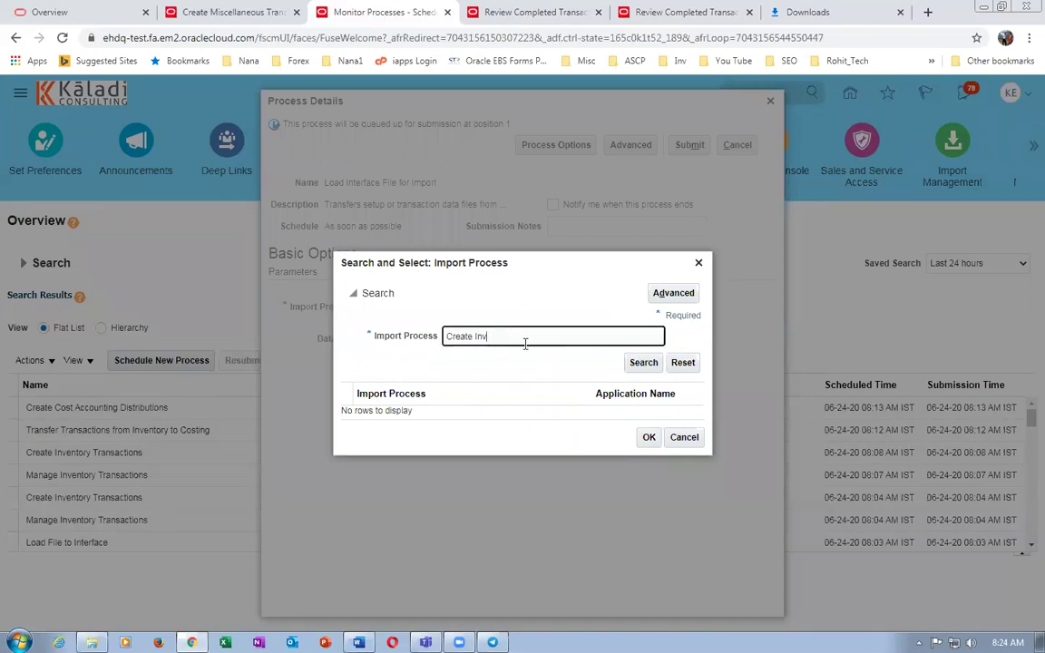
{"action": "left_click", "coordinate": [643, 367]}
{"action": "left_click", "coordinate": [478, 412]}
{"action": "left_click", "coordinate": [646, 444]}
Upload m20_imp_stock_3.zip from the Import folder as the data file and submit the load process.
{"action": "left_click", "coordinate": [526, 340]}
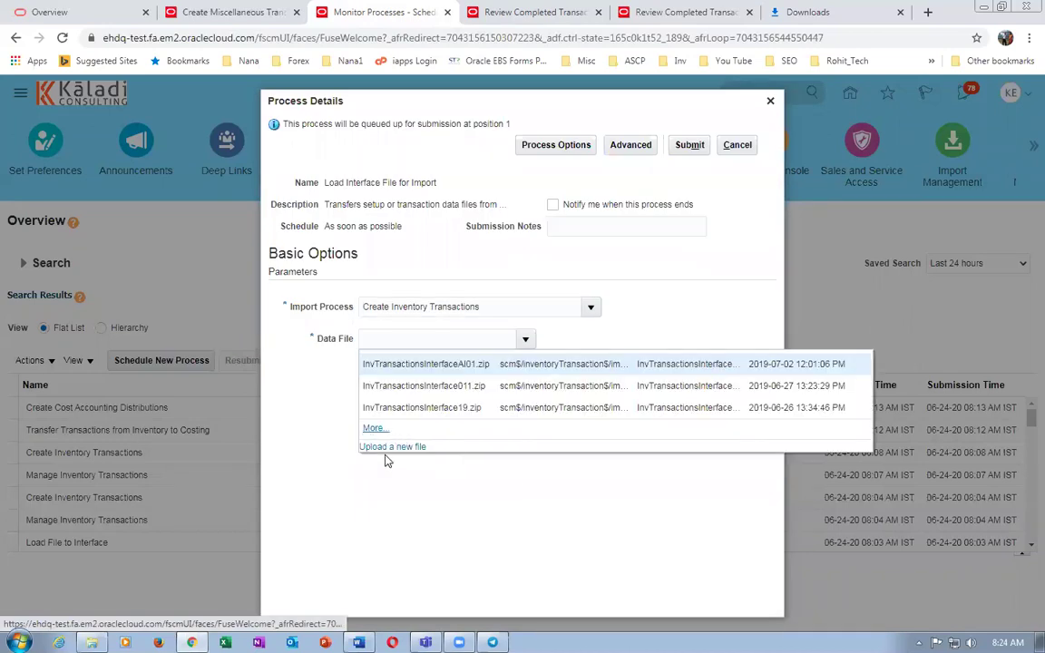
{"action": "left_click", "coordinate": [390, 447]}
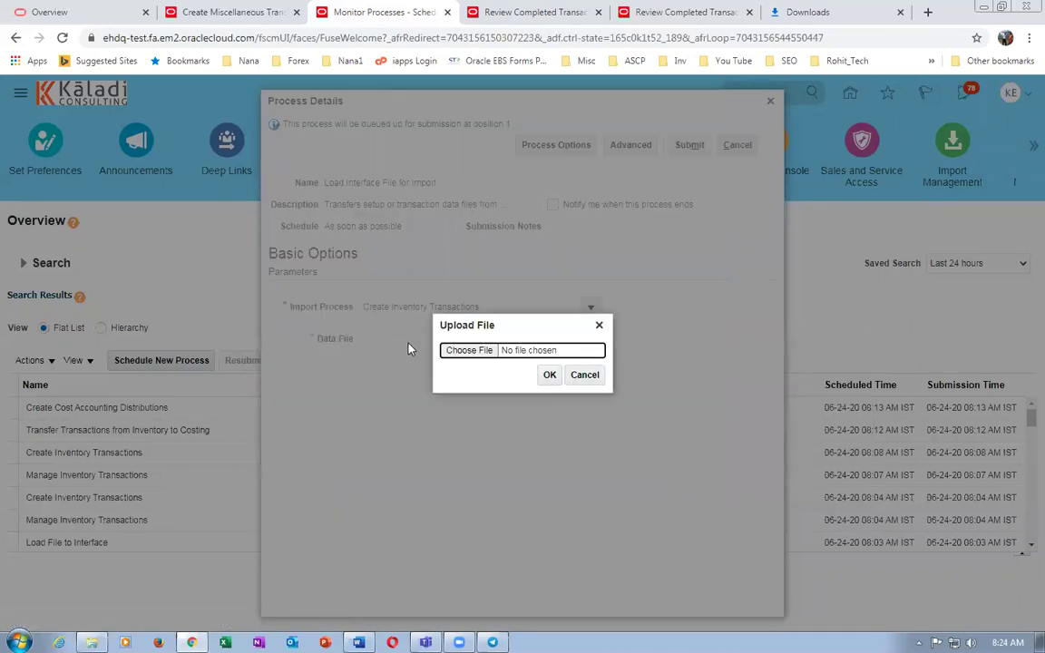
{"action": "left_click", "coordinate": [468, 351]}
{"action": "left_click", "coordinate": [199, 193]}
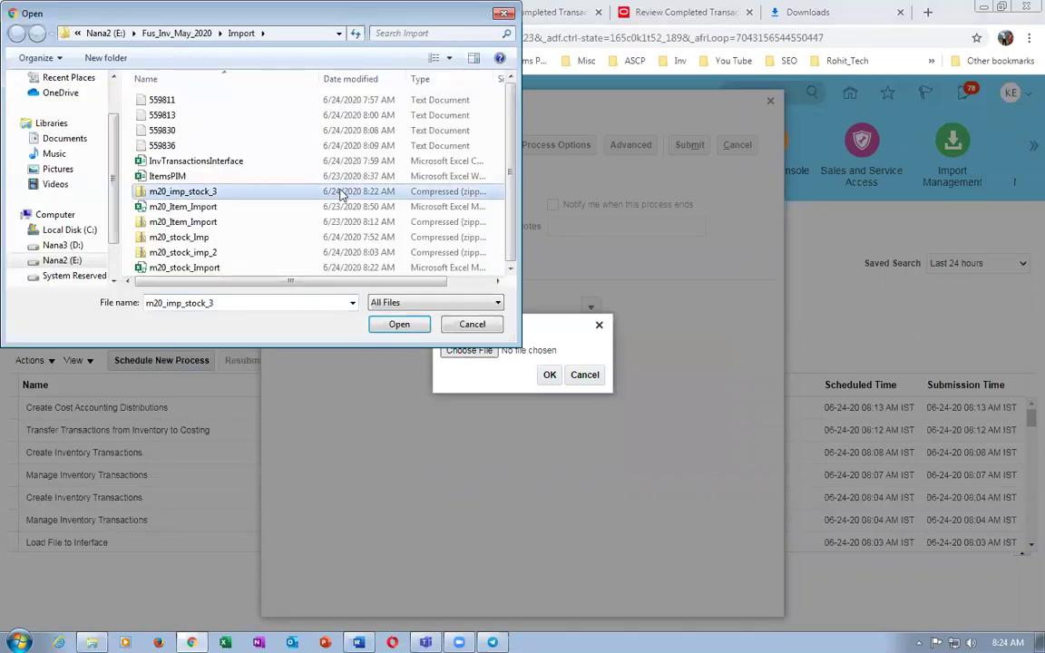
{"action": "left_click", "coordinate": [398, 324]}
{"action": "left_click", "coordinate": [550, 375]}
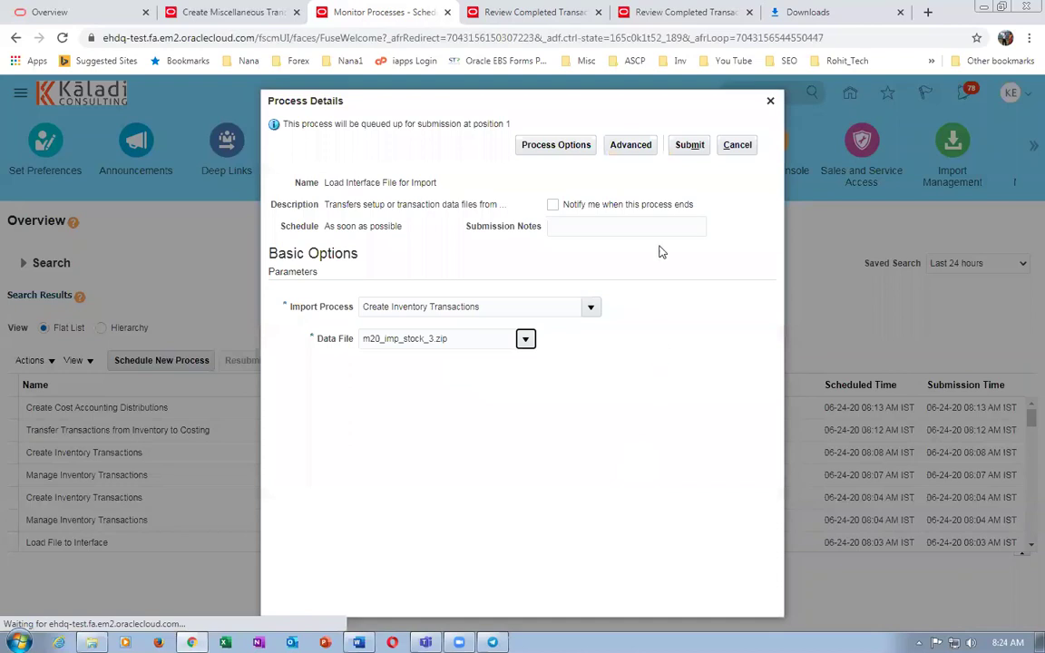
{"action": "left_click", "coordinate": [687, 147]}
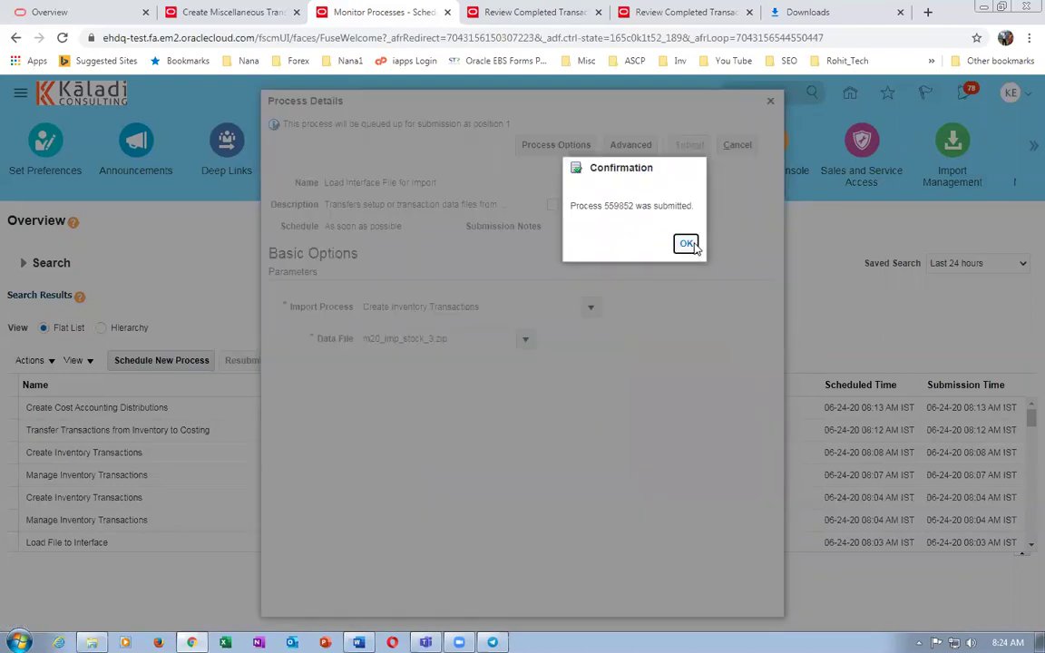
{"action": "left_click", "coordinate": [690, 245]}
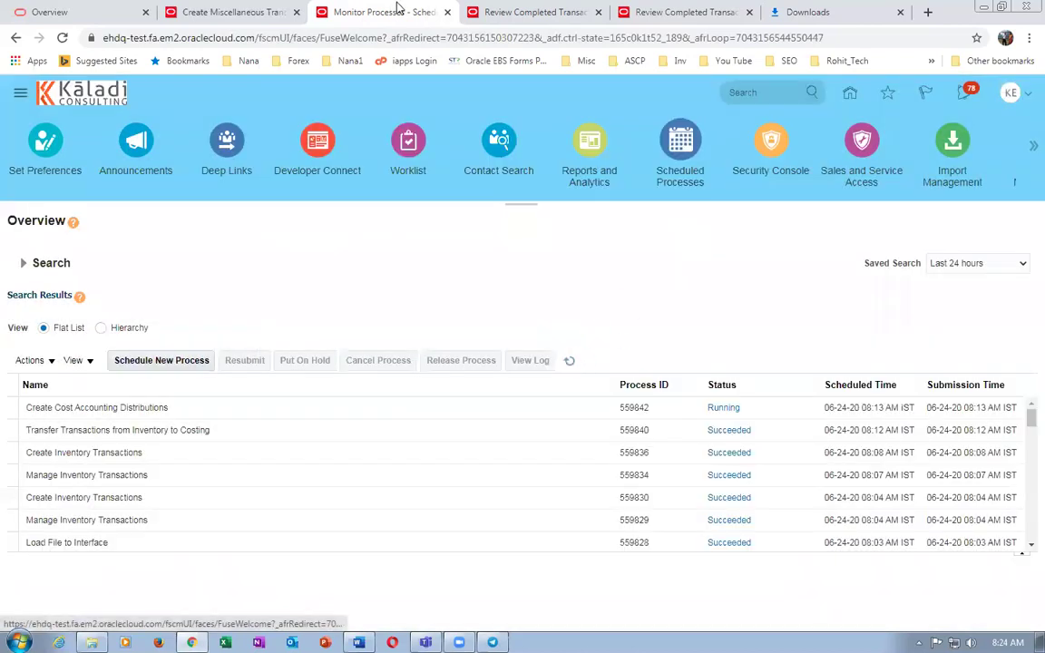
Search completed transactions for item m20_imp_test1 with start date 06-24-11 and widen the Transaction Date column.
{"action": "left_click", "coordinate": [513, 12]}
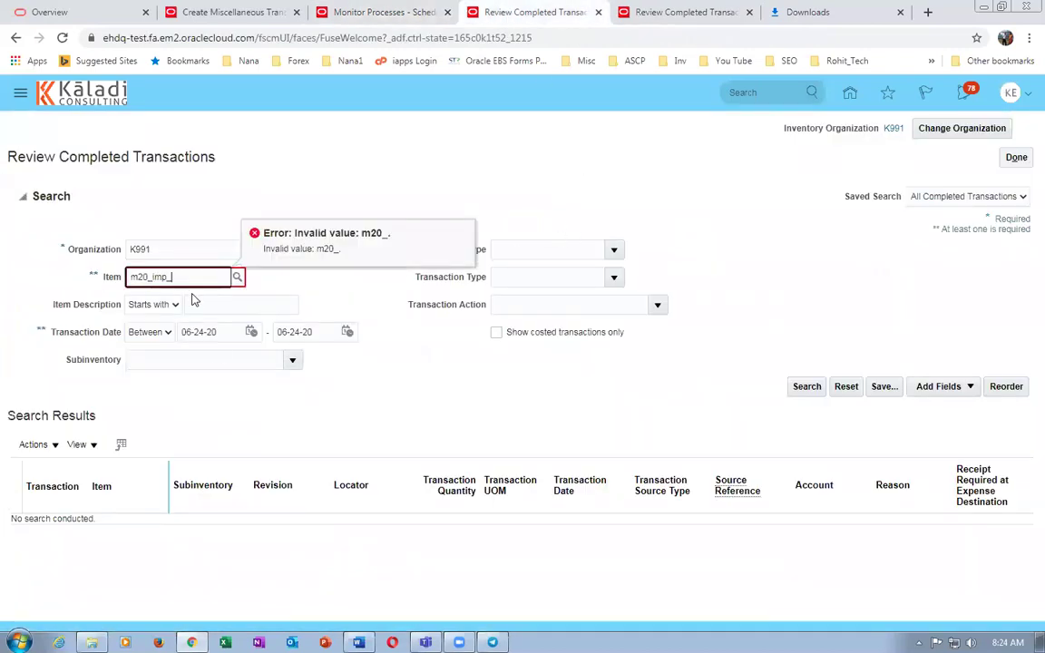
{"action": "left_click", "coordinate": [802, 386]}
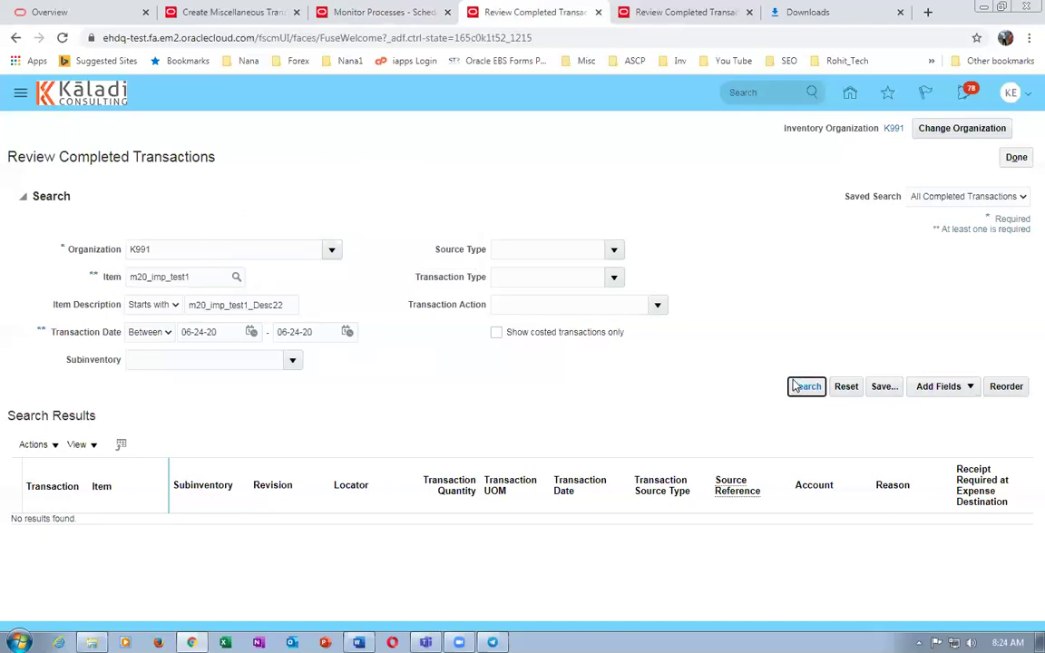
{"action": "left_click", "coordinate": [222, 333]}
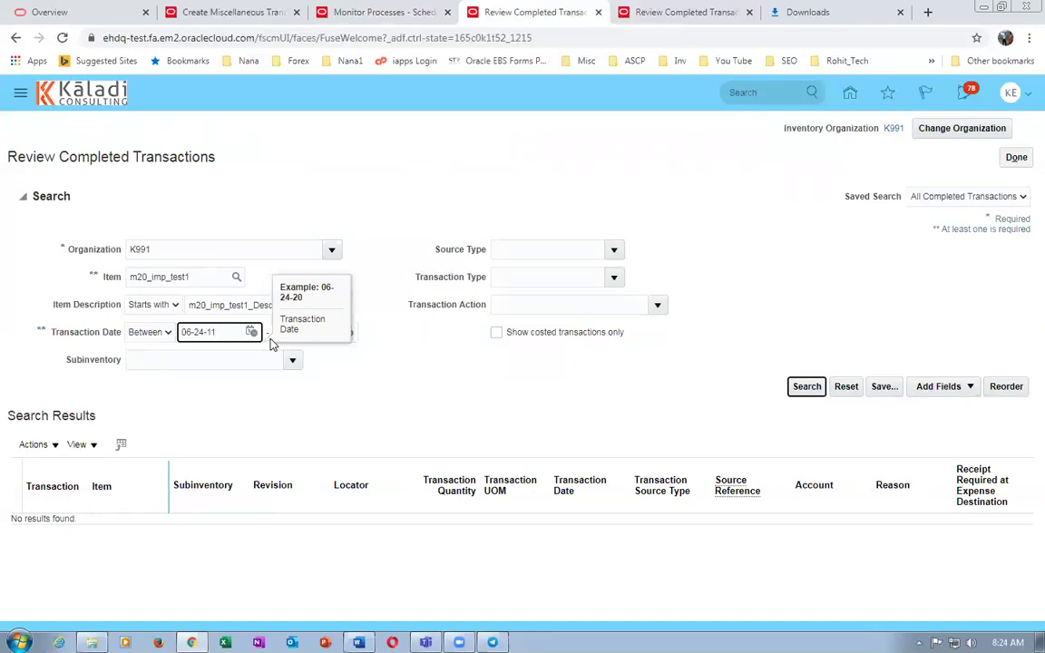
{"action": "key", "text": "Tab"}
{"action": "left_click", "coordinate": [808, 388]}
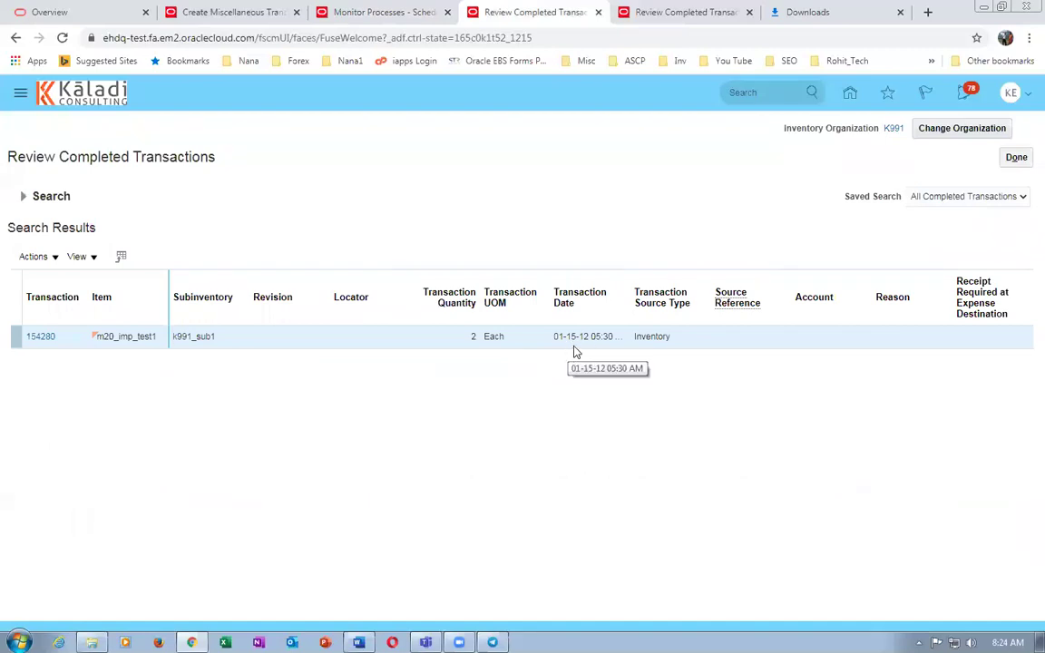
{"action": "left_click_drag", "start_coordinate": [627, 291], "coordinate": [640, 291]}
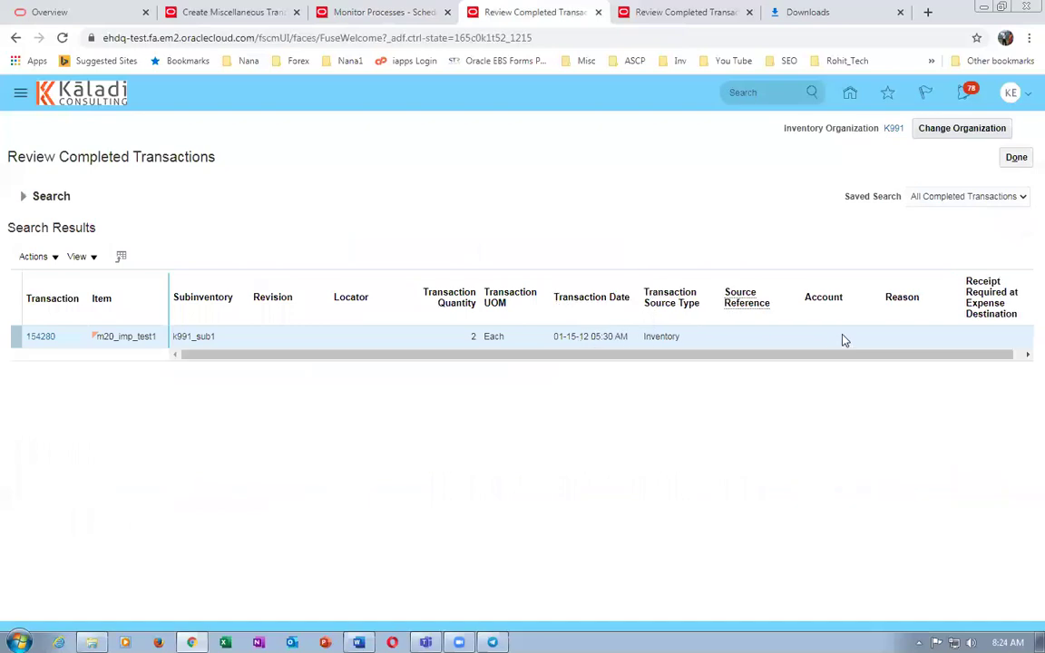
Open the details of the m20_imp_test1 transaction dated 01-15-12, review all its sections and return to the search results.
{"action": "left_click", "coordinate": [41, 337]}
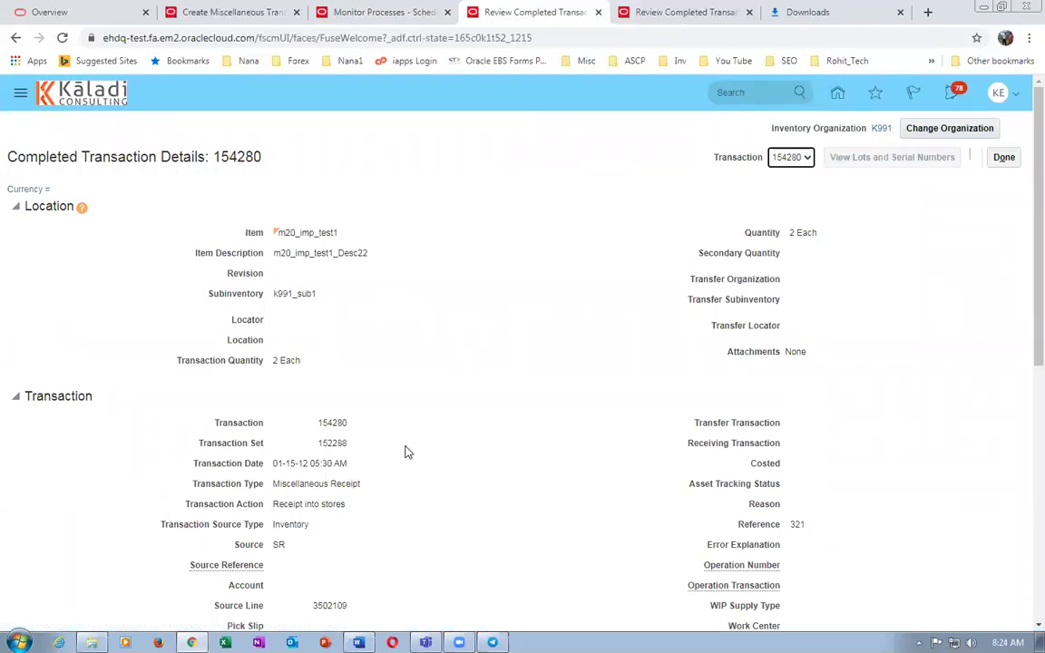
{"action": "scroll", "coordinate": [405, 451], "scroll_direction": "down", "scroll_amount": 3}
{"action": "scroll", "coordinate": [404, 454], "scroll_direction": "down", "scroll_amount": 4}
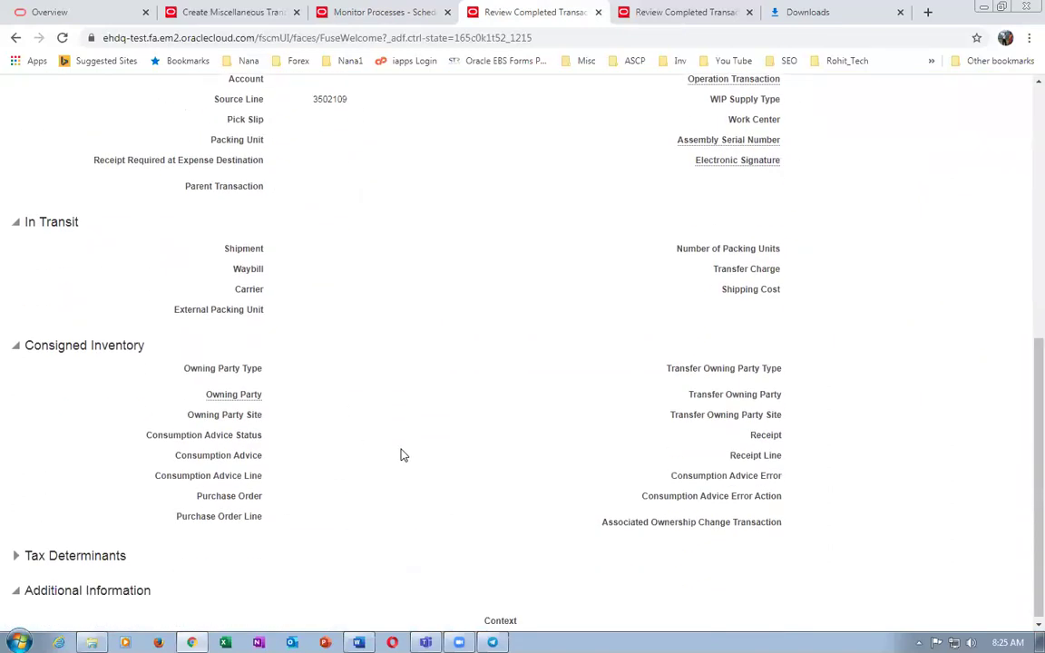
{"action": "scroll", "coordinate": [404, 458], "scroll_direction": "up", "scroll_amount": 8}
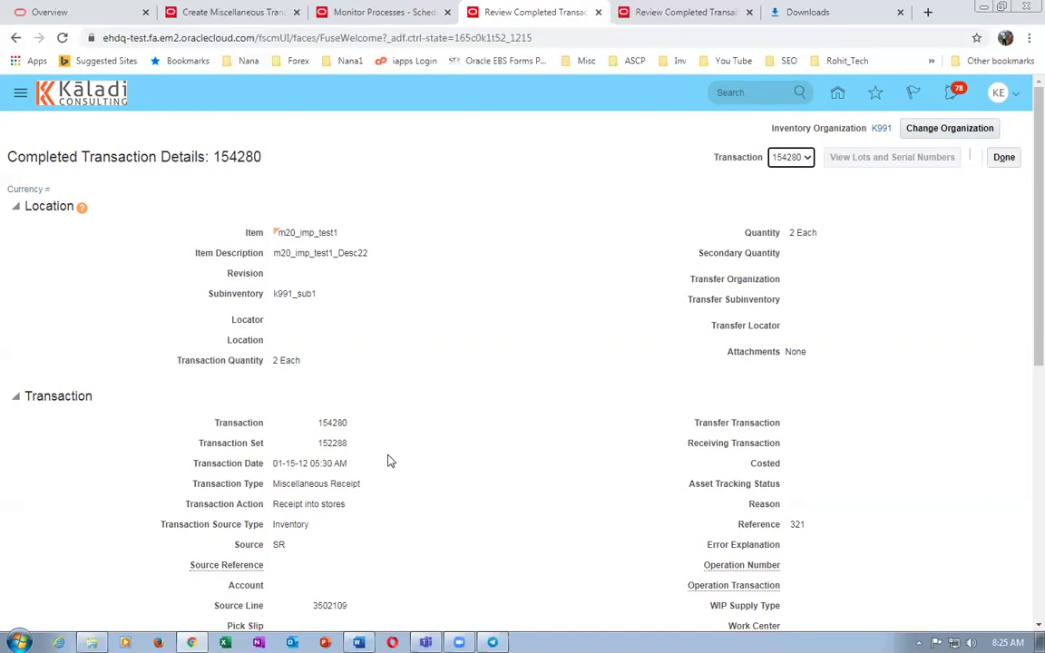
{"action": "left_click", "coordinate": [1006, 160]}
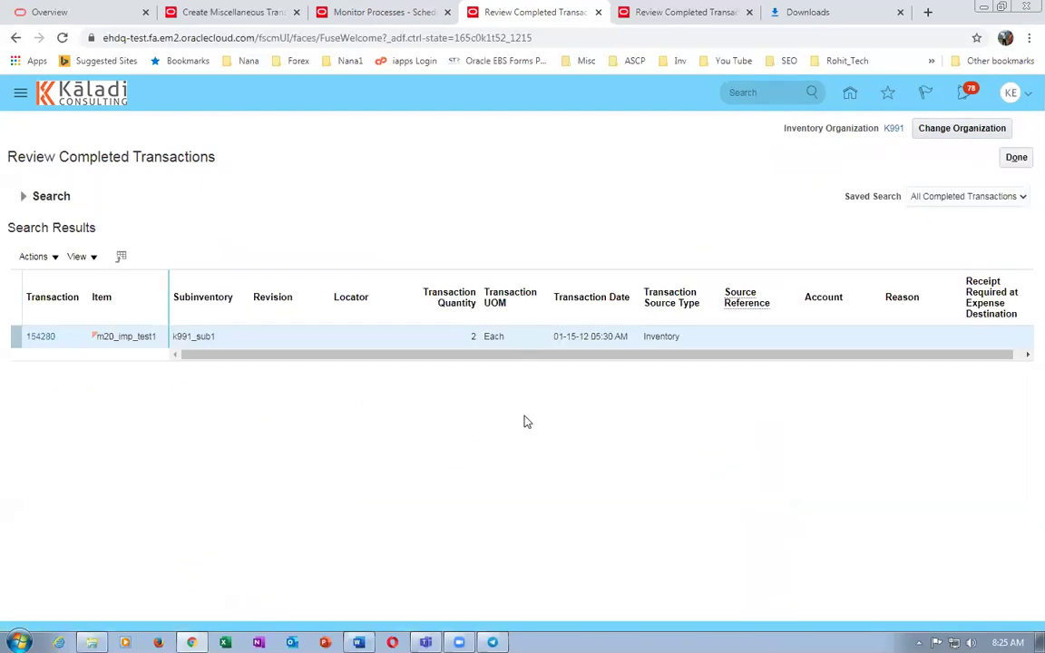
Refresh the scheduled processes list, find Manage Inventory Transactions with man%inv%trans% and submit it as a new process.
{"action": "left_click", "coordinate": [381, 12]}
{"action": "left_click", "coordinate": [571, 363]}
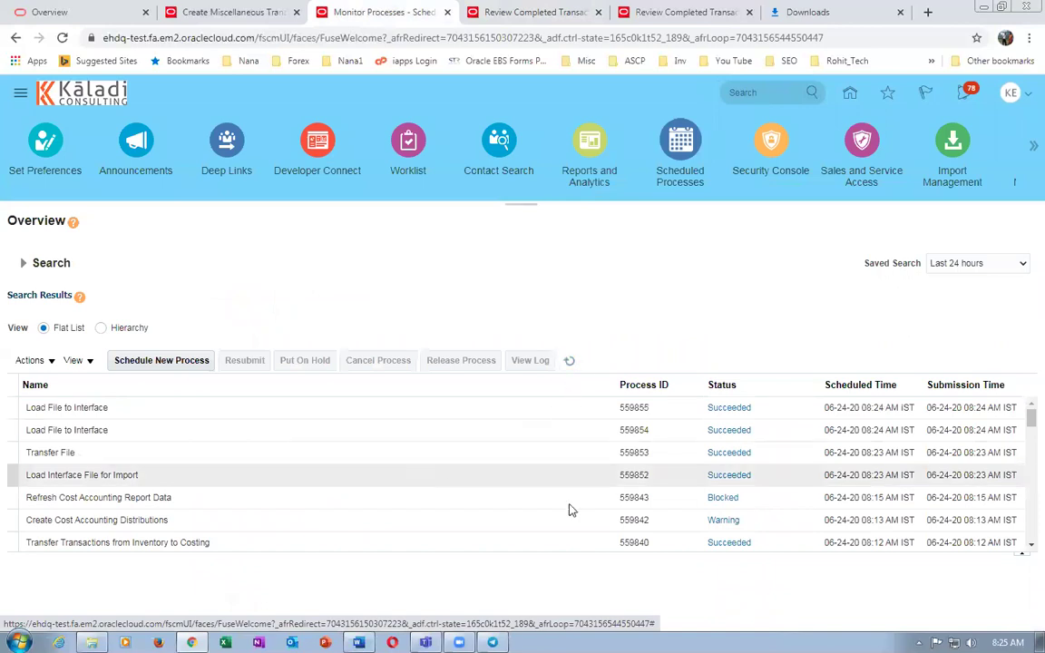
{"action": "left_click", "coordinate": [173, 360]}
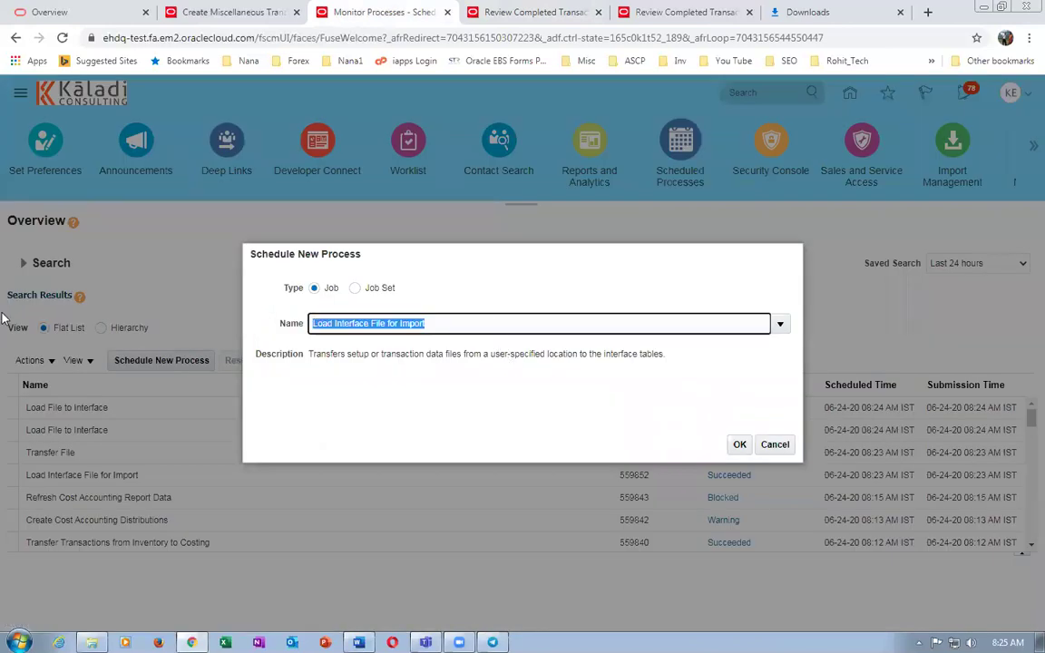
{"action": "type", "text": "mar"}
{"action": "type", "text": "%"}
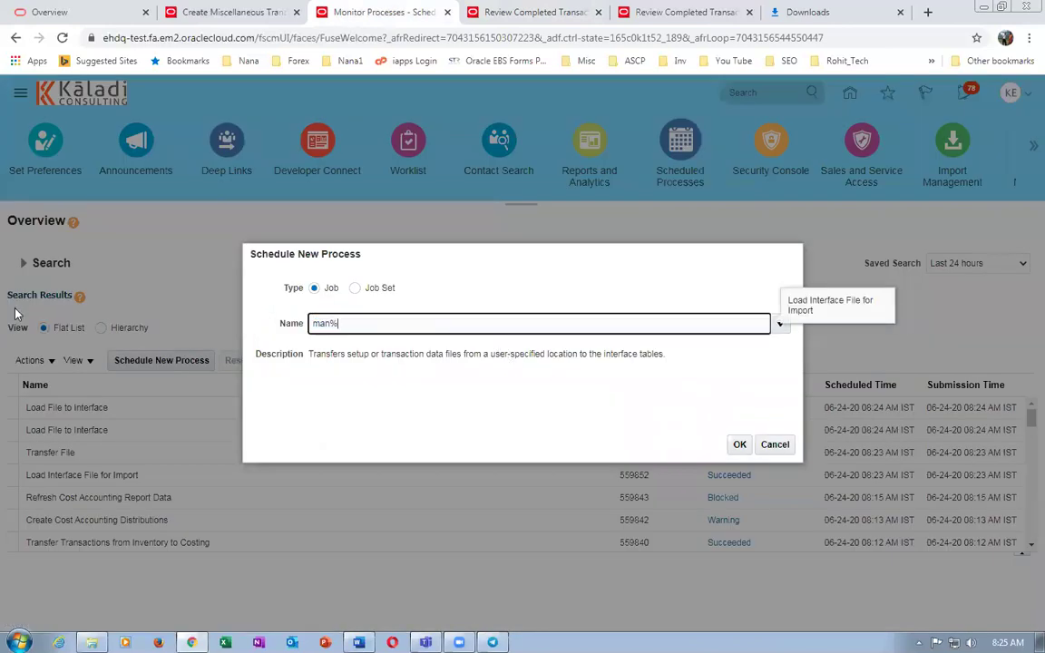
{"action": "type", "text": "inv%trans%"}
{"action": "key", "text": "Tab"}
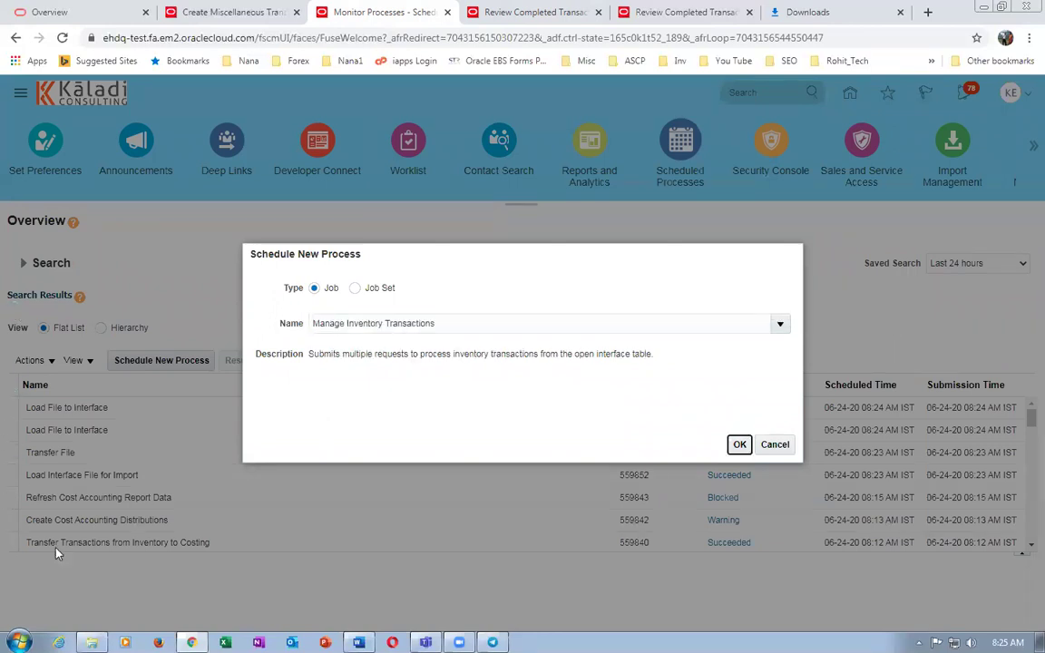
{"action": "left_click", "coordinate": [740, 444]}
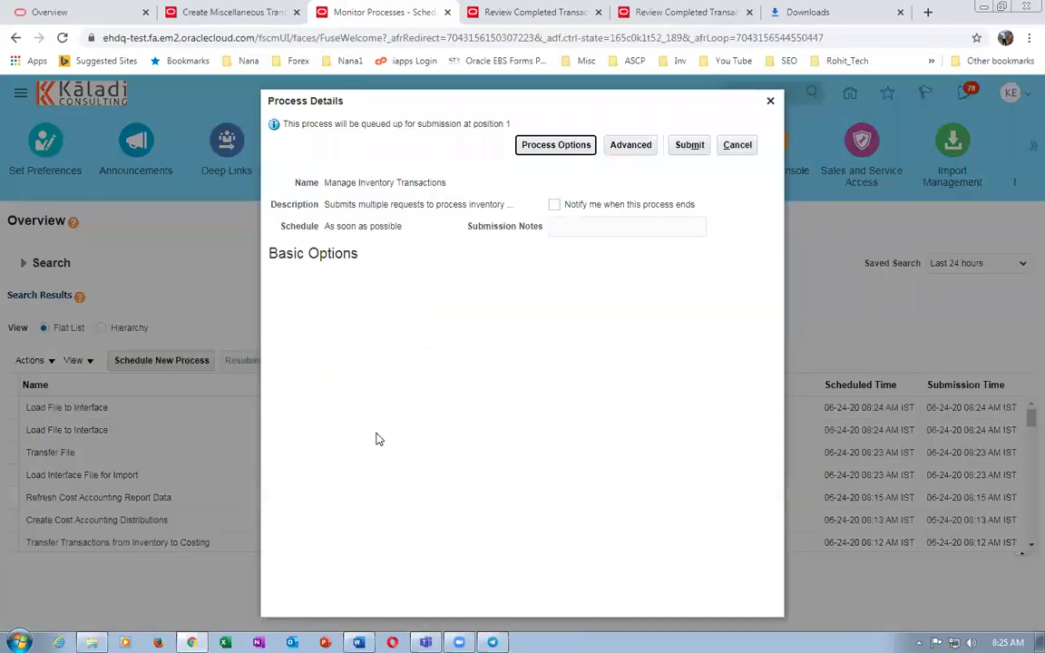
{"action": "left_click", "coordinate": [690, 145]}
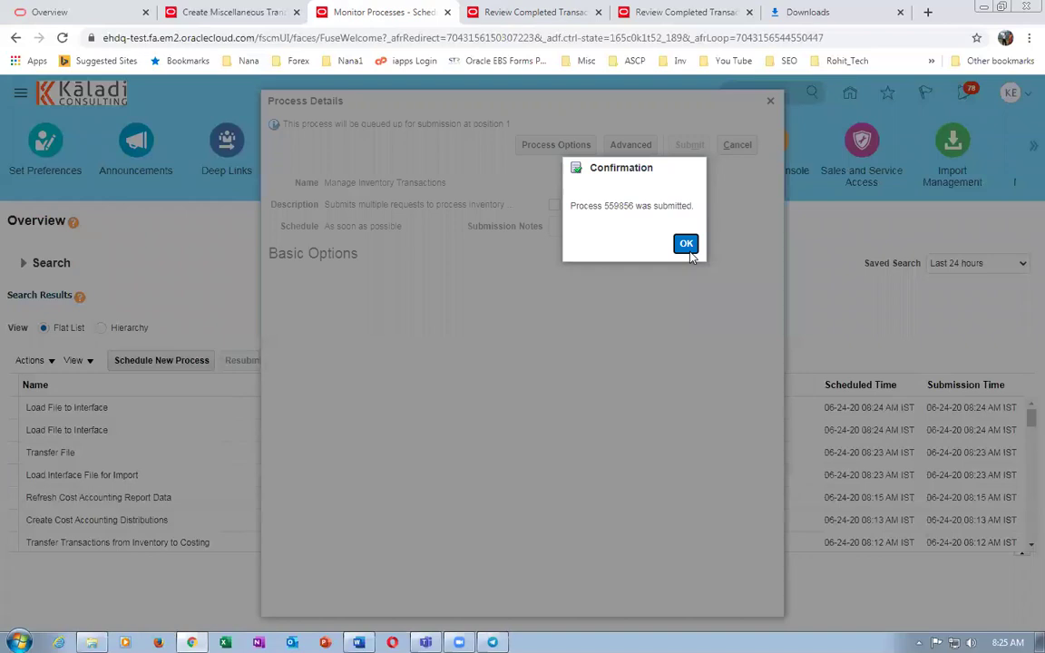
{"action": "left_click", "coordinate": [686, 245]}
Refresh the scheduled processes list to check the status of Manage Inventory Transactions and Create Inventory Transactions.
{"action": "left_click", "coordinate": [575, 364]}
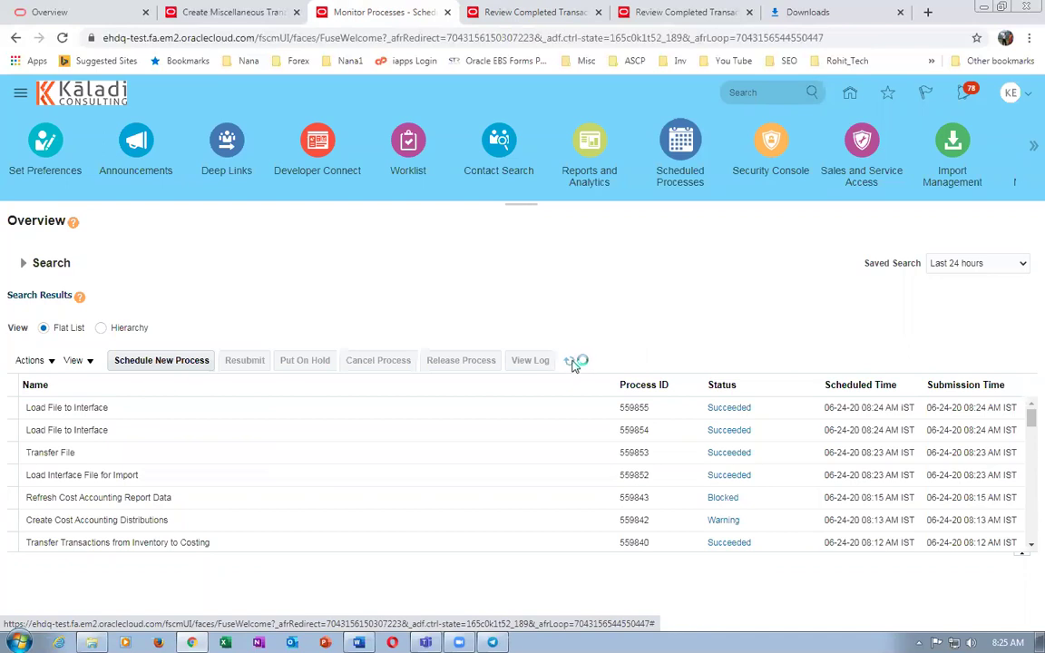
{"action": "left_click", "coordinate": [571, 361]}
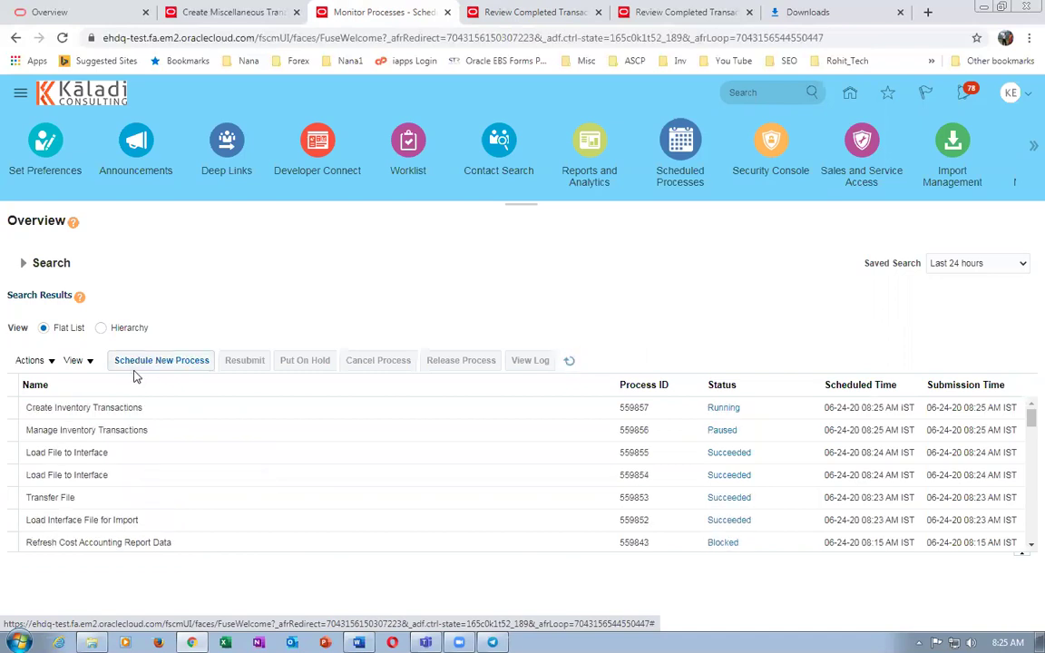
{"action": "left_click", "coordinate": [571, 363]}
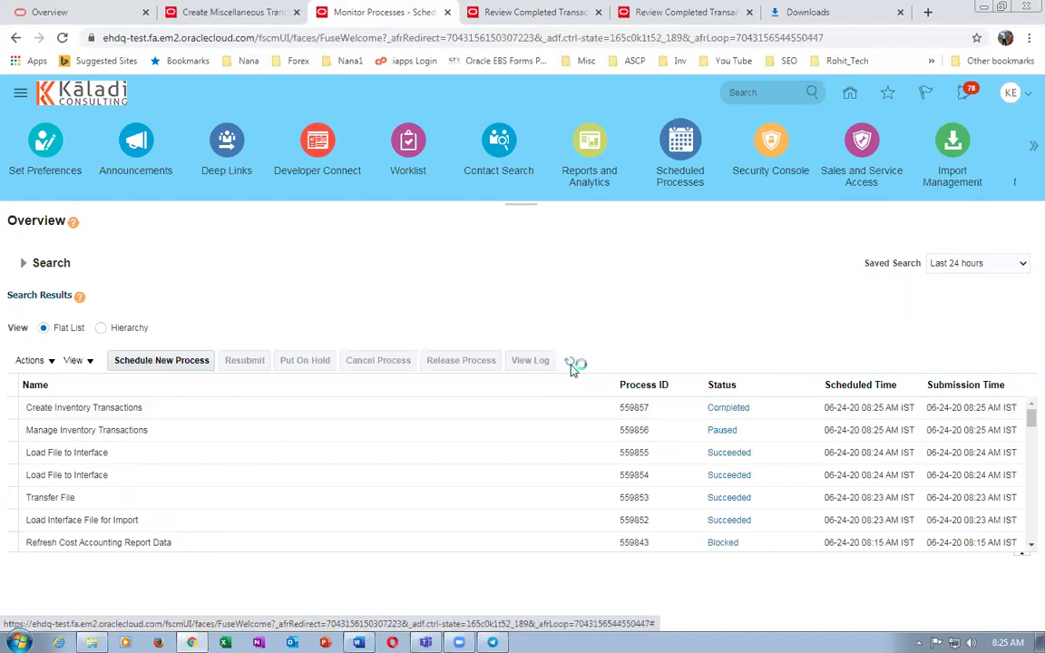
Return to Review Completed Transactions and rerun the search for item m20_imp_test1 with the existing criteria.
{"action": "left_click", "coordinate": [527, 12]}
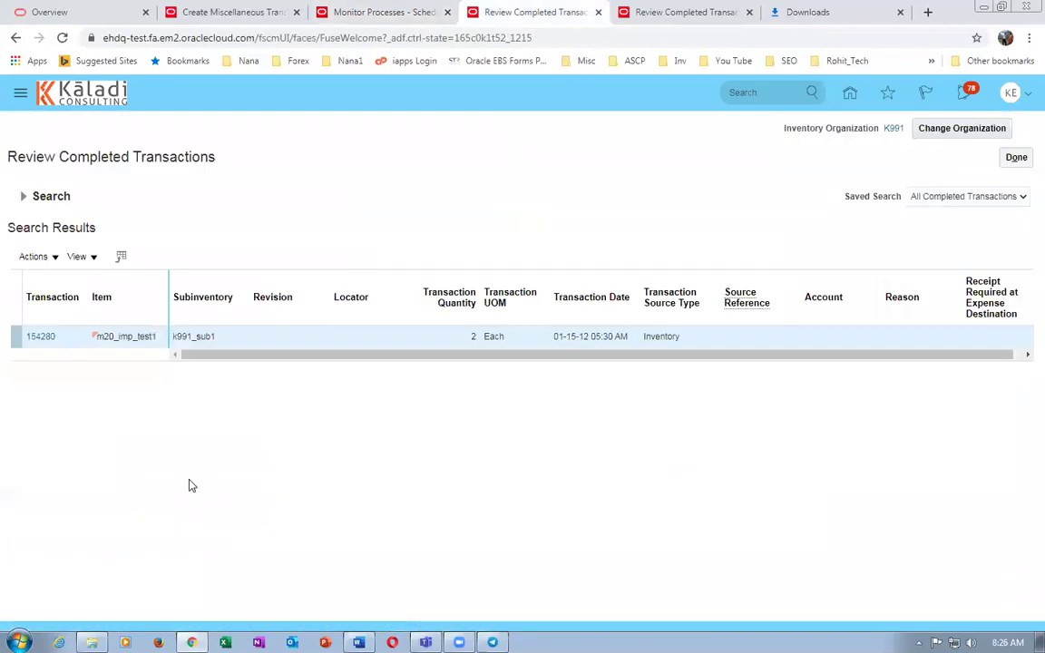
{"action": "left_click", "coordinate": [24, 197]}
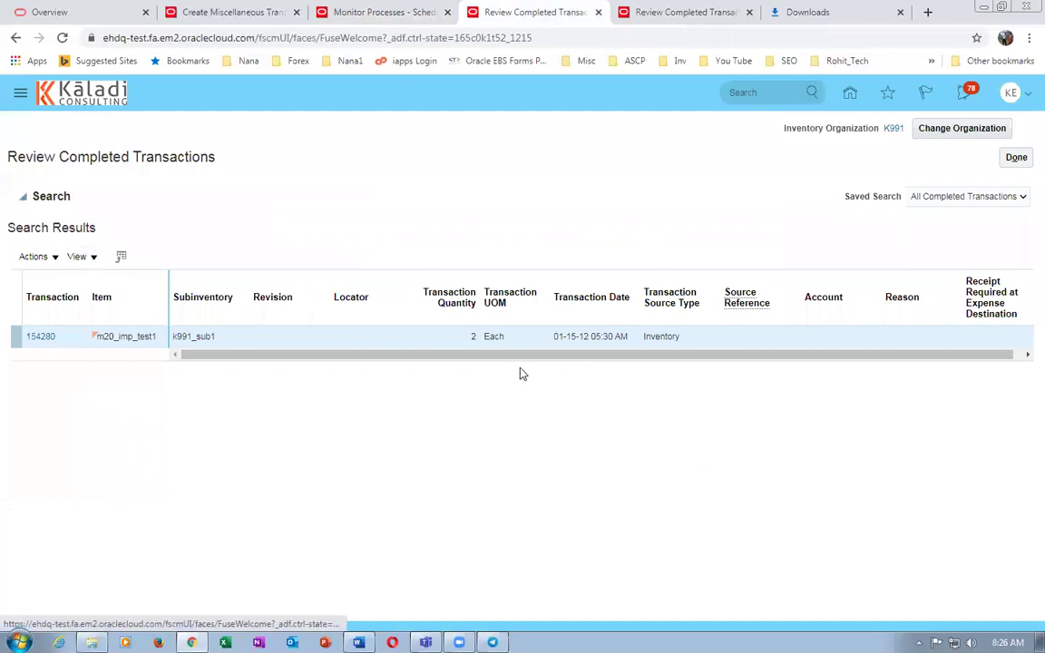
{"action": "left_click", "coordinate": [805, 388]}
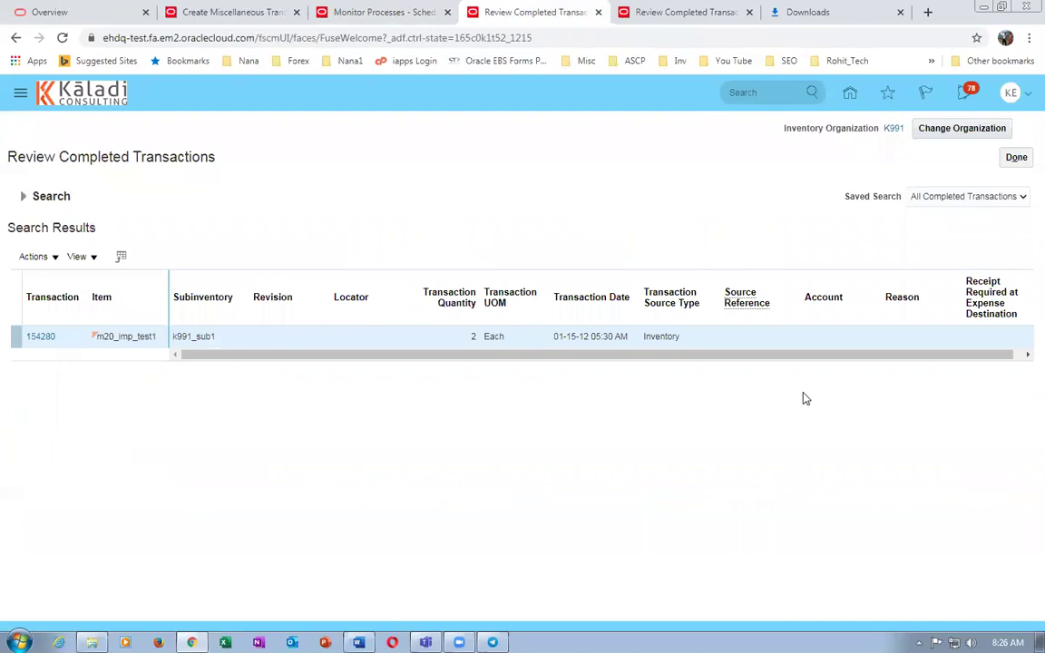
{"action": "left_click", "coordinate": [25, 208]}
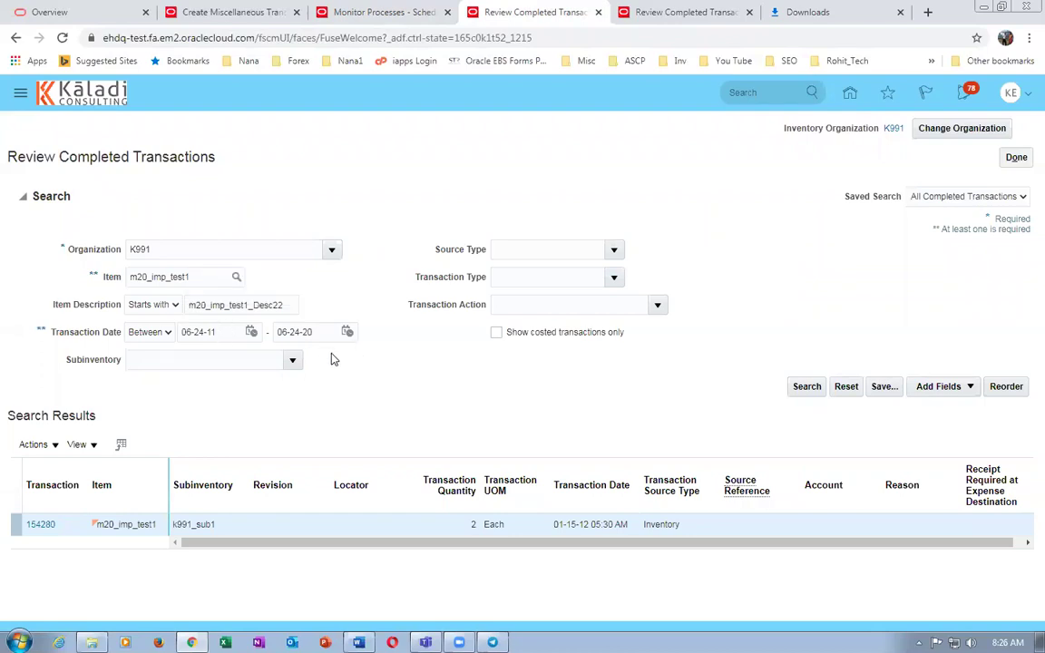
{"action": "left_click", "coordinate": [805, 388]}
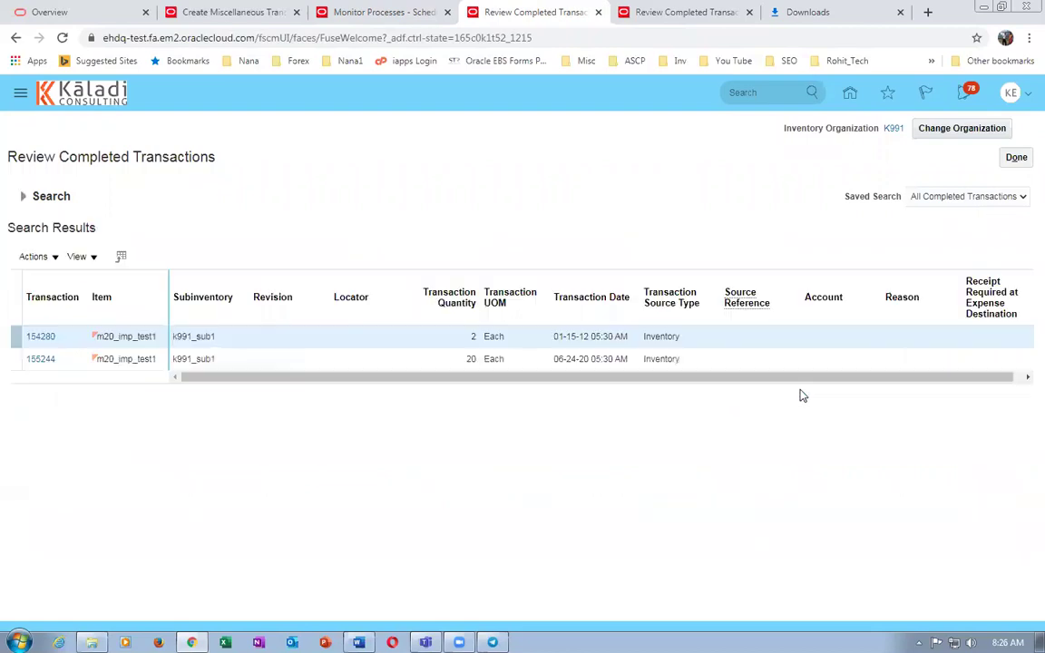
Examine the imported transaction's row and compare its quantity and unit of measure with the older m20_imp_test1 transaction.
{"action": "left_click", "coordinate": [299, 364]}
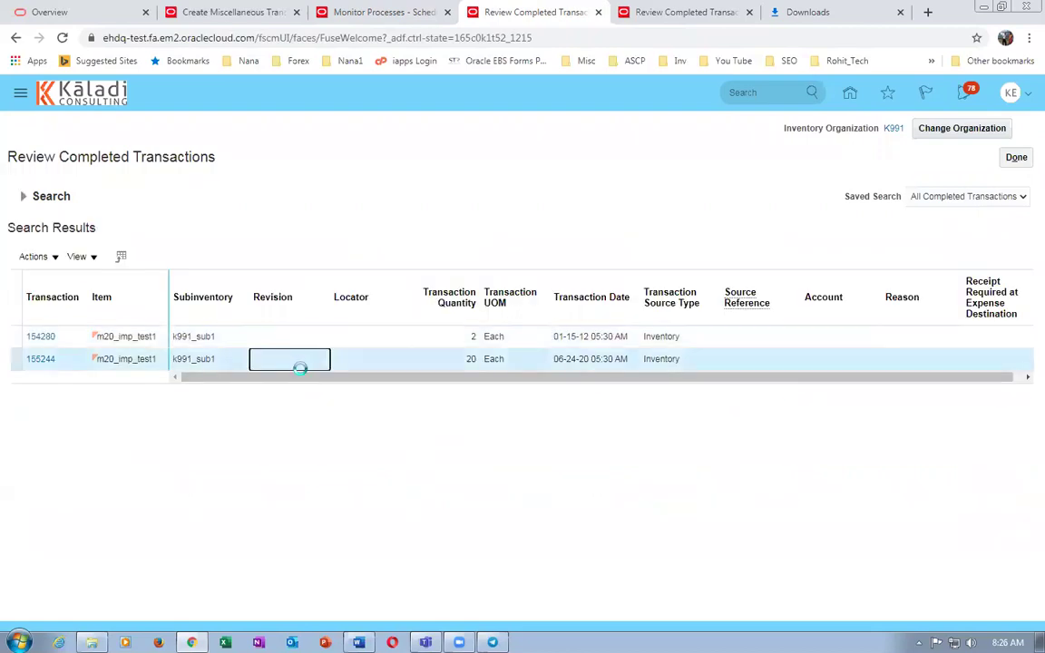
{"action": "left_click", "coordinate": [569, 359]}
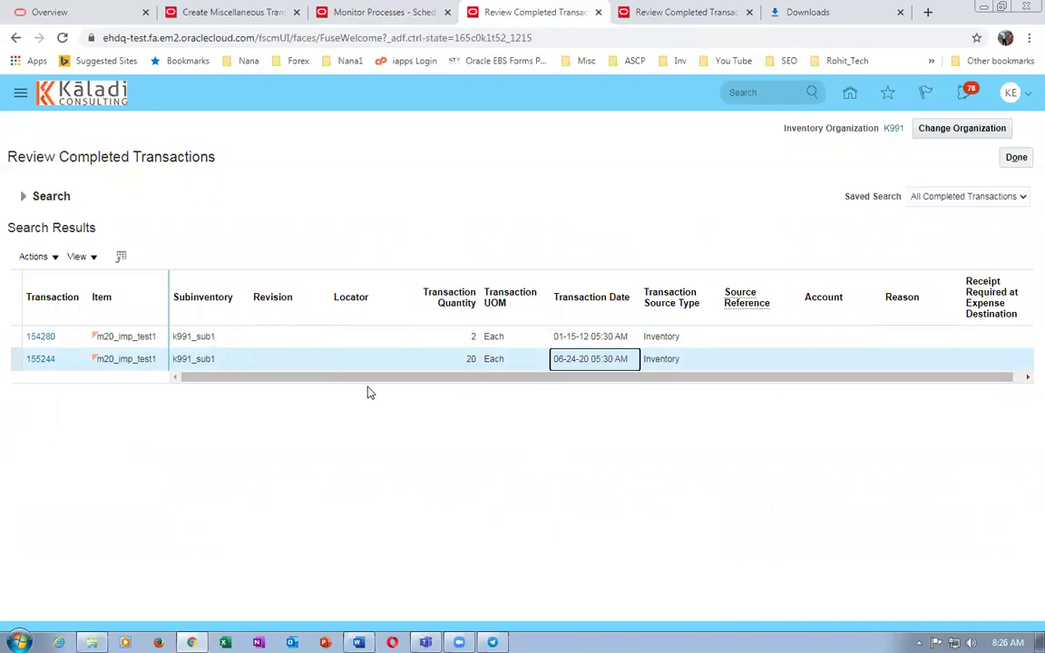
{"action": "left_click_drag", "start_coordinate": [362, 381], "coordinate": [380, 384]}
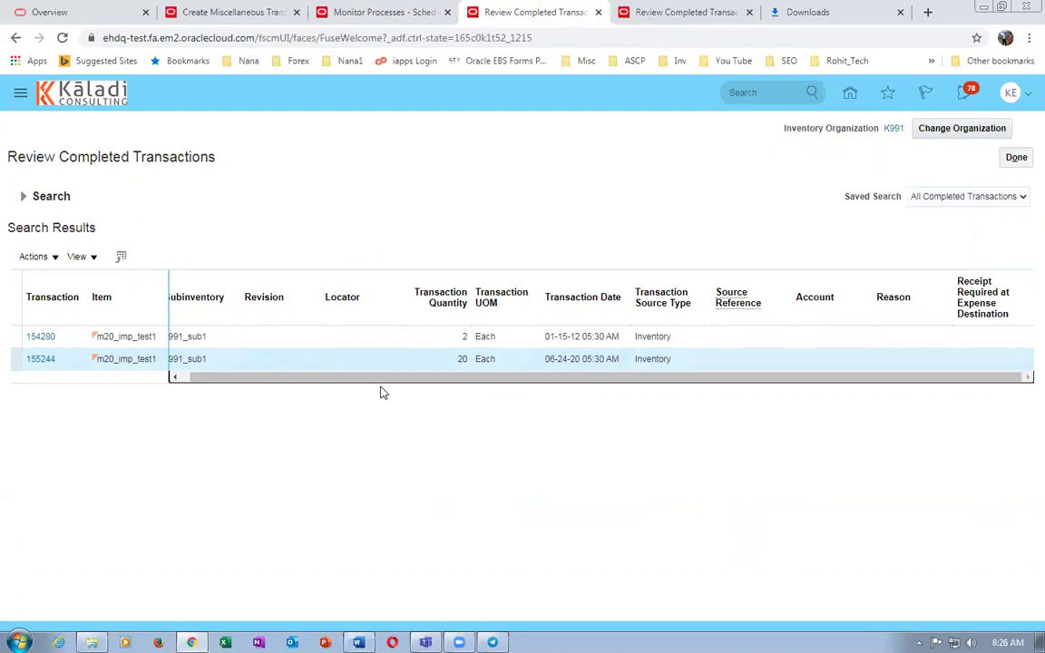
{"action": "left_click_drag", "start_coordinate": [390, 380], "coordinate": [345, 391]}
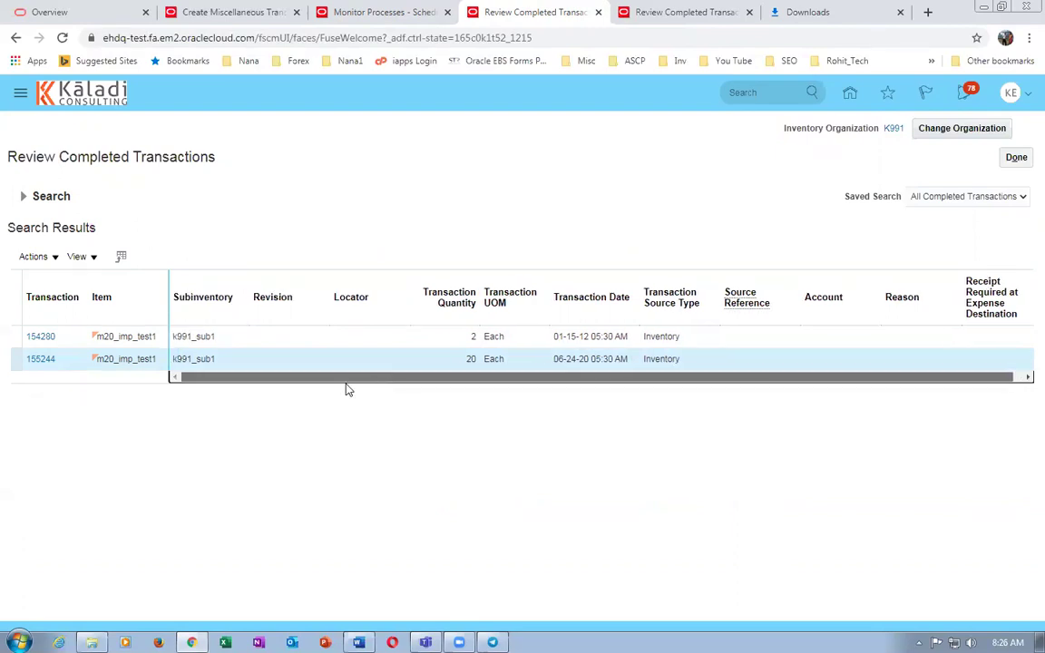
{"action": "left_click", "coordinate": [343, 521]}
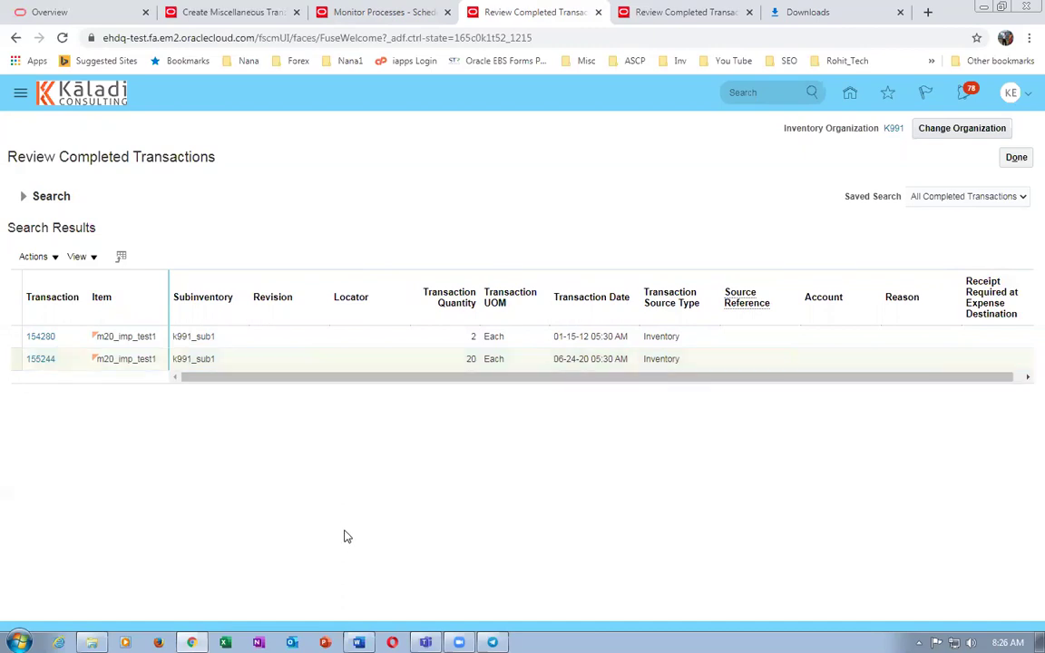
{"action": "left_click", "coordinate": [495, 337]}
{"action": "left_click", "coordinate": [493, 359]}
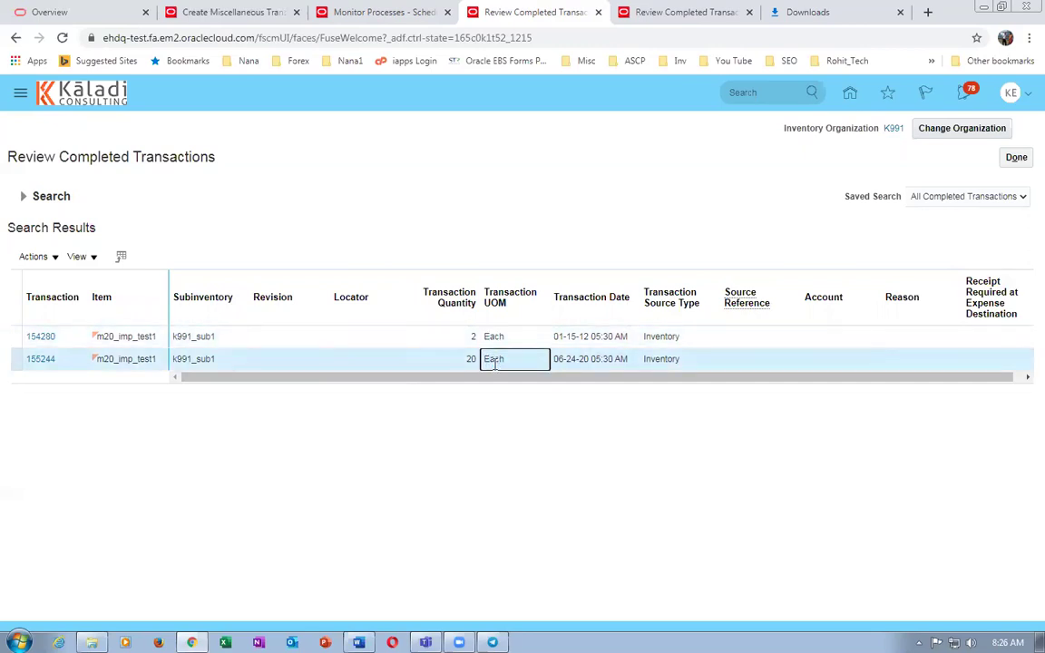
{"action": "left_click", "coordinate": [491, 337]}
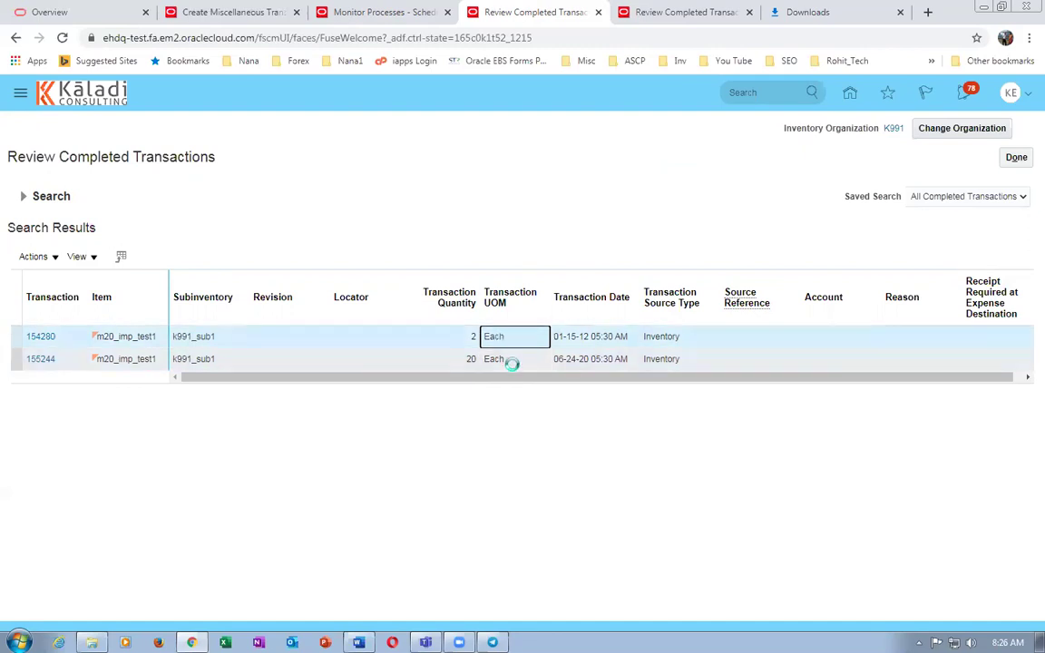
{"action": "left_click", "coordinate": [512, 363]}
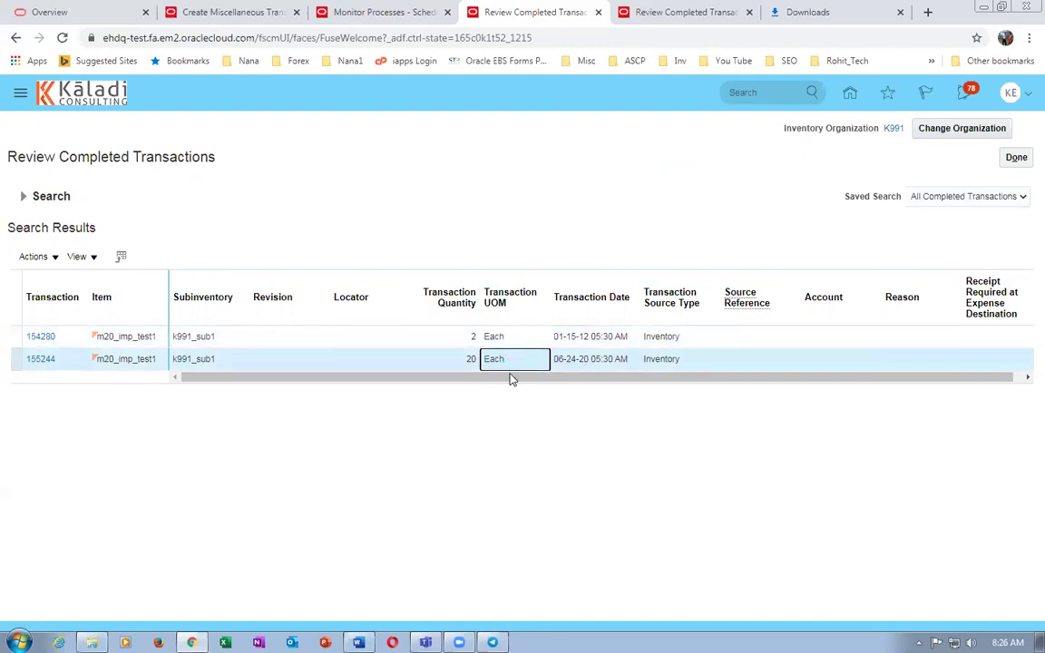
{"action": "left_click", "coordinate": [432, 492]}
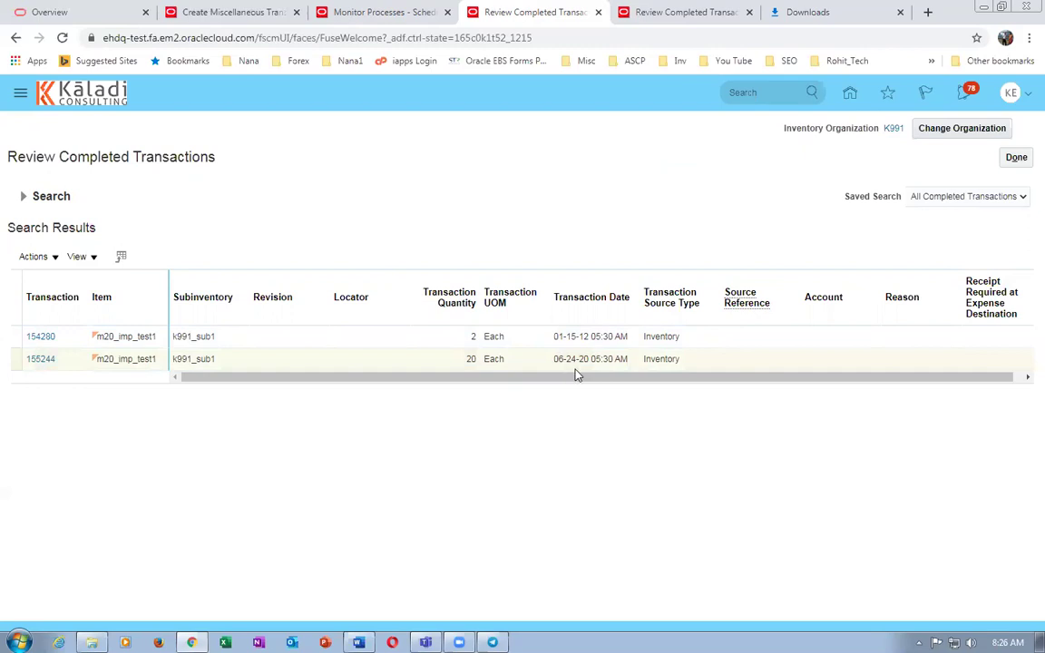
Compare the transaction dates and times of the two m20_imp_test1 transactions in the search results.
{"action": "left_click_drag", "start_coordinate": [563, 387], "coordinate": [571, 388]}
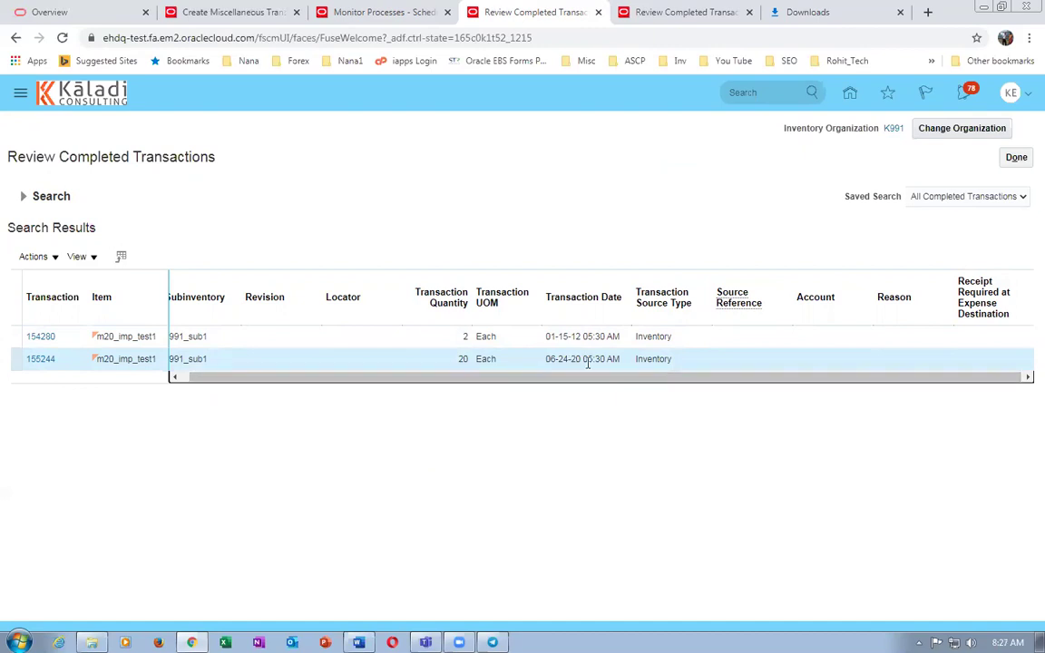
{"action": "left_click", "coordinate": [584, 360]}
{"action": "left_click_drag", "start_coordinate": [584, 360], "coordinate": [609, 370]}
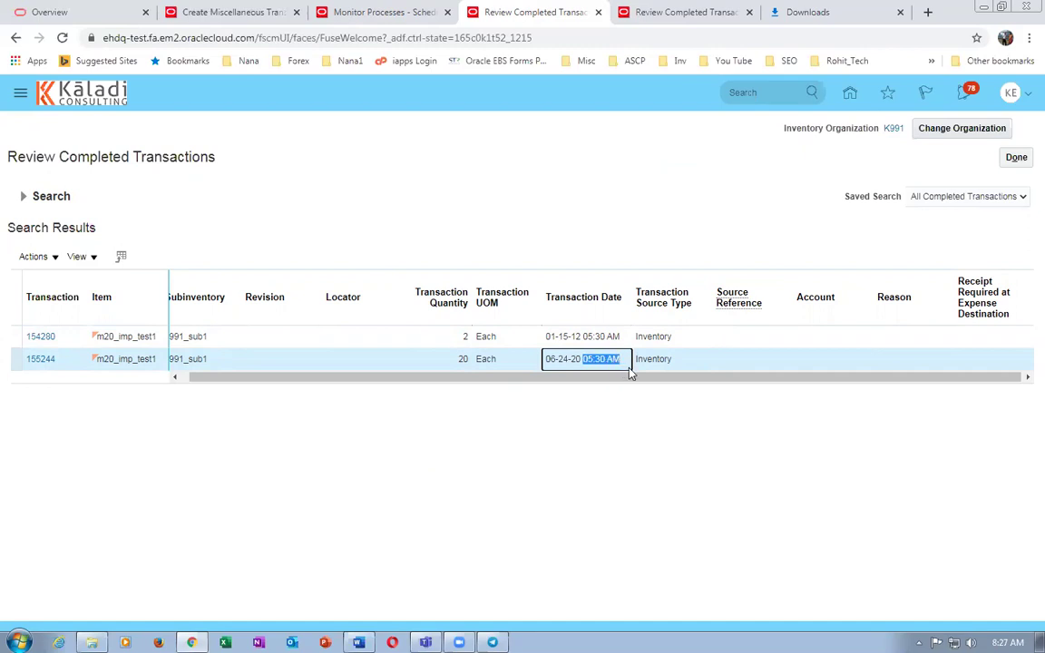
{"action": "left_click", "coordinate": [585, 406]}
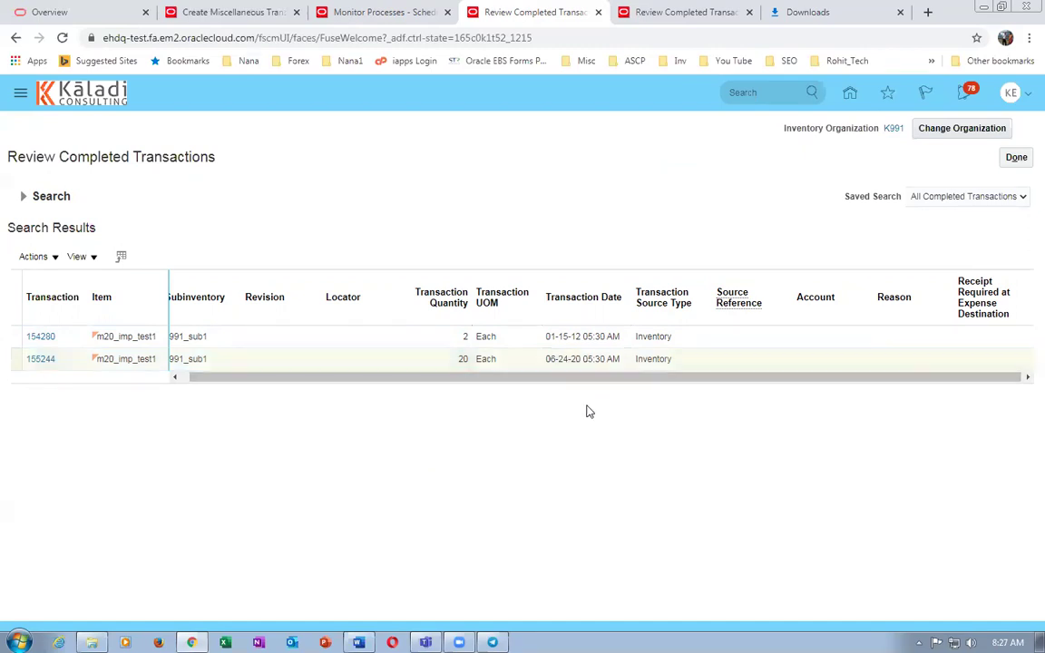
{"action": "left_click", "coordinate": [584, 335]}
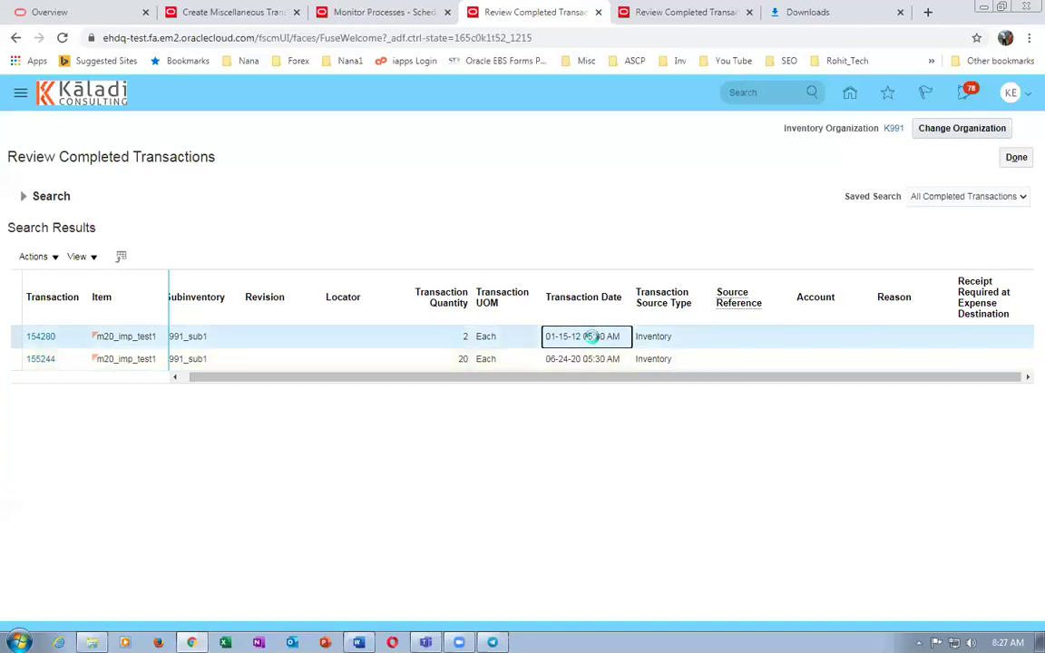
{"action": "left_click", "coordinate": [588, 362]}
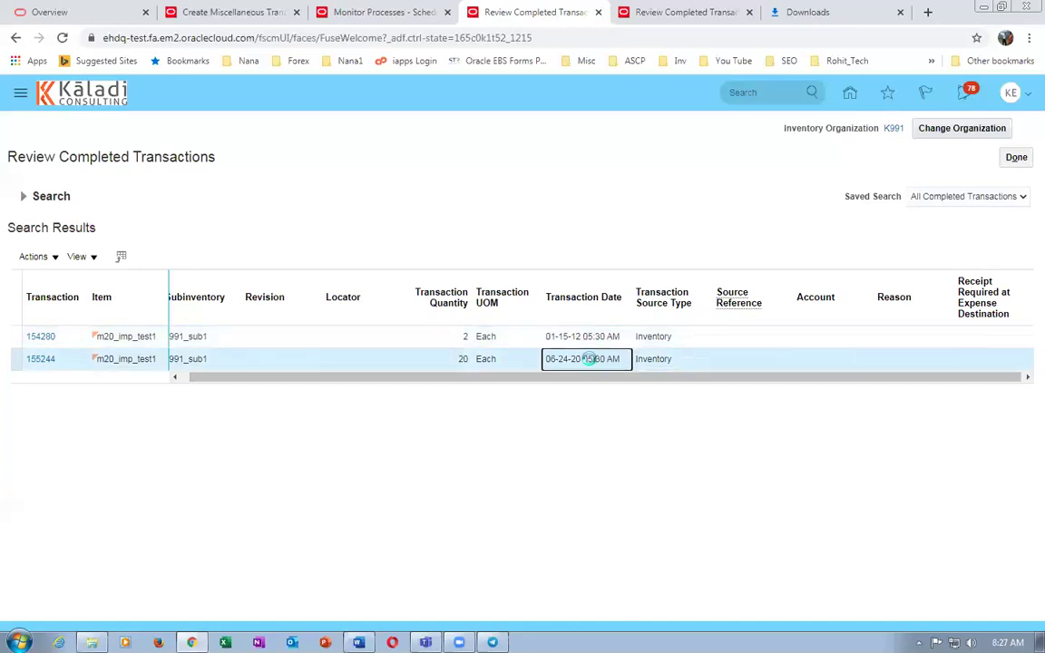
{"action": "left_click", "coordinate": [591, 337]}
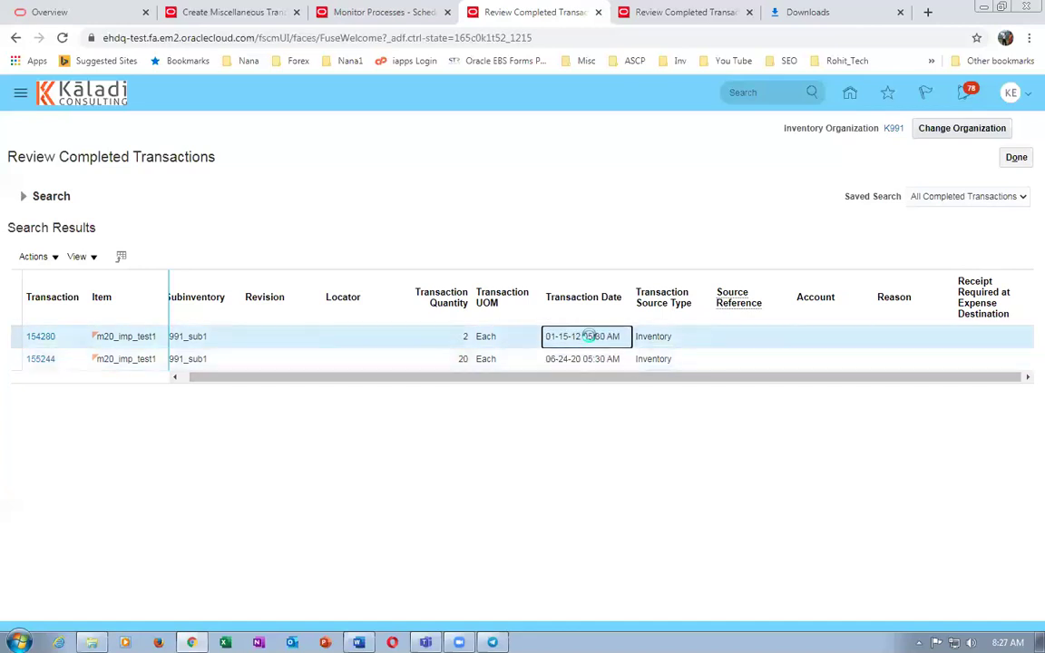
{"action": "left_click", "coordinate": [594, 360]}
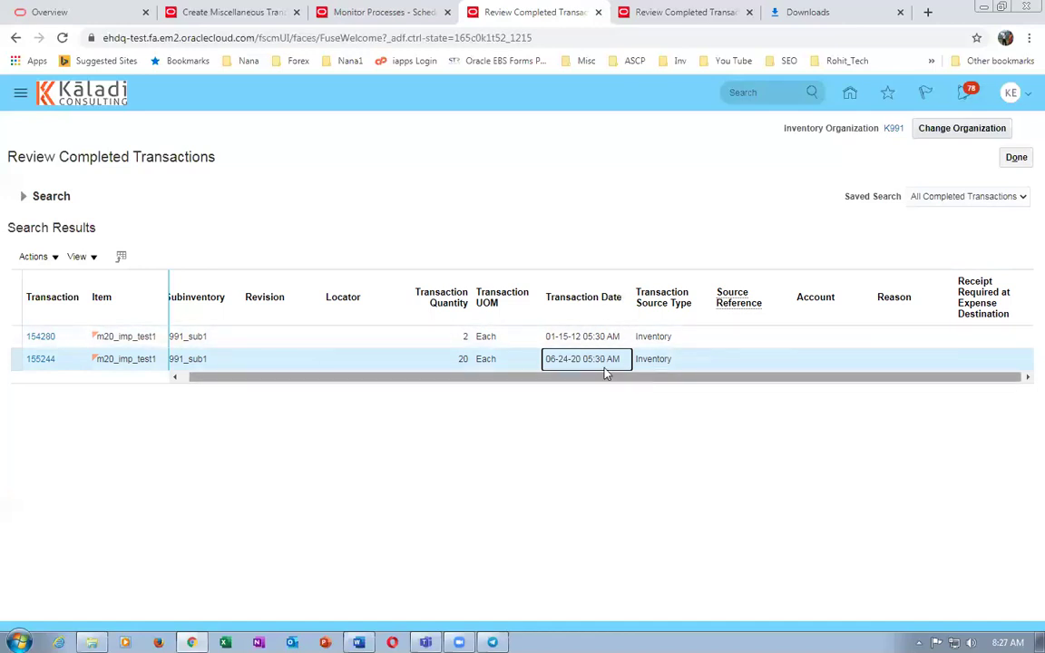
{"action": "left_click_drag", "start_coordinate": [517, 379], "coordinate": [510, 540]}
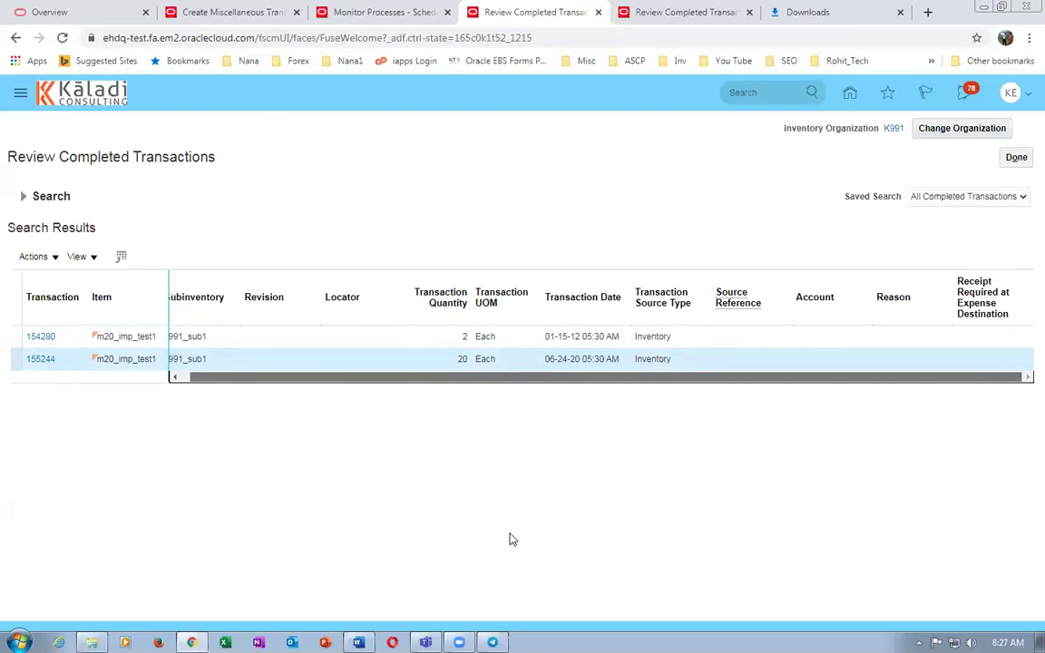
Finish reviewing the completed transactions and return to the Inventory Management overview.
{"action": "left_click_drag", "start_coordinate": [510, 540], "coordinate": [510, 540]}
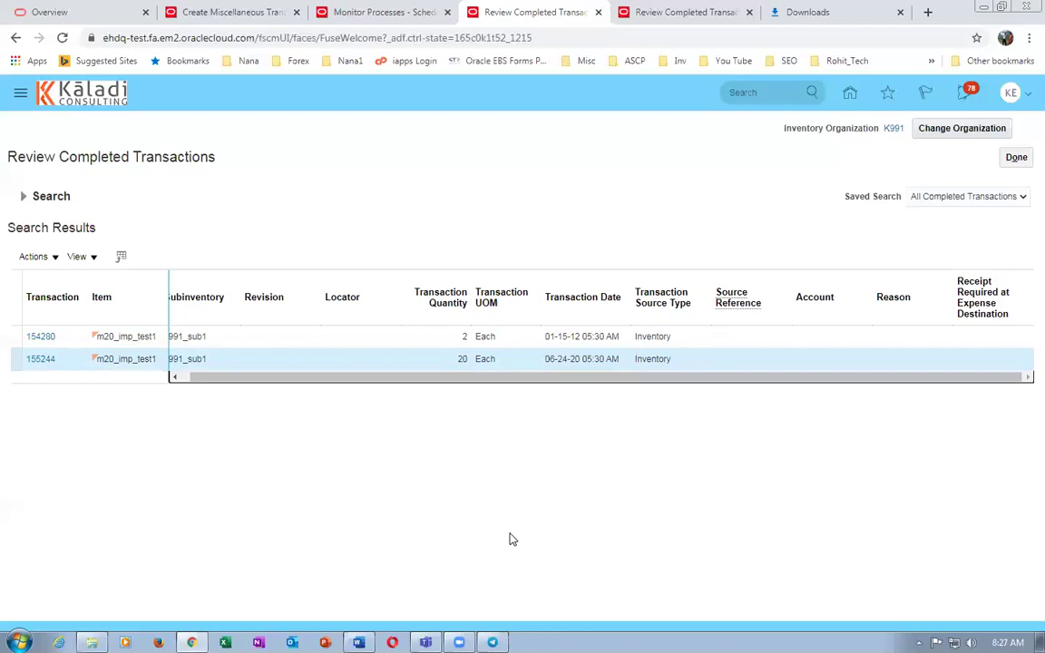
{"action": "left_click", "coordinate": [1017, 157]}
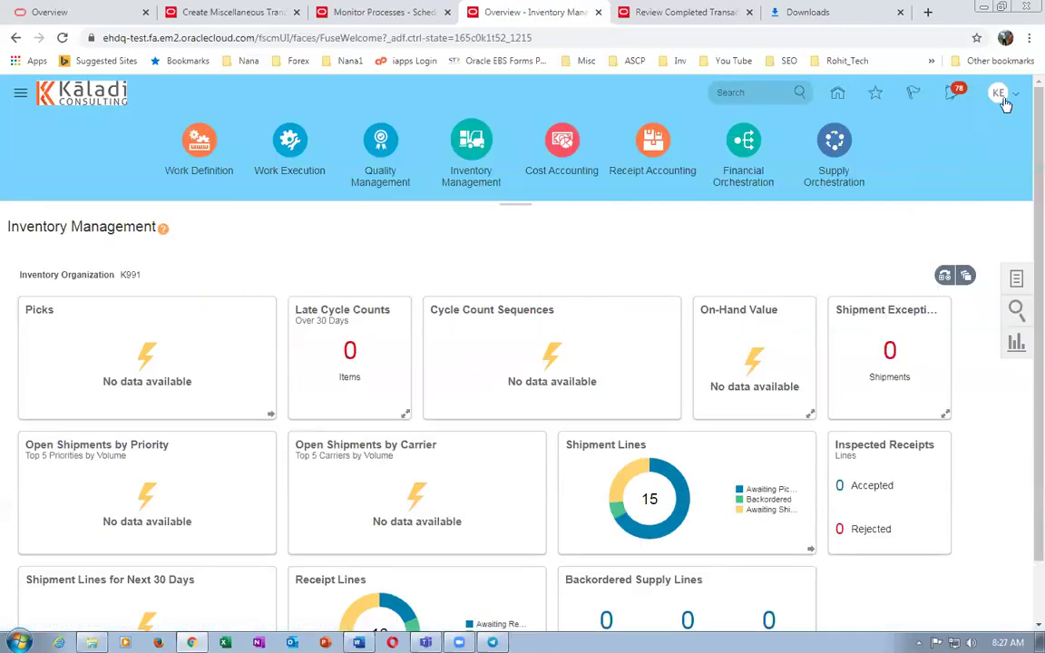
{"action": "left_click", "coordinate": [998, 95]}
{"action": "left_click", "coordinate": [468, 253]}
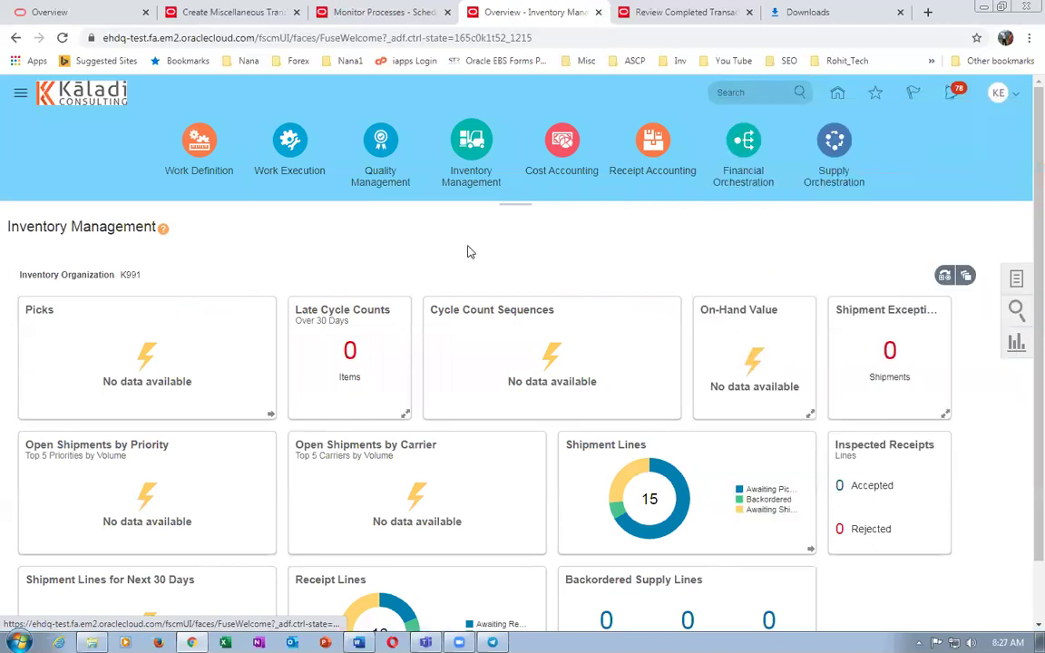
Refresh the scheduled processes list and check the Create Inventory Transactions, Manage Inventory Transactions and Load File to Interface runs.
{"action": "left_click", "coordinate": [401, 18]}
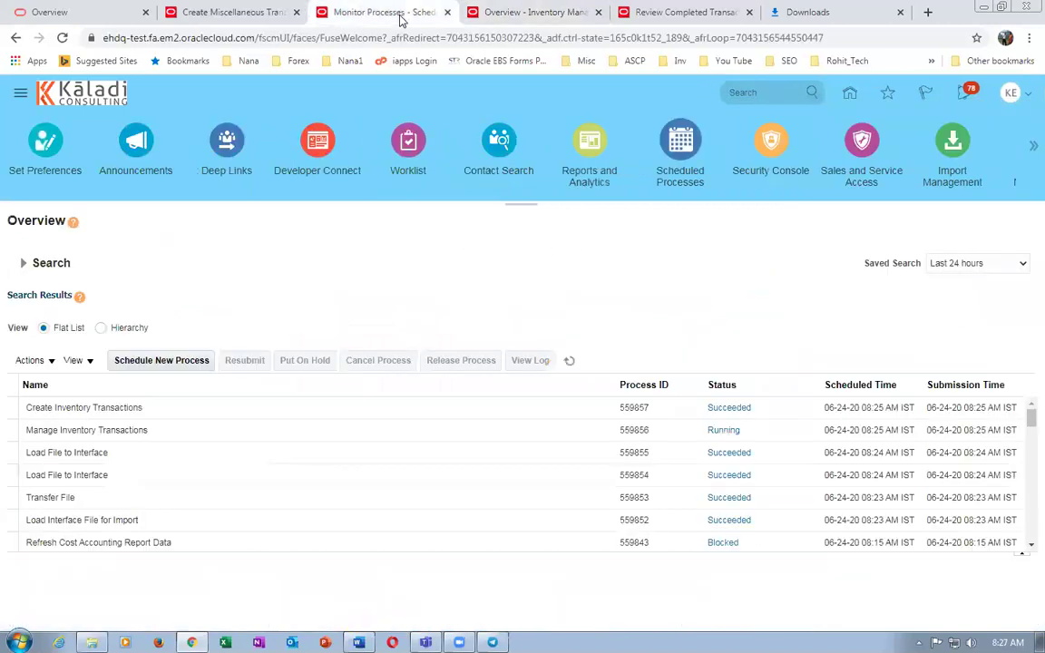
{"action": "left_click", "coordinate": [572, 361]}
{"action": "left_click", "coordinate": [225, 643]}
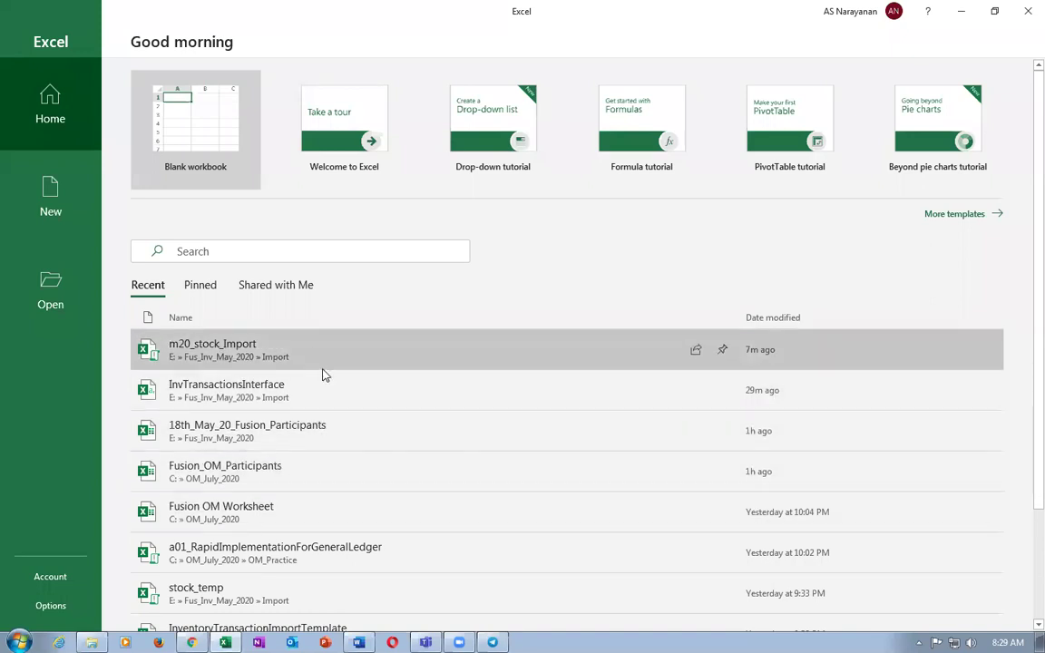
{"action": "left_click", "coordinate": [1025, 27]}
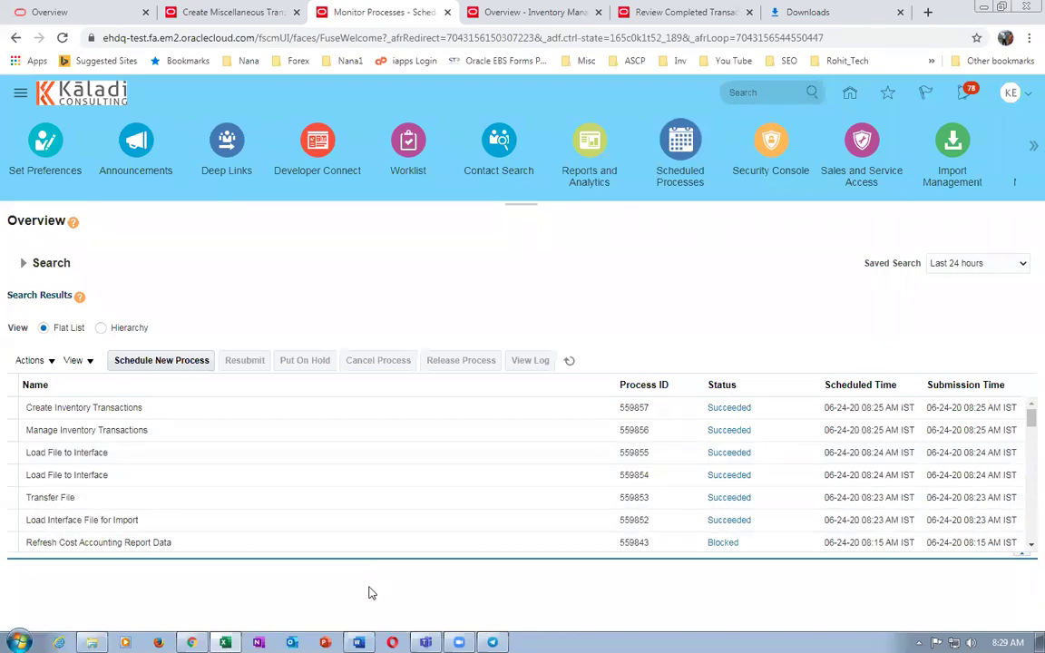
{"action": "left_click", "coordinate": [294, 416]}
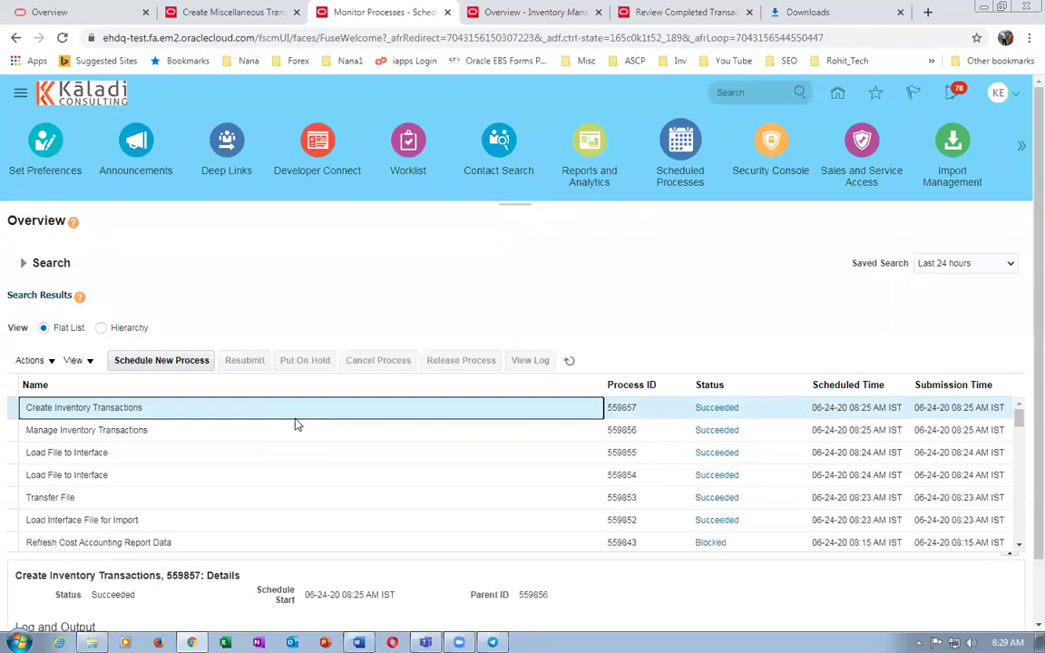
{"action": "left_click", "coordinate": [295, 437]}
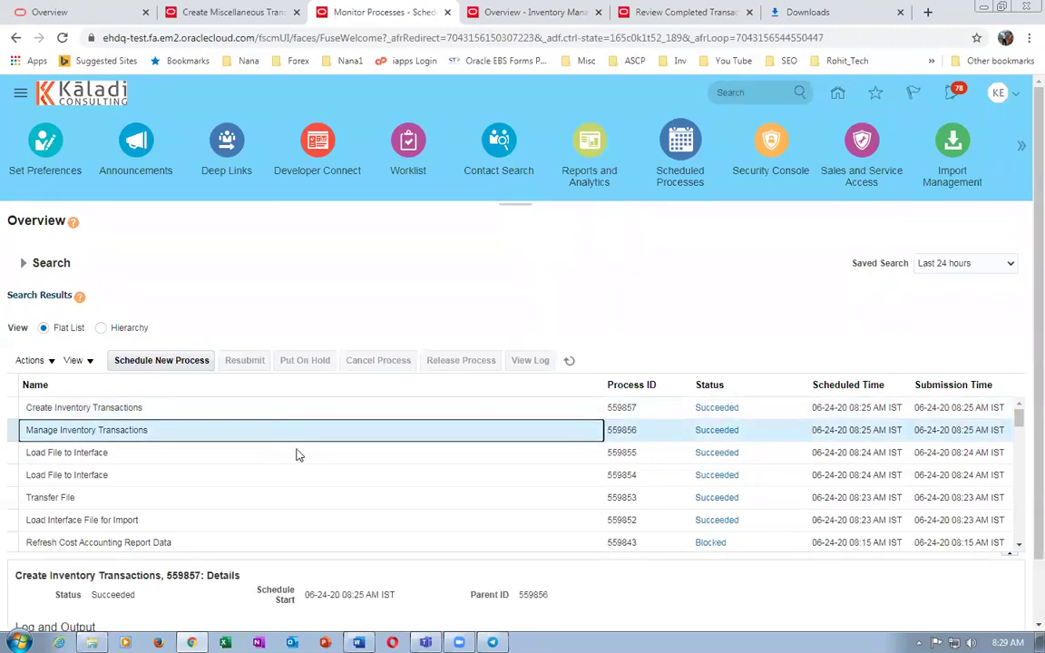
{"action": "left_click", "coordinate": [296, 453]}
{"action": "left_click", "coordinate": [291, 473]}
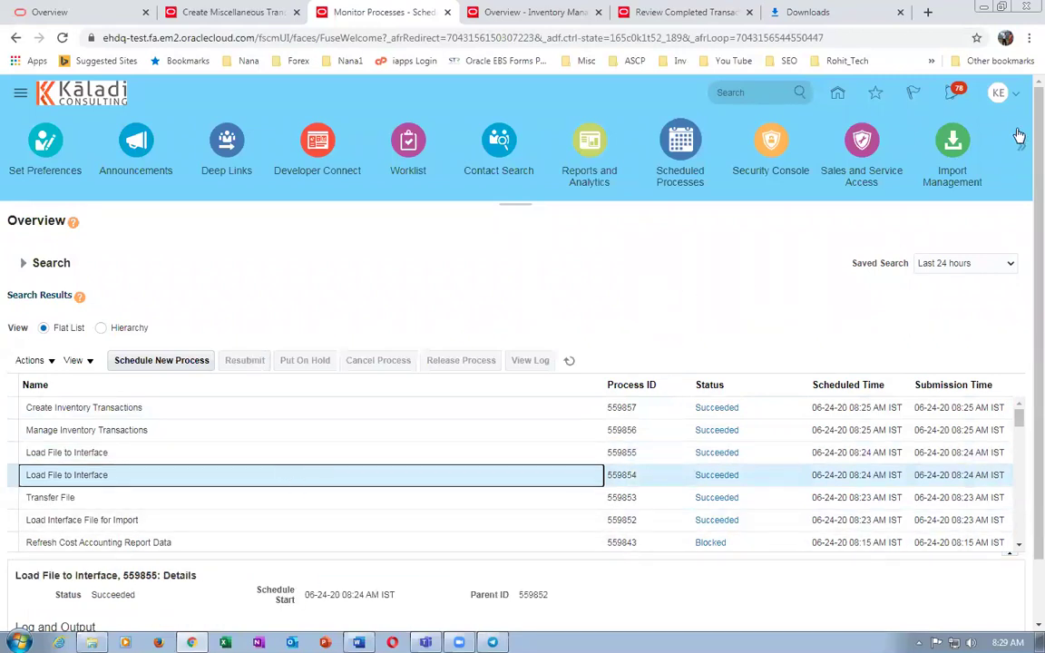
Sign out of Oracle Applications Cloud from the scheduled processes page, confirm the logout and close that browser tab.
{"action": "left_click", "coordinate": [995, 92]}
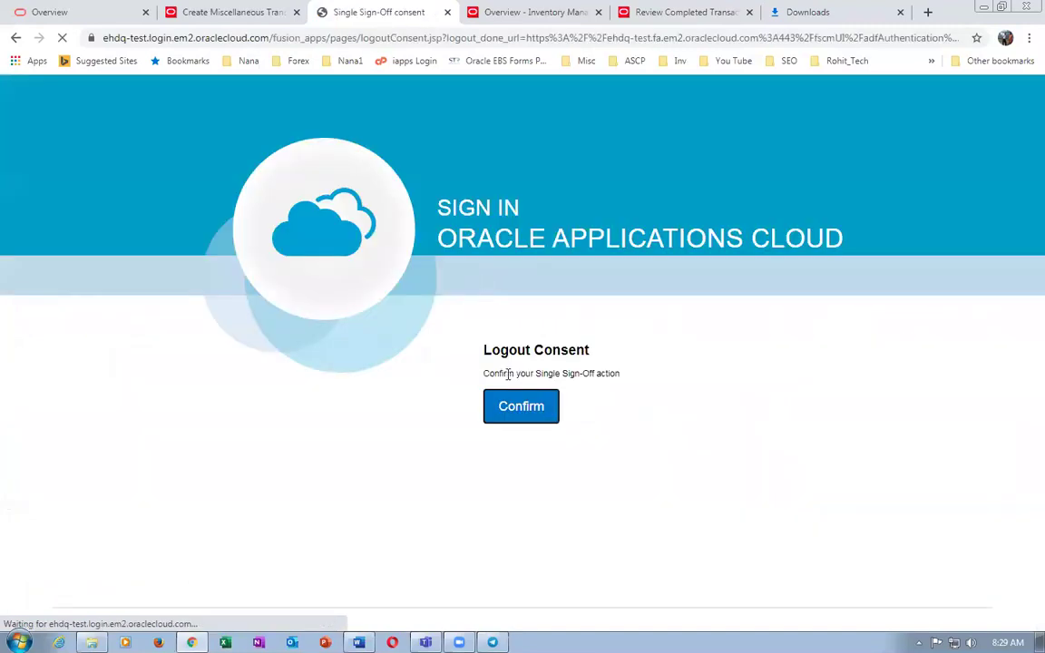
{"action": "left_click", "coordinate": [530, 405]}
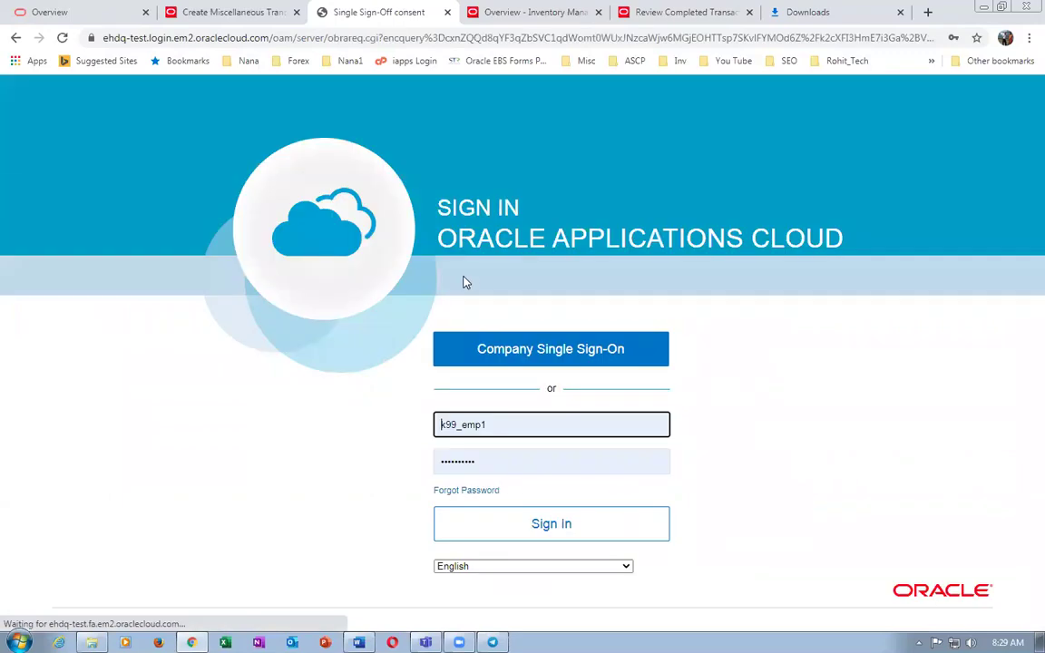
{"action": "left_click", "coordinate": [447, 12]}
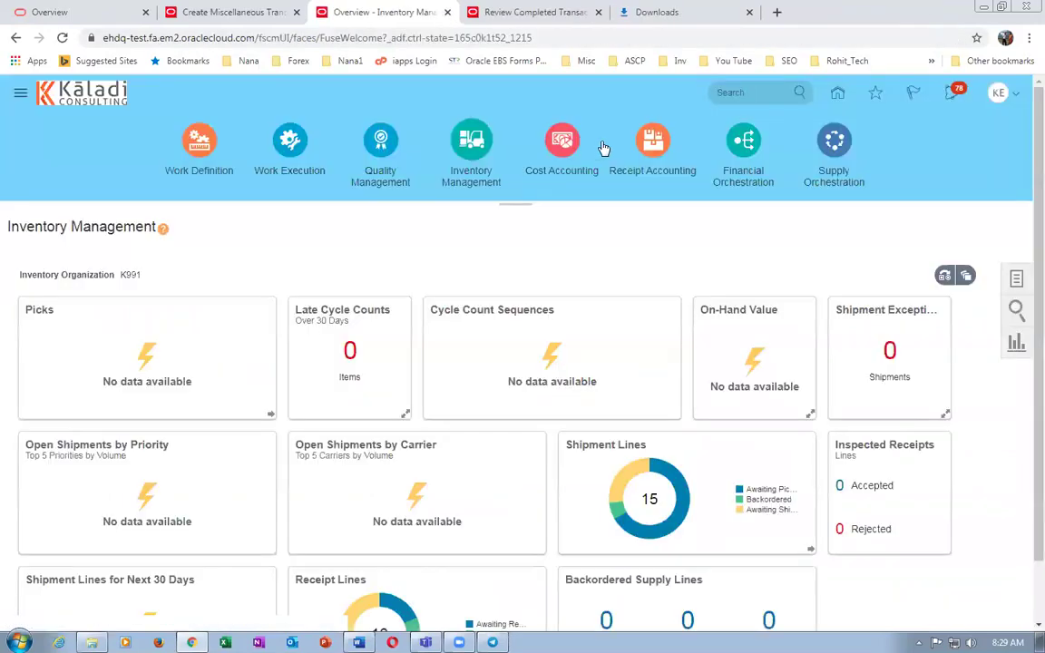
Open the zkvd Oracle instance in a new browser tab, confirm its single sign-off and sign in.
{"action": "left_click", "coordinate": [890, 13]}
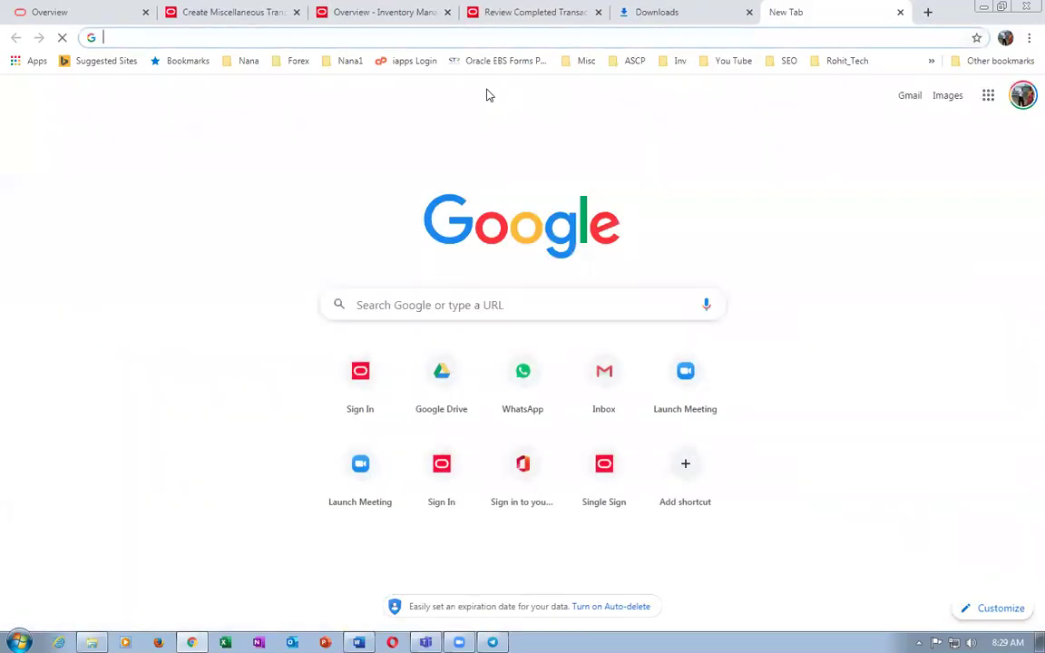
{"action": "type", "text": "zkvd"}
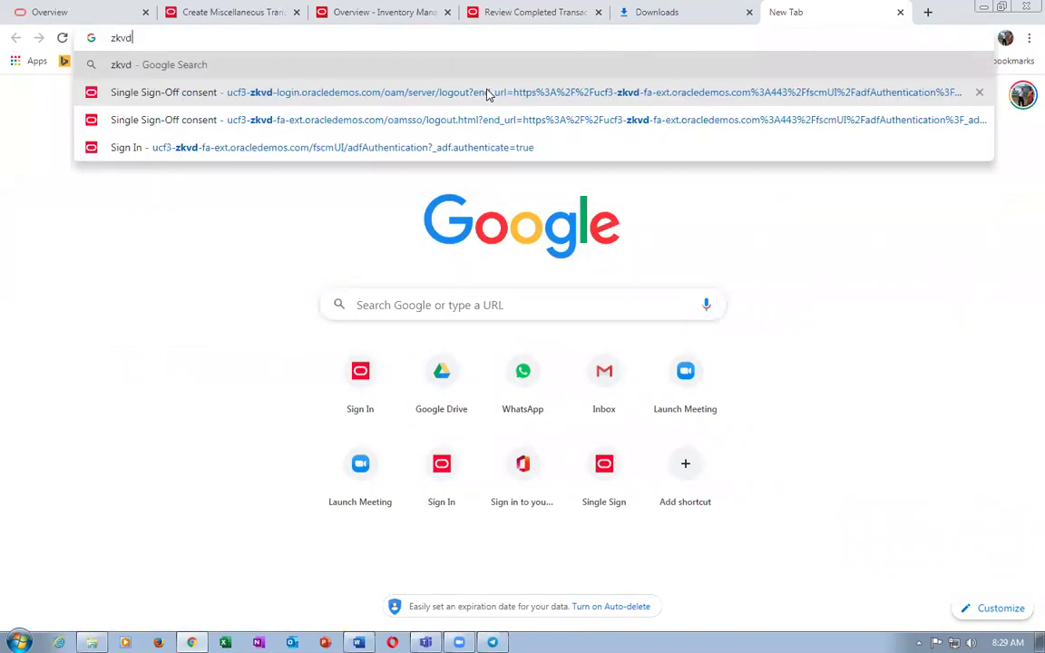
{"action": "key", "text": "Down"}
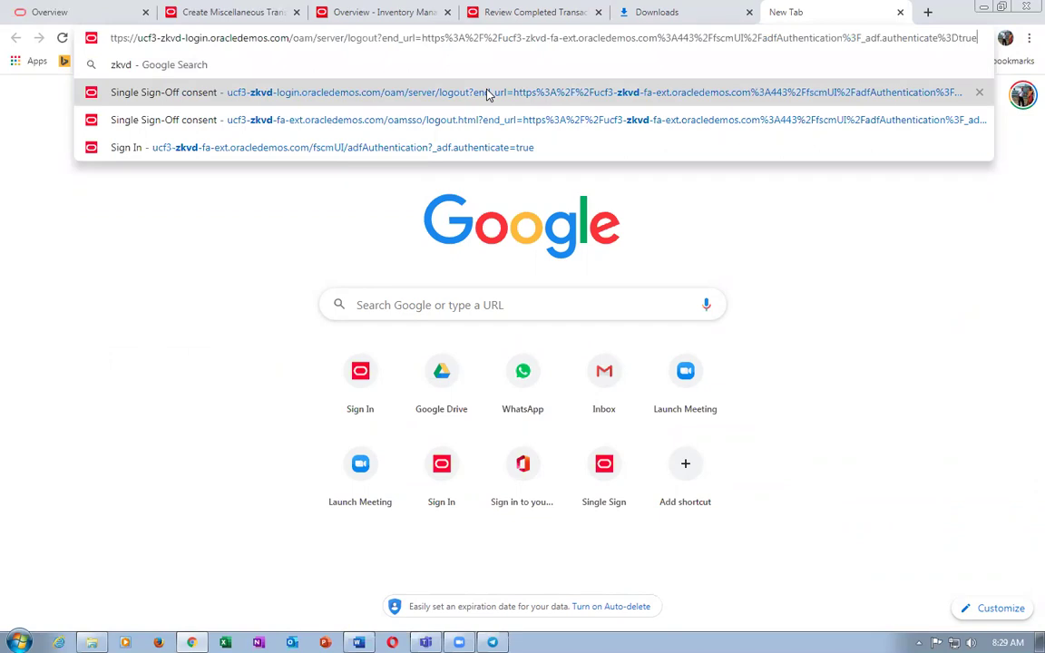
{"action": "key", "text": "Return"}
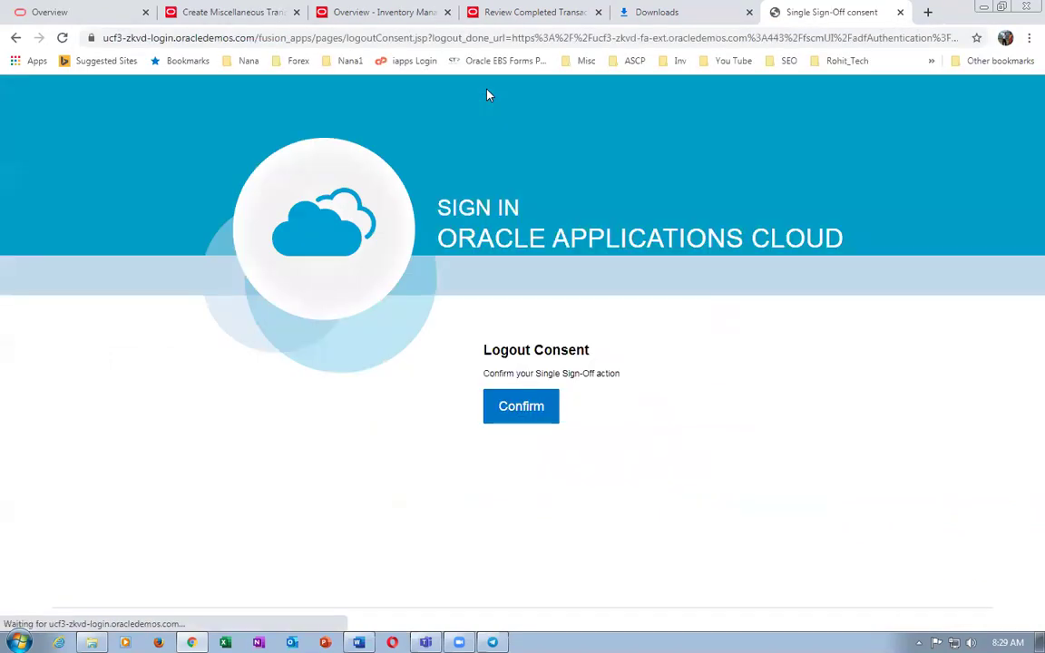
{"action": "left_click", "coordinate": [519, 405]}
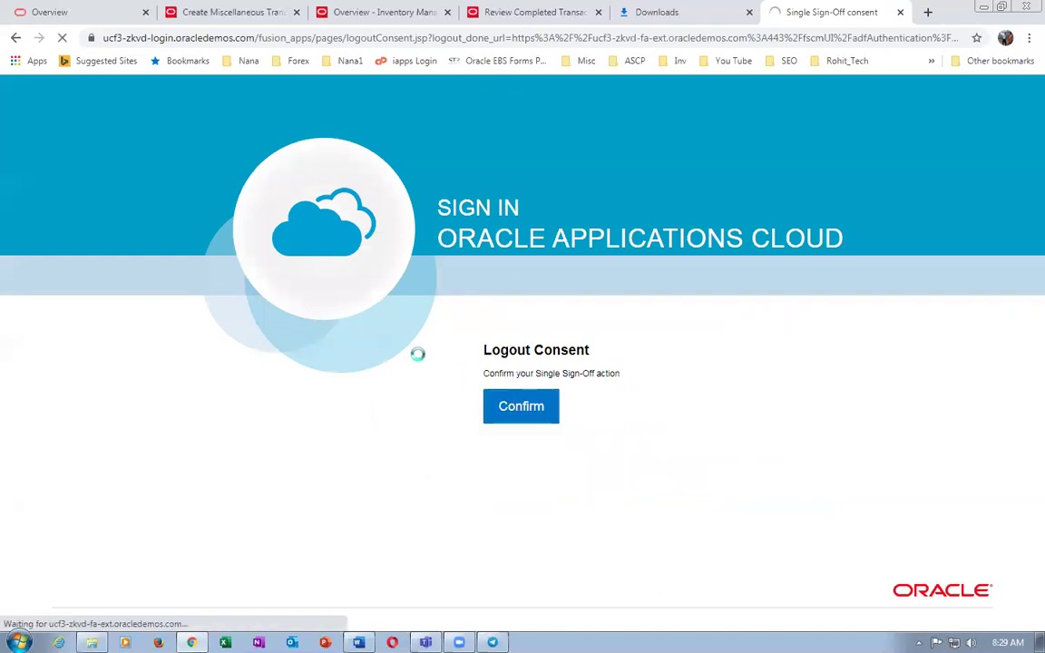
{"action": "left_click", "coordinate": [465, 459]}
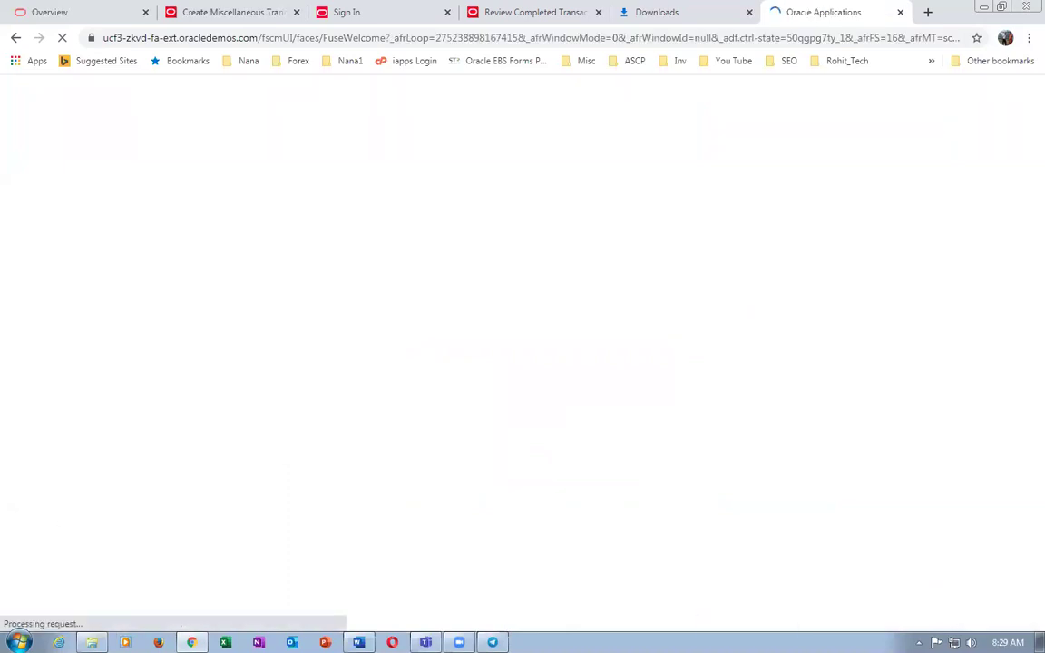
Switch to File Explorer and open the Records folder inside Fus_Inv_May_2020 on the Nana2 (E:) drive.
{"action": "mouse_move", "coordinate": [91, 643]}
{"action": "left_click", "coordinate": [92, 613]}
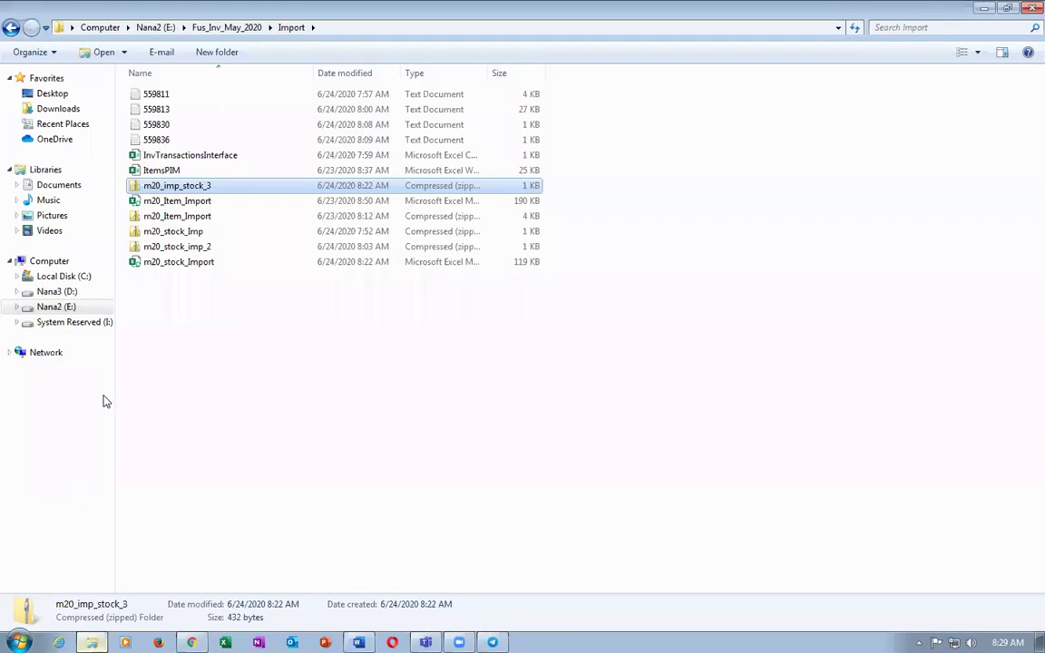
{"action": "left_click", "coordinate": [68, 309]}
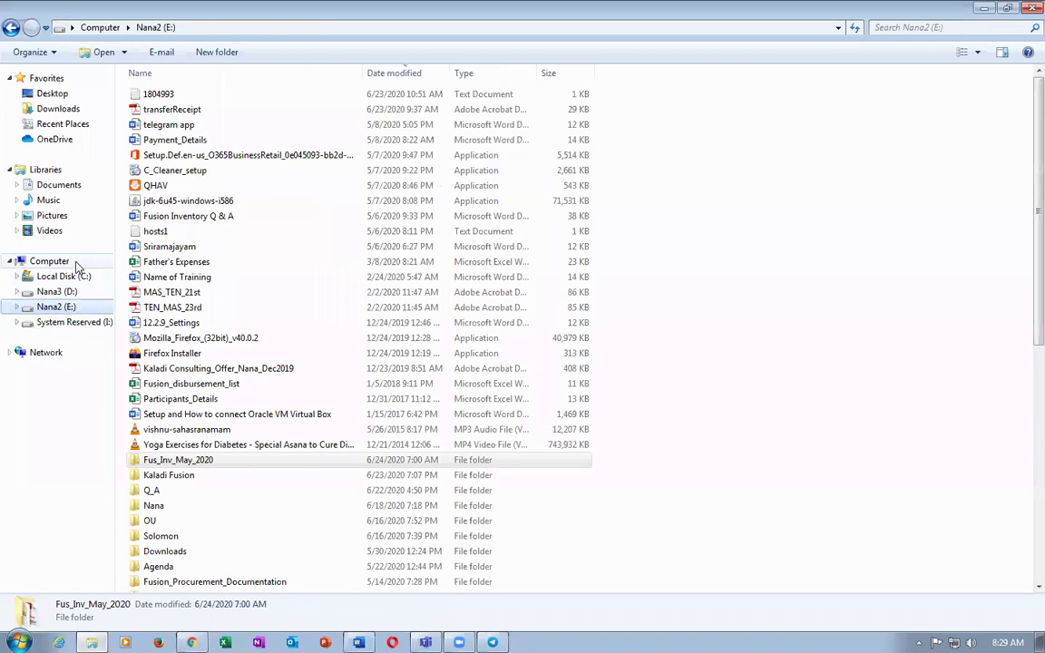
{"action": "left_click", "coordinate": [64, 276]}
{"action": "left_click", "coordinate": [72, 307]}
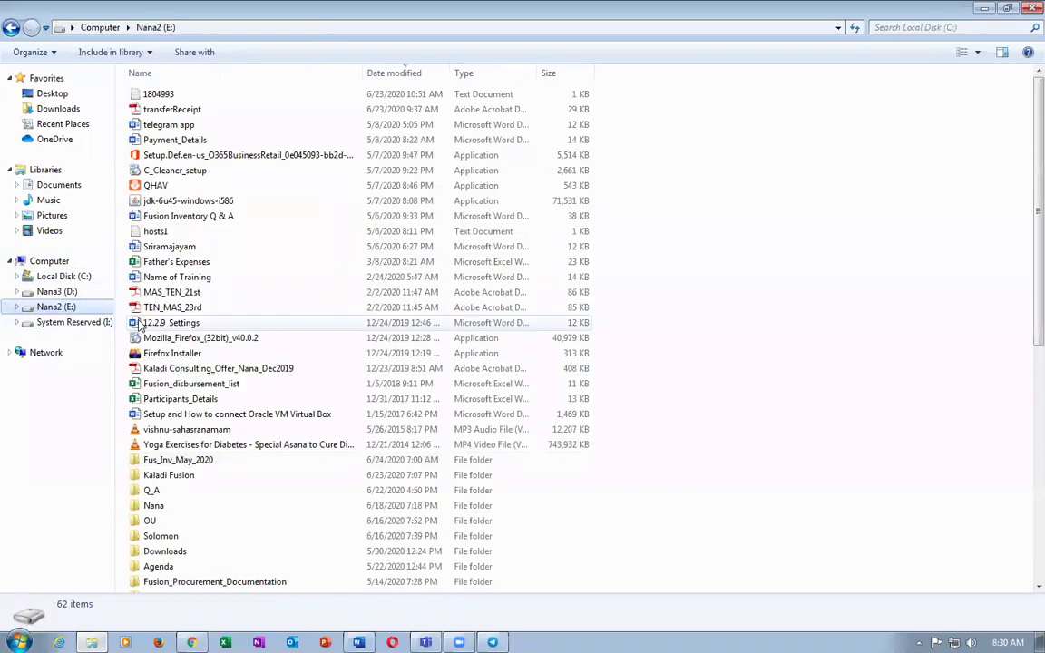
{"action": "left_click", "coordinate": [228, 308]}
{"action": "double_click", "coordinate": [208, 461]}
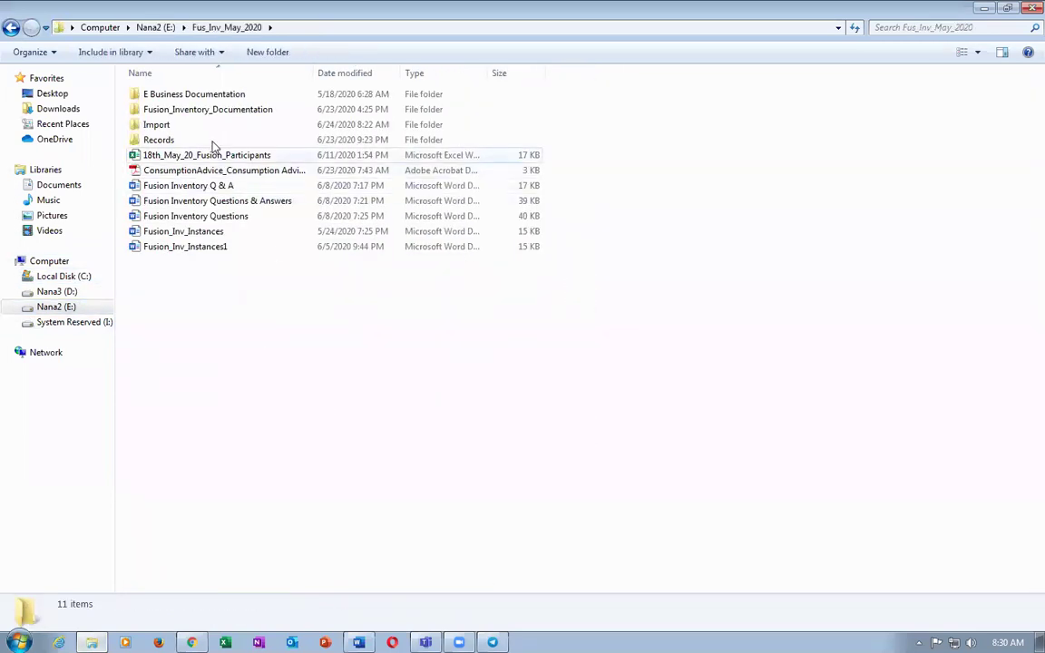
{"action": "double_click", "coordinate": [183, 125]}
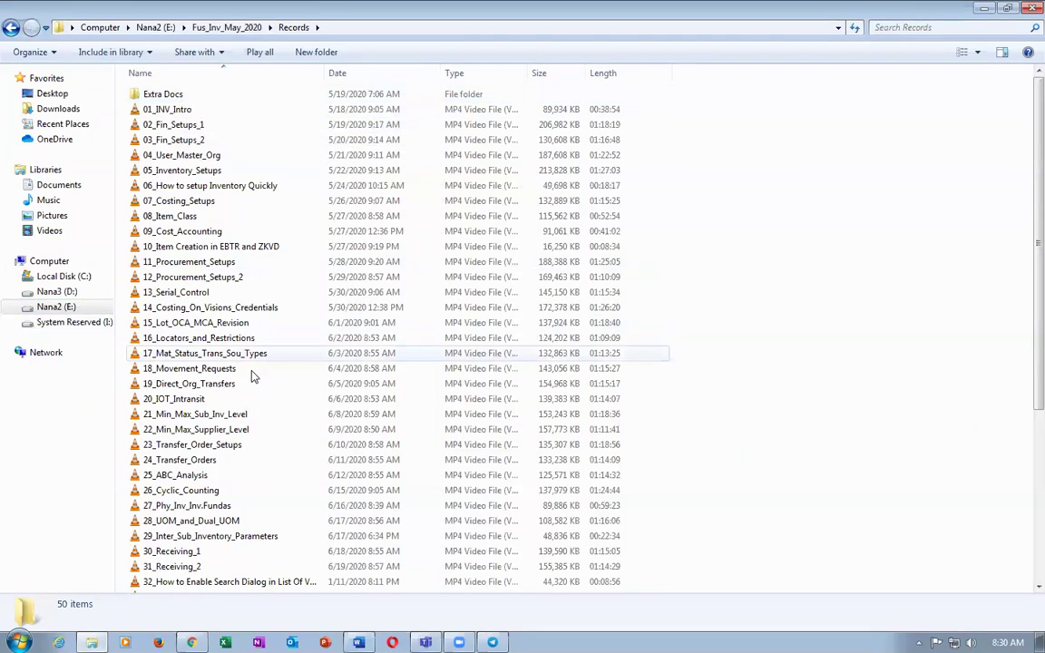
Open the workbook 48_Fusion OM Worksheet from the Extra Docs folder within Records.
{"action": "scroll", "coordinate": [1020, 516], "scroll_direction": "down", "scroll_amount": 5}
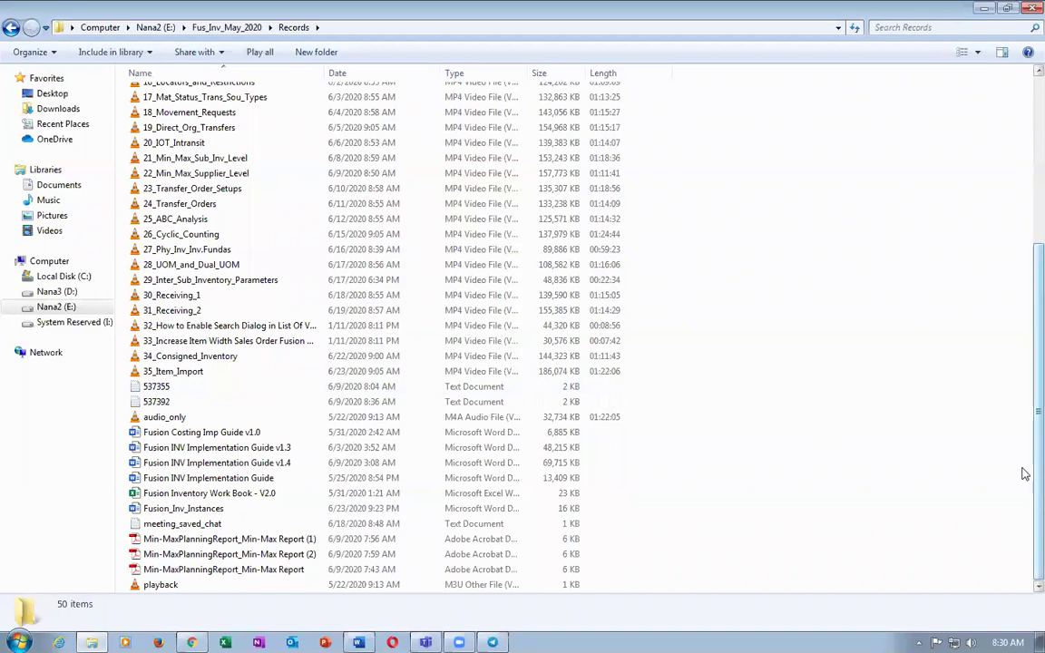
{"action": "scroll", "coordinate": [1021, 474], "scroll_direction": "up", "scroll_amount": 6}
{"action": "double_click", "coordinate": [161, 93]}
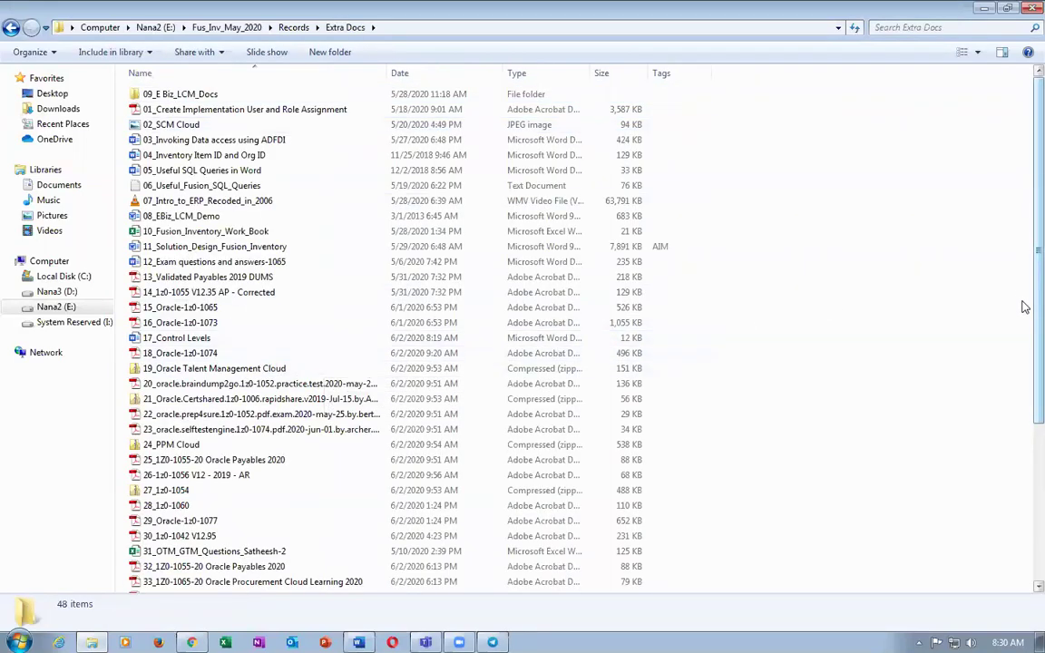
{"action": "scroll", "coordinate": [1021, 303], "scroll_direction": "down", "scroll_amount": 5}
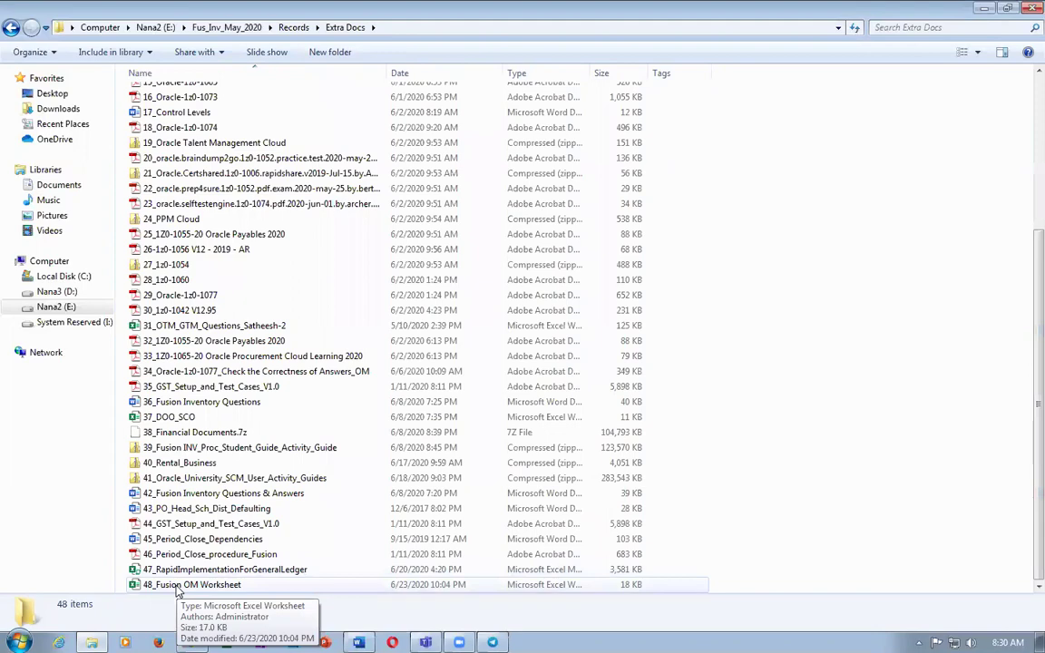
{"action": "double_click", "coordinate": [178, 590]}
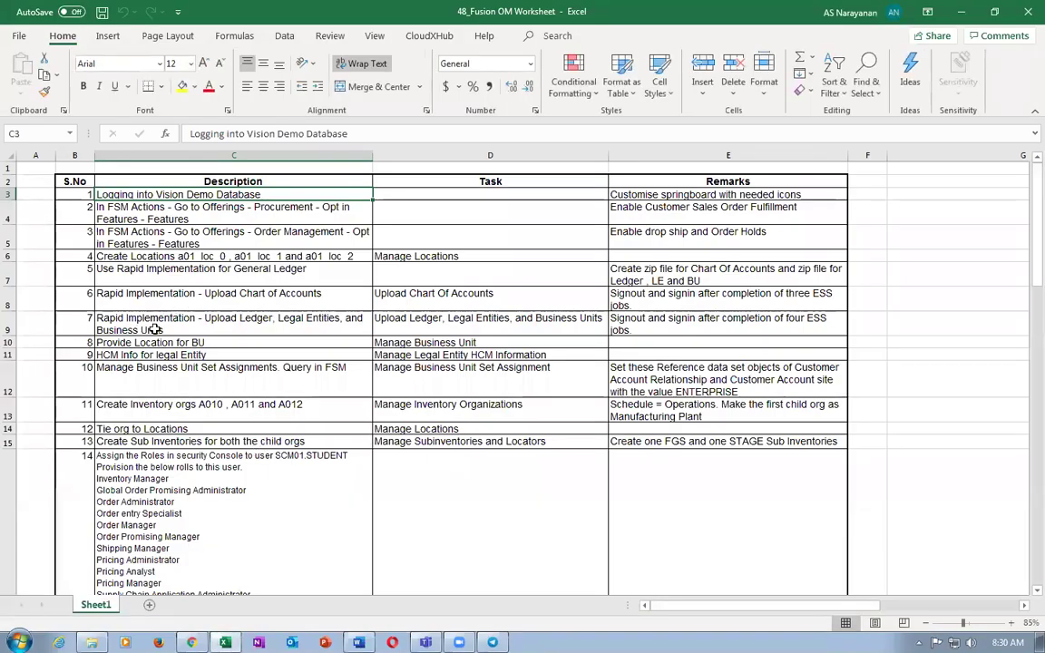
Examine tasks 5 to 9, from Rapid Implementation for General Ledger to HCM Info for legal Entity, and select their number, description and task cells.
{"action": "left_click", "coordinate": [84, 272]}
{"action": "left_click", "coordinate": [121, 302]}
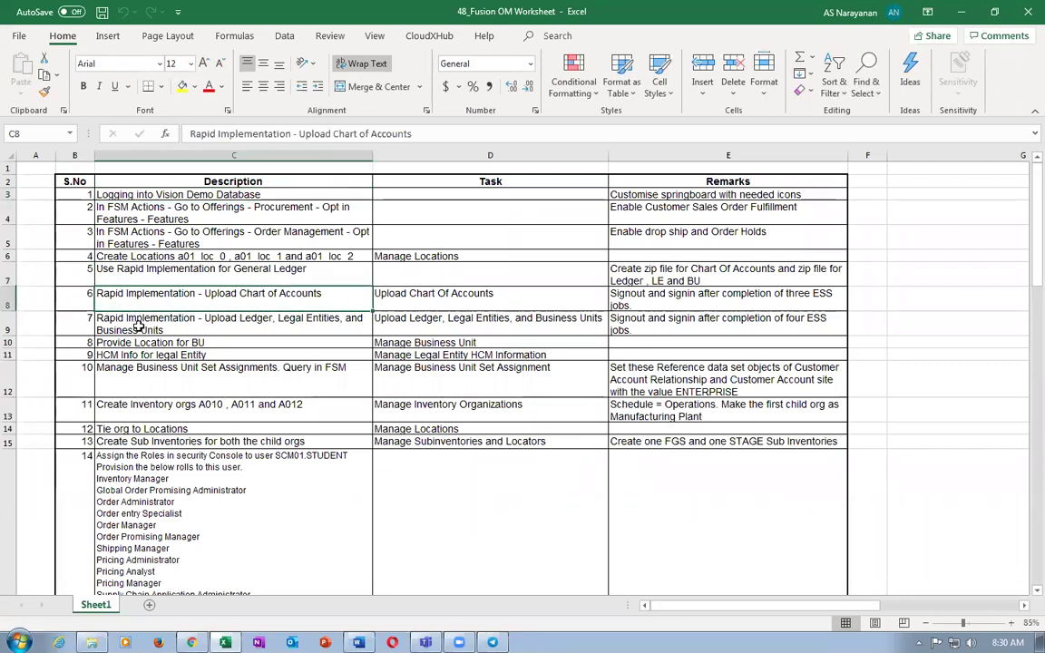
{"action": "left_click", "coordinate": [138, 325]}
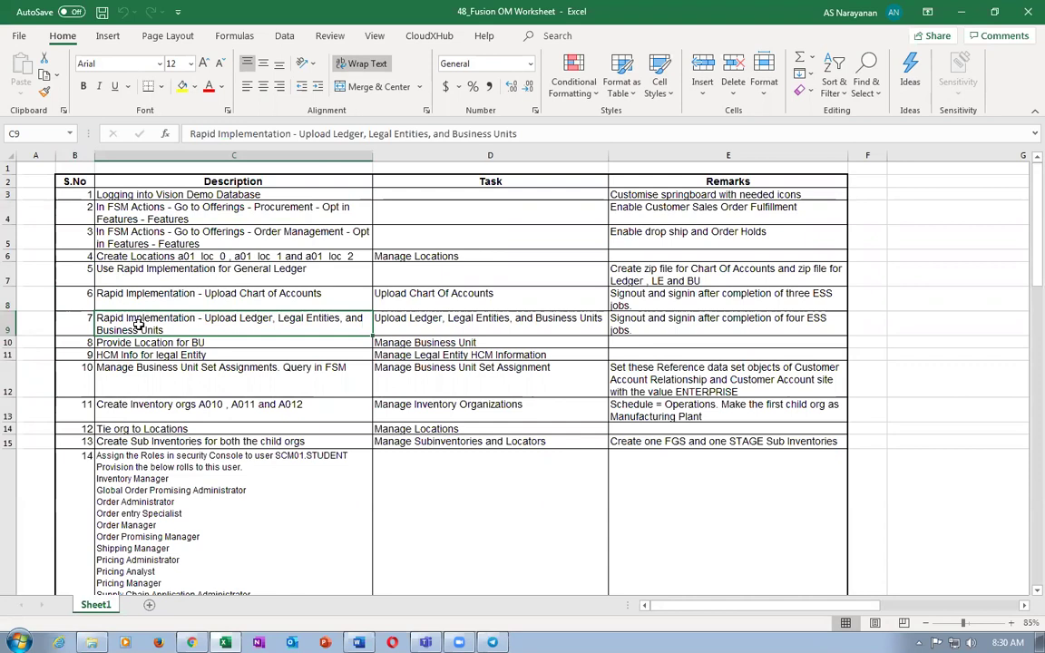
{"action": "left_click", "coordinate": [138, 343]}
{"action": "left_click", "coordinate": [141, 355]}
{"action": "left_click_drag", "start_coordinate": [78, 266], "coordinate": [441, 356]}
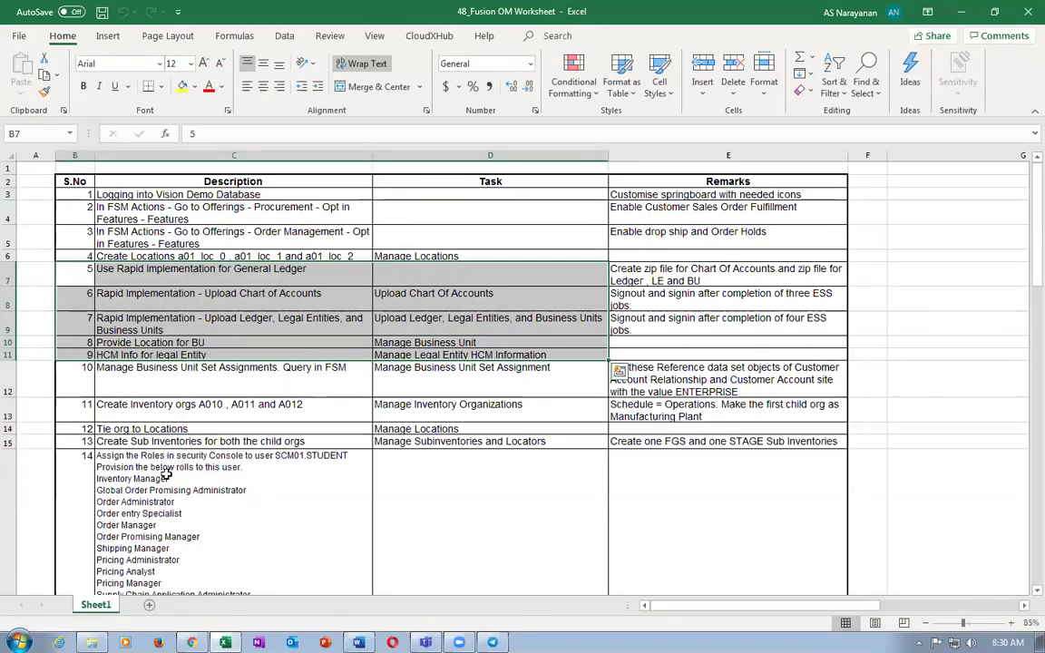
Read through the Order Management topics from the role assignments in item 14 to item 108, including Buy 1 Get 1 Free.
{"action": "left_click", "coordinate": [166, 476]}
{"action": "scroll", "coordinate": [181, 479], "scroll_direction": "down", "scroll_amount": 9}
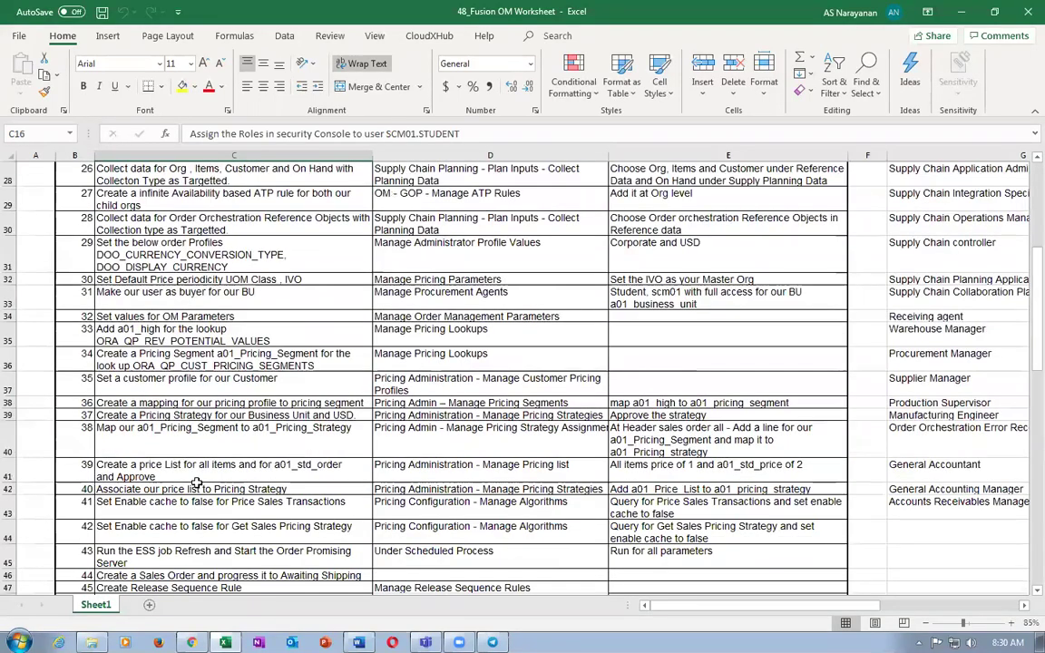
{"action": "scroll", "coordinate": [196, 481], "scroll_direction": "down", "scroll_amount": 18}
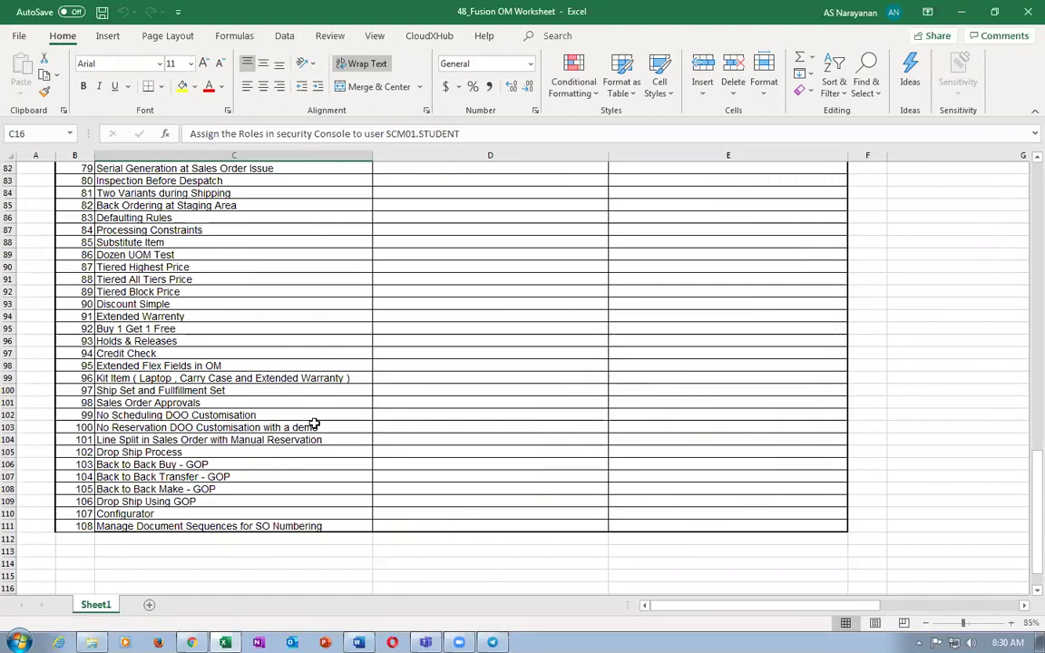
{"action": "left_click", "coordinate": [215, 556]}
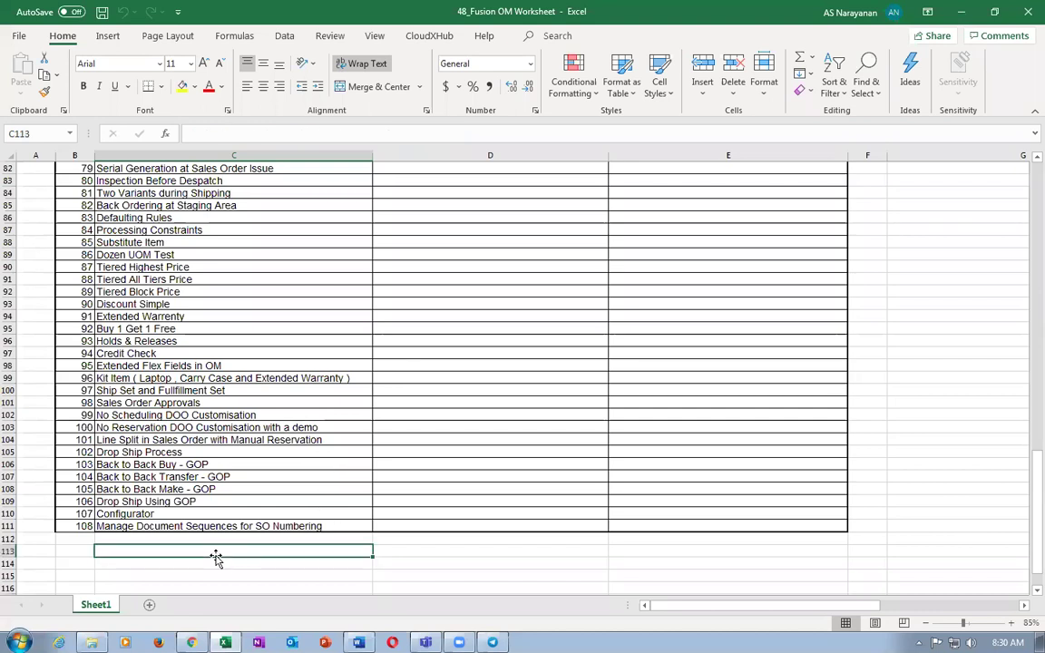
{"action": "left_click", "coordinate": [207, 542]}
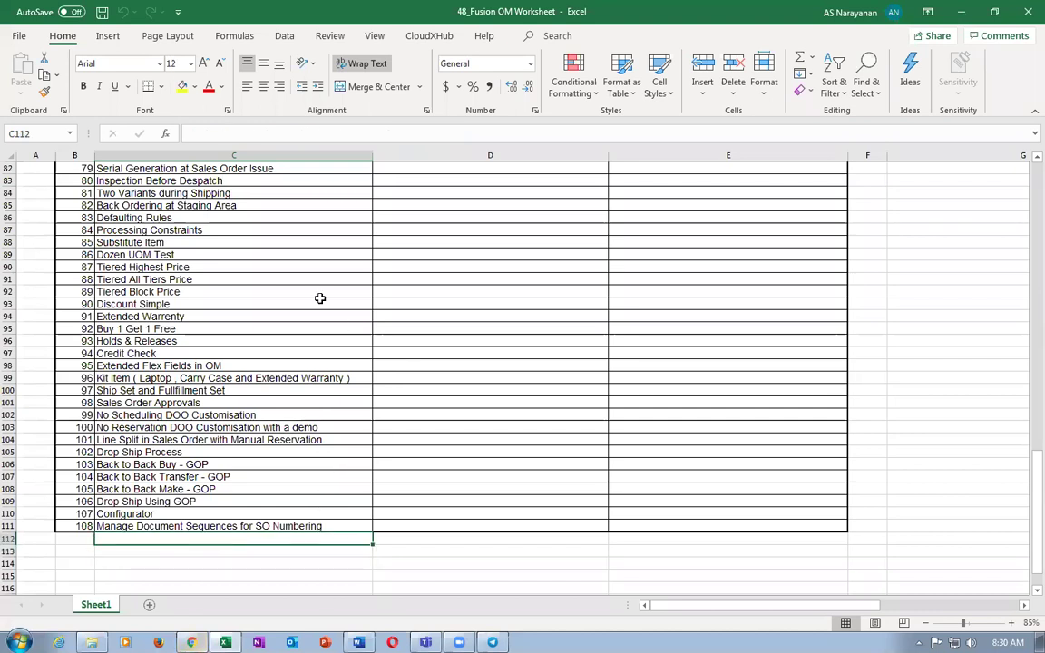
{"action": "left_click", "coordinate": [191, 328]}
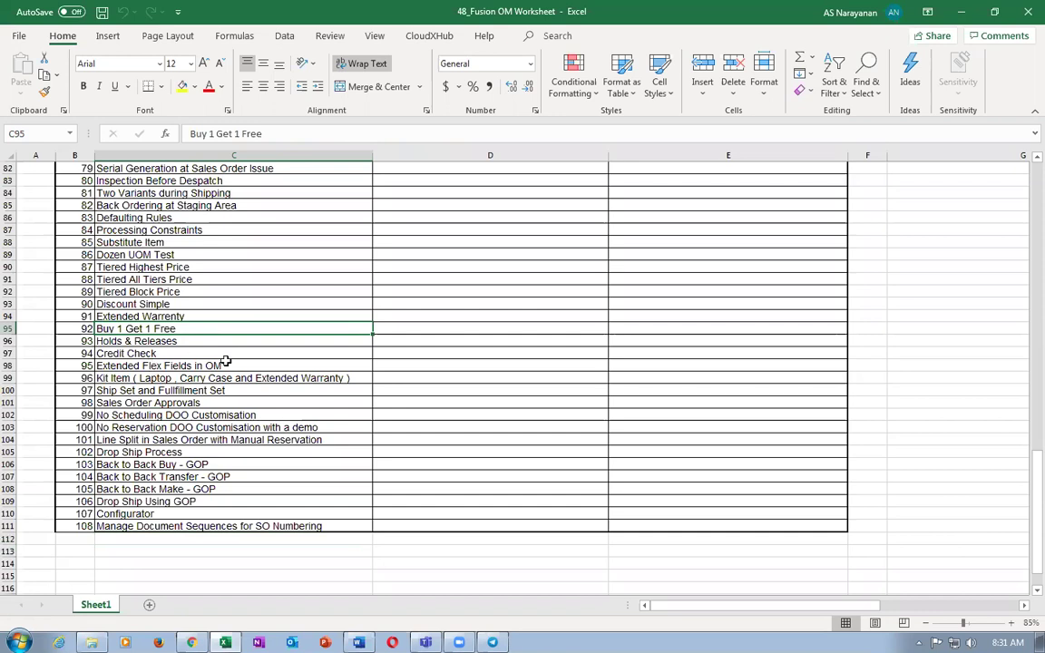
Review the OM Activities note and the business process topics below it, back up to the start of the worksheet.
{"action": "scroll", "coordinate": [225, 361], "scroll_direction": "up", "scroll_amount": 3}
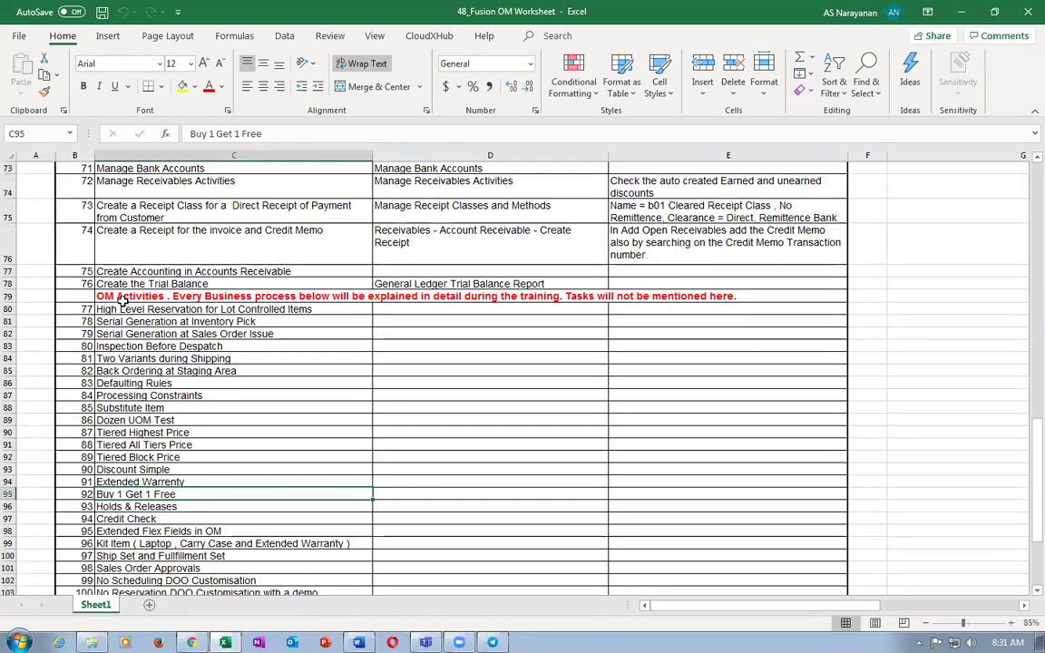
{"action": "left_click", "coordinate": [184, 297]}
{"action": "scroll", "coordinate": [243, 400], "scroll_direction": "down", "scroll_amount": 3}
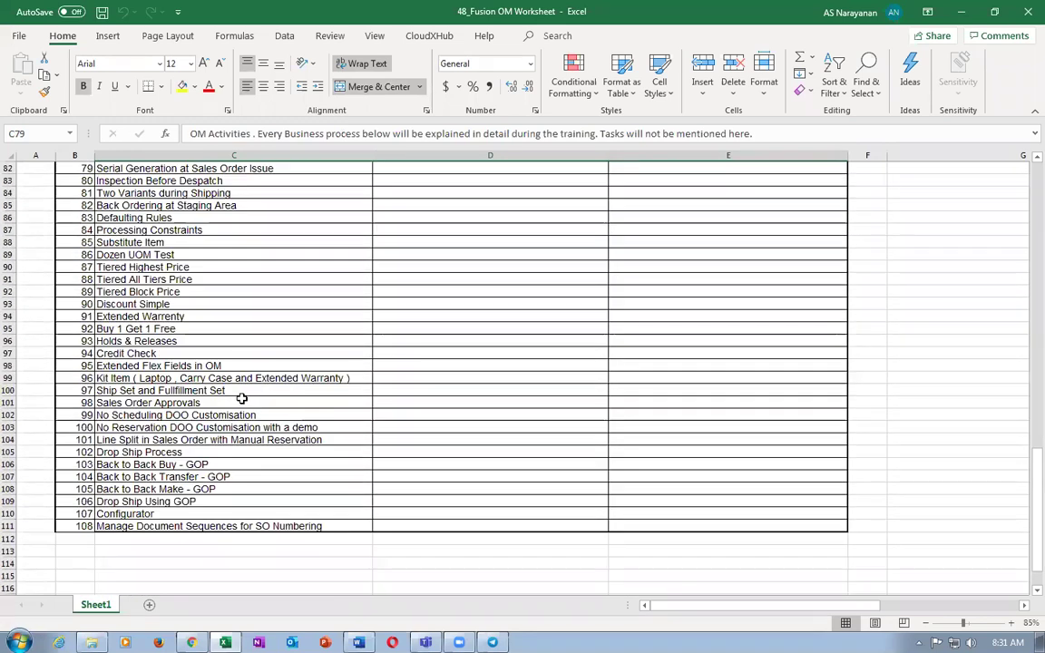
{"action": "scroll", "coordinate": [241, 400], "scroll_direction": "up", "scroll_amount": 17}
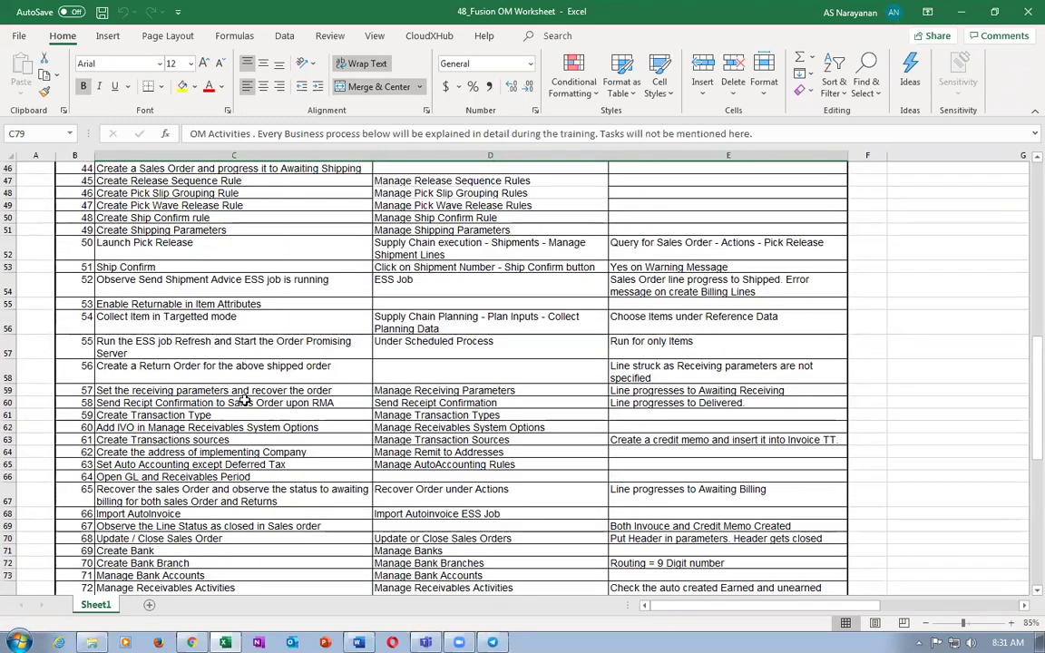
{"action": "scroll", "coordinate": [244, 400], "scroll_direction": "up", "scroll_amount": 10}
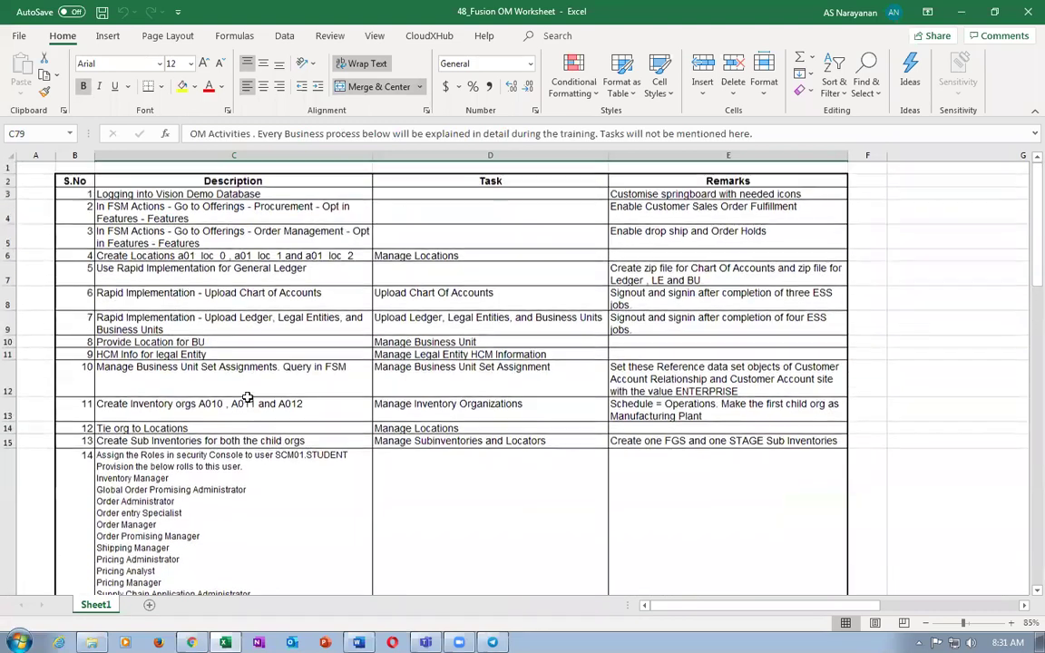
Examine item 5, Use Rapid Implementation for General Ledger, including its remark about creating the zip files.
{"action": "left_click", "coordinate": [78, 275]}
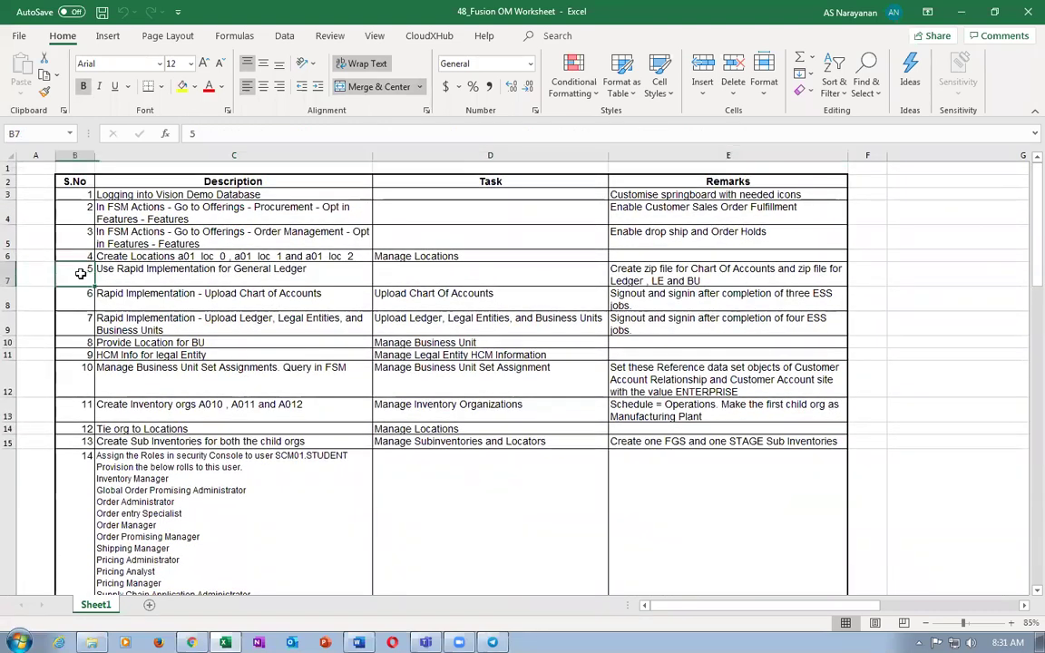
{"action": "left_click", "coordinate": [178, 275]}
{"action": "left_click", "coordinate": [680, 275]}
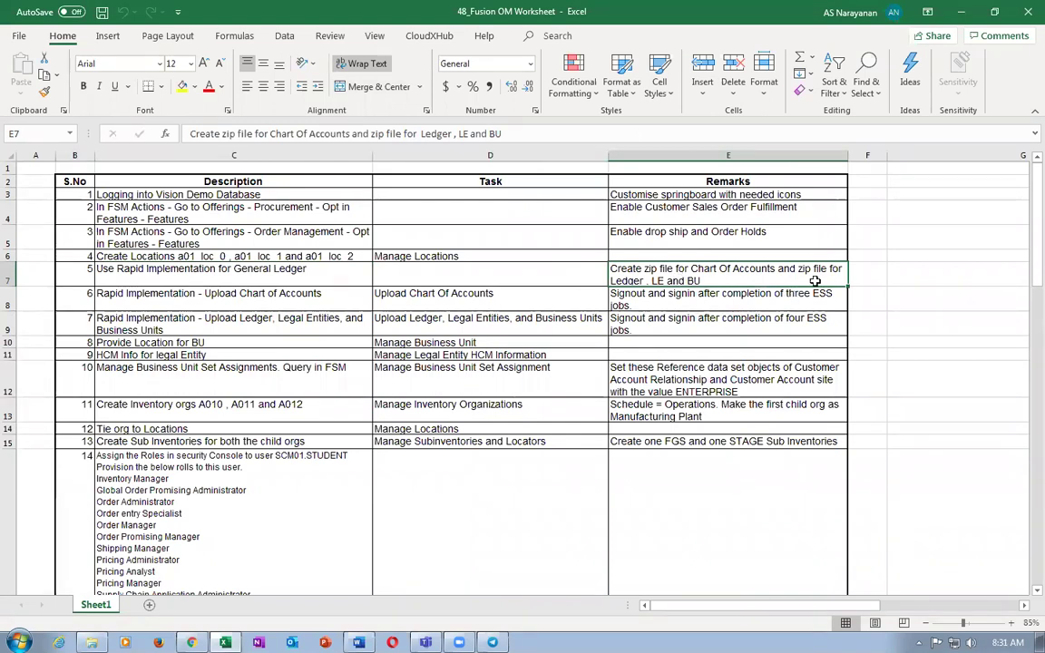
{"action": "left_click", "coordinate": [212, 281]}
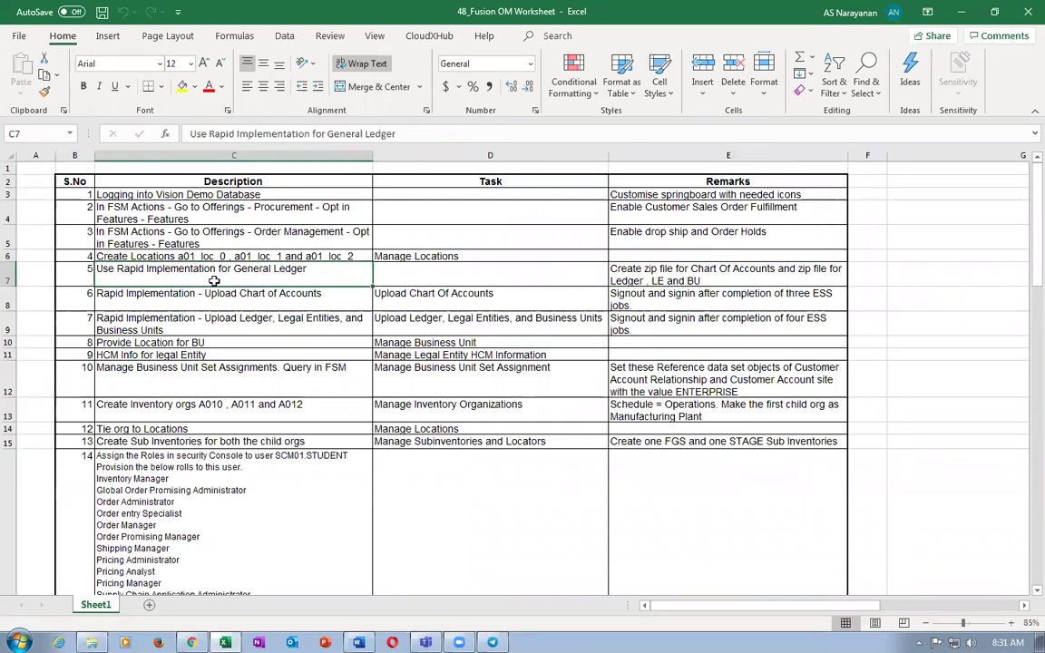
Switch to File Explorer and open the workbook 47_RapidImplementationForGeneralLedger from the Extra Docs folder.
{"action": "key", "text": "alt+Tab"}
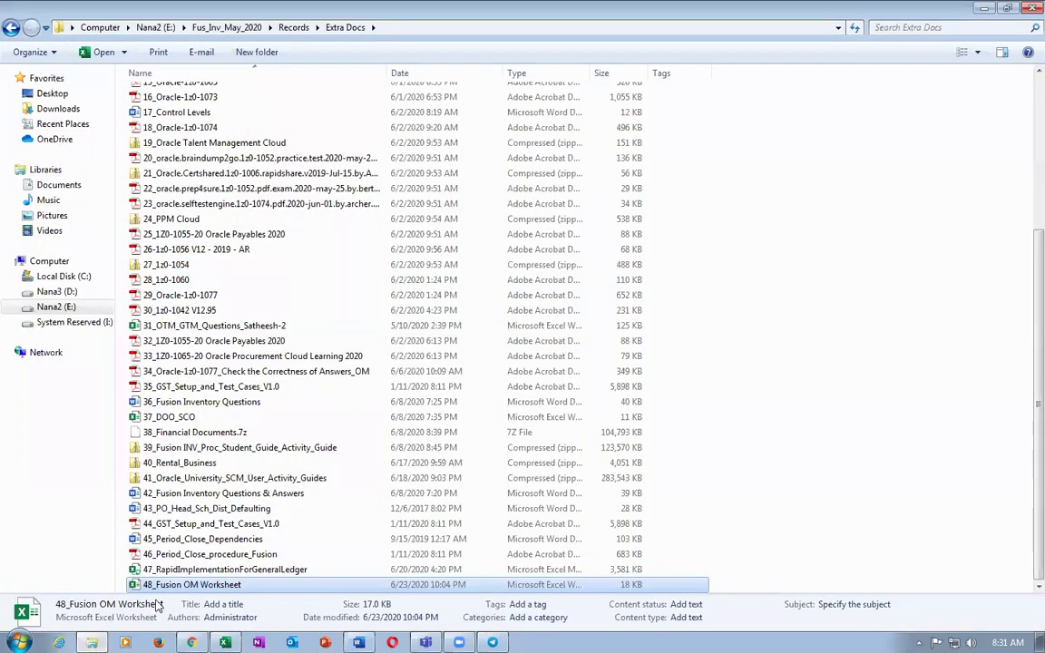
{"action": "key", "text": "Up"}
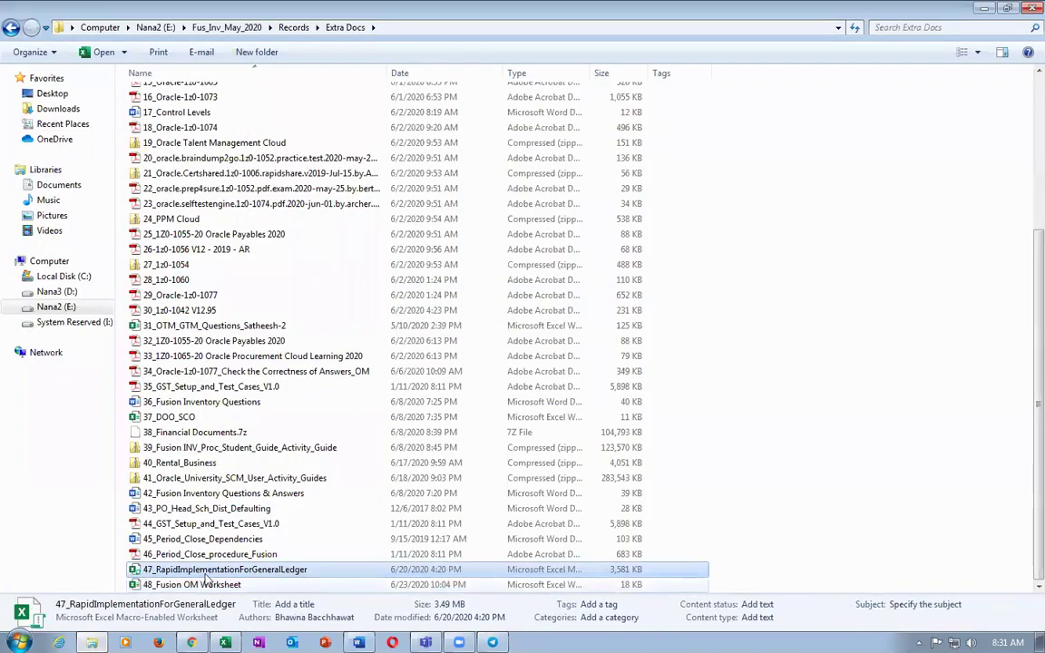
{"action": "key", "text": "alt+Tab"}
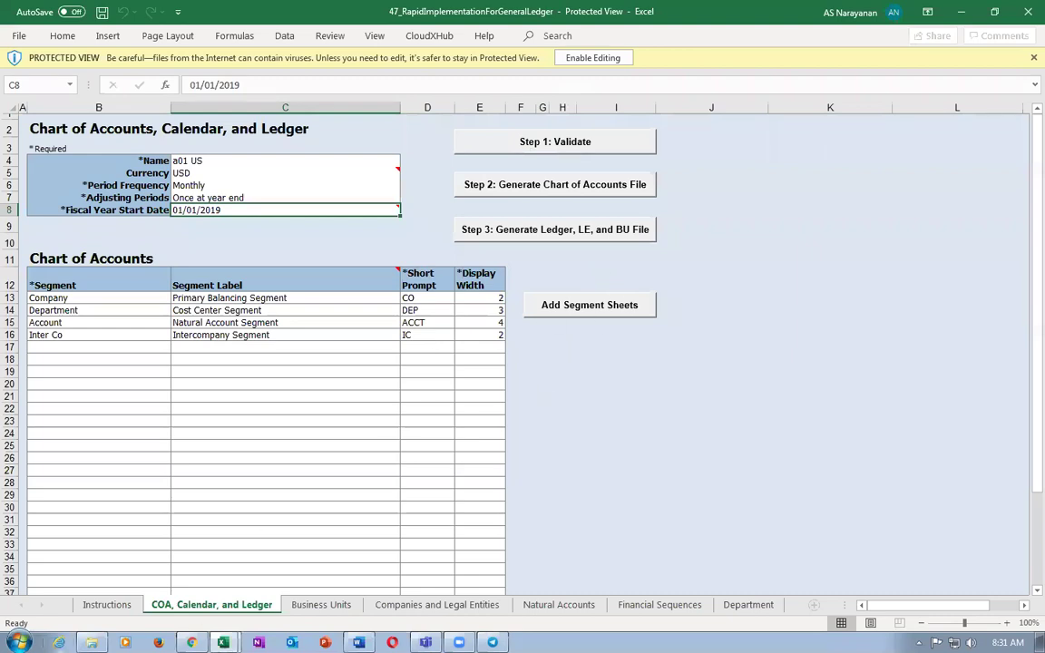
Enable editing of the workbook and read through its Instructions sheet.
{"action": "left_click", "coordinate": [106, 604]}
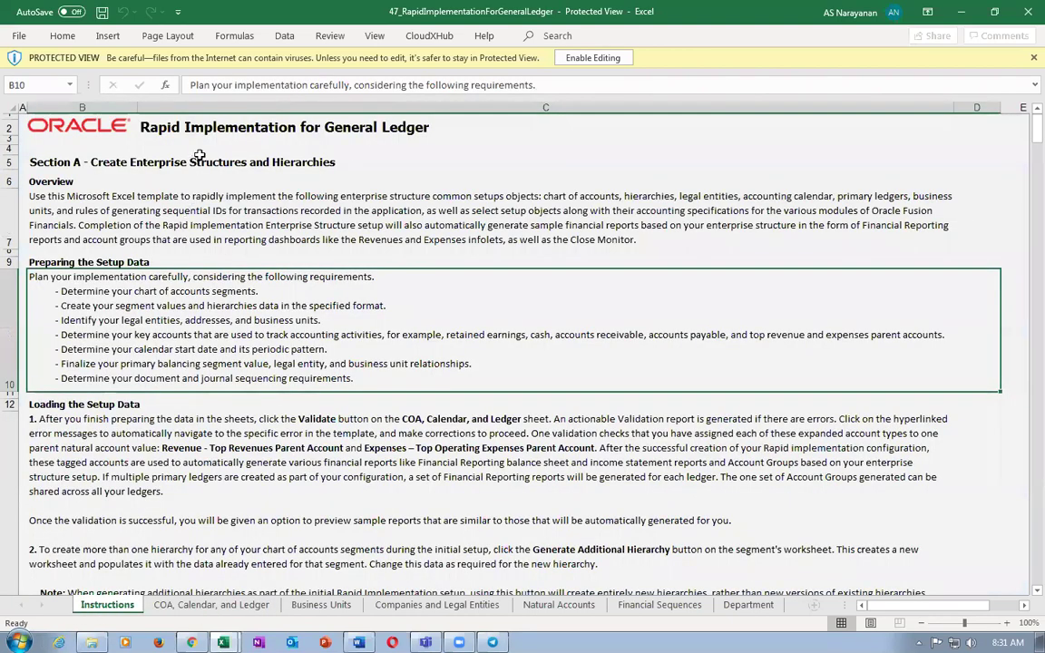
{"action": "left_click", "coordinate": [563, 58]}
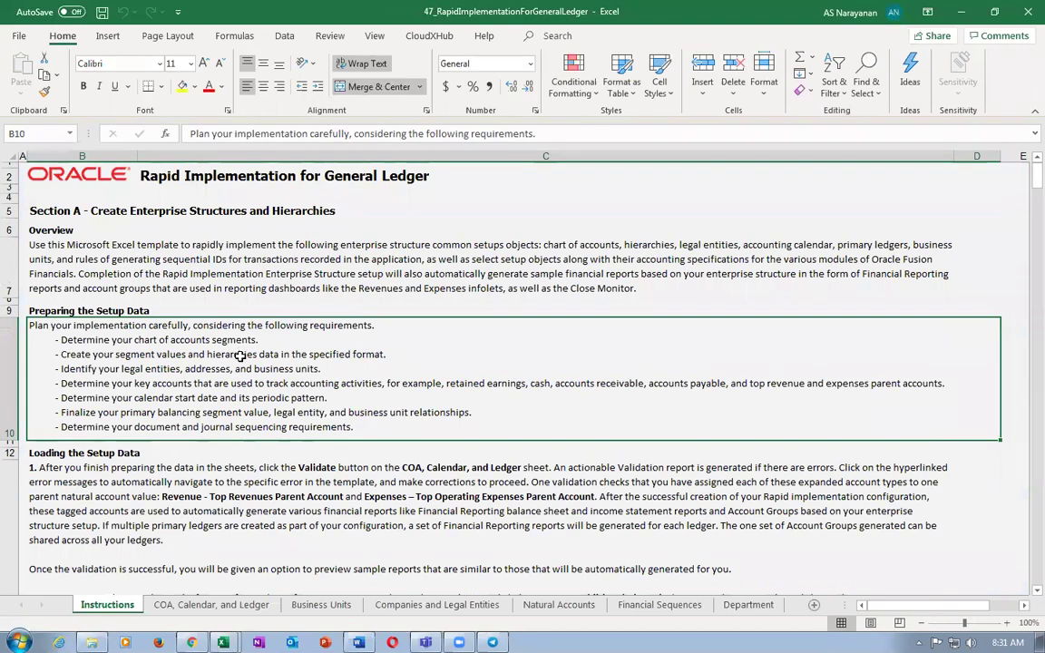
{"action": "scroll", "coordinate": [227, 299], "scroll_direction": "down", "scroll_amount": 5}
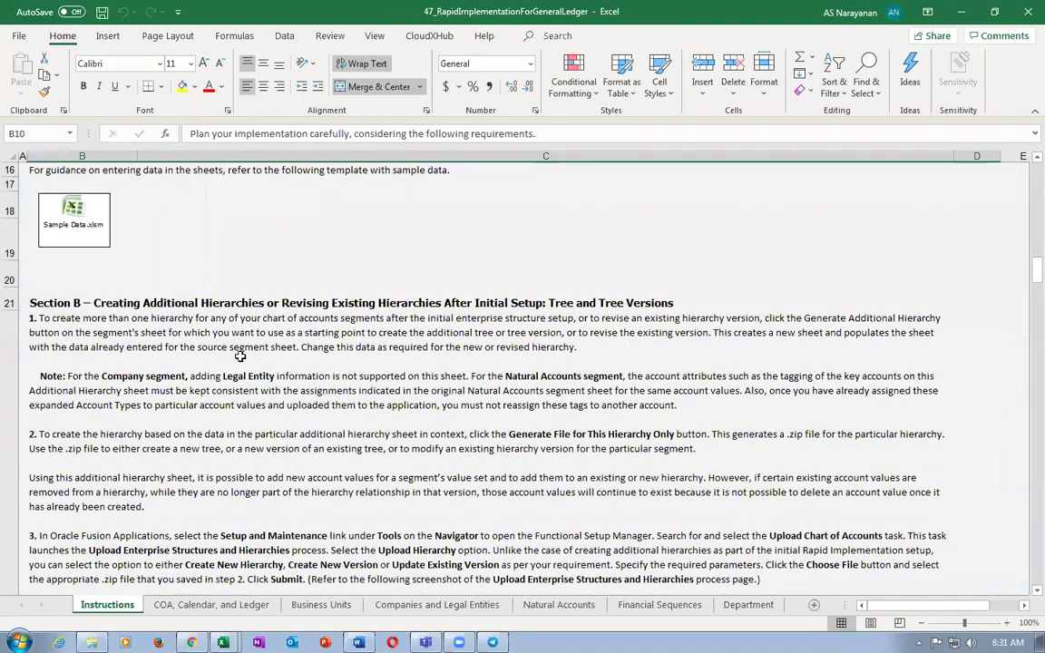
Change the ledger name on the COA, Calendar, and Ledger sheet to x01 US.
{"action": "left_click", "coordinate": [217, 605]}
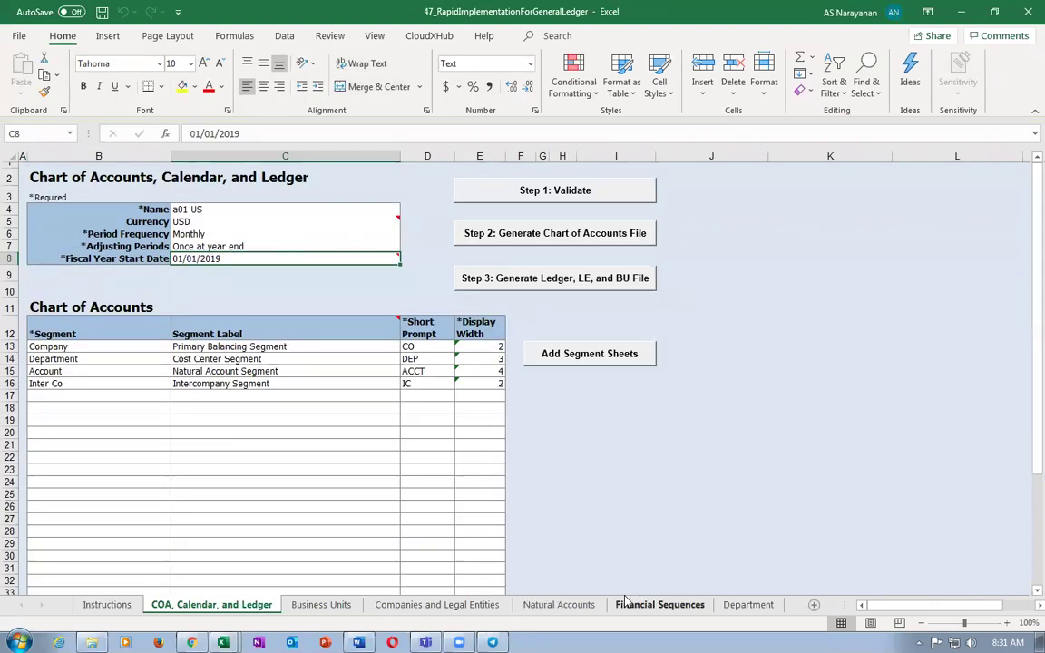
{"action": "left_click", "coordinate": [225, 209]}
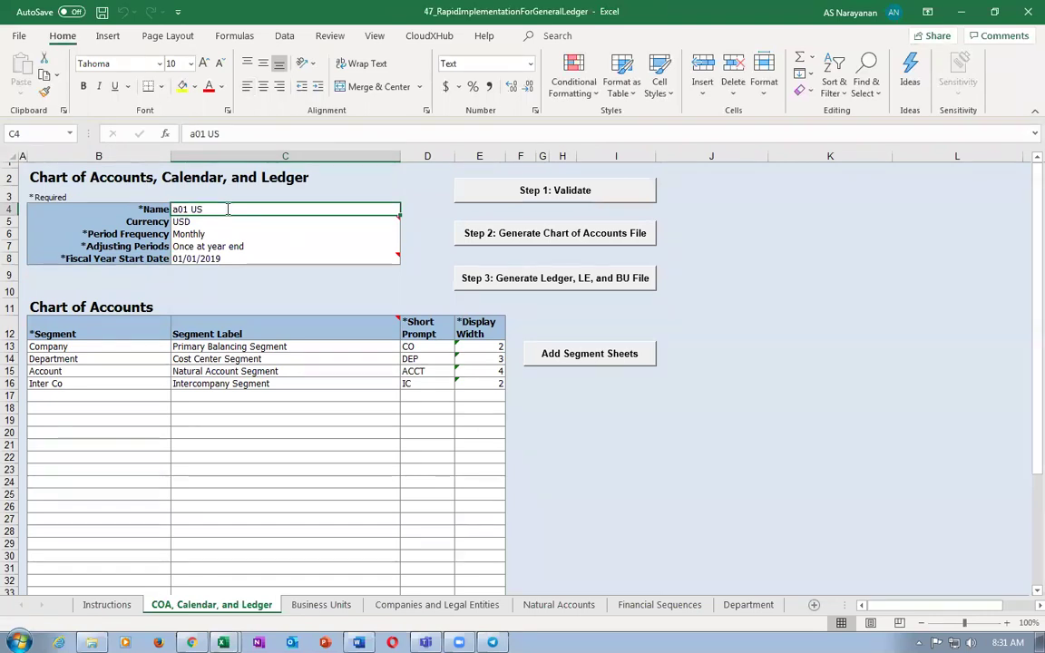
{"action": "double_click", "coordinate": [229, 209]}
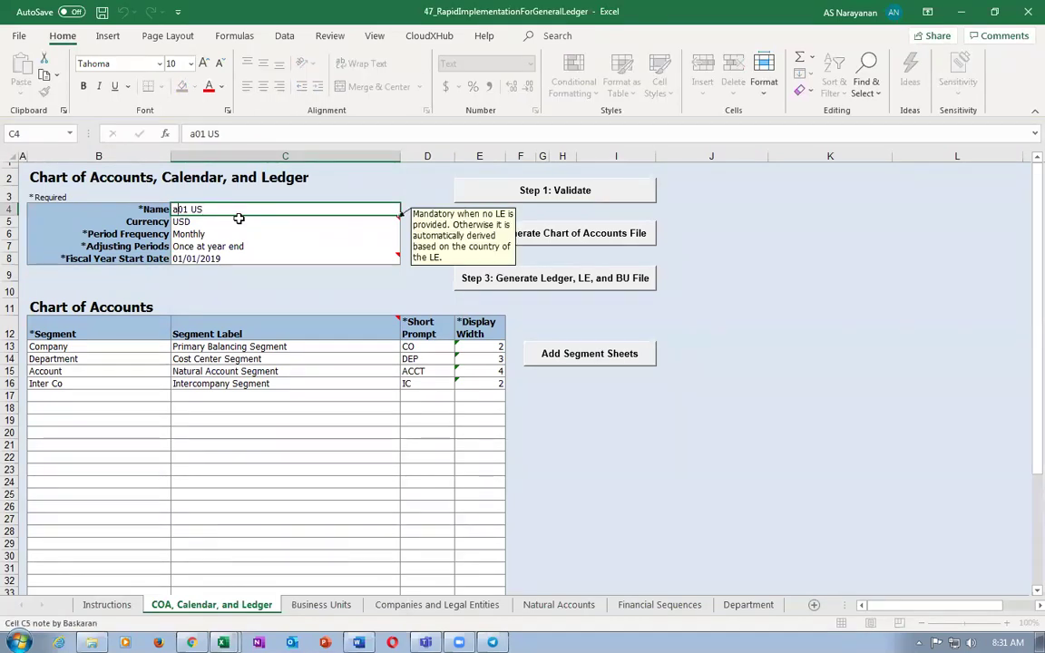
{"action": "key", "text": "BackSpace"}
{"action": "type", "text": "x"}
{"action": "key", "text": "Return"}
{"action": "left_click", "coordinate": [218, 208]}
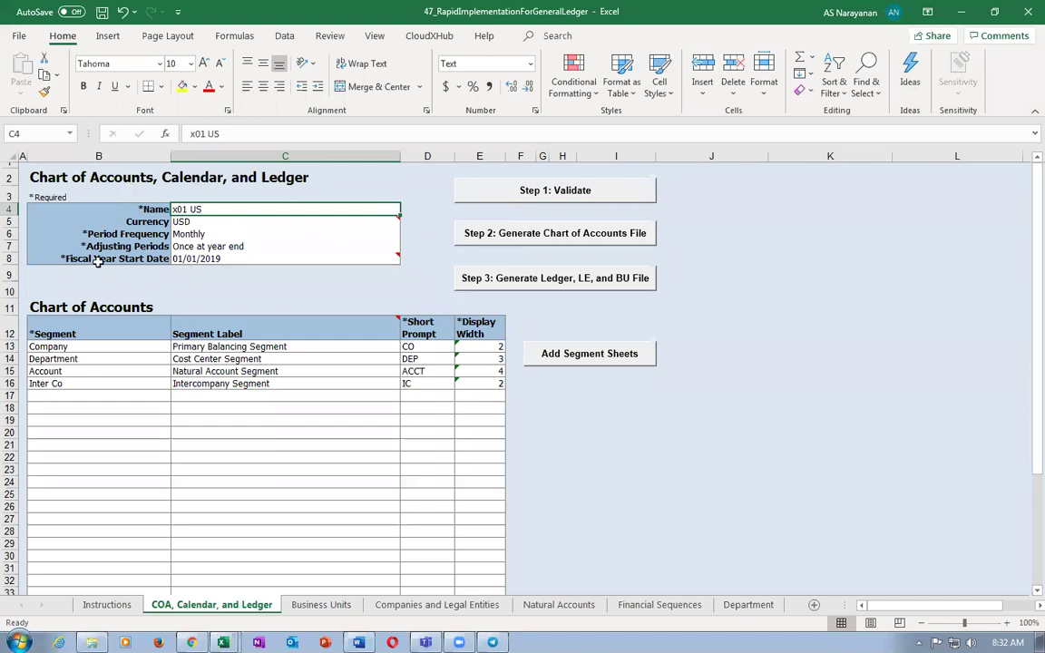
Examine the fiscal year start date, the ledger name and the Company, Department, Account and Inter Co segments.
{"action": "left_click", "coordinate": [207, 260]}
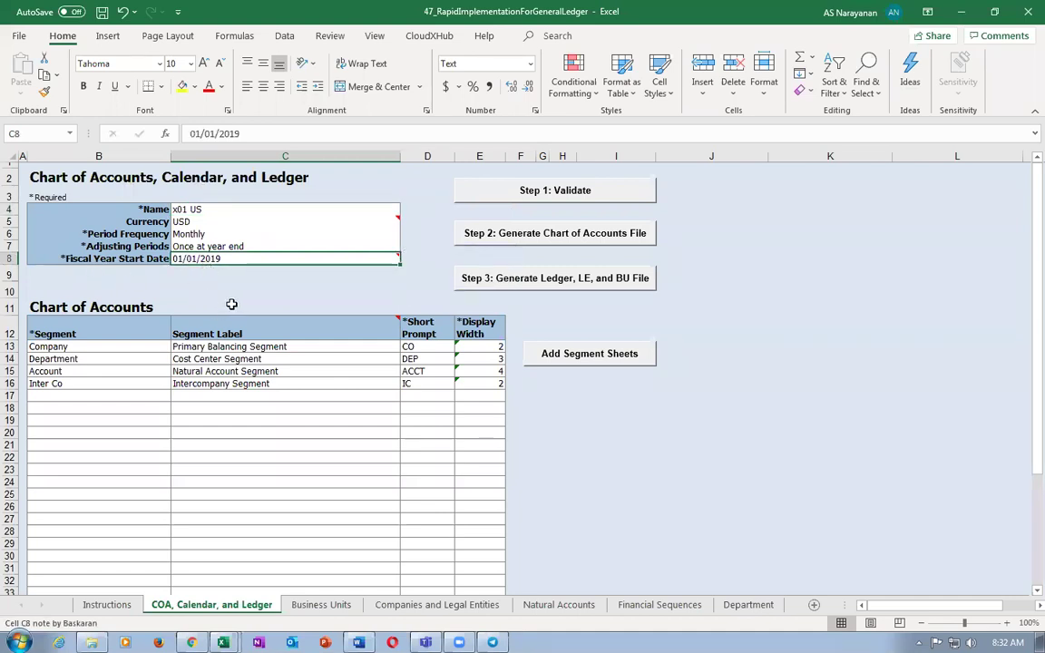
{"action": "mouse_move", "coordinate": [210, 258]}
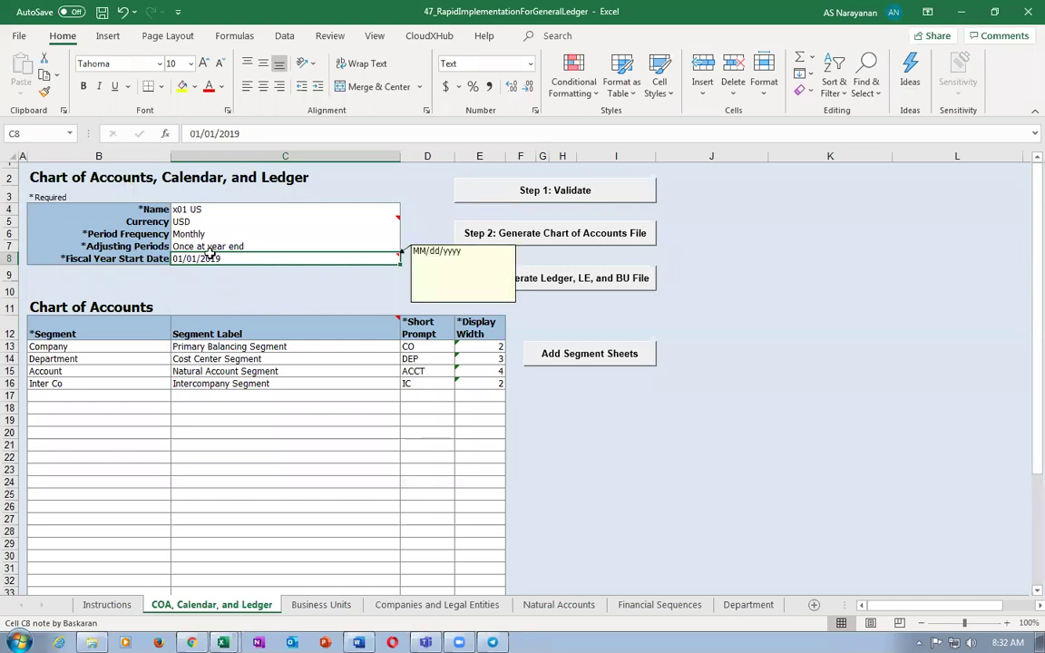
{"action": "left_click", "coordinate": [180, 210]}
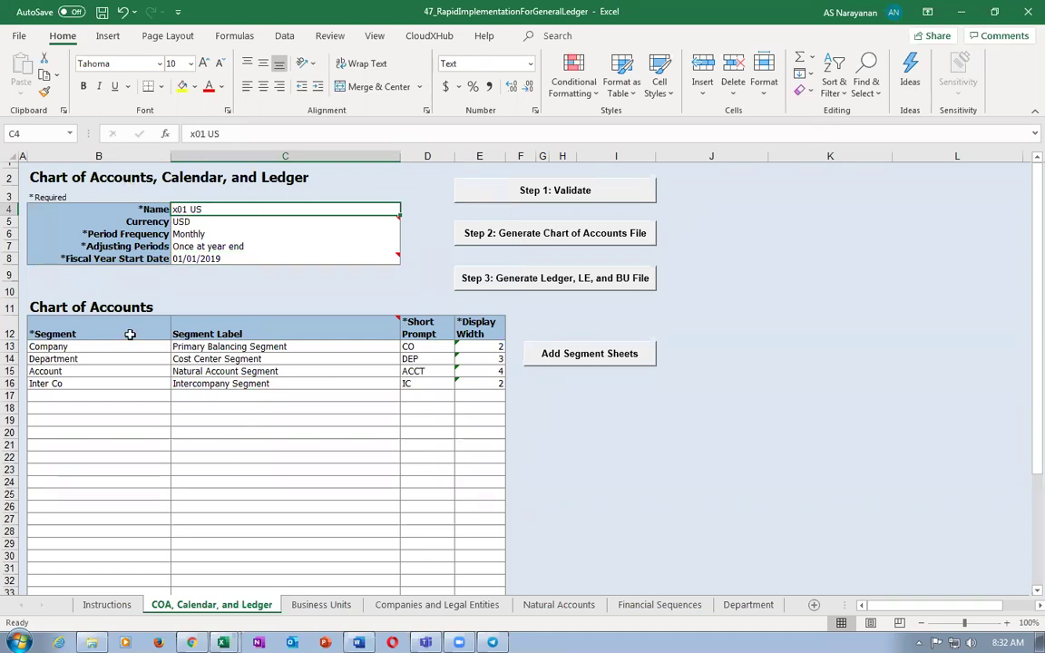
{"action": "left_click", "coordinate": [82, 347]}
{"action": "left_click", "coordinate": [87, 359]}
{"action": "left_click", "coordinate": [79, 371]}
{"action": "left_click", "coordinate": [78, 385]}
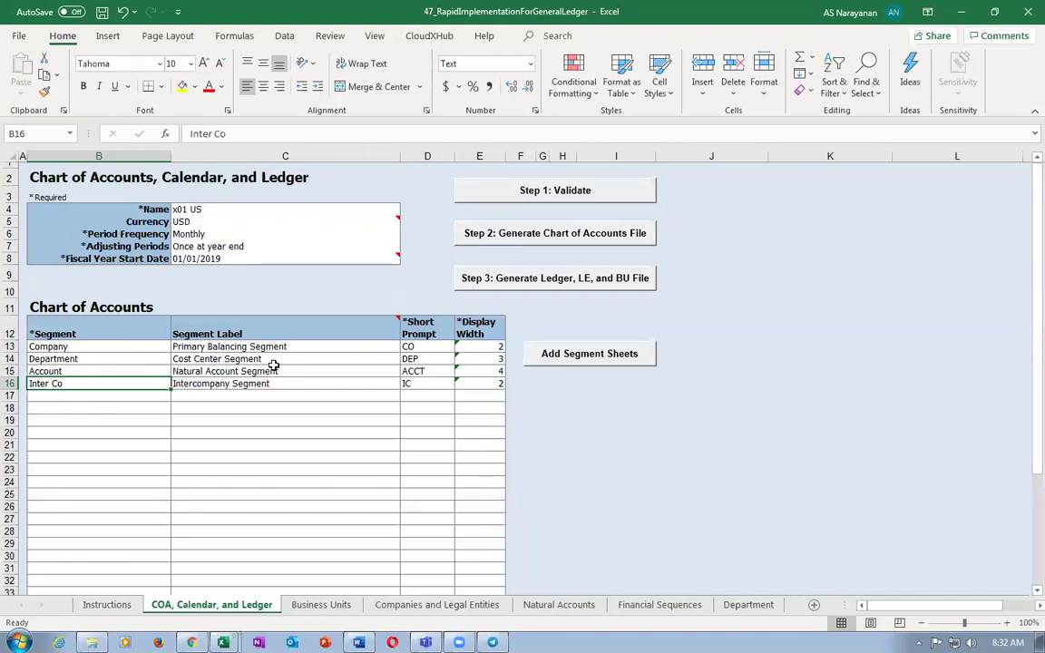
Change the business unit name on the Business Units sheet to x01 US Business Units.
{"action": "left_click", "coordinate": [320, 606]}
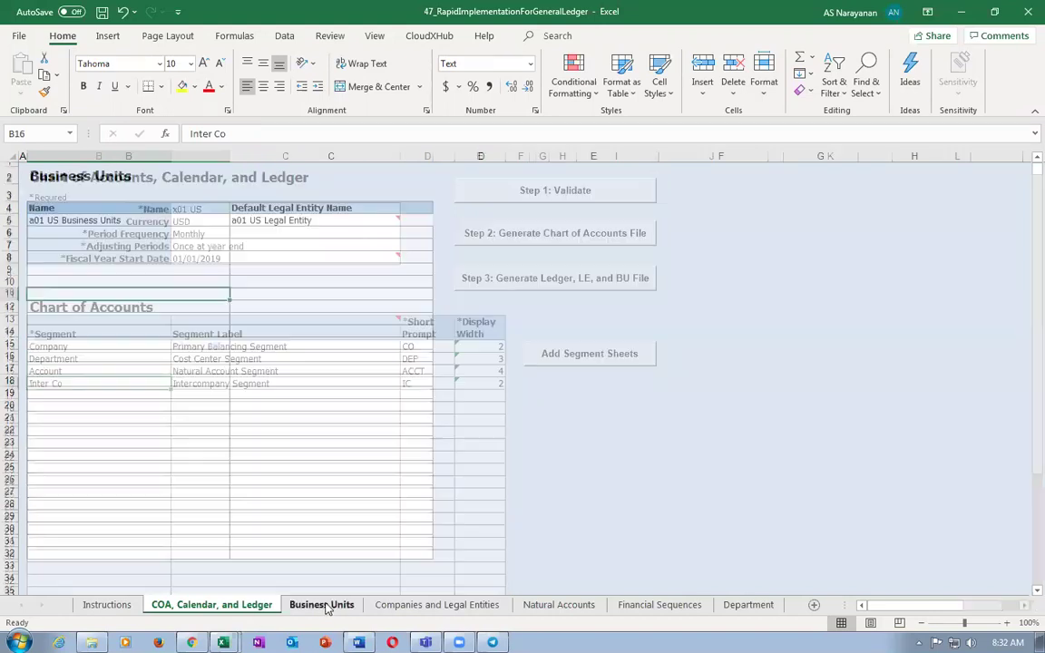
{"action": "double_click", "coordinate": [38, 221]}
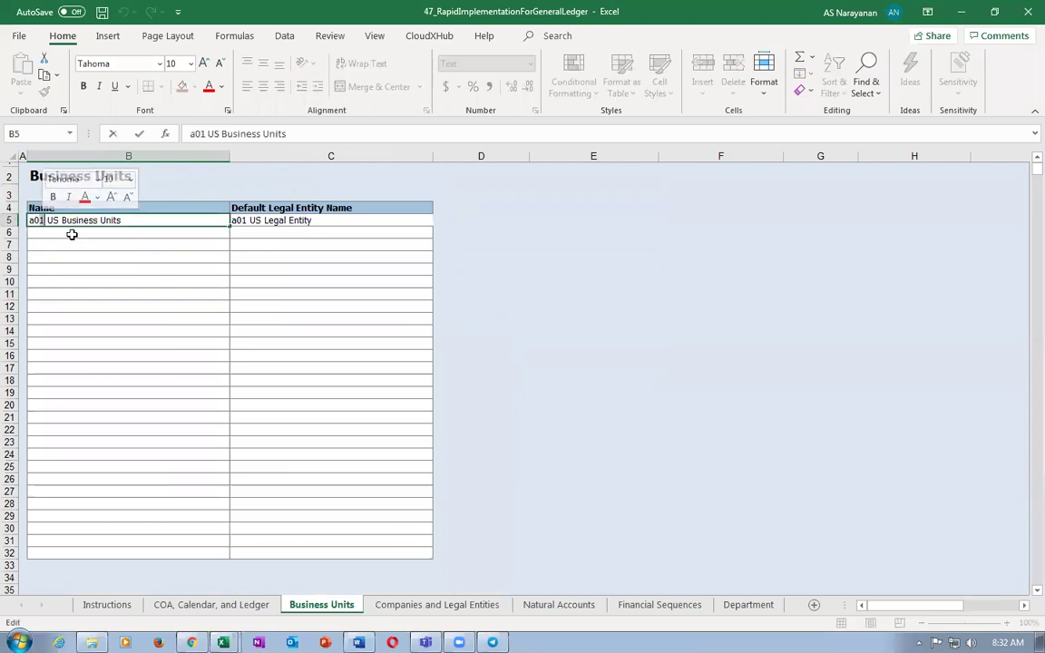
{"action": "key", "text": "Home"}
{"action": "key", "text": "Delete"}
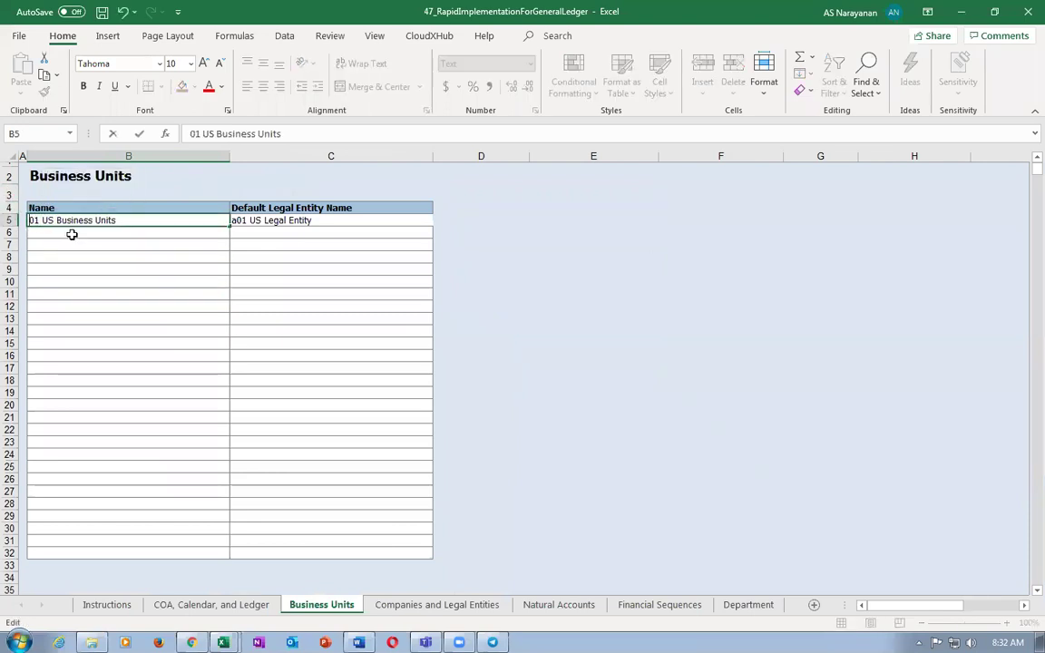
{"action": "type", "text": "x"}
Set the business unit's default legal entity name to x01 US Legal Entity and save the workbook.
{"action": "left_click", "coordinate": [269, 219]}
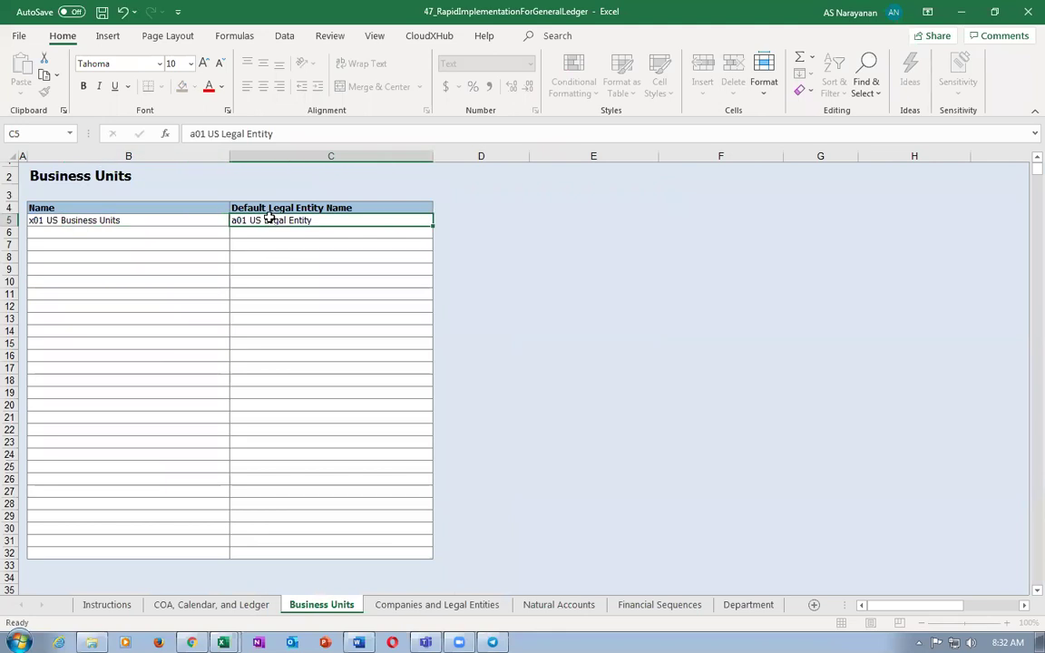
{"action": "key", "text": "F2"}
{"action": "key", "text": "Home"}
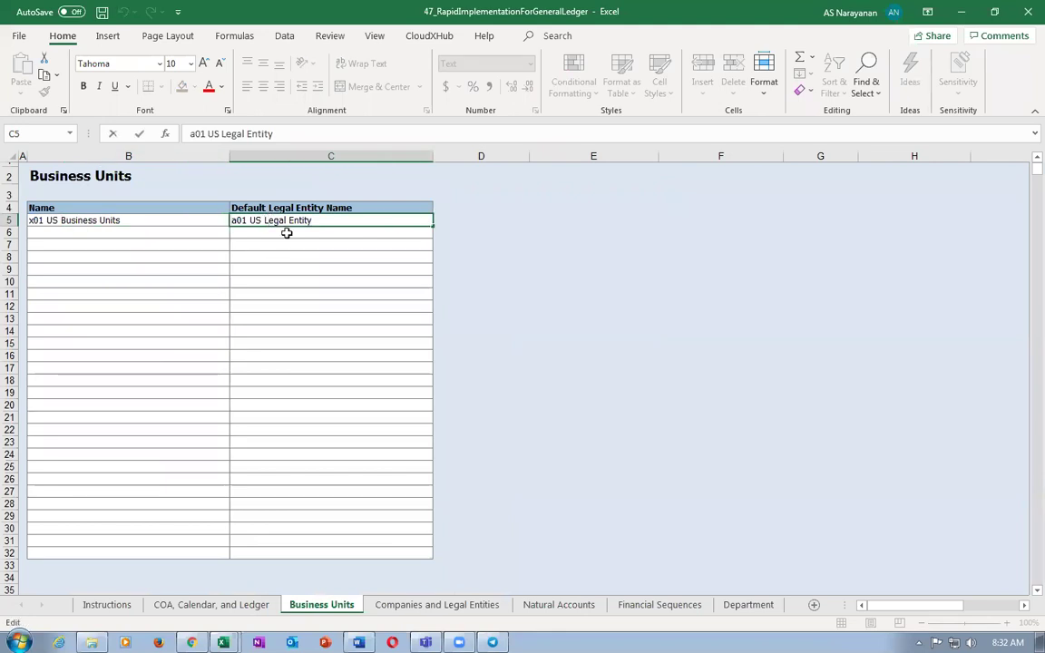
{"action": "key", "text": "Delete"}
{"action": "type", "text": "x"}
{"action": "left_click", "coordinate": [89, 290]}
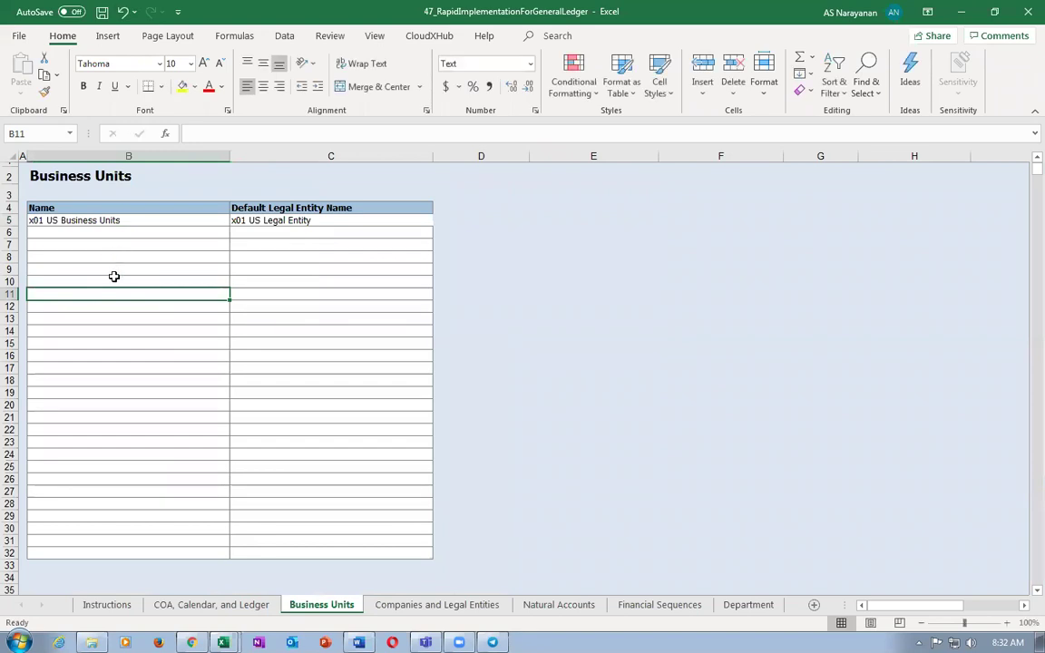
{"action": "key", "text": "ctrl+s"}
On the Companies and Legal Entities sheet, set the legal entity names of Domestic Ops and Export Ops to x01 US Legal Entity.
{"action": "left_click", "coordinate": [426, 605]}
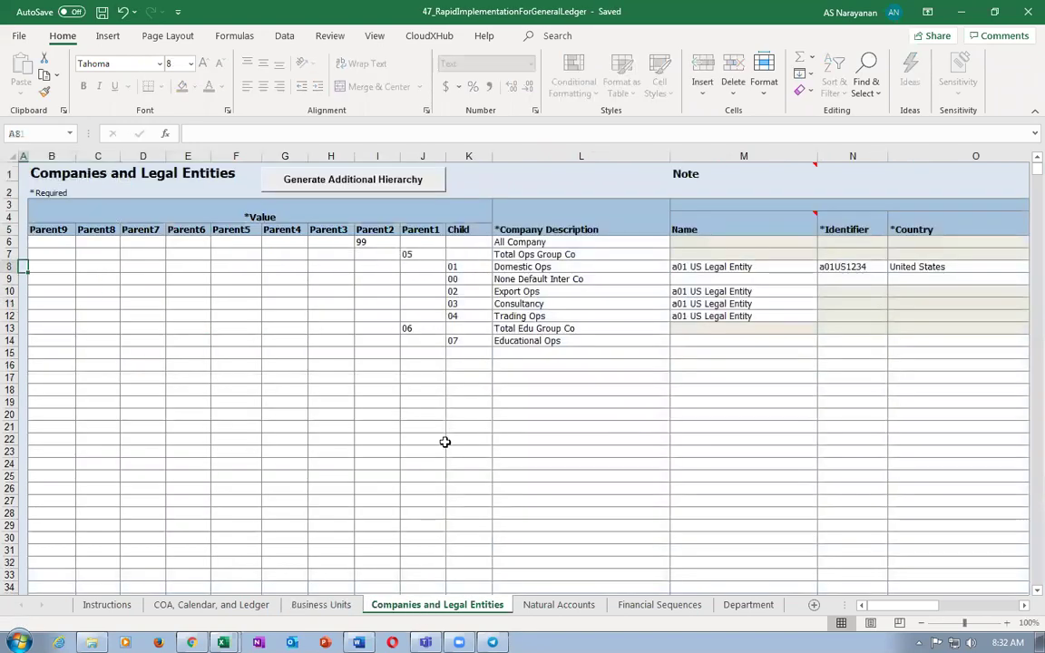
{"action": "left_click", "coordinate": [725, 269]}
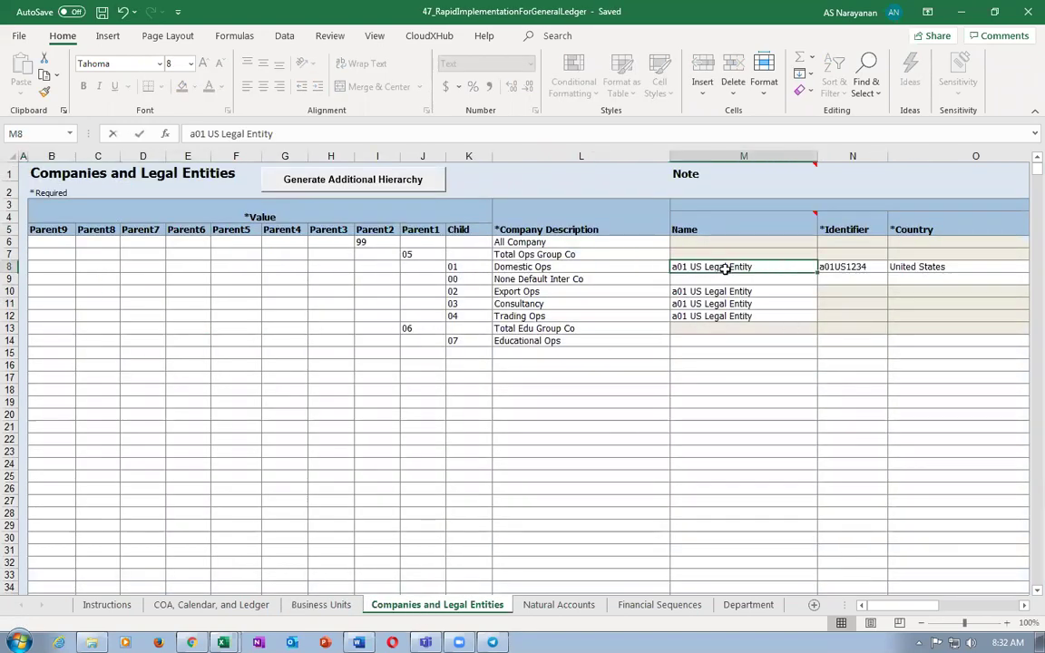
{"action": "key", "text": "Home"}
{"action": "key", "text": "Delete"}
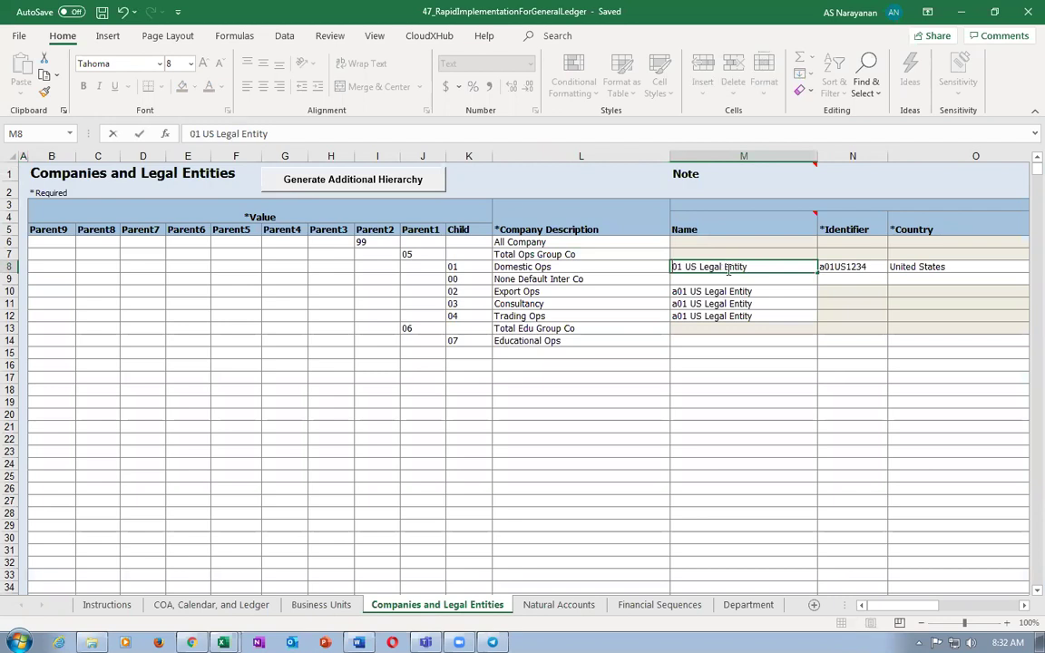
{"action": "type", "text": "x"}
{"action": "double_click", "coordinate": [759, 291]}
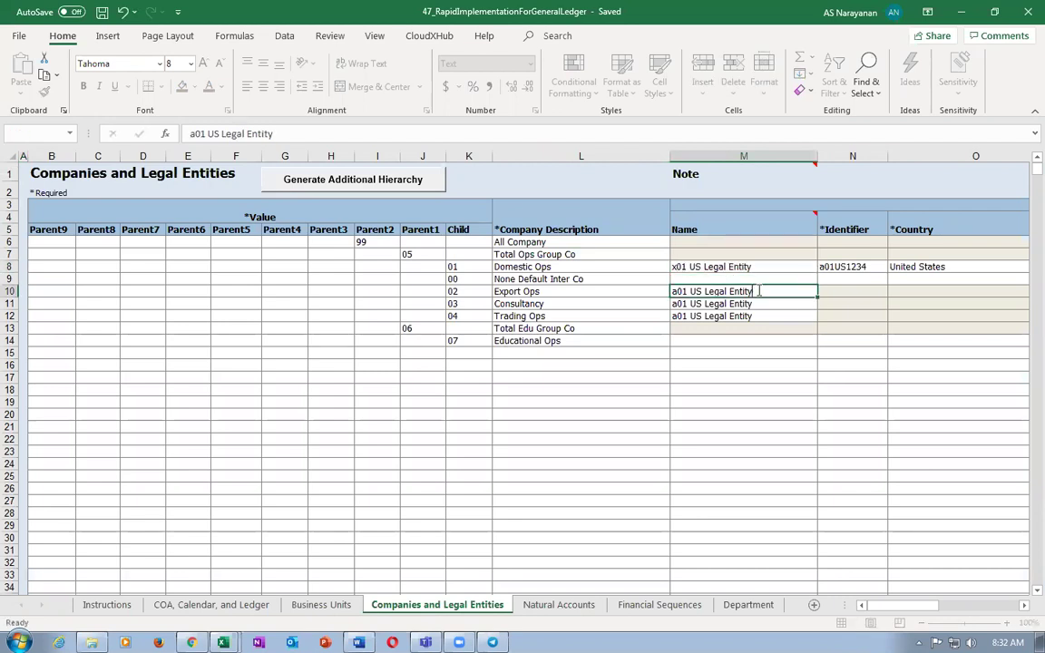
{"action": "key", "text": "Home"}
{"action": "key", "text": "Delete"}
{"action": "type", "text": "x"}
Set the legal entity names of Consultancy and Trading Ops to x01 US Legal Entity.
{"action": "double_click", "coordinate": [759, 304]}
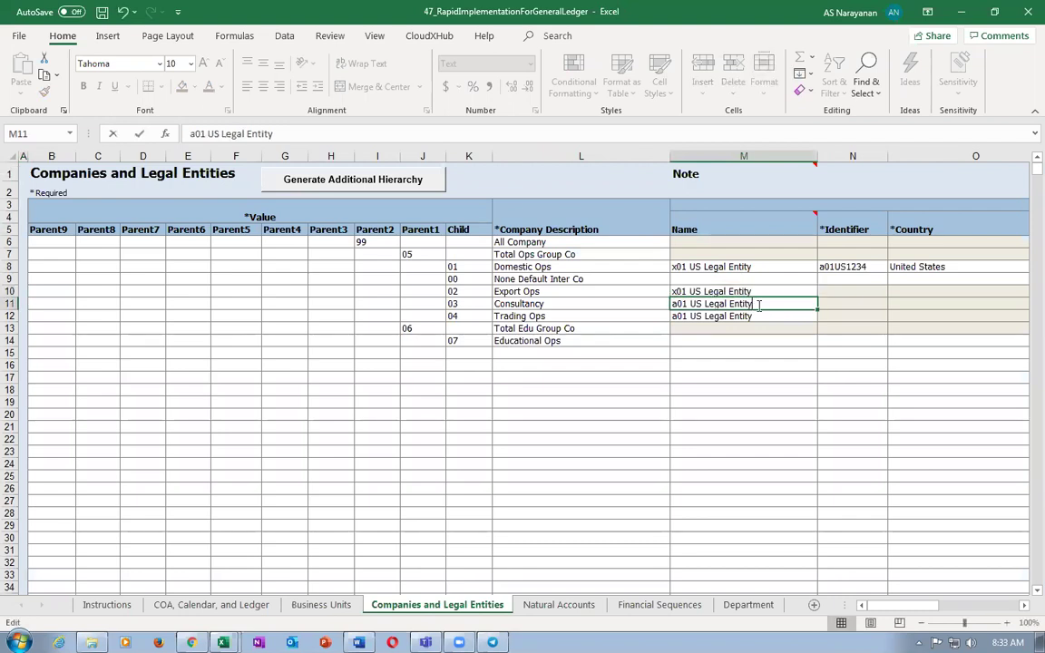
{"action": "key", "text": "Delete"}
{"action": "type", "text": "x"}
{"action": "double_click", "coordinate": [747, 318]}
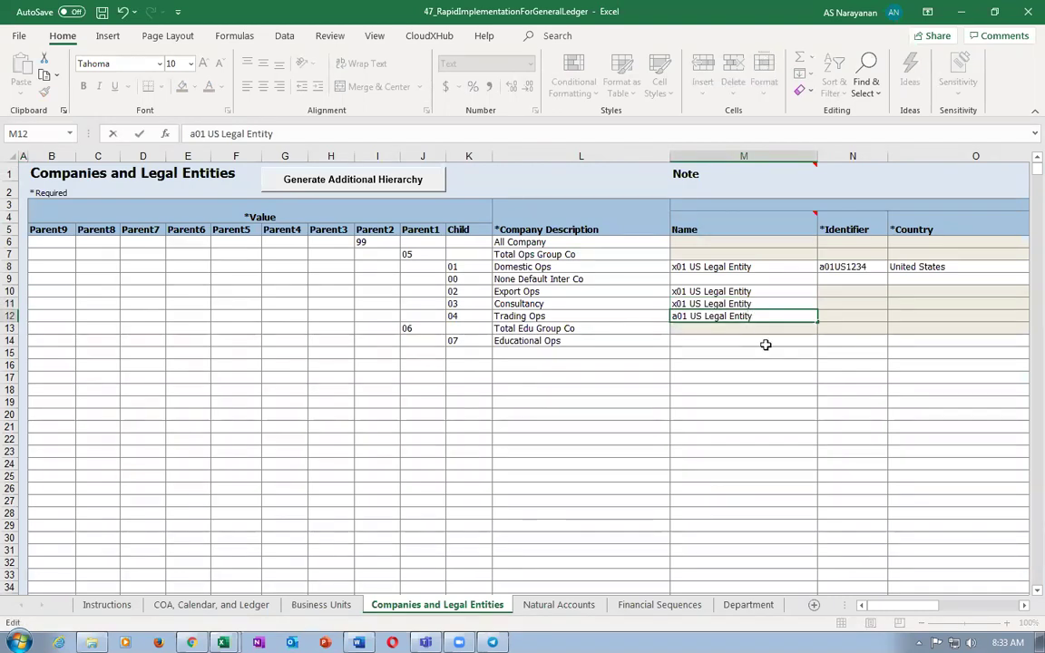
{"action": "key", "text": "Delete"}
{"action": "type", "text": "x"}
Set the Domestic Ops legal entity identifier to x01US1234.
{"action": "left_click", "coordinate": [737, 267]}
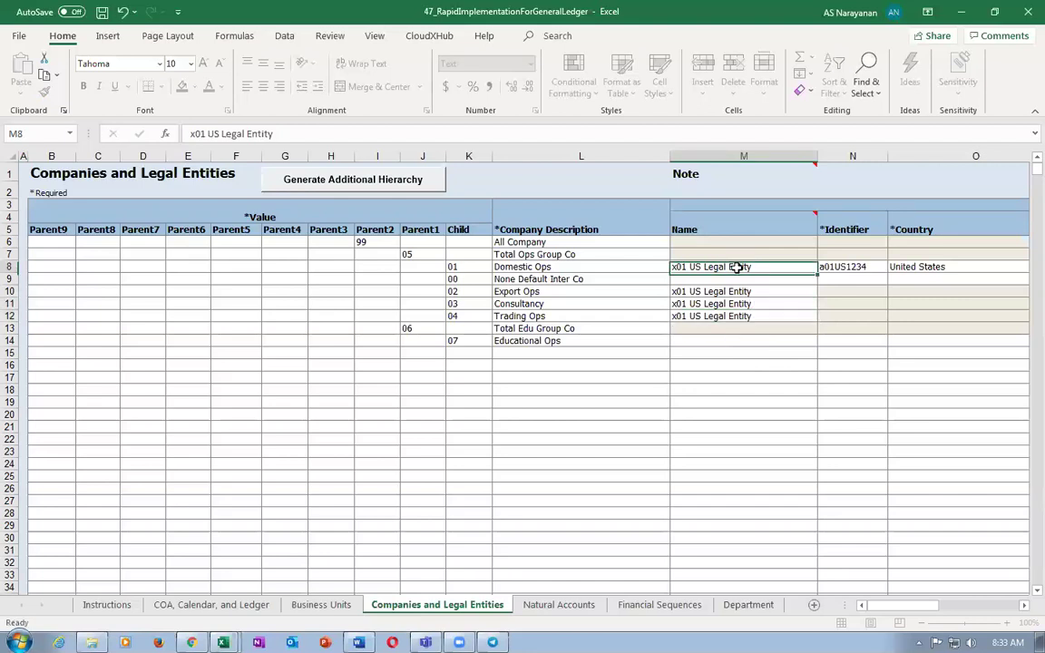
{"action": "key", "text": "Tab"}
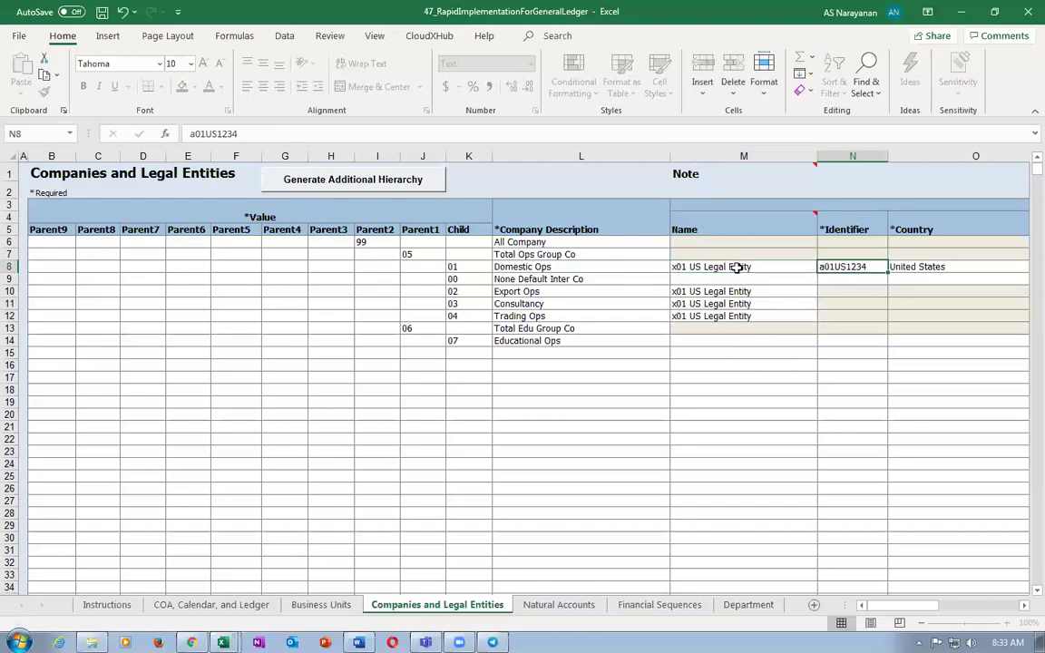
{"action": "key", "text": "F2"}
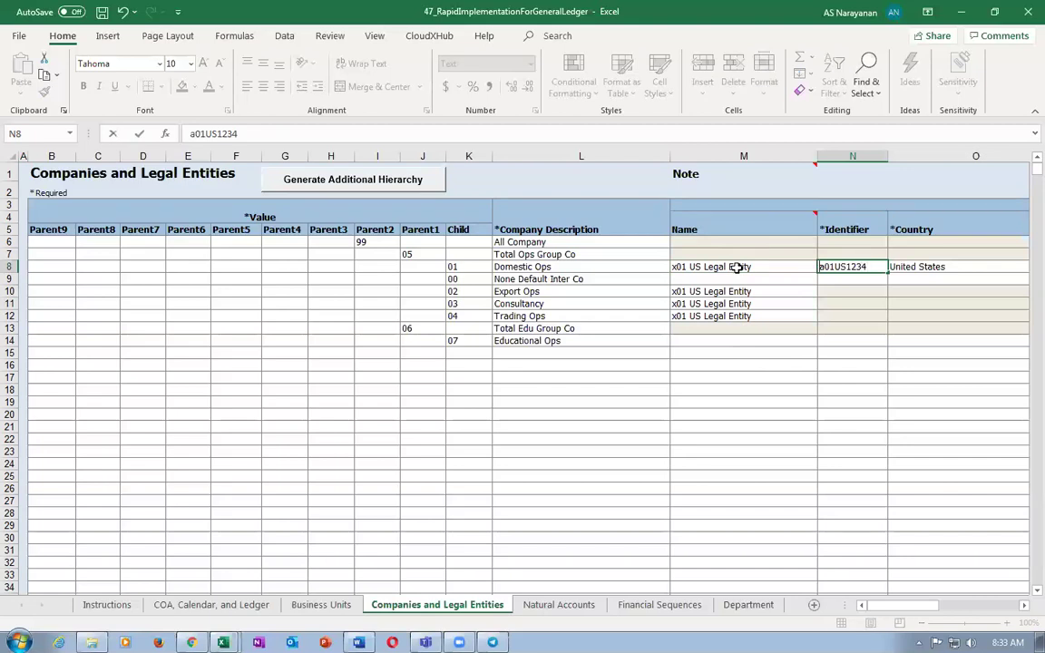
{"action": "key", "text": "Home"}
{"action": "key", "text": "Delete"}
{"action": "type", "text": "x"}
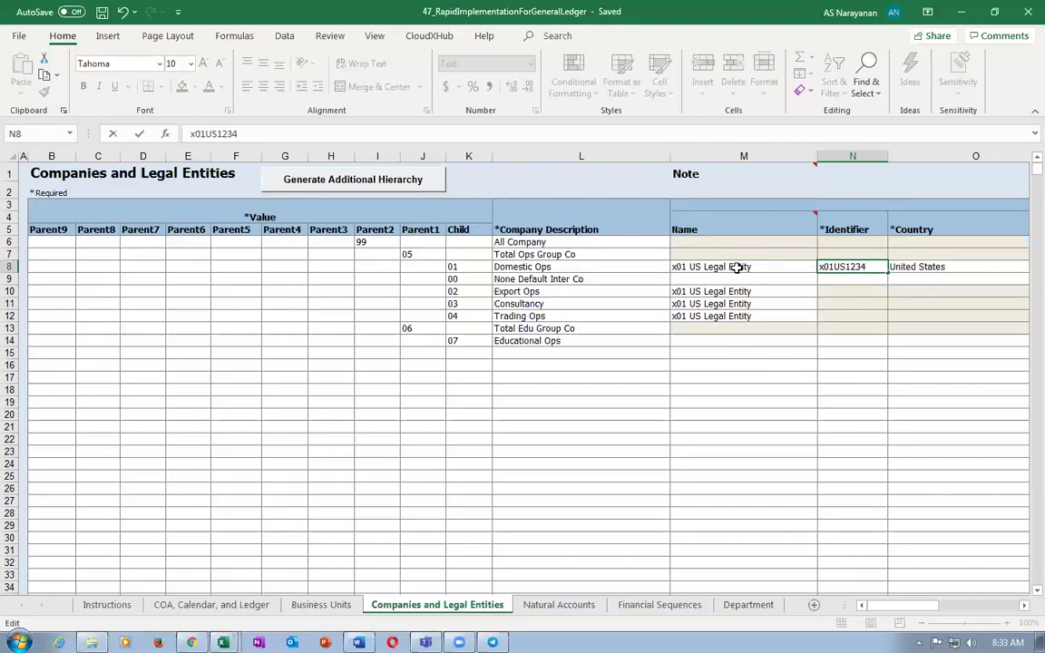
{"action": "key", "text": "Tab"}
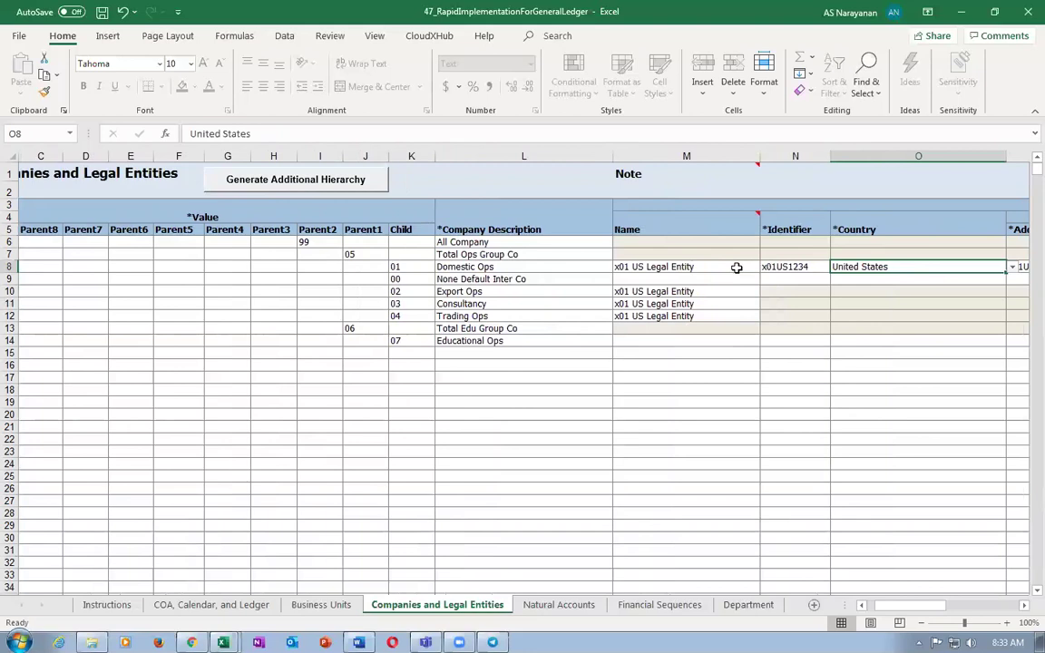
Change the address line of the Domestic Ops legal entity to x01US1234.
{"action": "key", "text": "Tab"}
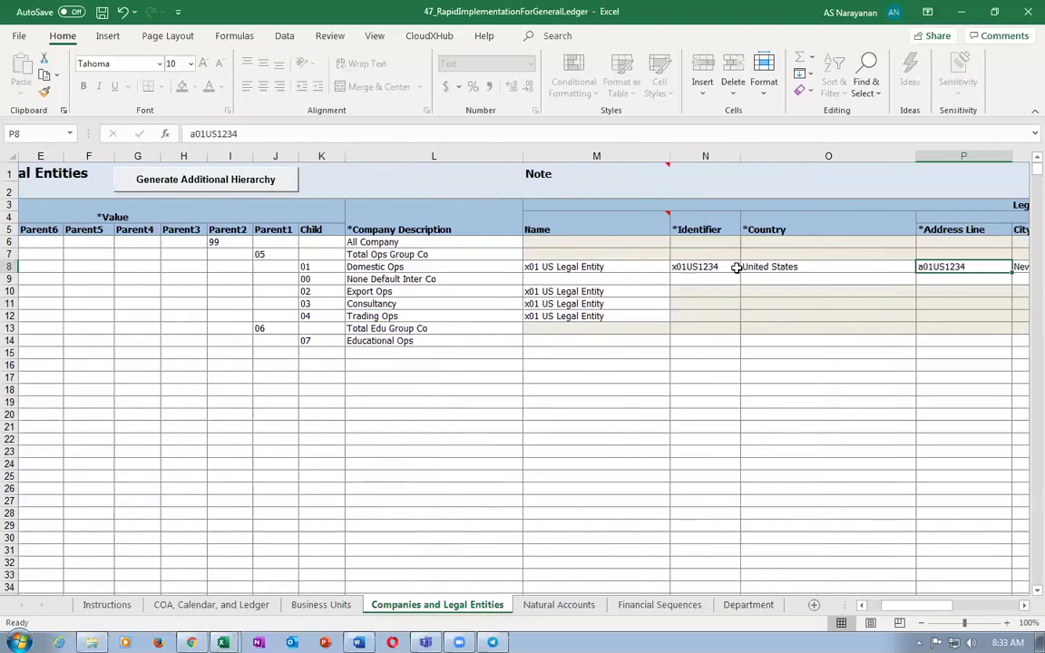
{"action": "key", "text": "F2"}
{"action": "key", "text": "Left"}
{"action": "key", "text": "Left"}
{"action": "key", "text": "Left"}
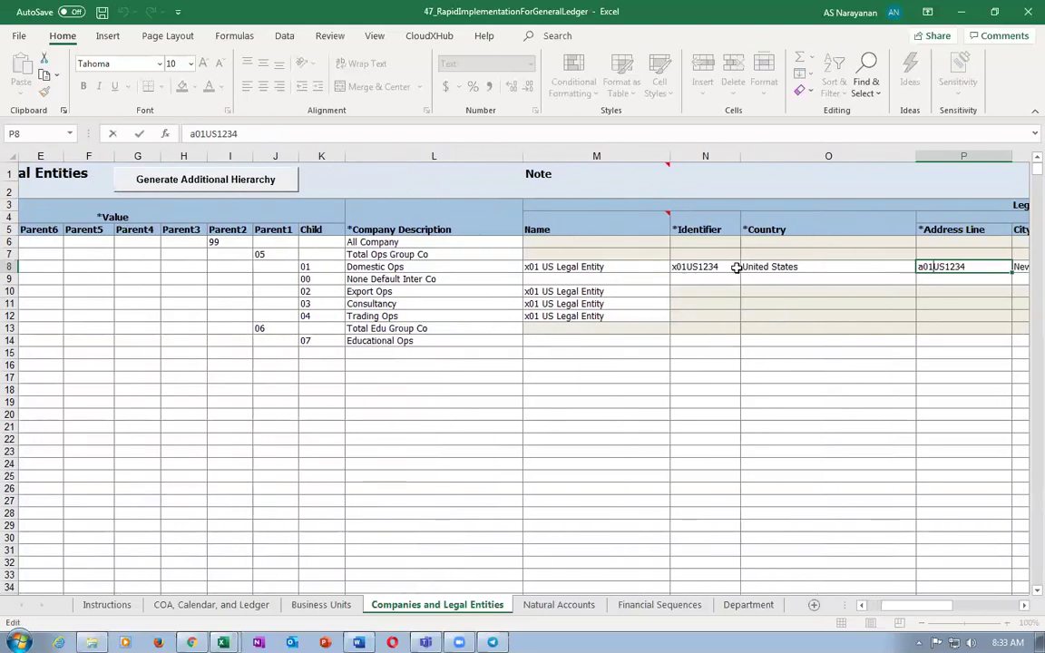
{"action": "key", "text": "BackSpace"}
{"action": "type", "text": "x"}
{"action": "key", "text": "Tab"}
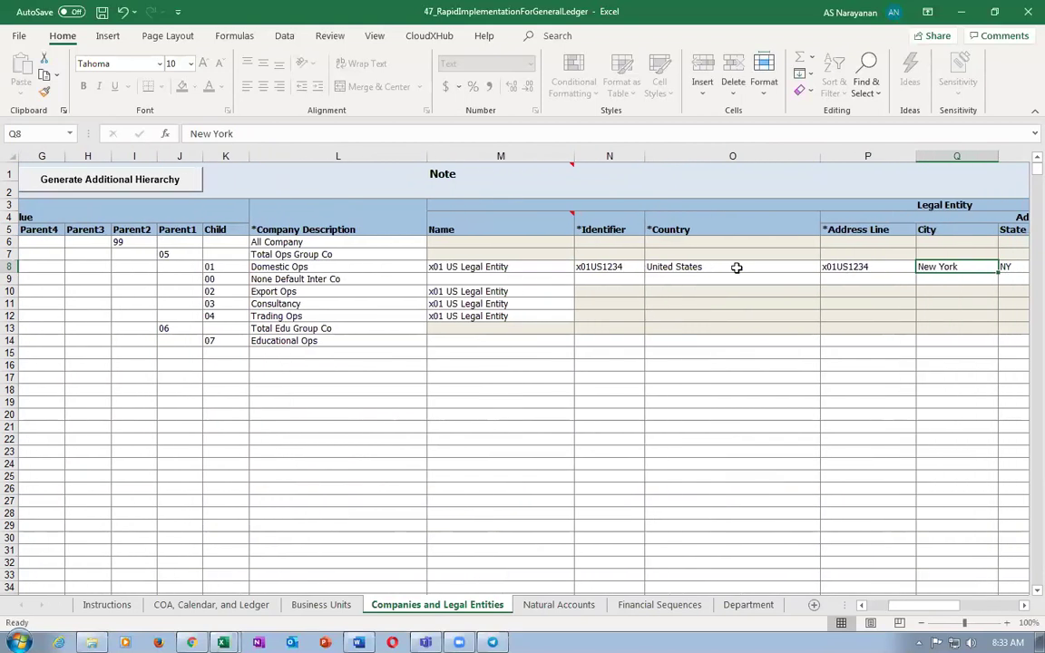
Set the registration number of the Domestic Ops legal entity to x01US12345.
{"action": "key", "text": "Tab"}
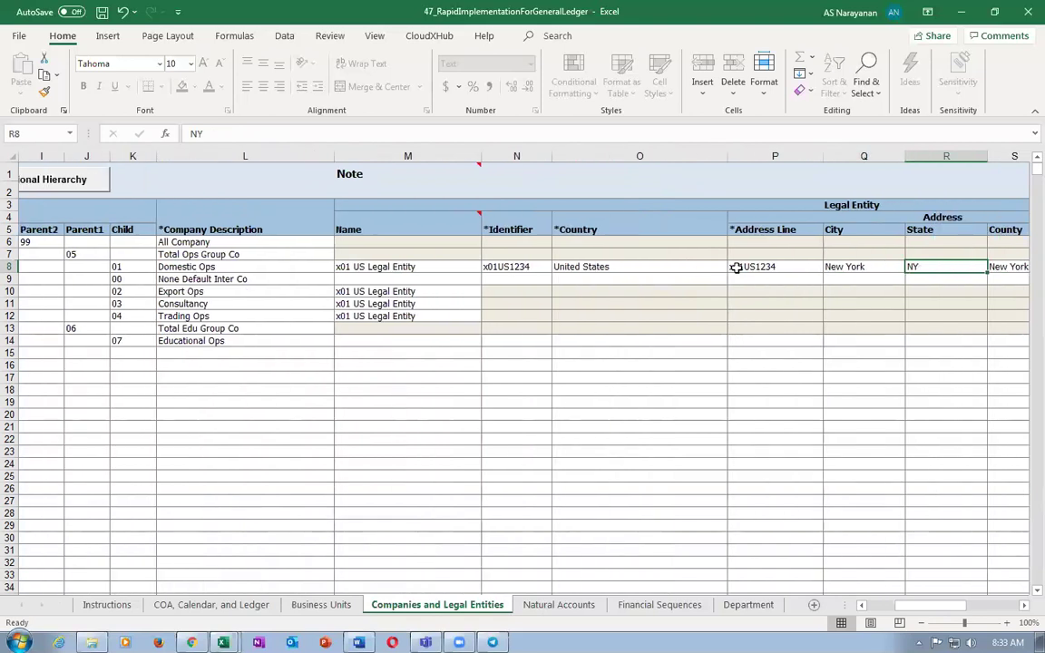
{"action": "key", "text": "Tab"}
{"action": "key", "text": "Tab"}
{"action": "key", "text": "Tab"}
{"action": "key", "text": "Tab"}
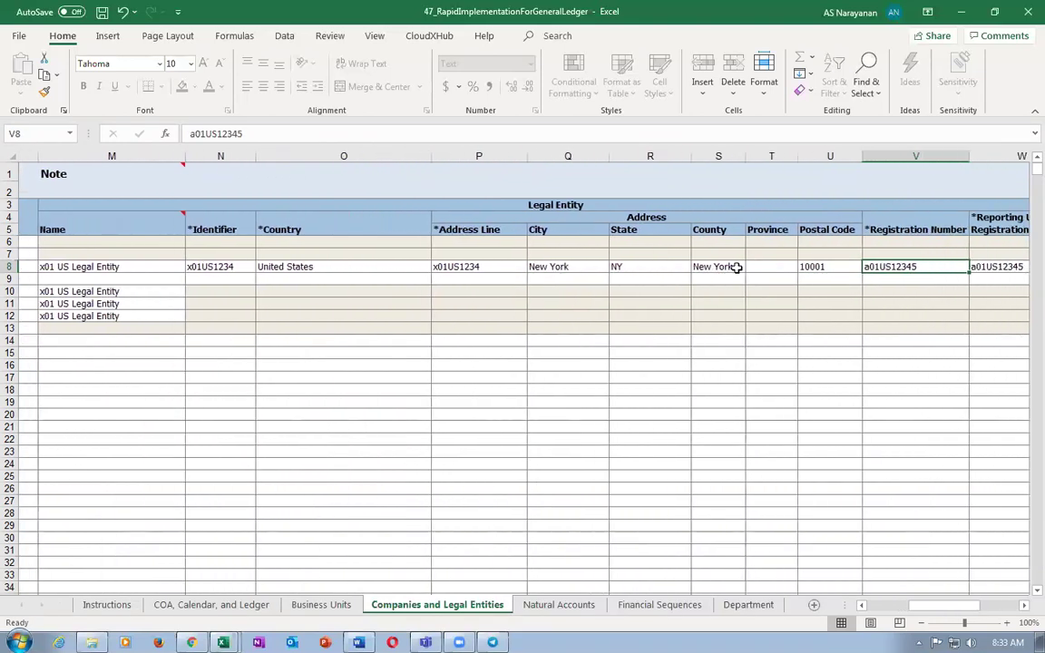
{"action": "key", "text": "F2"}
{"action": "key", "text": "Home"}
{"action": "key", "text": "Right"}
{"action": "key", "text": "BackSpace"}
{"action": "type", "text": "x"}
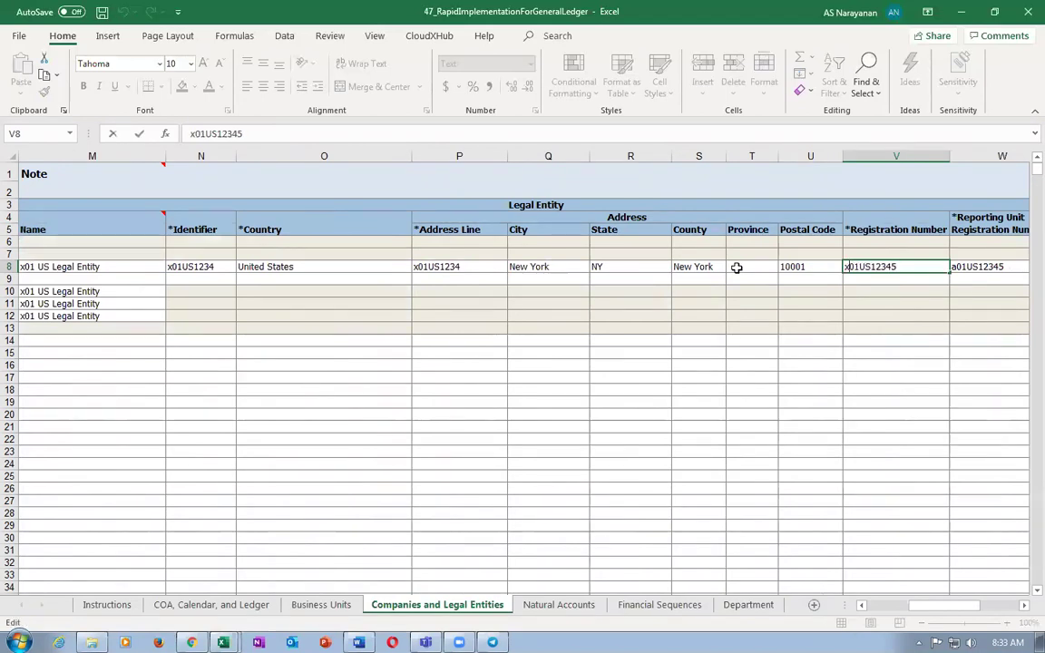
Set the Domestic Ops reporting unit registration number to x01US12345 and save the workbook.
{"action": "key", "text": "Tab"}
{"action": "key", "text": "F2"}
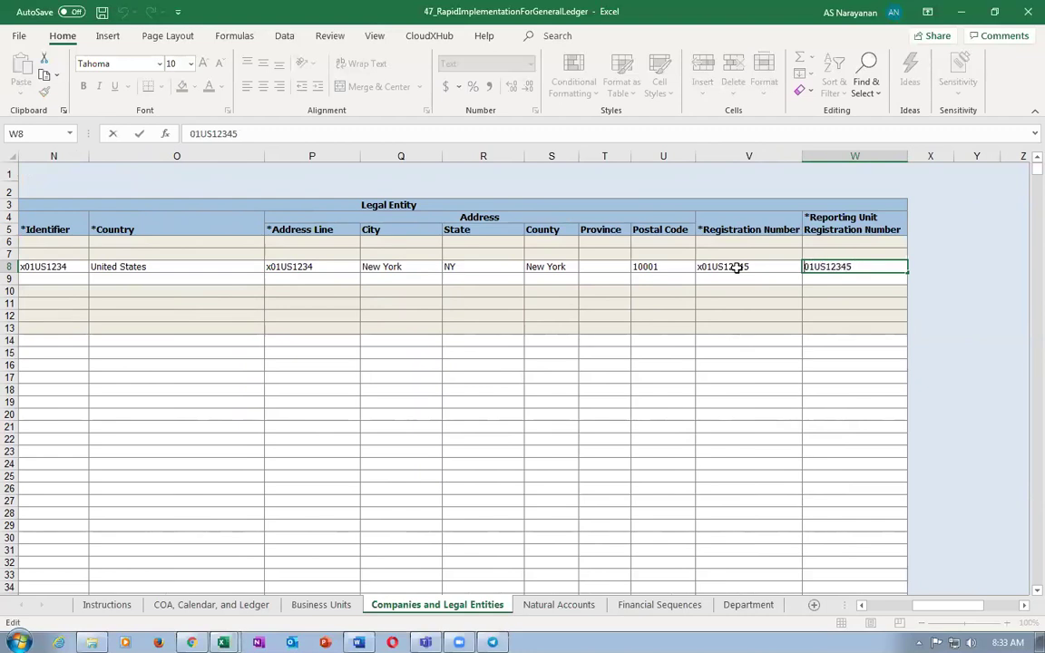
{"action": "key", "text": "BackSpace"}
{"action": "type", "text": "x"}
{"action": "key", "text": "ctrl+s"}
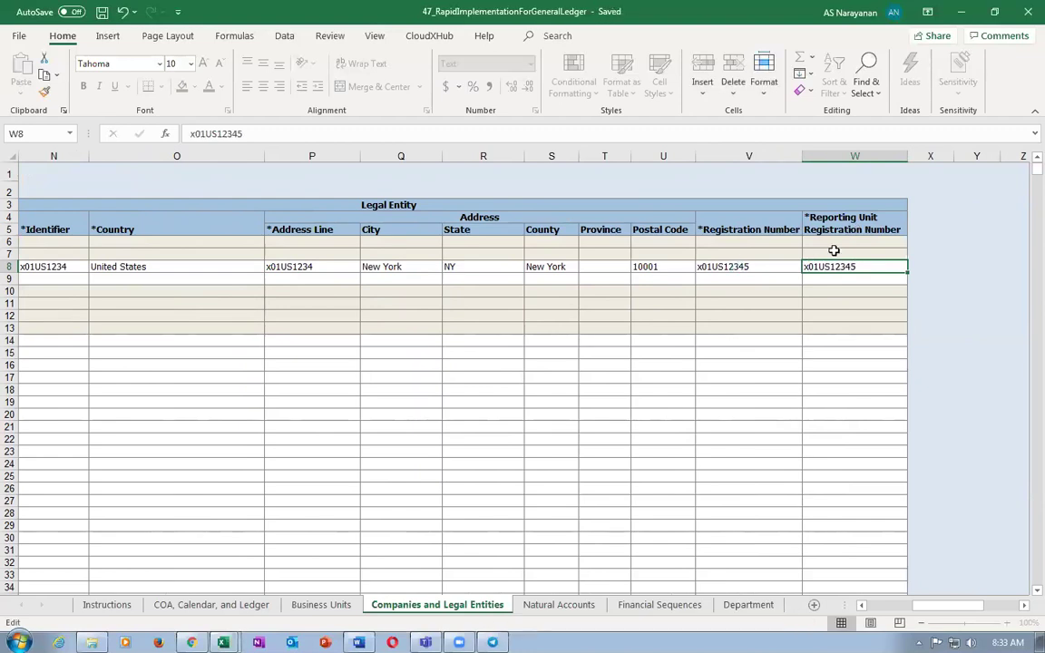
Review the Domestic Ops row from its registration number back through the address, identifier, legal entity name and company values.
{"action": "left_click", "coordinate": [755, 267]}
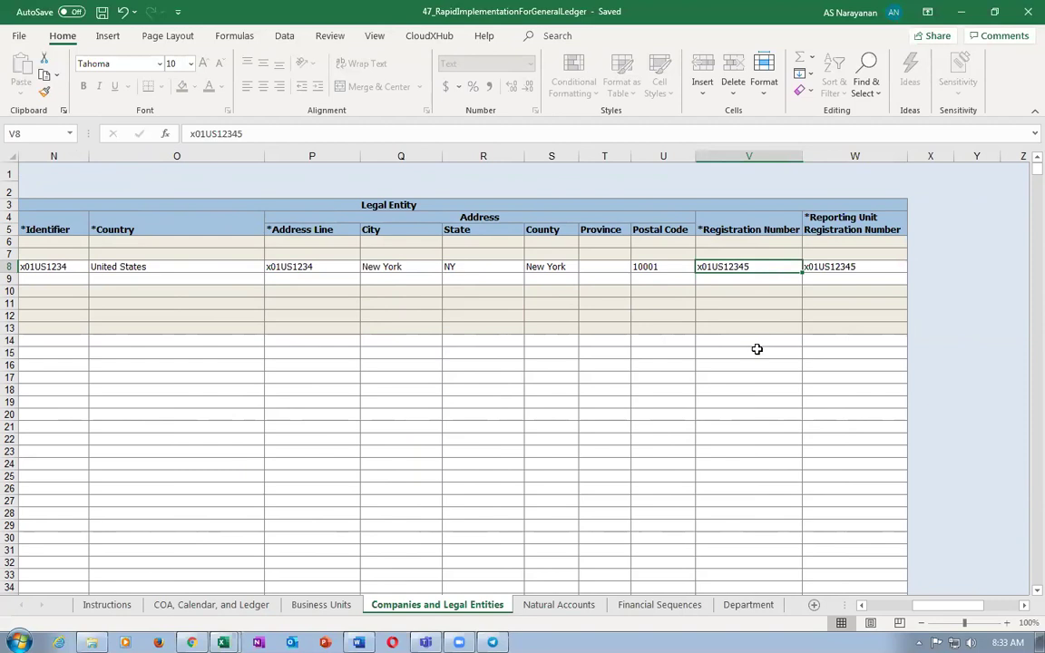
{"action": "key", "text": "Left"}
{"action": "key", "text": "Left"}
{"action": "key", "text": "Left"}
{"action": "key", "text": "Left"}
{"action": "key", "text": "Left"}
{"action": "key", "text": "Left"}
{"action": "key", "text": "Left"}
{"action": "key", "text": "Left"}
{"action": "key", "text": "Left"}
{"action": "key", "text": "Left"}
{"action": "key", "text": "Left"}
{"action": "key", "text": "Left"}
{"action": "key", "text": "Left"}
{"action": "key", "text": "Left"}
{"action": "key", "text": "Left"}
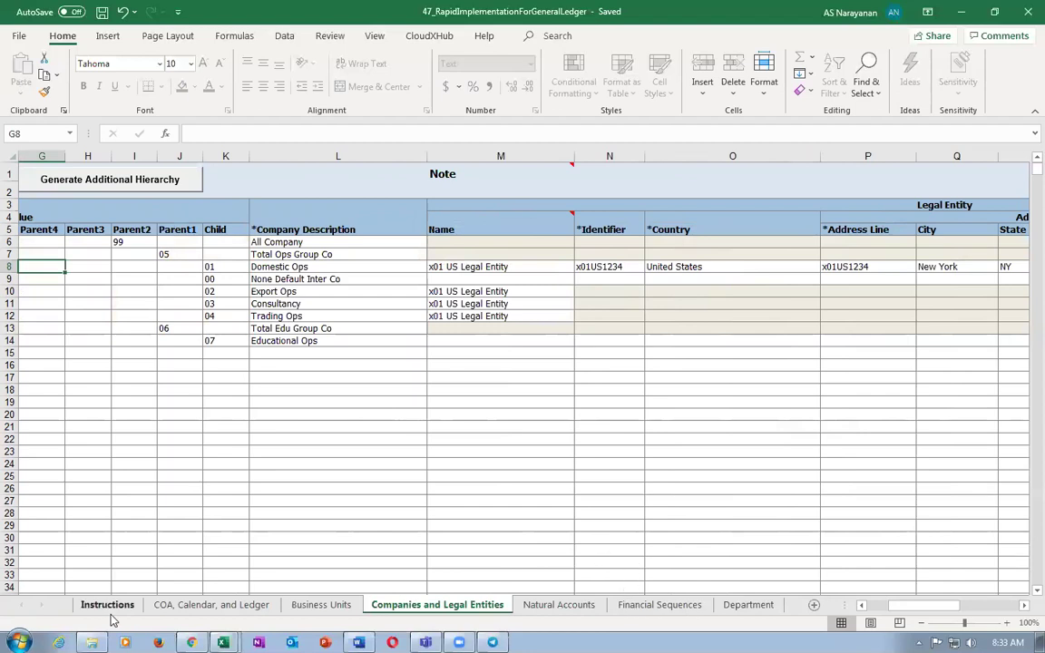
Look through the workbook's sheets, examining the business units, legal entities, natural accounts, financial sequences, departments and chart of accounts.
{"action": "left_click", "coordinate": [186, 606]}
{"action": "left_click", "coordinate": [311, 608]}
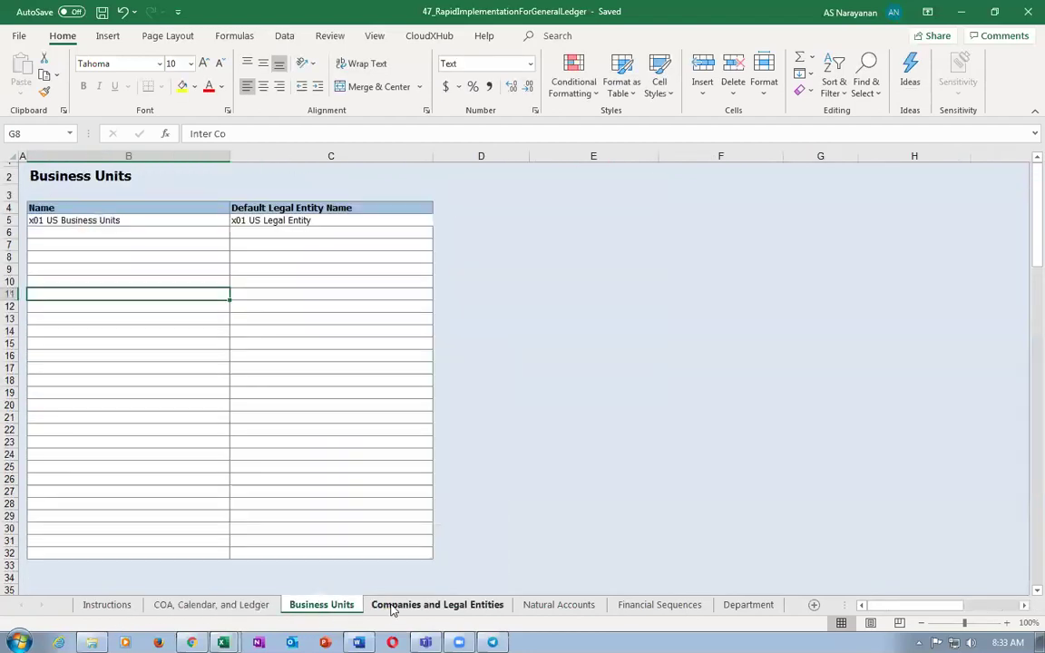
{"action": "left_click", "coordinate": [390, 606]}
{"action": "left_click", "coordinate": [559, 605]}
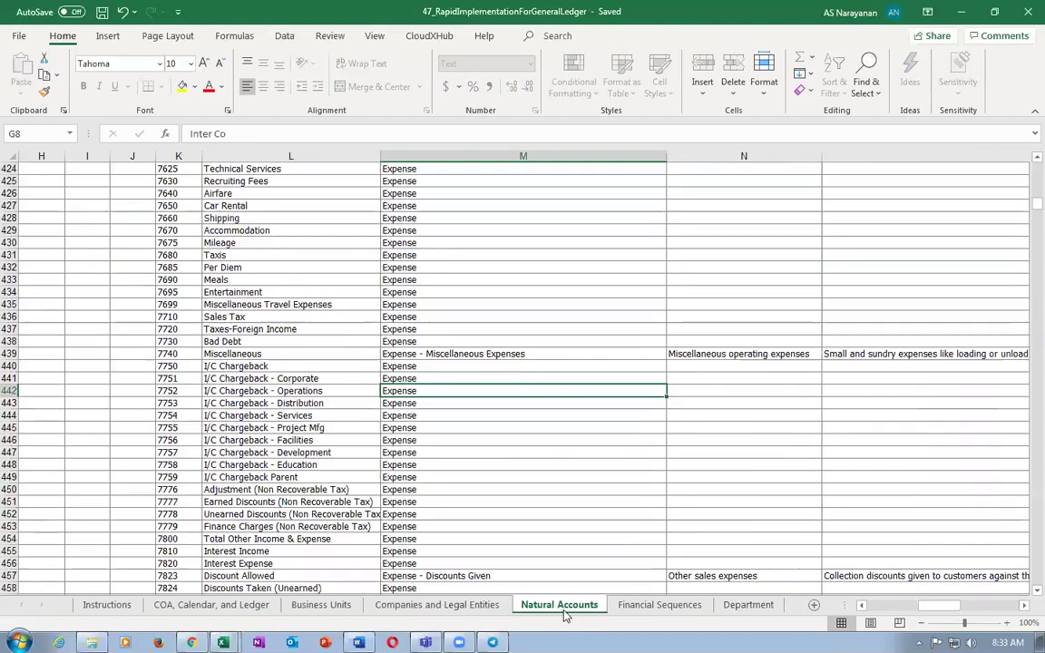
{"action": "left_click", "coordinate": [227, 418]}
{"action": "scroll", "coordinate": [240, 494], "scroll_direction": "up", "scroll_amount": 14}
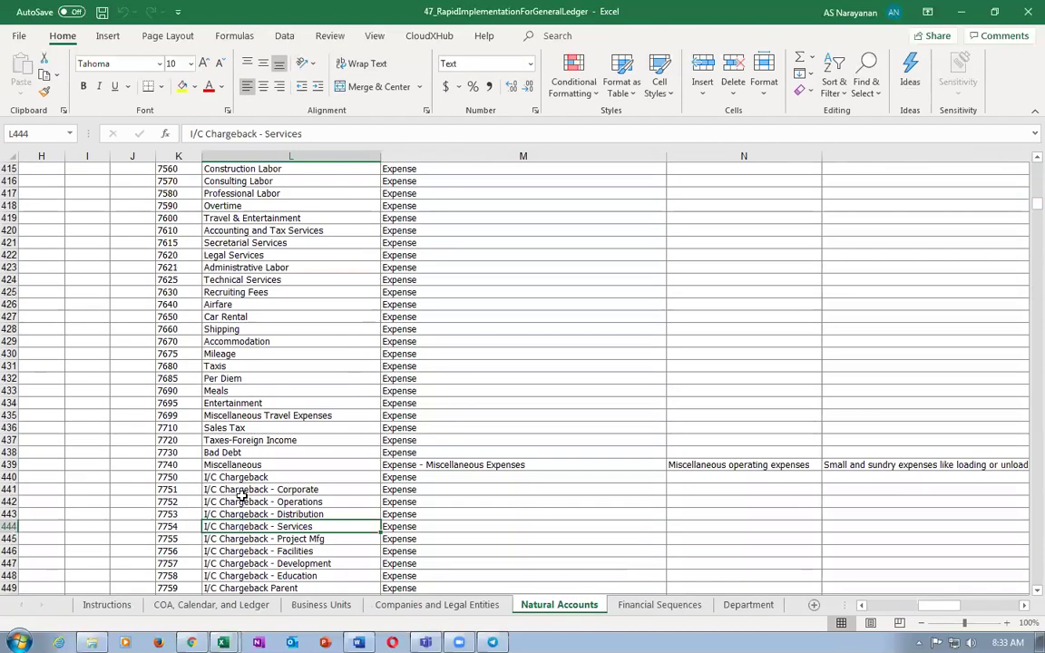
{"action": "scroll", "coordinate": [241, 495], "scroll_direction": "up", "scroll_amount": 15}
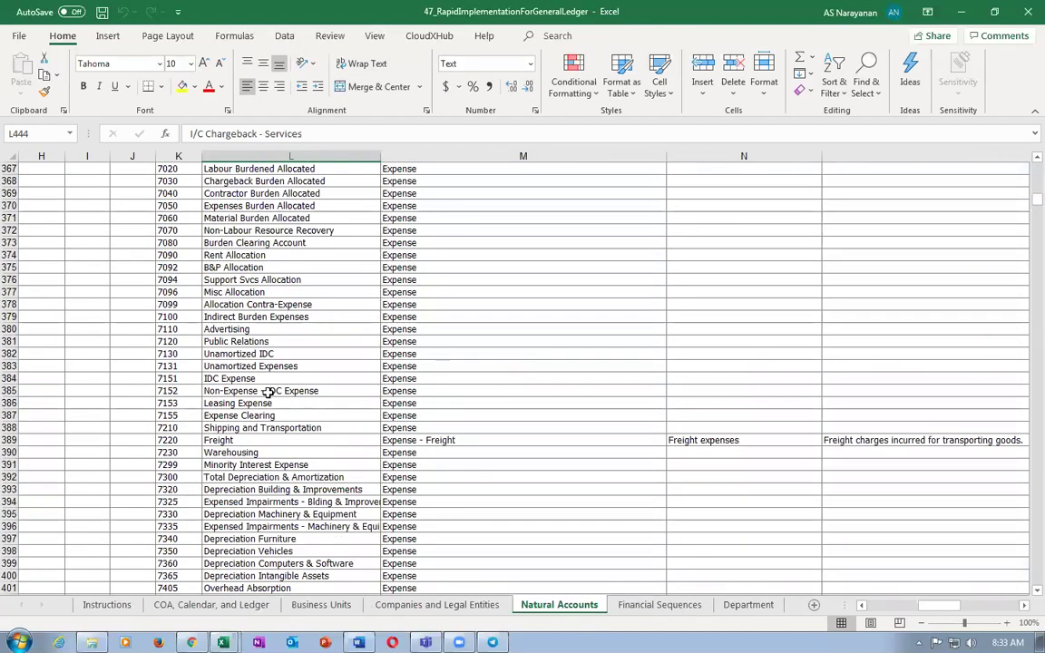
{"action": "scroll", "coordinate": [267, 396], "scroll_direction": "up", "scroll_amount": 10}
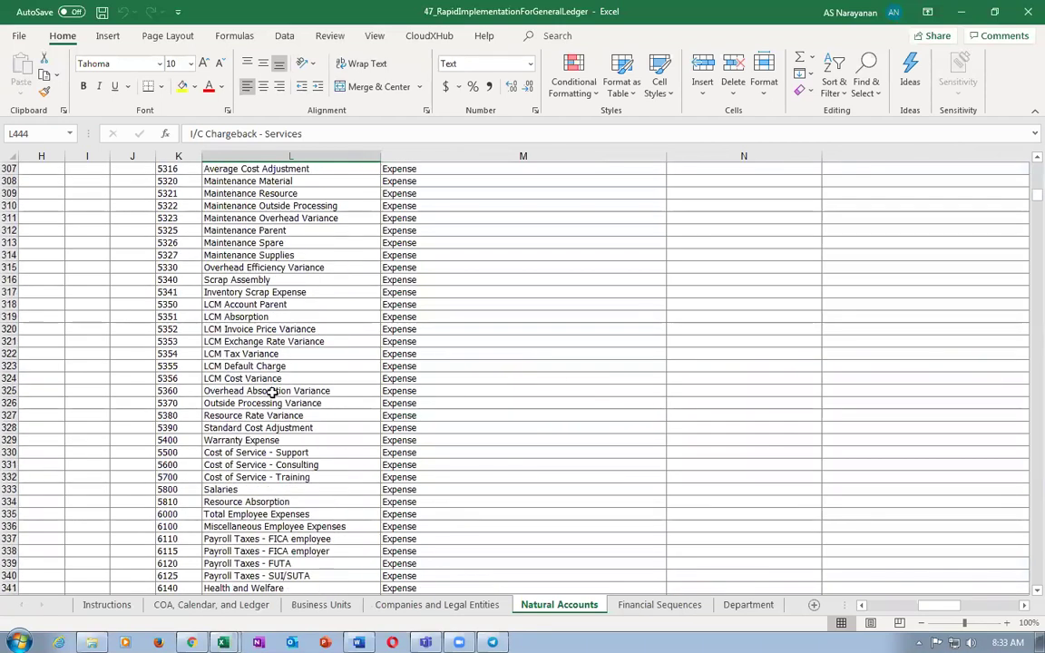
{"action": "left_click", "coordinate": [663, 606]}
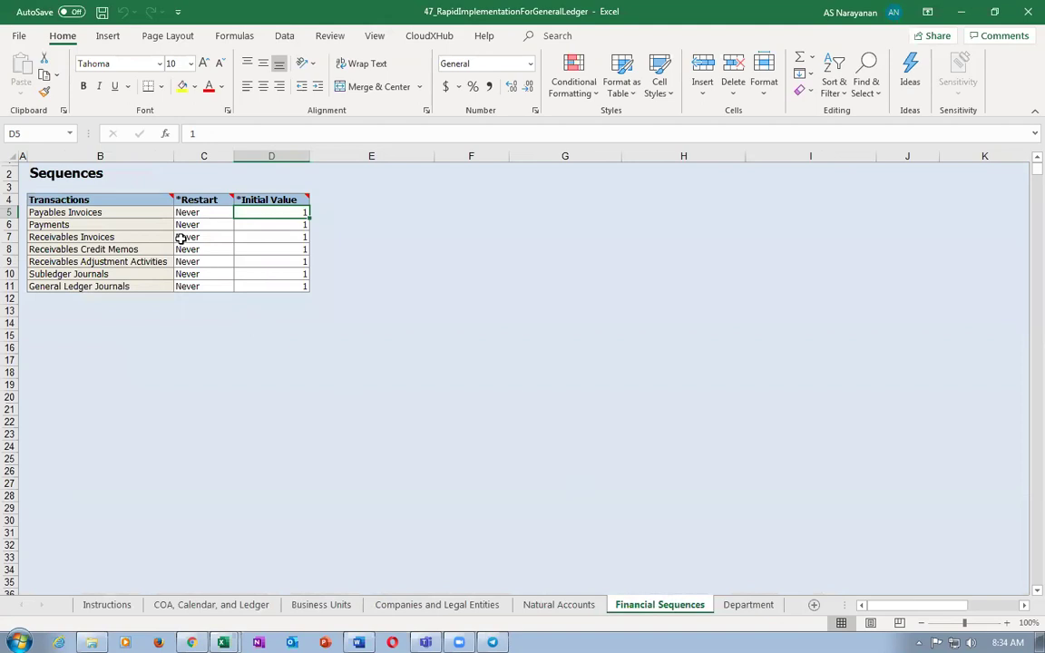
{"action": "left_click", "coordinate": [746, 604]}
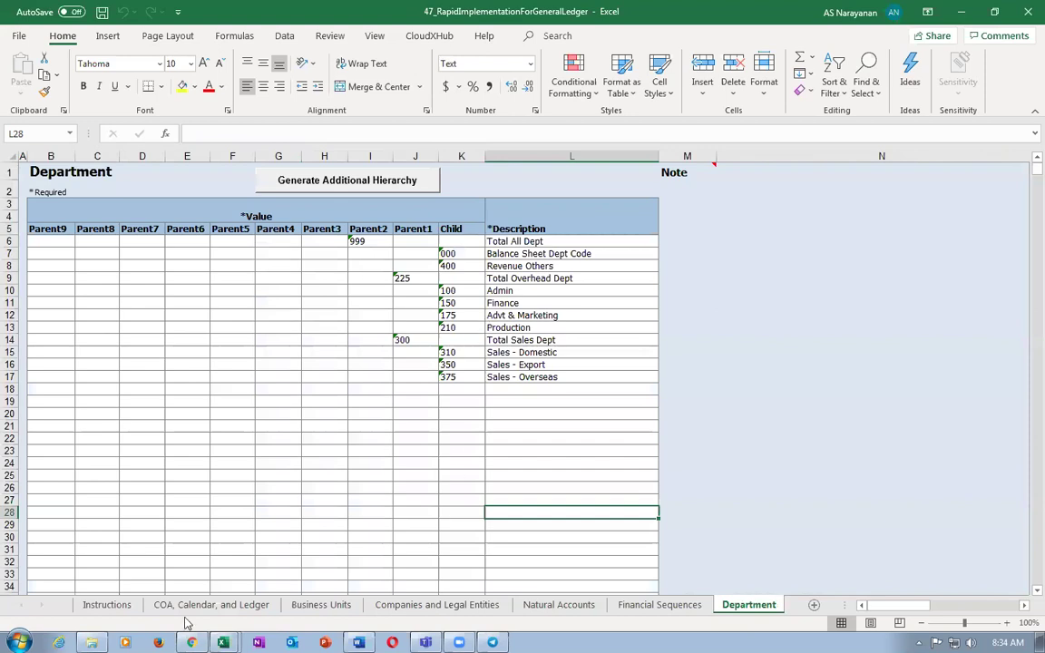
{"action": "left_click", "coordinate": [212, 605]}
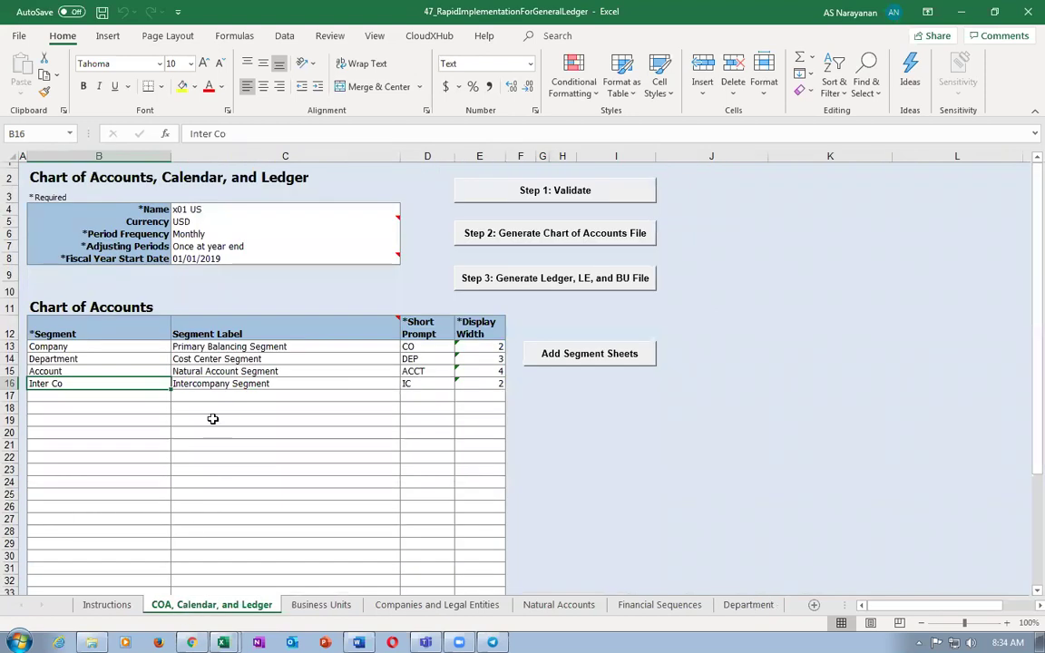
{"action": "left_click", "coordinate": [320, 608]}
{"action": "left_click", "coordinate": [380, 610]}
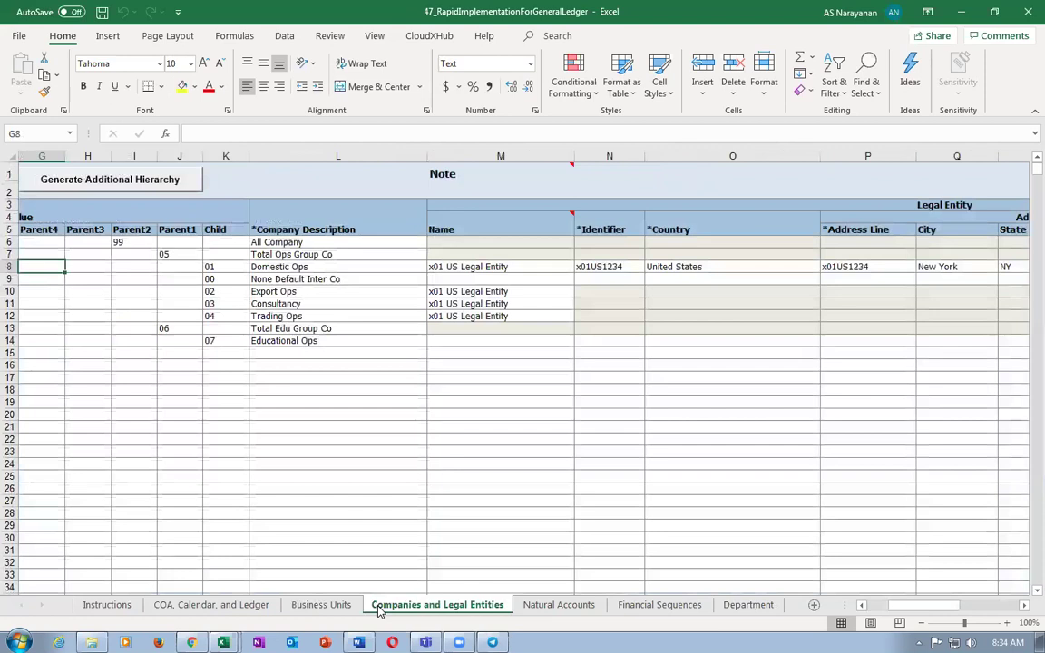
Run the validation from the COA, Calendar, and Ledger sheet and decline the sample report preview.
{"action": "left_click", "coordinate": [245, 604]}
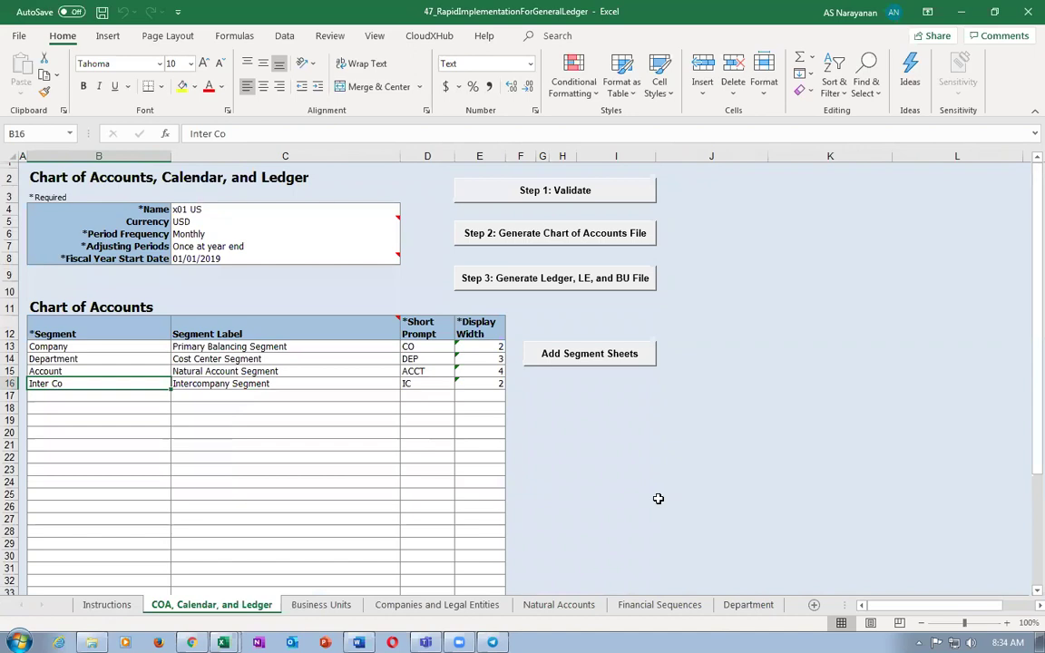
{"action": "left_click", "coordinate": [575, 191]}
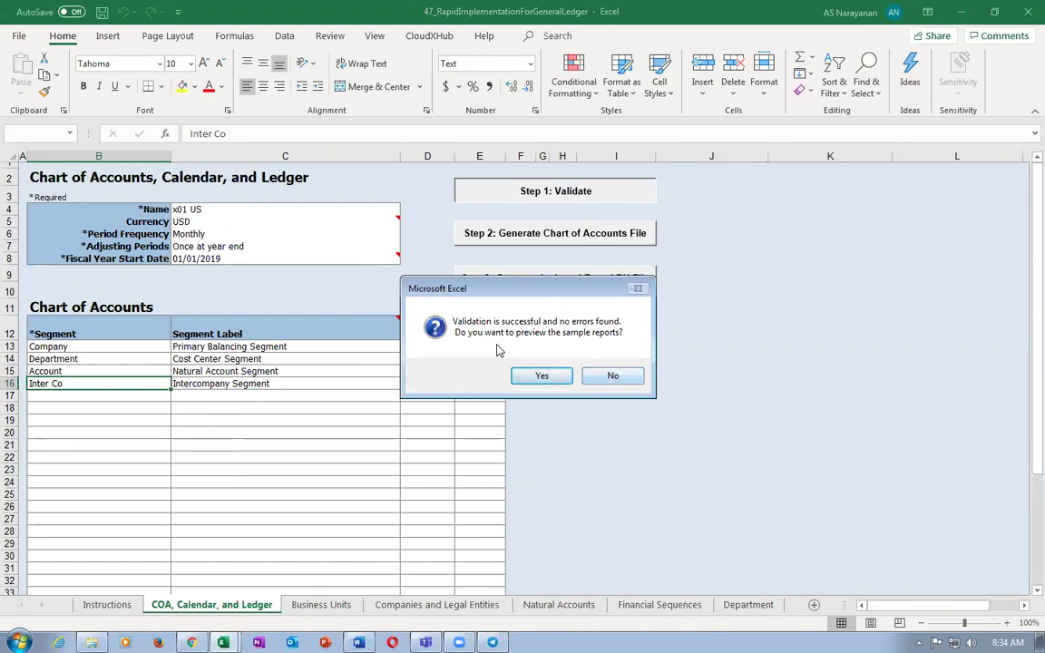
{"action": "left_click", "coordinate": [615, 376]}
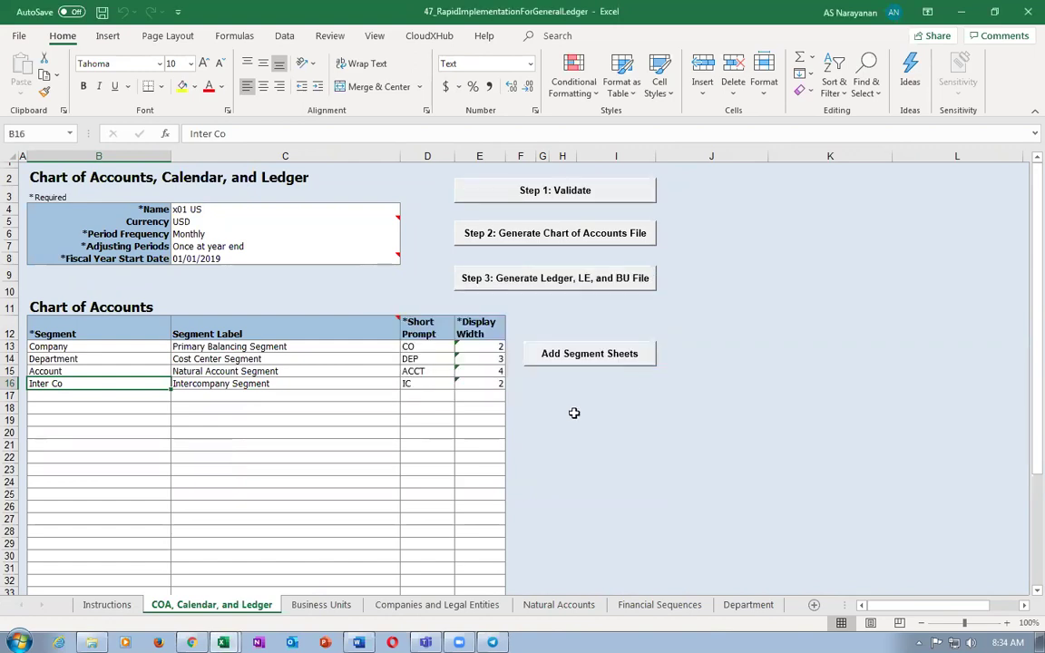
Generate the chart of accounts file and save it as the zip x01-COA in the E: drive's Fus_Inv_May_2020\Import folder.
{"action": "left_click", "coordinate": [509, 238]}
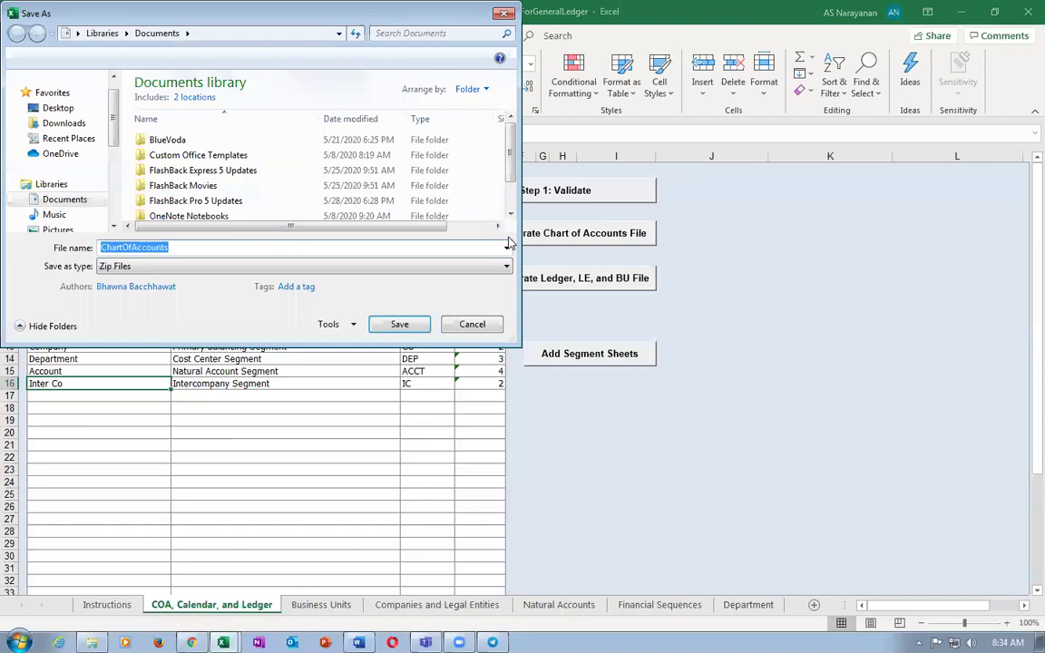
{"action": "type", "text": "x01-COA"}
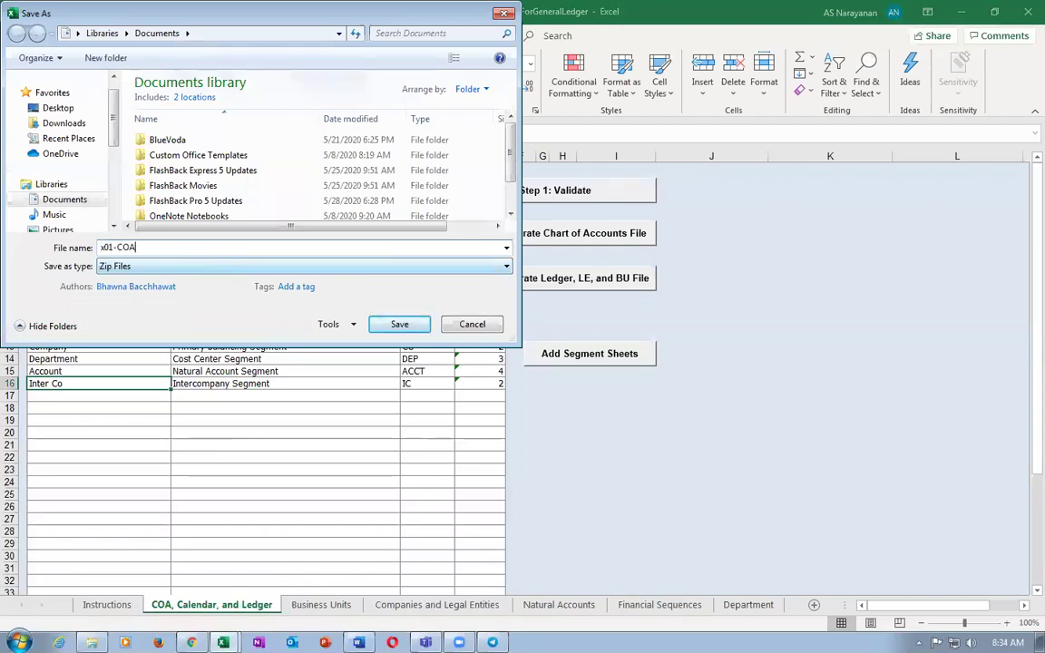
{"action": "scroll", "coordinate": [102, 127], "scroll_direction": "down", "scroll_amount": 3}
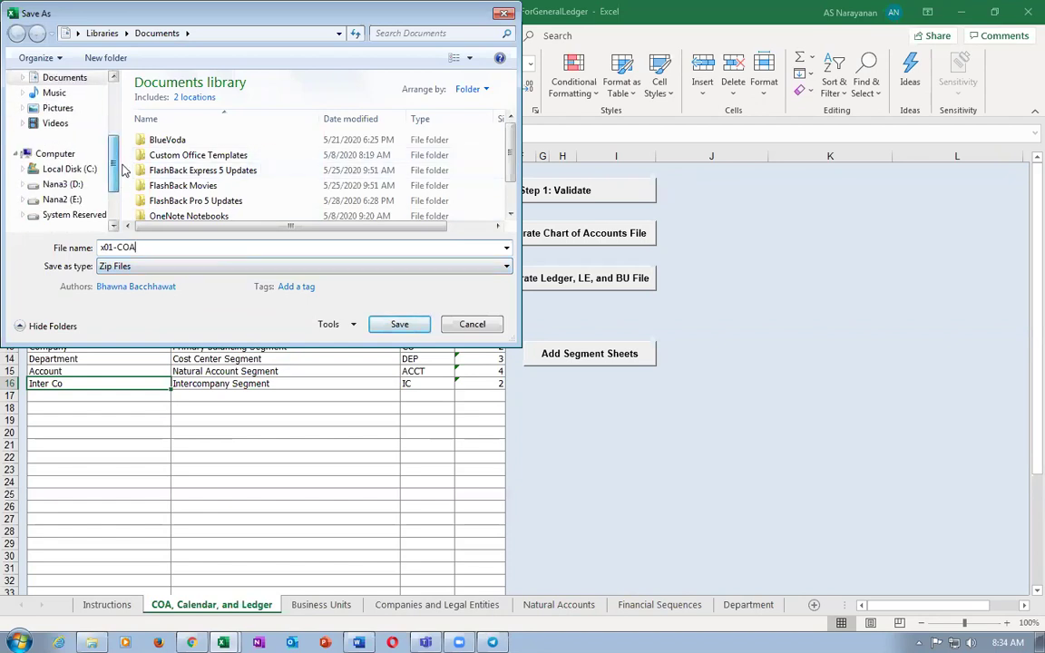
{"action": "scroll", "coordinate": [64, 191], "scroll_direction": "down", "scroll_amount": 1}
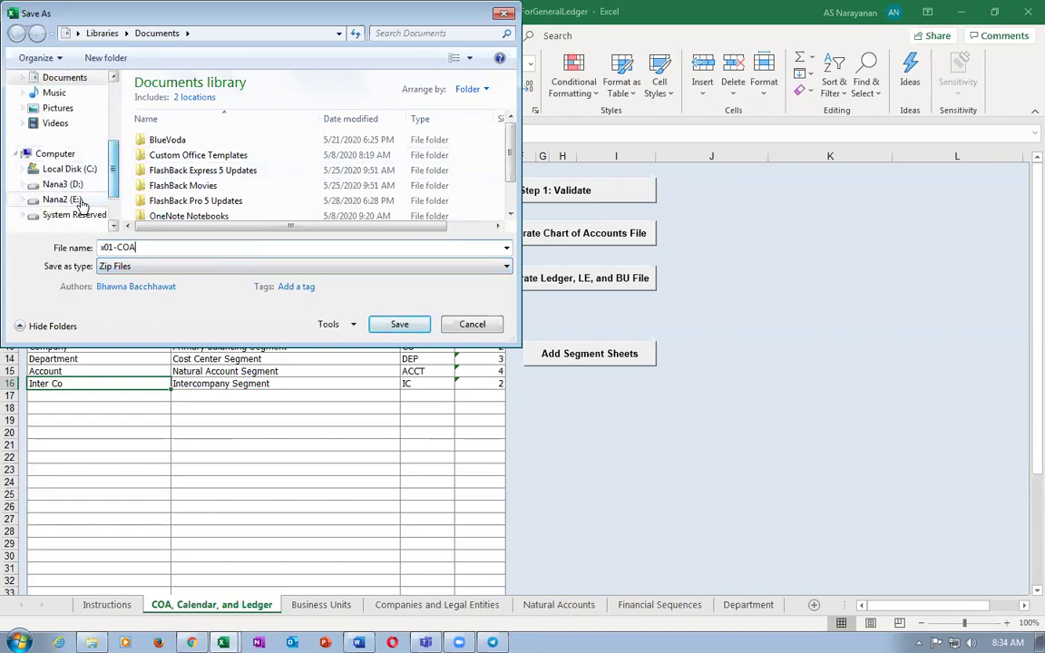
{"action": "left_click", "coordinate": [62, 199]}
{"action": "left_click", "coordinate": [222, 192]}
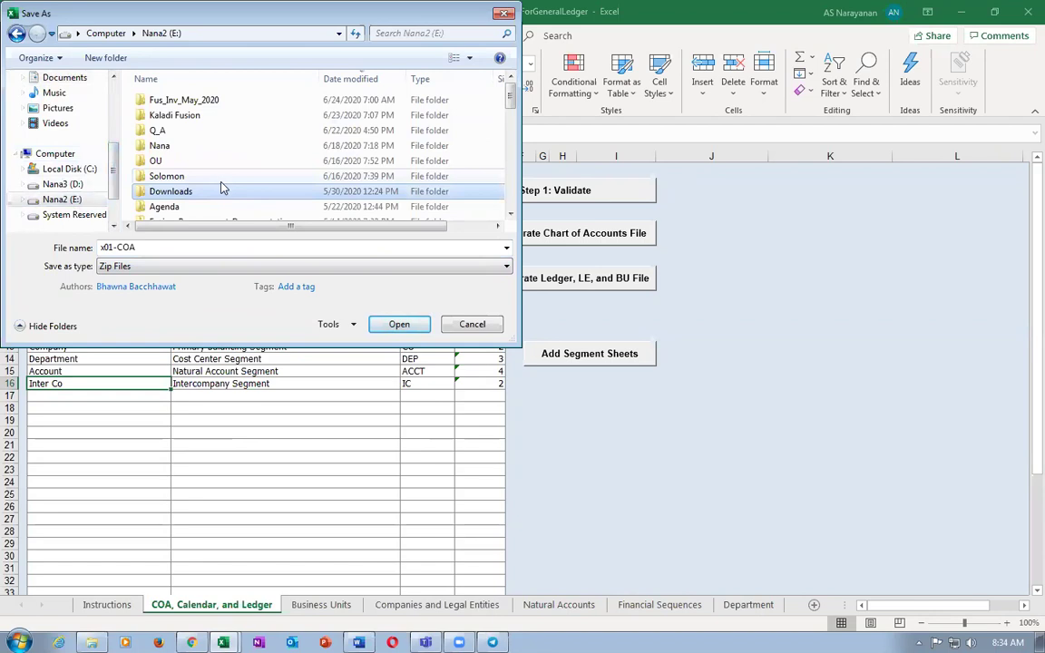
{"action": "scroll", "coordinate": [211, 193], "scroll_direction": "down", "scroll_amount": 3}
{"action": "scroll", "coordinate": [209, 201], "scroll_direction": "down", "scroll_amount": 3}
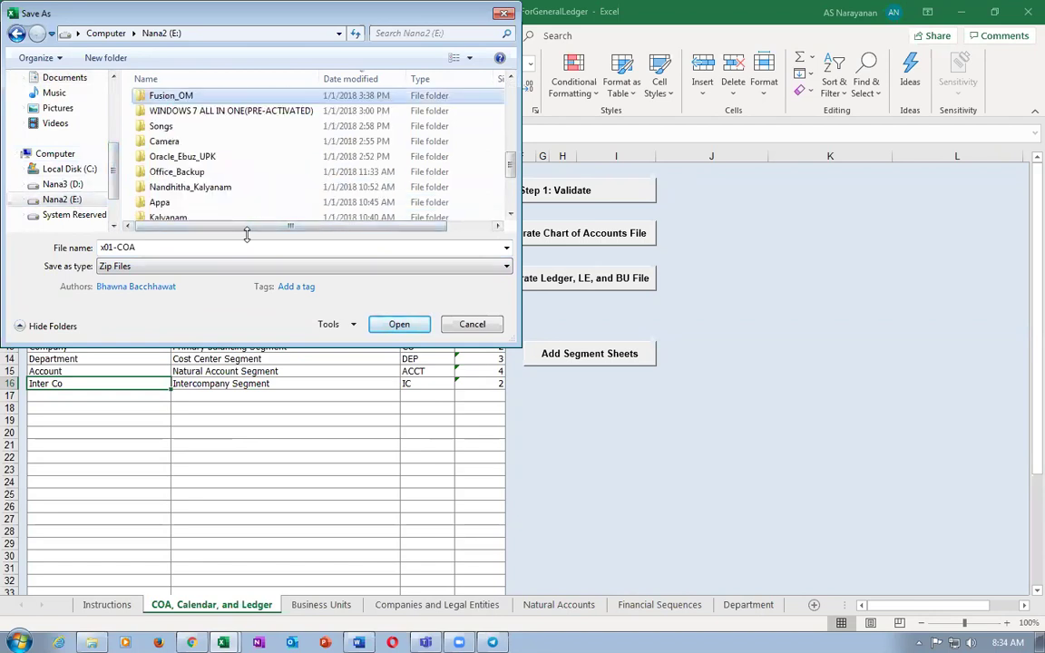
{"action": "scroll", "coordinate": [213, 202], "scroll_direction": "up", "scroll_amount": 6}
{"action": "double_click", "coordinate": [231, 103]}
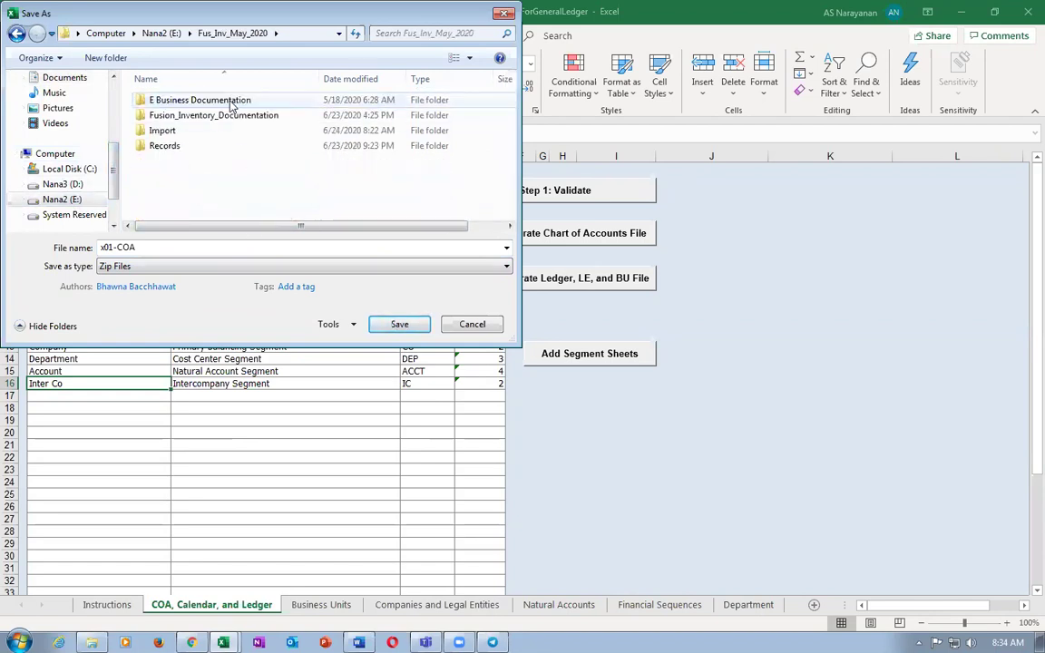
{"action": "double_click", "coordinate": [175, 133]}
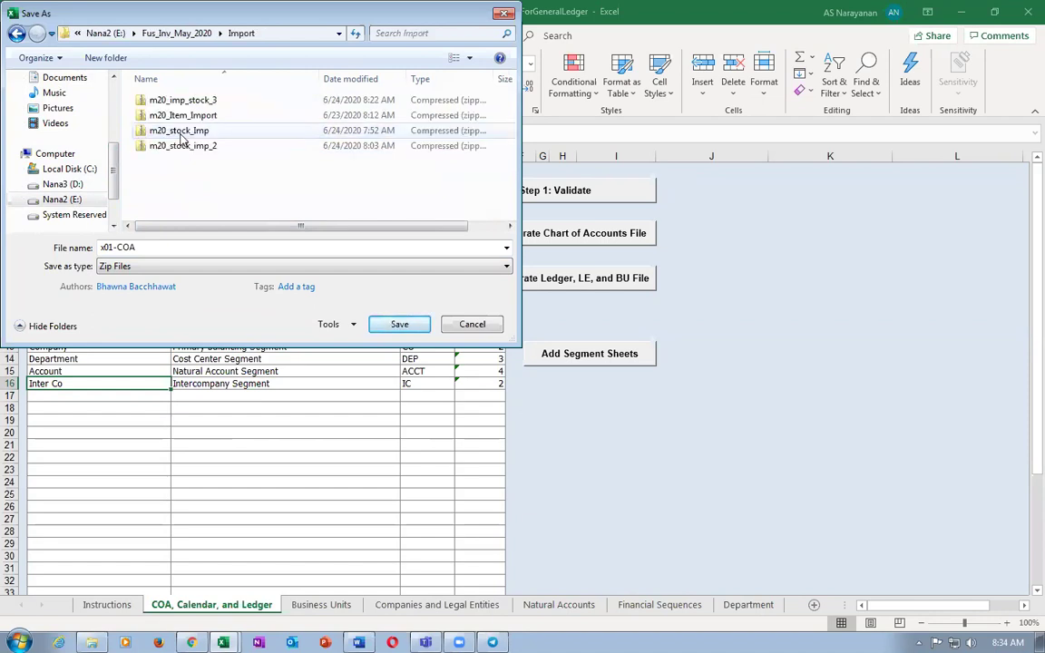
{"action": "left_click", "coordinate": [395, 324]}
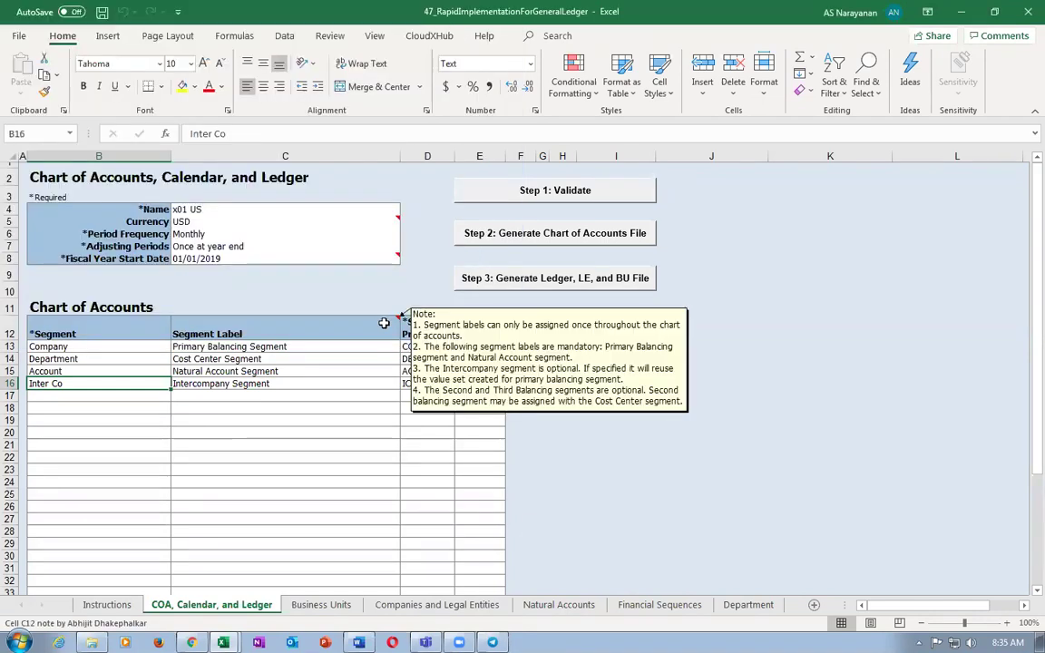
Generate the Ledger, LE, and BU file and save it as the zip x01_Led_BU in the Import folder.
{"action": "left_click", "coordinate": [541, 281]}
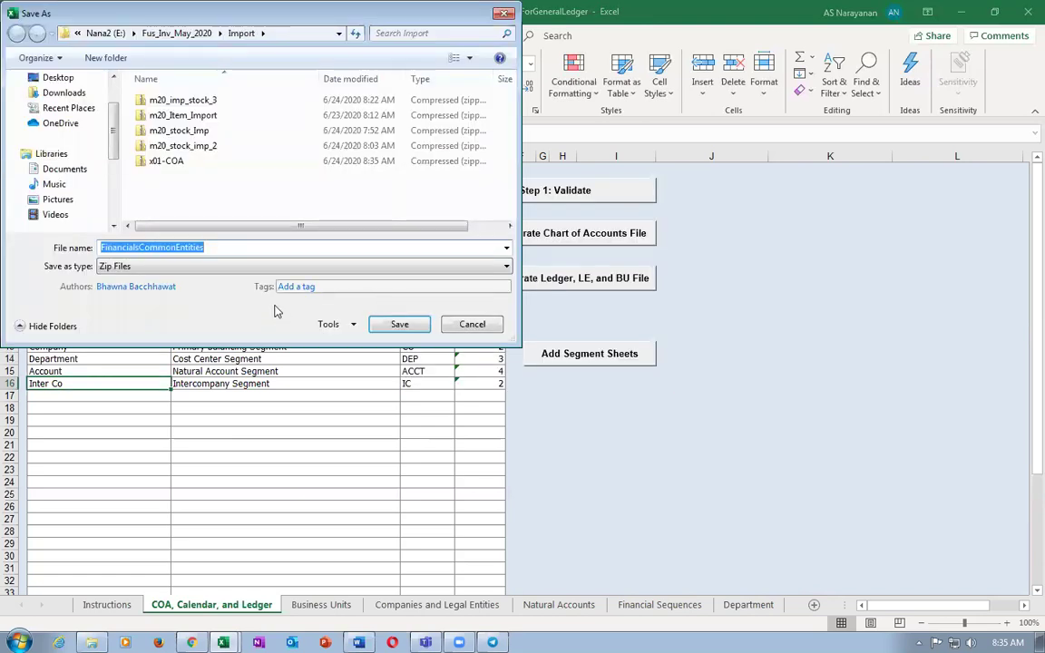
{"action": "type", "text": "x01_"}
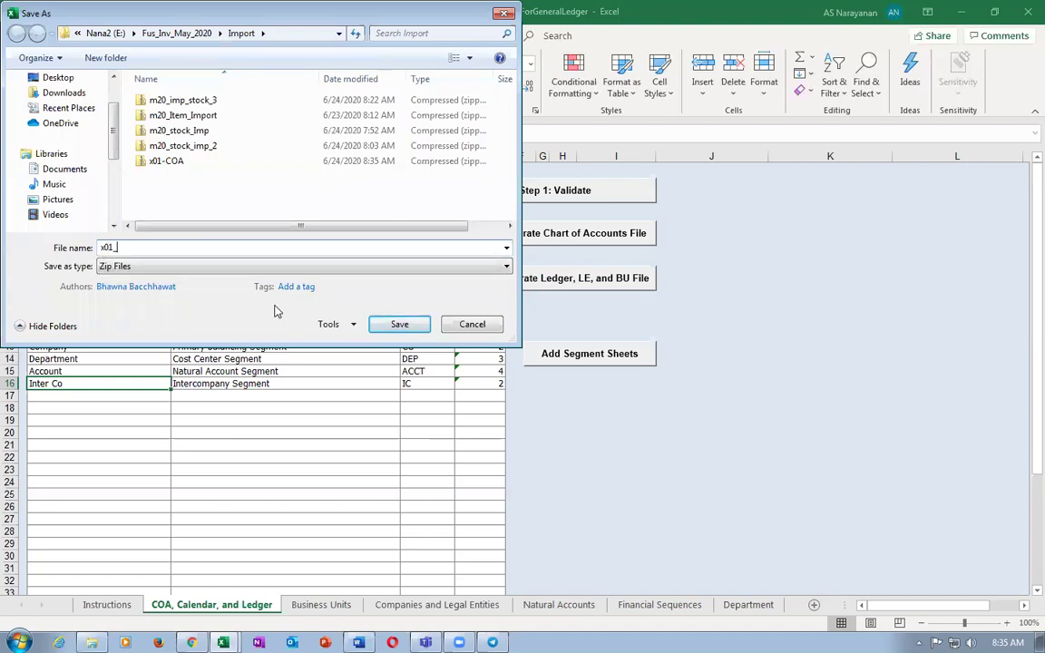
{"action": "type", "text": "Led_"}
{"action": "left_click", "coordinate": [399, 325]}
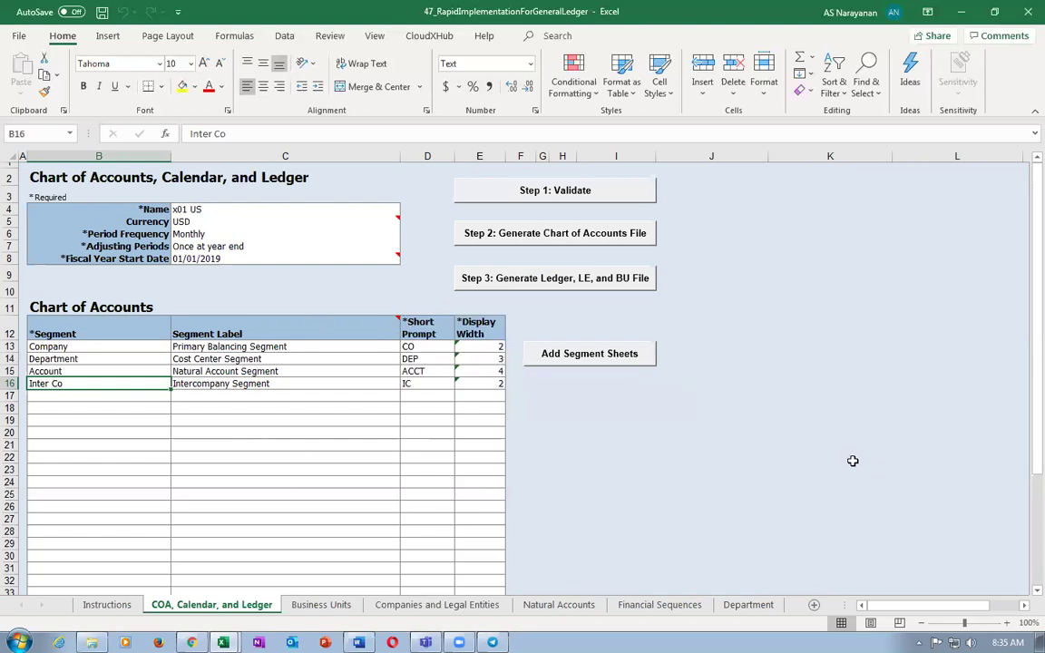
Look over the expense accounts on the Natural Accounts sheet and close the General Ledger workbook without saving changes.
{"action": "left_click", "coordinate": [564, 606]}
{"action": "left_click", "coordinate": [469, 476]}
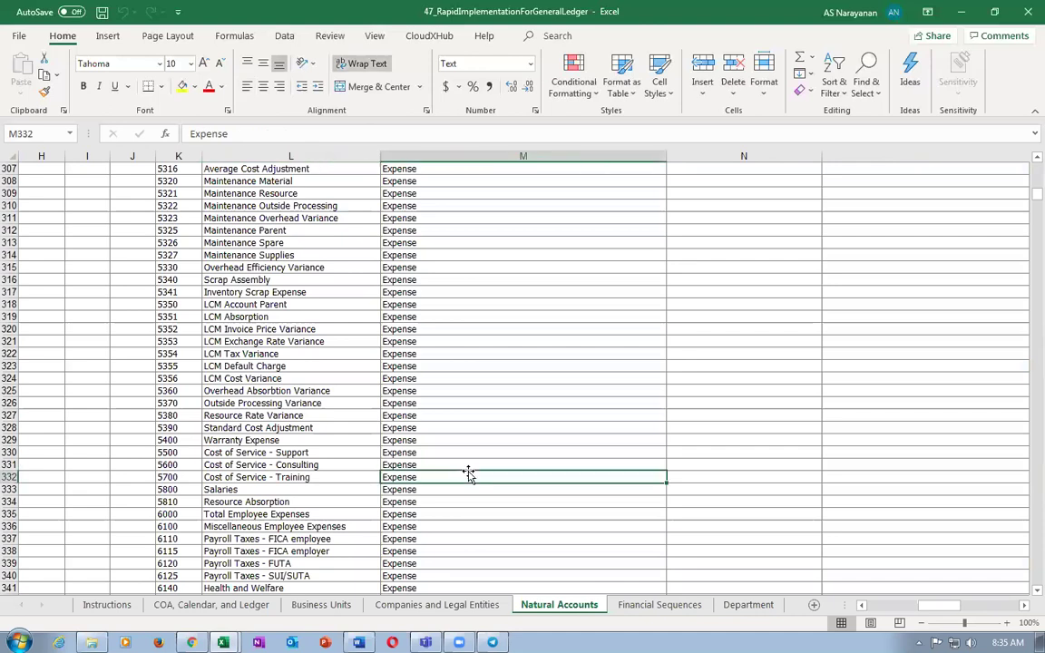
{"action": "scroll", "coordinate": [270, 504], "scroll_direction": "up", "scroll_amount": 10}
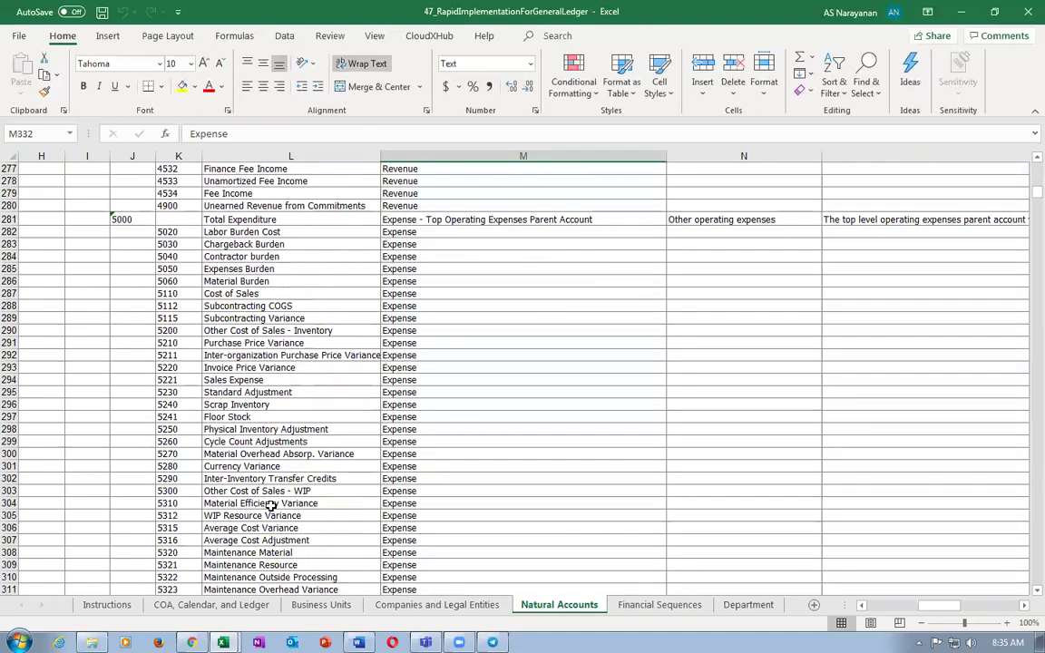
{"action": "left_click", "coordinate": [211, 605]}
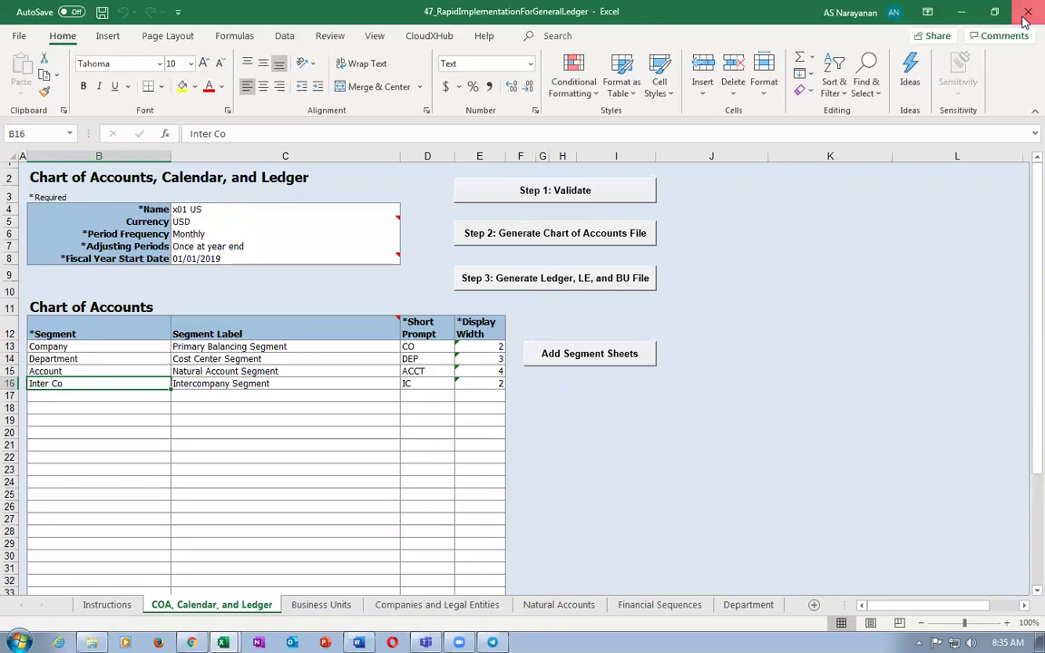
{"action": "key", "text": "ctrl+w"}
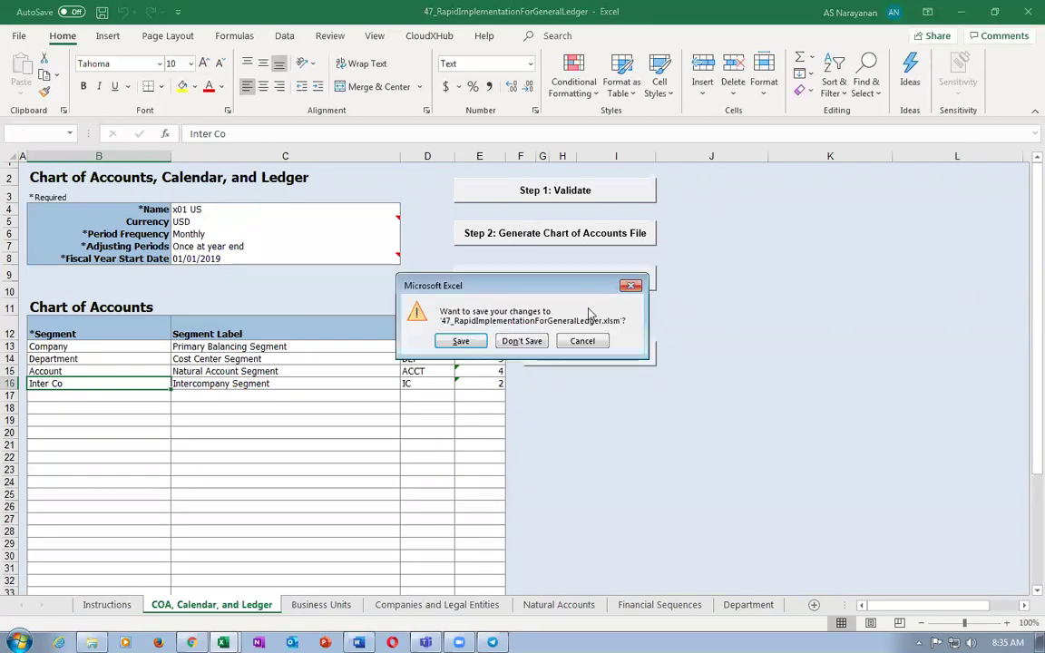
{"action": "left_click", "coordinate": [522, 343]}
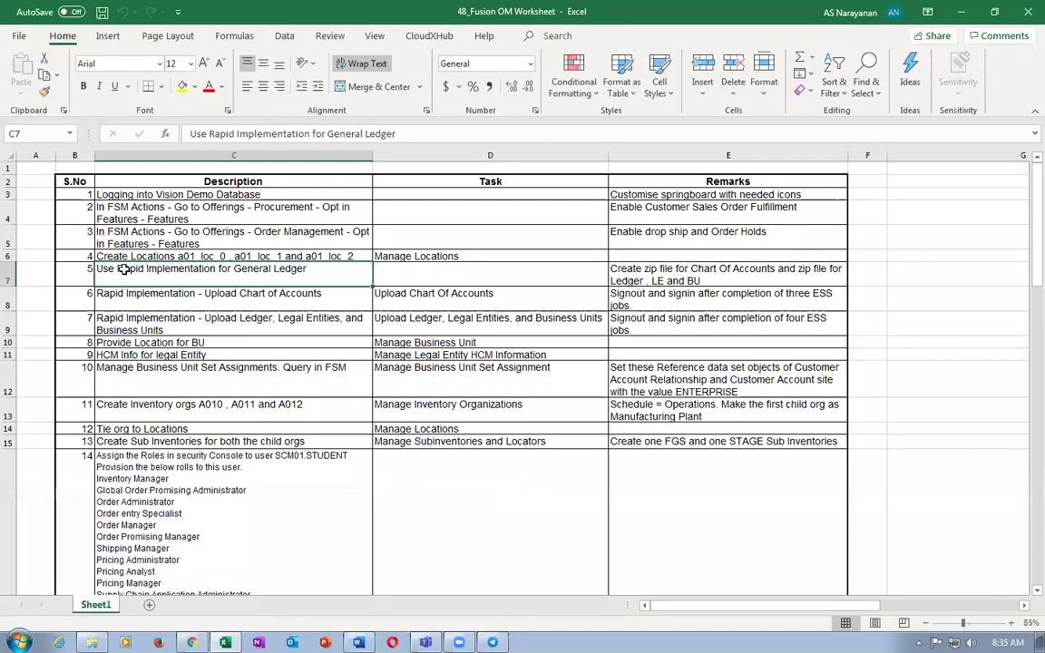
Copy the task name Upload Chart Of Accounts from item 6 of the Fusion OM Worksheet.
{"action": "left_click", "coordinate": [691, 274]}
{"action": "left_click", "coordinate": [229, 275]}
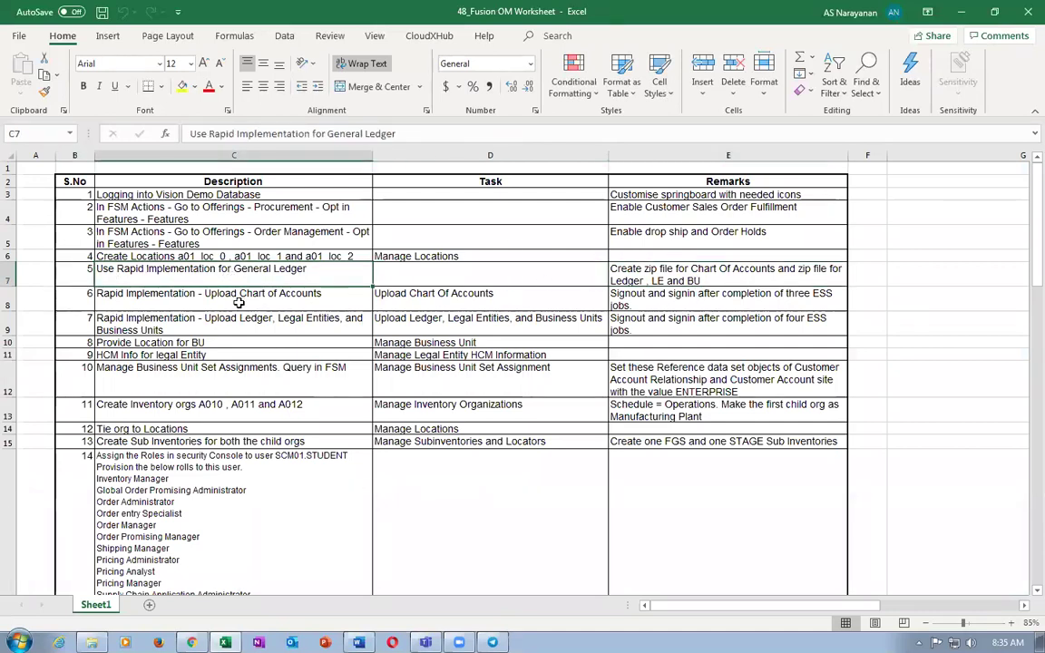
{"action": "left_click", "coordinate": [238, 303]}
{"action": "left_click", "coordinate": [419, 304]}
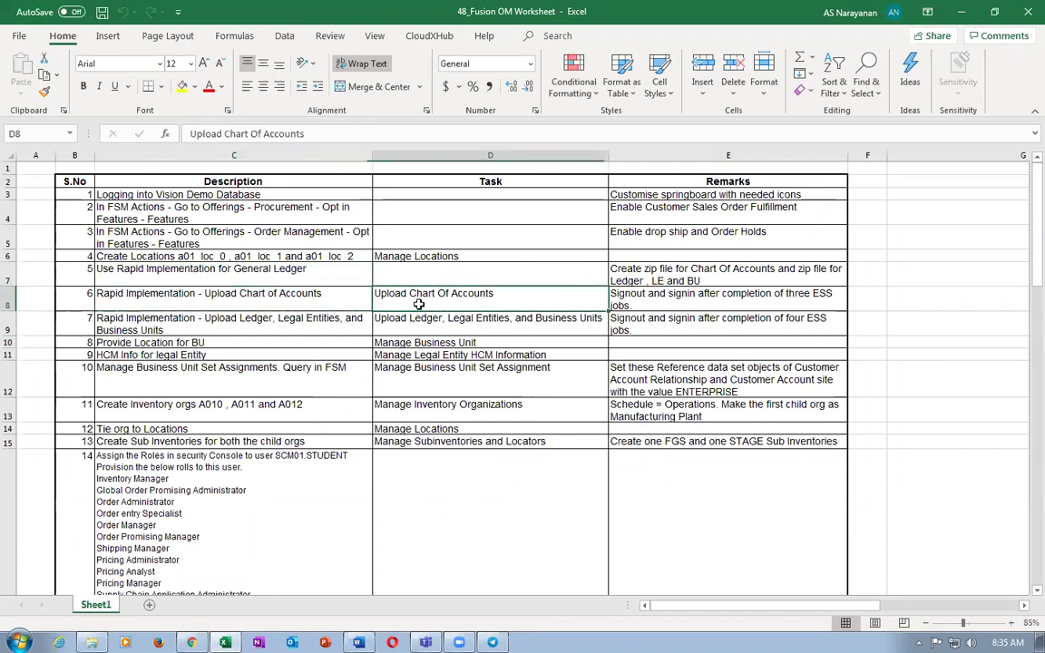
{"action": "key", "text": "ctrl+c"}
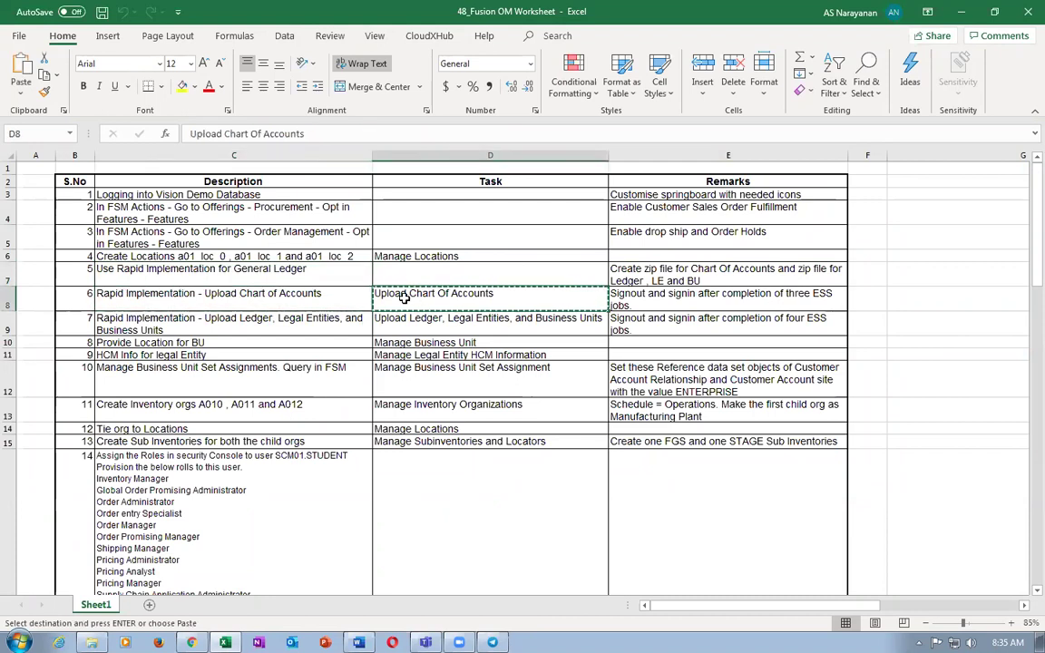
Switch to Oracle Applications in Chrome and open Setup and Maintenance.
{"action": "key", "text": "alt+Tab"}
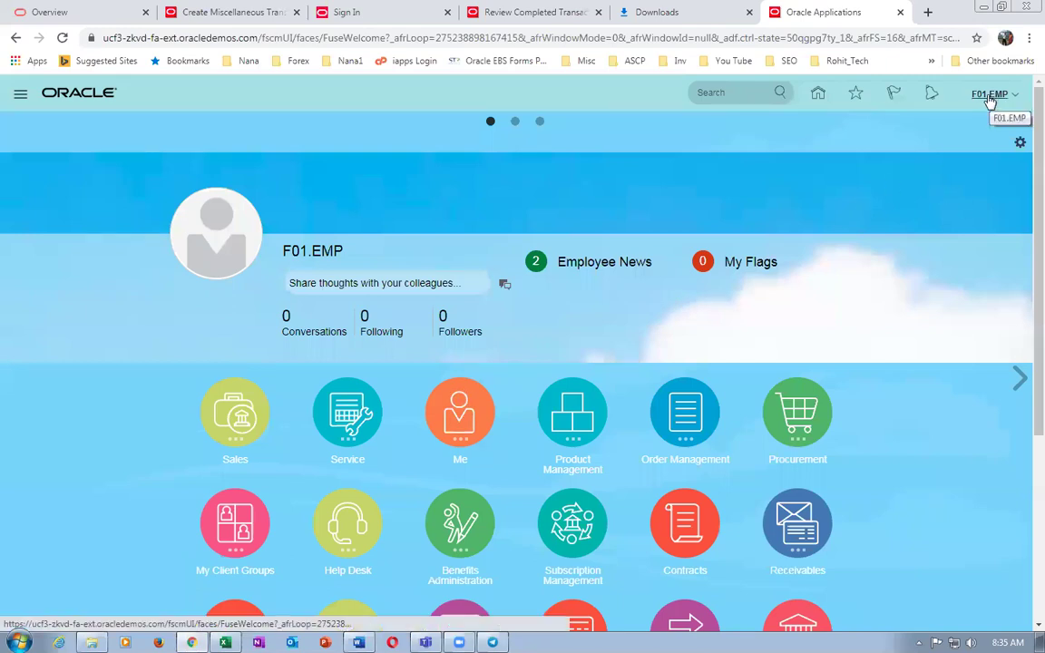
{"action": "left_click", "coordinate": [983, 102]}
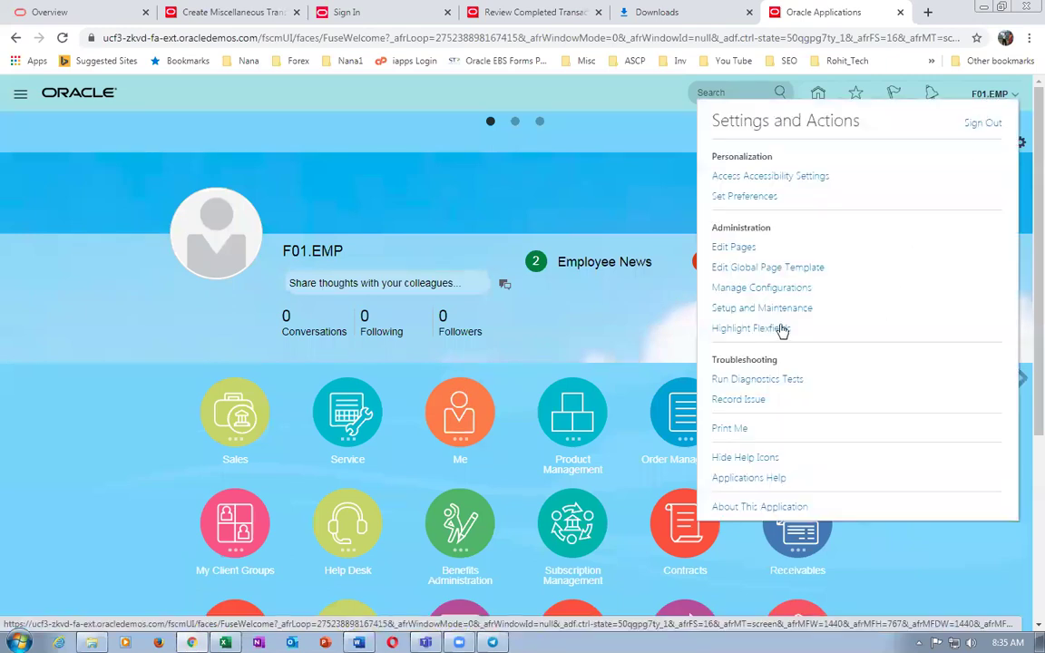
{"action": "left_click", "coordinate": [767, 308]}
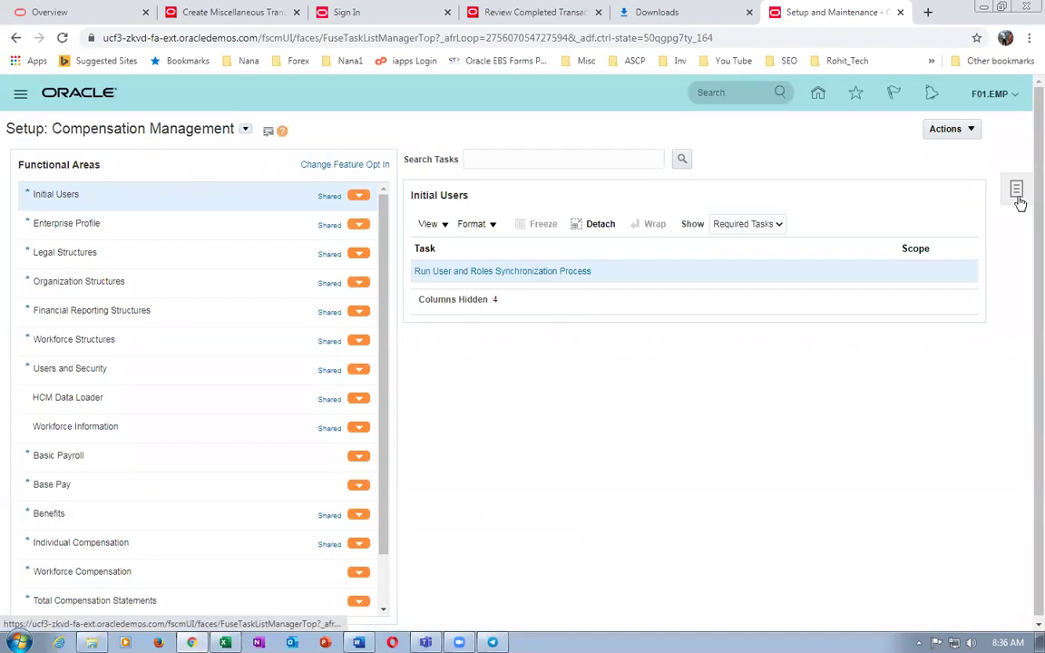
Search the setup tasks for the copied name Upload Chart Of Accounts and open that task.
{"action": "left_click", "coordinate": [1017, 192]}
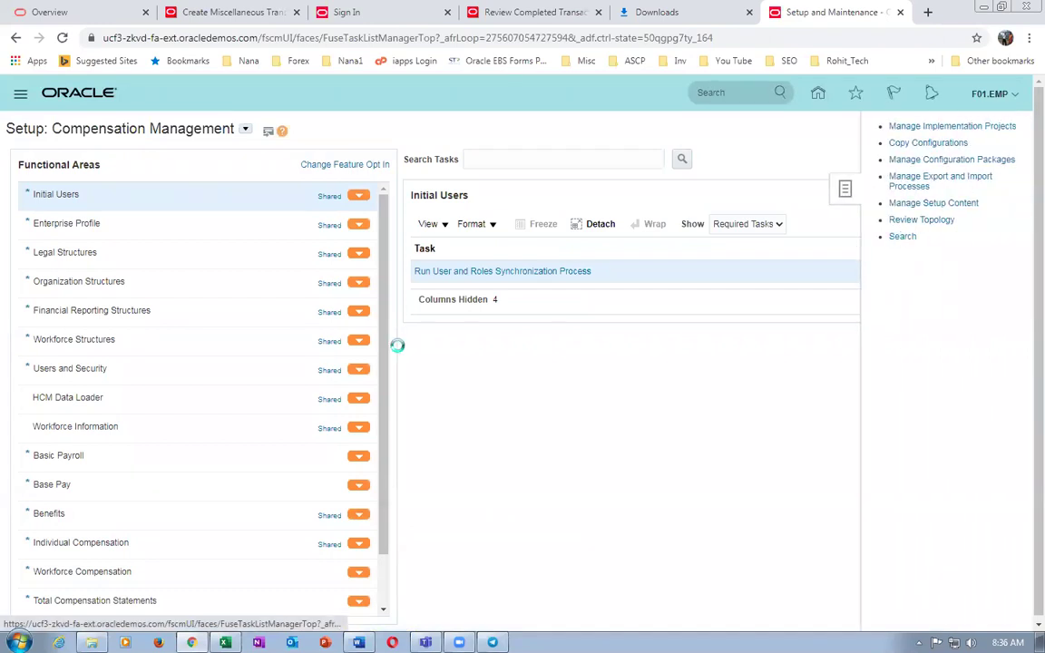
{"action": "left_click", "coordinate": [284, 159]}
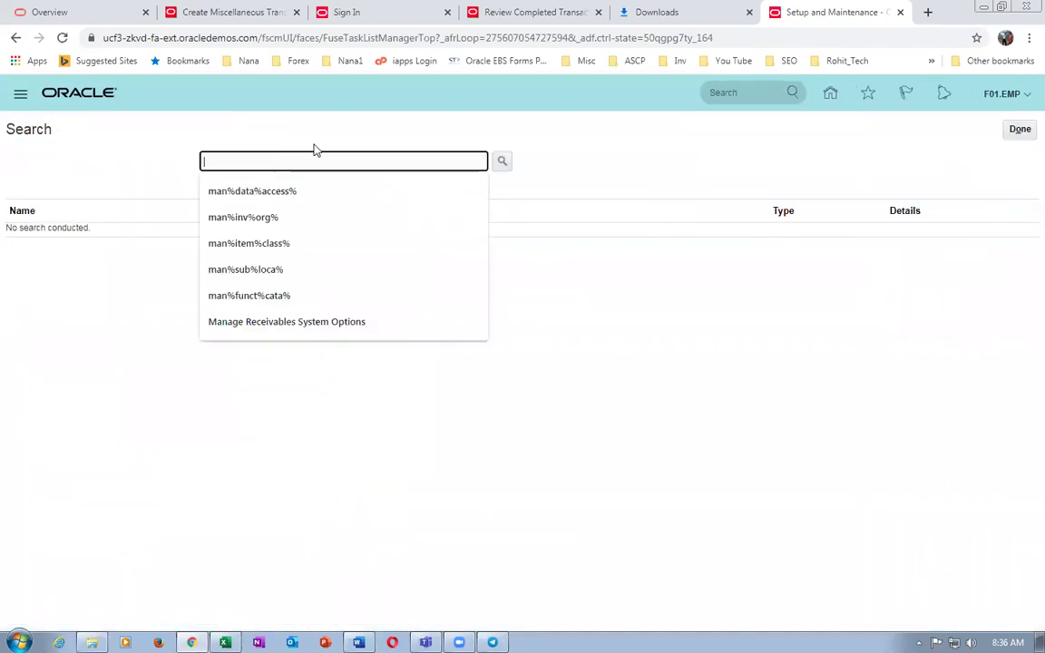
{"action": "key", "text": "ctrl+v"}
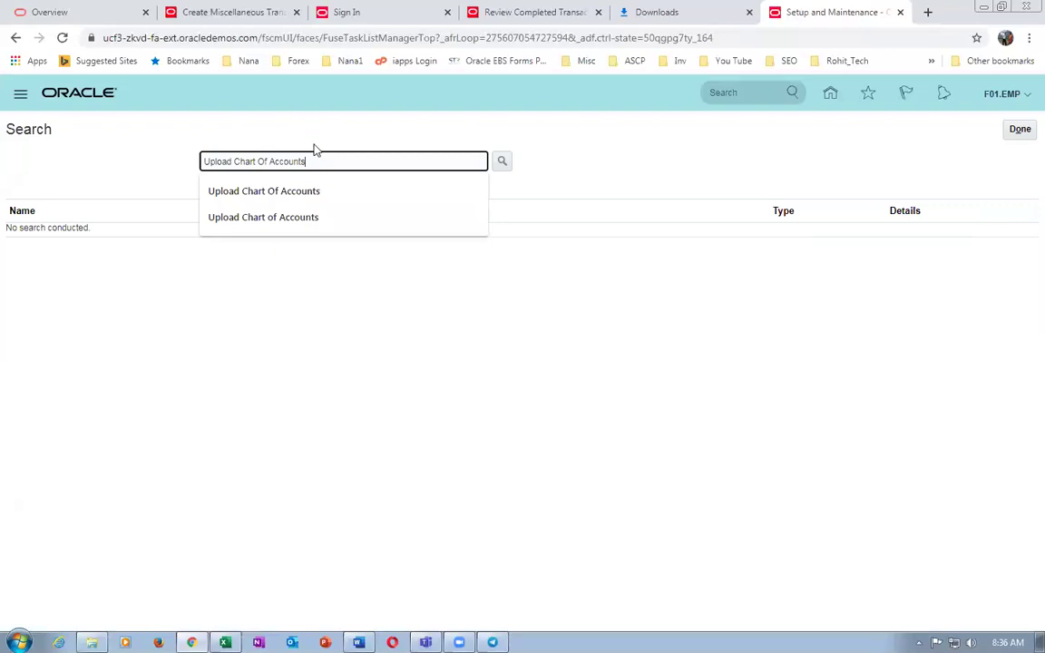
{"action": "key", "text": "Return"}
{"action": "left_click", "coordinate": [76, 235]}
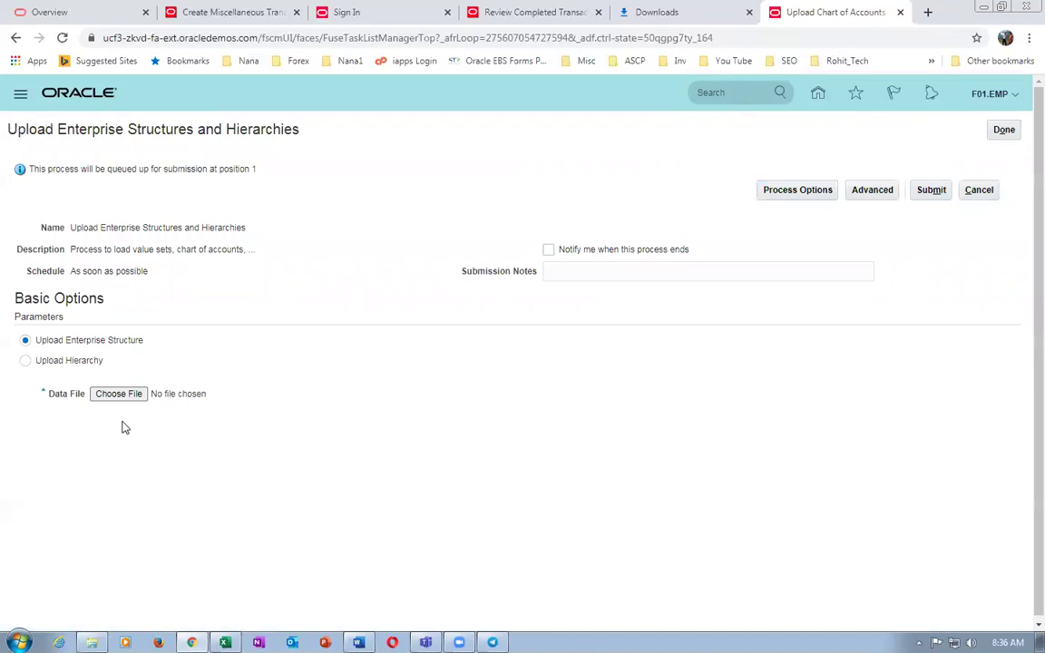
Choose x01-COA.zip as the data file for Upload Enterprise Structure, submit the process and acknowledge the confirmation.
{"action": "left_click", "coordinate": [121, 396]}
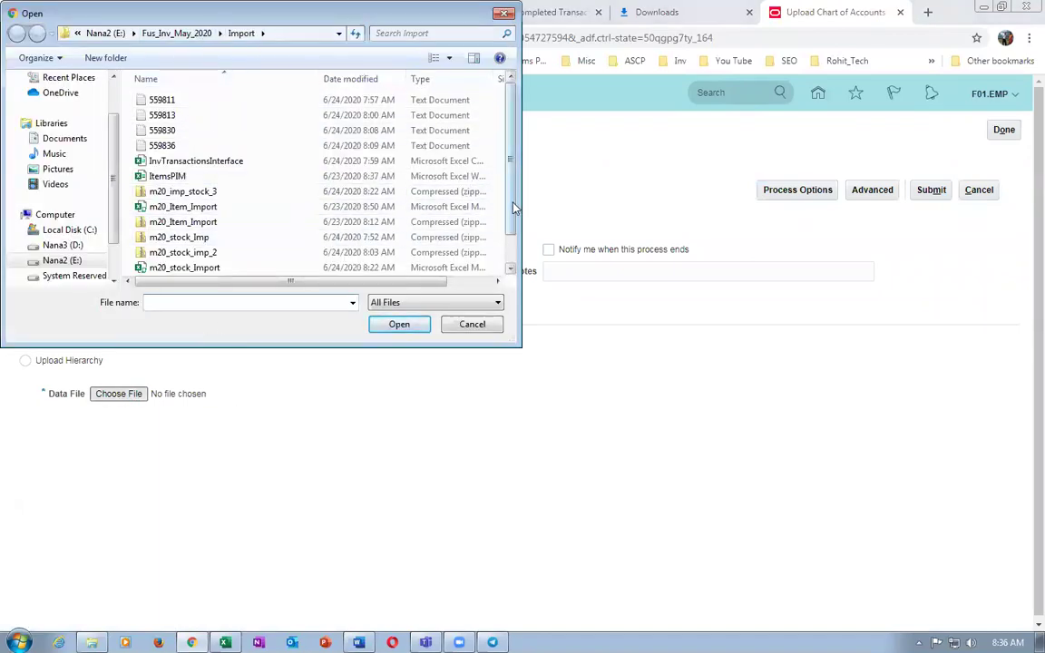
{"action": "scroll", "coordinate": [459, 183], "scroll_direction": "down", "scroll_amount": 1}
{"action": "left_click", "coordinate": [199, 266]}
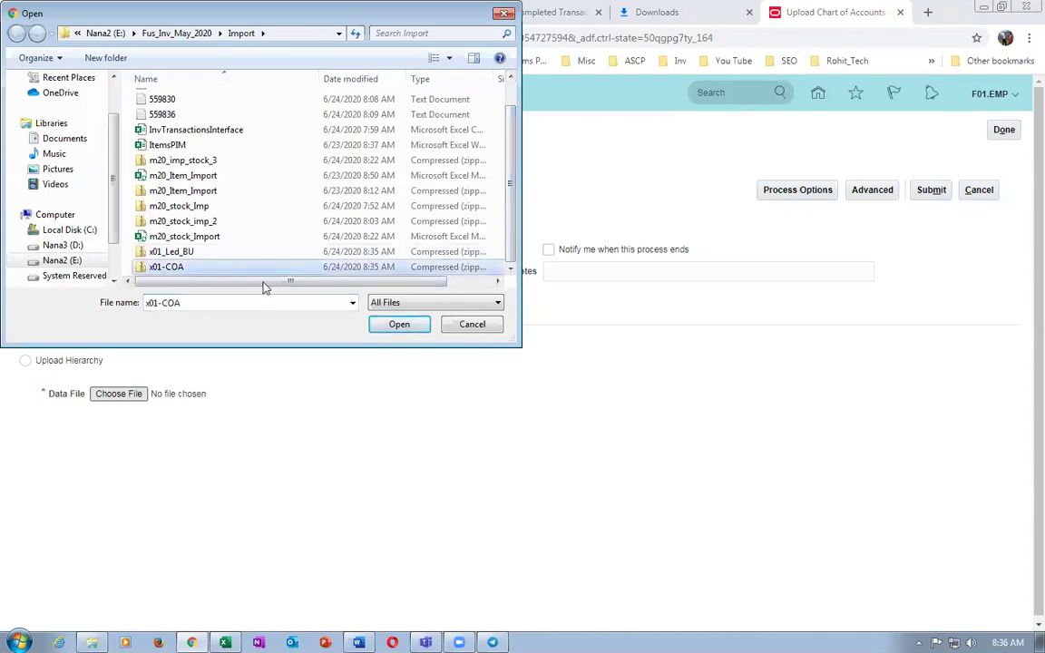
{"action": "left_click", "coordinate": [400, 324]}
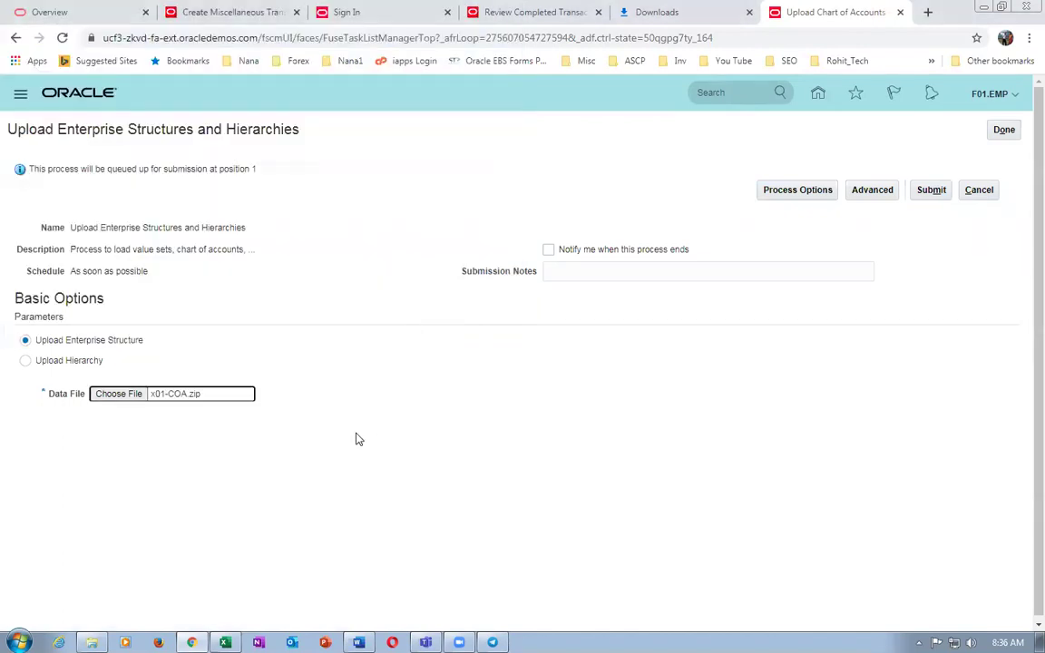
{"action": "left_click", "coordinate": [932, 192]}
{"action": "left_click", "coordinate": [929, 195]}
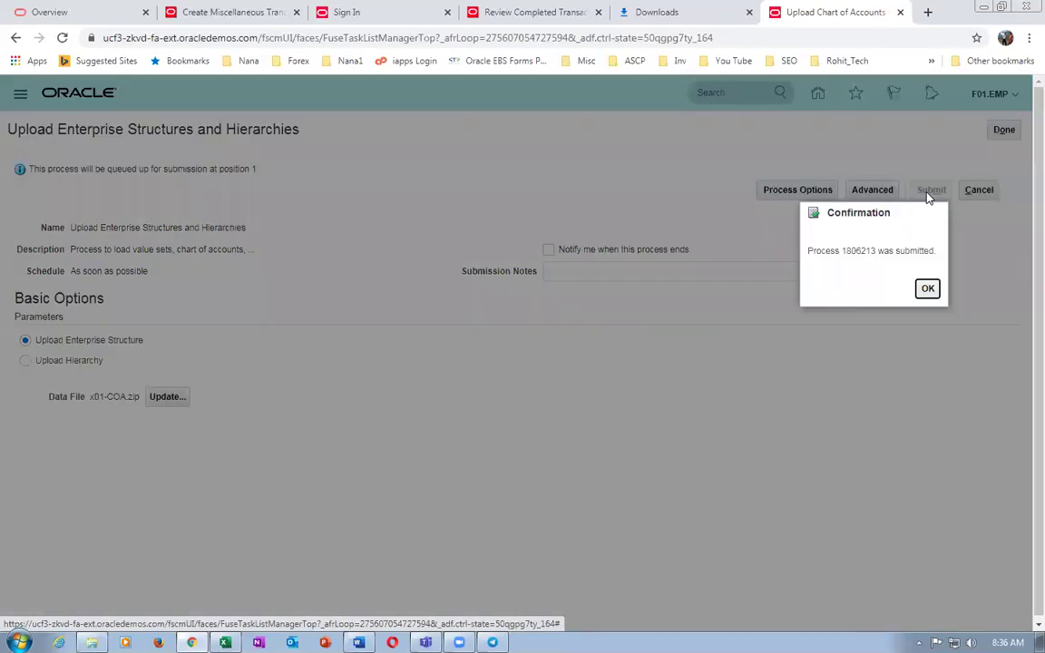
{"action": "left_click", "coordinate": [928, 290]}
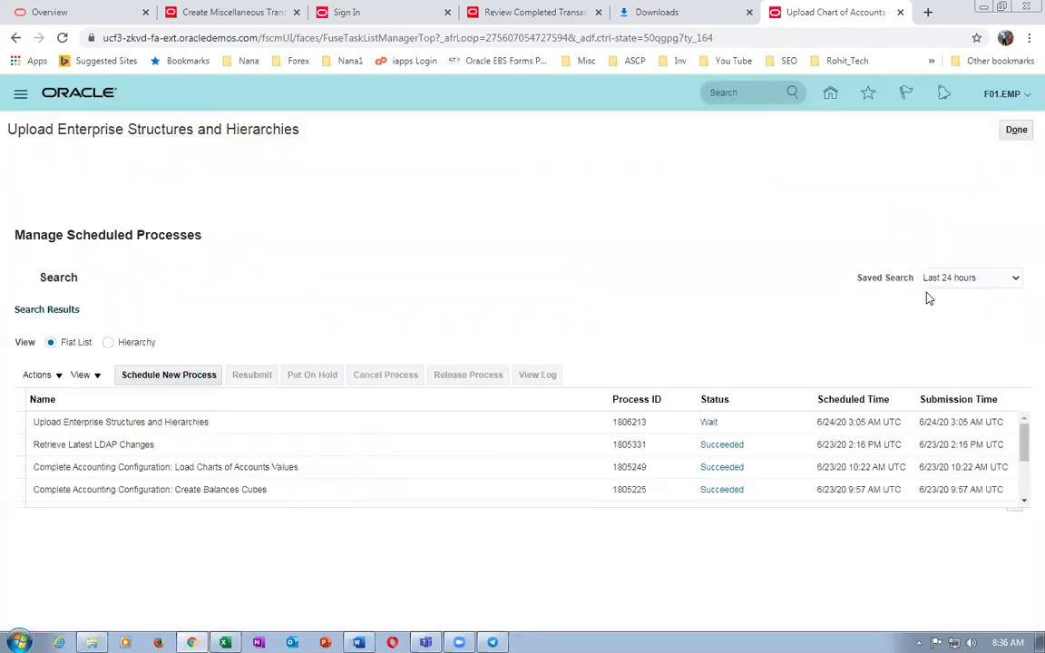
Enlarge the scheduled processes table and keep refreshing it to monitor the Upload Enterprise Structures and Hierarchies process.
{"action": "left_click", "coordinate": [579, 318]}
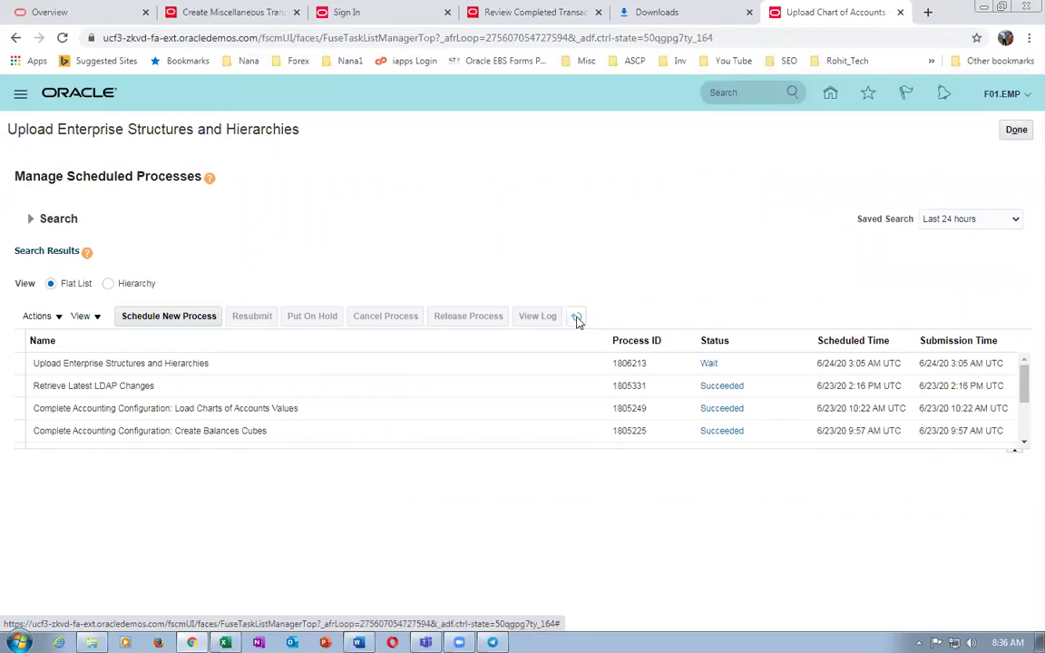
{"action": "left_click", "coordinate": [577, 317]}
{"action": "left_click_drag", "start_coordinate": [466, 452], "coordinate": [470, 519]}
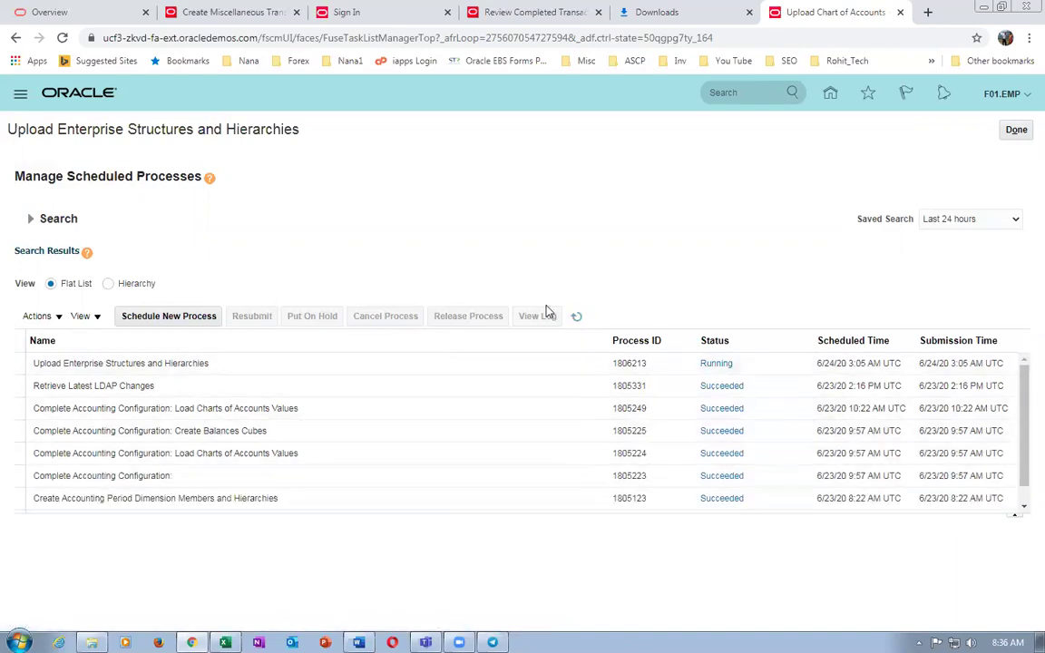
{"action": "left_click", "coordinate": [576, 318]}
{"action": "left_click", "coordinate": [575, 318]}
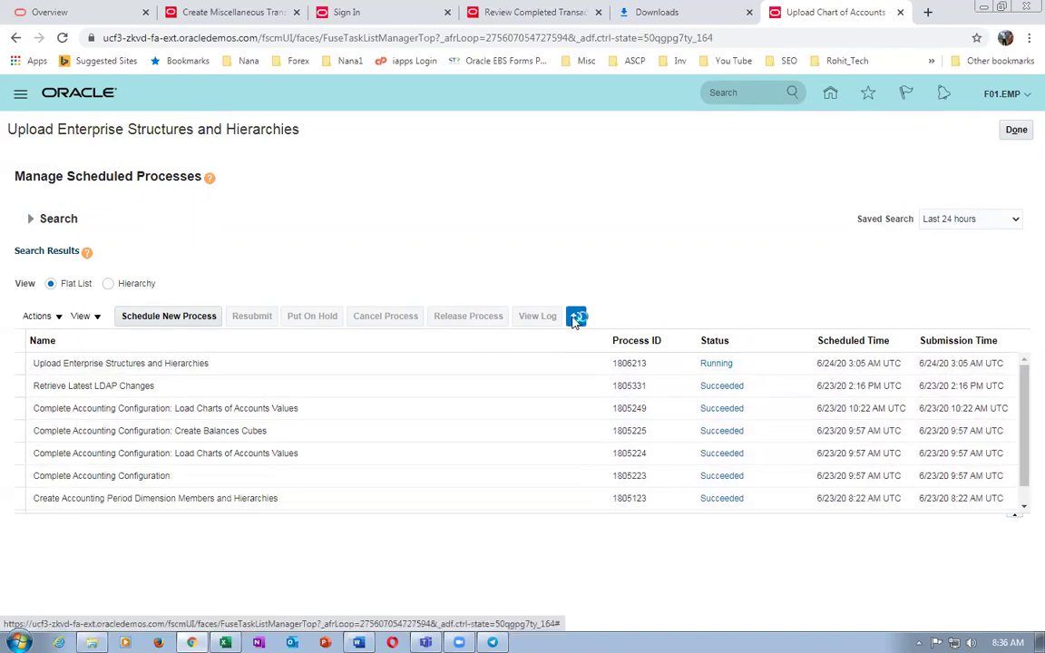
{"action": "left_click", "coordinate": [576, 317]}
{"action": "left_click", "coordinate": [576, 317]}
{"action": "left_click", "coordinate": [577, 319]}
{"action": "left_click", "coordinate": [578, 320]}
{"action": "left_click", "coordinate": [573, 322]}
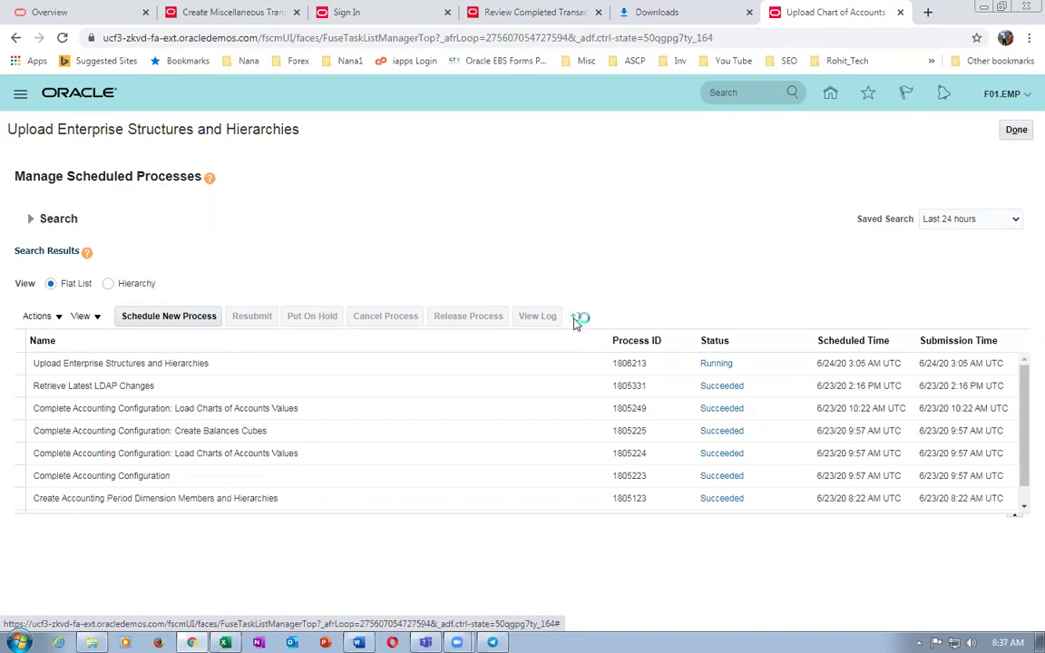
{"action": "left_click", "coordinate": [574, 320]}
{"action": "left_click", "coordinate": [578, 318]}
{"action": "left_click", "coordinate": [577, 318]}
{"action": "left_click", "coordinate": [578, 320]}
{"action": "left_click", "coordinate": [578, 319]}
{"action": "left_click", "coordinate": [576, 319]}
{"action": "left_click", "coordinate": [576, 319]}
{"action": "left_click", "coordinate": [577, 318]}
{"action": "left_click", "coordinate": [577, 318]}
{"action": "left_click", "coordinate": [577, 318]}
{"action": "left_click", "coordinate": [577, 318]}
{"action": "left_click", "coordinate": [577, 317]}
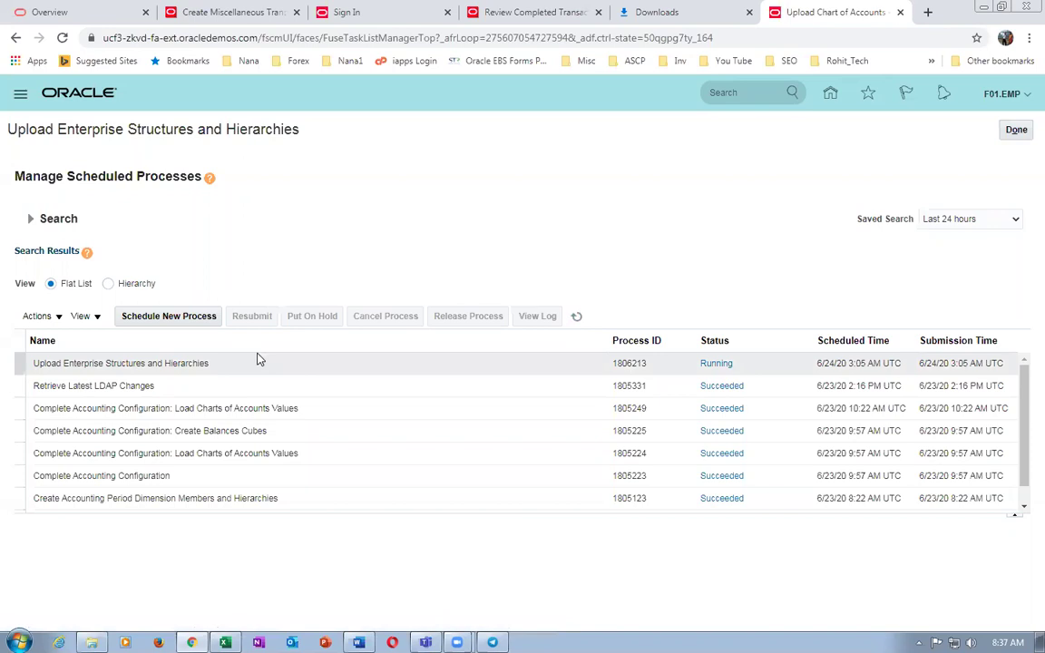
{"action": "left_click", "coordinate": [576, 318]}
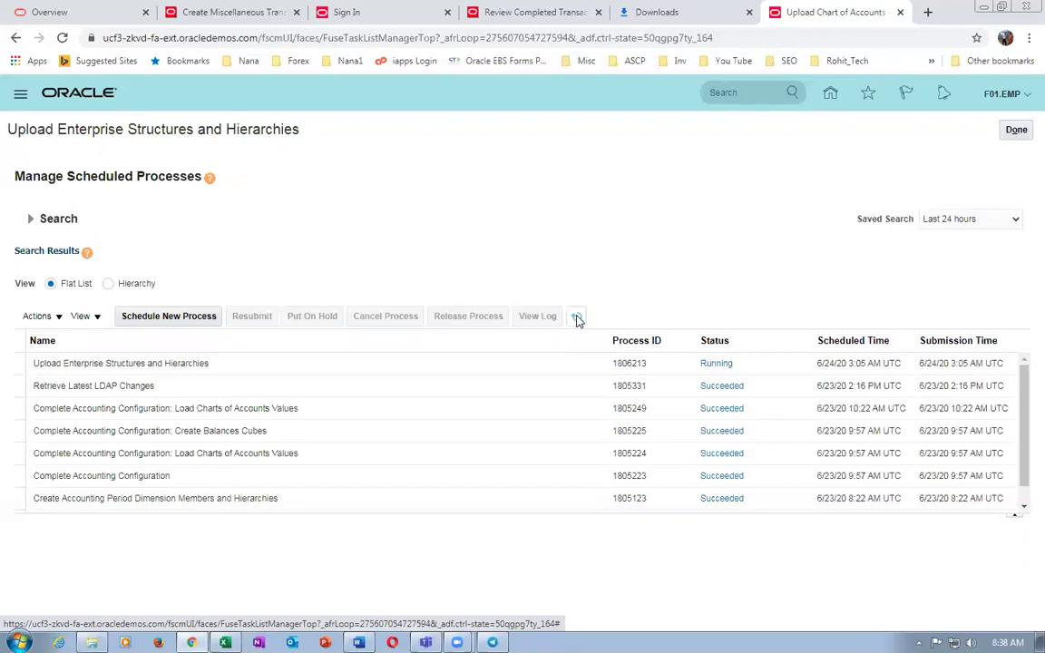
{"action": "left_click", "coordinate": [576, 317]}
{"action": "left_click", "coordinate": [575, 318]}
{"action": "left_click", "coordinate": [575, 318]}
{"action": "left_click", "coordinate": [575, 318]}
{"action": "left_click", "coordinate": [575, 318]}
Open the Oracle Cloud Applications documentation in a new tab and open the Financials 20B book File-Based Data Import for Financials in HTML.
{"action": "left_click", "coordinate": [928, 12]}
{"action": "type", "text": "docs"}
{"action": "key", "text": "Return"}
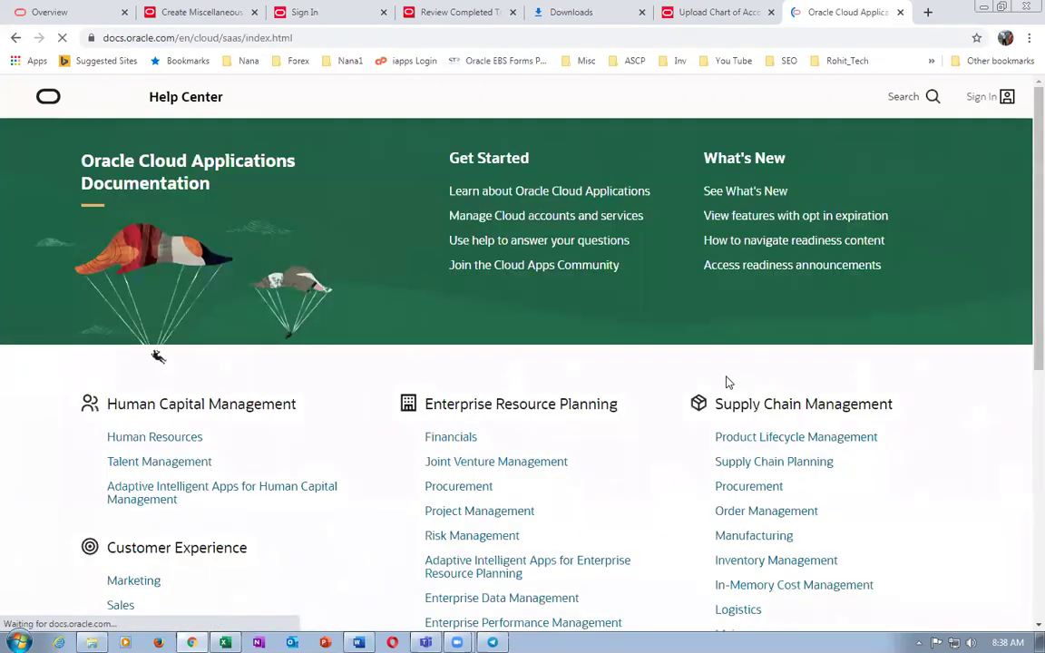
{"action": "scroll", "coordinate": [751, 433], "scroll_direction": "down", "scroll_amount": 2}
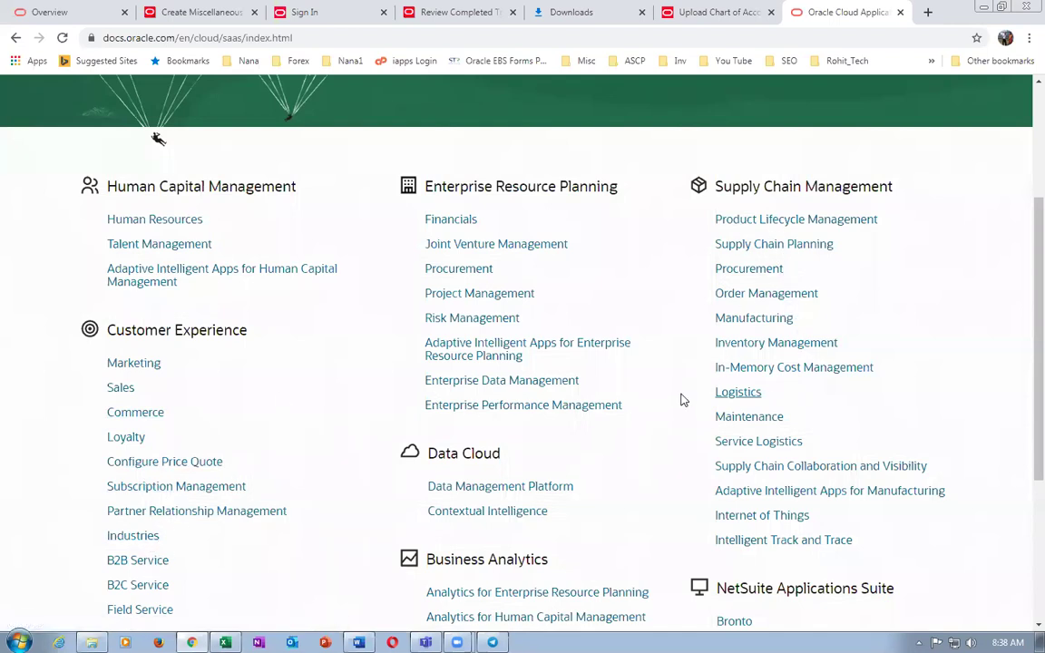
{"action": "left_click", "coordinate": [442, 225]}
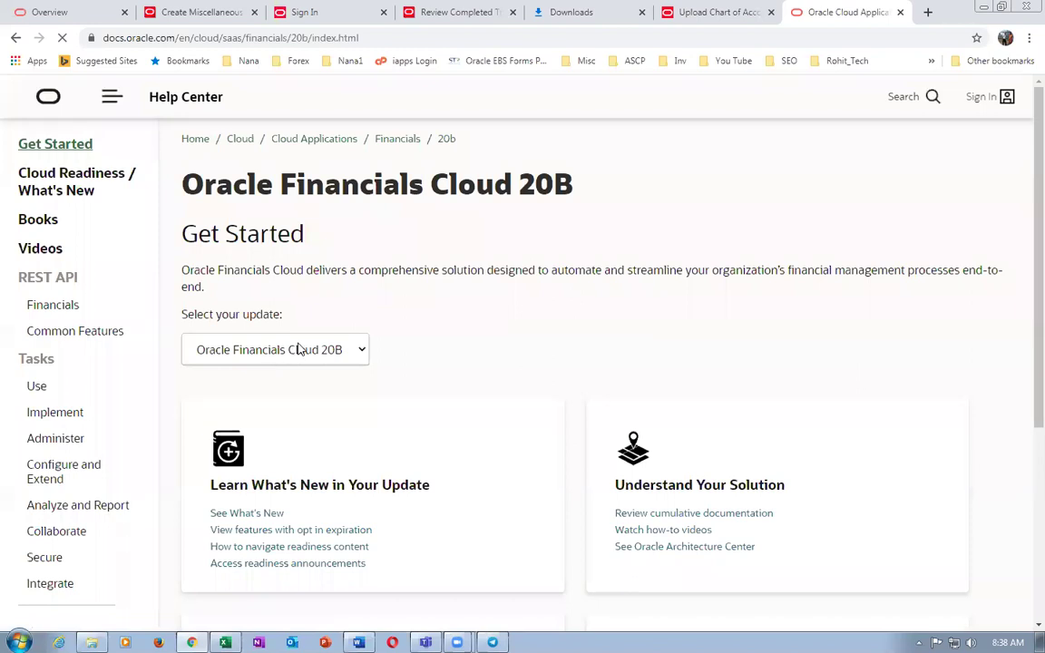
{"action": "left_click", "coordinate": [35, 227]}
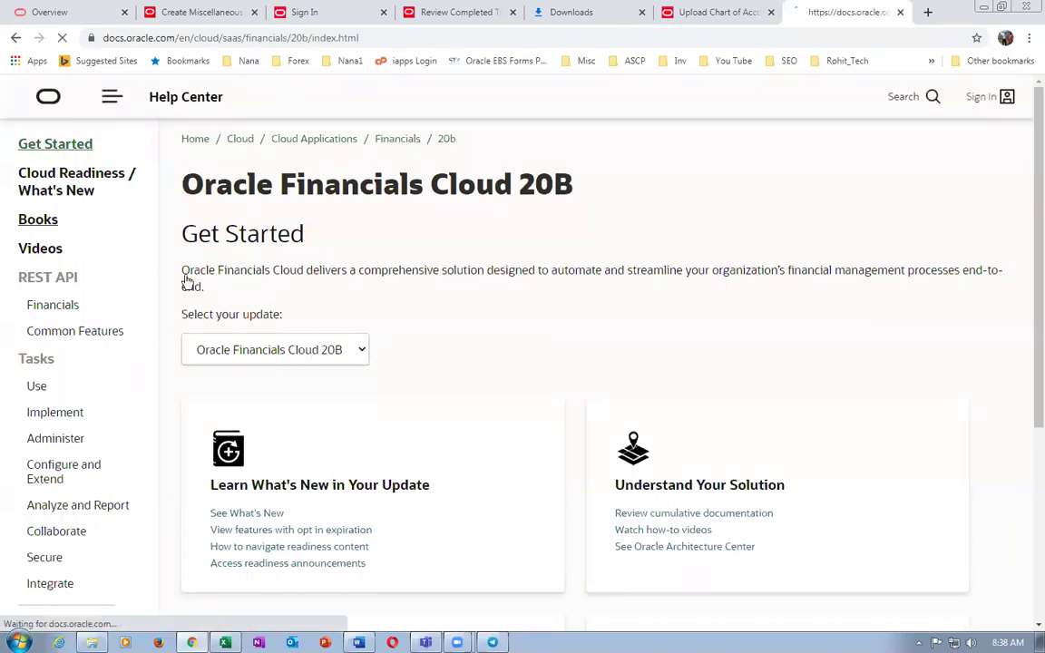
{"action": "scroll", "coordinate": [458, 355], "scroll_direction": "down", "scroll_amount": 3}
{"action": "scroll", "coordinate": [456, 360], "scroll_direction": "down", "scroll_amount": 18}
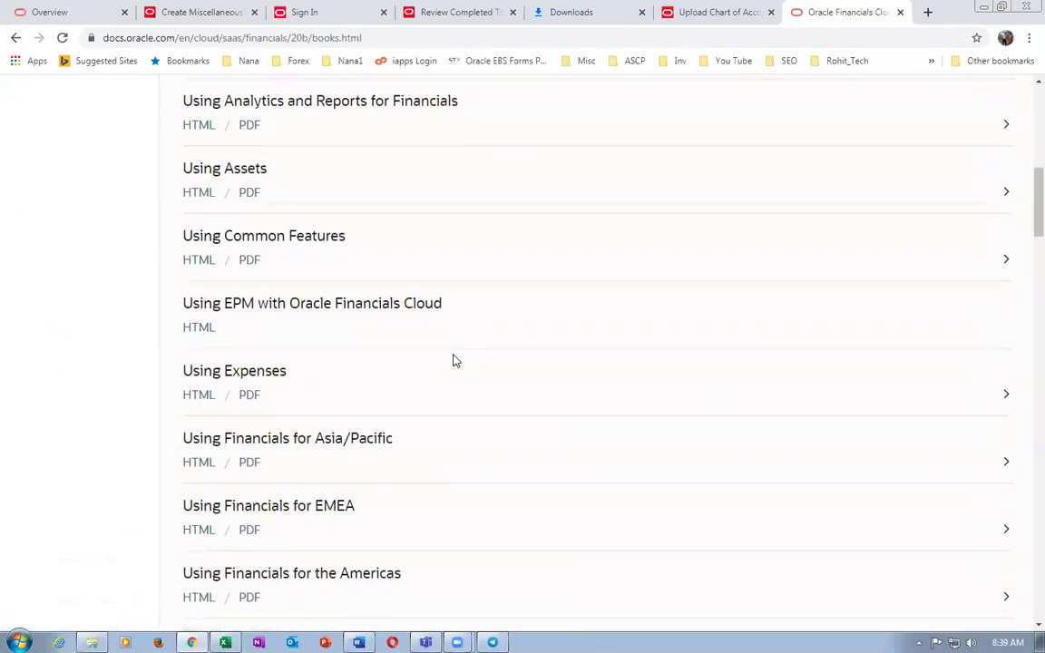
{"action": "scroll", "coordinate": [455, 364], "scroll_direction": "down", "scroll_amount": 18}
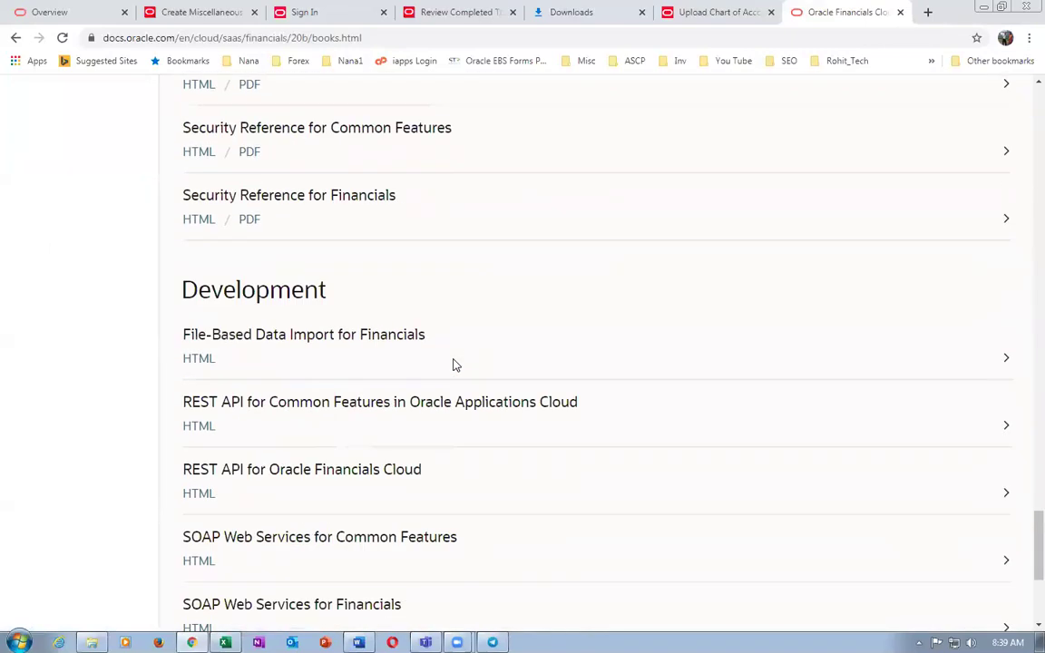
{"action": "left_click", "coordinate": [192, 361]}
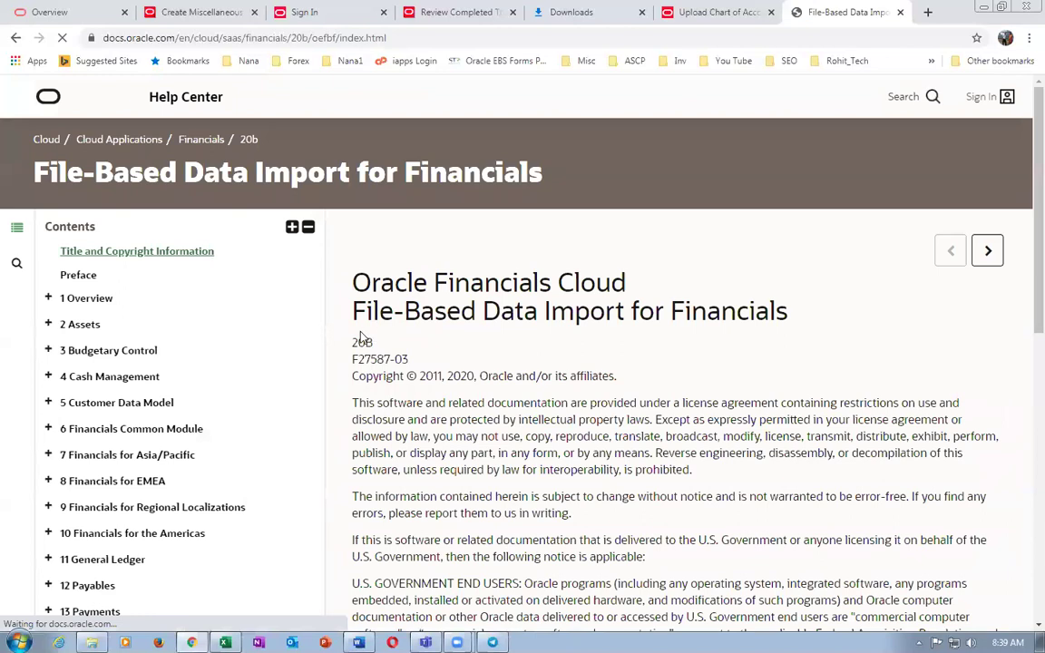
Examine the import topics in the book's contents under Financials Common Module, General Ledger and Subledger Accounting.
{"action": "scroll", "coordinate": [203, 396], "scroll_direction": "down", "scroll_amount": 2}
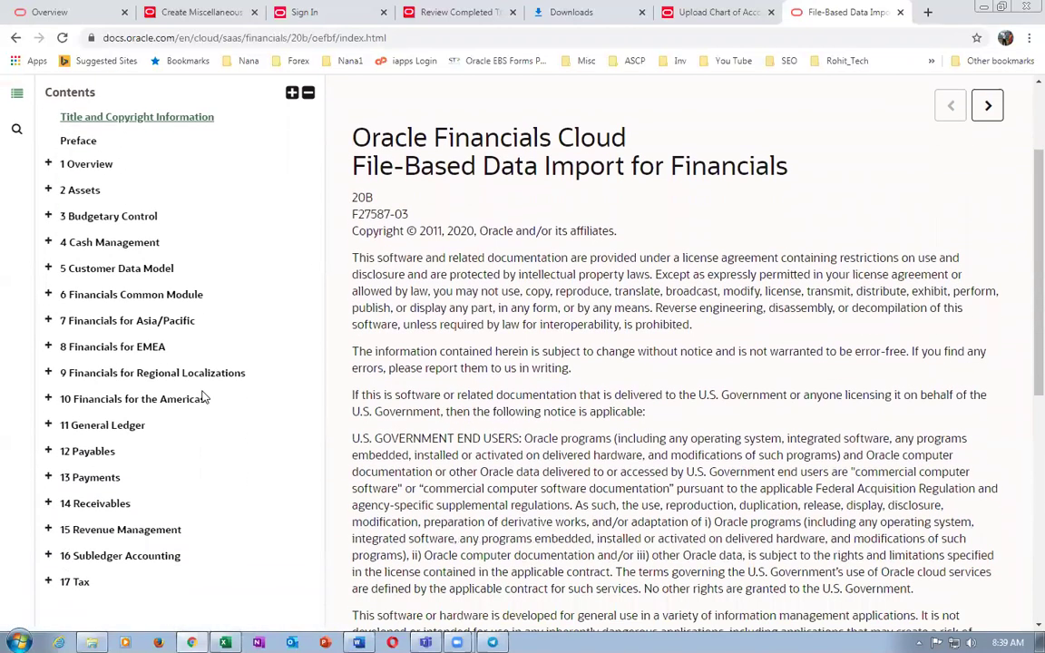
{"action": "left_click", "coordinate": [49, 295]}
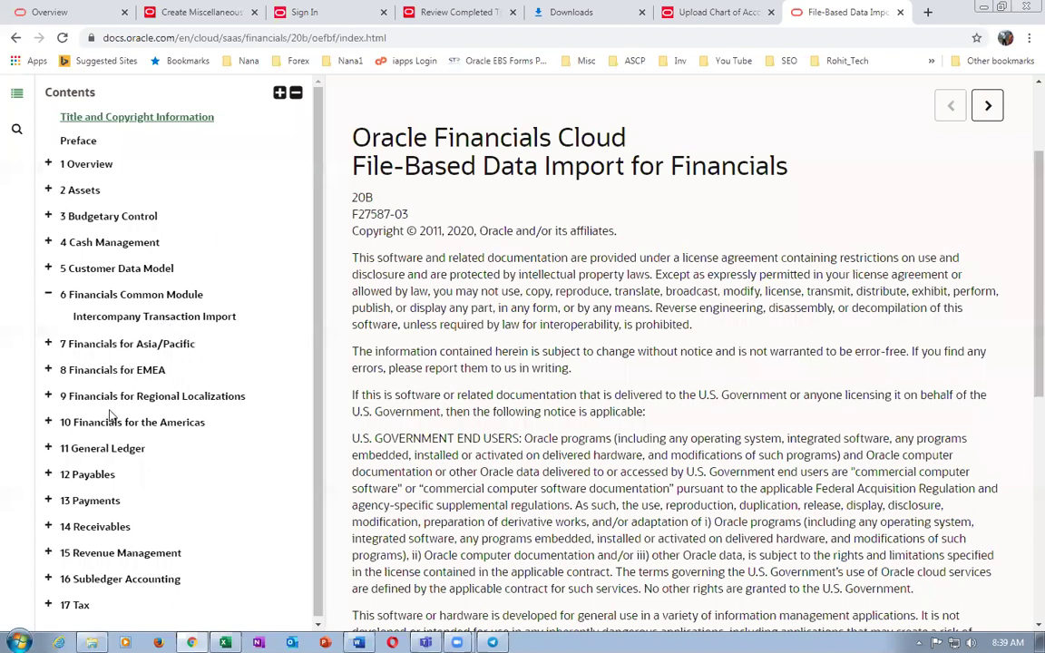
{"action": "left_click", "coordinate": [50, 449]}
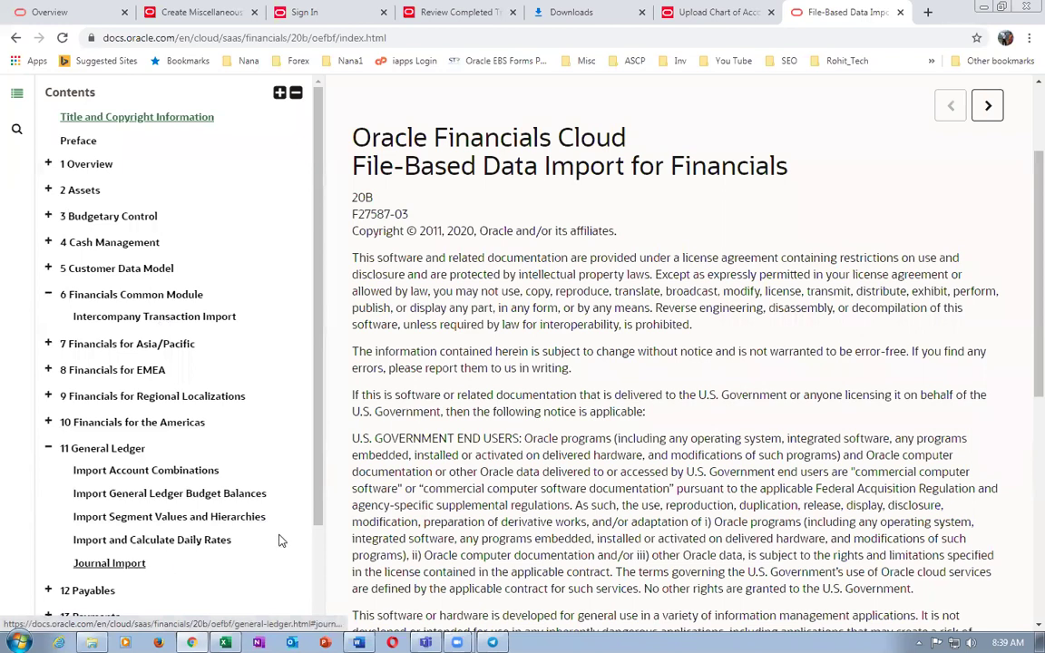
{"action": "scroll", "coordinate": [179, 578], "scroll_direction": "down", "scroll_amount": 2}
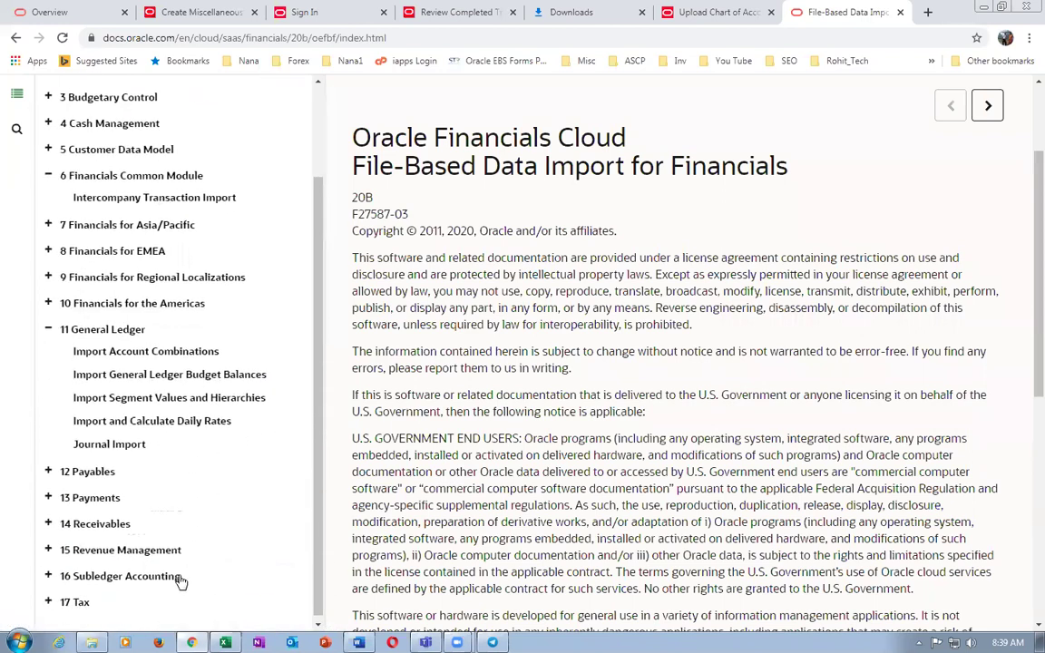
{"action": "scroll", "coordinate": [180, 581], "scroll_direction": "down", "scroll_amount": 1}
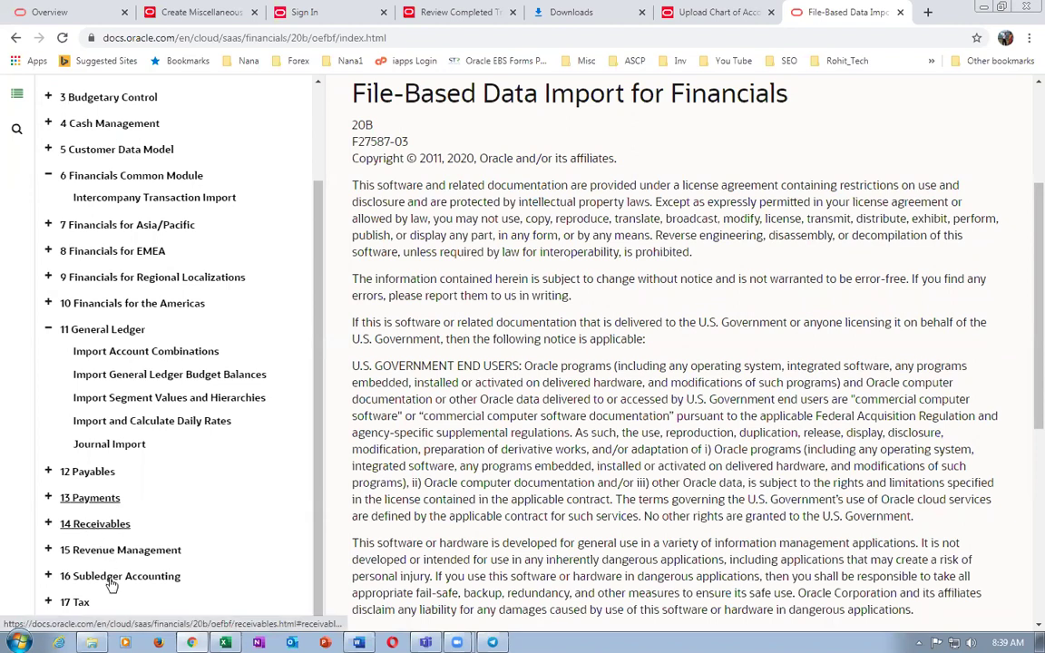
{"action": "left_click", "coordinate": [50, 578]}
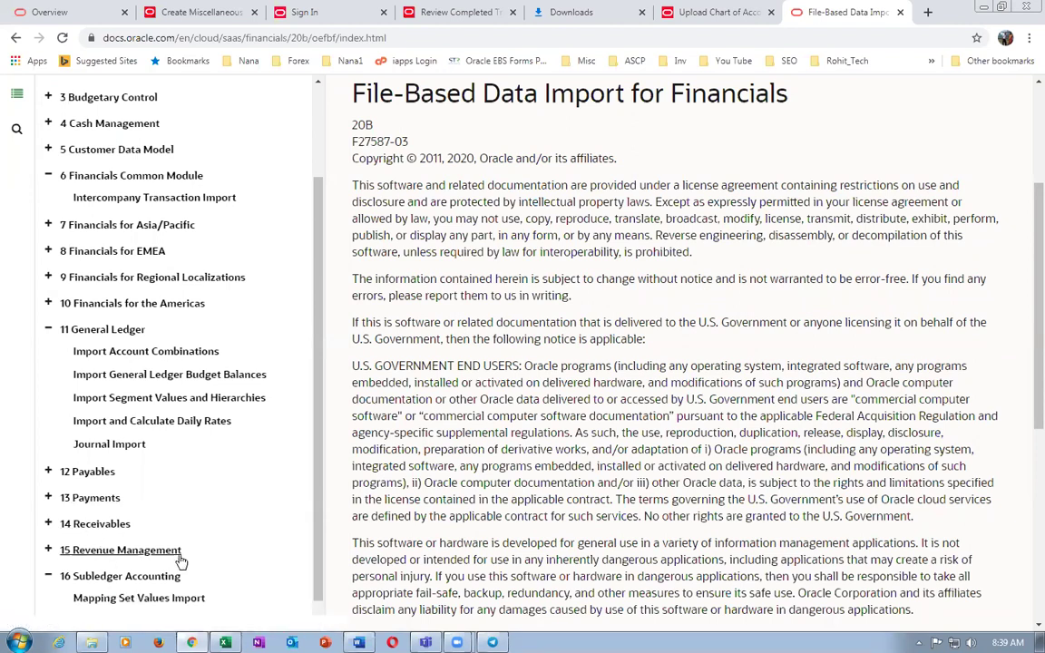
{"action": "scroll", "coordinate": [179, 564], "scroll_direction": "up", "scroll_amount": 2}
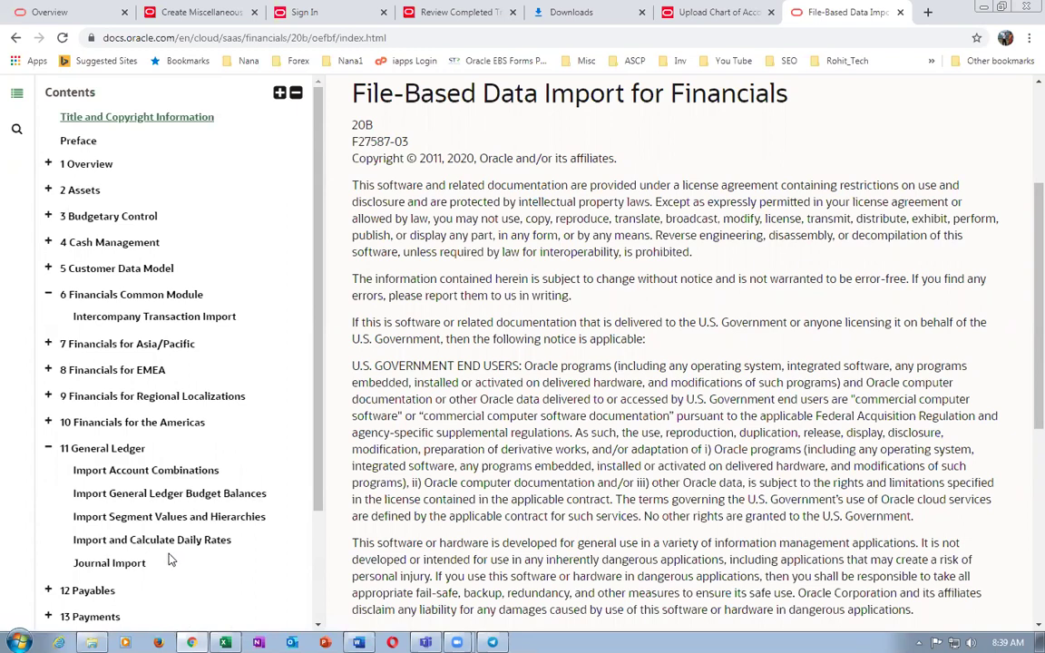
{"action": "scroll", "coordinate": [169, 560], "scroll_direction": "up", "scroll_amount": 2}
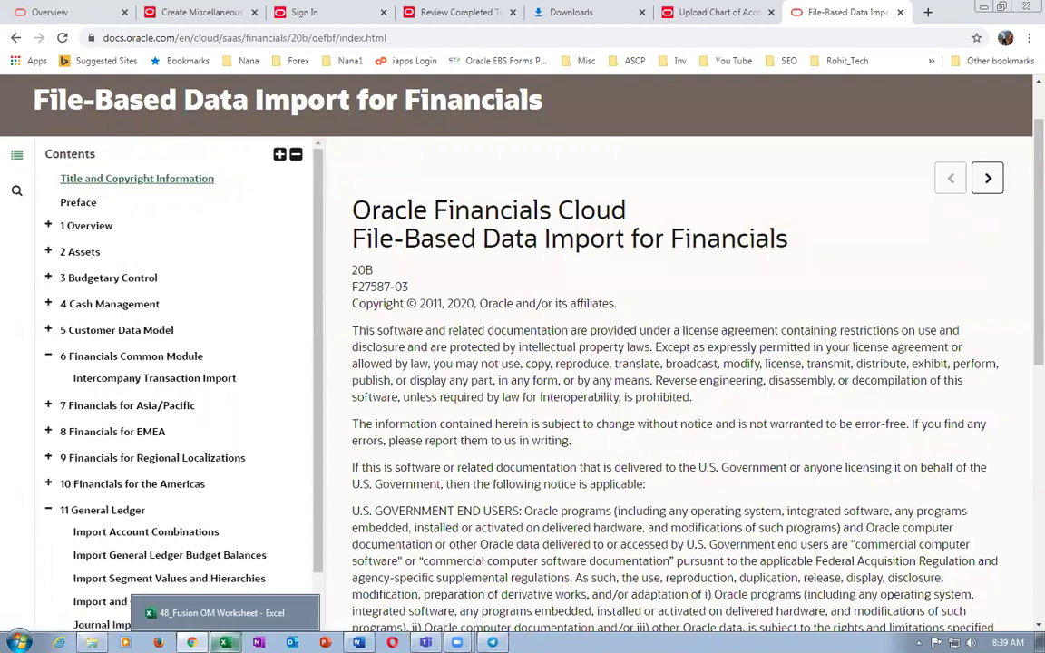
Switch to the Fusion OM Worksheet in Excel and review the description and remarks of item 5.
{"action": "left_click", "coordinate": [225, 642]}
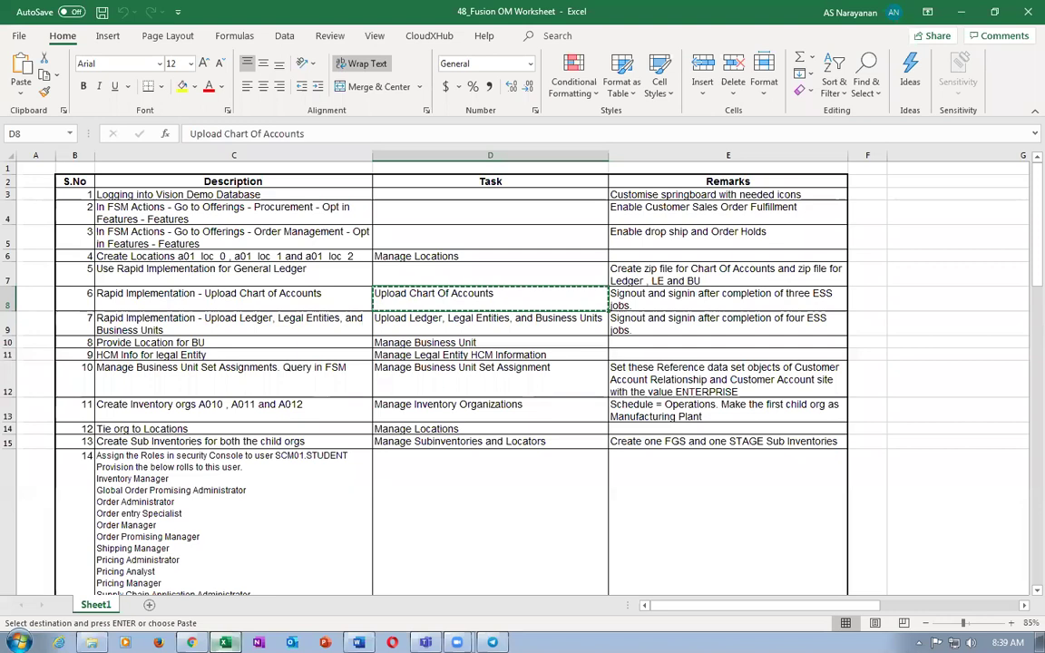
{"action": "left_click", "coordinate": [182, 274]}
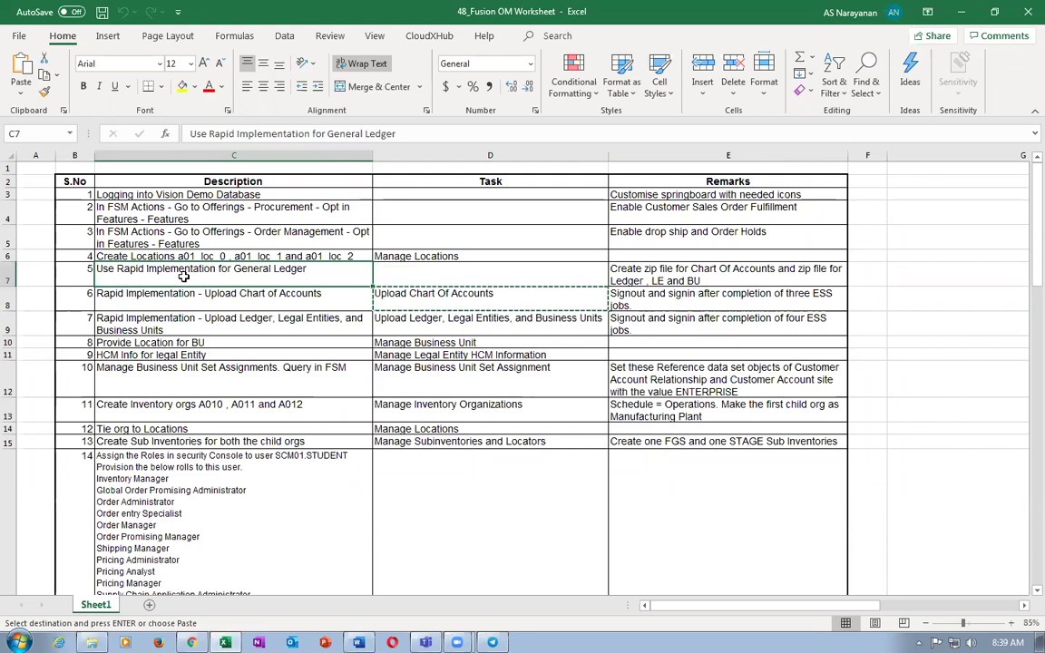
{"action": "left_click", "coordinate": [676, 279]}
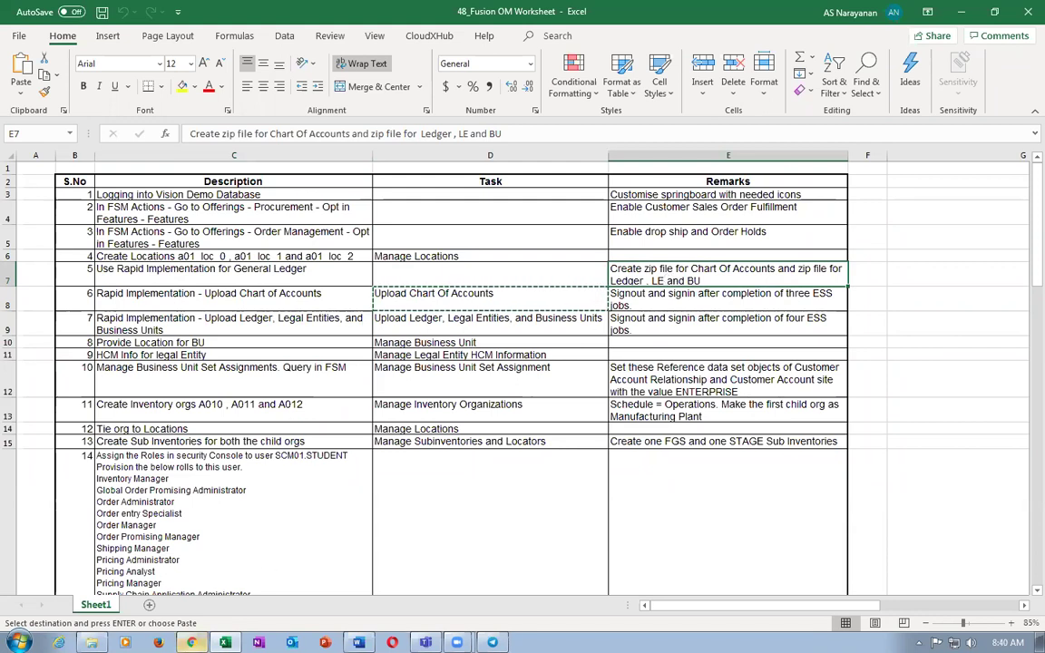
Return to the Upload Chart of Accounts page in Chrome, refresh the process list and check the upload process and its child jobs.
{"action": "left_click", "coordinate": [192, 642]}
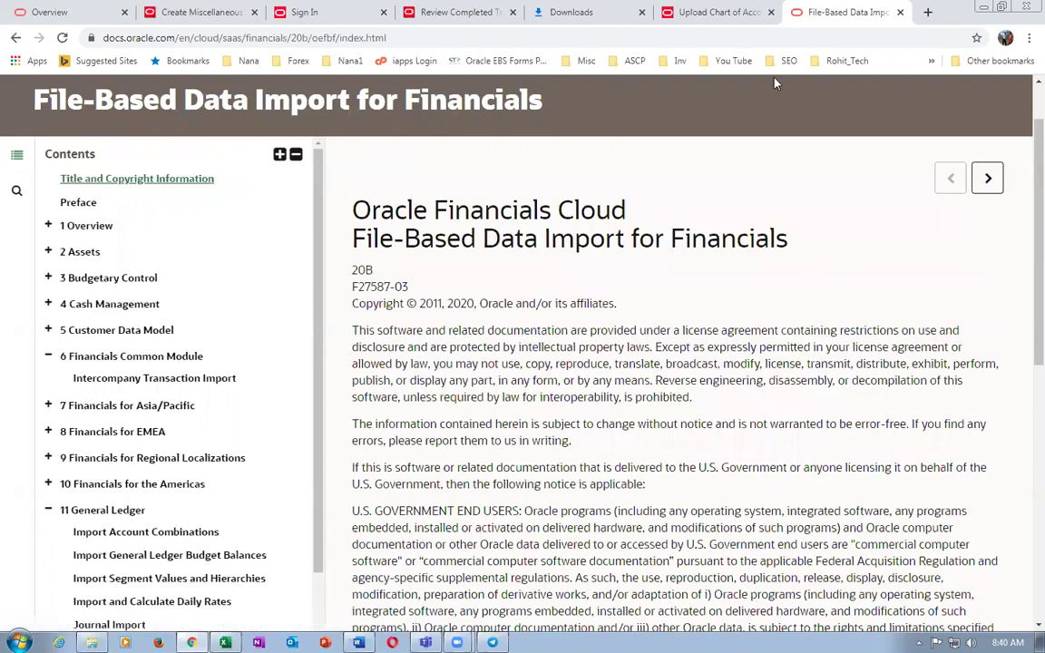
{"action": "left_click", "coordinate": [717, 12]}
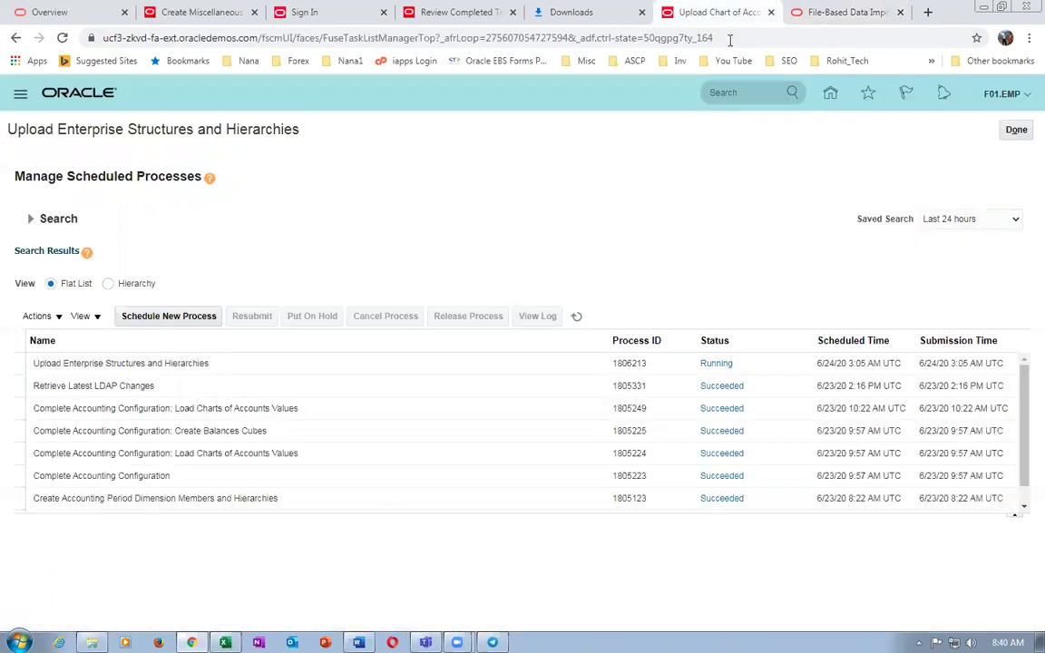
{"action": "left_click", "coordinate": [577, 318]}
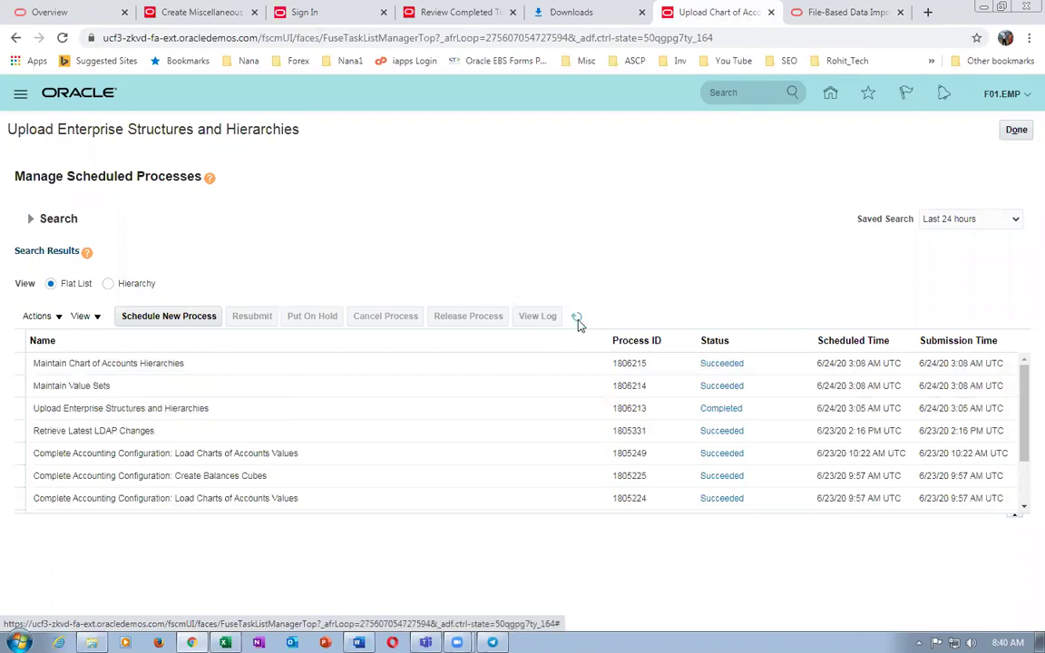
{"action": "left_click", "coordinate": [165, 409]}
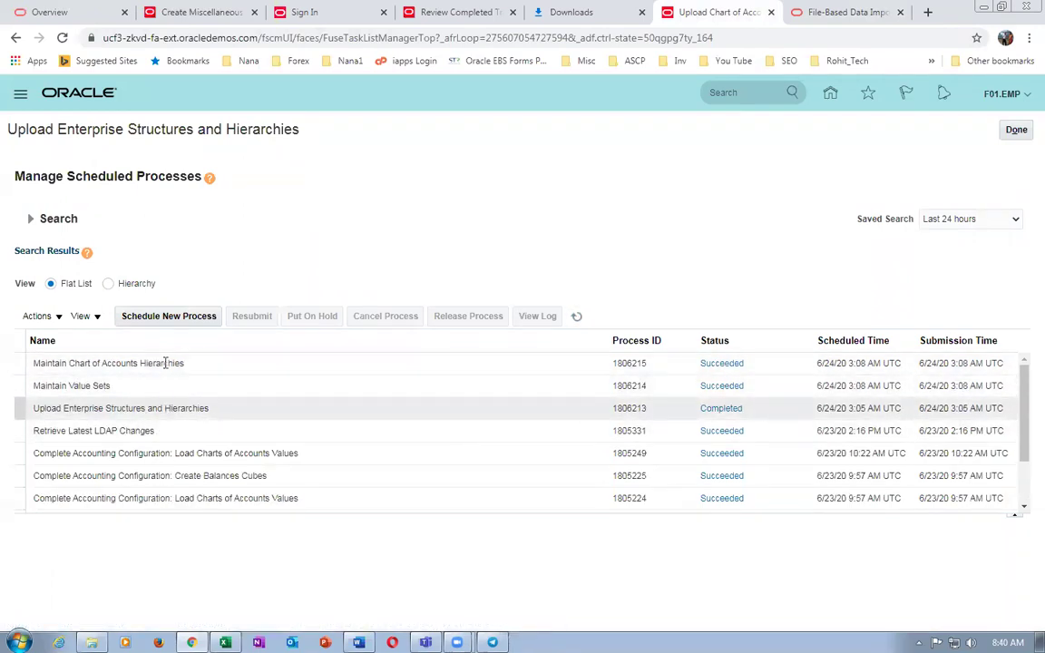
{"action": "left_click", "coordinate": [178, 360]}
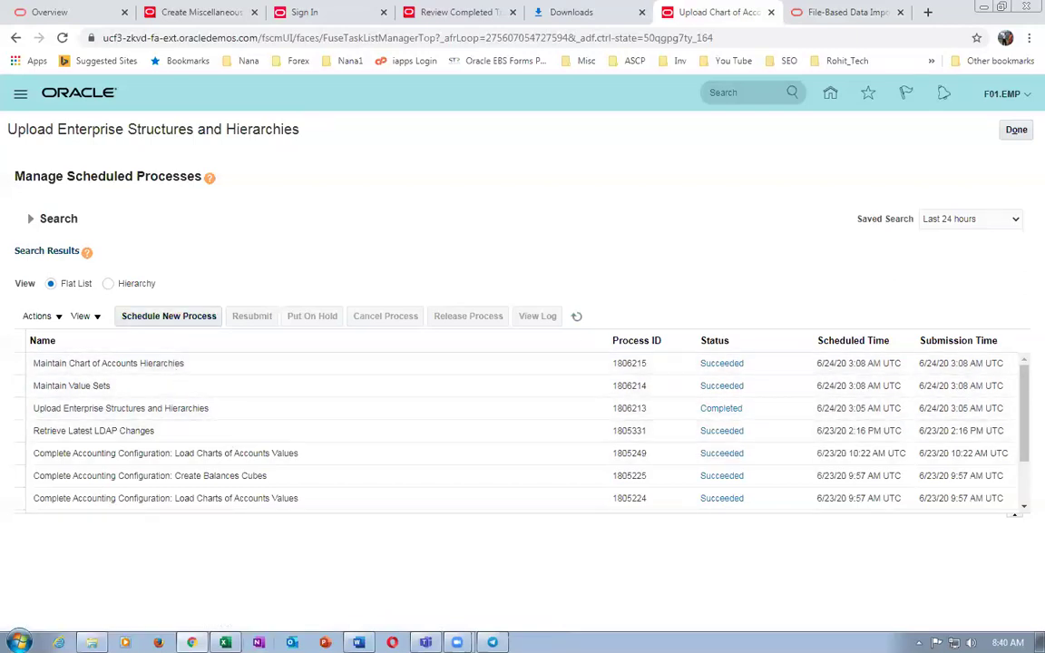
Copy the task name Upload Ledger, Legal Entities, and Business Units from item 7 of the Fusion OM Worksheet in Excel.
{"action": "key", "text": "alt+Tab"}
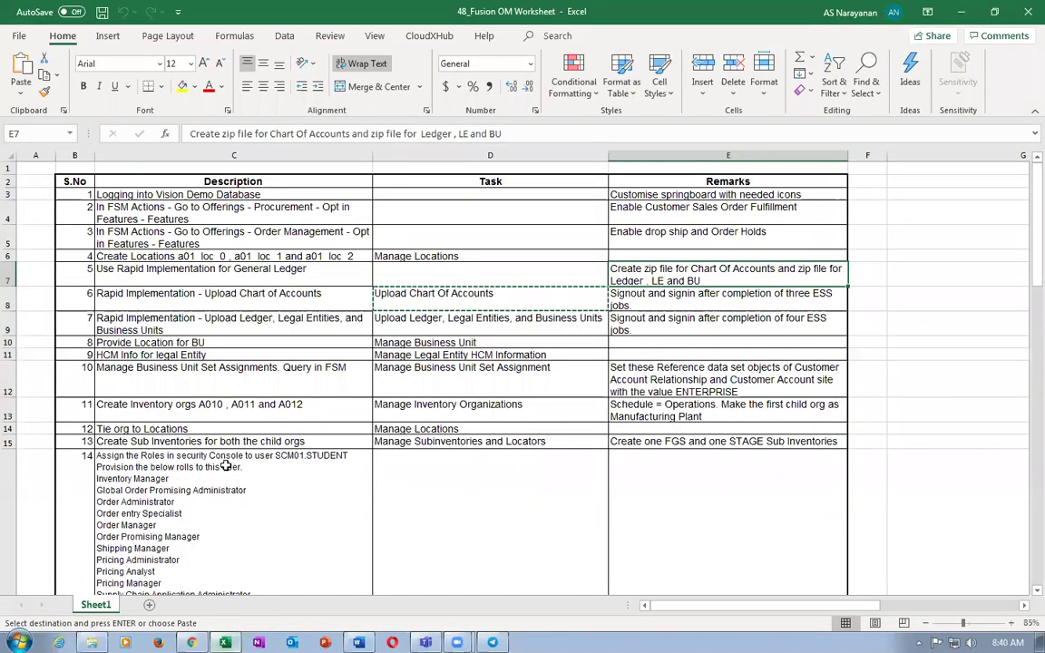
{"action": "left_click", "coordinate": [233, 319]}
{"action": "left_click", "coordinate": [433, 325]}
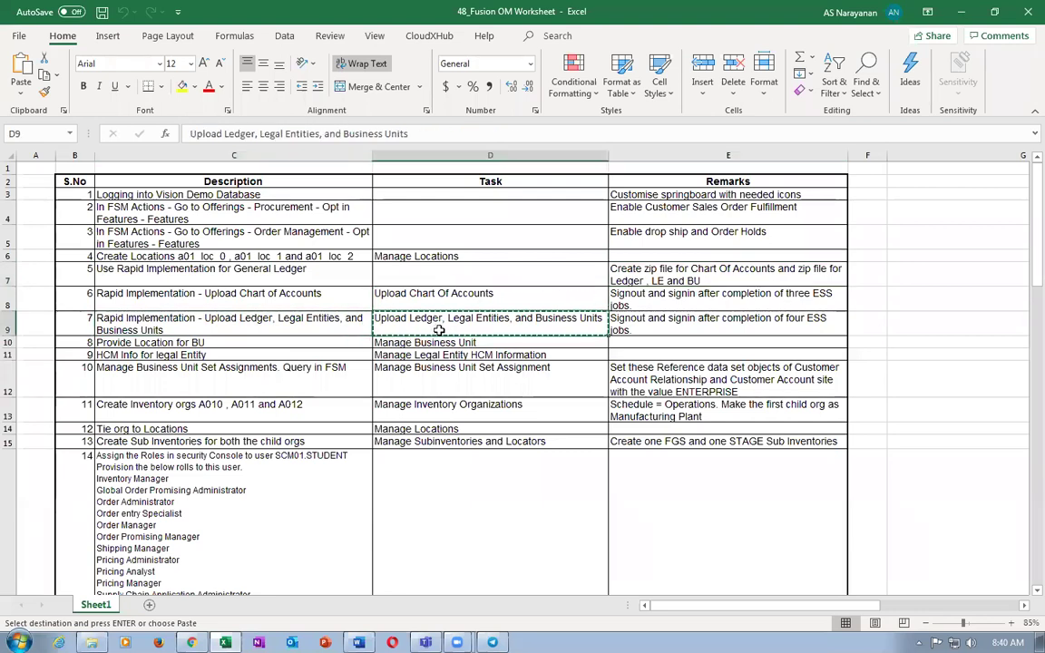
Switch back to Chrome and duplicate the Upload Chart of Accounts page in a new tab.
{"action": "key", "text": "alt+Tab"}
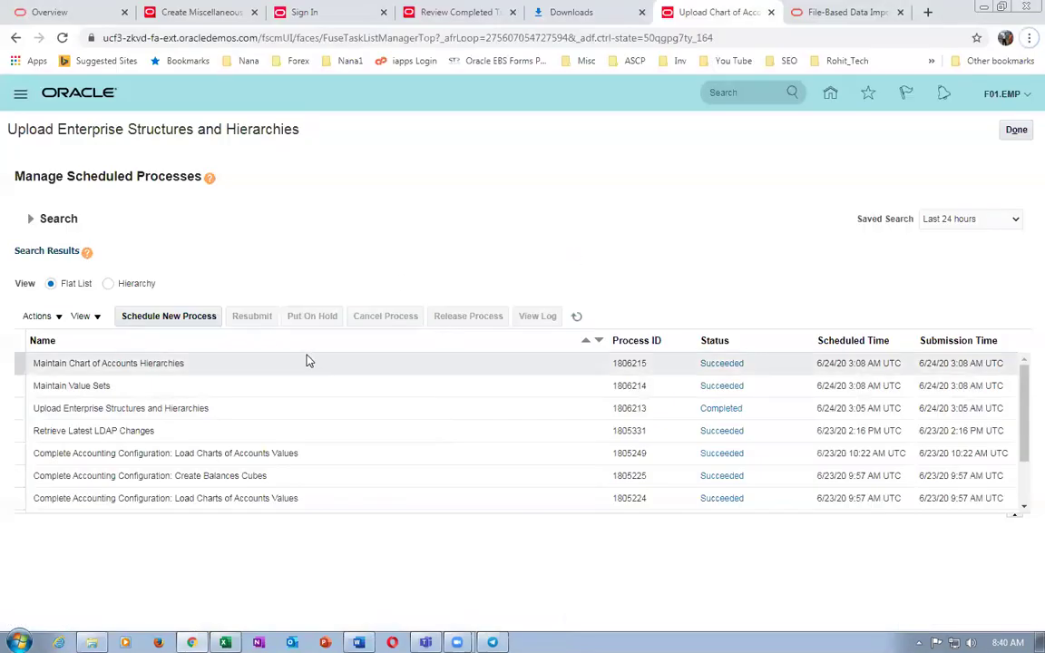
{"action": "left_click", "coordinate": [803, 13]}
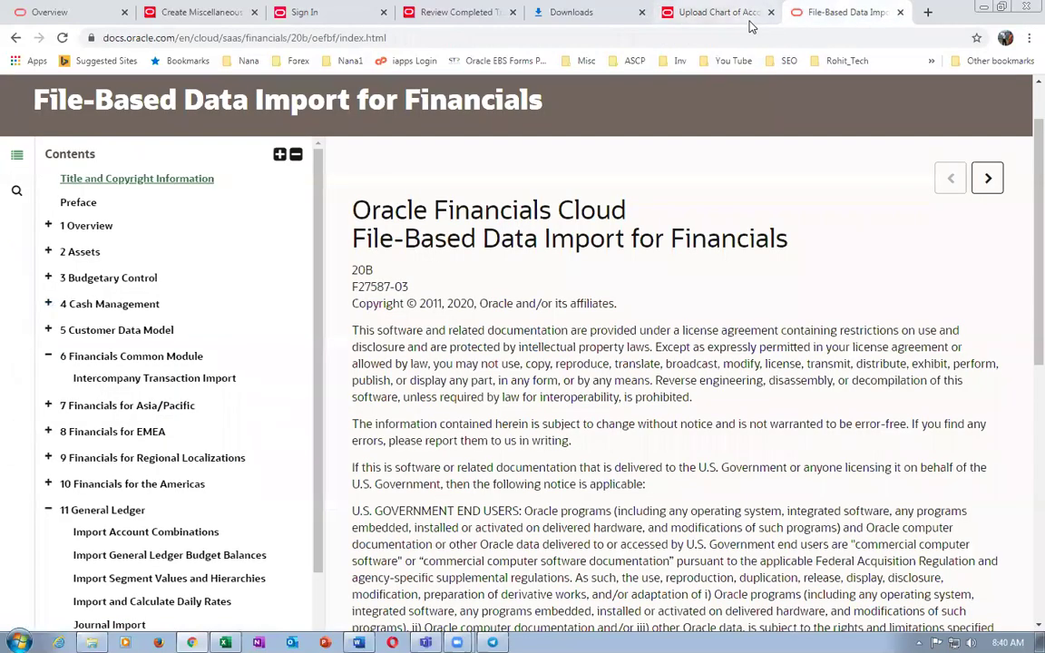
{"action": "left_click", "coordinate": [698, 13]}
{"action": "right_click", "coordinate": [750, 22]}
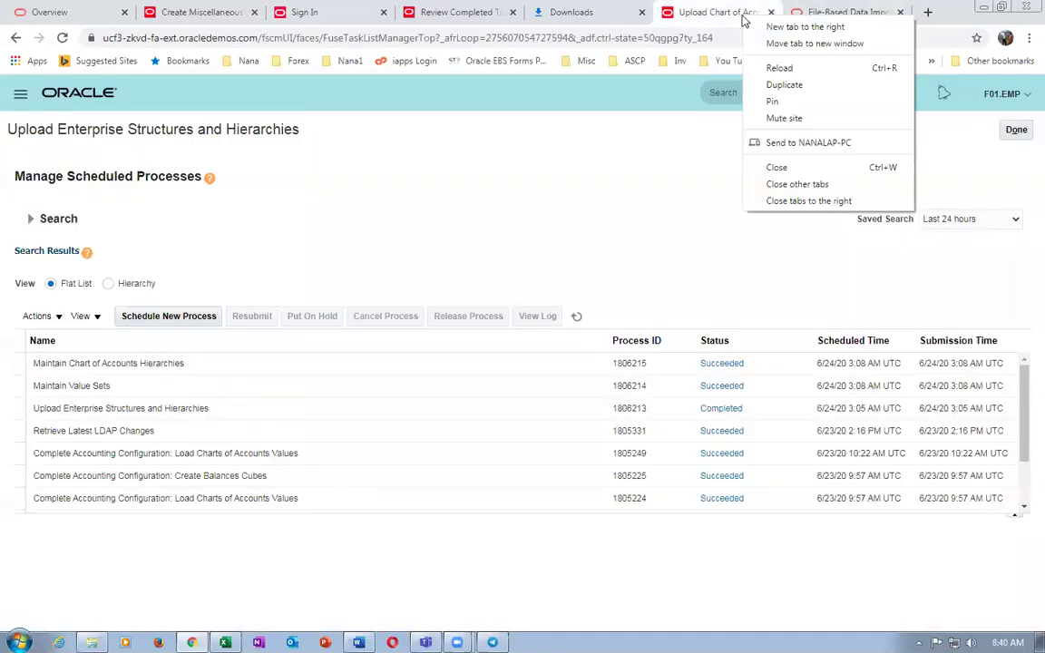
{"action": "left_click", "coordinate": [782, 85]}
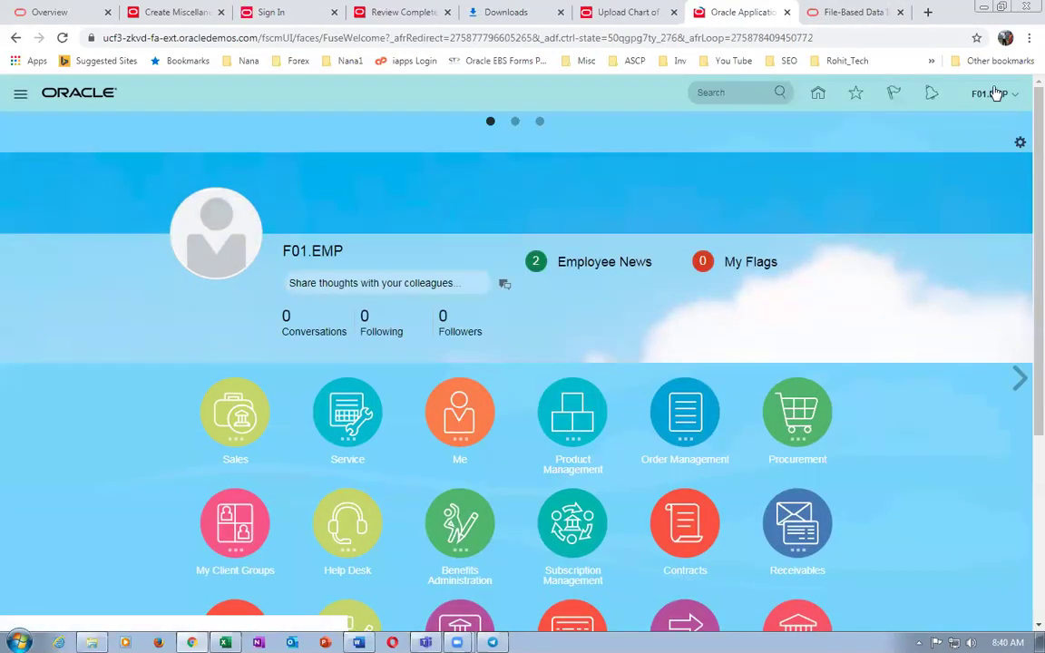
Go to Setup and Maintenance and open its task search page.
{"action": "left_click", "coordinate": [997, 94]}
{"action": "left_click", "coordinate": [790, 308]}
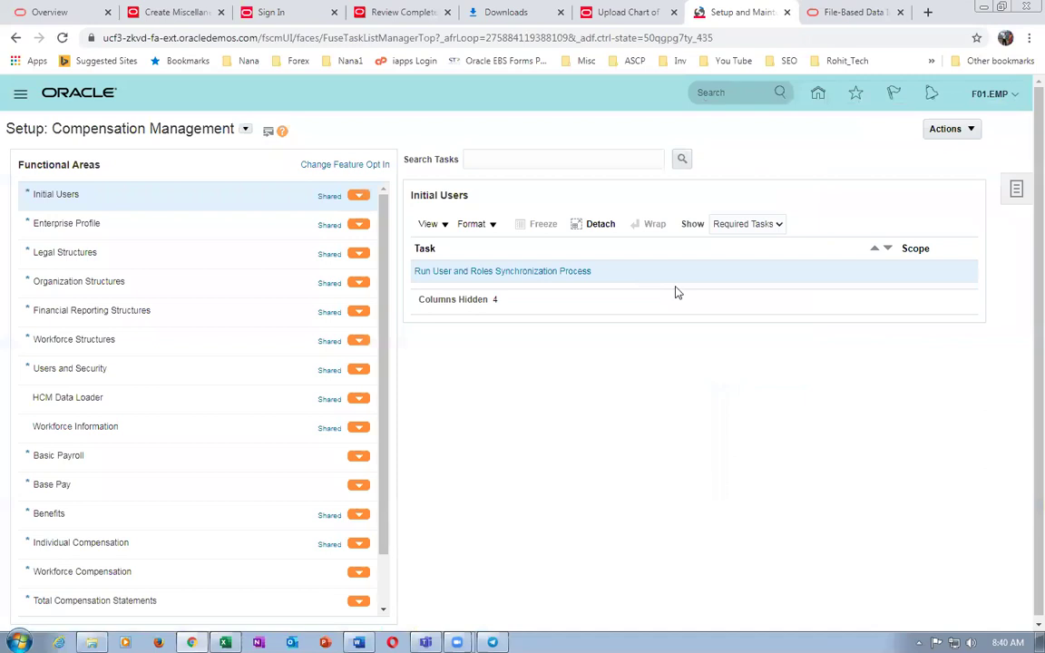
{"action": "left_click", "coordinate": [1016, 189]}
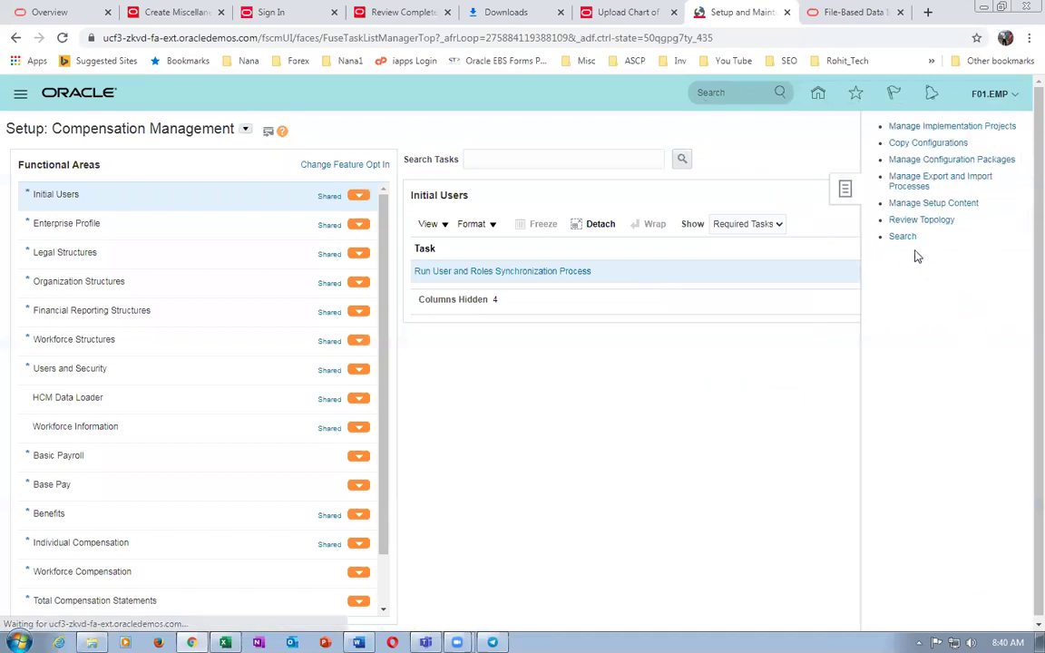
{"action": "left_click", "coordinate": [902, 236]}
Search for the task Upload Ledger, Legal Entities, and Business Units and open it.
{"action": "left_click", "coordinate": [347, 161]}
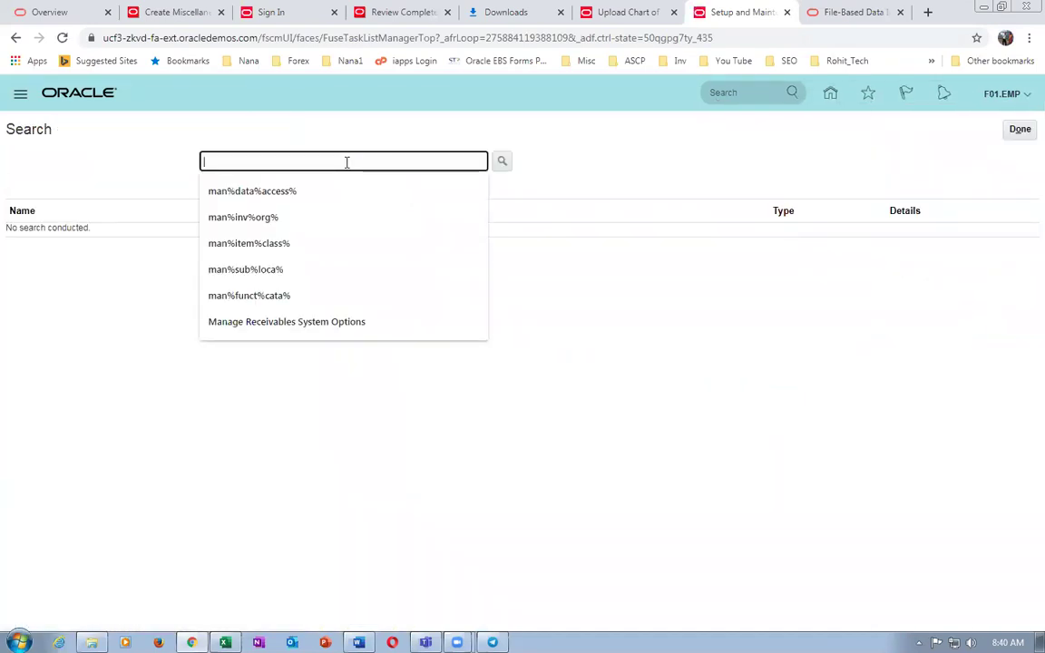
{"action": "type", "text": "Upload Ledger, Legal Entities, and Business Units"}
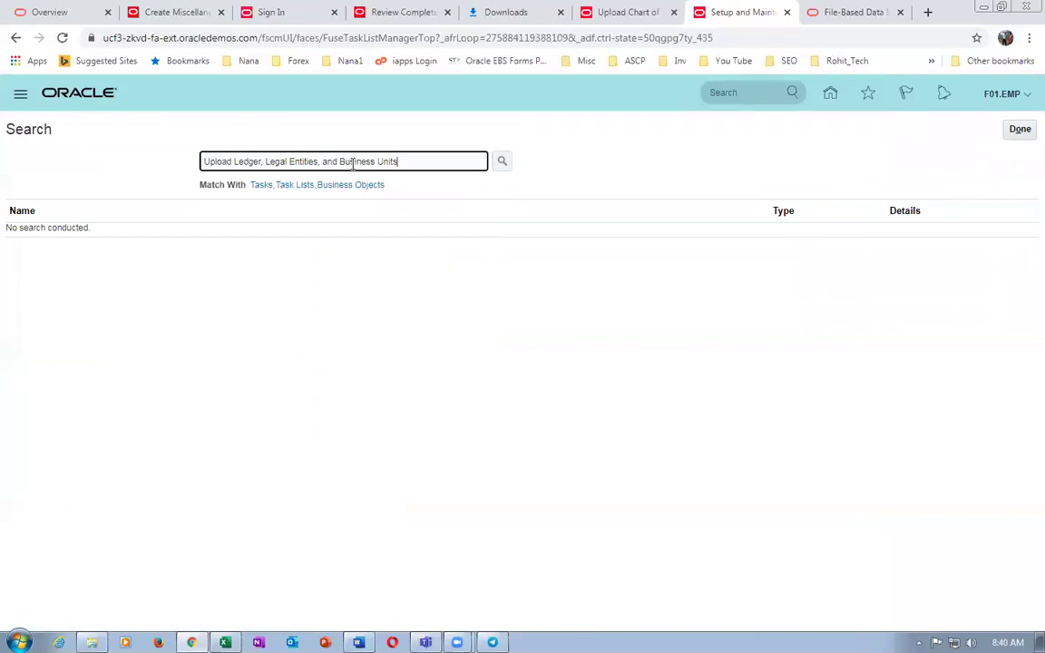
{"action": "key", "text": "Return"}
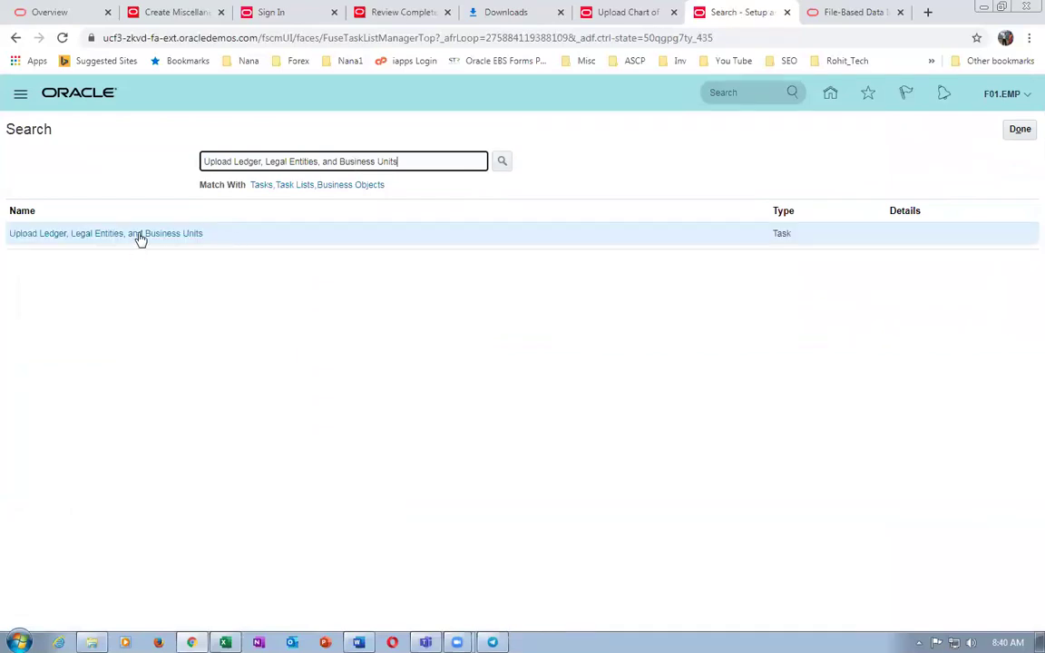
{"action": "left_click", "coordinate": [138, 235]}
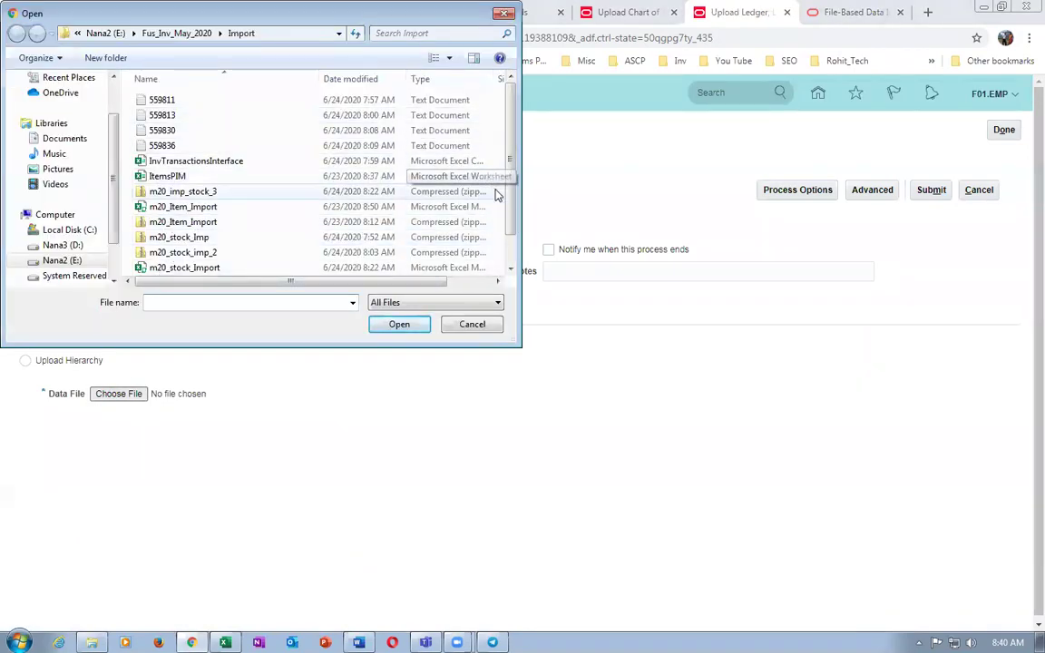
Choose x01_Led_BU.zip as the data file for Upload Enterprise Structure, submit the process and acknowledge the confirmation.
{"action": "scroll", "coordinate": [300, 226], "scroll_direction": "down", "scroll_amount": 1}
{"action": "left_click", "coordinate": [182, 254]}
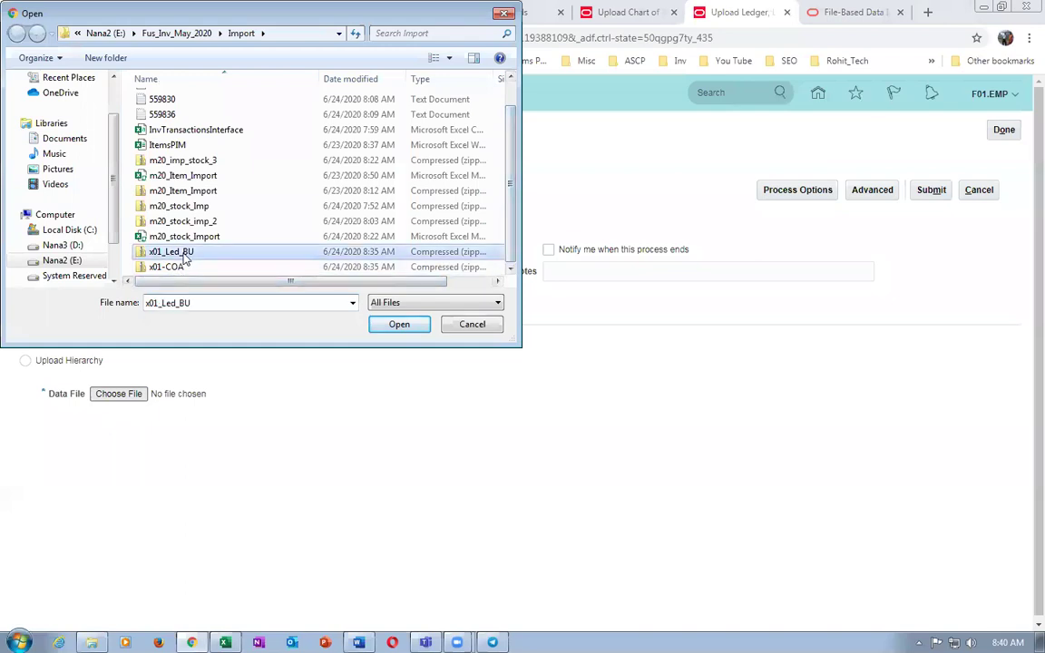
{"action": "left_click", "coordinate": [400, 324]}
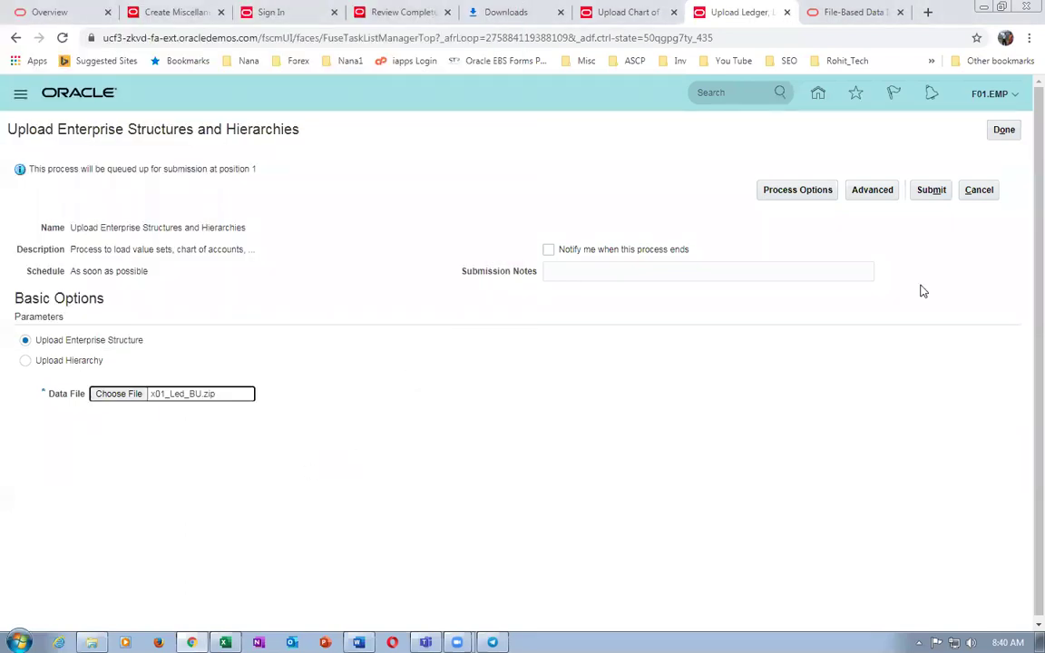
{"action": "left_click", "coordinate": [929, 192]}
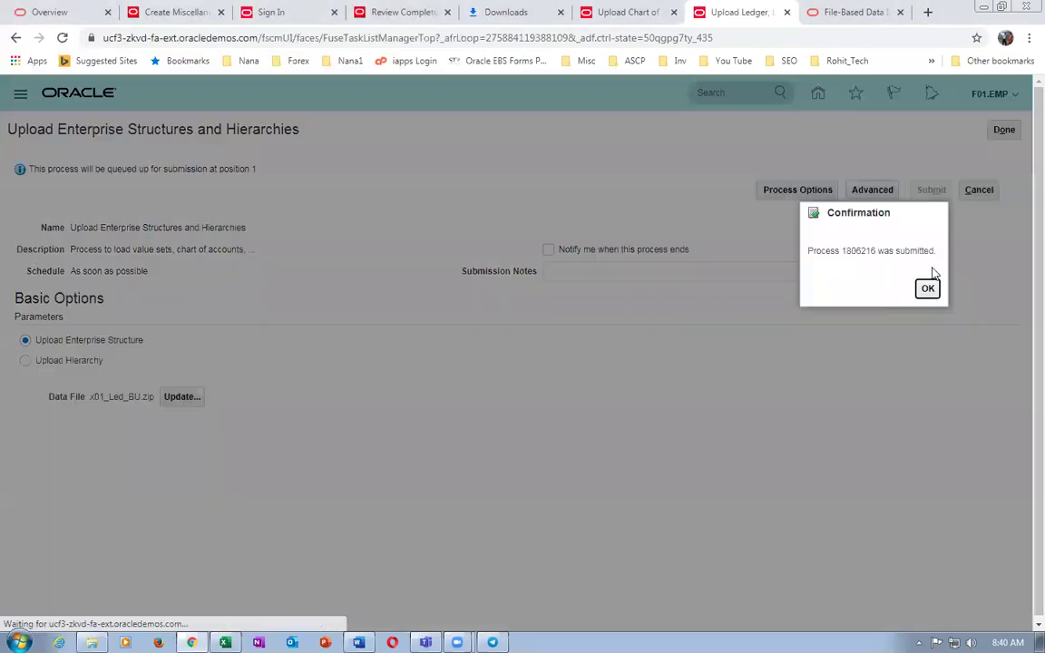
{"action": "left_click", "coordinate": [928, 289]}
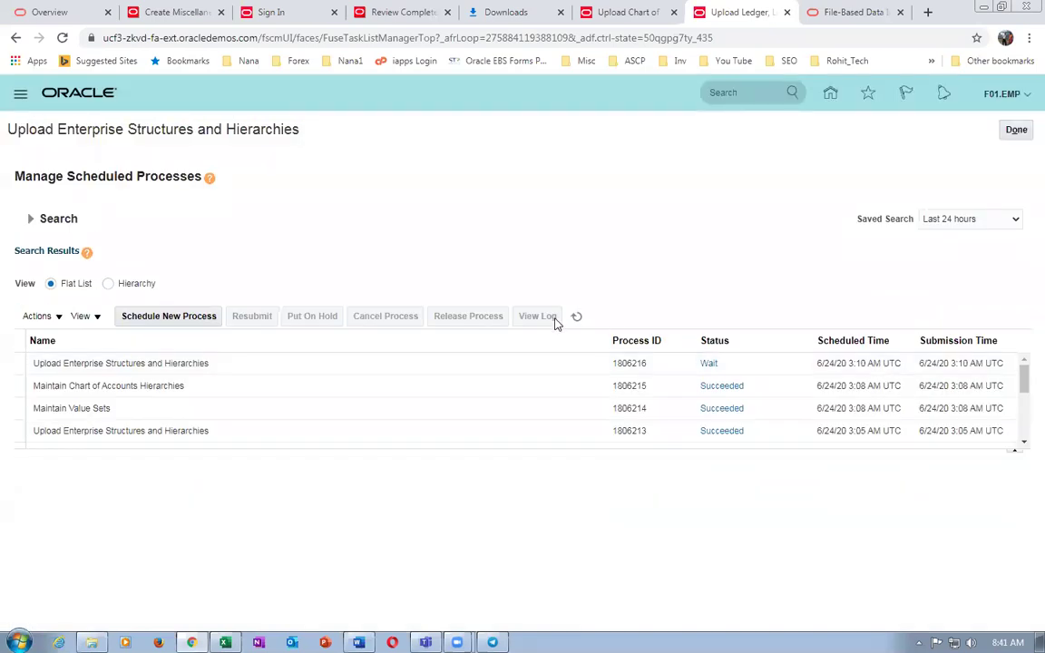
Enlarge the scheduled processes list and refresh it repeatedly to check the status of the newest Upload Enterprise Structures and Hierarchies process.
{"action": "left_click", "coordinate": [577, 316]}
{"action": "left_click_drag", "start_coordinate": [362, 456], "coordinate": [331, 551]}
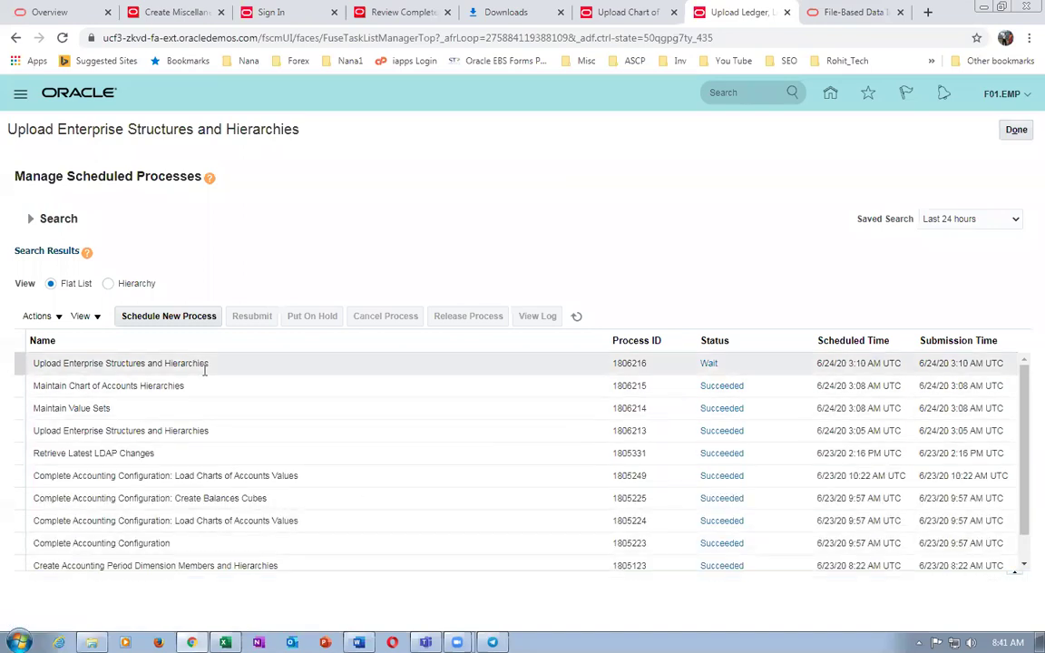
{"action": "left_click", "coordinate": [576, 317]}
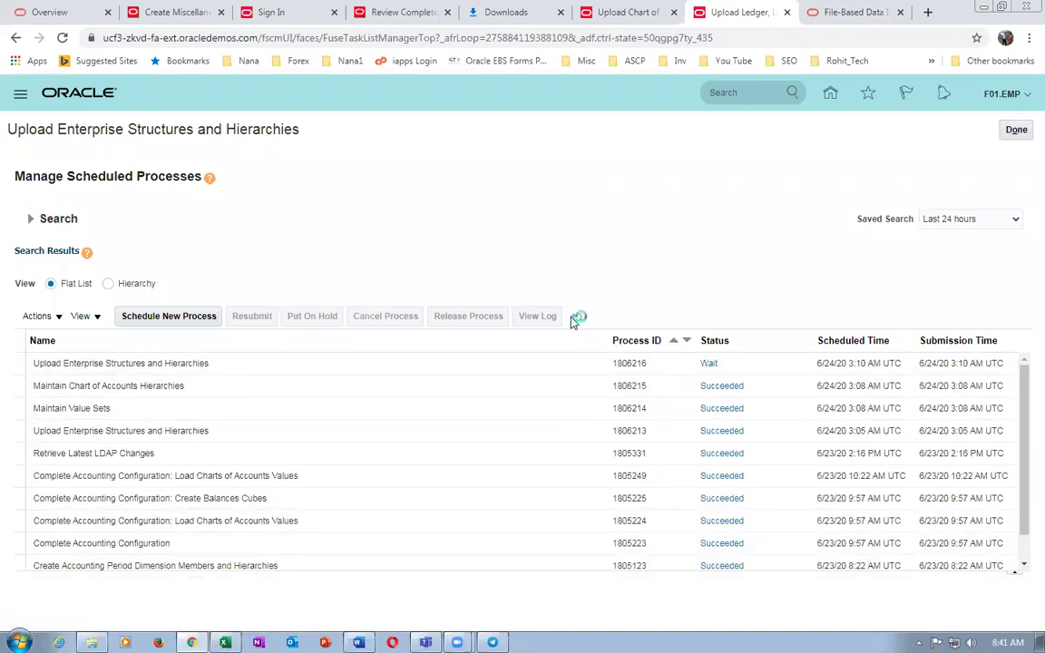
{"action": "left_click", "coordinate": [578, 317]}
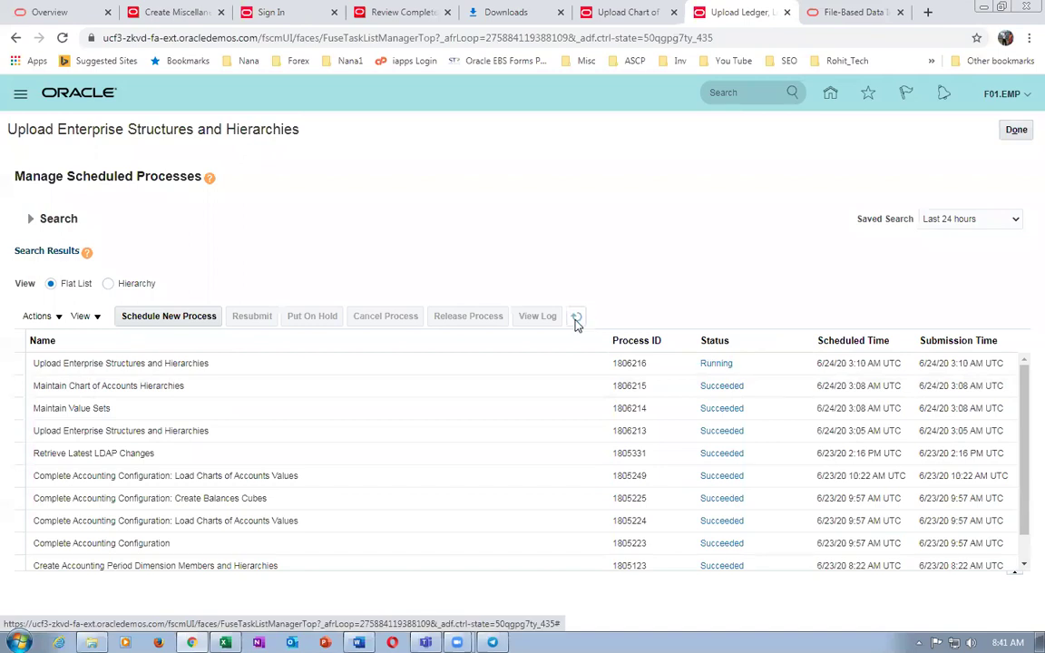
{"action": "left_click", "coordinate": [581, 318]}
{"action": "left_click", "coordinate": [576, 317]}
{"action": "left_click", "coordinate": [577, 319]}
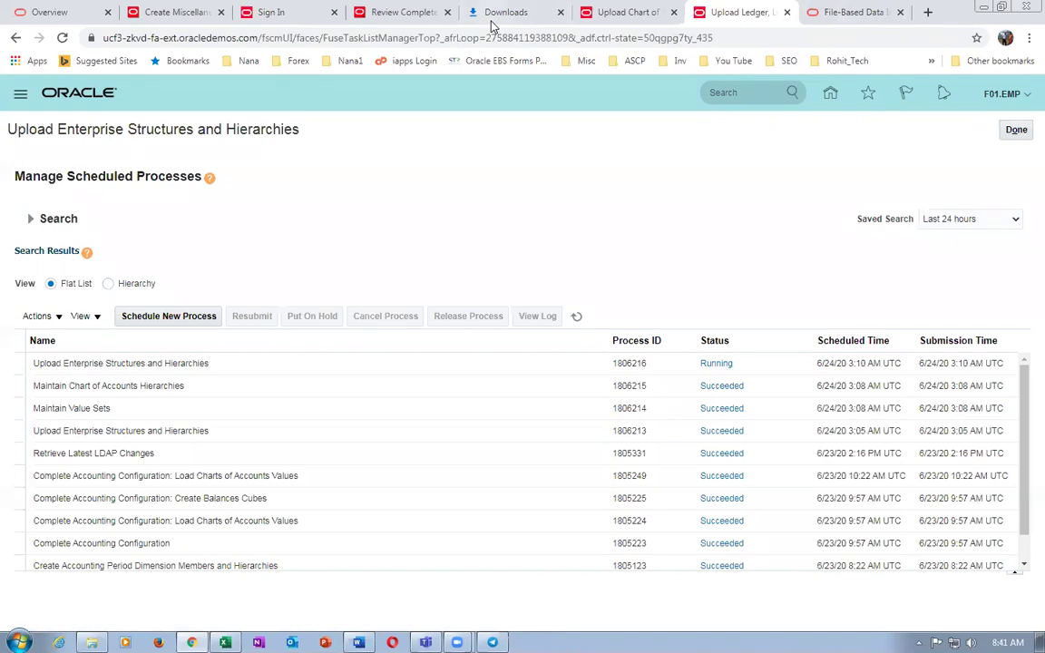
Return to the earlier Upload Chart of Accounts tab, search tasks for man%acc%cal% and open Manage Accounting Calendars.
{"action": "key", "text": "ctrl+shift+Tab"}
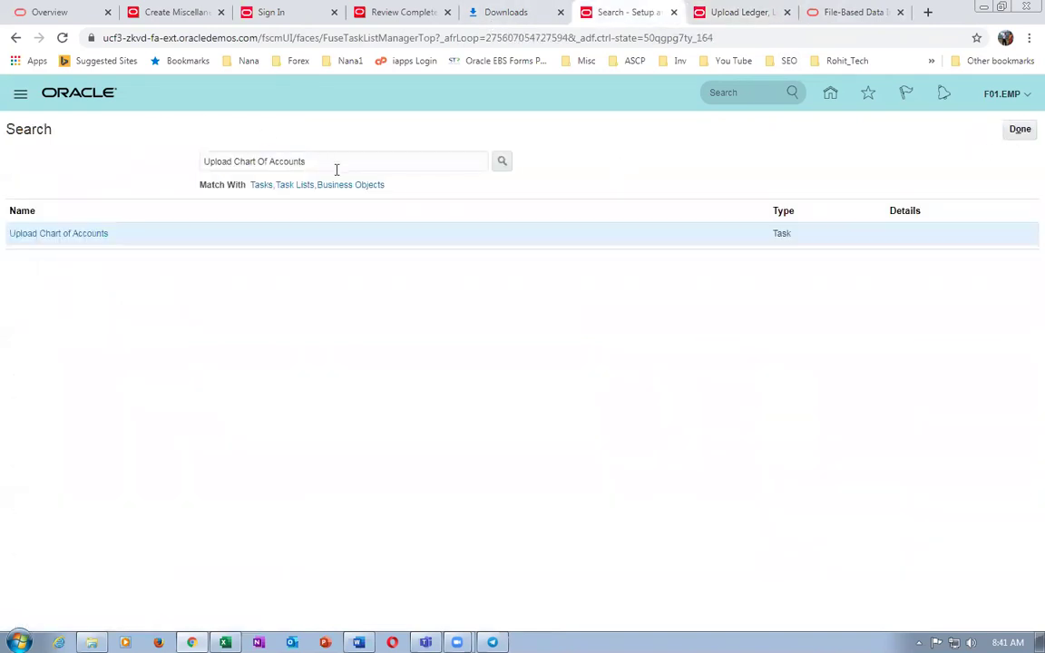
{"action": "triple_click", "coordinate": [299, 161]}
{"action": "type", "text": "man%acc%cal"}
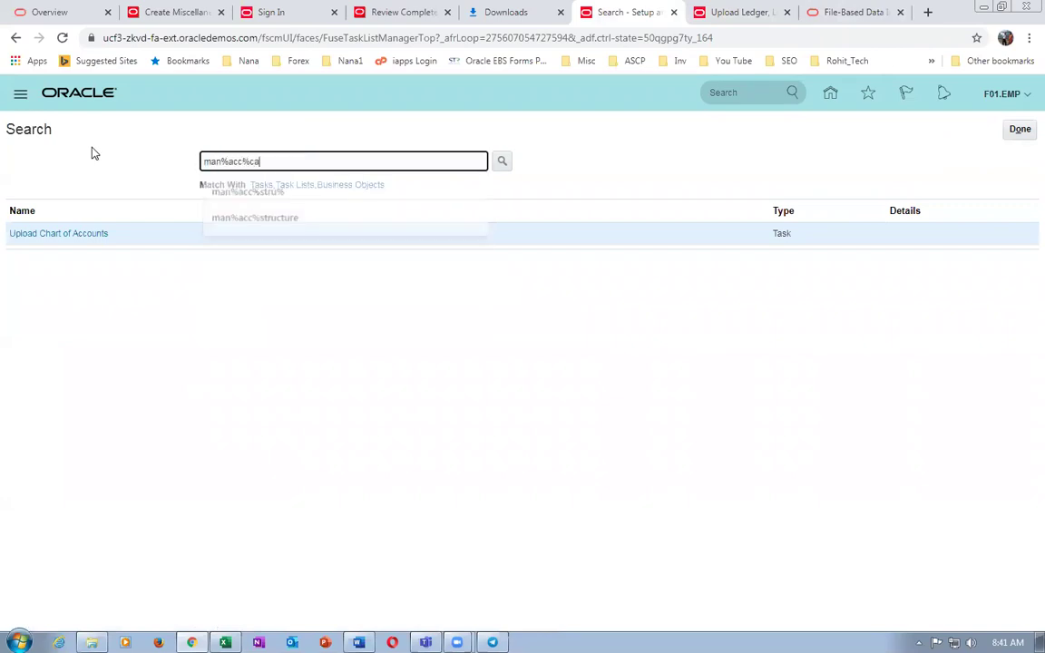
{"action": "type", "text": "%"}
{"action": "key", "text": "Return"}
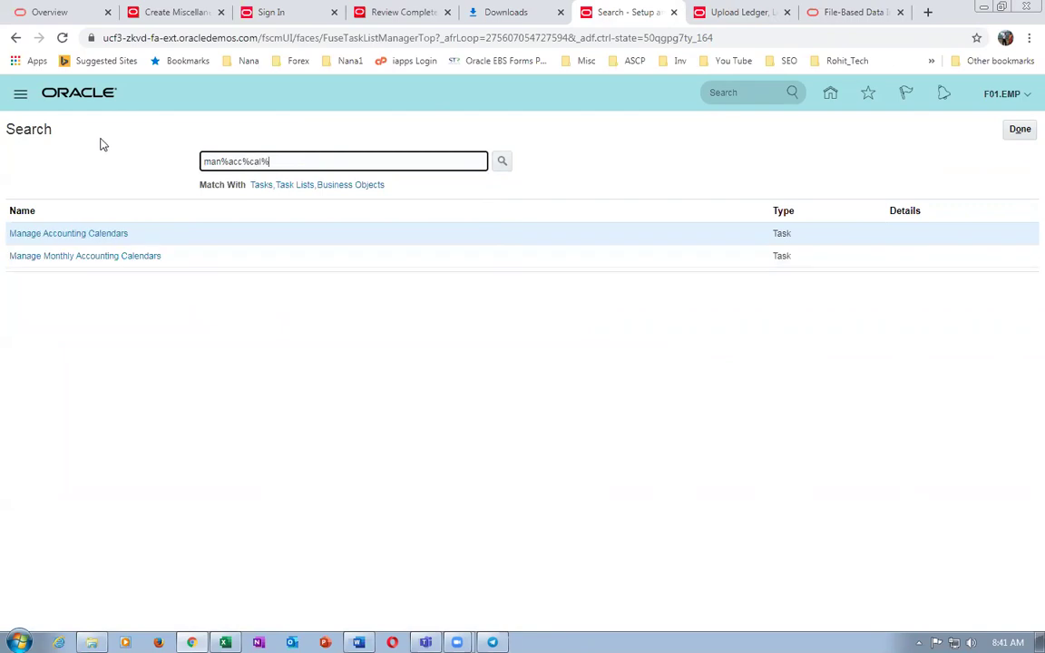
{"action": "left_click", "coordinate": [76, 238]}
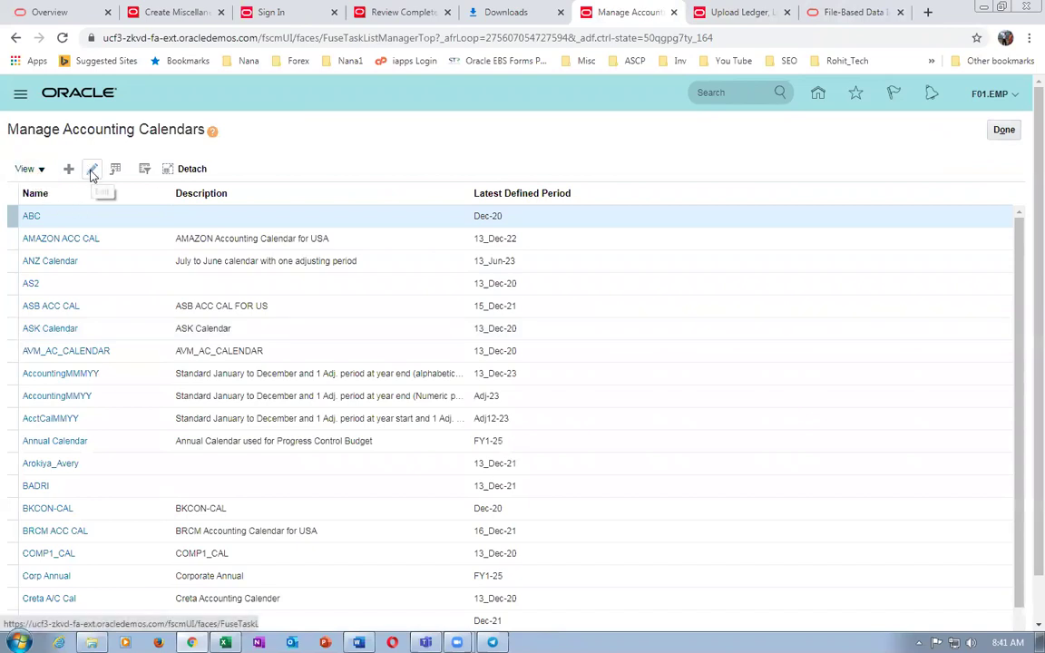
Filter the accounting calendars by the name x01 and open the x01 US calendar for editing.
{"action": "left_click", "coordinate": [144, 168]}
{"action": "left_click", "coordinate": [92, 197]}
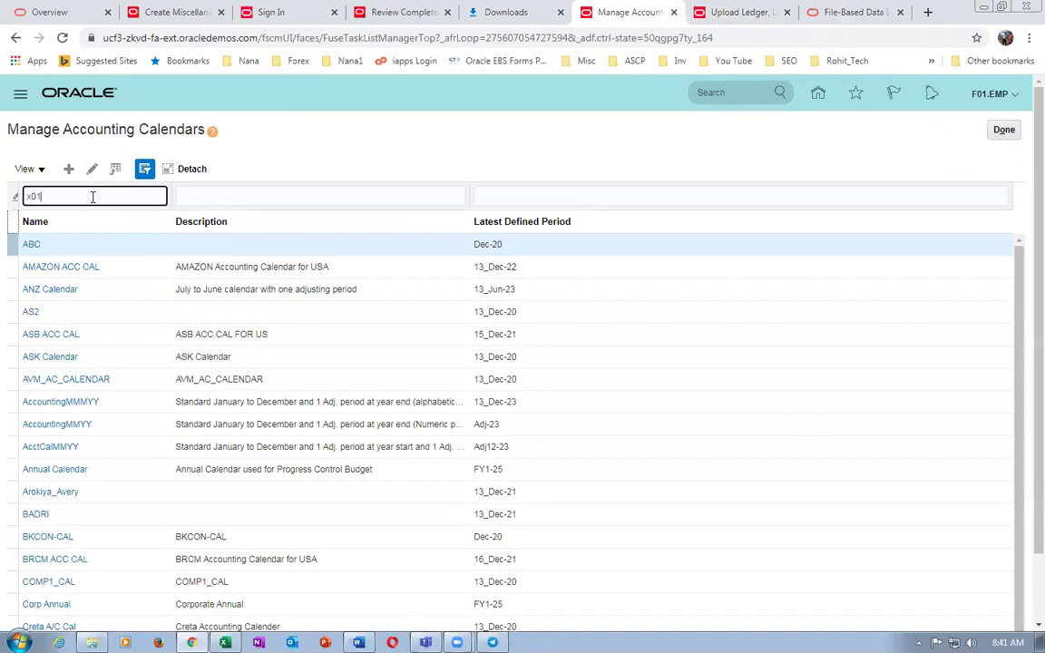
{"action": "type", "text": "x01"}
{"action": "key", "text": "Return"}
{"action": "left_click", "coordinate": [10, 243]}
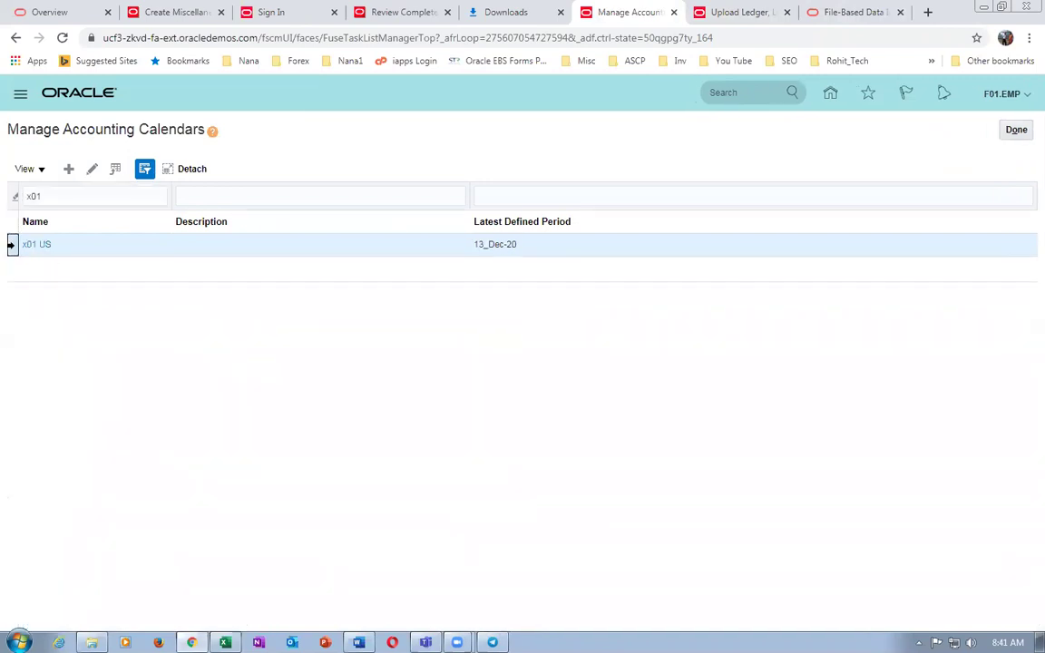
{"action": "left_click", "coordinate": [93, 170]}
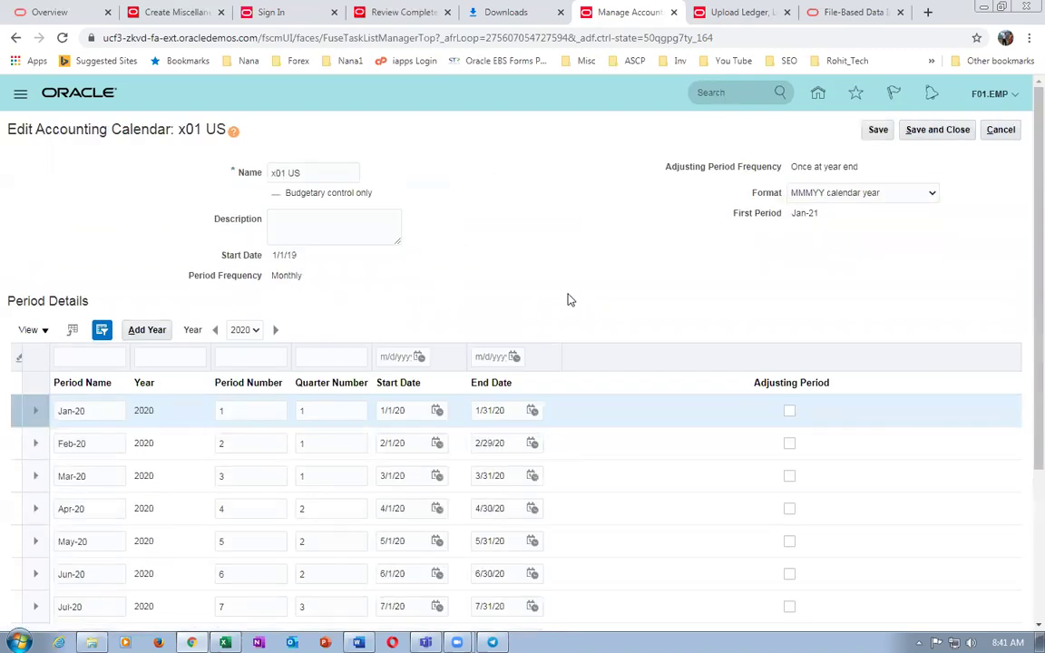
Review the x01 US calendar's start date and 2020 period details, and leave the accounting calendars without making changes.
{"action": "double_click", "coordinate": [280, 254]}
{"action": "scroll", "coordinate": [413, 325], "scroll_direction": "down", "scroll_amount": 5}
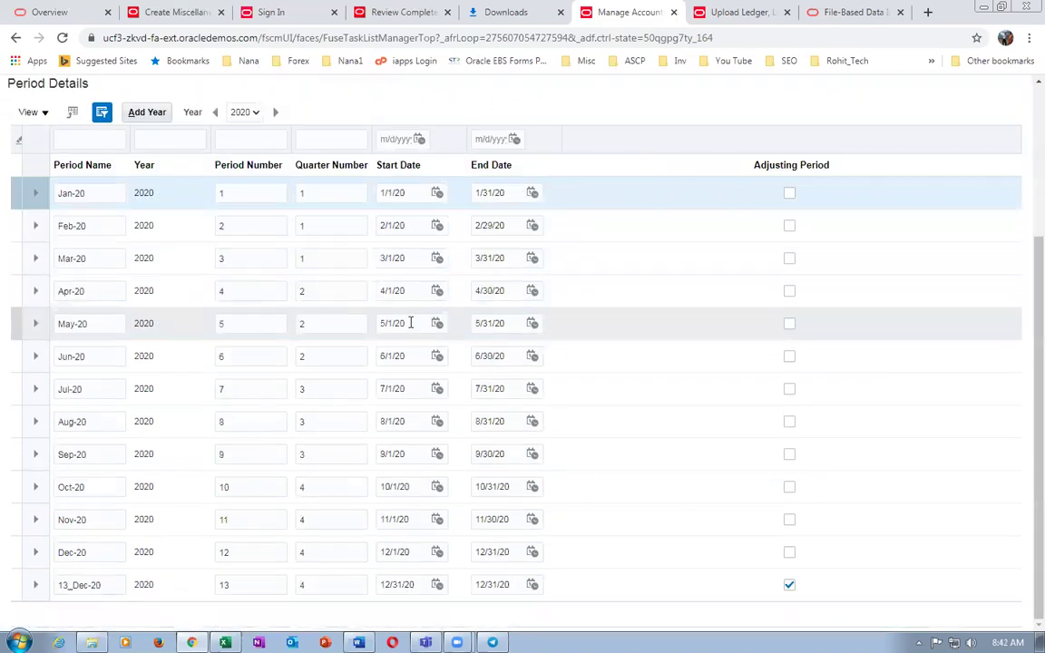
{"action": "scroll", "coordinate": [413, 322], "scroll_direction": "up", "scroll_amount": 5}
{"action": "left_click", "coordinate": [940, 133]}
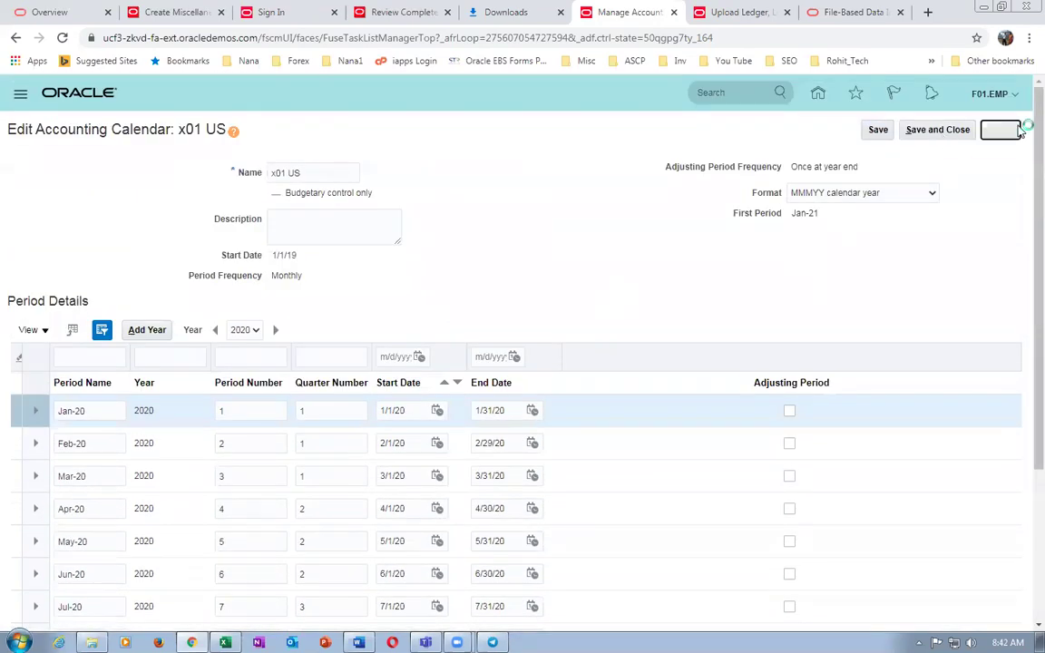
{"action": "left_click", "coordinate": [1016, 130]}
Search tasks for man%chart%stru% and open Manage Chart of Accounts Structures.
{"action": "left_click_drag", "start_coordinate": [278, 162], "coordinate": [107, 180]}
{"action": "type", "text": "man"}
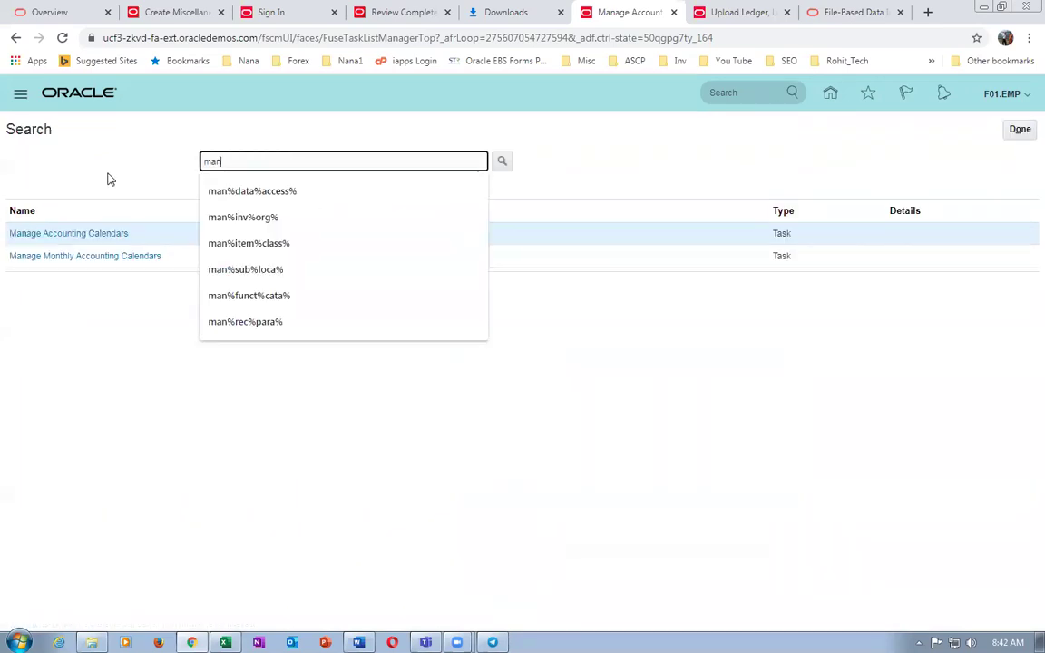
{"action": "type", "text": "%chart%"}
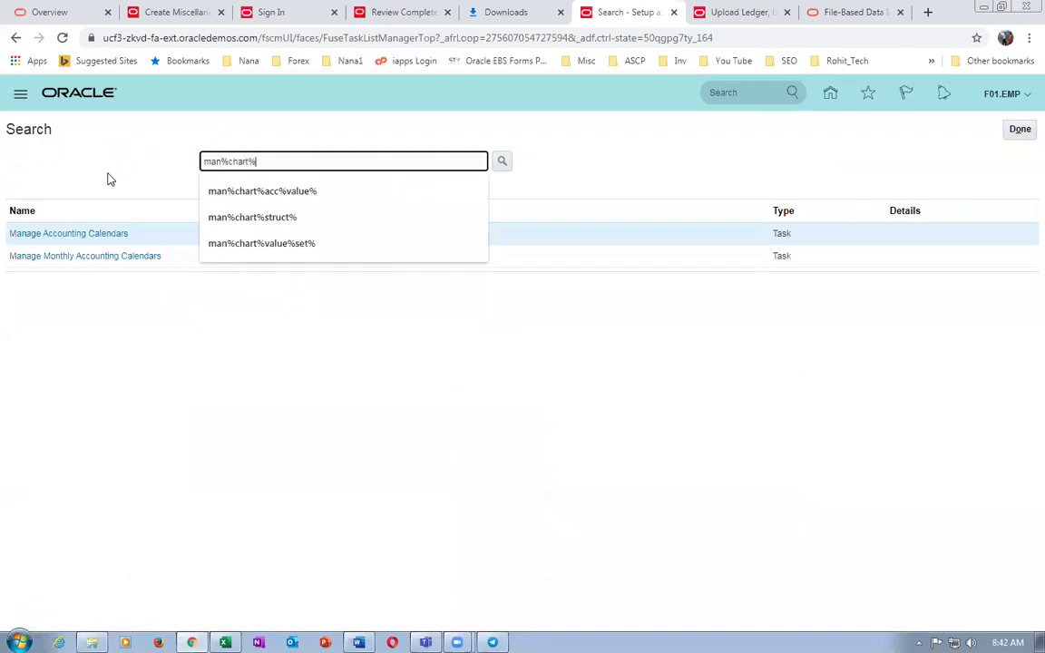
{"action": "type", "text": "stru%"}
{"action": "key", "text": "Return"}
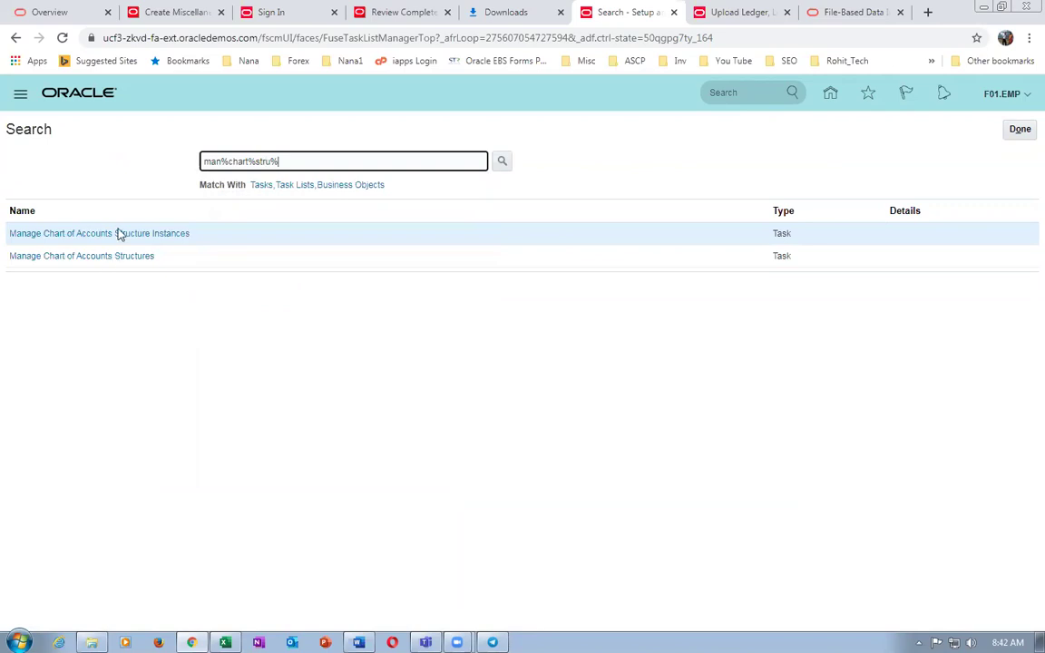
{"action": "left_click", "coordinate": [143, 257]}
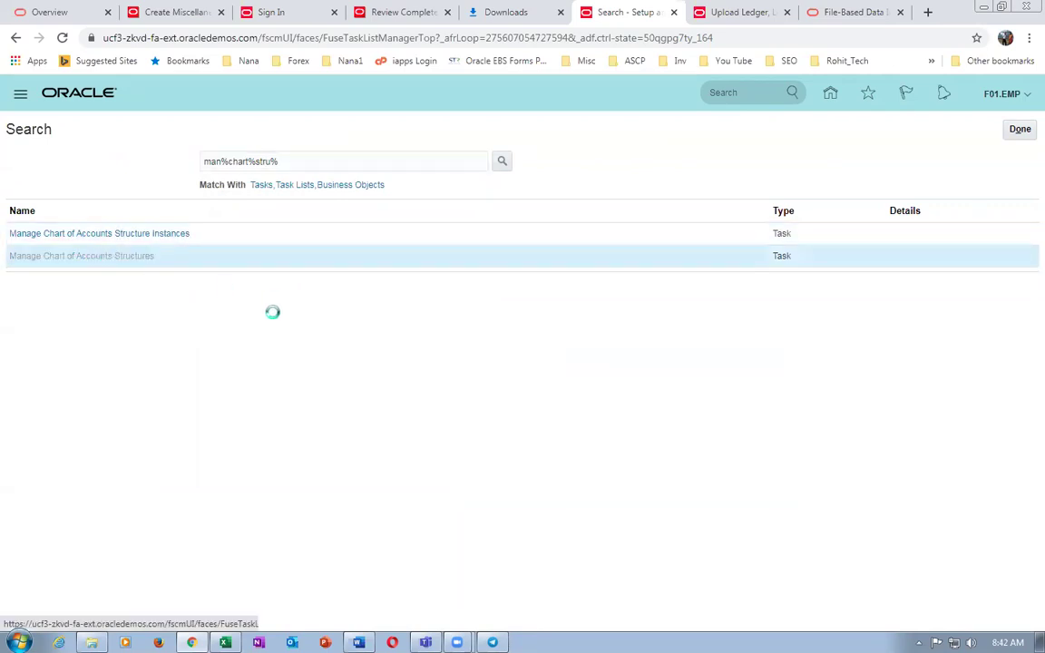
Go to the GL# key flexfield structures, search for structure code x01 and open the x01 US structure for editing.
{"action": "left_click", "coordinate": [973, 268]}
{"action": "left_click", "coordinate": [376, 332]}
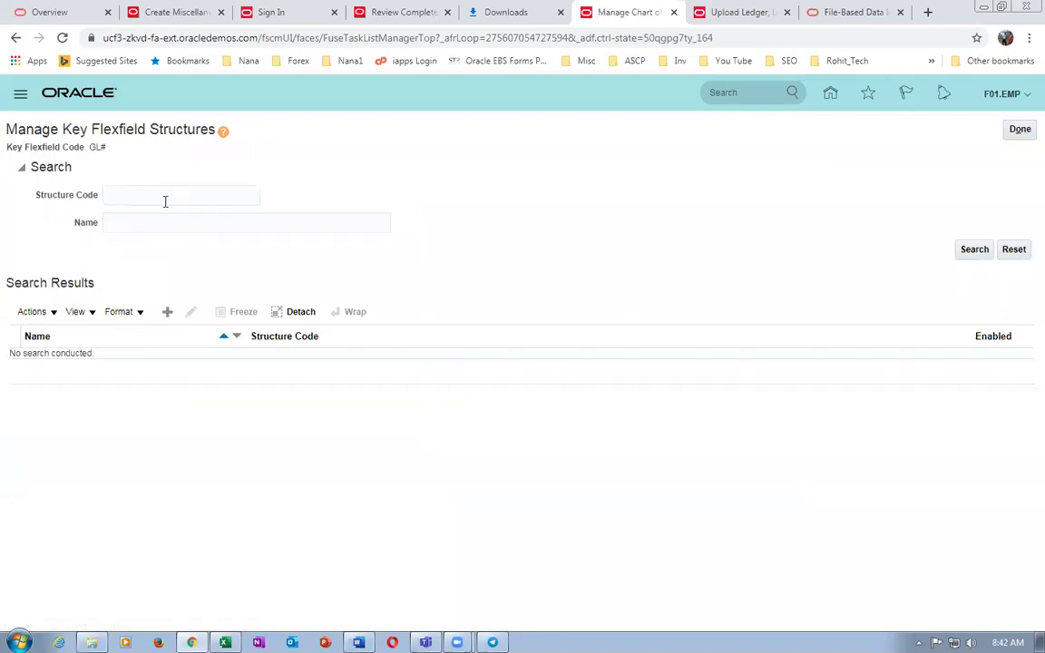
{"action": "left_click", "coordinate": [181, 195]}
{"action": "type", "text": "x"}
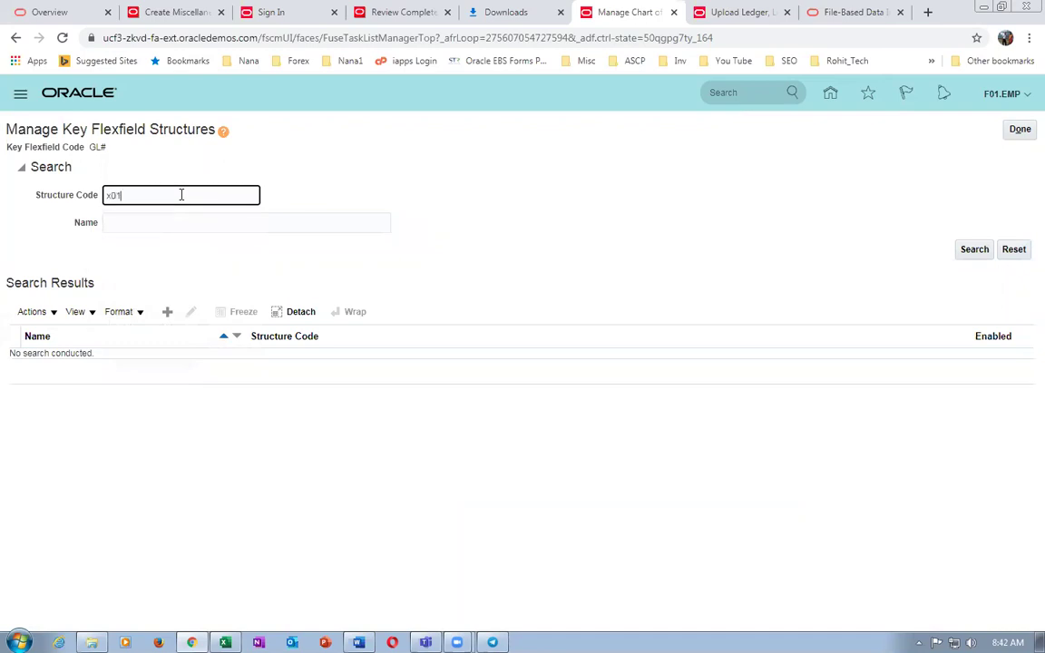
{"action": "type", "text": "01"}
{"action": "key", "text": "Return"}
{"action": "left_click", "coordinate": [80, 360]}
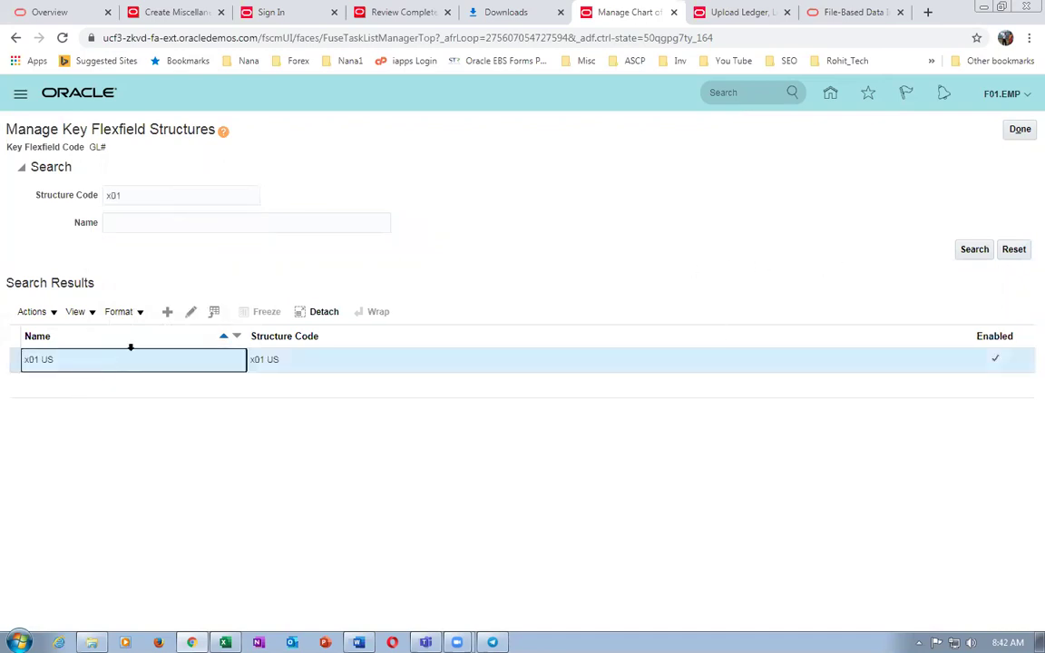
{"action": "left_click", "coordinate": [190, 314]}
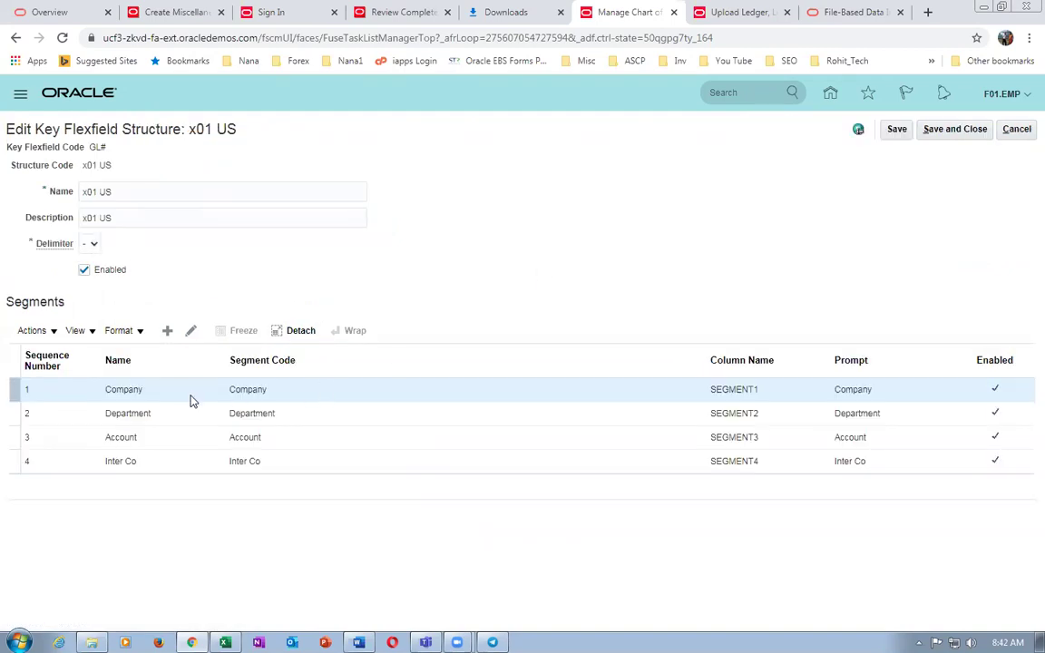
Open the Company segment, examine its default value set code and segment labels, and cancel out of it.
{"action": "left_click", "coordinate": [188, 395]}
{"action": "left_click", "coordinate": [191, 332]}
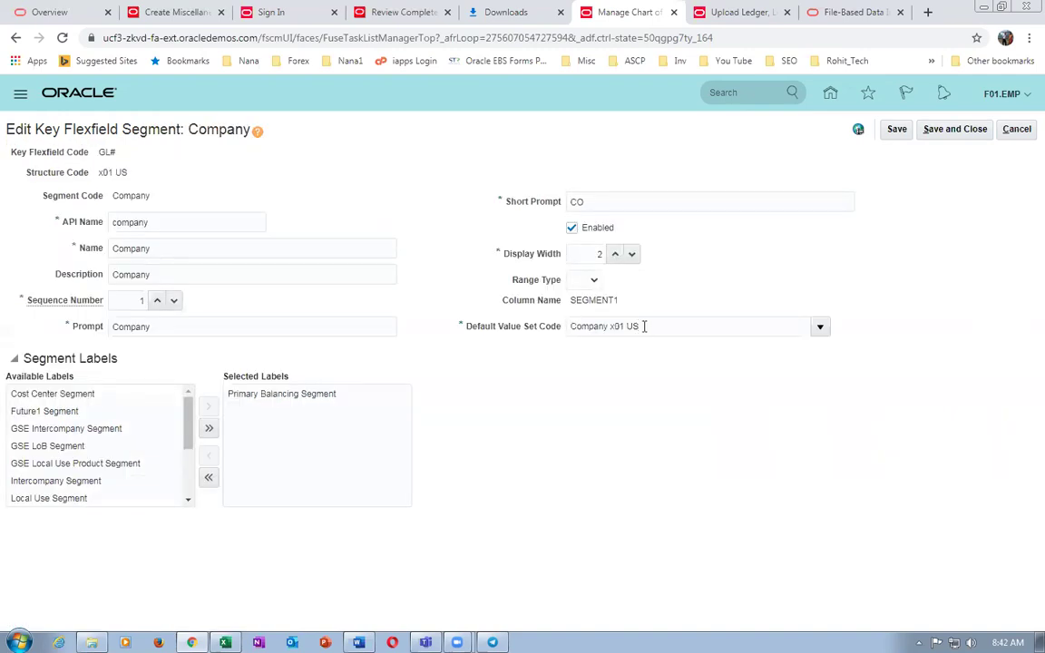
{"action": "left_click", "coordinate": [274, 395]}
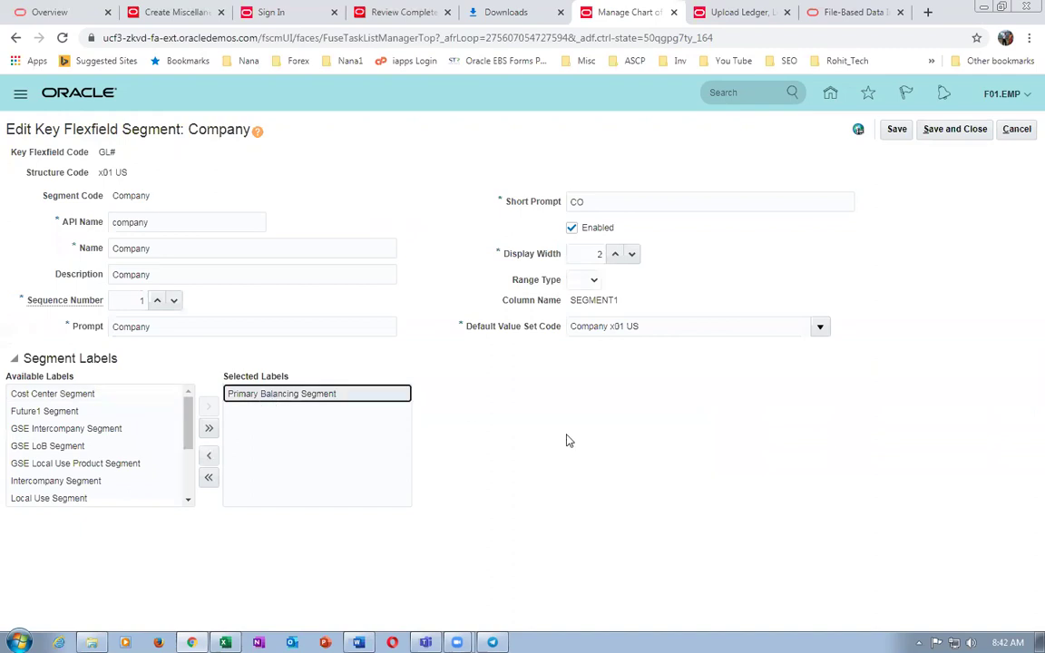
{"action": "key", "text": "shift+Tab"}
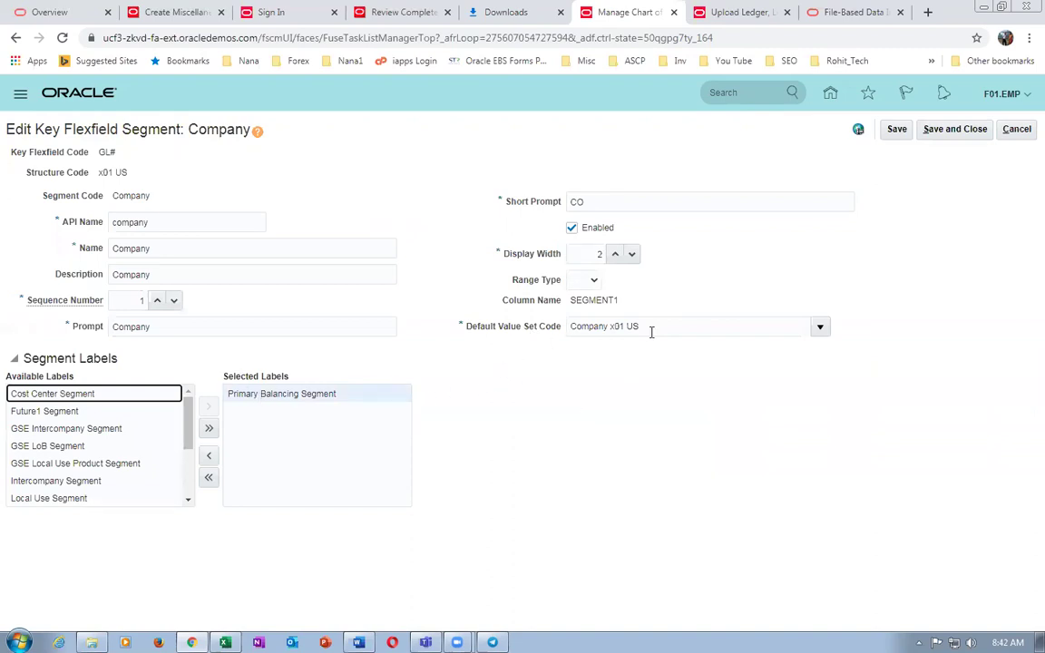
{"action": "left_click", "coordinate": [1017, 129]}
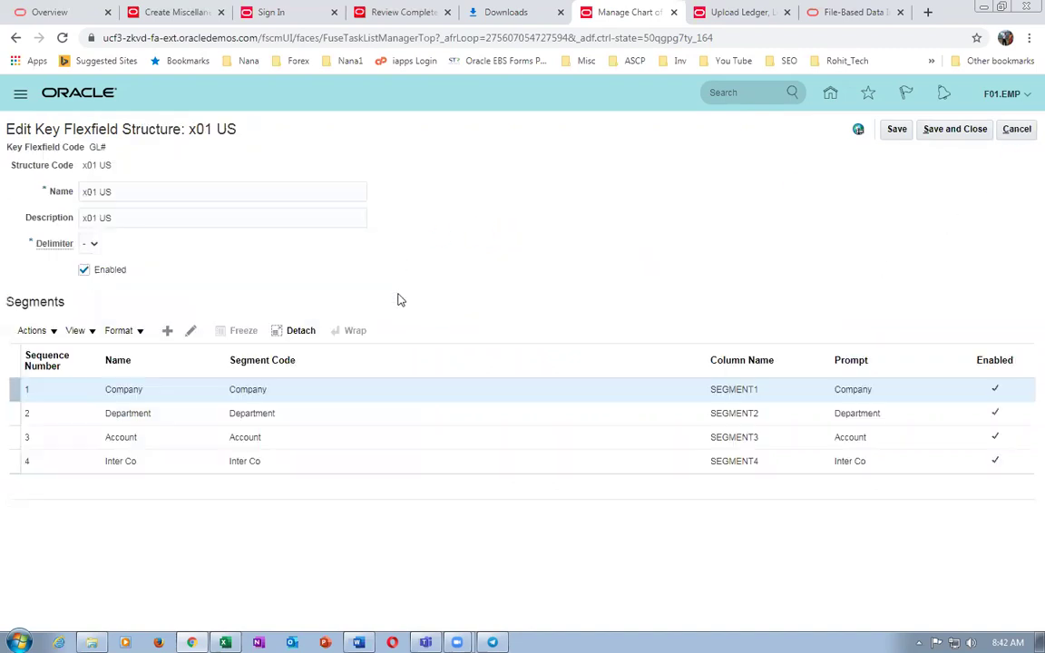
Search the GL# key flexfield structure instances for x01, review the x01 US instance's segments and value sets, and leave without changes.
{"action": "left_click", "coordinate": [1018, 129]}
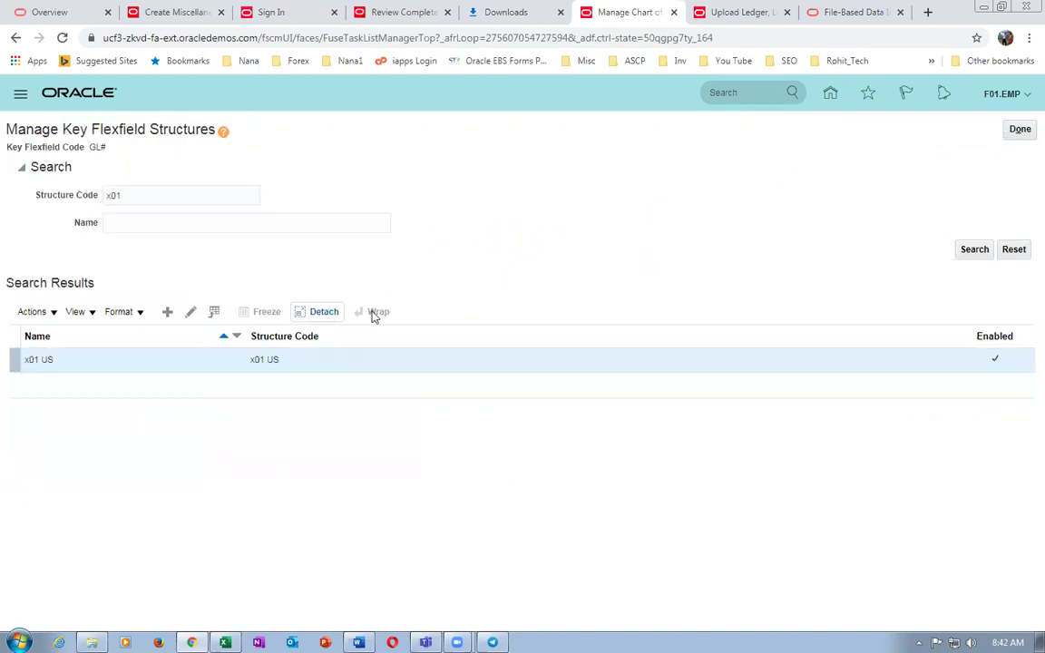
{"action": "left_click", "coordinate": [1018, 129]}
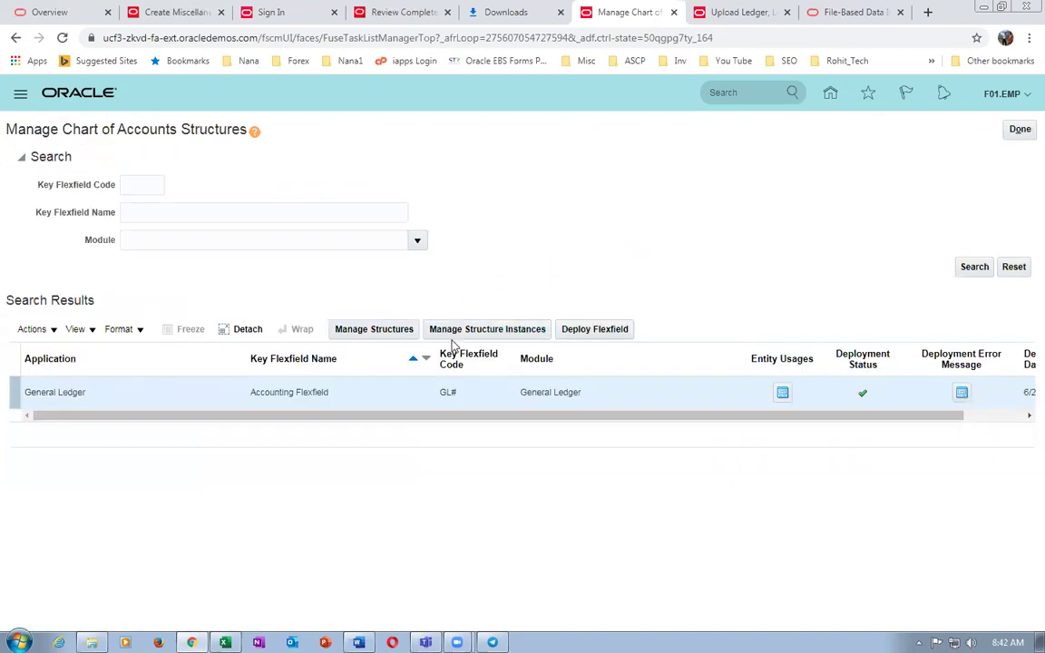
{"action": "left_click", "coordinate": [243, 194]}
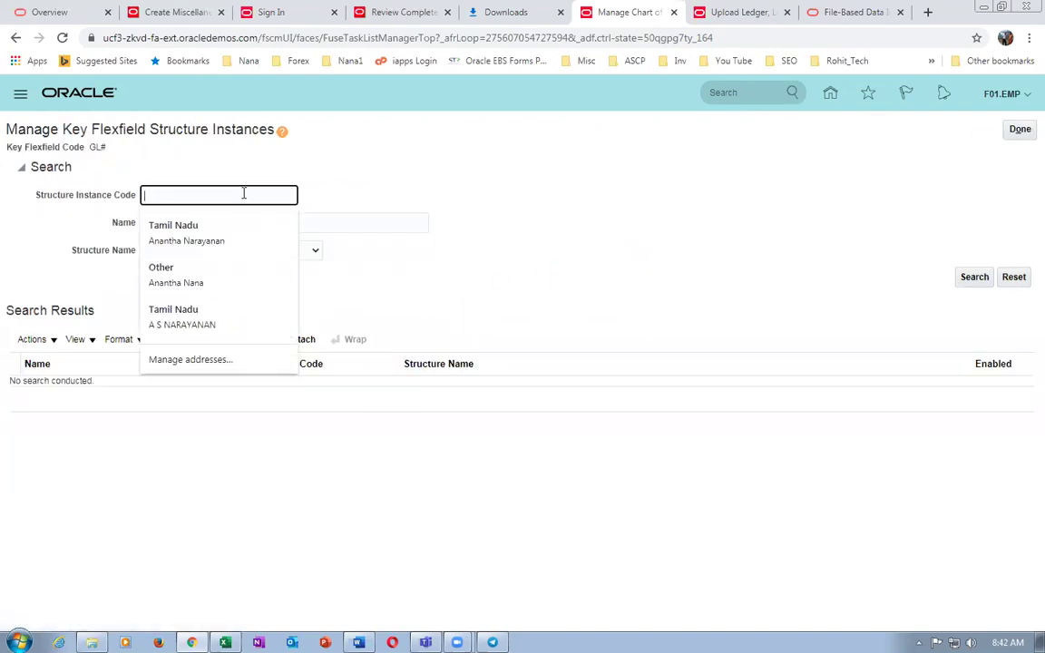
{"action": "type", "text": "z"}
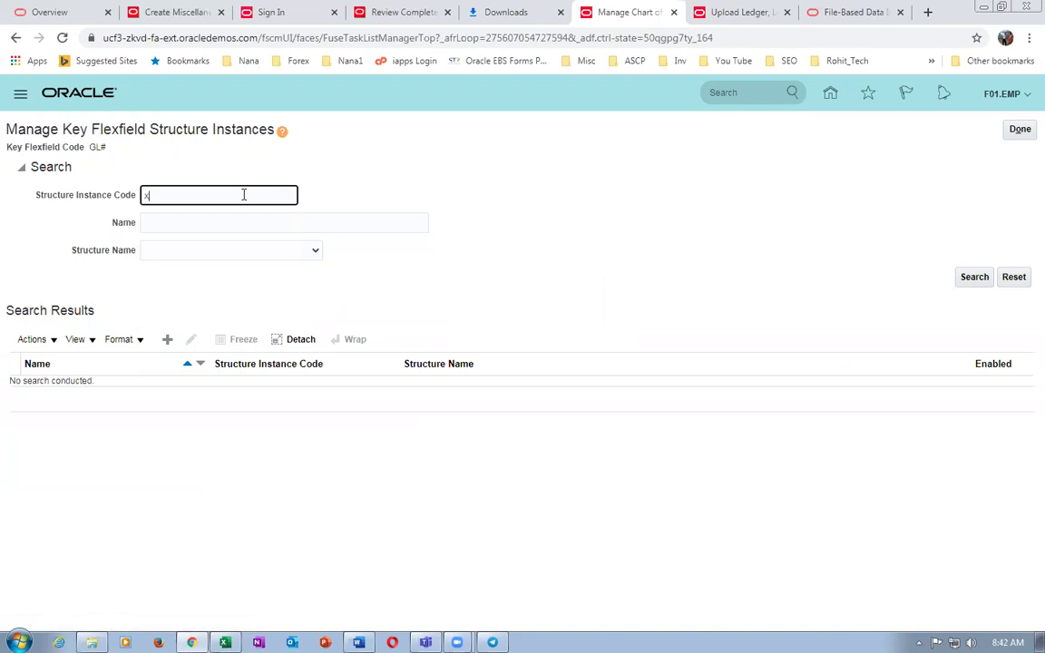
{"action": "type", "text": "01"}
{"action": "key", "text": "Return"}
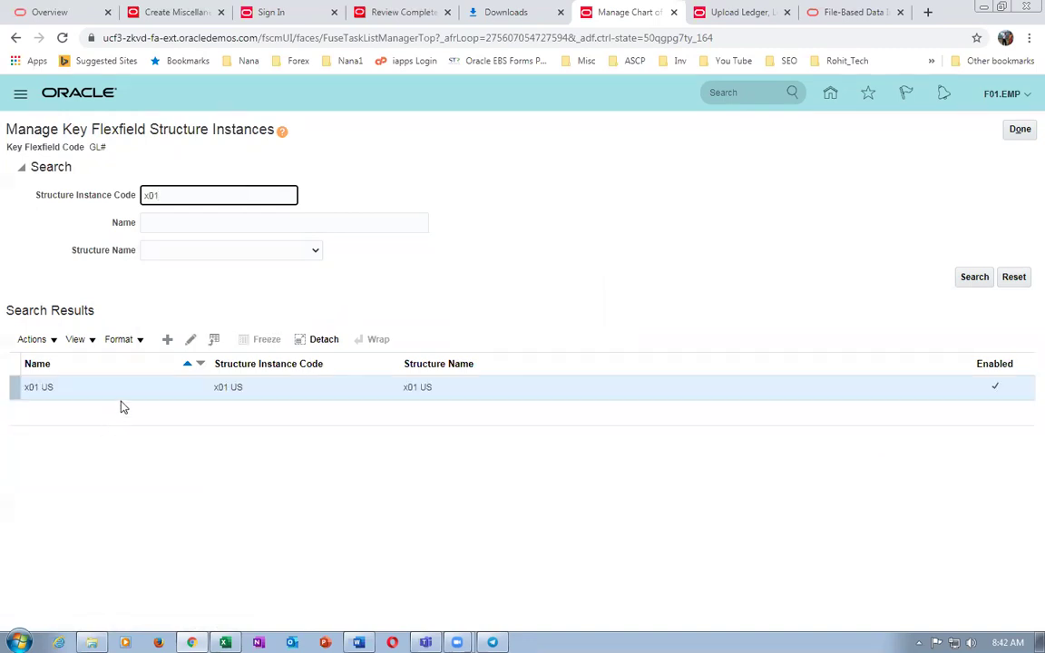
{"action": "left_click", "coordinate": [191, 344]}
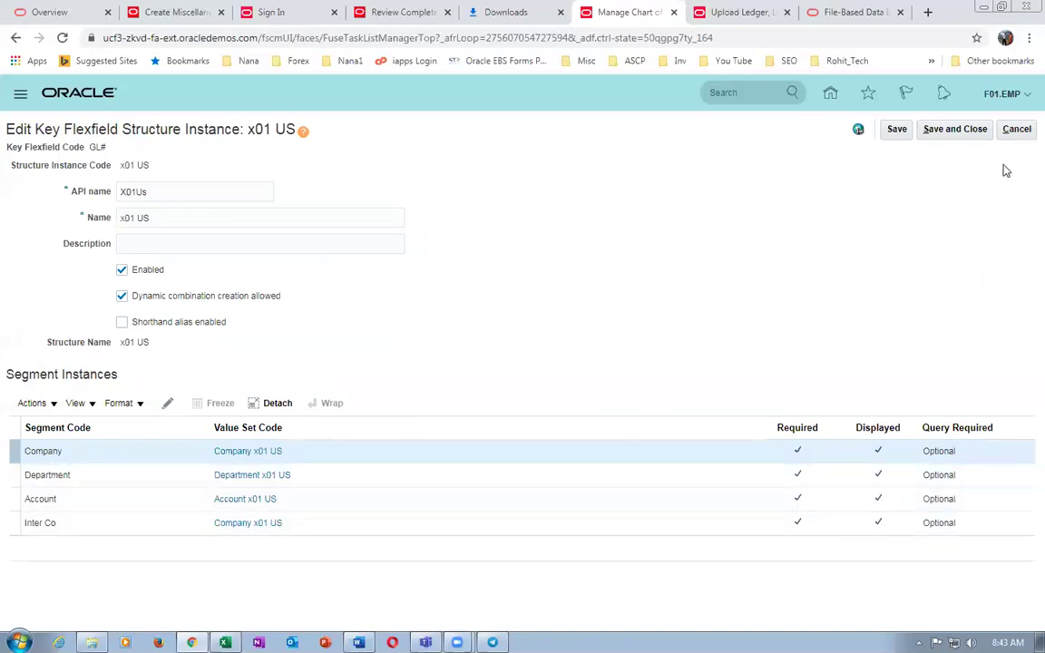
{"action": "left_click", "coordinate": [1018, 130]}
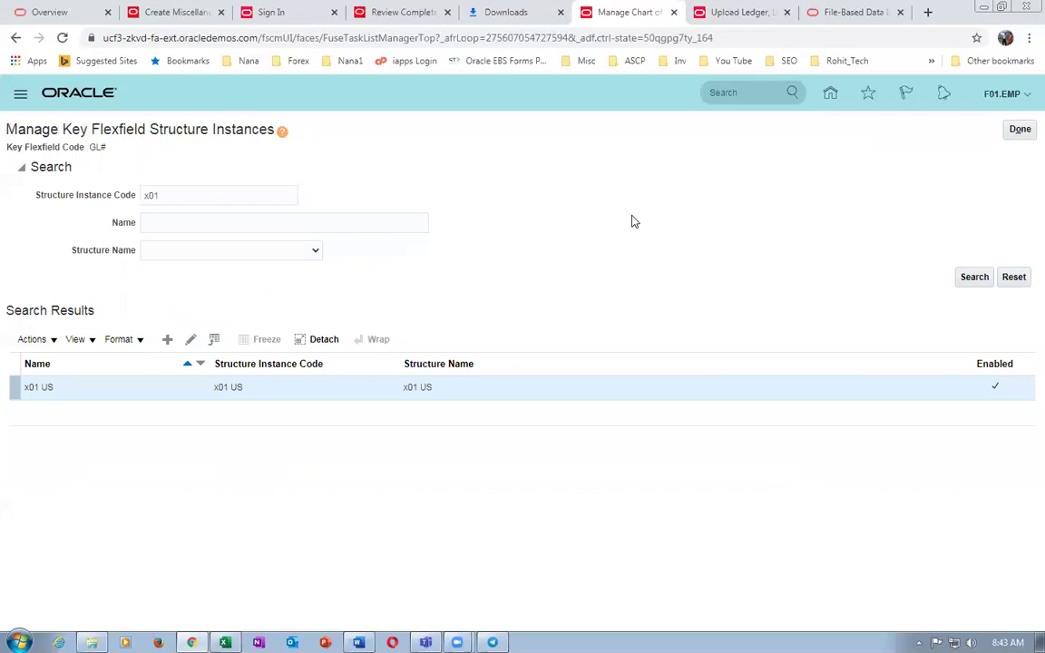
{"action": "left_click", "coordinate": [1020, 129]}
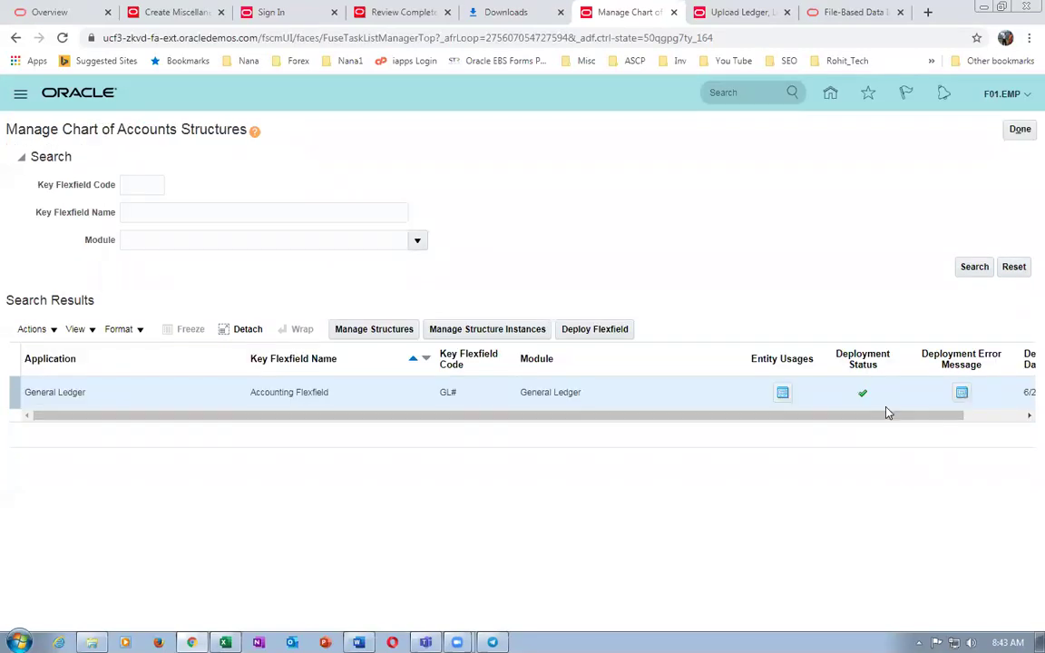
{"action": "left_click", "coordinate": [1019, 129]}
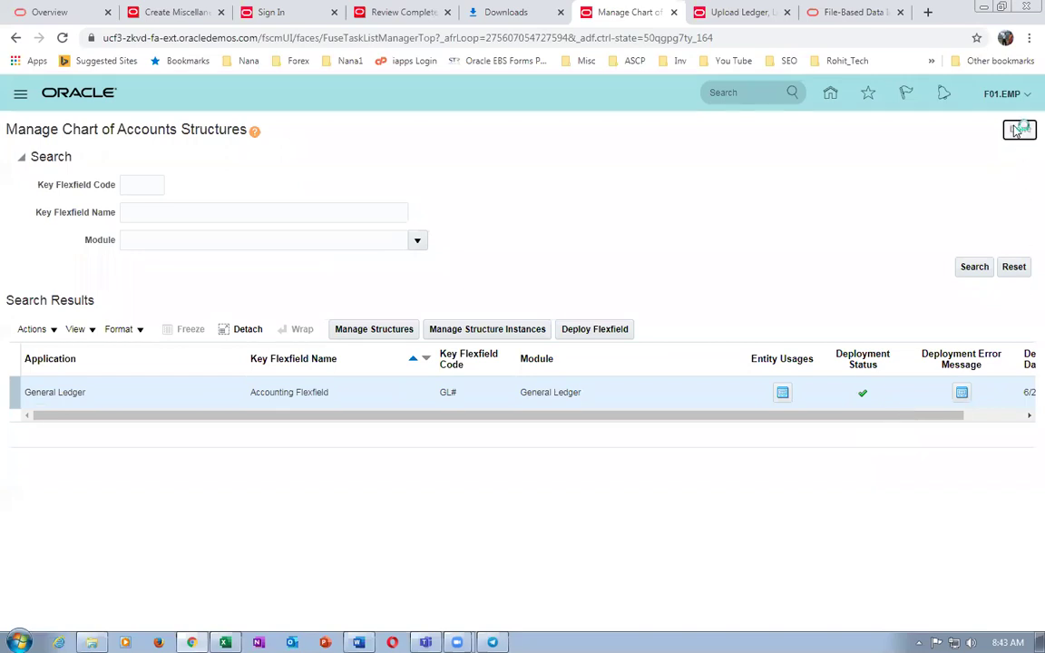
Search tasks for man%common%opt% and open Manage Common Options for Payables and Procurement.
{"action": "left_click_drag", "start_coordinate": [292, 160], "coordinate": [59, 178]}
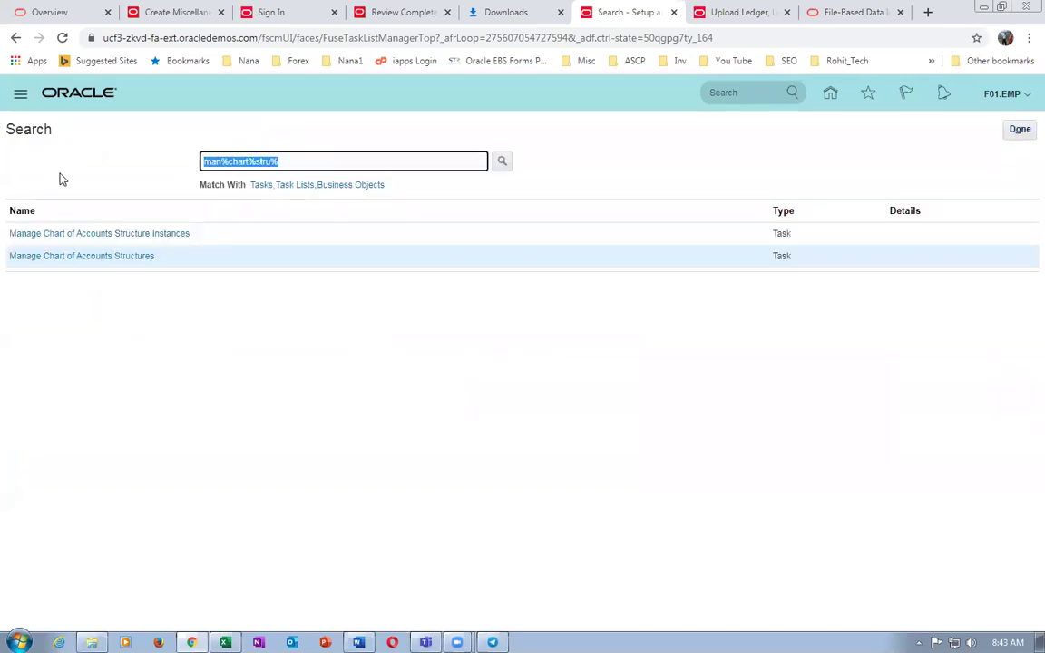
{"action": "type", "text": "man%c"}
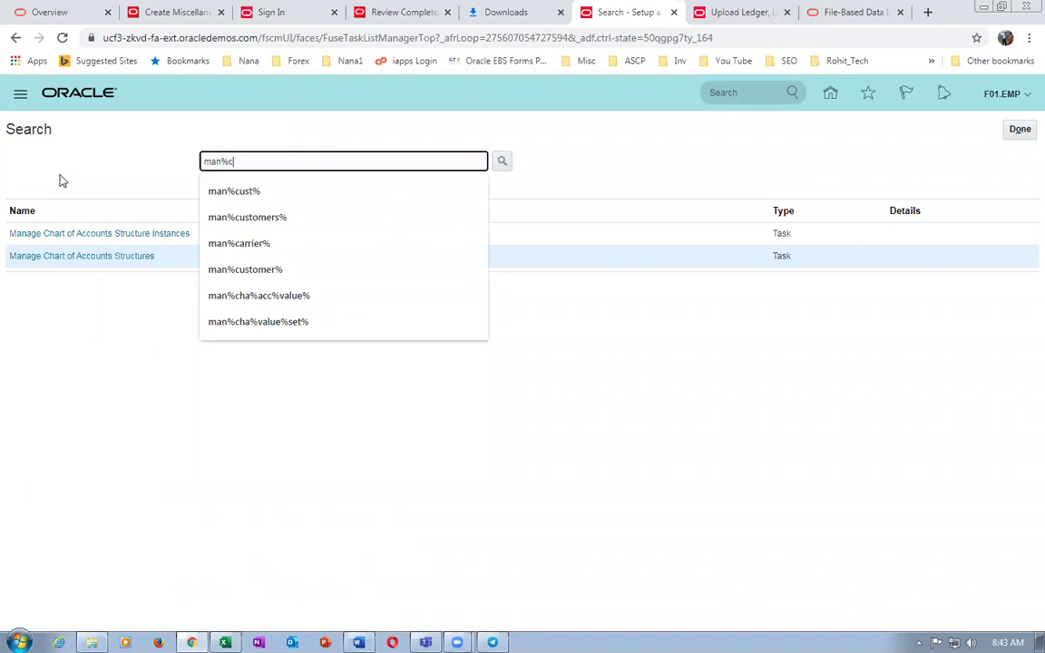
{"action": "type", "text": "ommon%opt%"}
{"action": "key", "text": "Return"}
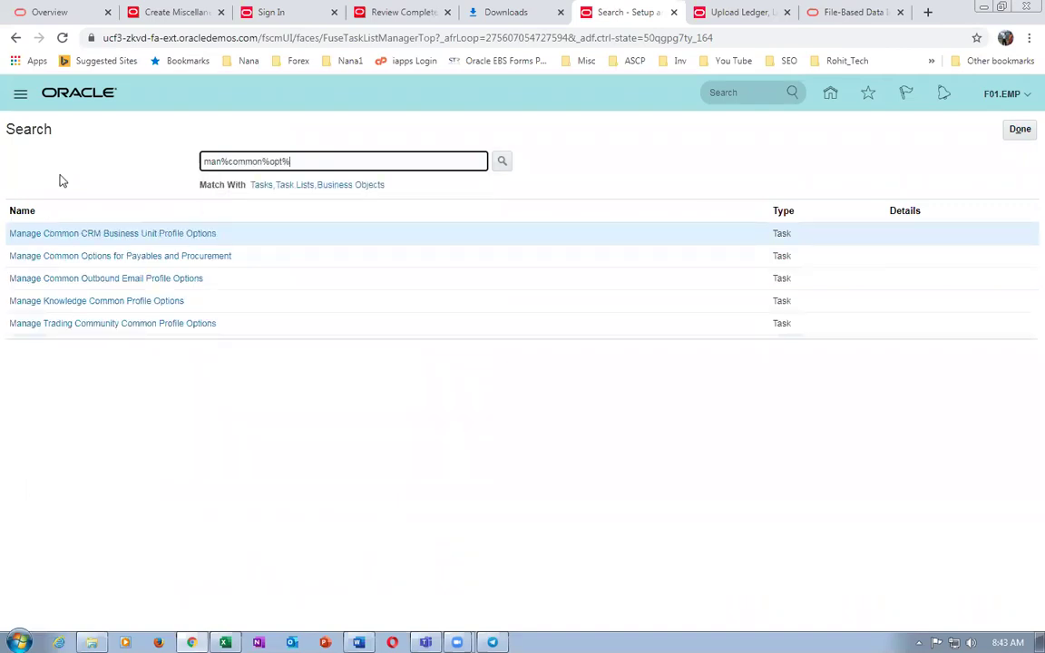
{"action": "left_click", "coordinate": [127, 256]}
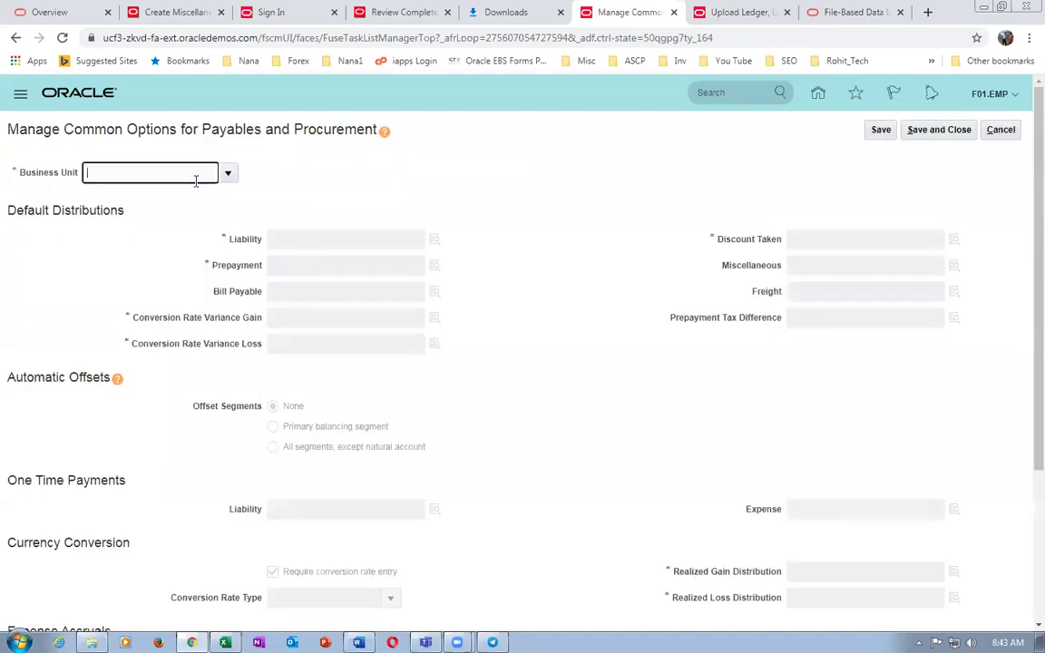
Look up business unit x01 for the common options and cancel the business unit search.
{"action": "left_click", "coordinate": [195, 181]}
{"action": "type", "text": "x01"}
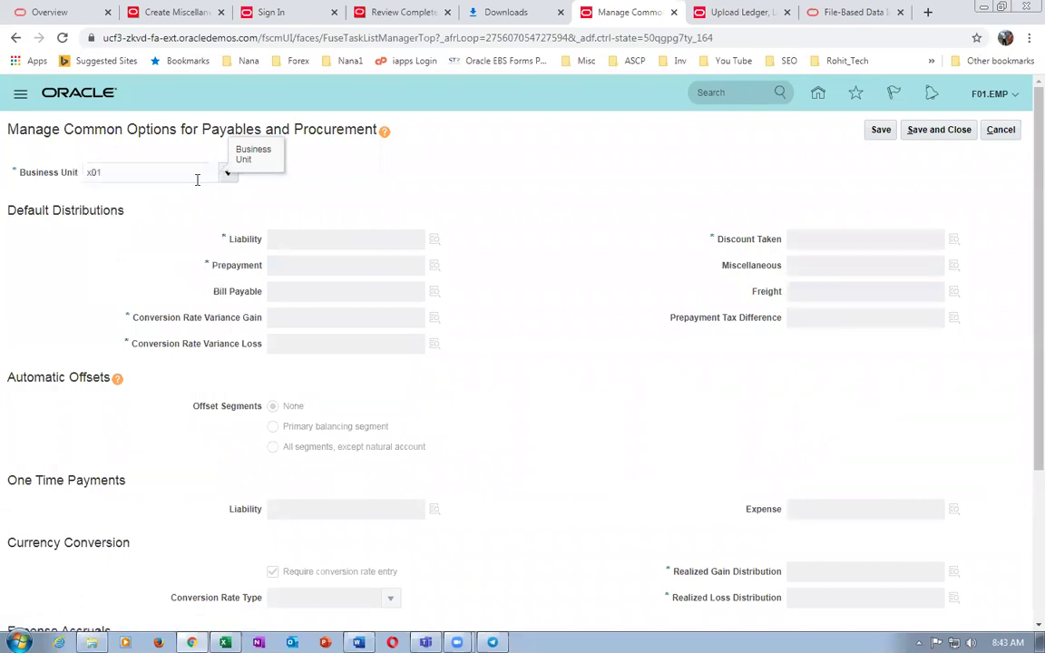
{"action": "left_click", "coordinate": [226, 196]}
{"action": "left_click", "coordinate": [515, 335]}
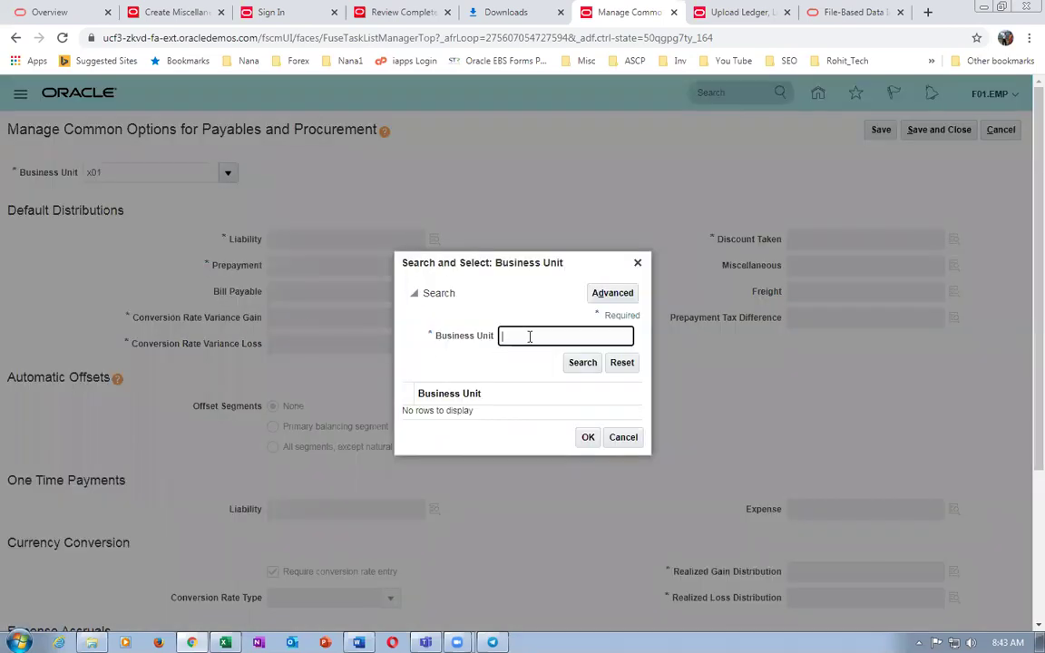
{"action": "type", "text": "x01"}
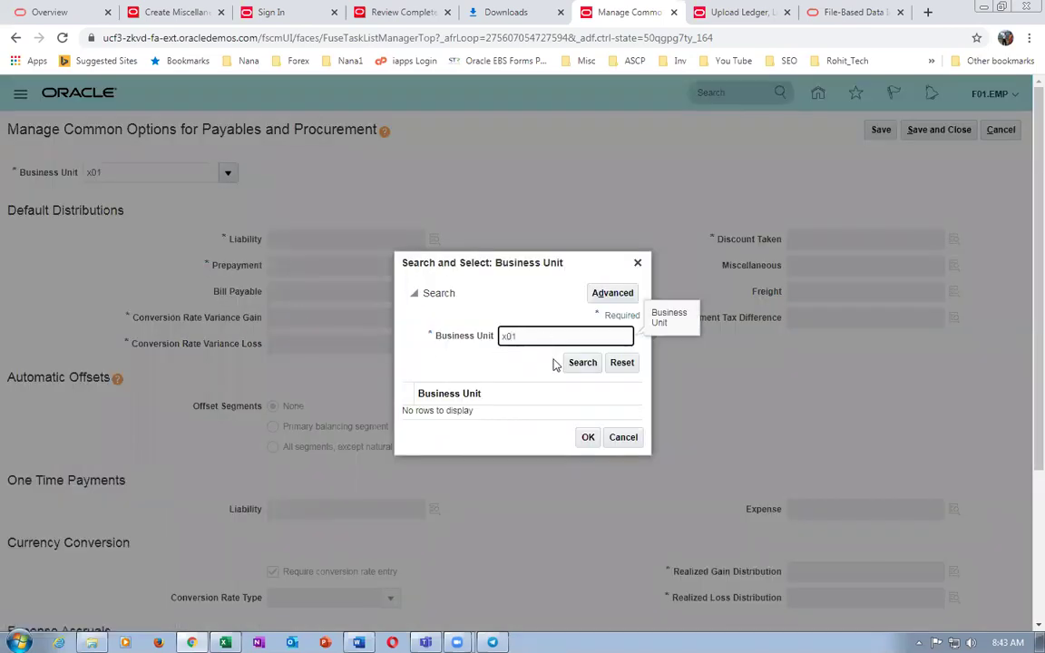
{"action": "left_click", "coordinate": [583, 362]}
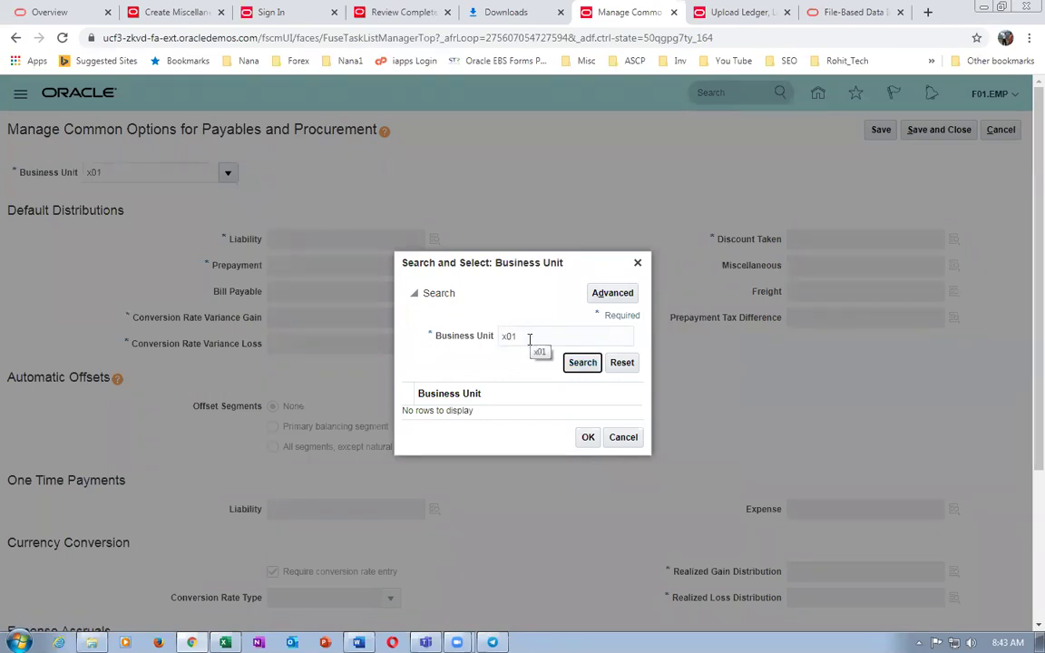
{"action": "left_click", "coordinate": [621, 437]}
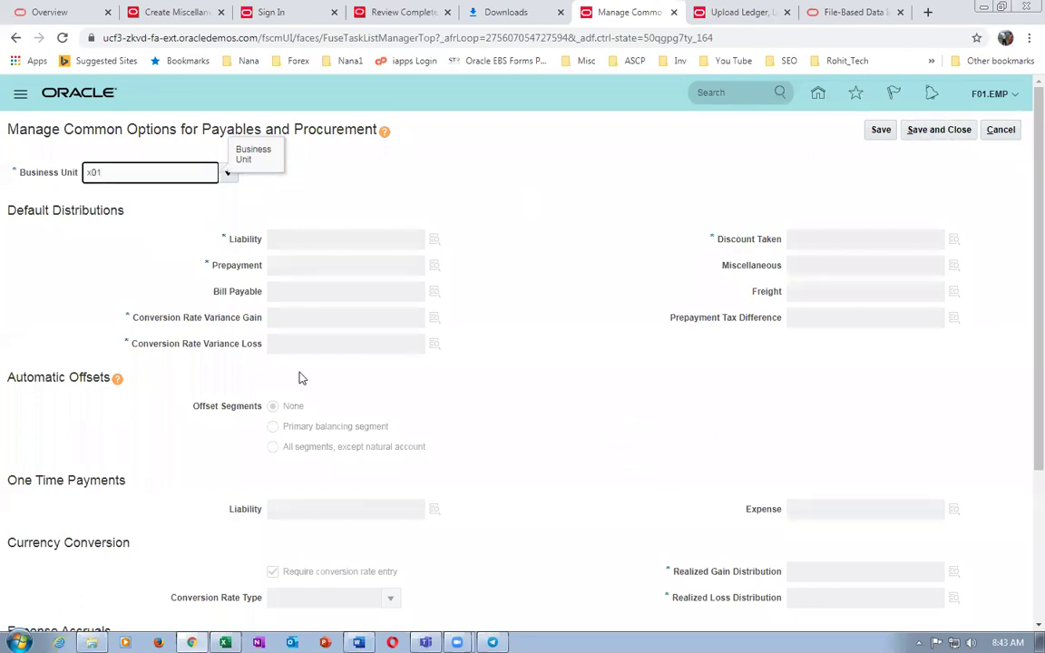
Check the upload's scheduled processes by refreshing their statuses in the Upload Enterprise Structures and Hierarchies list.
{"action": "left_click", "coordinate": [737, 12]}
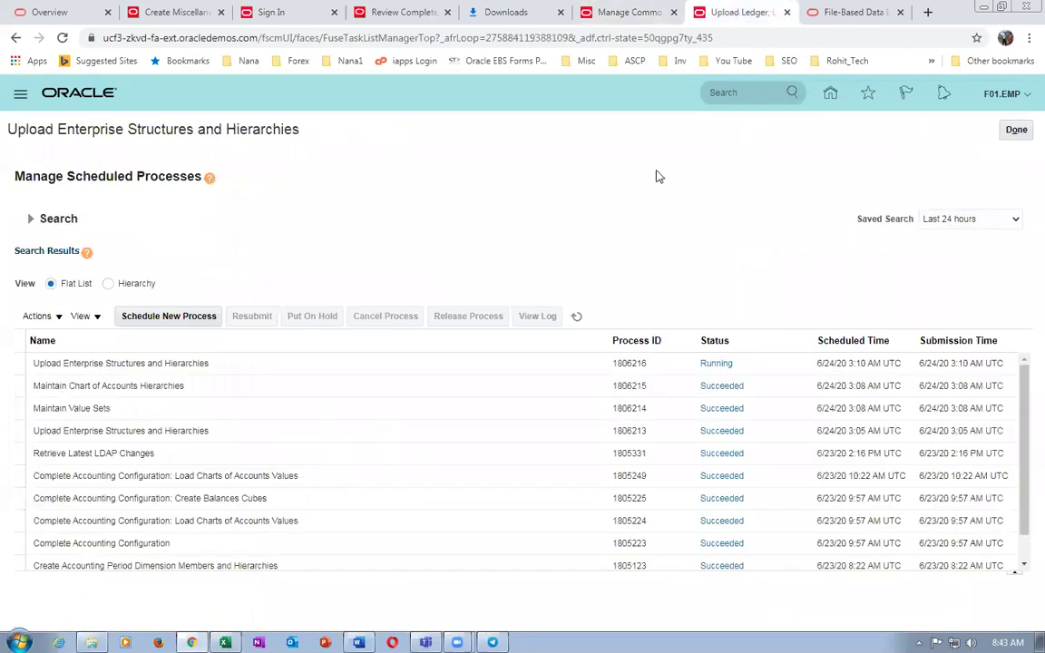
{"action": "left_click", "coordinate": [573, 323]}
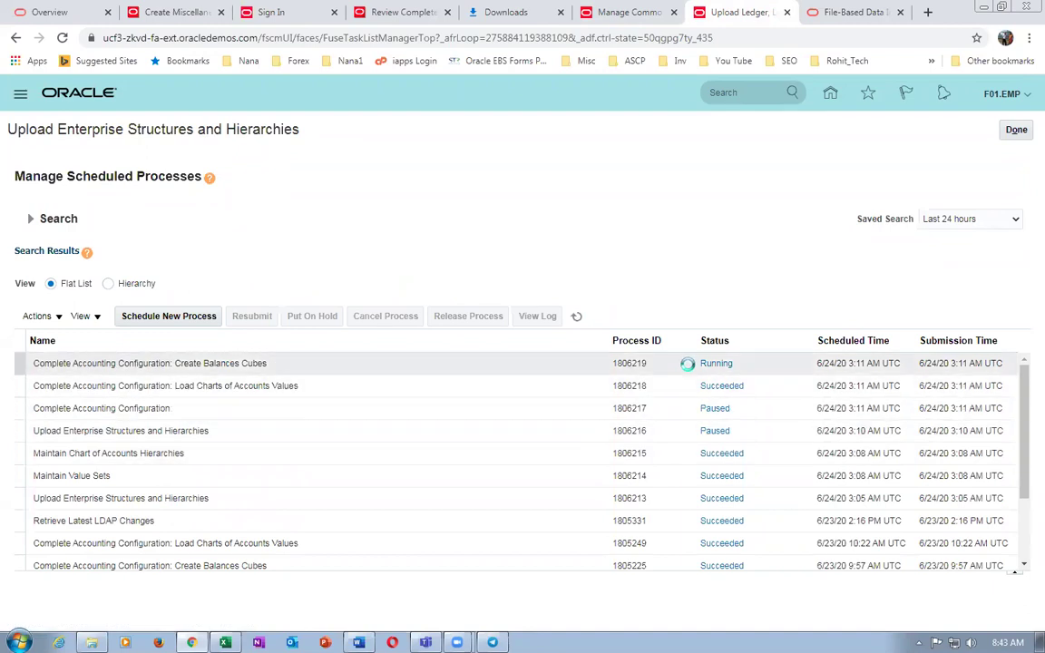
{"action": "left_click", "coordinate": [578, 319]}
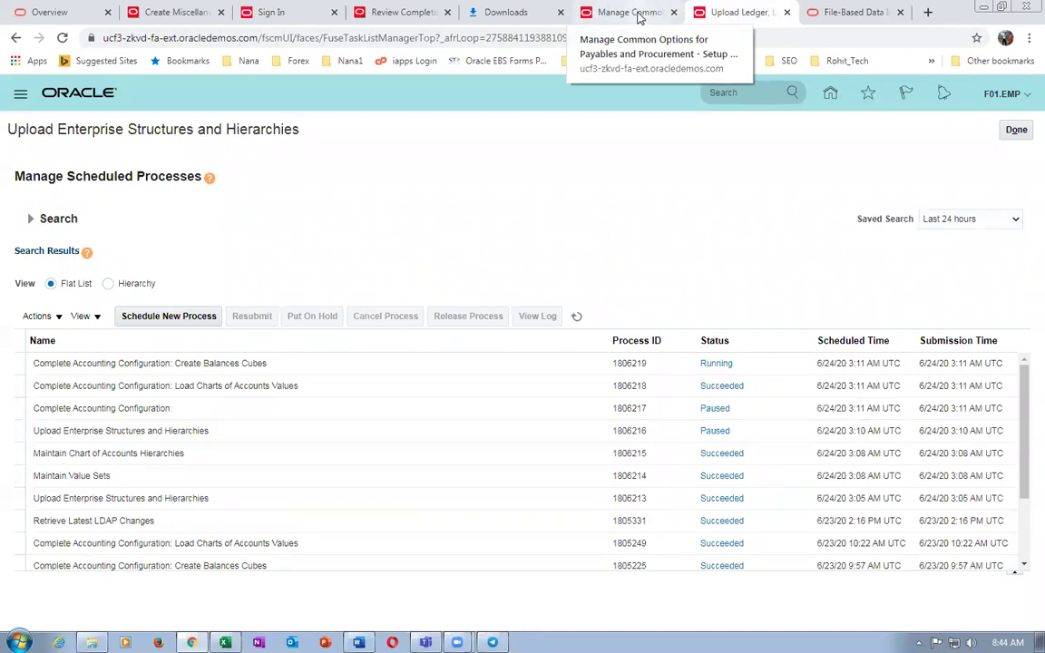
{"action": "left_click", "coordinate": [577, 316]}
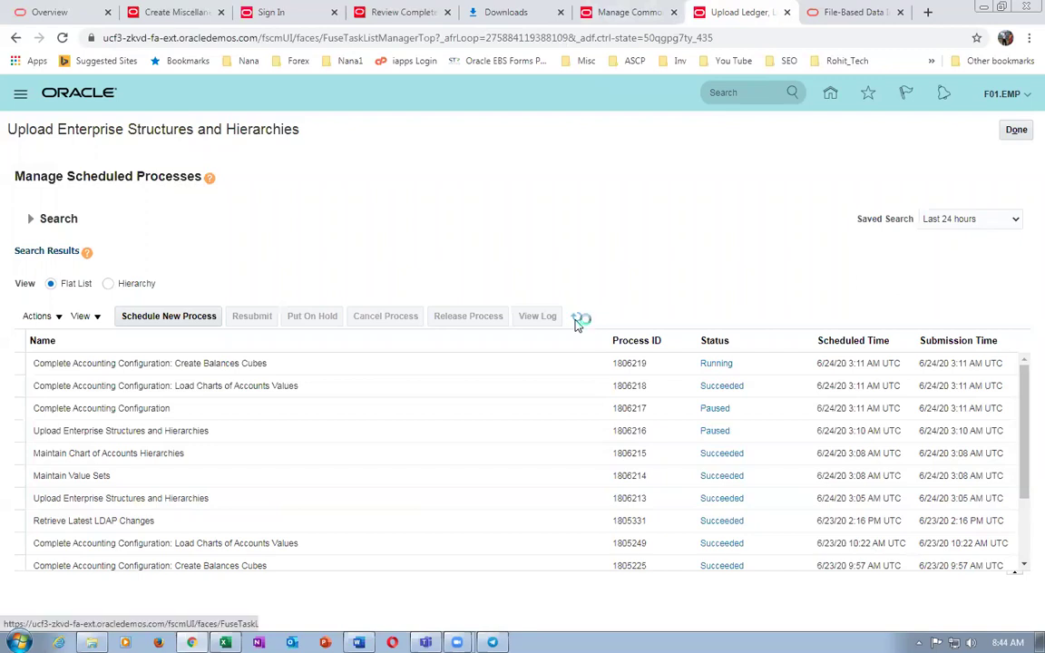
{"action": "left_click", "coordinate": [575, 319]}
Cancel out of the common options for Payables and Procurement and return to the setup overview.
{"action": "left_click", "coordinate": [640, 12]}
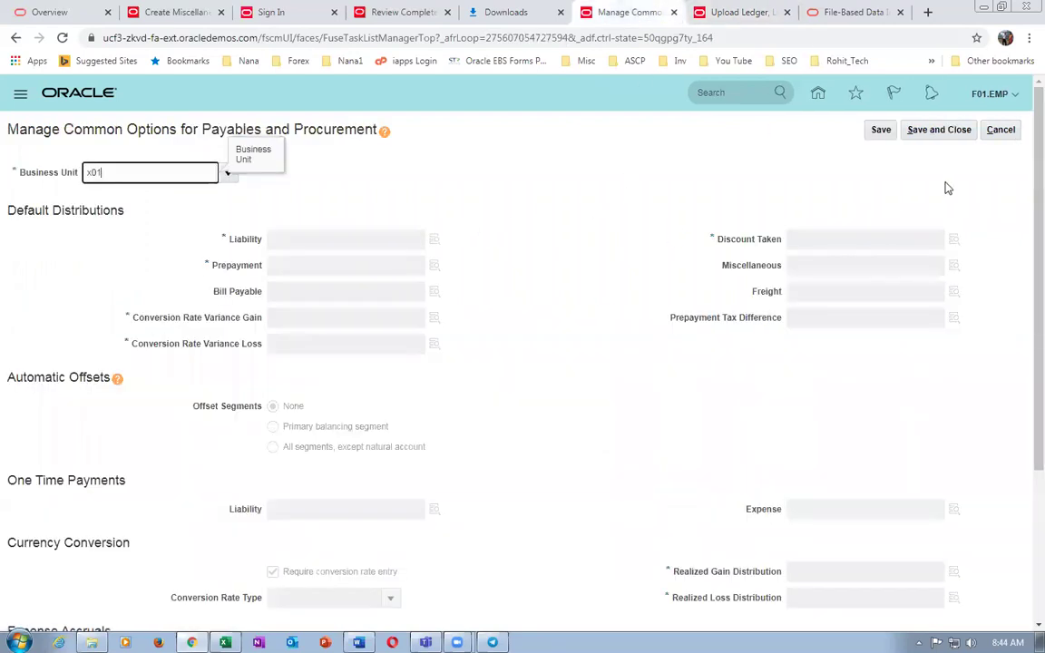
{"action": "left_click", "coordinate": [1000, 129]}
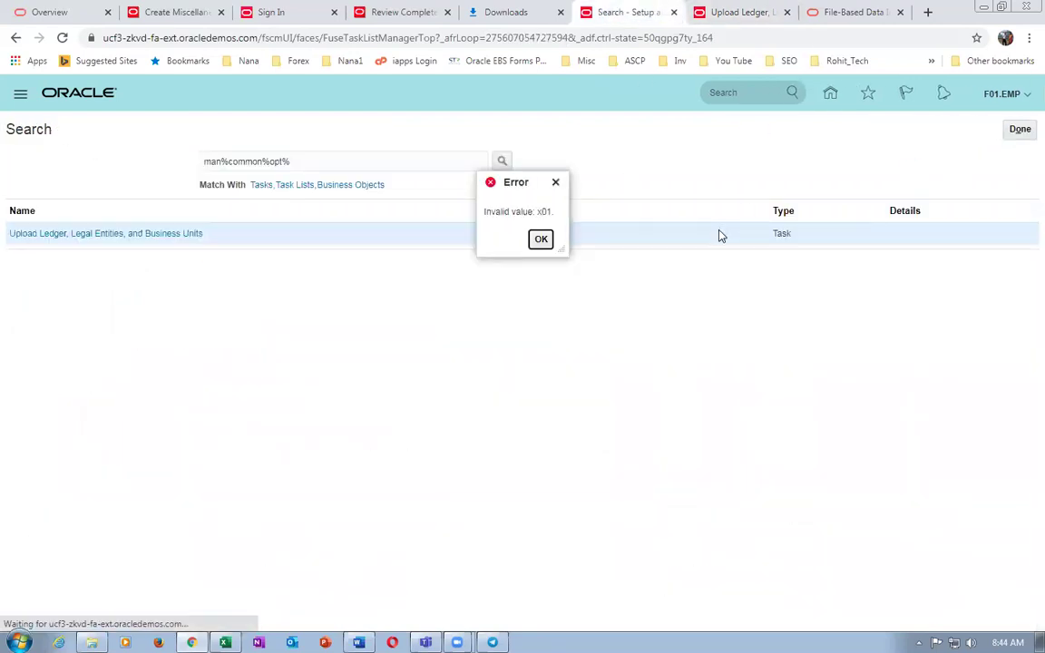
{"action": "left_click", "coordinate": [539, 238]}
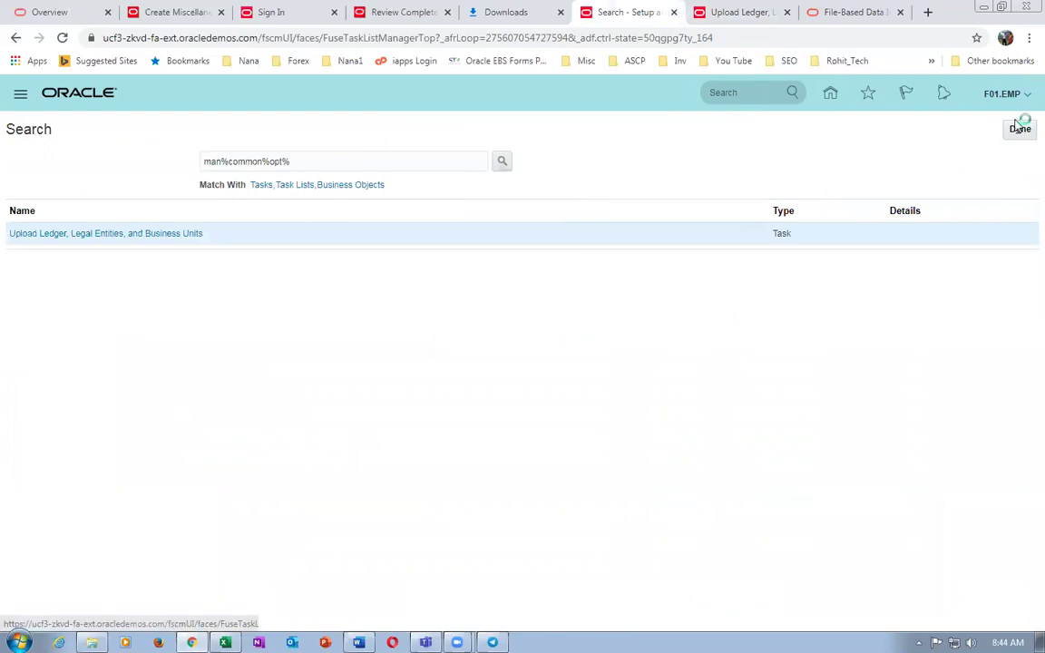
{"action": "left_click", "coordinate": [1020, 129]}
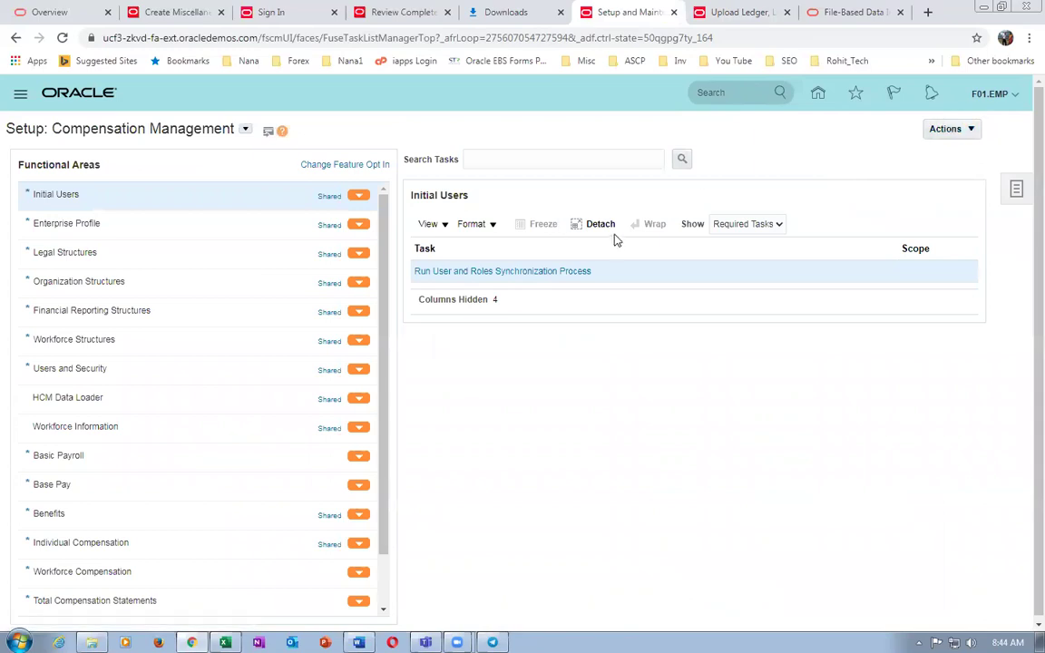
Switch the setup offering to Financials and search tasks for man%busi%unit%.
{"action": "left_click", "coordinate": [245, 131]}
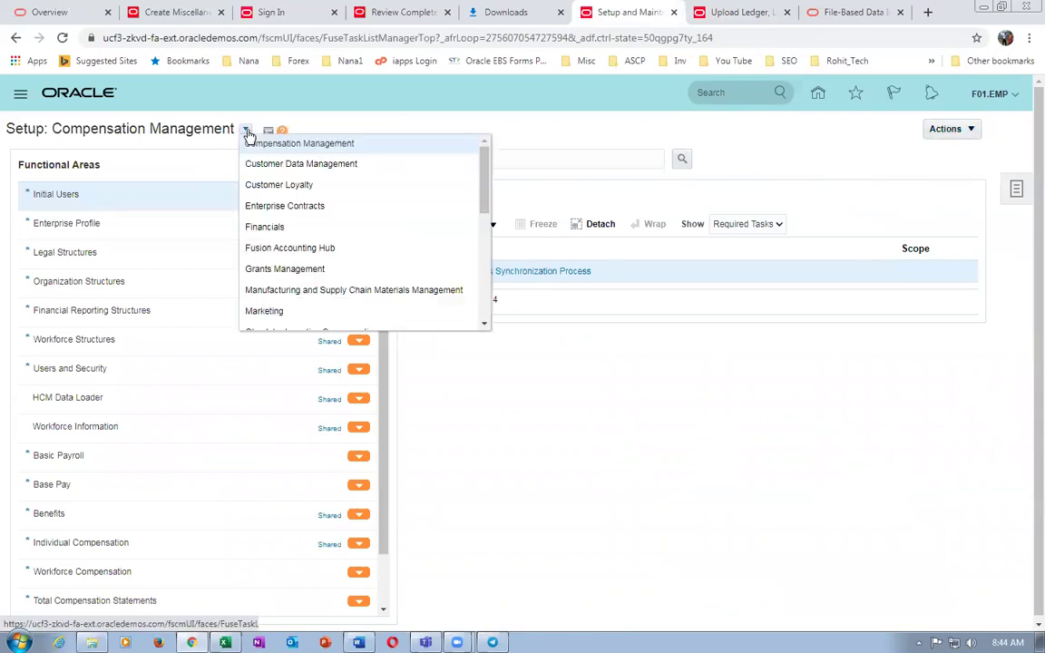
{"action": "left_click", "coordinate": [264, 227]}
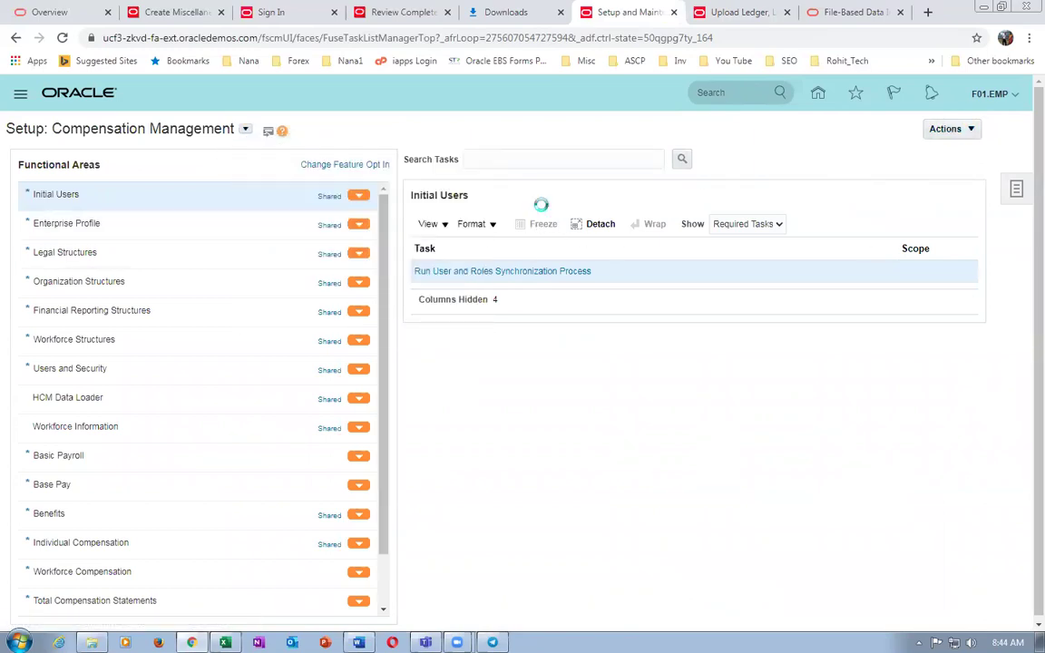
{"action": "left_click", "coordinate": [540, 160]}
{"action": "type", "text": "man%"}
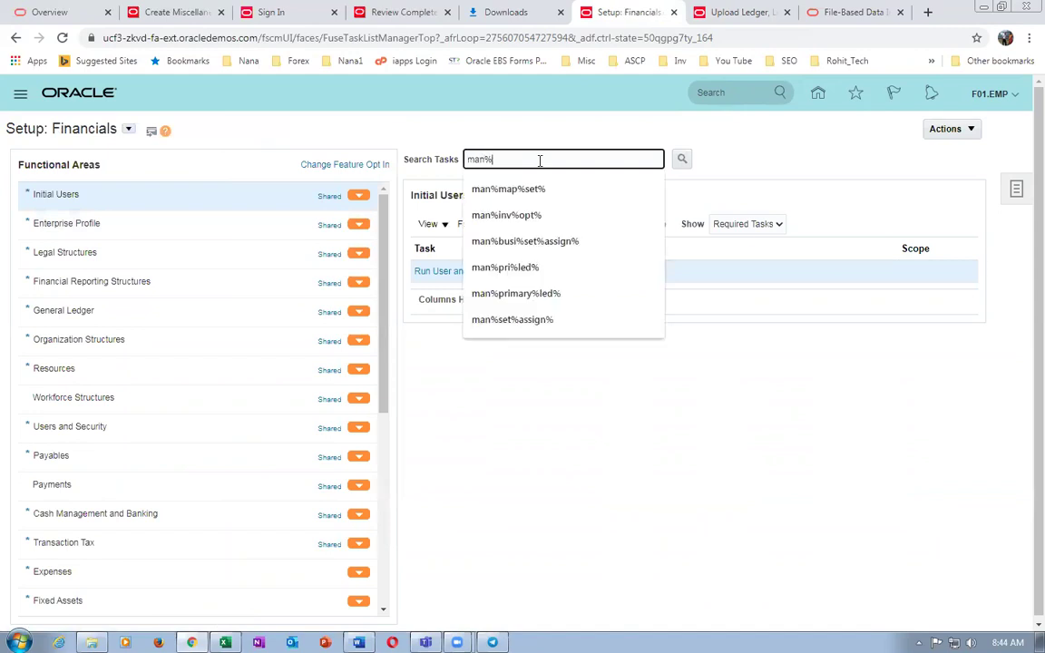
{"action": "type", "text": "busi%unit%"}
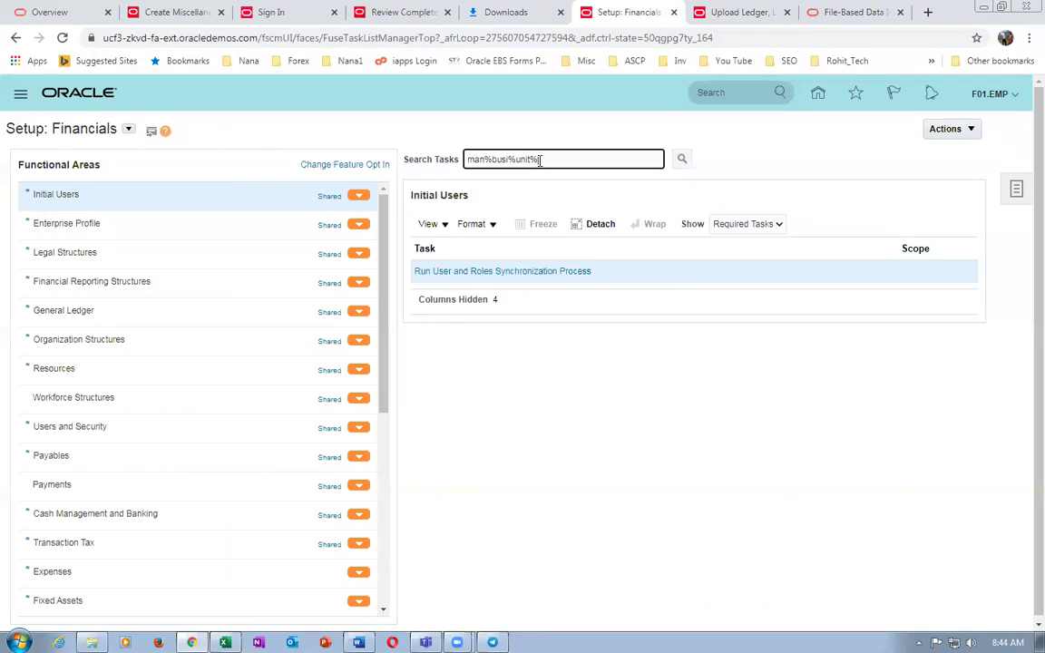
{"action": "key", "text": "Return"}
Open Manage Business Unit from the Organization Structures tasks and search for business units named x01.
{"action": "left_click", "coordinate": [318, 341]}
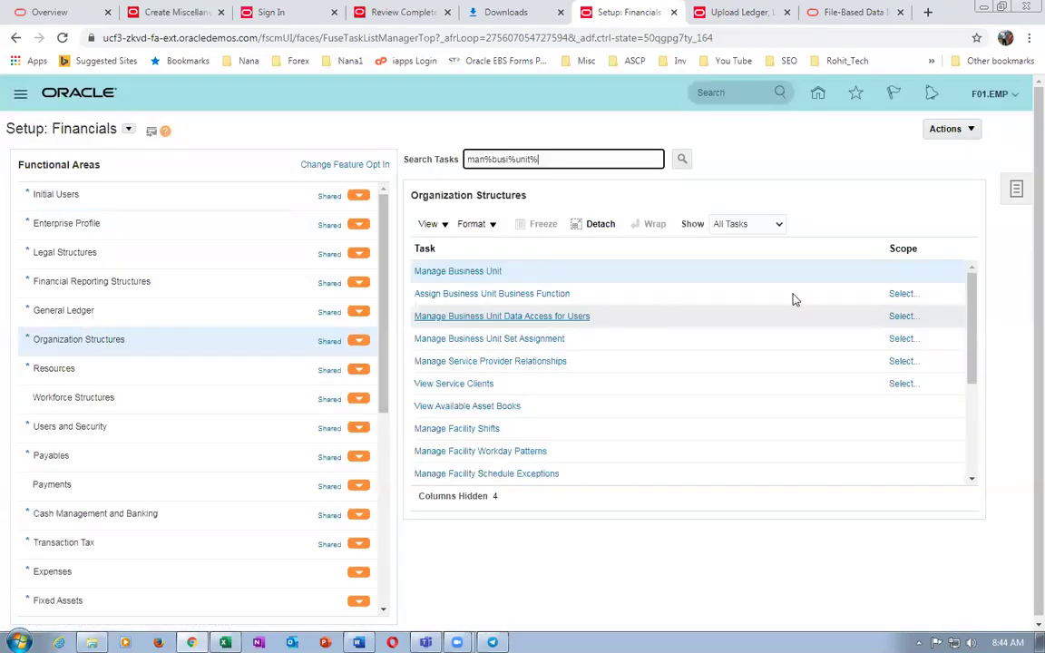
{"action": "left_click", "coordinate": [460, 271]}
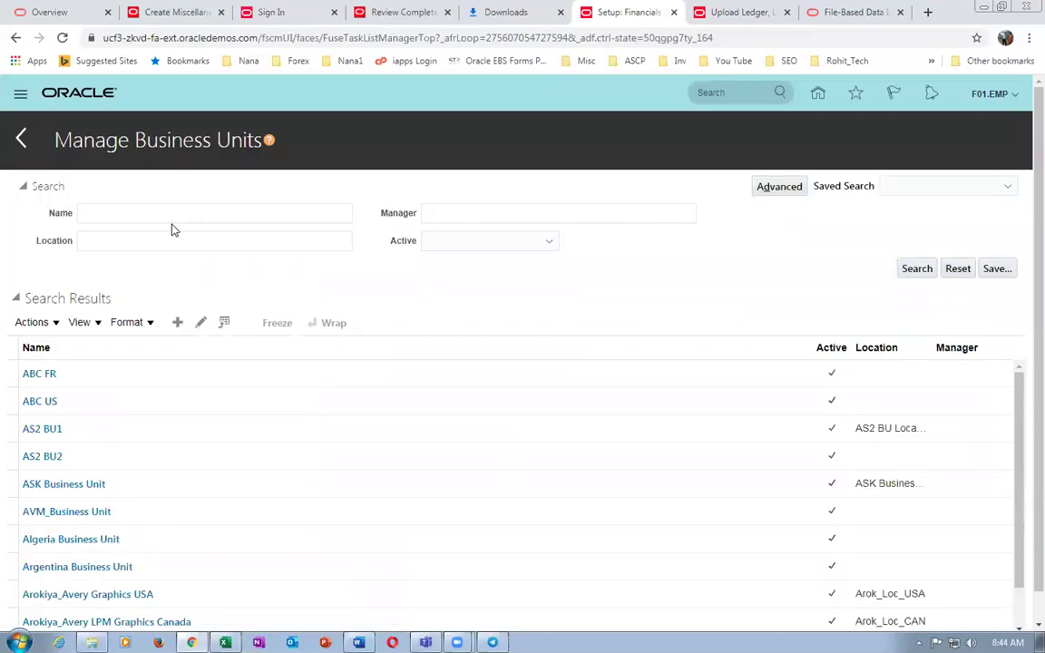
{"action": "left_click", "coordinate": [165, 213]}
{"action": "type", "text": "x01"}
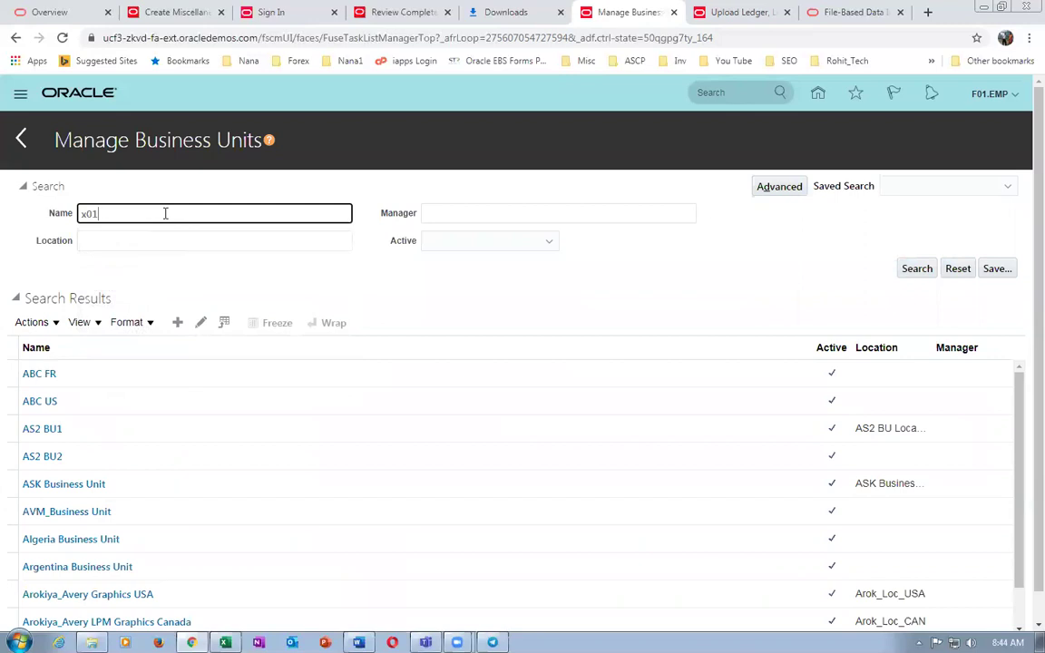
{"action": "left_click", "coordinate": [920, 269]}
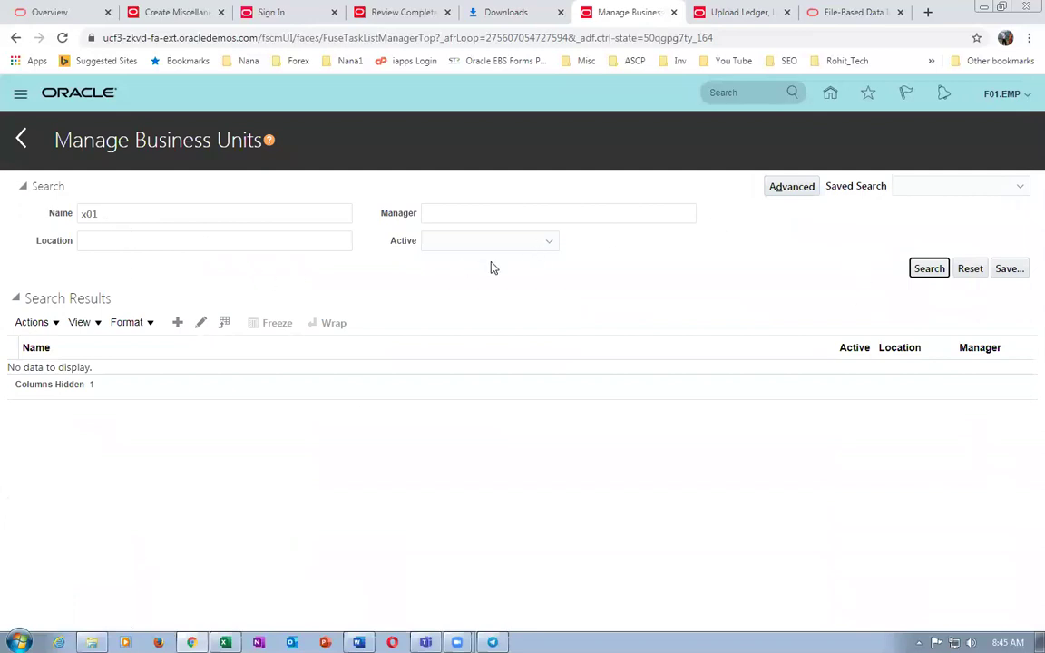
{"action": "left_click", "coordinate": [148, 210]}
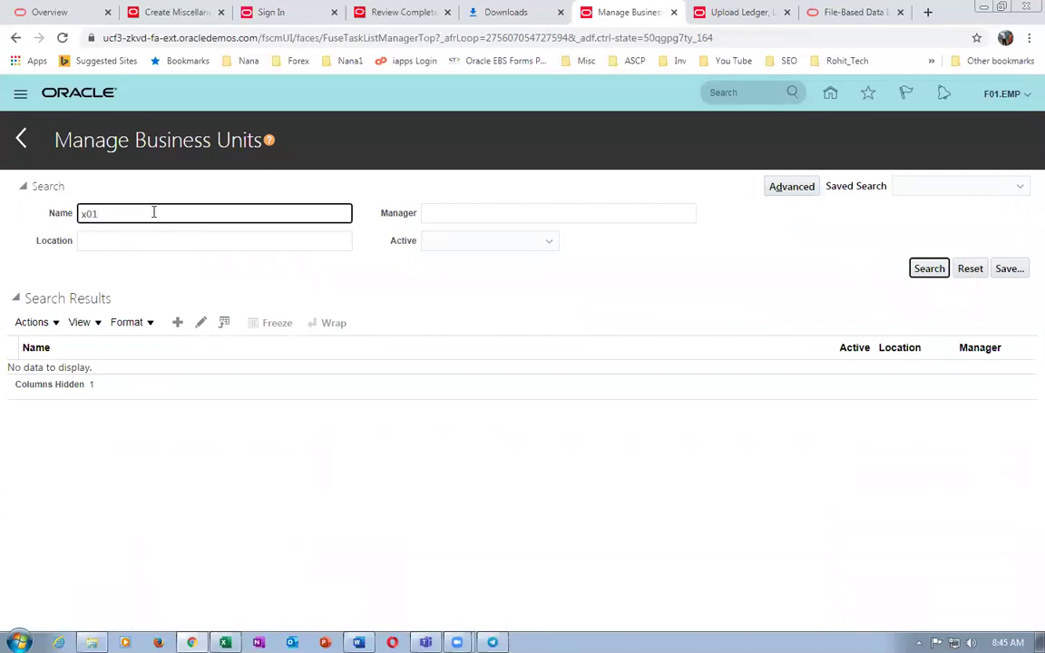
Leave the business units page, reopen Setup and Maintenance, and switch the setup offering to Financials.
{"action": "left_click", "coordinate": [15, 38]}
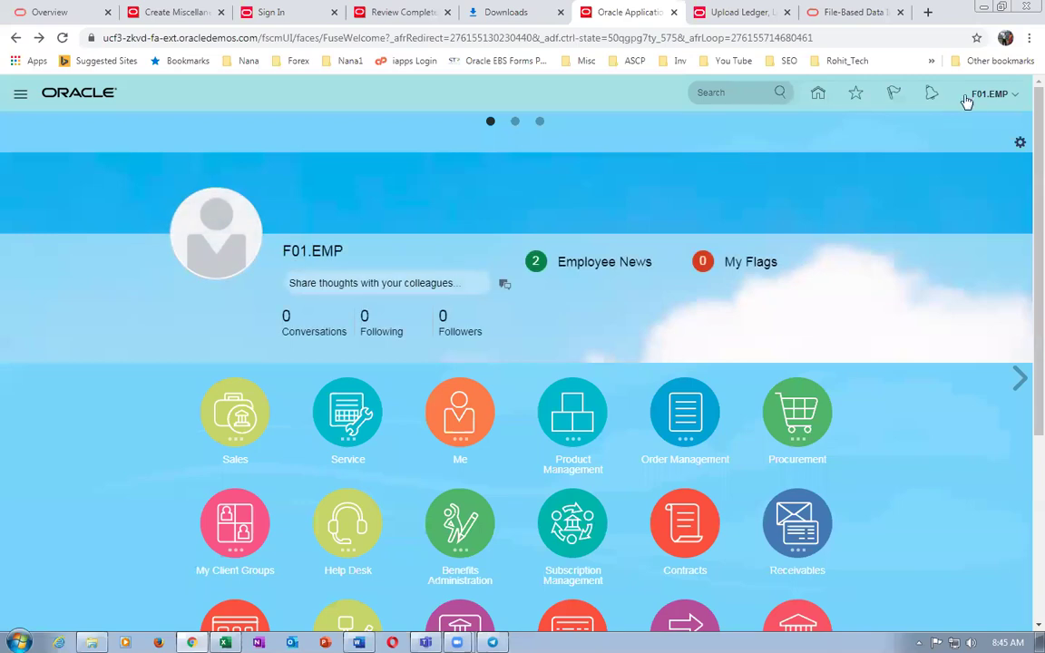
{"action": "left_click", "coordinate": [988, 94]}
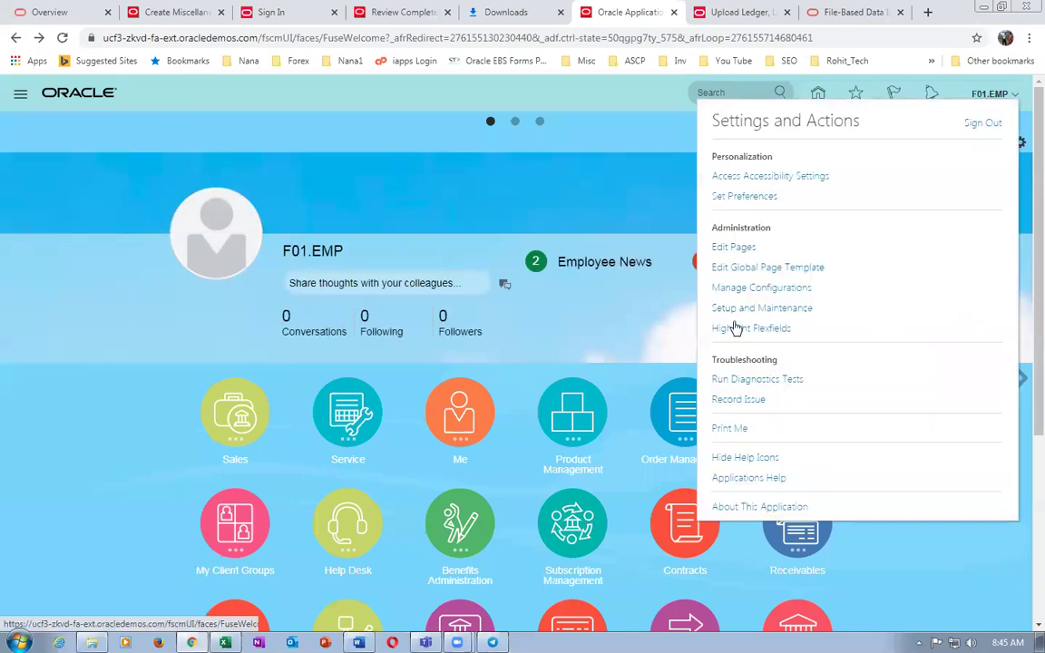
{"action": "left_click", "coordinate": [735, 309]}
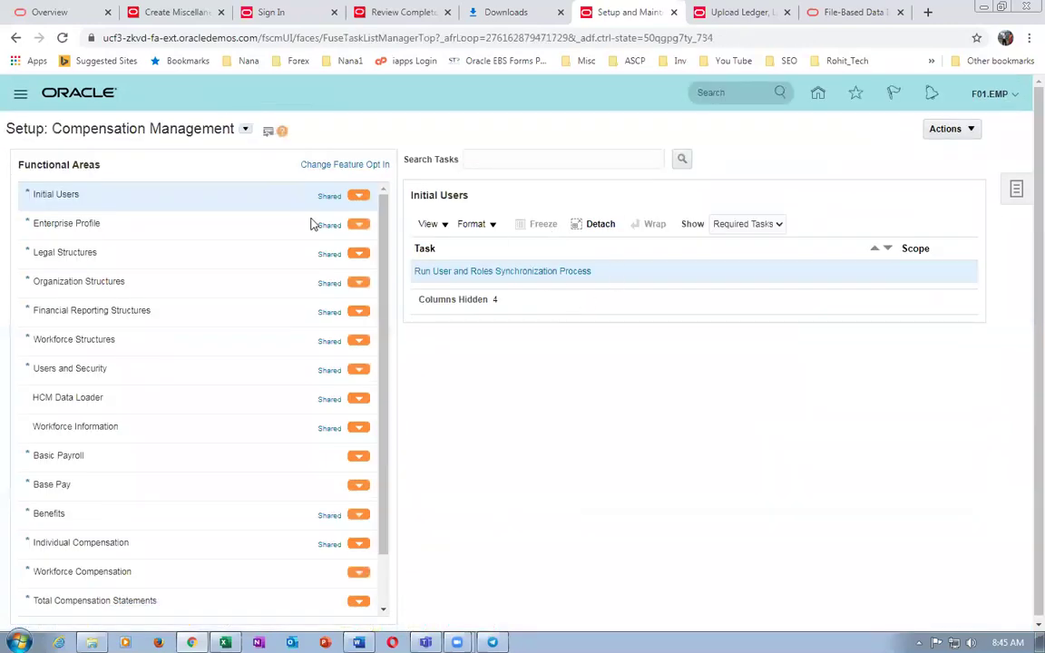
{"action": "left_click", "coordinate": [245, 128]}
{"action": "left_click", "coordinate": [269, 225]}
Search the Financials setup tasks for man%busi%unit%.
{"action": "left_click", "coordinate": [479, 159]}
{"action": "type", "text": "m"}
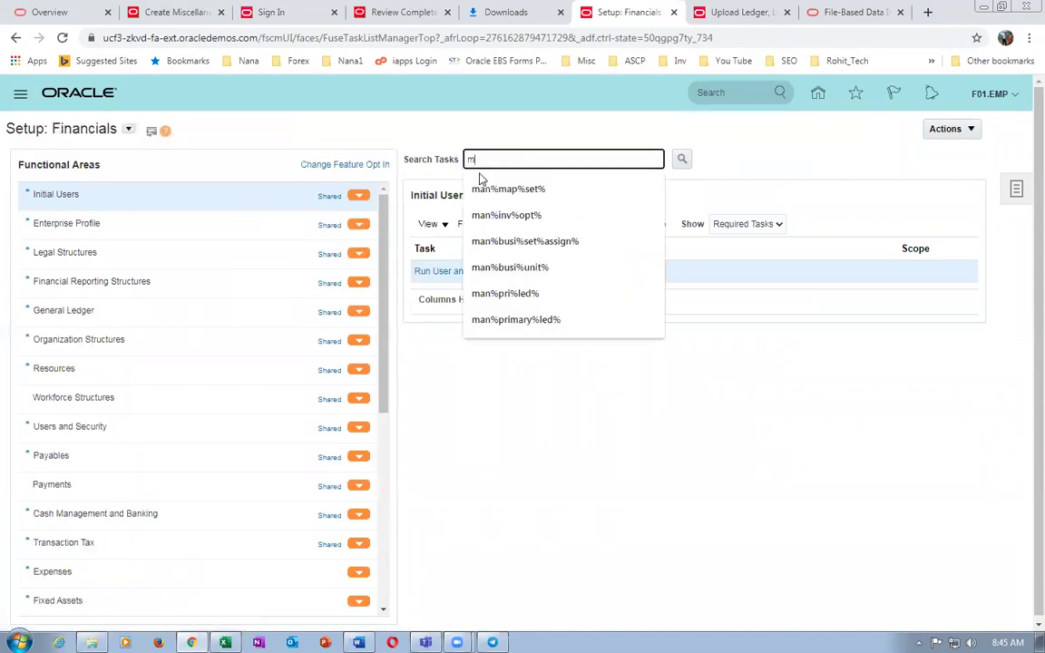
{"action": "type", "text": "an%bus"}
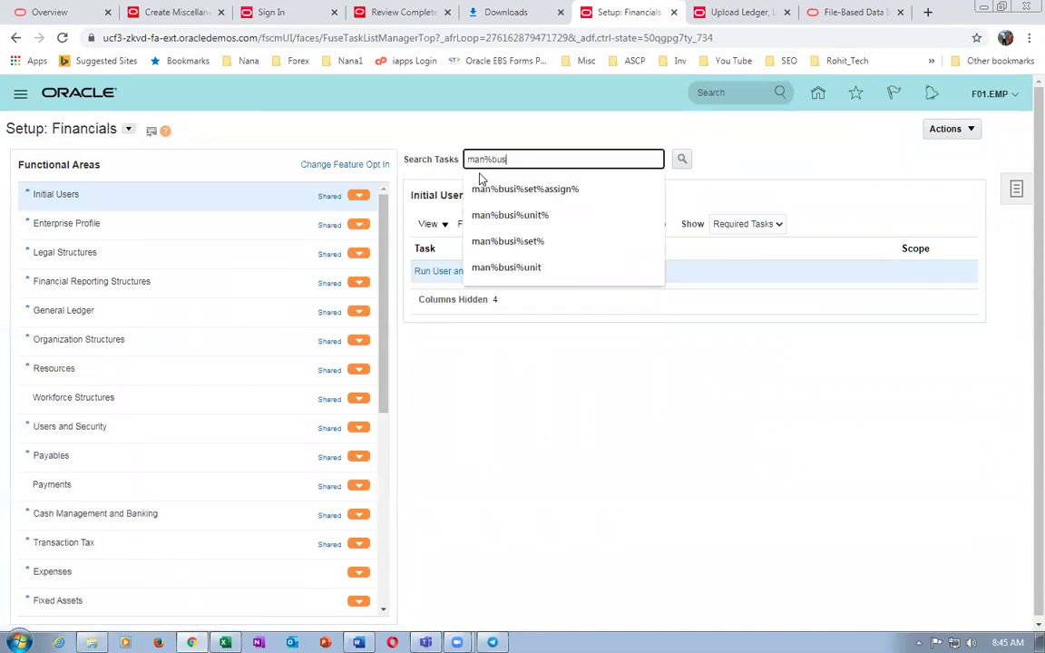
{"action": "type", "text": "i%unit%"}
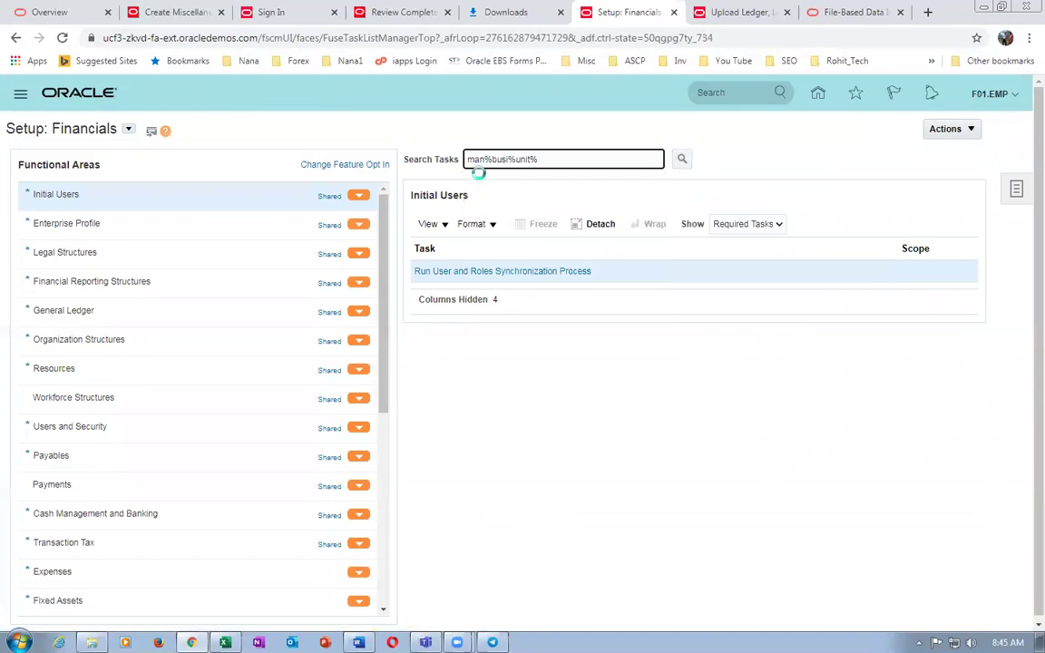
{"action": "key", "text": "Return"}
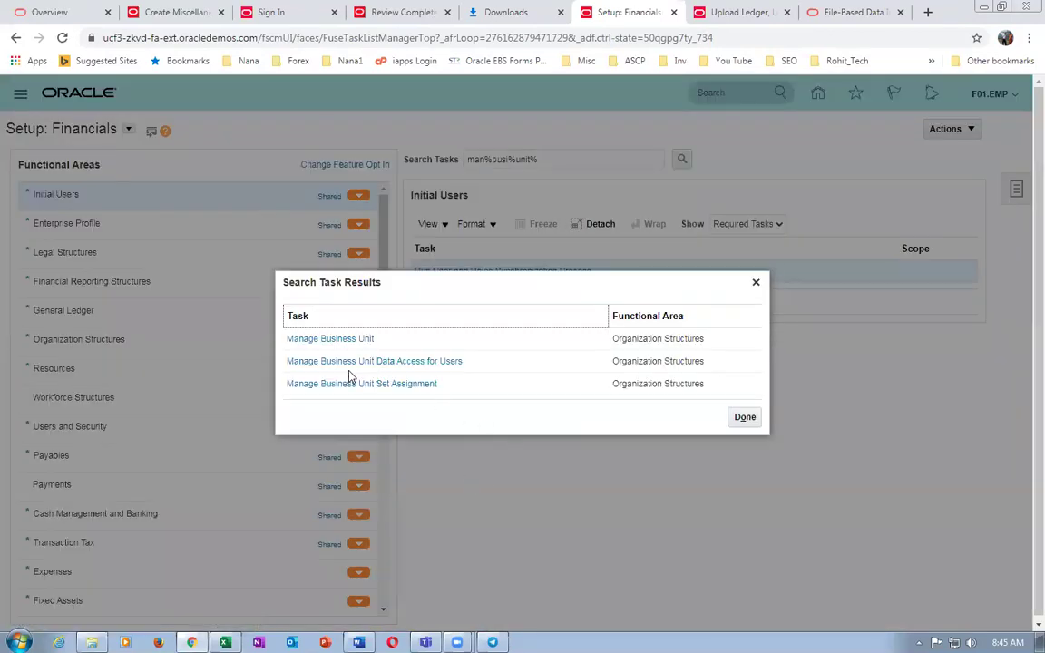
Go to the Manage Business Unit Set Assignment task and set its business unit scope to Select and Add.
{"action": "left_click", "coordinate": [413, 386]}
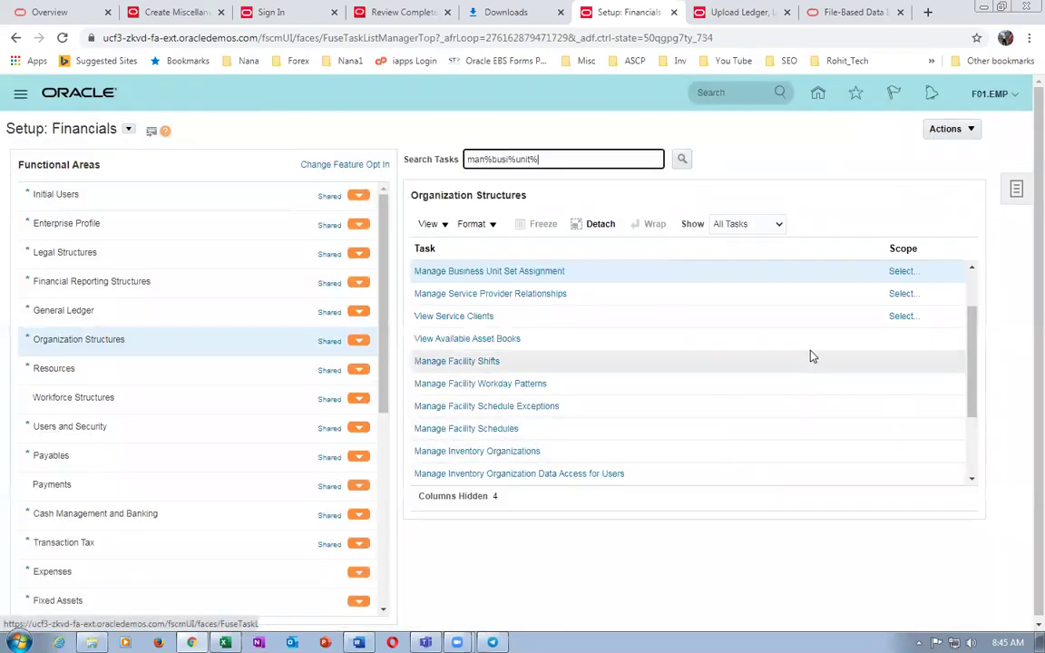
{"action": "left_click", "coordinate": [893, 270]}
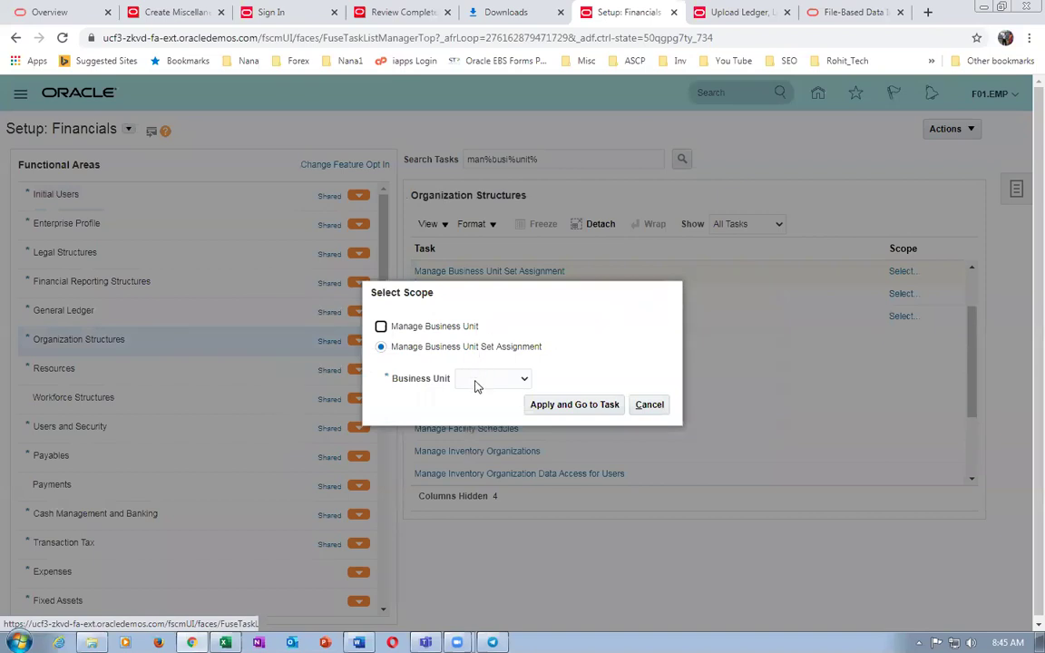
{"action": "left_click", "coordinate": [478, 384]}
{"action": "left_click", "coordinate": [485, 414]}
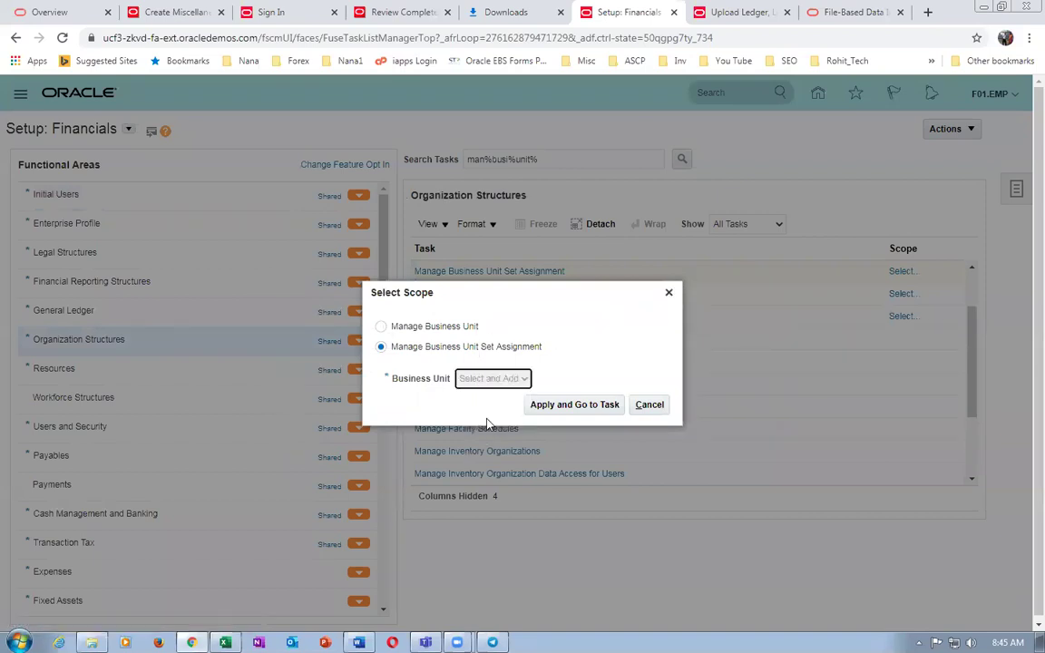
{"action": "left_click", "coordinate": [552, 406]}
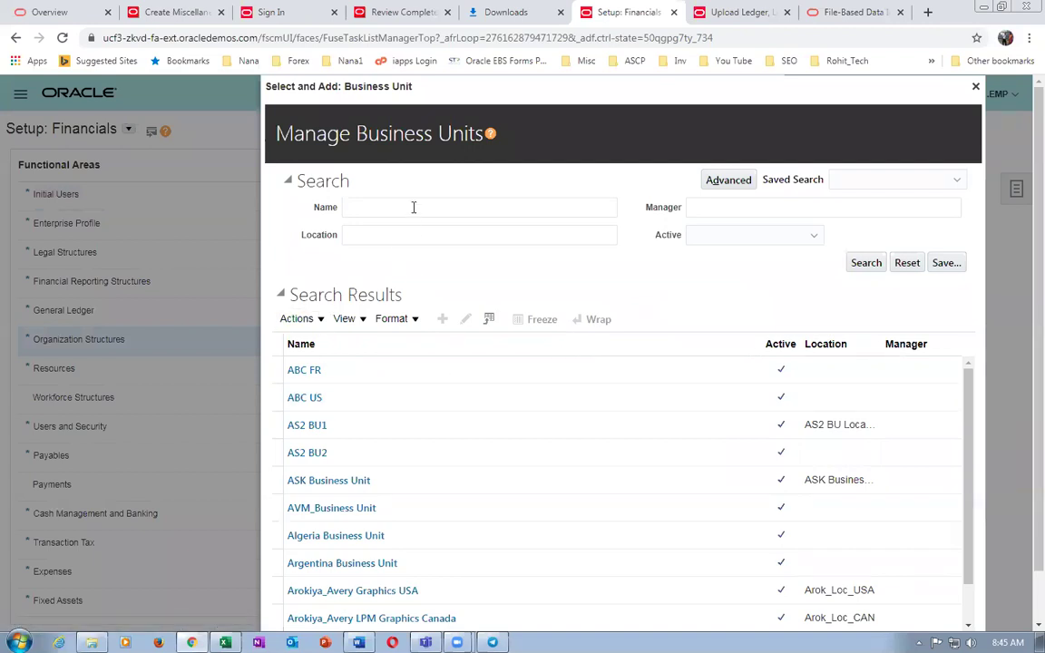
Search business units named us1 and save US1 Business Unit as the scope for the set assignment.
{"action": "left_click", "coordinate": [426, 205]}
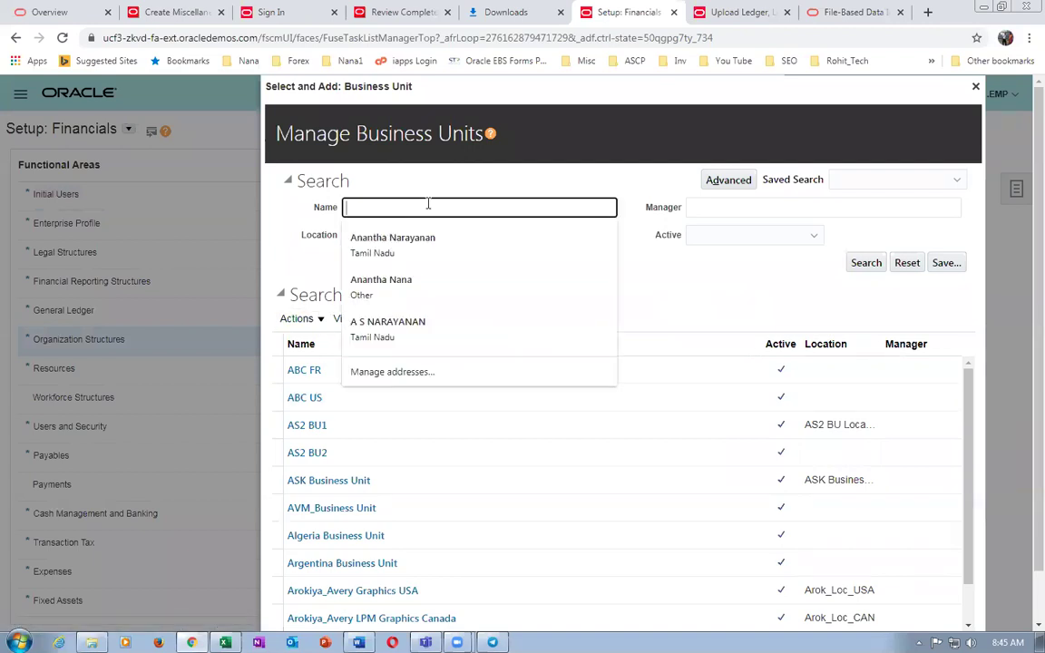
{"action": "type", "text": "us1"}
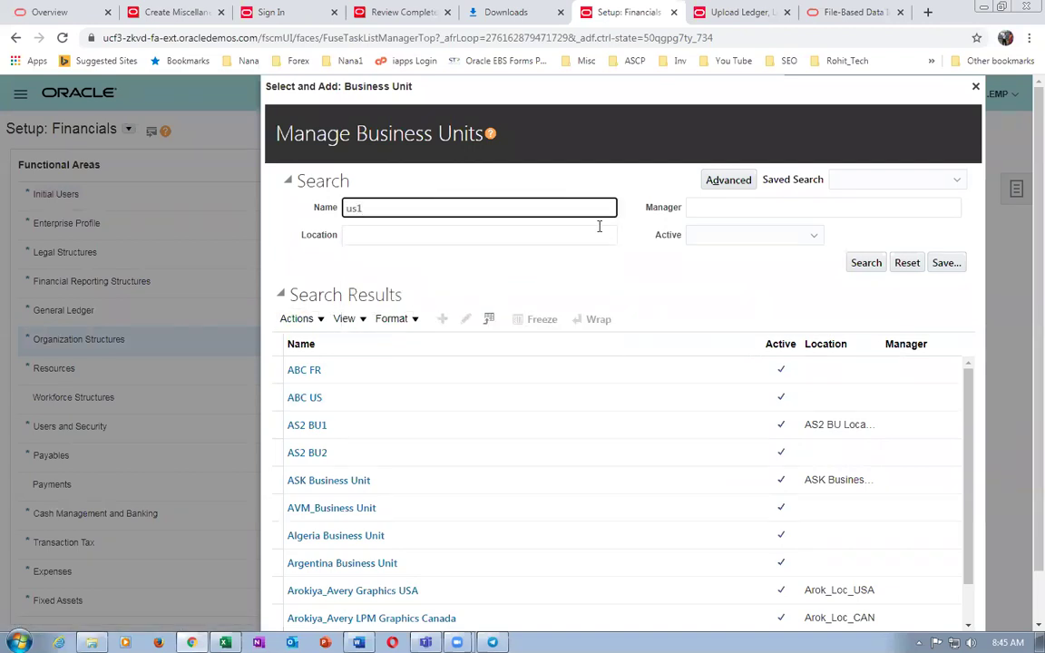
{"action": "left_click", "coordinate": [866, 262]}
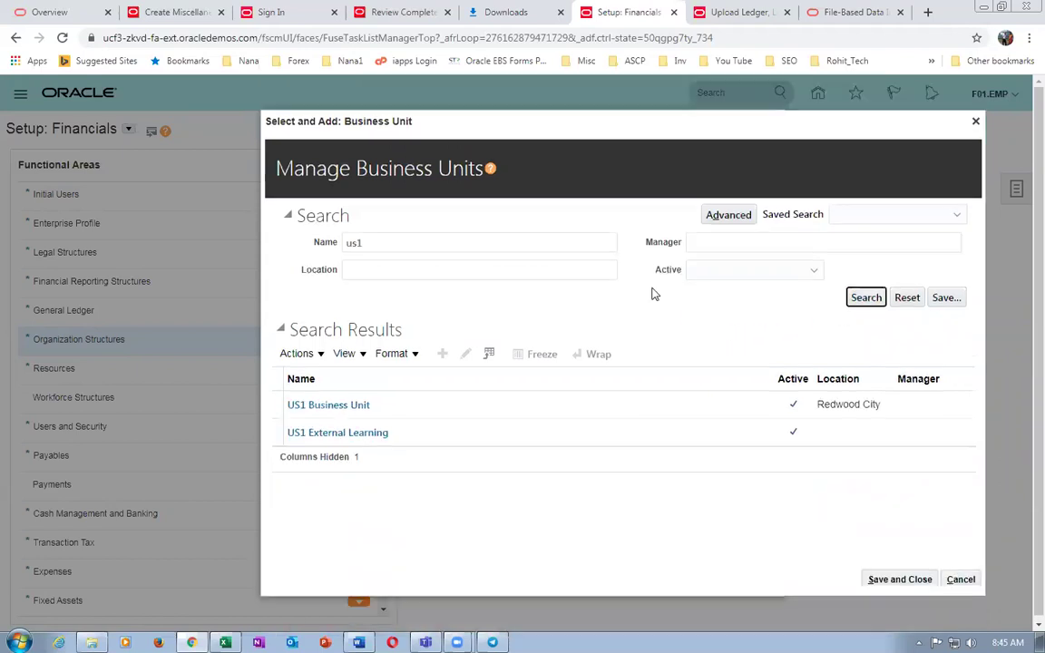
{"action": "left_click", "coordinate": [275, 405]}
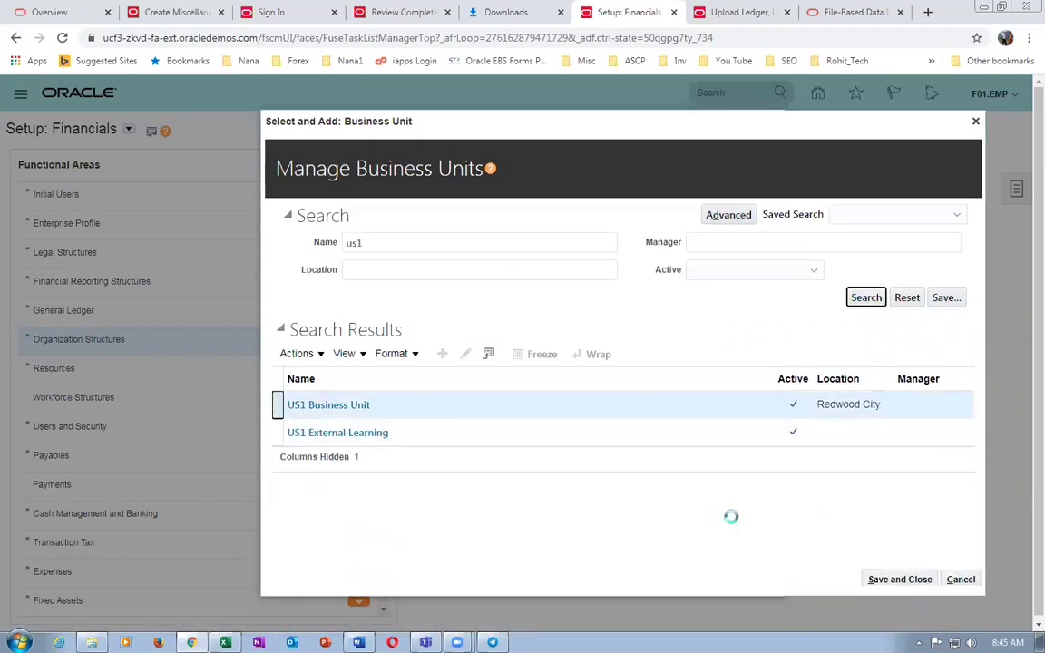
{"action": "left_click", "coordinate": [903, 581]}
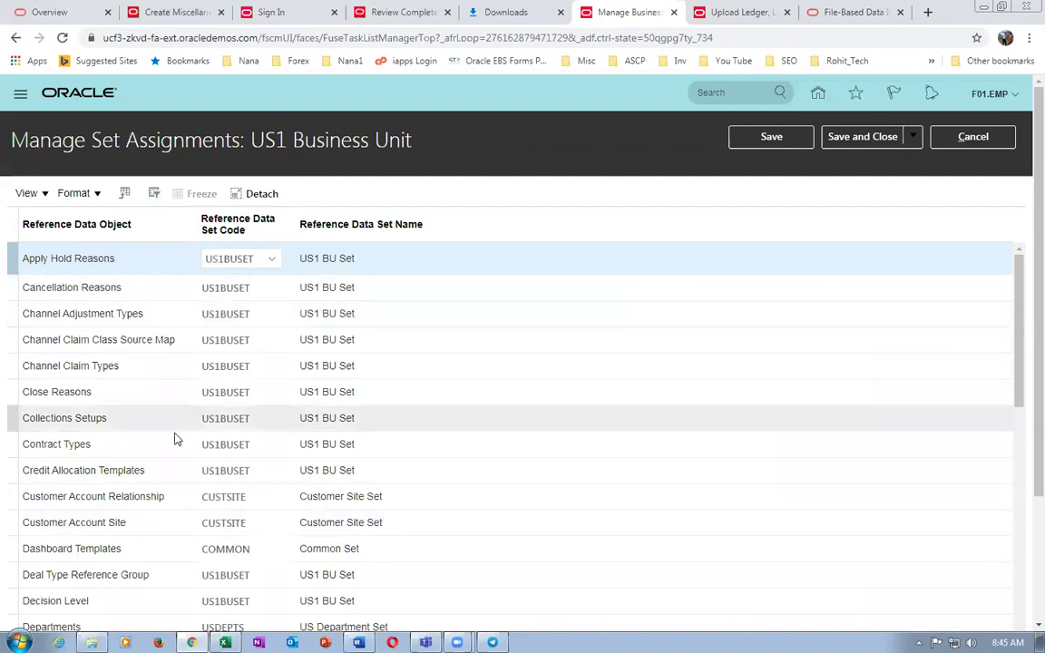
Examine the reference data set codes for Customer Account Relationship and Customer Account Site, then cancel out of the set assignments.
{"action": "left_click", "coordinate": [116, 526]}
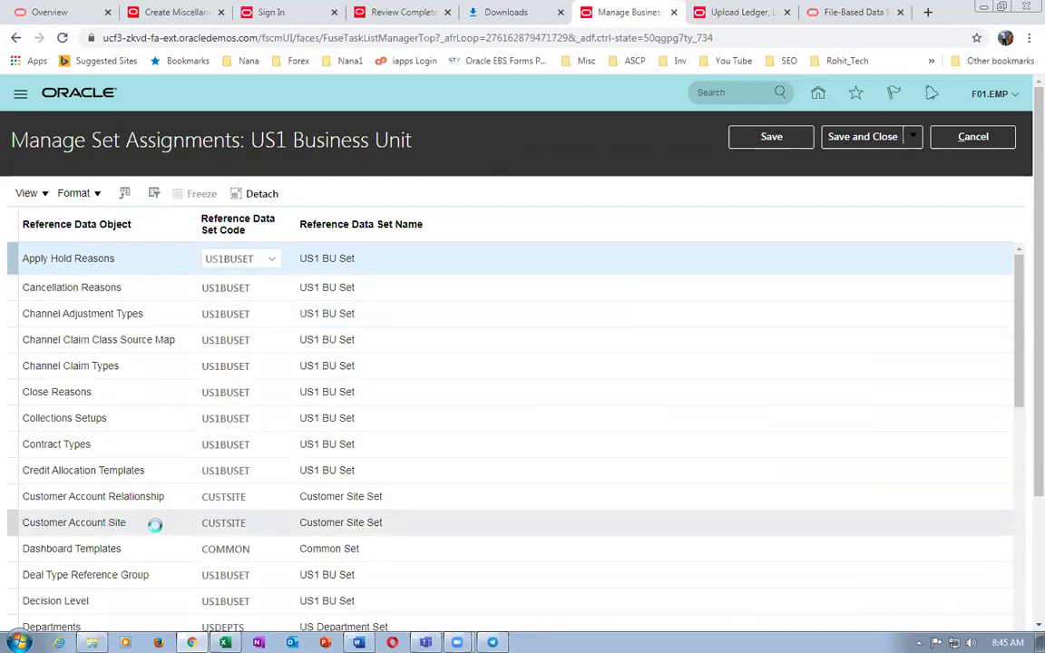
{"action": "scroll", "coordinate": [132, 513], "scroll_direction": "down", "scroll_amount": 1}
{"action": "left_click", "coordinate": [127, 427]}
{"action": "scroll", "coordinate": [123, 434], "scroll_direction": "down", "scroll_amount": 2}
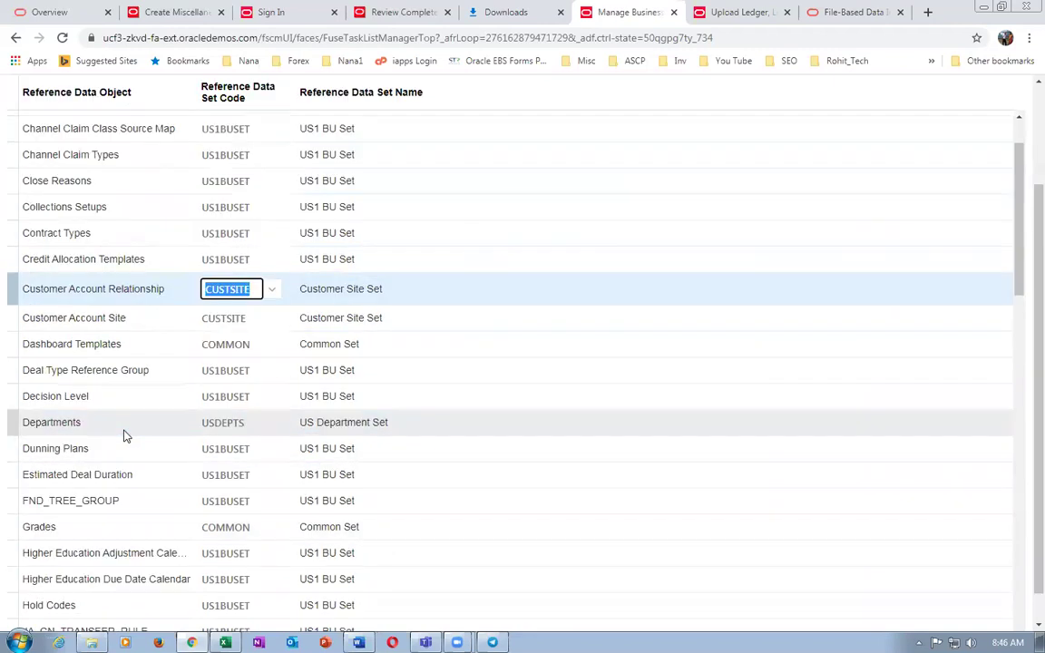
{"action": "left_click", "coordinate": [138, 319]}
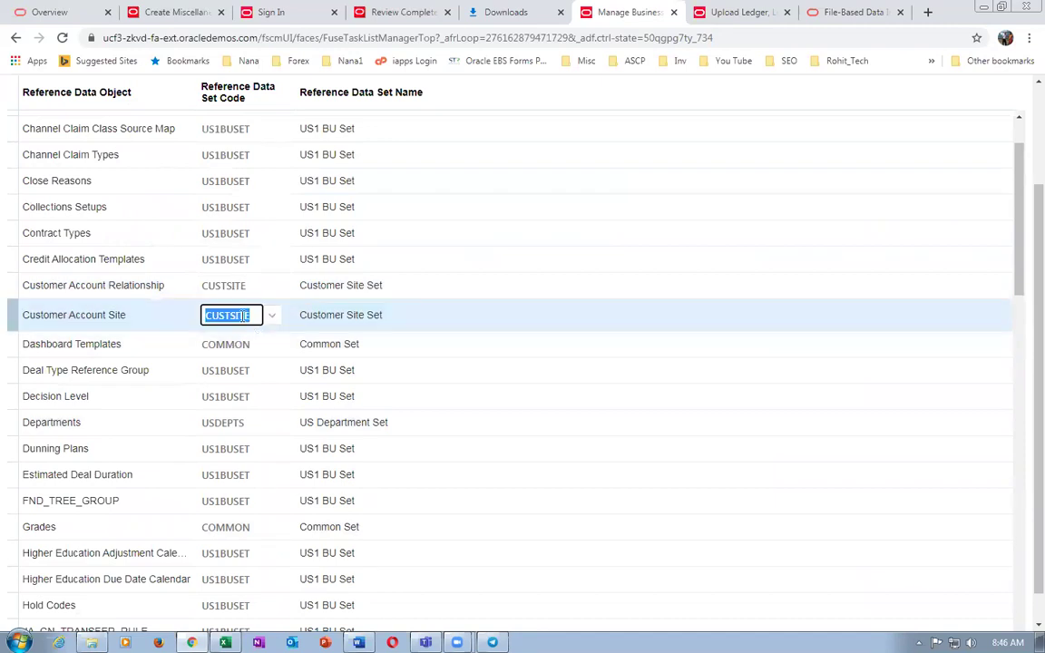
{"action": "left_click", "coordinate": [96, 287]}
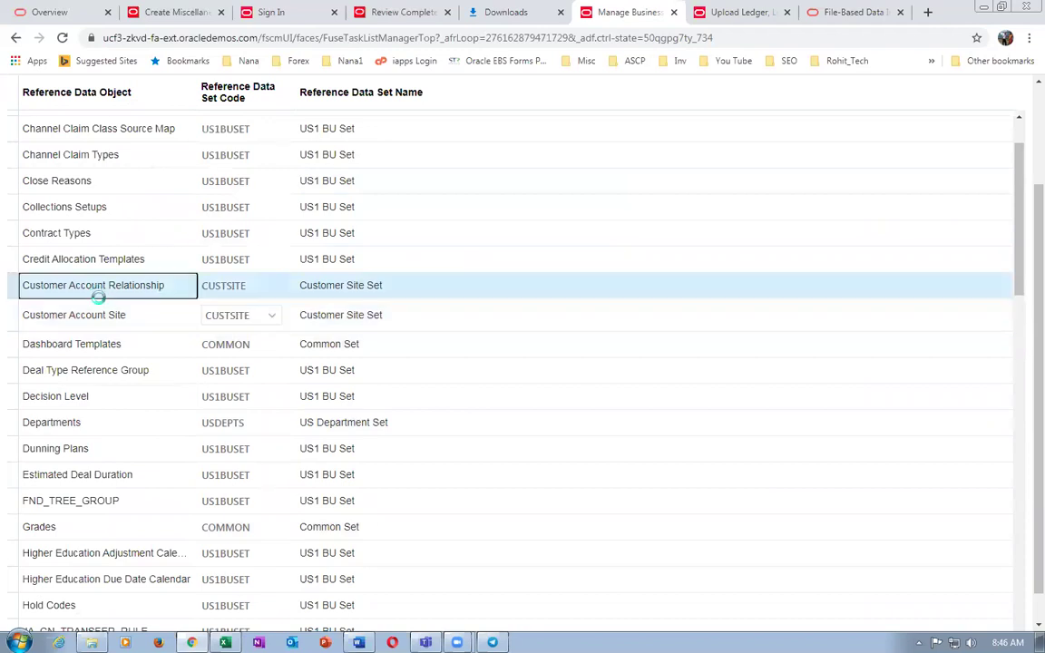
{"action": "left_click", "coordinate": [108, 319]}
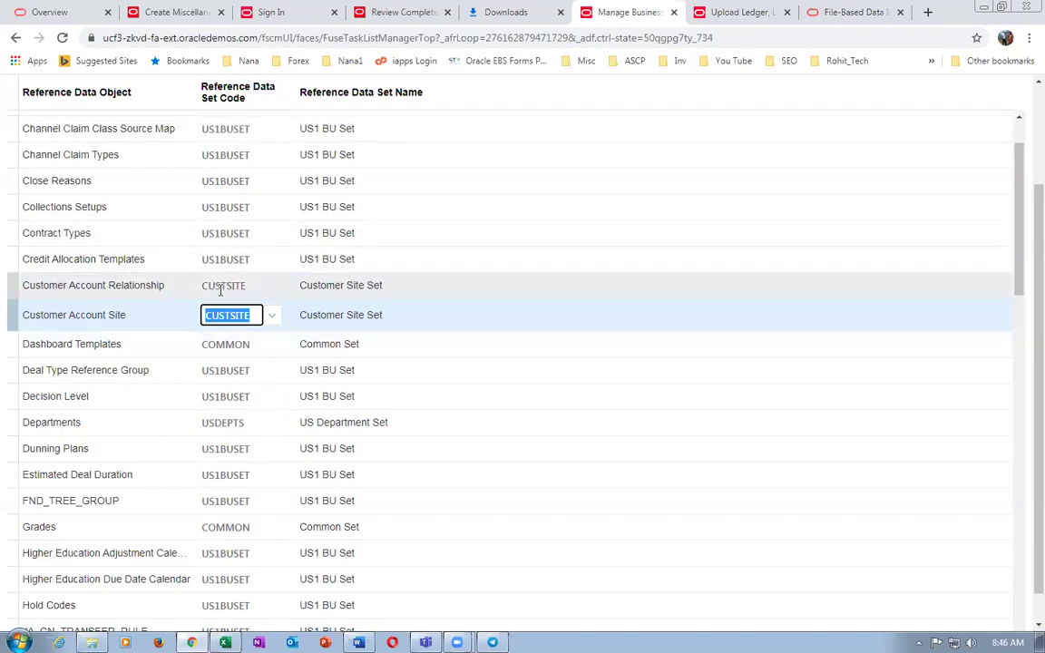
{"action": "left_click", "coordinate": [86, 289]}
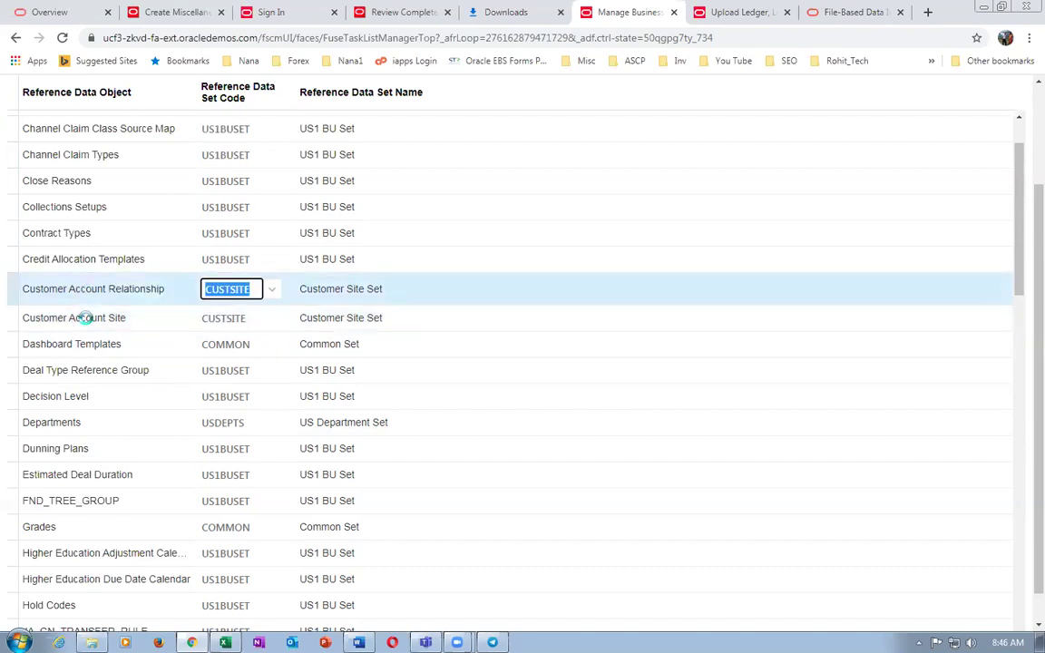
{"action": "scroll", "coordinate": [1025, 304], "scroll_direction": "up", "scroll_amount": 3}
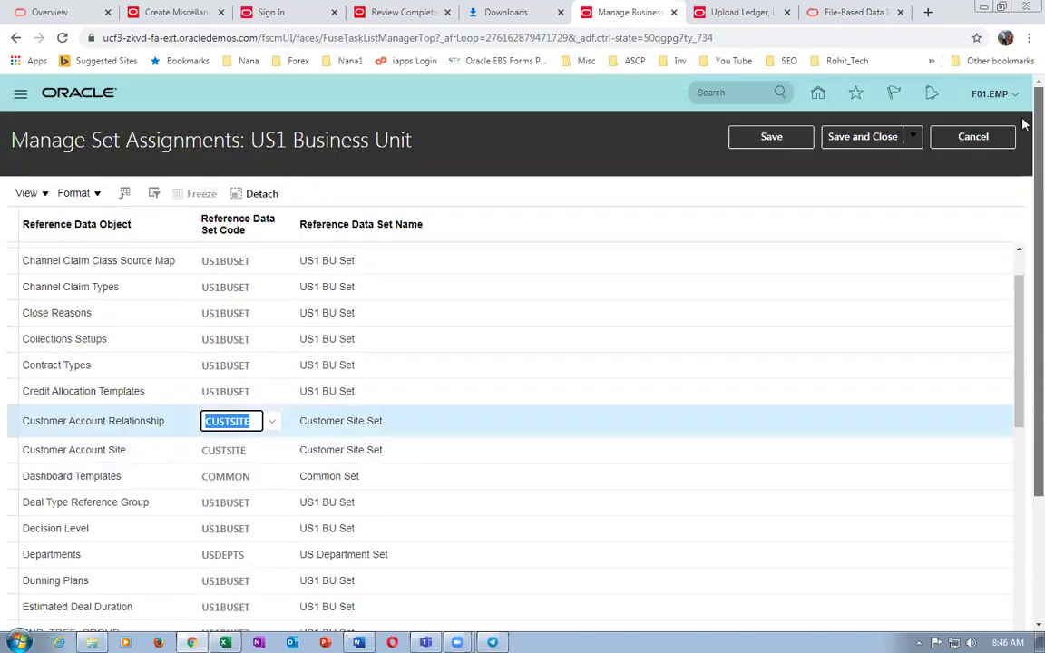
{"action": "left_click", "coordinate": [973, 136]}
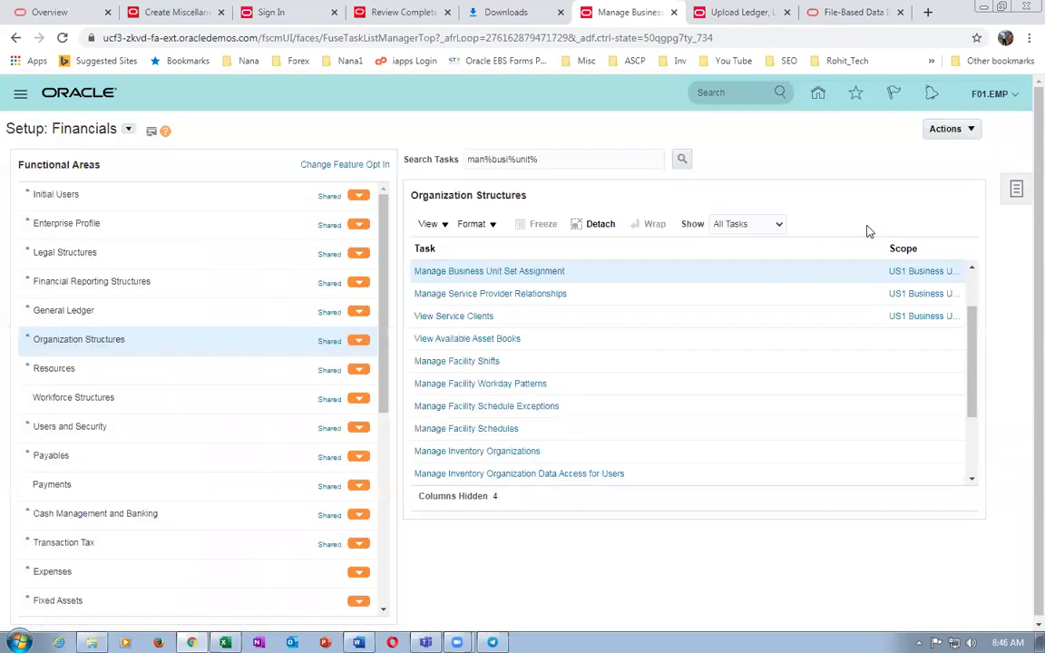
Open the general setup search, search for man%sys%opt%, and look through the matching system options tasks.
{"action": "left_click", "coordinate": [1016, 192]}
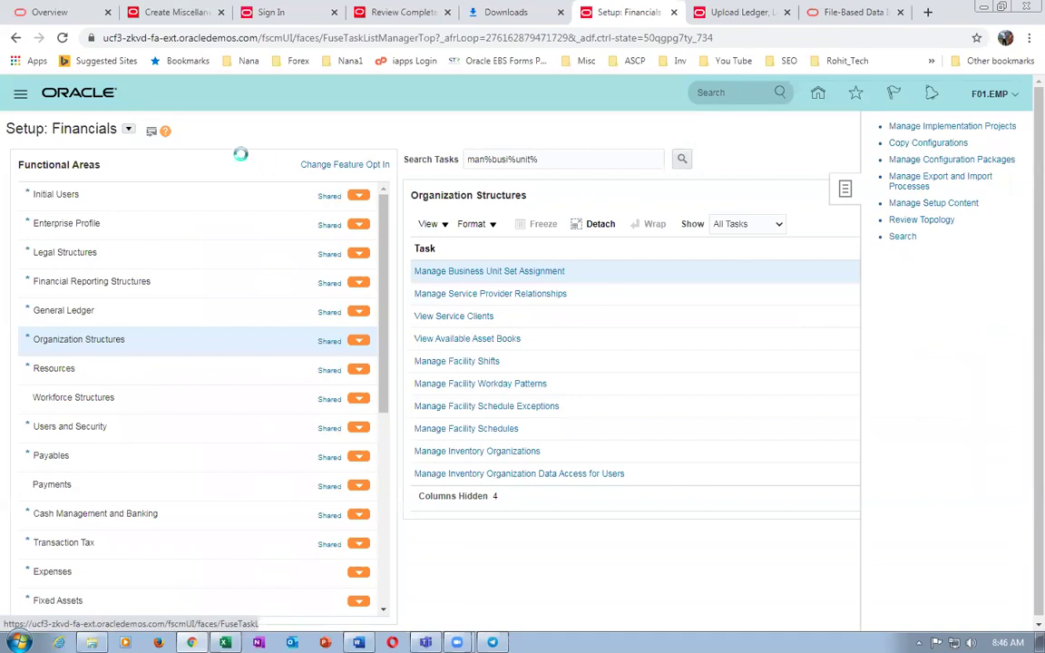
{"action": "left_click", "coordinate": [337, 161]}
{"action": "type", "text": "man%sys"}
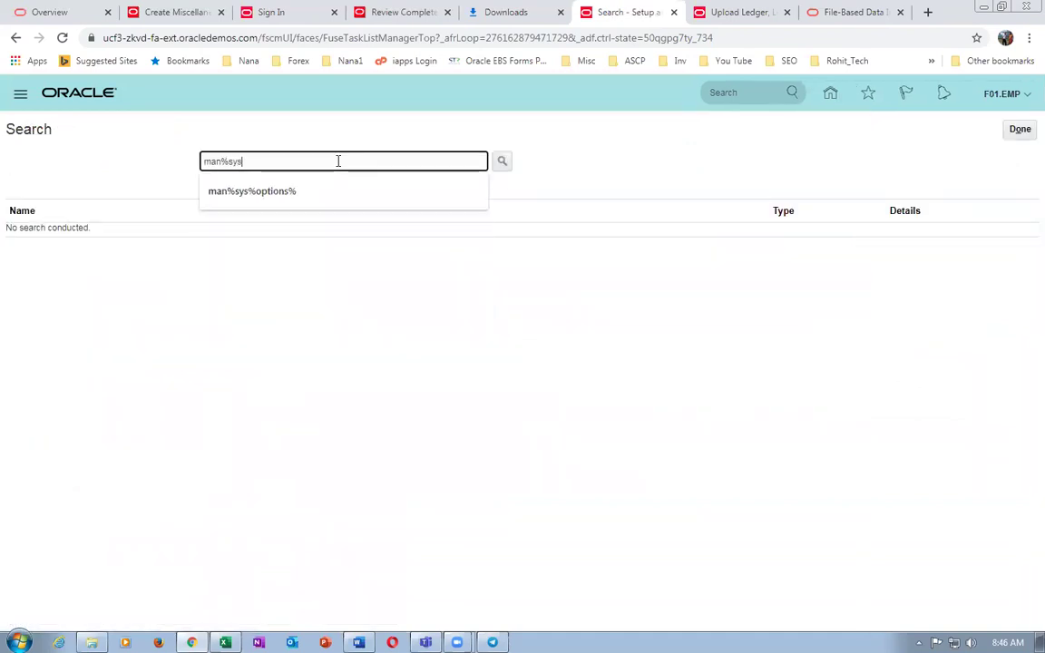
{"action": "type", "text": "%opt%"}
{"action": "key", "text": "Return"}
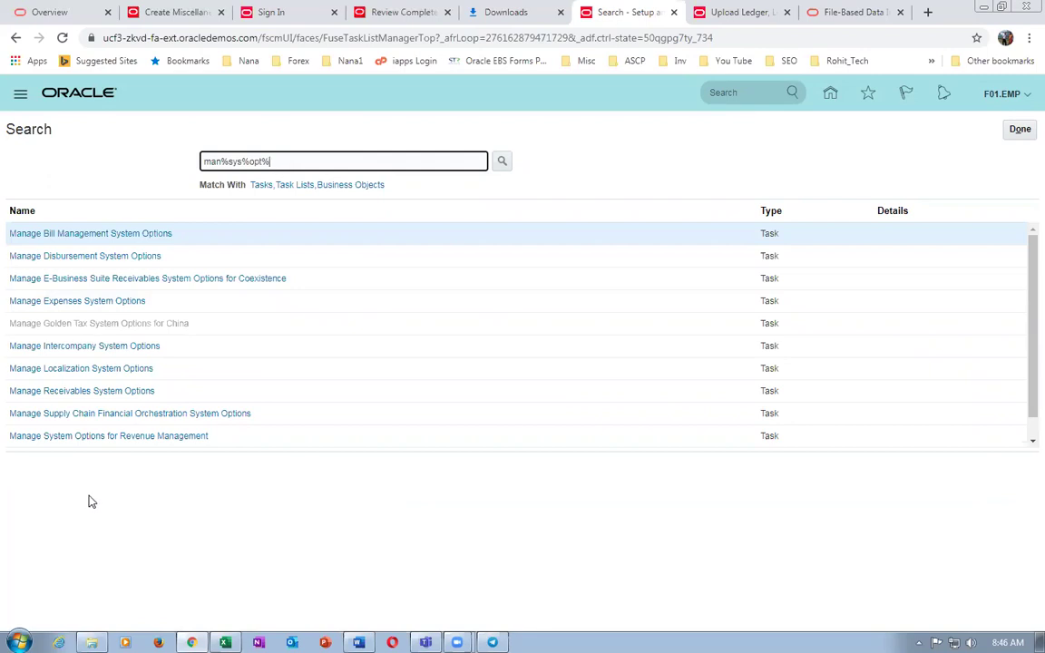
{"action": "left_click", "coordinate": [1025, 446]}
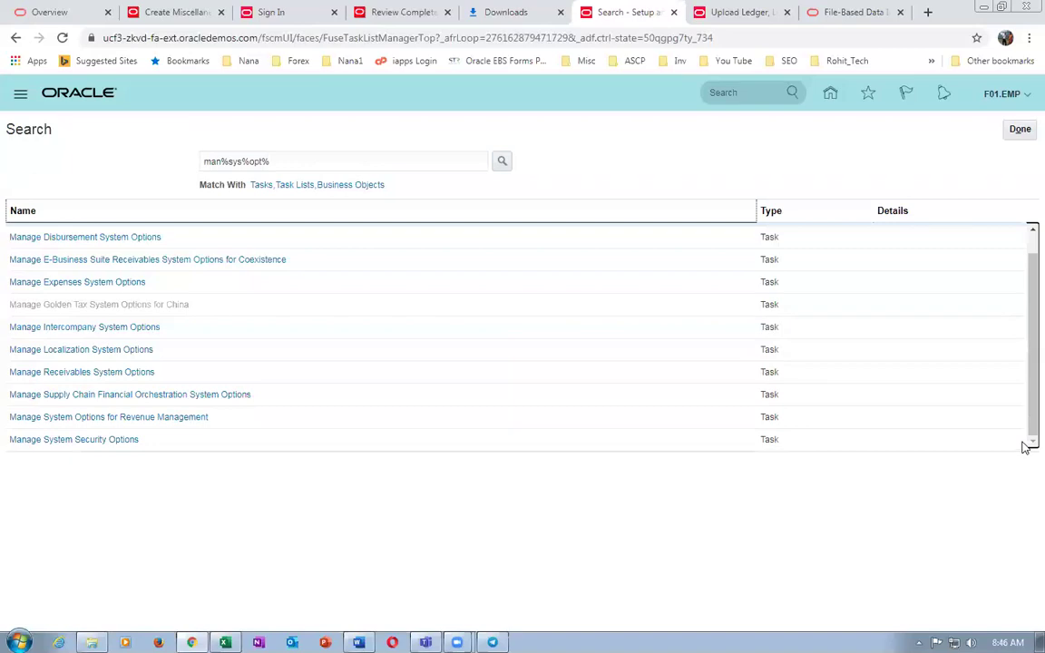
{"action": "left_click_drag", "start_coordinate": [1022, 420], "coordinate": [1023, 356]}
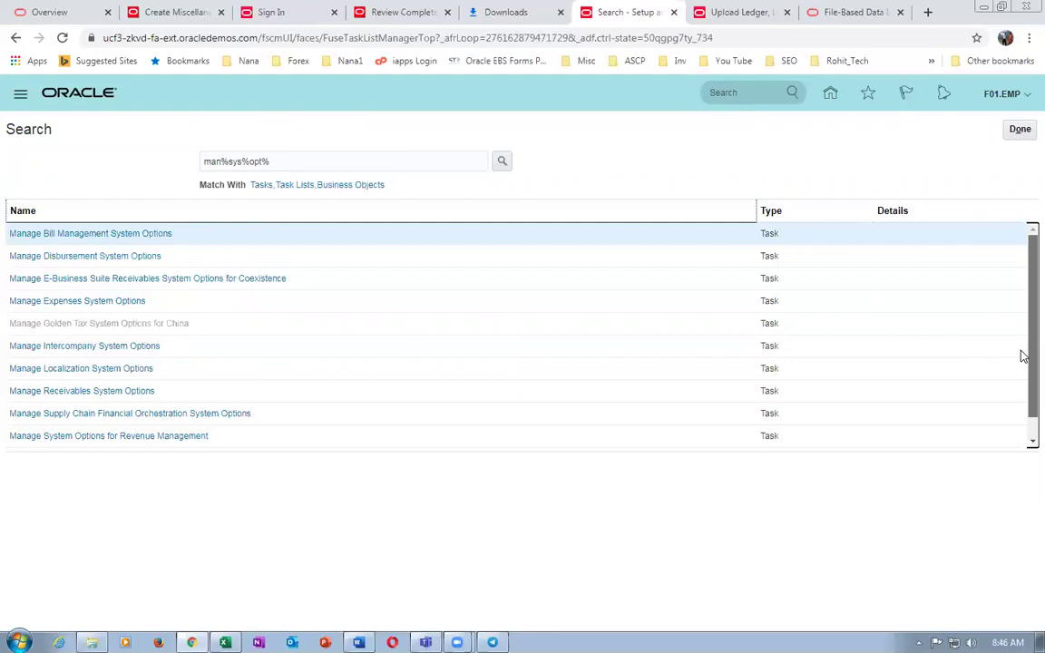
Switch to the 48_Fusion OM Worksheet in Excel, review the setup steps with their tasks and remarks, and return to the Oracle search page.
{"action": "left_click", "coordinate": [225, 643]}
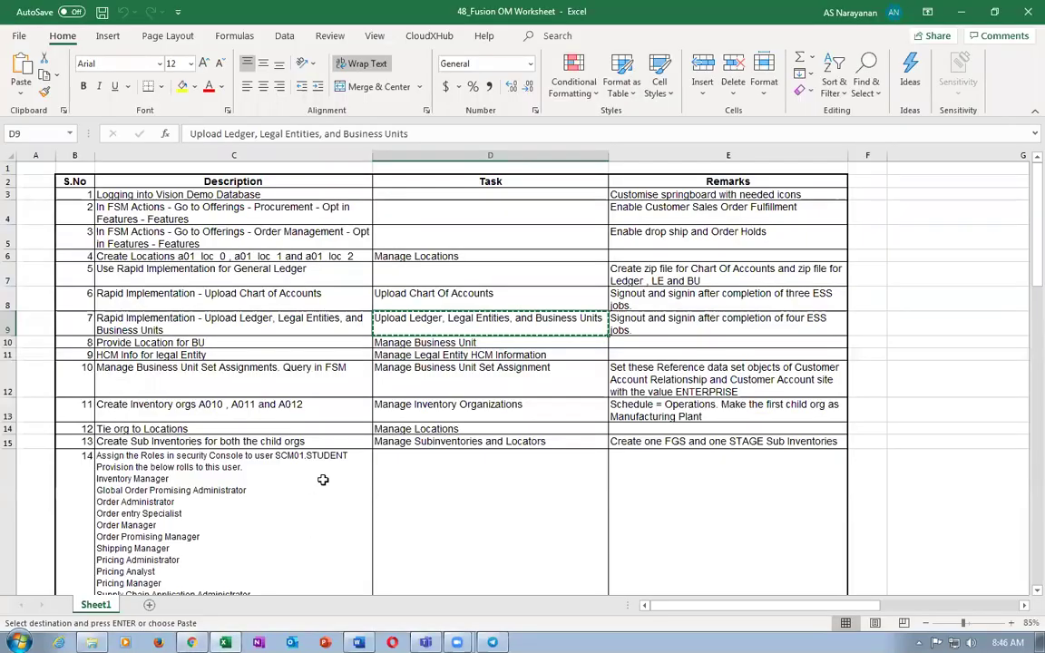
{"action": "left_click", "coordinate": [338, 370]}
{"action": "scroll", "coordinate": [336, 424], "scroll_direction": "down", "scroll_amount": 6}
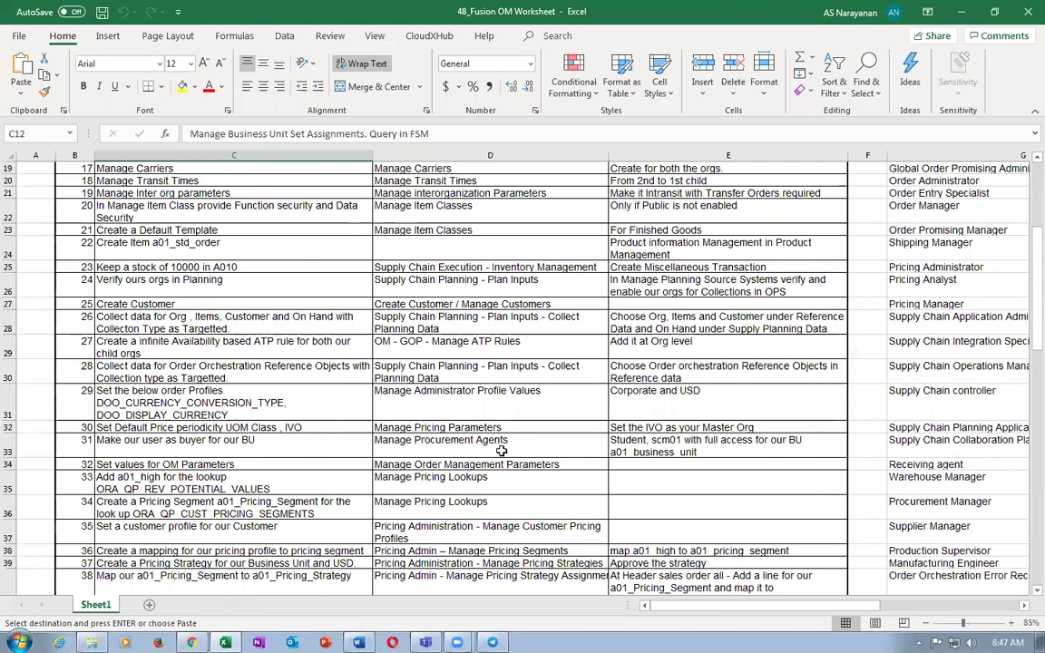
{"action": "scroll", "coordinate": [445, 277], "scroll_direction": "up", "scroll_amount": 1}
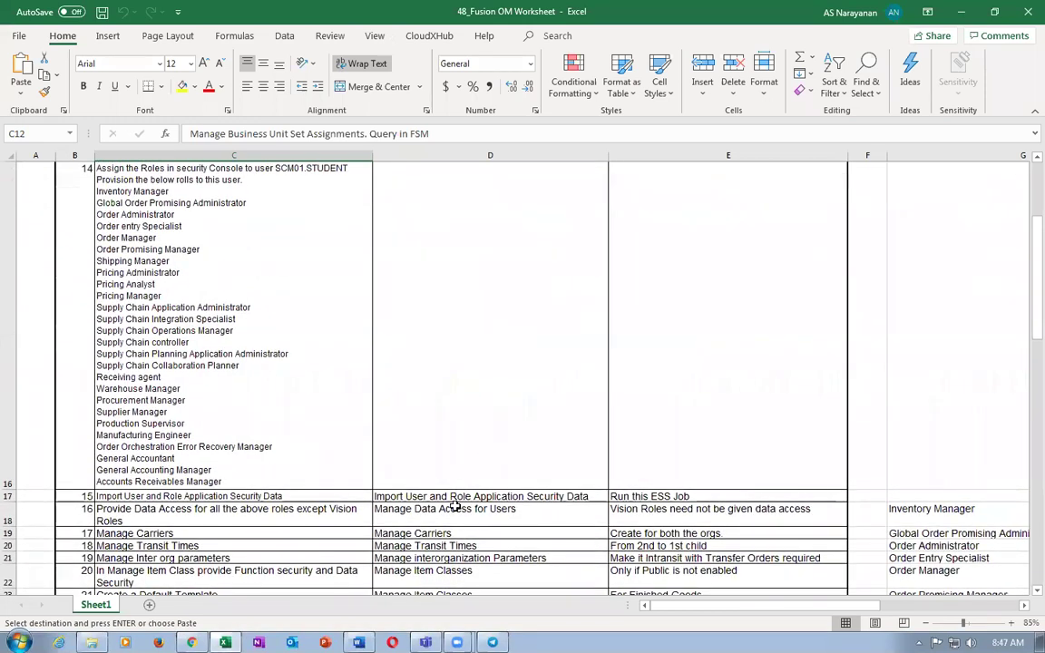
{"action": "left_click", "coordinate": [460, 560]}
{"action": "key", "text": "ctrl+c"}
{"action": "left_click", "coordinate": [460, 573]}
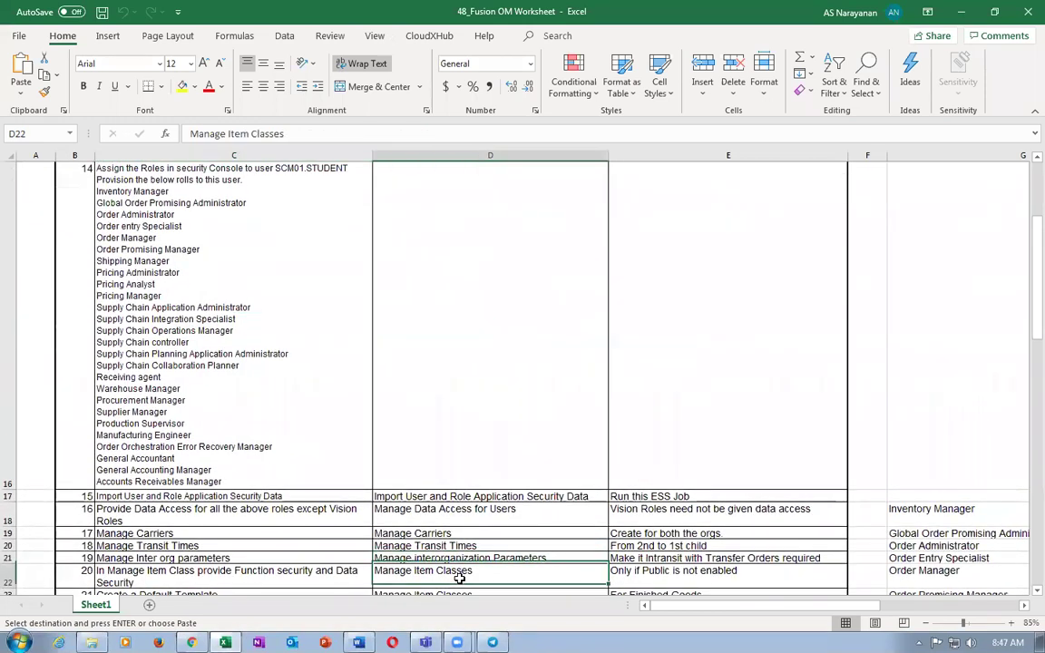
{"action": "scroll", "coordinate": [461, 578], "scroll_direction": "down", "scroll_amount": 1}
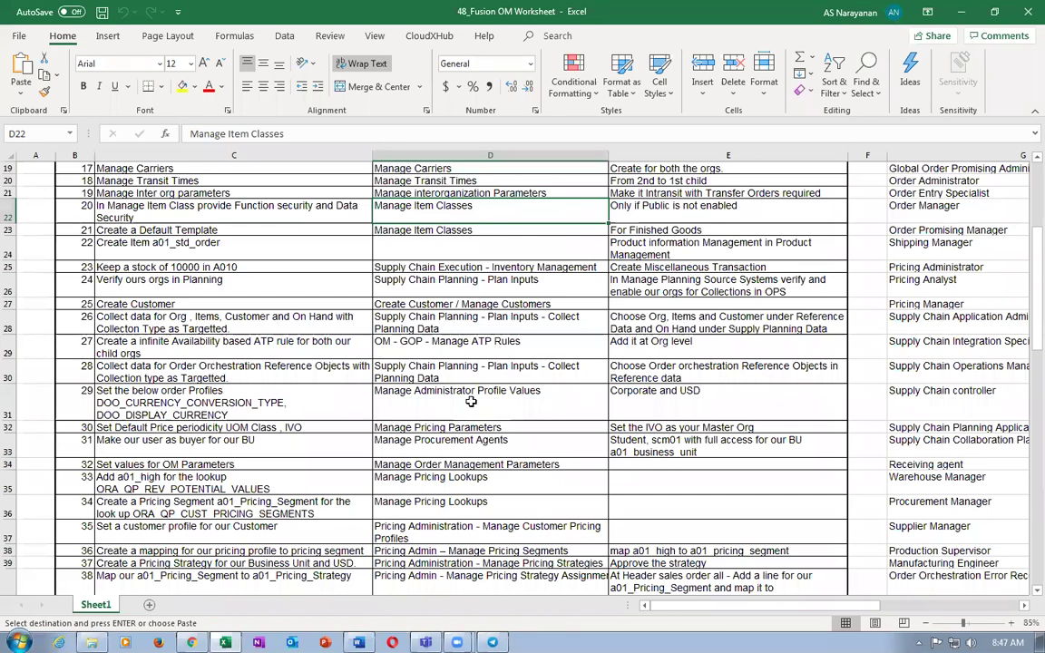
{"action": "key", "text": "alt+Tab"}
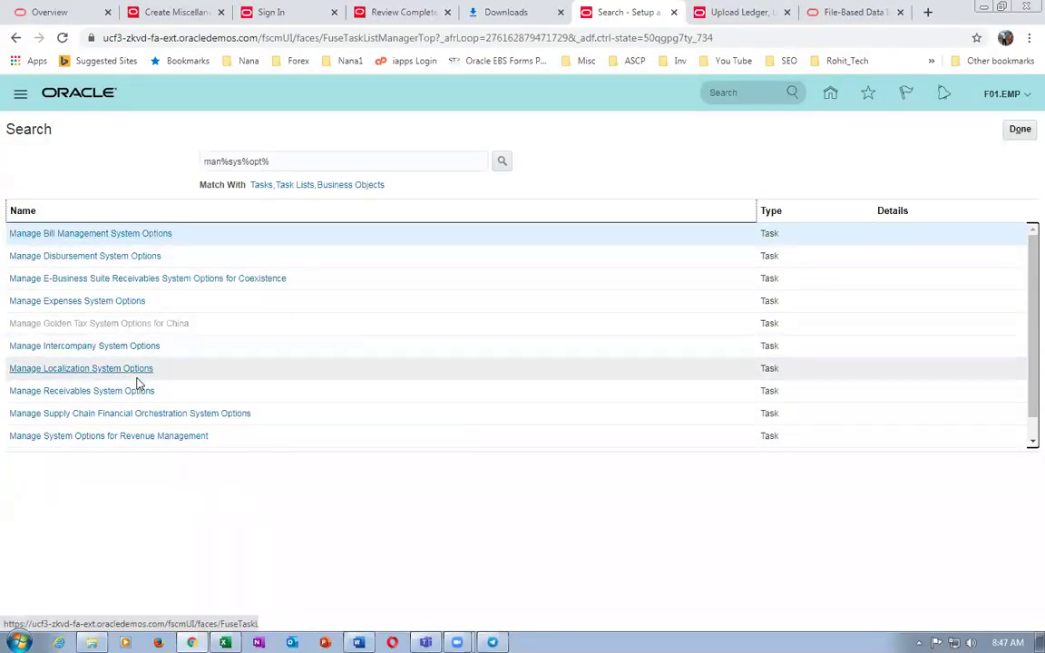
Open Manage Receivables System Options and try to look up the business unit US1 in the business unit selection search.
{"action": "left_click", "coordinate": [79, 391]}
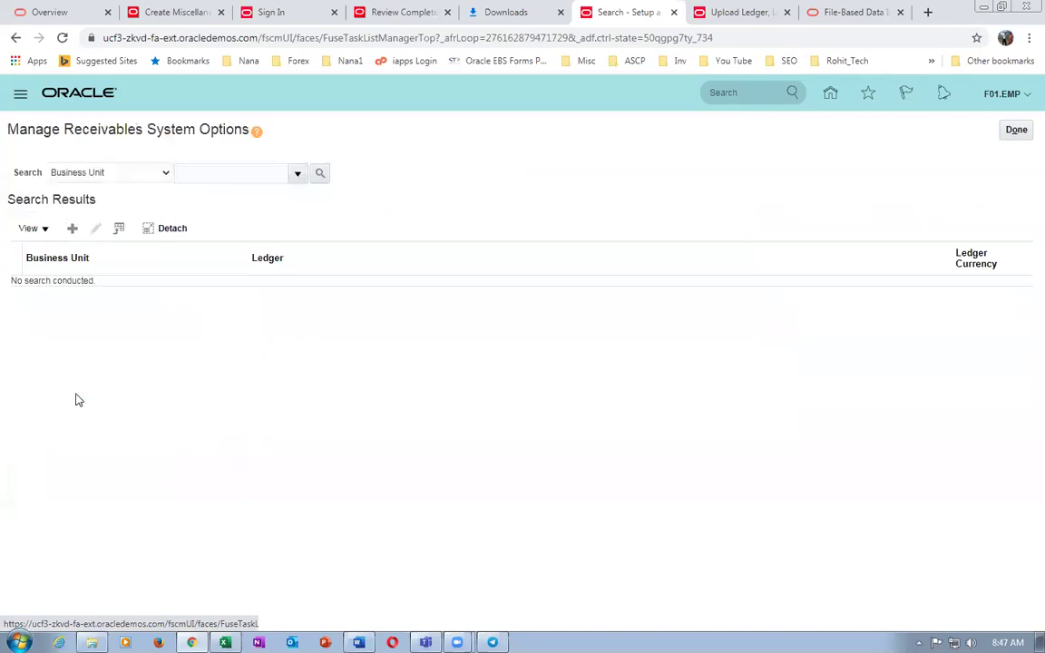
{"action": "left_click", "coordinate": [232, 169]}
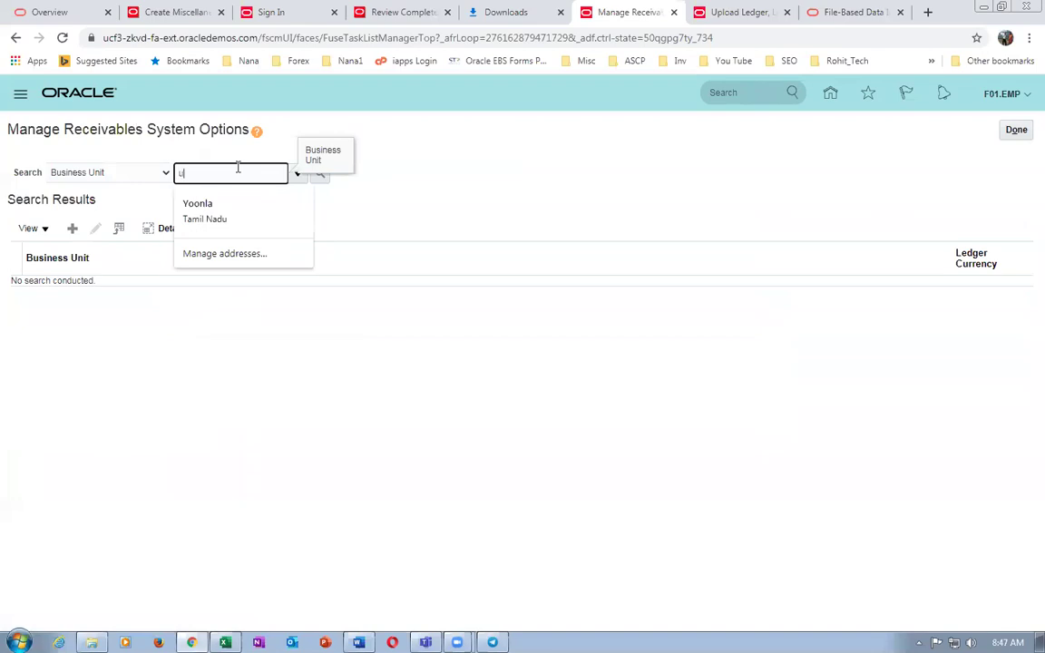
{"action": "type", "text": "us1"}
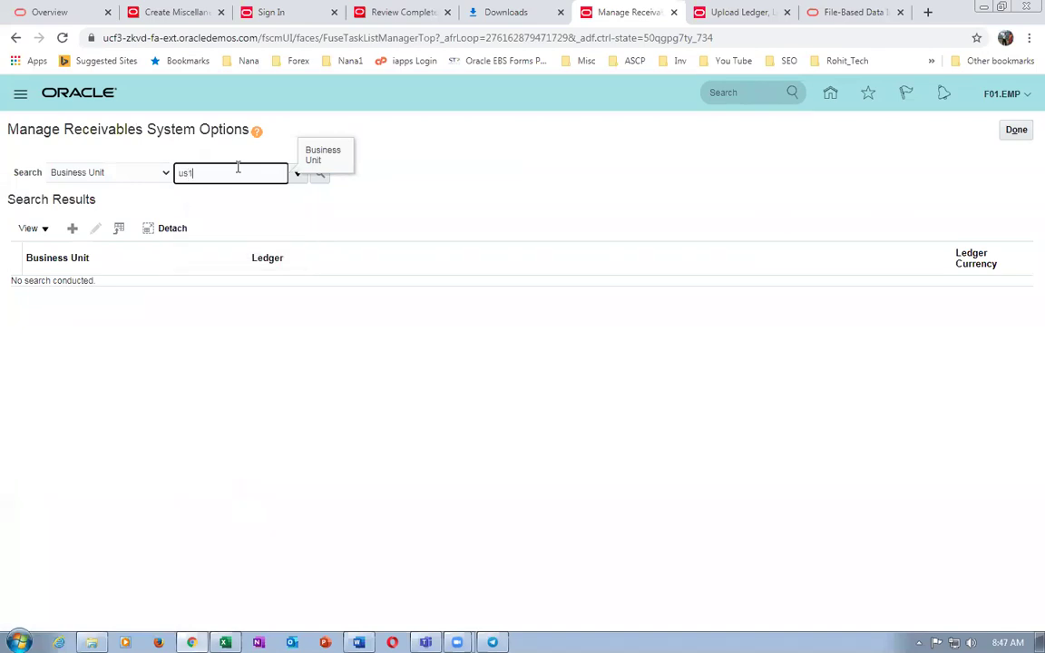
{"action": "left_click", "coordinate": [298, 174]}
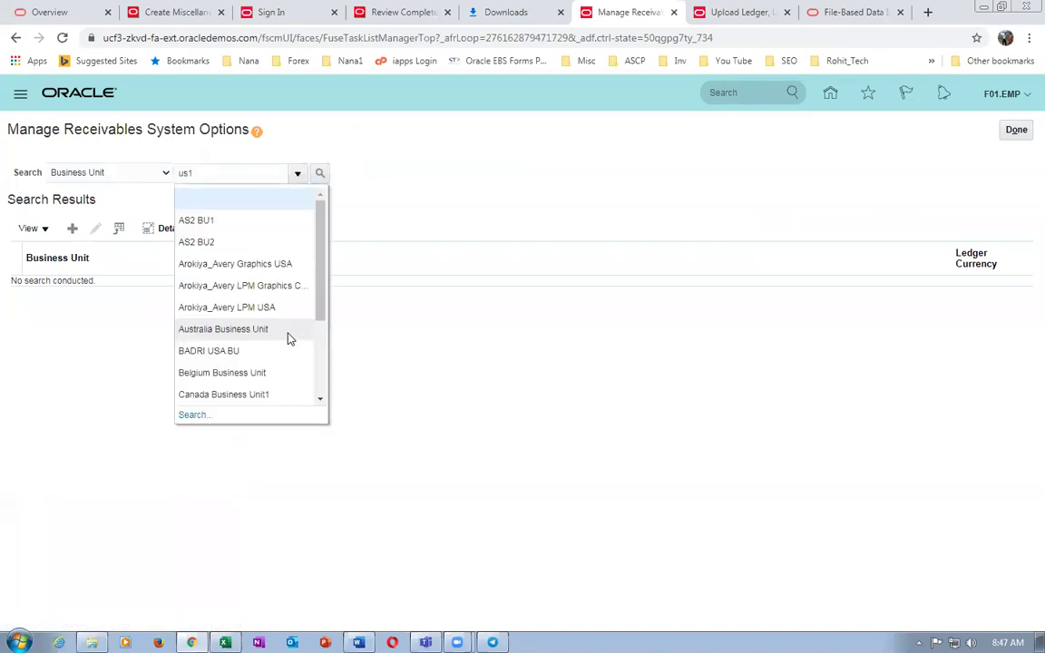
{"action": "left_click", "coordinate": [200, 416]}
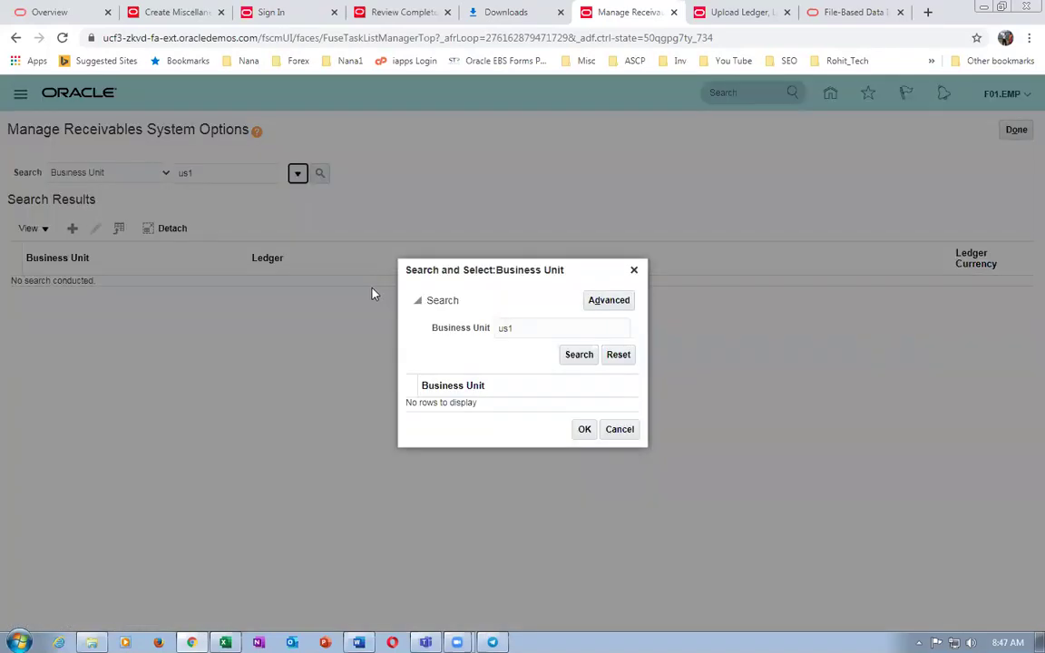
{"action": "left_click", "coordinate": [579, 355]}
{"action": "double_click", "coordinate": [517, 331]}
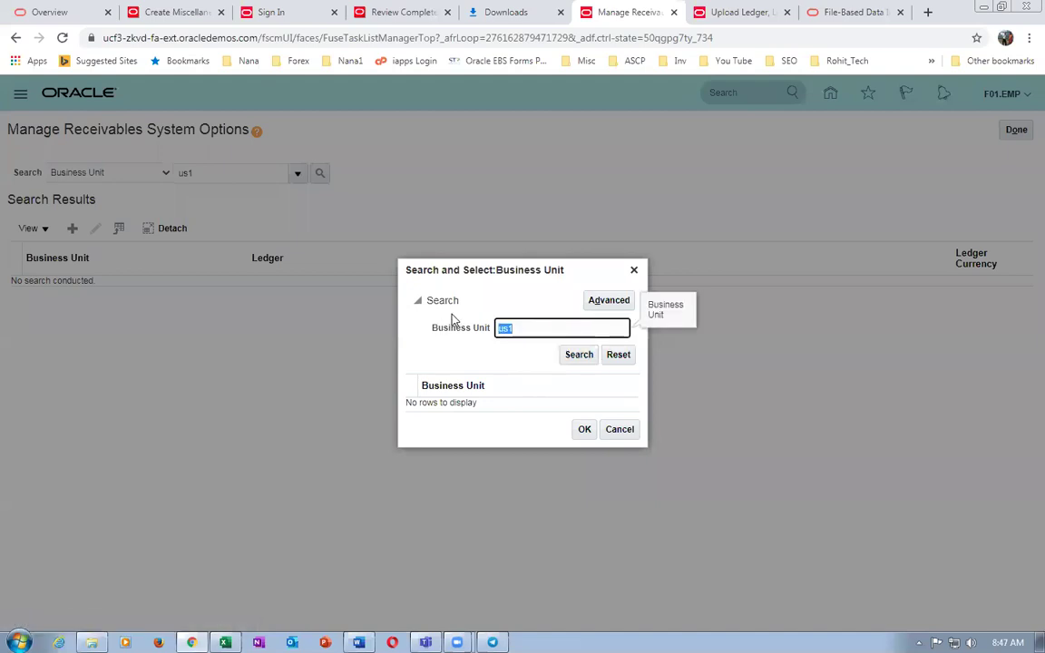
{"action": "type", "text": "US1"}
{"action": "left_click", "coordinate": [580, 355]}
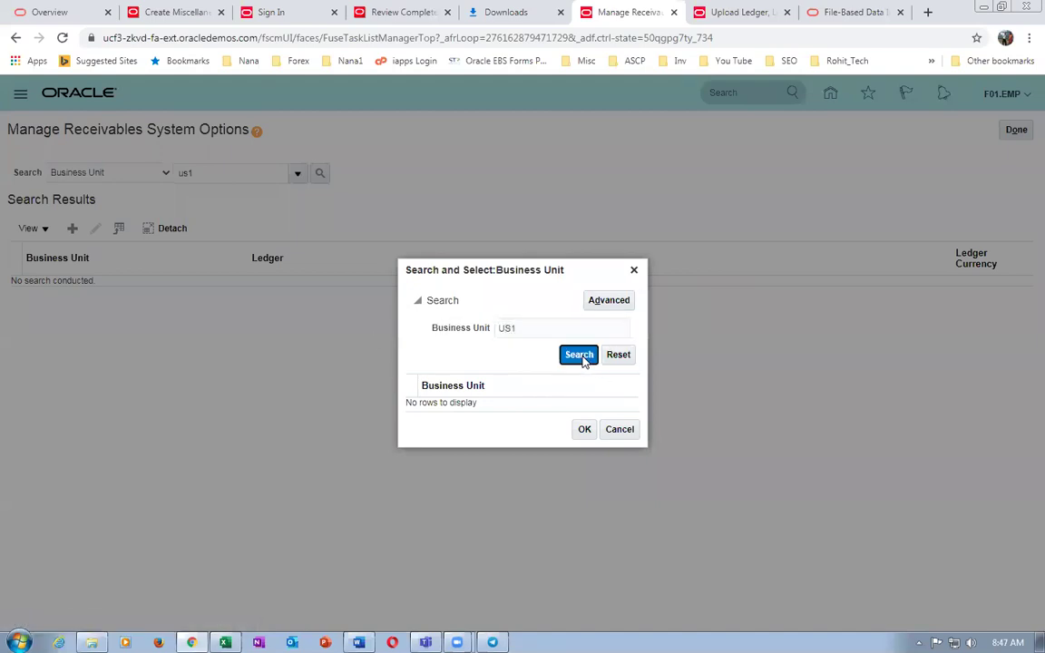
Use the advanced lookup for business units that start with US1 and choose US1 Business Unit as the search value.
{"action": "left_click", "coordinate": [624, 300]}
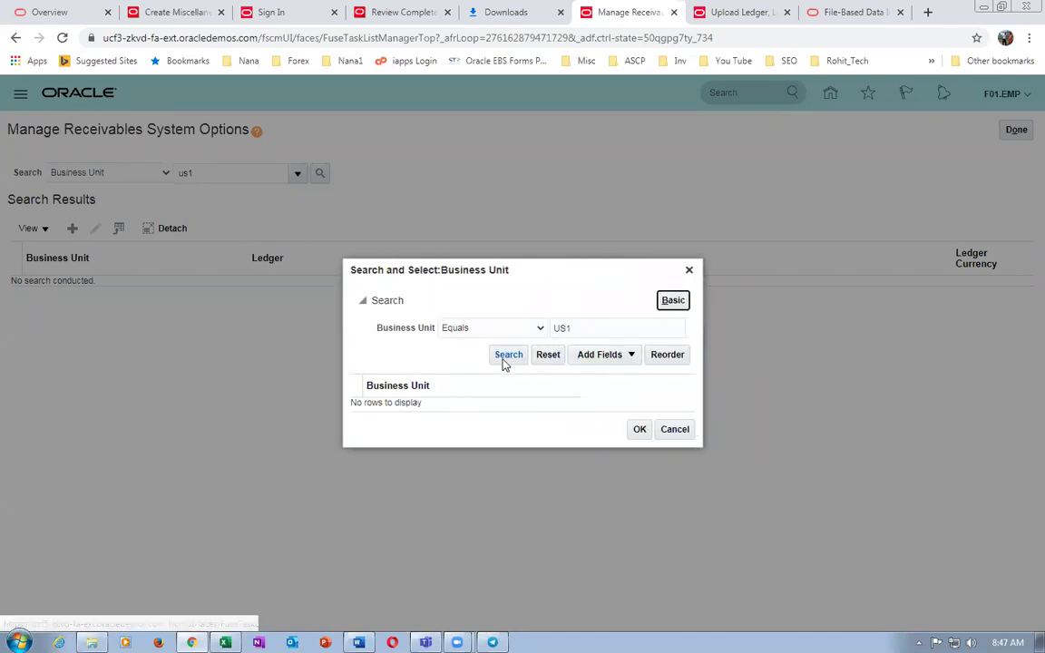
{"action": "left_click", "coordinate": [485, 328]}
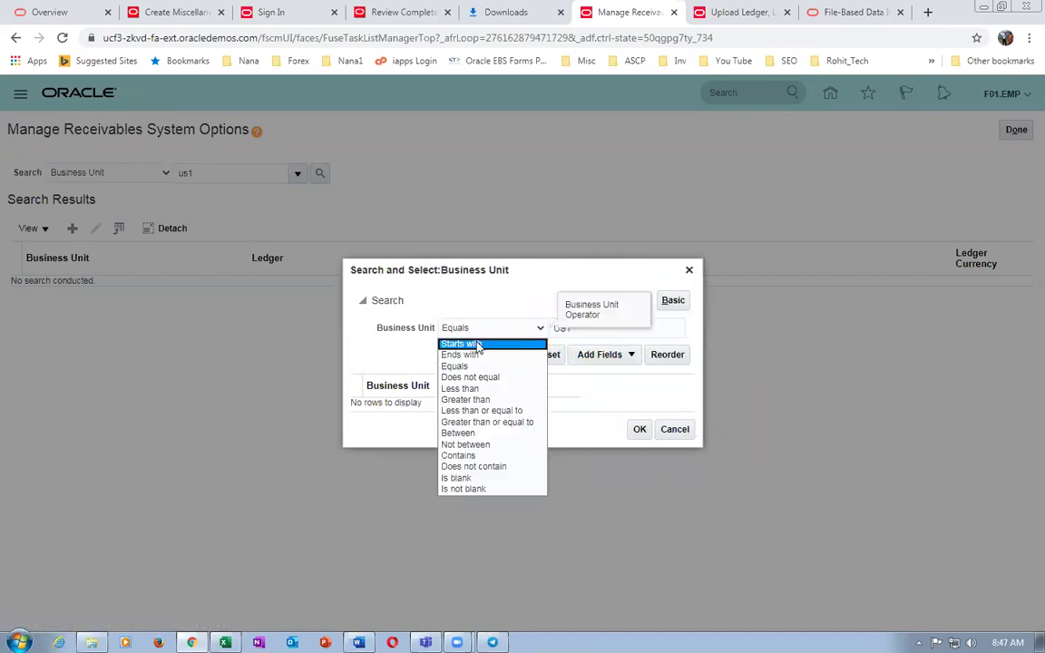
{"action": "left_click", "coordinate": [463, 340]}
{"action": "left_click", "coordinate": [505, 358]}
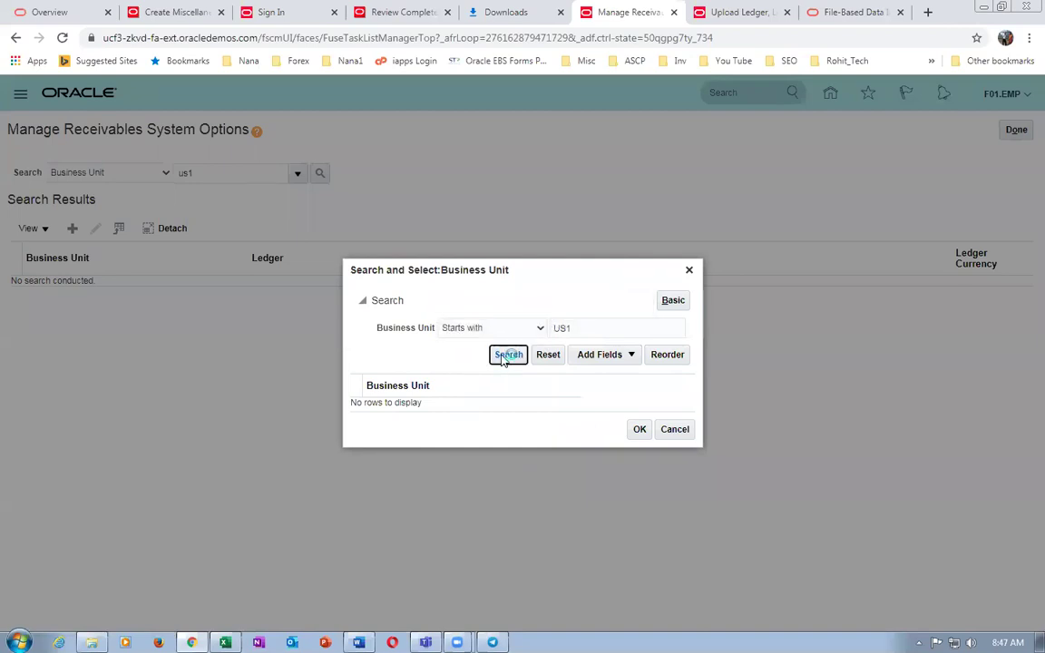
{"action": "left_click", "coordinate": [508, 402]}
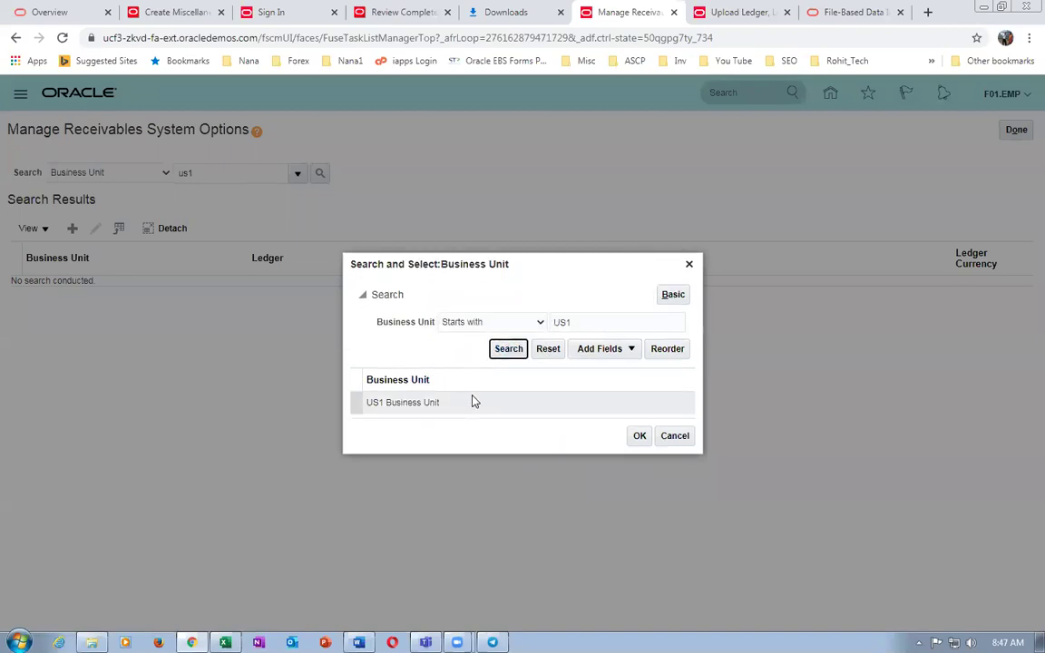
{"action": "left_click", "coordinate": [640, 436]}
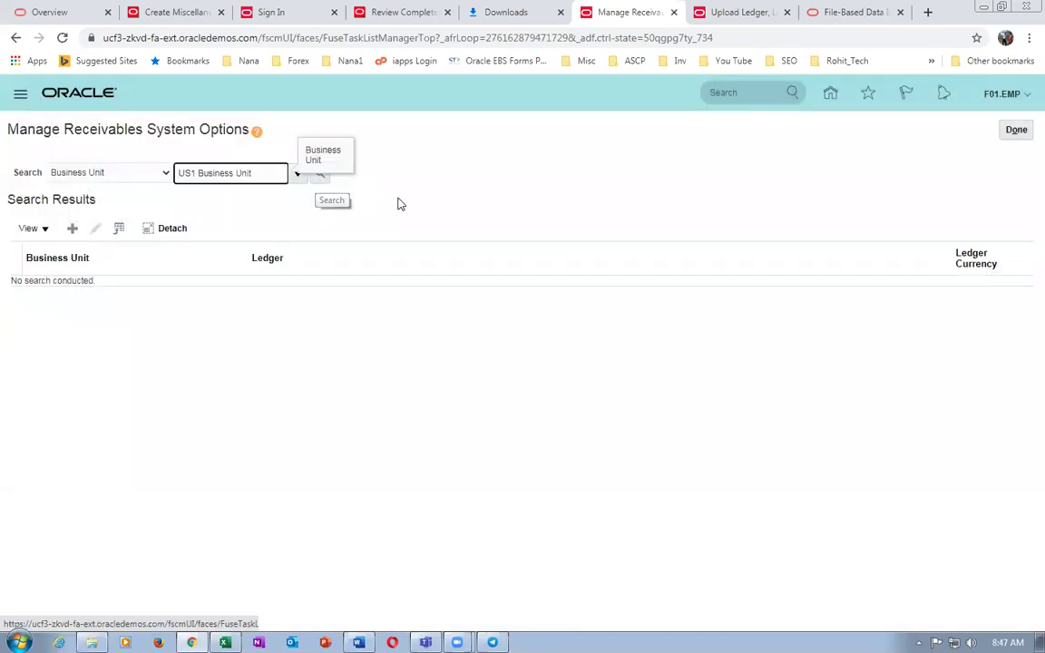
Open the receivables system options of US1 Business Unit, examine the accounting and Item Validation Organization settings, and close them.
{"action": "left_click", "coordinate": [322, 175]}
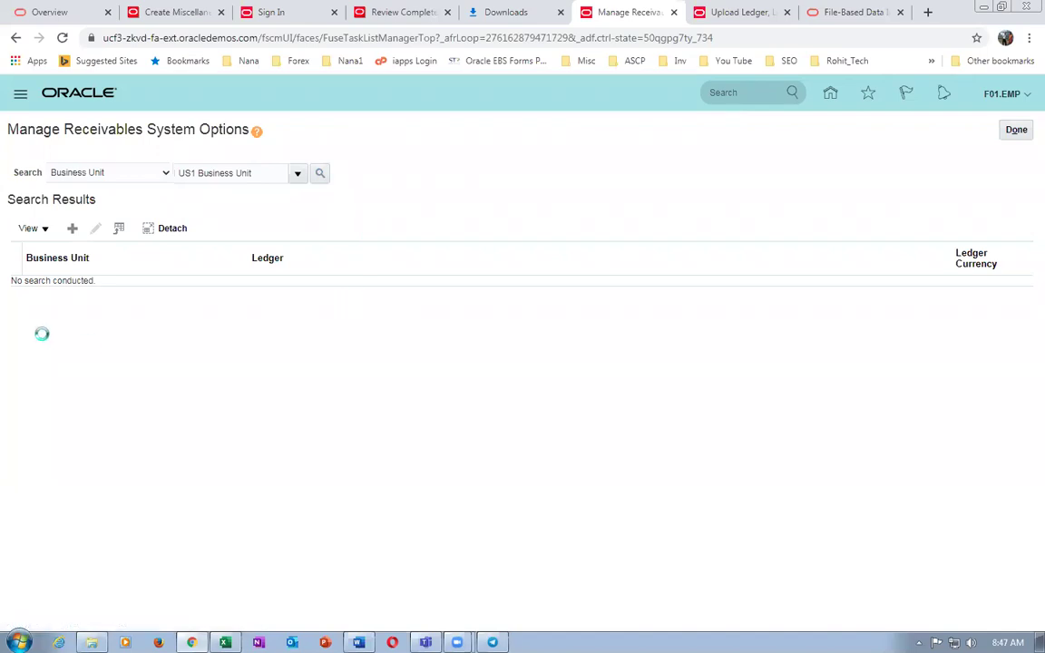
{"action": "left_click", "coordinate": [16, 287]}
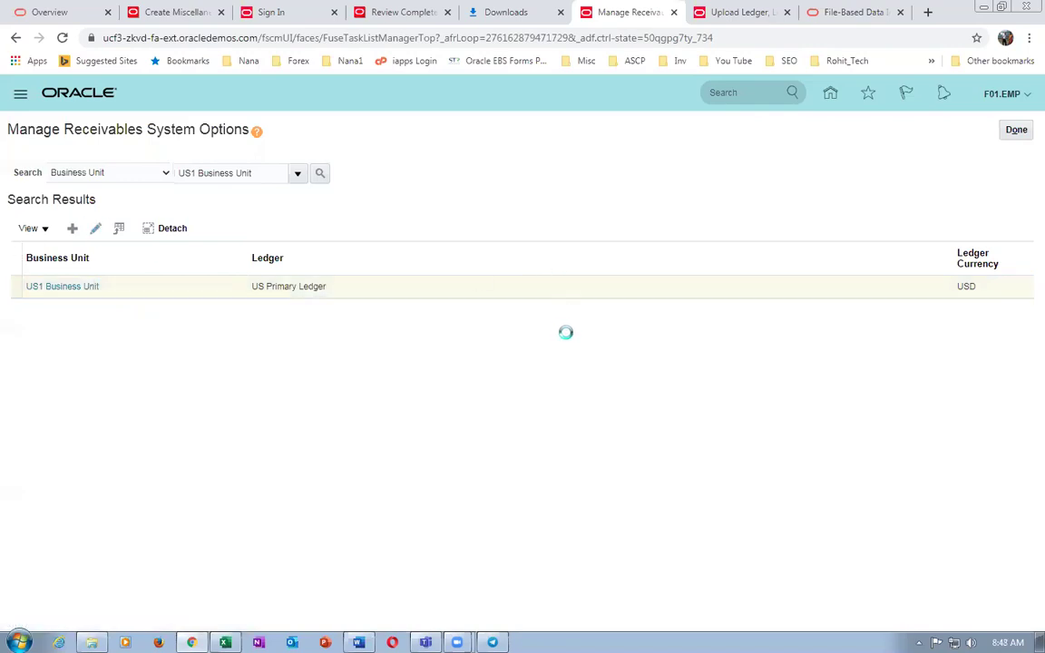
{"action": "scroll", "coordinate": [566, 339], "scroll_direction": "down", "scroll_amount": 3}
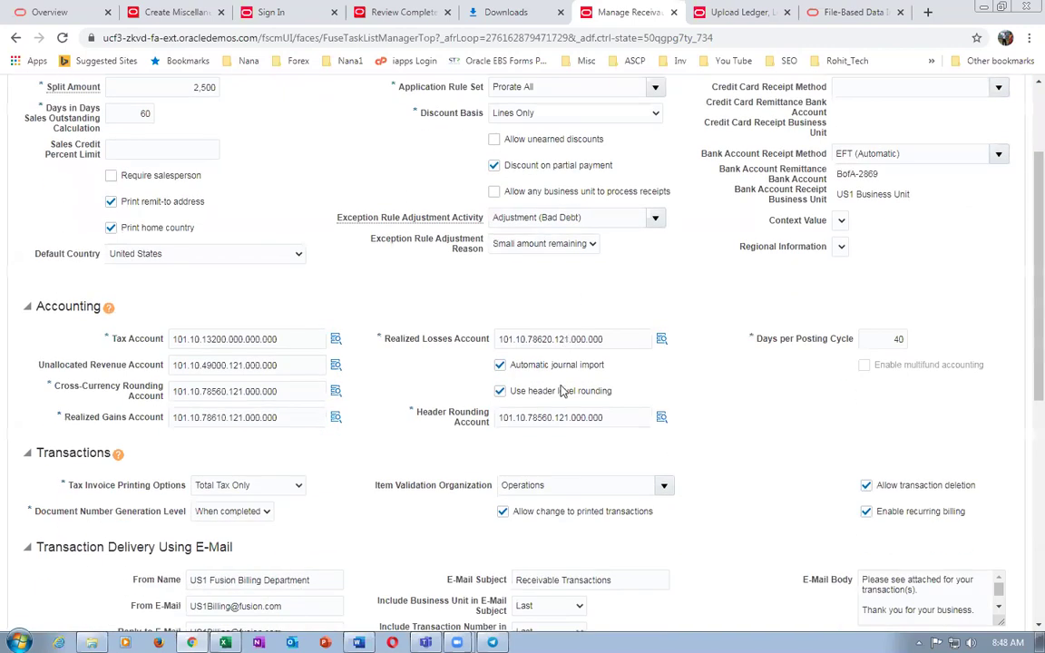
{"action": "scroll", "coordinate": [548, 457], "scroll_direction": "down", "scroll_amount": 2}
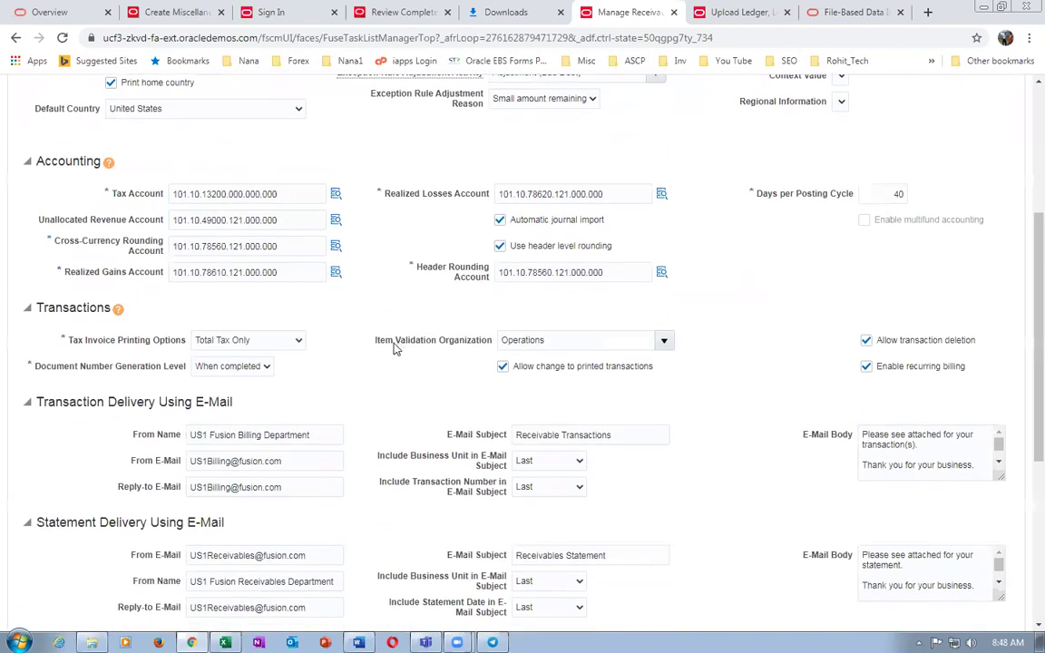
{"action": "left_click_drag", "start_coordinate": [381, 346], "coordinate": [470, 352]}
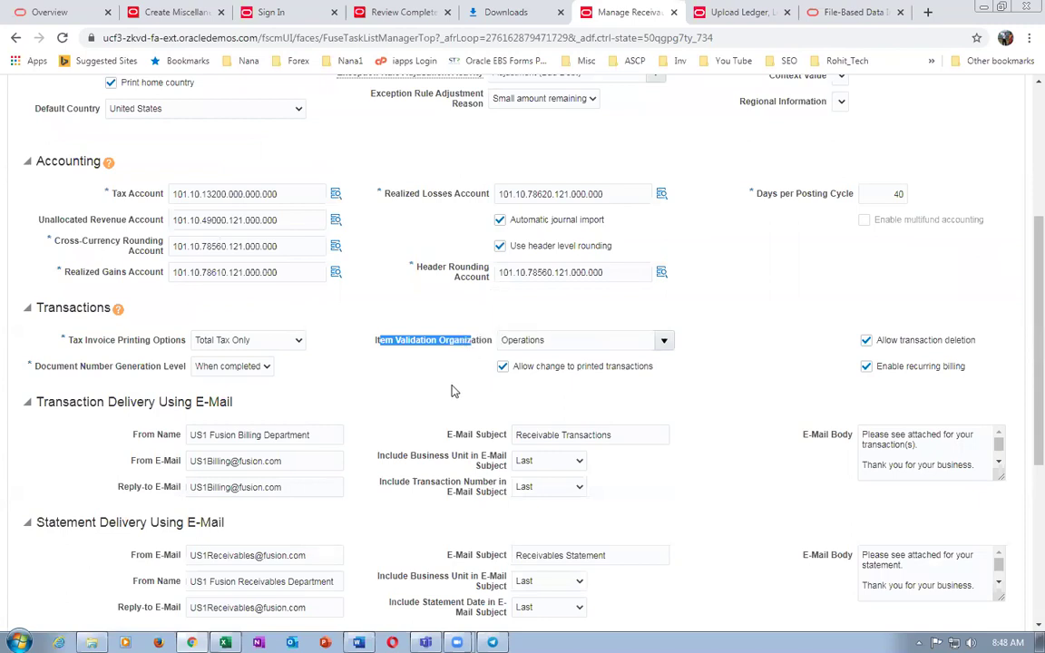
{"action": "left_click", "coordinate": [472, 385]}
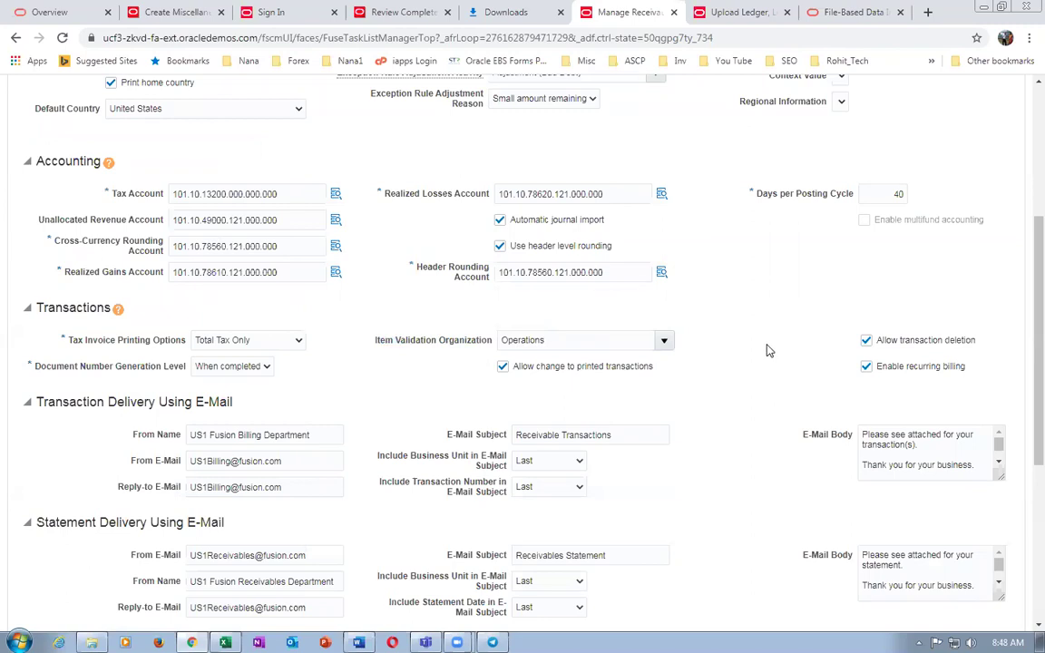
{"action": "scroll", "coordinate": [767, 351], "scroll_direction": "up", "scroll_amount": 4}
{"action": "left_click", "coordinate": [1005, 129]}
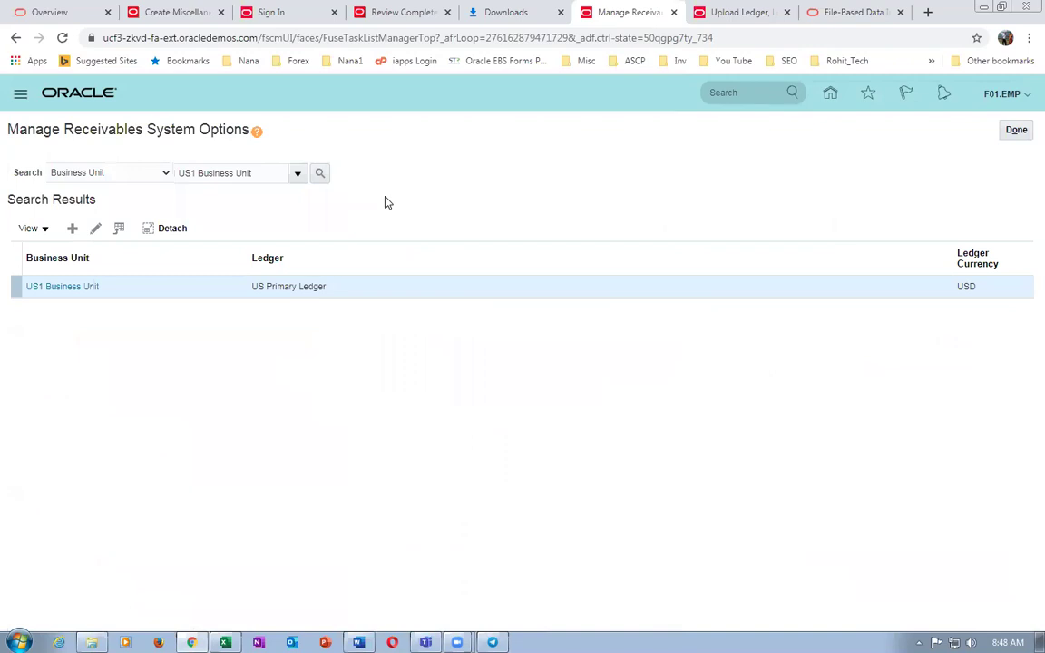
Leave the receivables system options and the task search, and switch the setup offering to Financials.
{"action": "left_click", "coordinate": [1003, 133]}
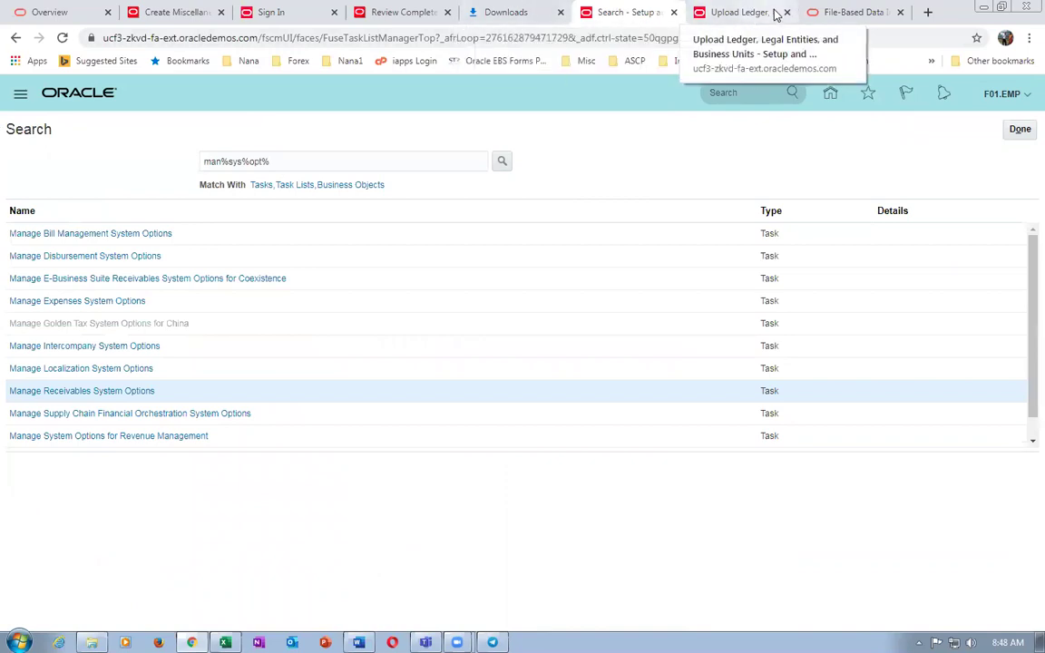
{"action": "left_click", "coordinate": [1018, 129]}
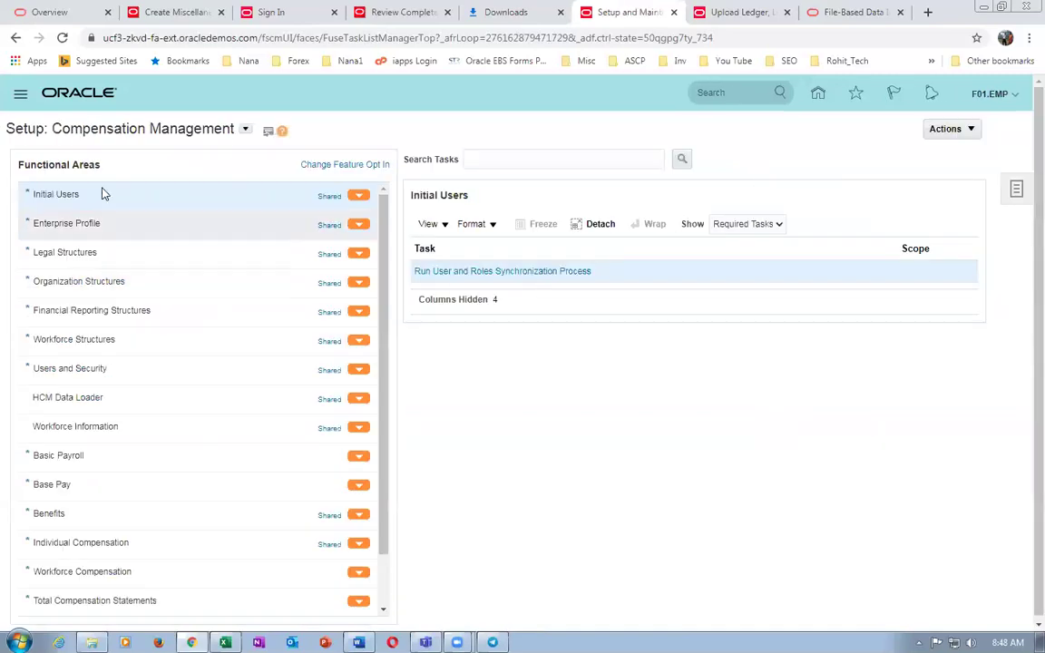
{"action": "left_click", "coordinate": [245, 131]}
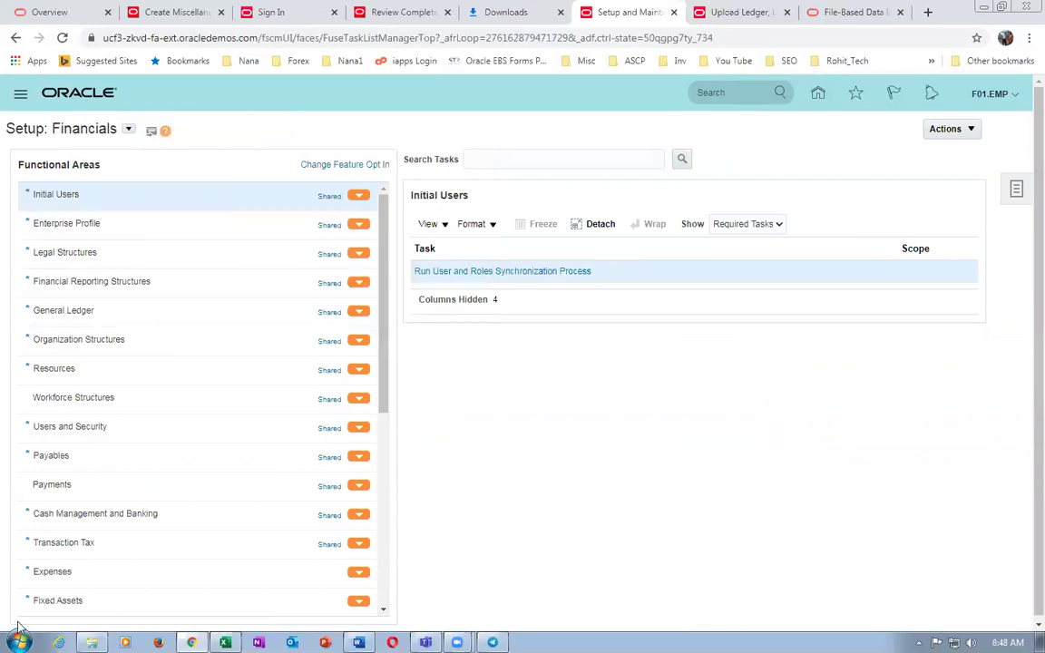
Search the Financials setup tasks for man%busi%unit% and list the Organization Structures tasks.
{"action": "left_click", "coordinate": [517, 157]}
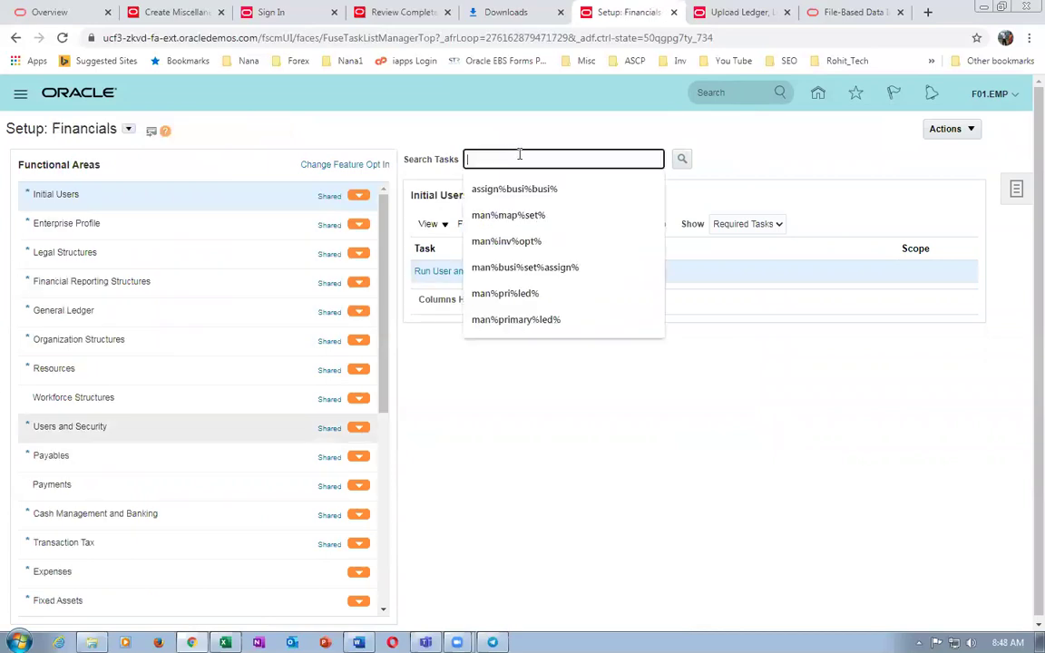
{"action": "type", "text": "man%bus"}
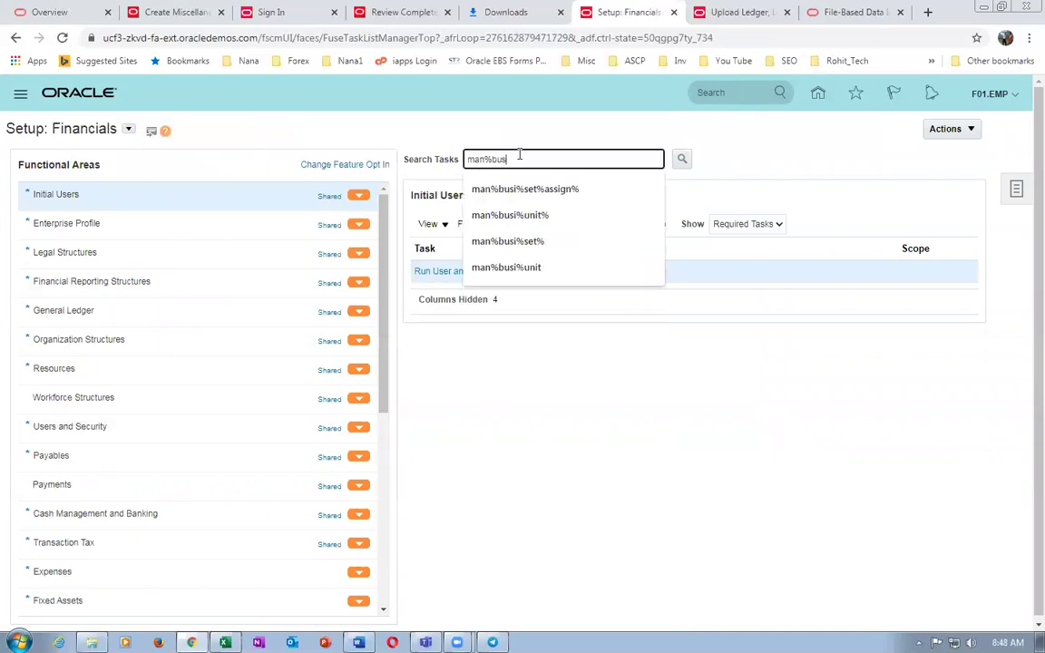
{"action": "type", "text": "i%unit%"}
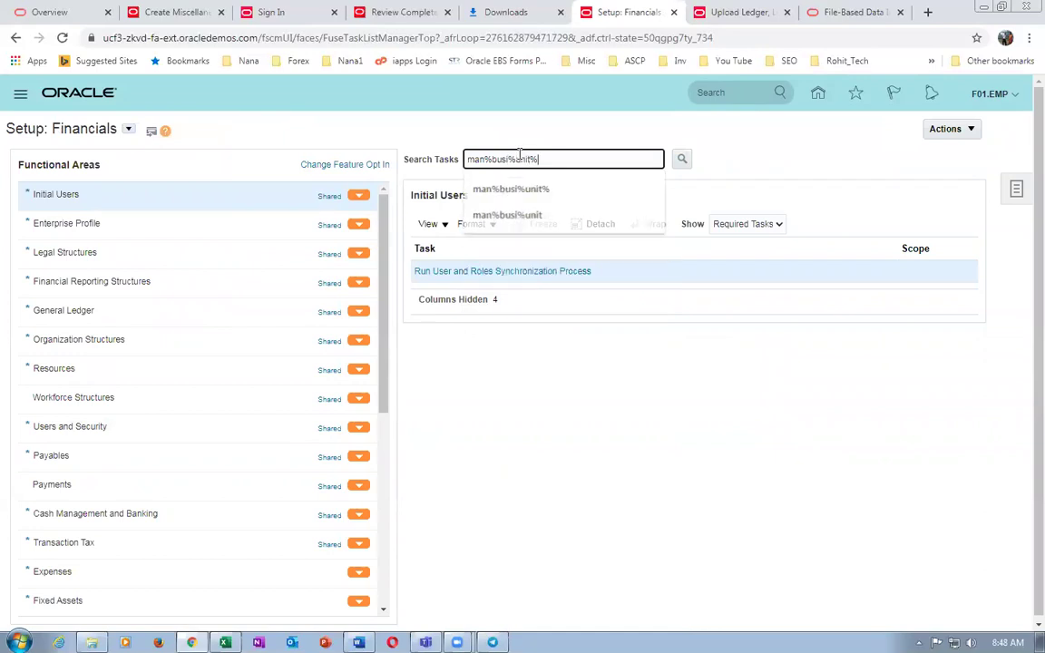
{"action": "key", "text": "Return"}
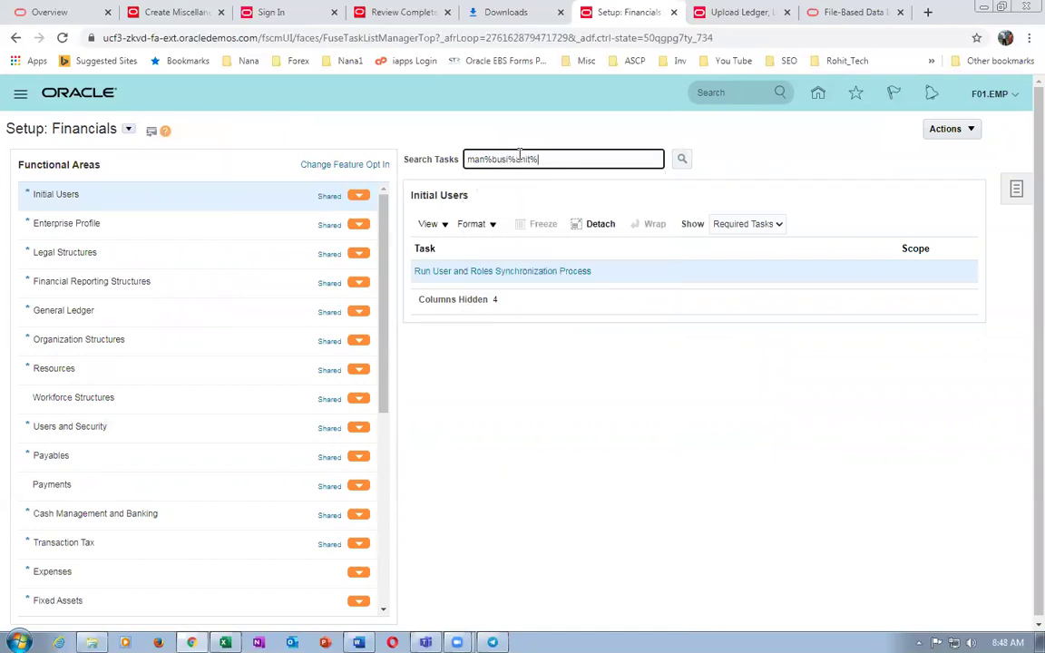
{"action": "left_click", "coordinate": [367, 340]}
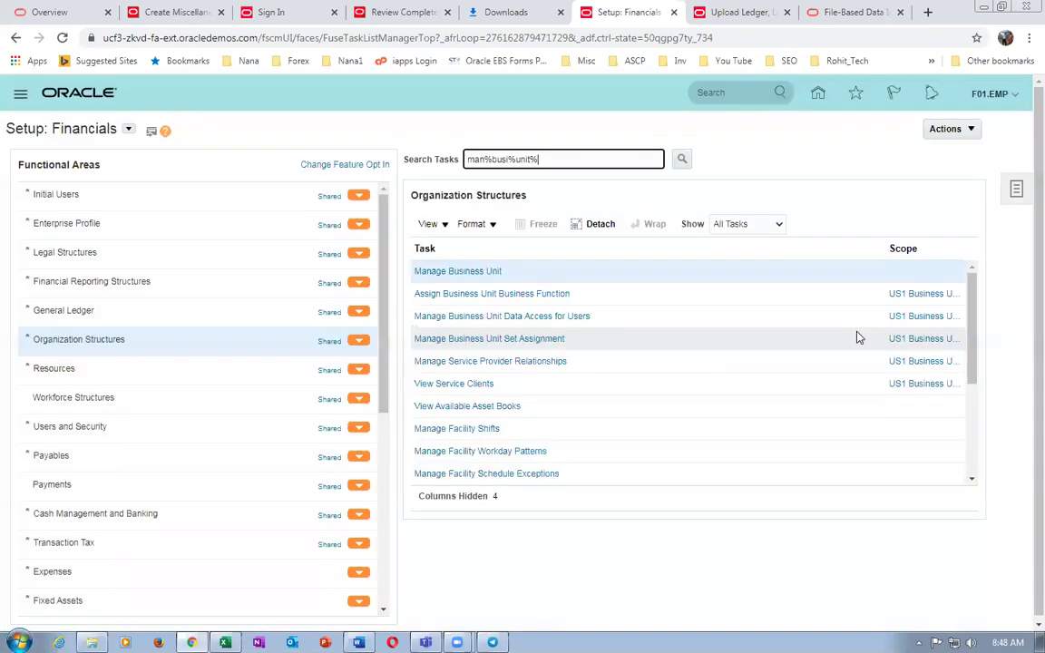
Open the Manage Business Unit task and search for business units named x01.
{"action": "left_click", "coordinate": [459, 270]}
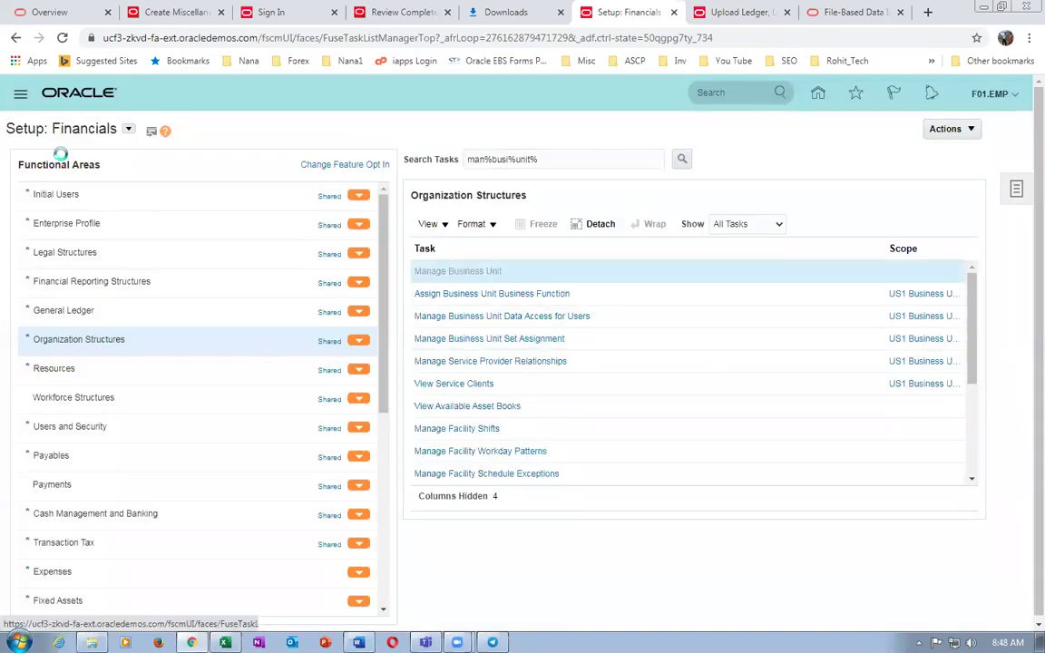
{"action": "left_click", "coordinate": [117, 210]}
{"action": "type", "text": "x01"}
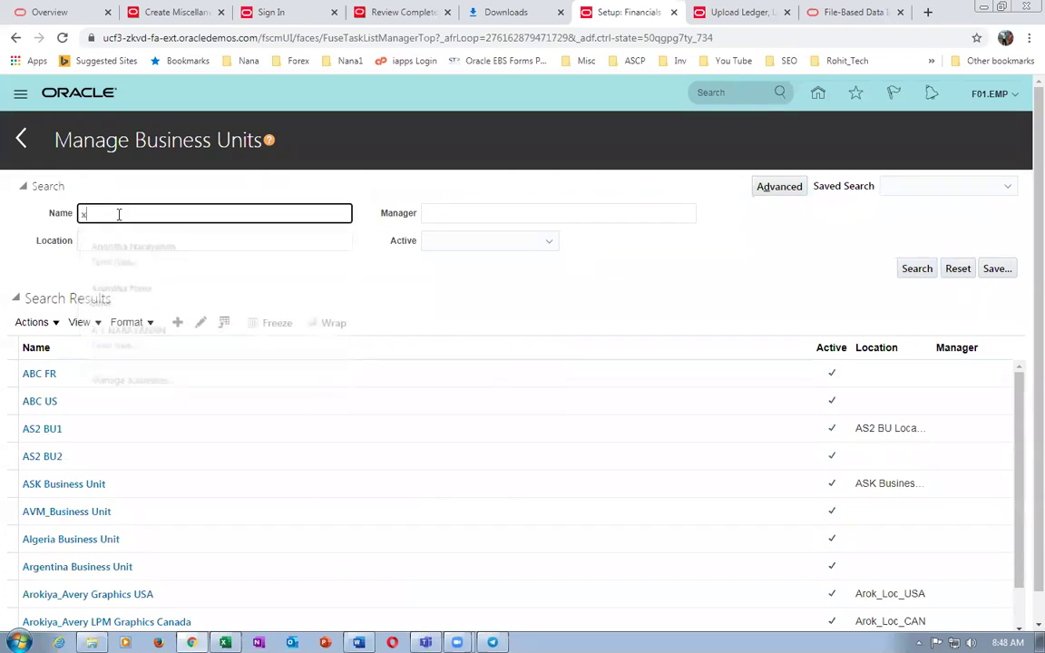
{"action": "left_click", "coordinate": [917, 268]}
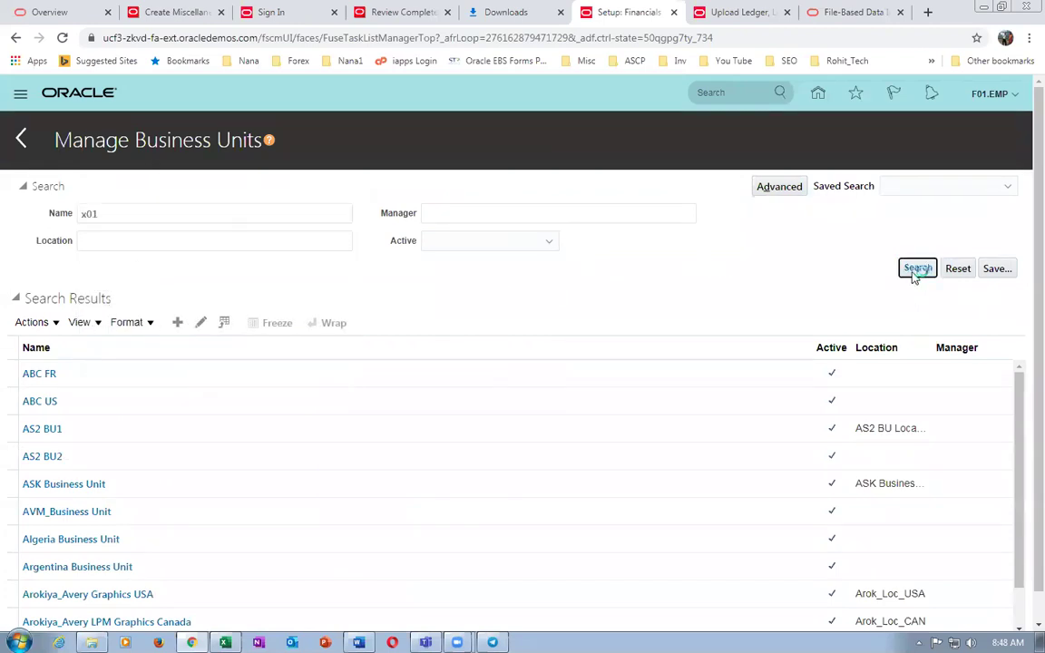